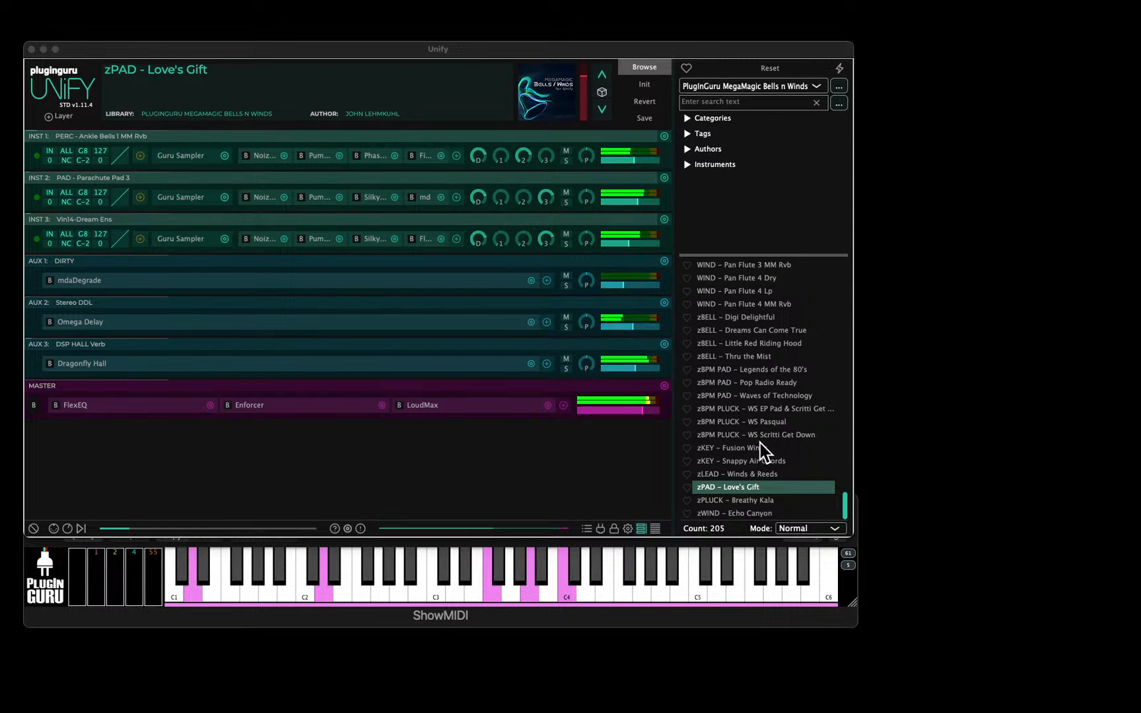
Load the patch zBPM PLUCK - WS EP Pad & Scritti Get Down, followed by zBPM PLUCK - WS Scritti Get Down.
click(770, 406)
click(770, 408)
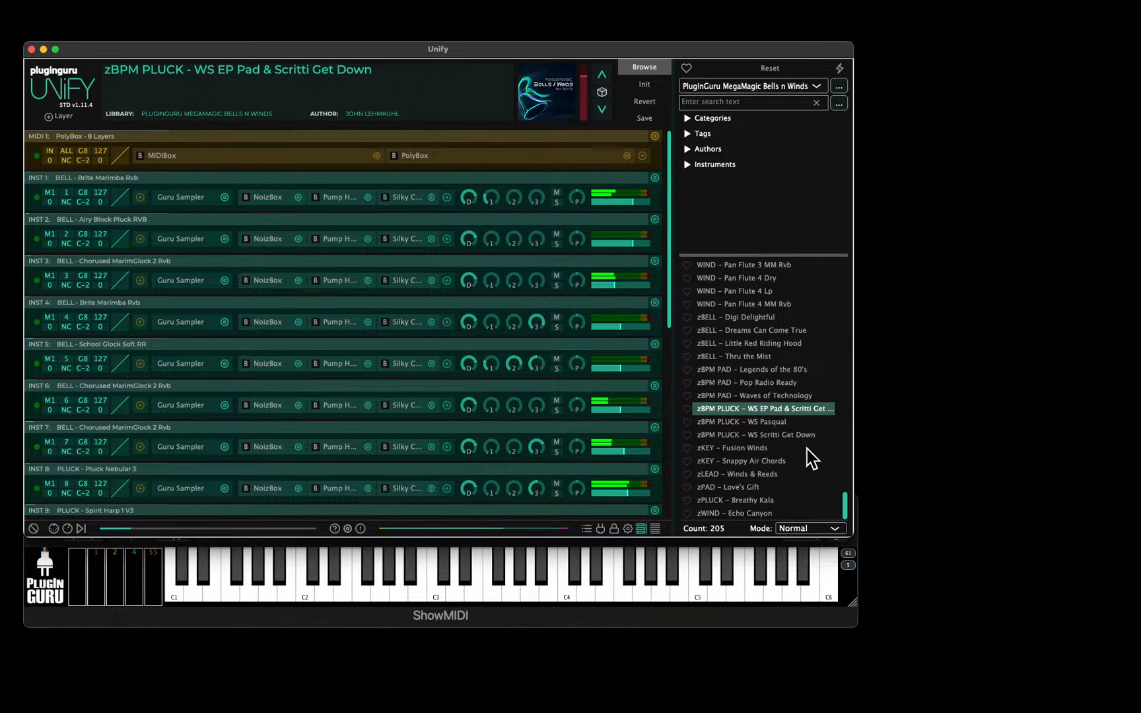
click(783, 435)
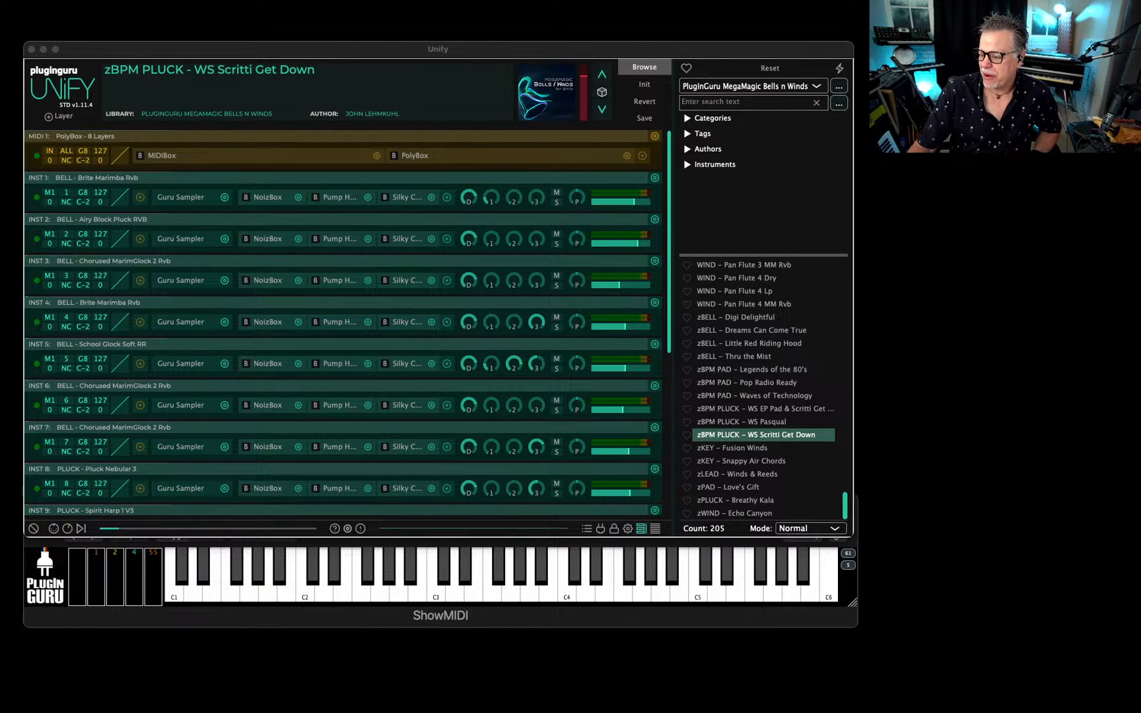
Look through the BELL patches from the start of the MegaMagic Bells n Winds patch list.
click(337, 56)
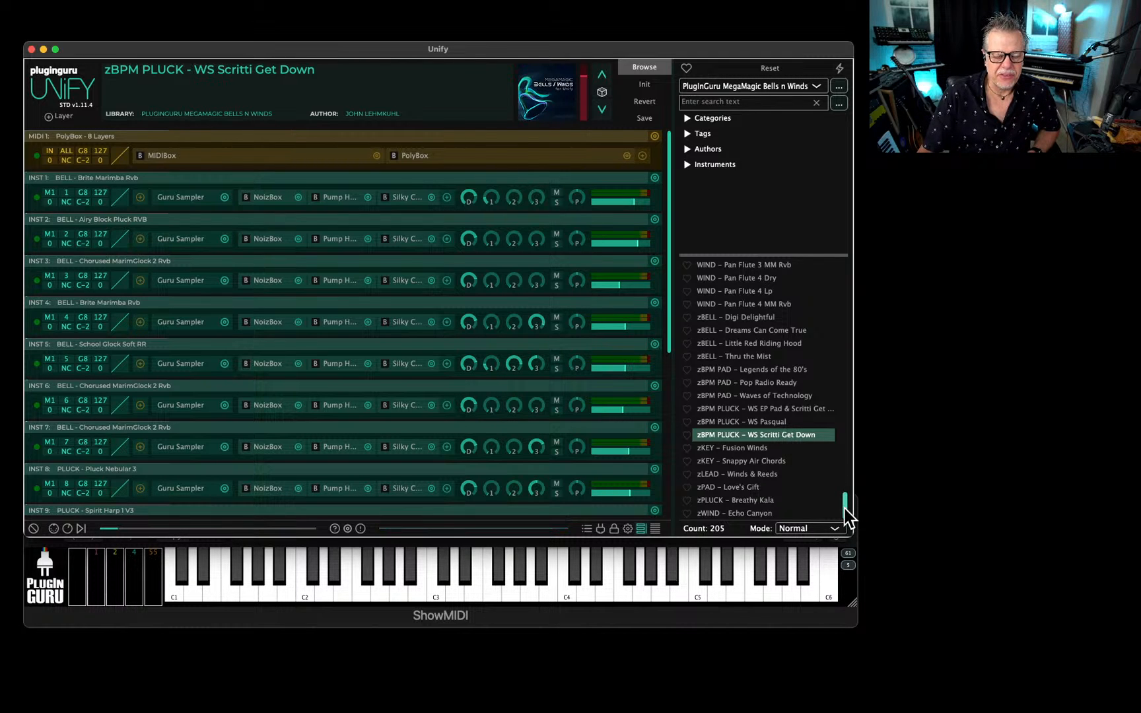
drag(844, 508, 848, 237)
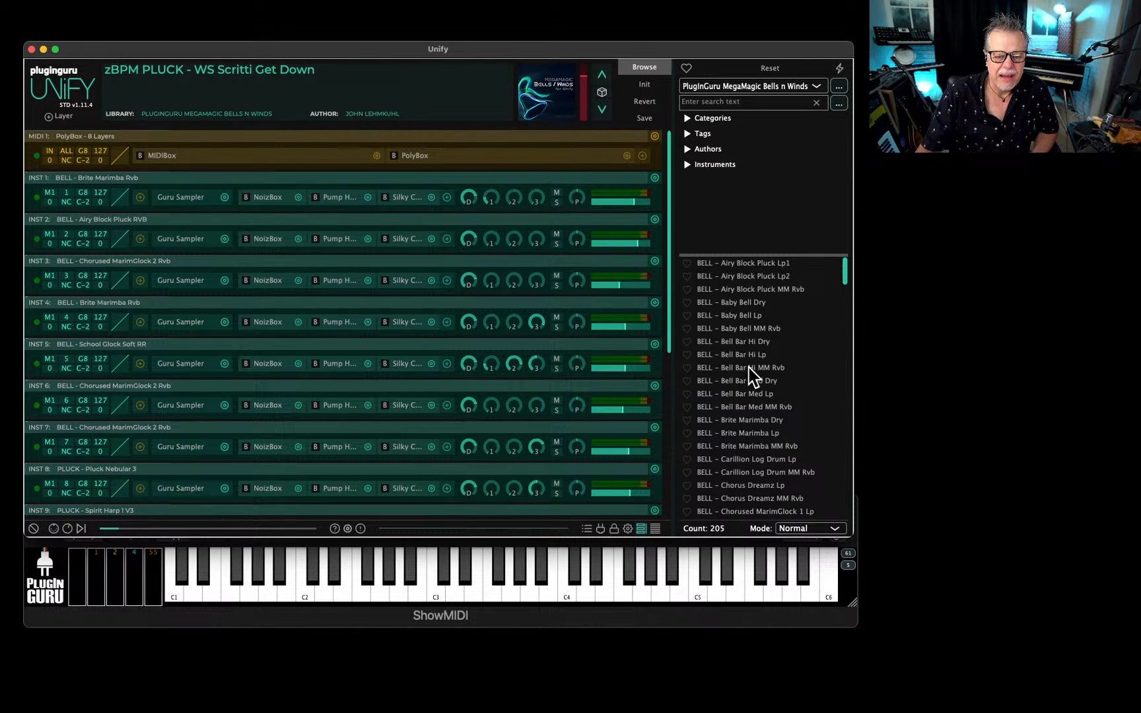
scroll(766, 367, down, 5)
scroll(735, 383, down, 3)
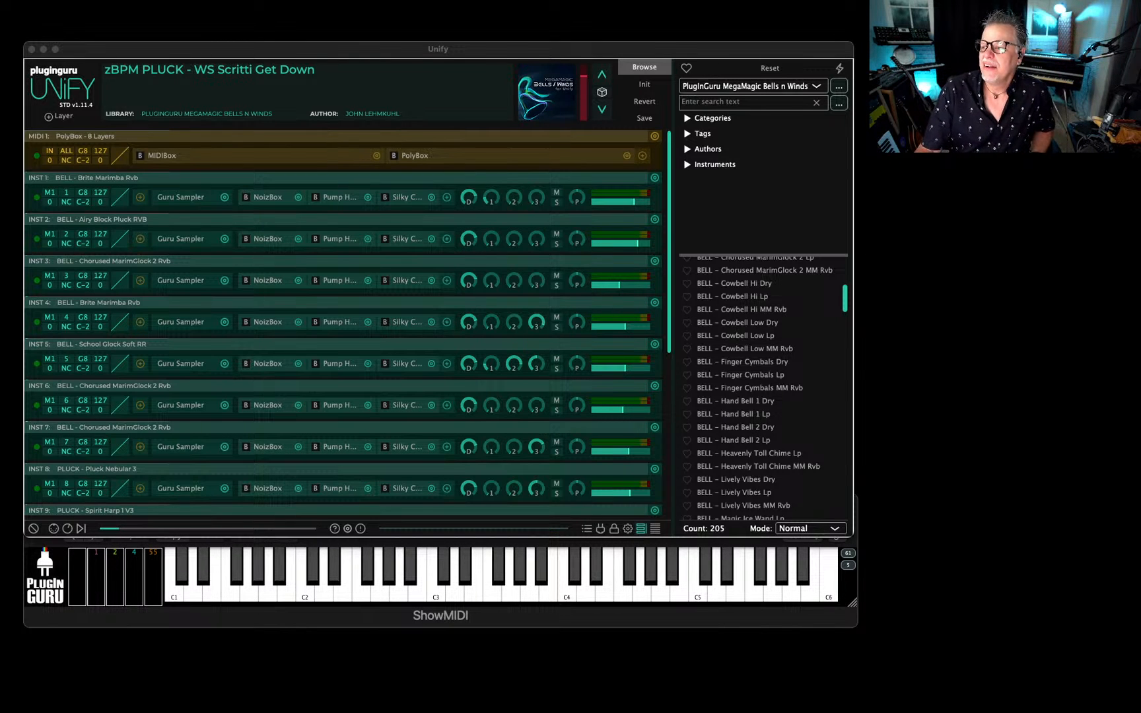
Bring the web browser window into view and open the Products page of pluginguru.com.
drag(1140, 277, 241, 83)
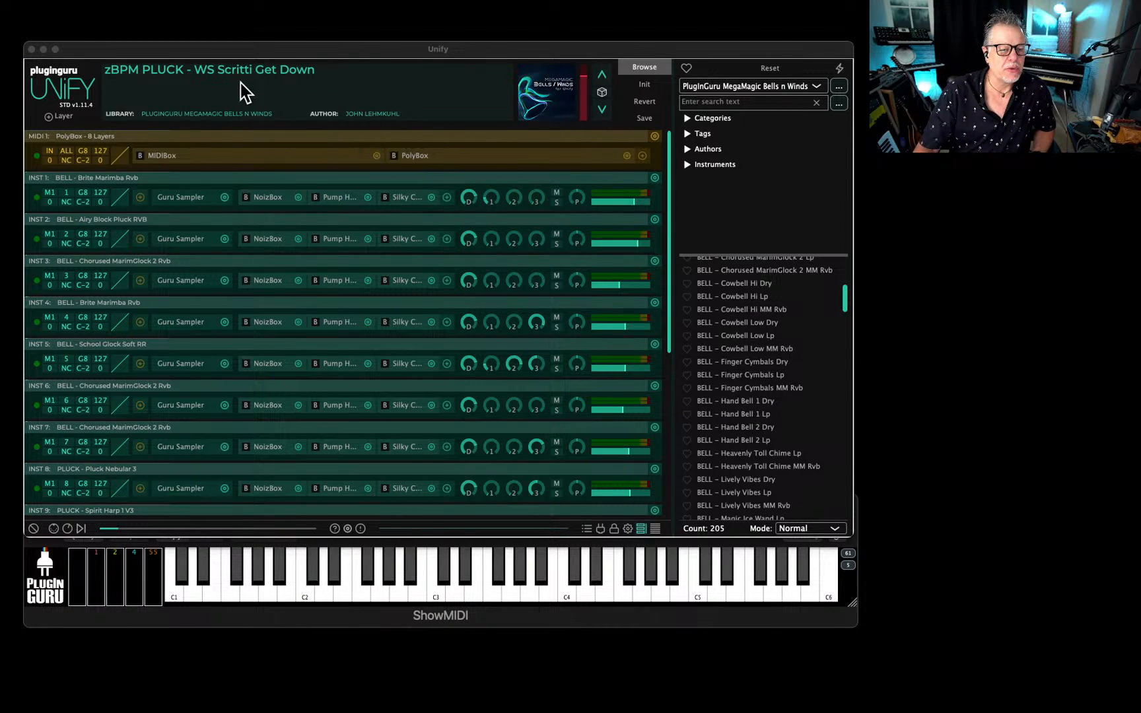
drag(407, 100, 418, 29)
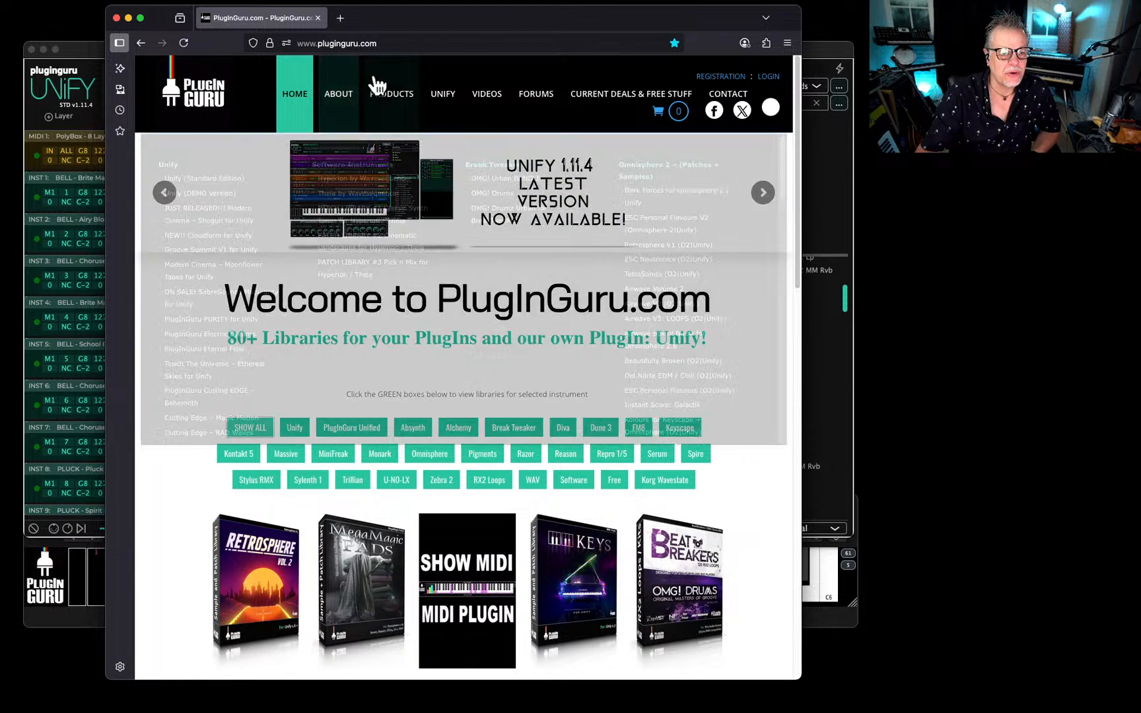
click(394, 92)
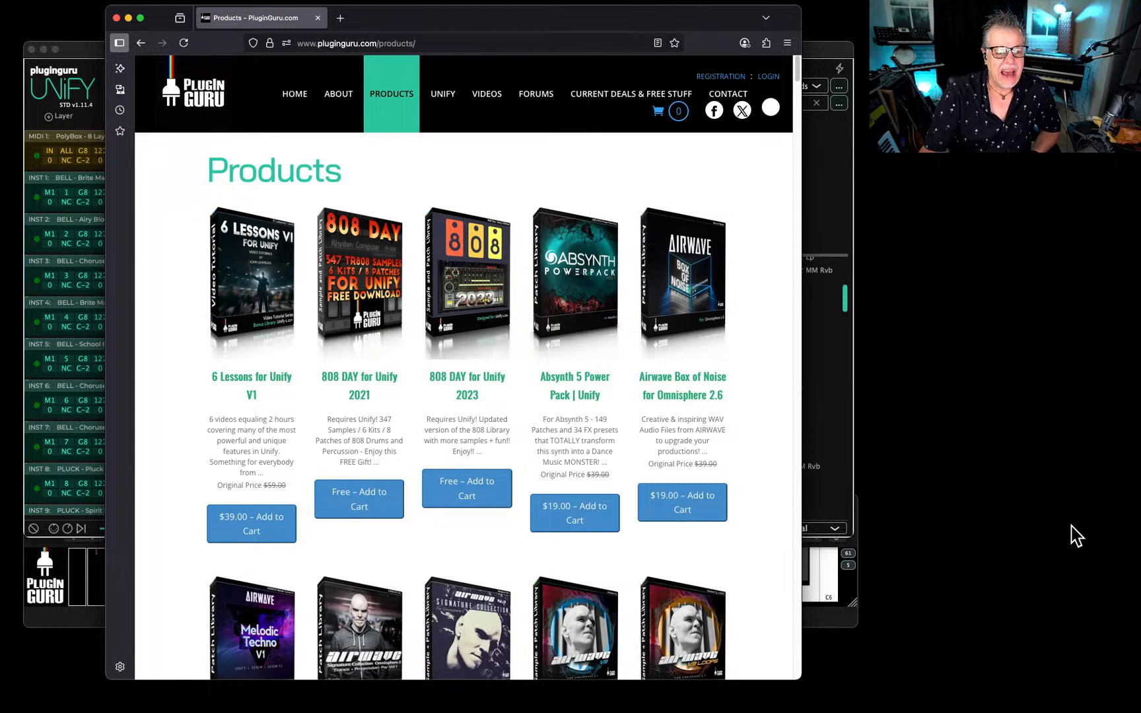
Find MegaMagic Bells & Winds: Omnisphere 2|Unify among the products and open its product page.
scroll(718, 382, down, 3)
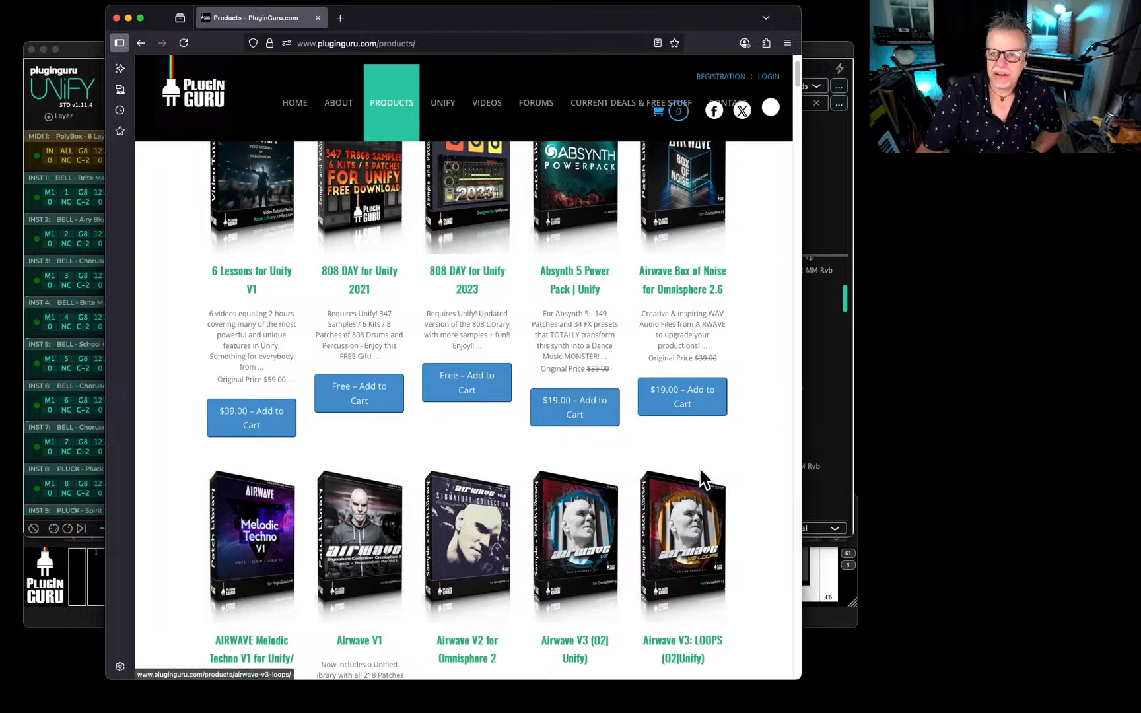
scroll(684, 462, down, 2)
scroll(685, 465, down, 12)
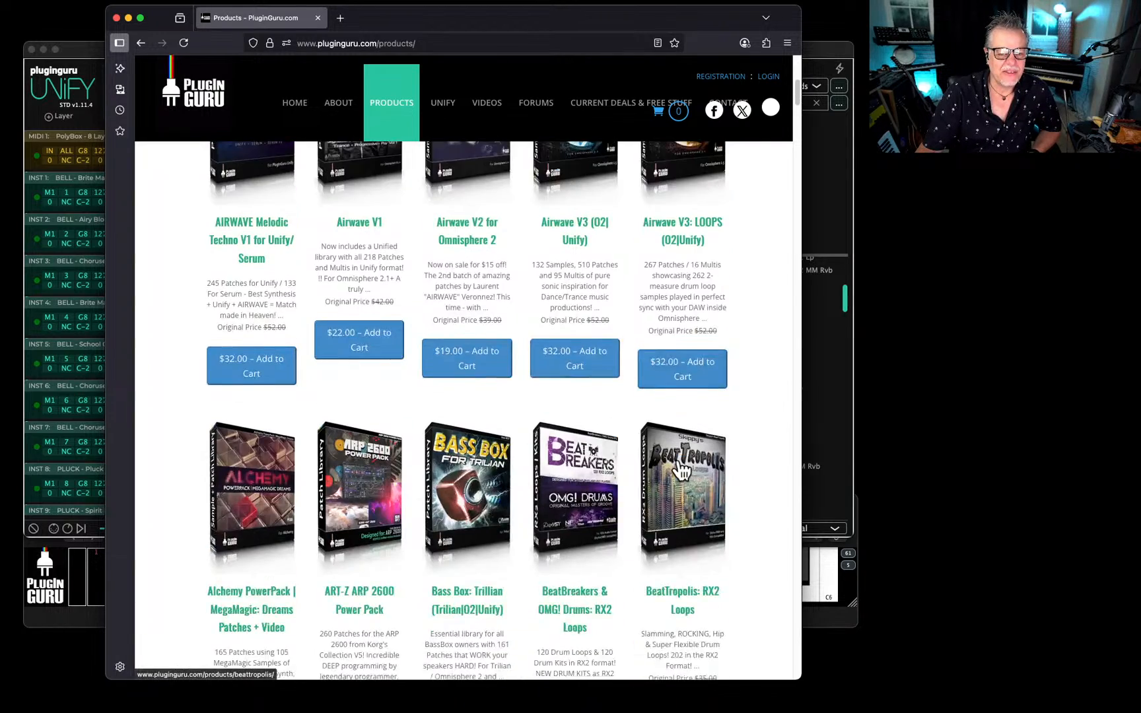
scroll(680, 466, down, 10)
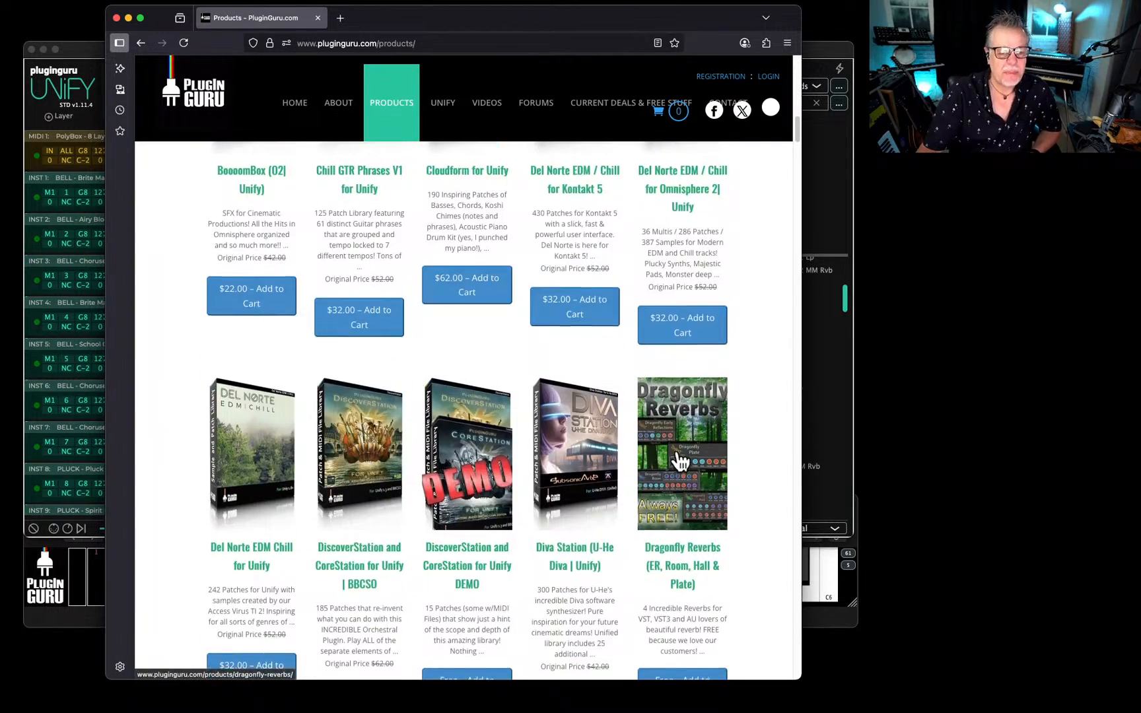
scroll(654, 455, down, 4)
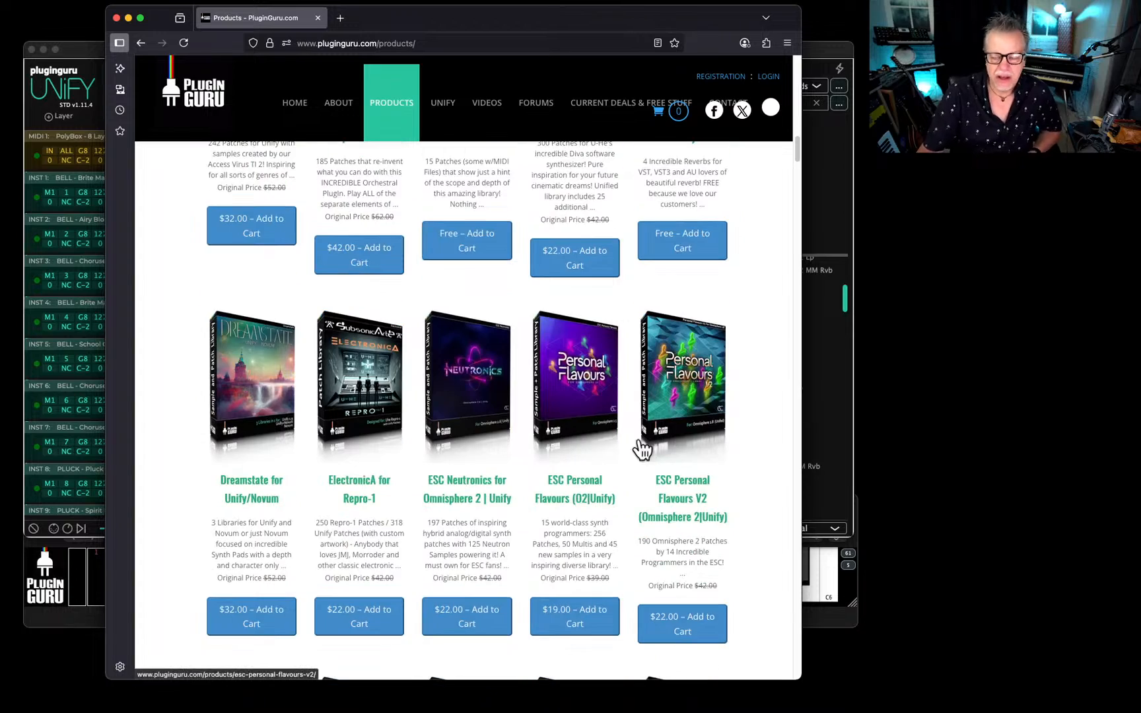
scroll(552, 478, down, 11)
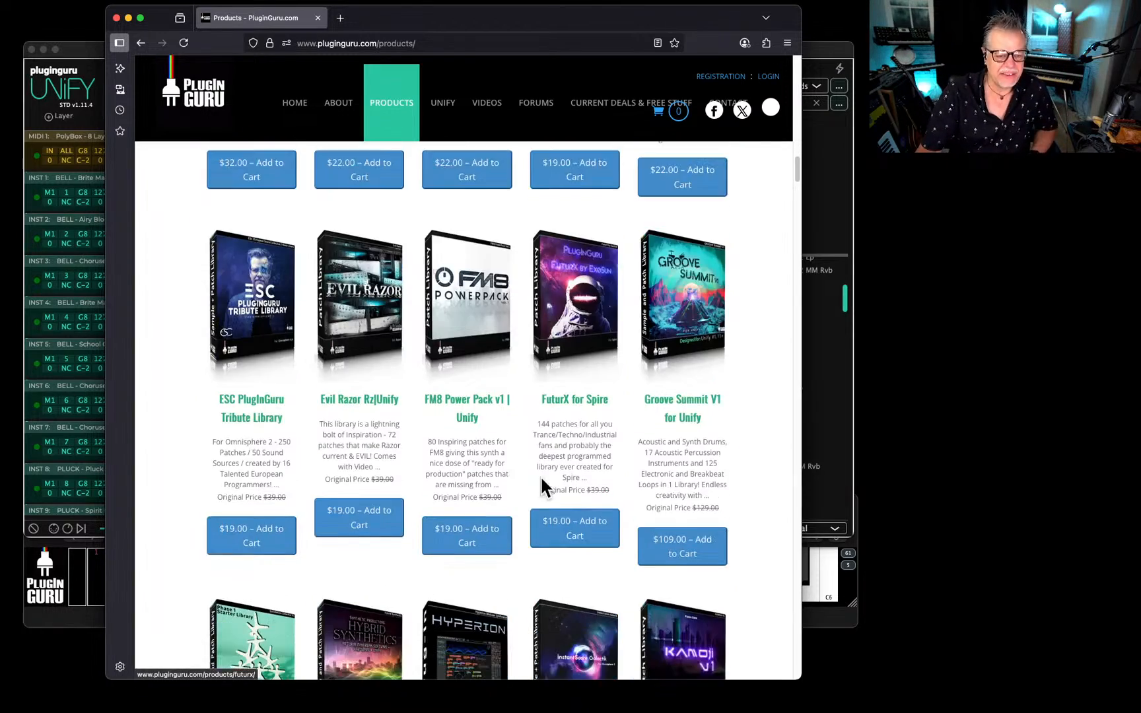
scroll(551, 461, down, 10)
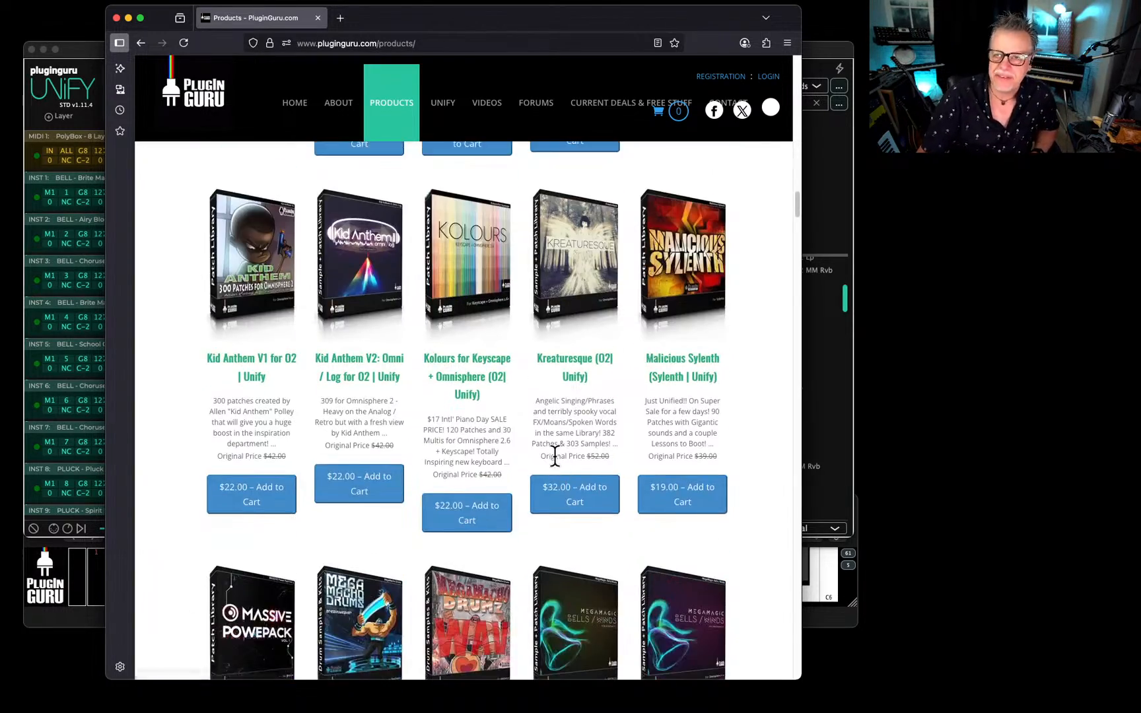
scroll(556, 467, down, 2)
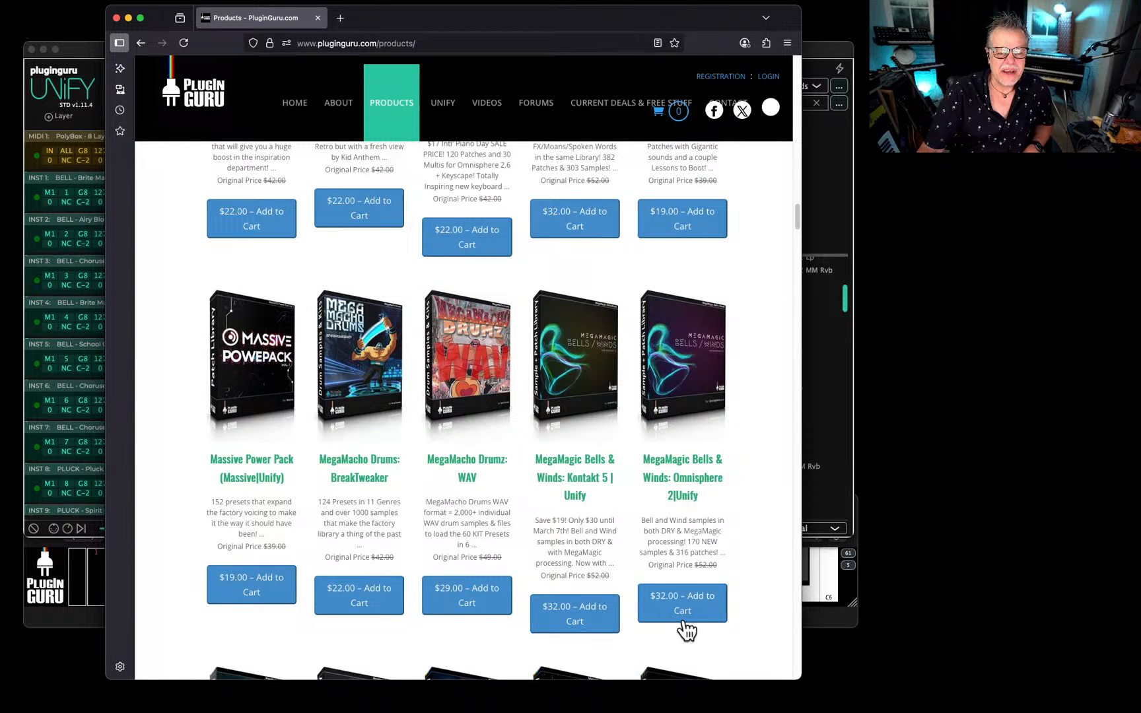
click(701, 475)
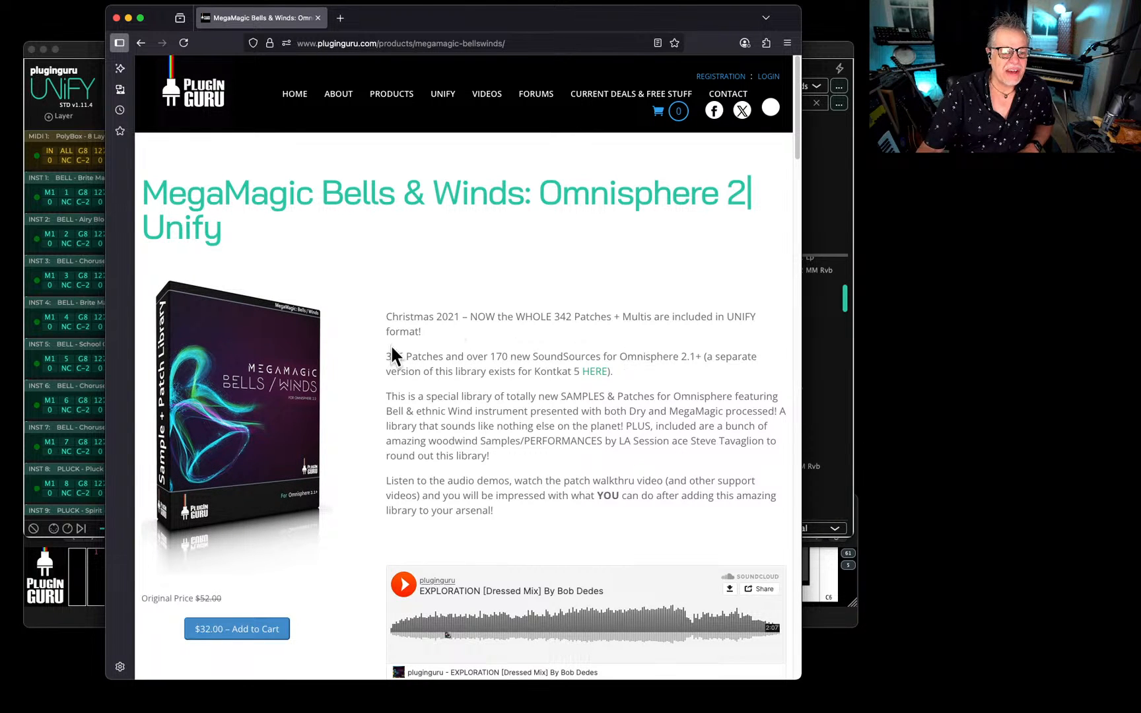
Move the browser window out of the way and look further through the BELL patches in Unify.
drag(514, 26, 1140, 30)
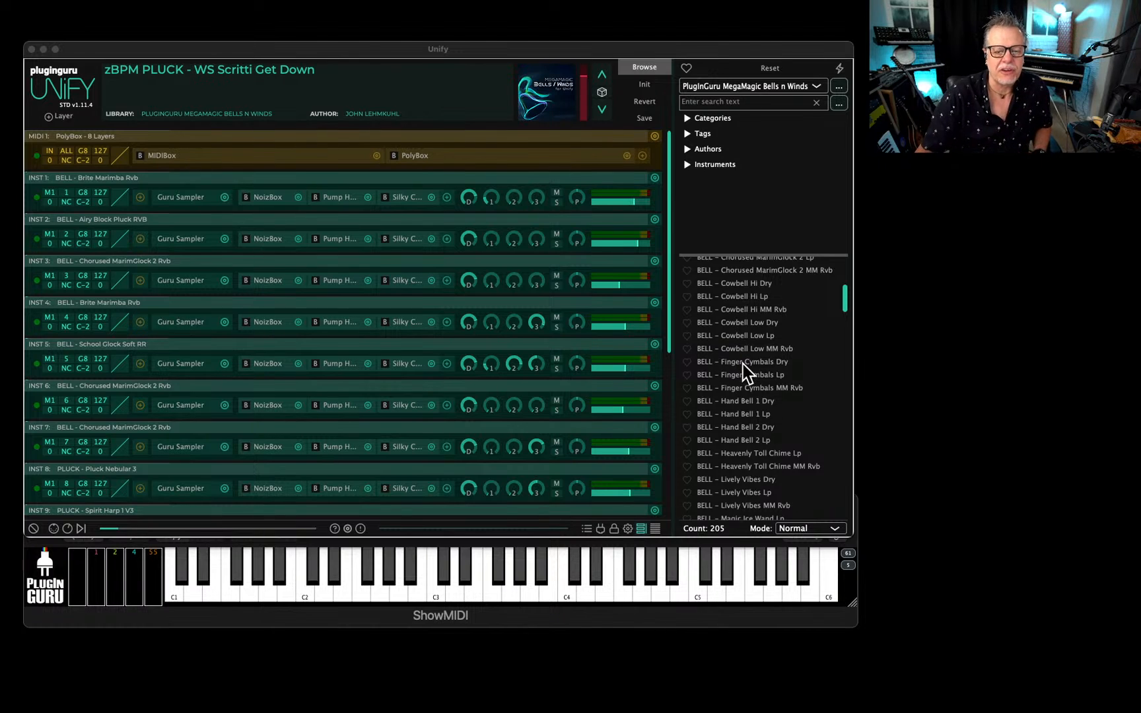
scroll(743, 383, down, 2)
scroll(740, 386, down, 6)
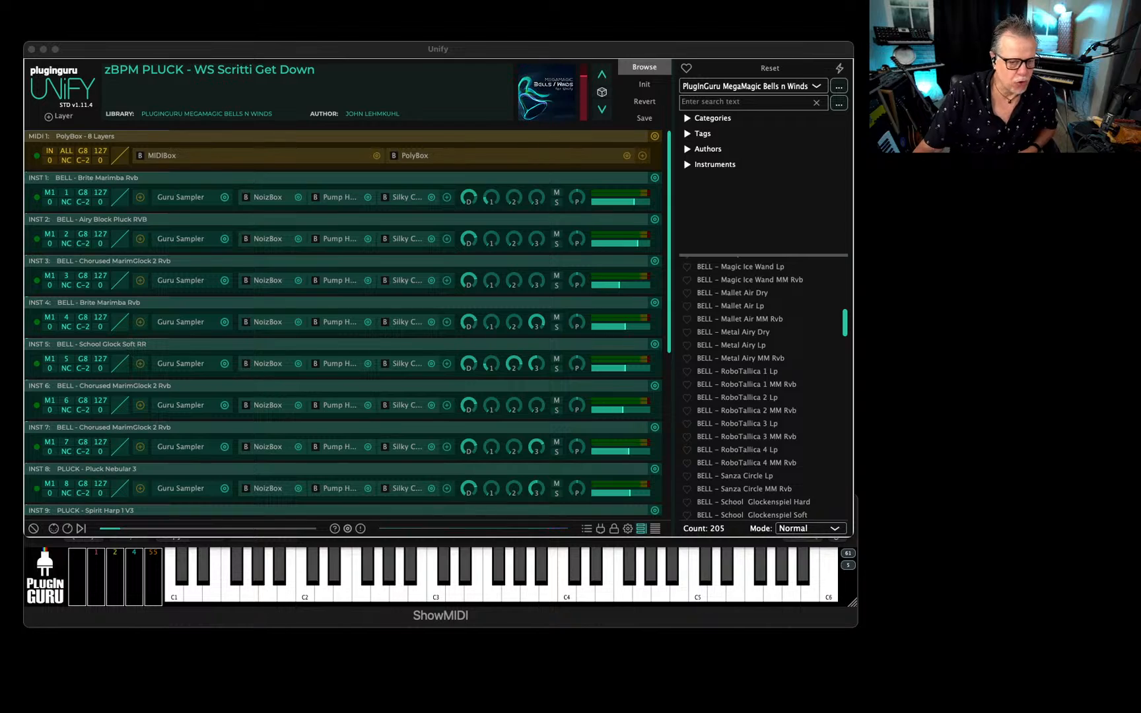
Switch to Finder and open the MM Dreams ALL V2BU folder inside LIB - MegaMagic Bells N Winds UNIFY WORK.
drag(1140, 231, 485, 80)
scroll(311, 370, up, 8)
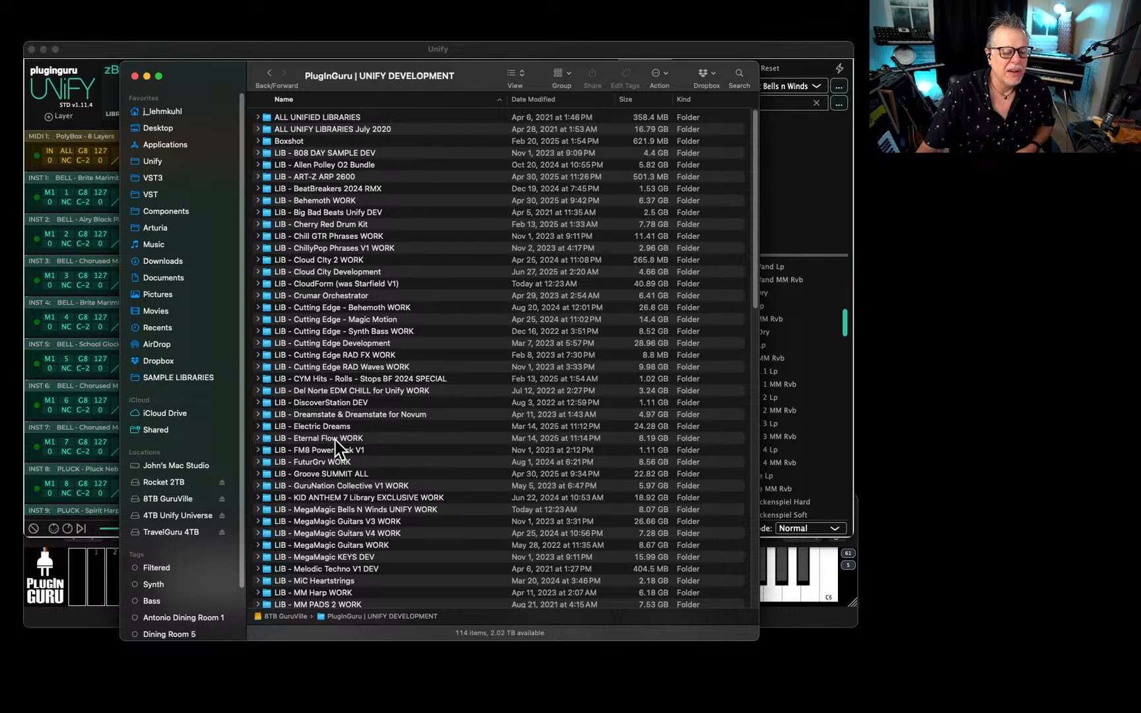
scroll(351, 438, down, 5)
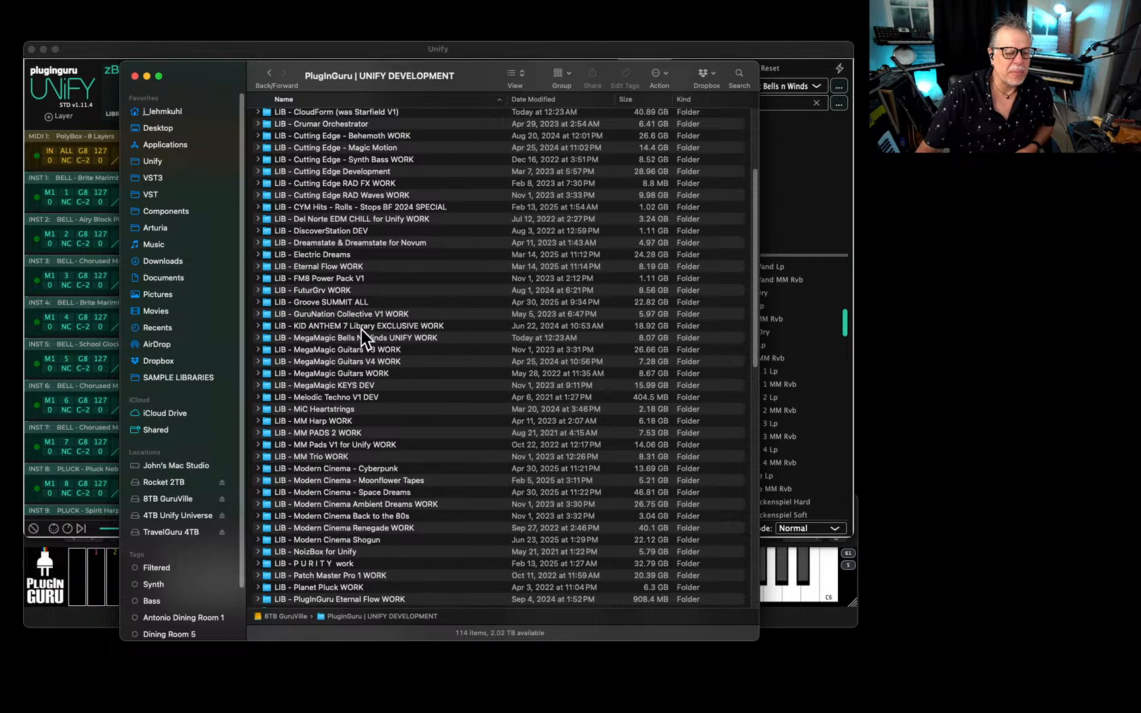
double_click(357, 338)
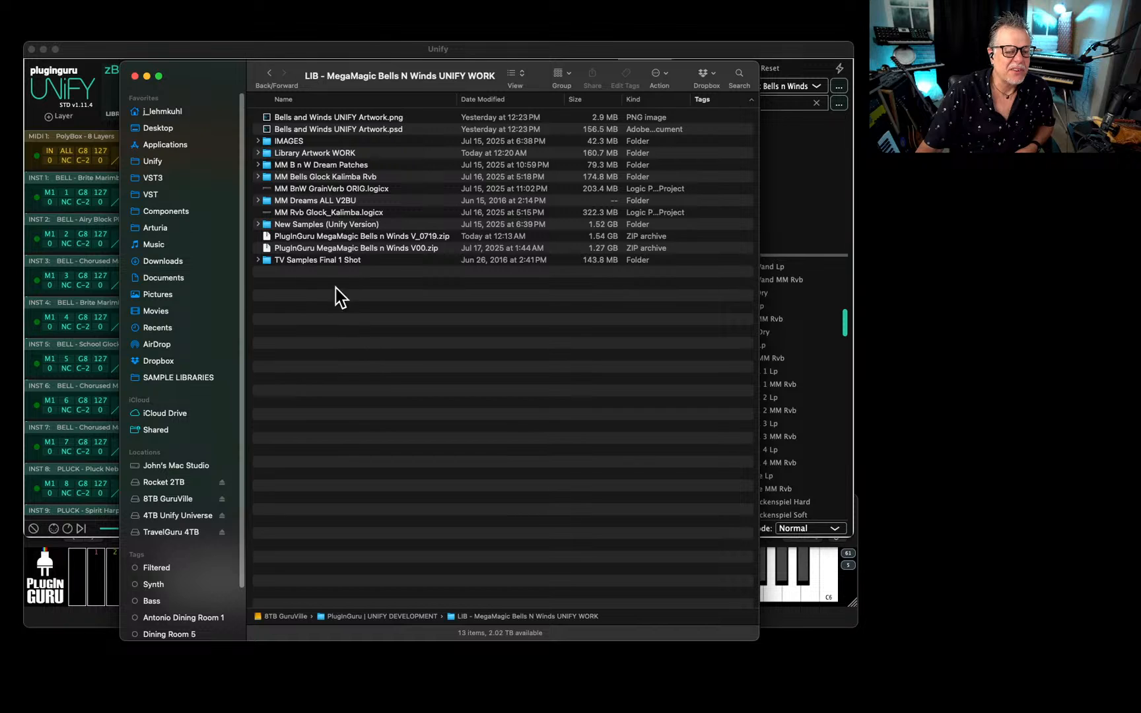
click(280, 201)
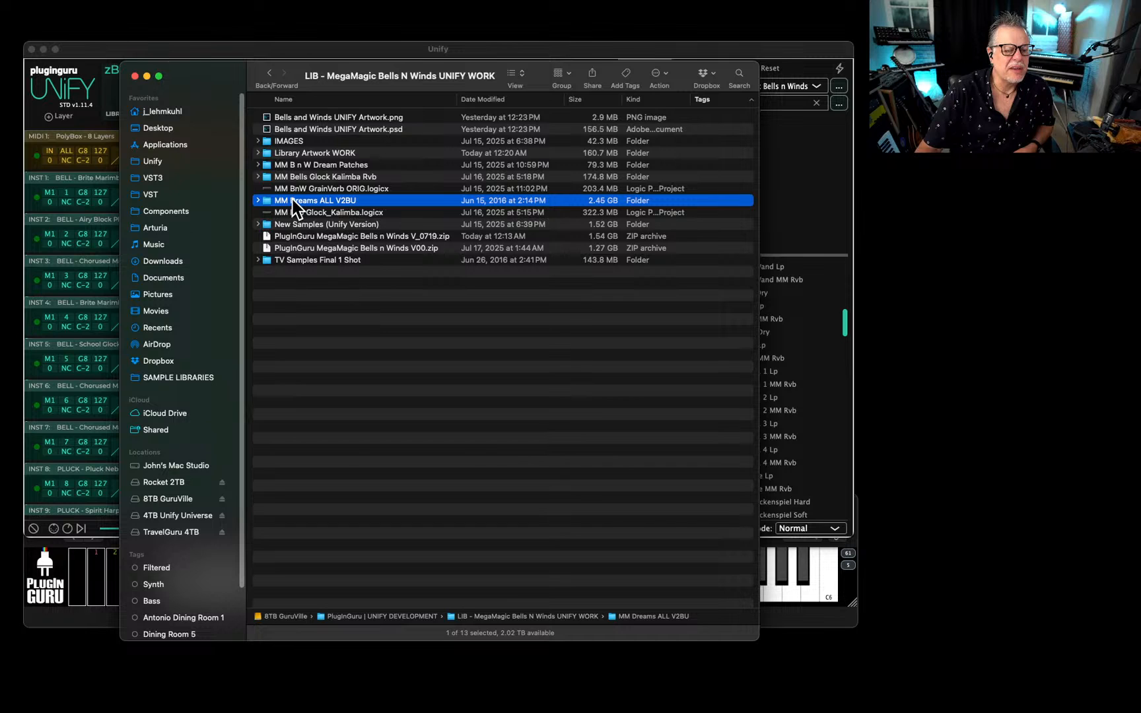
double_click(295, 200)
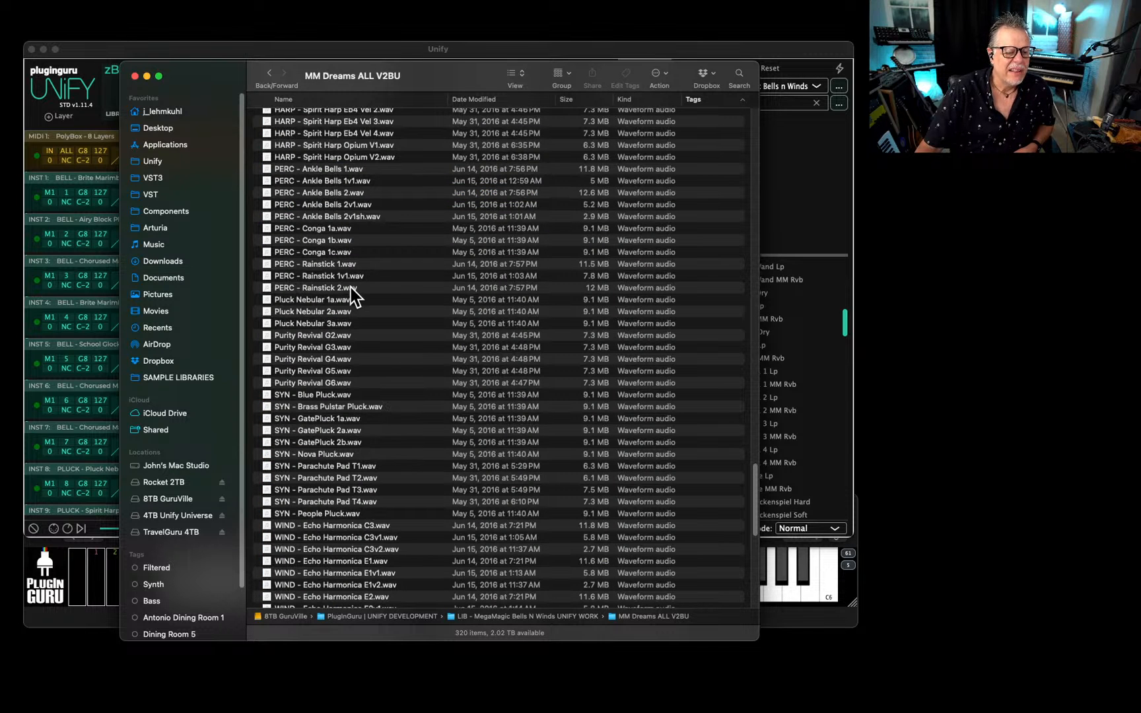
Examine the BELL, GTR, HARP, PERC, SYN and WIND sample files in the MM Dreams ALL V2BU folder.
scroll(357, 301, down, 10)
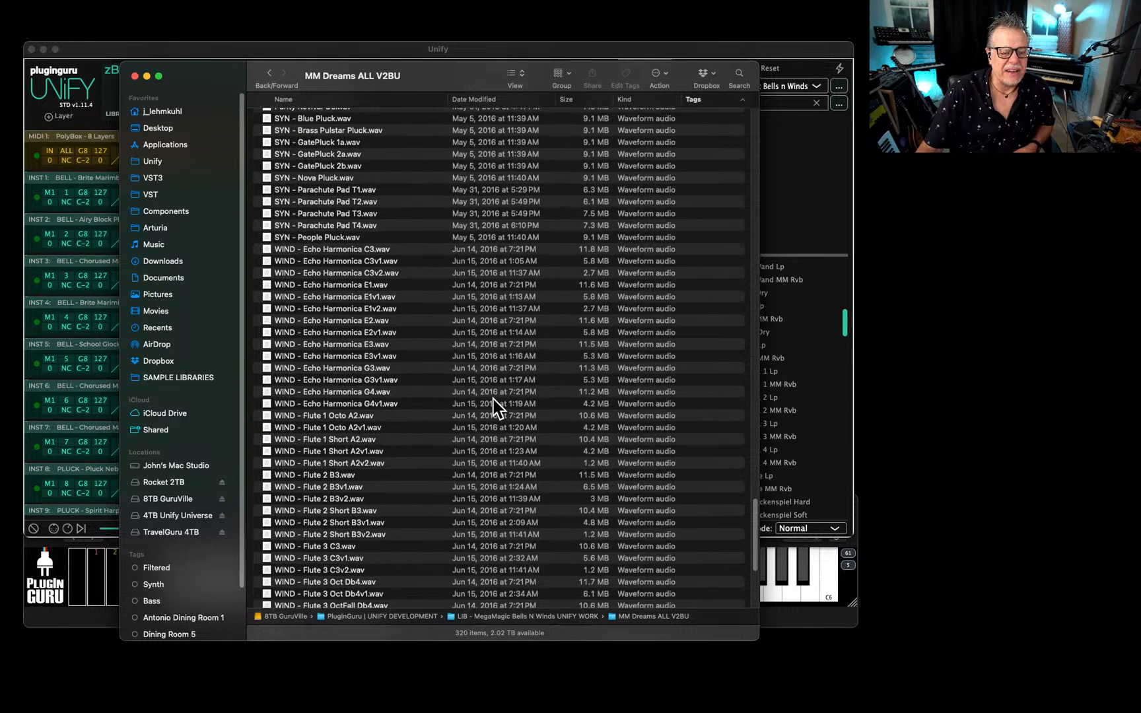
scroll(478, 413, down, 10)
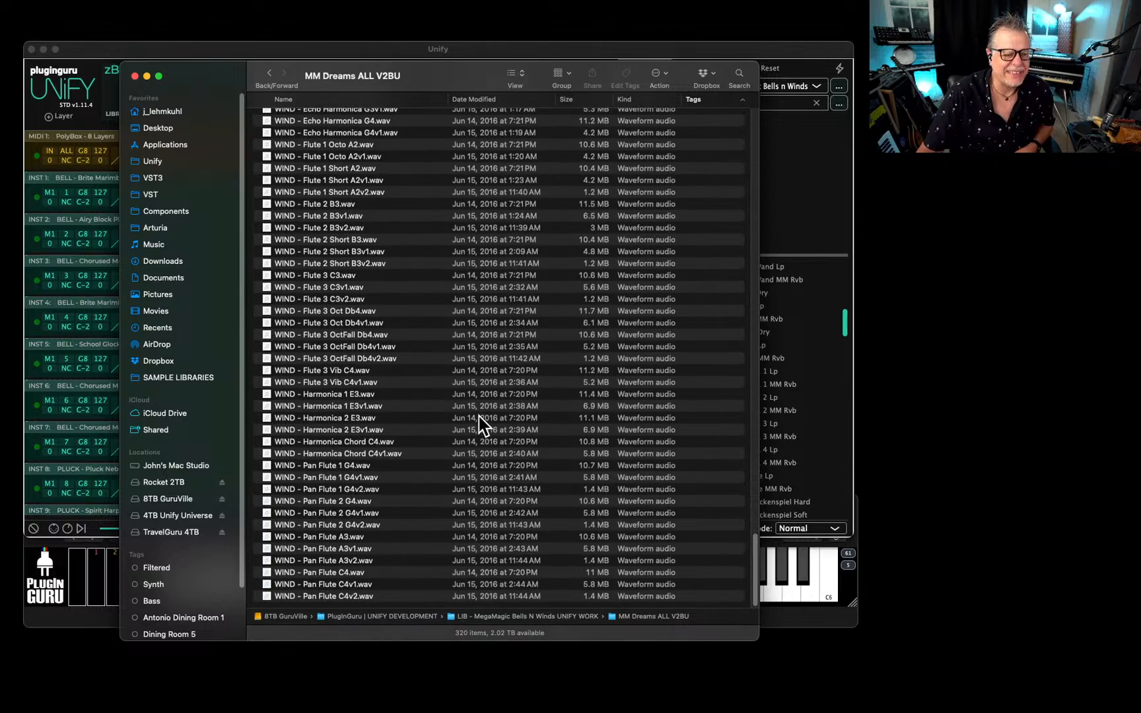
scroll(481, 419, up, 15)
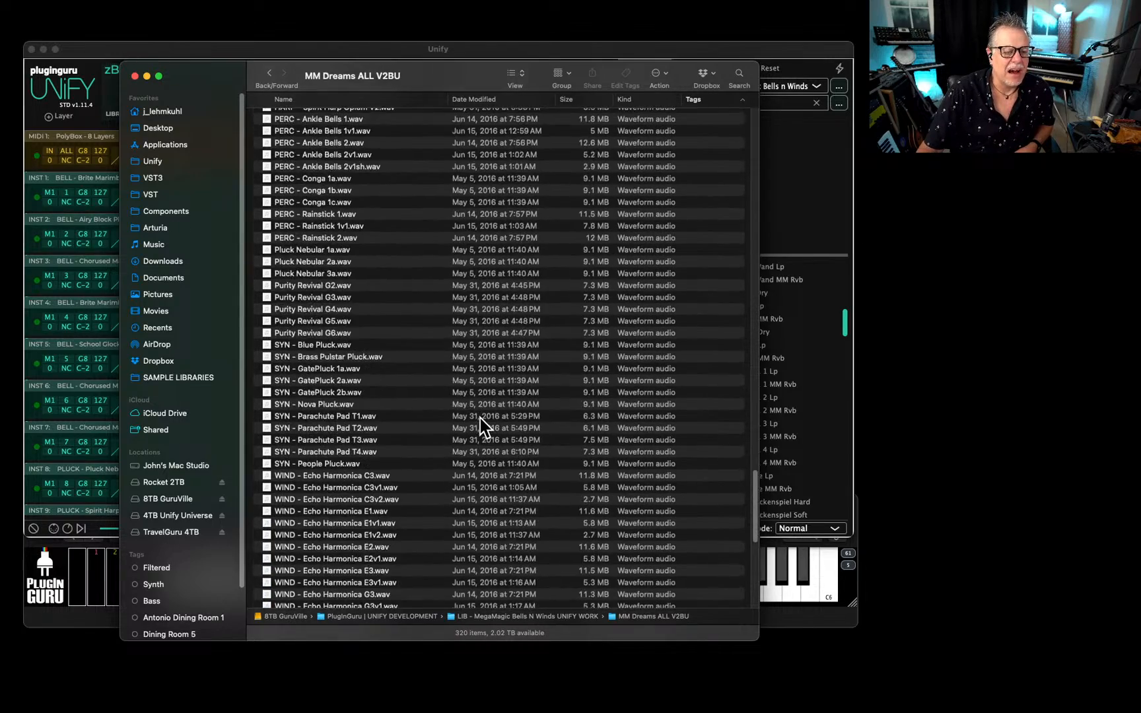
scroll(480, 418, up, 15)
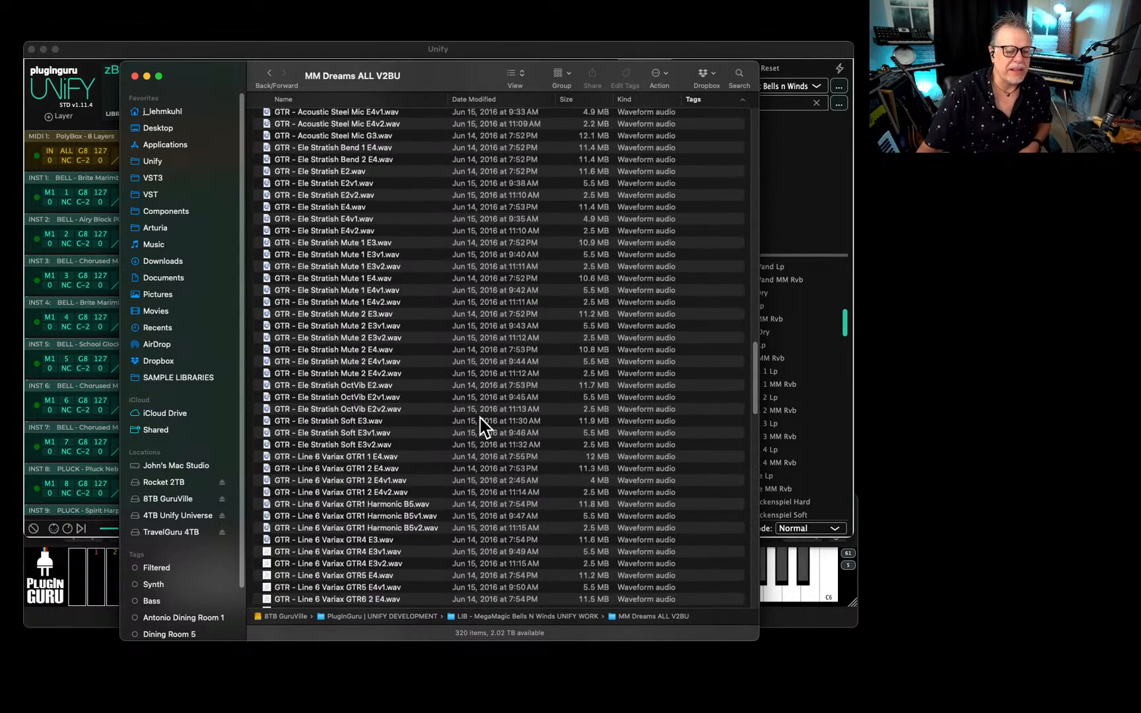
scroll(480, 417, up, 10)
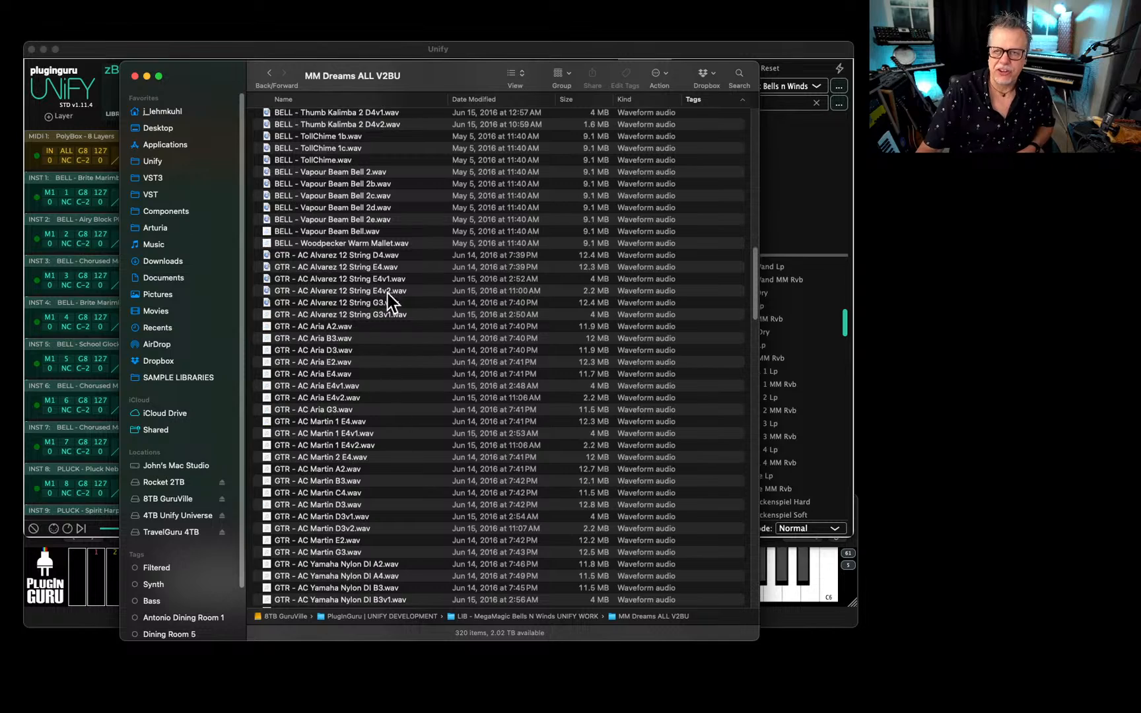
scroll(395, 397, up, 15)
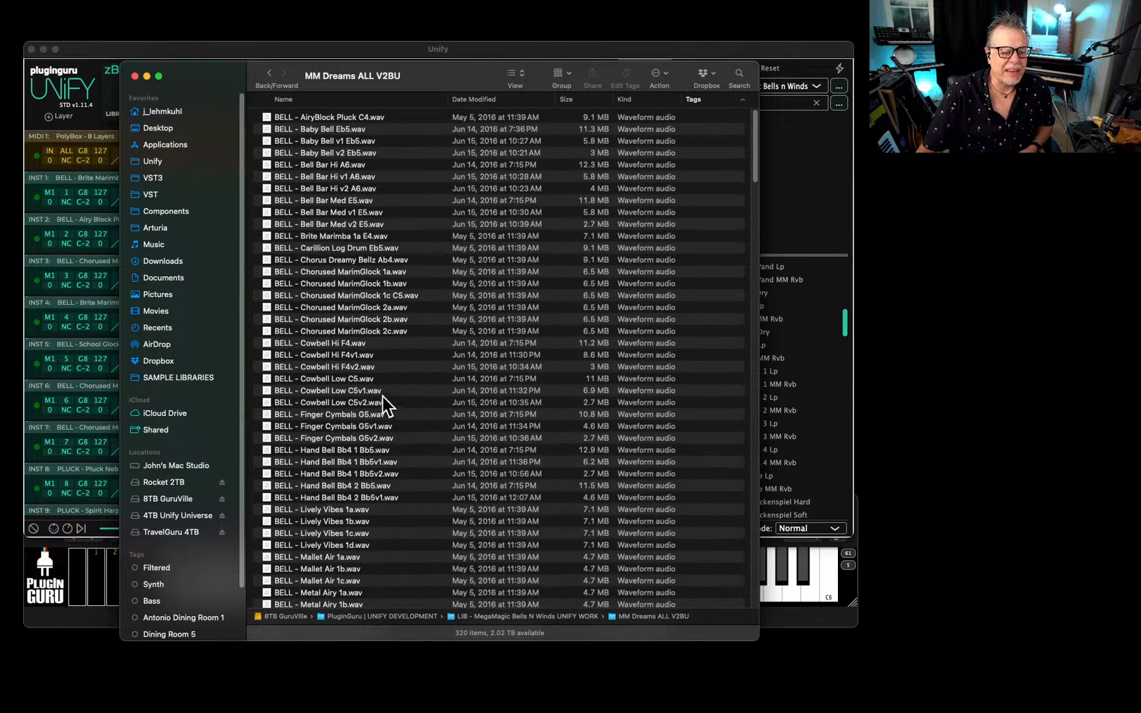
scroll(385, 404, down, 20)
scroll(432, 403, down, 20)
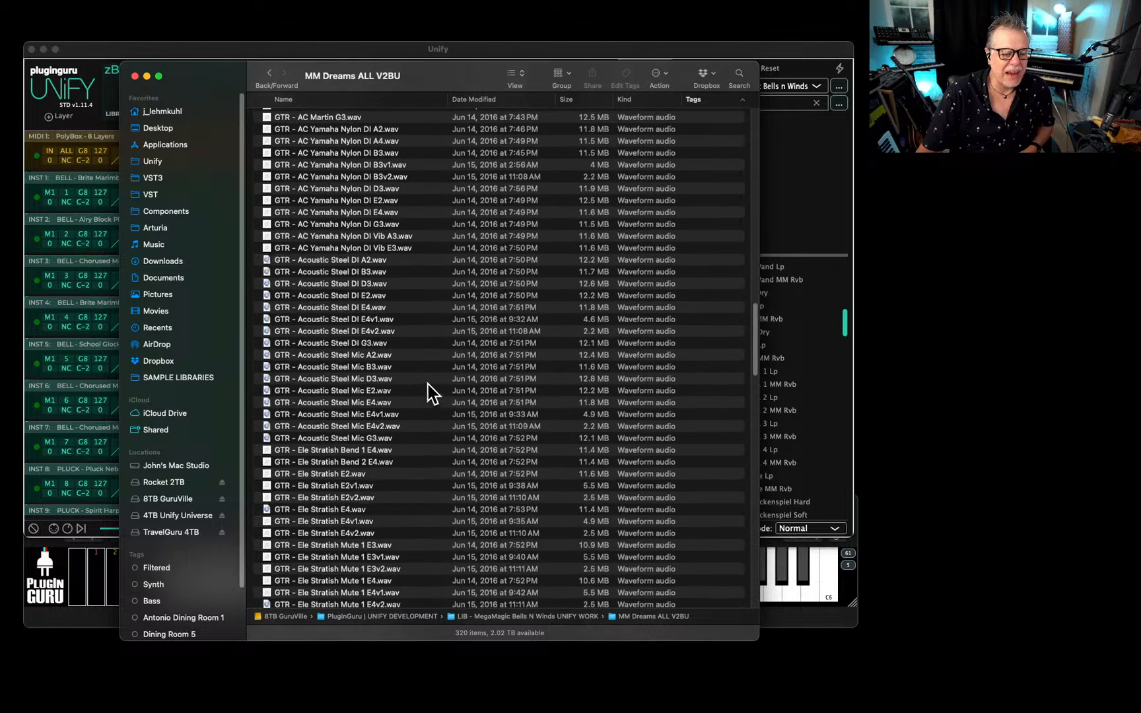
scroll(437, 383, down, 15)
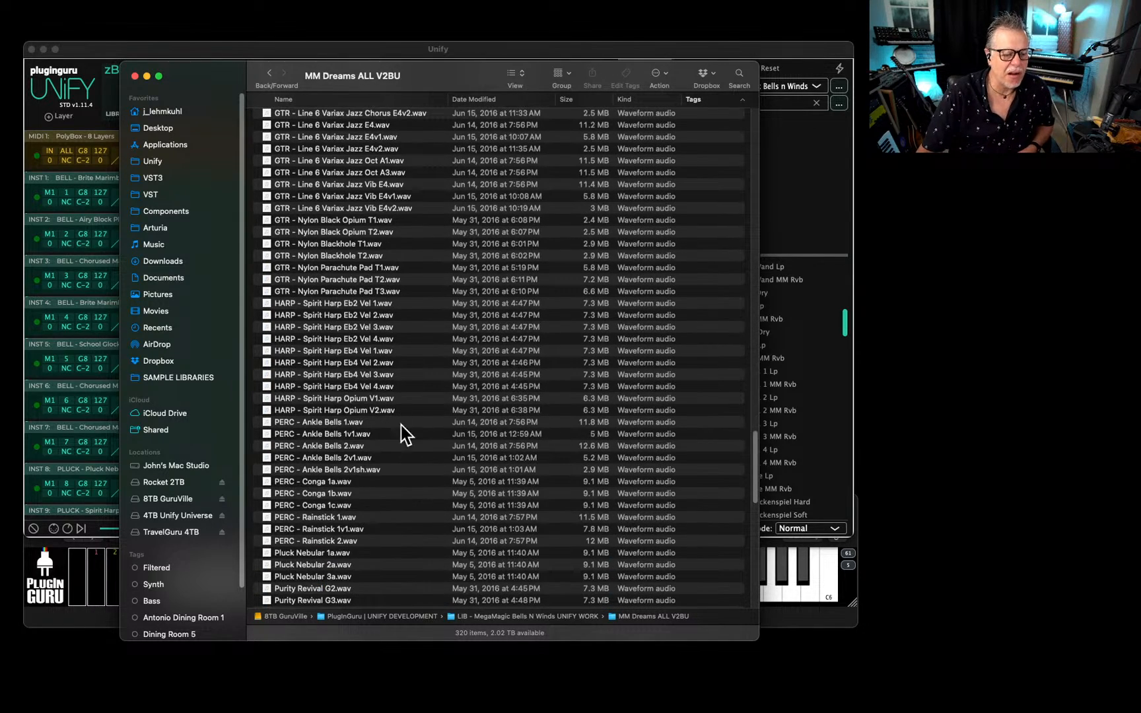
scroll(408, 420, down, 5)
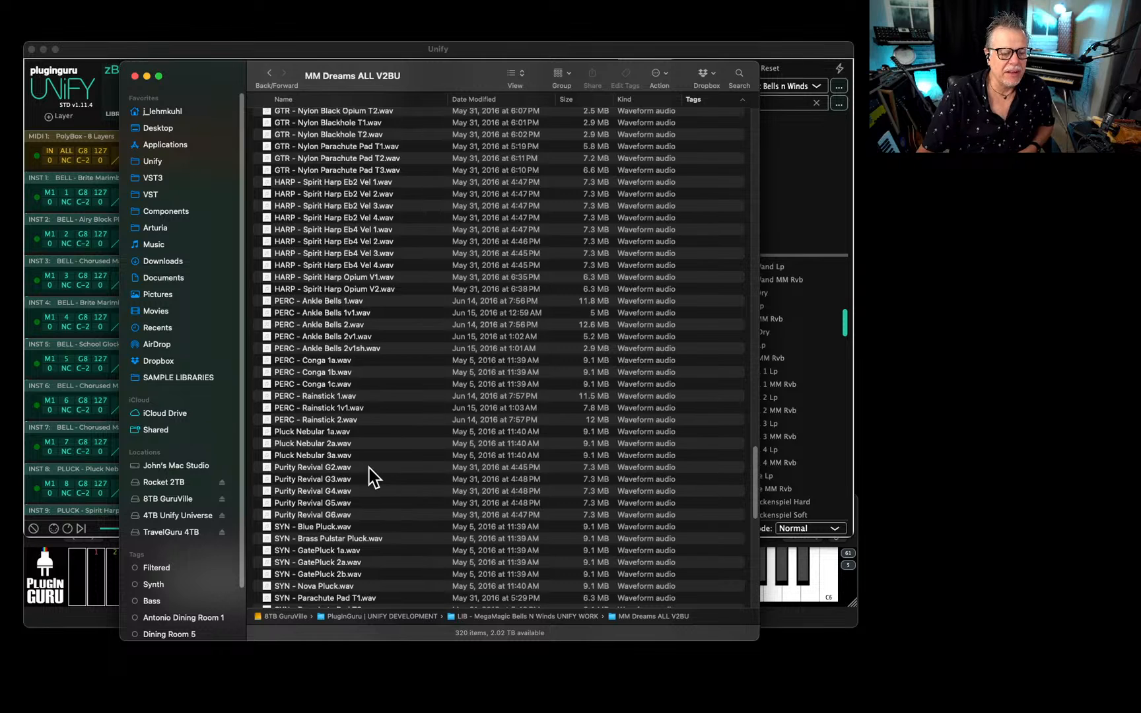
scroll(343, 429, down, 5)
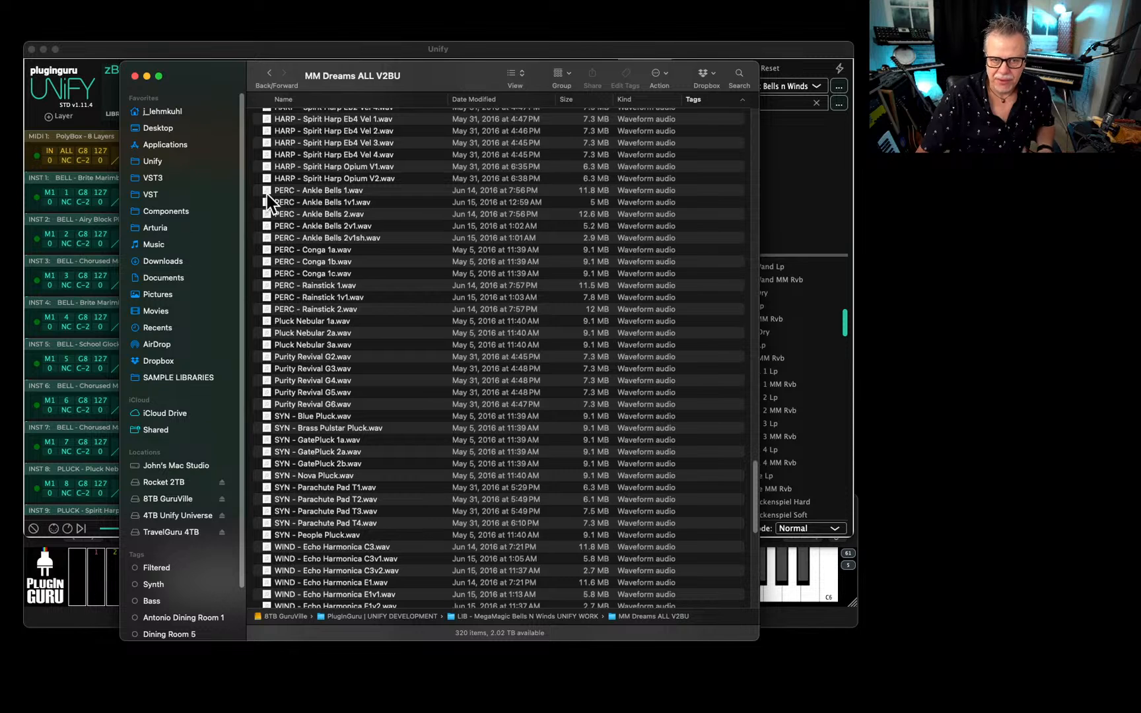
Move the Finder window off the screen and return to the Unify window.
drag(210, 68, 1140, 82)
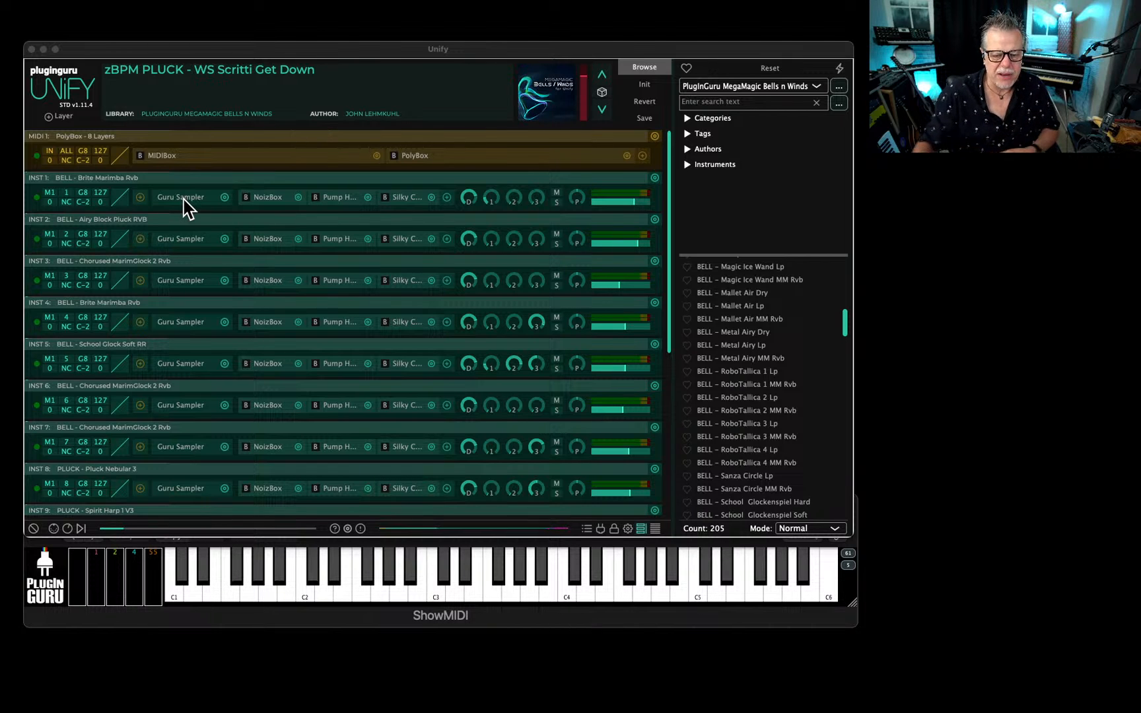
drag(484, 50, 488, 51)
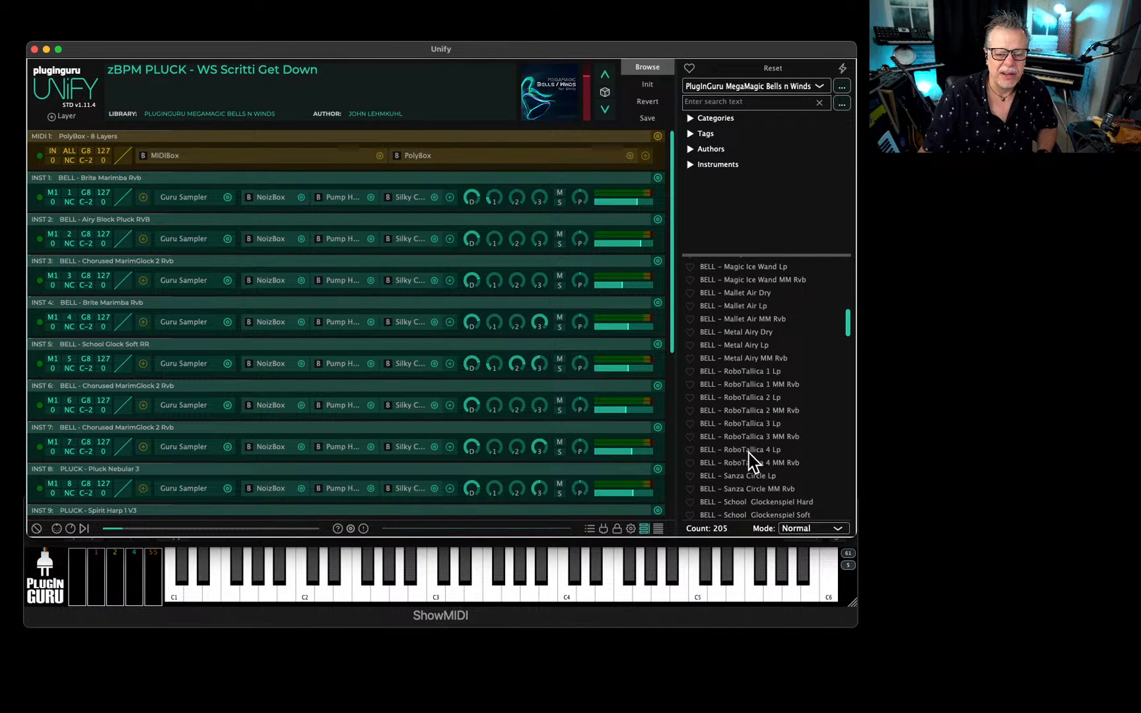
Browse the PLUCK and WIND patches, and load PAD - Purity Revival.
scroll(739, 456, down, 5)
scroll(729, 462, down, 10)
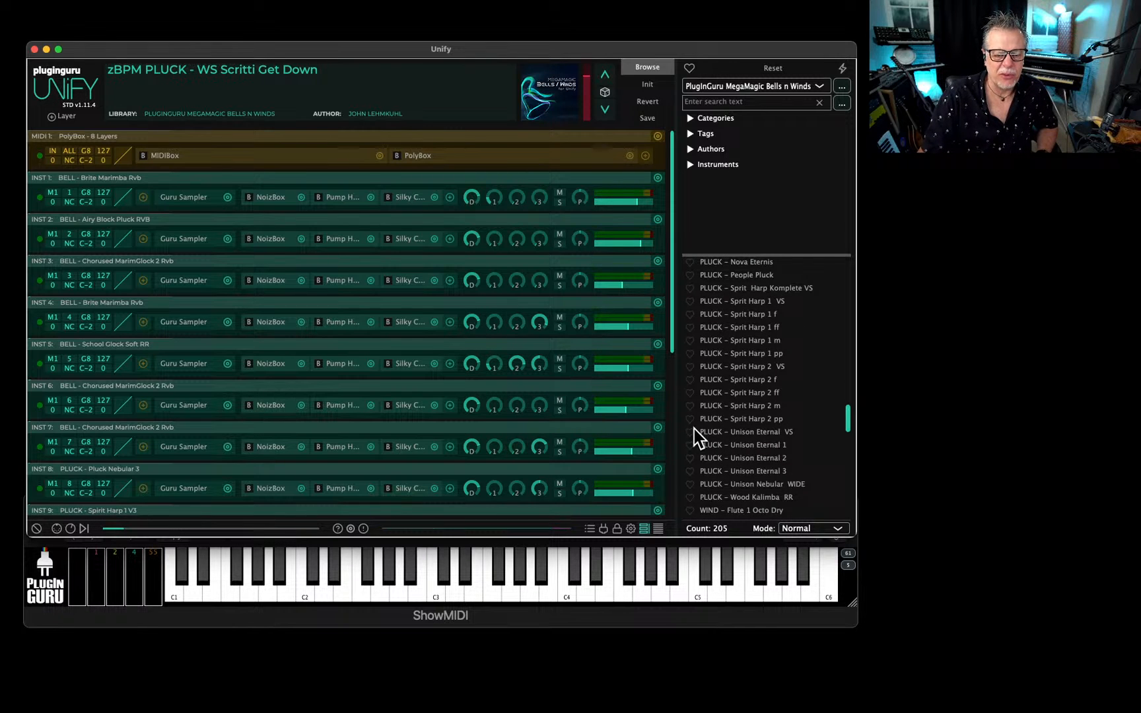
scroll(752, 435, down, 6)
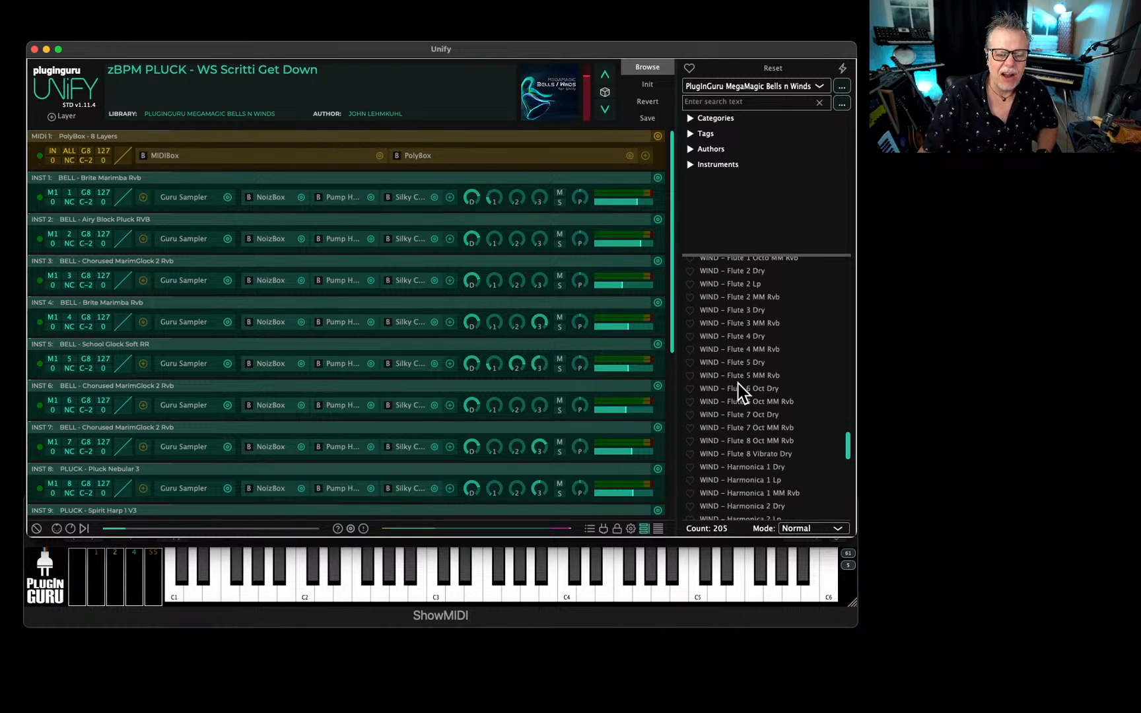
scroll(737, 390, up, 5)
scroll(734, 385, up, 8)
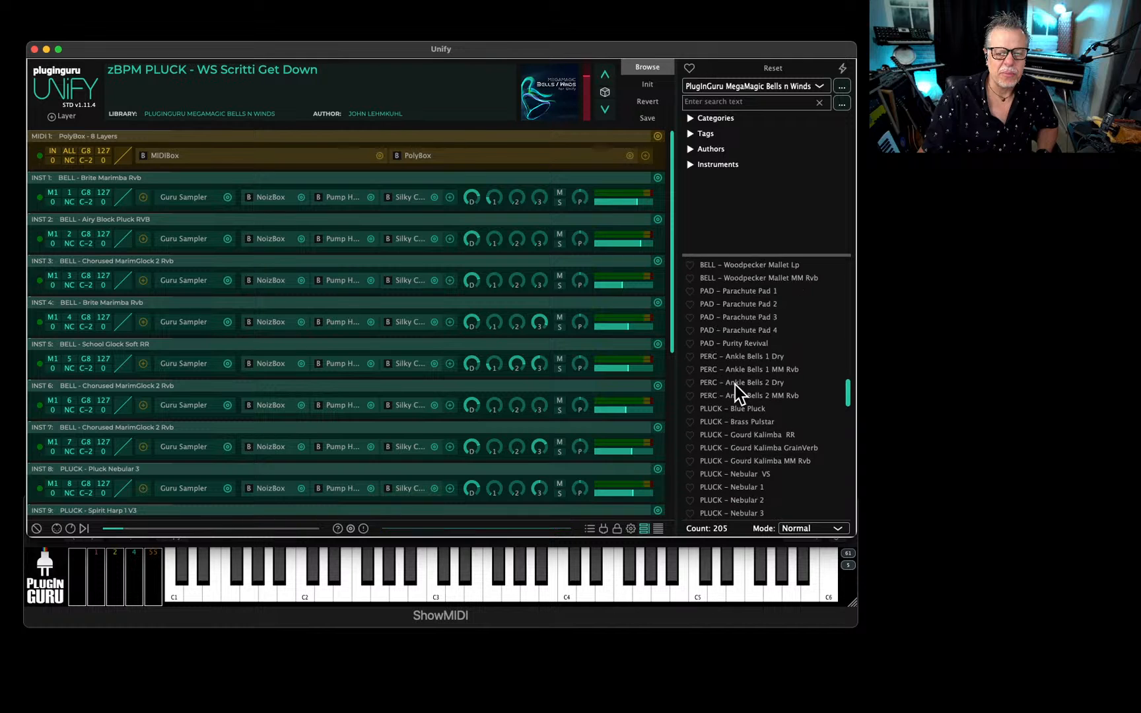
click(737, 344)
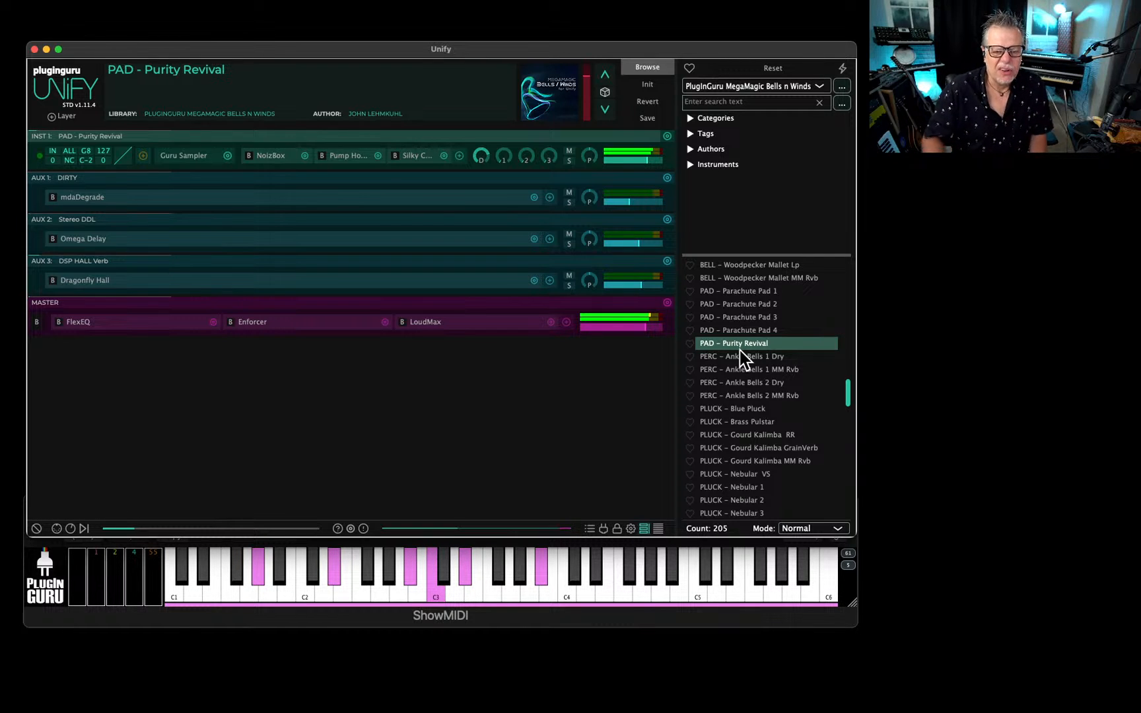
Set the patch loading mode to INST1 only and stack bell layers, including BELL - Chorus Dreamz MM Rvb, onto PAD - Purity Revival.
scroll(742, 367, up, 5)
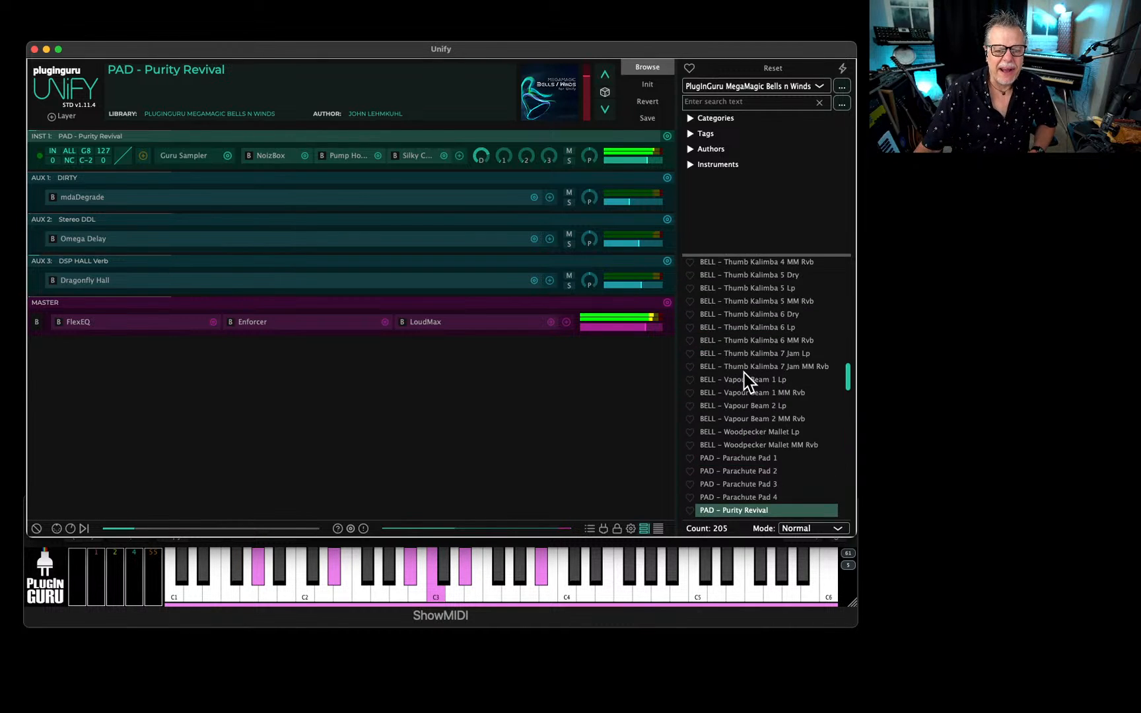
click(816, 530)
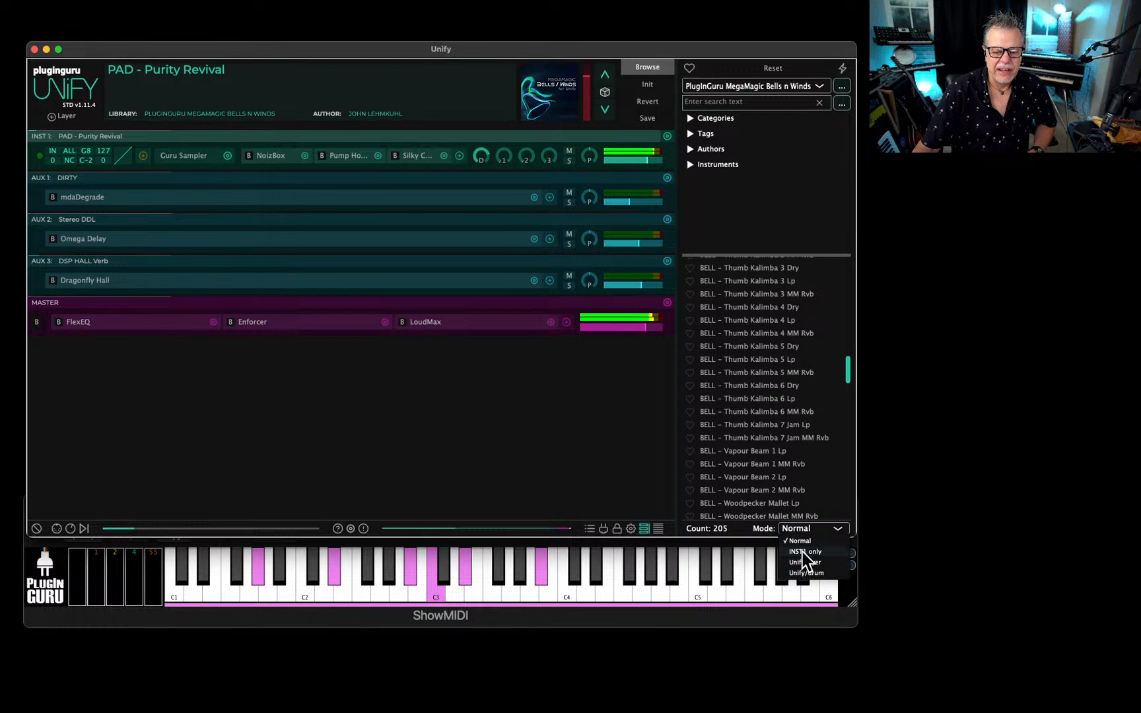
click(805, 551)
scroll(747, 396, up, 3)
scroll(746, 393, up, 3)
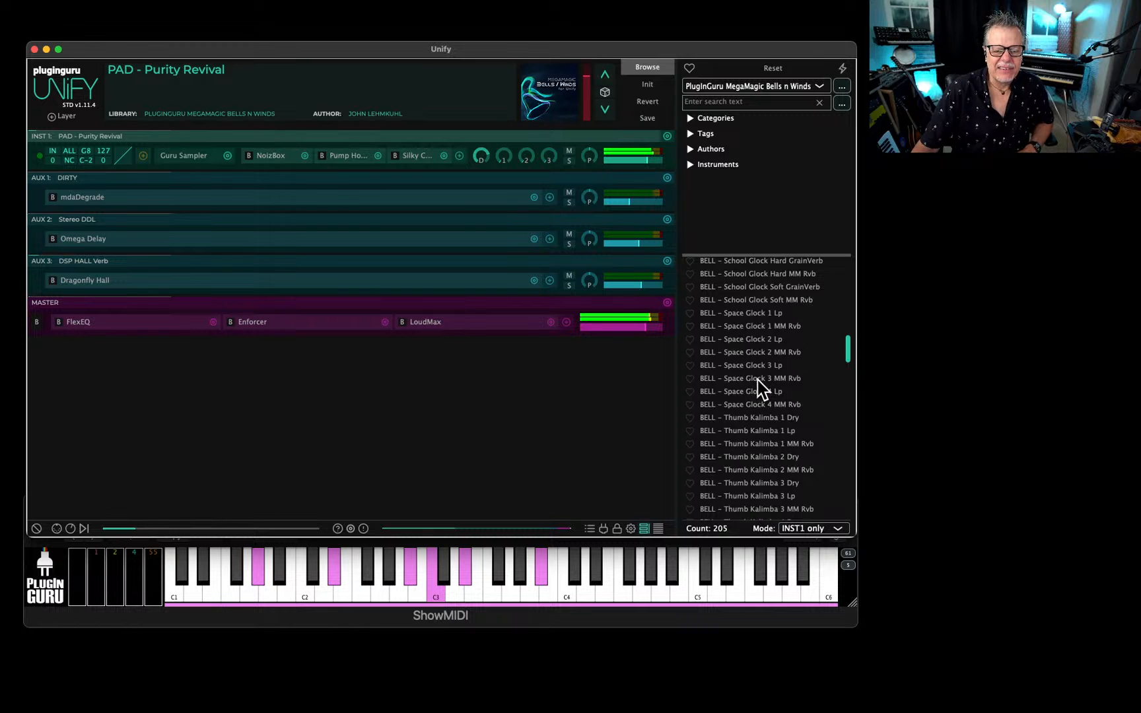
scroll(760, 387, up, 10)
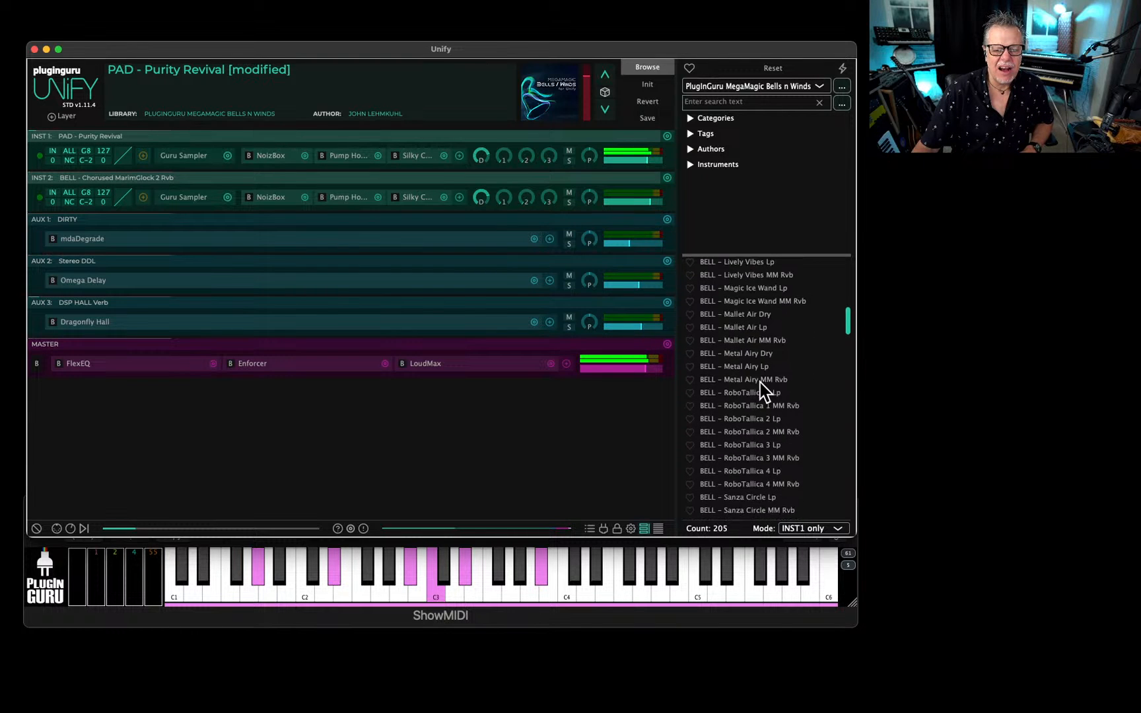
scroll(759, 378, up, 5)
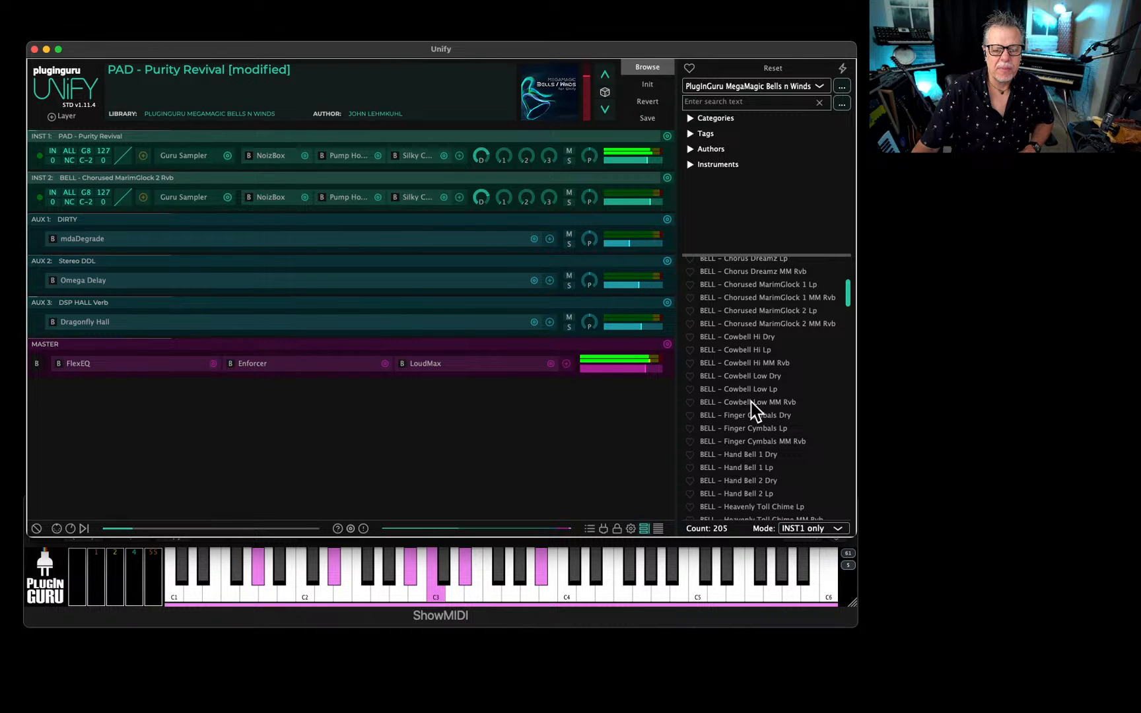
scroll(731, 389, up, 5)
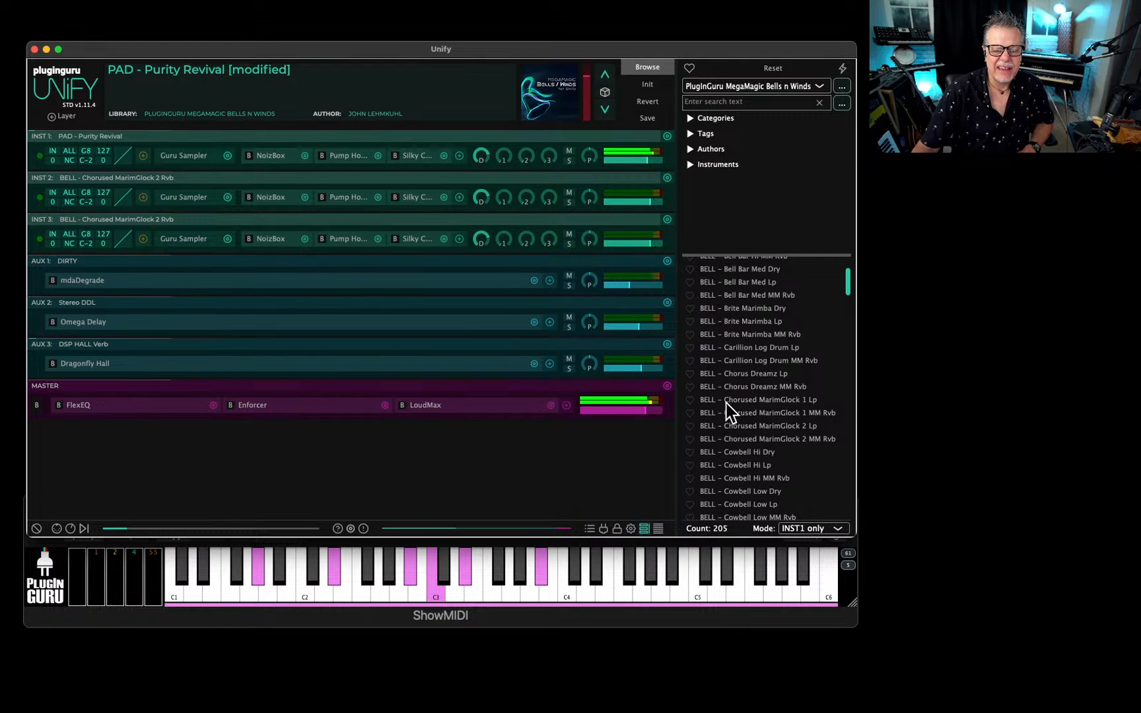
shift+click(760, 388)
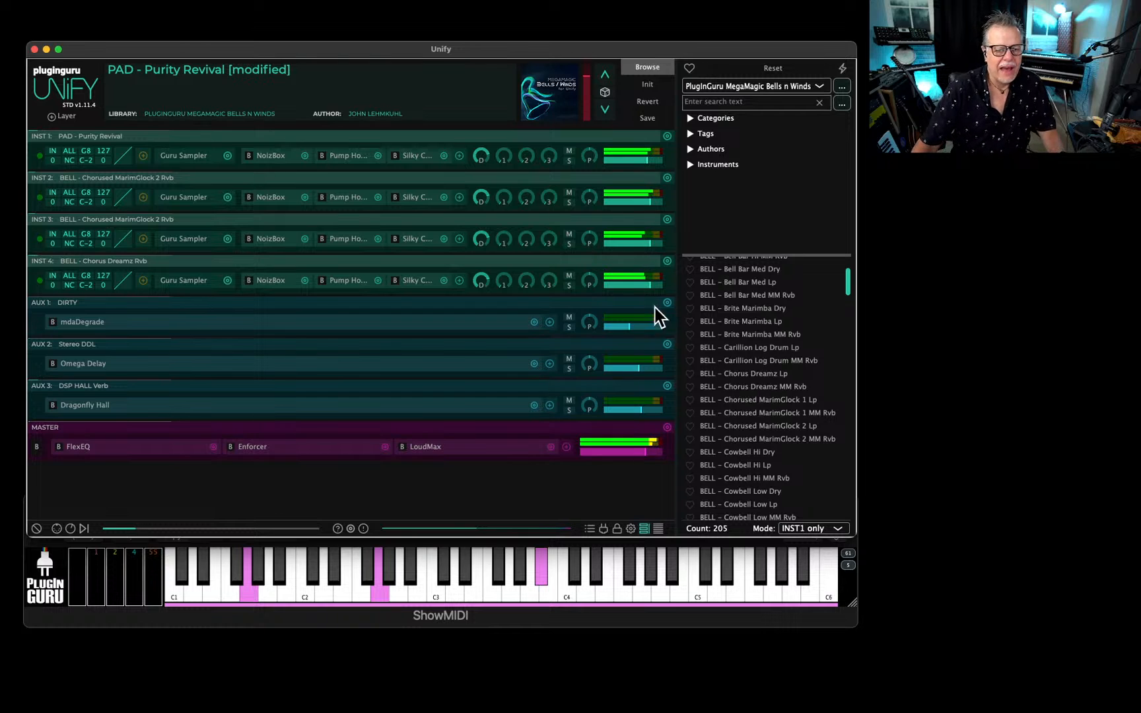
Lower the levels of the bell and aux layers, reset the Purity Revival layer's level, and add a Bell Bar Med layer.
mouse_move(650, 294)
drag(649, 285, 638, 287)
double_click(625, 160)
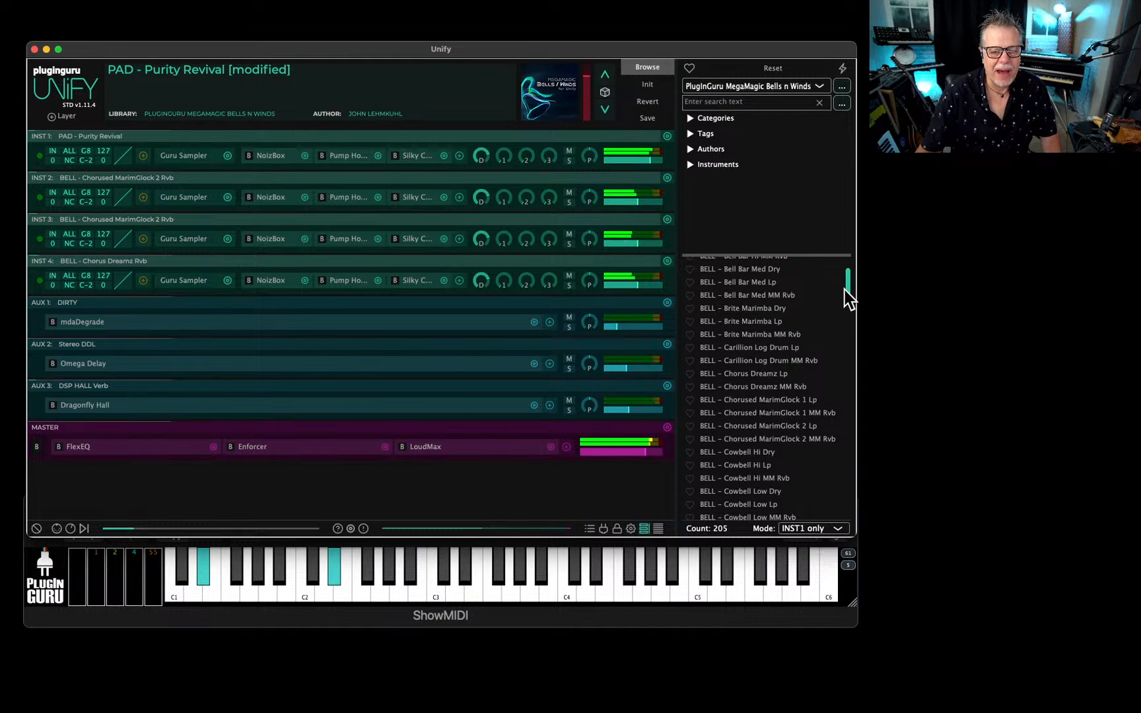
key(super+z)
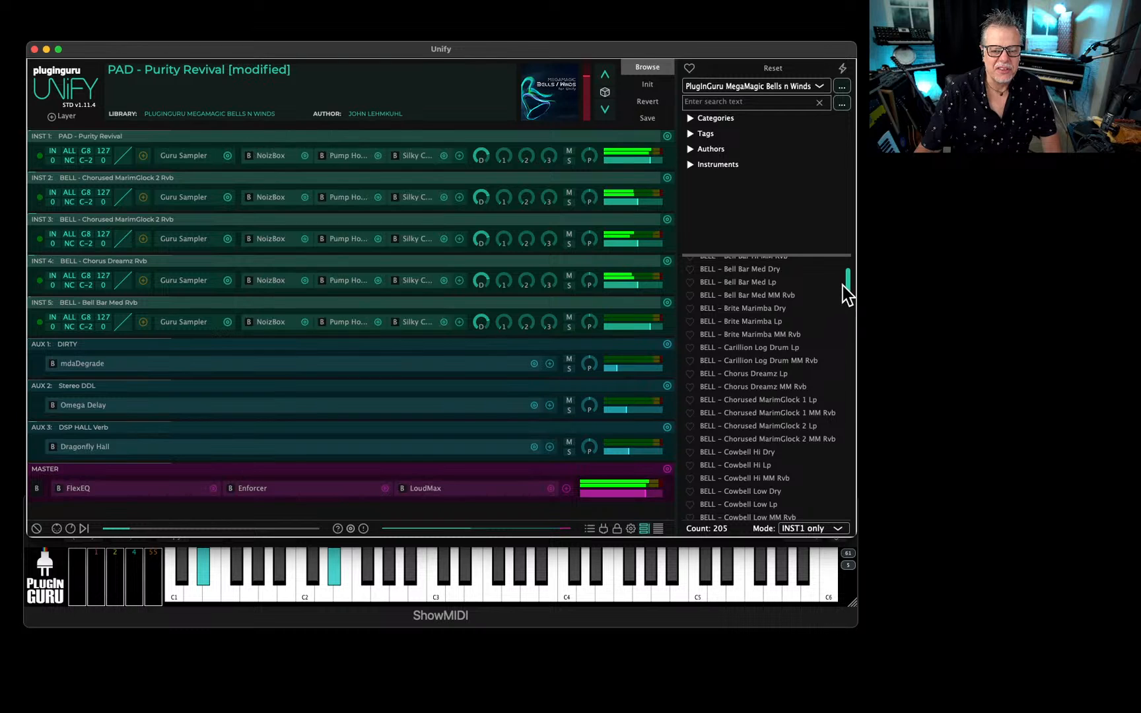
Return the loading mode to Normal and audition BELL - Thumb Kalimba 3 MM Rvb, followed by BELL - Thumb Kalimba 3 Dry.
click(826, 528)
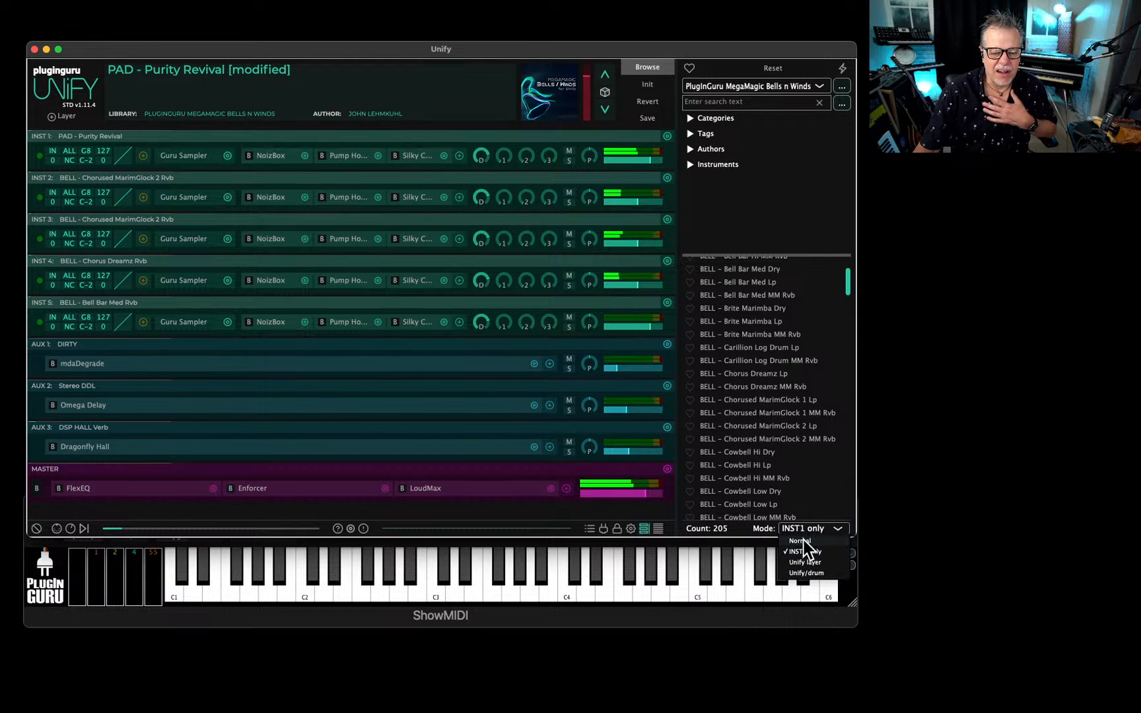
click(799, 540)
scroll(770, 413, down, 10)
scroll(766, 413, down, 5)
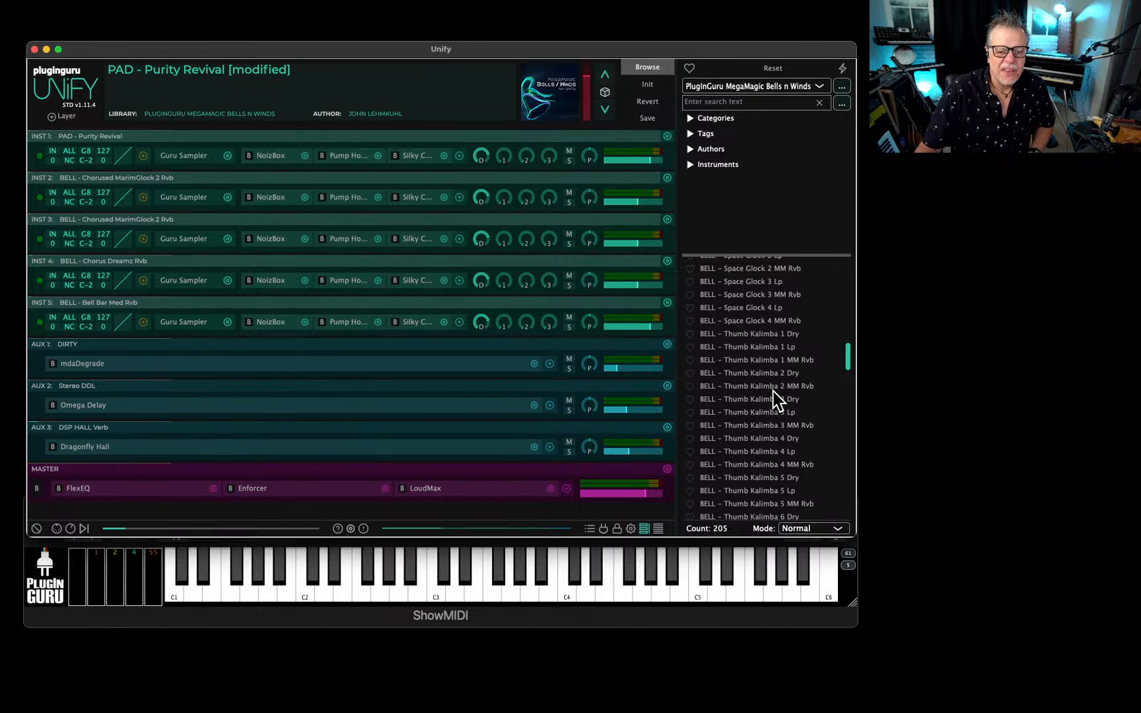
scroll(771, 397, down, 3)
click(766, 381)
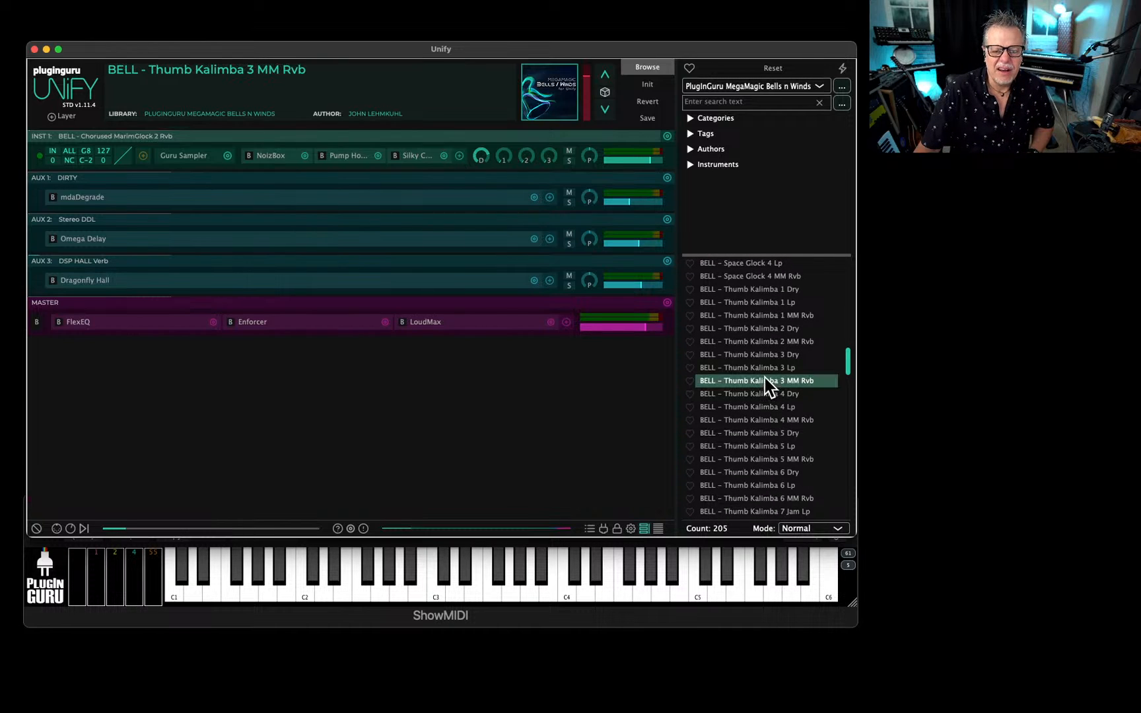
click(793, 355)
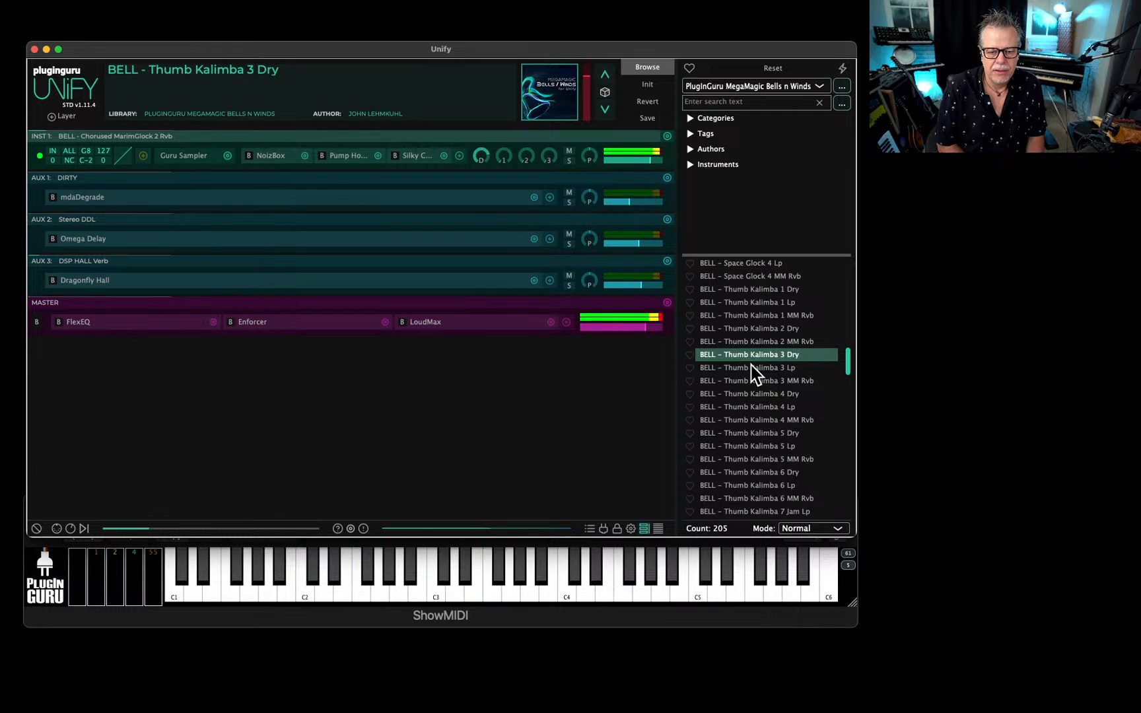
Look through the PLUCK patches and load PLUCK - Gourd Kalimba RR.
scroll(772, 293, down, 10)
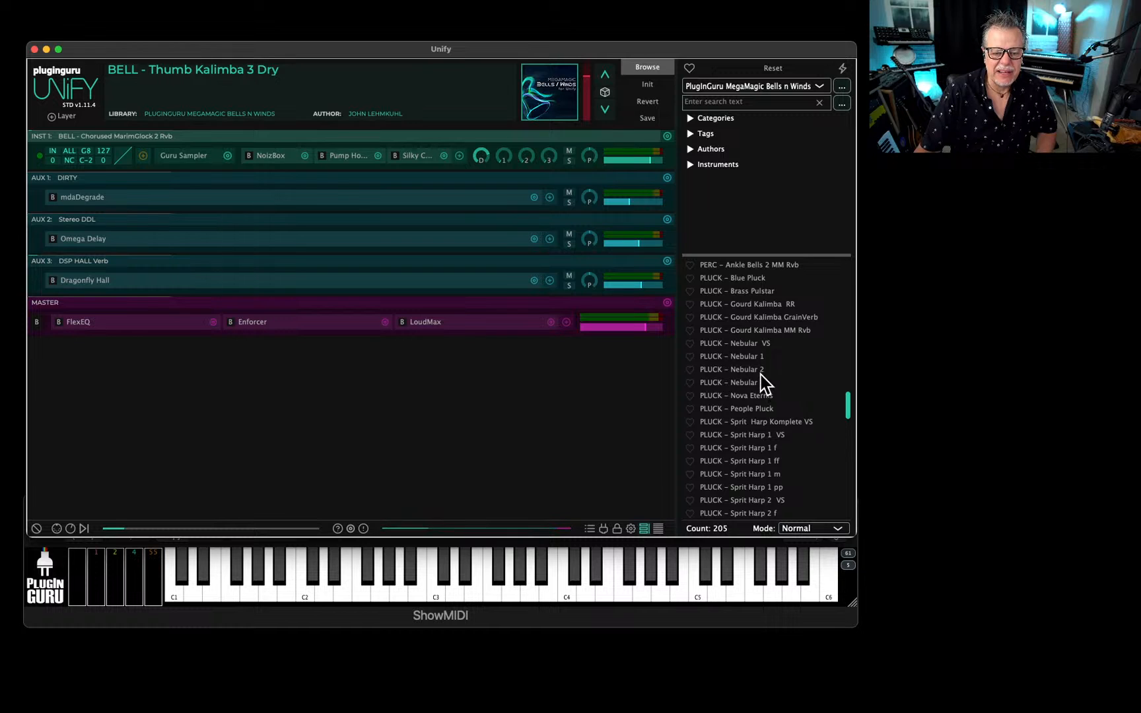
scroll(765, 369, down, 6)
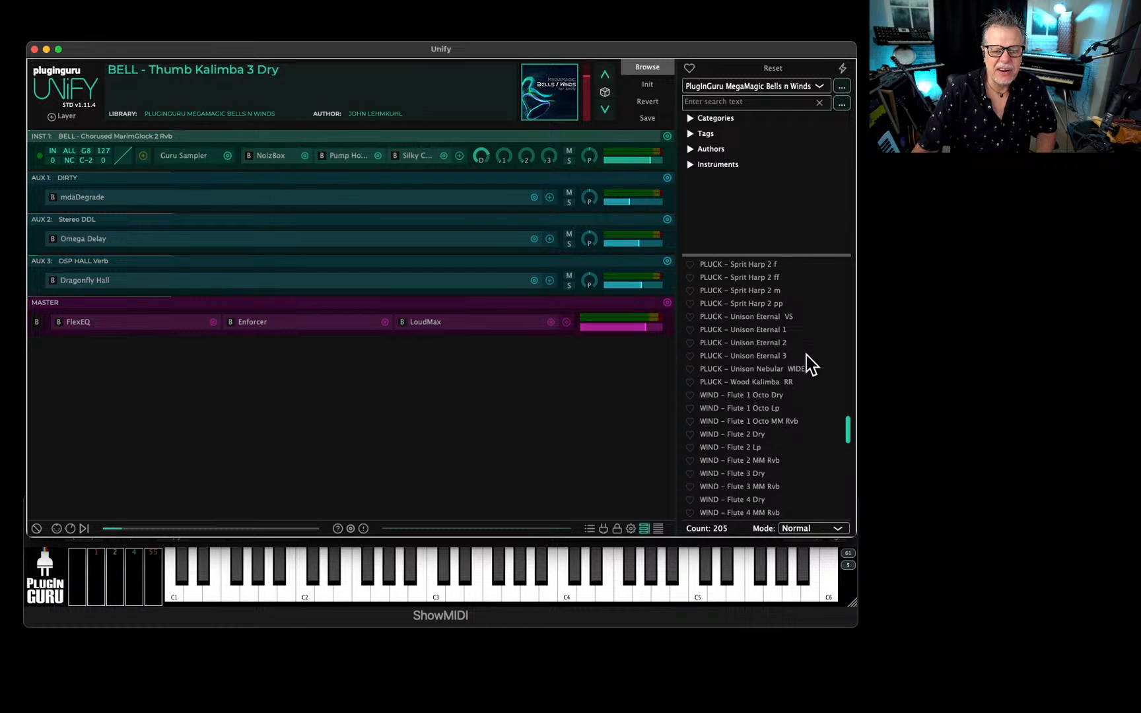
scroll(789, 410, up, 5)
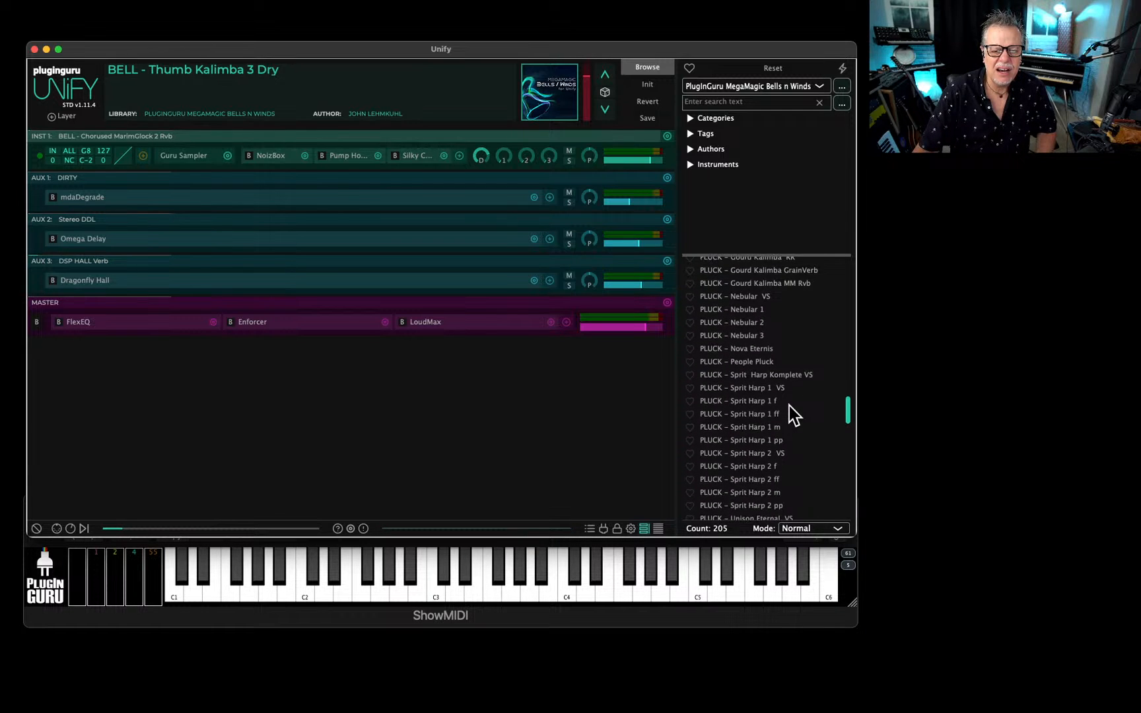
scroll(789, 405, up, 2)
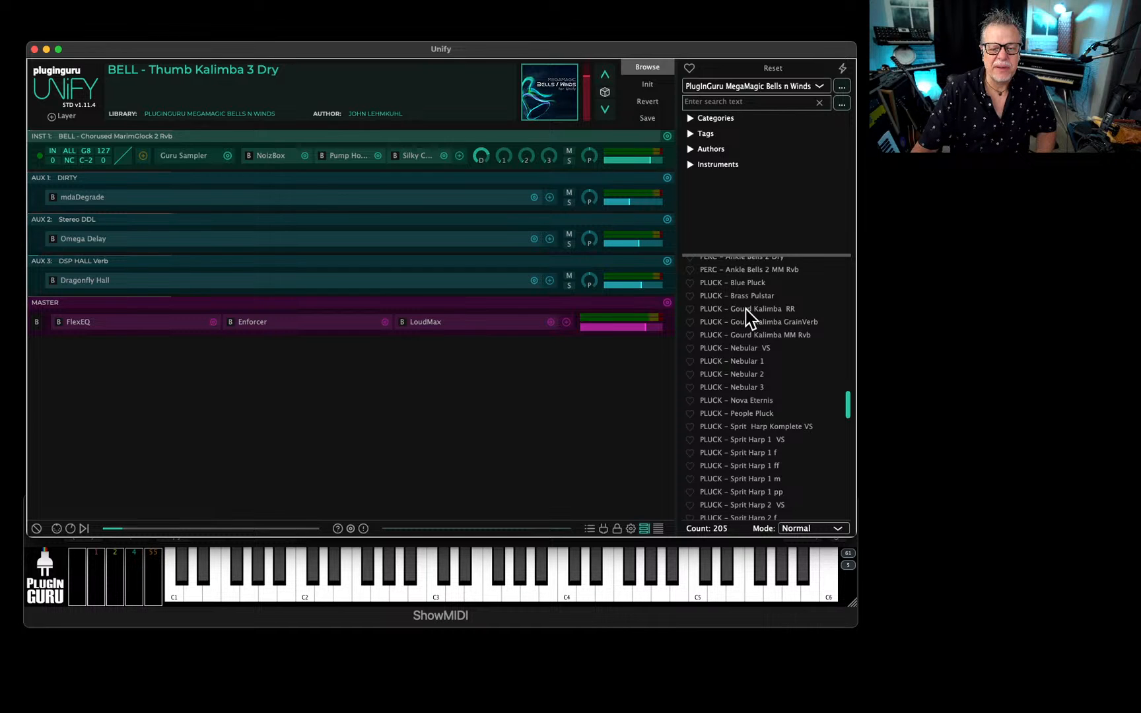
click(747, 309)
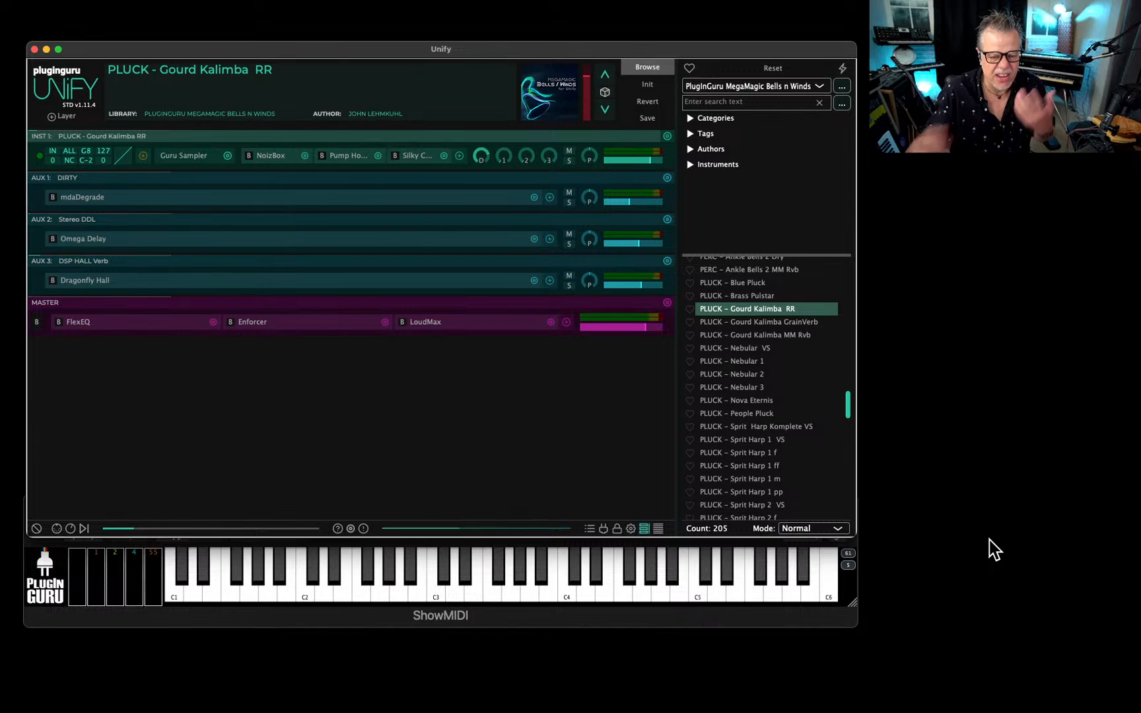
Compare the kalimbas by reloading BELL - Thumb Kalimba 3 Dry and returning to PLUCK - Gourd Kalimba RR.
scroll(712, 382, up, 10)
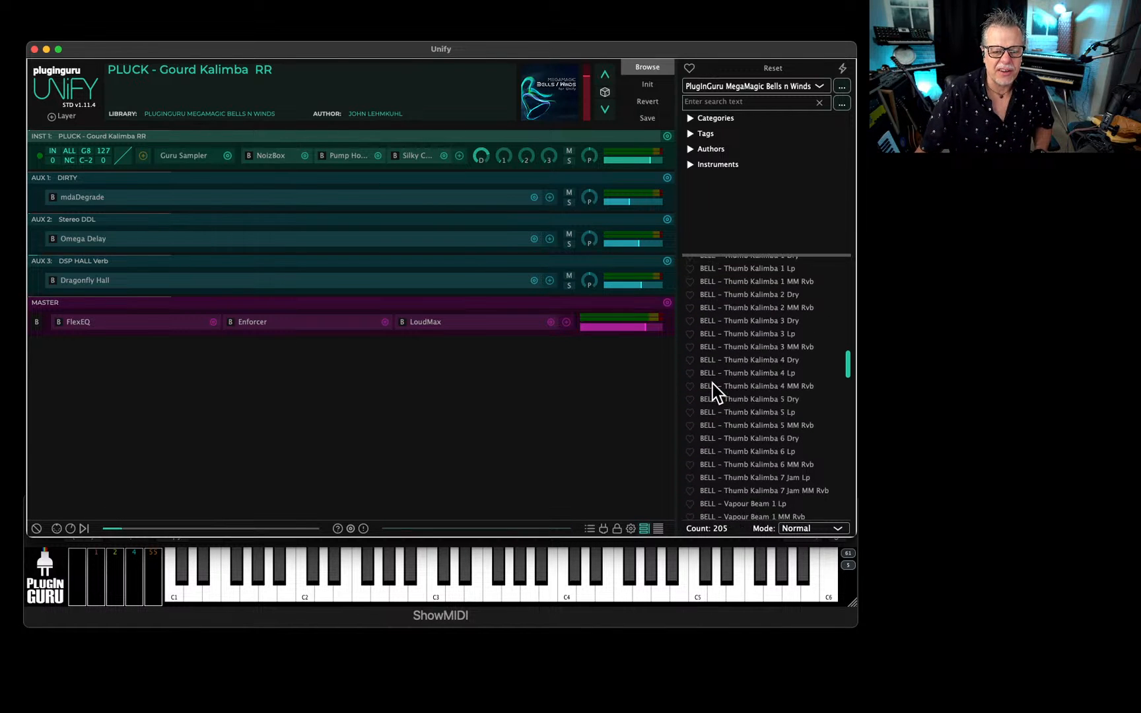
click(761, 323)
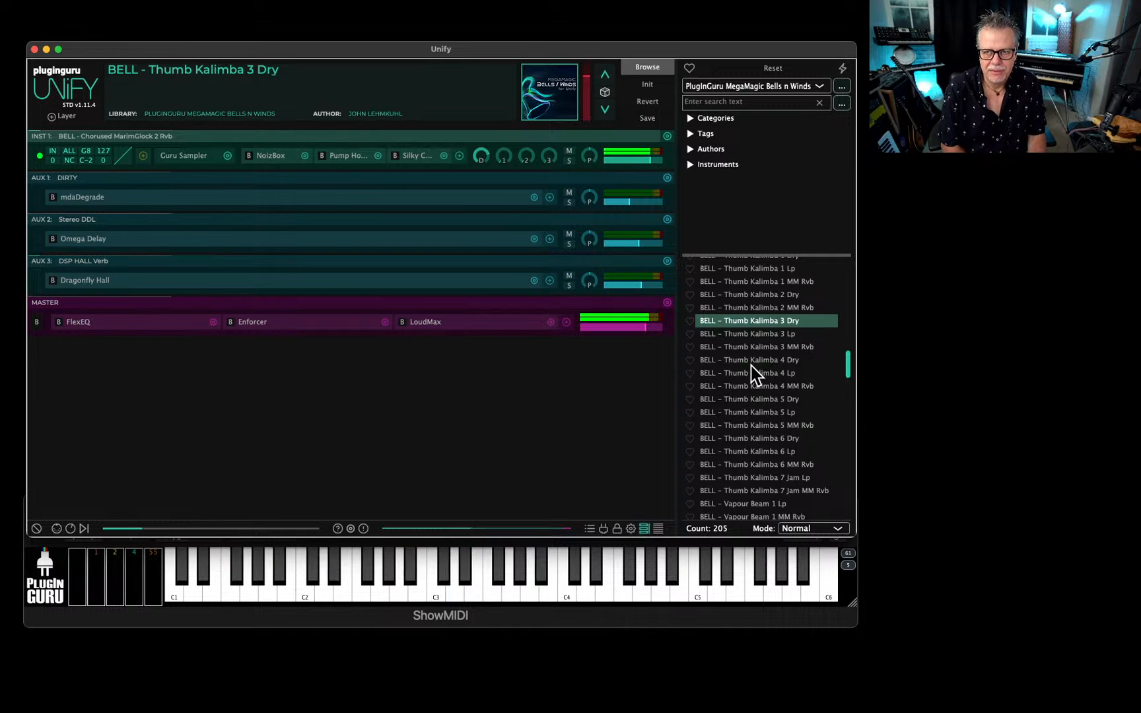
scroll(777, 444, down, 10)
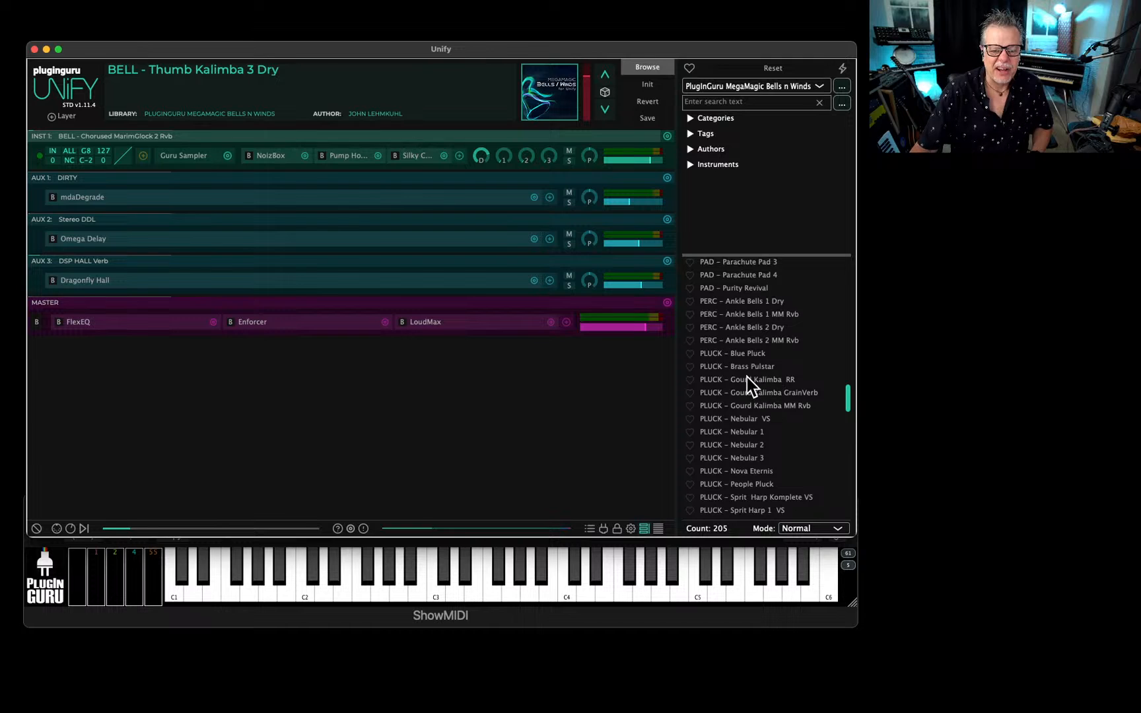
click(746, 379)
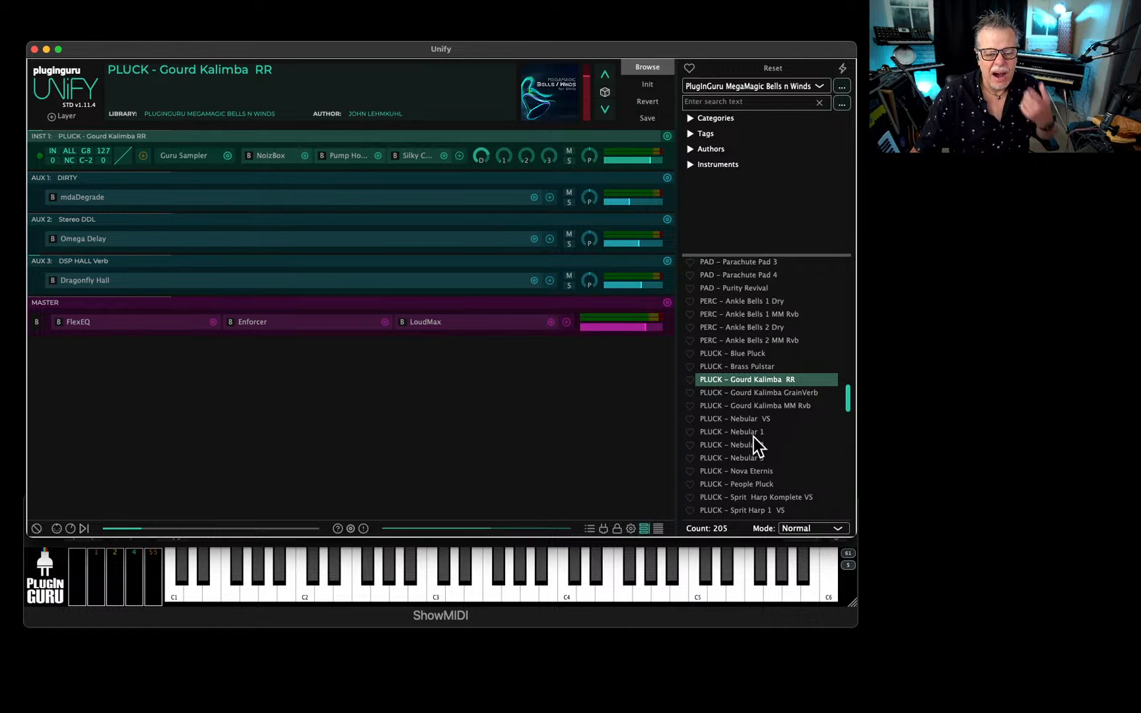
Find and load PLUCK - Wood Kalimba RR further down the PLUCK patches.
scroll(754, 437, down, 2)
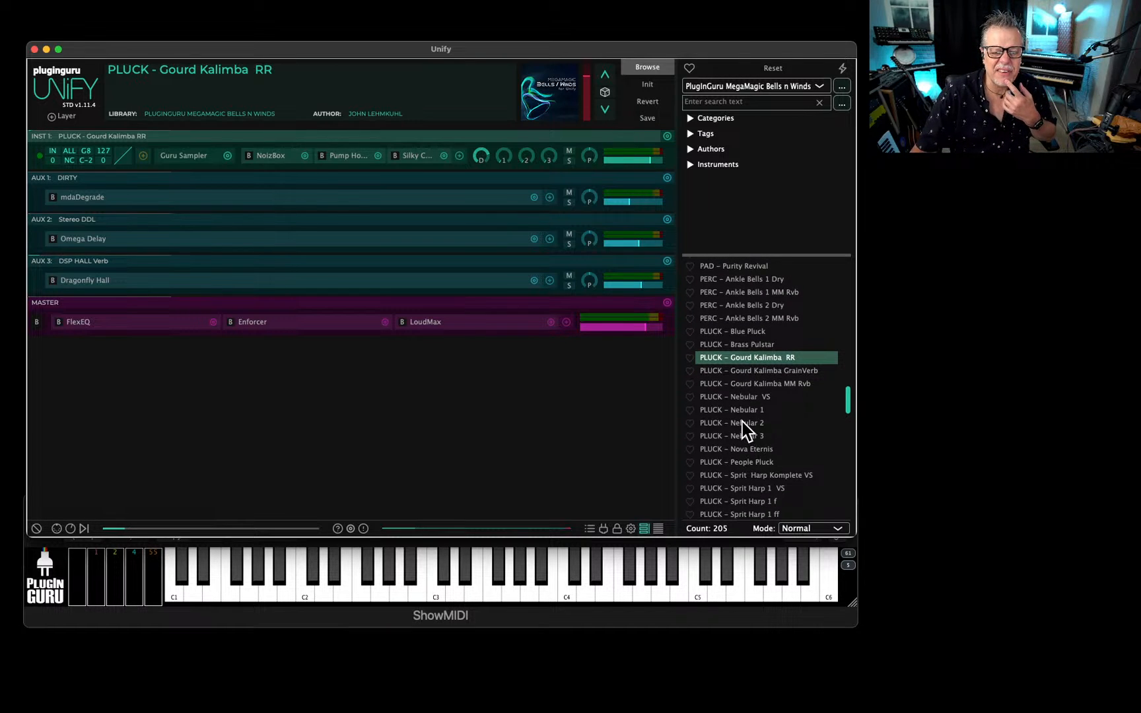
scroll(756, 425, down, 1)
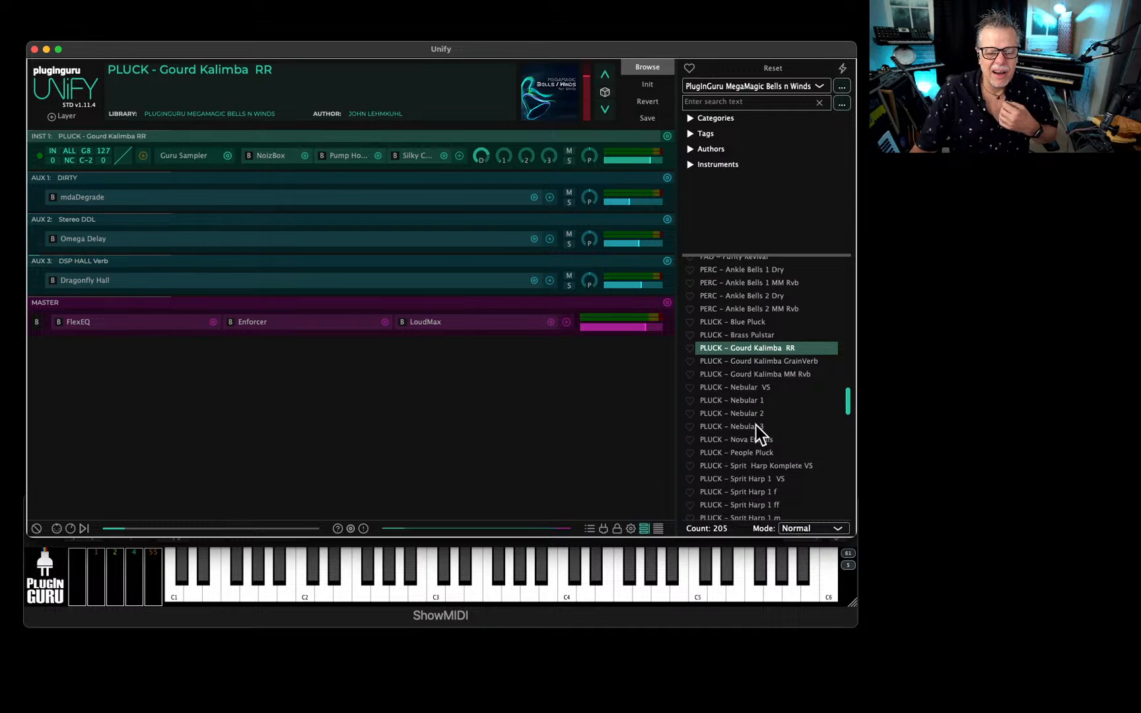
scroll(759, 436, down, 15)
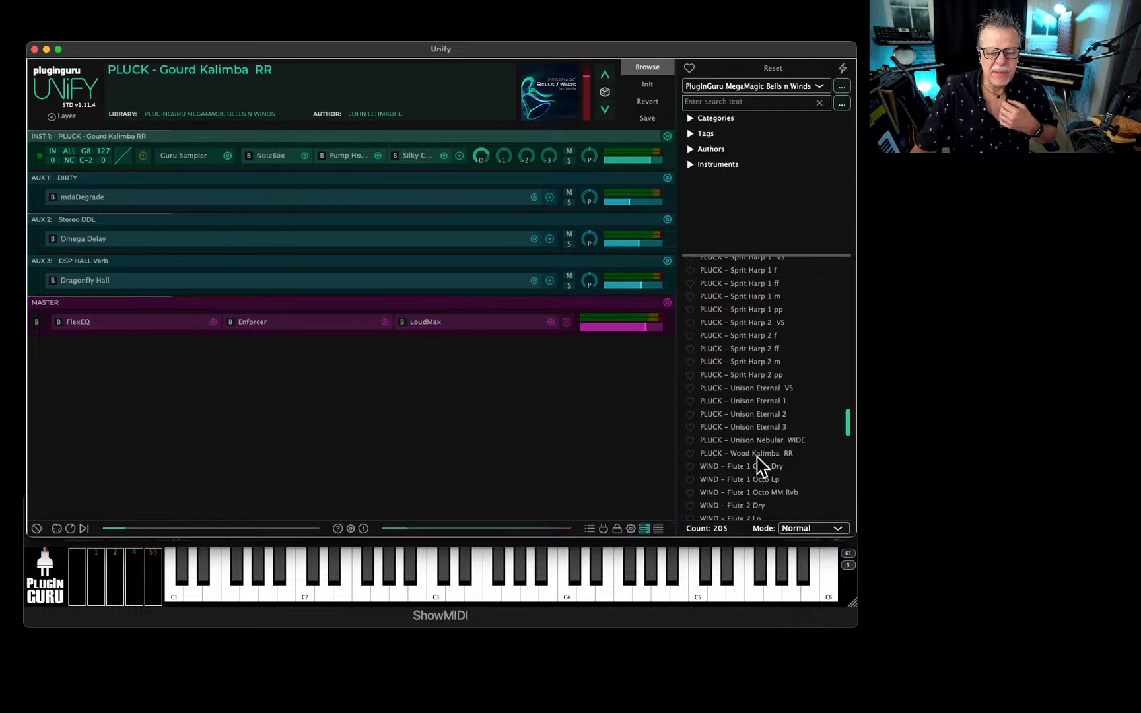
click(752, 454)
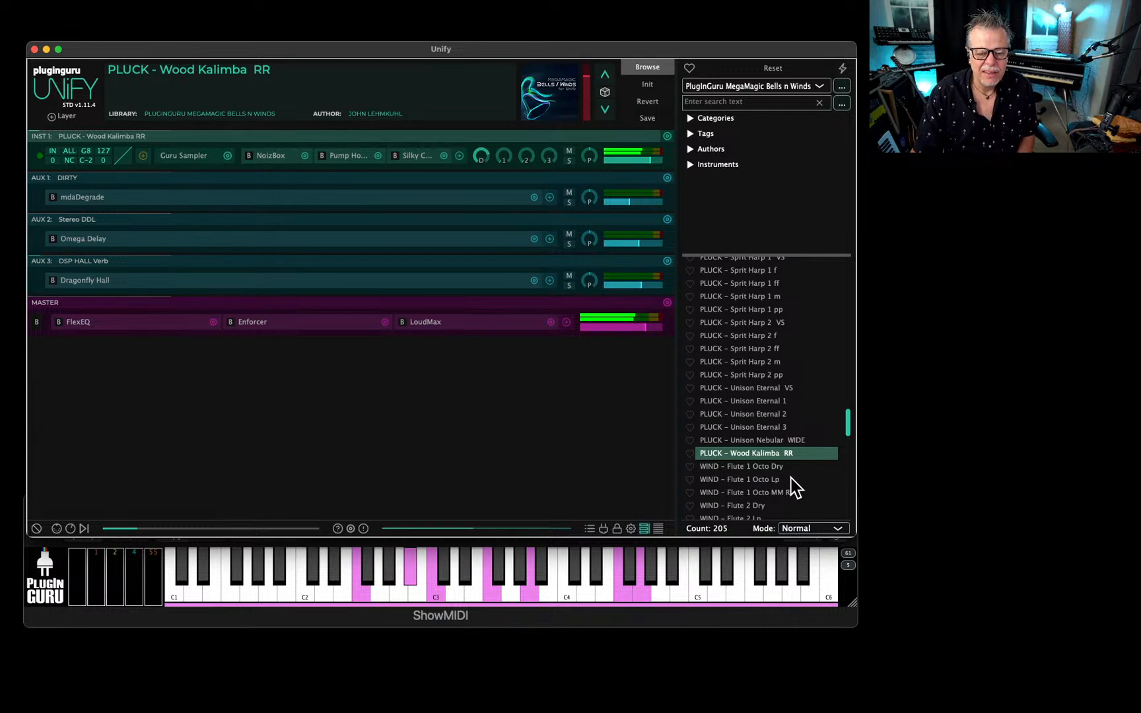
Audition the Gourd Kalimba patches RR, GrainVerb and MM Rvb in turn, dismissing the sample load errors dialog.
scroll(765, 410, up, 3)
scroll(746, 369, up, 3)
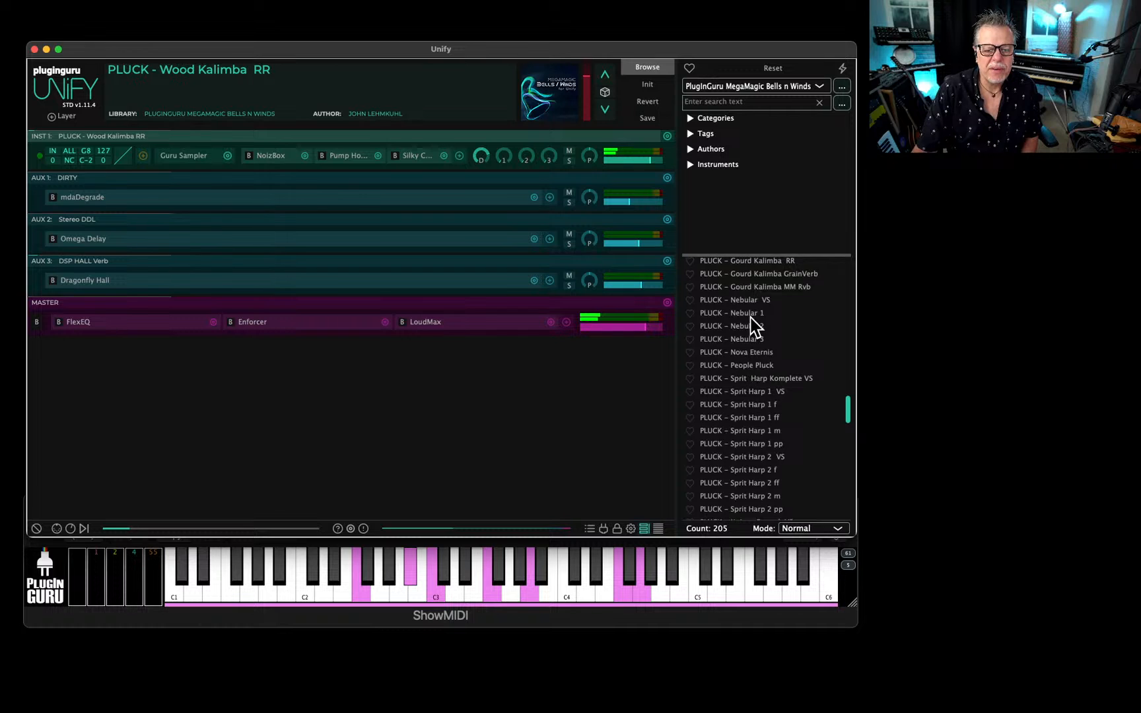
click(750, 286)
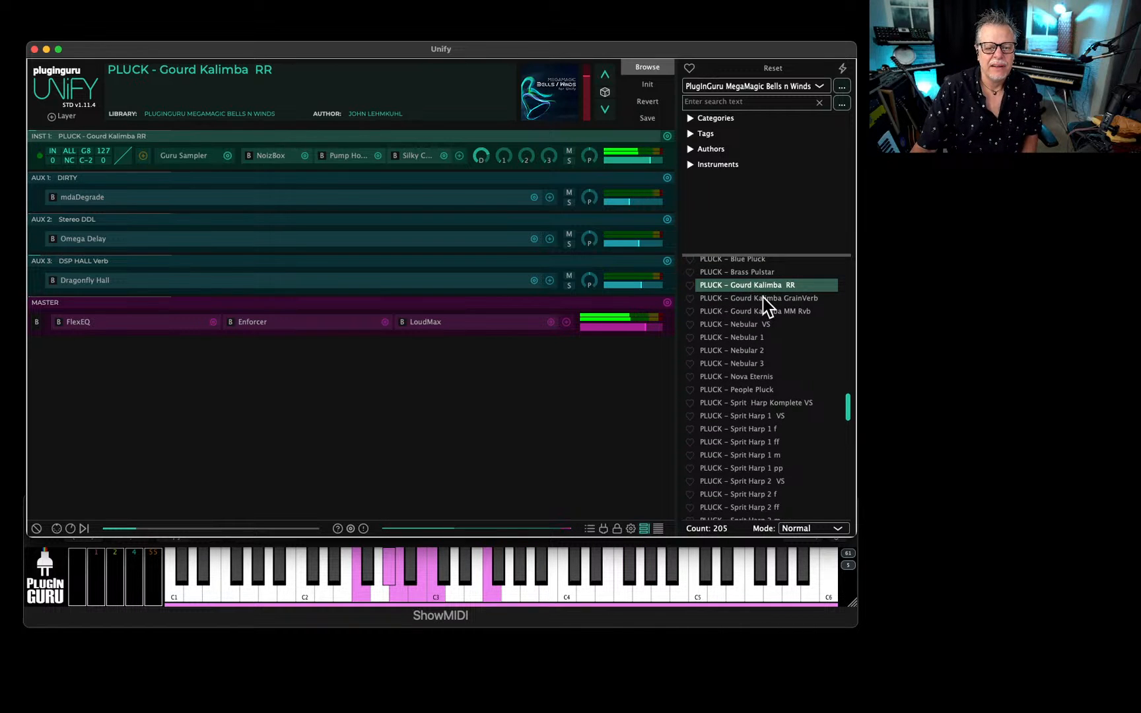
click(764, 301)
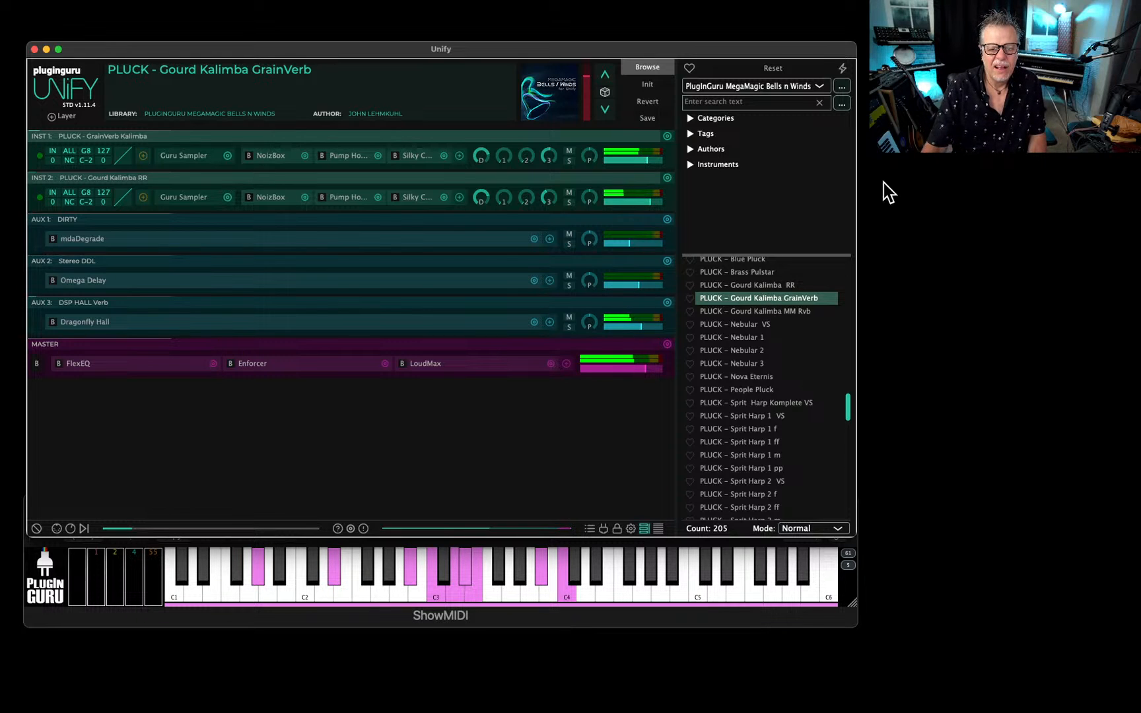
click(769, 312)
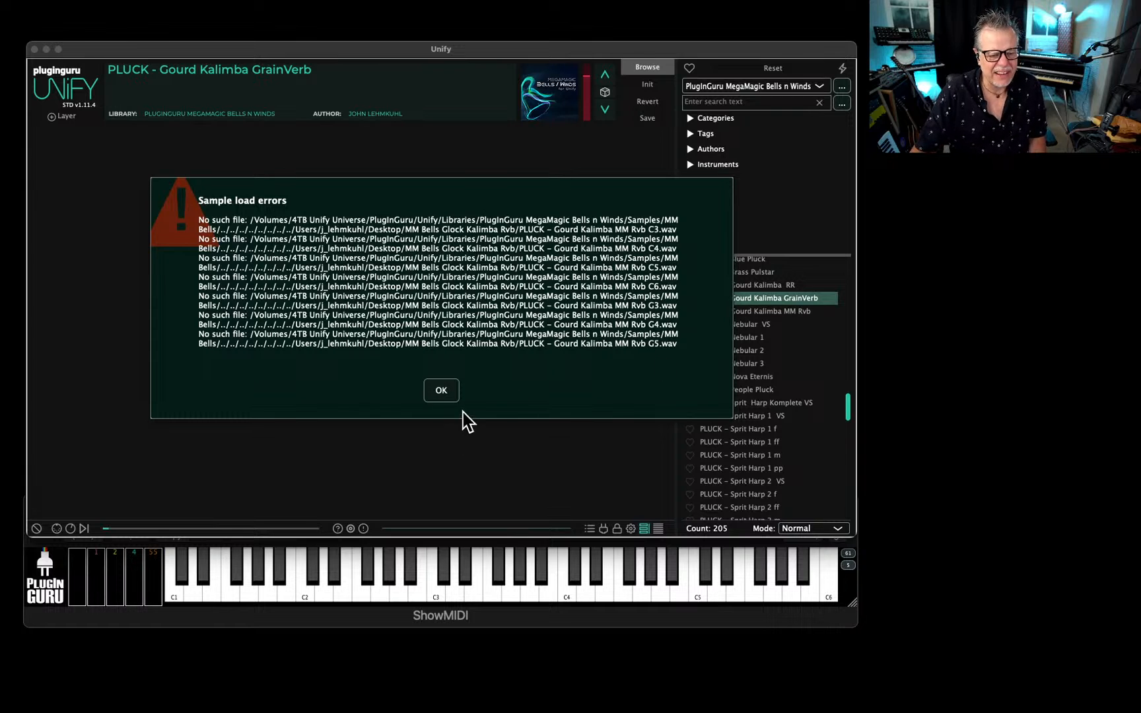
click(444, 390)
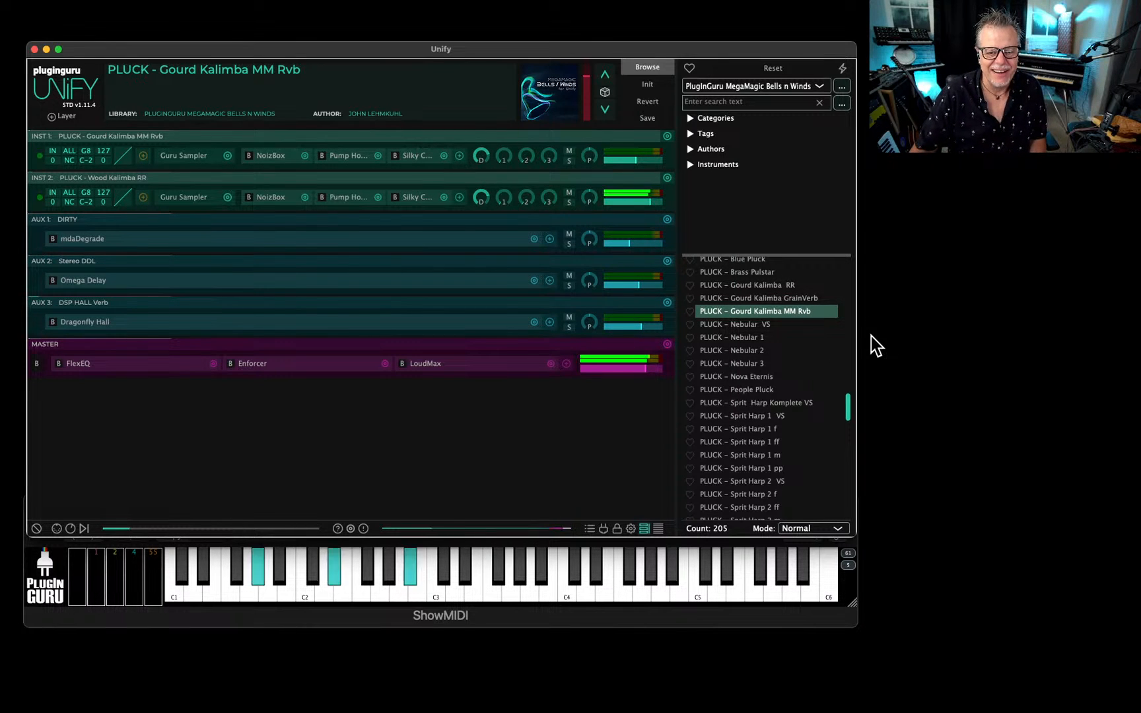
Open the first instrument layer's Guru Sampler, dismiss the sample load error and look through the sampler's MM Bells sample list.
click(181, 152)
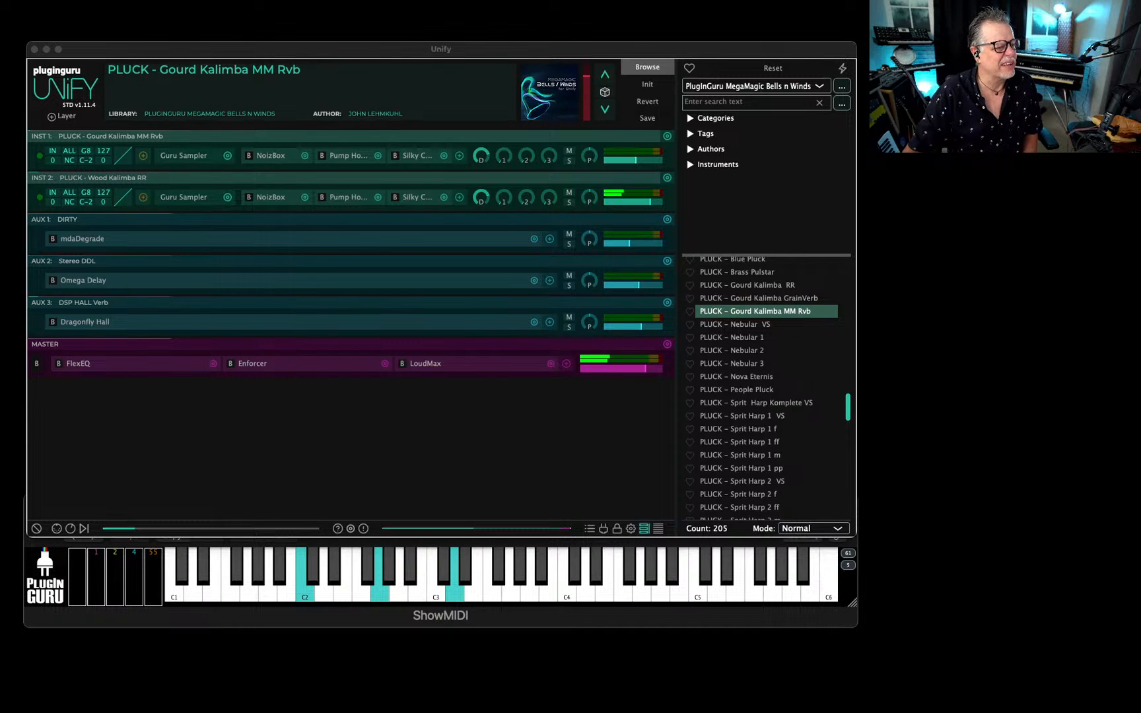
drag(672, 177, 679, 170)
click(629, 259)
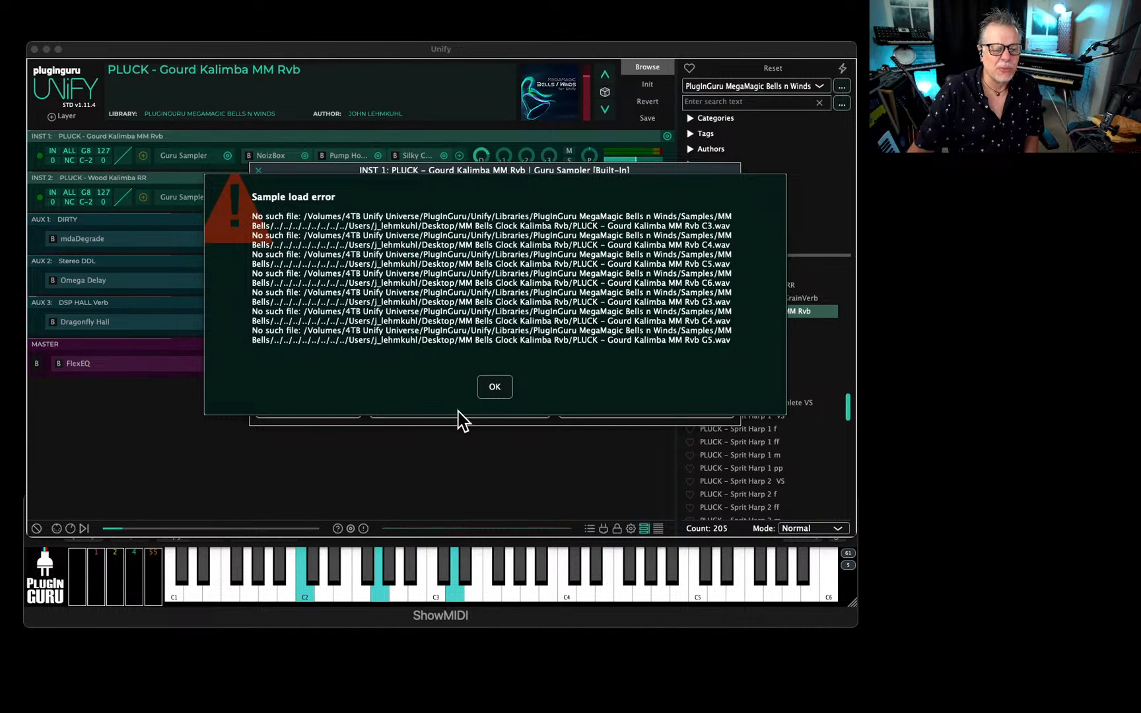
click(500, 385)
click(601, 258)
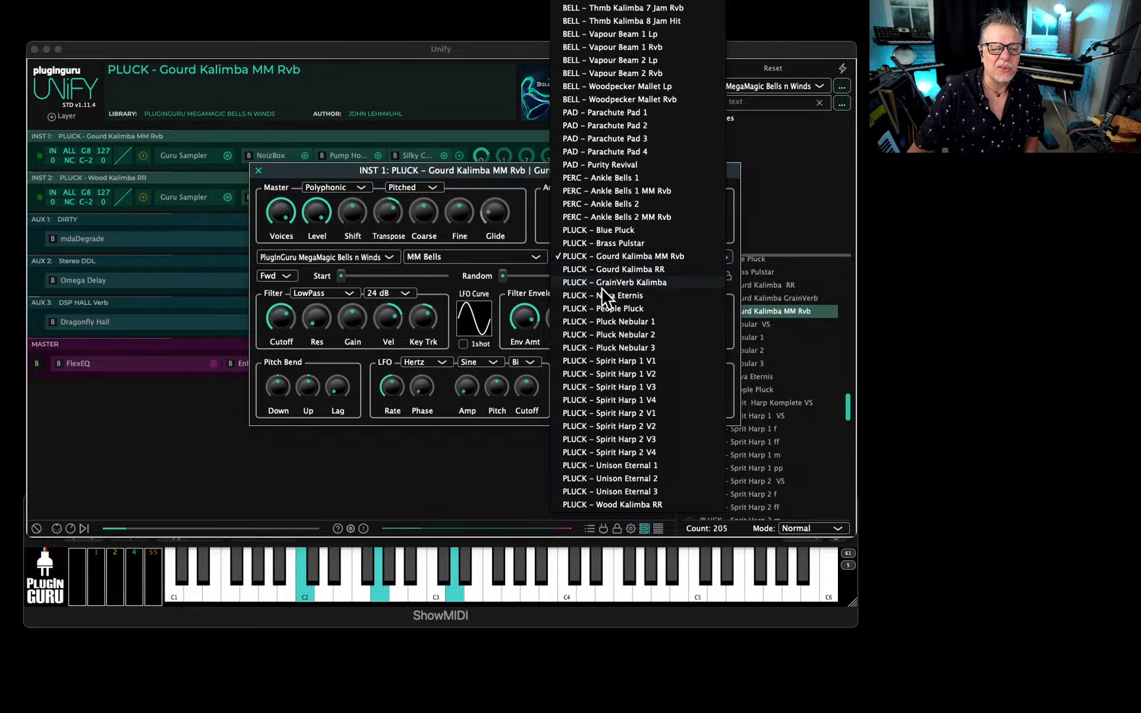
click(631, 257)
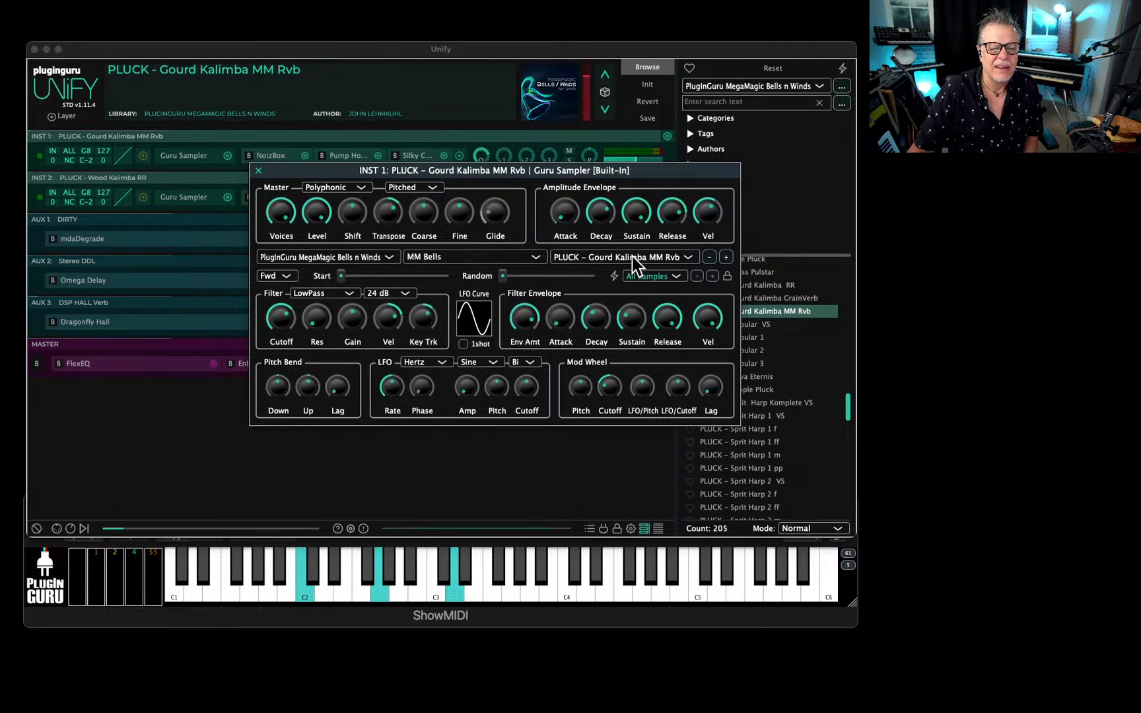
Switch the sampler to PLUCK - Brass Pulstar and back to PLUCK - Gourd Kalimba MM Rvb, dismissing any load error and closing the editor.
click(710, 258)
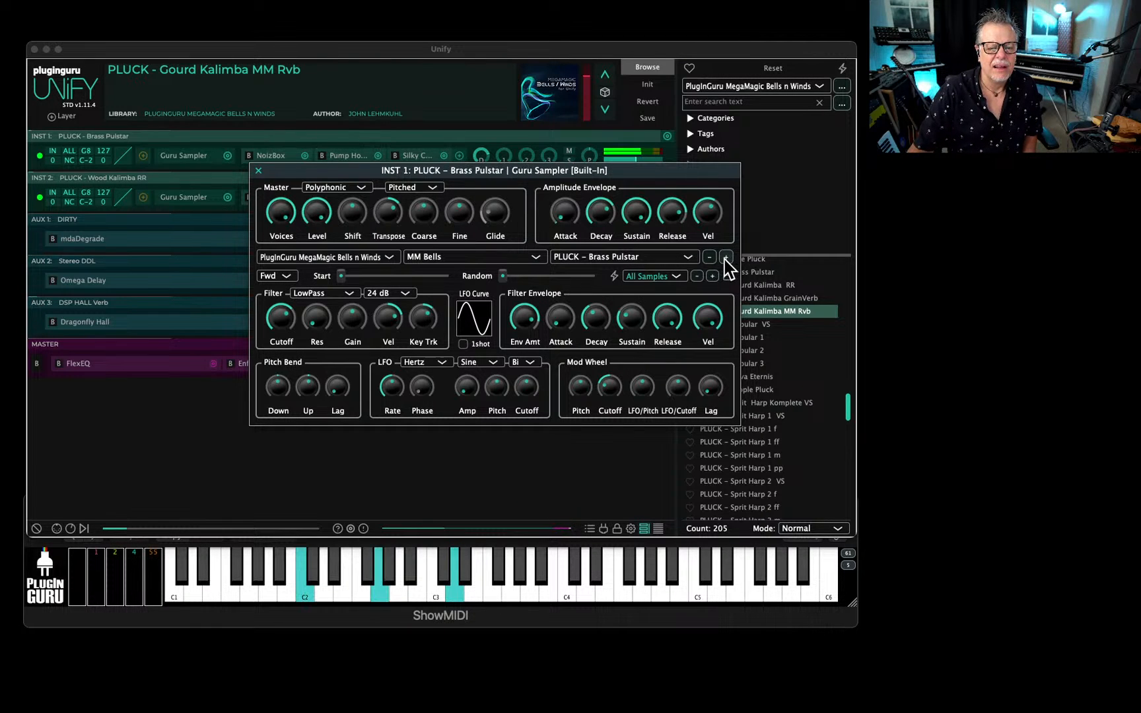
click(726, 258)
click(496, 390)
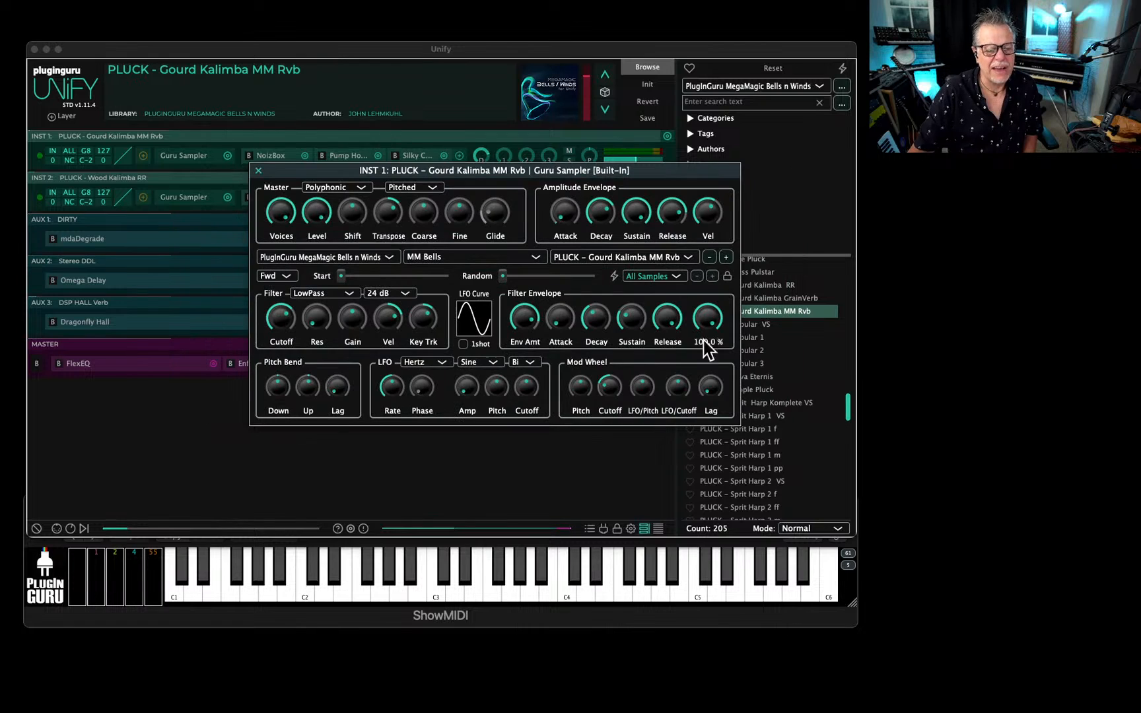
click(258, 170)
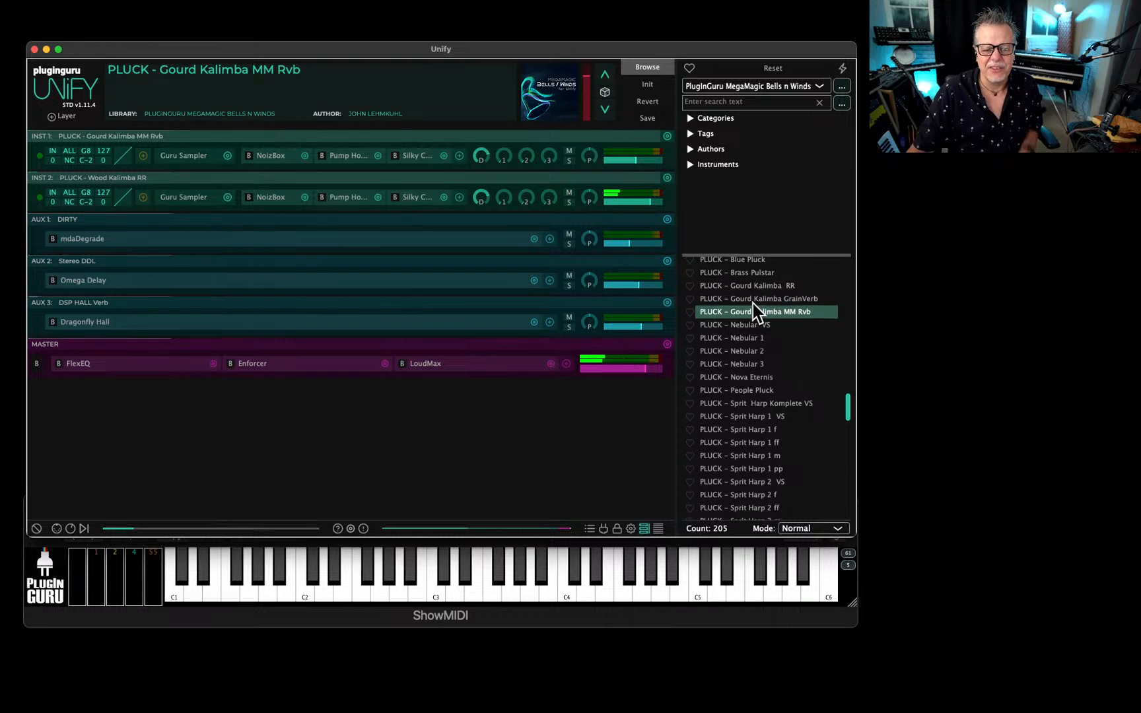
Audition PLUCK - Blue Pluck, and load PLUCK - Brass Pulstar after it.
scroll(752, 298, up, 3)
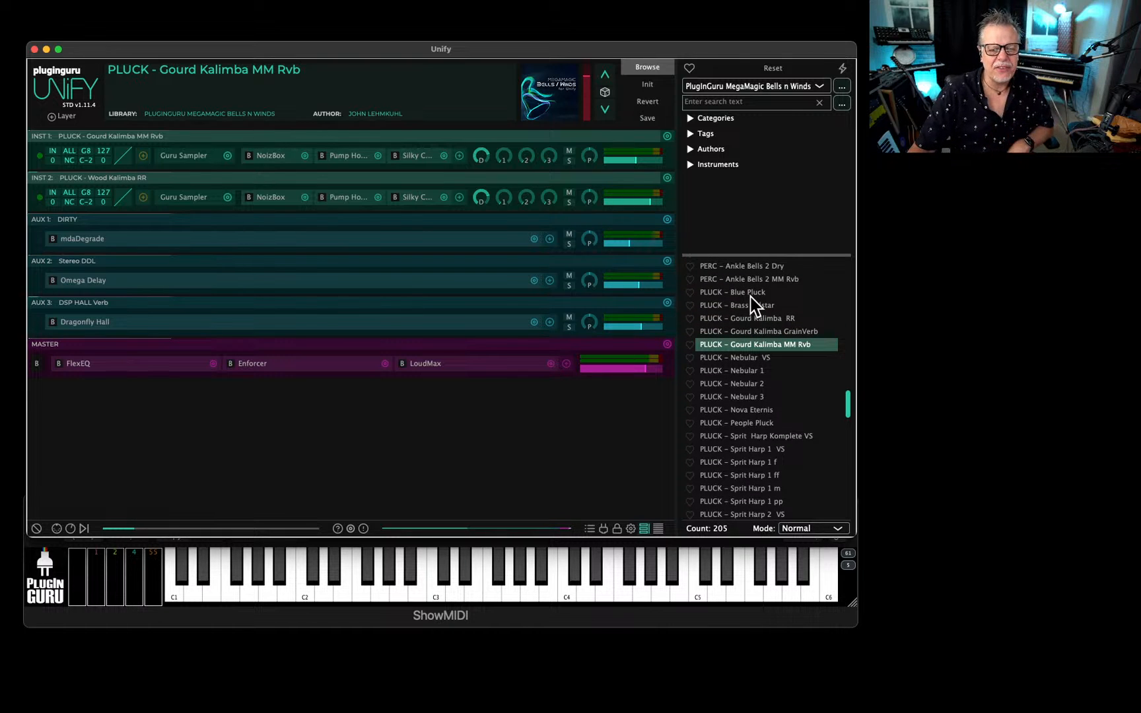
click(750, 295)
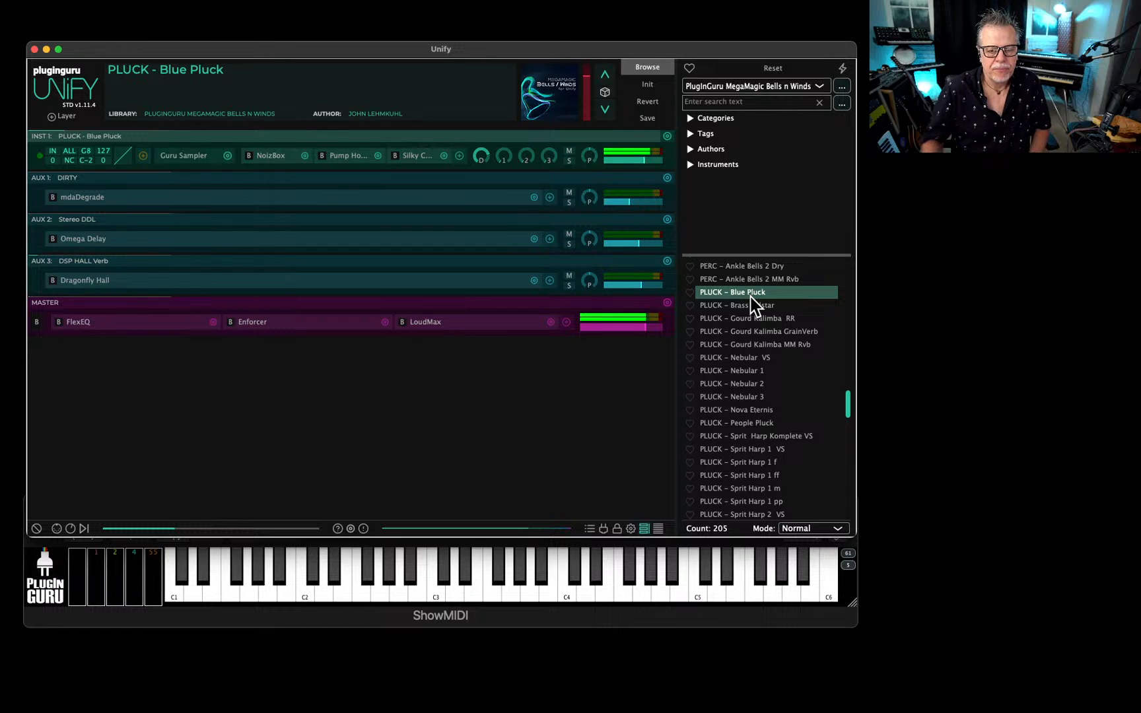
scroll(771, 362, up, 10)
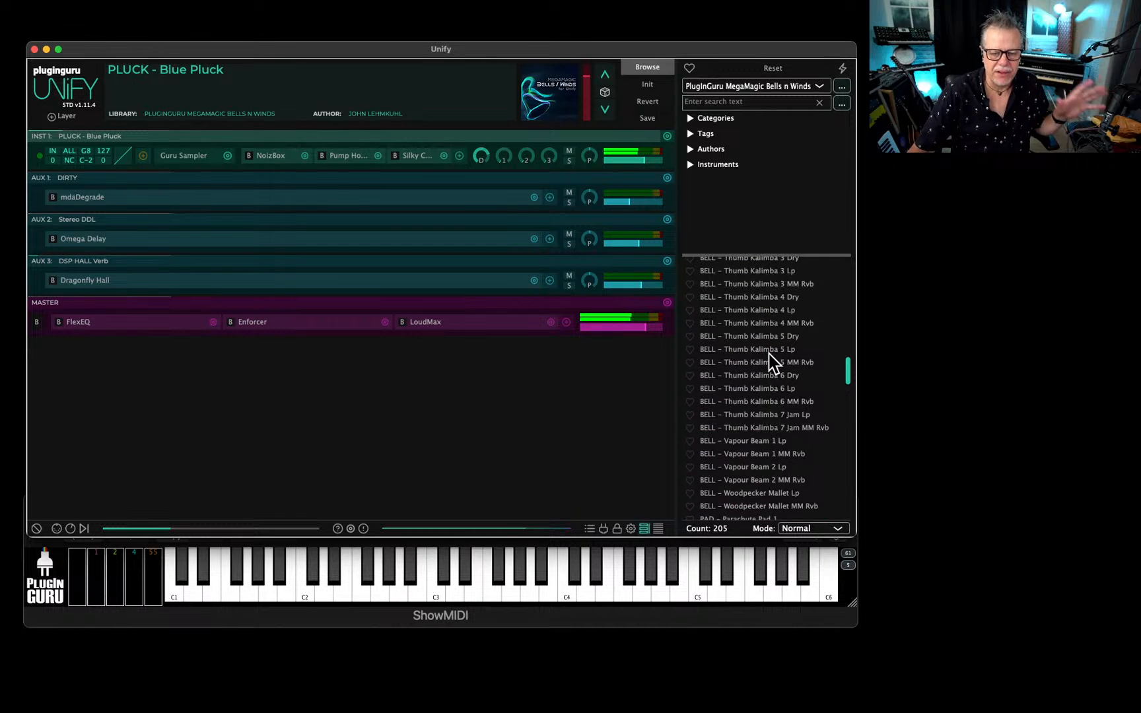
scroll(769, 363, down, 10)
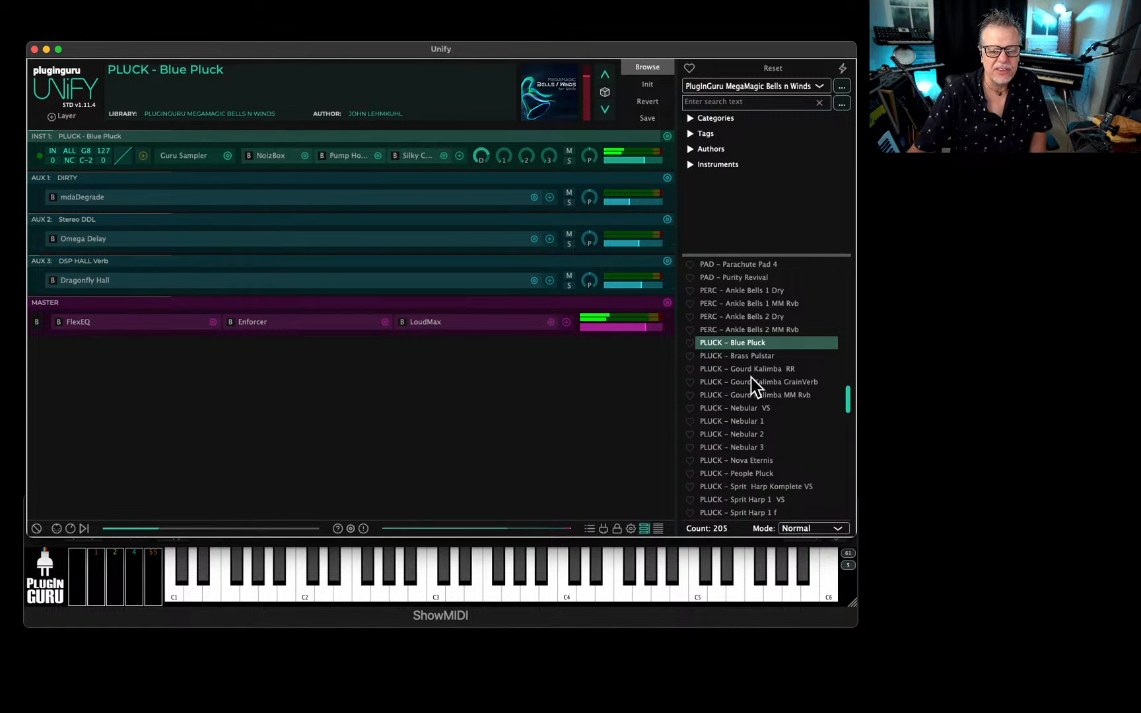
click(745, 357)
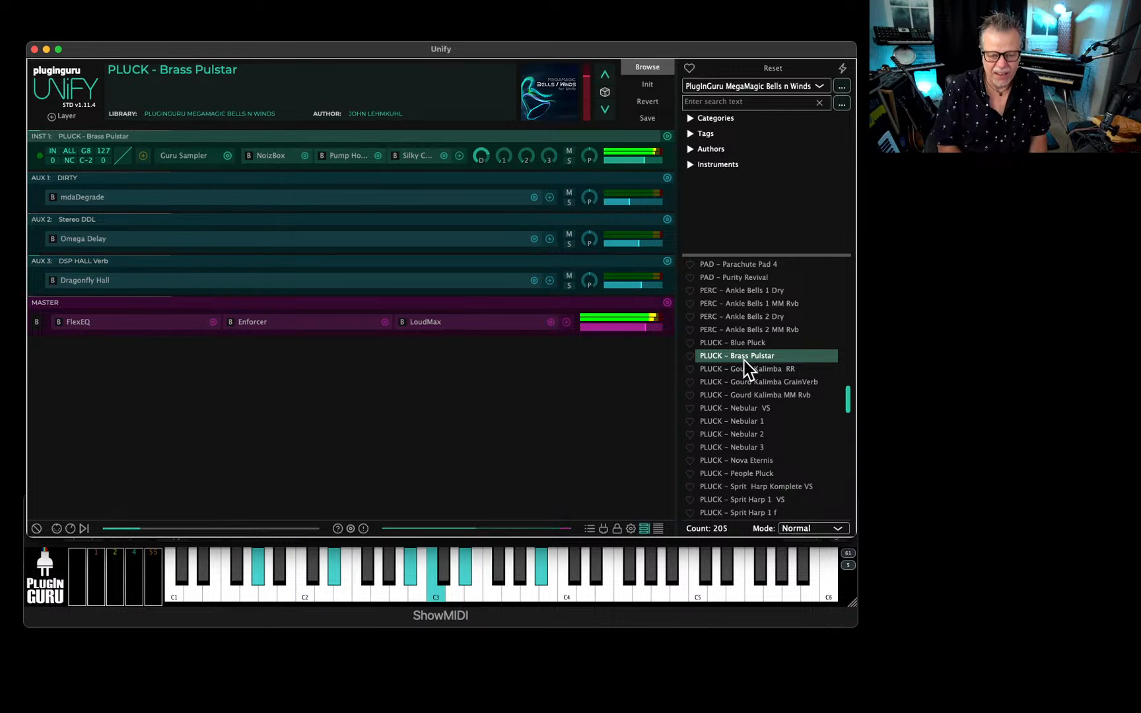
Audition PLUCK - Nebular 1, 2 and 3 in turn, and load the velocity-switched PLUCK - Nebular VS patch.
scroll(744, 414, down, 1)
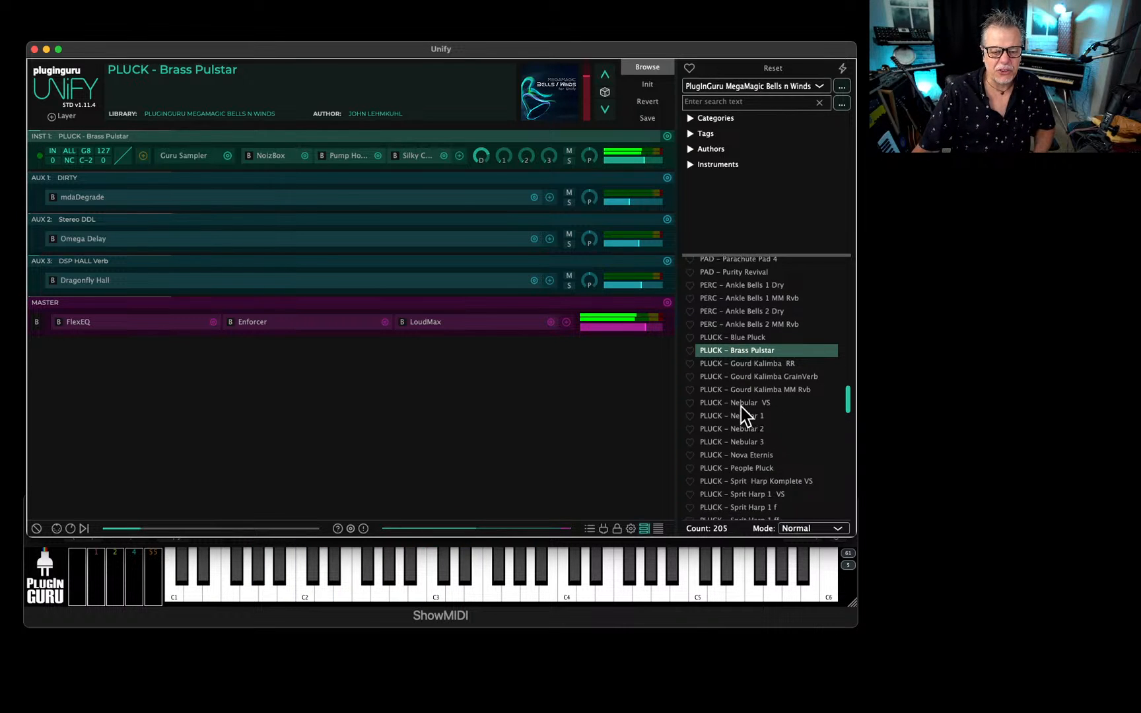
click(742, 415)
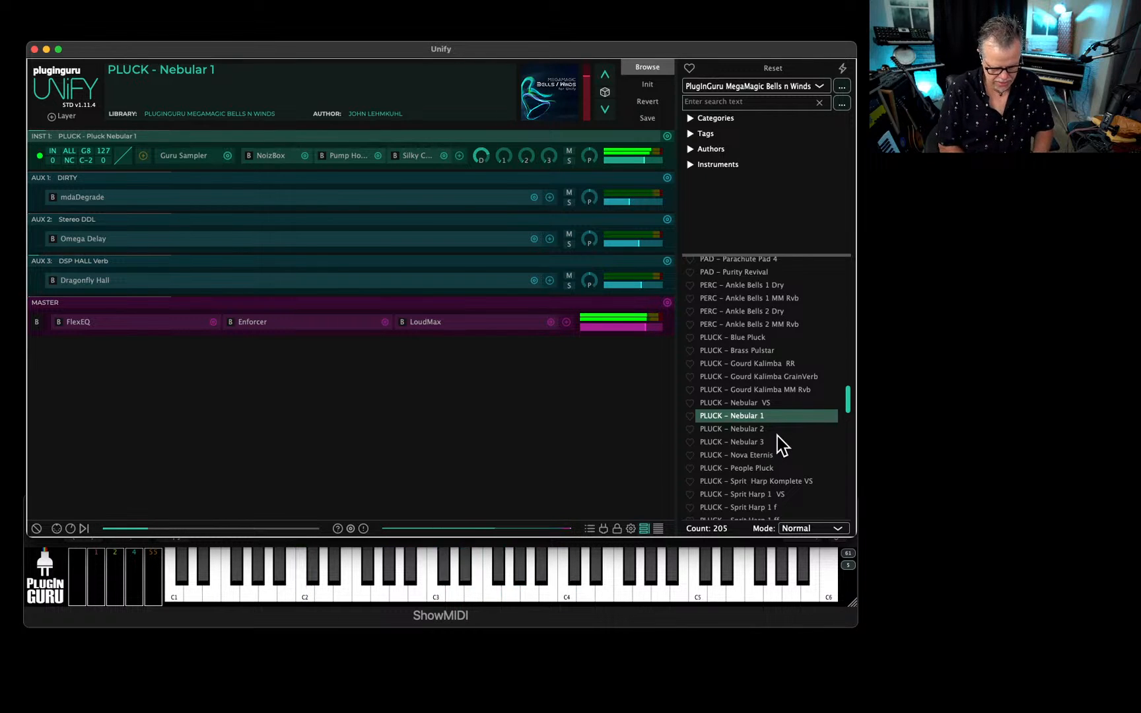
click(777, 434)
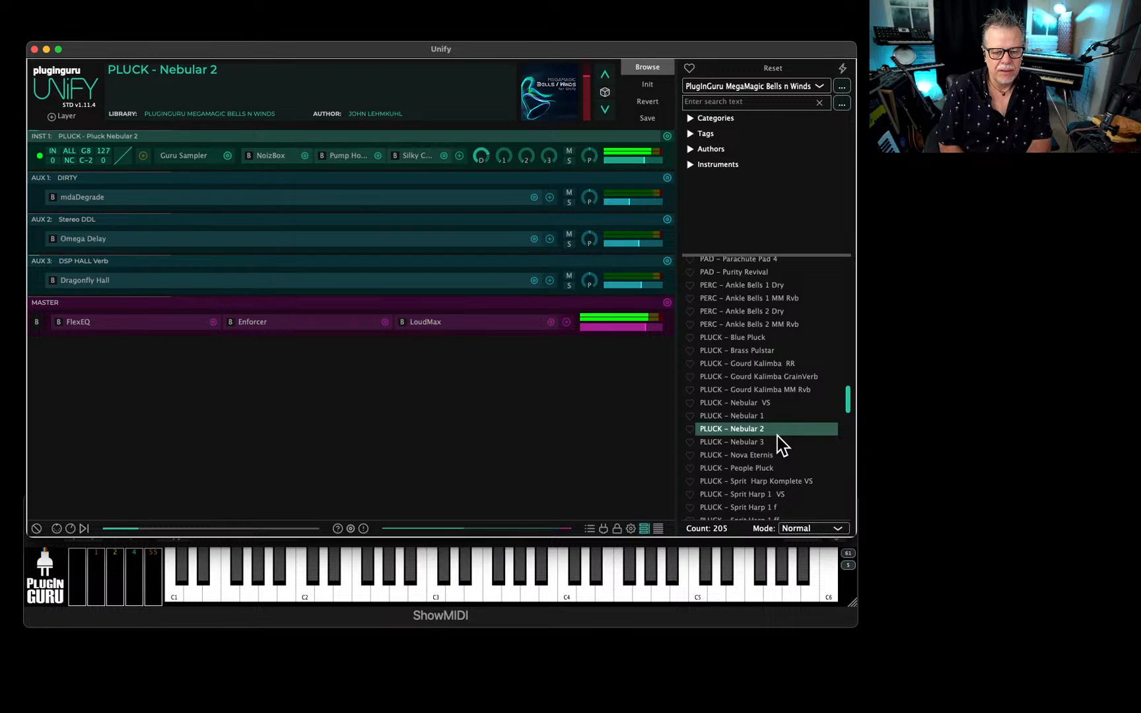
key(Down)
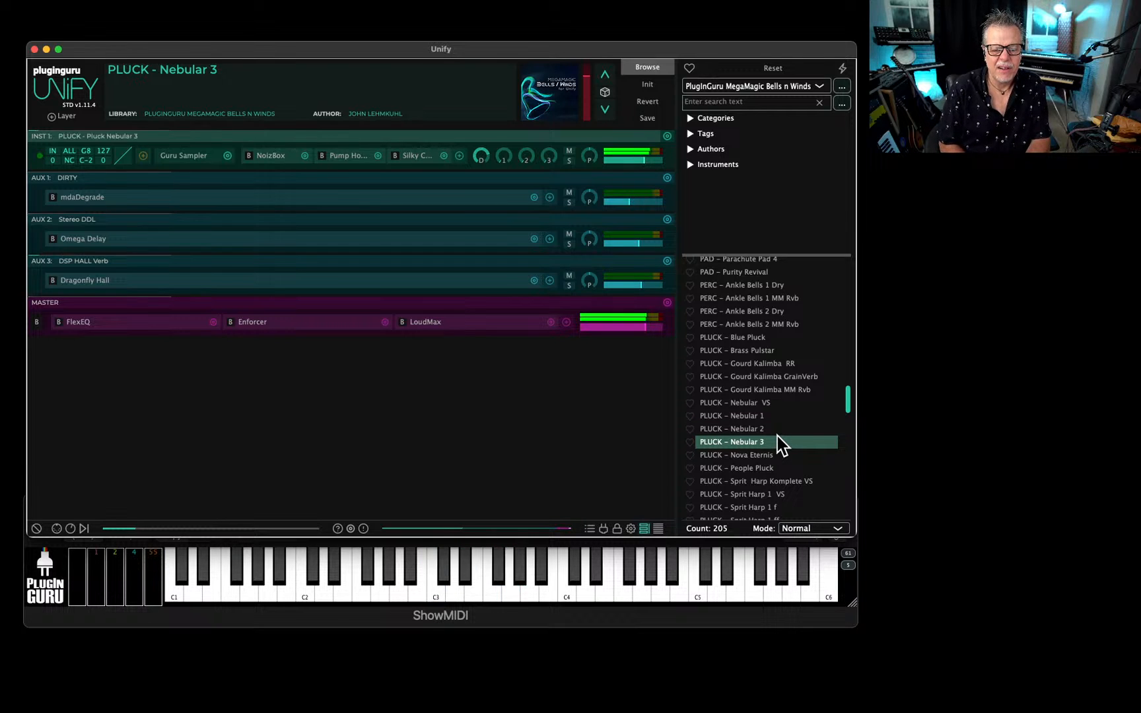
key(Up)
key(Up)
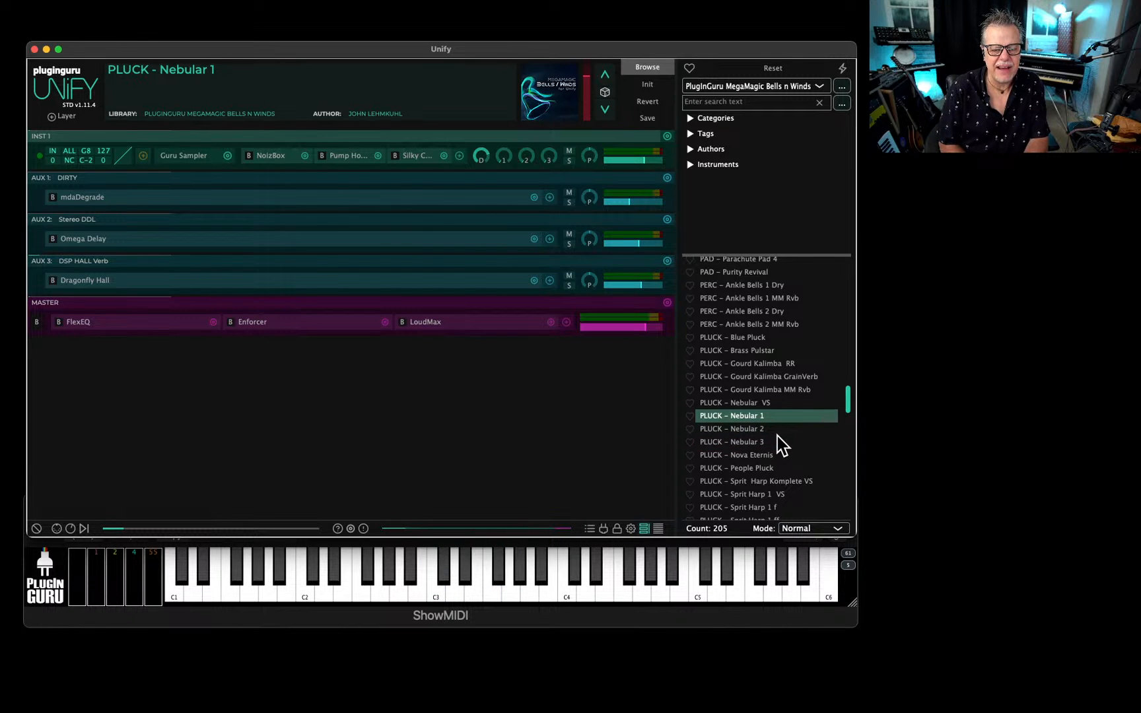
key(Up)
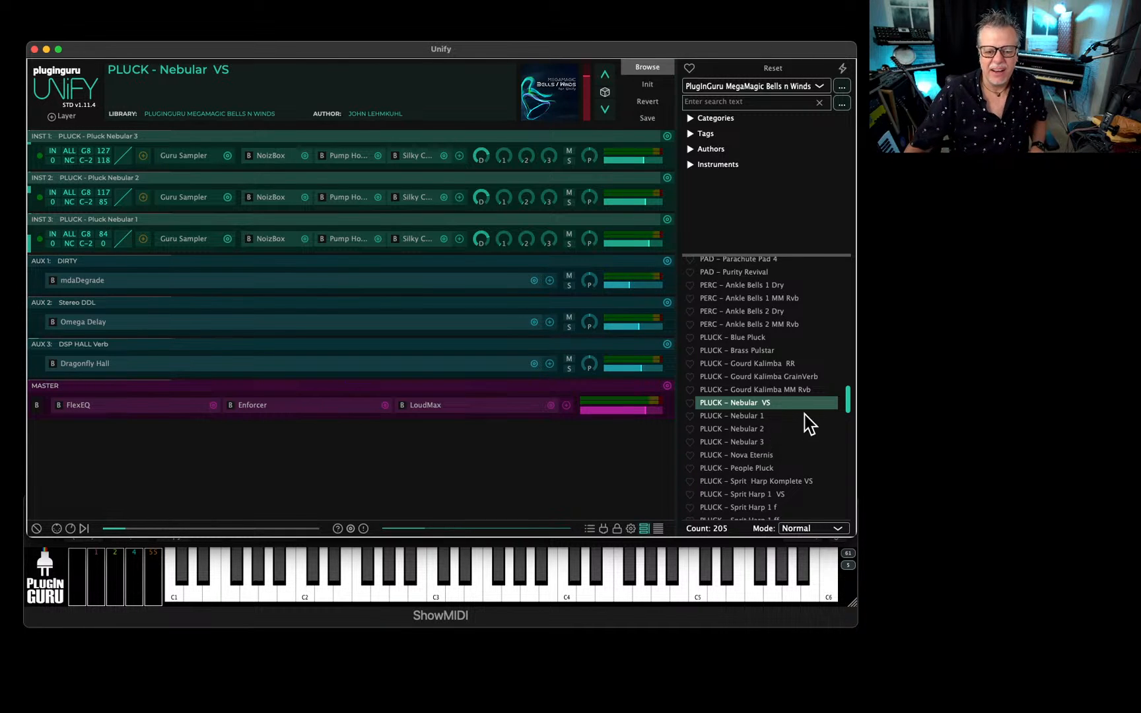
Return to the start of the patch list, load BELL - Airy Block Pluck Lp1 and view its full-size artwork, closing it again.
scroll(789, 415, down, 5)
scroll(779, 401, up, 6)
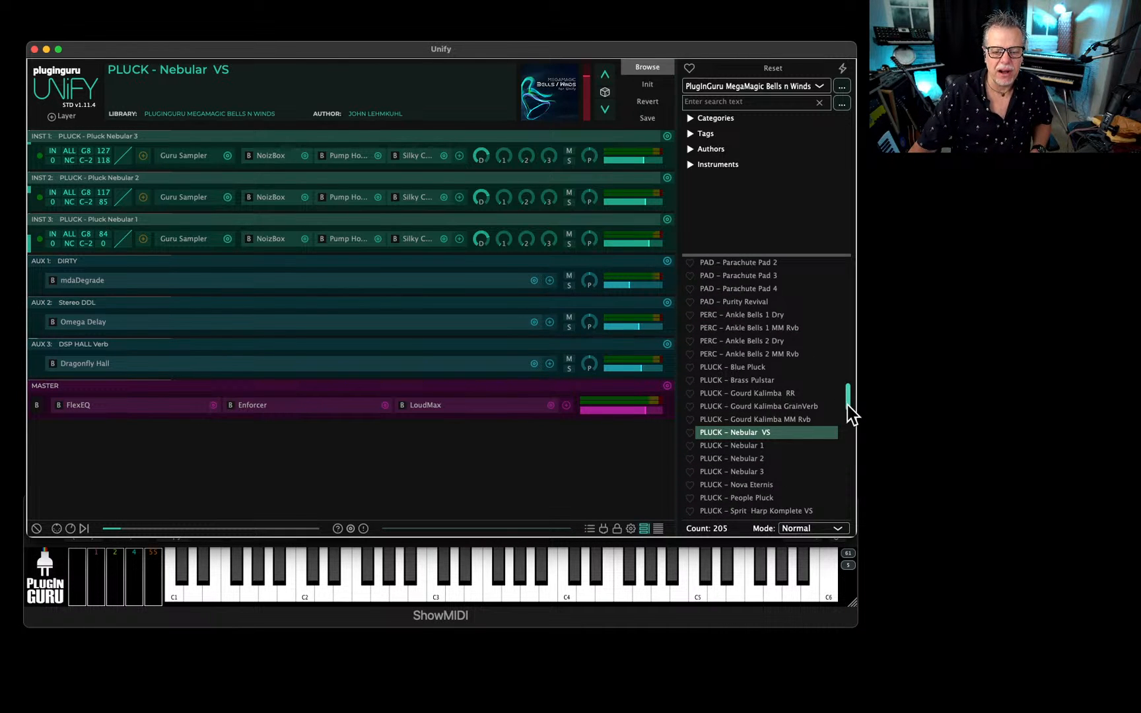
drag(848, 405, 861, 234)
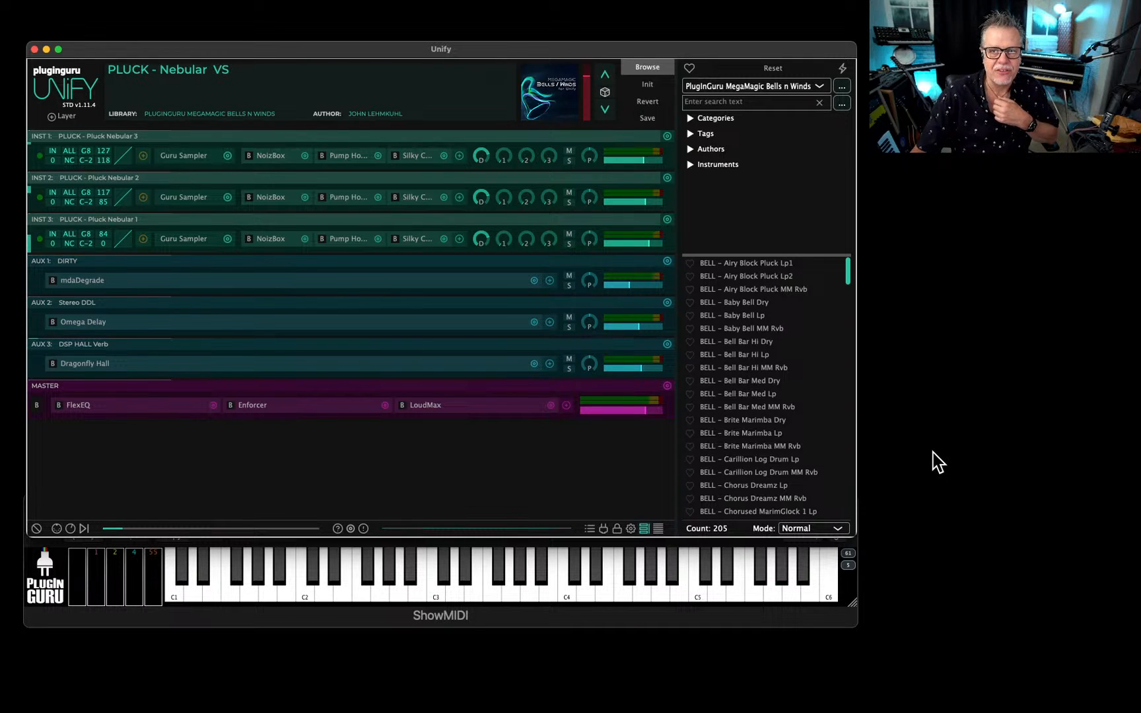
click(746, 263)
click(545, 99)
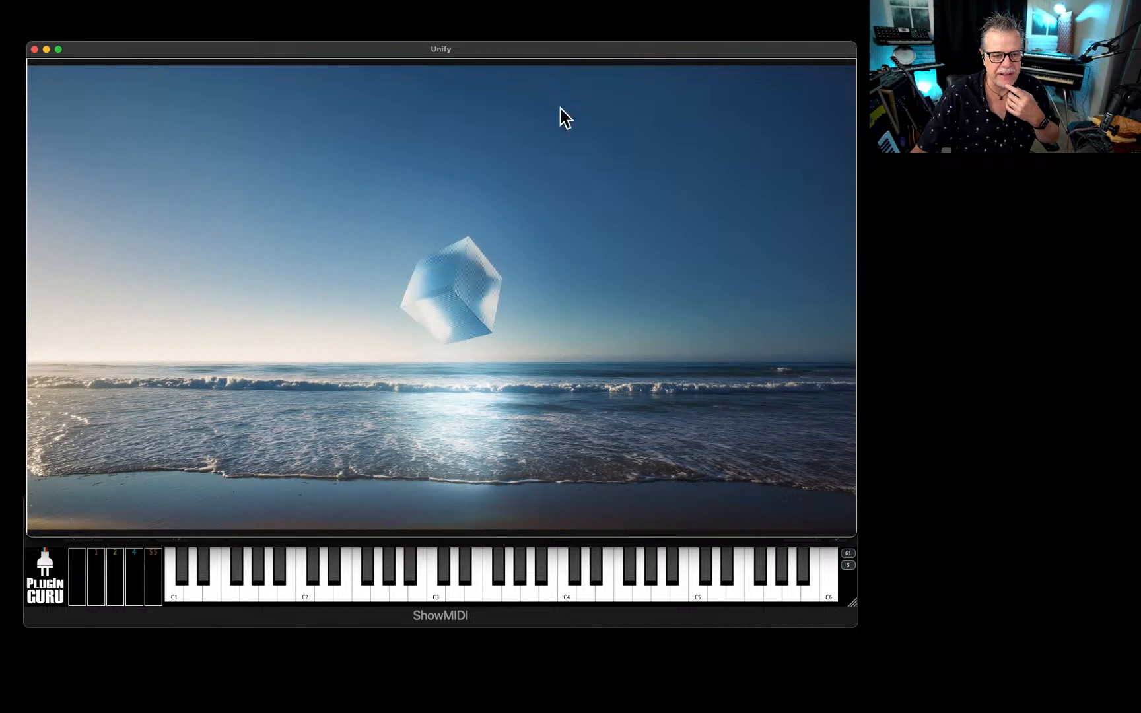
click(529, 276)
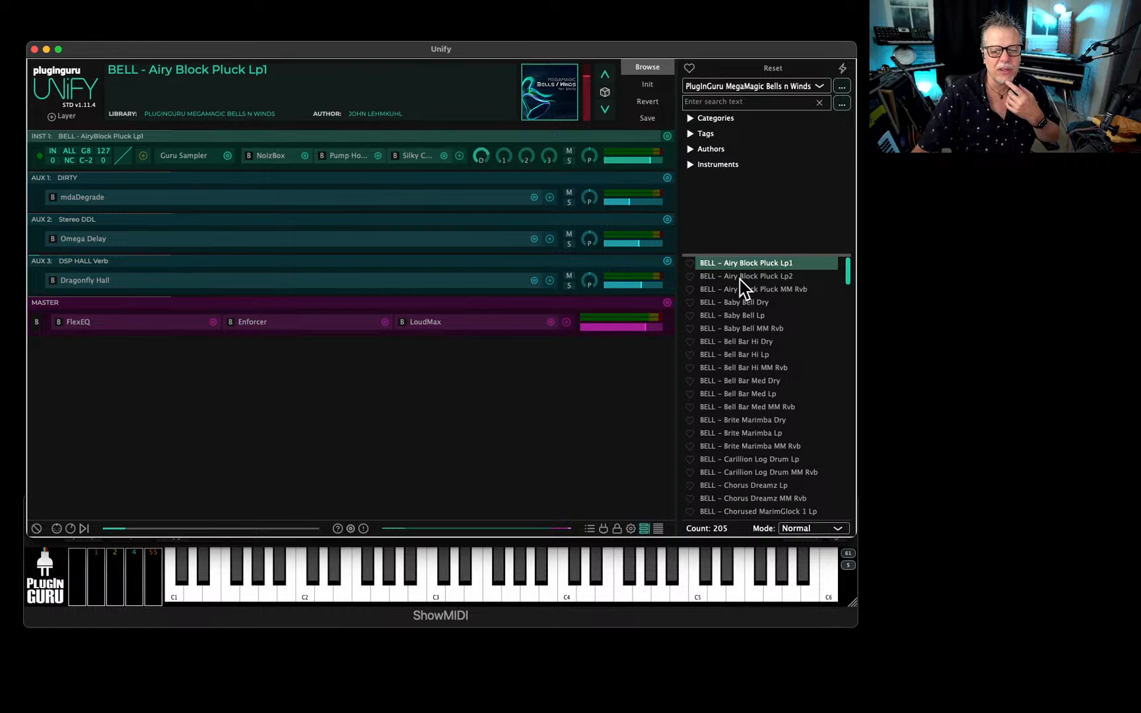
Load BELL - Baby Bell Dry, glance at the list of libraries, and show and close the patch's artwork.
click(746, 302)
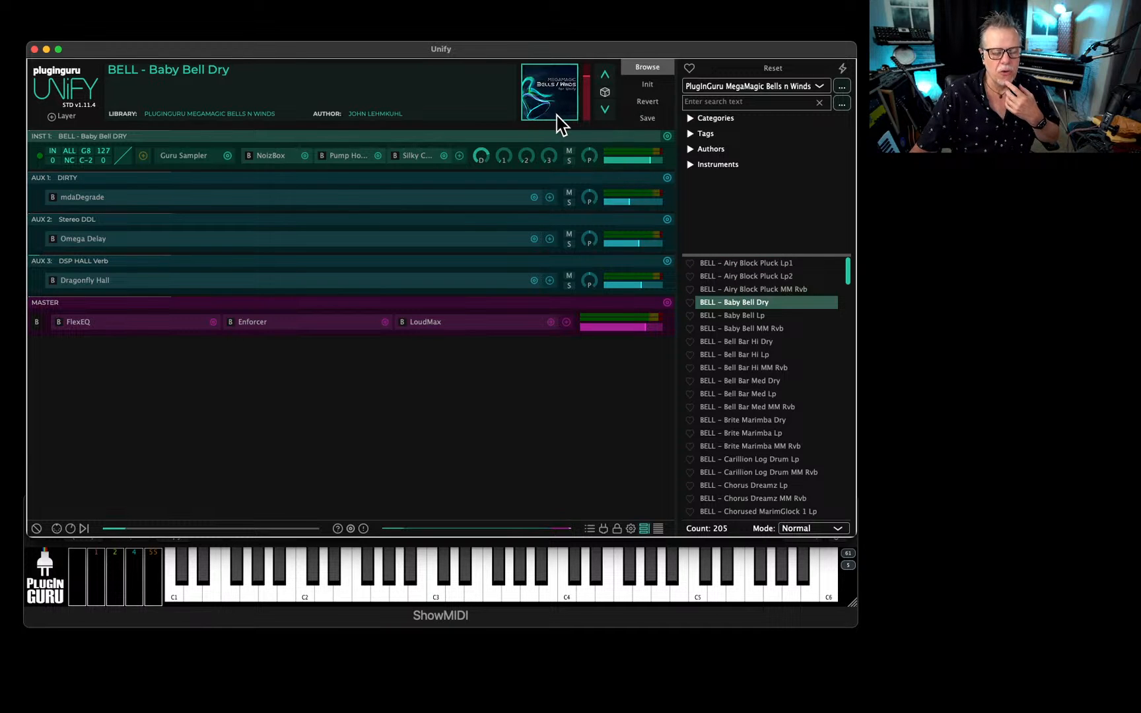
click(743, 87)
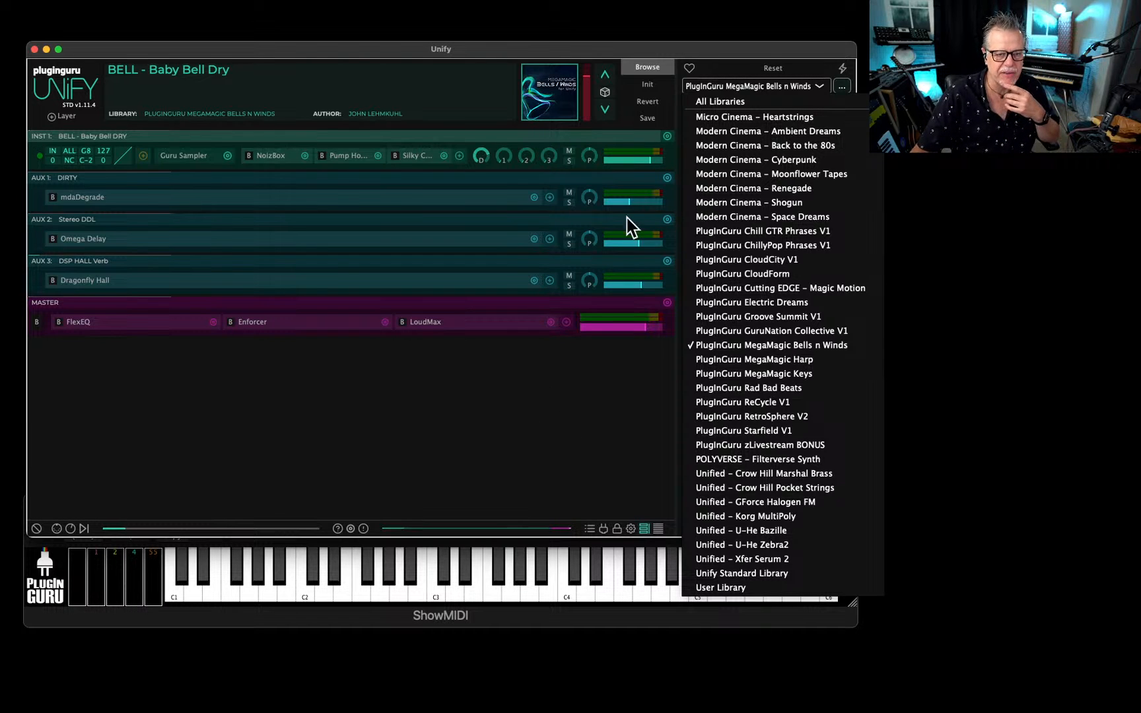
click(534, 103)
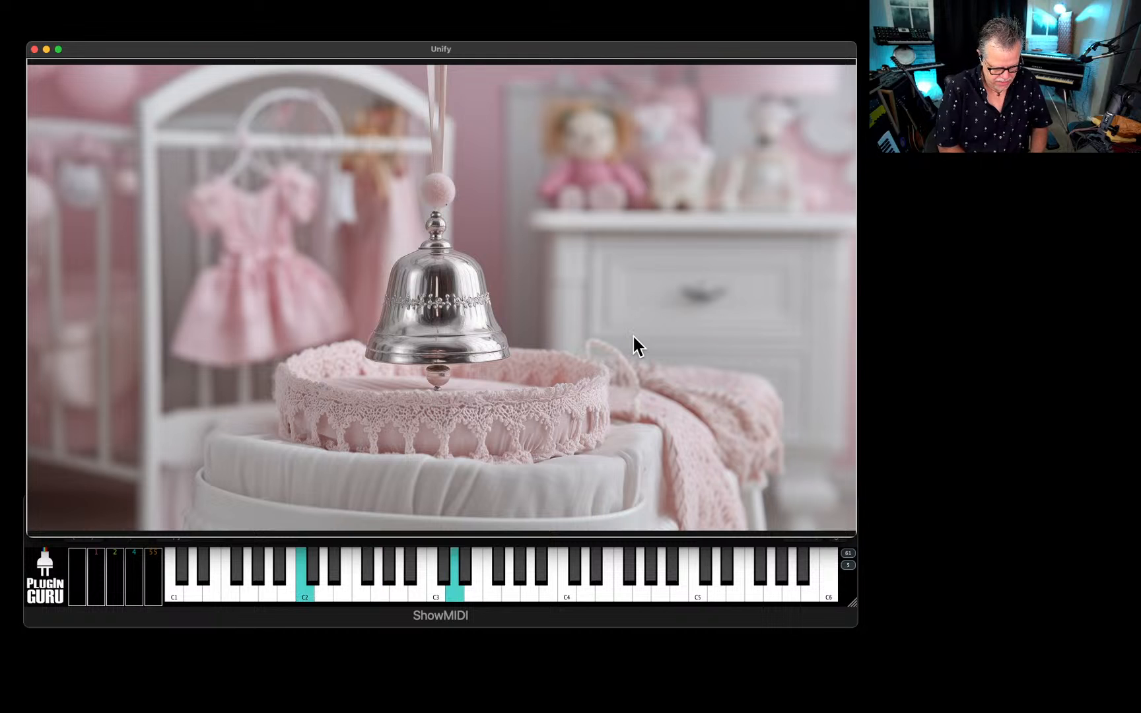
click(538, 276)
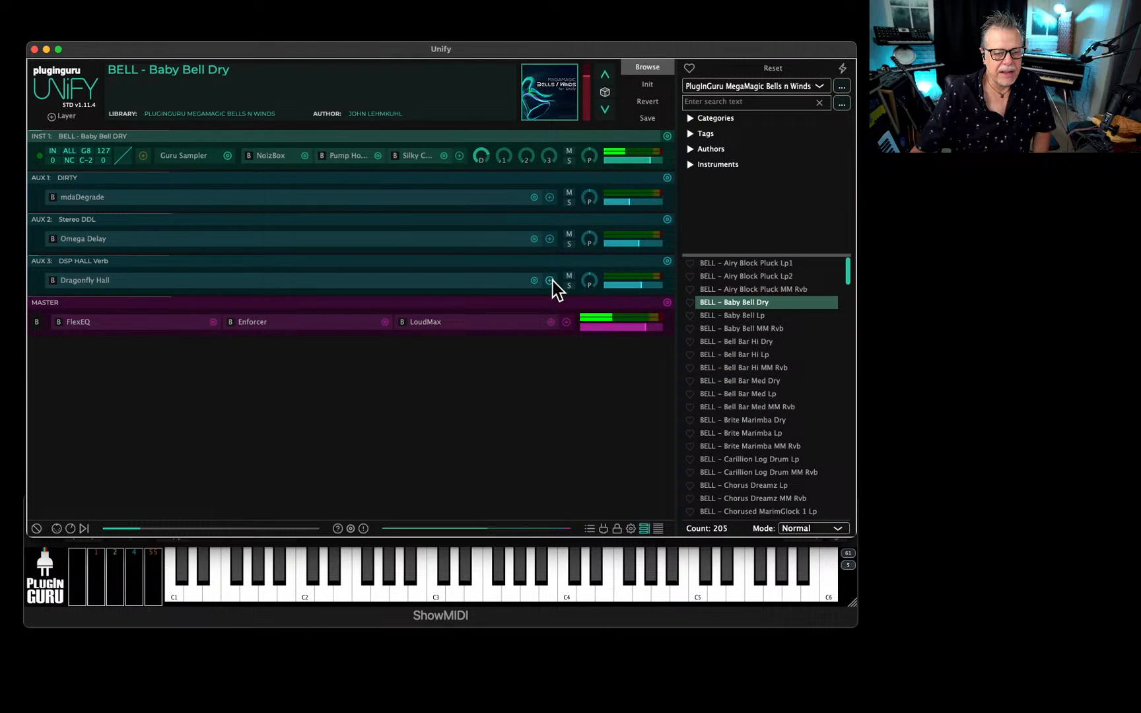
Load BELL - Bell Bar Hi Dry and show its full-size artwork, closing it again.
click(743, 340)
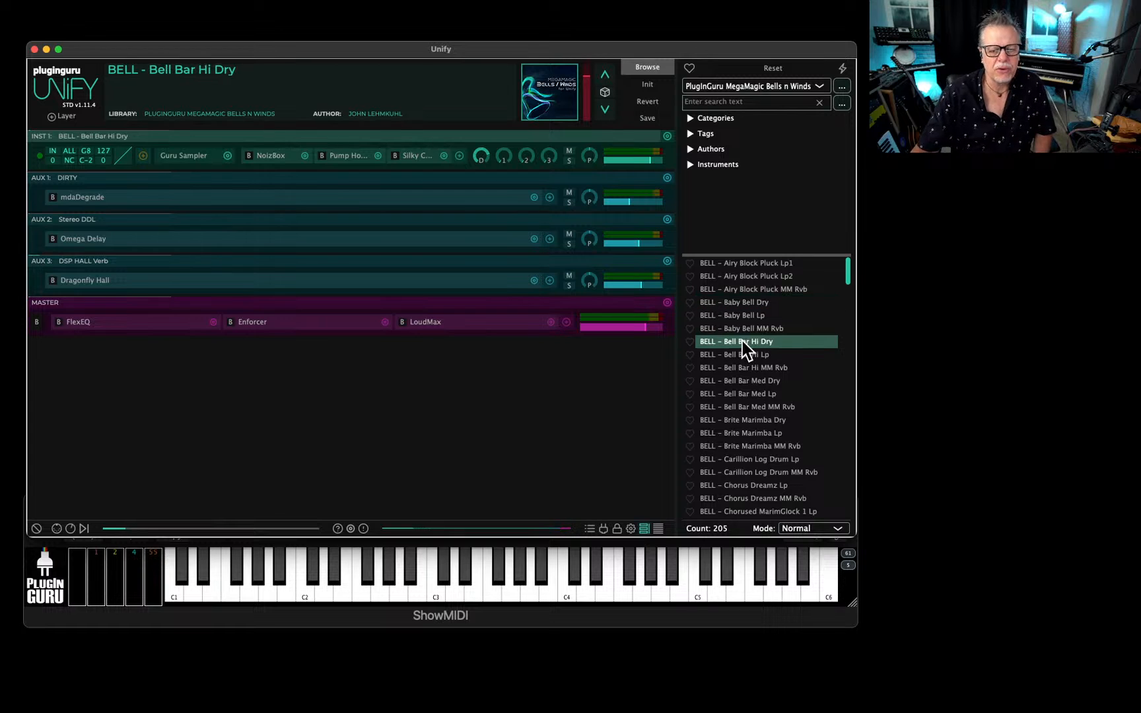
click(561, 113)
click(559, 260)
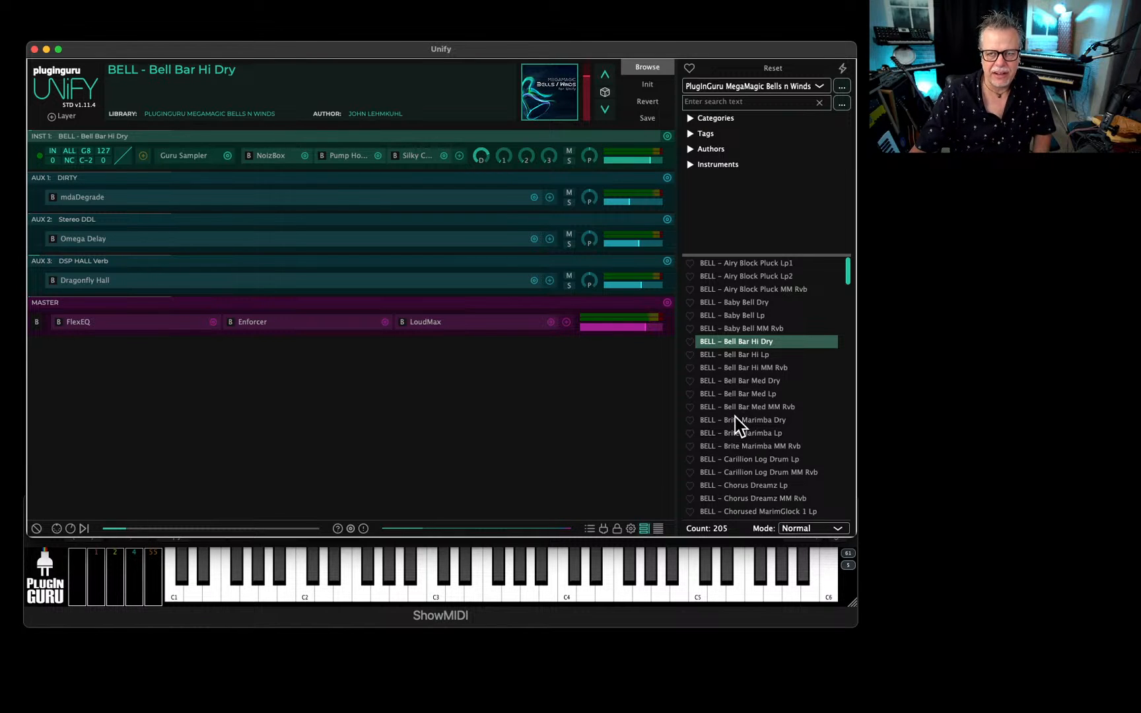
Find and load BELL - Chorus Dreamz Lp, and show its full-size artwork, closing it again.
scroll(720, 399, down, 2)
scroll(723, 399, down, 2)
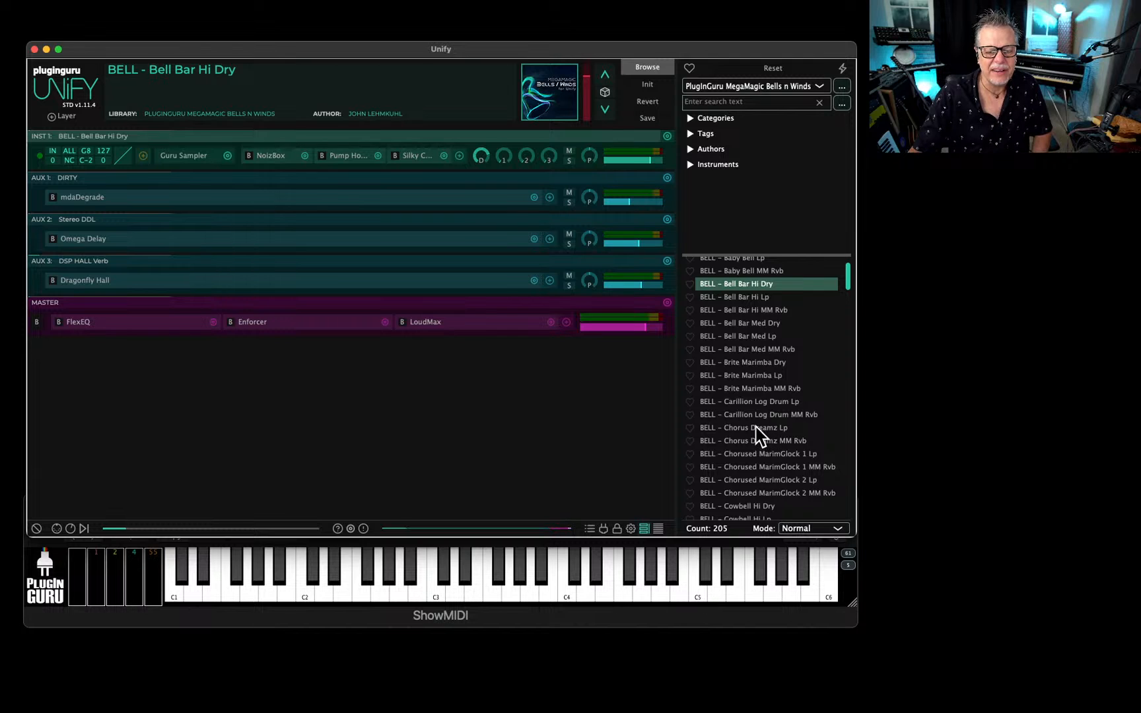
click(757, 429)
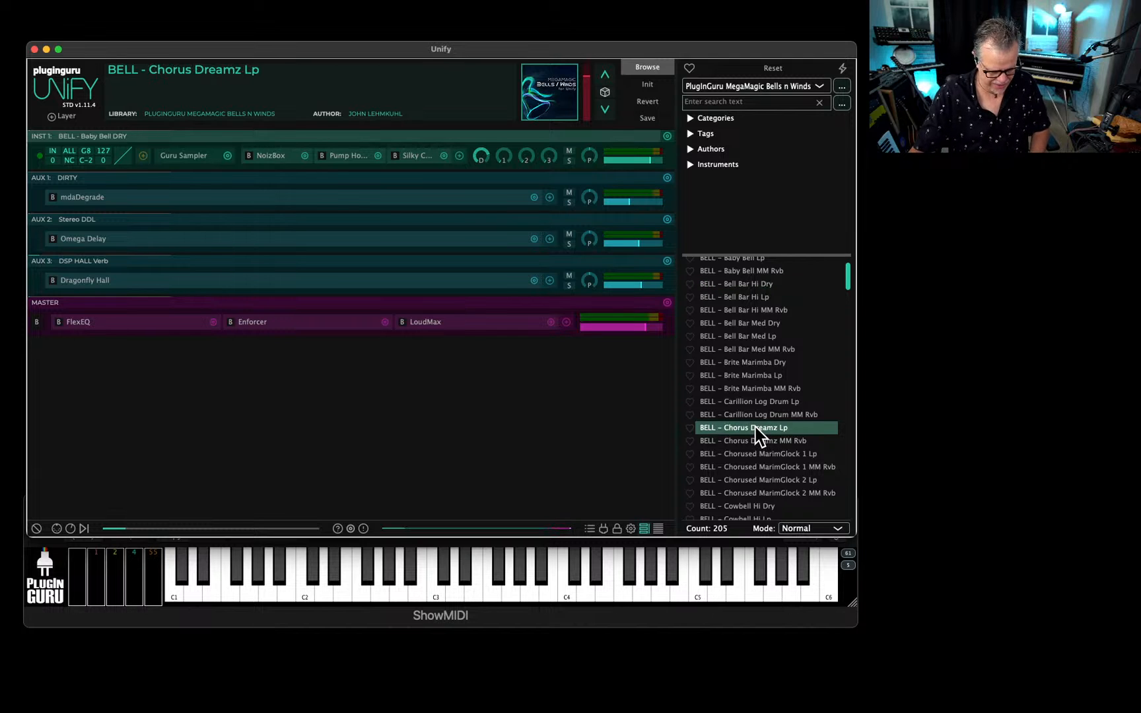
click(548, 117)
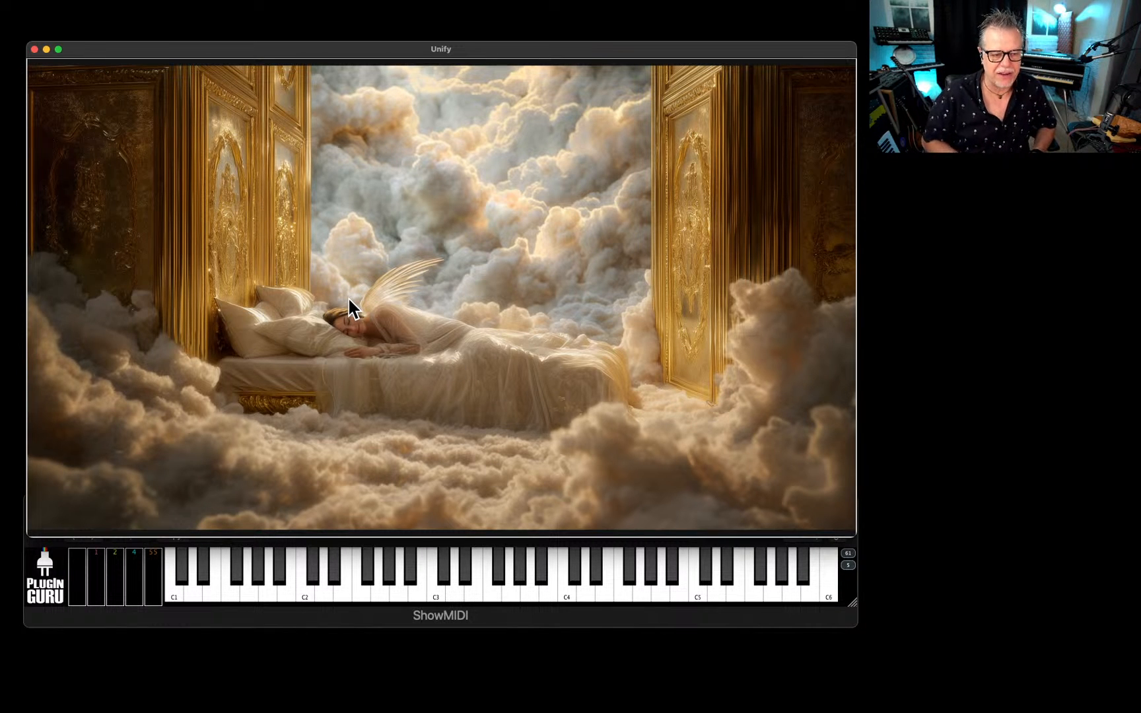
click(437, 335)
Find and load BELL - Cowbell Hi Dry, and show its full-size artwork, closing it again.
scroll(772, 397, down, 5)
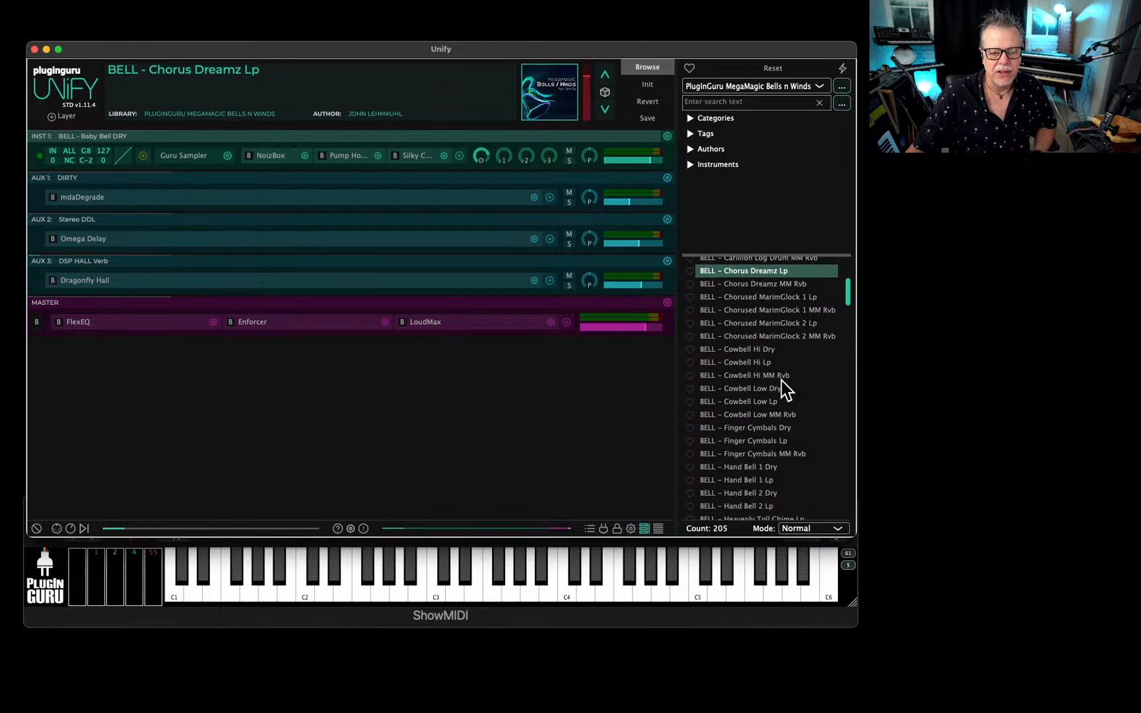
click(746, 348)
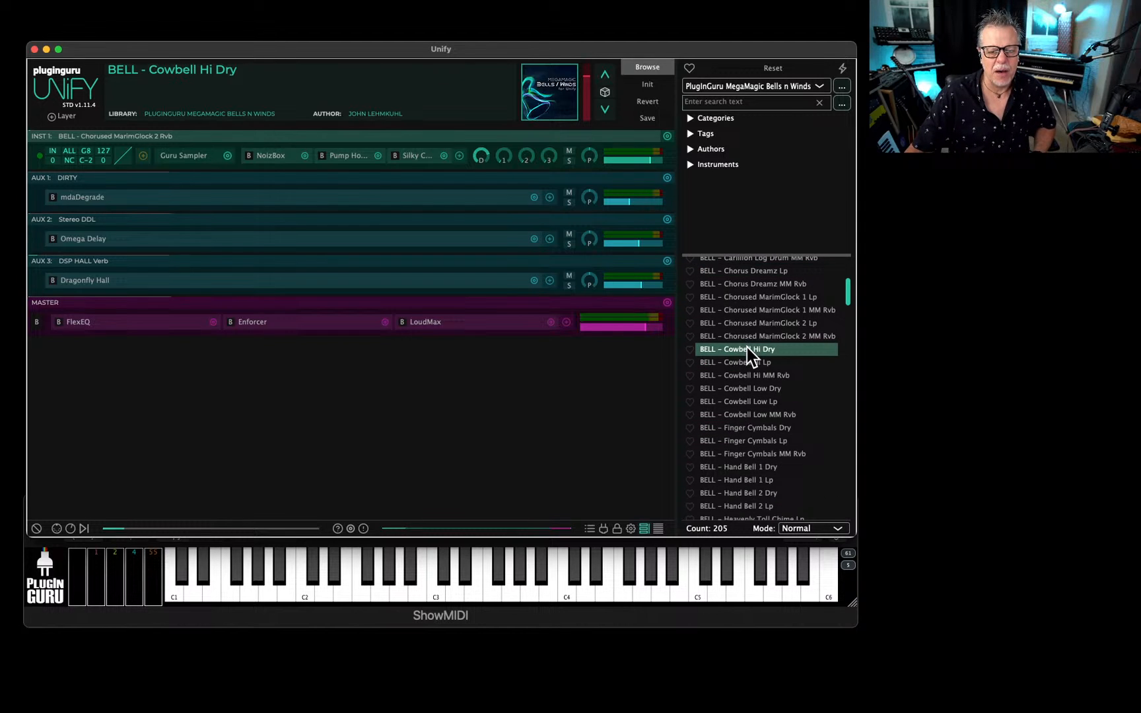
click(563, 102)
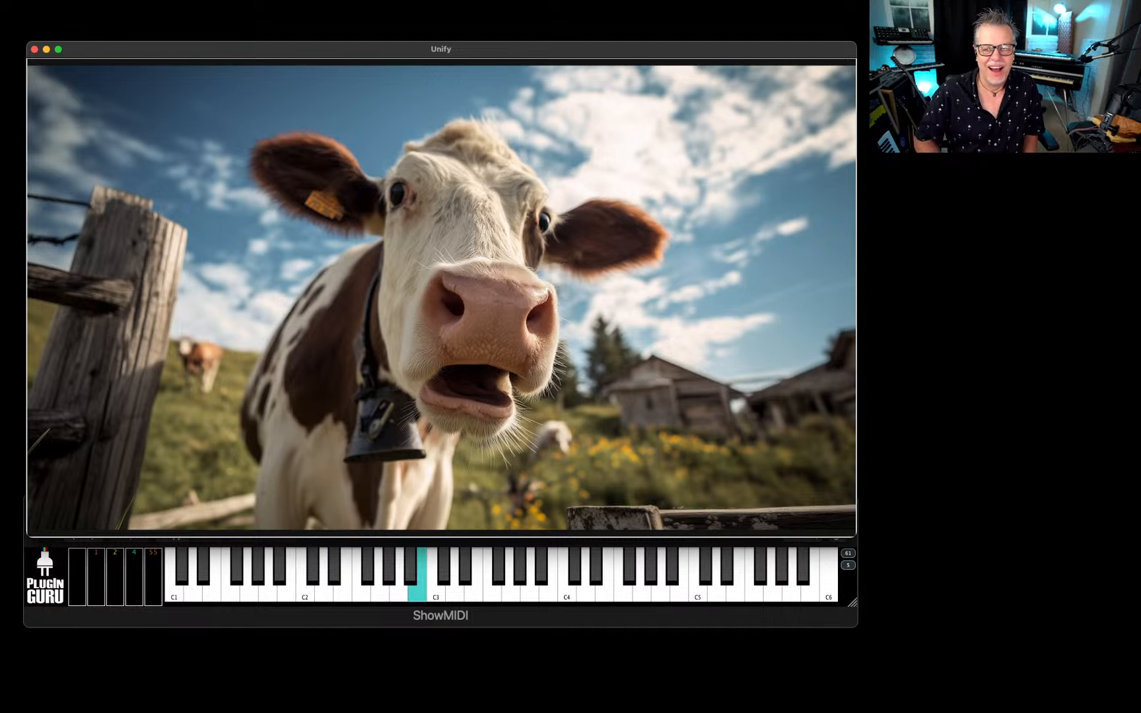
click(542, 221)
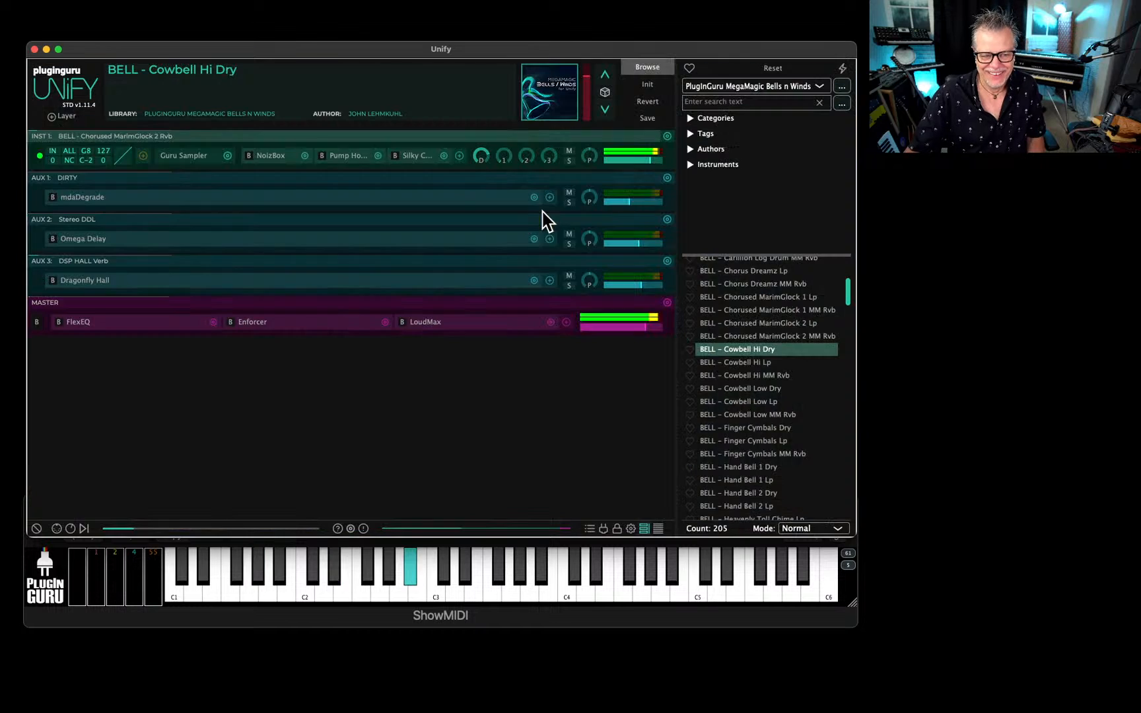
Load BELL - Cowbell Low MM Rvb, followed by BELL - Finger Cymbals Dry, and show and close the cymbal patch's full-size artwork.
click(753, 414)
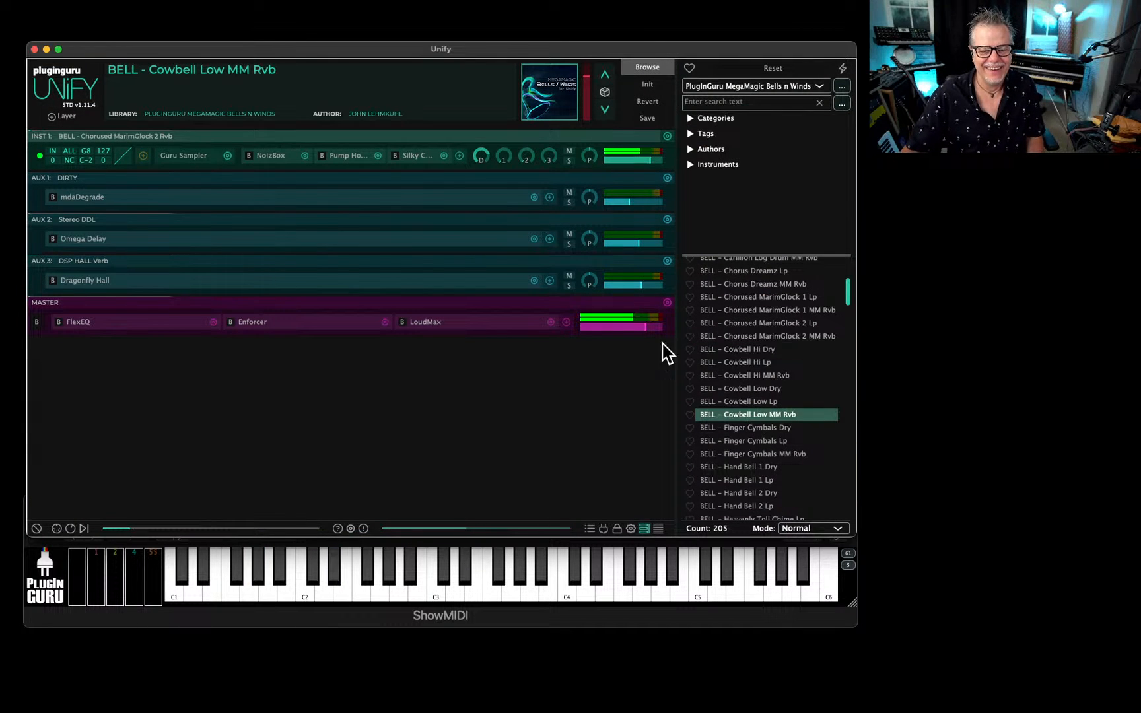
click(748, 427)
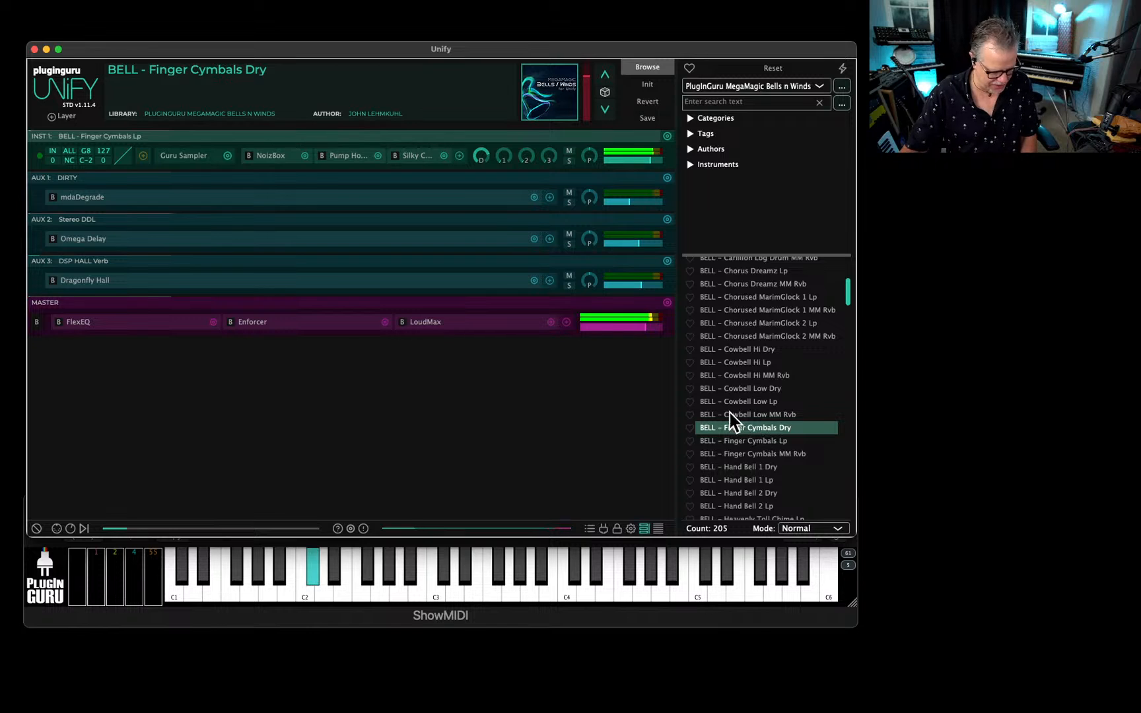
click(557, 96)
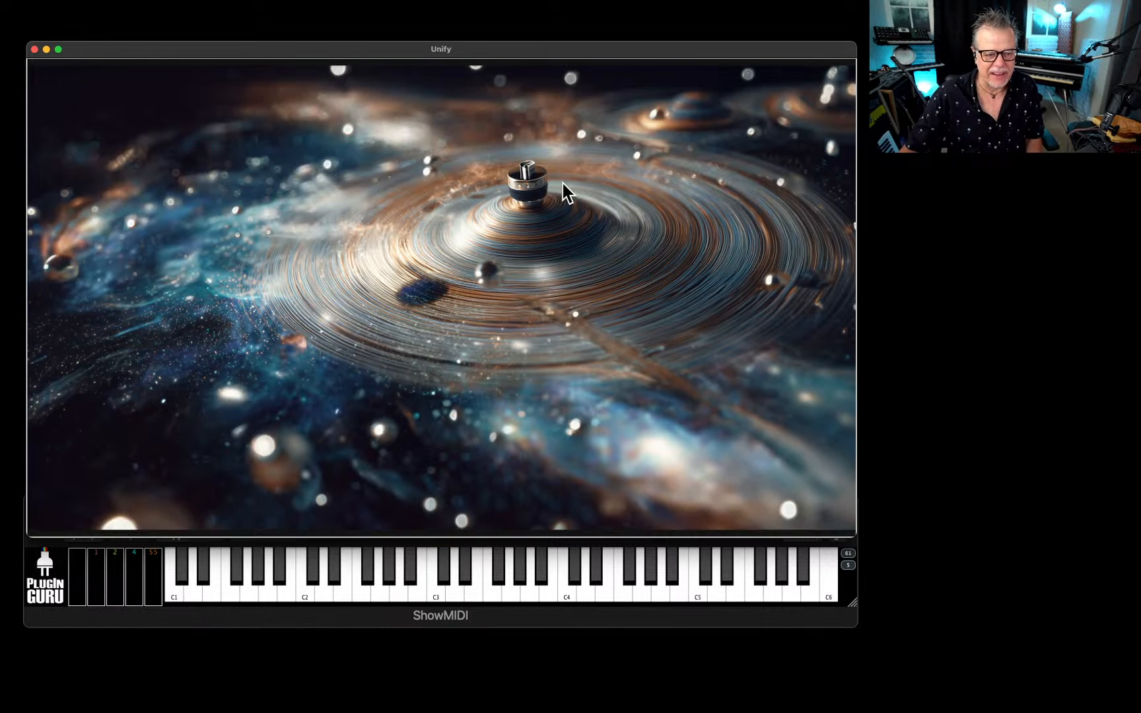
click(754, 416)
Load BELL - Finger Cymbals Lp and show its full-size artwork, closing it again.
click(769, 440)
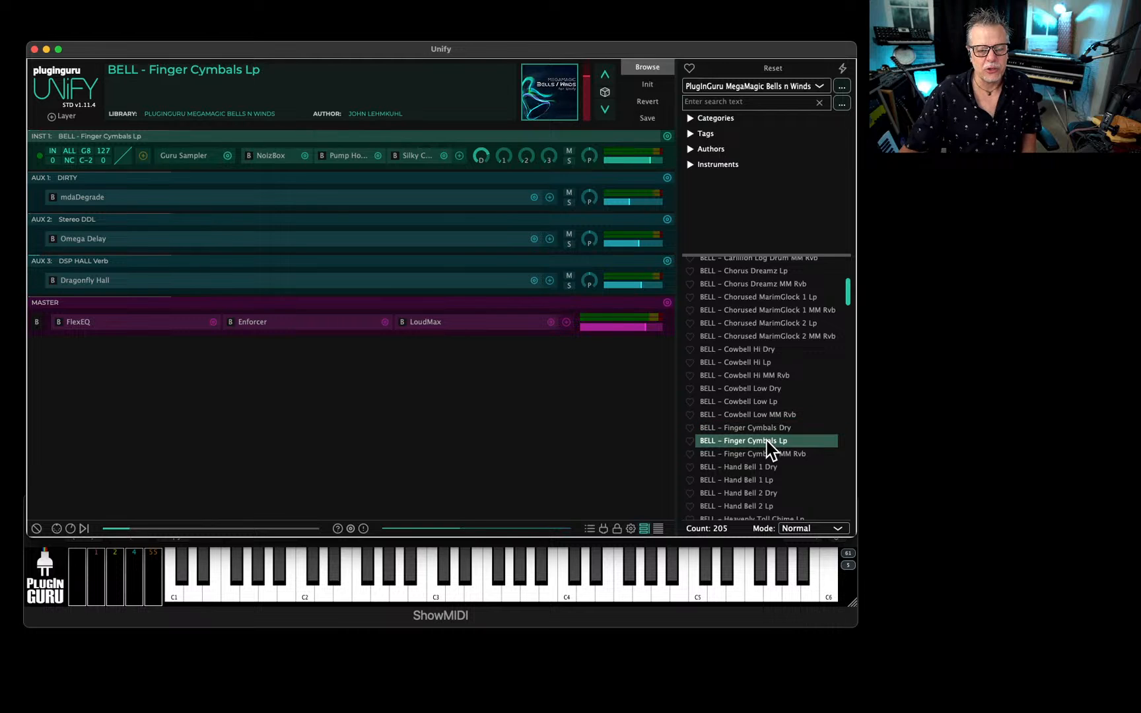
click(555, 94)
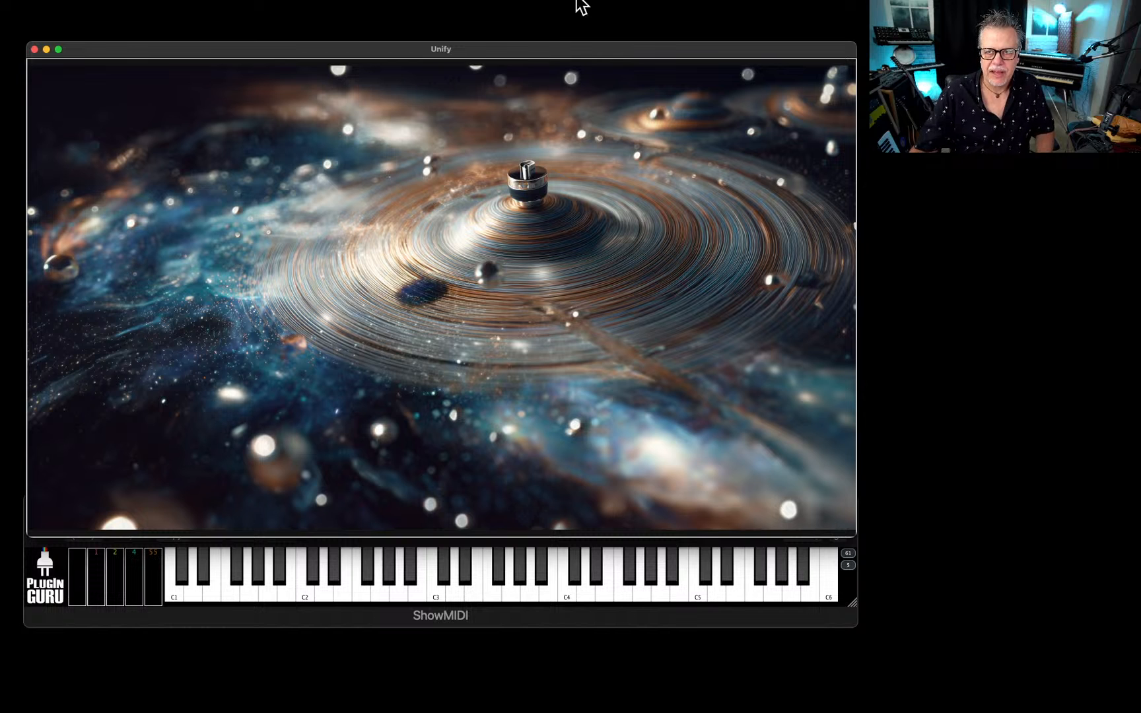
click(669, 374)
Find and load BELL - Hand Bell 1 Lp, and show its full-size artwork, closing it again.
scroll(753, 410, down, 3)
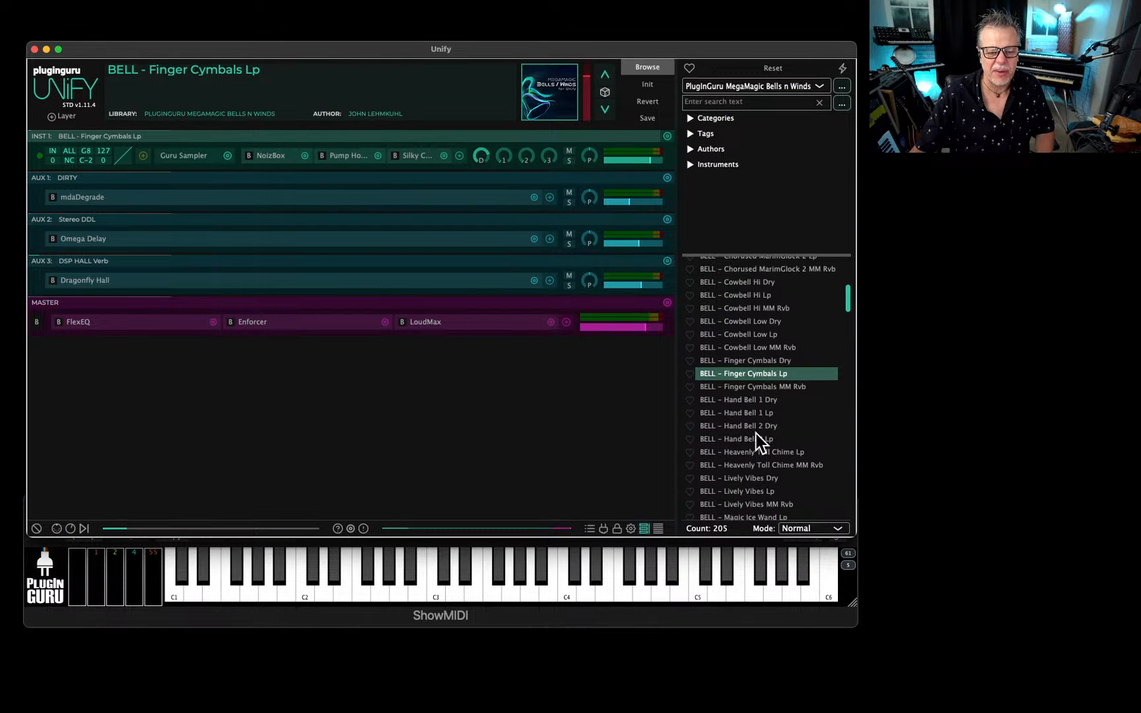
click(748, 413)
click(548, 99)
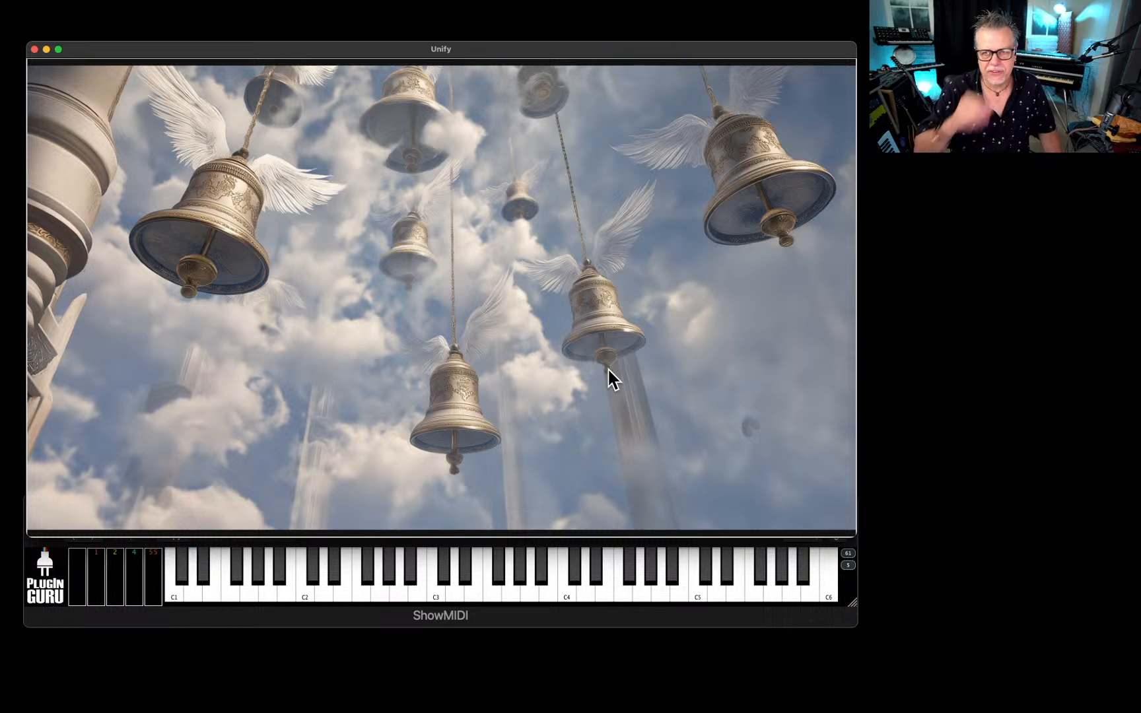
click(462, 376)
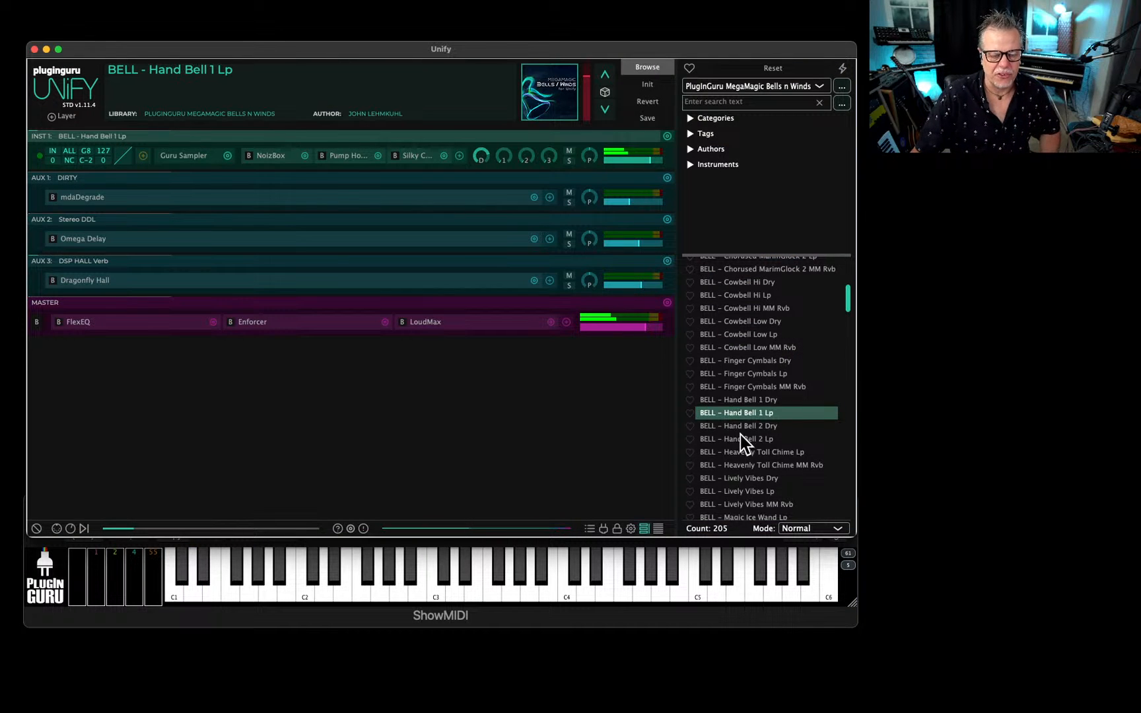
Load BELL - Lively Vibes Dry, followed by BELL - Magic Ice Wand Lp, and show and close the ice wand patch's artwork.
scroll(739, 433, down, 2)
click(741, 403)
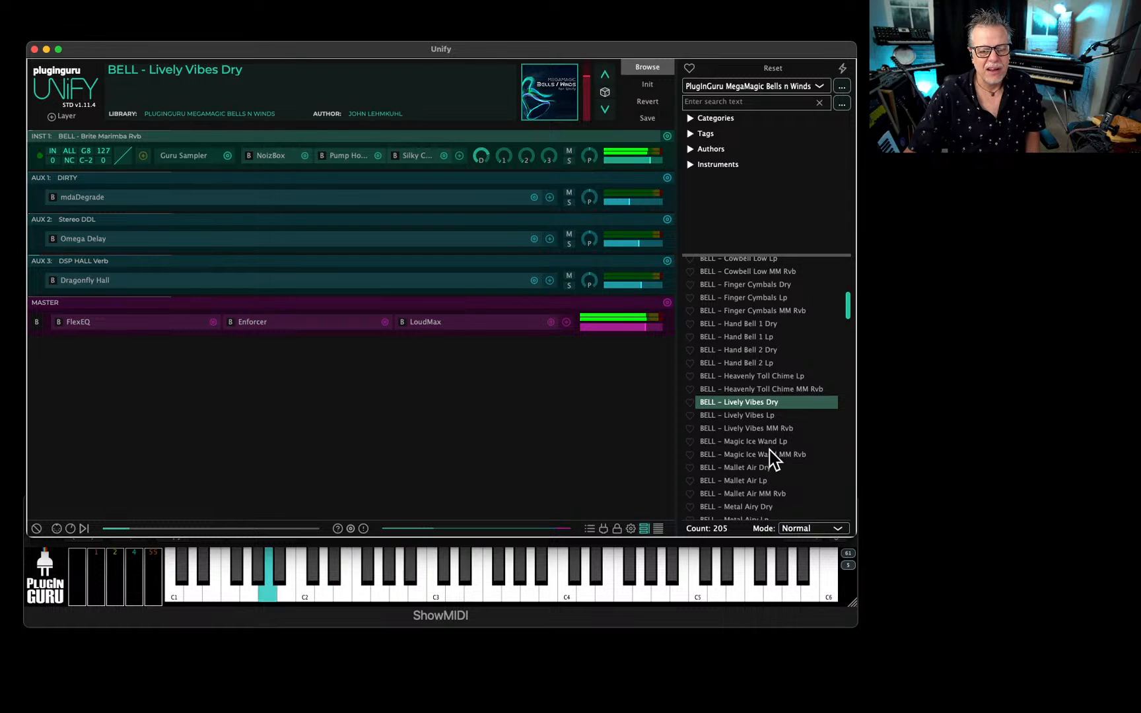
click(754, 441)
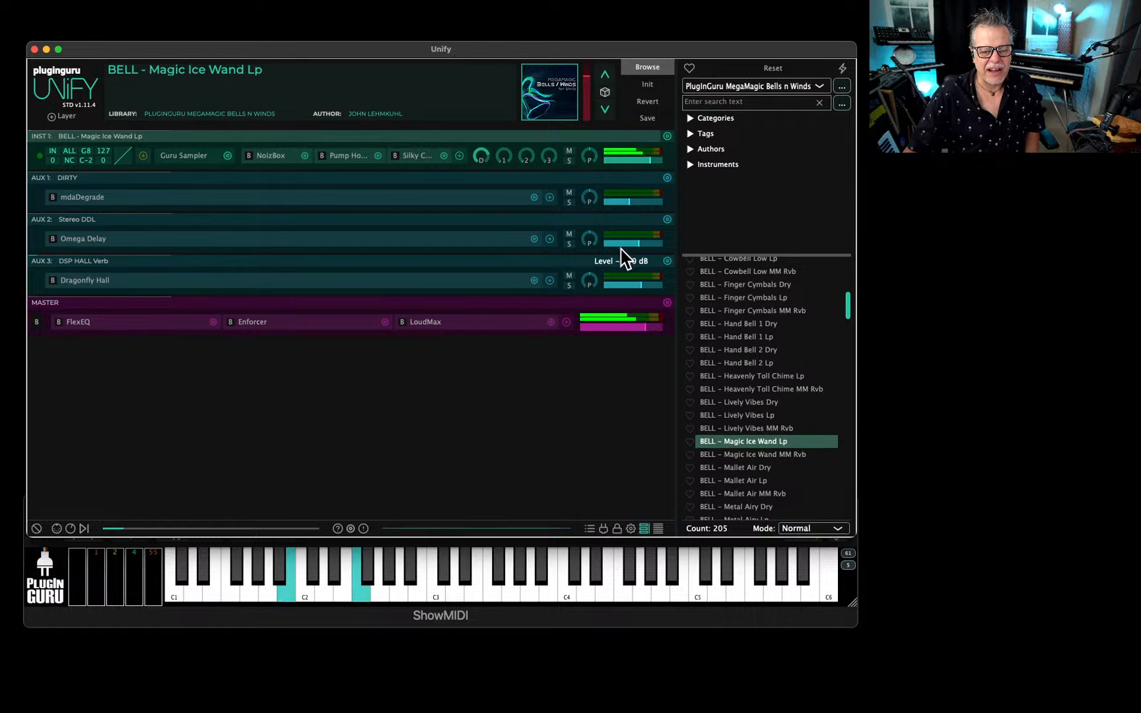
click(557, 103)
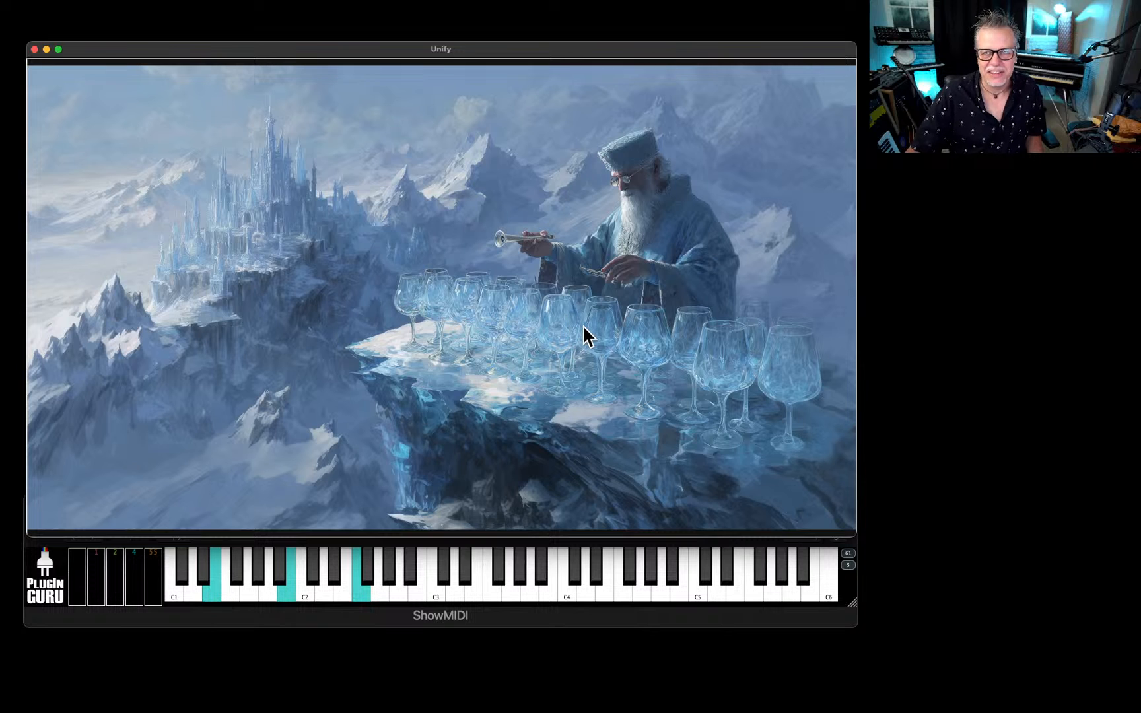
click(613, 319)
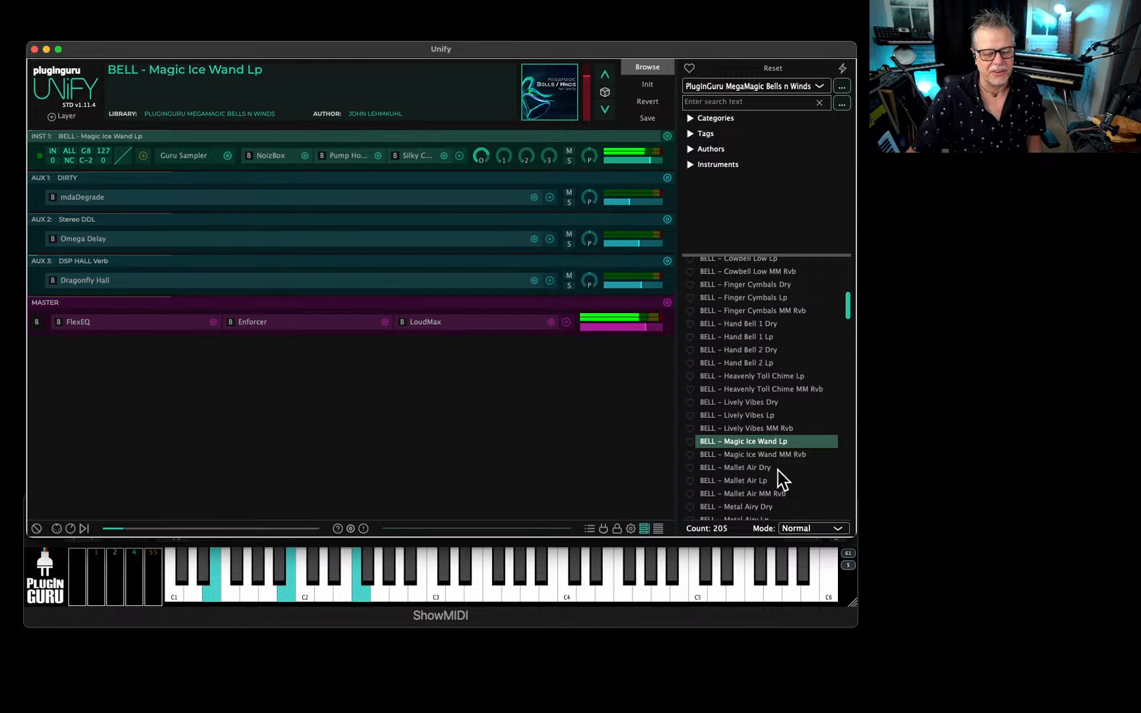
Find the zBELL patches at the end of the list and load Digi Delightful, Dreams Can Come True and Little Red Riding Hood in turn.
scroll(779, 463, down, 5)
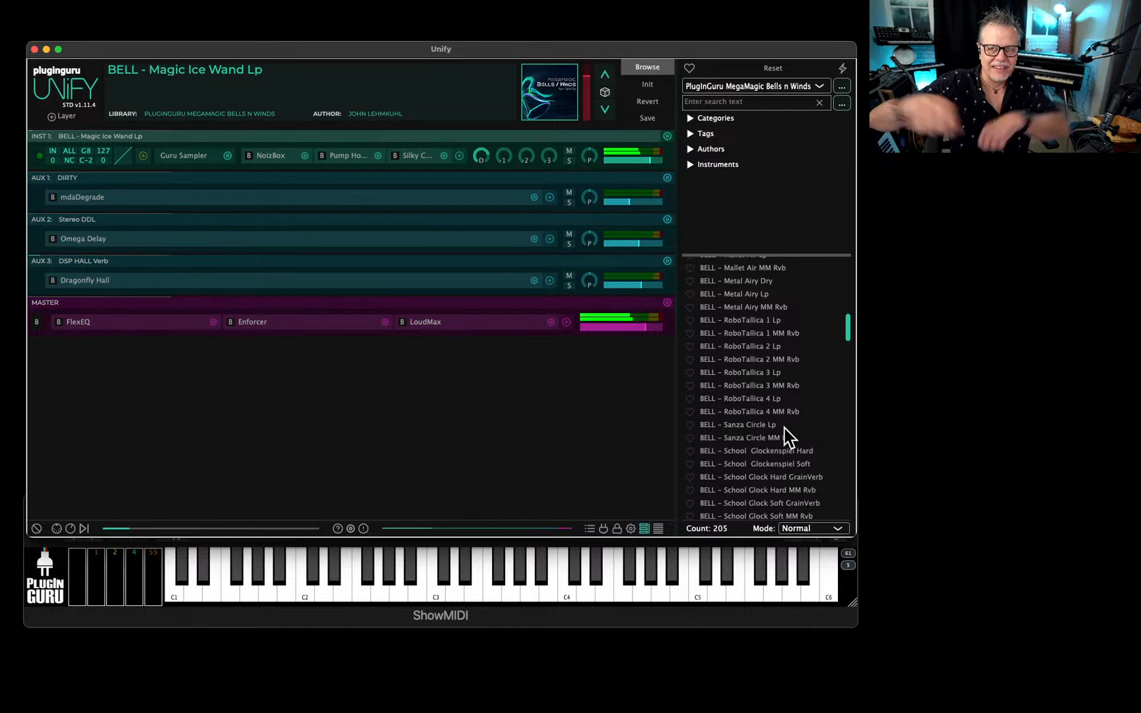
scroll(771, 453, down, 6)
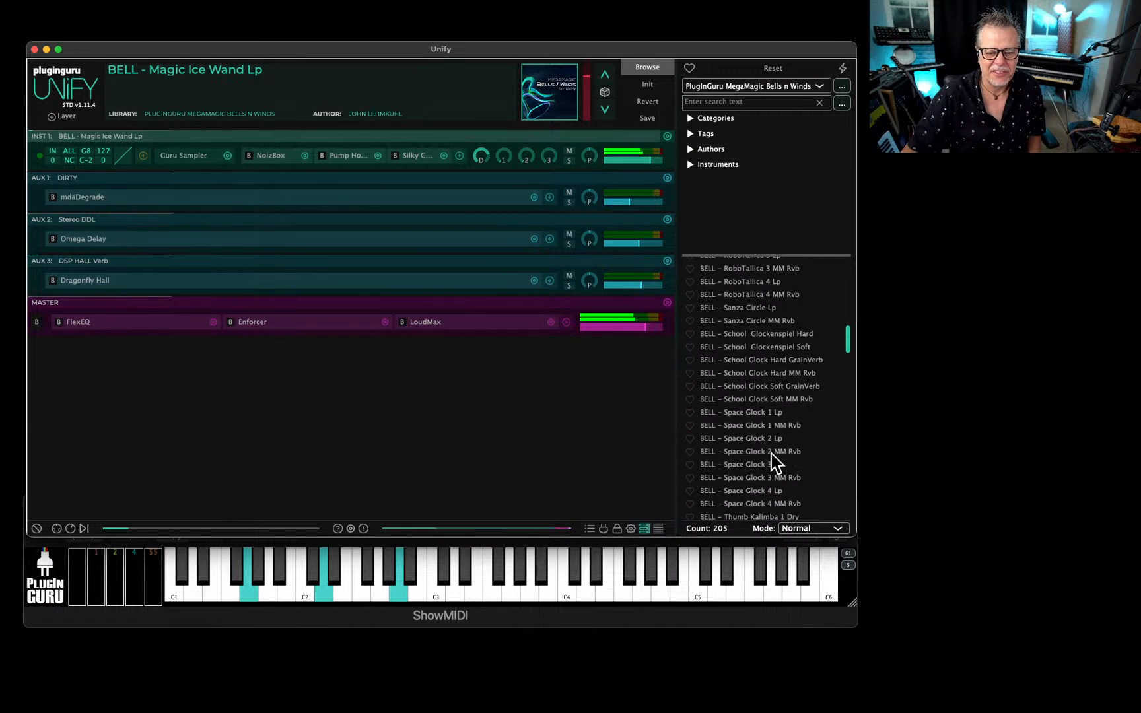
scroll(772, 415, down, 15)
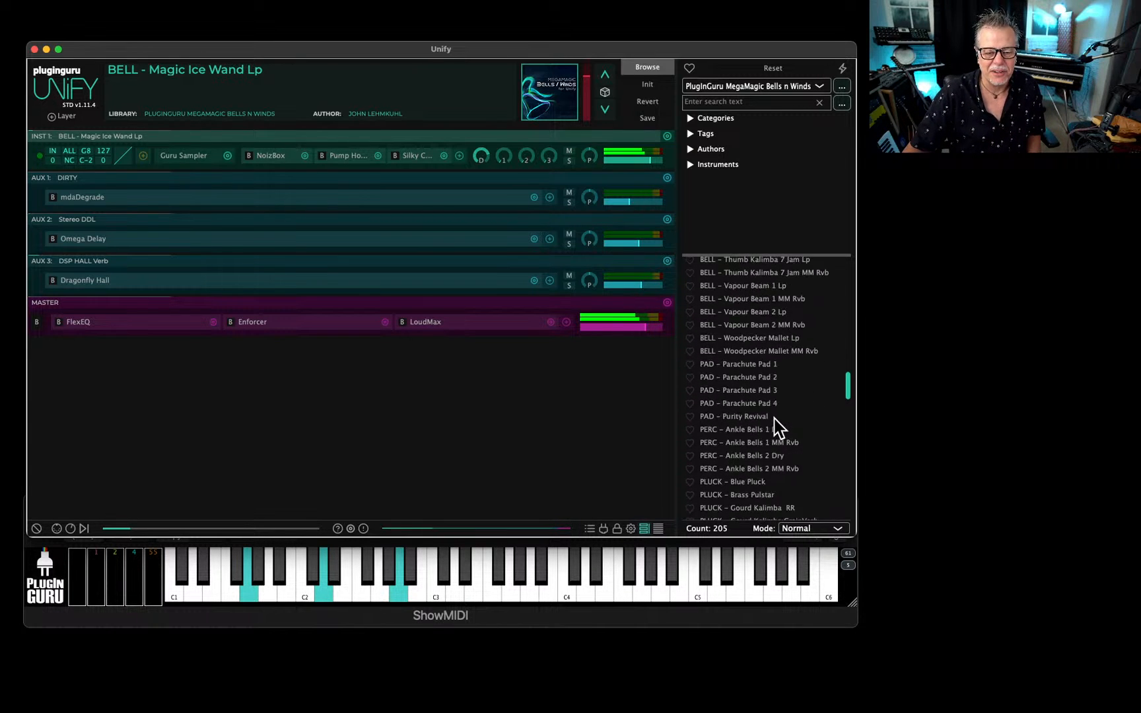
scroll(771, 419, down, 15)
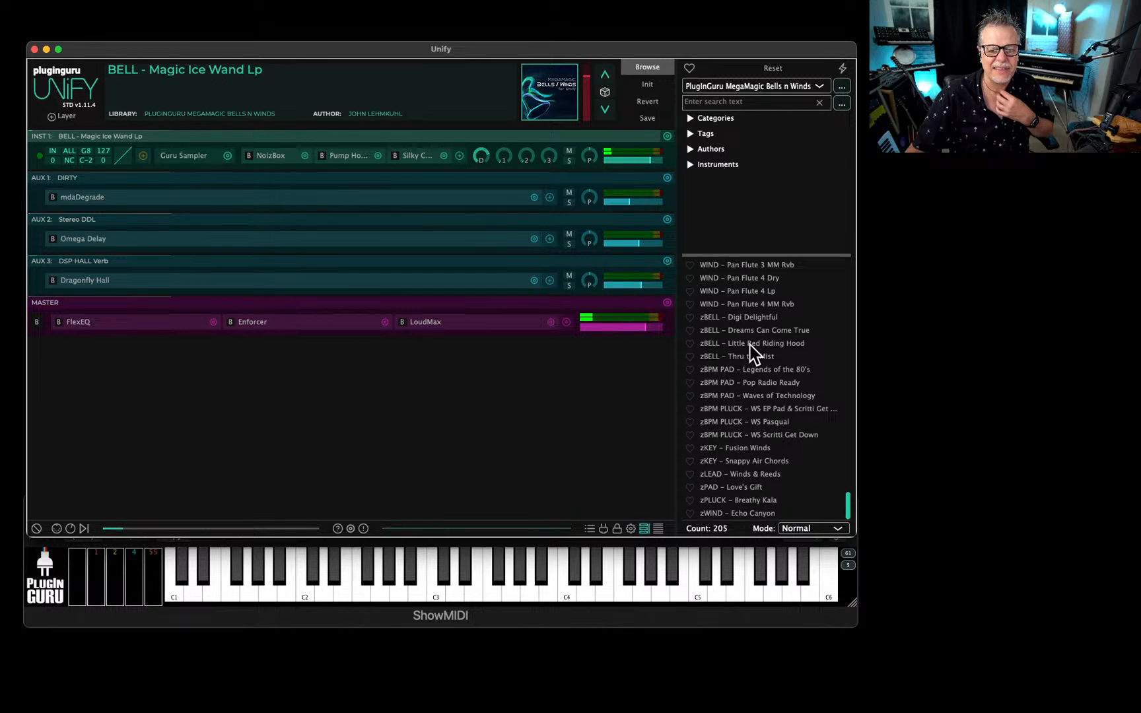
click(746, 320)
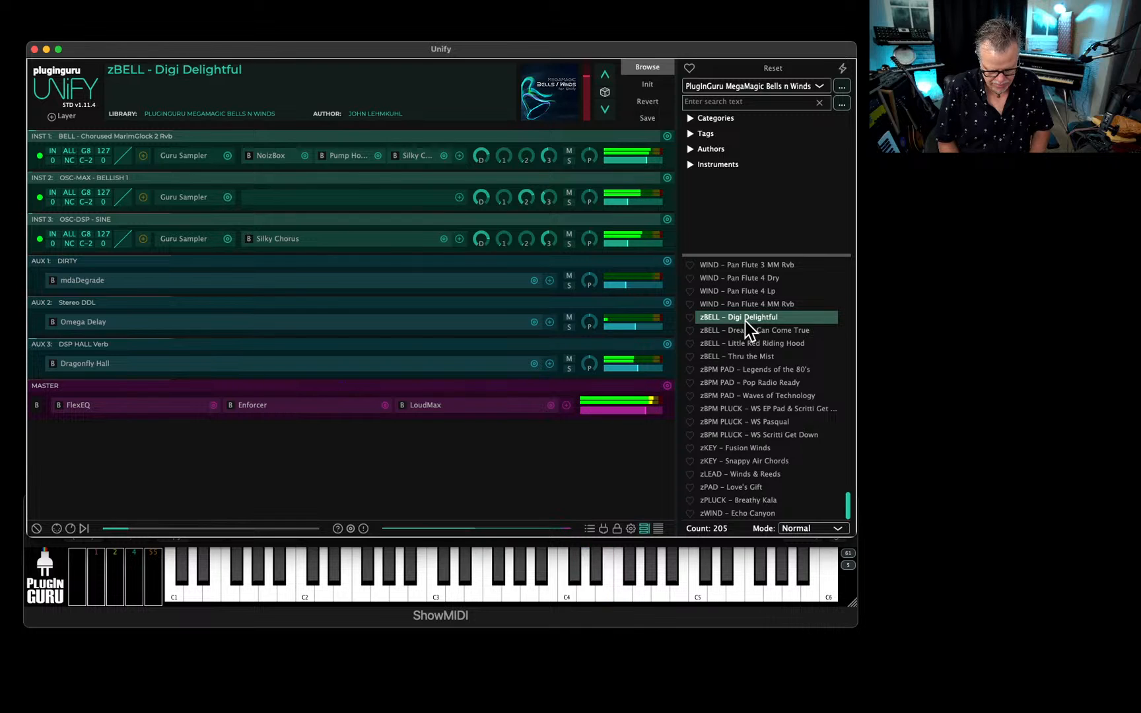
key(Down)
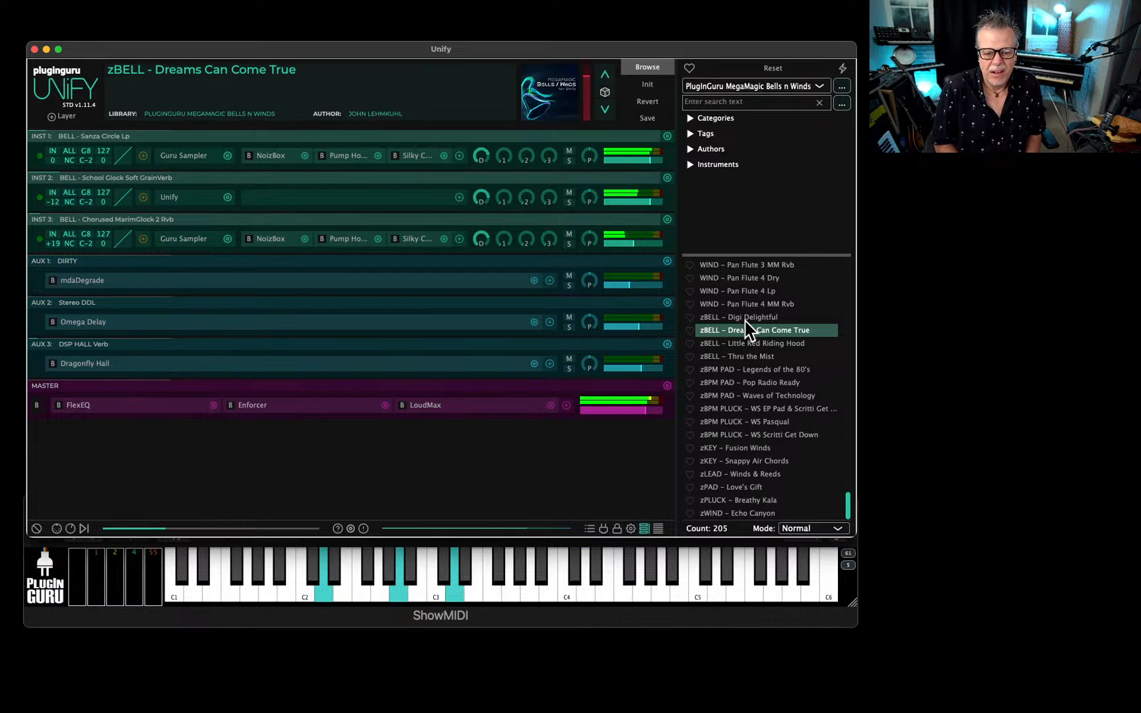
key(Down)
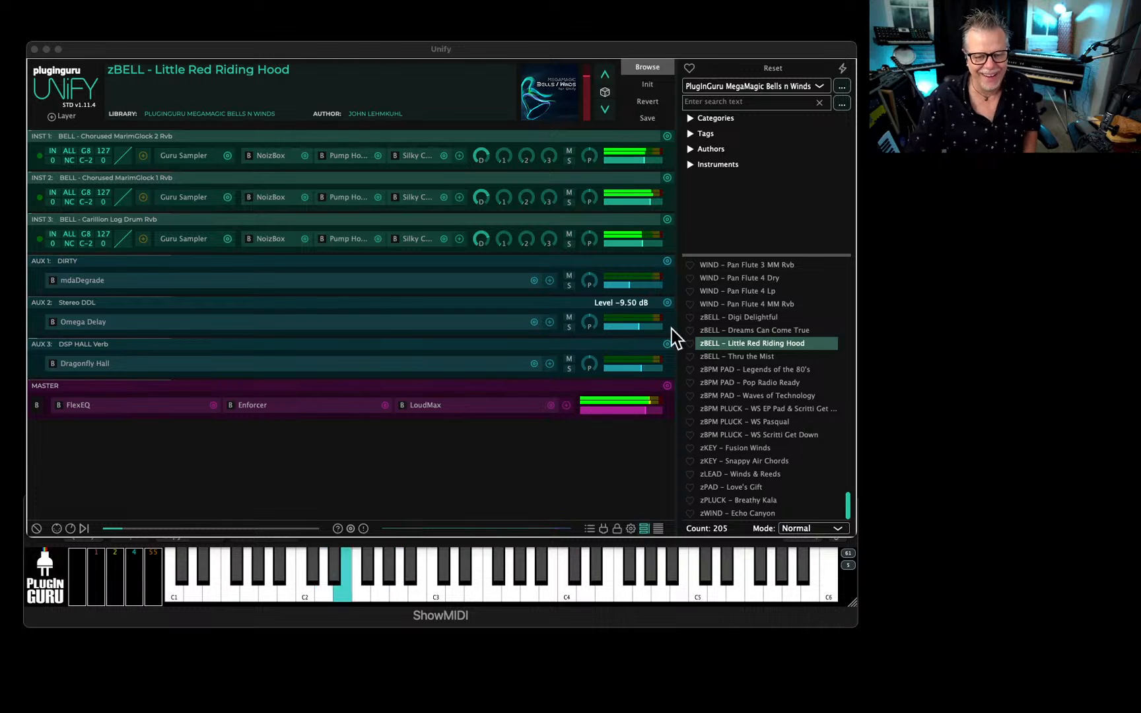
Load the tempo-based patches zBPM PAD - Legends of the 80's and zBPM PLUCK - WS Pasqual in turn.
click(760, 374)
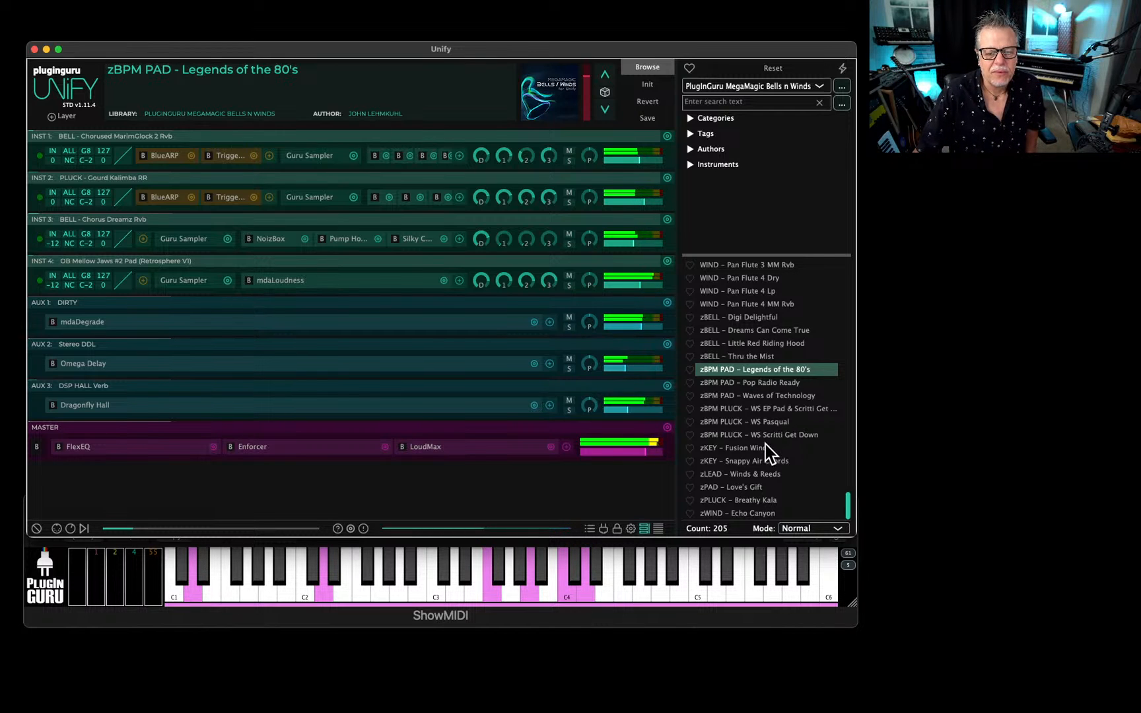
click(763, 425)
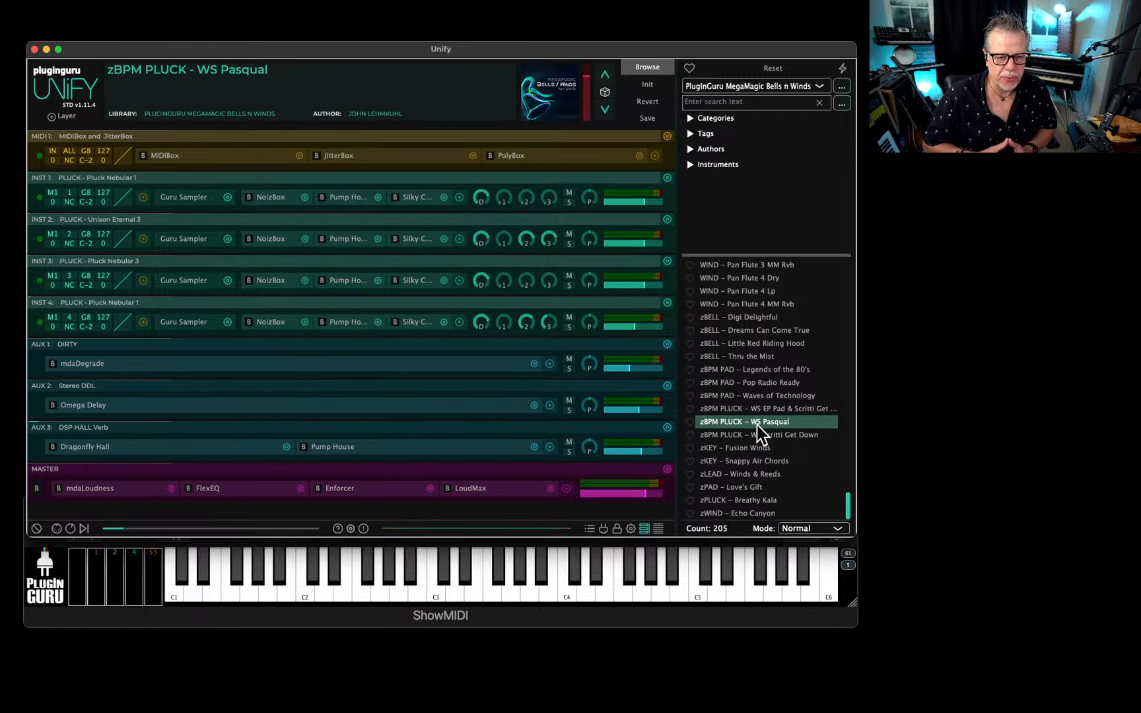
Switch the library to PluginGuru zLivestream BONUS and load DRUM MENU - Firecracker Drums.
click(754, 88)
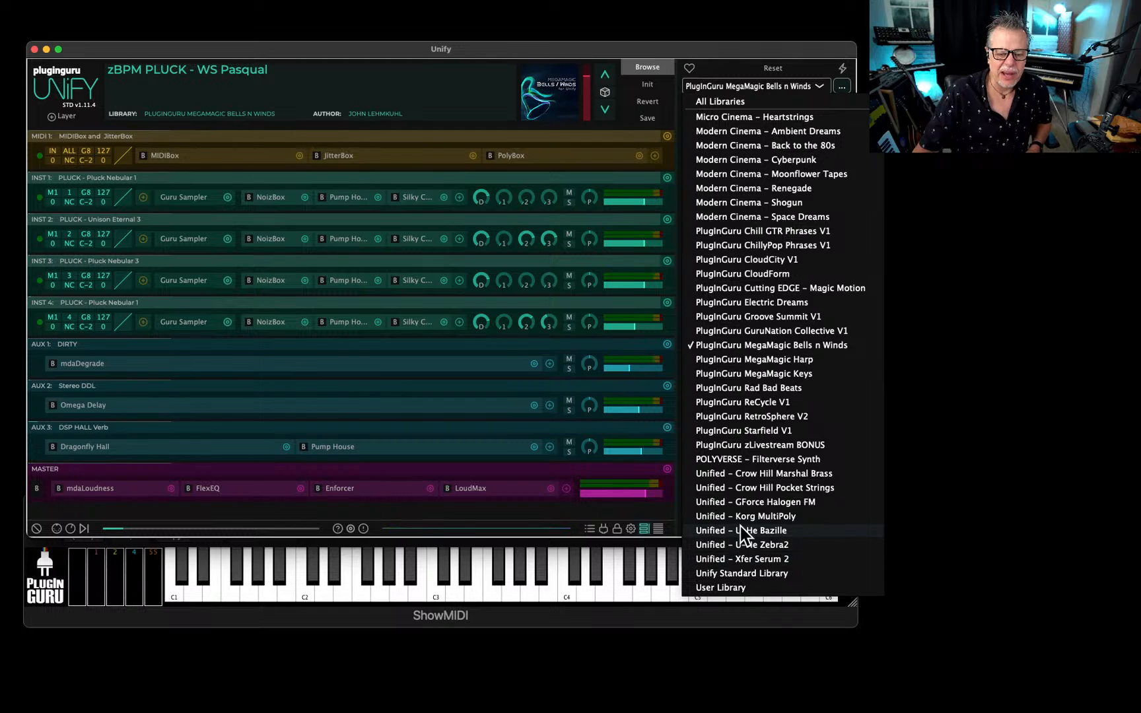
click(758, 445)
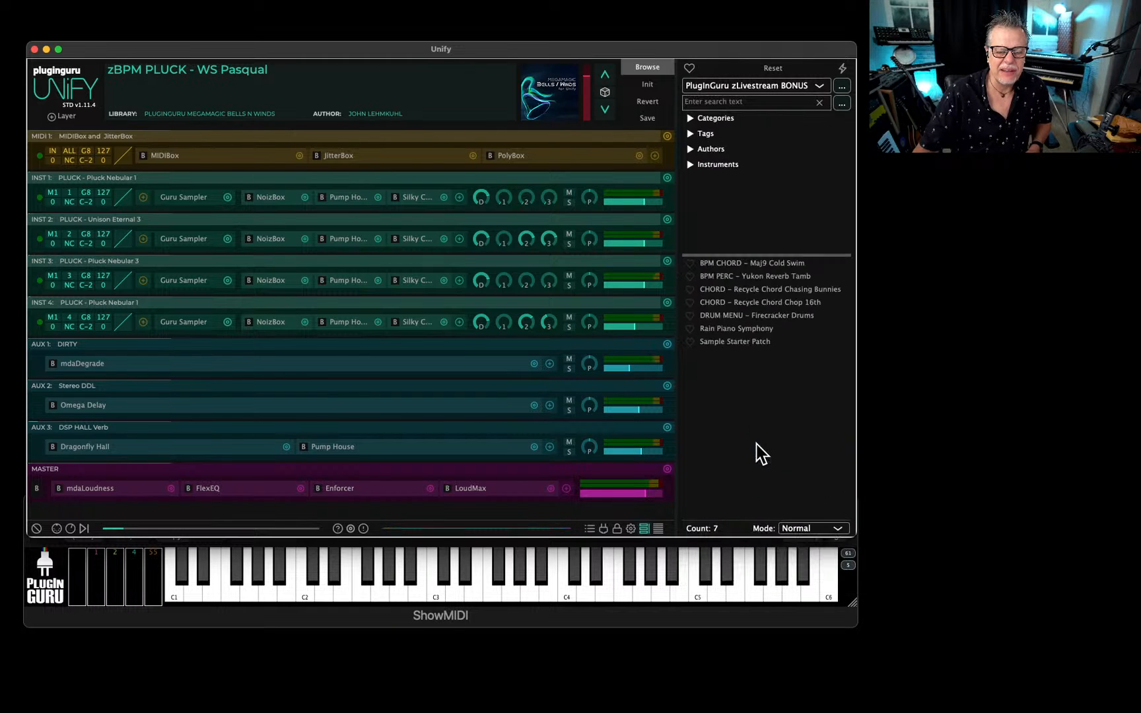
click(759, 323)
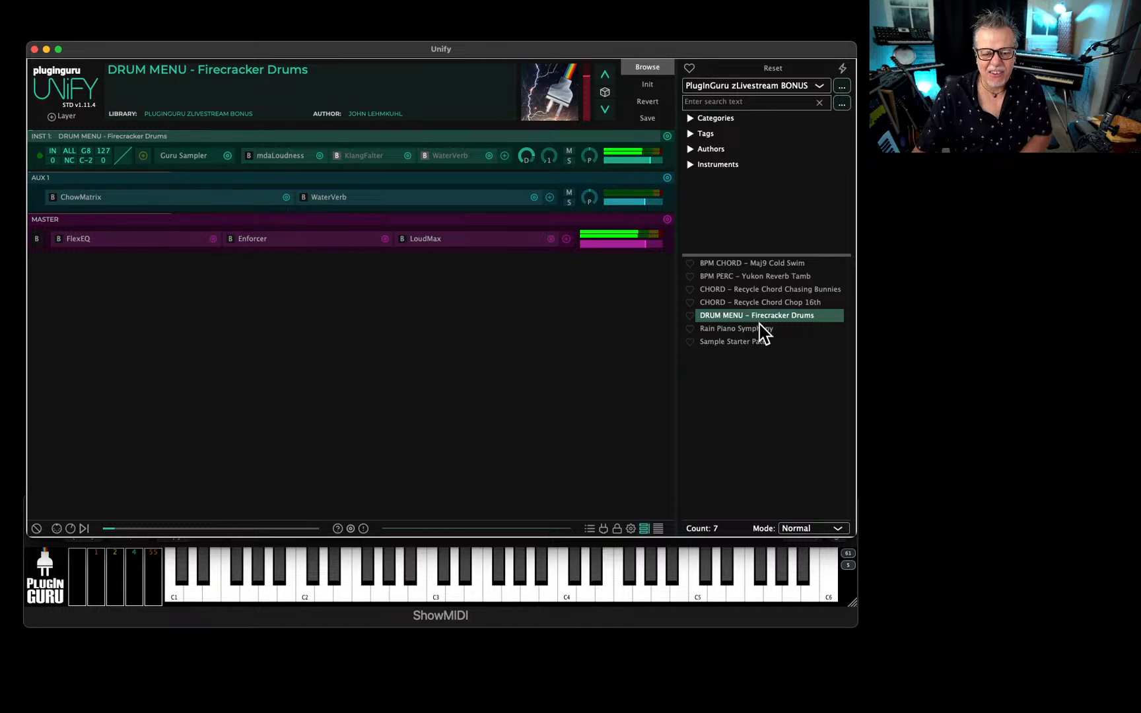
Load CHORD - Recycle Chord Chasing Bunnies, CHORD - Recycle Chord Chop 16th, Sample Starter Patch and BPM CHORD - Maj9 Cold Swim in turn.
click(758, 290)
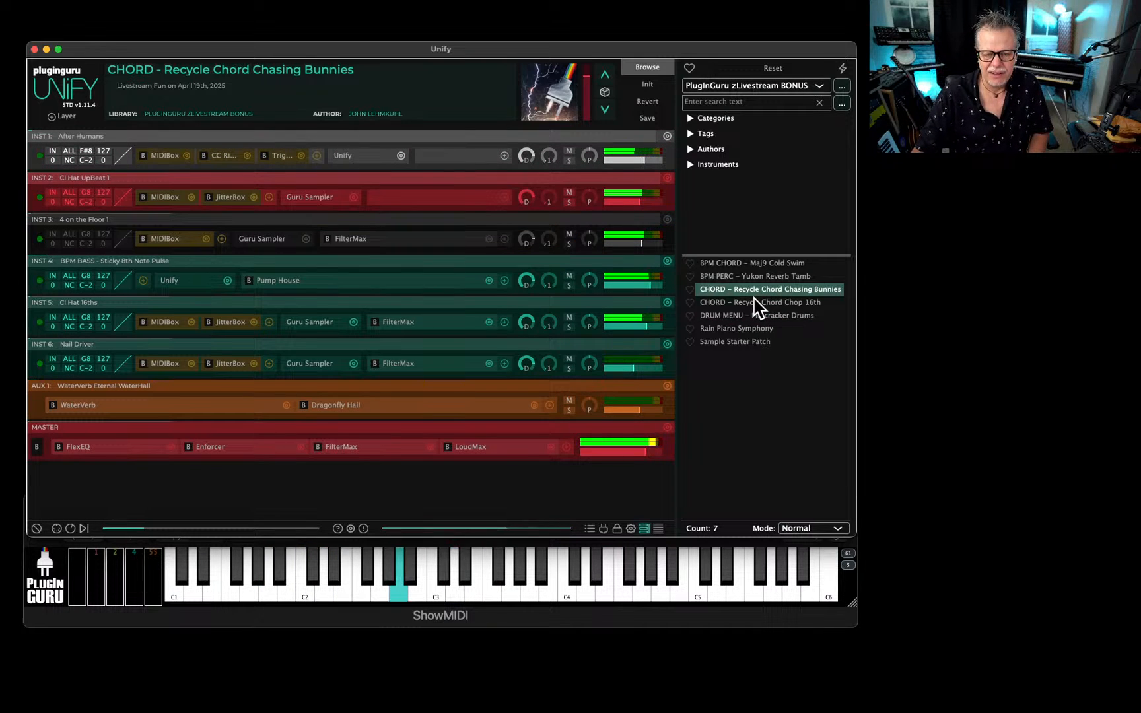
click(757, 303)
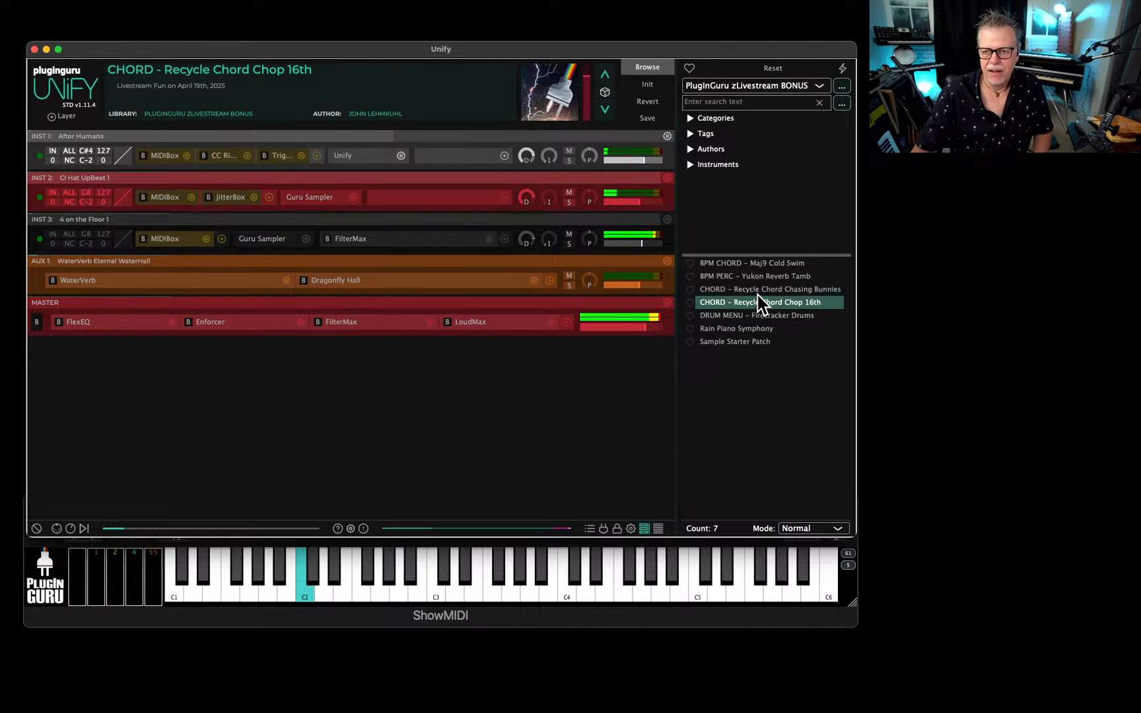
click(749, 341)
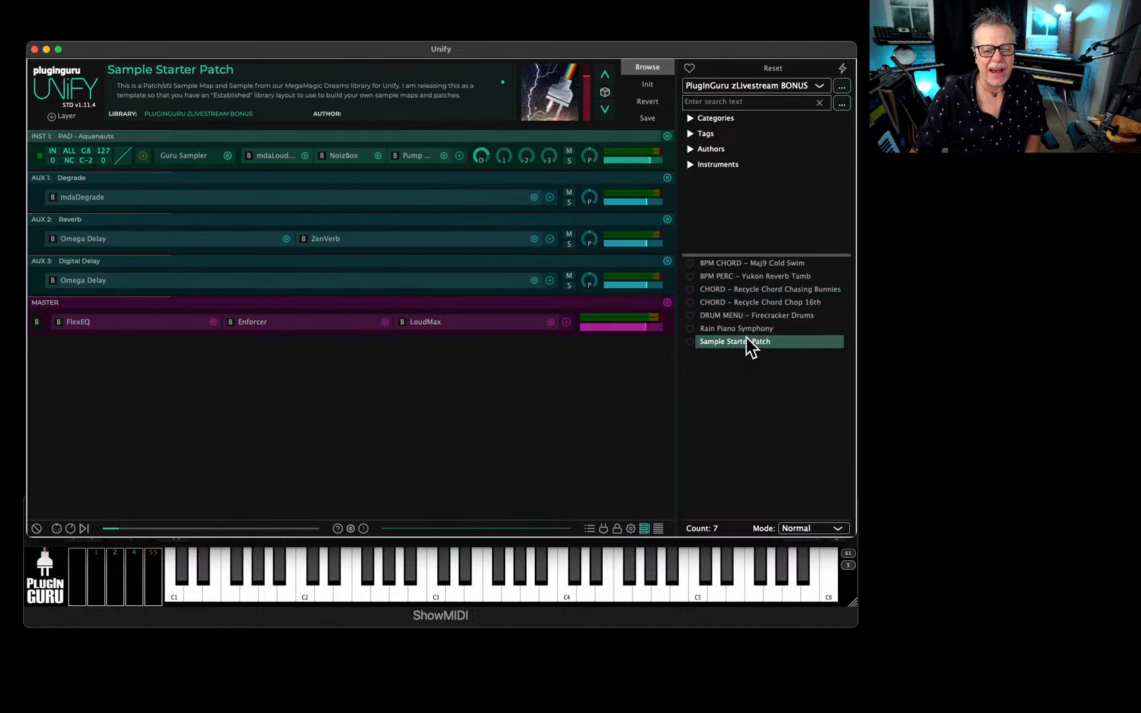
click(746, 267)
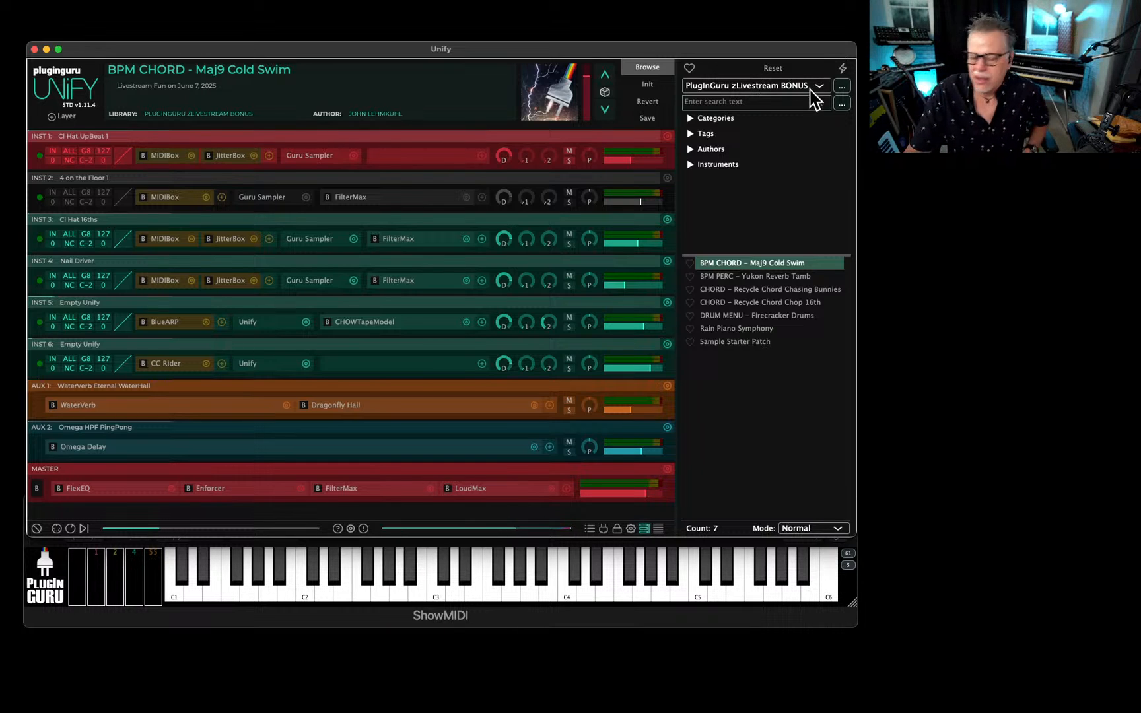
Switch the library back to PluginGuru MegaMagic Bells n Winds and load PLUCK - Gourd Kalimba RR.
click(777, 88)
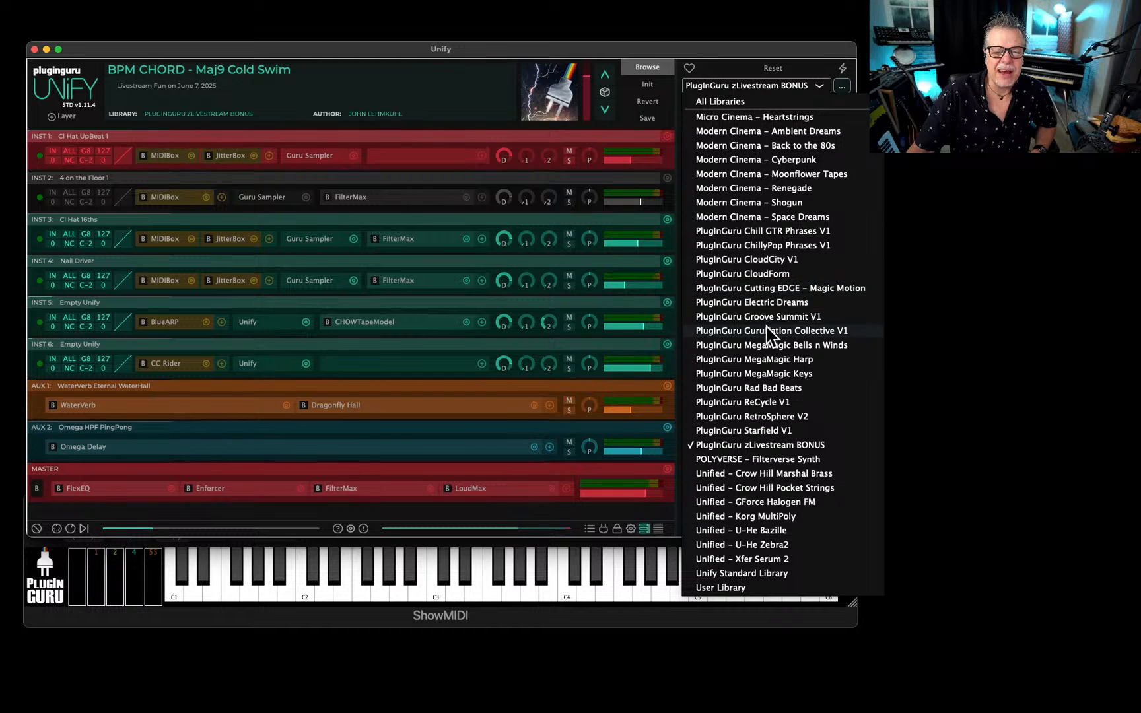
click(764, 346)
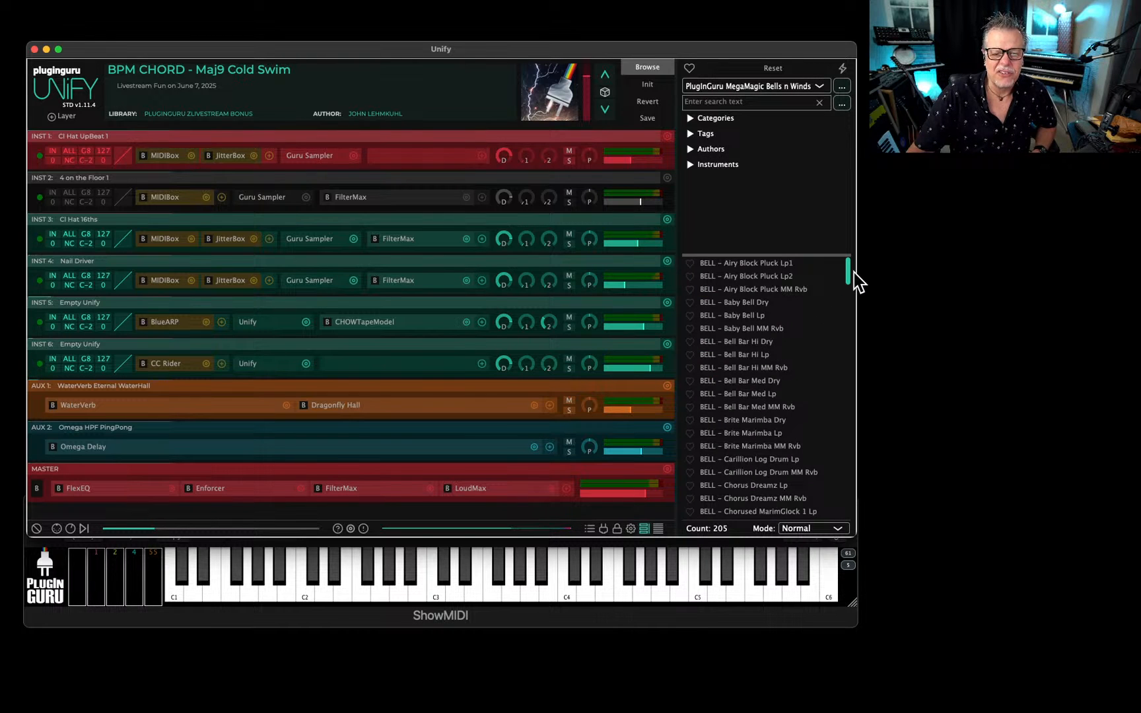
drag(847, 268, 831, 400)
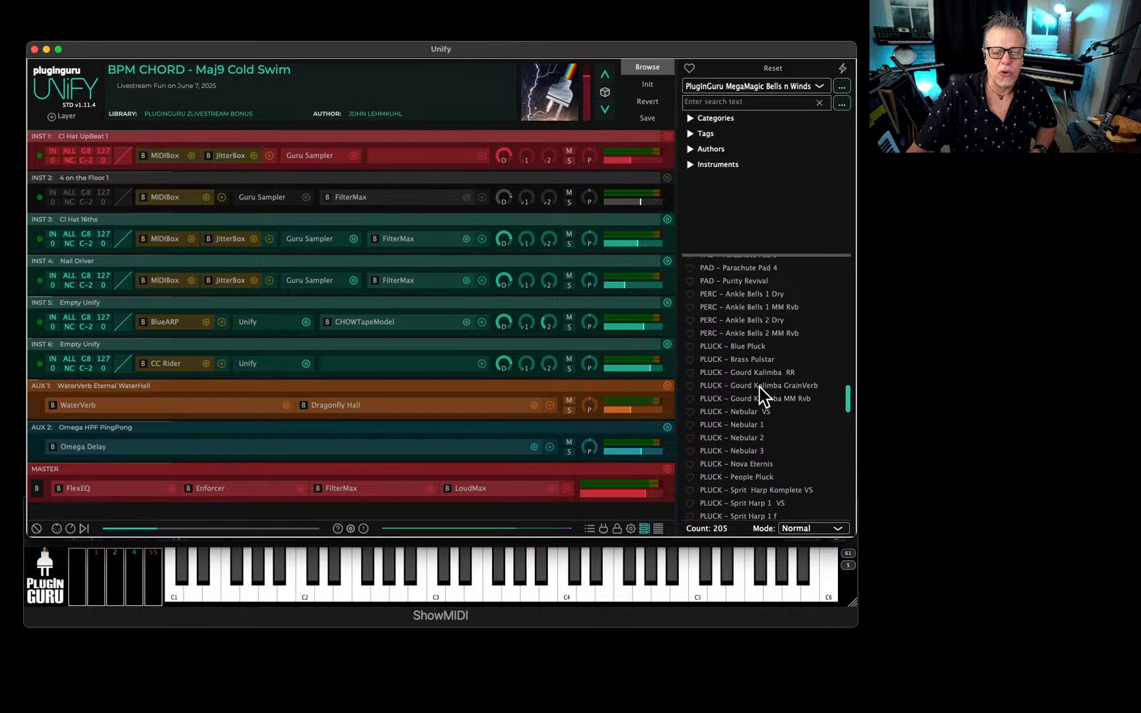
click(748, 371)
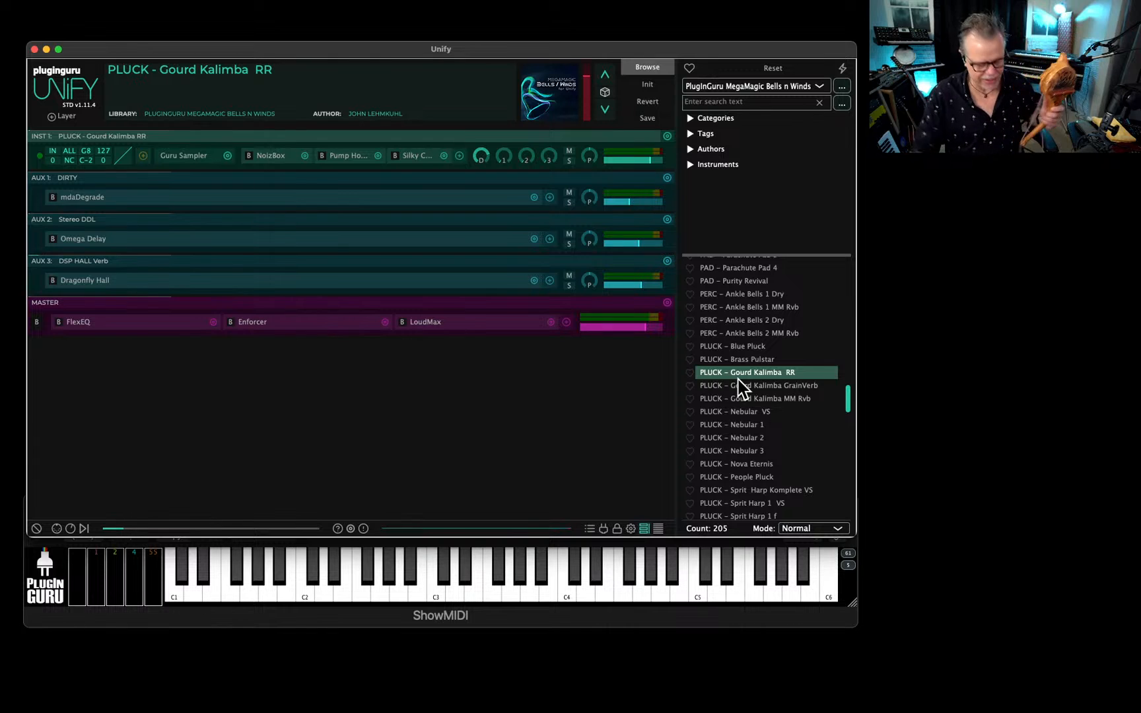
key(super+Tab)
key(super+Tab)
key(super+Tab)
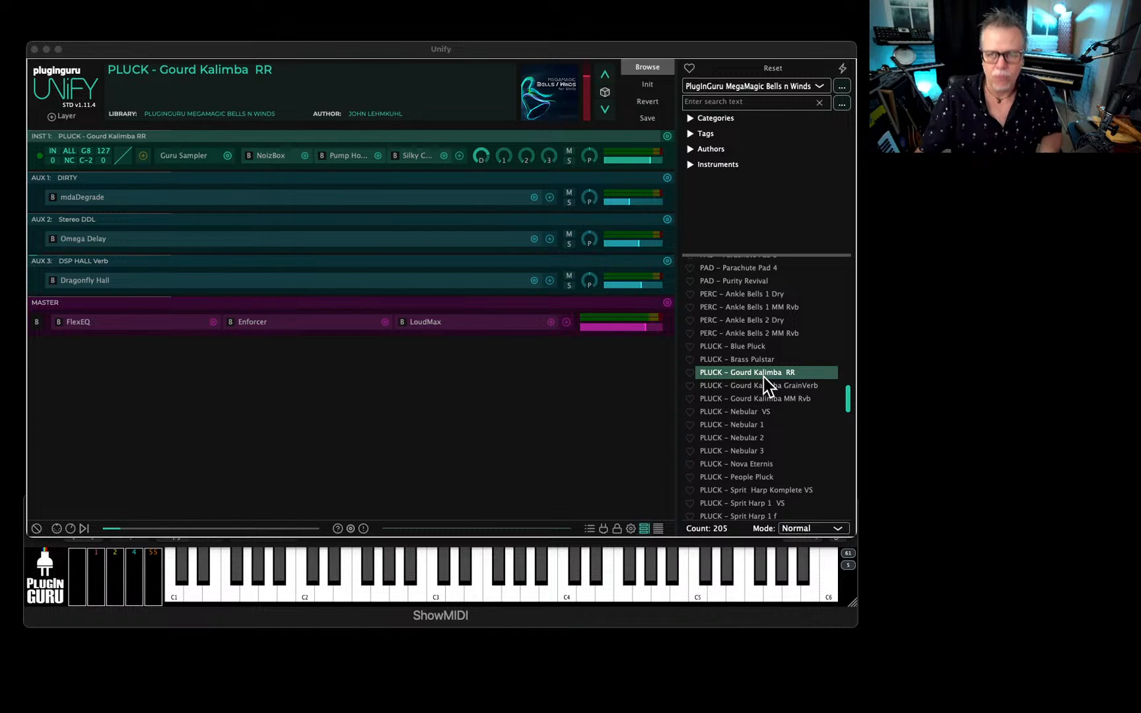
Load the patch BELL - School Glockenspiel Soft from the MegaMagic Bells n Winds patch list.
scroll(759, 427, up, 5)
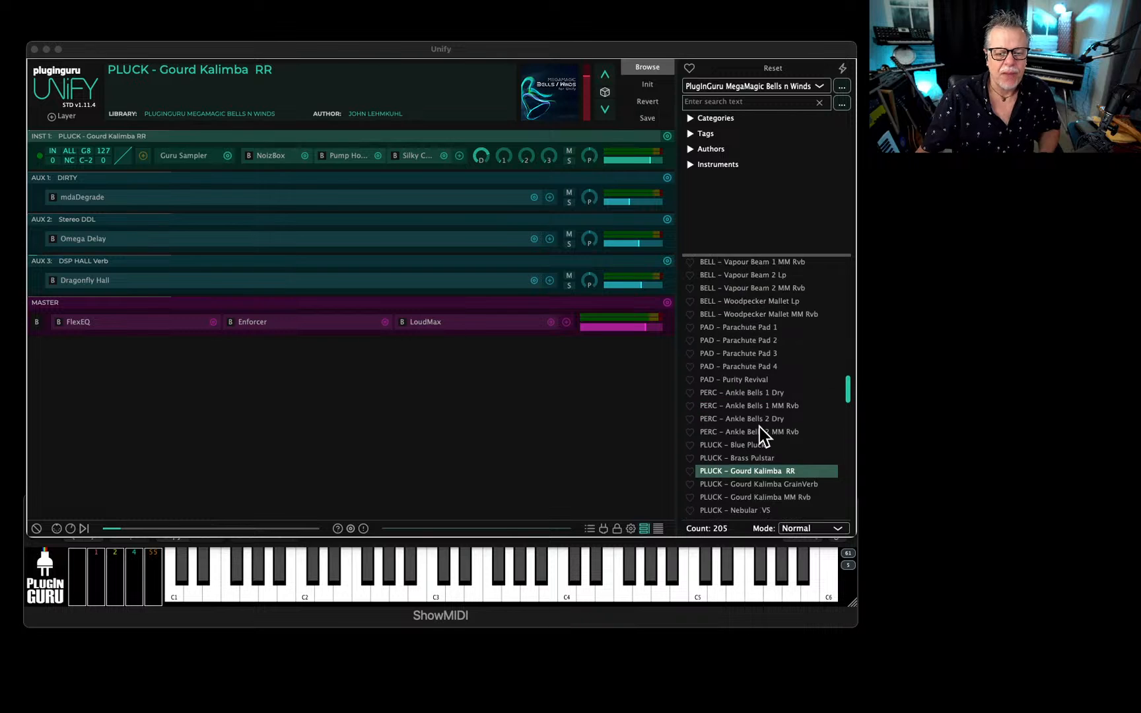
scroll(747, 416, up, 2)
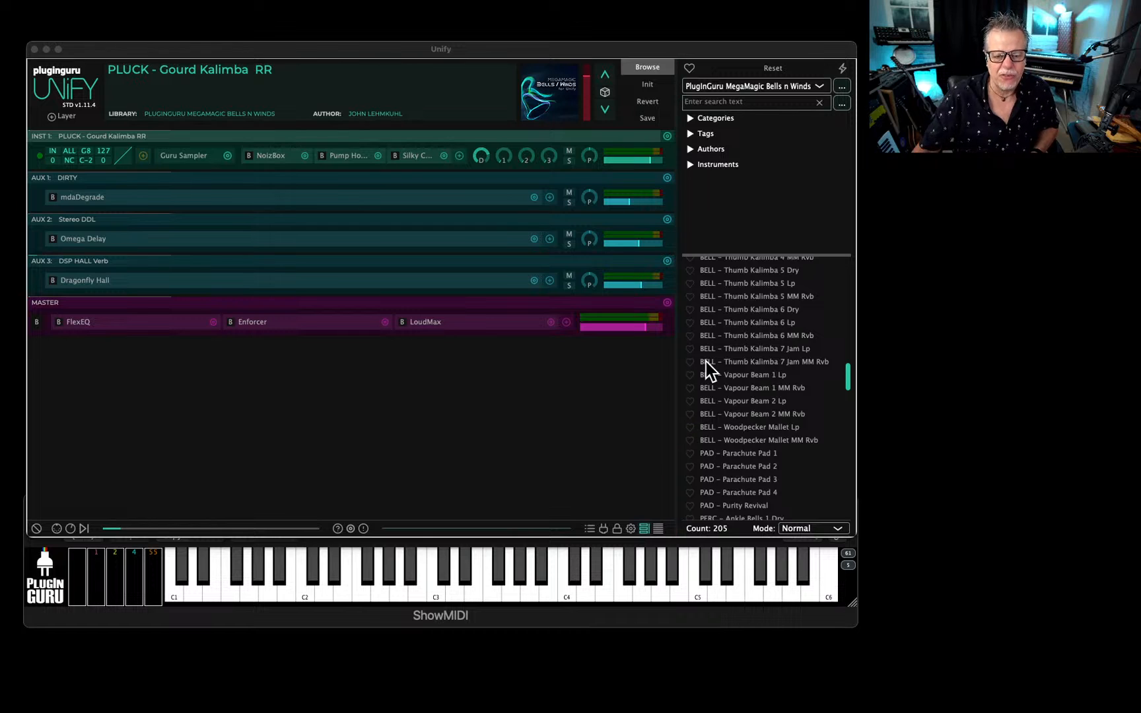
scroll(801, 362, up, 4)
scroll(806, 359, up, 9)
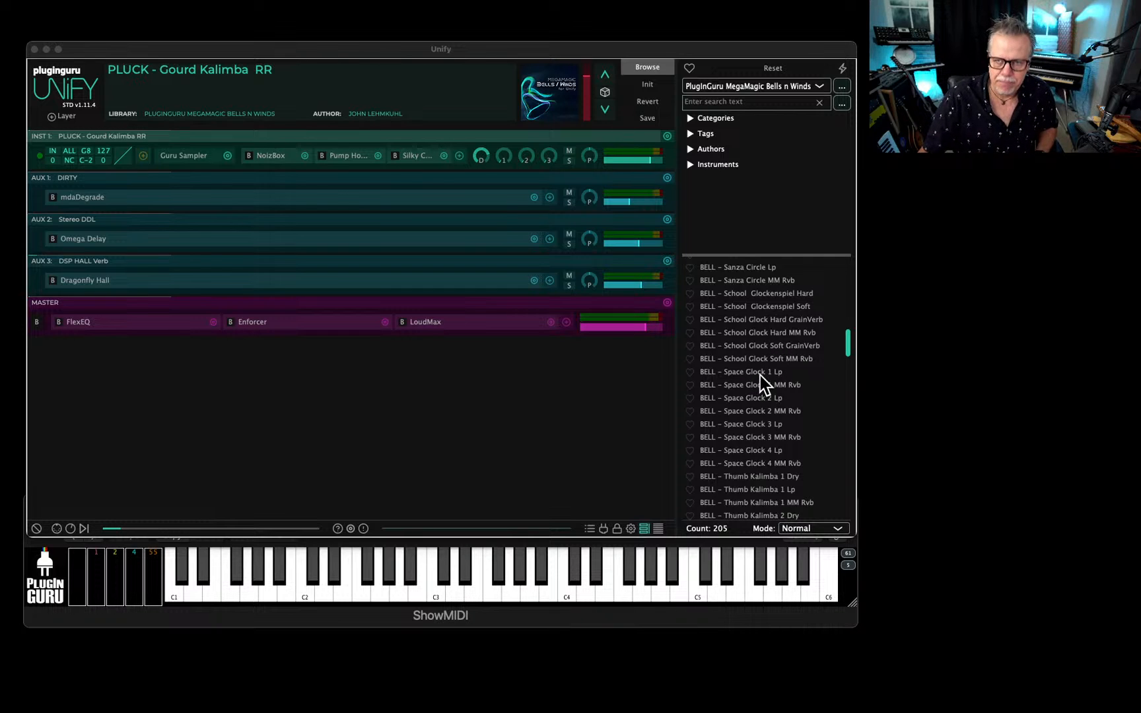
scroll(755, 364, up, 1)
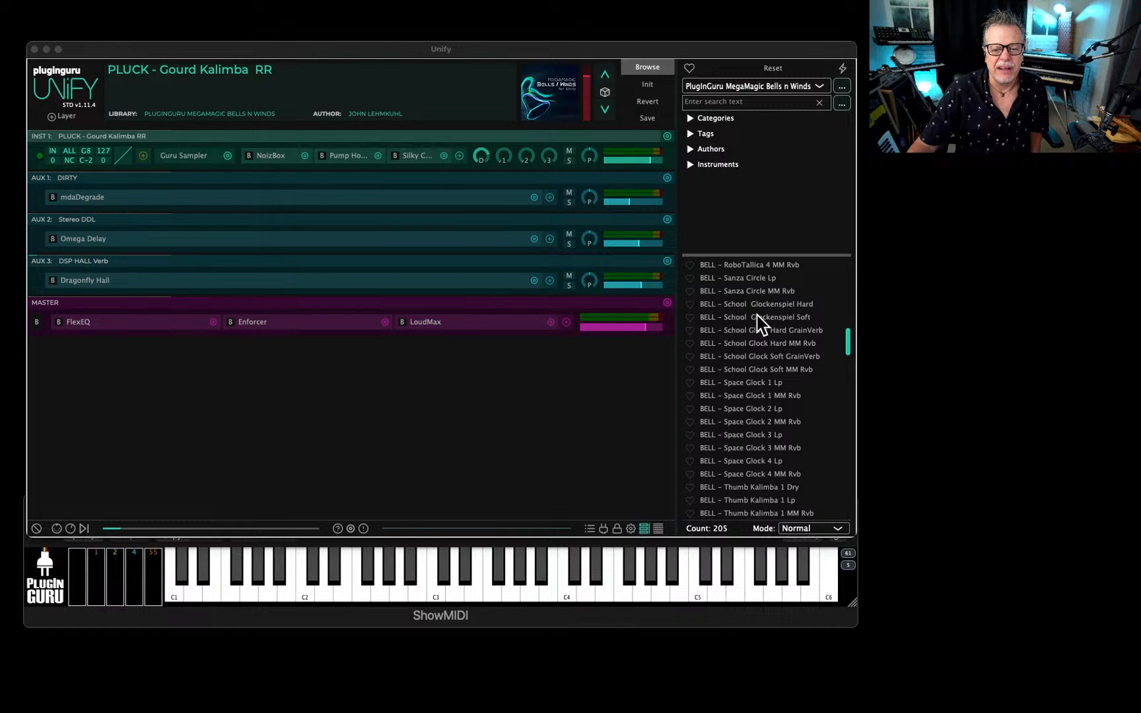
click(758, 318)
click(759, 320)
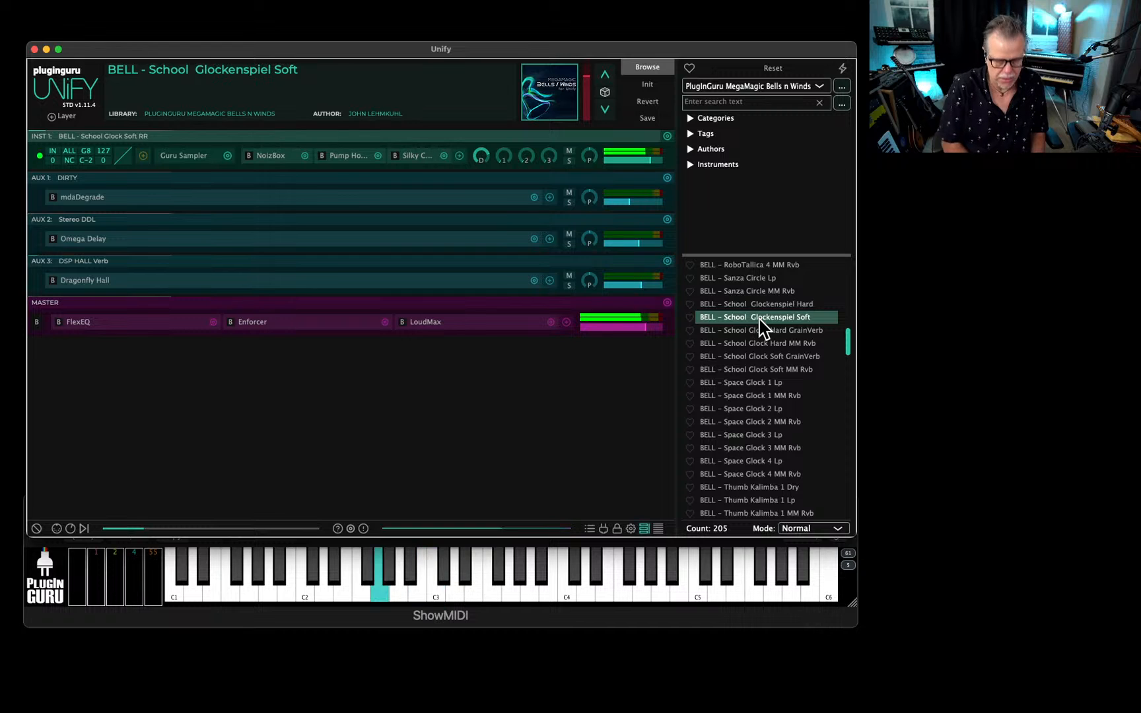
Inspect the full list of individual samples in the glockenspiel layer's Guru Sampler, and close the sampler window.
click(179, 157)
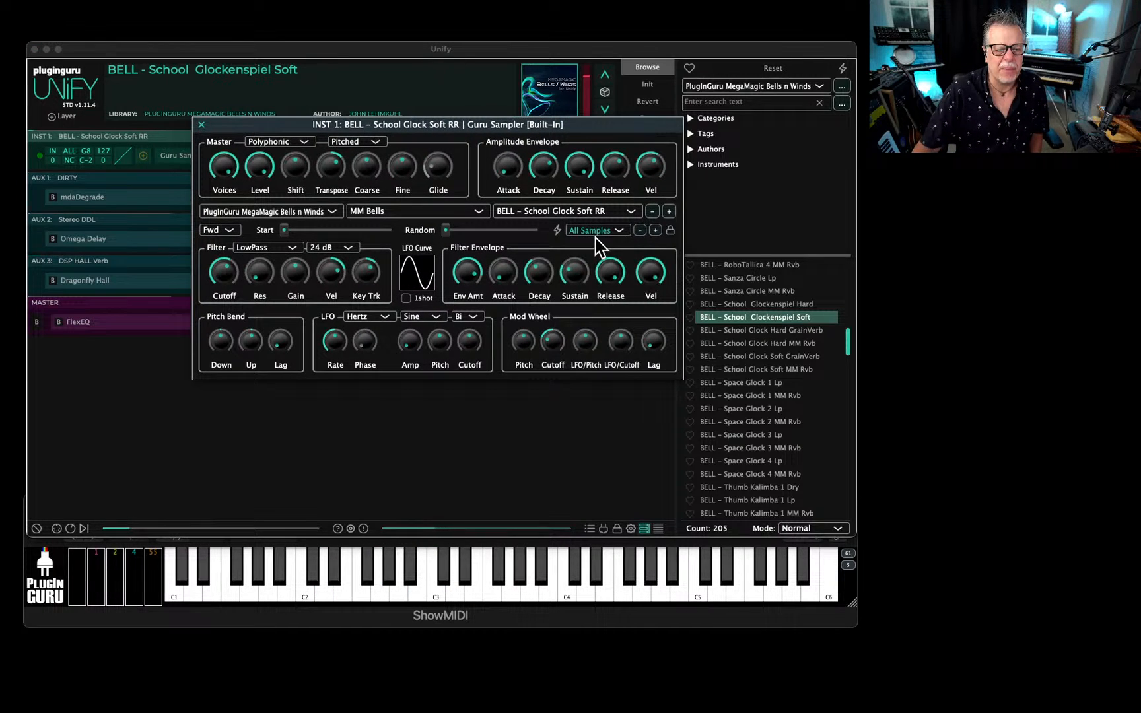
click(596, 229)
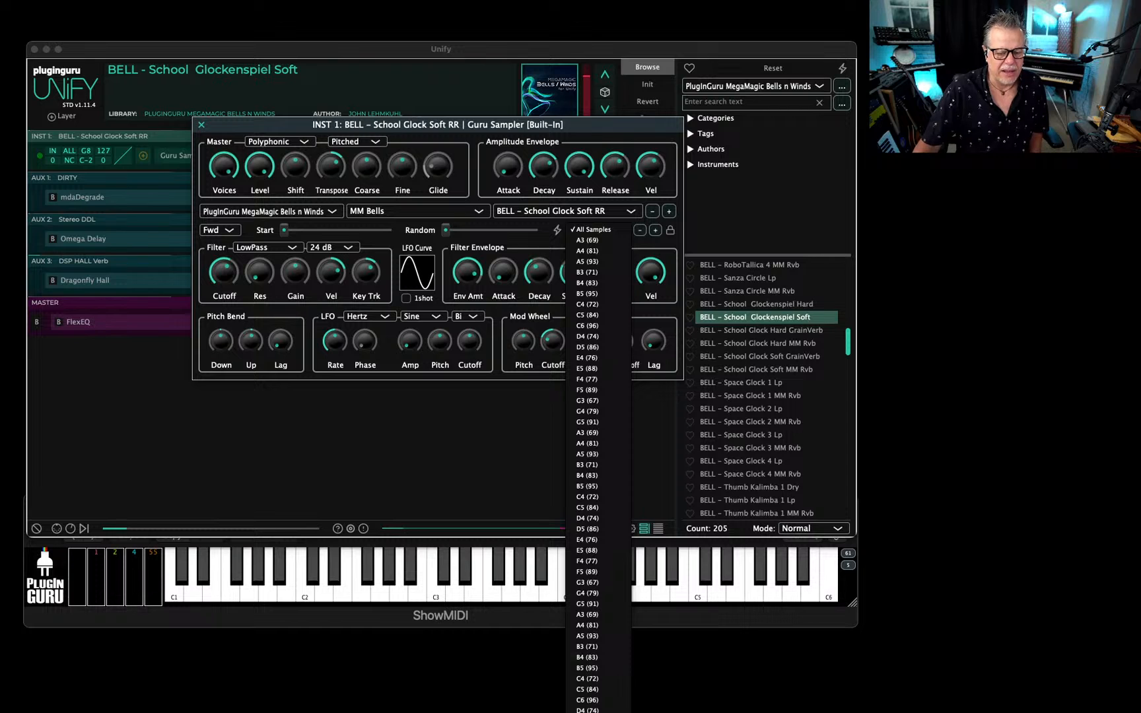
drag(562, 128, 560, 26)
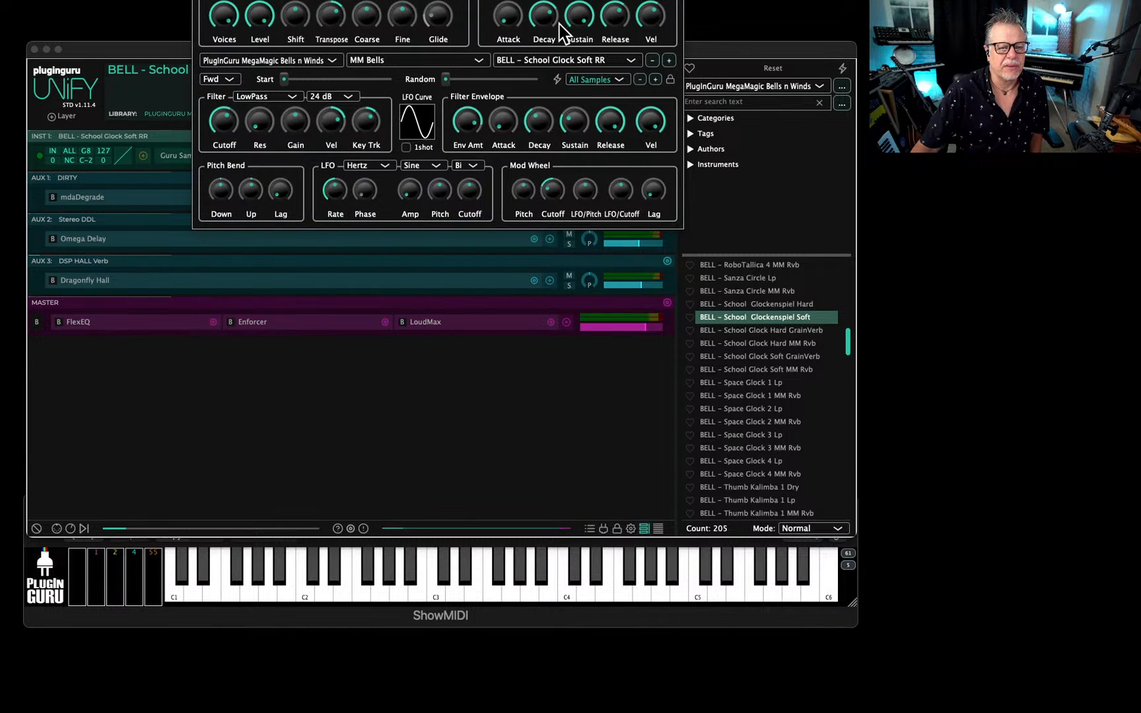
click(584, 80)
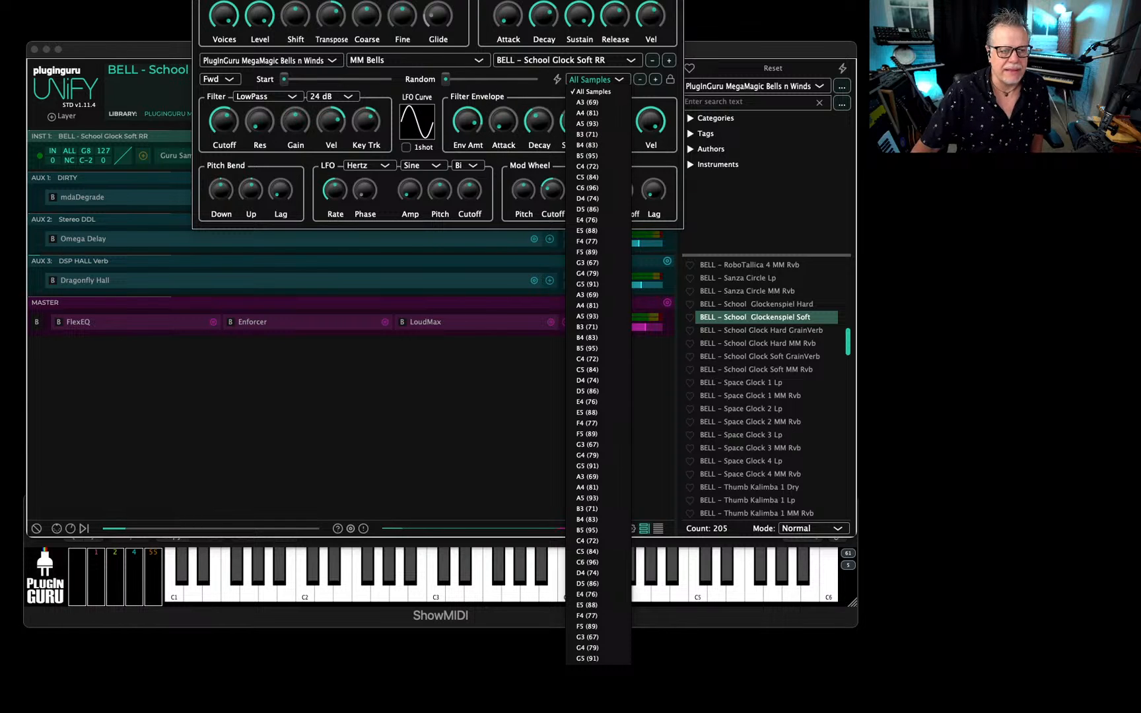
click(201, 1)
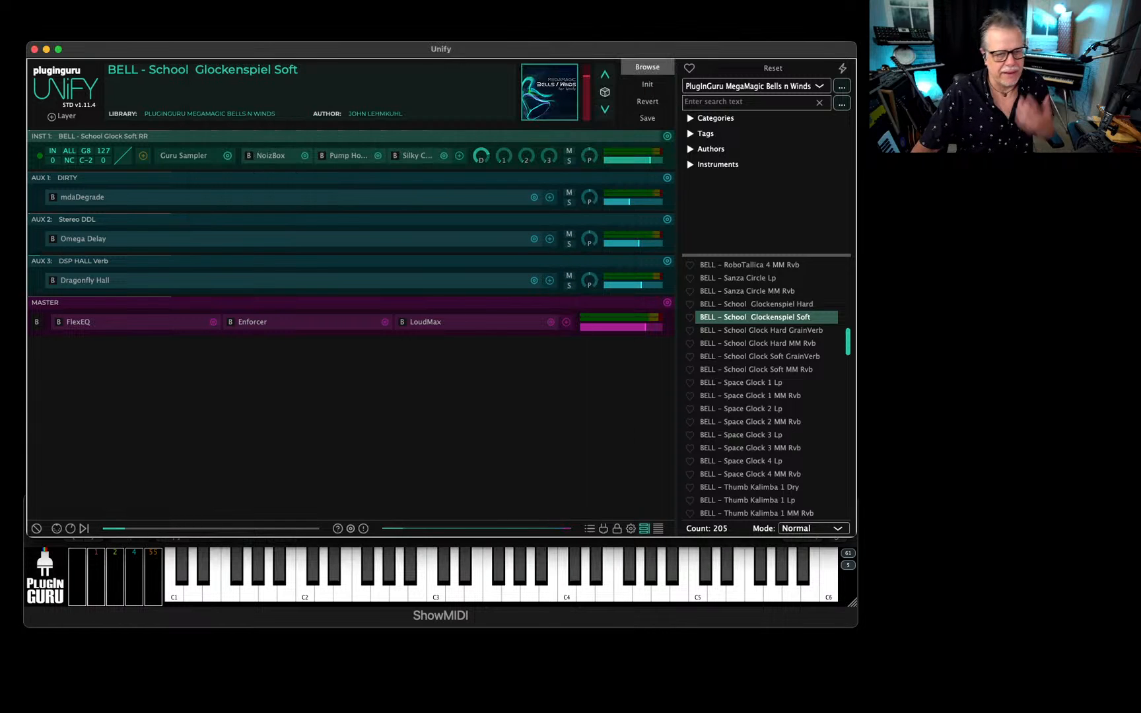
Load BELL - School Glockenspiel Hard, School Glock Hard GrainVerb, School Glock Soft MM Rvb and School Glock Soft GrainVerb in turn.
click(751, 304)
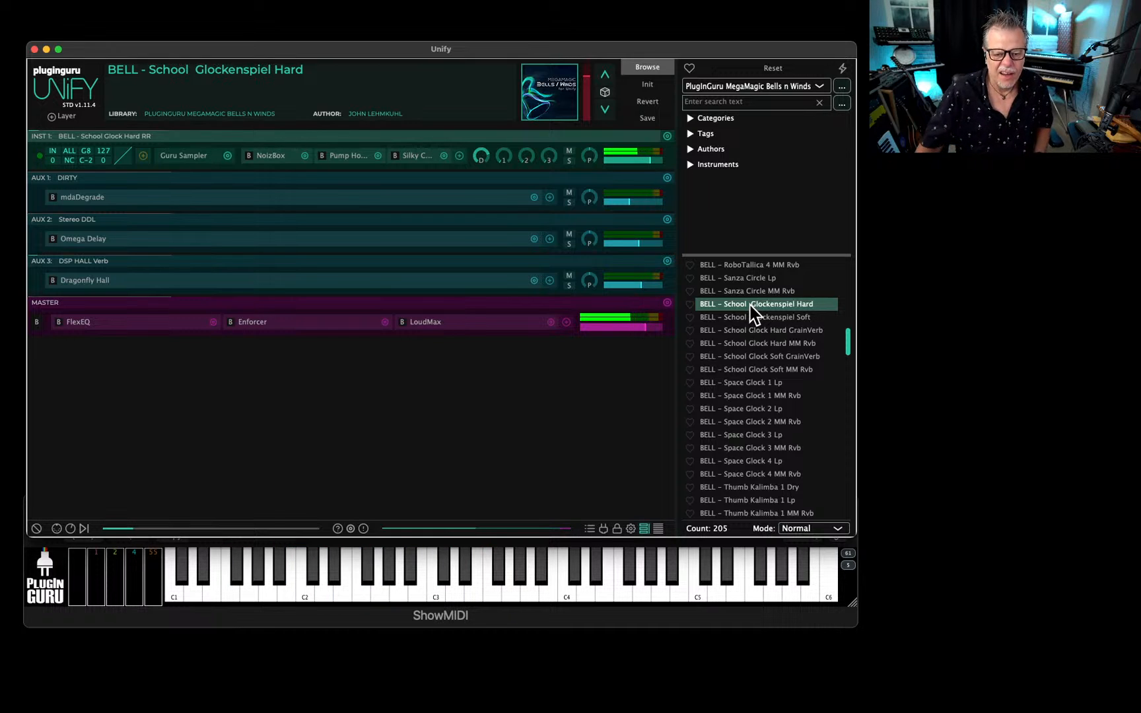
click(755, 330)
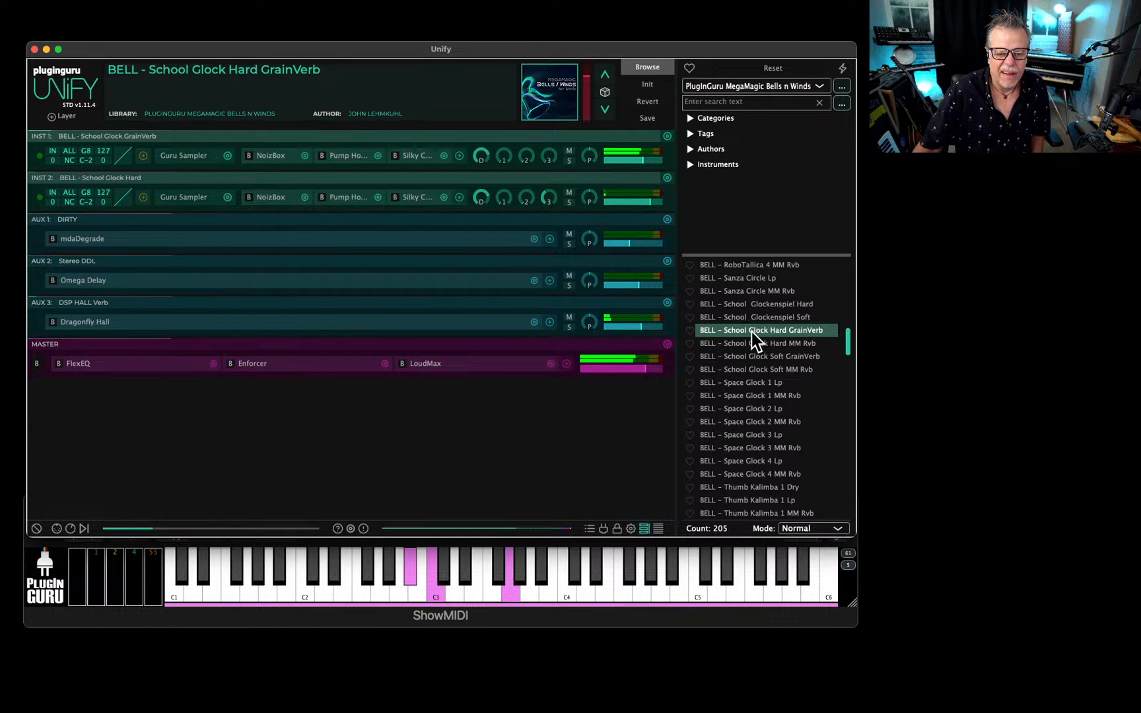
click(764, 370)
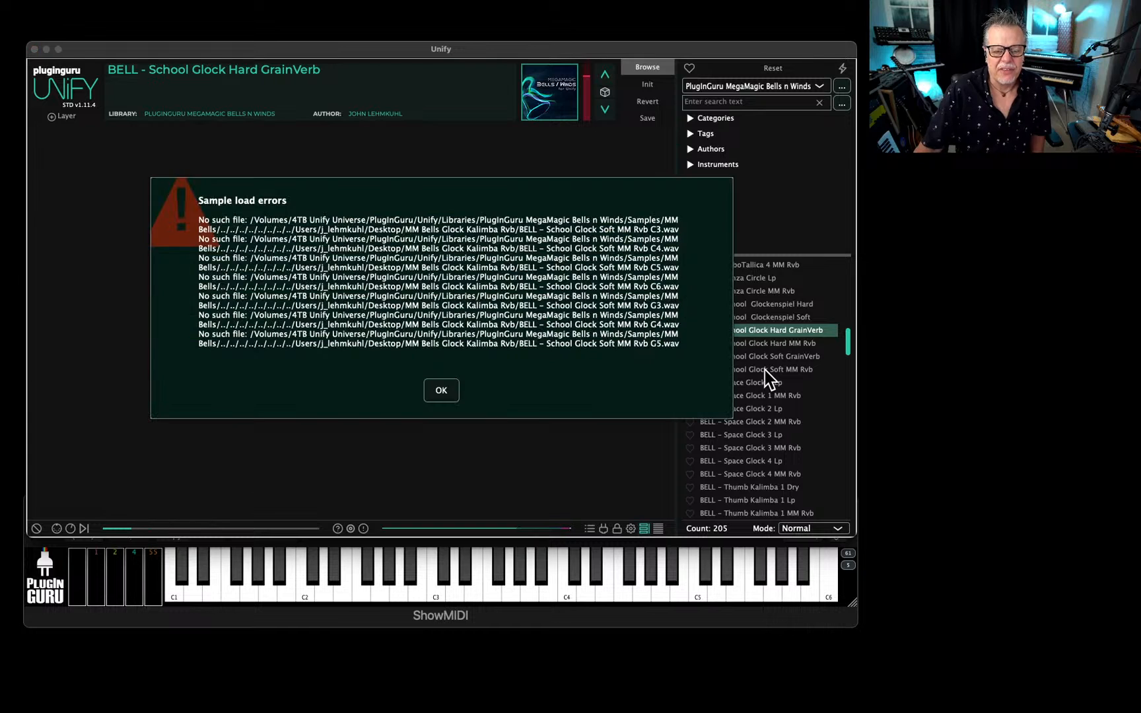
click(441, 390)
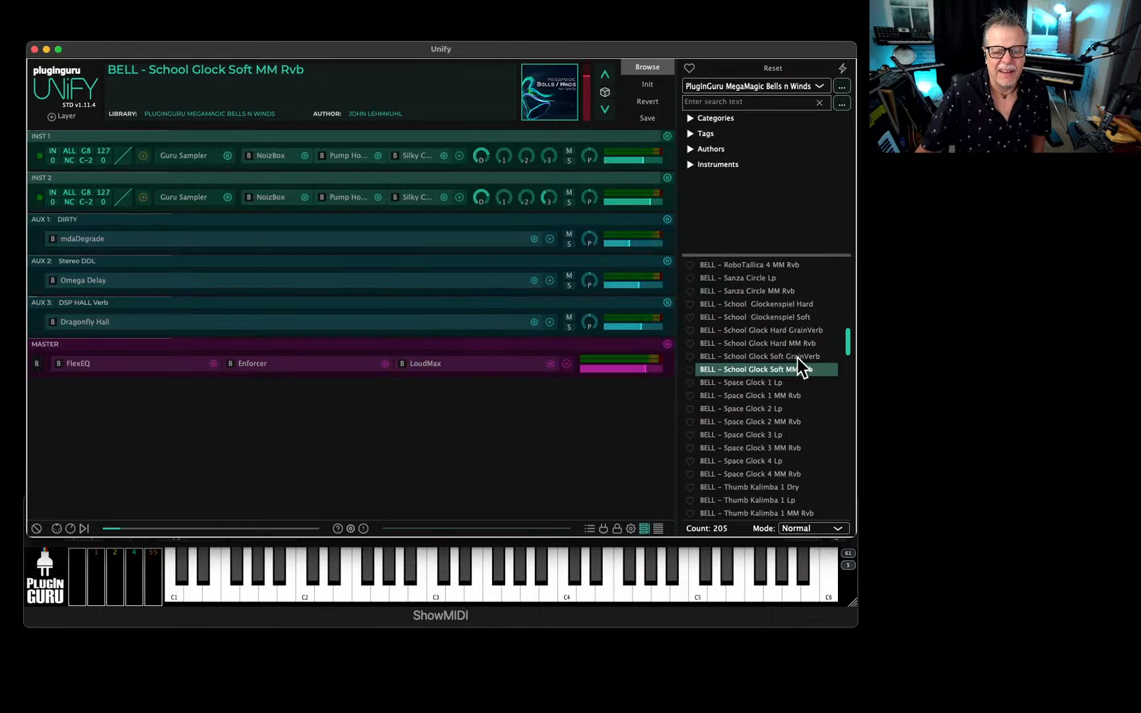
click(797, 356)
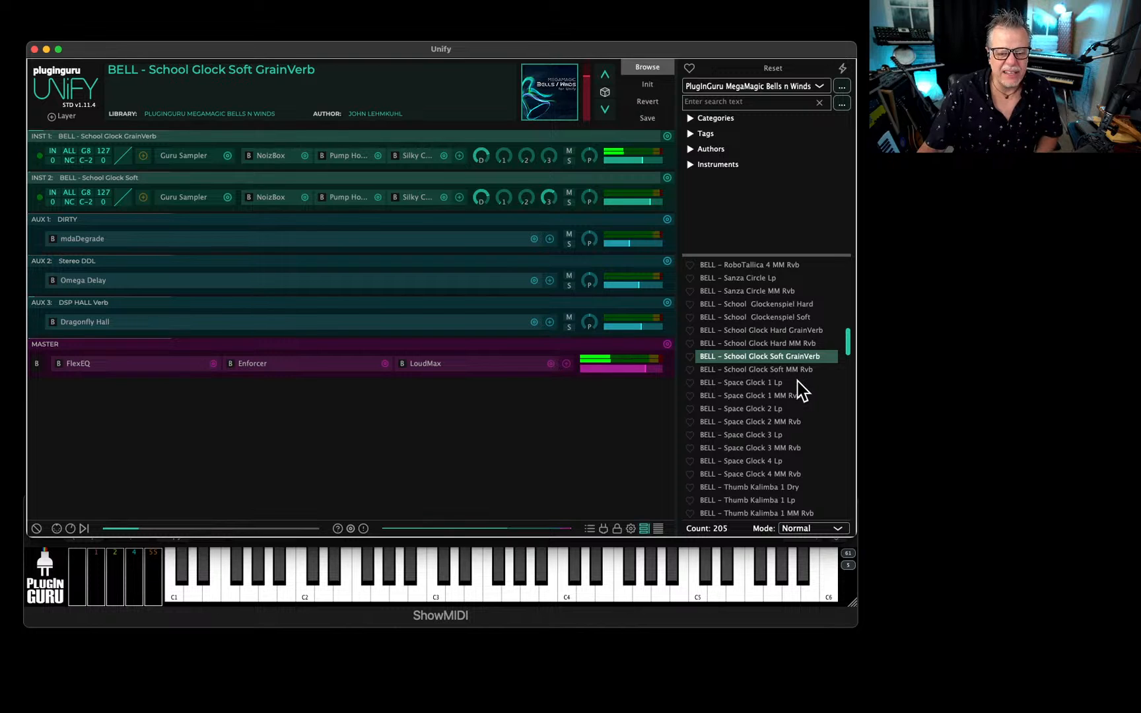
Load the pad patches PAD - Parachute Pad 1 and PAD - Parachute Pad 4 in turn.
scroll(789, 396, down, 5)
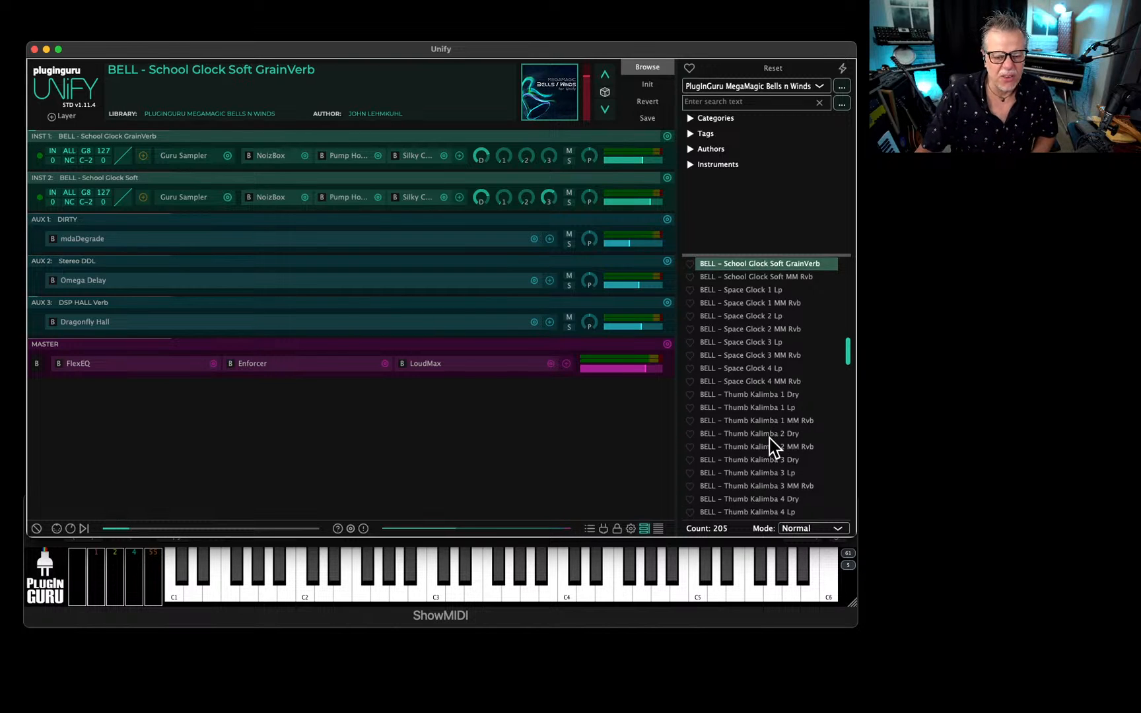
scroll(773, 434, down, 1)
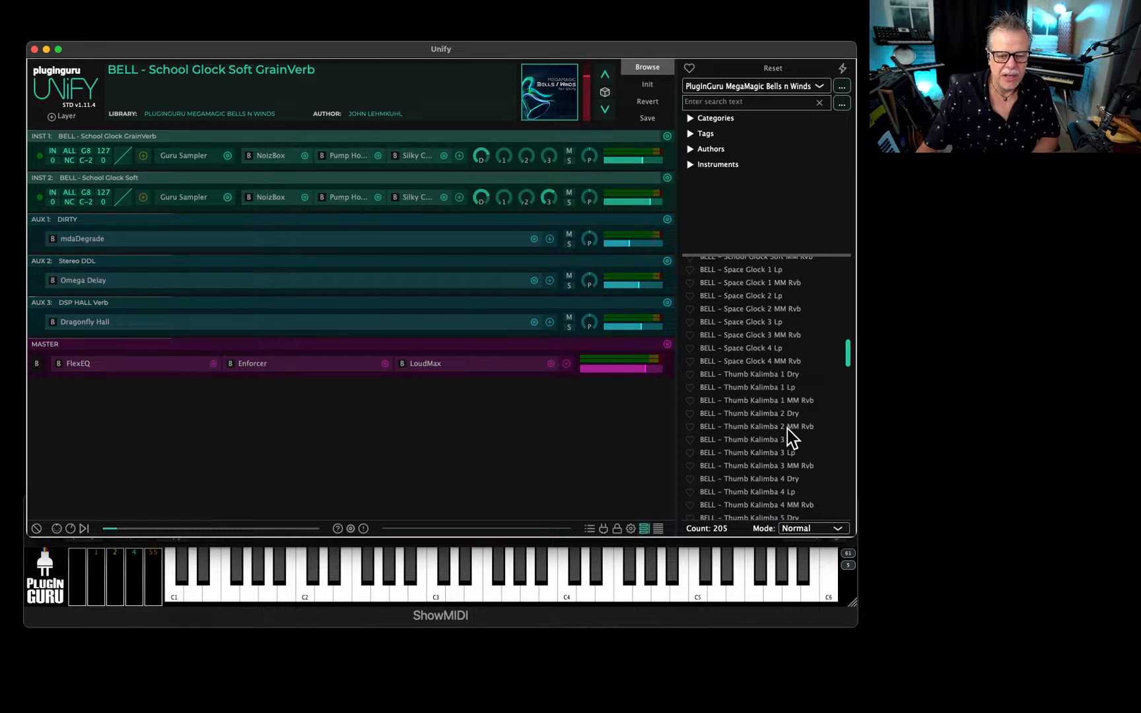
scroll(759, 436, down, 10)
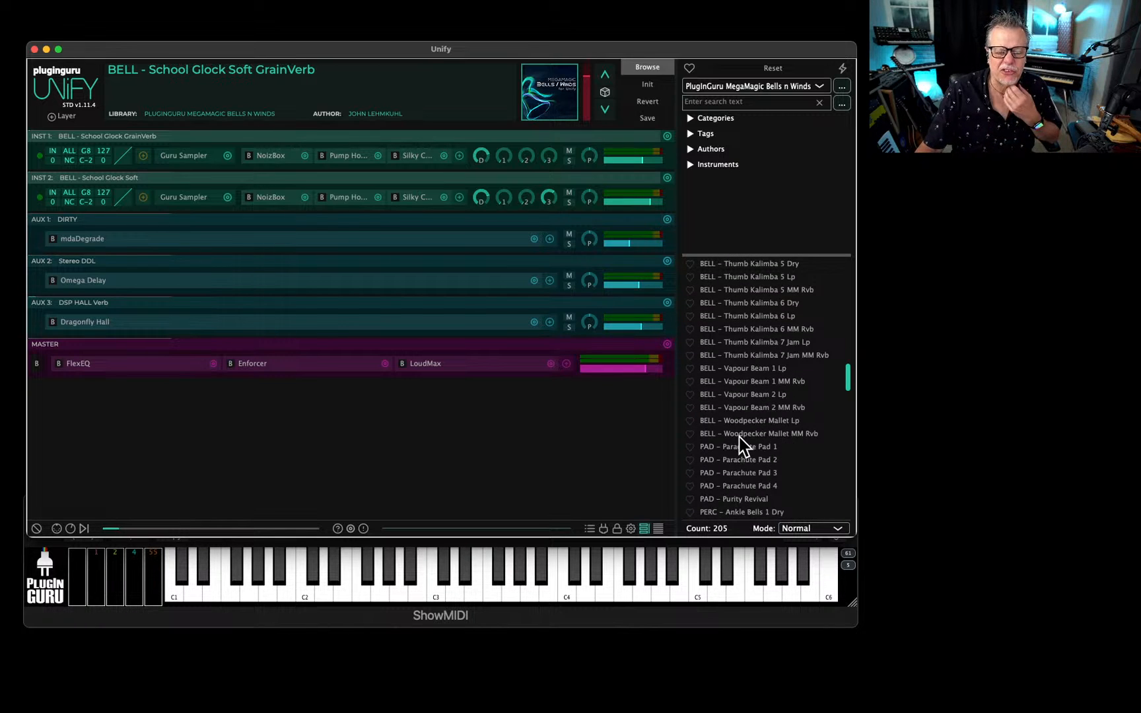
scroll(743, 446, down, 3)
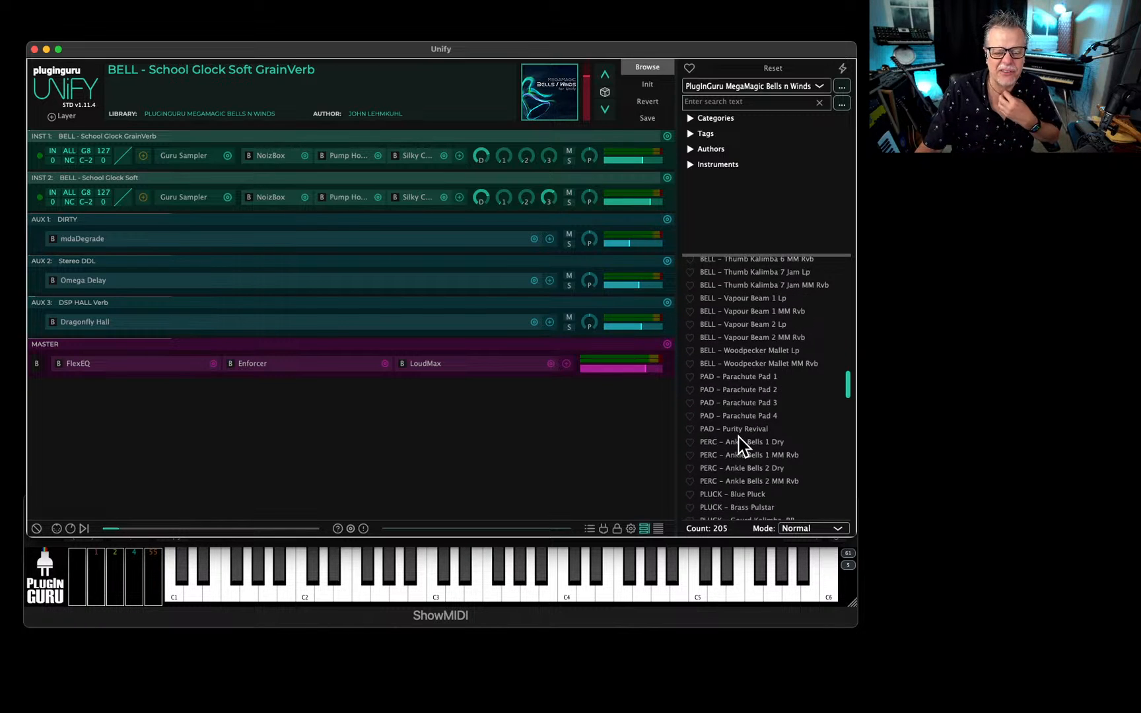
click(742, 377)
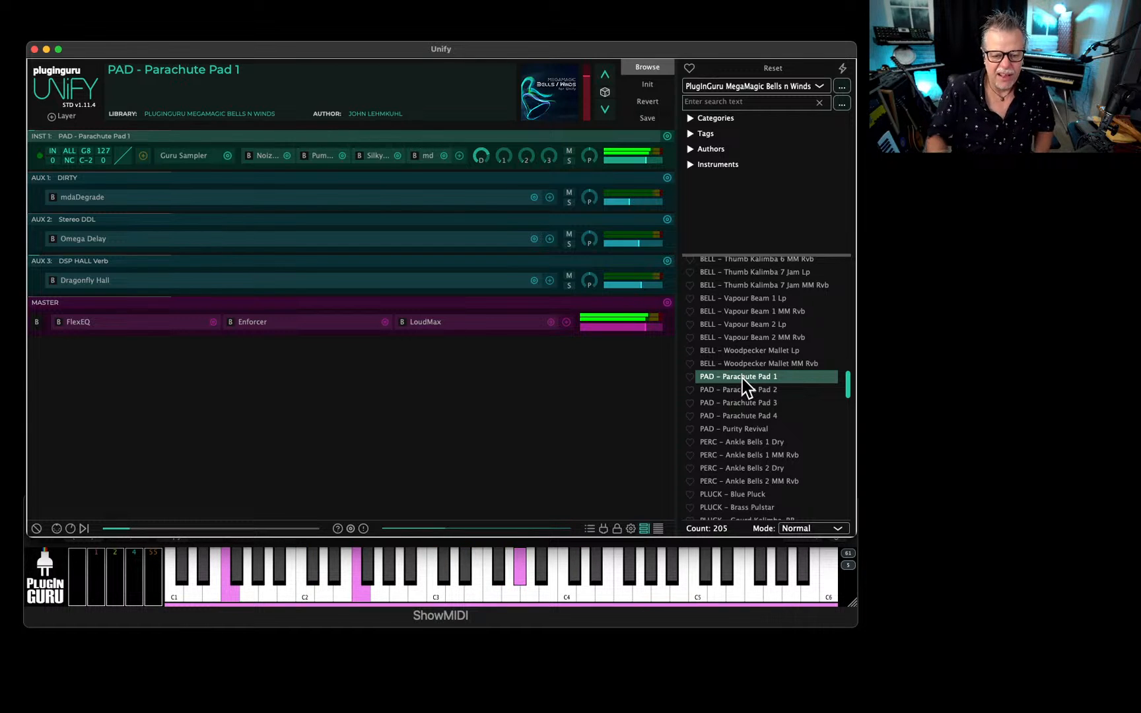
click(750, 416)
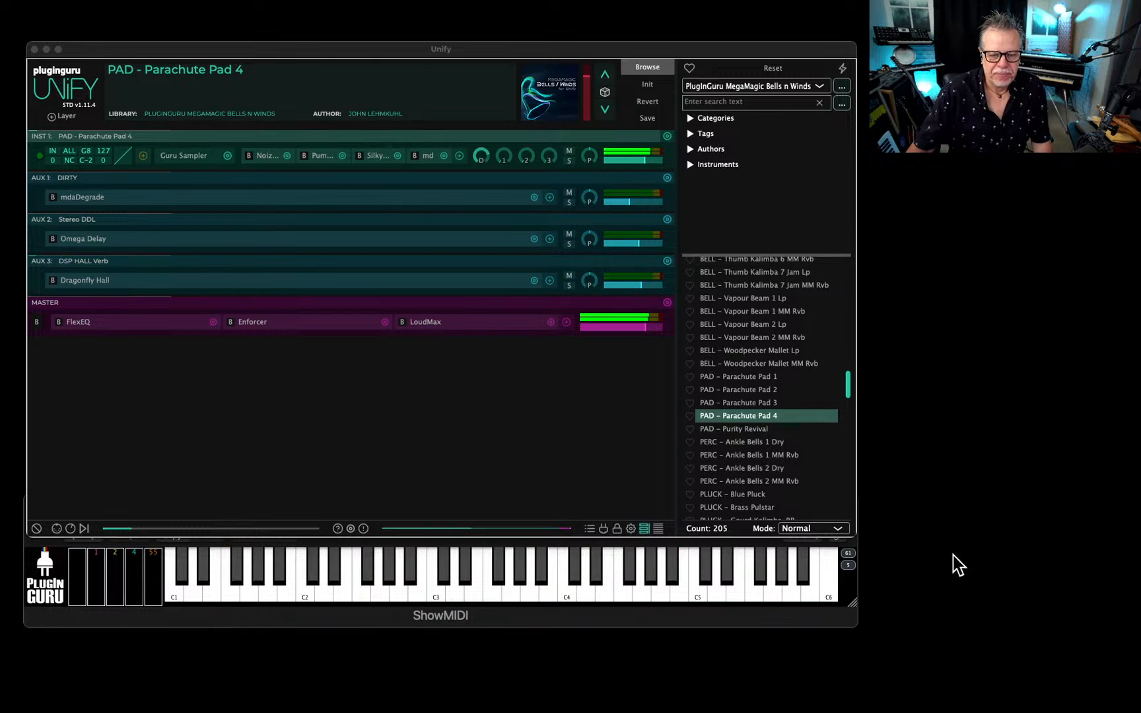
Load the patch zKEY - Fusion Winds from the z-prefixed patches of the library.
scroll(795, 458, down, 15)
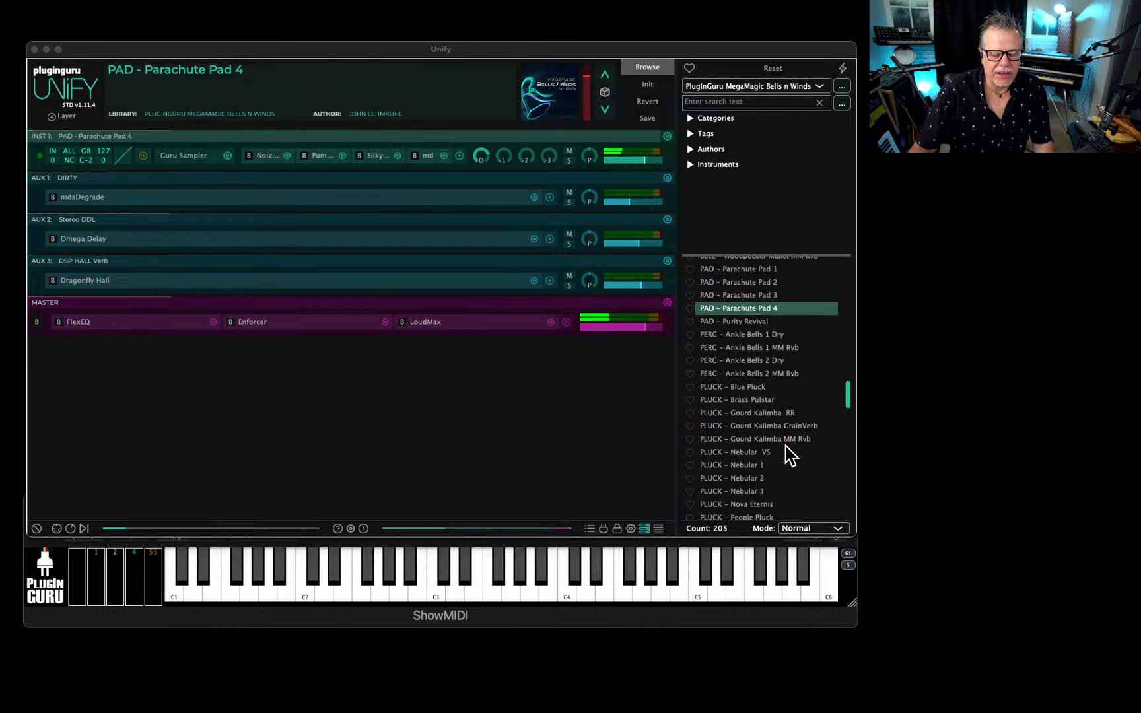
scroll(792, 448, down, 12)
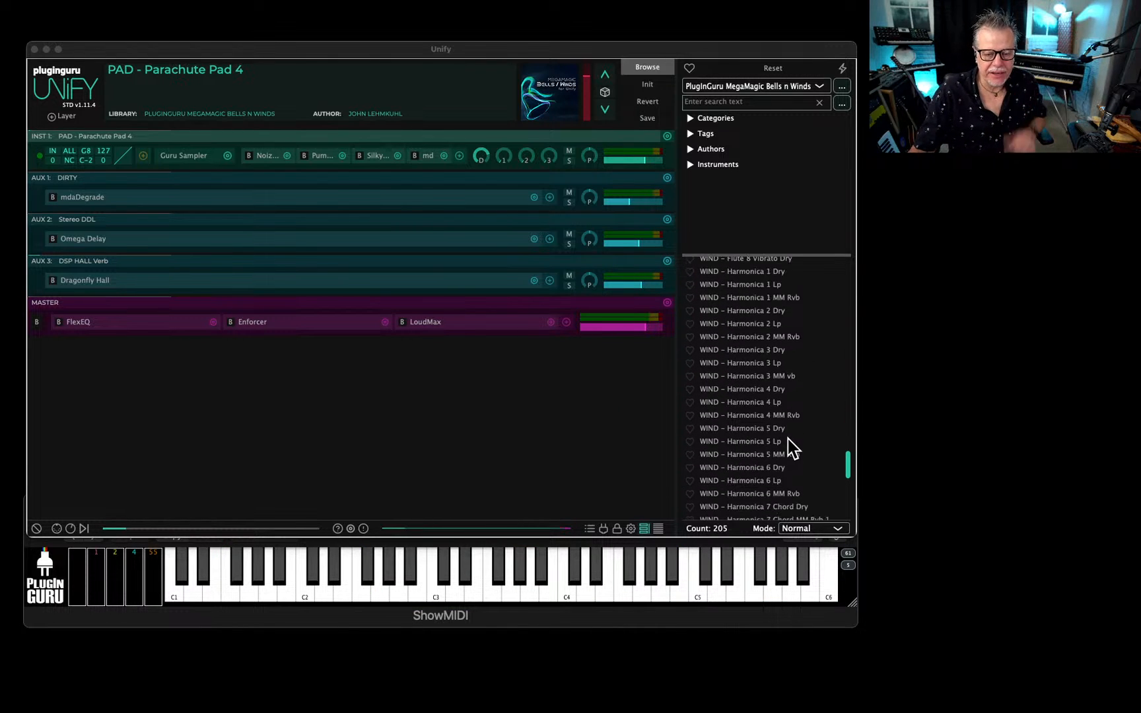
scroll(791, 446, down, 10)
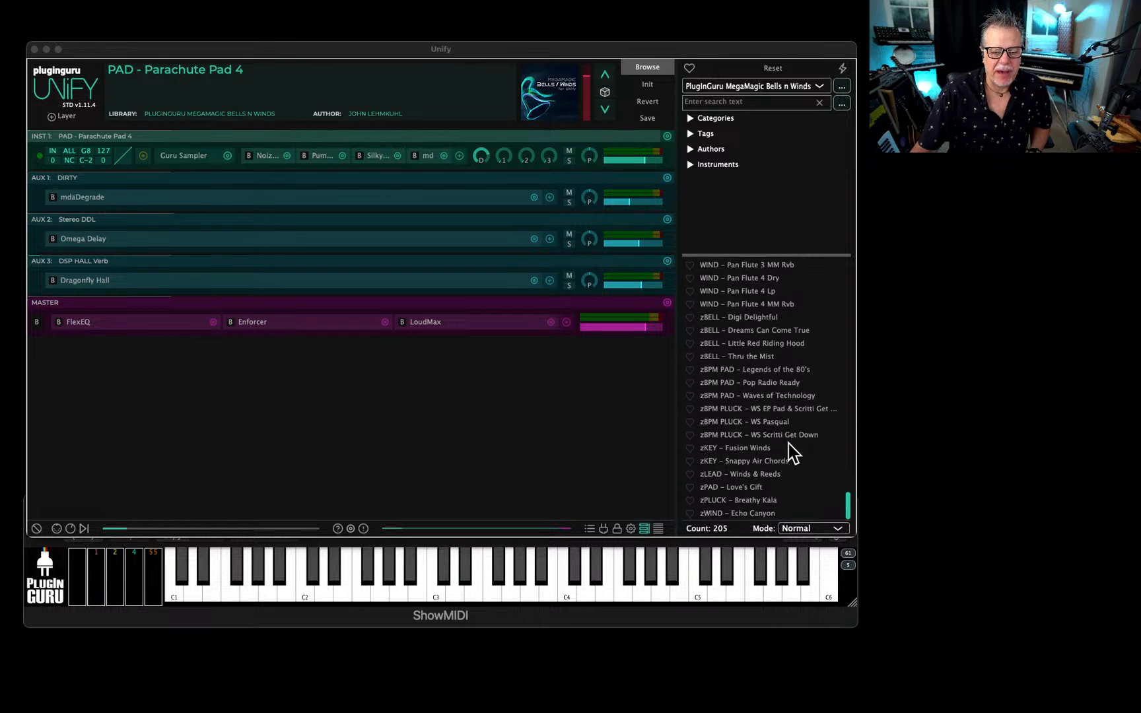
click(746, 449)
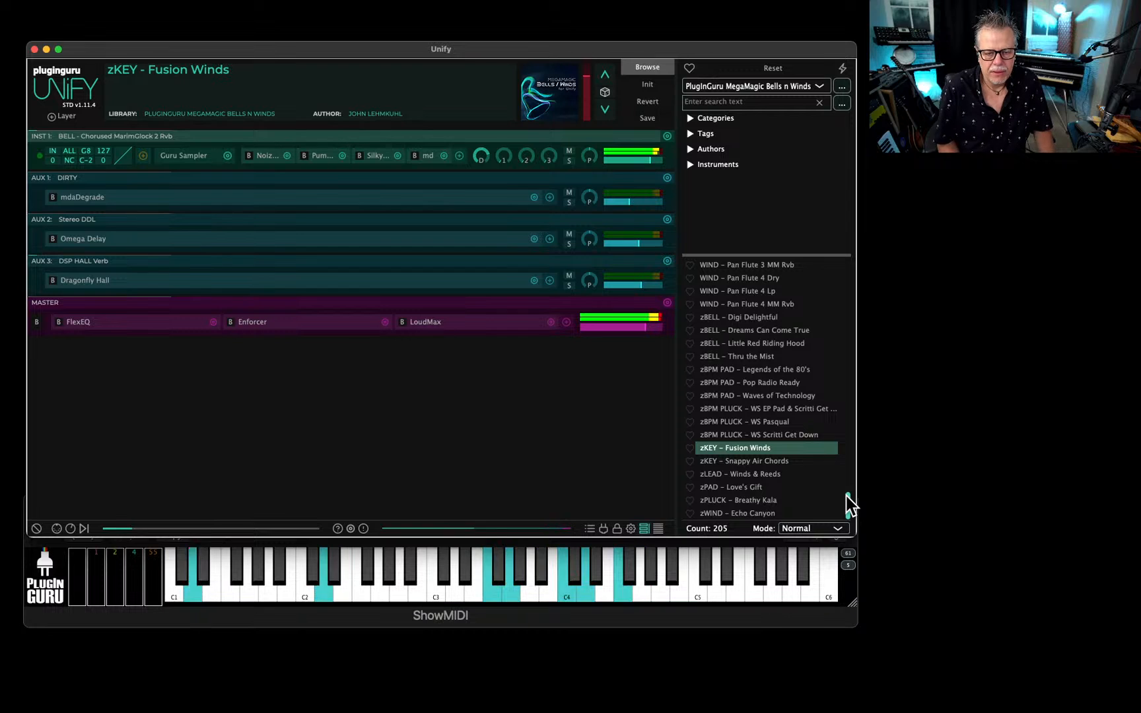
Load the harmonica patches WIND - Harmonica 4 Dry and WIND - Harmonica 4 Lp in turn.
scroll(772, 356, up, 5)
scroll(761, 345, up, 6)
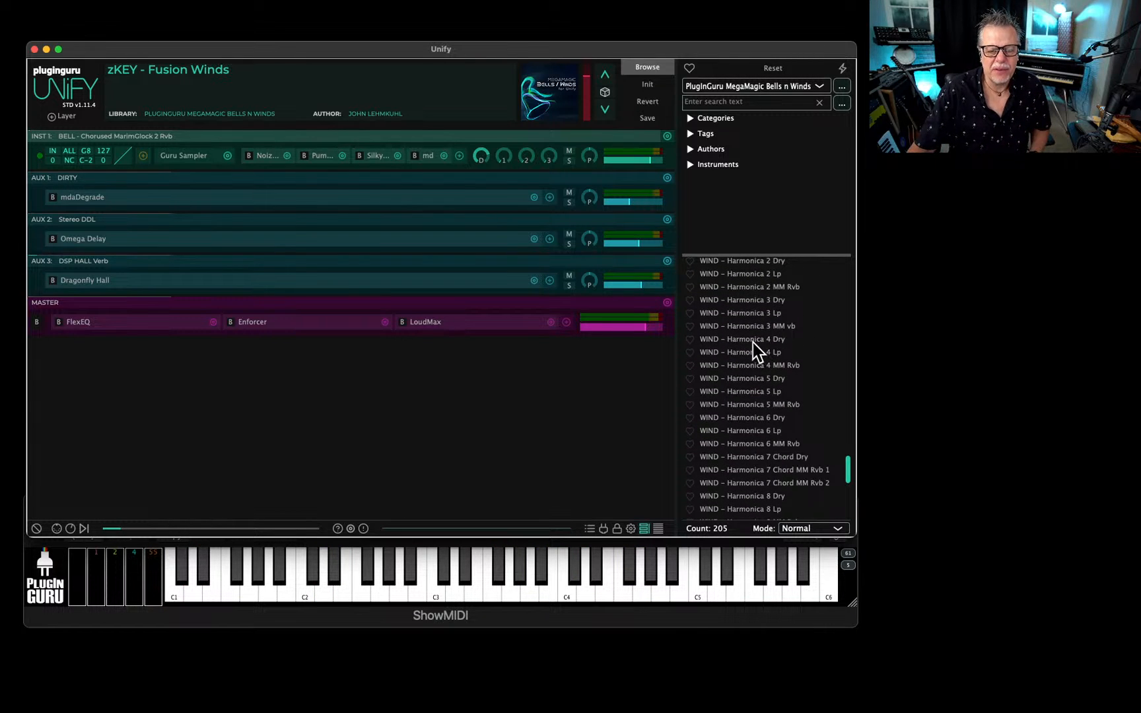
click(752, 340)
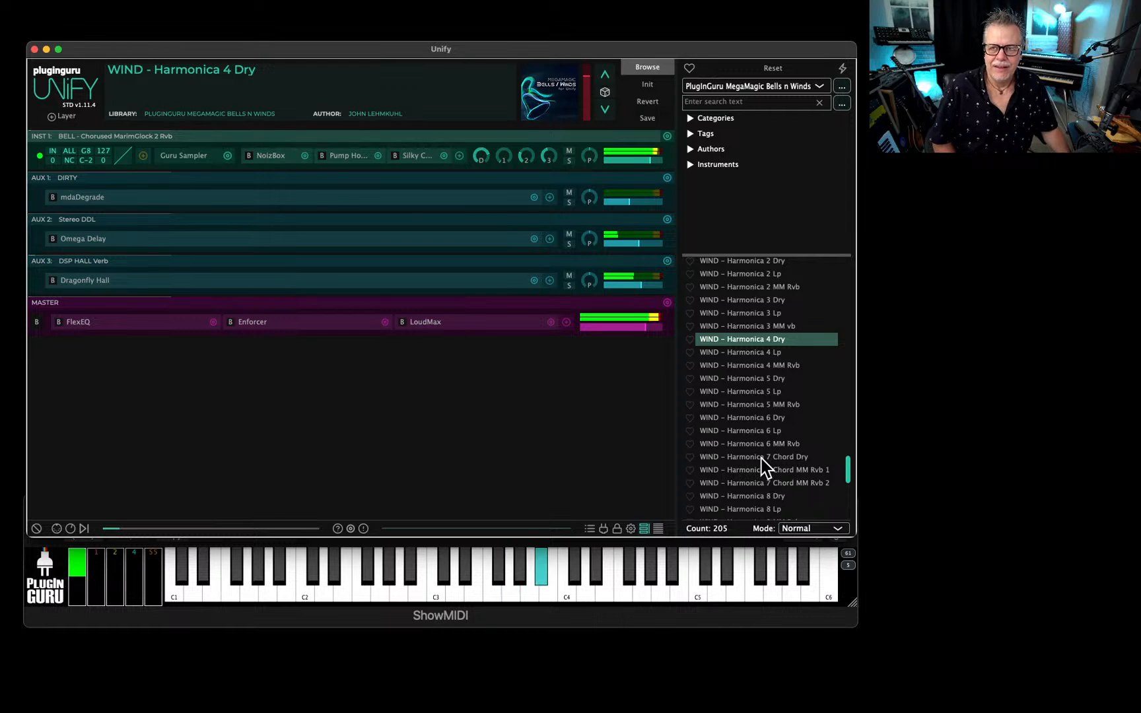
click(740, 354)
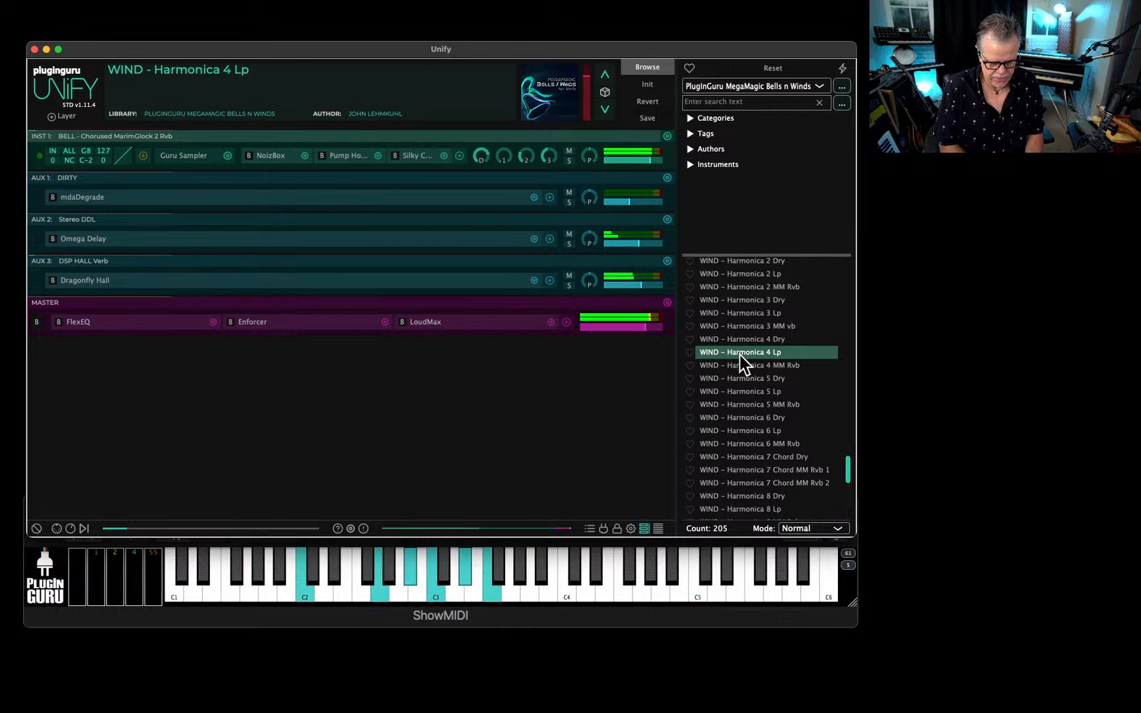
Add the INST1 layer of PAD - Parachute Pad 4 to the current harmonica patch.
scroll(761, 331, up, 15)
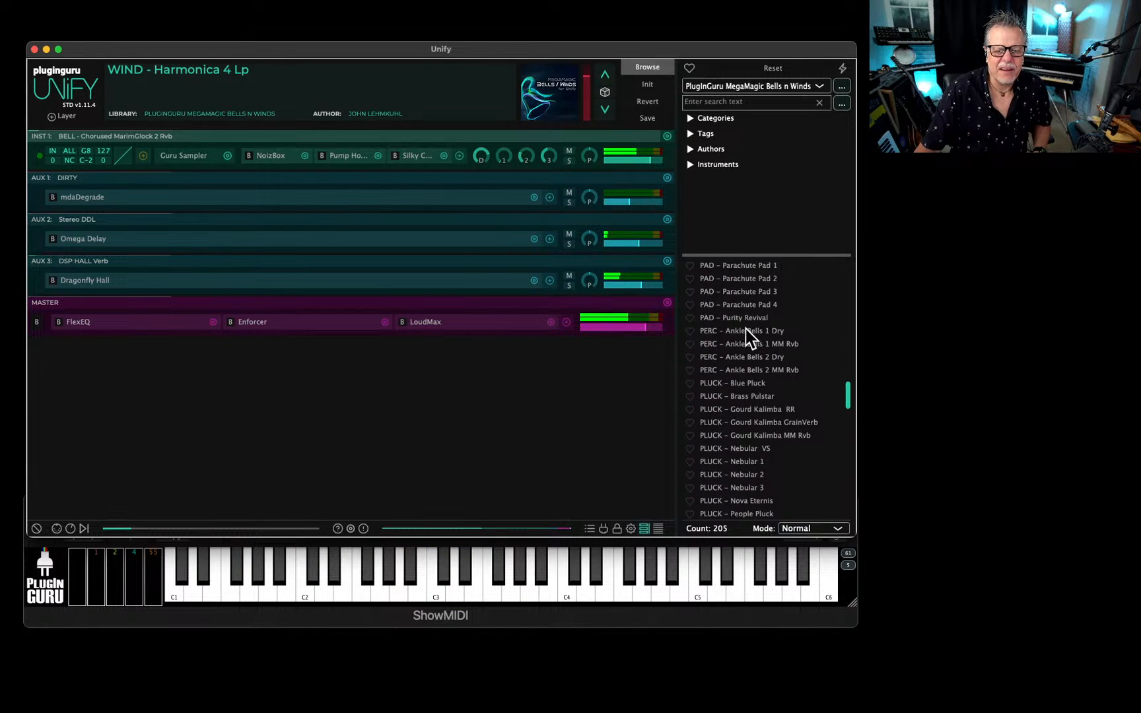
right_click(740, 304)
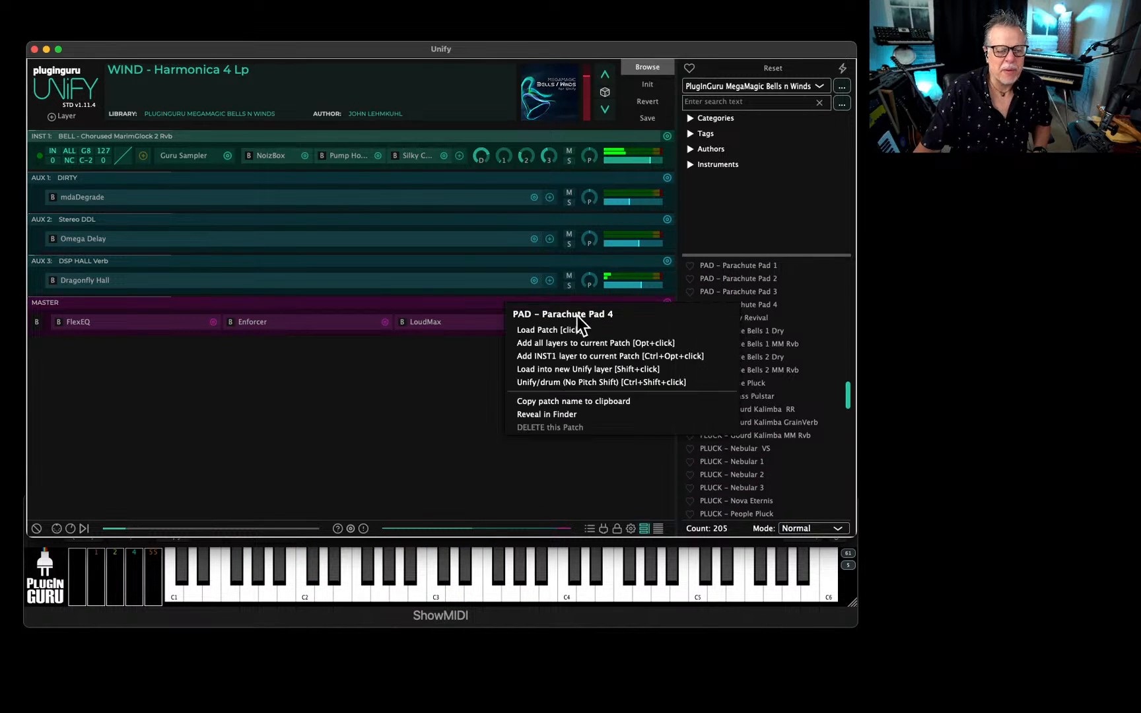
click(558, 369)
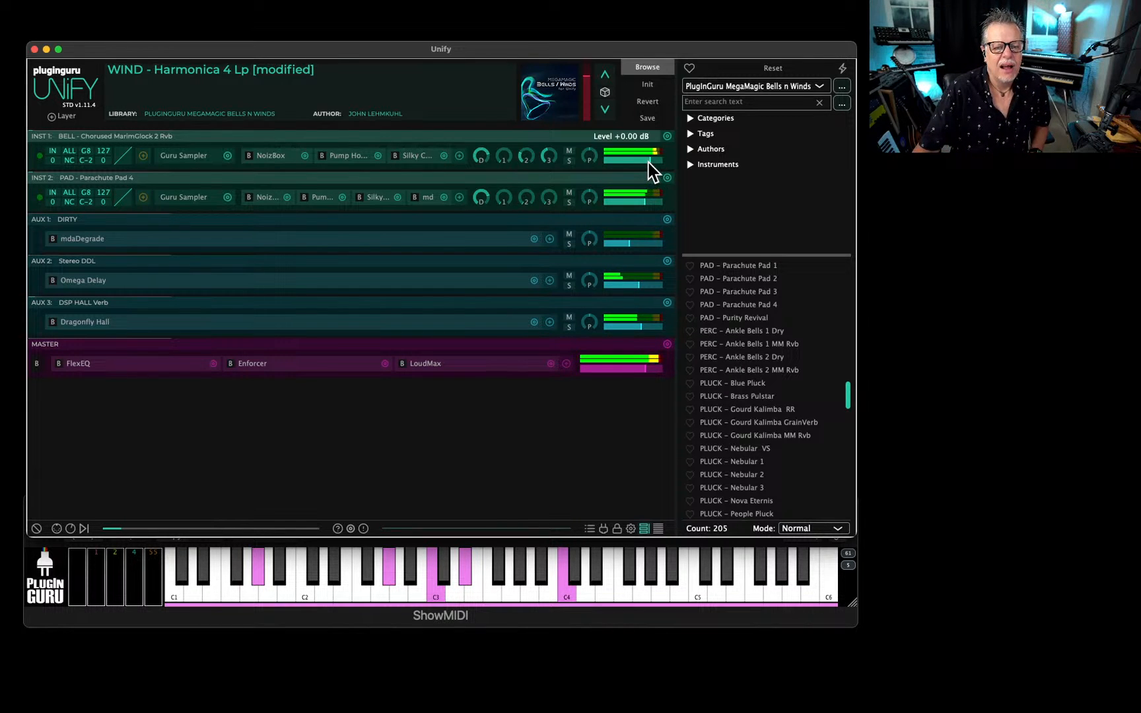
Solo the harmonica layer and set the LFO rate mode in its Guru Sampler to Notes.
click(569, 160)
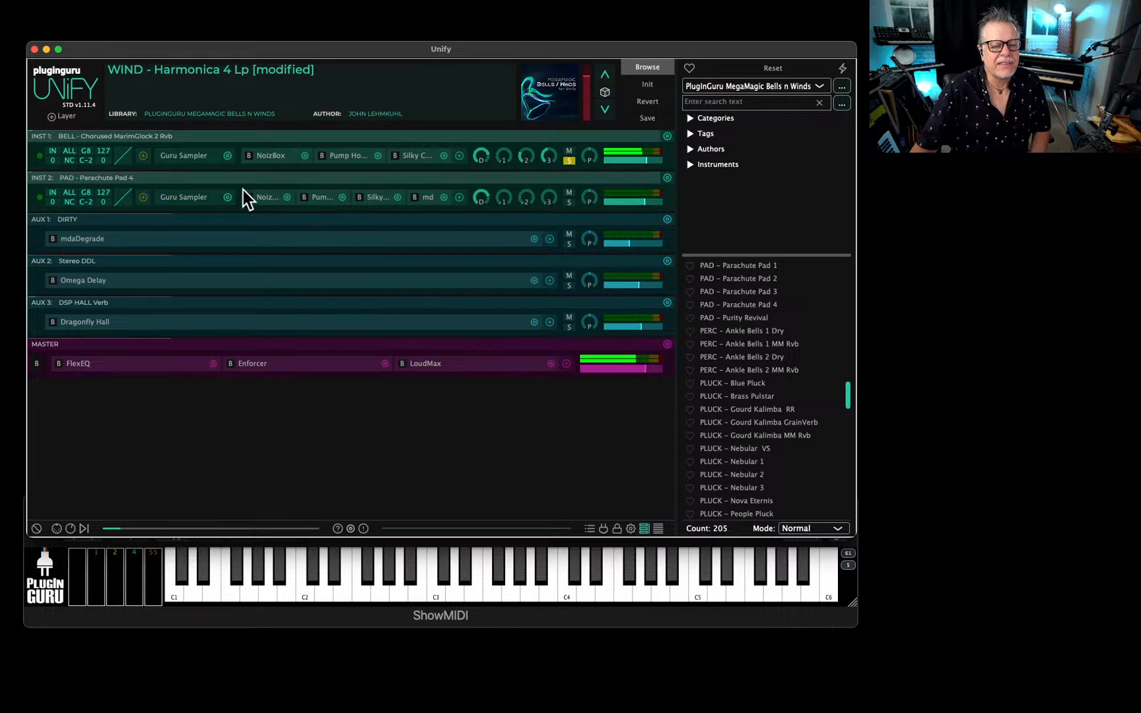
click(186, 155)
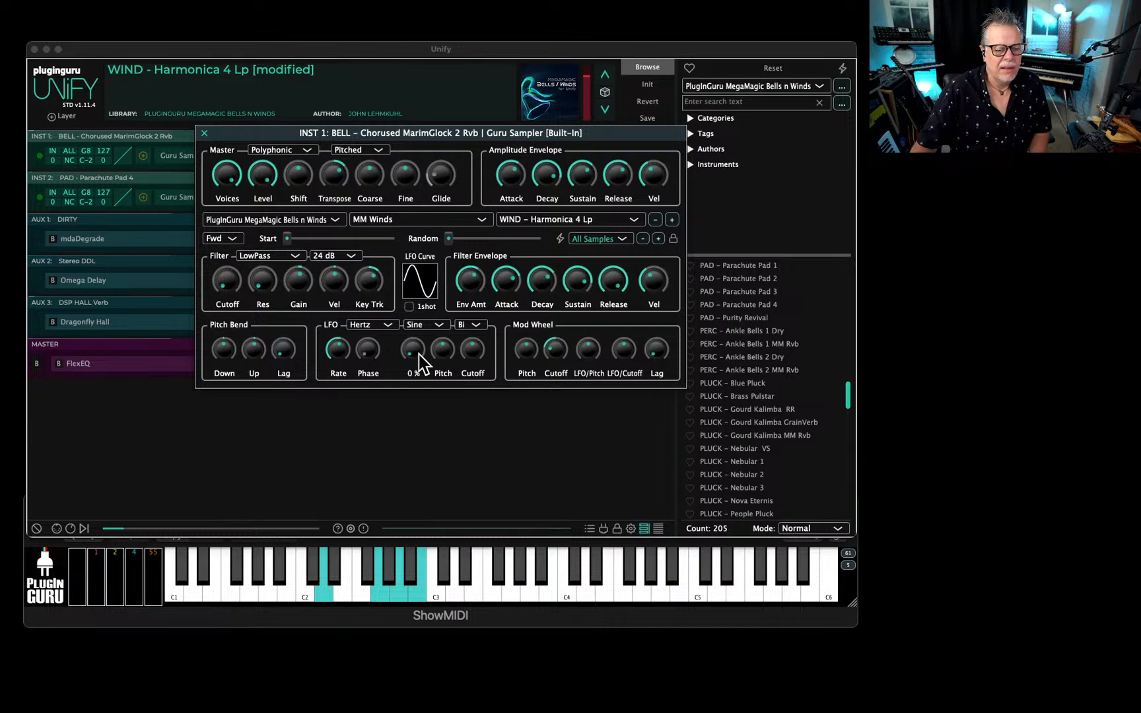
click(370, 330)
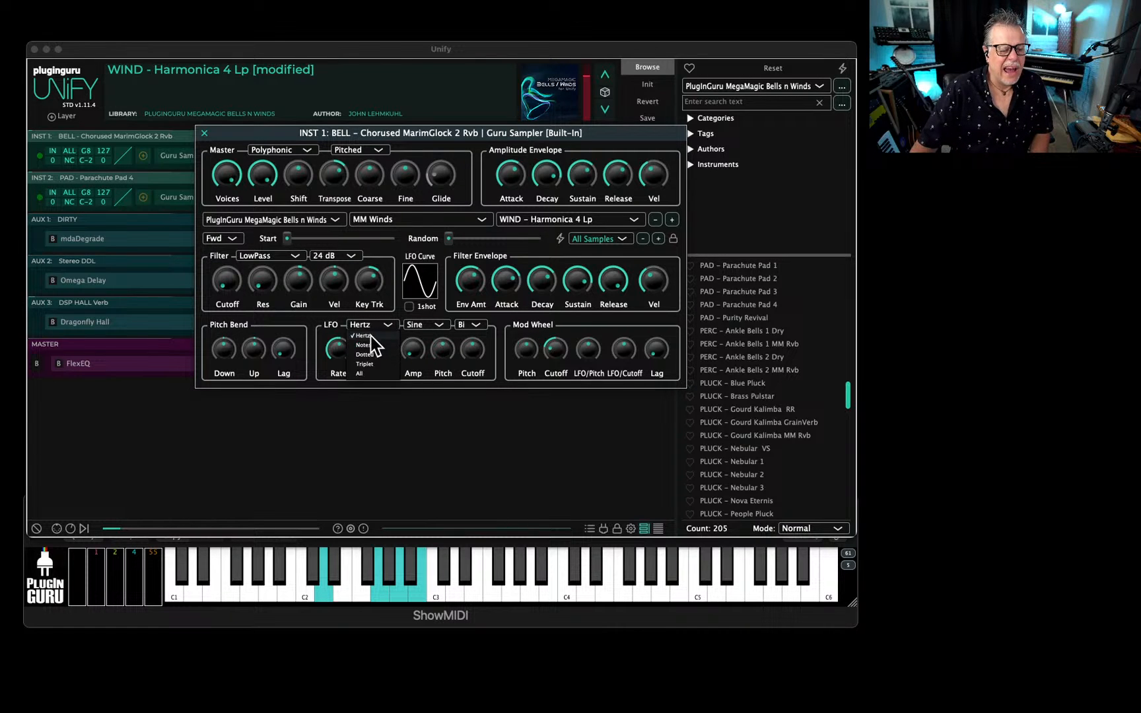
click(371, 350)
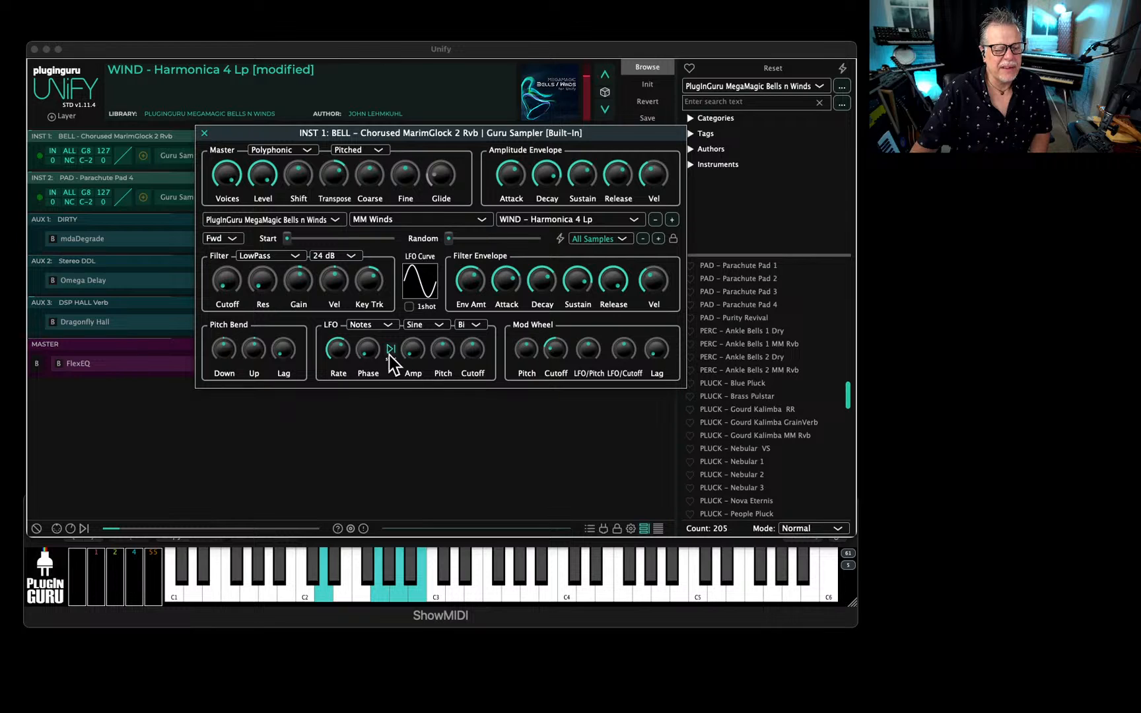
Set the harmonica sampler's LFO waveform to Custom and raise its LFO cutoff amount to about 15 %.
click(418, 327)
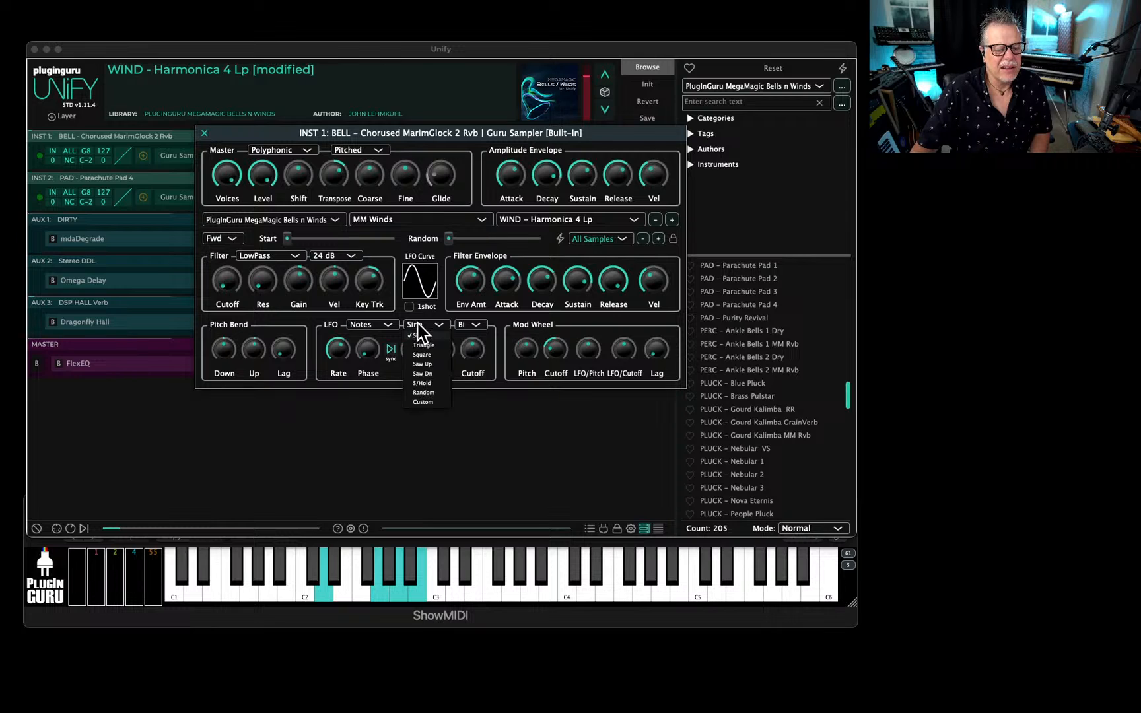
click(427, 405)
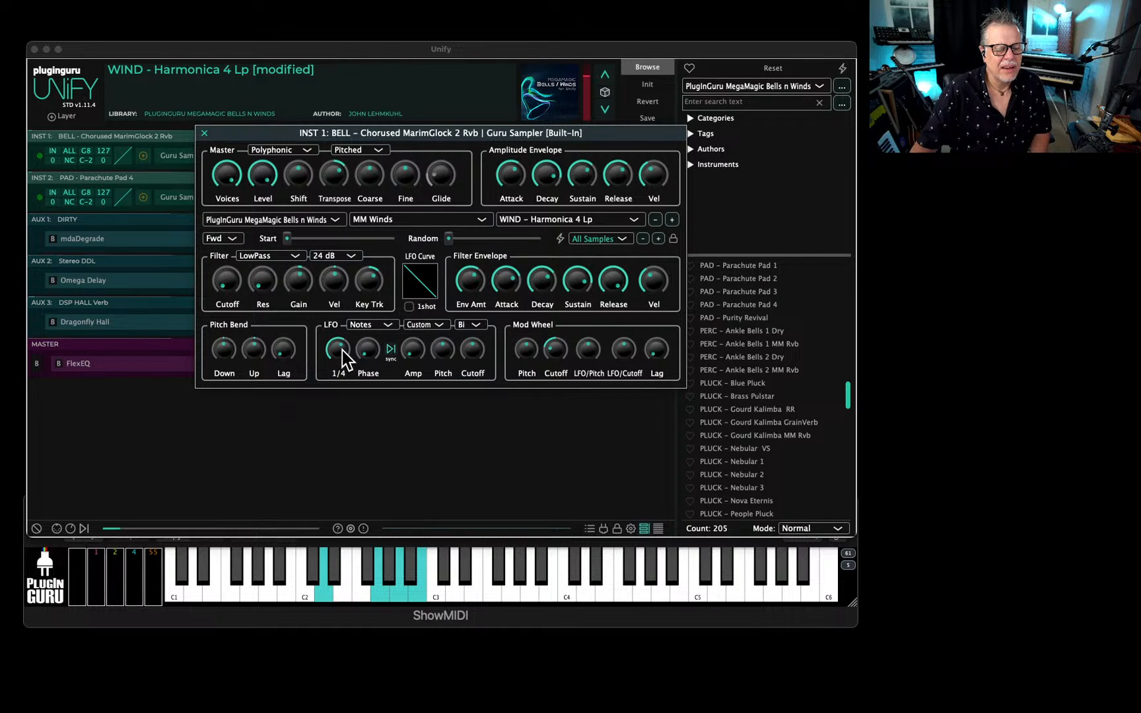
drag(470, 351, 473, 340)
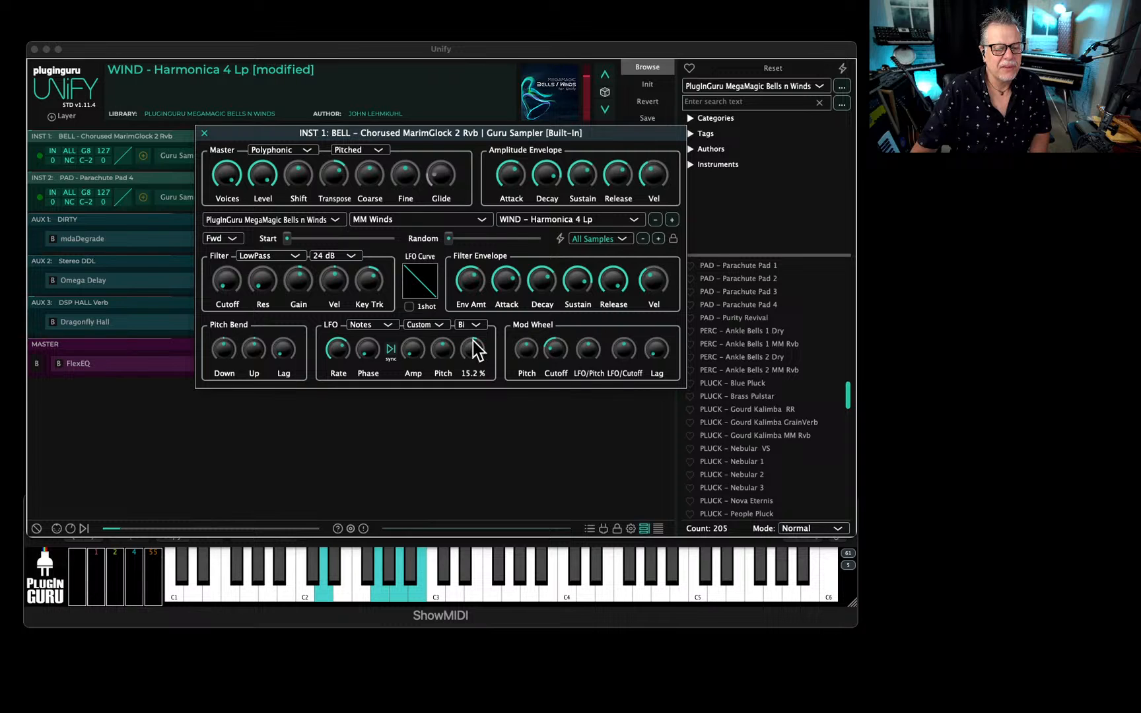
Bend the custom LFO curve down into a concave falling slope and adjust the filter envelope amount.
click(429, 286)
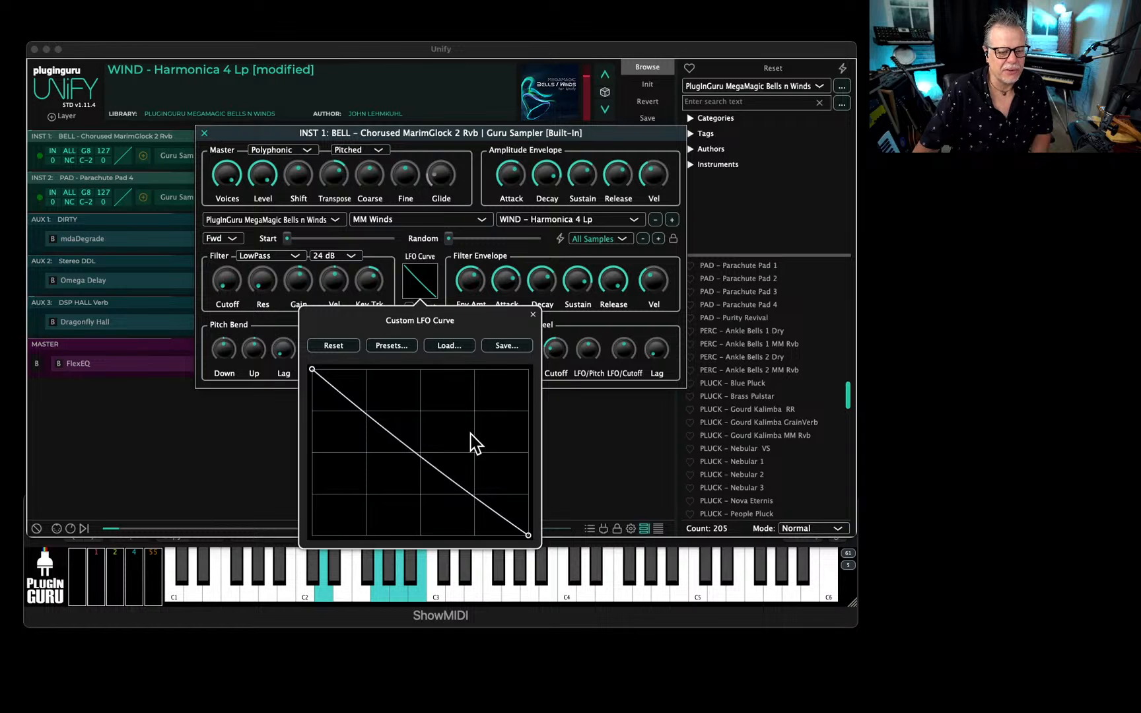
drag(471, 433, 456, 446)
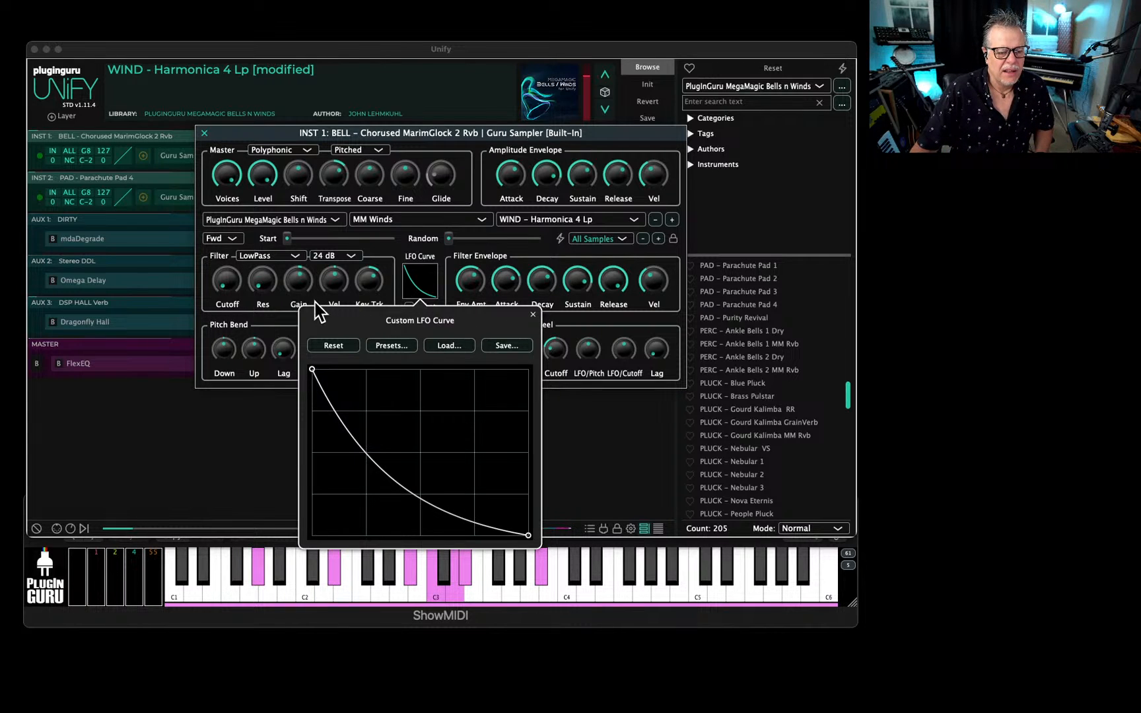
click(472, 252)
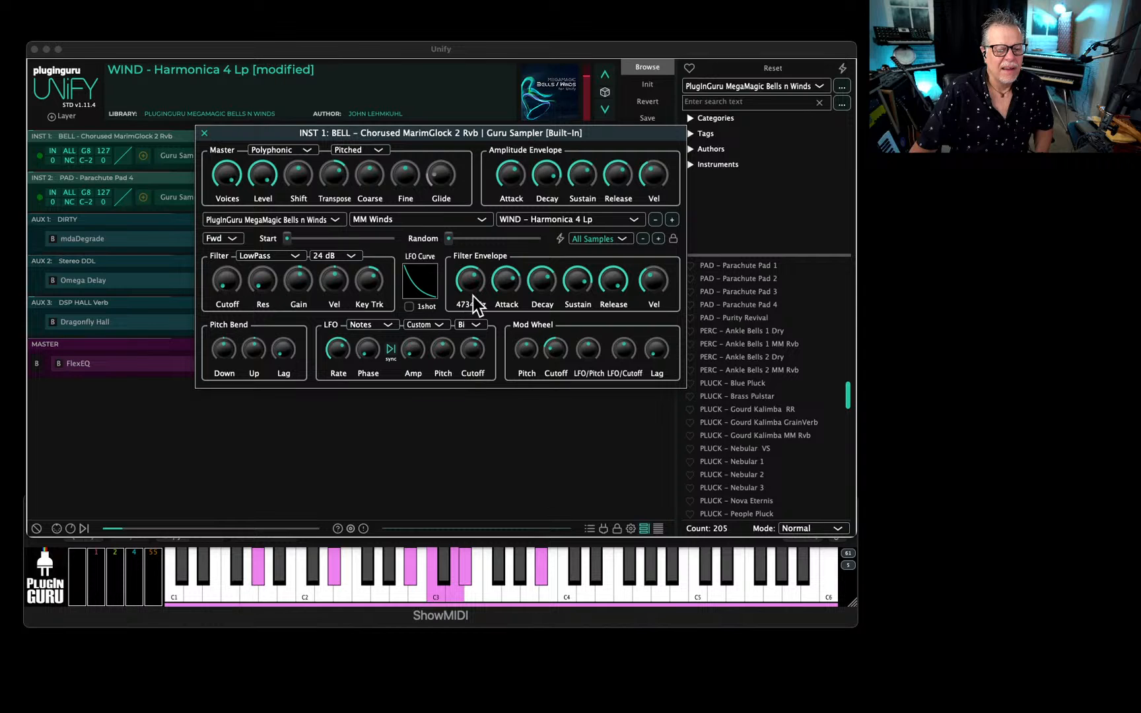
drag(469, 288, 469, 275)
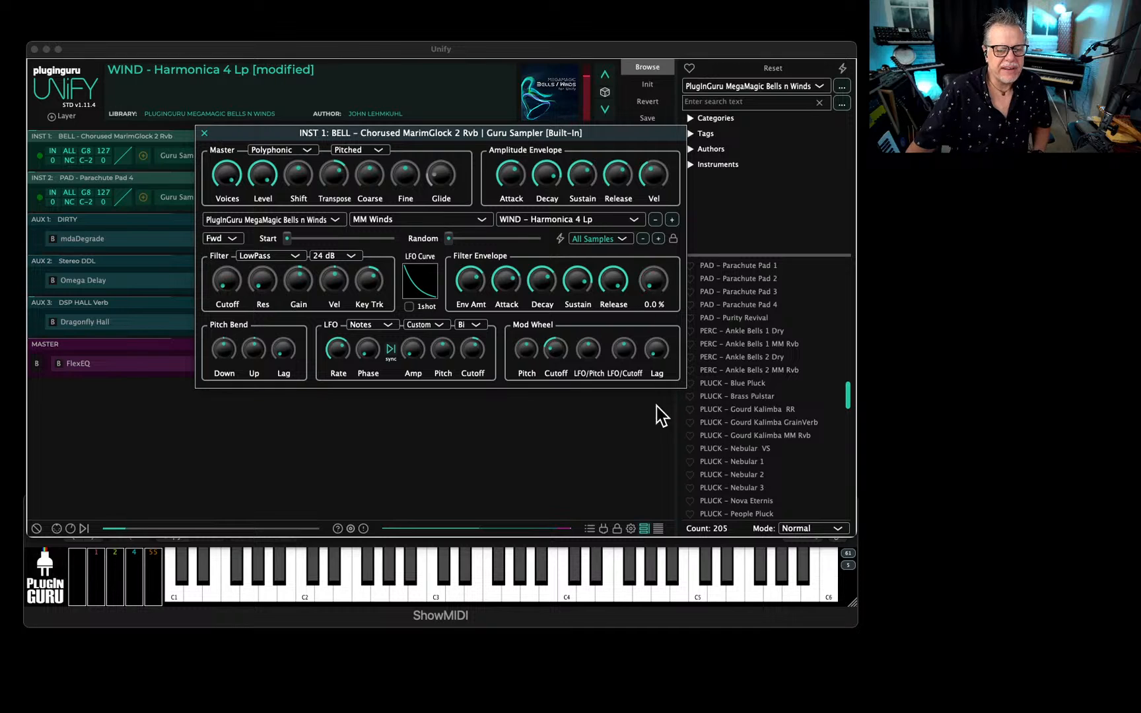
Reshape the custom LFO curve into a steep early drop with an added low point, and close the sampler.
mouse_move(471, 283)
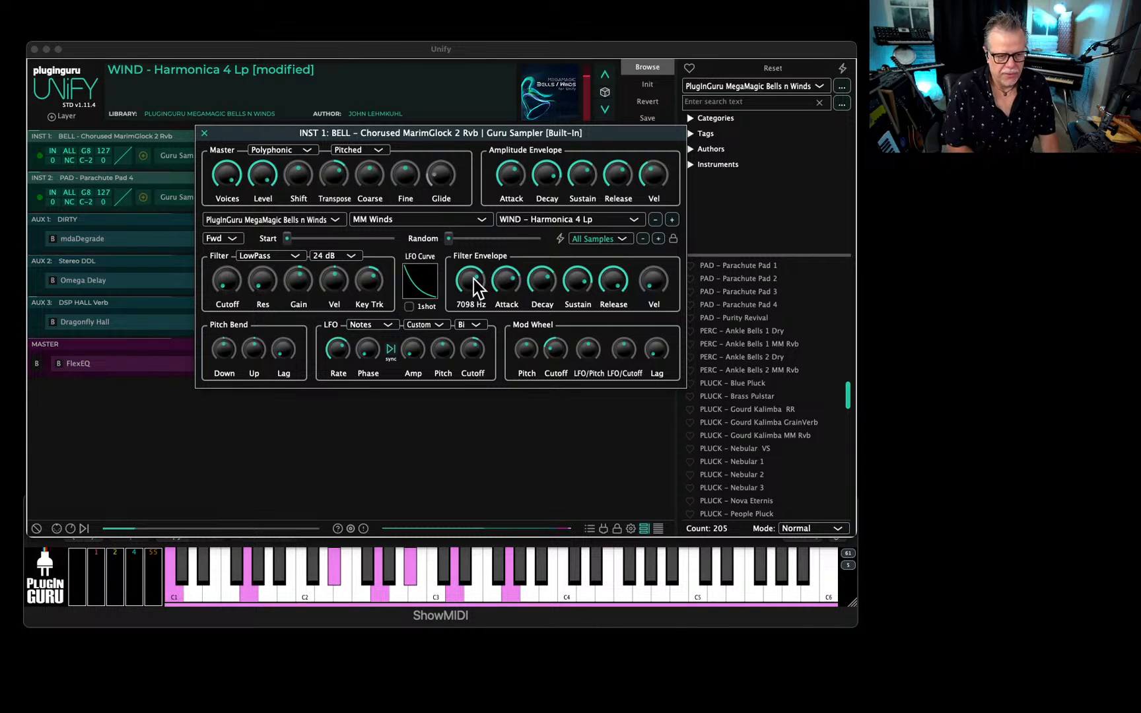
click(421, 284)
drag(417, 440, 374, 521)
double_click(336, 435)
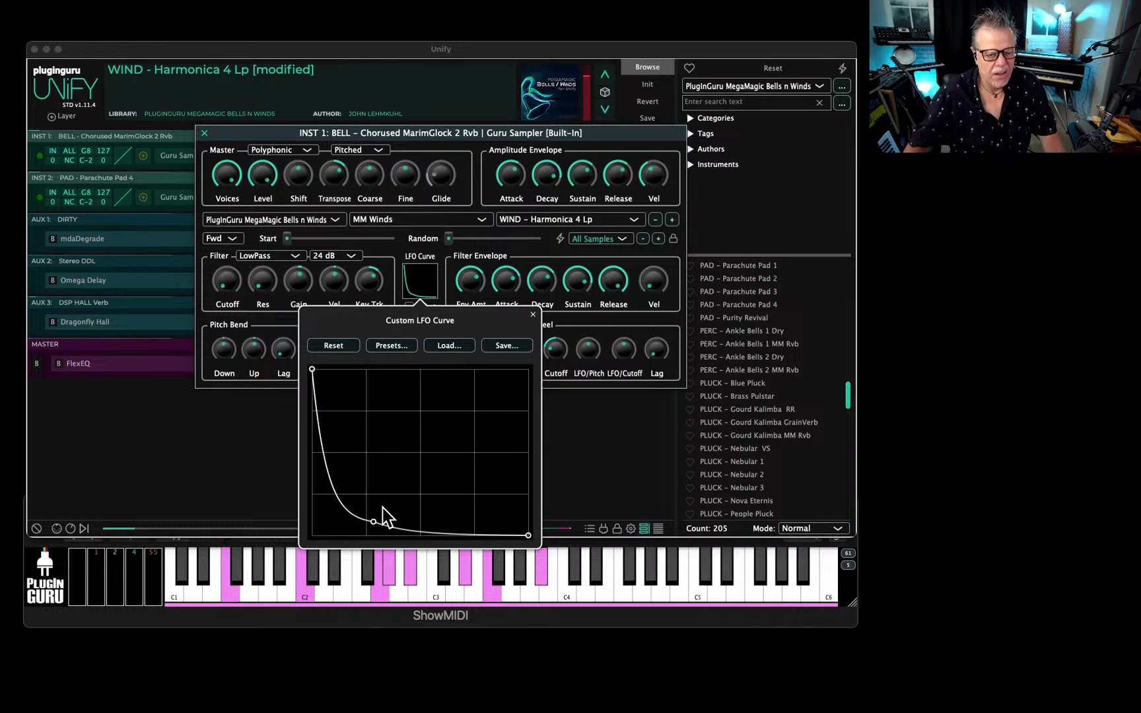
click(205, 133)
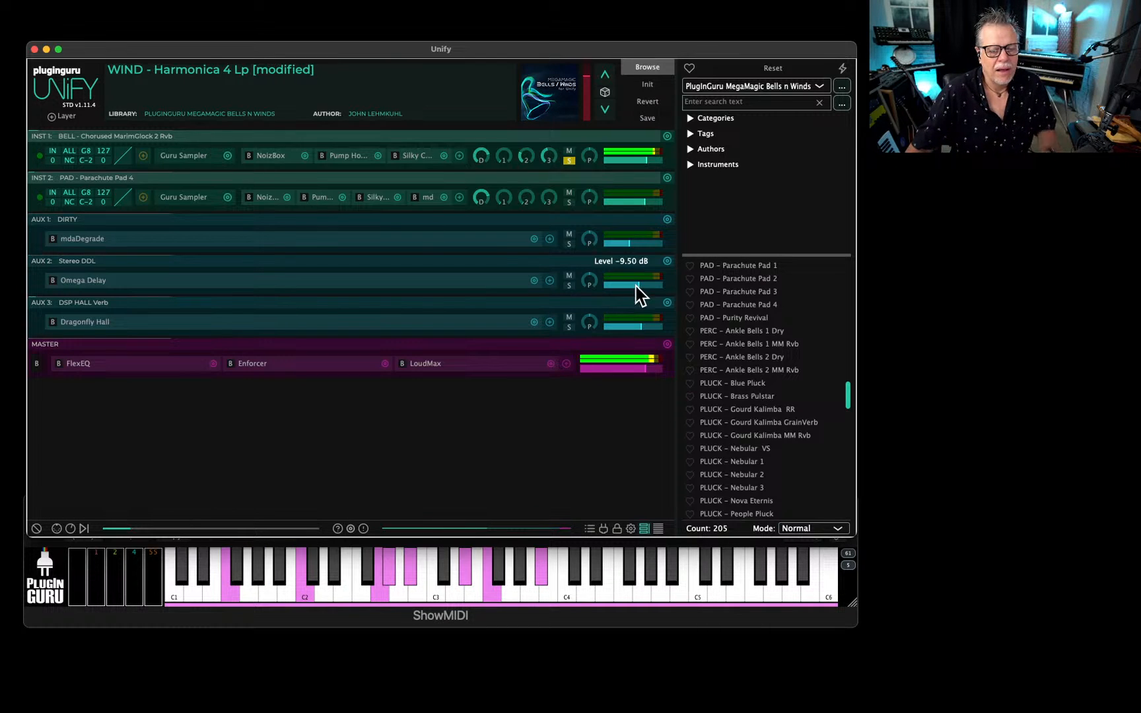
Unsolo the harmonica layer, lower its level to about -6.5 dB and raise its send to the AUX 2 delay.
click(569, 160)
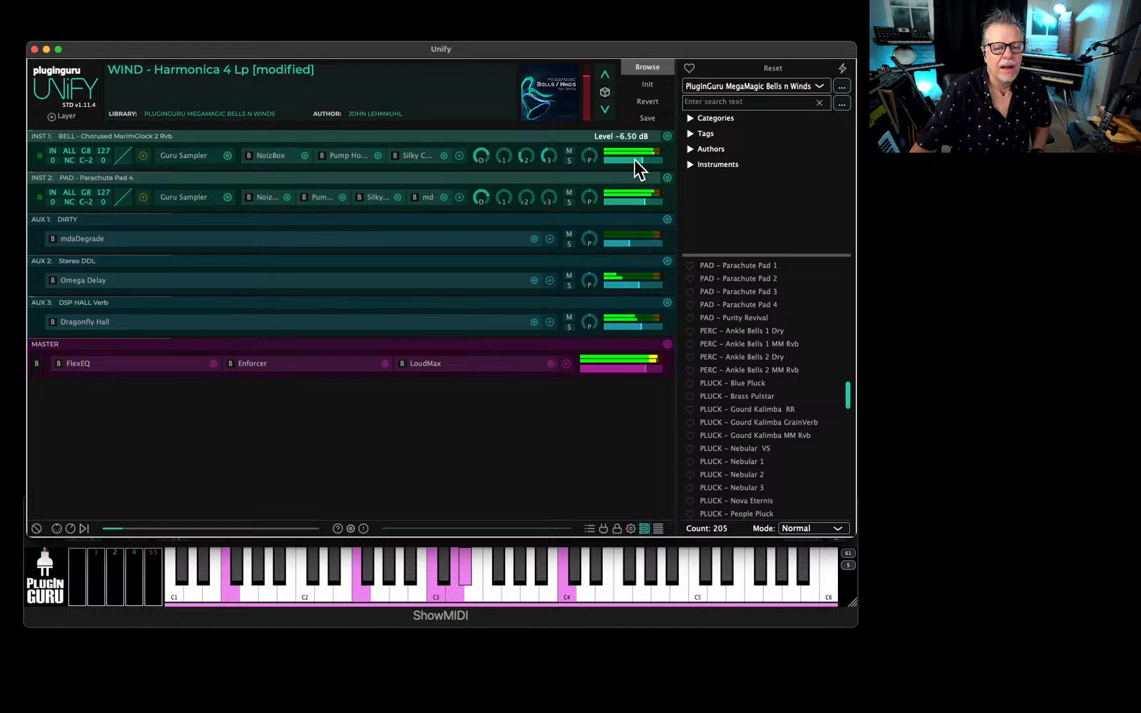
drag(635, 158, 632, 160)
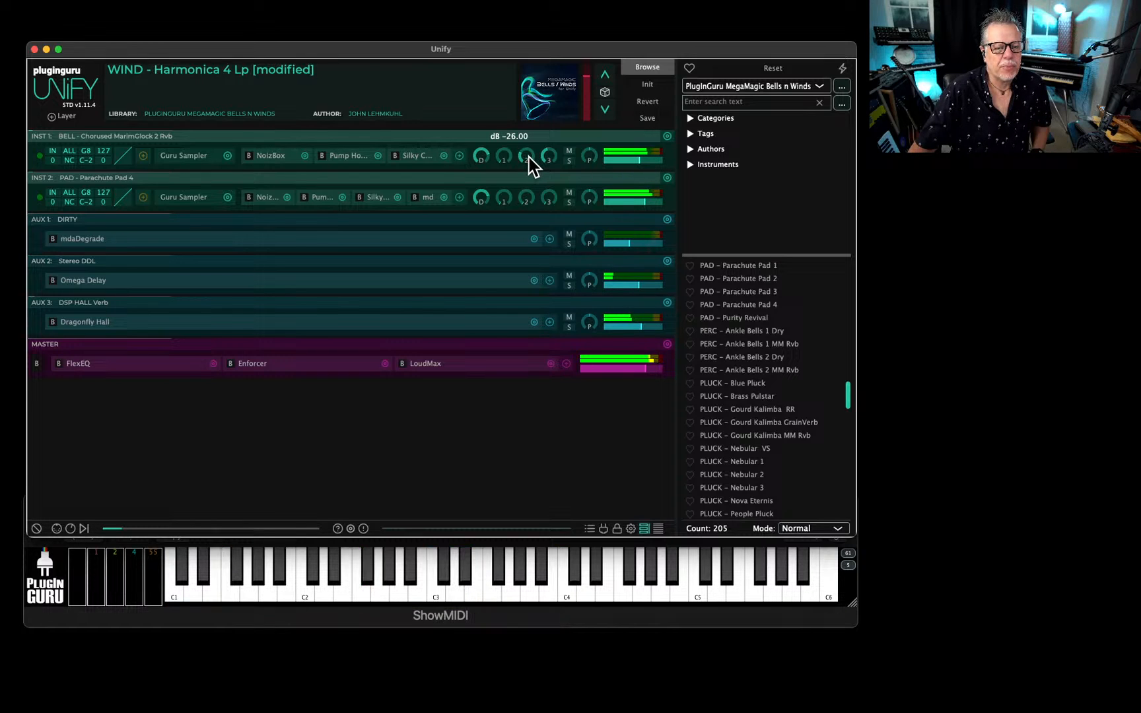
drag(528, 157, 535, 146)
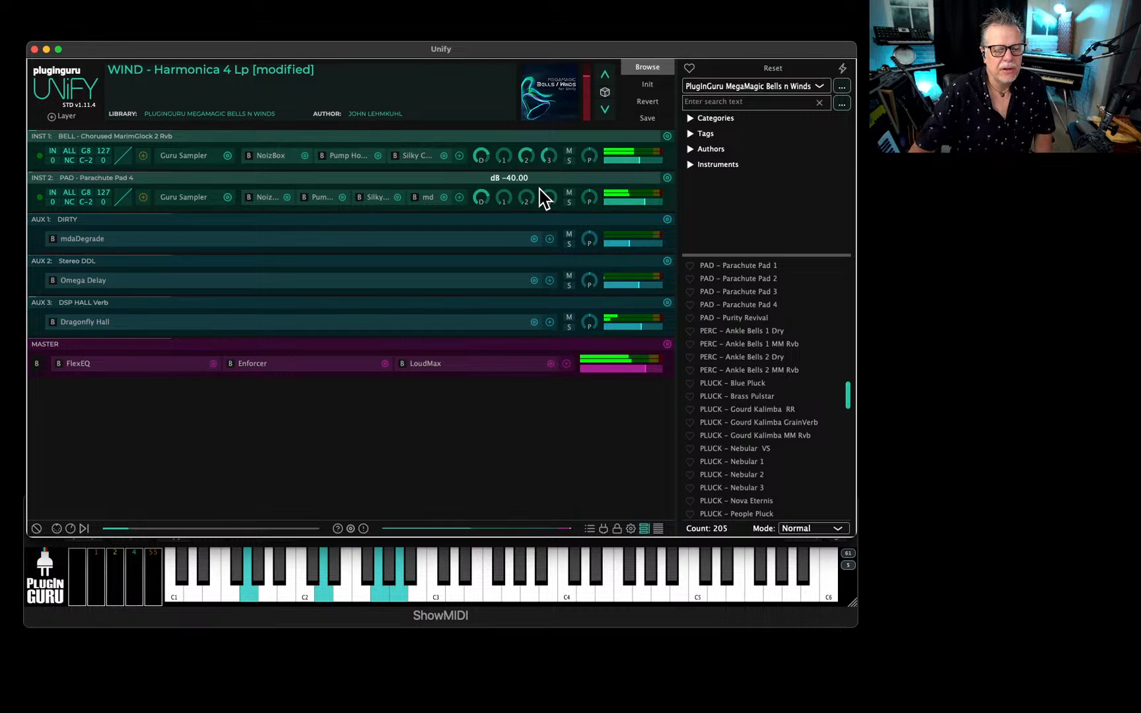
Adjust the high-pass feedback filter frequency in the Omega Delay on AUX 2, and close the effect.
click(93, 283)
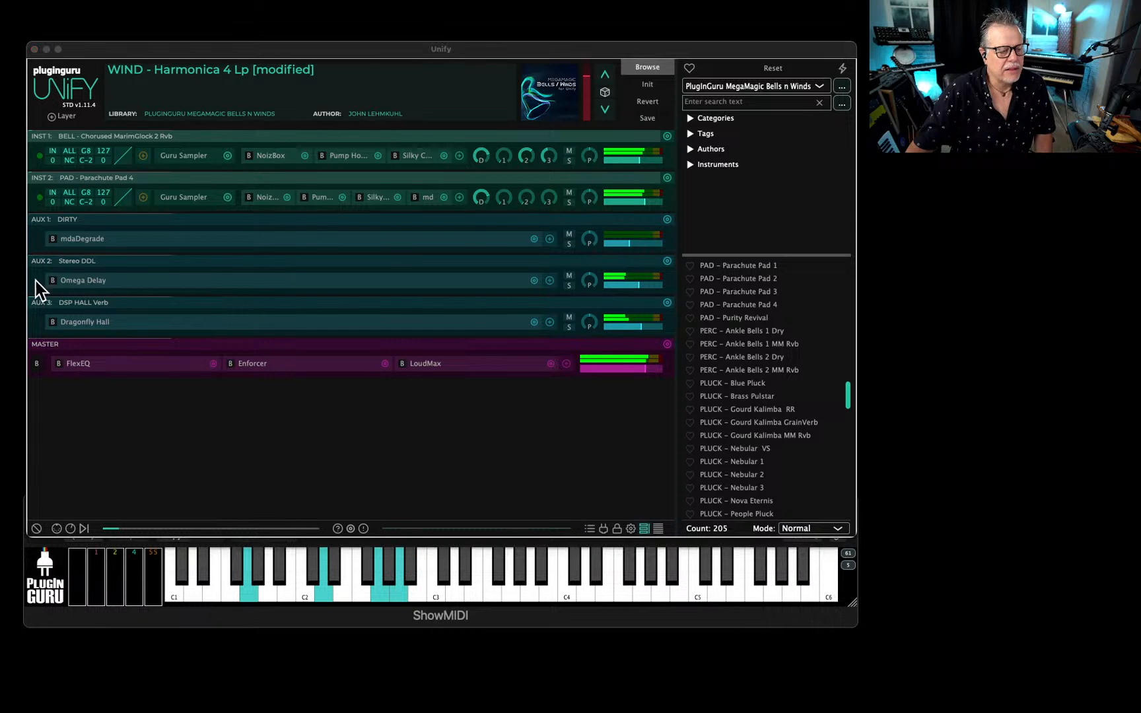
drag(639, 184, 688, 196)
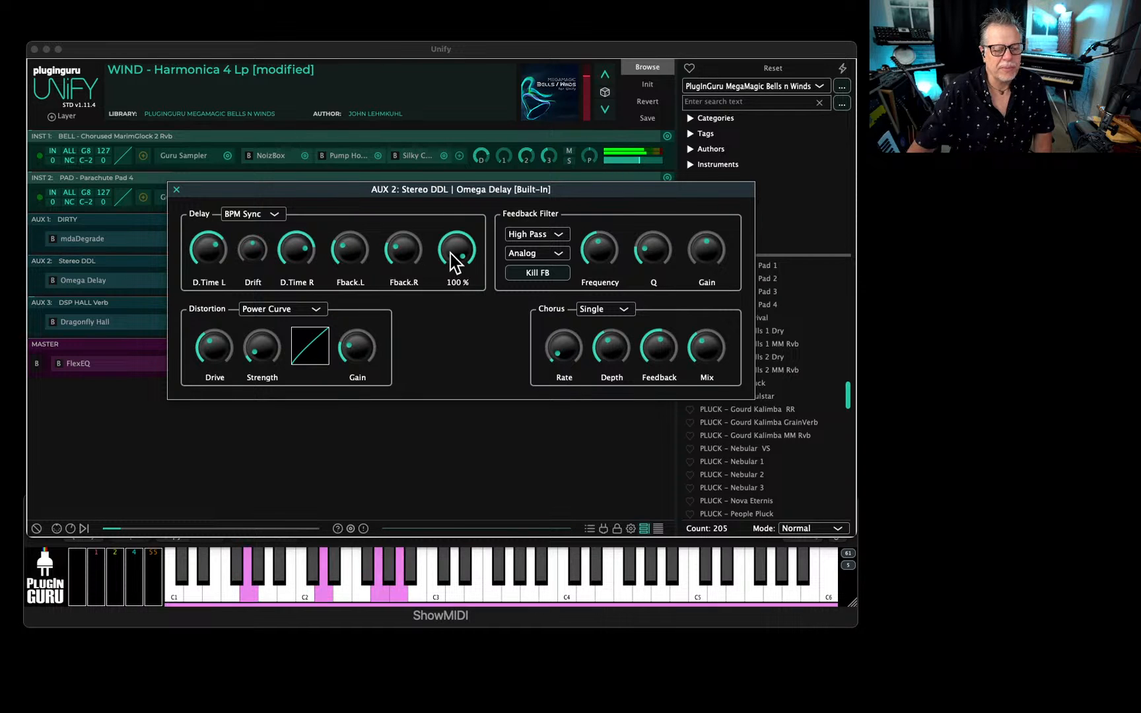
drag(611, 255, 610, 216)
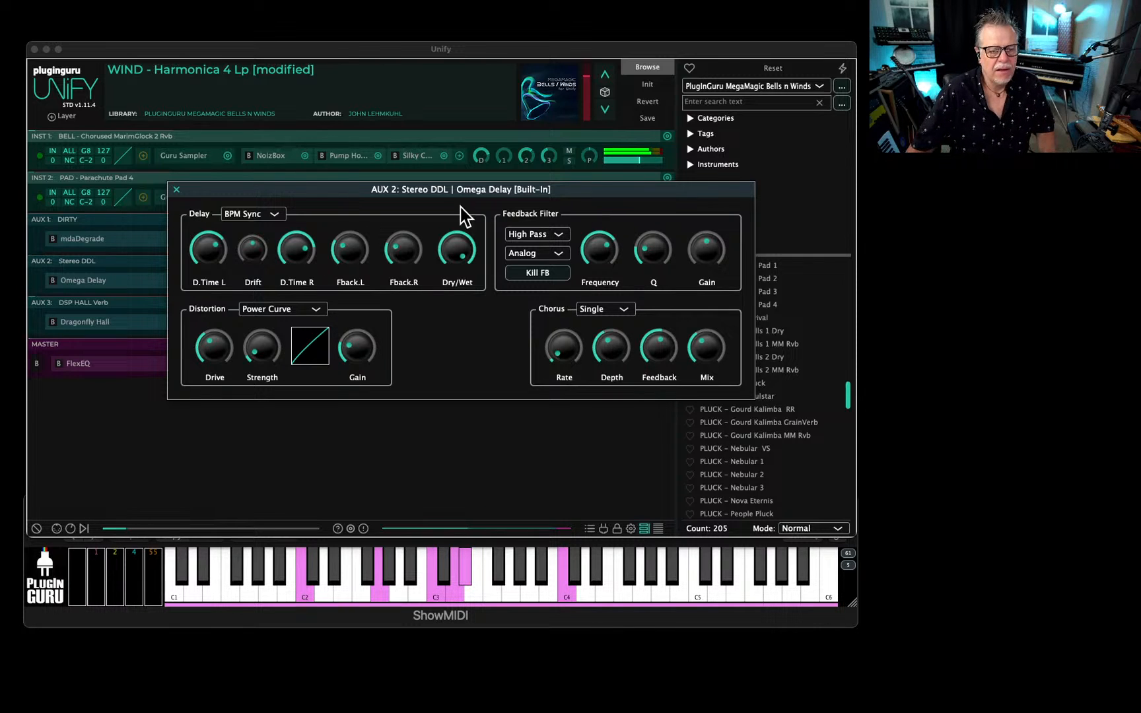
click(175, 190)
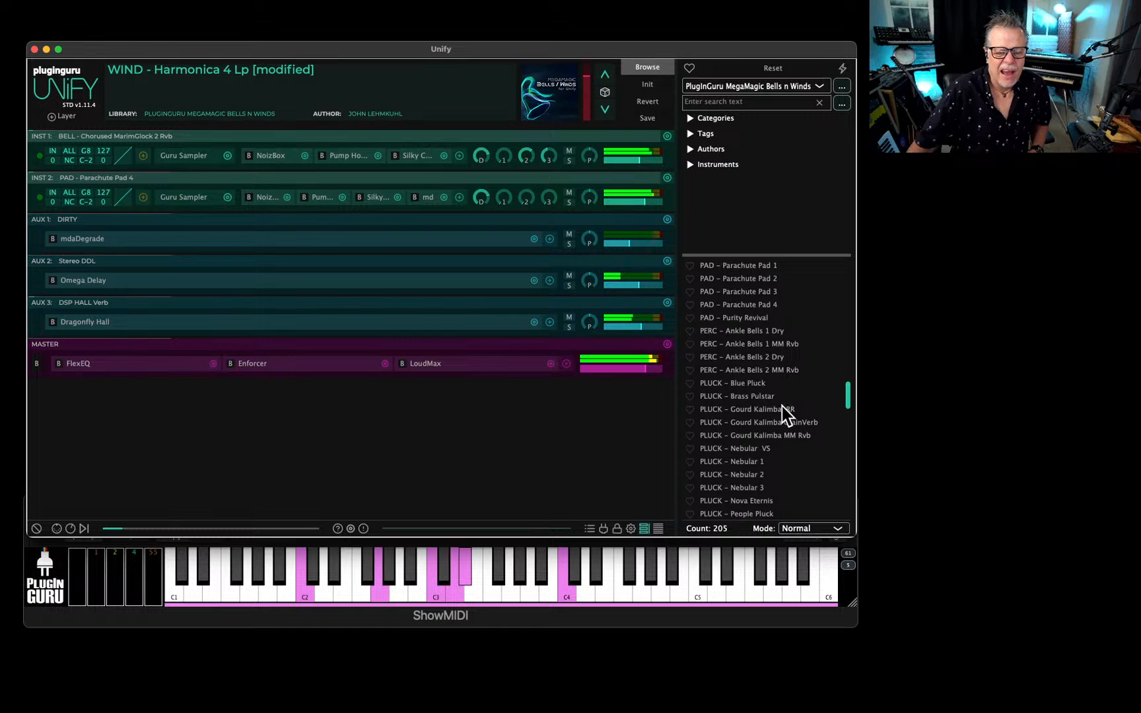
Load the patch WIND - Flute 2 Lp into a new Unify layer and solo that layer.
scroll(758, 445, up, 10)
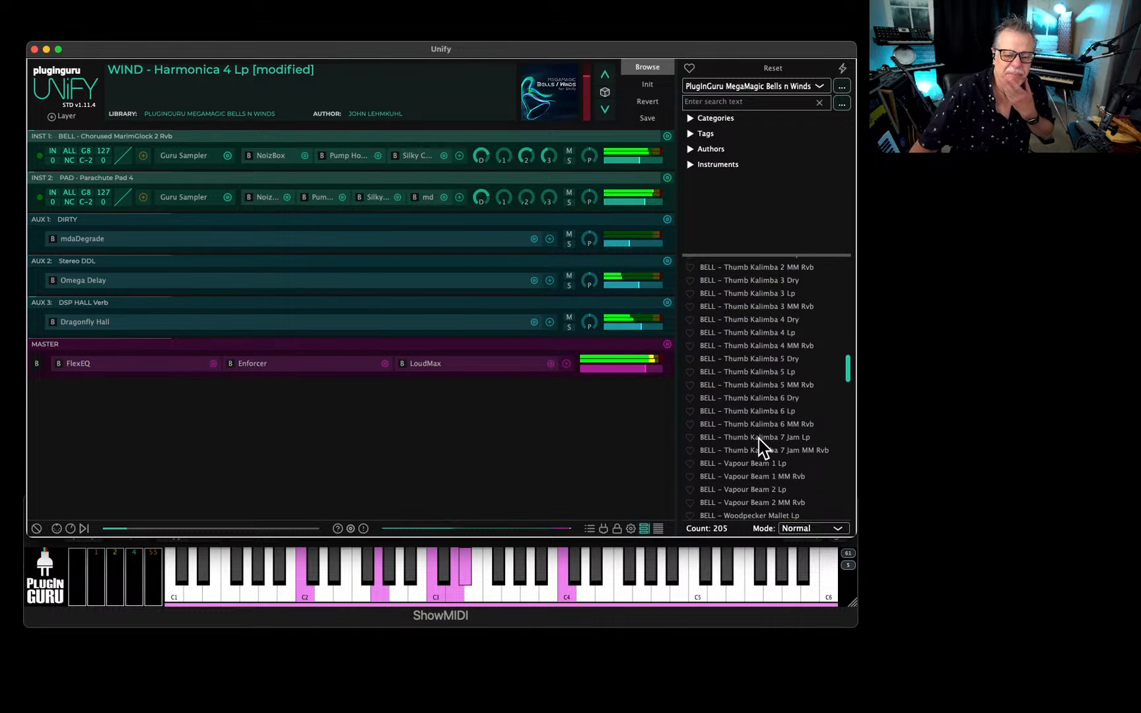
scroll(749, 396, up, 8)
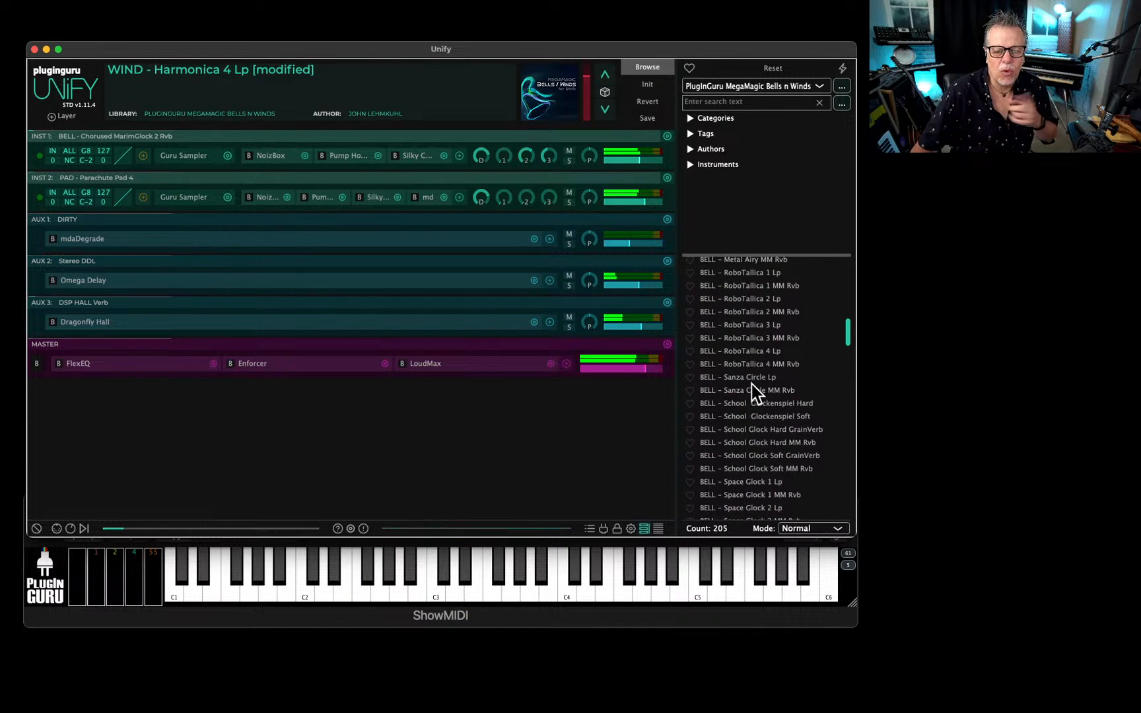
scroll(751, 384, up, 4)
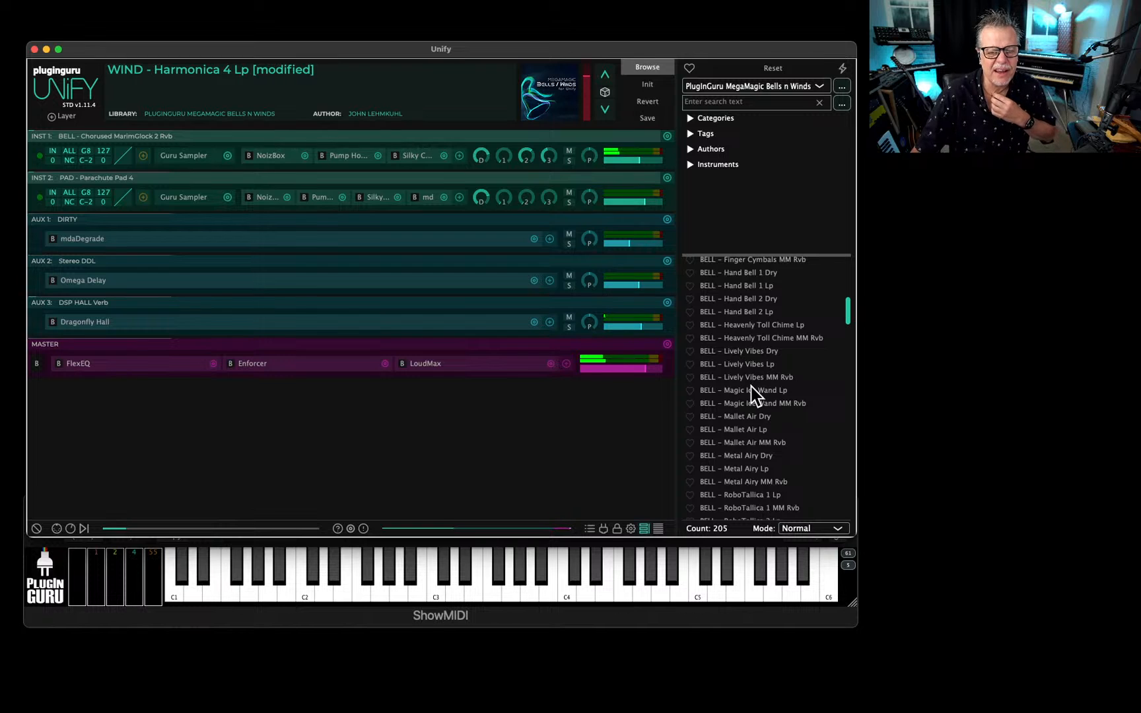
scroll(753, 405, down, 15)
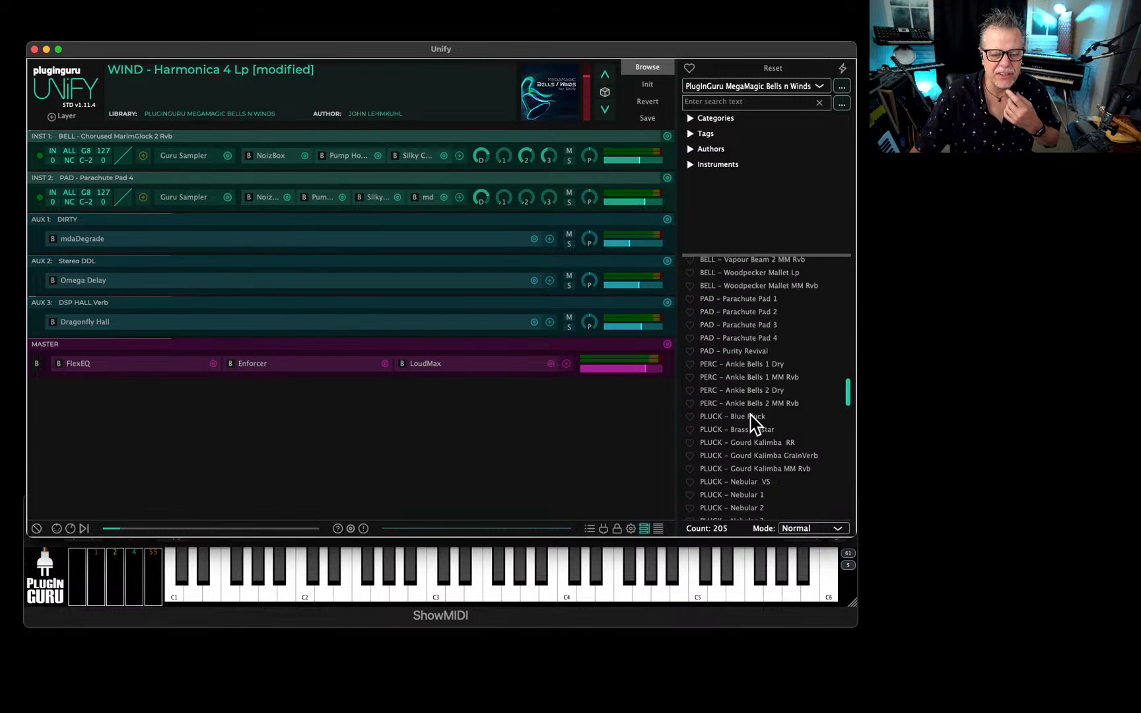
scroll(753, 422, down, 10)
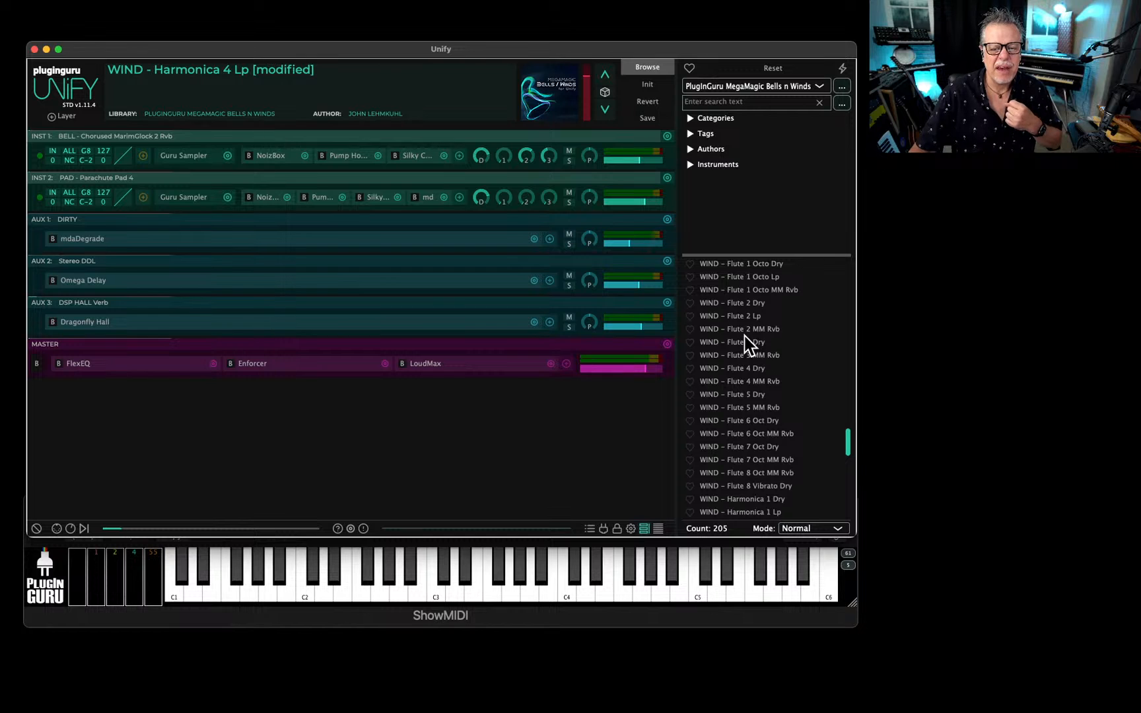
right_click(748, 317)
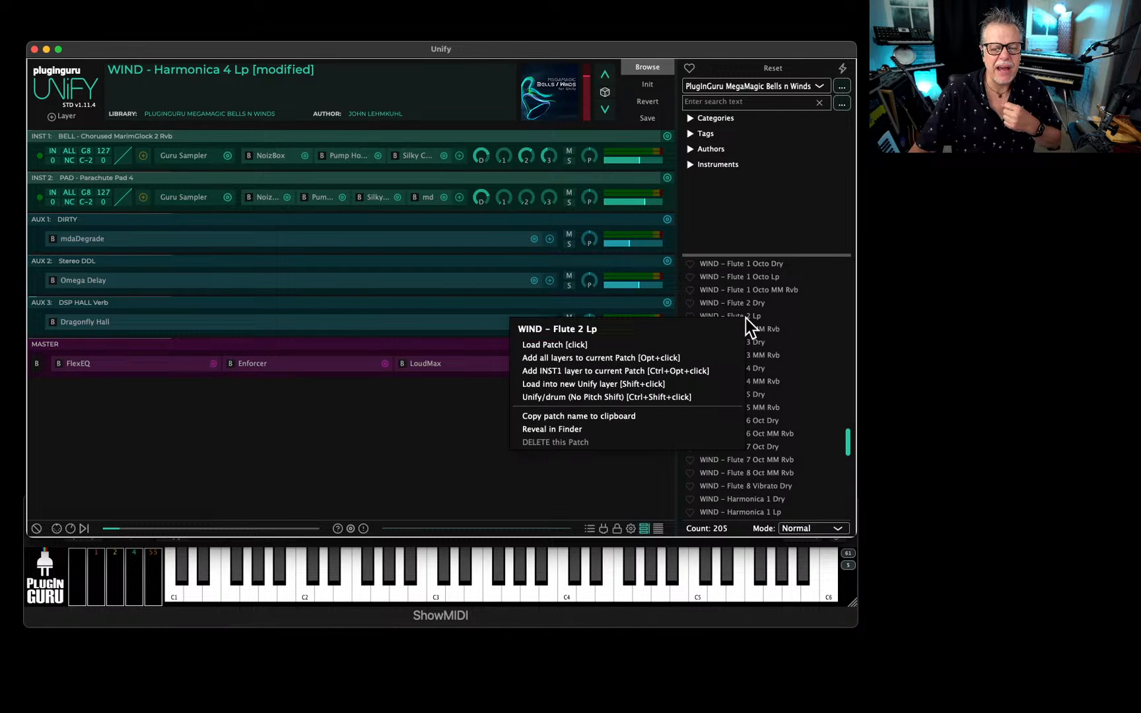
click(594, 384)
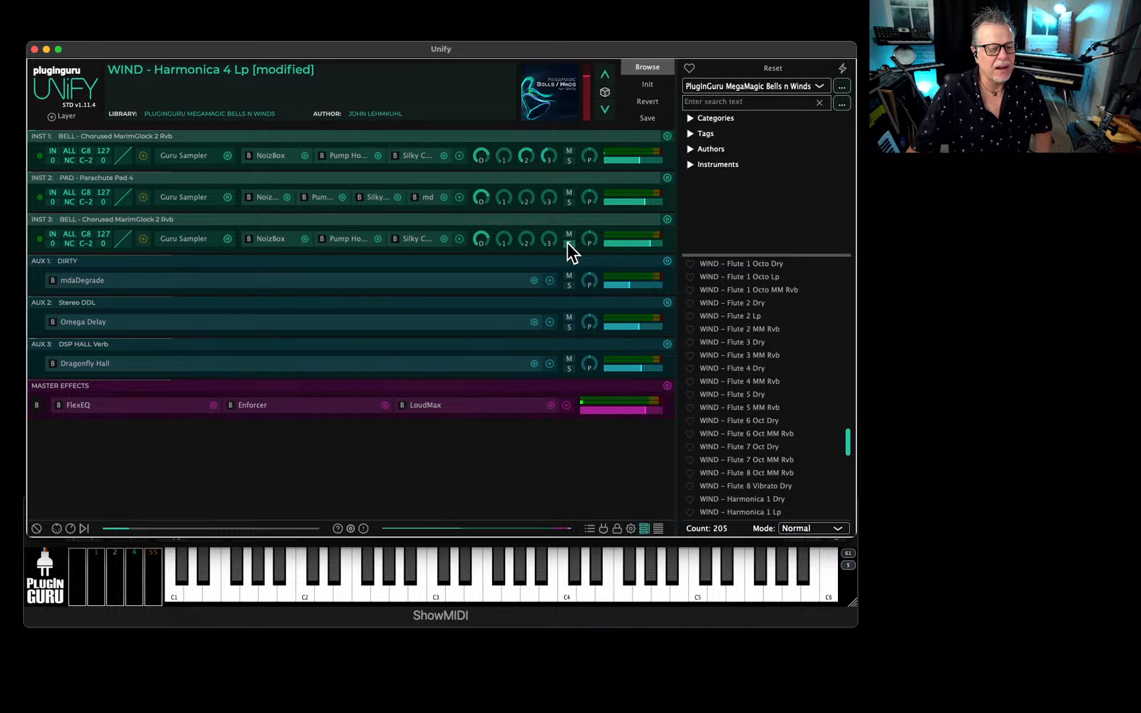
click(567, 244)
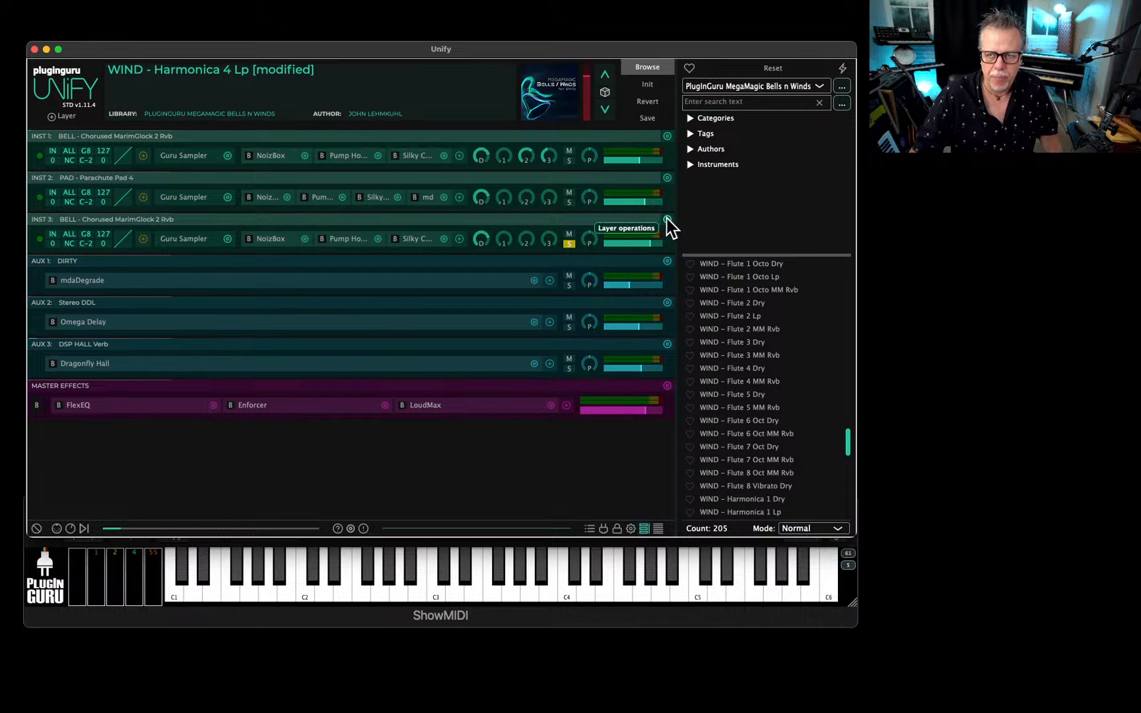
Audition the wind samples in the INST 3 Guru Sampler, from WIND - Flute 2 Short Lp forward to WIND - Harmonica 1 Lp.
click(185, 242)
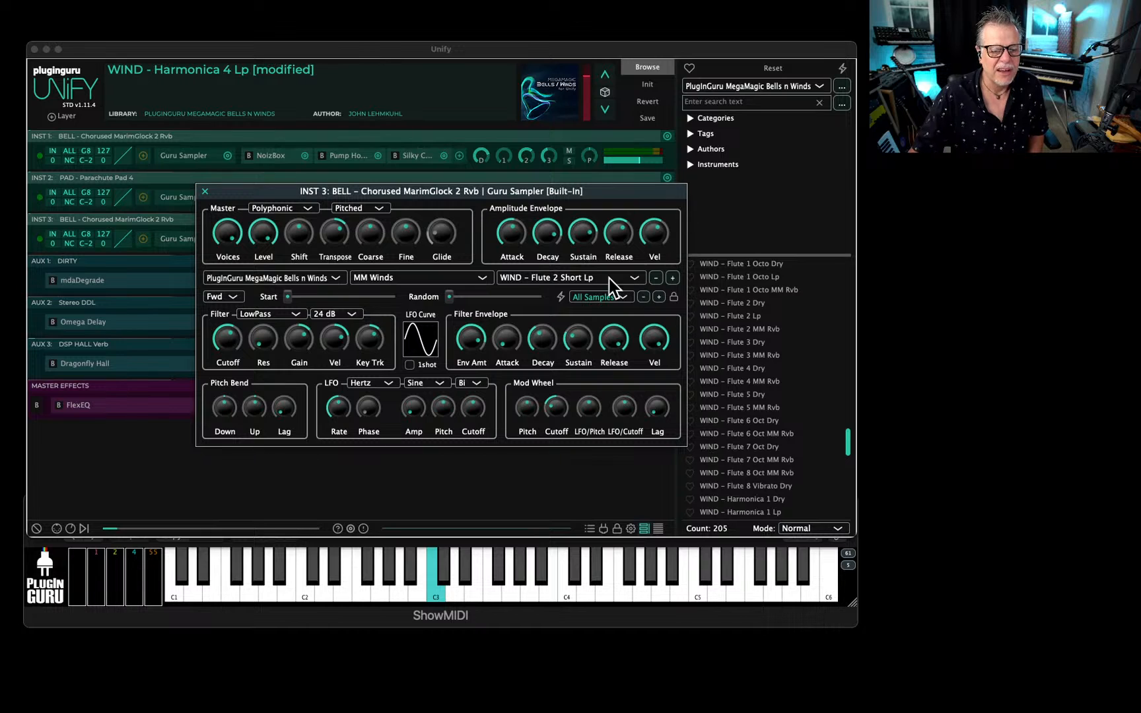
click(672, 277)
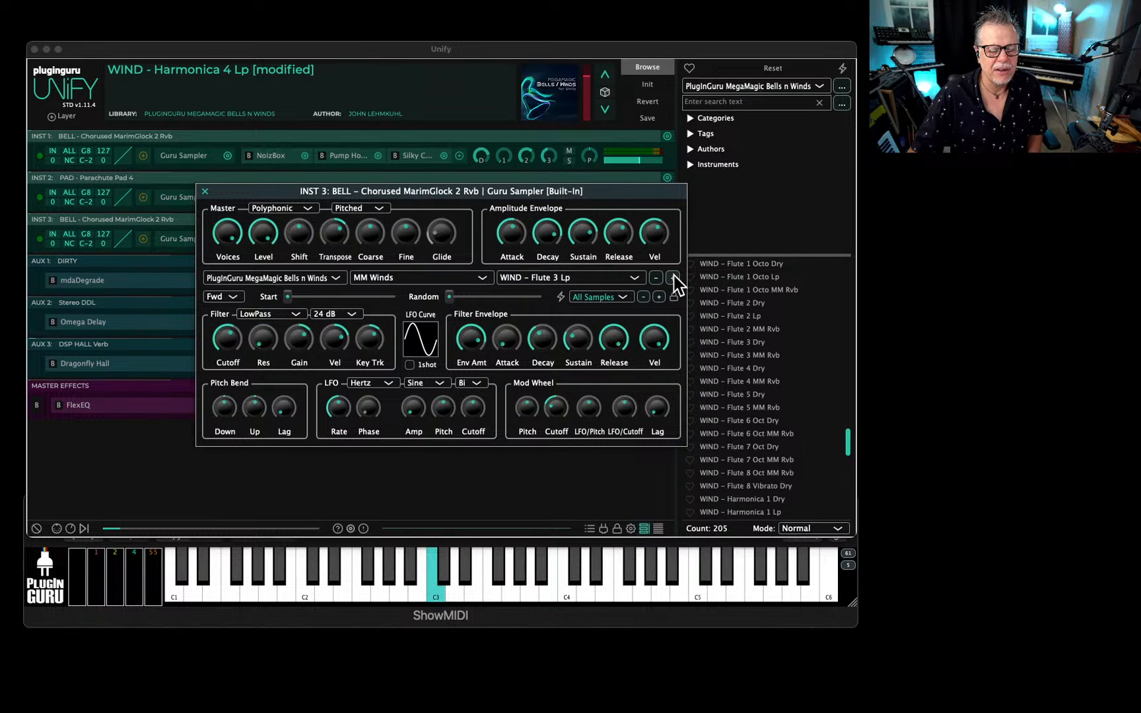
click(672, 278)
click(672, 277)
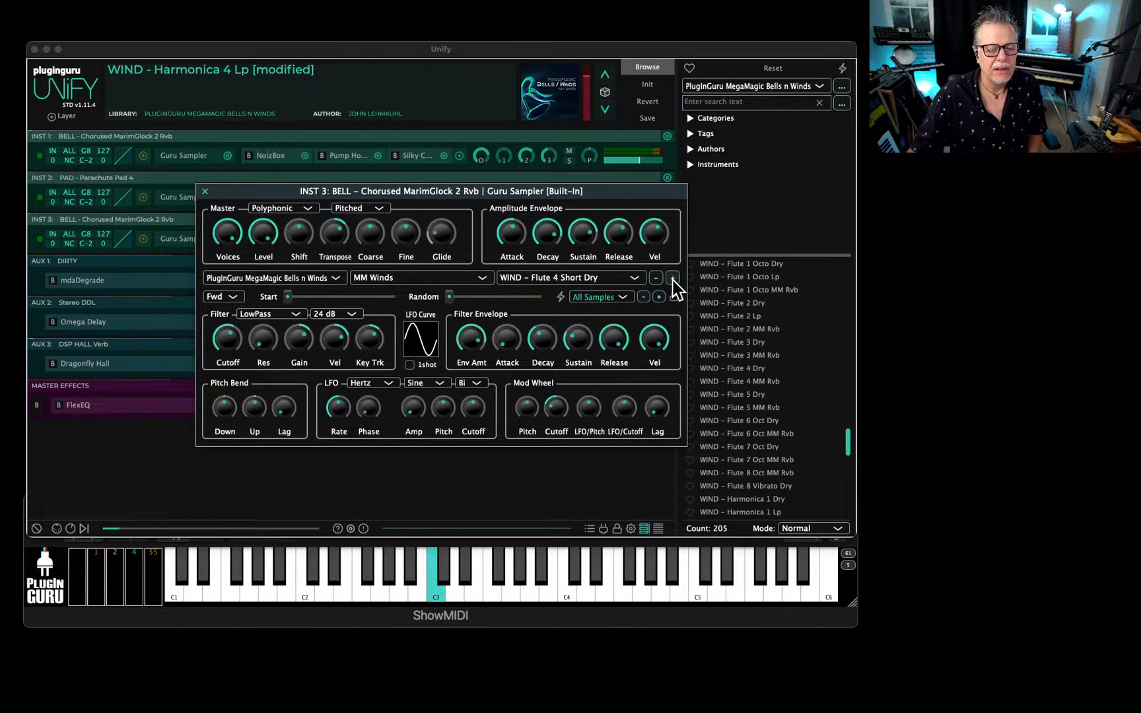
click(673, 277)
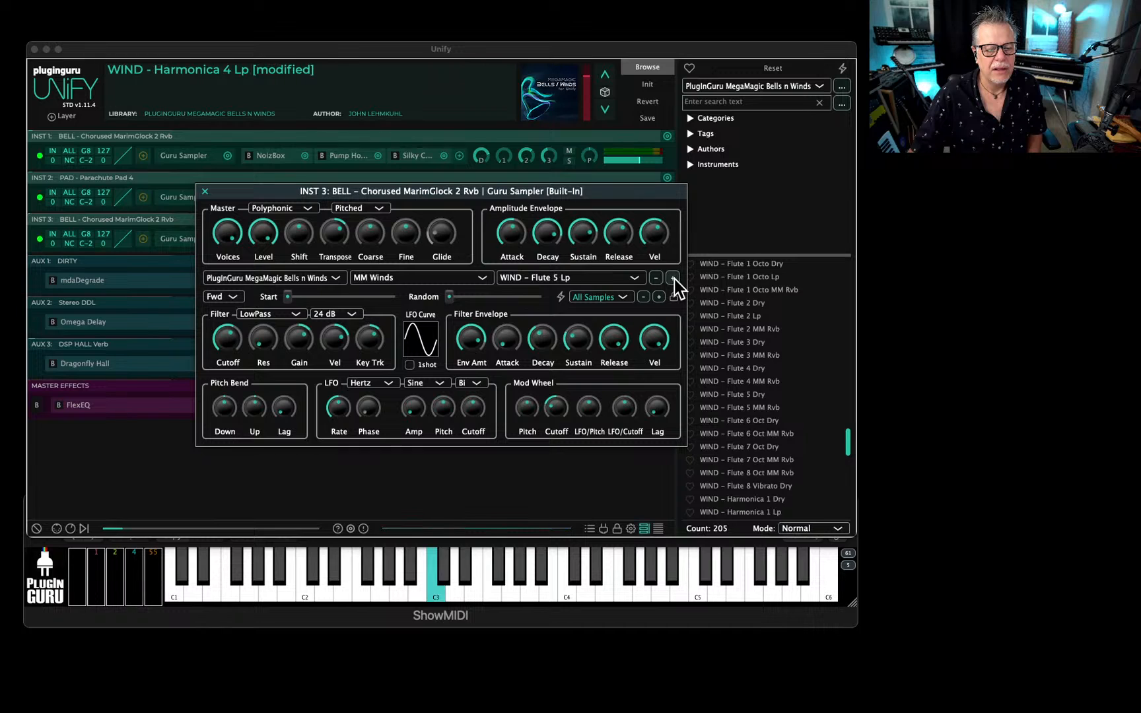
click(672, 277)
click(672, 278)
click(672, 277)
click(672, 277)
click(672, 277)
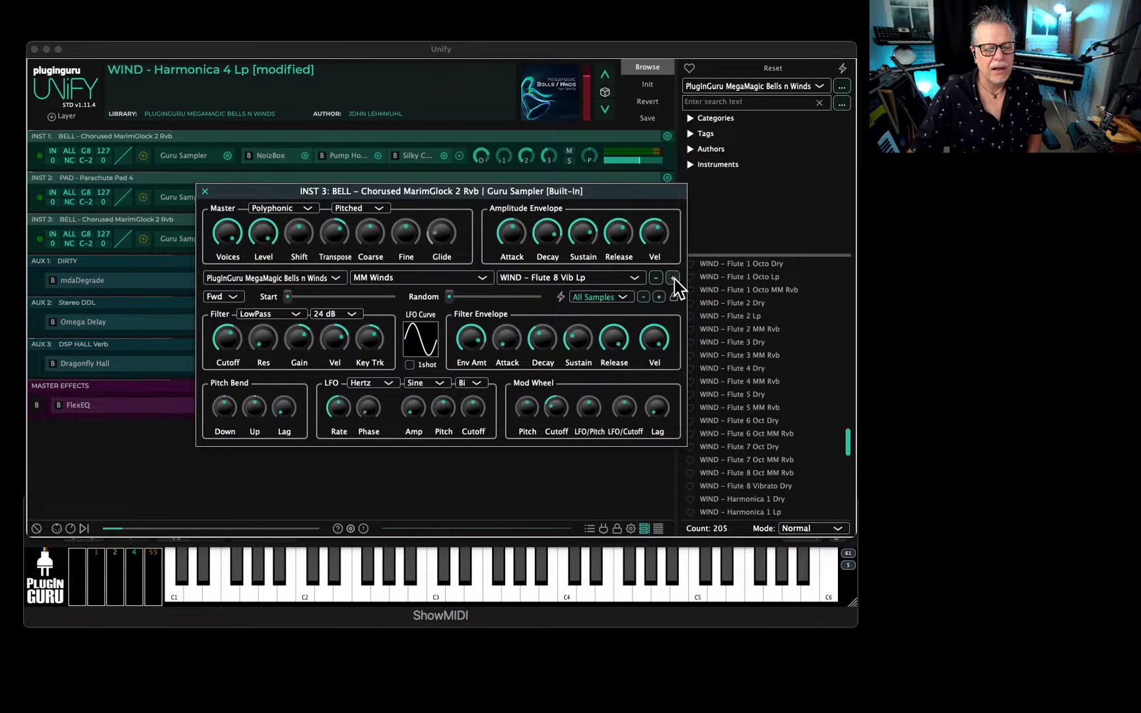
click(672, 278)
click(672, 277)
click(672, 277)
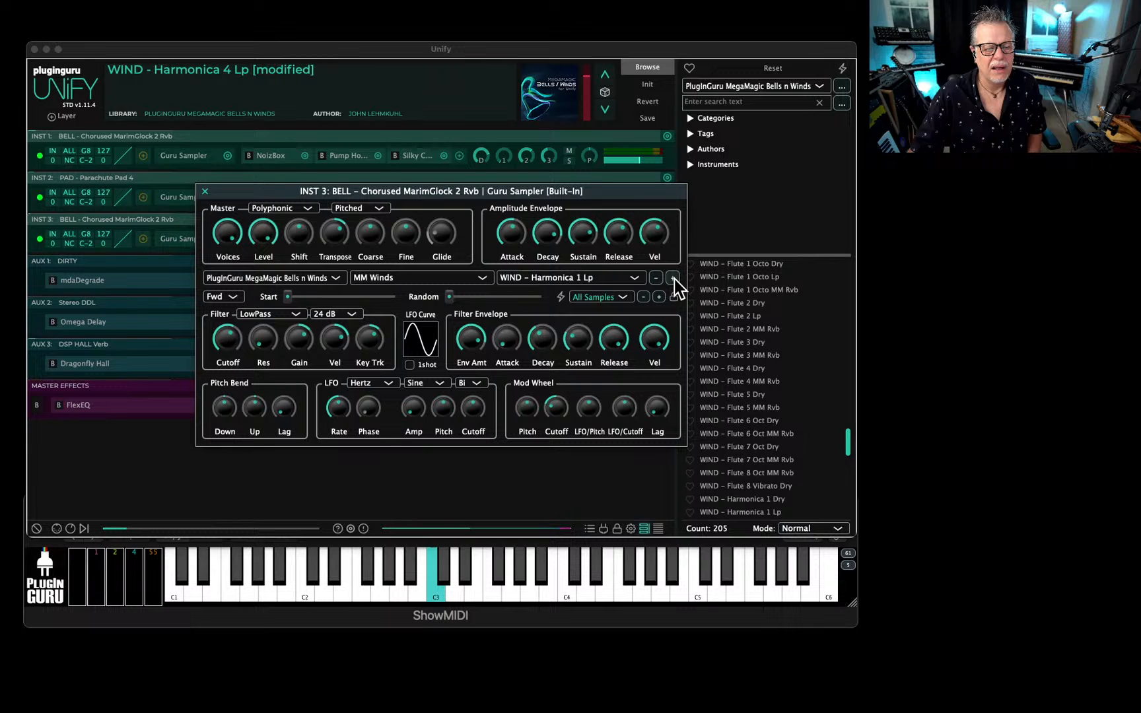
Step back through the flute samples in the INST 3 Guru Sampler to WIND - Flute 4 Short Lp.
click(653, 281)
click(653, 282)
click(654, 282)
click(654, 282)
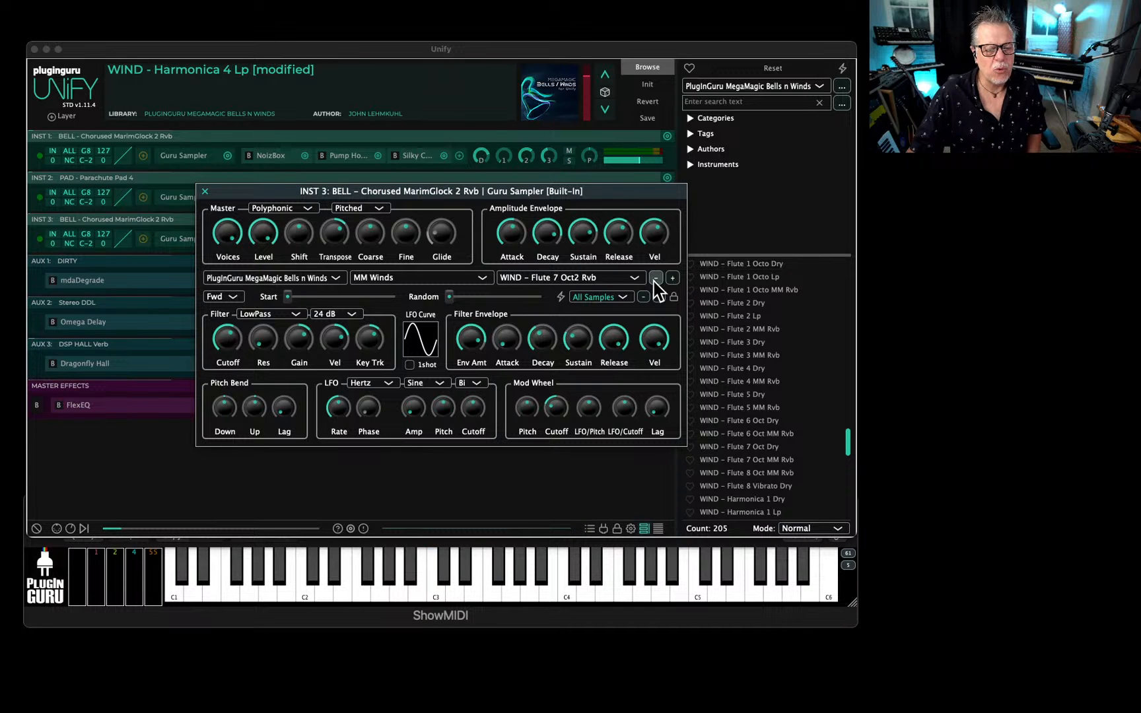
click(654, 282)
click(654, 282)
click(654, 282)
click(654, 282)
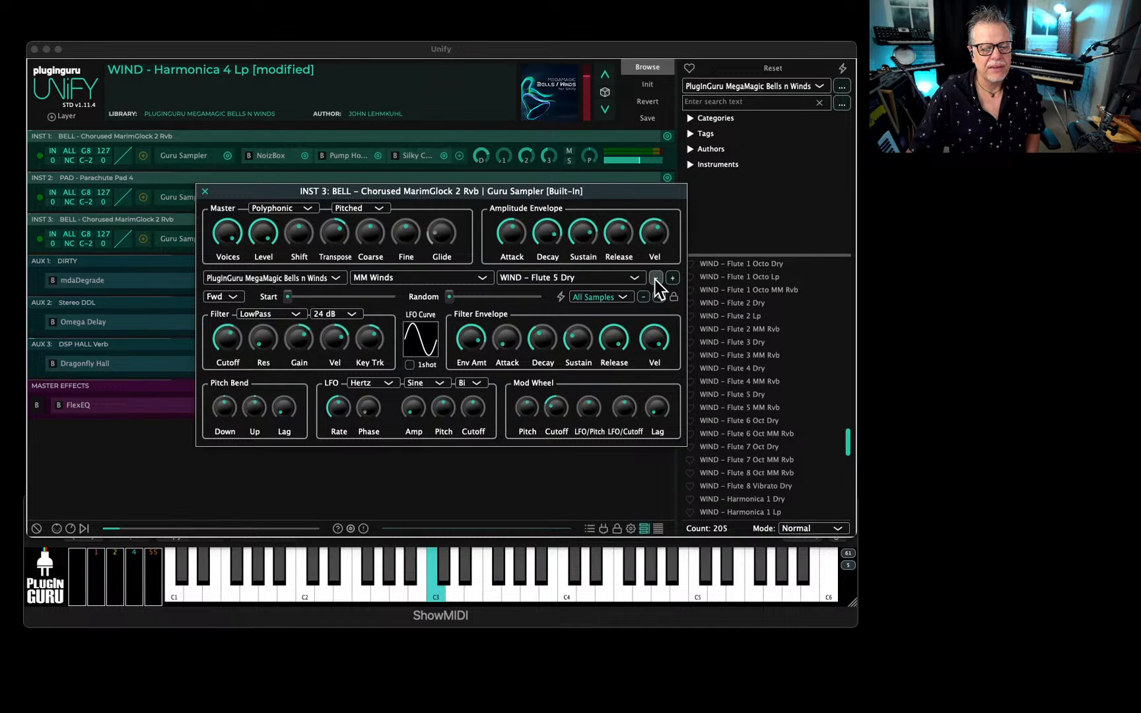
click(655, 278)
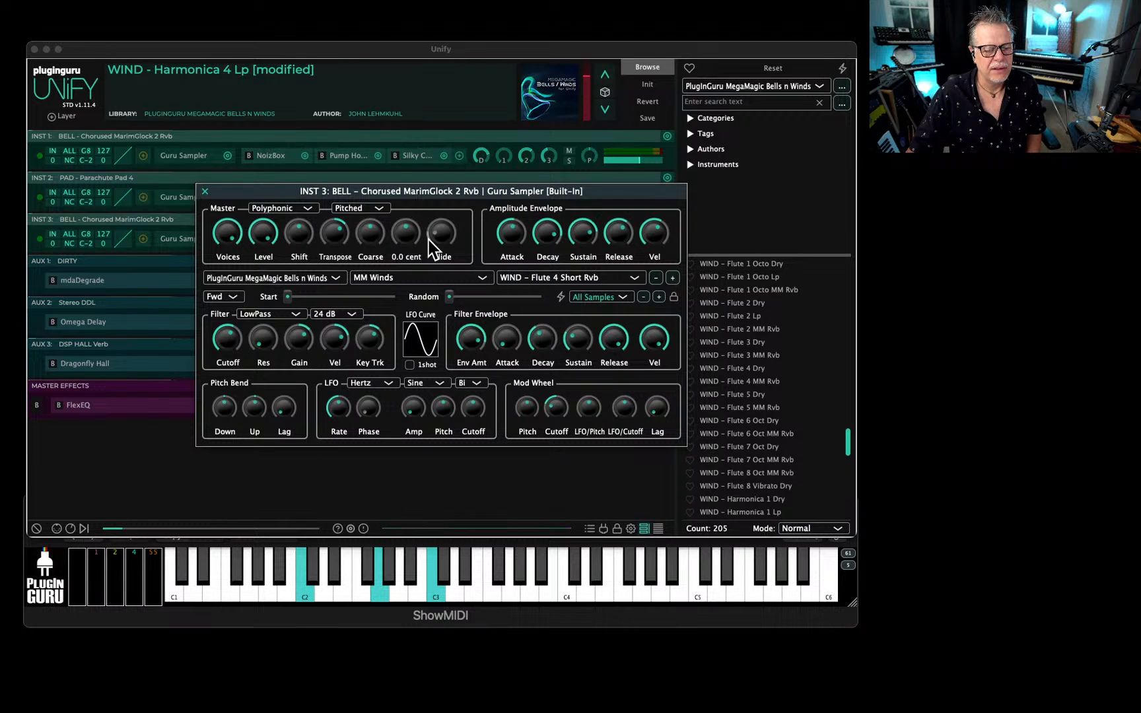
click(654, 278)
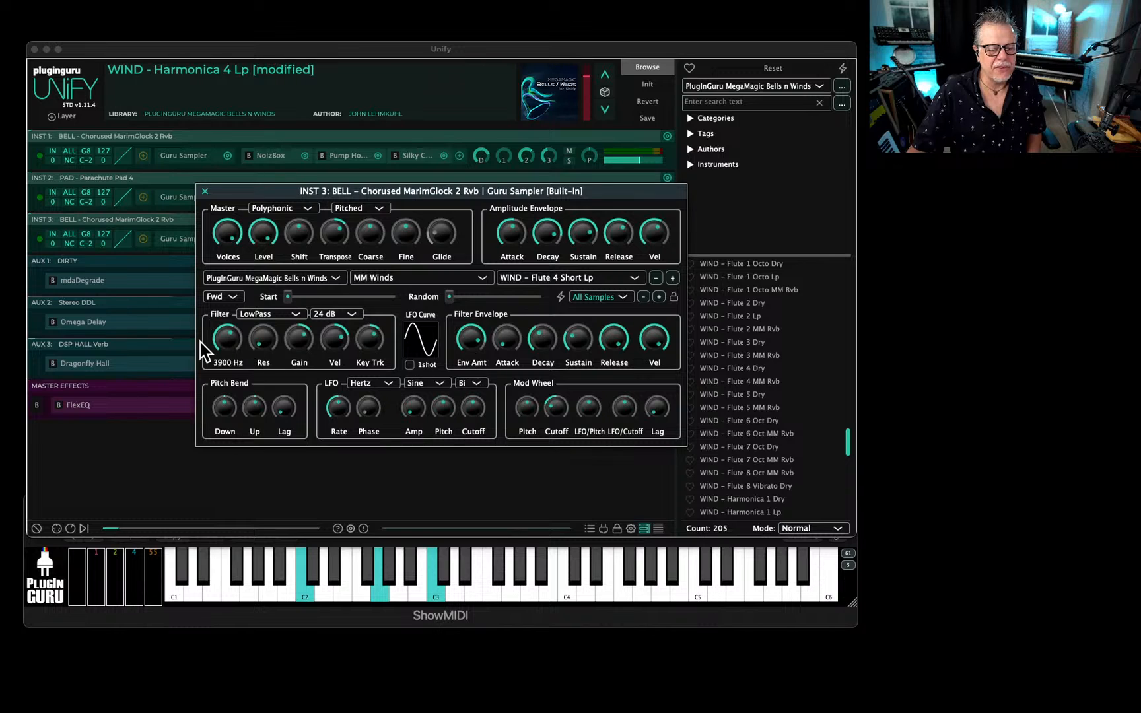
Adjust the filter cutoff, filter envelope amount and filter velocity sensitivity in the INST 3 Guru Sampler.
drag(236, 341, 223, 409)
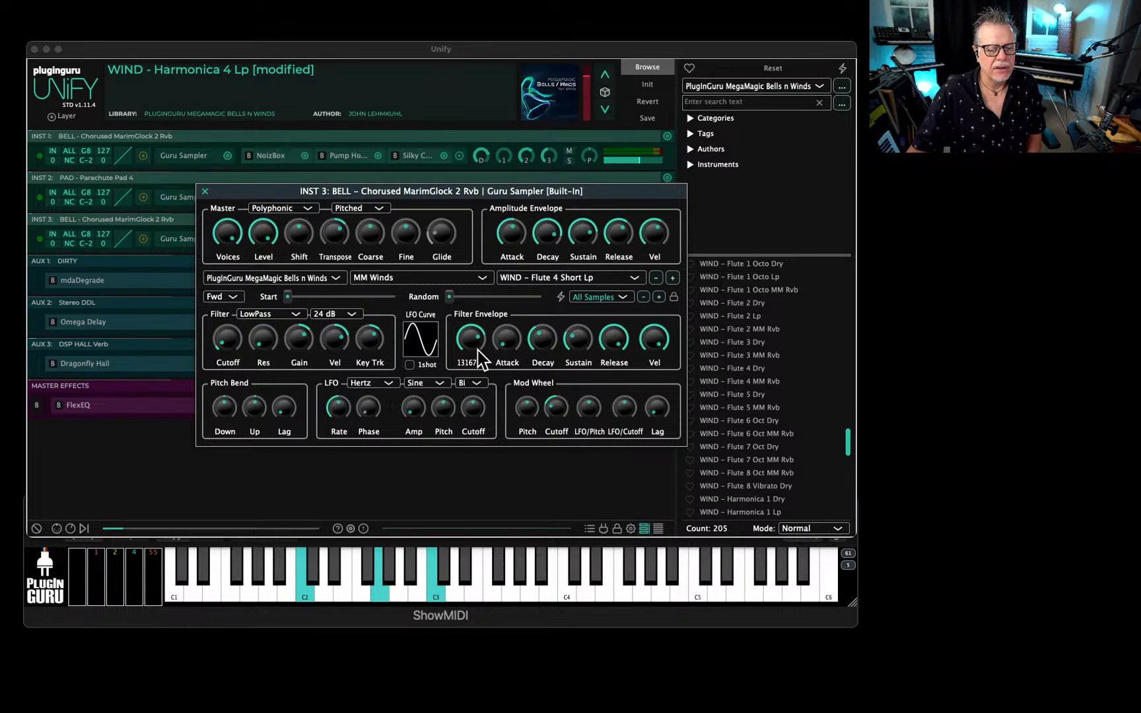
mouse_move(333, 343)
mouse_down()
mouse_move(338, 381)
mouse_move(337, 354)
mouse_up()
drag(229, 341, 228, 325)
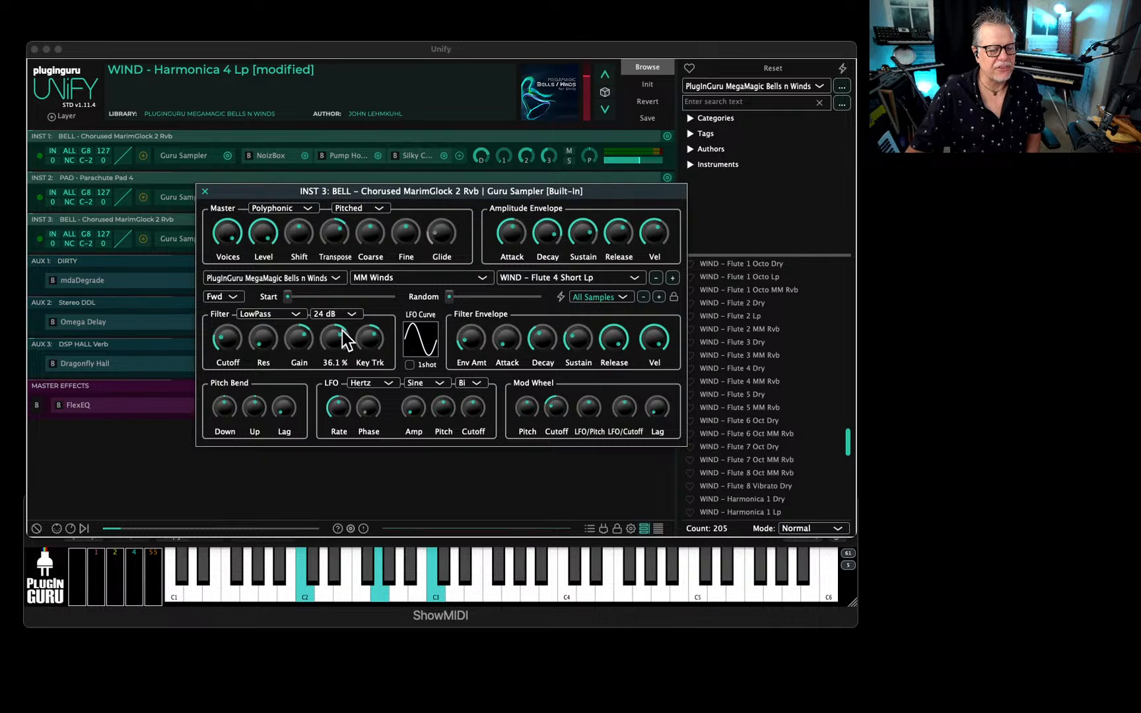
Sync the INST 3 sampler's LFO to Notes and set its waveform to S/Hold.
click(369, 386)
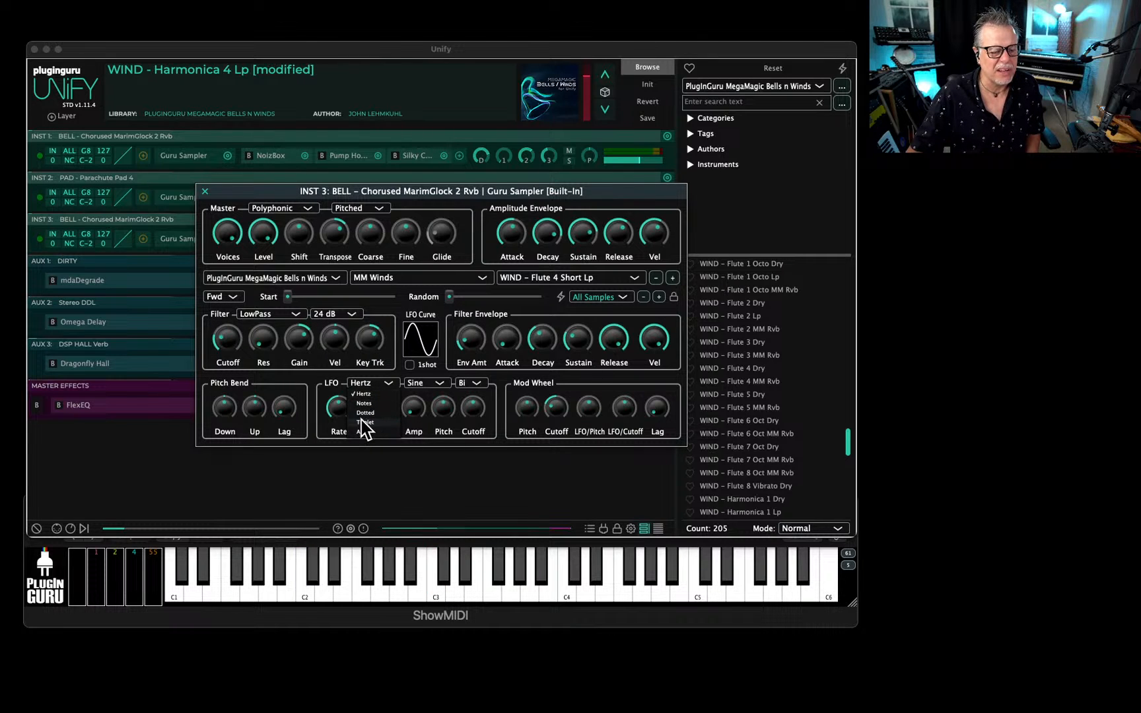
click(364, 403)
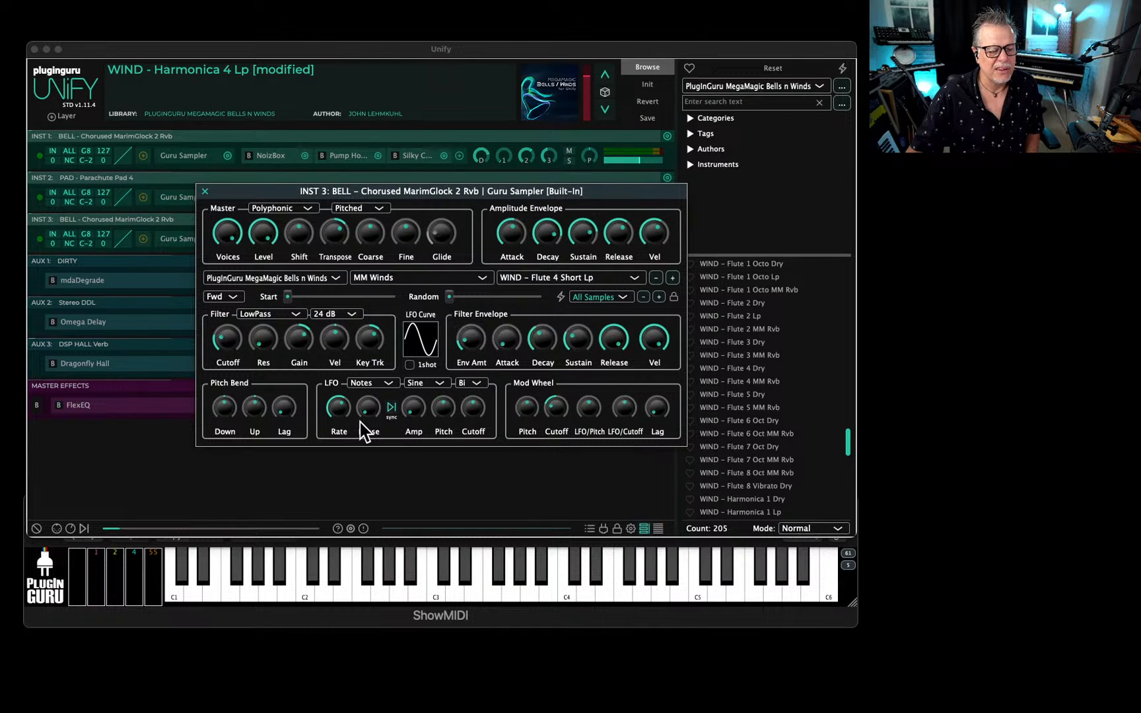
click(415, 384)
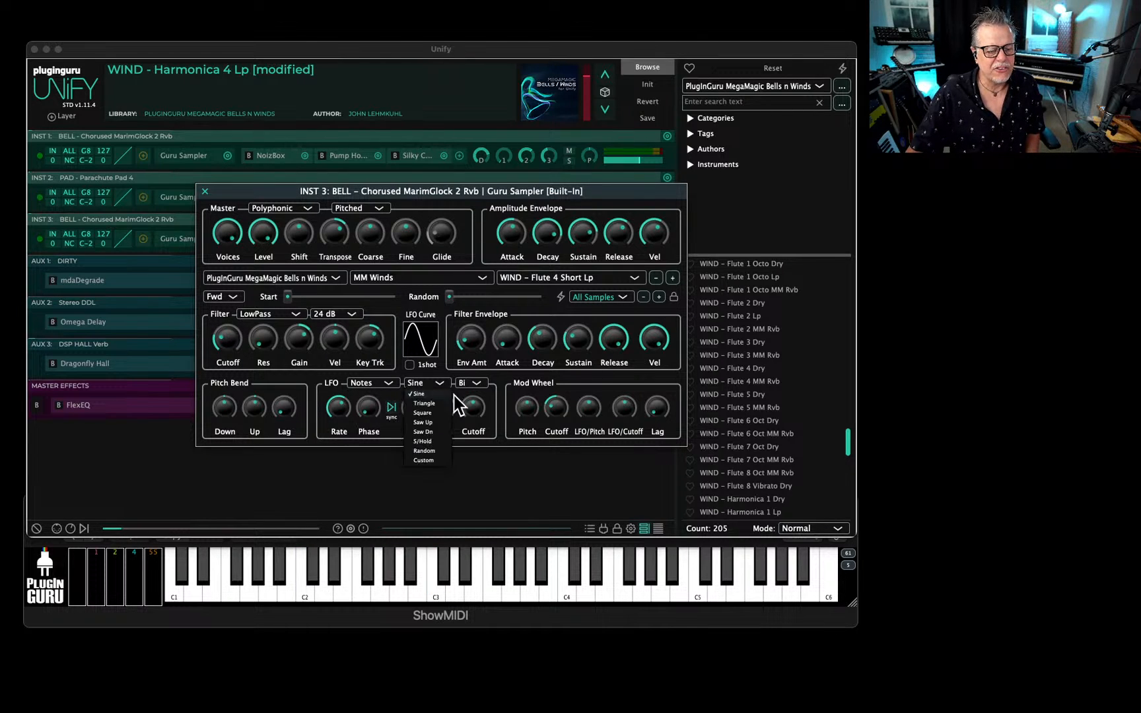
click(423, 441)
Raise the LFO's cutoff modulation, LFO rate and filter resonance in the INST 3 Guru Sampler, and close it.
drag(472, 396, 474, 387)
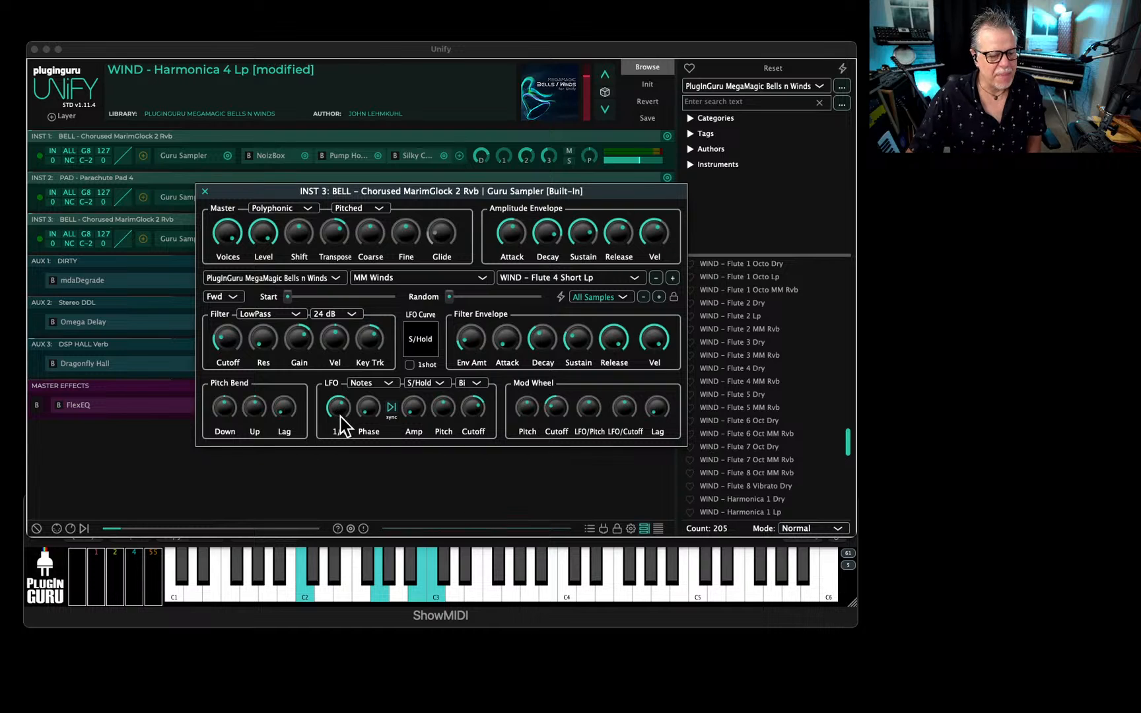
drag(340, 414, 338, 397)
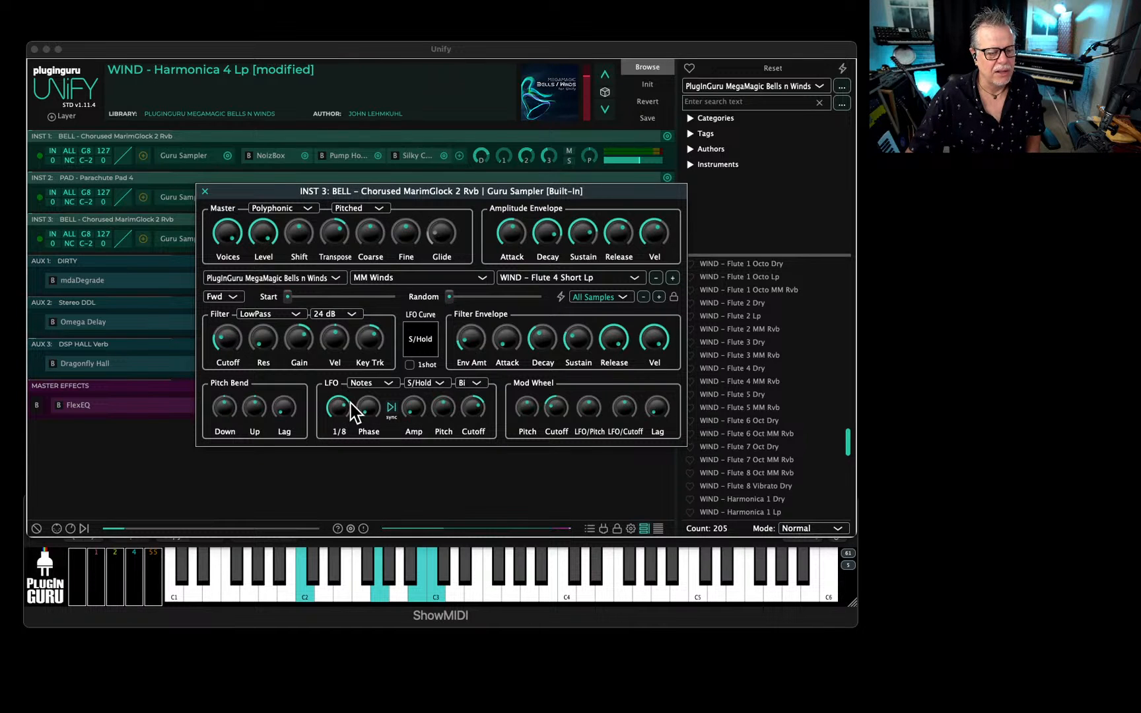
drag(267, 301, 271, 285)
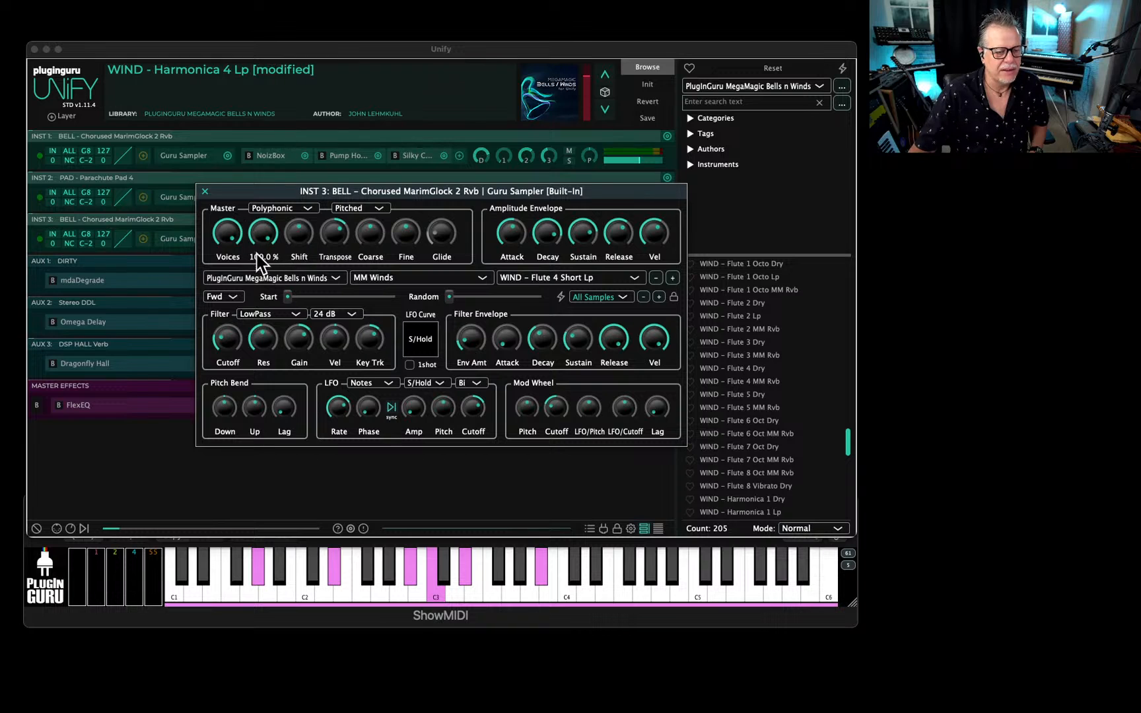
click(205, 191)
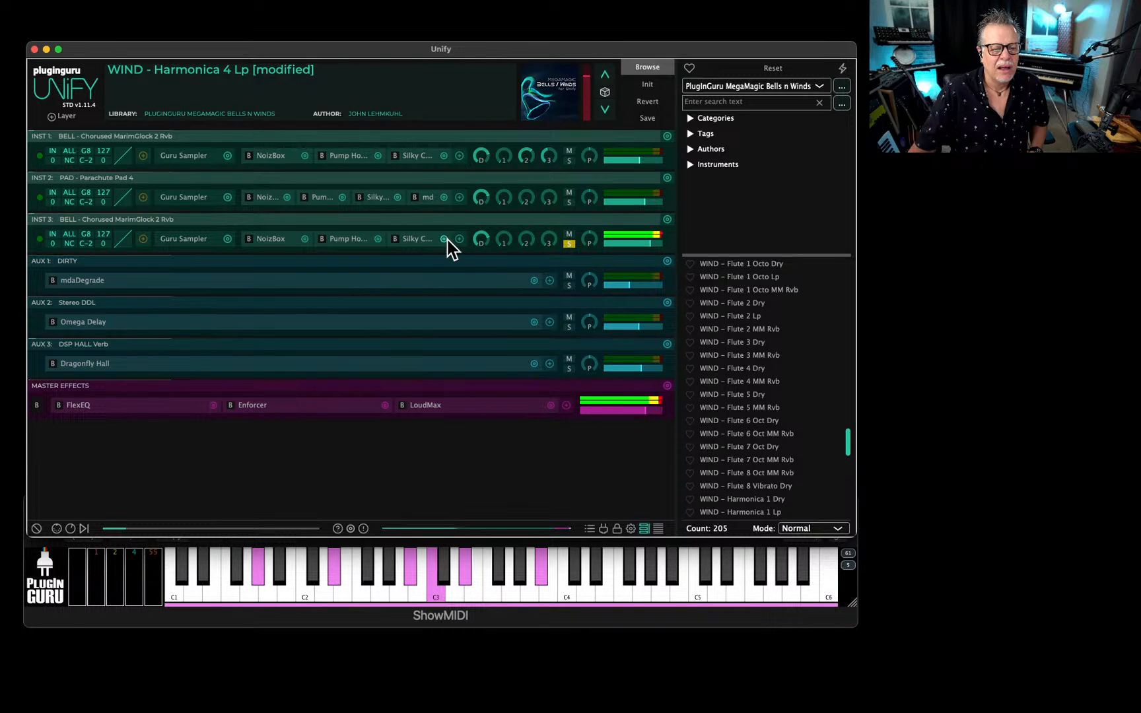
Open the NoizBox effect on INST 3, bring its window into view and raise the mix to maximum.
click(86, 241)
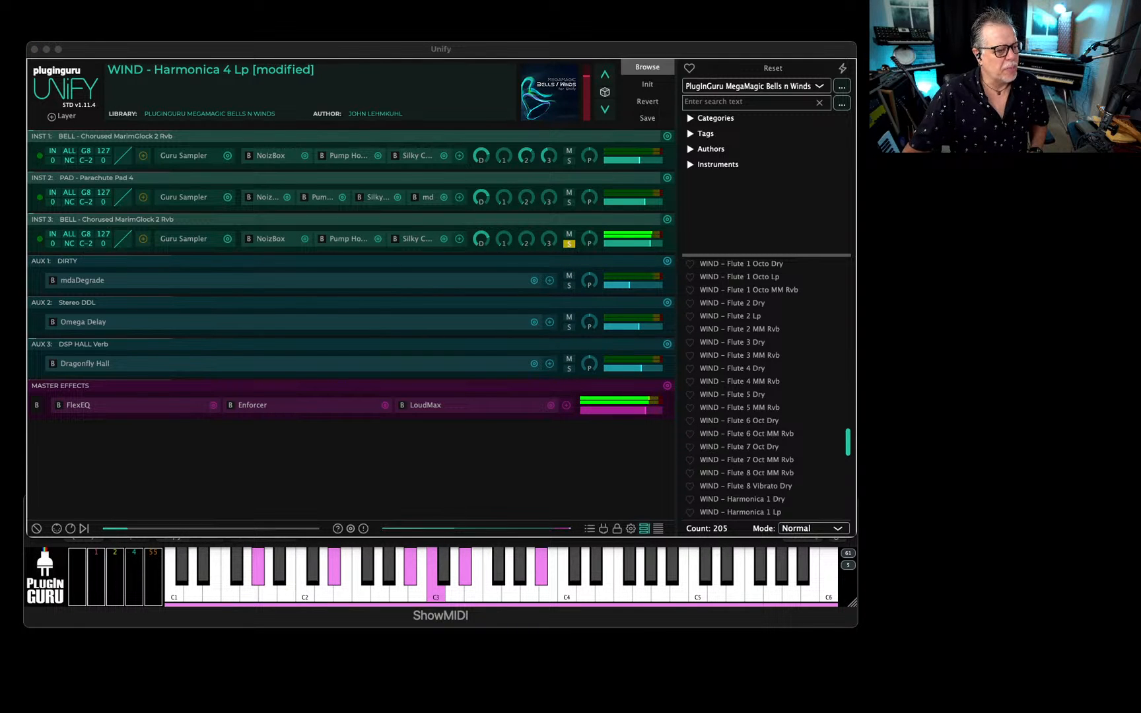
drag(2, 157, 573, 227)
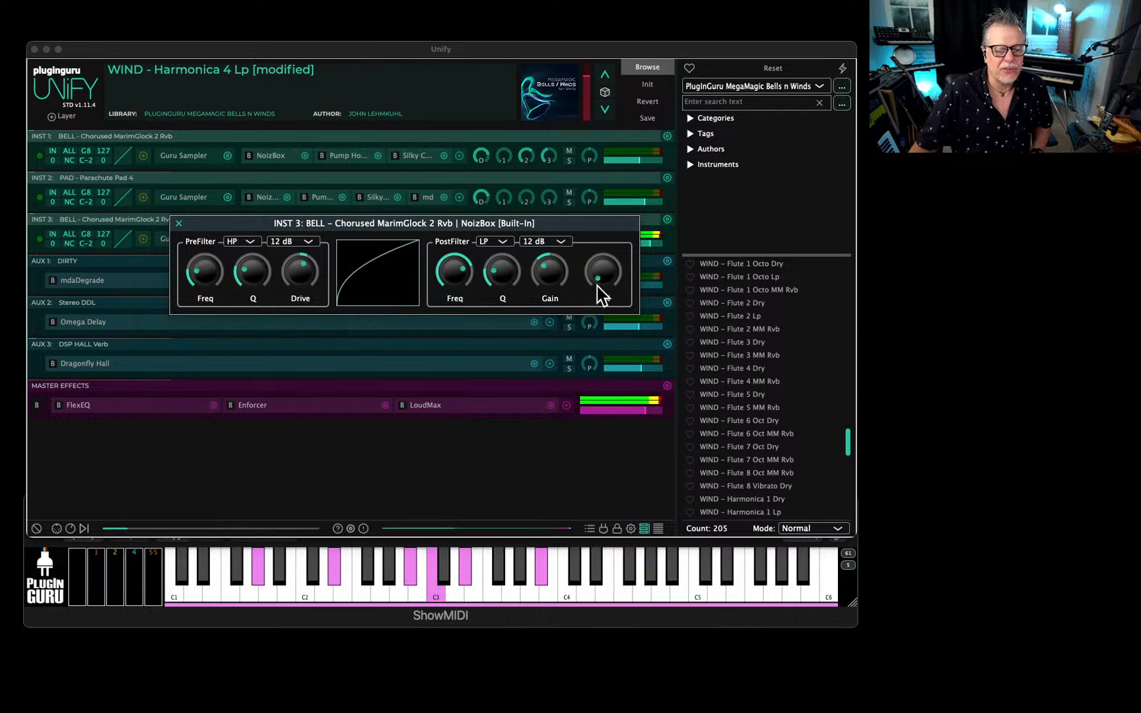
drag(600, 293, 601, 258)
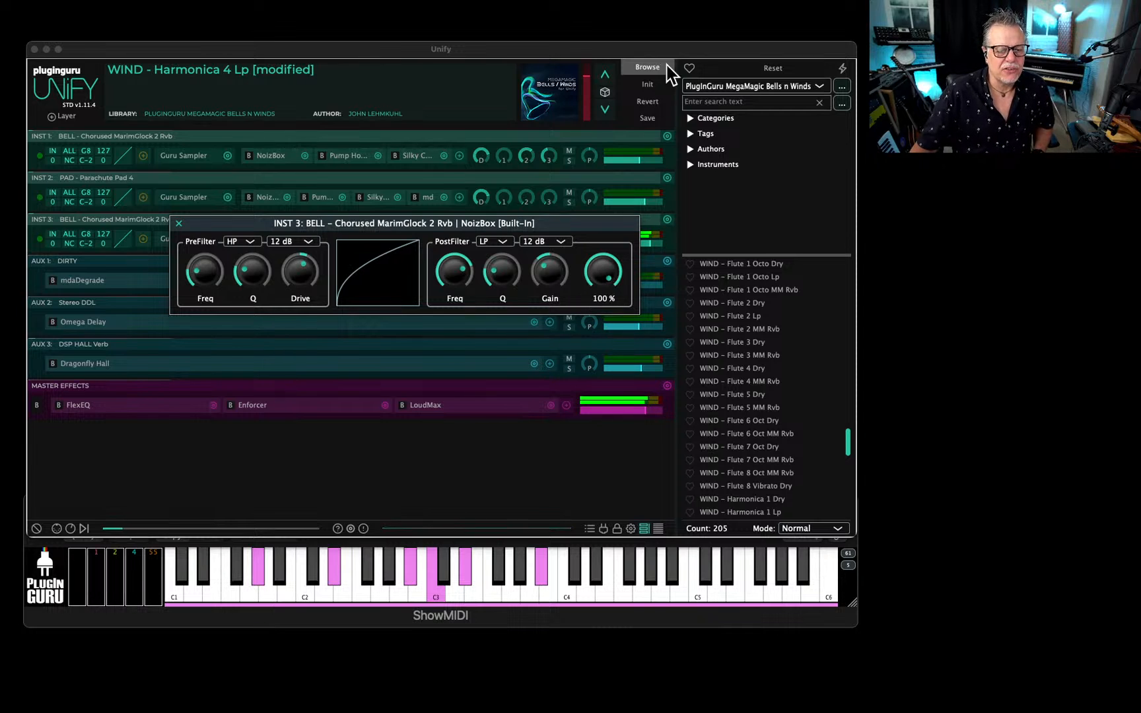
Flatten the NoizBox distortion curve, set its type to Exponential, and raise the pre-filter Q.
click(374, 288)
drag(273, 455, 274, 542)
click(324, 352)
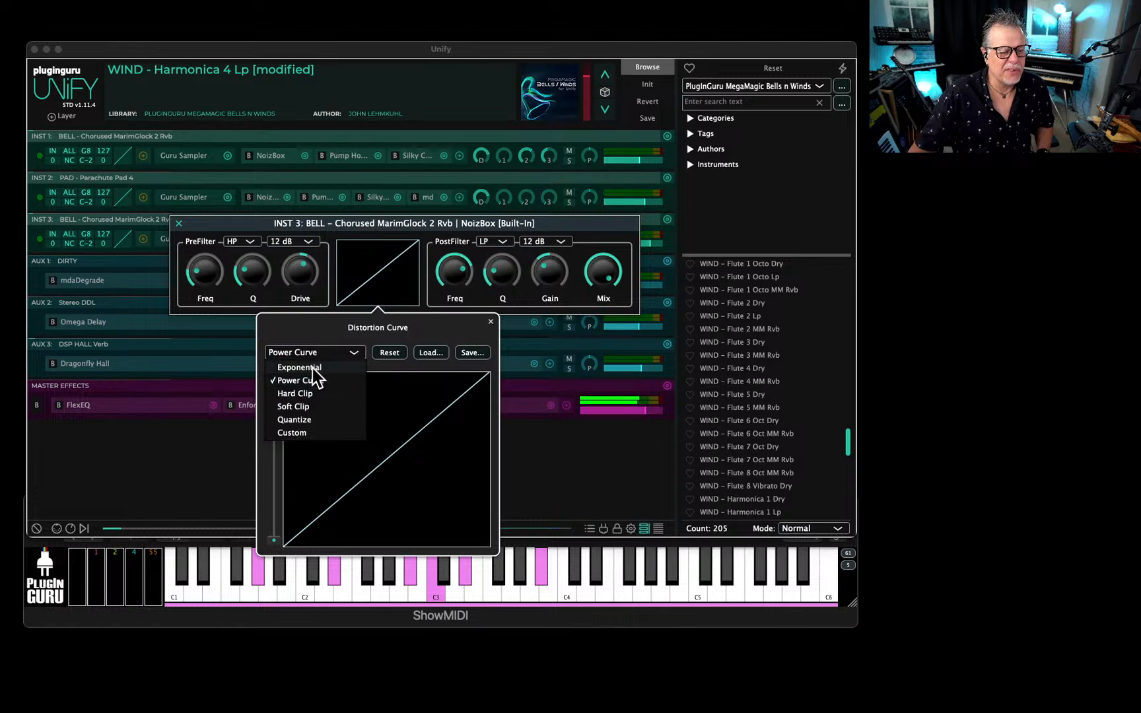
click(311, 367)
drag(257, 278, 259, 256)
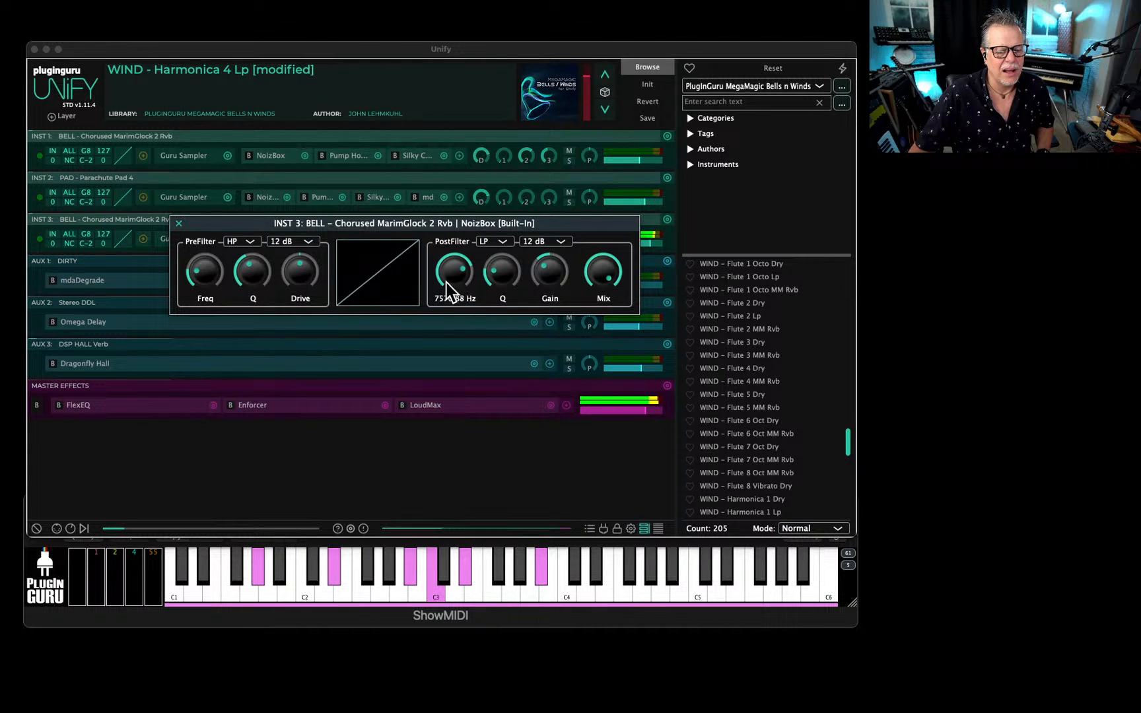
Raise the NoizBox post-filter Q to maximum and sweep the post-filter frequency to about 8024 Hz.
mouse_move(205, 271)
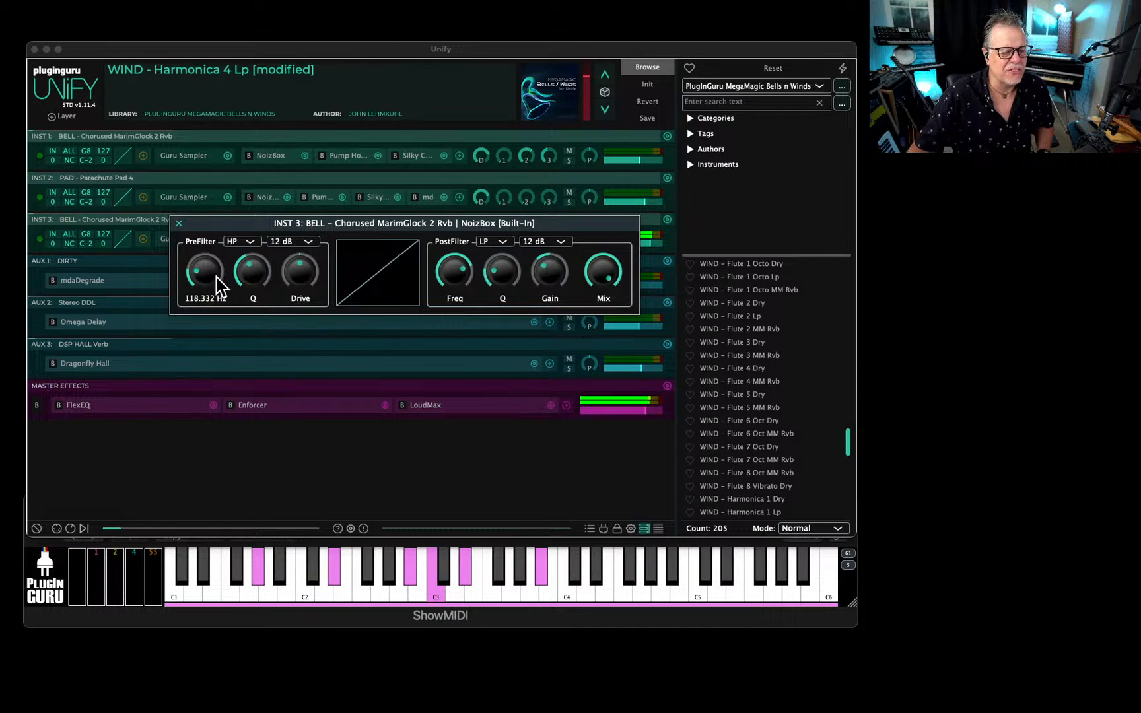
drag(453, 268, 489, 191)
drag(499, 264, 522, 199)
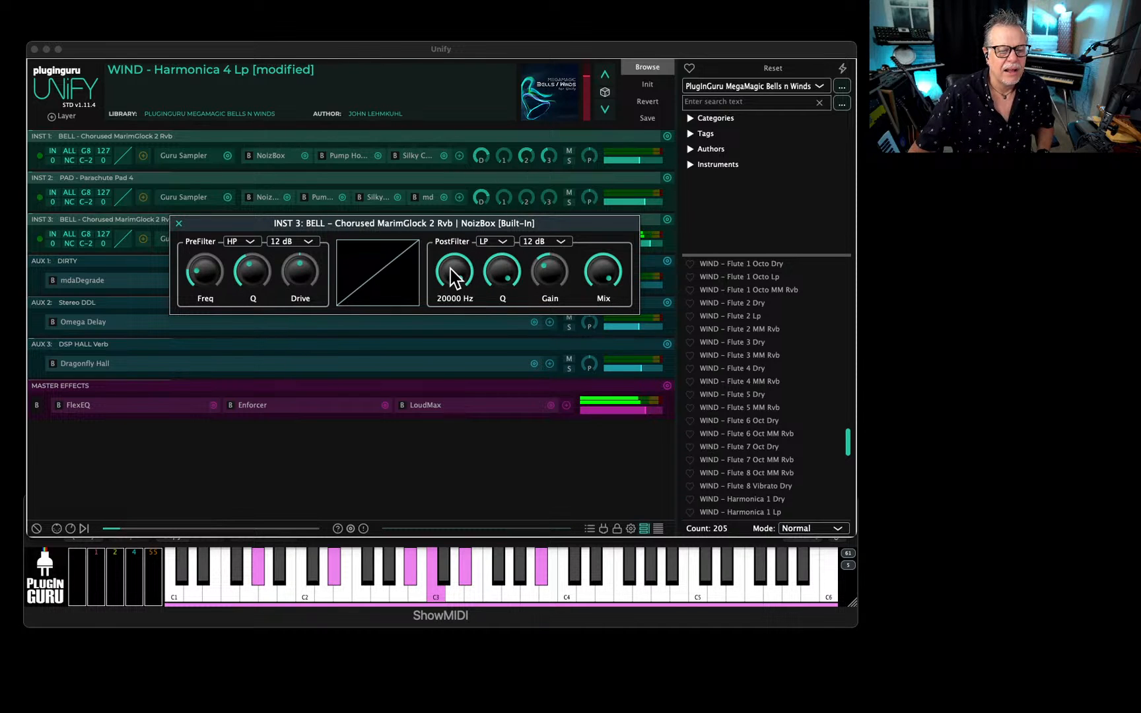
drag(450, 268, 453, 314)
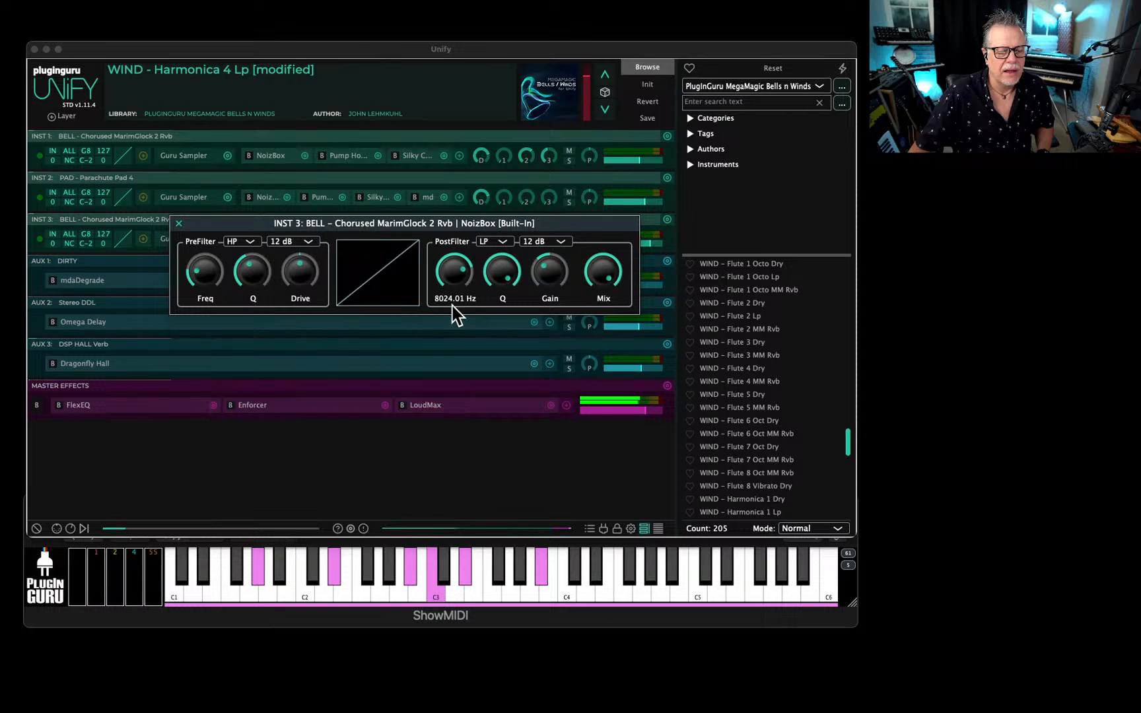
Adjust the NoizBox pre-filter frequency on INST 3 and close the effect.
mouse_move(511, 290)
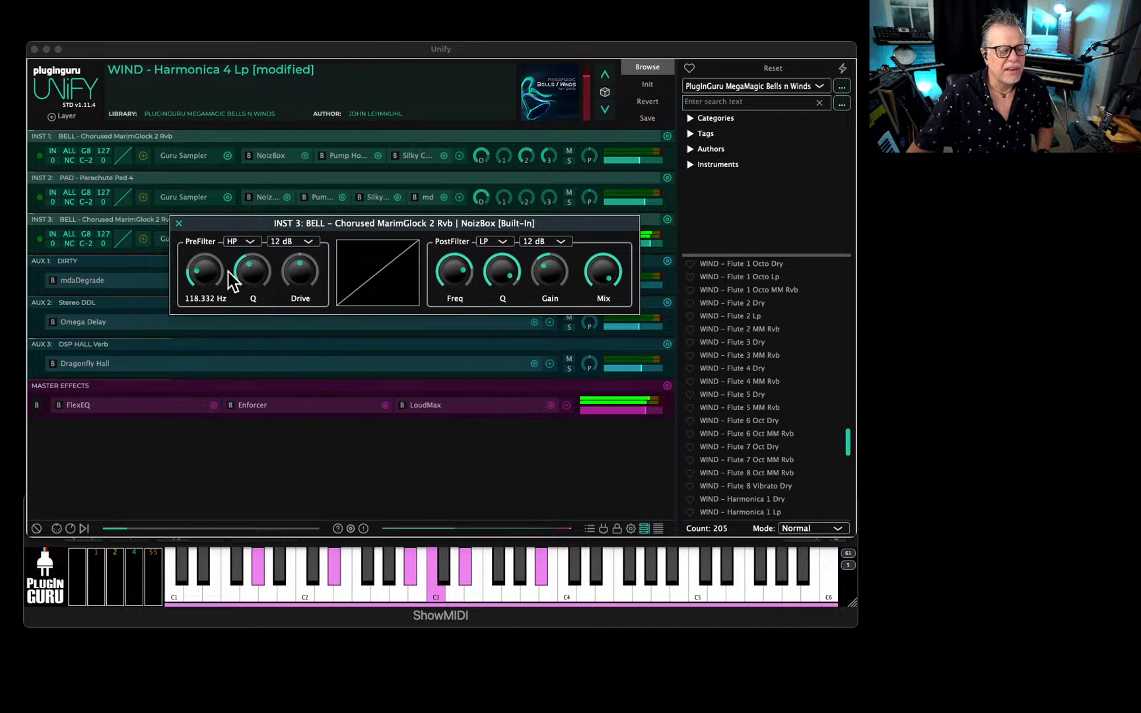
mouse_move(209, 286)
mouse_down()
mouse_move(207, 270)
mouse_move(202, 280)
mouse_up()
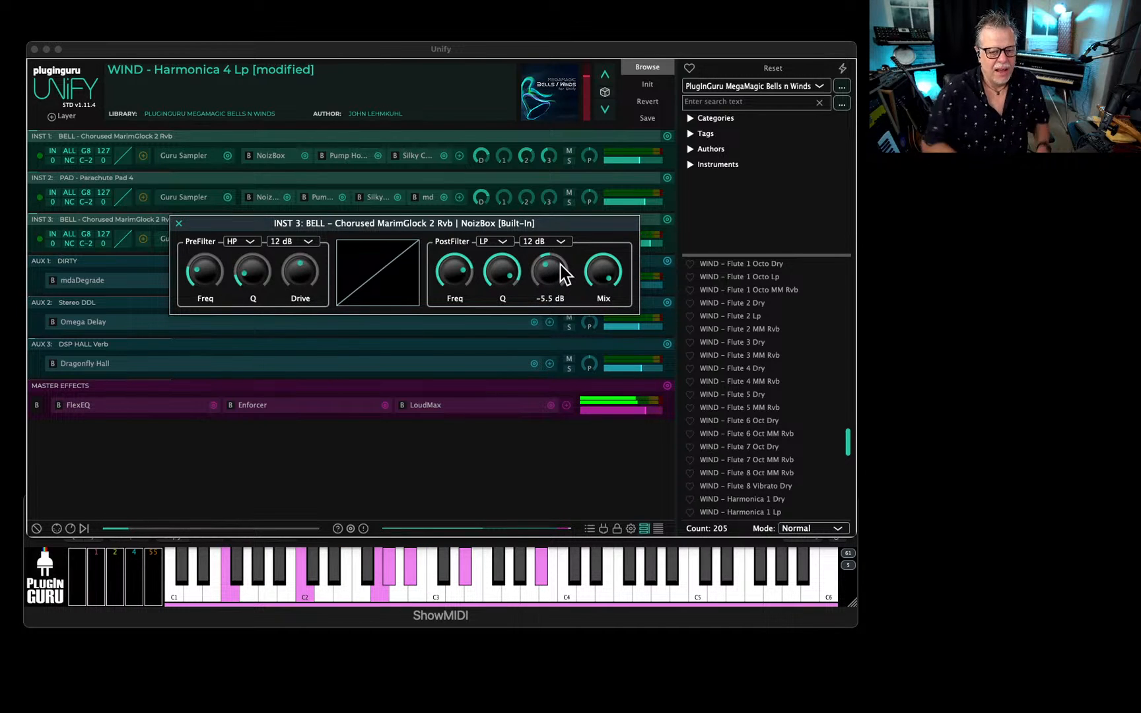
click(181, 224)
Set the INST 3 Guru Sampler level to 62.8 % and lower the INST 2 and INST 3 layer levels.
click(183, 241)
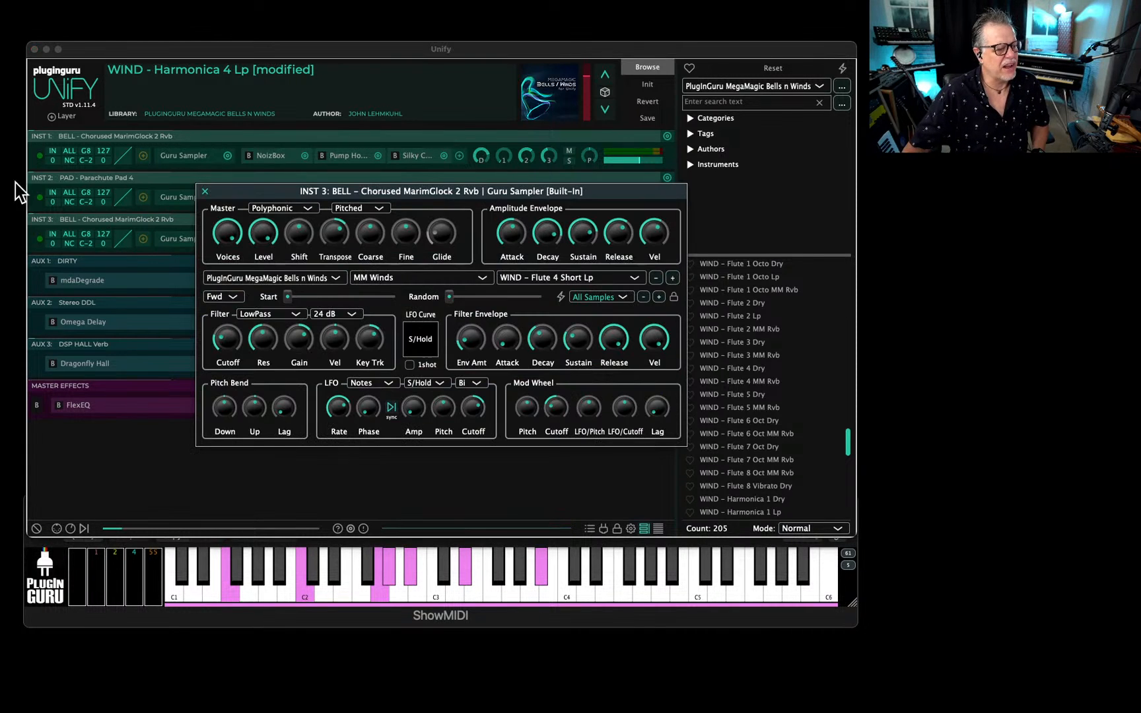
drag(257, 236, 257, 251)
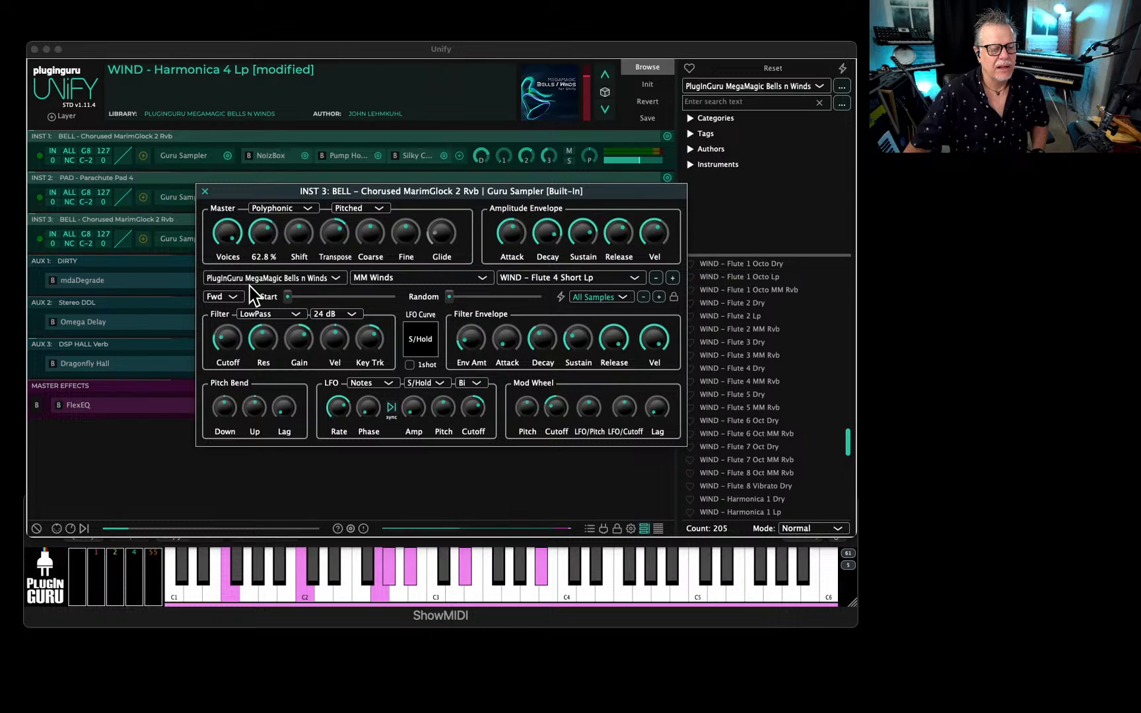
mouse_move(227, 228)
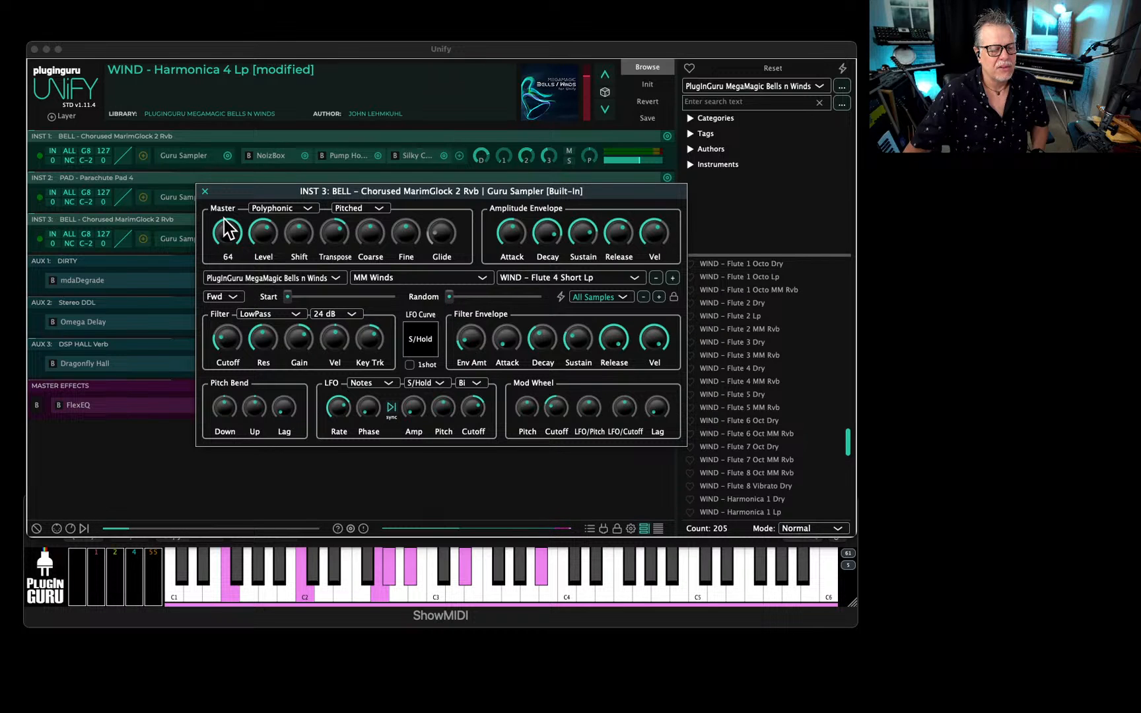
click(204, 190)
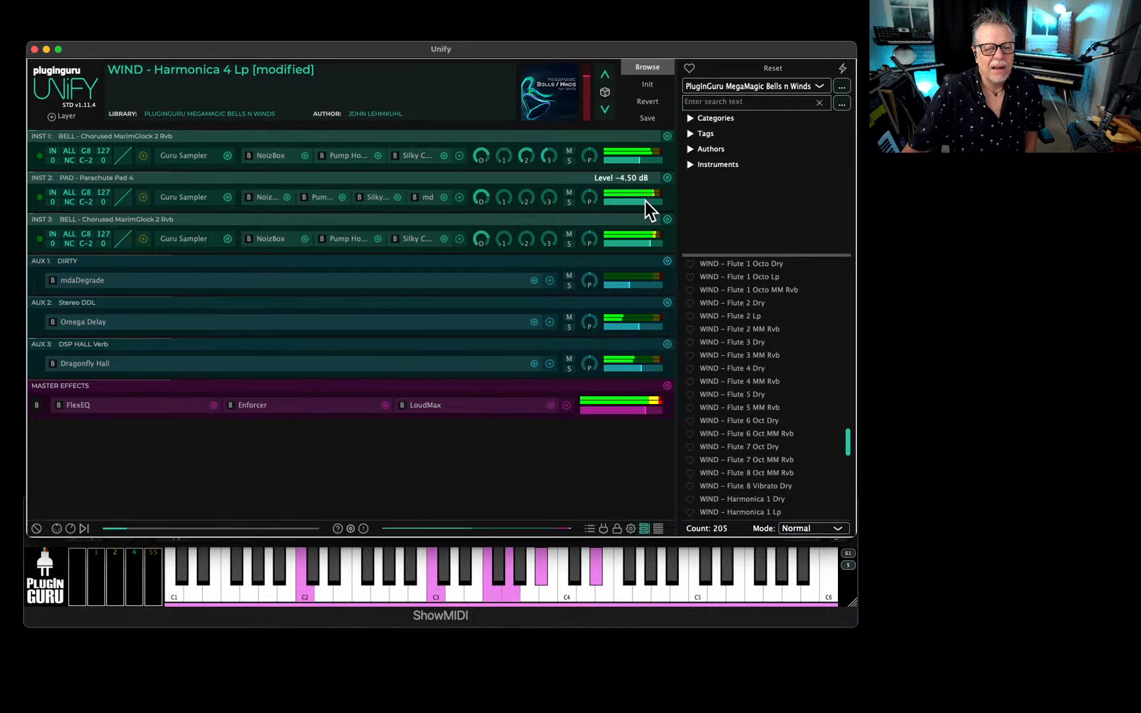
drag(645, 201, 637, 201)
drag(645, 245, 639, 247)
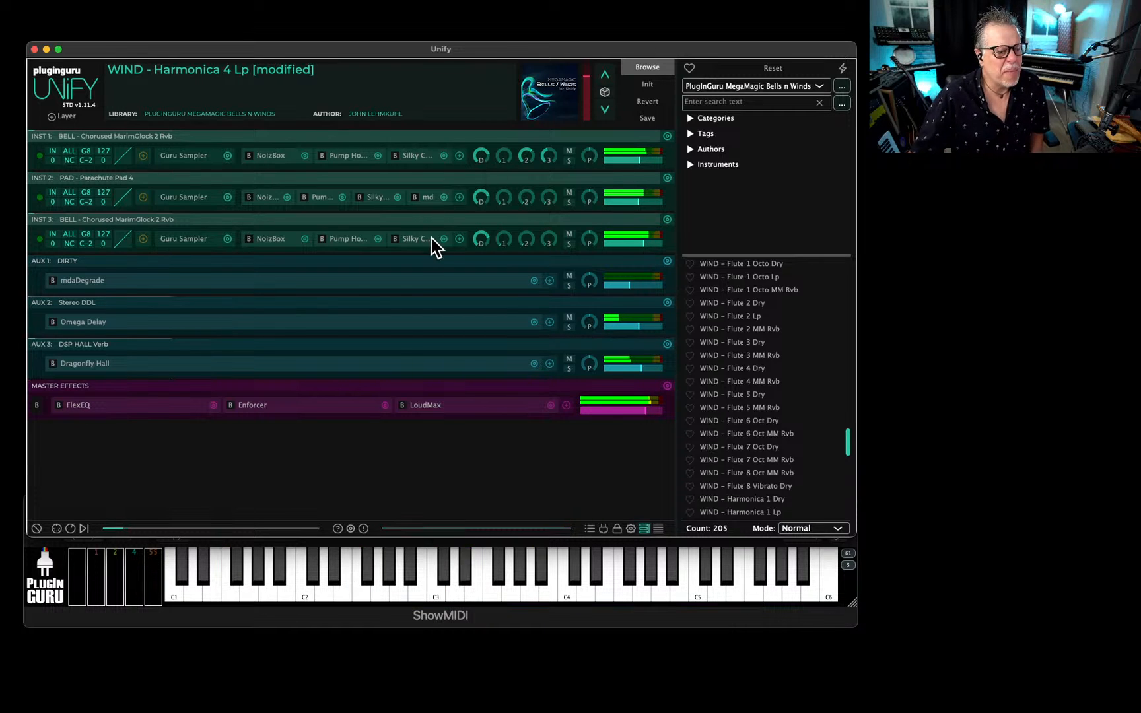
Solo the INST 2 layer and change its Guru Sampler sound to PAD - Purity Revival.
click(569, 202)
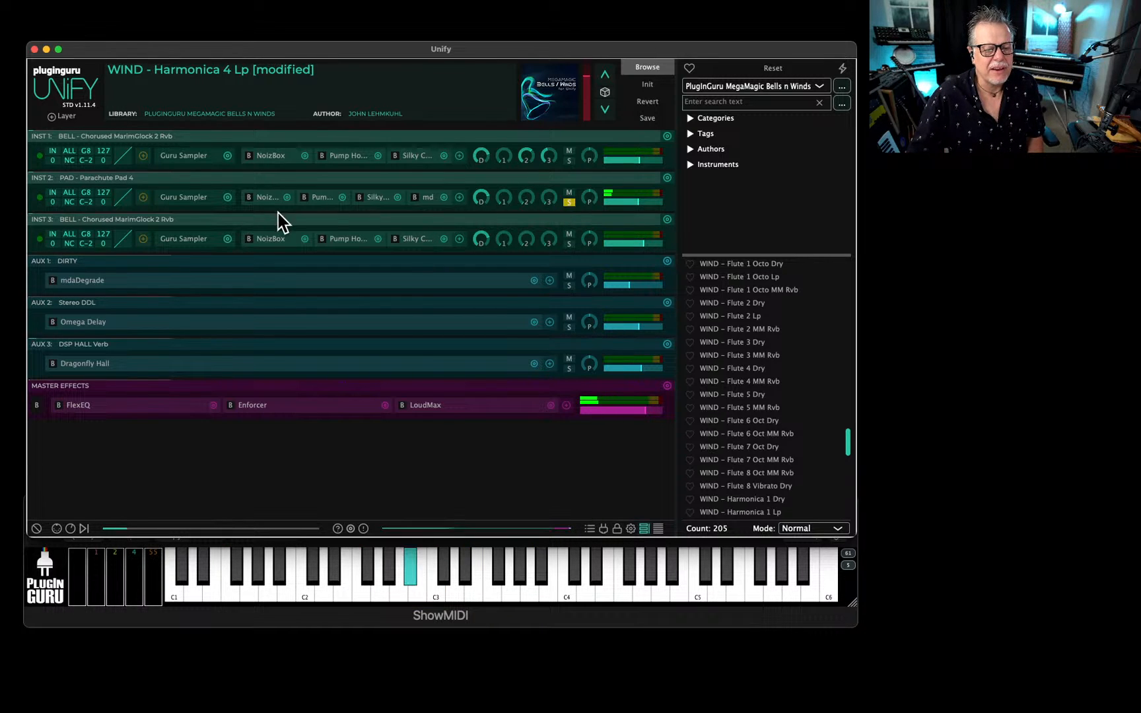
click(193, 200)
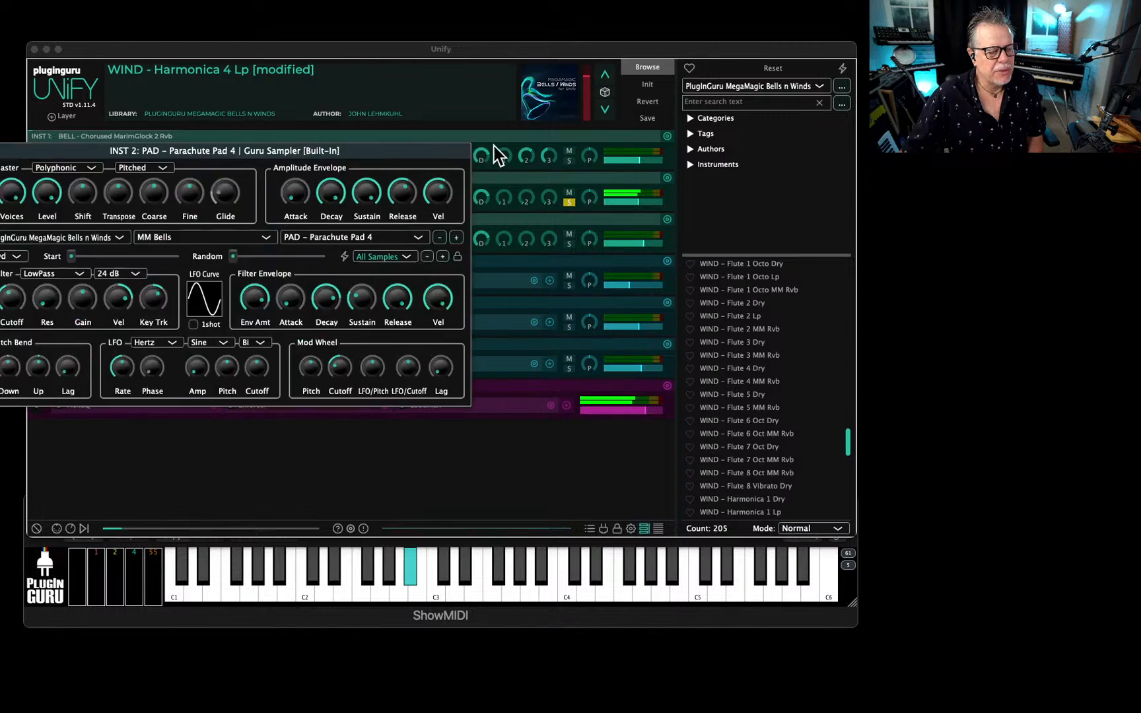
click(753, 226)
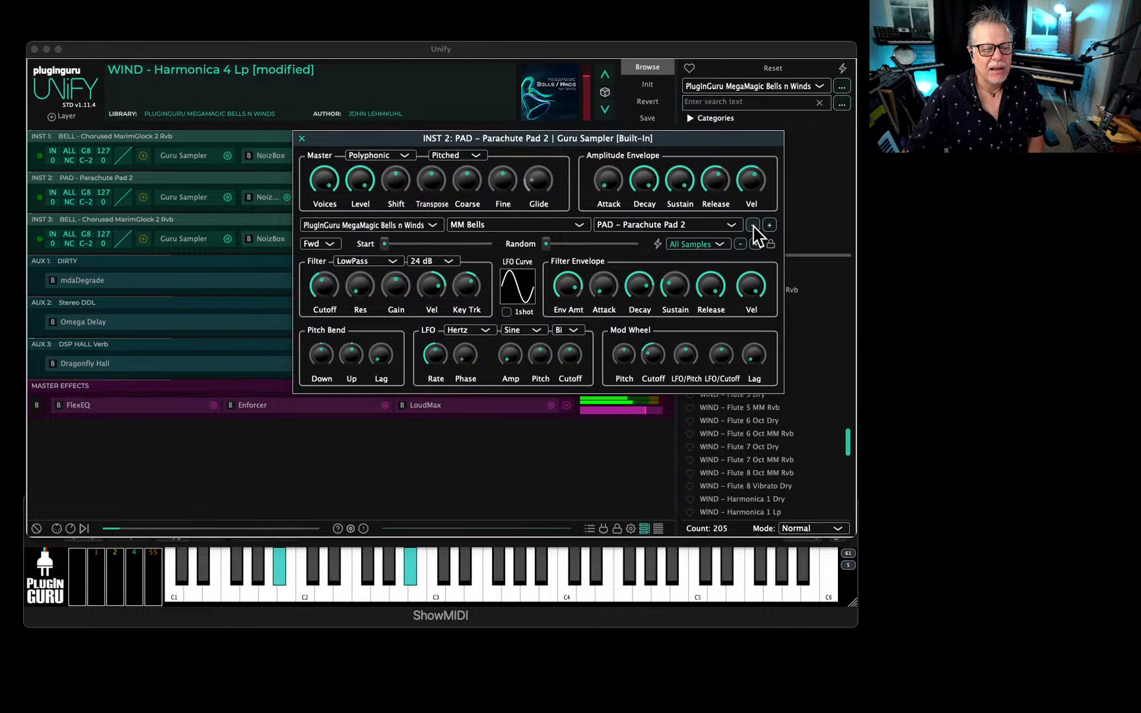
click(753, 226)
click(670, 226)
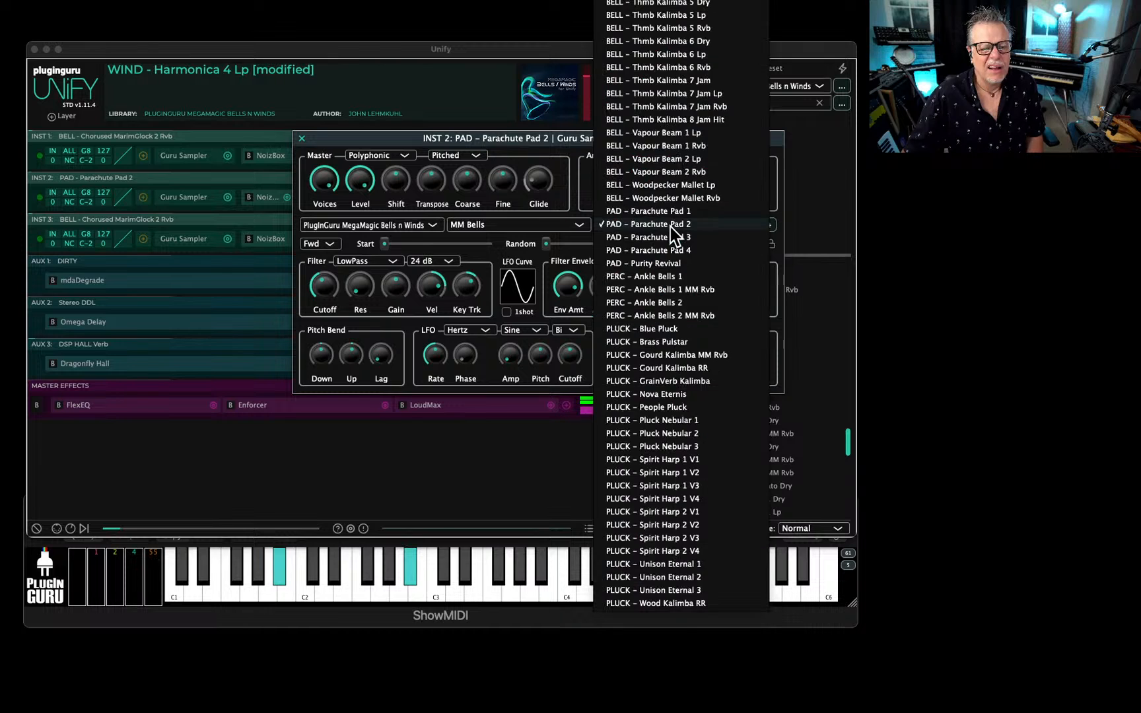
click(675, 264)
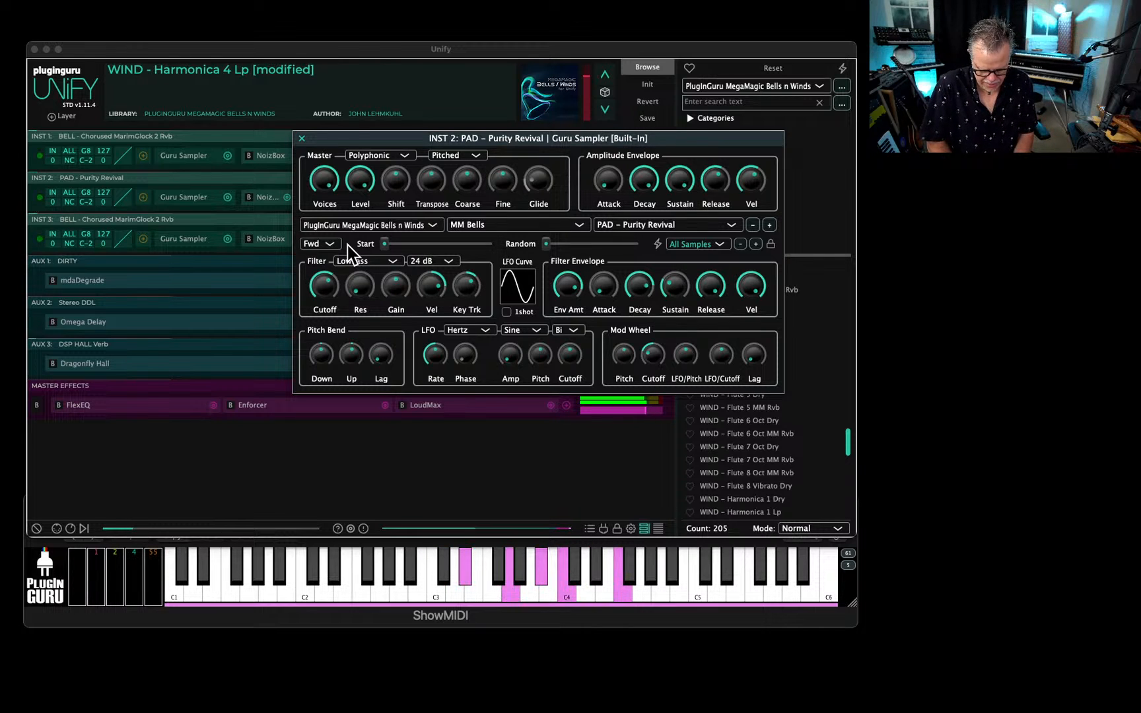
key(Escape)
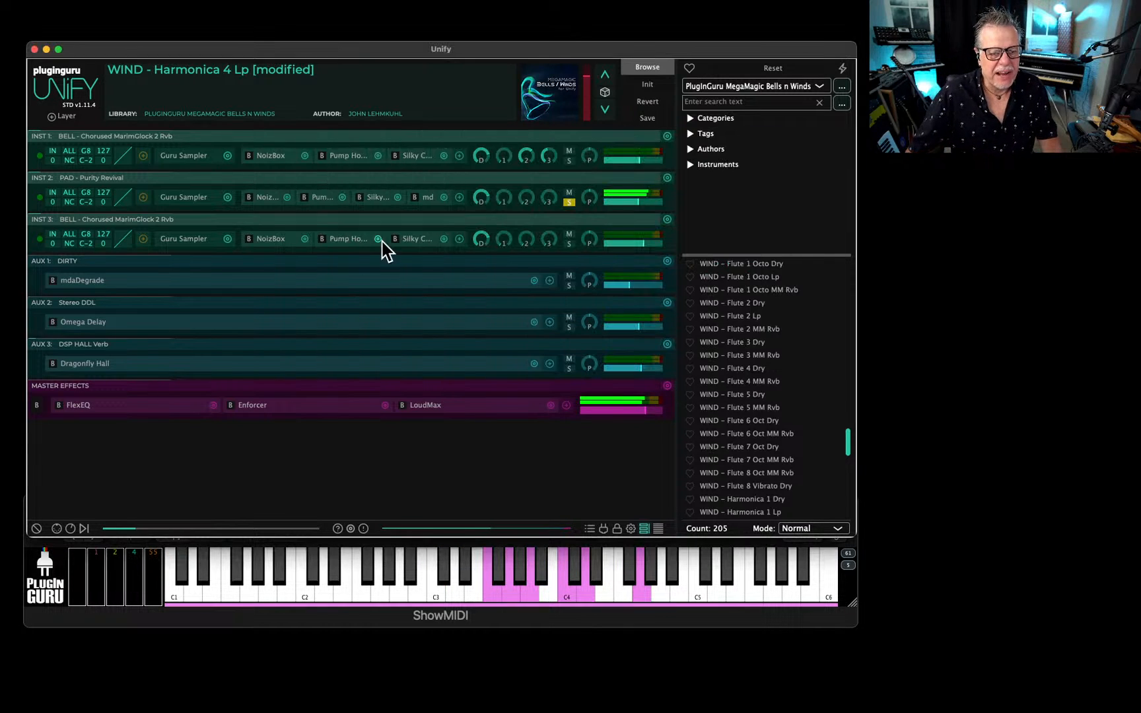
Duplicate the PAD - Purity Revival layer and turn off solo on the original.
click(667, 179)
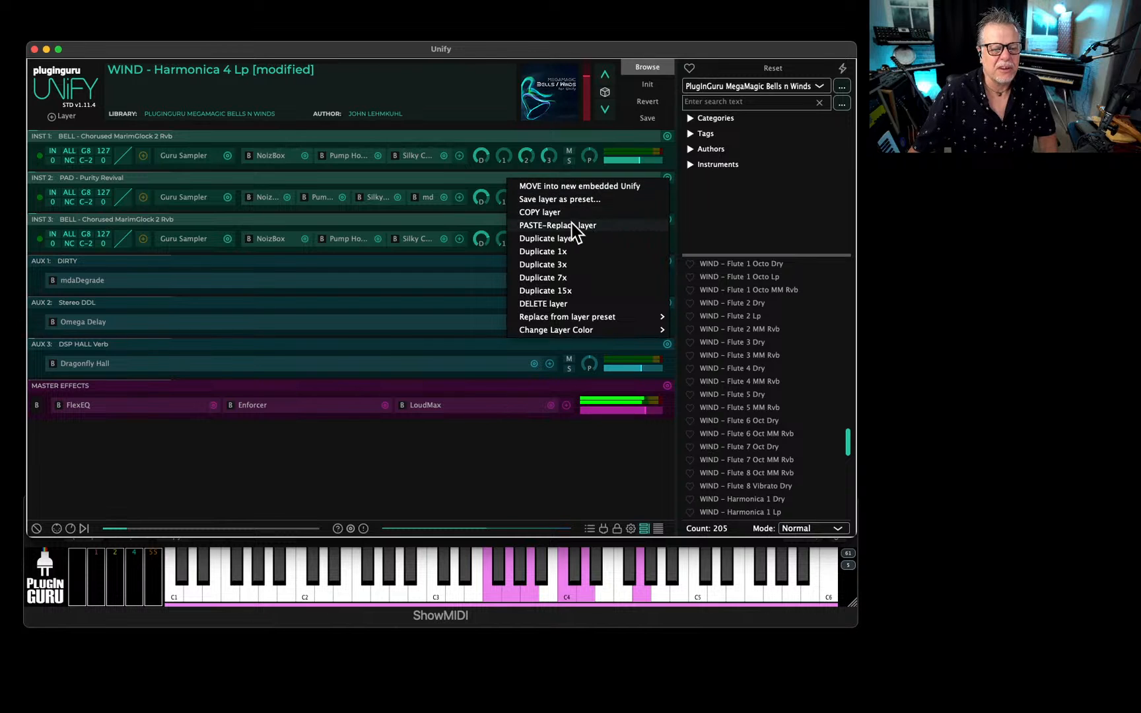
key(Escape)
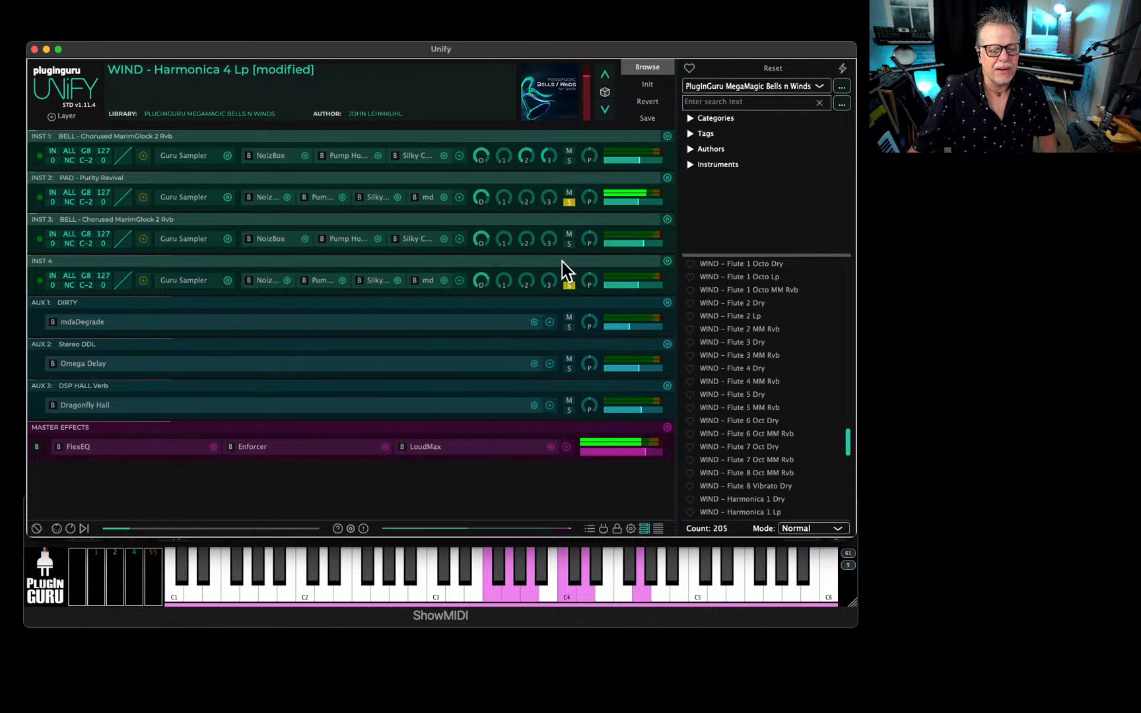
click(569, 202)
Change the INST 3 Guru Sampler sound to Vln14-Dream Ens from the MegaMagic Violin LITE folder of the Unify Standard Library.
click(193, 238)
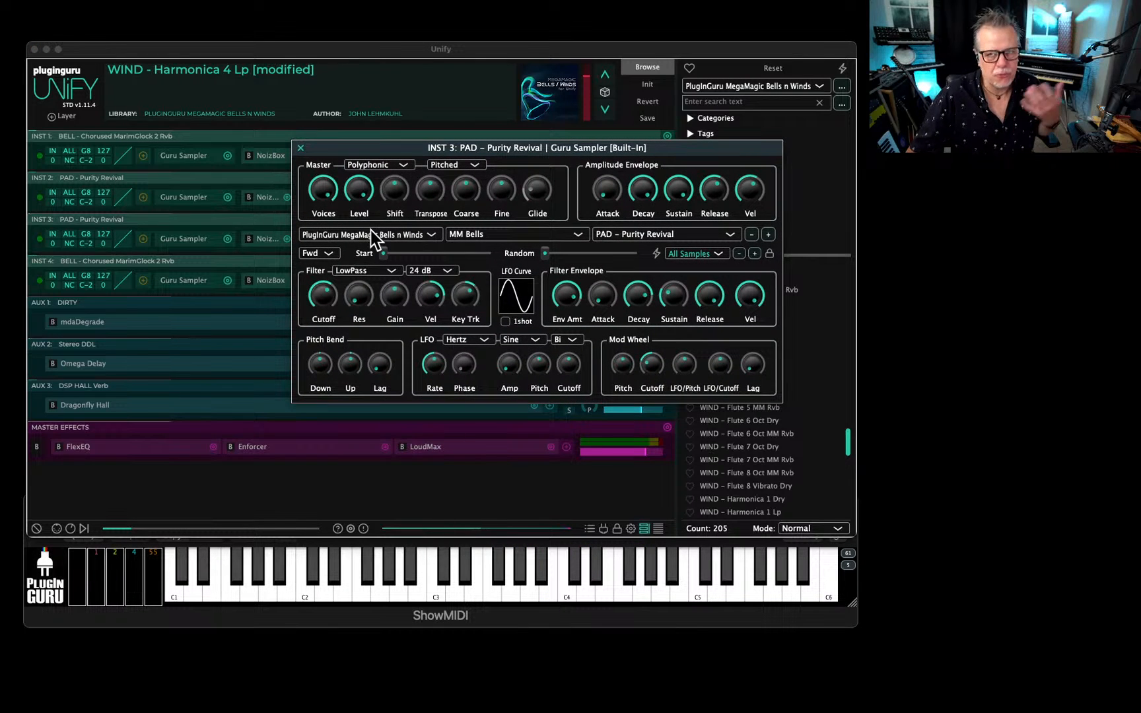
click(373, 235)
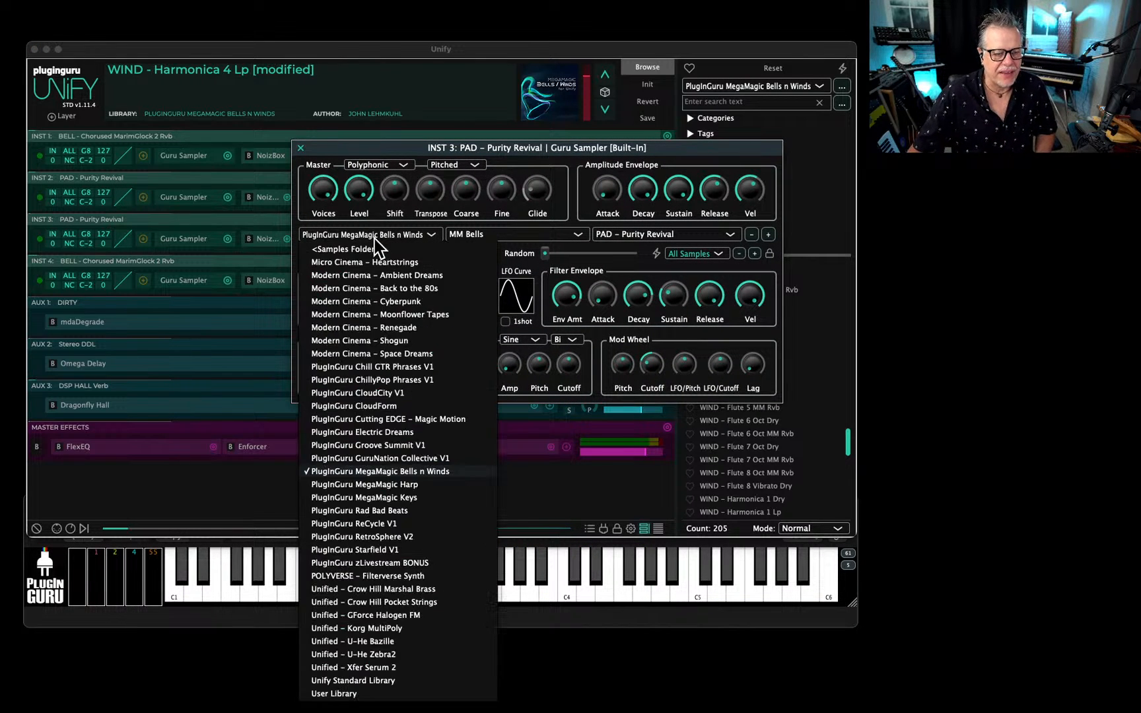
click(360, 681)
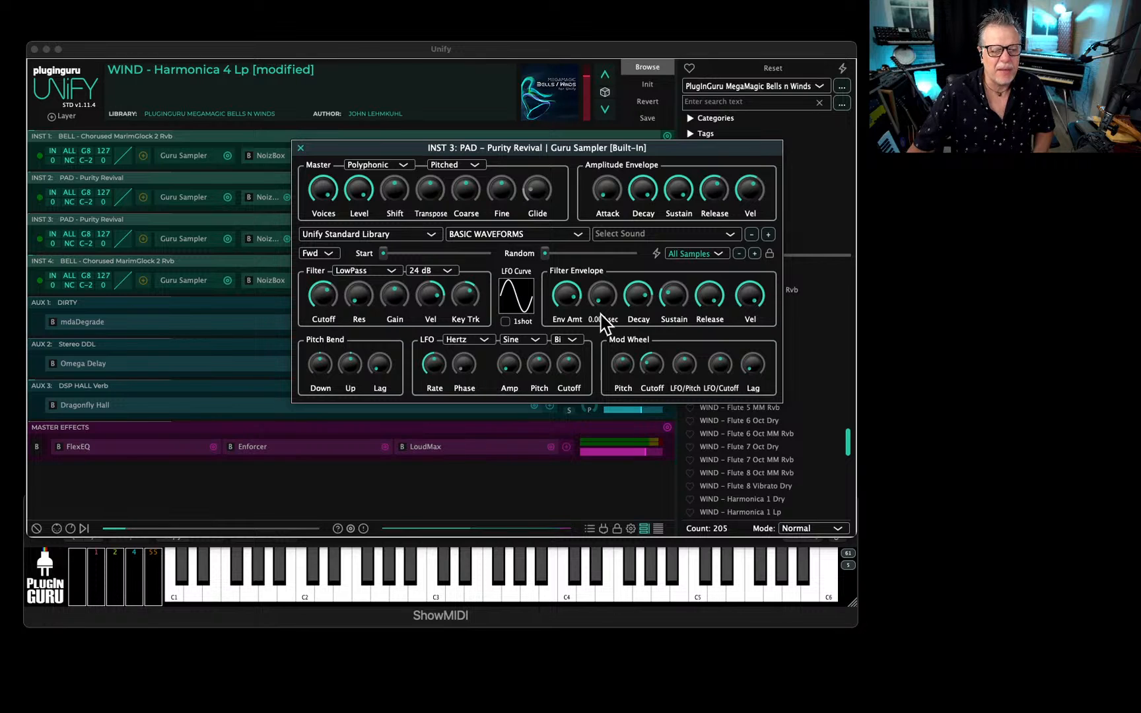
click(500, 237)
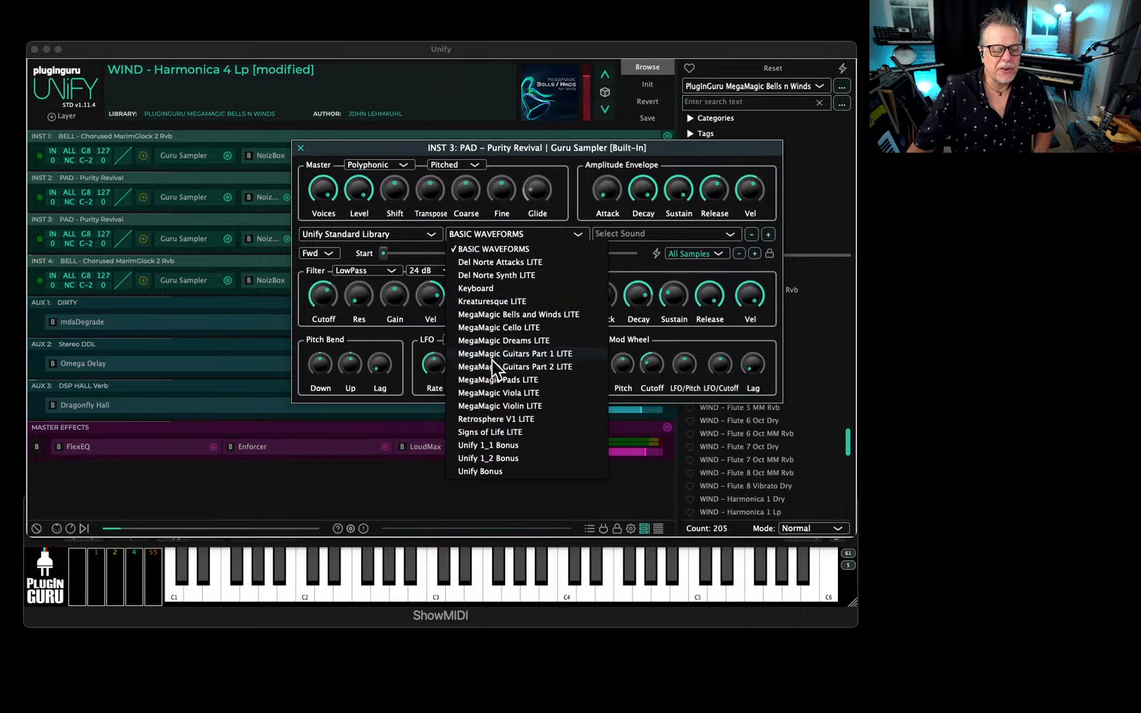
click(504, 406)
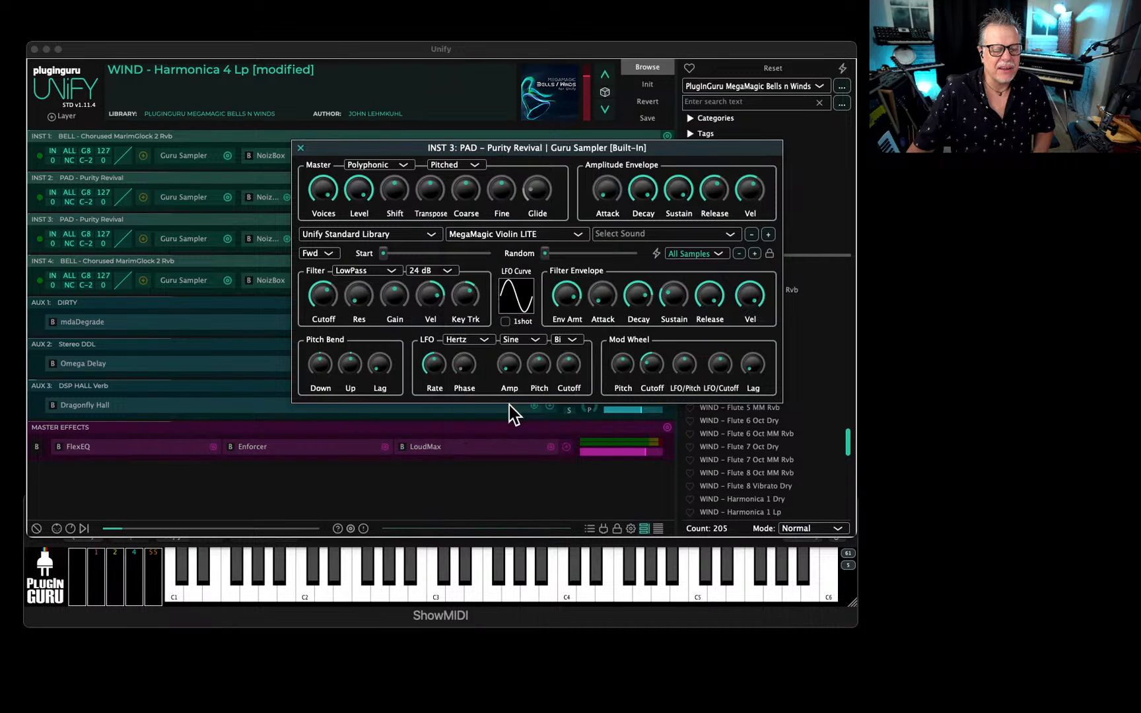
click(633, 235)
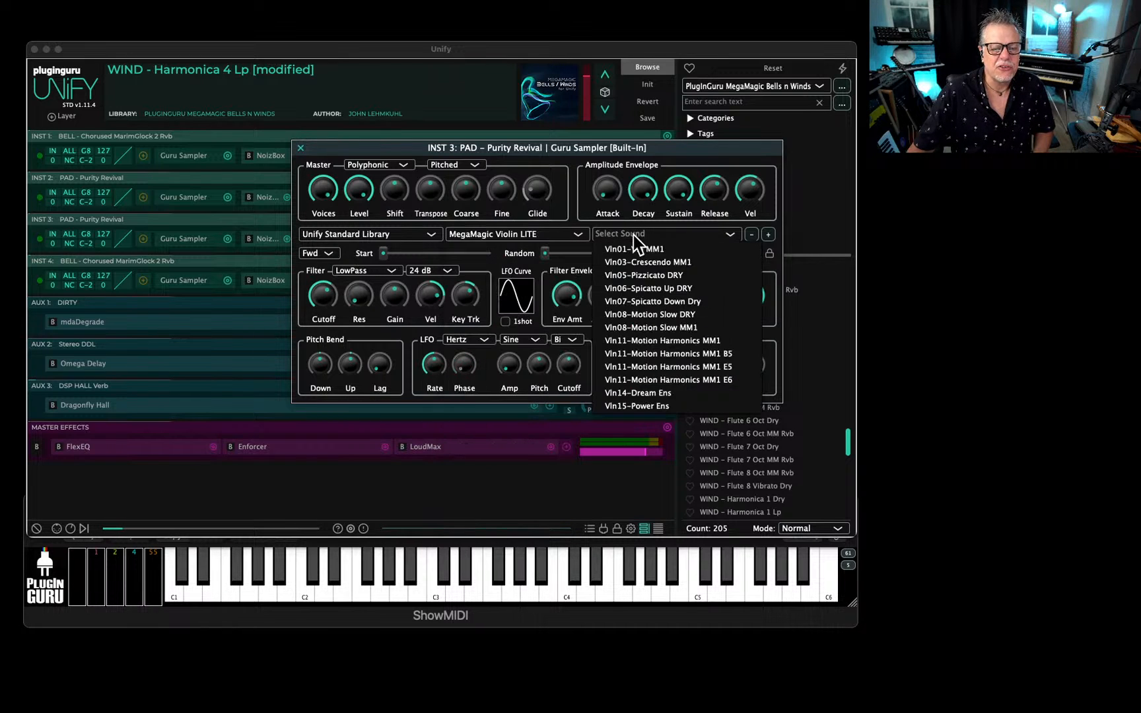
click(637, 394)
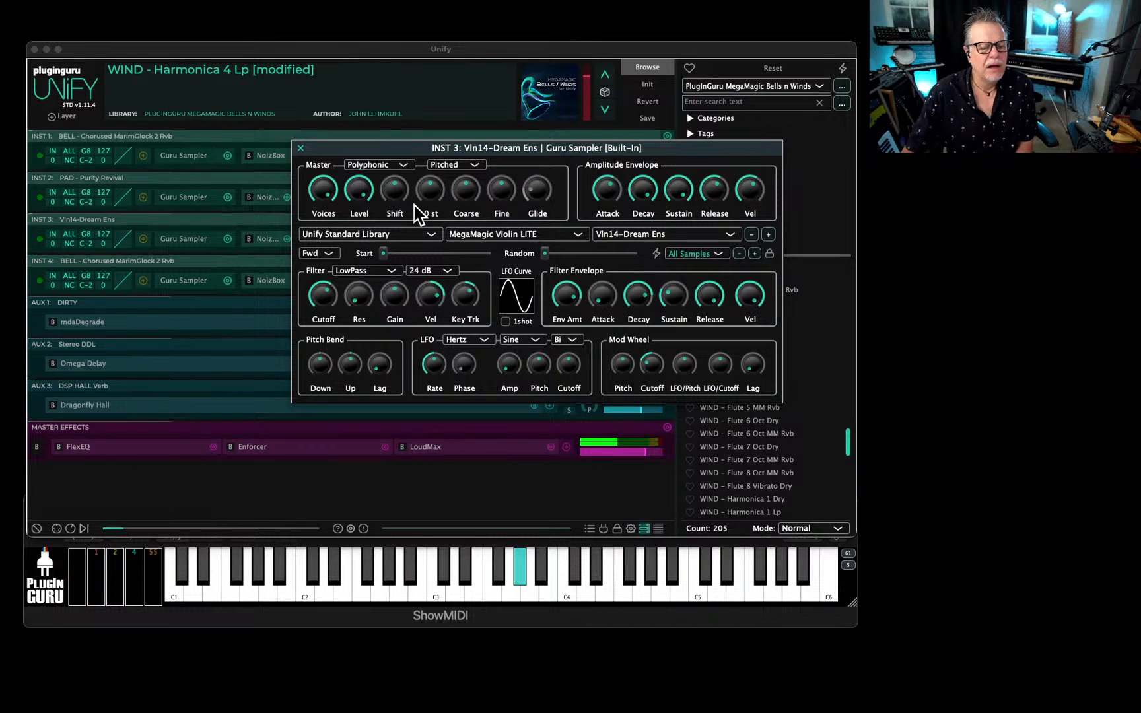
Try the violin sound with Coarse at 5, 12 and 16 st and Transpose at 5 st, resetting each control.
drag(425, 198, 443, 187)
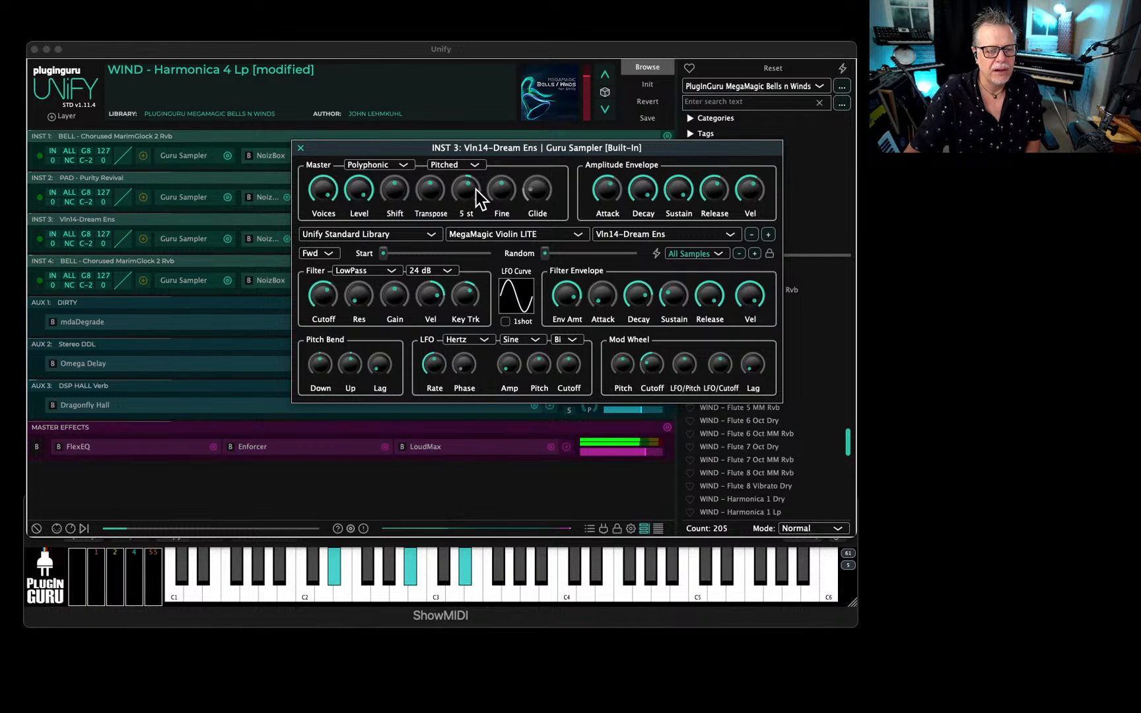
drag(477, 189, 477, 182)
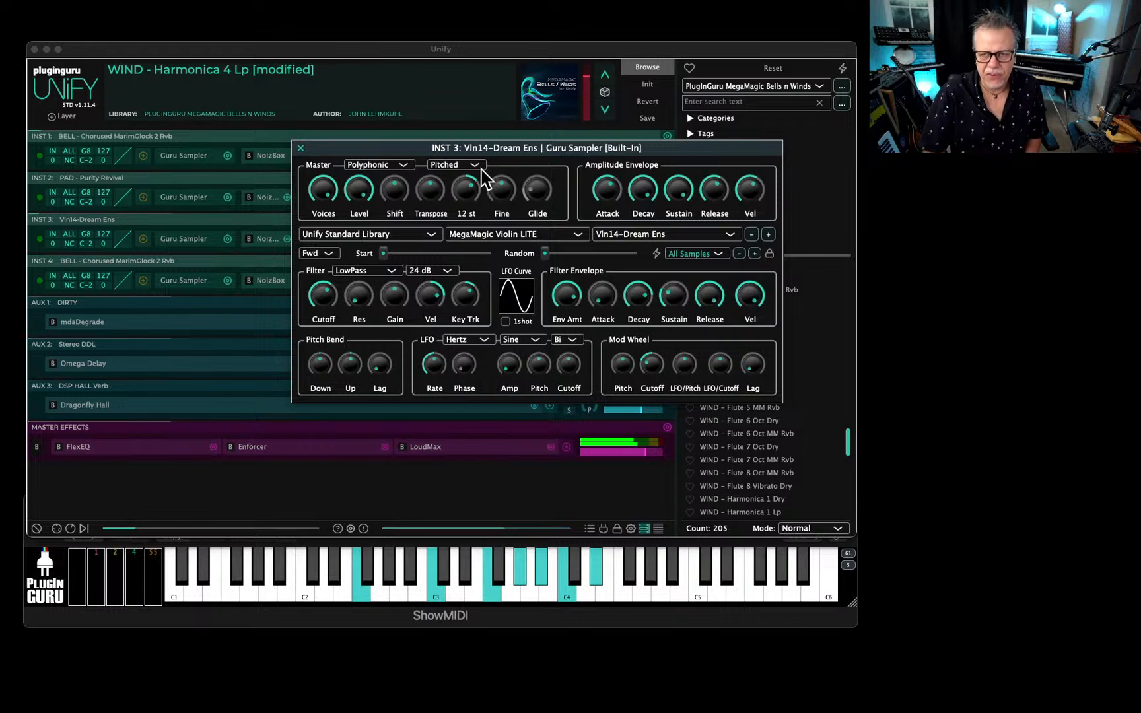
double_click(470, 180)
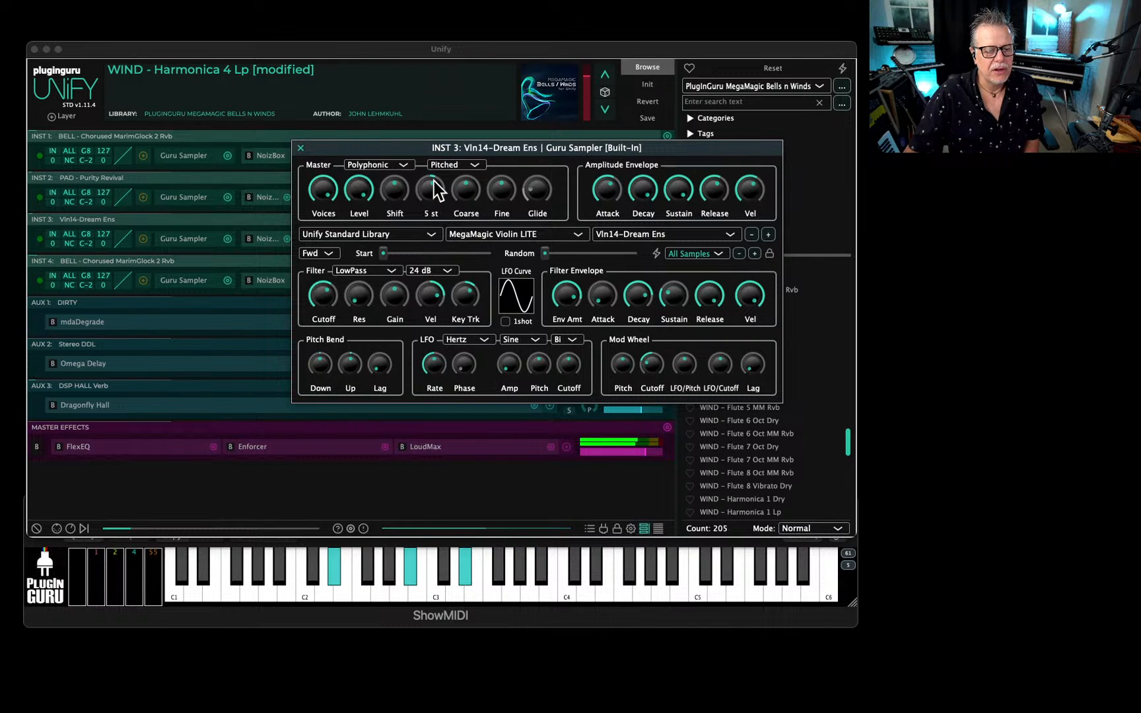
scroll(434, 175, up, 4)
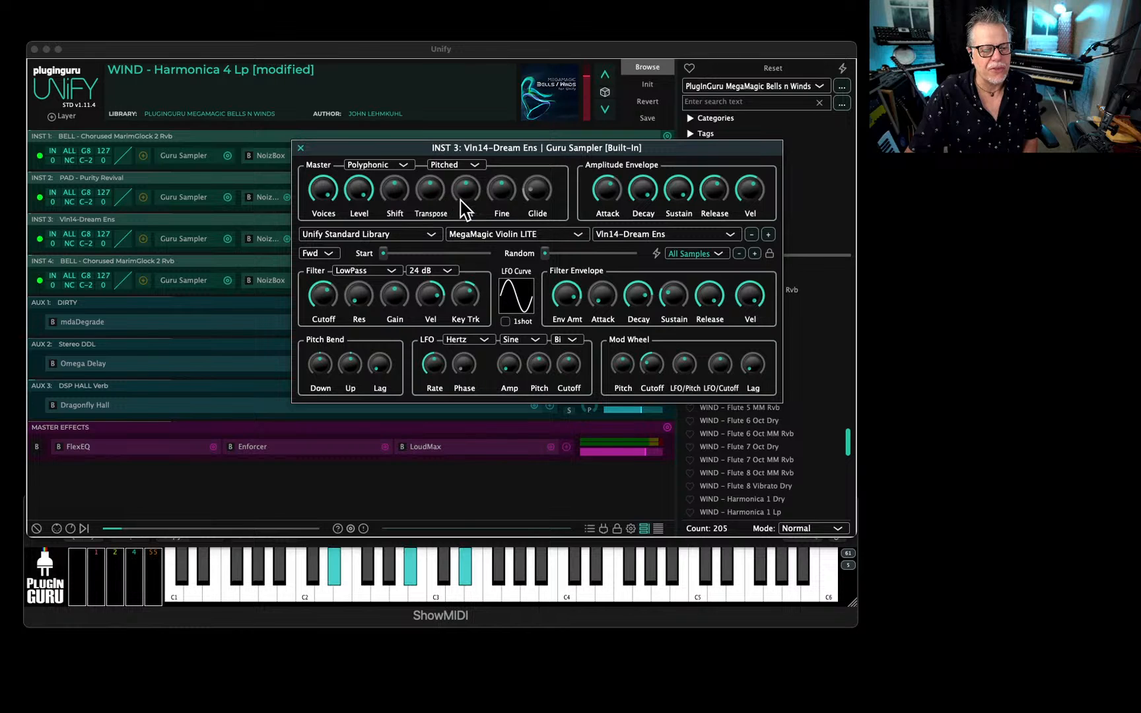
drag(466, 199, 473, 192)
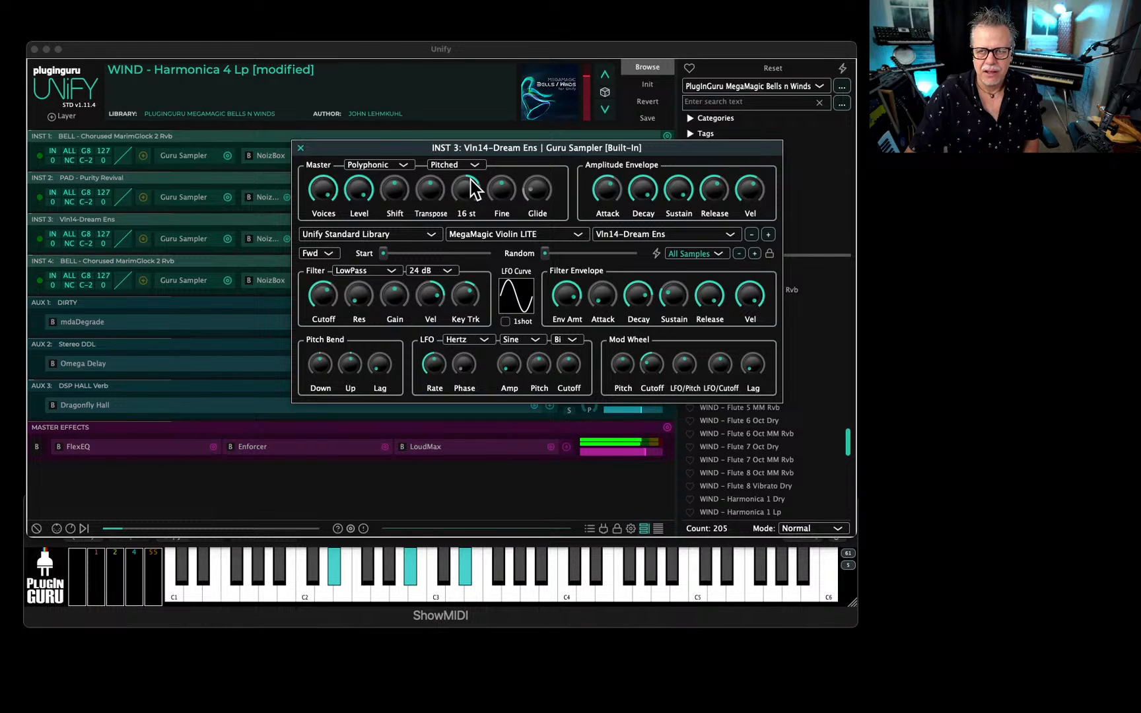
double_click(466, 183)
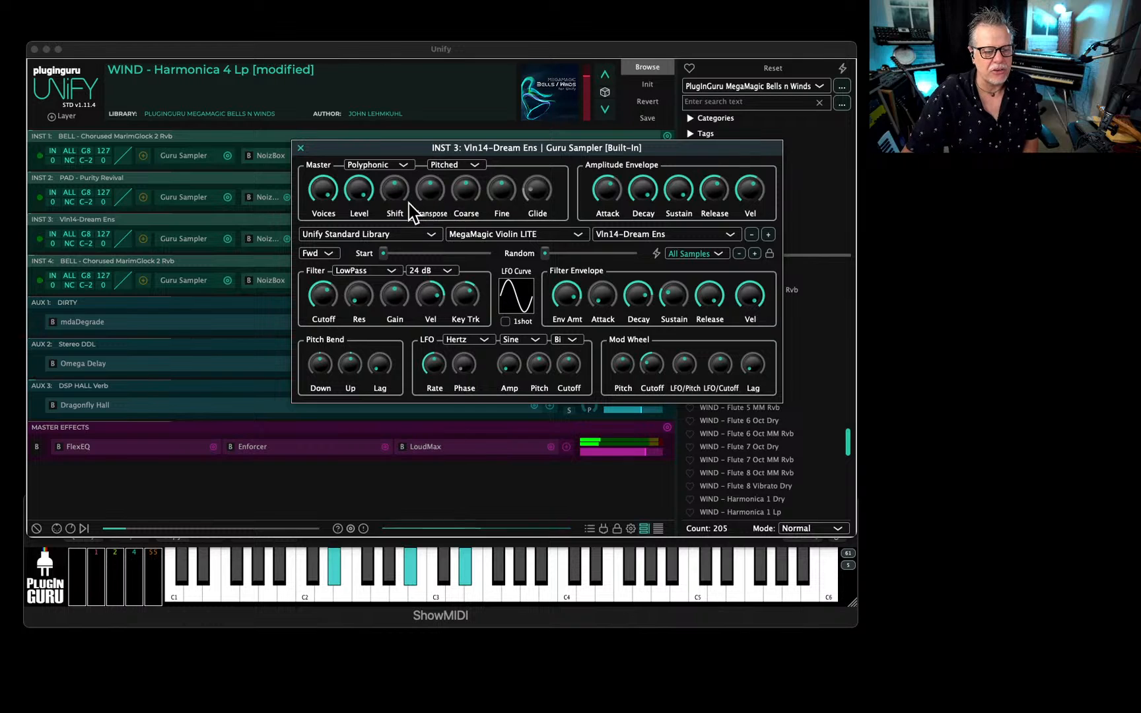
Raise the violin sound's Transpose against a lowered Shift, and reset Shift to 0 st.
click(707, 254)
click(460, 183)
drag(403, 187, 443, 176)
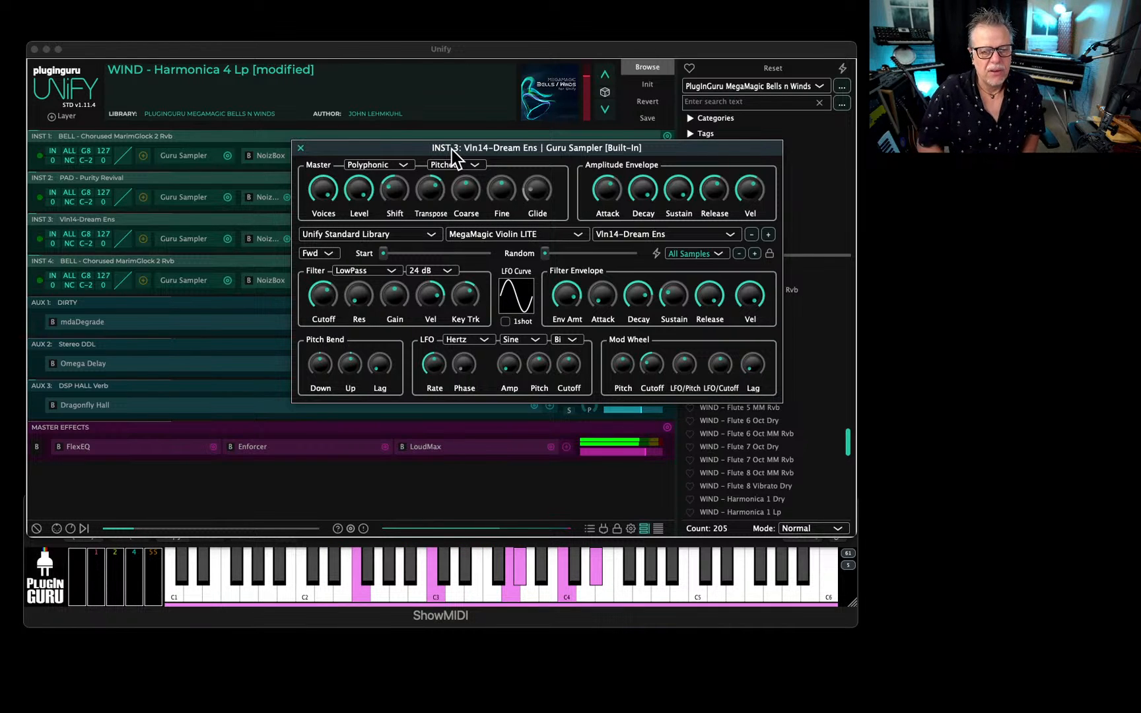
double_click(393, 188)
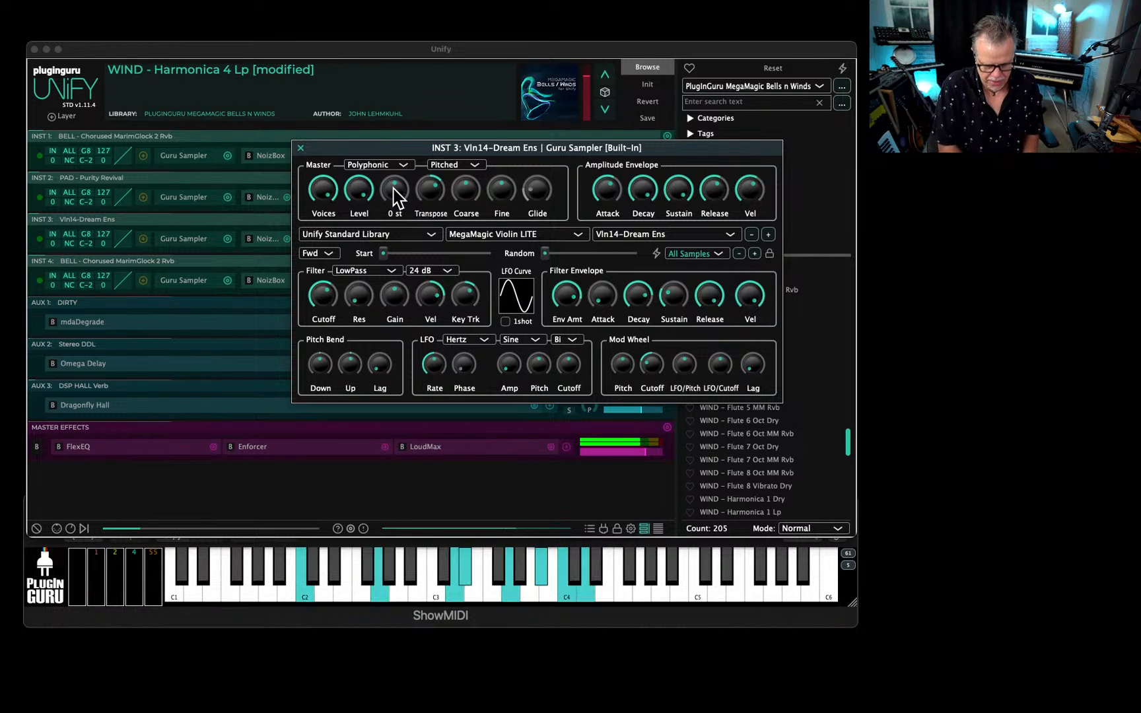
Close the INST 3 Guru Sampler and turn off solo on the Vln14-Dream Ens layer.
key(Escape)
click(569, 244)
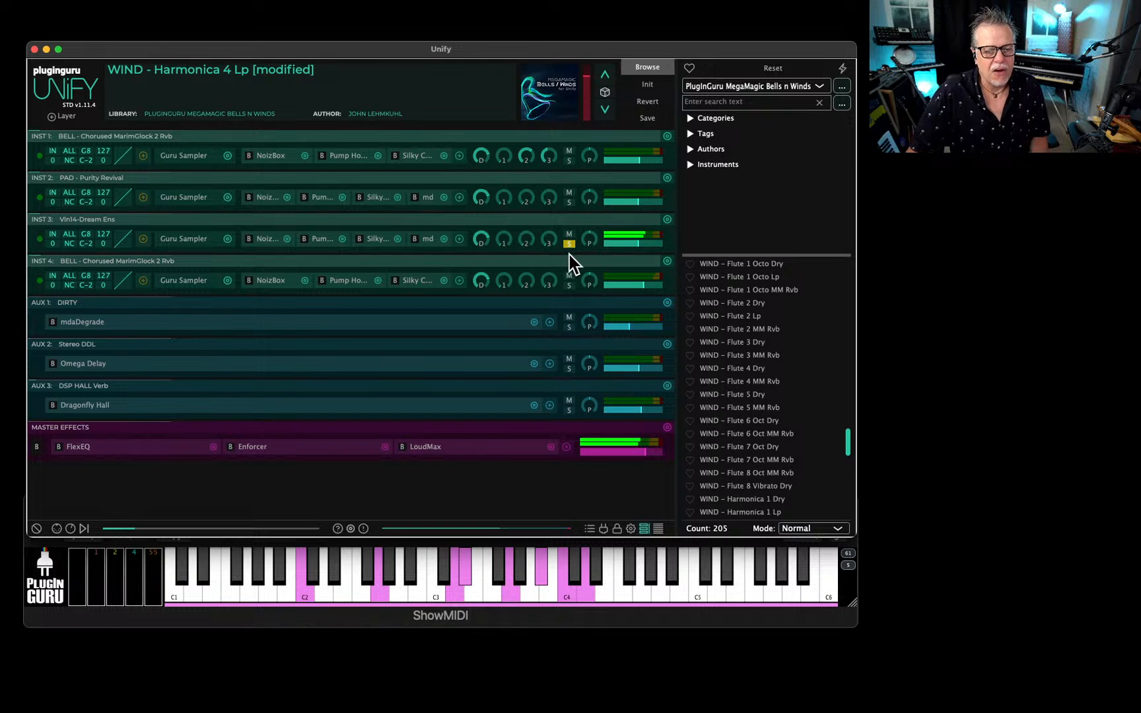
click(569, 244)
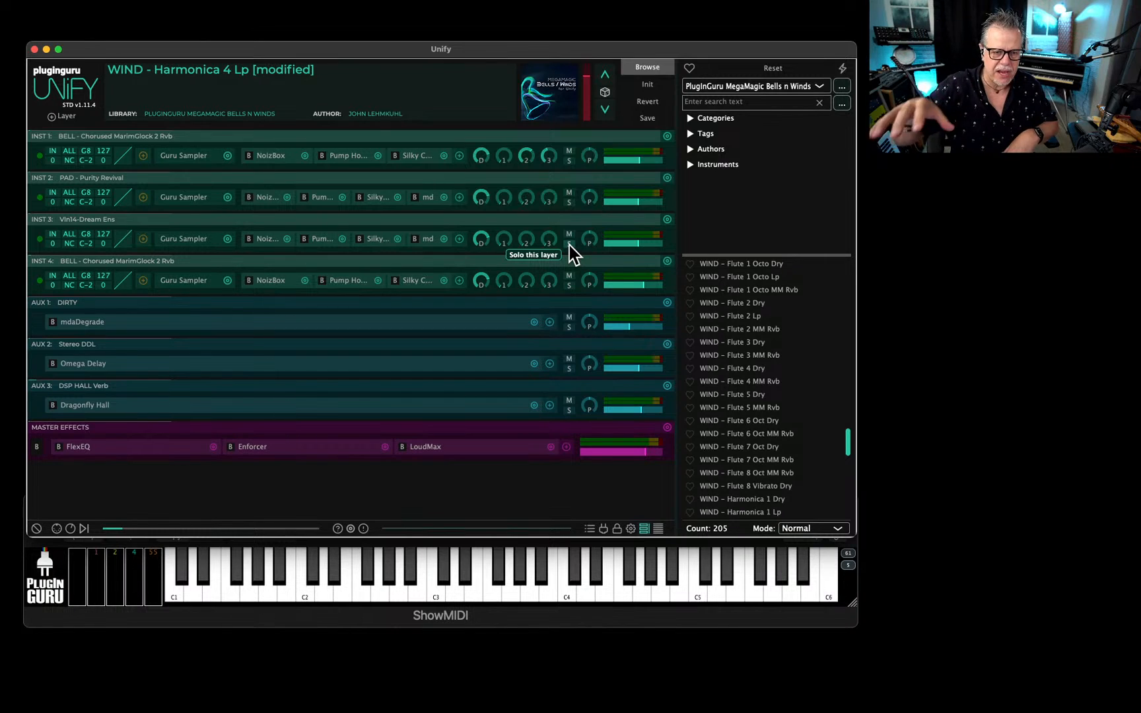
Pan INST 3 to -22 and INST 2 to the opposite side, and raise the INST 3 send to AUX 3 to -15.5 dB.
mouse_move(594, 243)
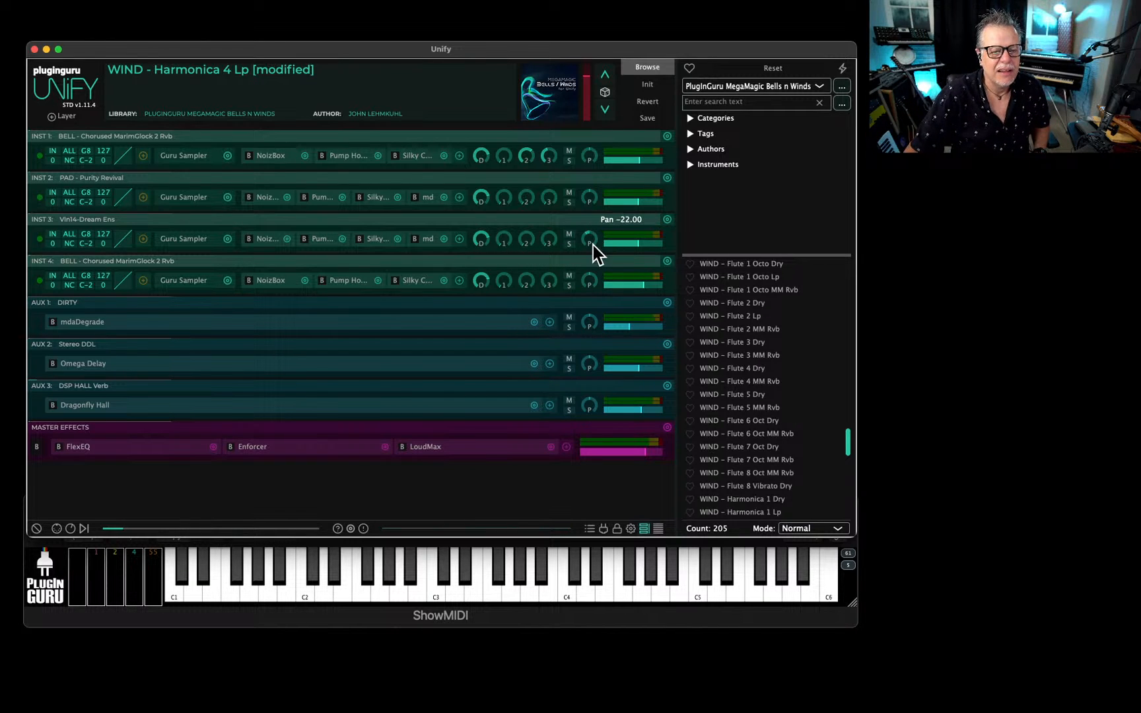
mouse_move(591, 198)
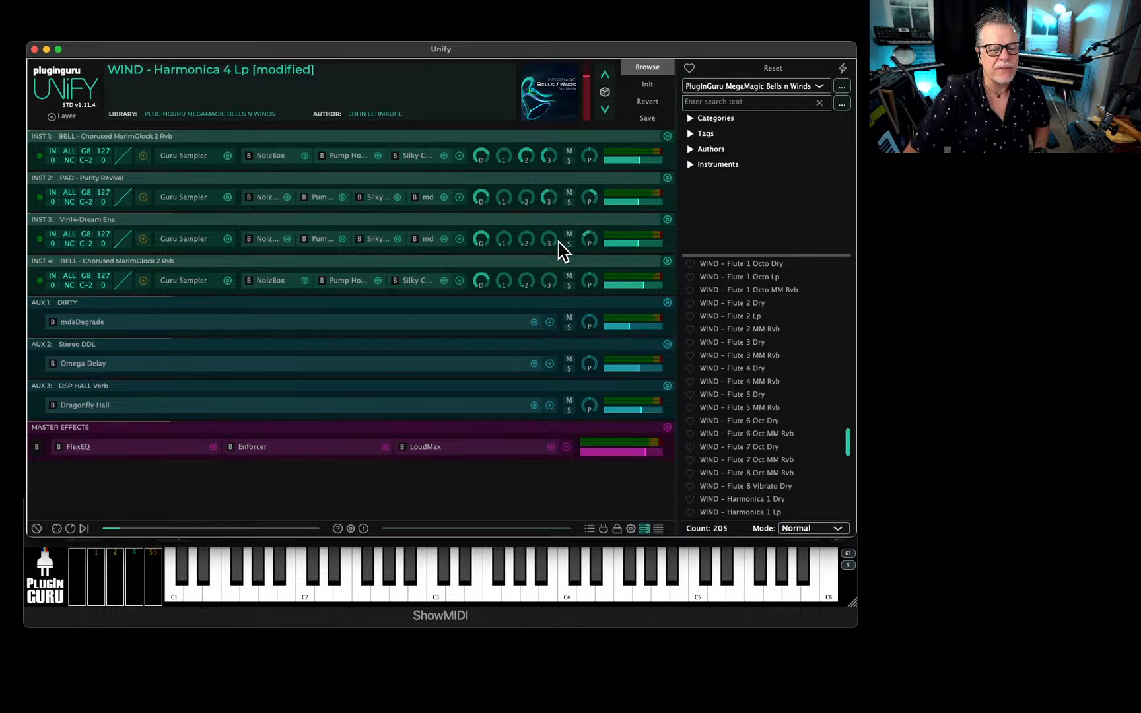
drag(558, 242, 563, 217)
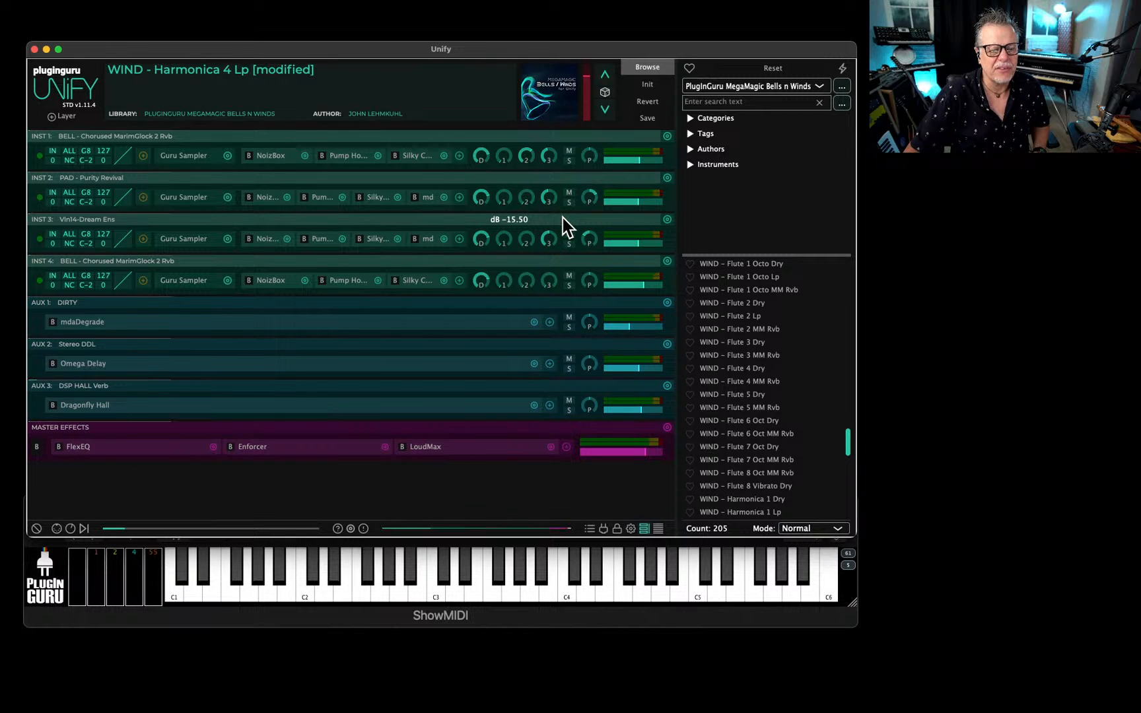
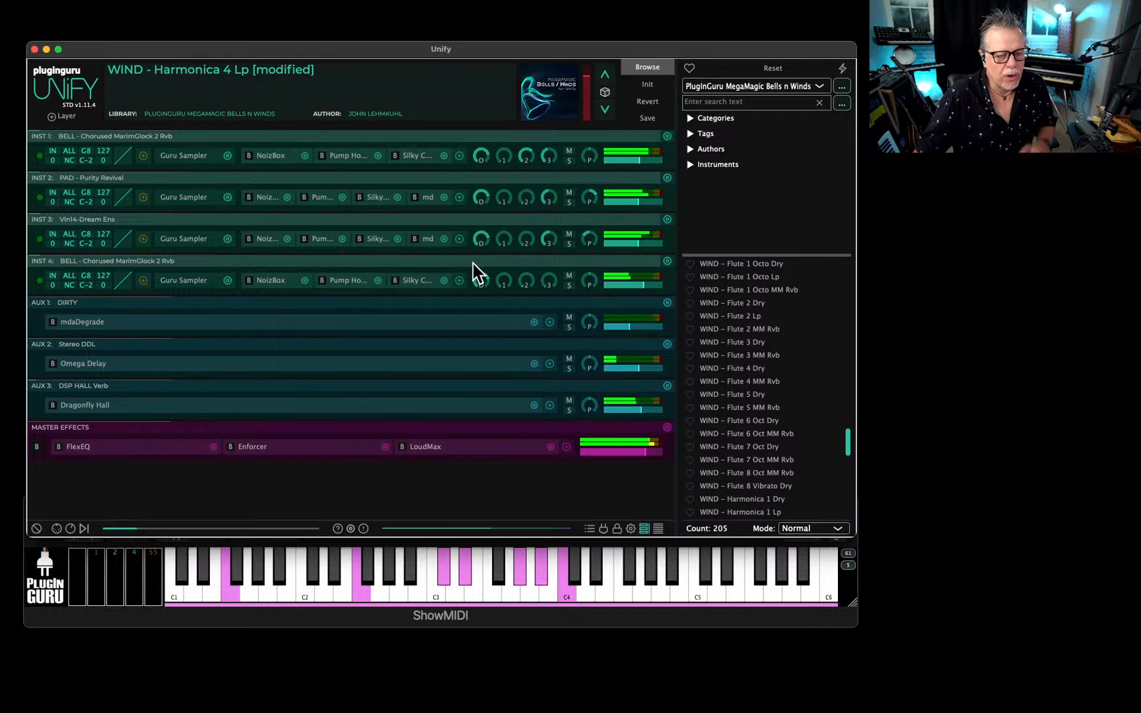
Check the Mod Wheel settings in the Guru Samplers of INST 3, INST 4, INST 1 and INST 2.
click(193, 239)
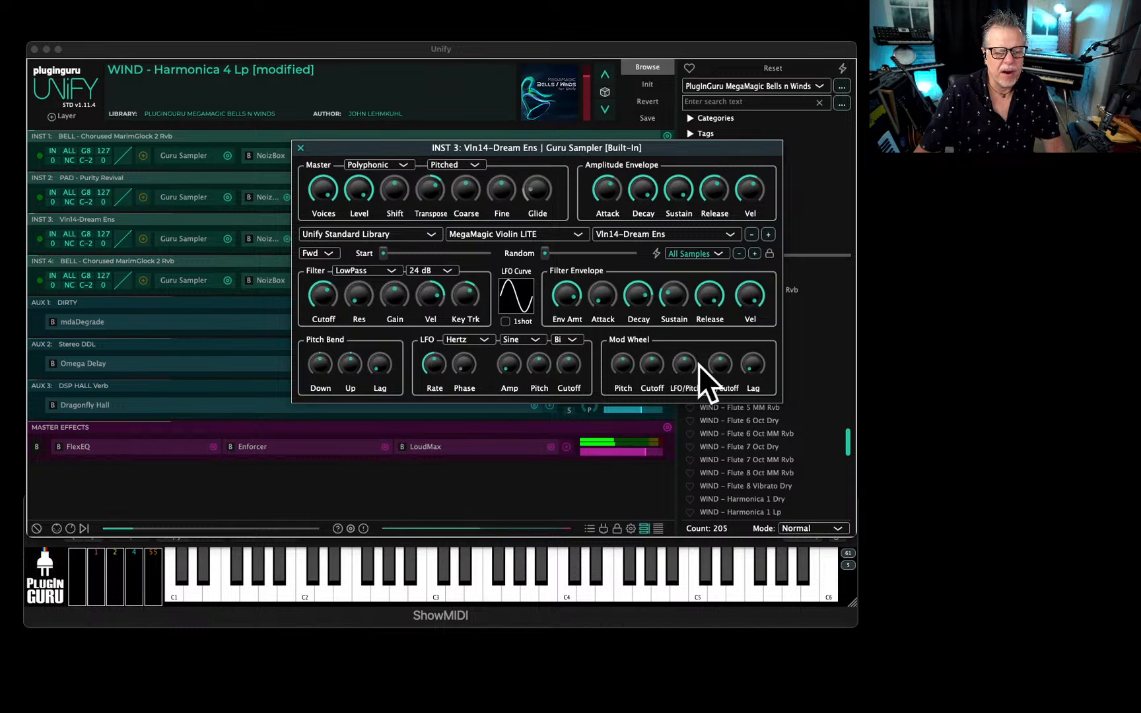
click(301, 148)
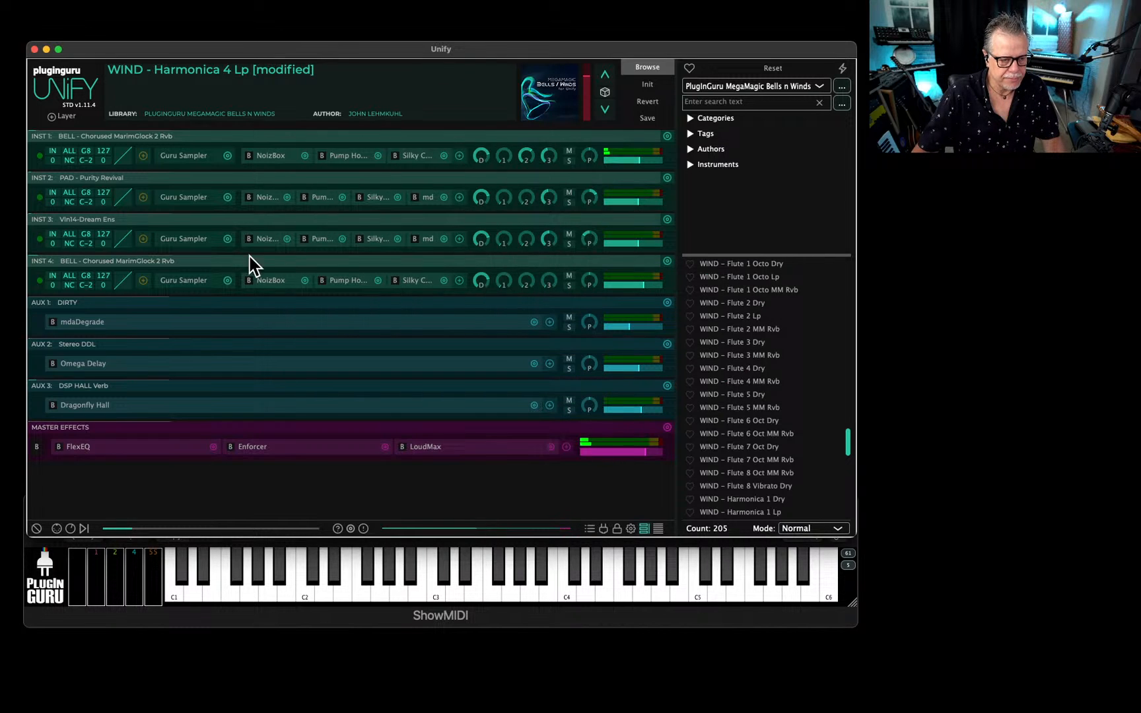
click(179, 282)
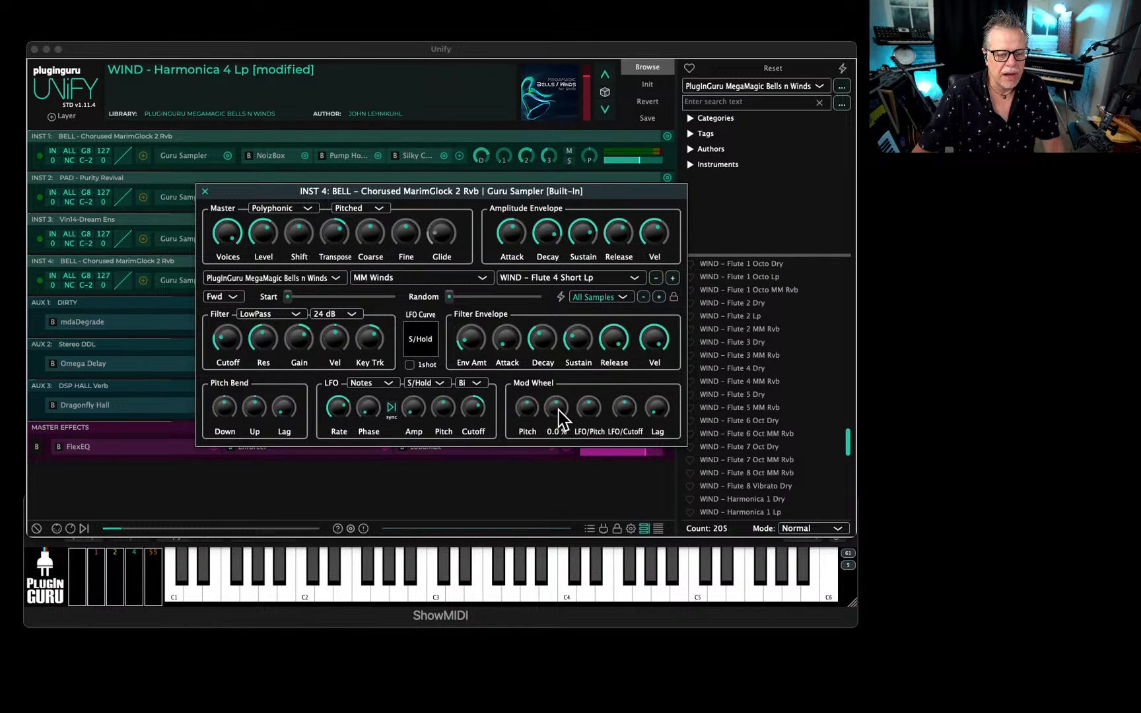
click(236, 259)
click(182, 157)
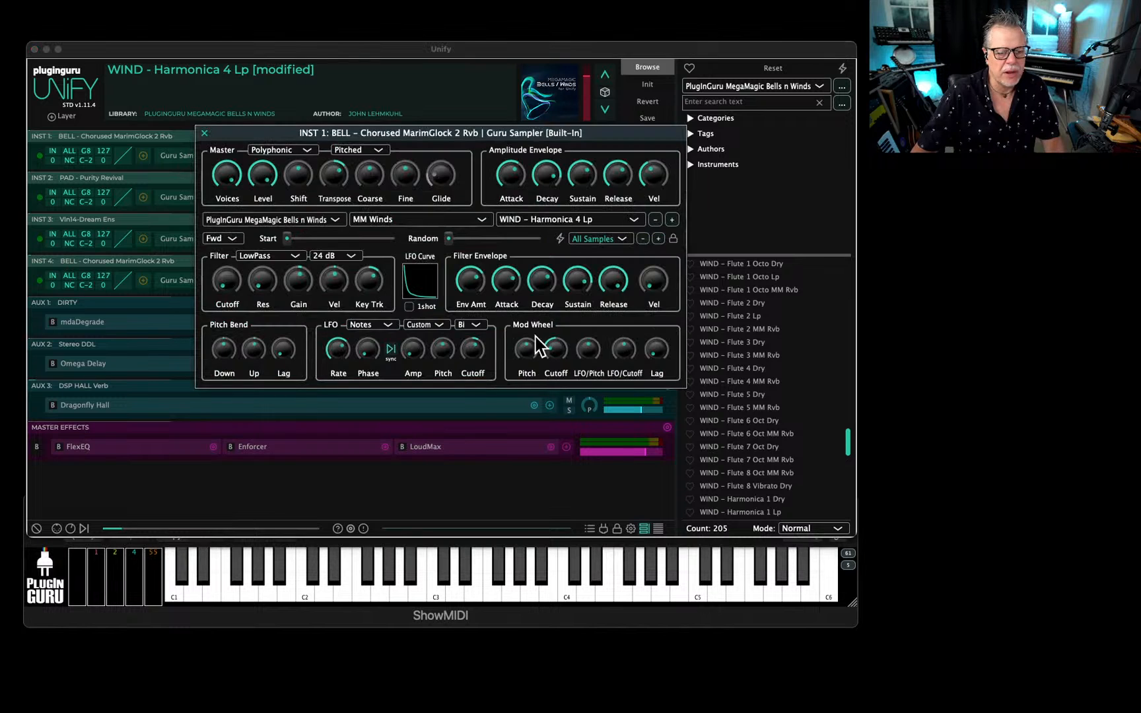
click(528, 350)
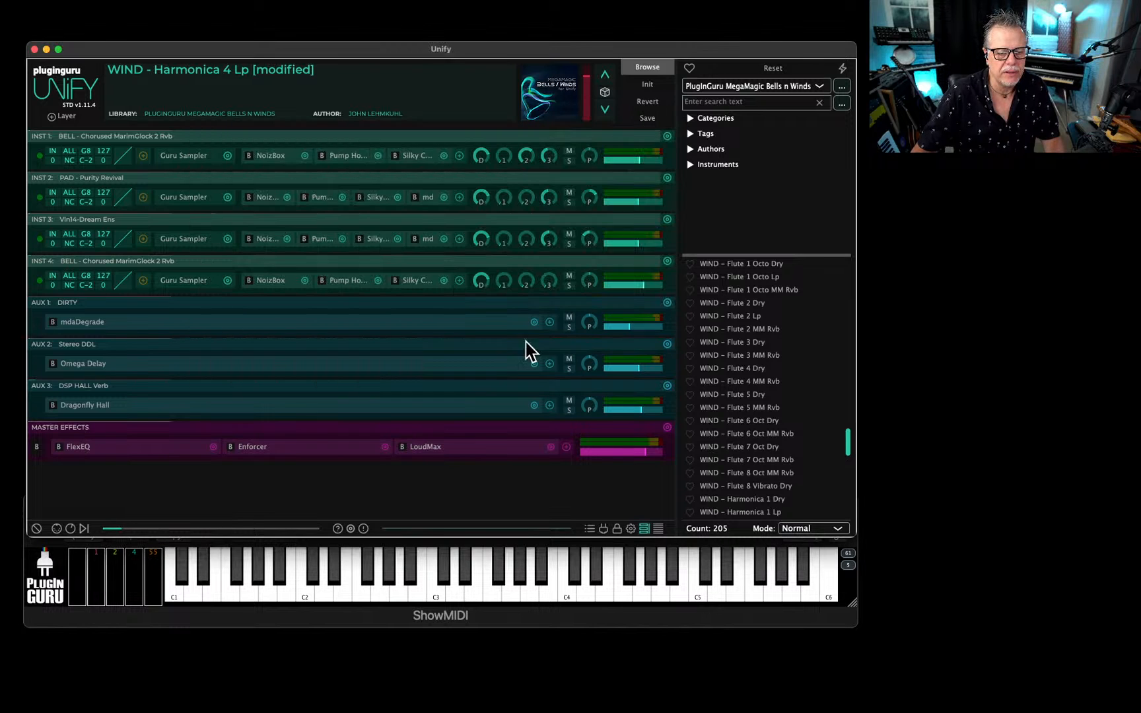
click(185, 197)
click(650, 360)
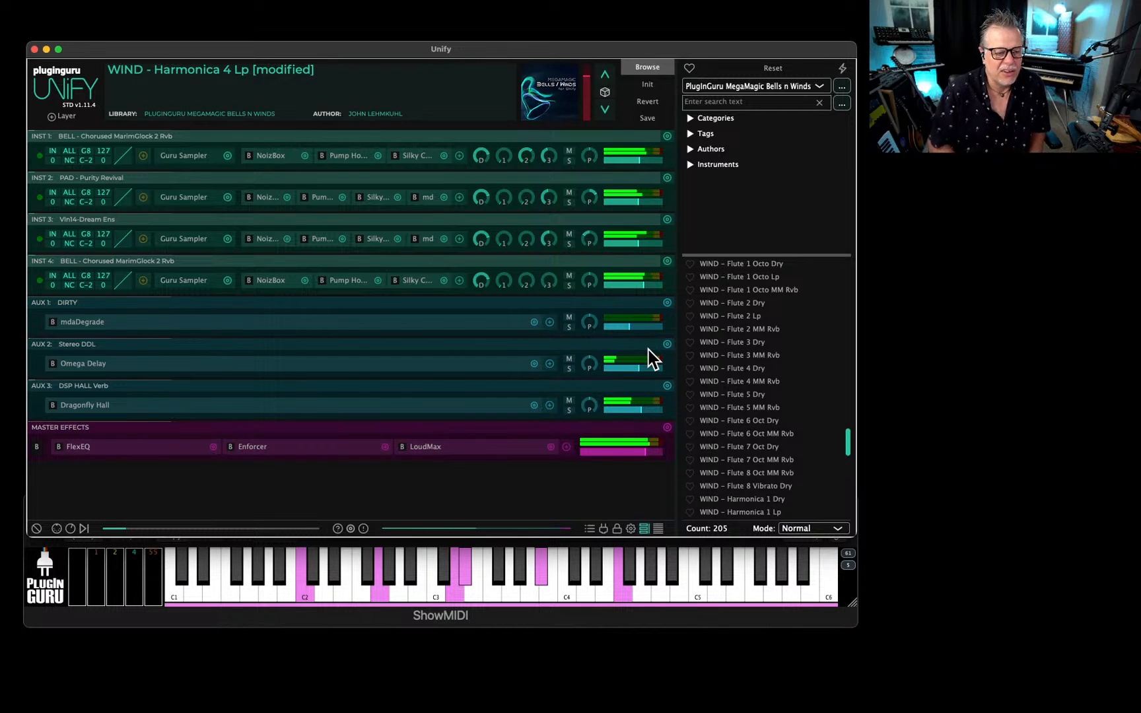
Set the Mod Wheel Cutoff amount of INST 2's Guru Sampler to -85.2 %.
click(186, 200)
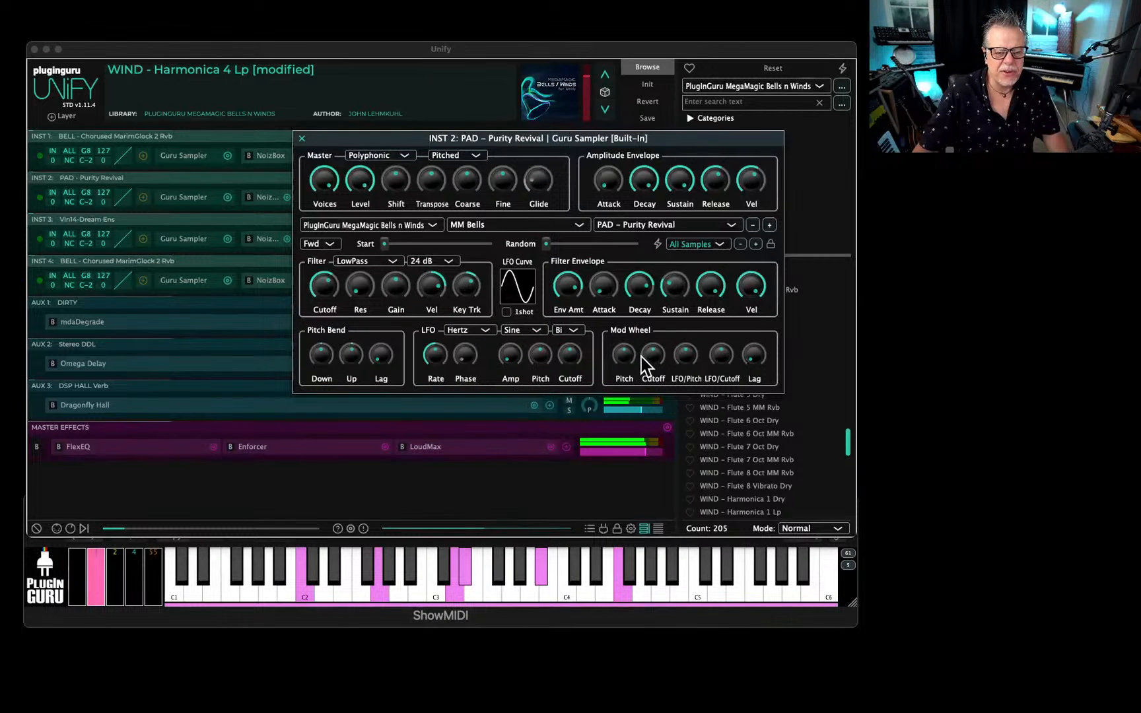
mouse_move(651, 359)
drag(650, 360, 646, 394)
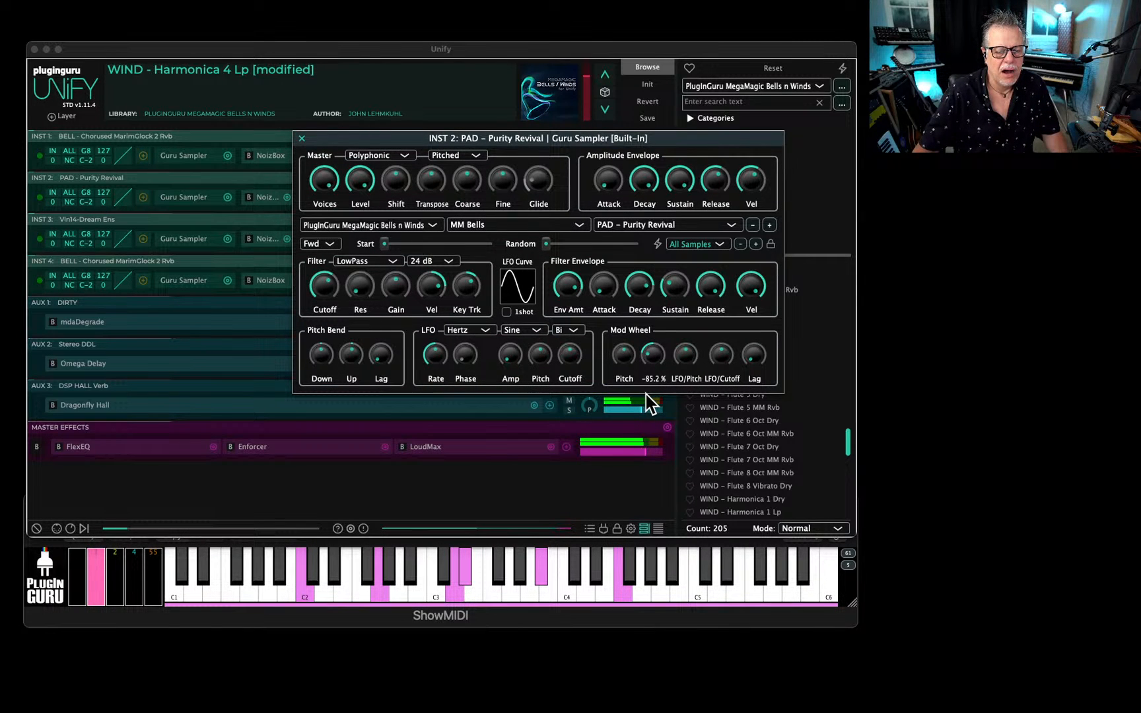
click(302, 137)
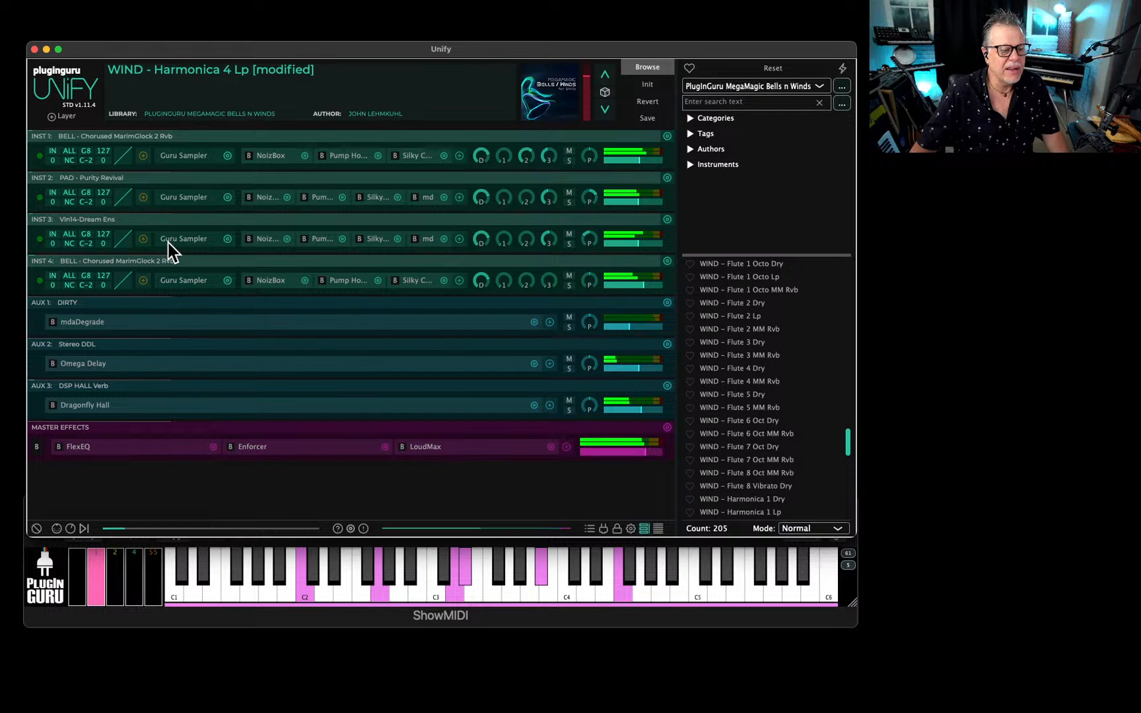
Lower the Mod Wheel Cutoff amount of INST 3's Guru Sampler to a strongly negative value.
click(187, 239)
drag(650, 360, 647, 397)
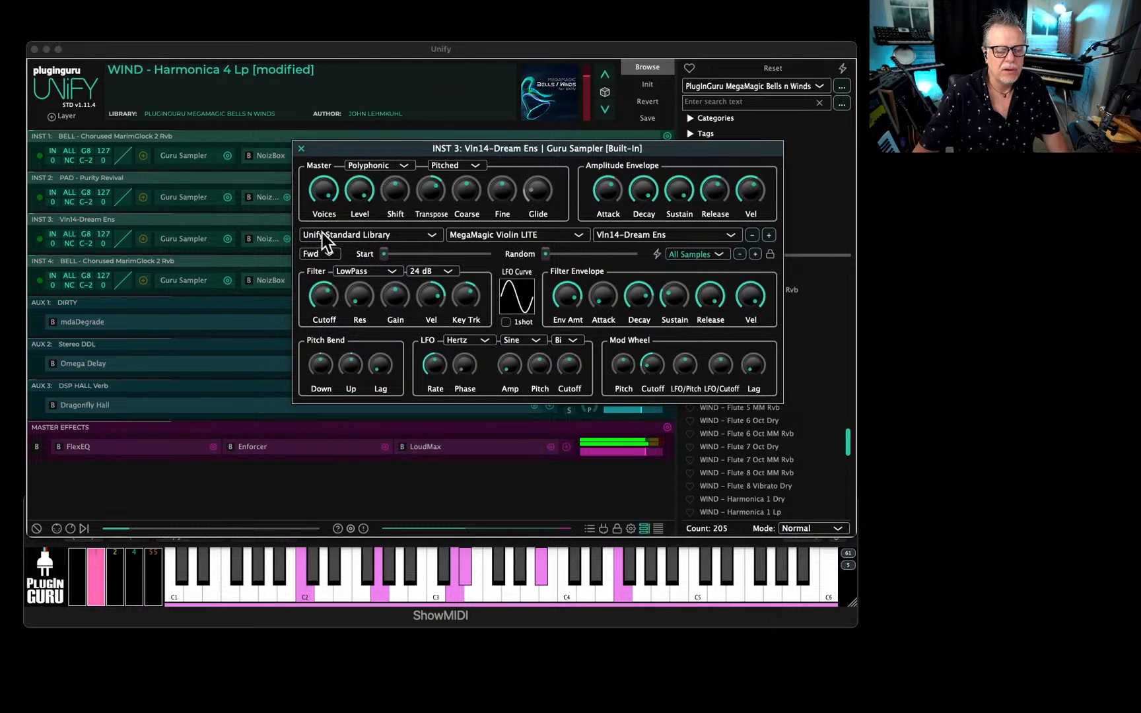
click(302, 149)
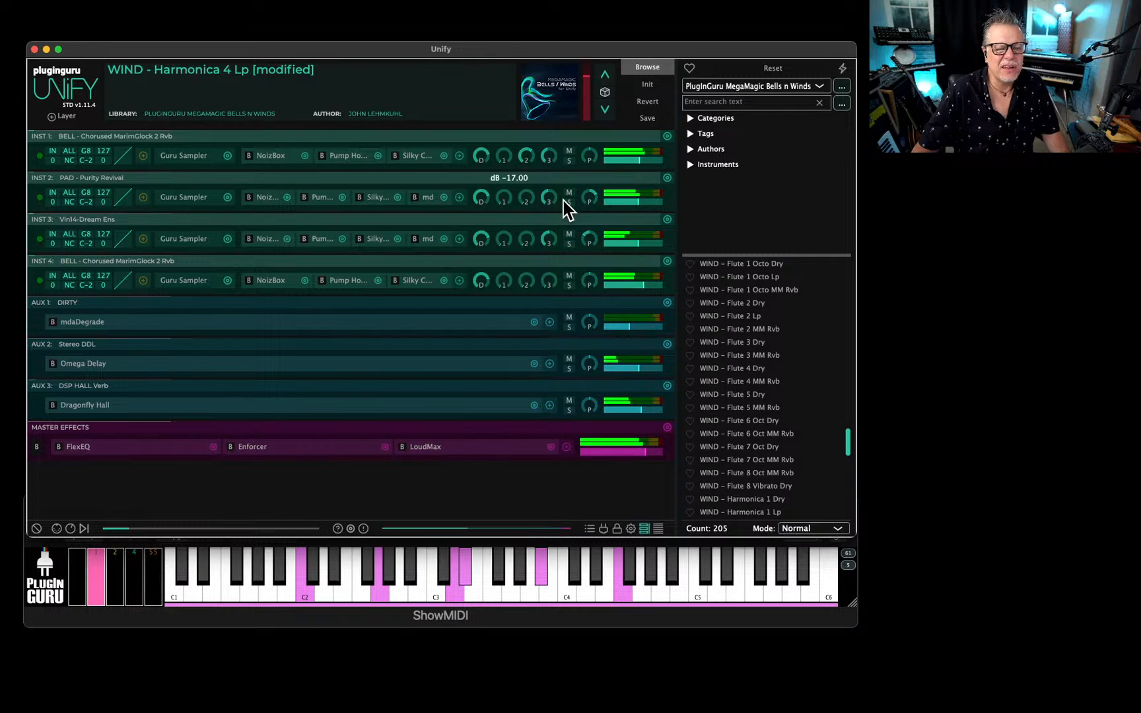
Adjust the Mod Wheel Cutoff amount of INST 1's Guru Sampler to about -46 %.
click(188, 156)
drag(560, 354, 559, 367)
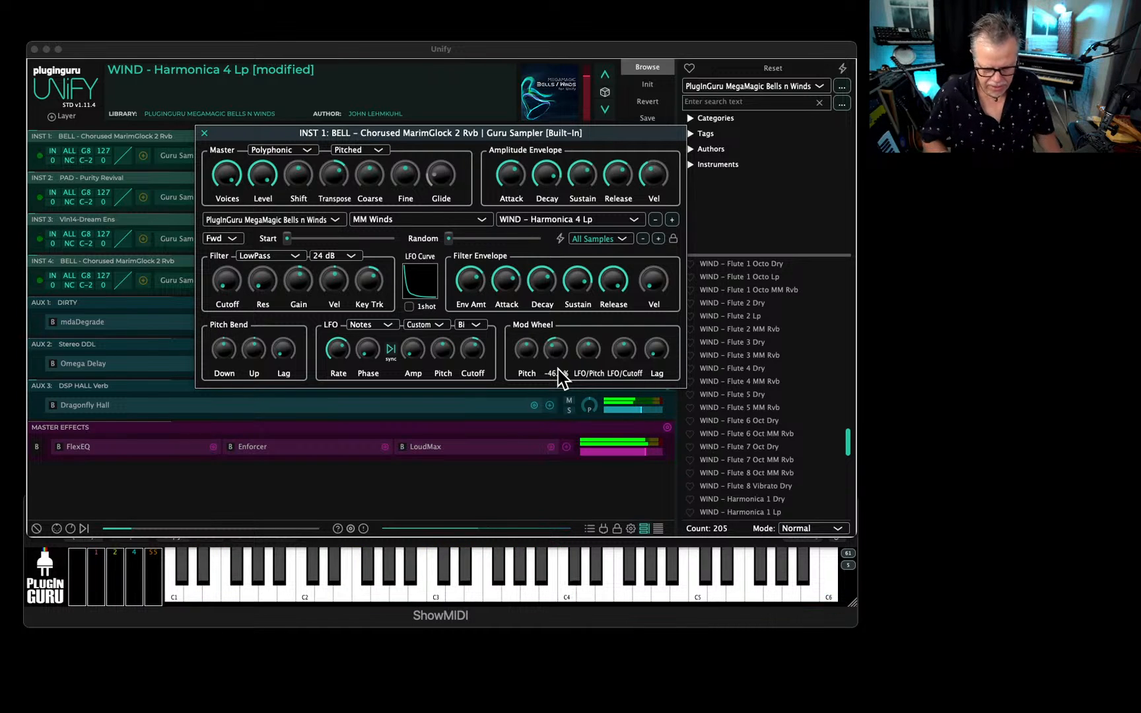
click(206, 135)
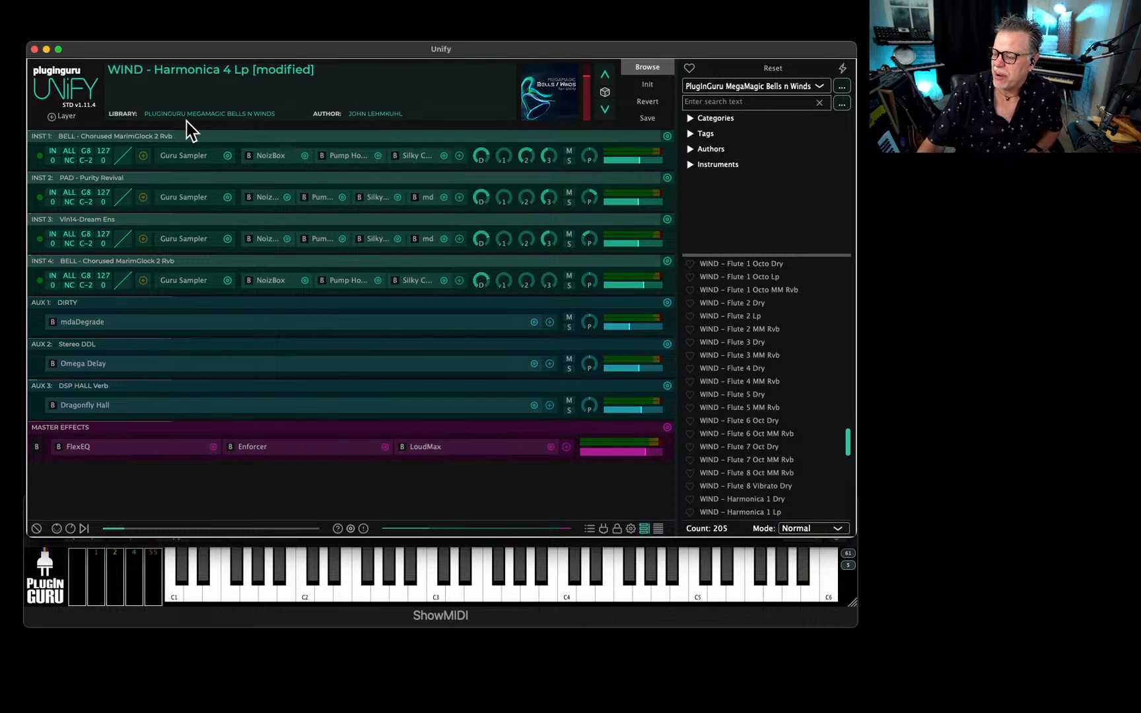
Start saving the modified patch and name it "zBPM PAD - Spirit Dancer".
click(647, 116)
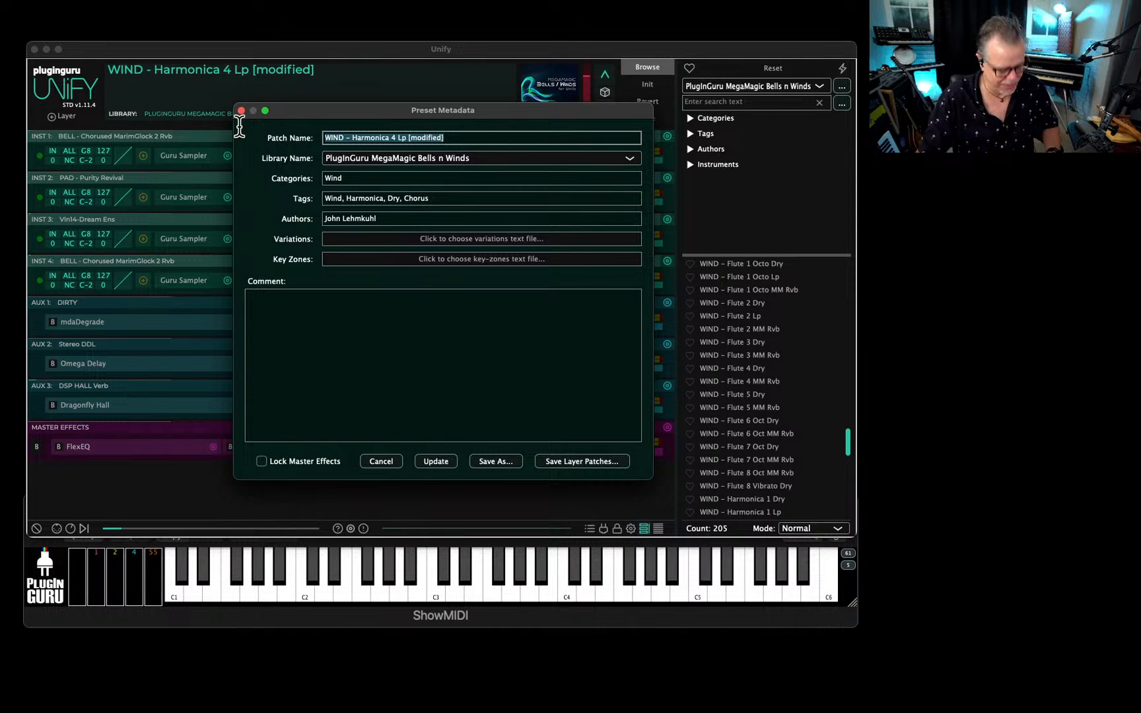
text(zBPM PAD - )
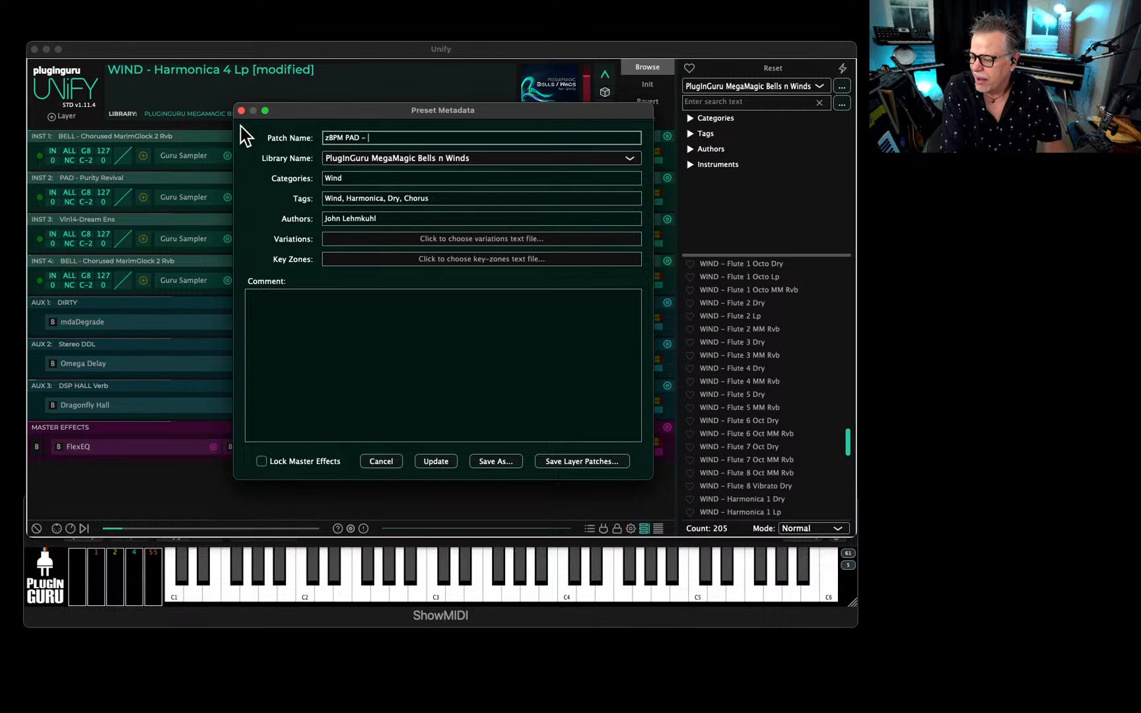
text(Spi)
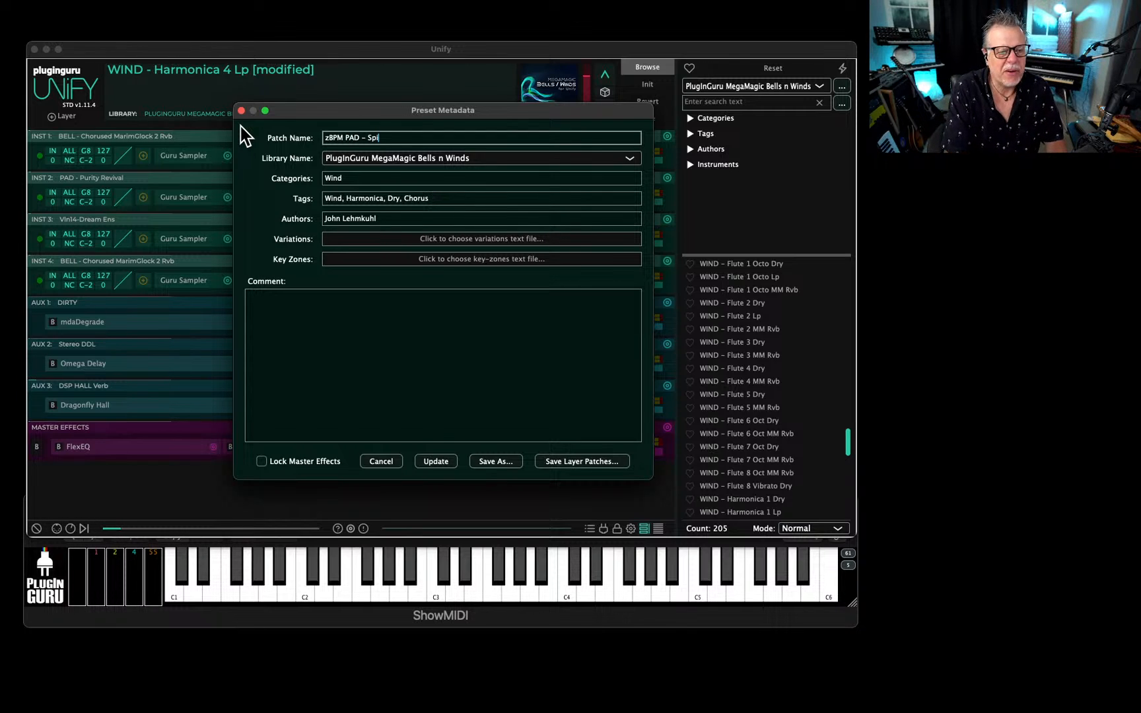
text(r)
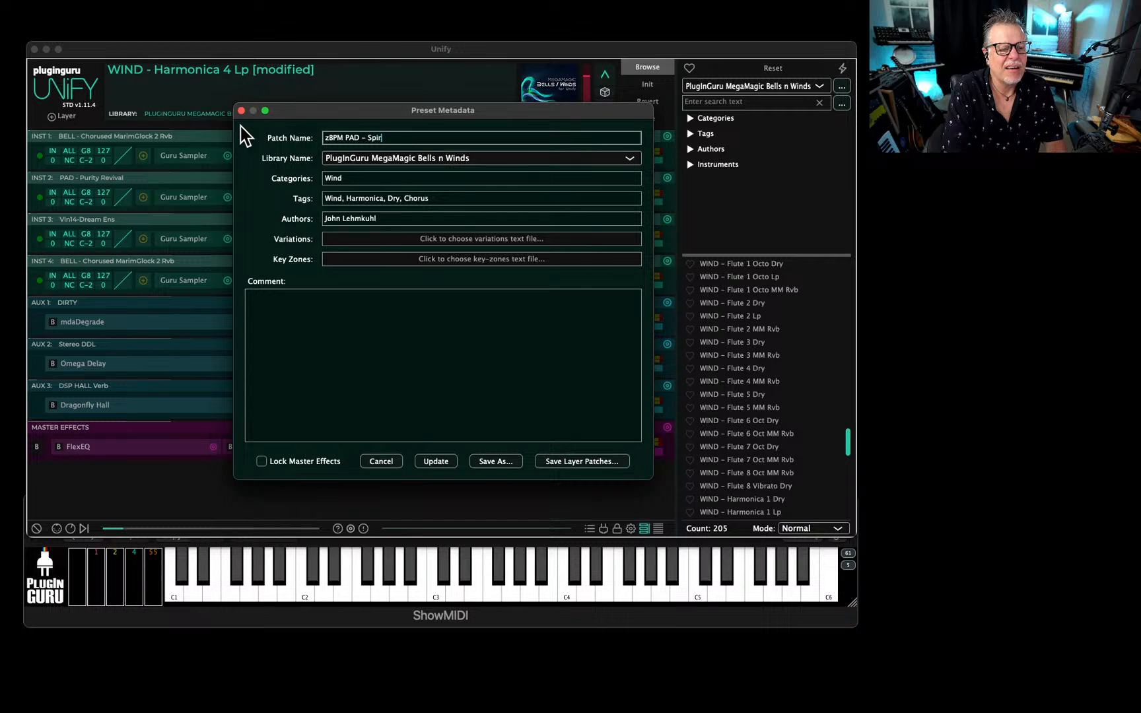
text(it Dancer)
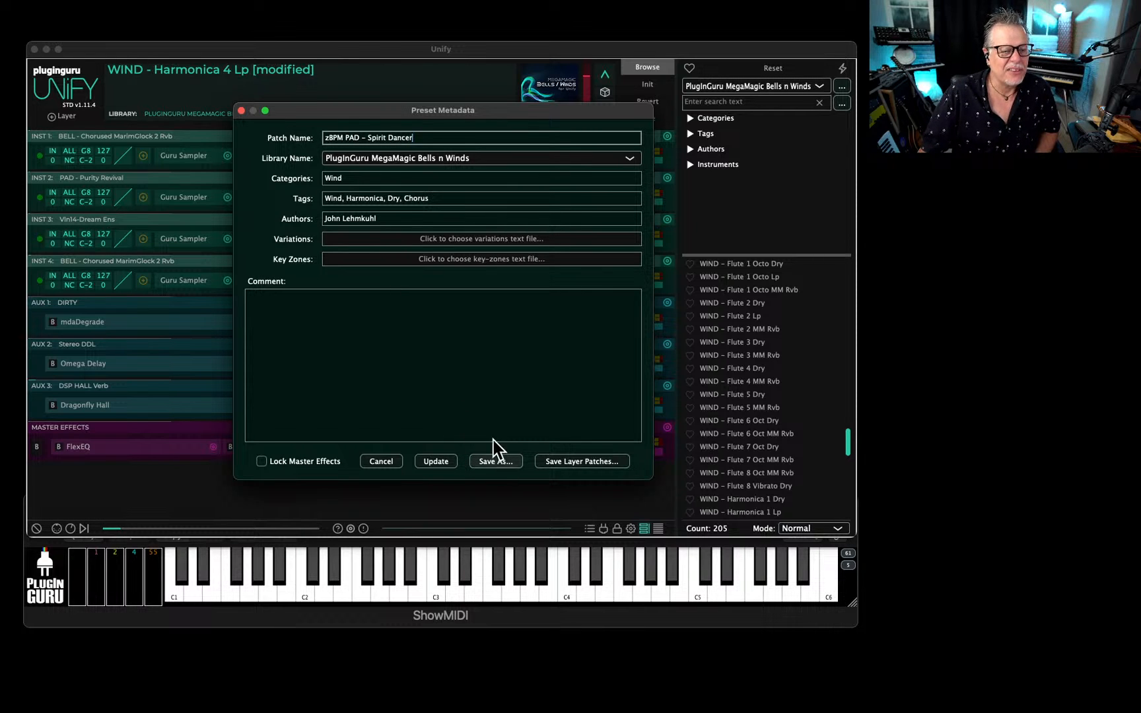
Add the comment "Made during the July 19th Livestream" and save the patch as a new file in the Patches folder.
click(304, 310)
text(Ma)
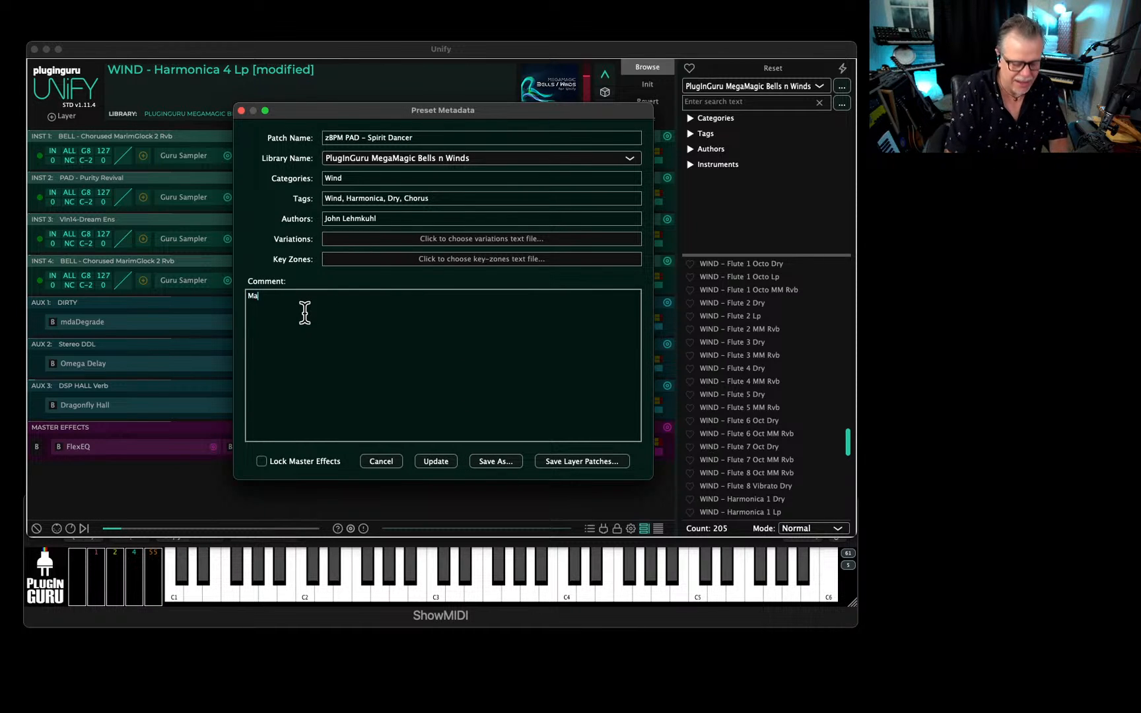
text(de during the )
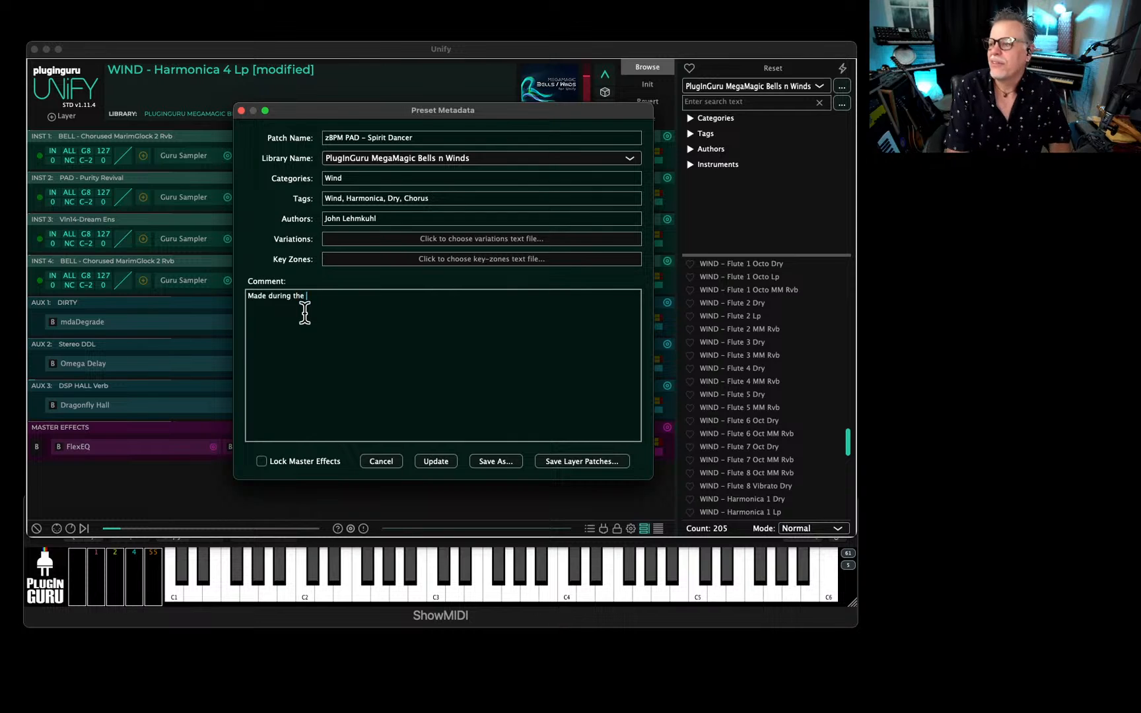
text(July 1)
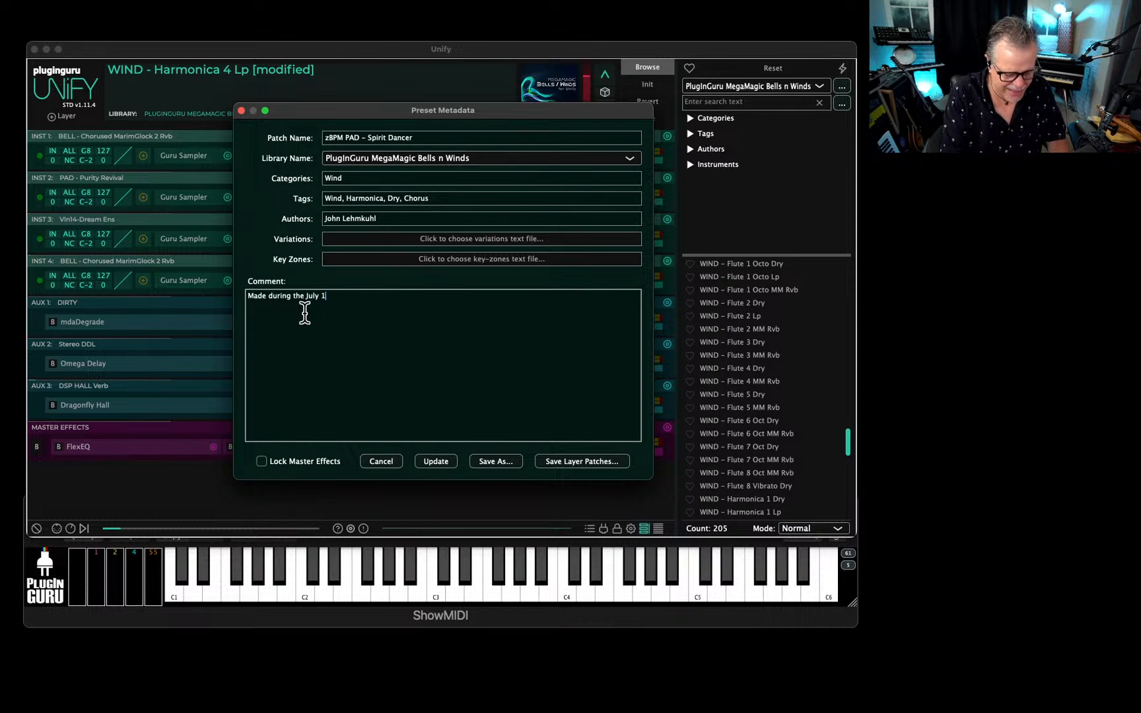
text(9th livestream)
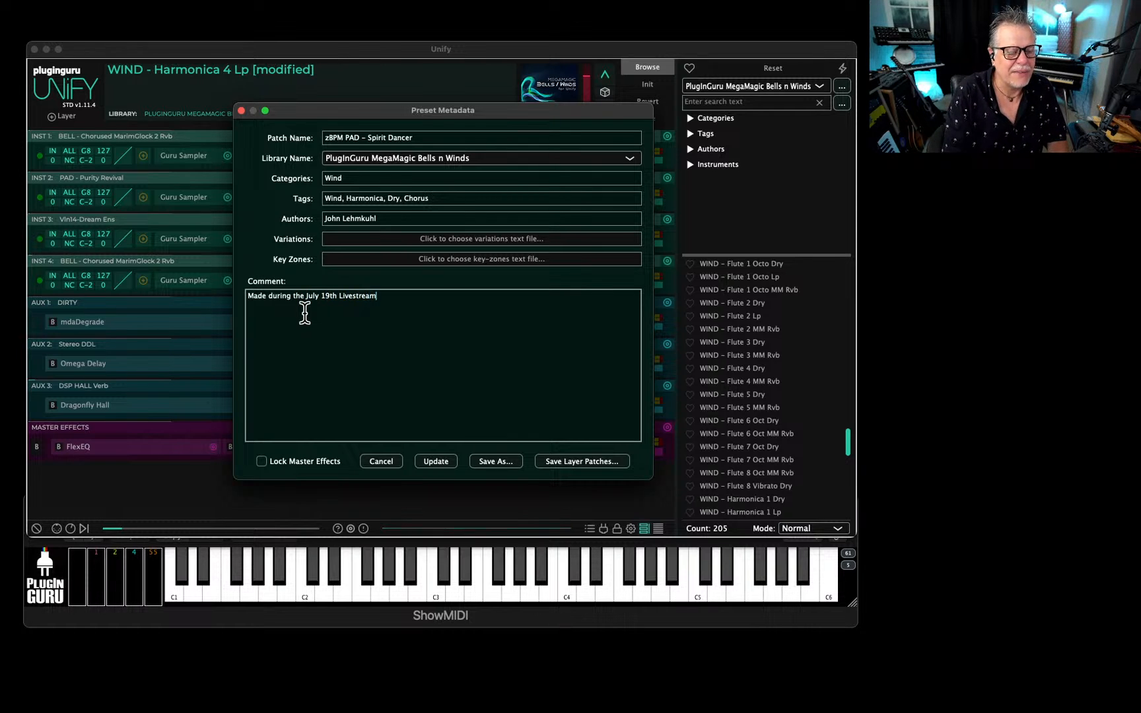
click(496, 461)
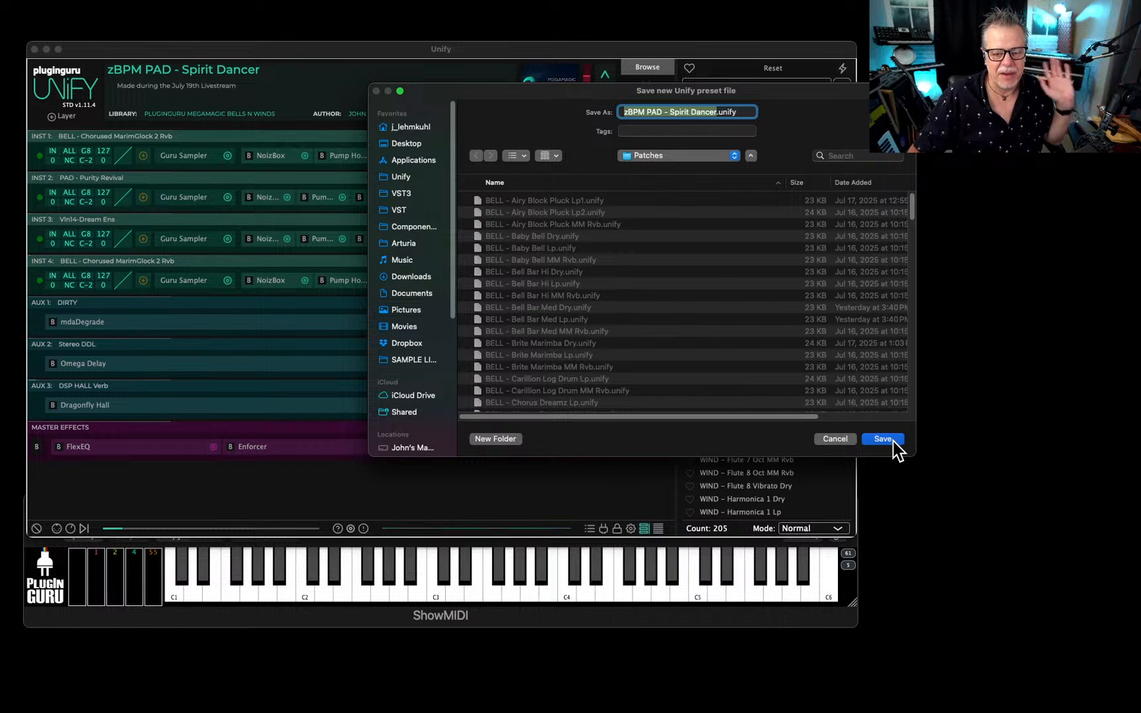
click(893, 439)
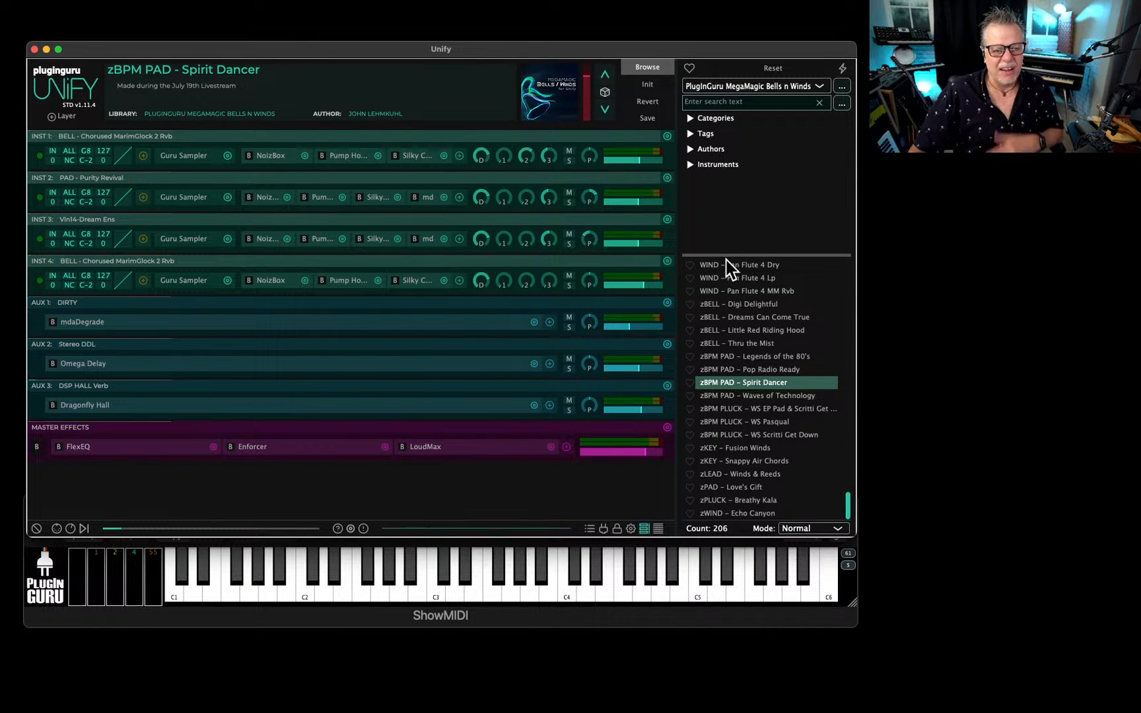
Add the tag "Bonus" to the Spirit Dancer patch and update its metadata.
click(654, 120)
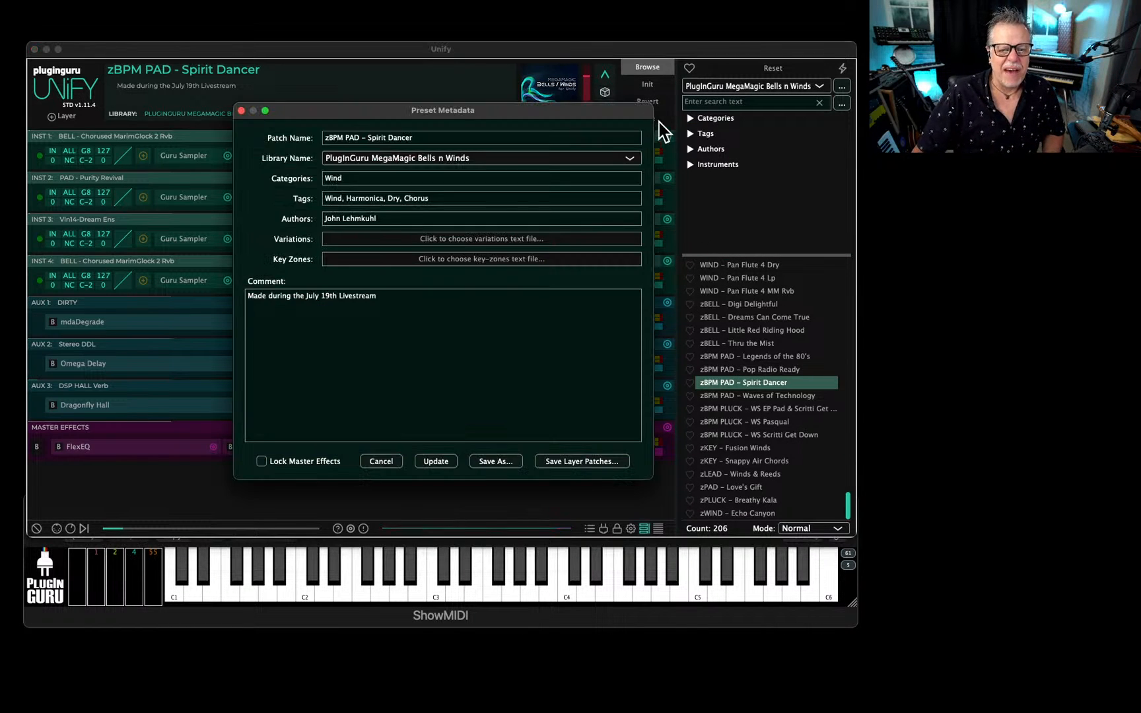
click(458, 195)
text(,)
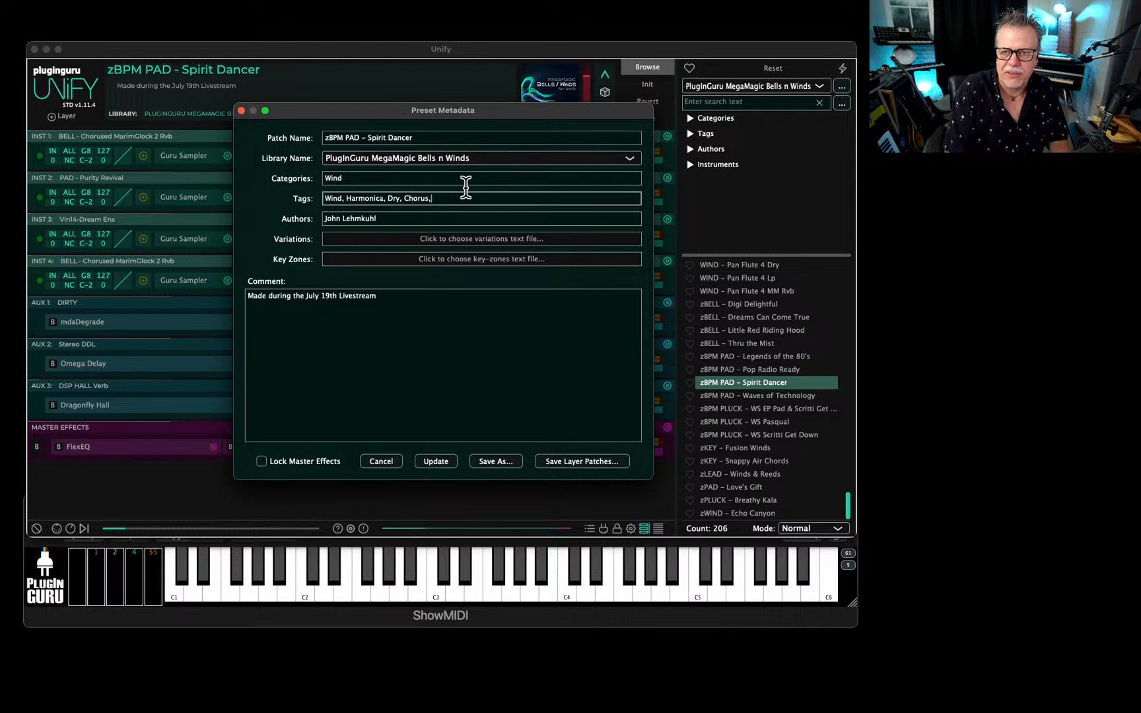
text( B)
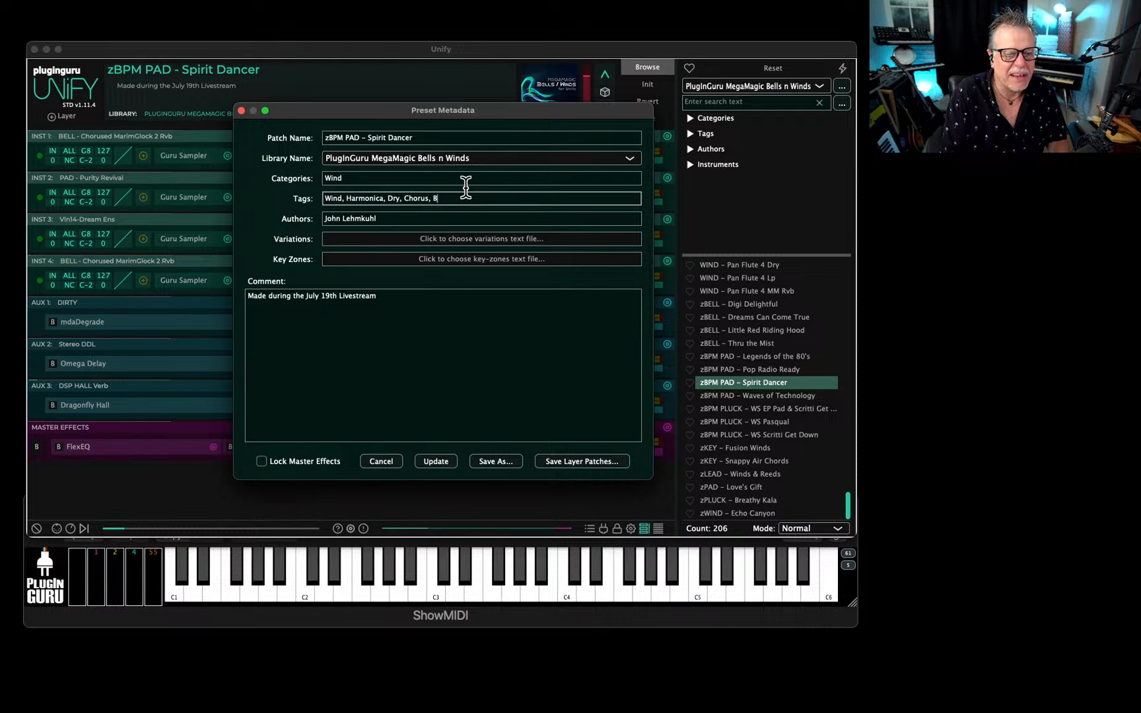
text(onus)
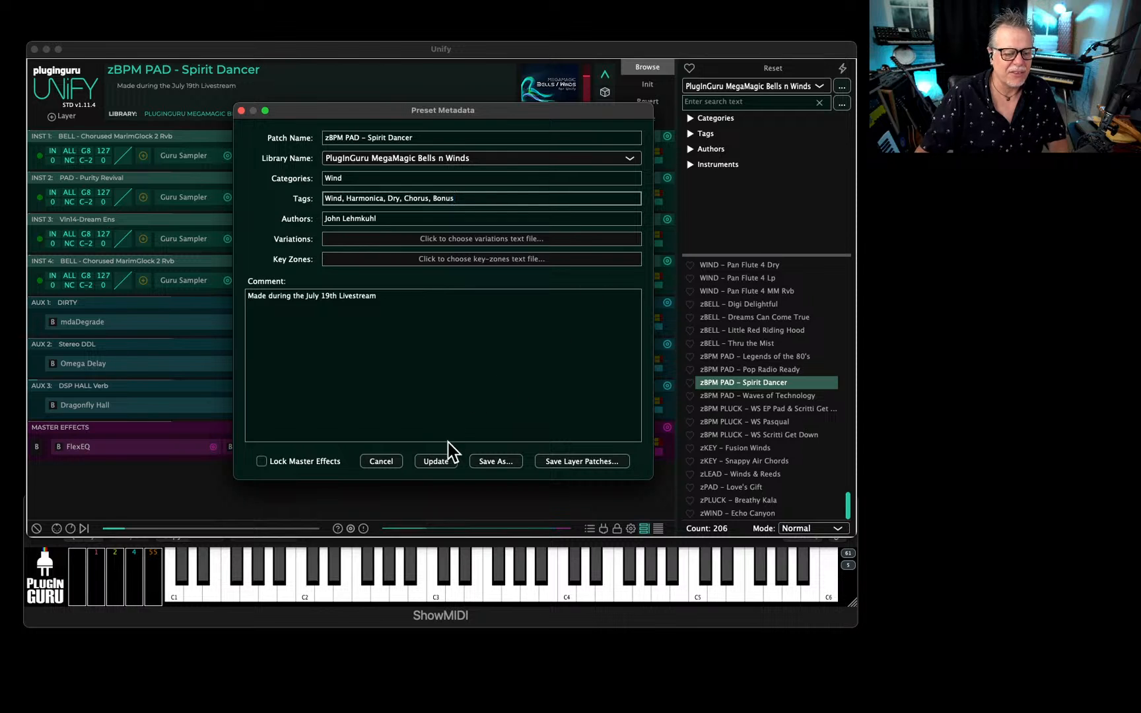
click(439, 461)
Search the MegaMagic Bells n Winds library for "bonus" and look through the matching patches.
click(732, 100)
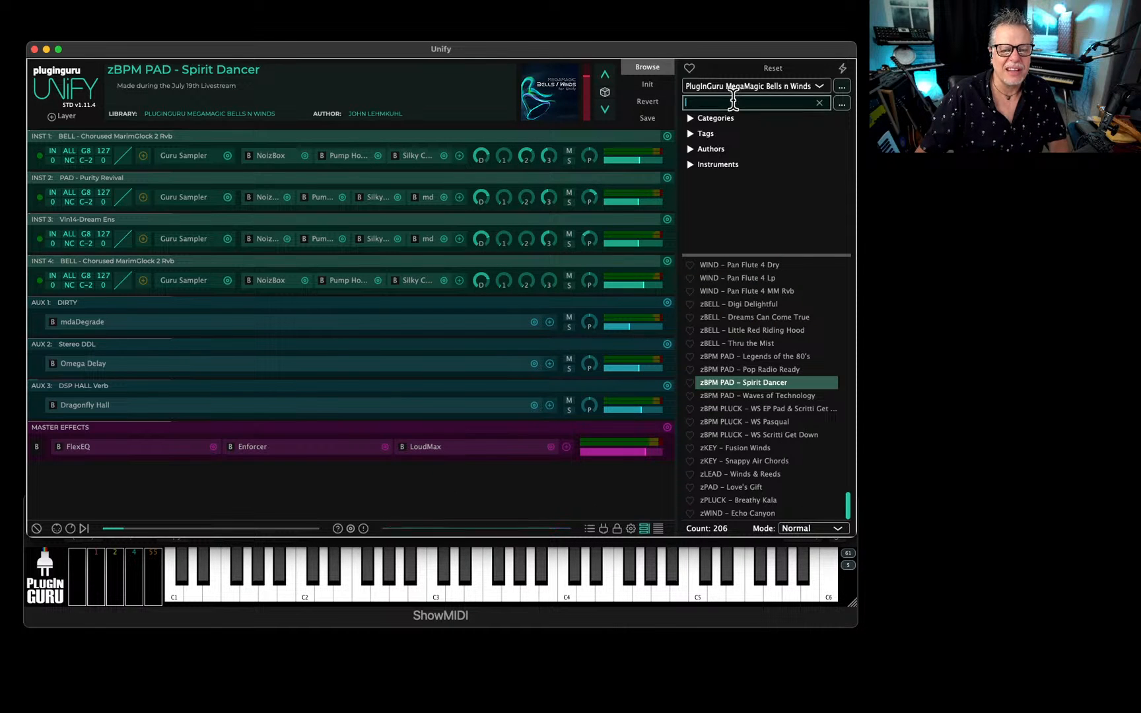
text(bonus)
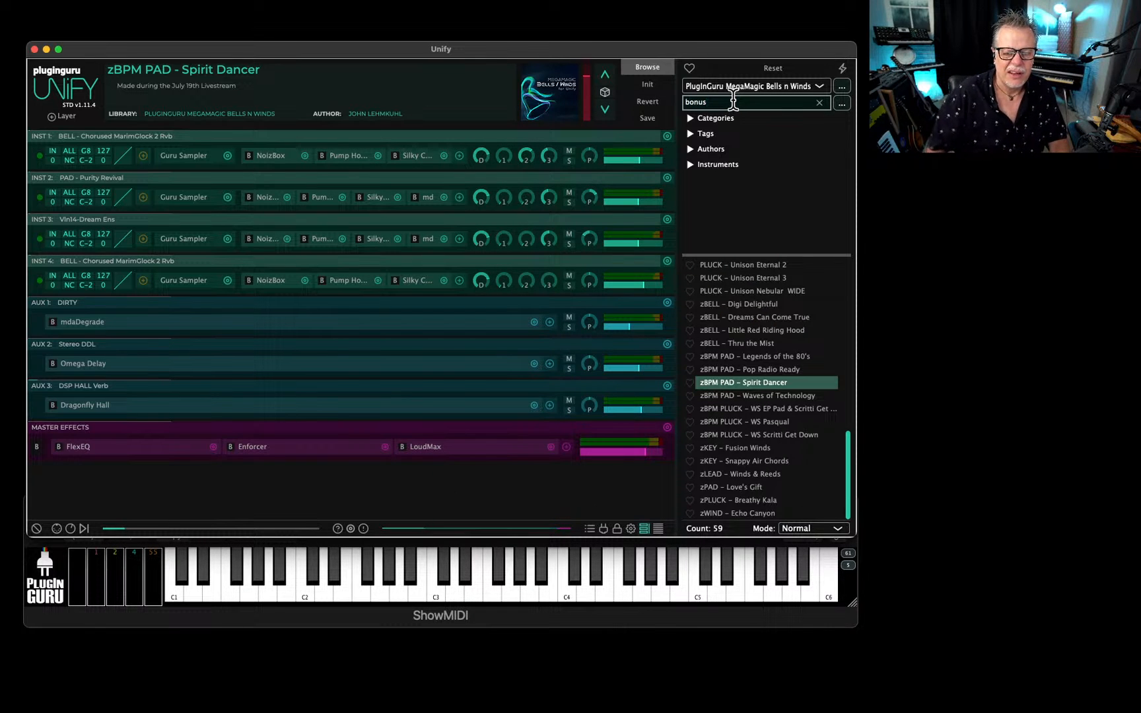
scroll(764, 386, up, 15)
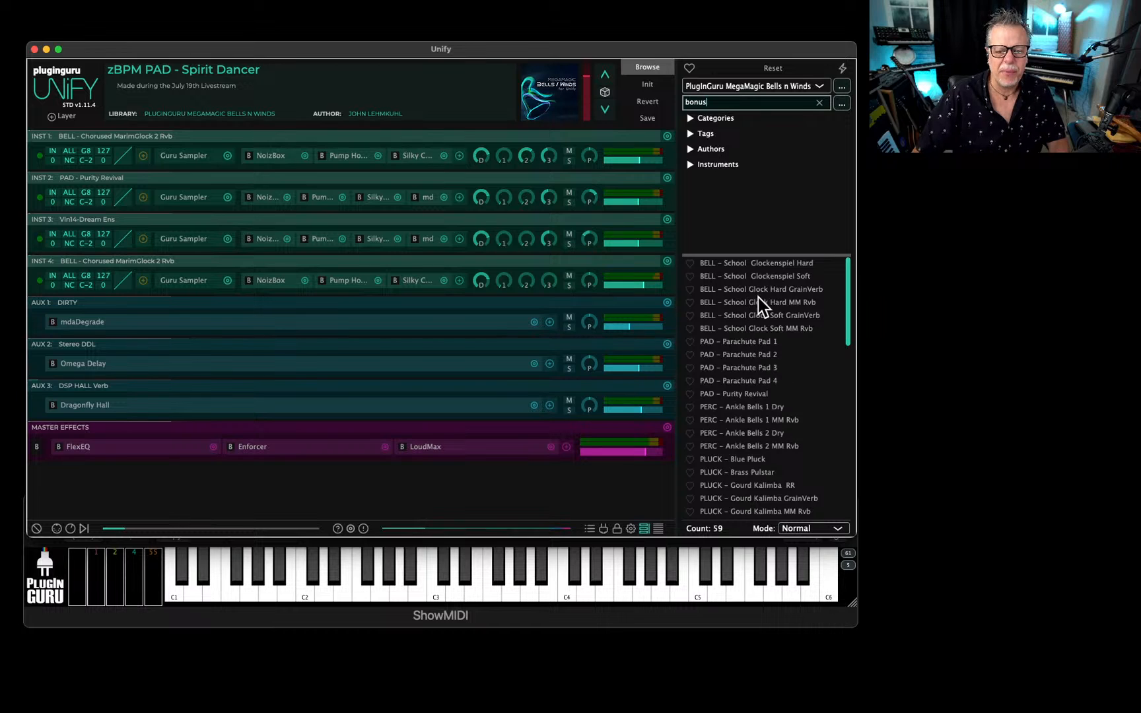
scroll(751, 359, down, 5)
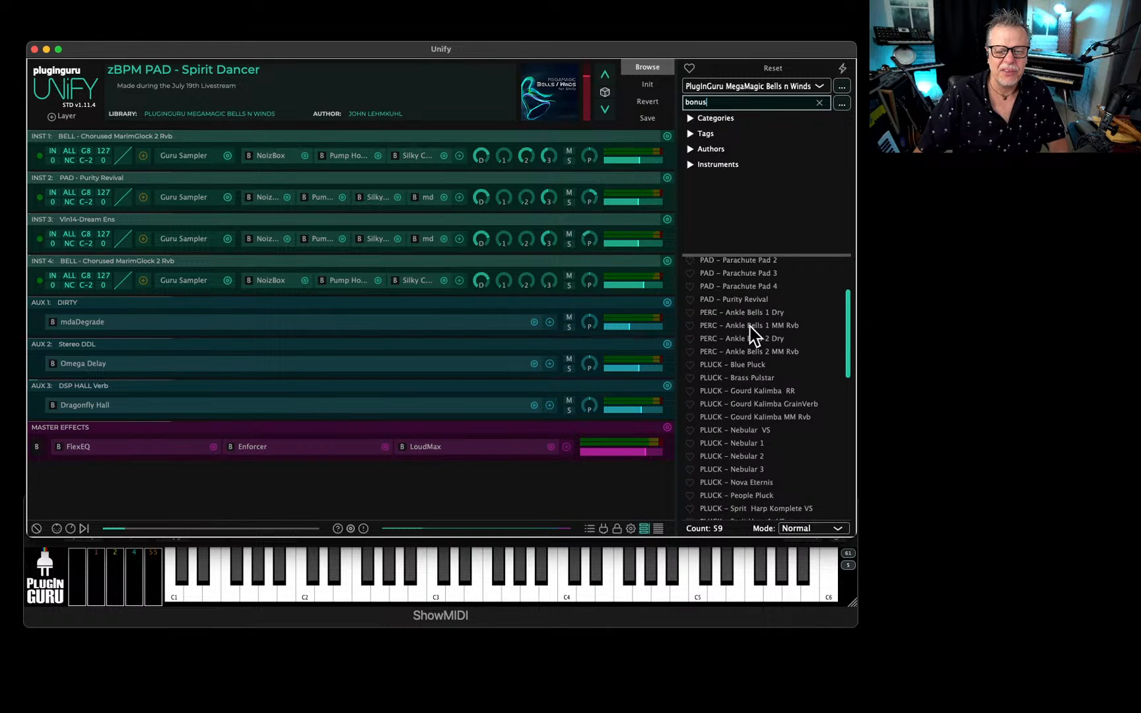
Audition the PERC - Ankle Bells 1 Dry and PERC - Ankle Bells 1 MM Rvb patches.
click(748, 315)
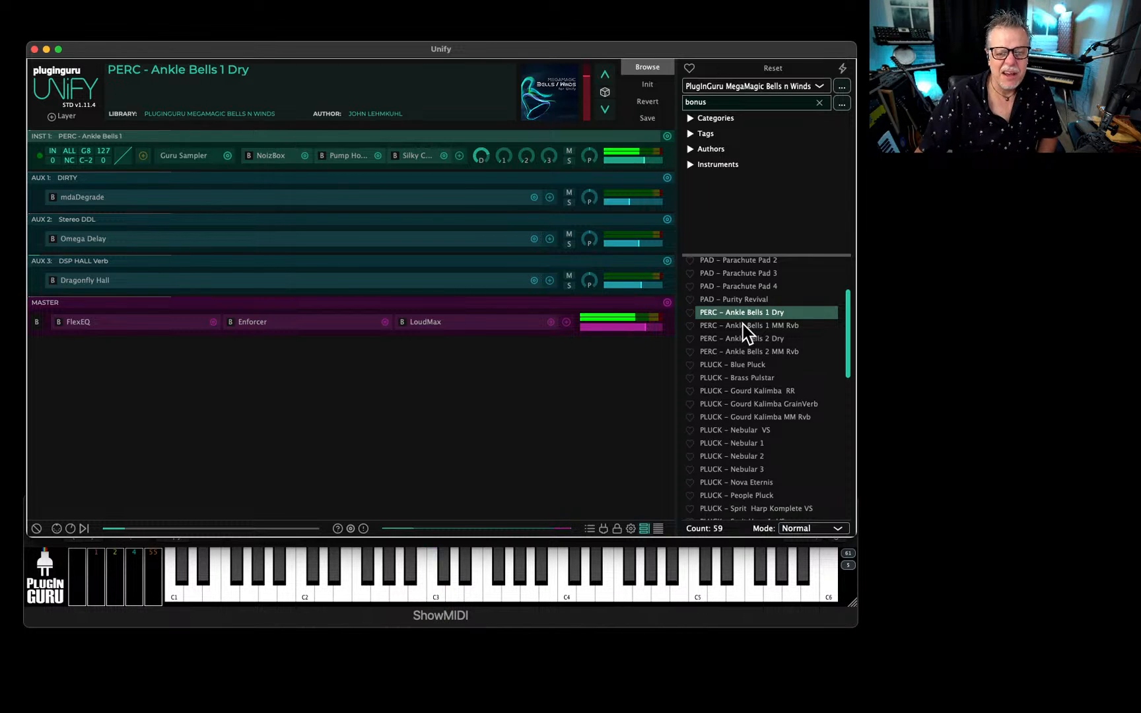
click(743, 324)
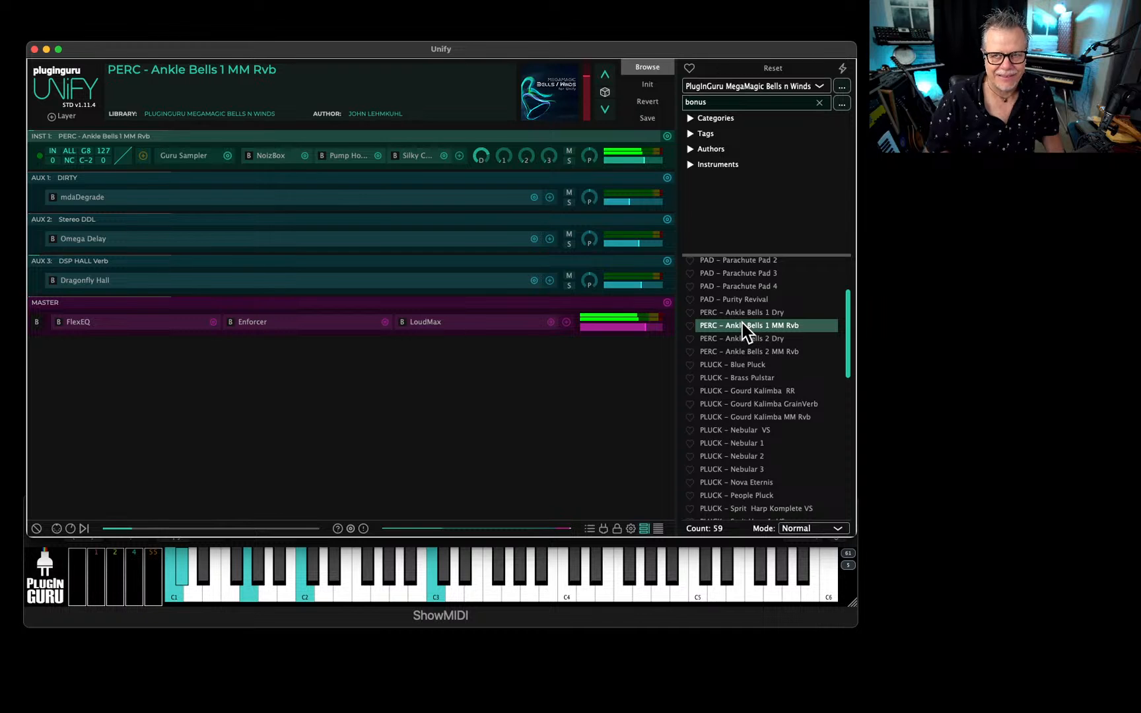
scroll(726, 377, down, 10)
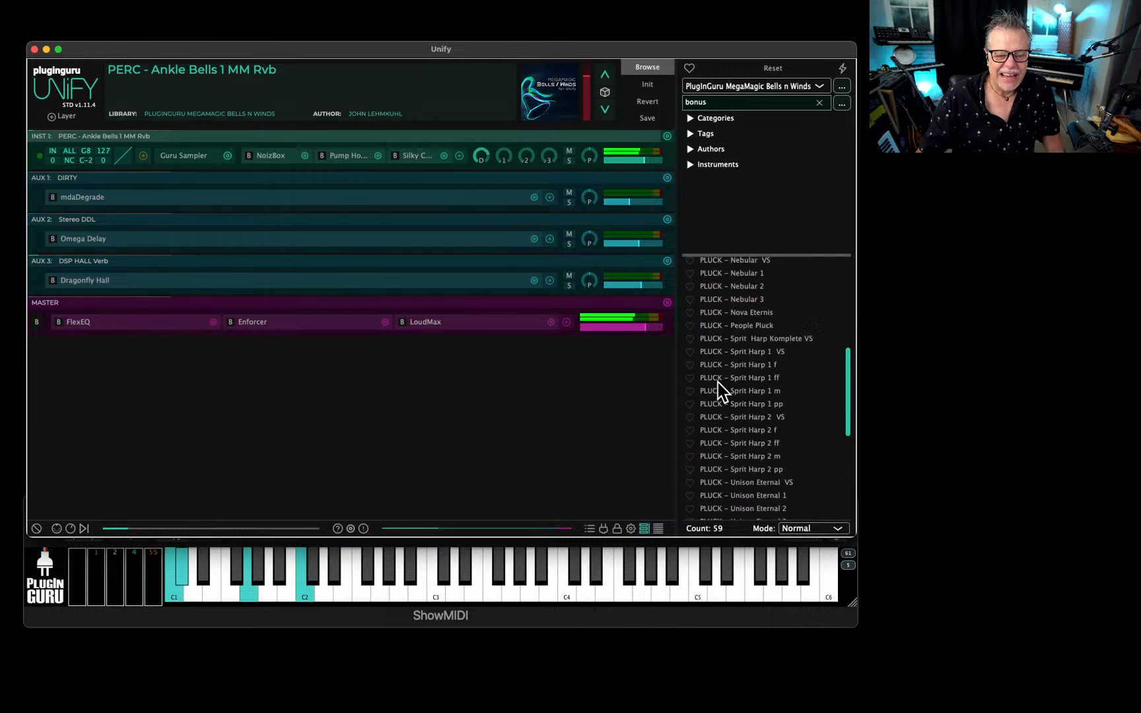
Load the zPAD - Love's Gift patch, audition its Ankle Bells layer in solo and examine that layer's Guru Sampler LFO settings.
scroll(748, 429, down, 3)
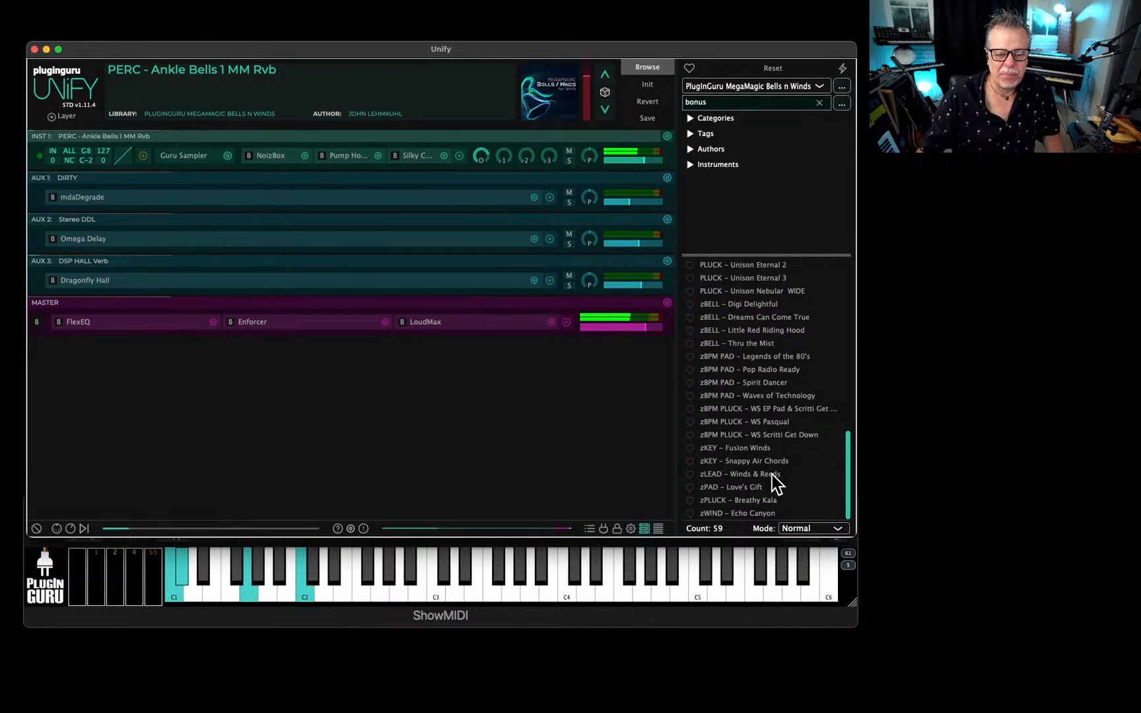
click(739, 487)
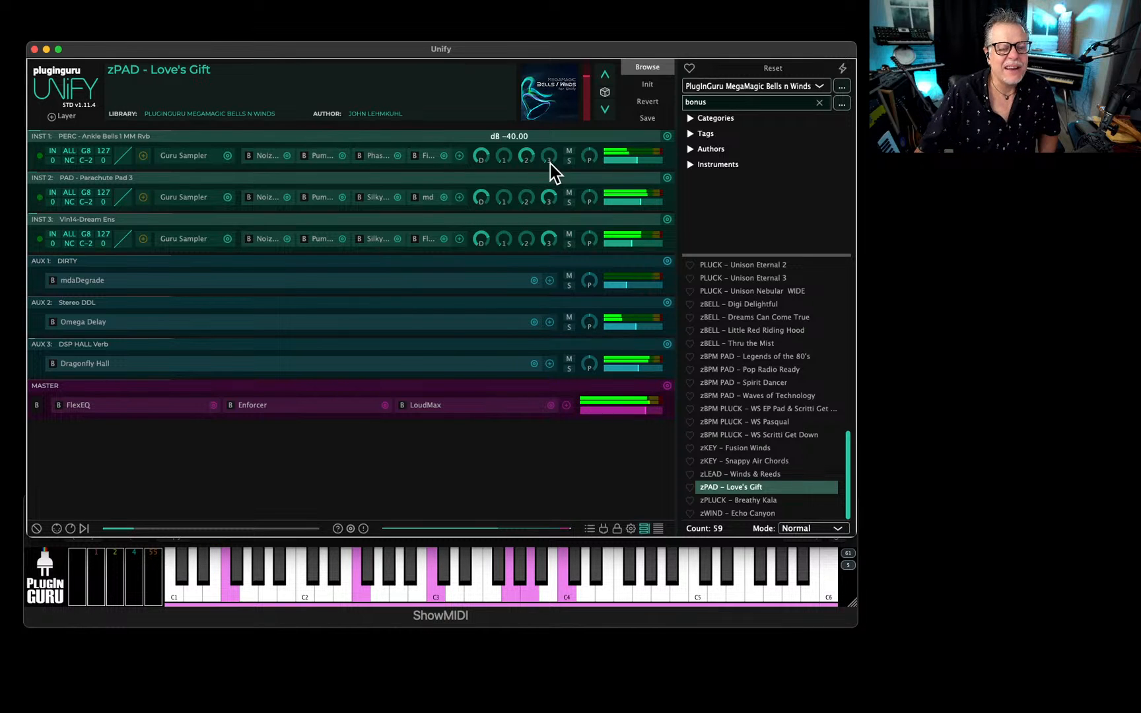
click(569, 160)
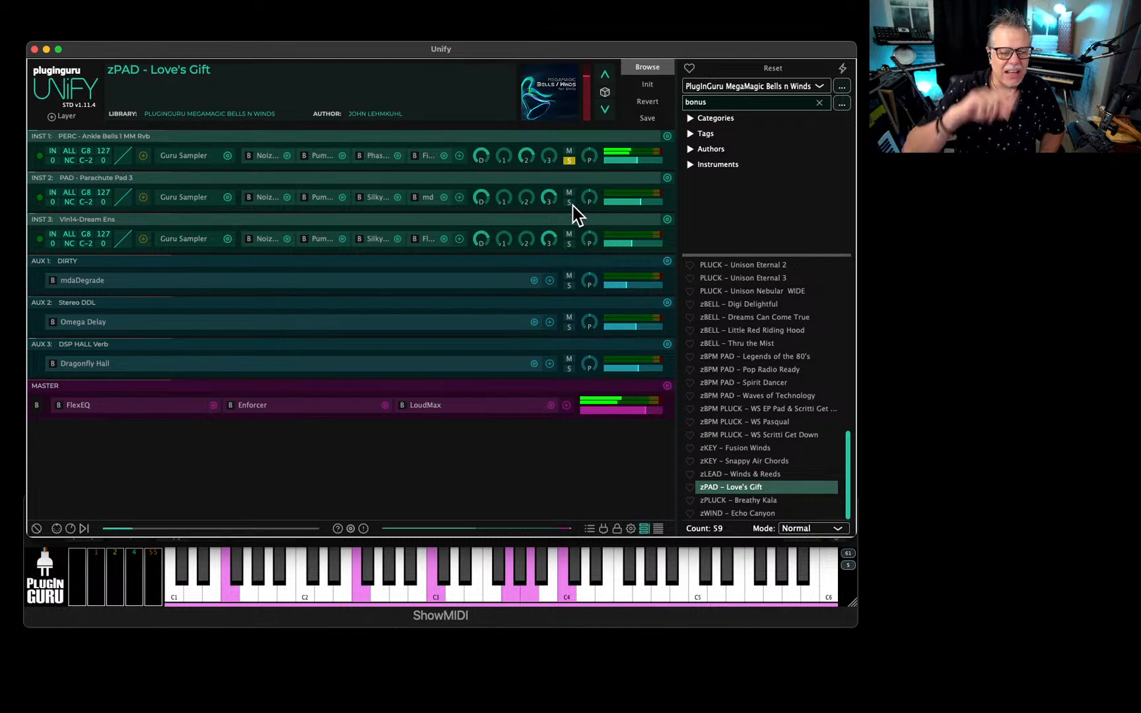
click(144, 156)
drag(710, 241, 665, 225)
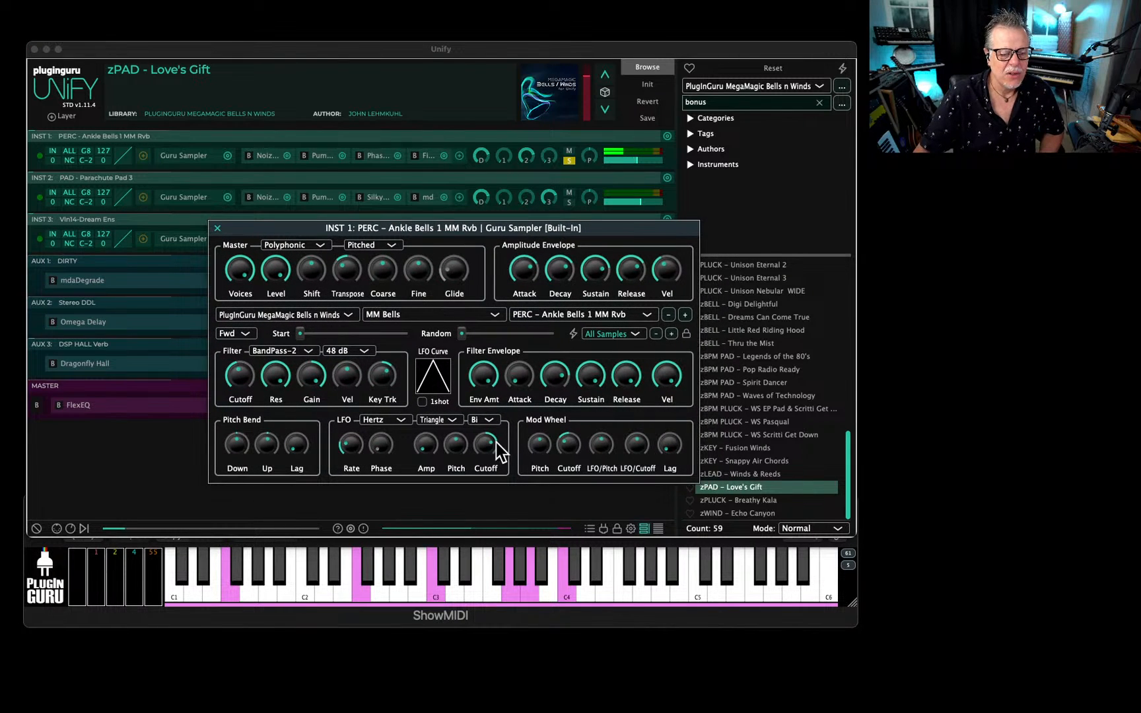
mouse_move(485, 445)
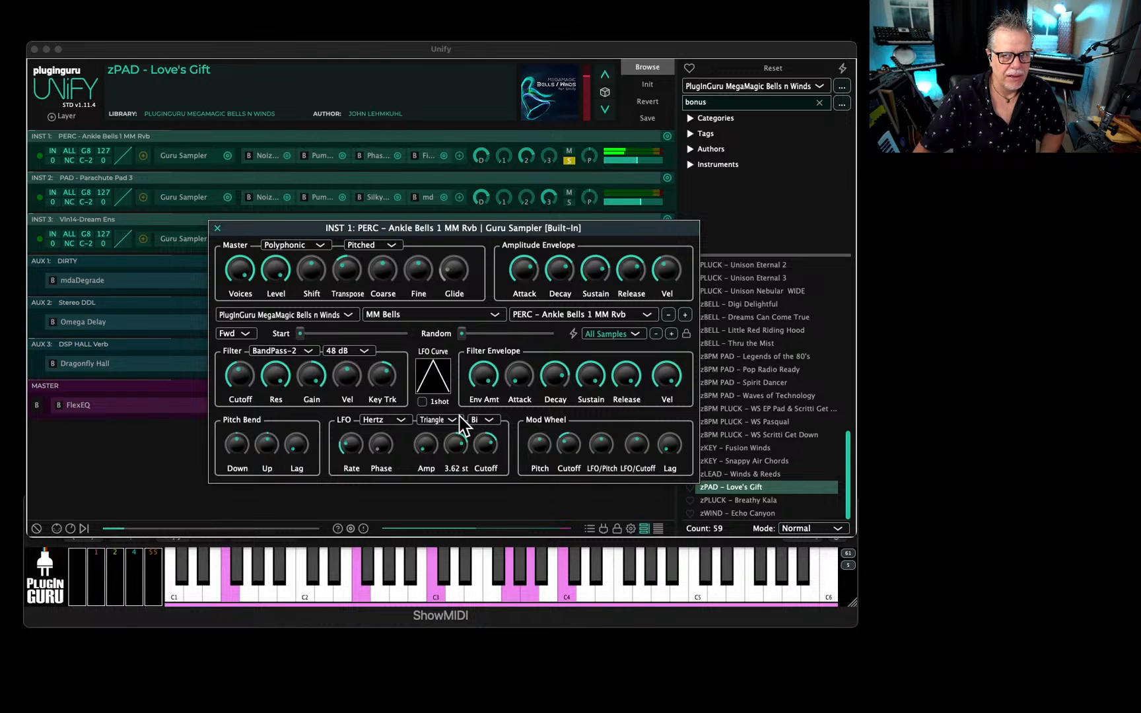
click(569, 161)
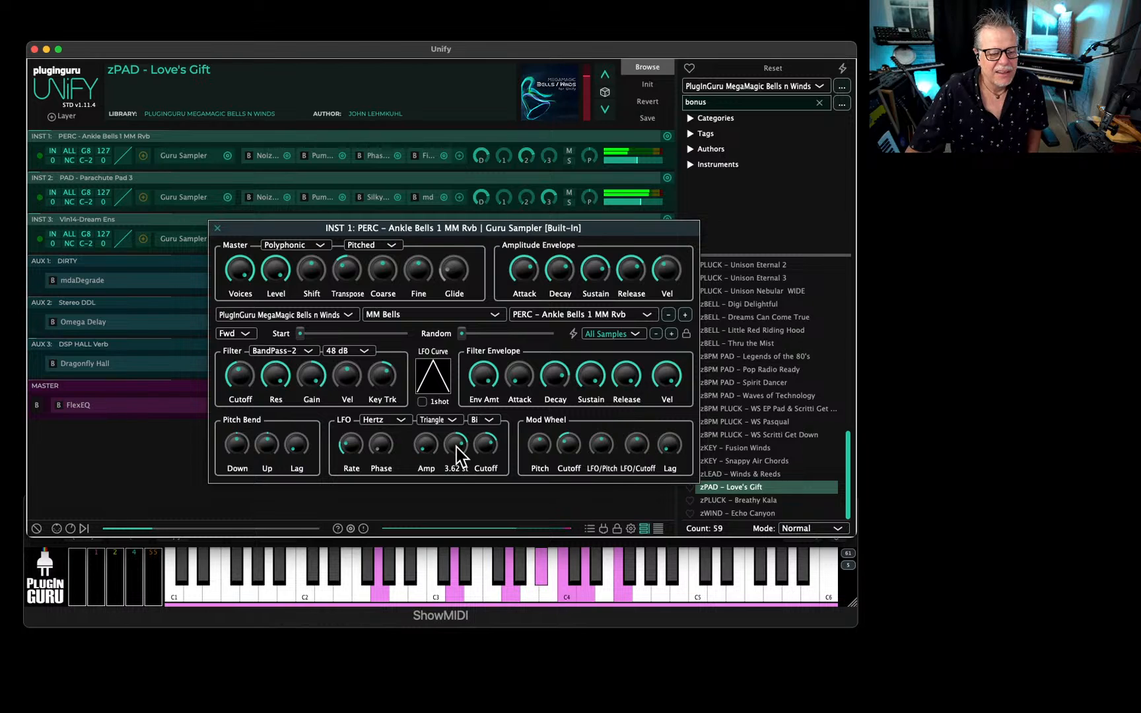
Set the LFO pitch amount of the Ankle Bells layer's Guru Sampler to 5 semitones and save the Love's Gift patch.
double_click(449, 469)
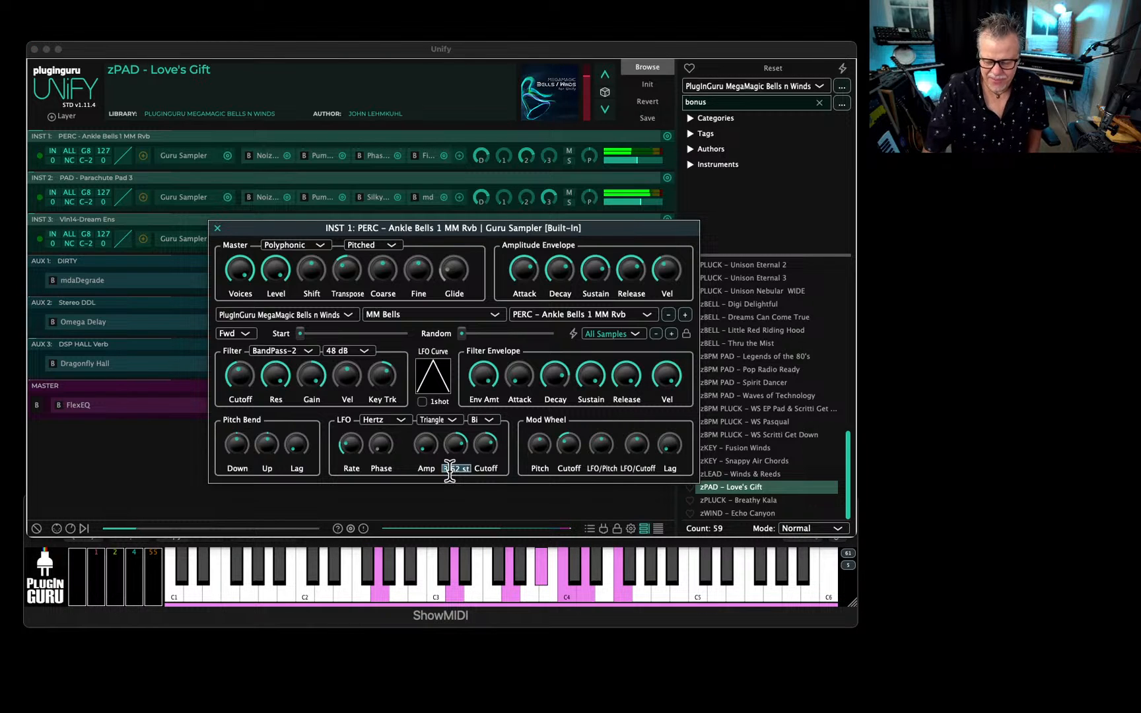
text(5)
key(Return)
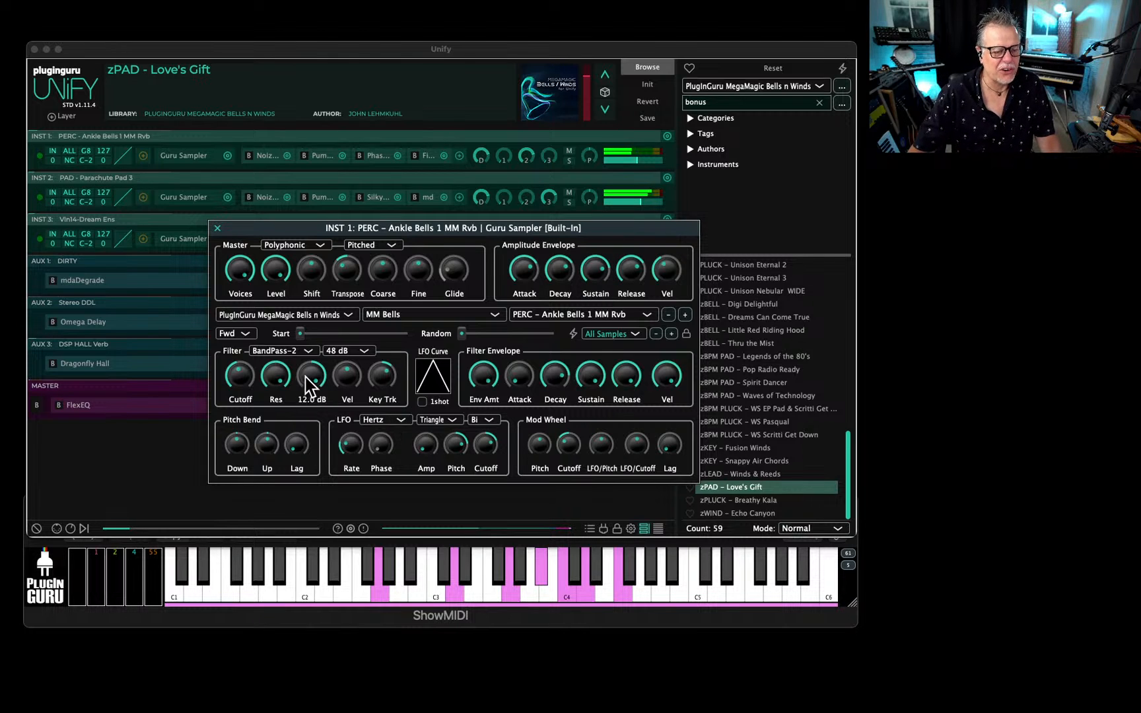
key(Escape)
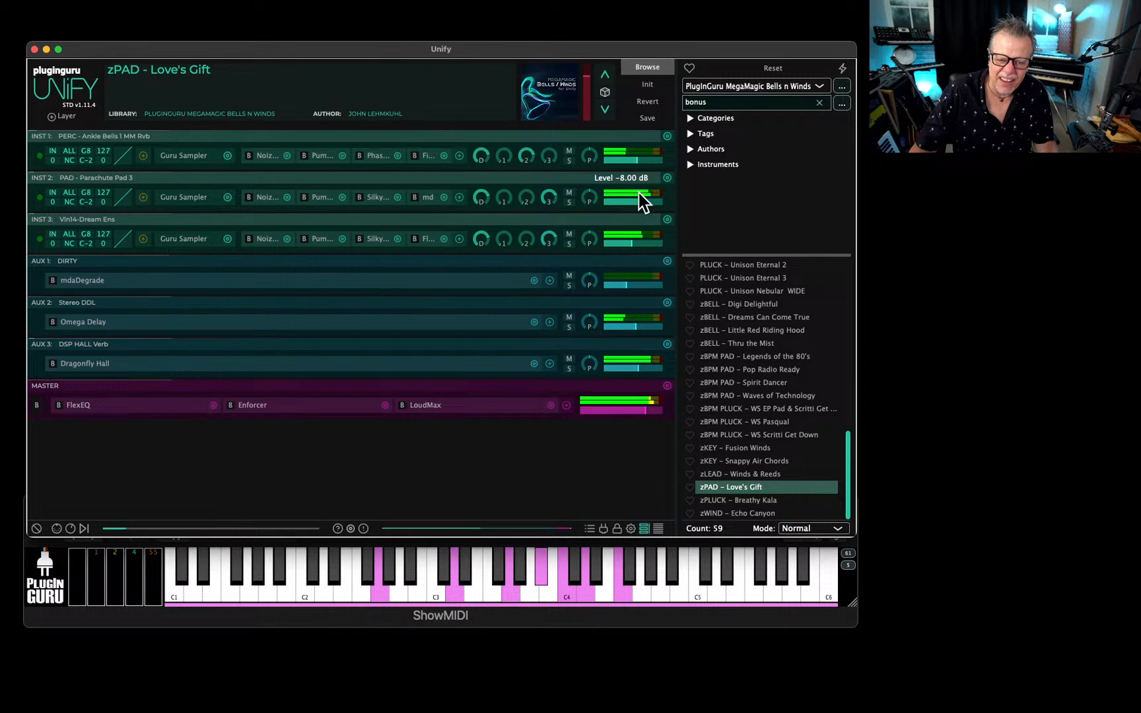
click(651, 121)
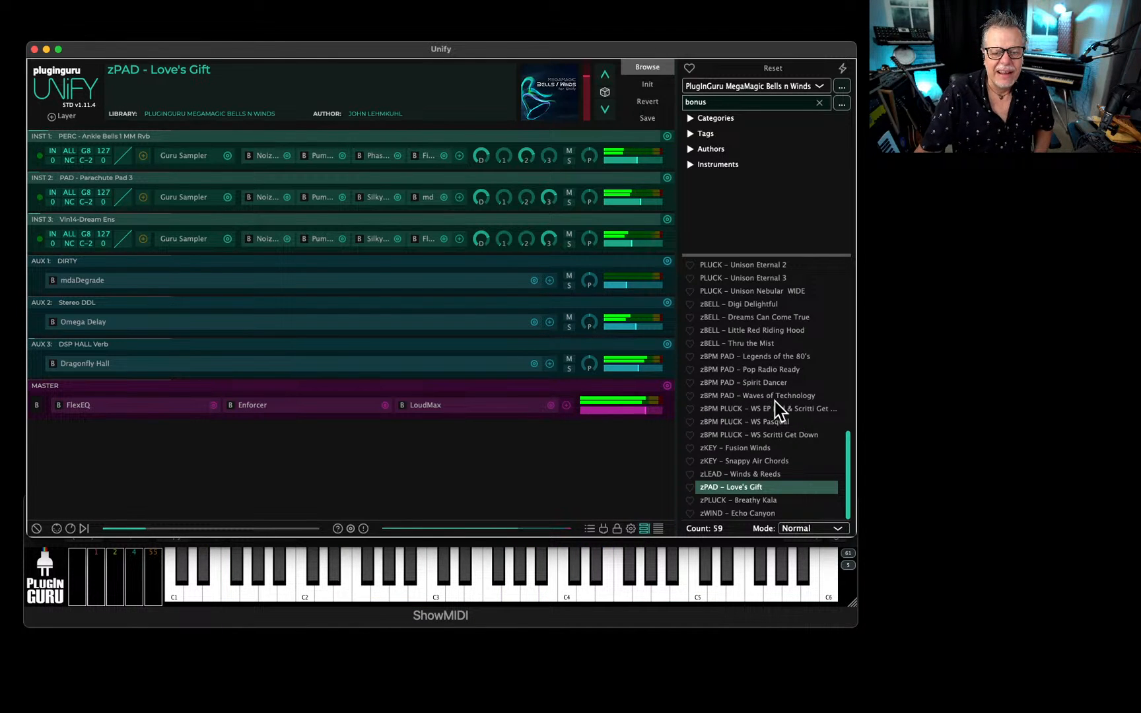
Load the zBPM PAD - Spirit Dancer patch, audition its first layer in solo and check that layer's Guru Sampler settings.
click(768, 384)
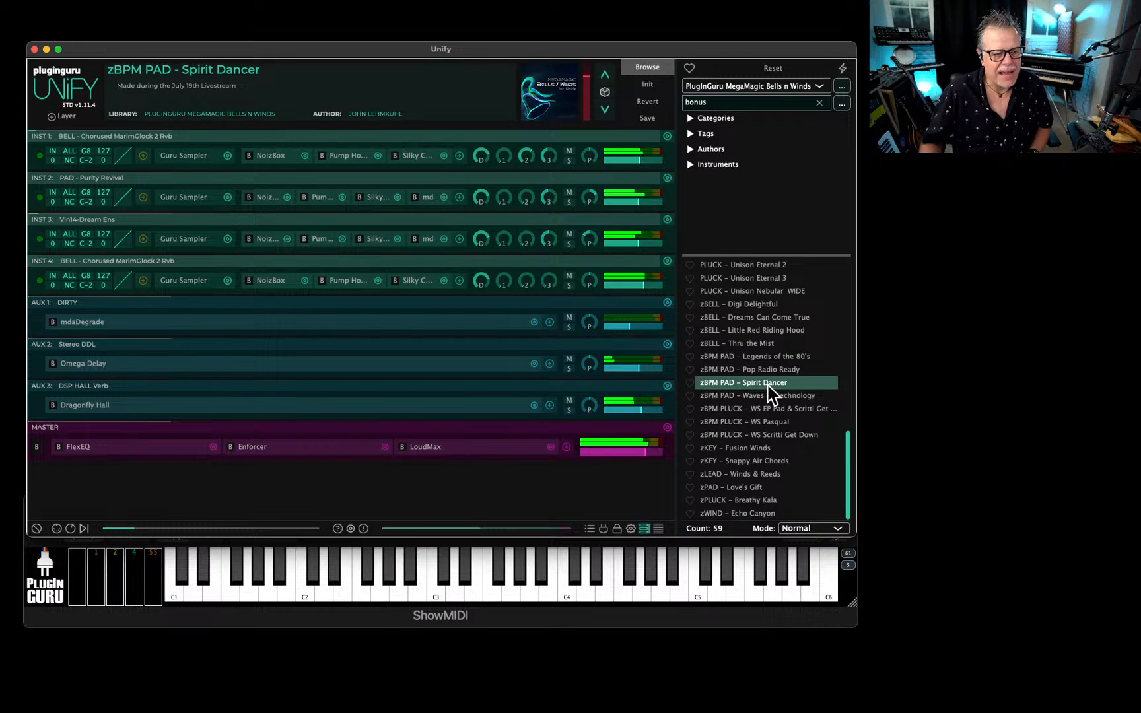
click(568, 160)
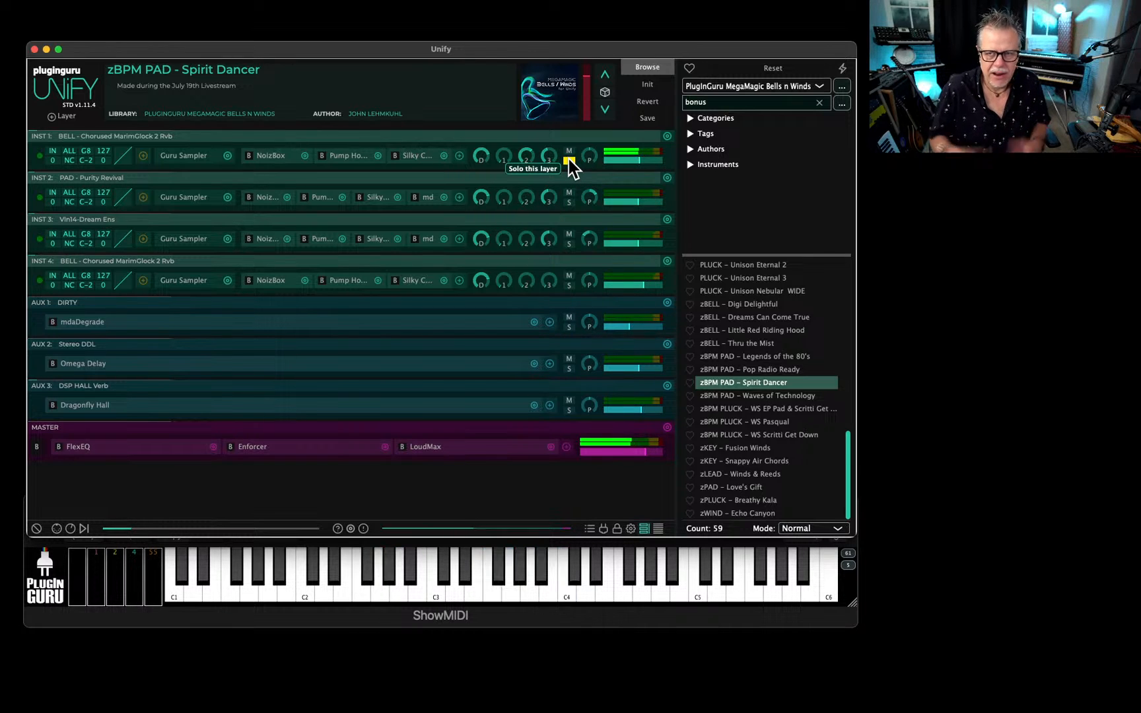
click(179, 158)
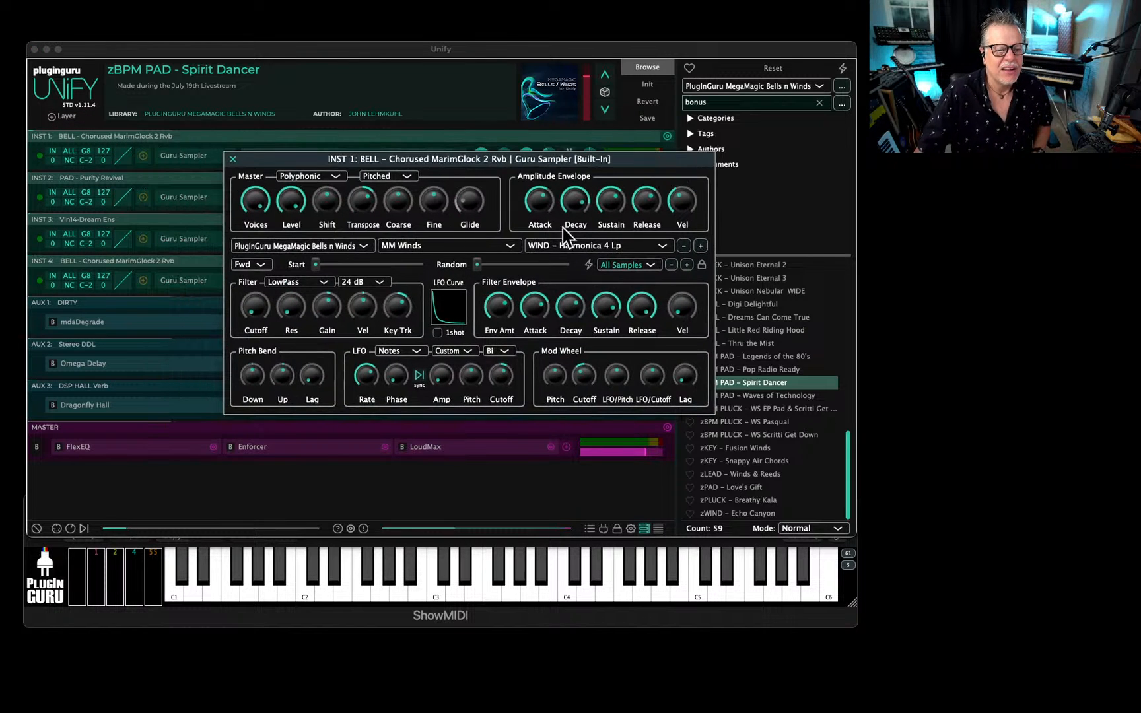
click(552, 375)
click(569, 161)
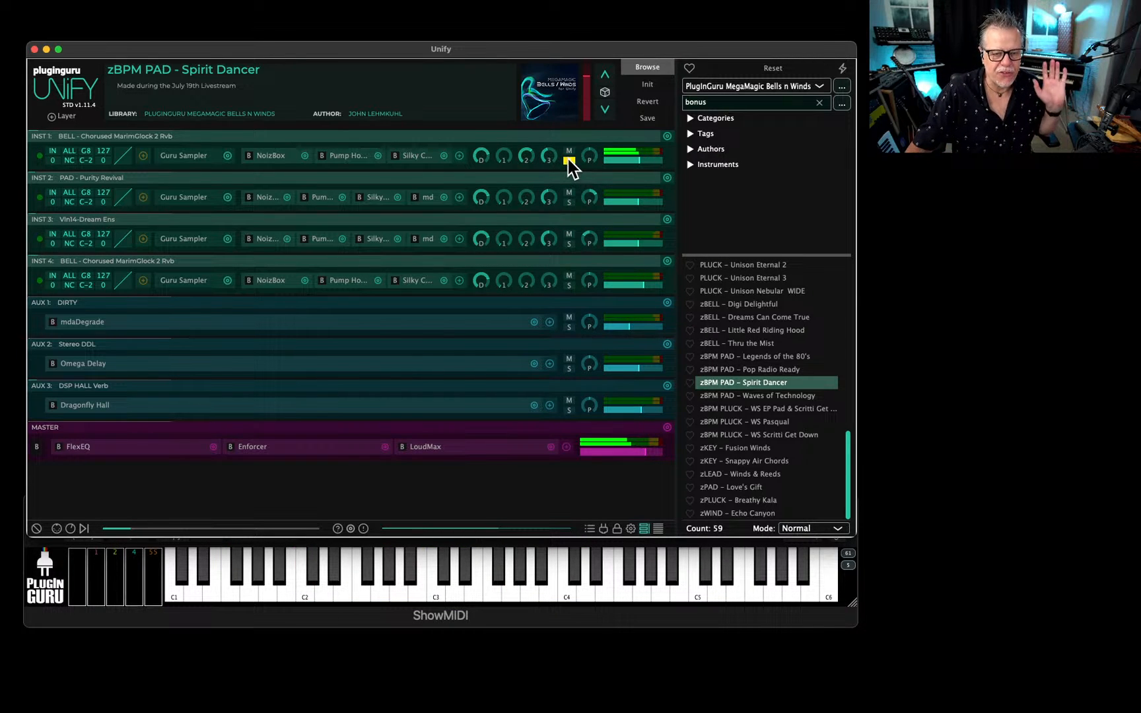
click(568, 160)
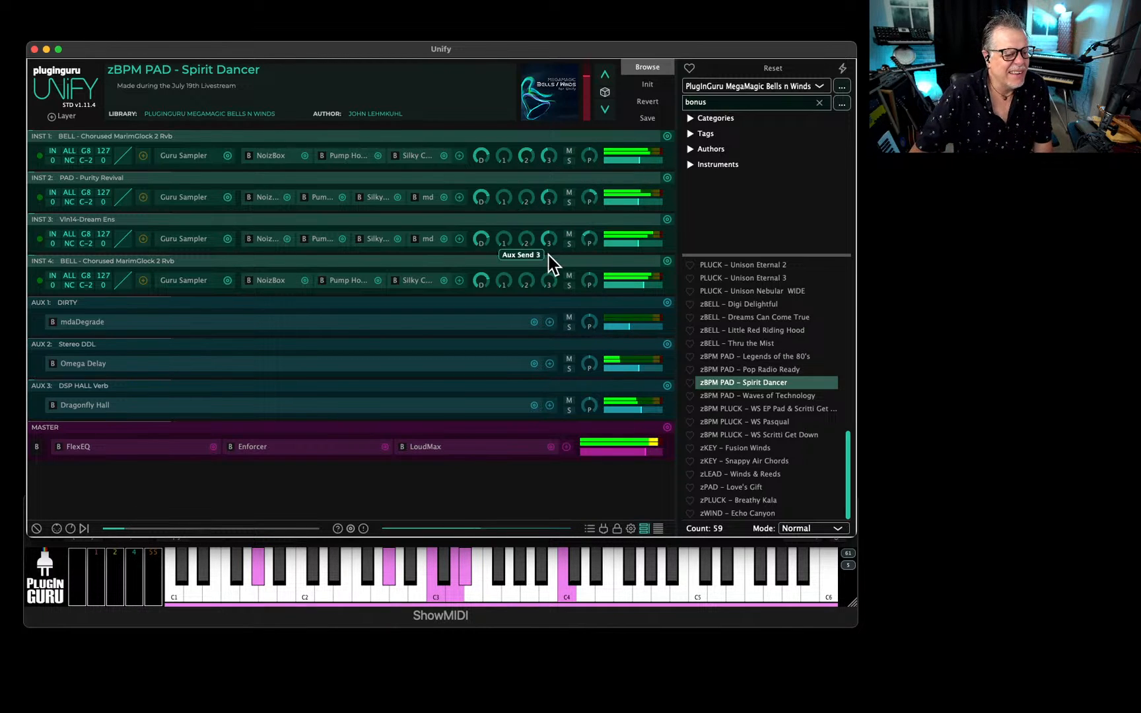
Solo the second and fourth layers in turn, and replace NoizBox with FilterMax on the fourth layer.
click(568, 202)
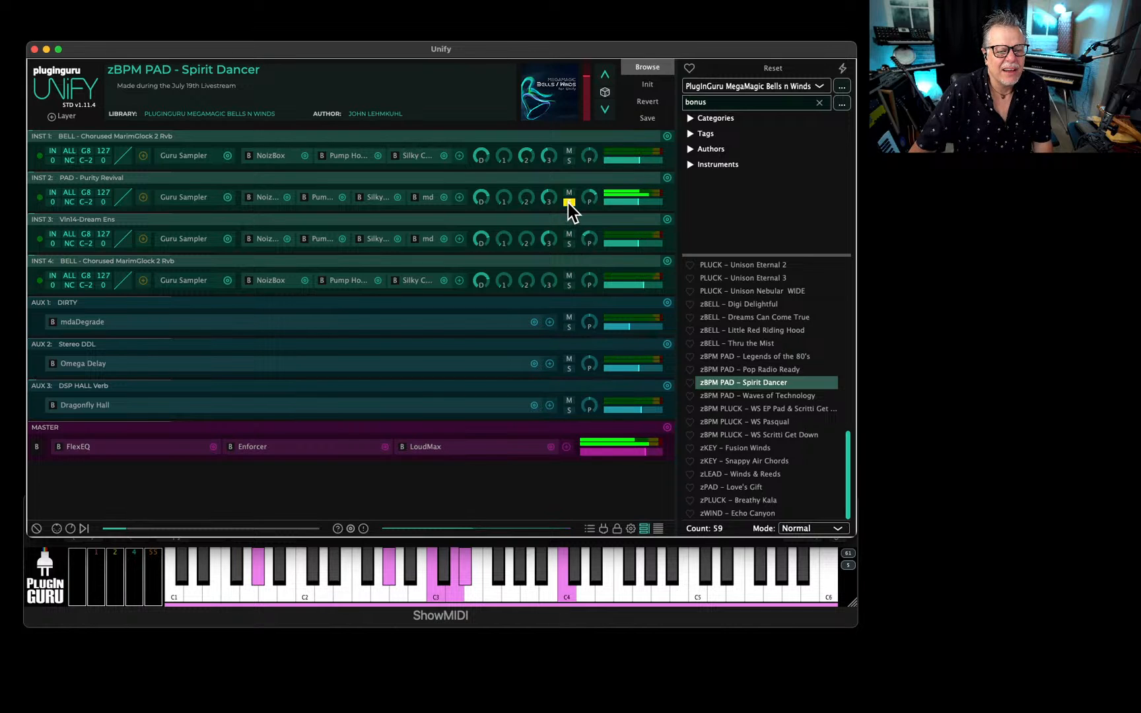
click(569, 286)
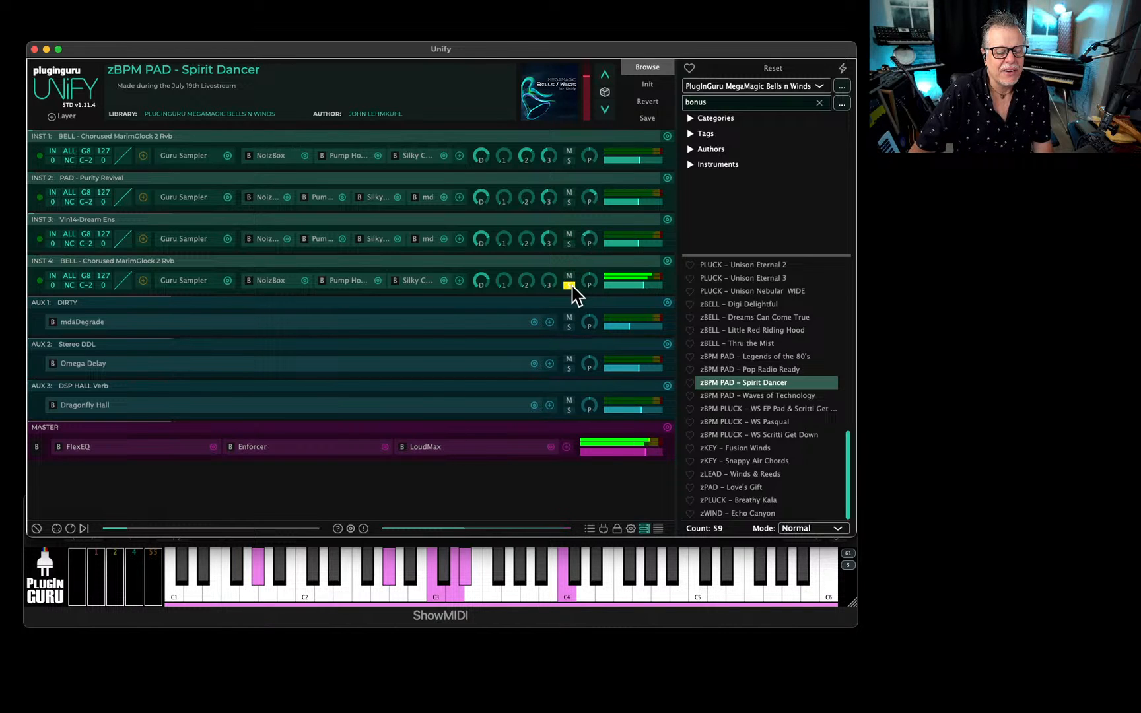
click(305, 281)
mouse_move(342, 302)
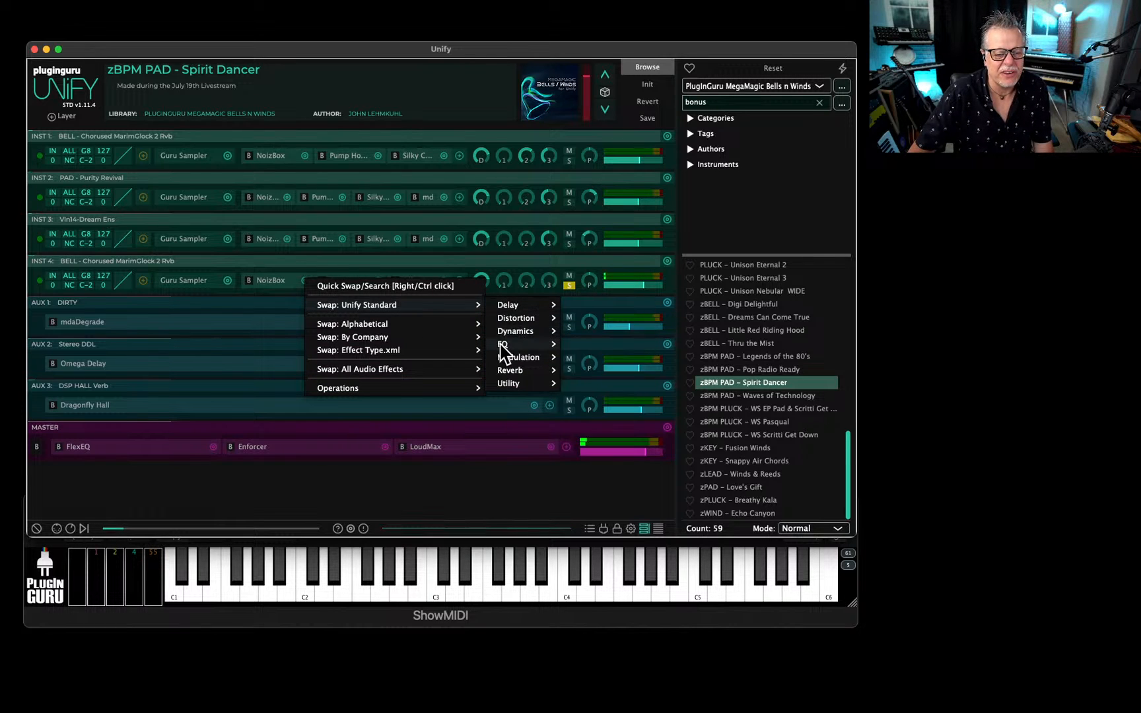
mouse_move(509, 343)
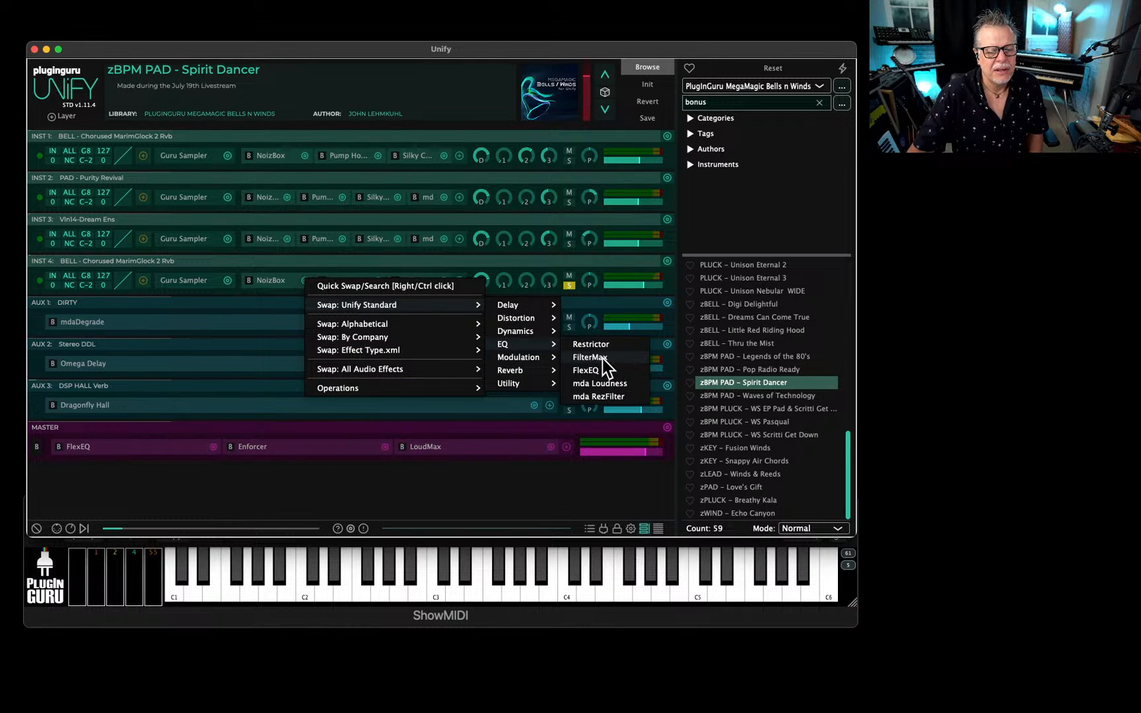
click(604, 358)
Set the fourth layer's FilterMax to High Pass, lower its frequency and Q, and raise its gain to about 2.2 dB.
click(273, 280)
drag(307, 225, 530, 254)
click(454, 277)
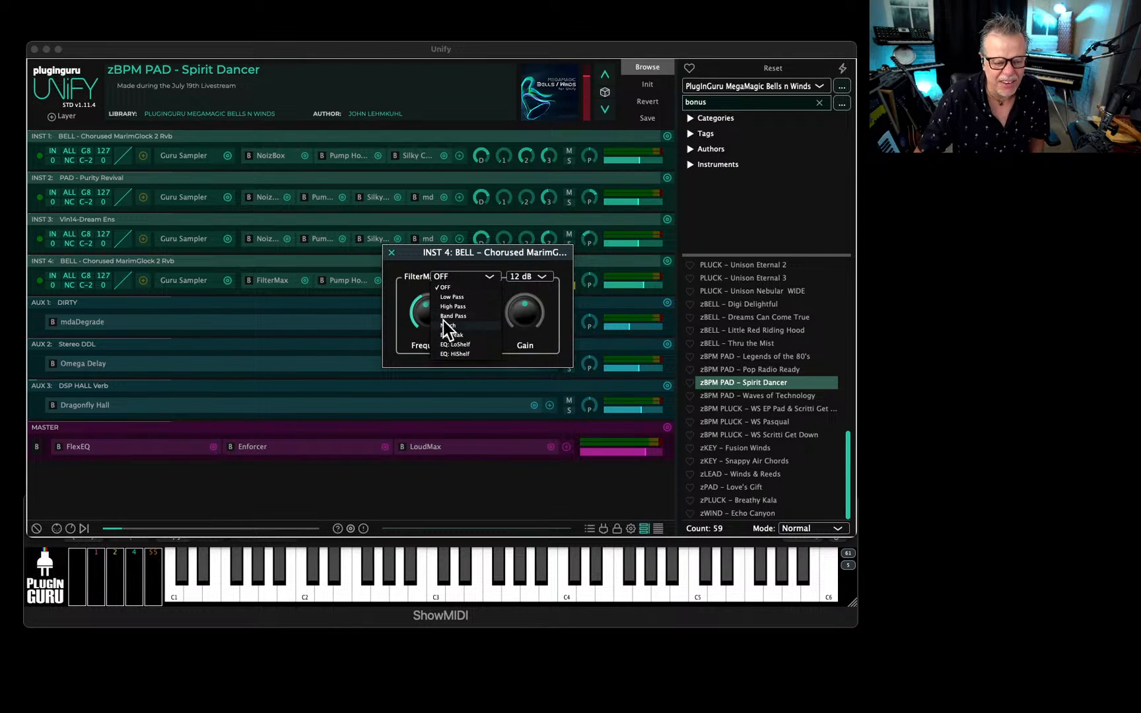
click(449, 304)
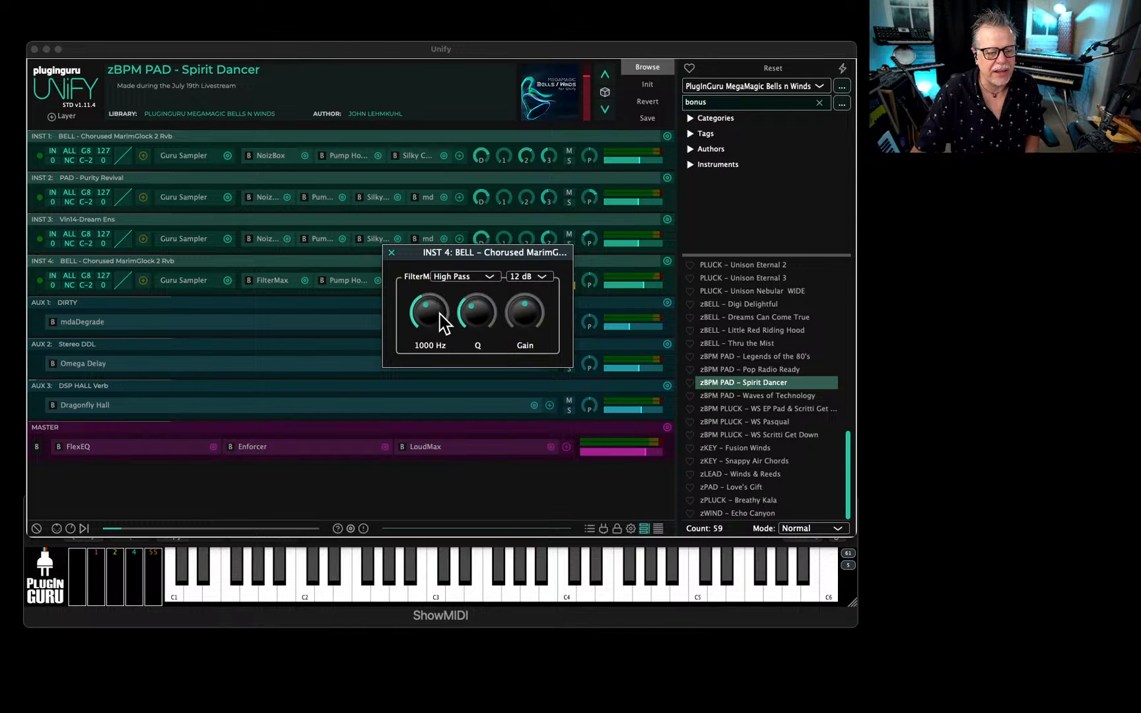
drag(437, 312, 529, 314)
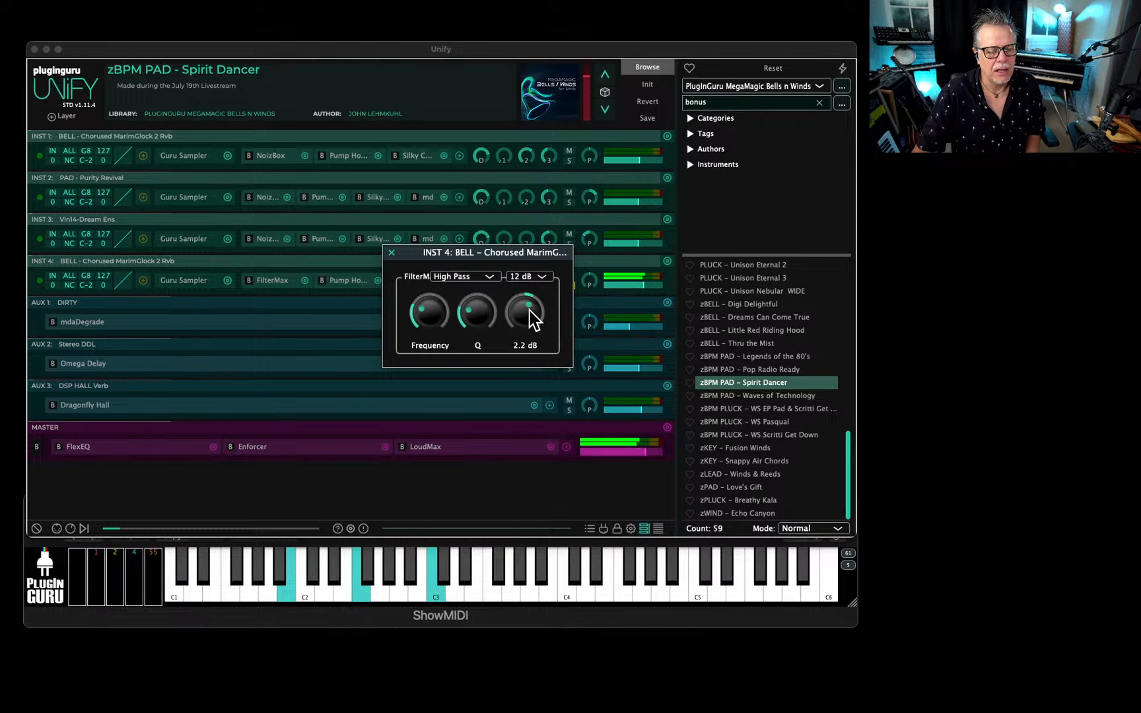
drag(528, 252, 486, 281)
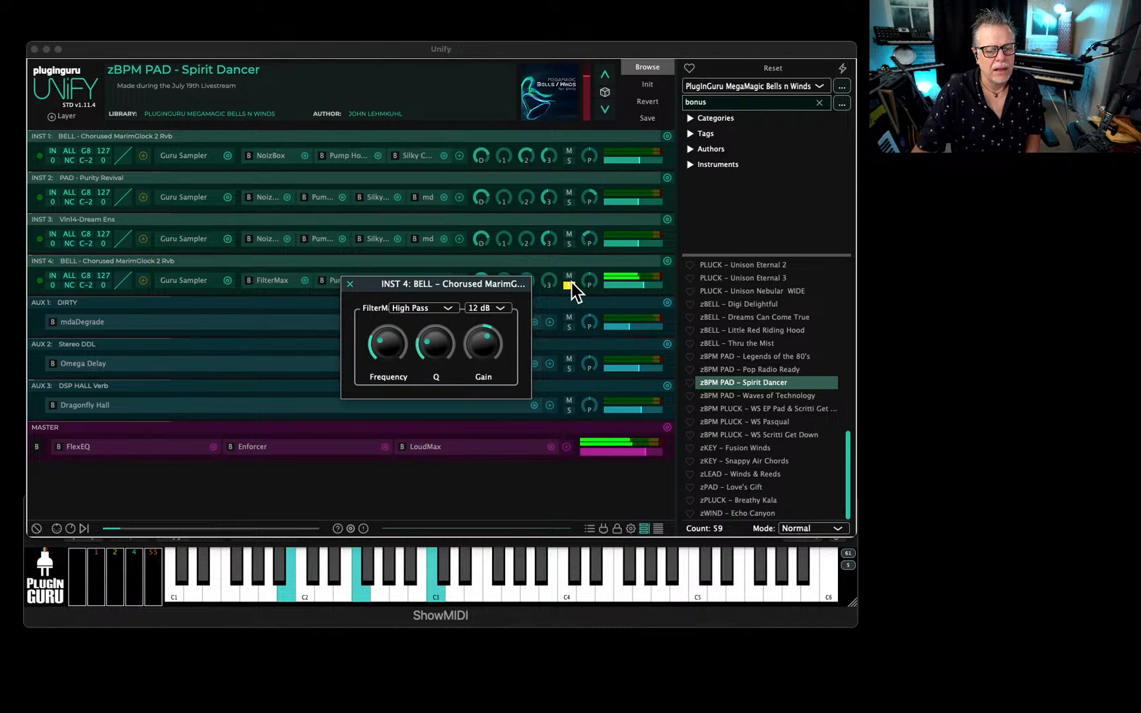
Reduce the panning of the PAD - Purity Revival layer while auditioning the full patch, and close the FilterMax editor.
mouse_move(587, 240)
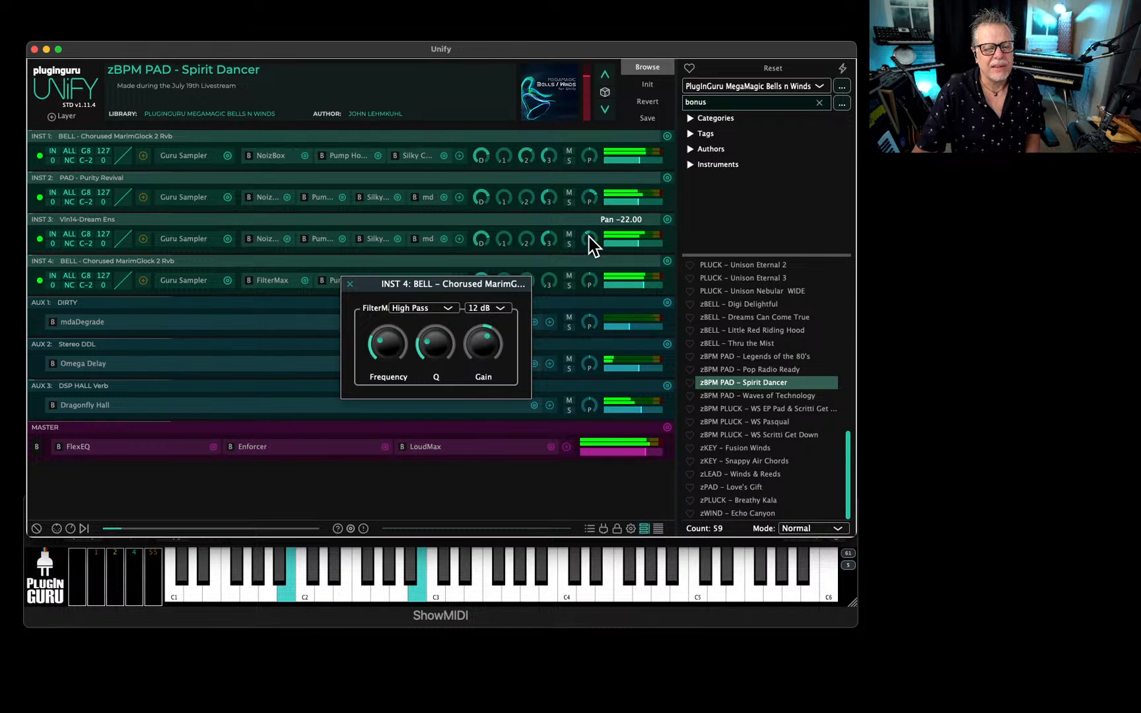
mouse_move(592, 203)
drag(587, 194, 589, 200)
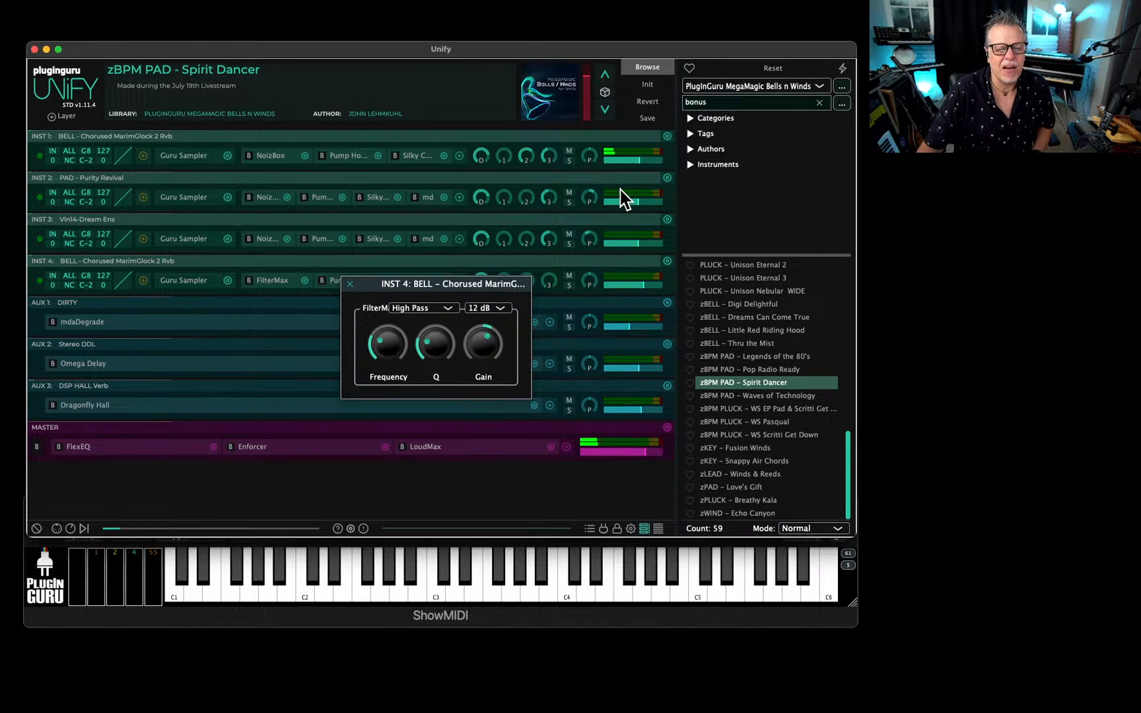
mouse_move(606, 194)
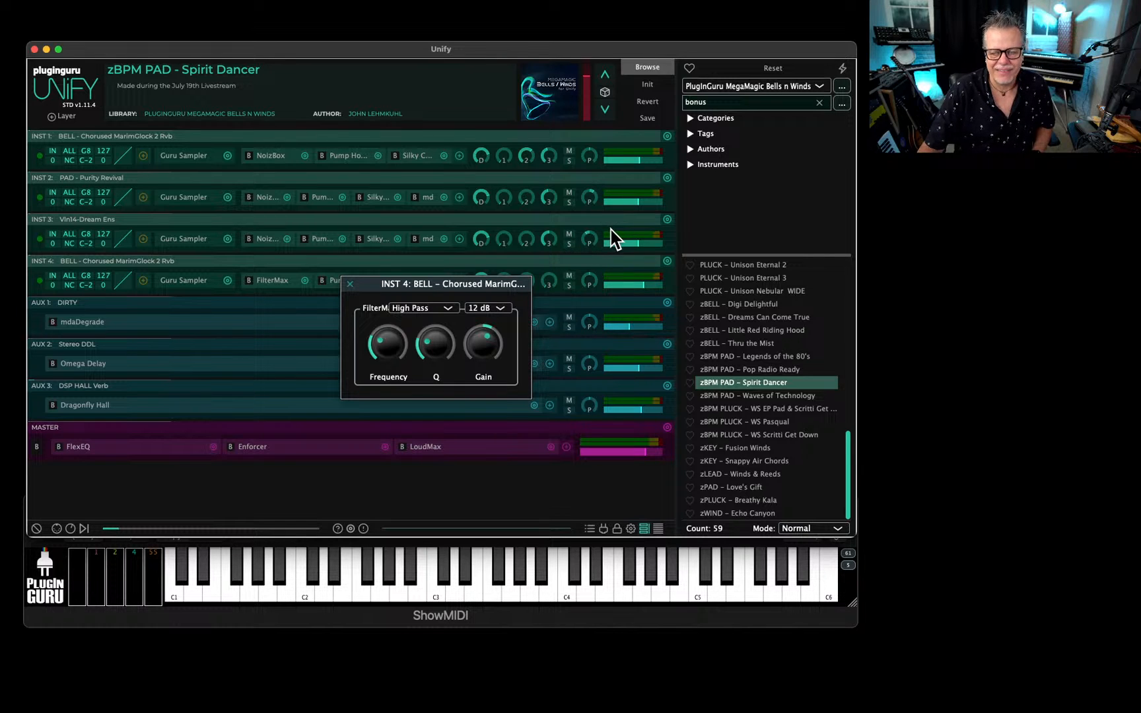
mouse_move(607, 248)
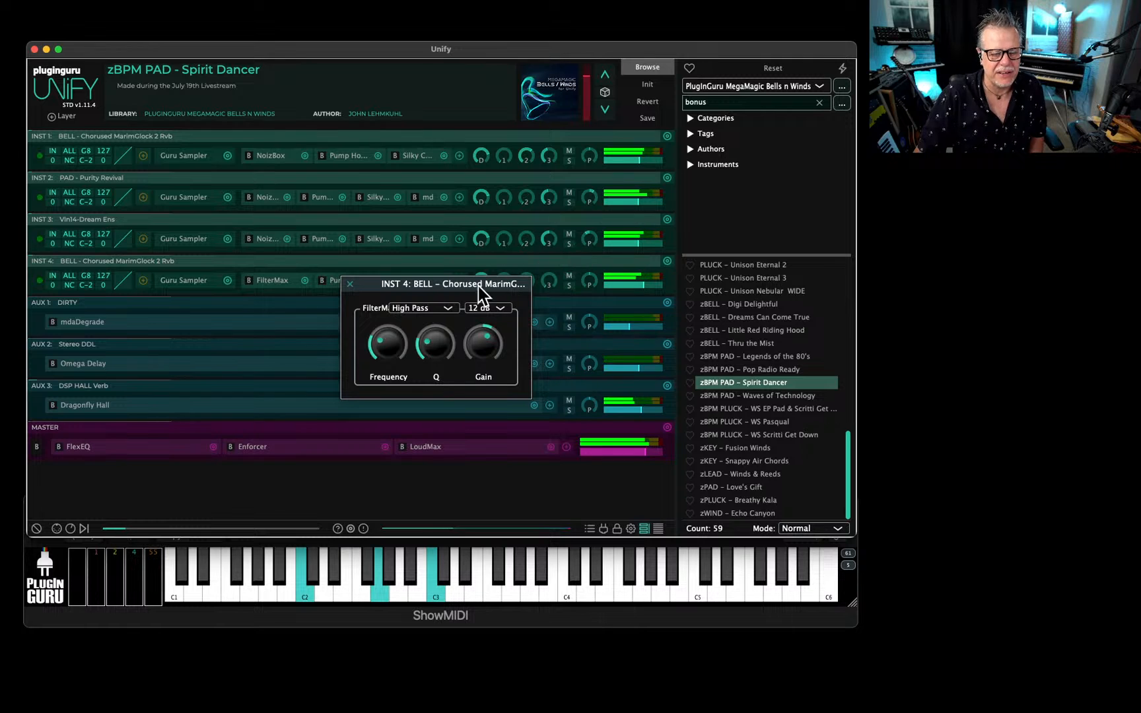
click(349, 284)
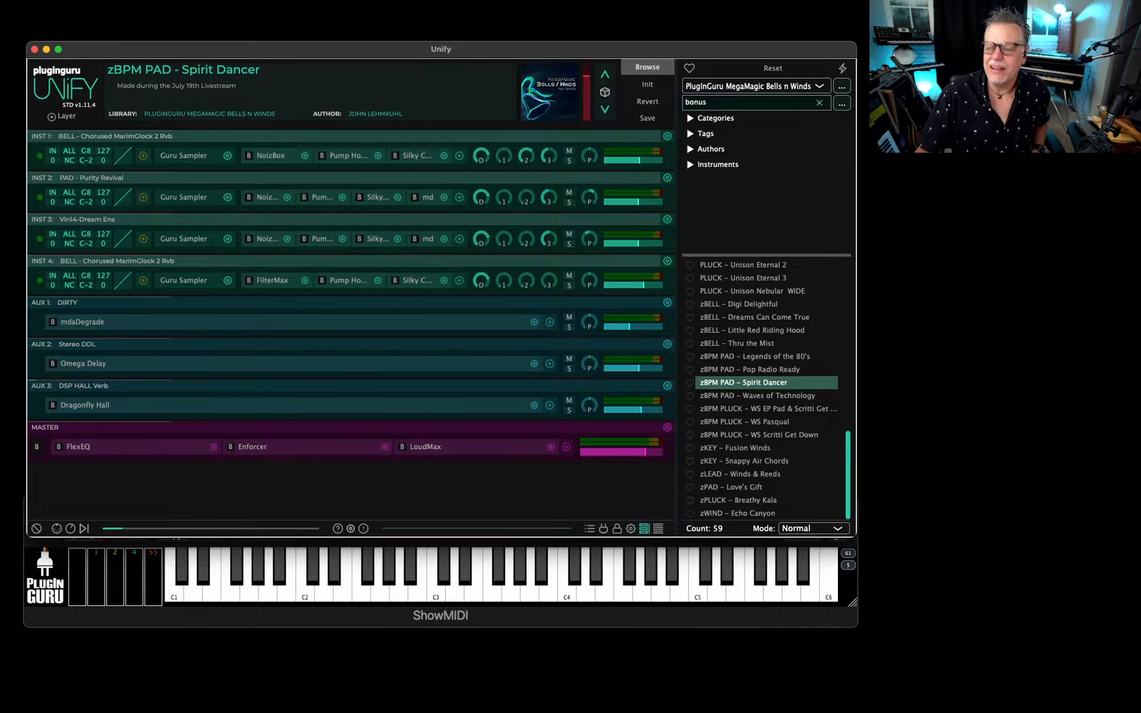
Switch to Lightroom and shrink its window so the All Photos grid fits on the screen.
key(super+Tab)
key(super+Tab)
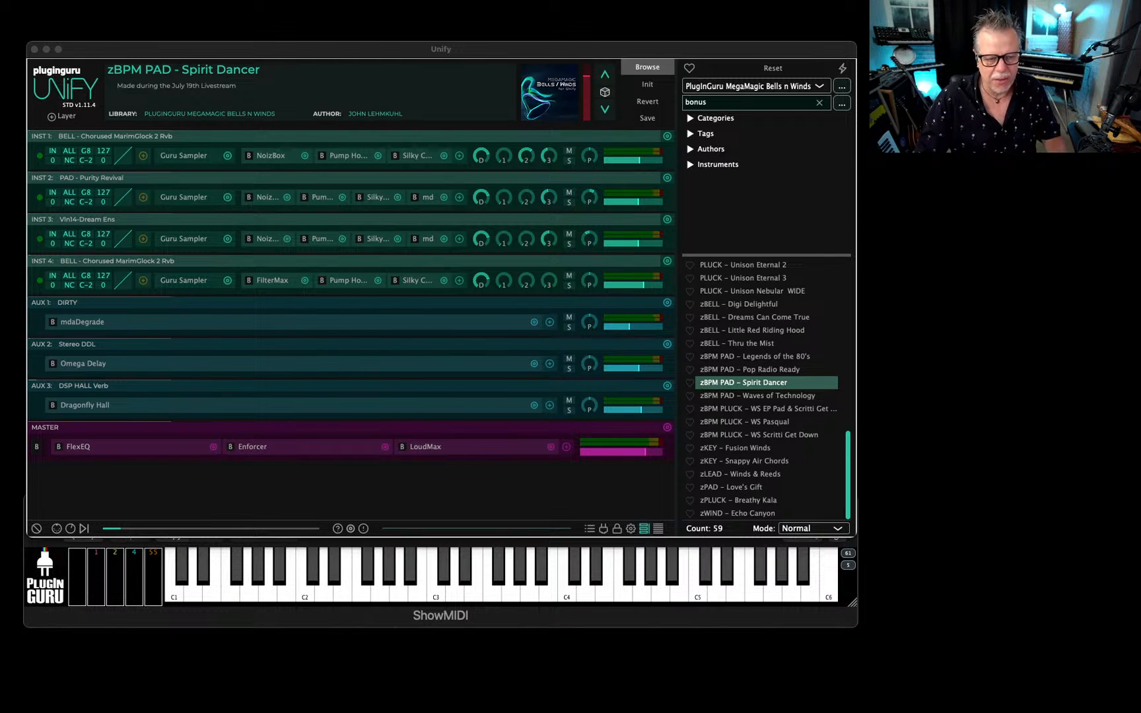
key(super+Tab)
key(super+Tab)
key(super+Tab)
key(super+Tab)
key(super+Tab)
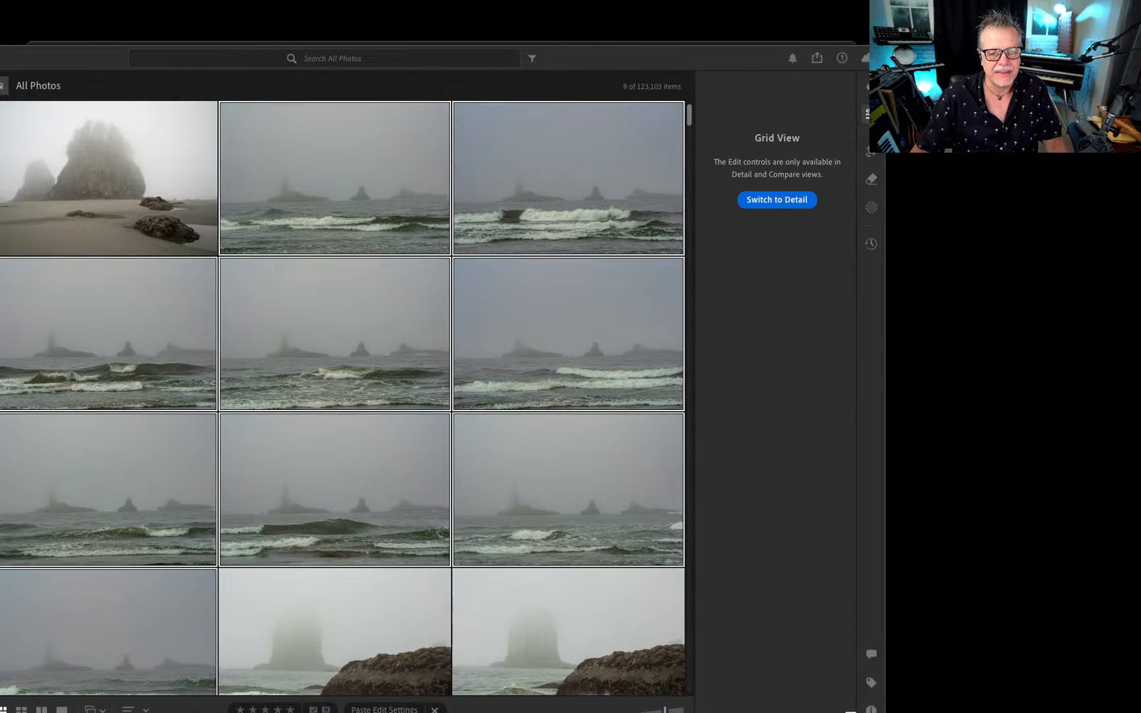
drag(850, 712, 756, 638)
Look through the coastal shots in the All Photos grid, from the foggy waves to the misty forested beach.
scroll(461, 387, down, 5)
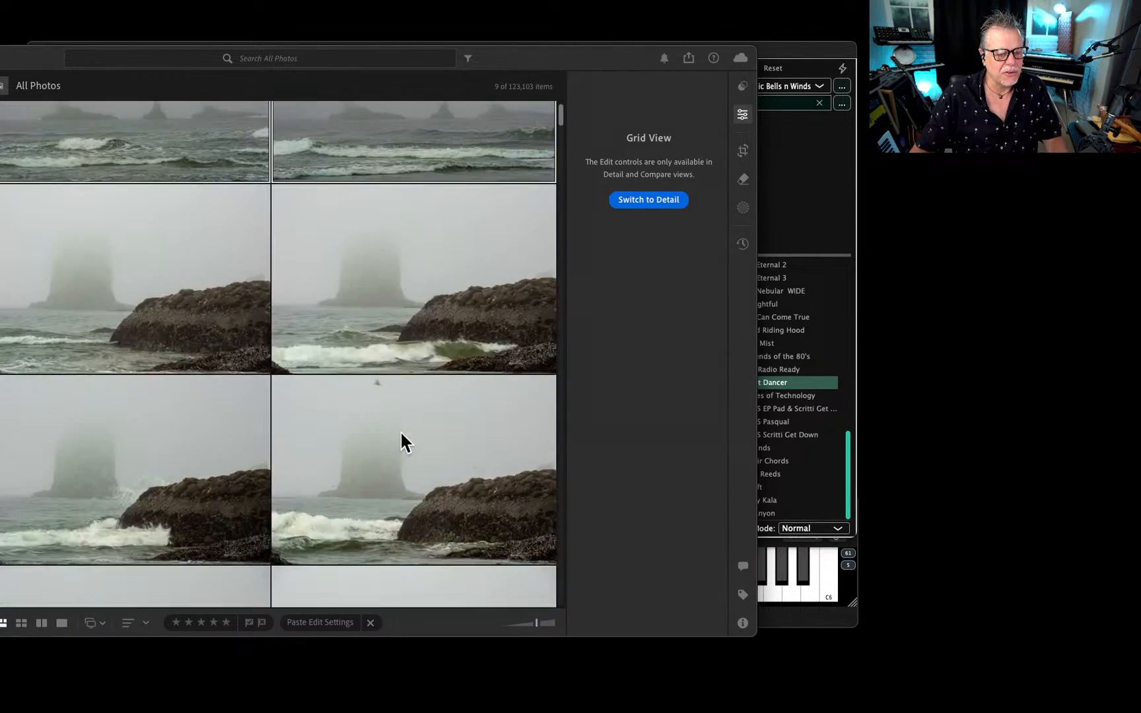
scroll(401, 441, down, 8)
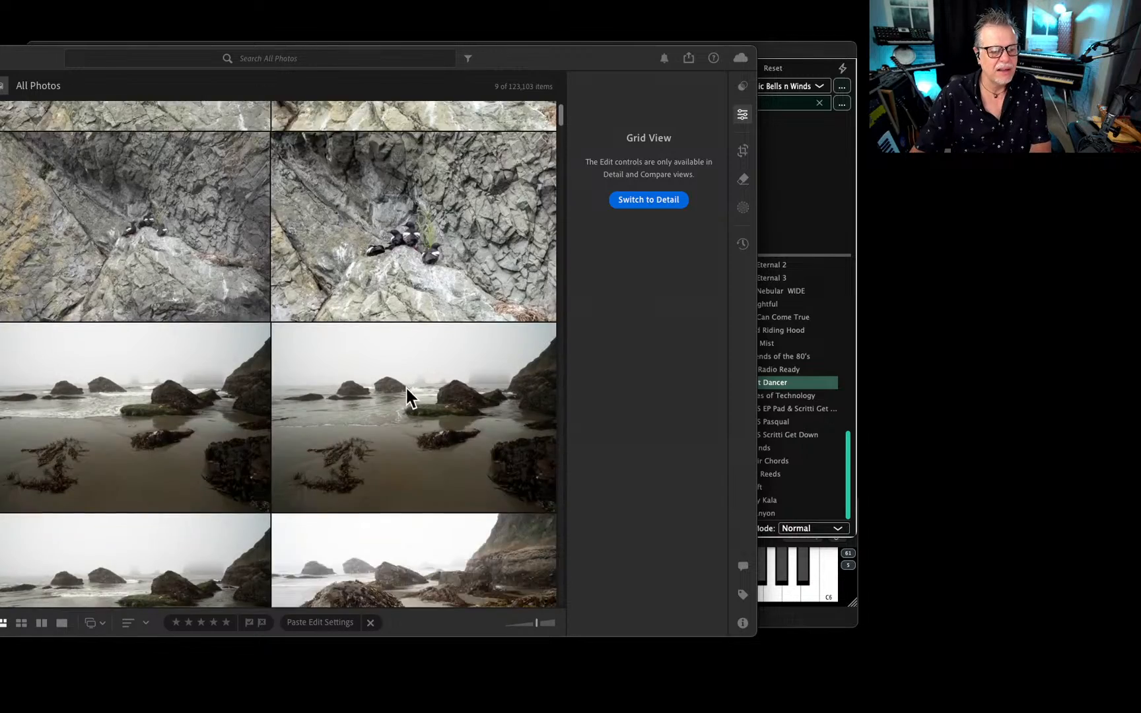
scroll(408, 376, down, 10)
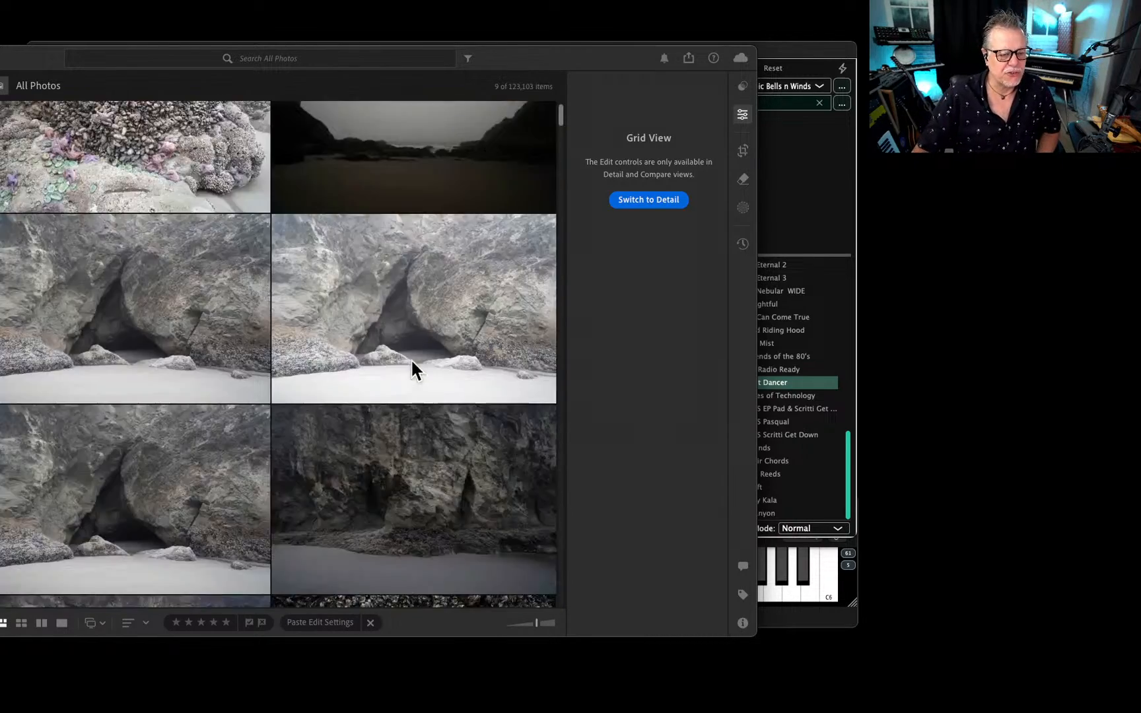
scroll(412, 360, down, 10)
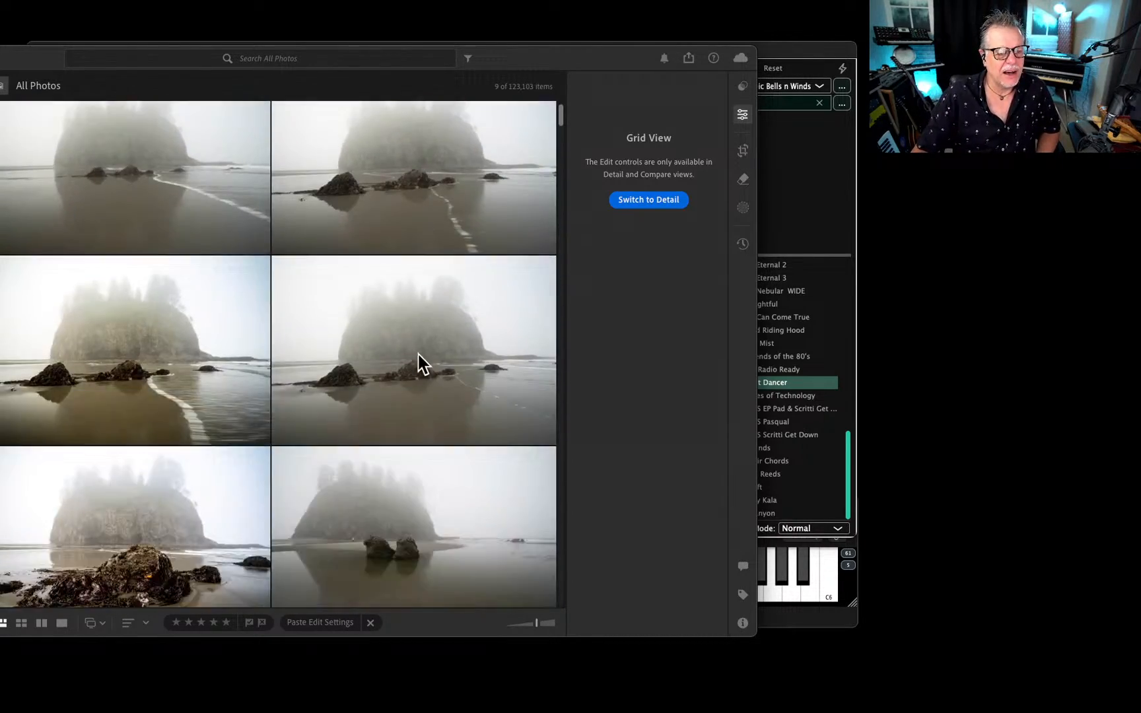
scroll(423, 364, down, 10)
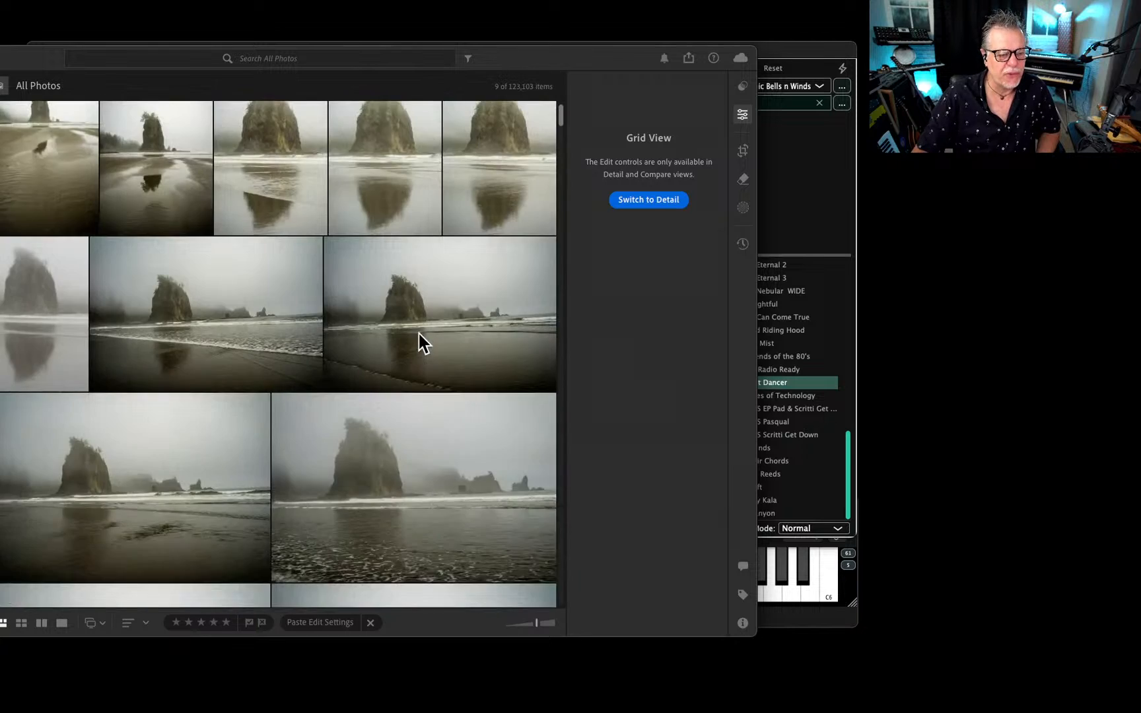
scroll(423, 342, down, 10)
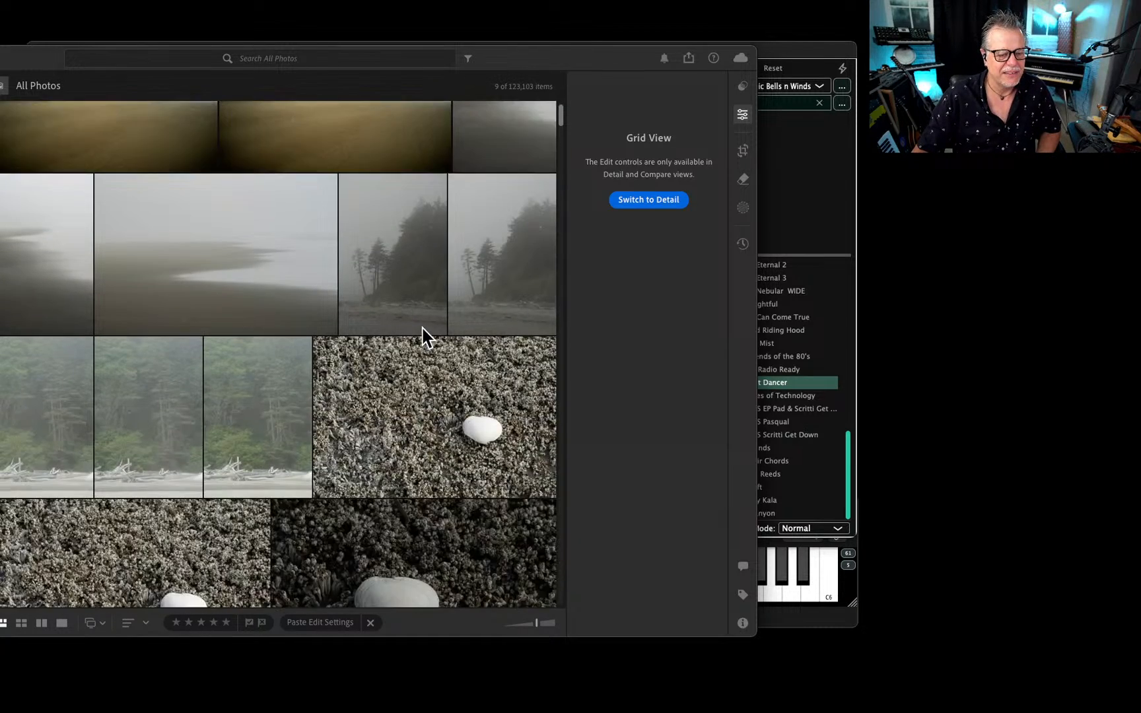
scroll(423, 333, down, 10)
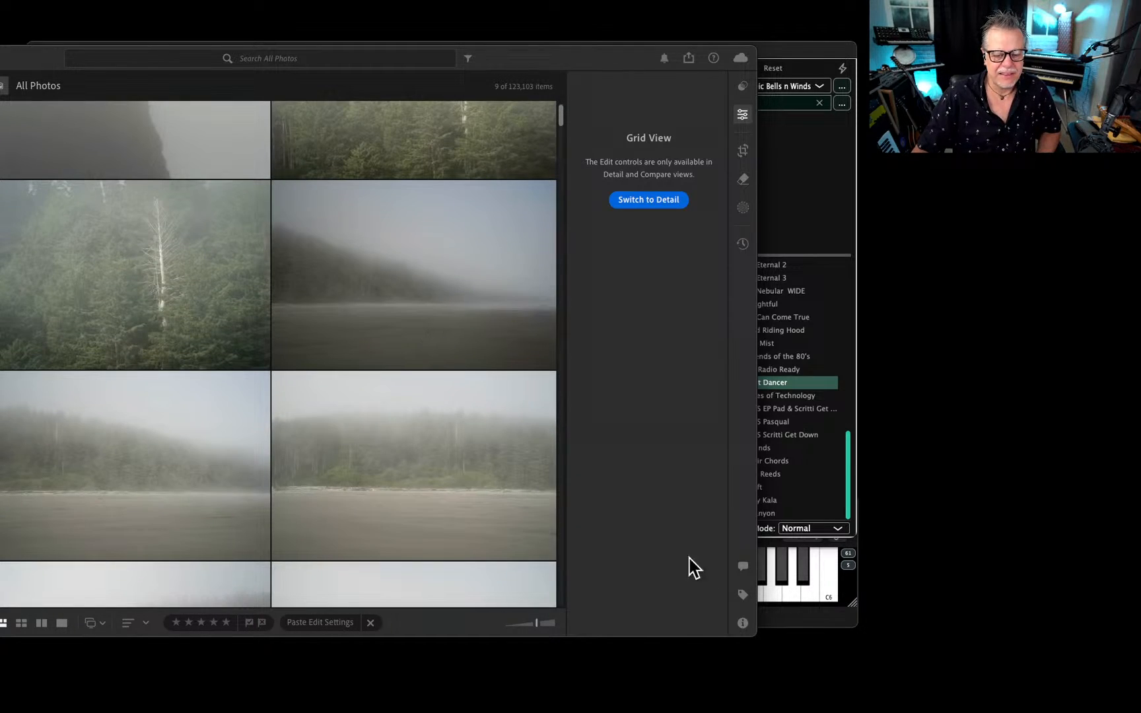
Move the Lightroom window up, enlarge it for a bigger photo grid, and show the photo Info.
drag(753, 634, 832, 650)
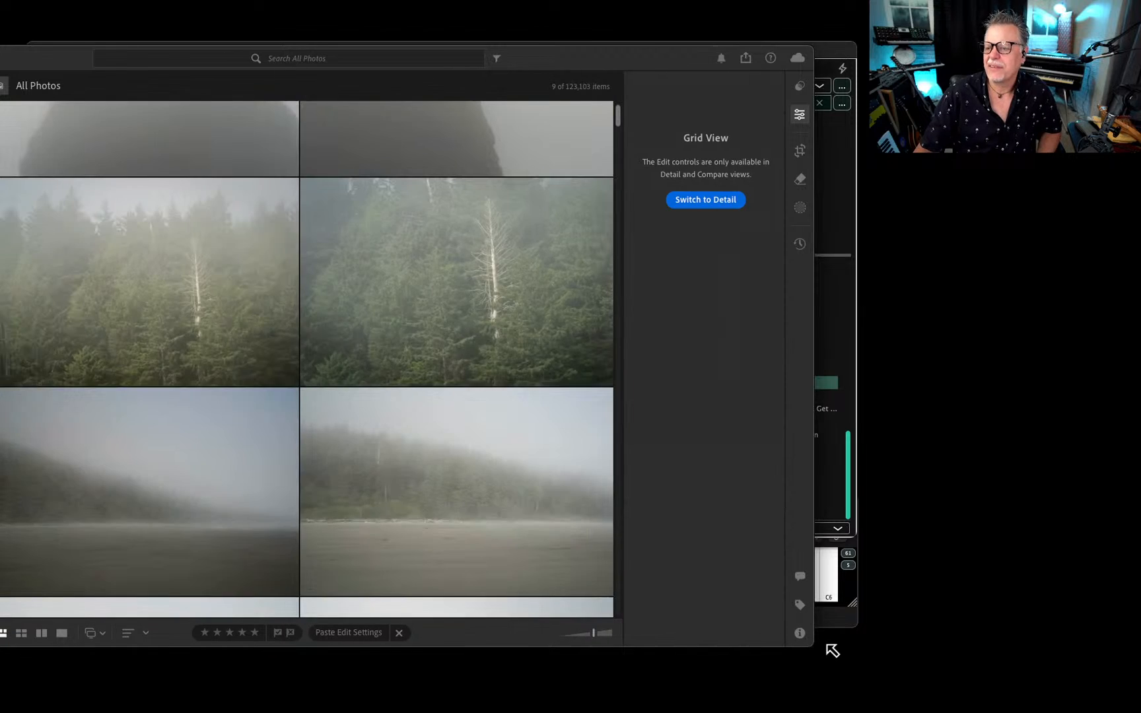
drag(561, 59, 601, 6)
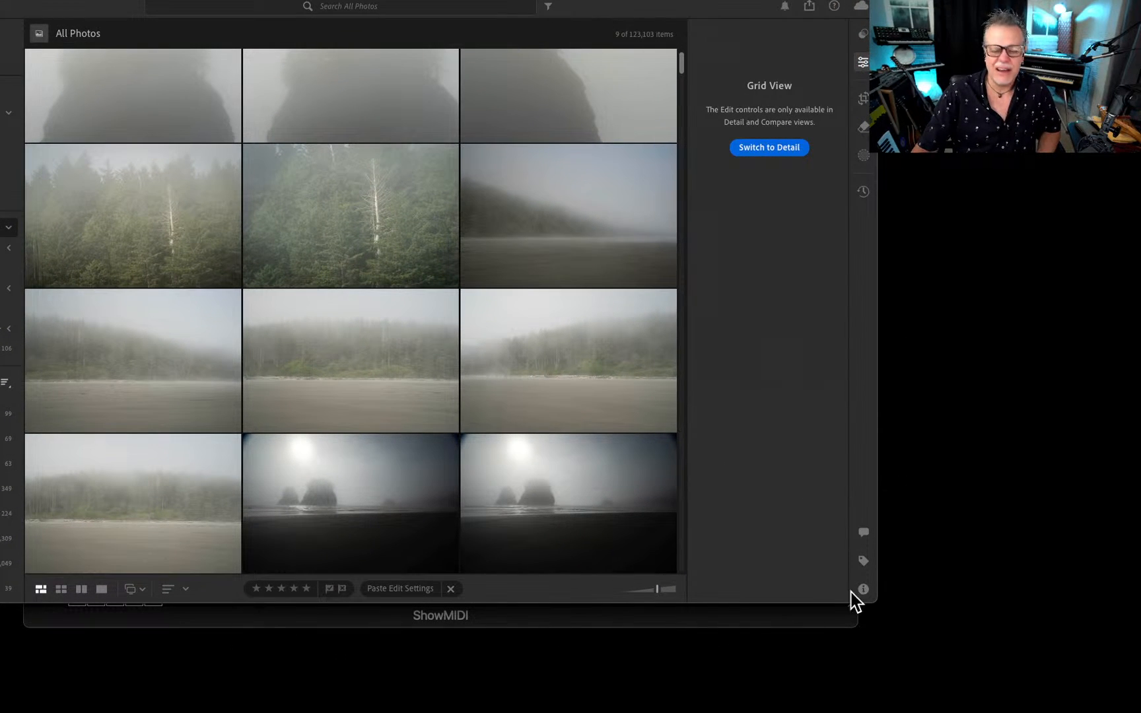
drag(868, 601, 980, 671)
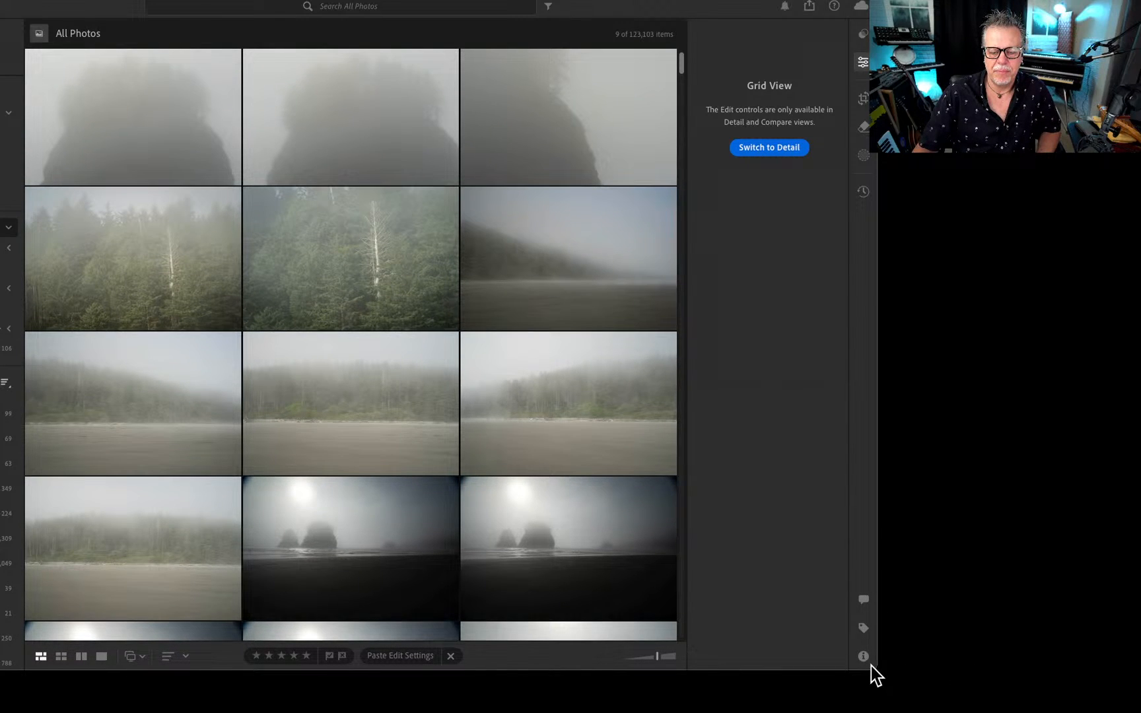
drag(876, 669, 1043, 650)
click(889, 668)
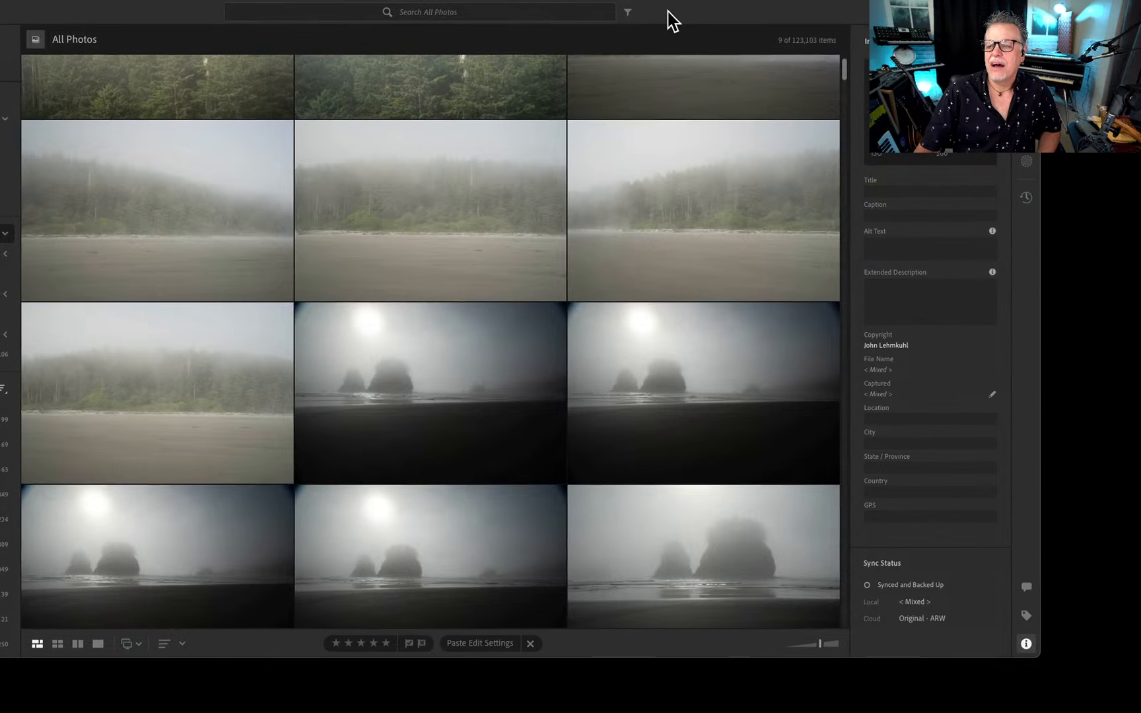
Find the foggy sea stacks photo beside the dog video in the grid and open it in Detail view.
scroll(463, 416, down, 5)
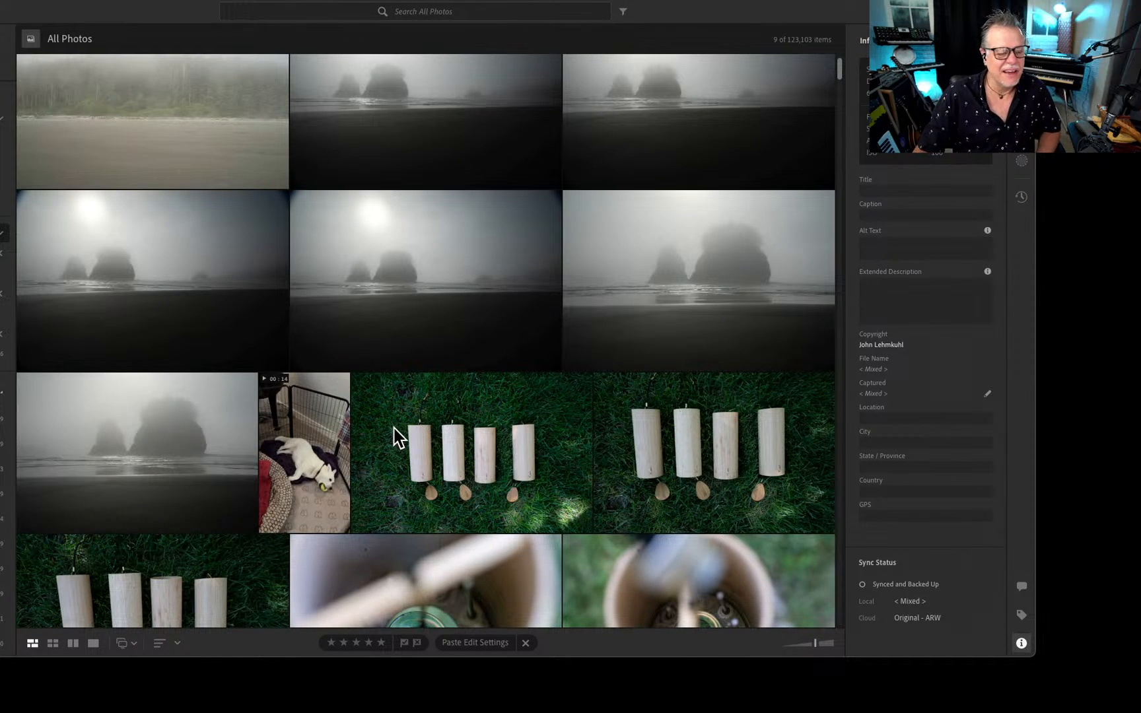
scroll(398, 453, up, 1)
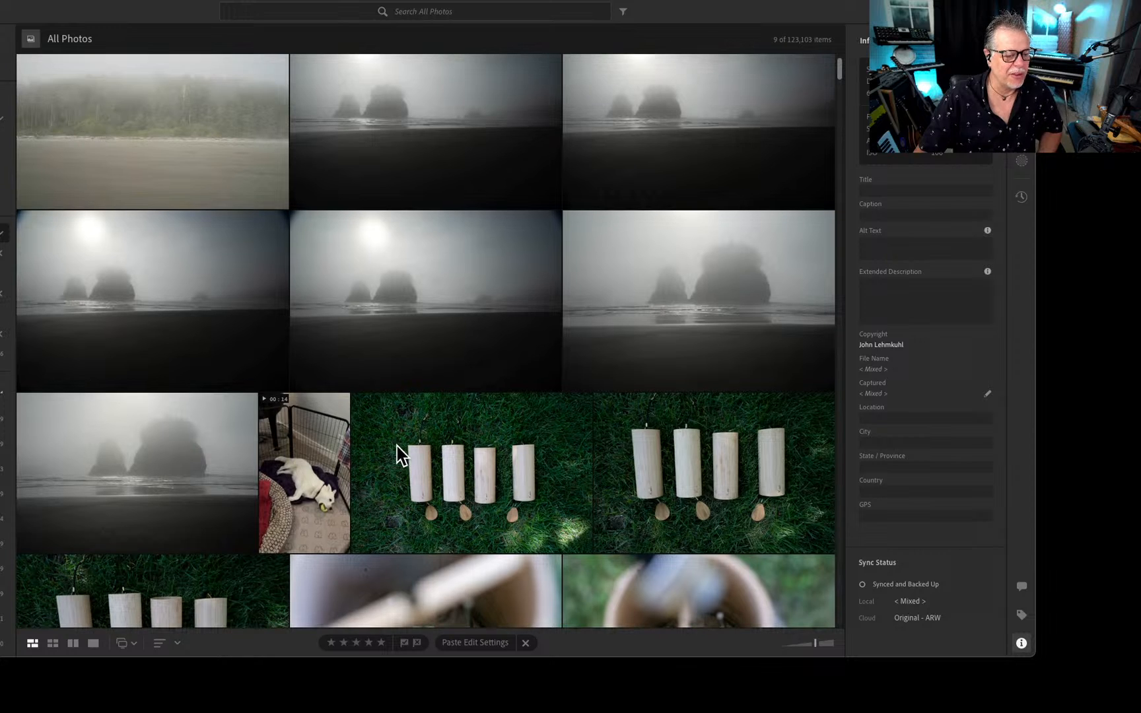
scroll(210, 476, up, 1)
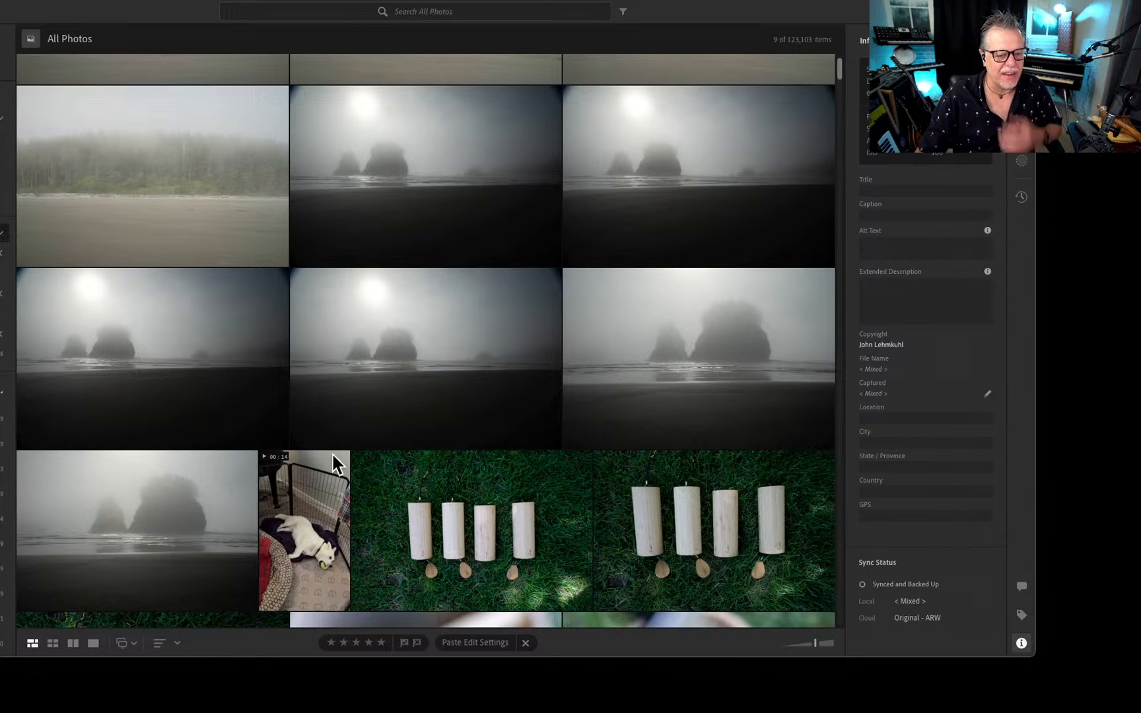
double_click(165, 522)
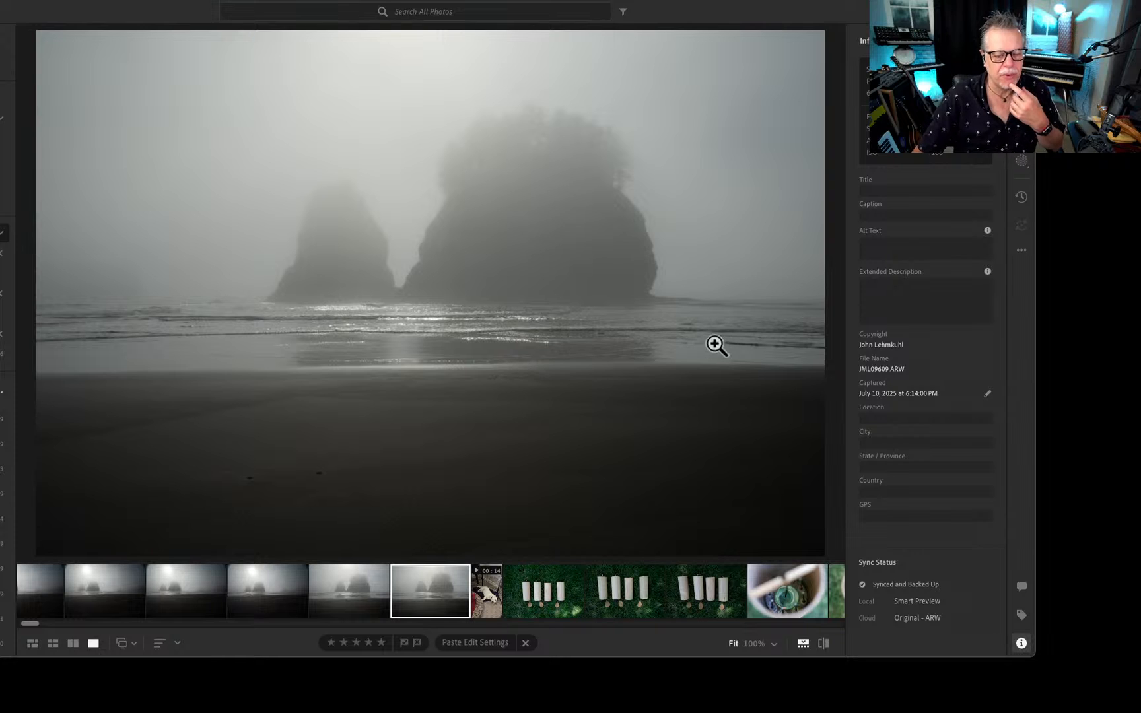
Browse one by one from the sea stacks photo past the misty shoreline forest to the bare white tree.
key(Left)
key(Left)
key(Left)
key(Left)
key(Left)
key(Left)
key(Left)
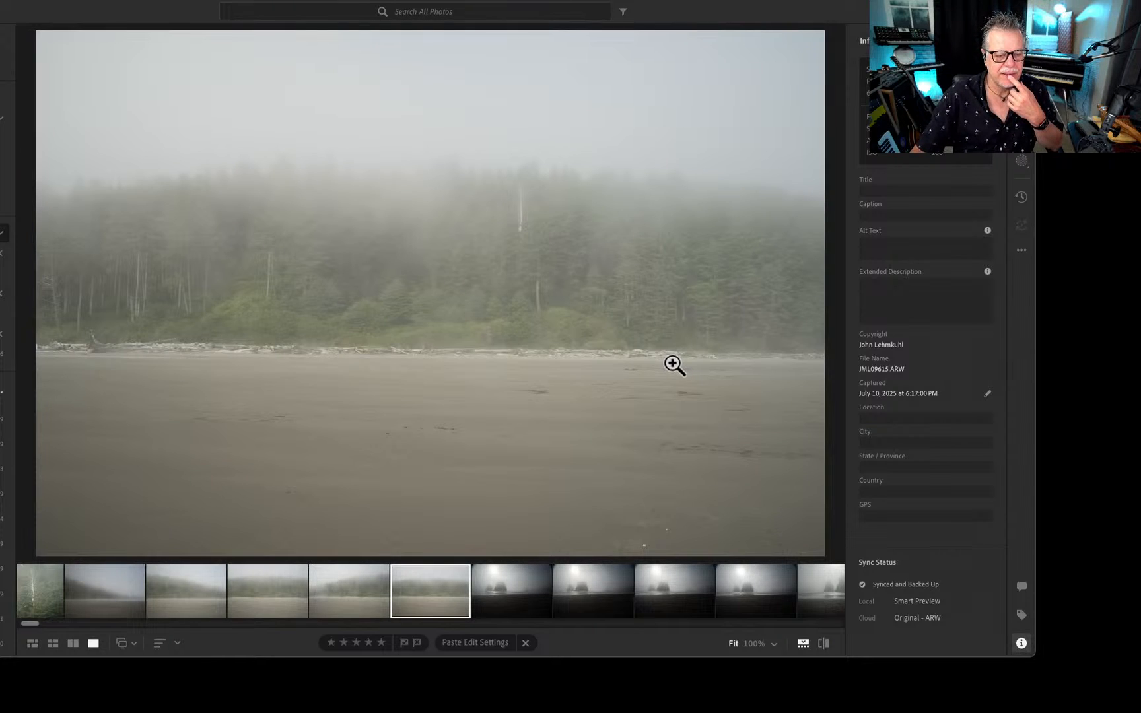
key(Left)
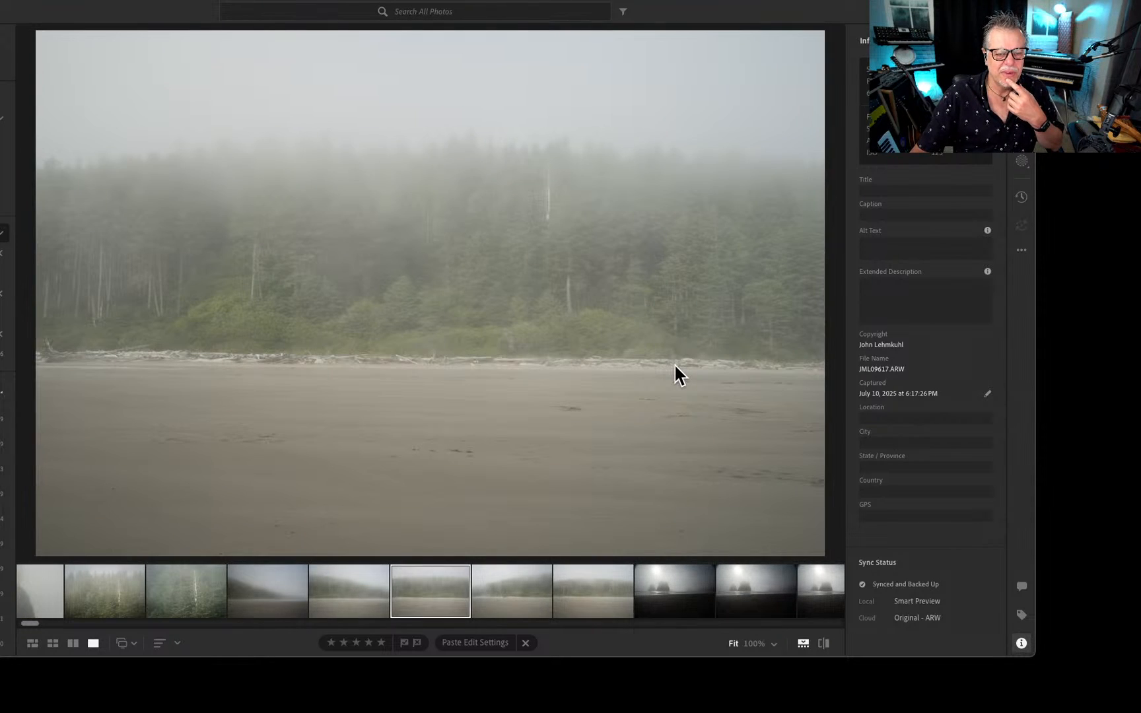
key(Left)
key(Left)
key(Left)
key(Left)
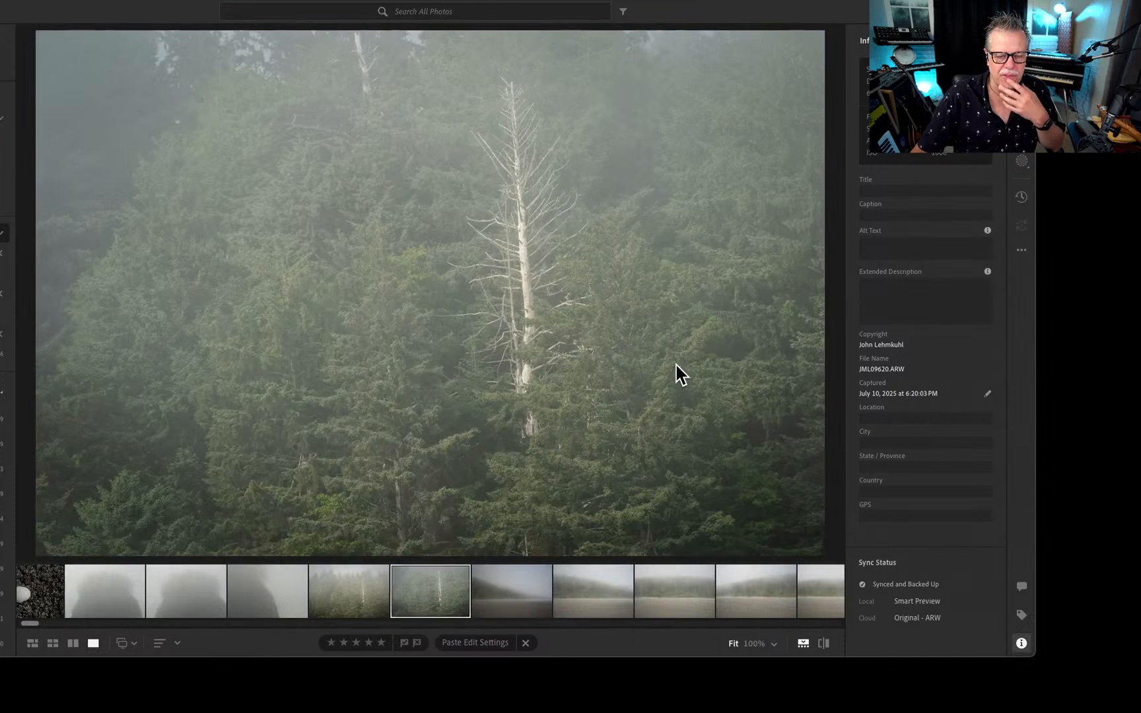
View the fog-covered rock and white seashell photos, continuing to the portrait shot of trees on the misty beach.
key(Right)
key(Right)
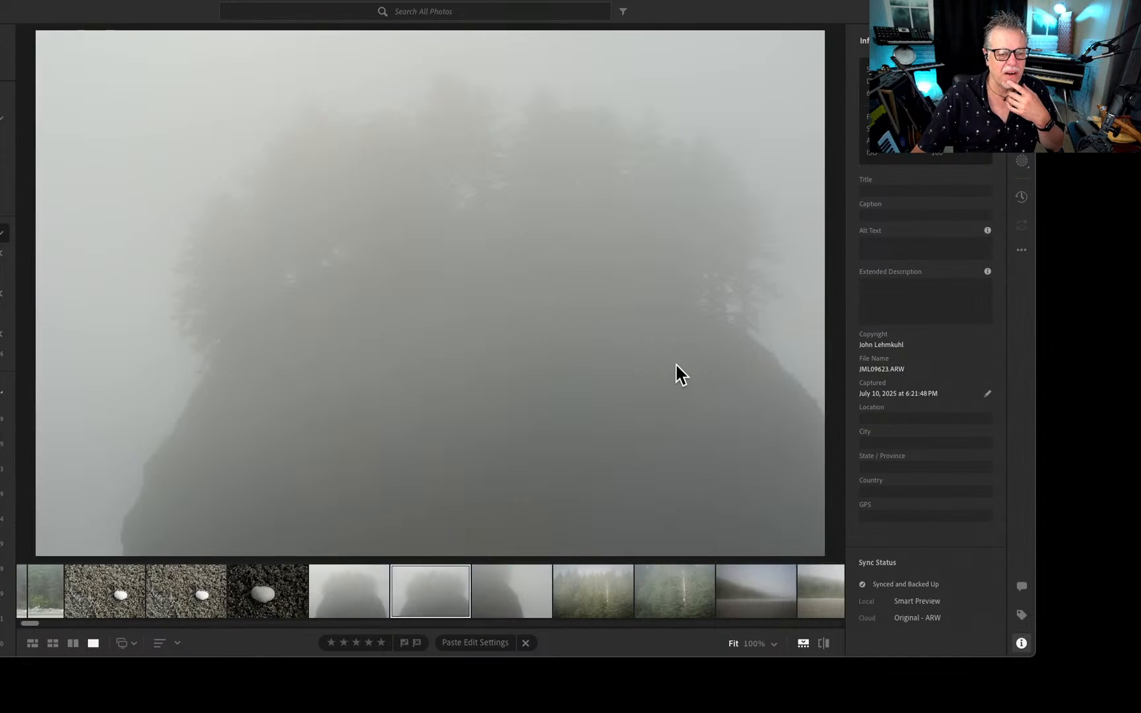
key(Right)
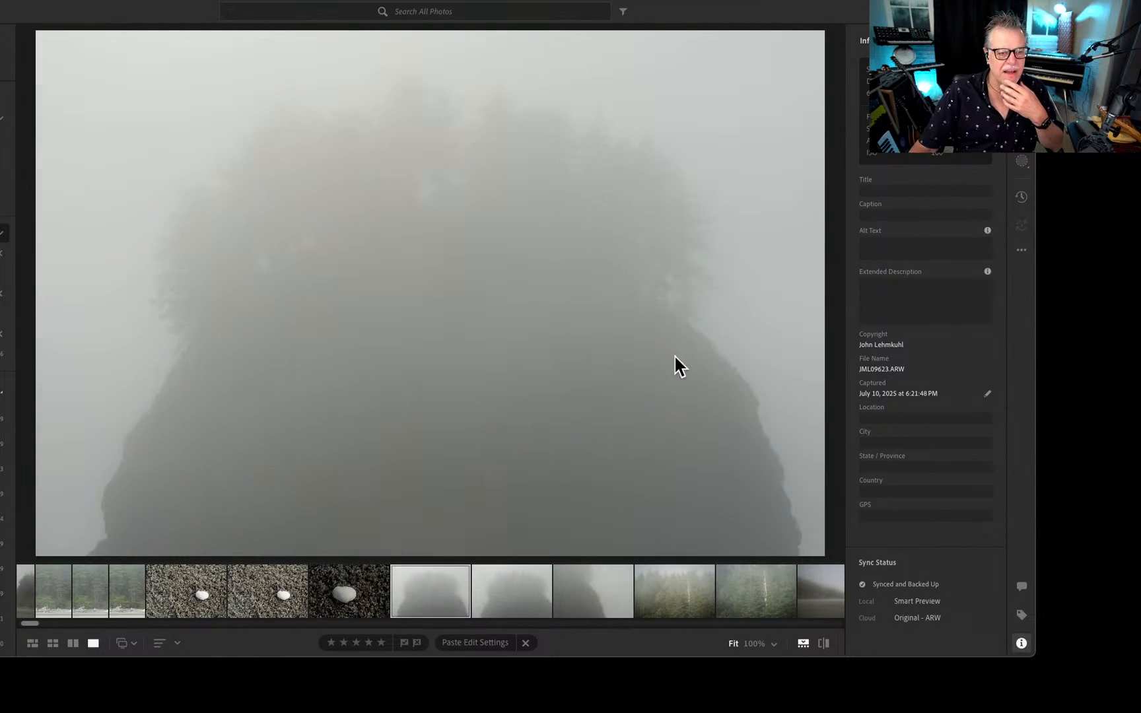
key(Left)
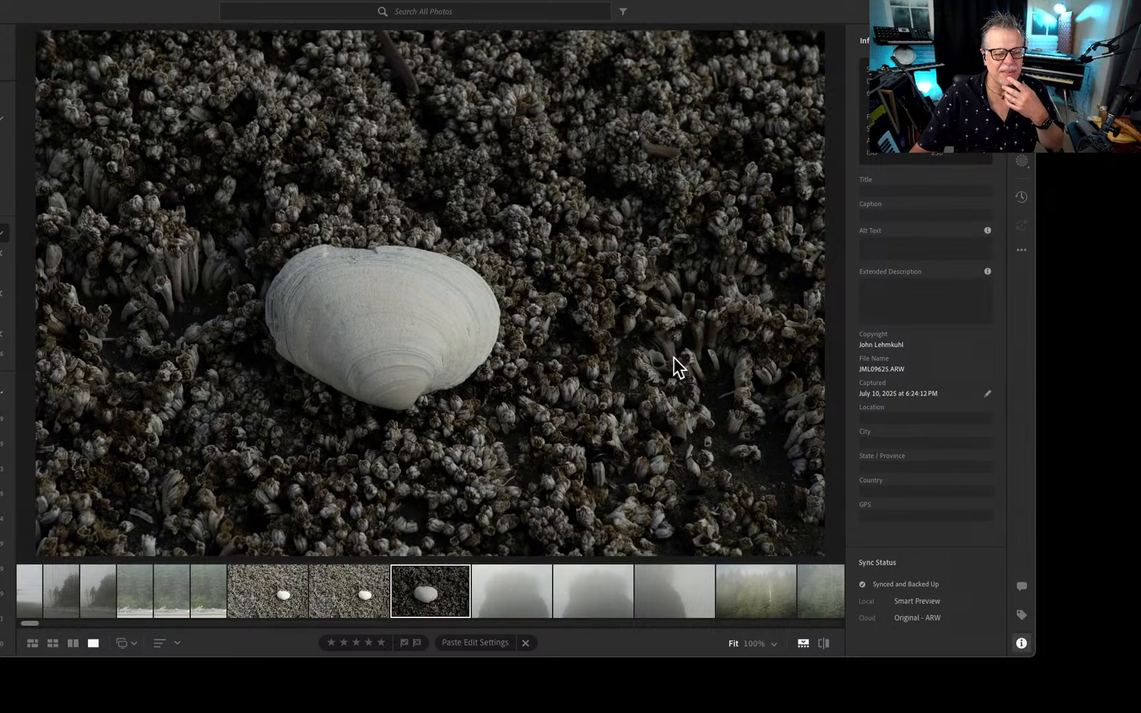
key(Left)
key(Left)
key(Left)
key(Left)
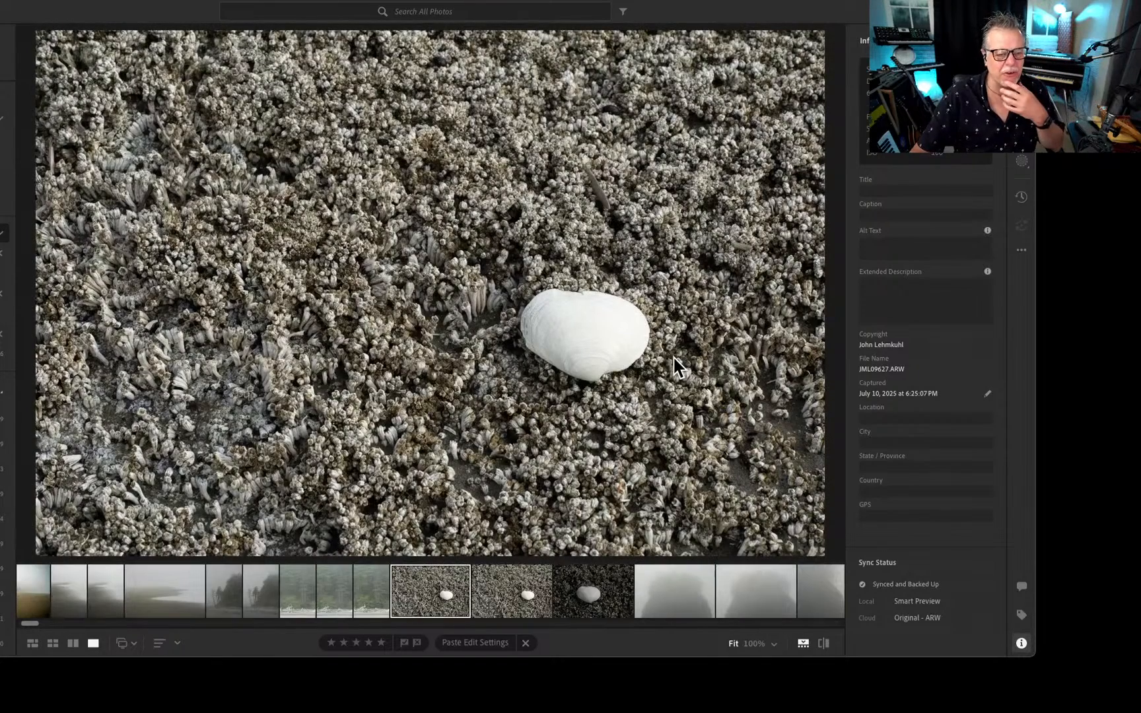
Compare the landscape and portrait shots of the softly blurred shoreline.
key(Left)
key(Left)
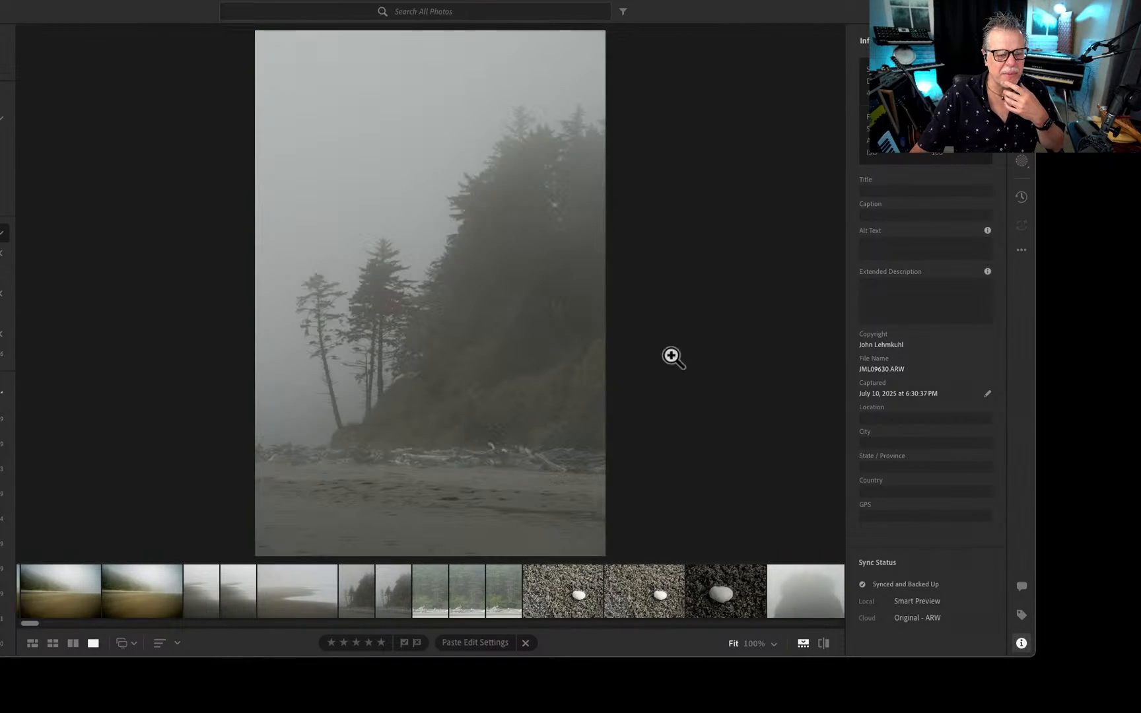
key(Left)
key(Left)
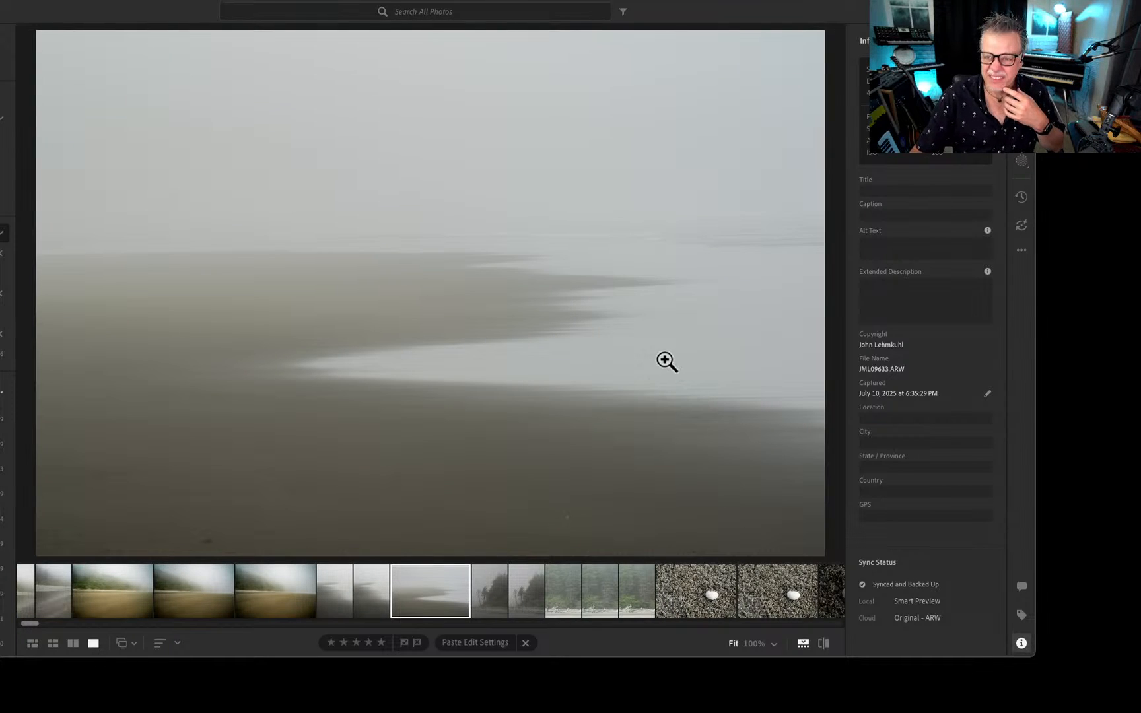
key(Left)
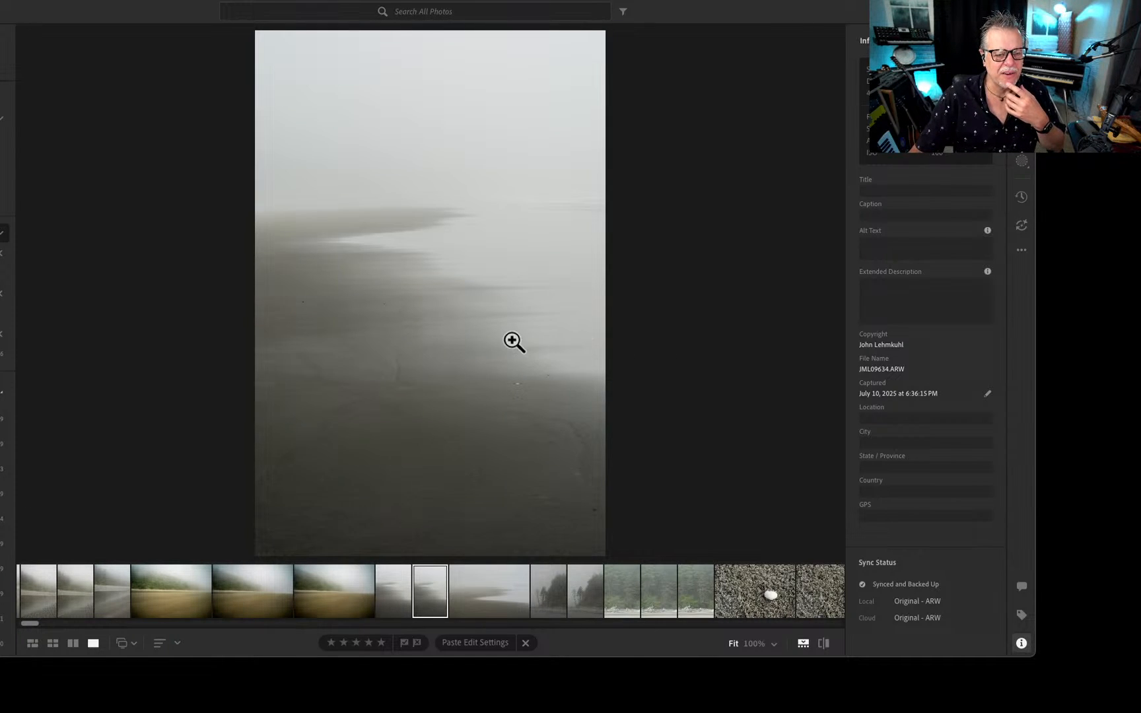
key(Right)
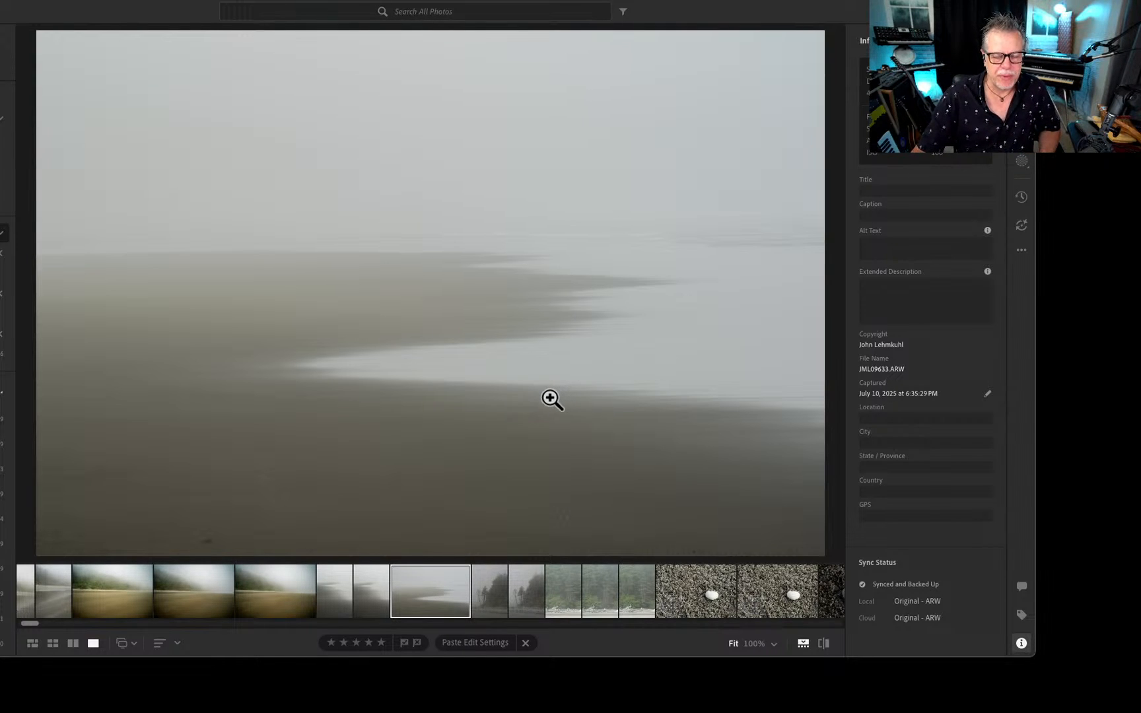
key(Right)
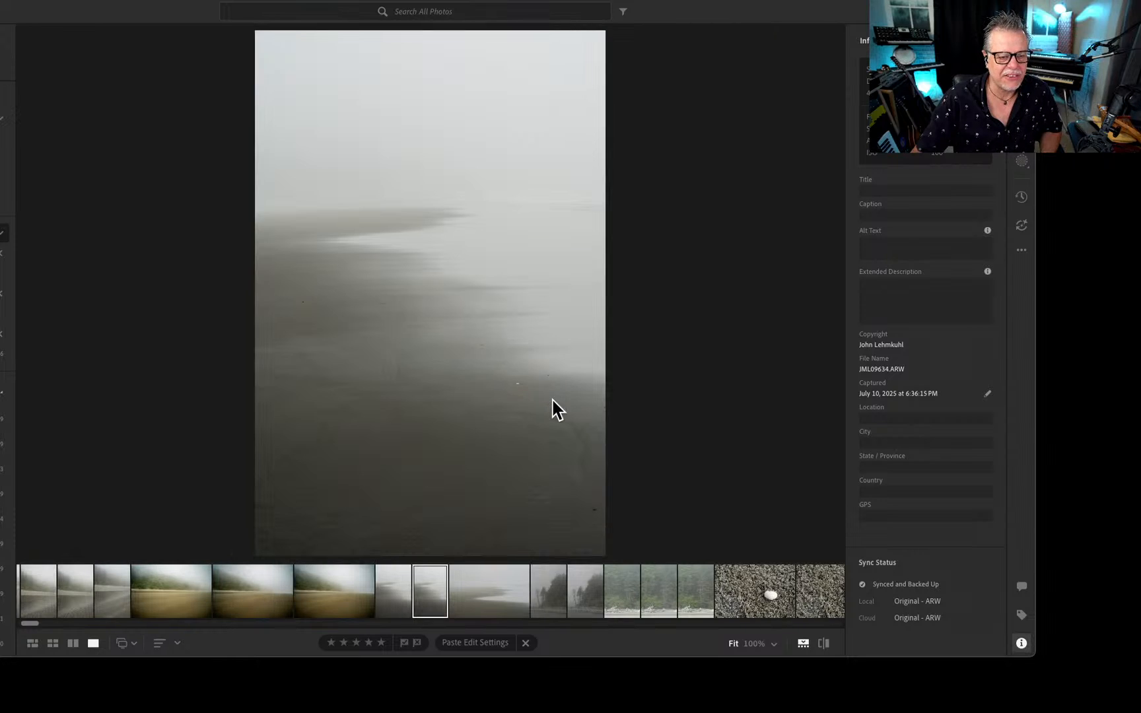
View the golden-sand beach photos, continuing to the portrait shot of rippled sand beside the water.
key(Left)
key(Left)
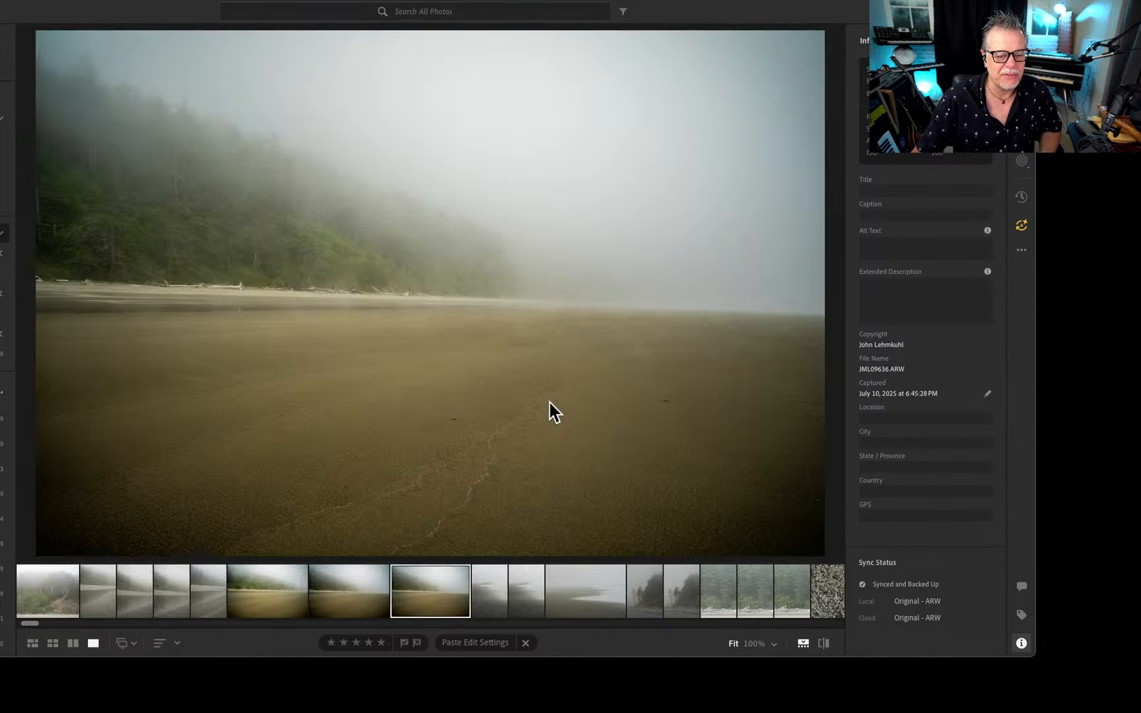
key(Left)
key(Left)
key(Left)
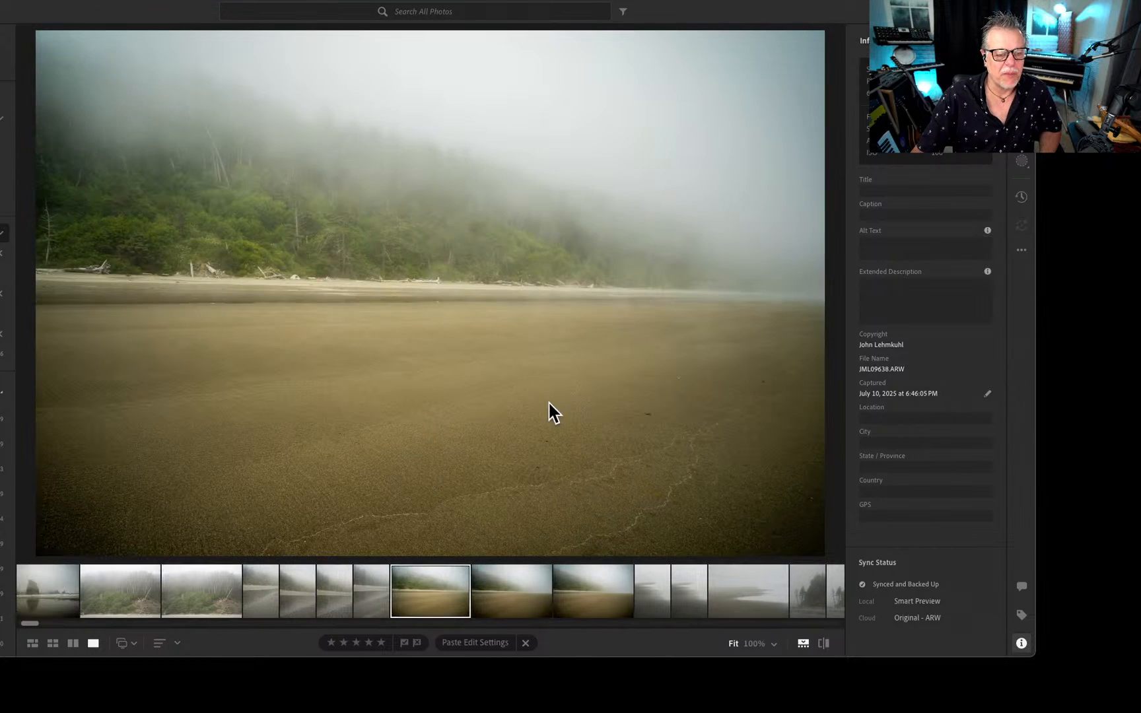
key(Left)
key(Left)
key(Left)
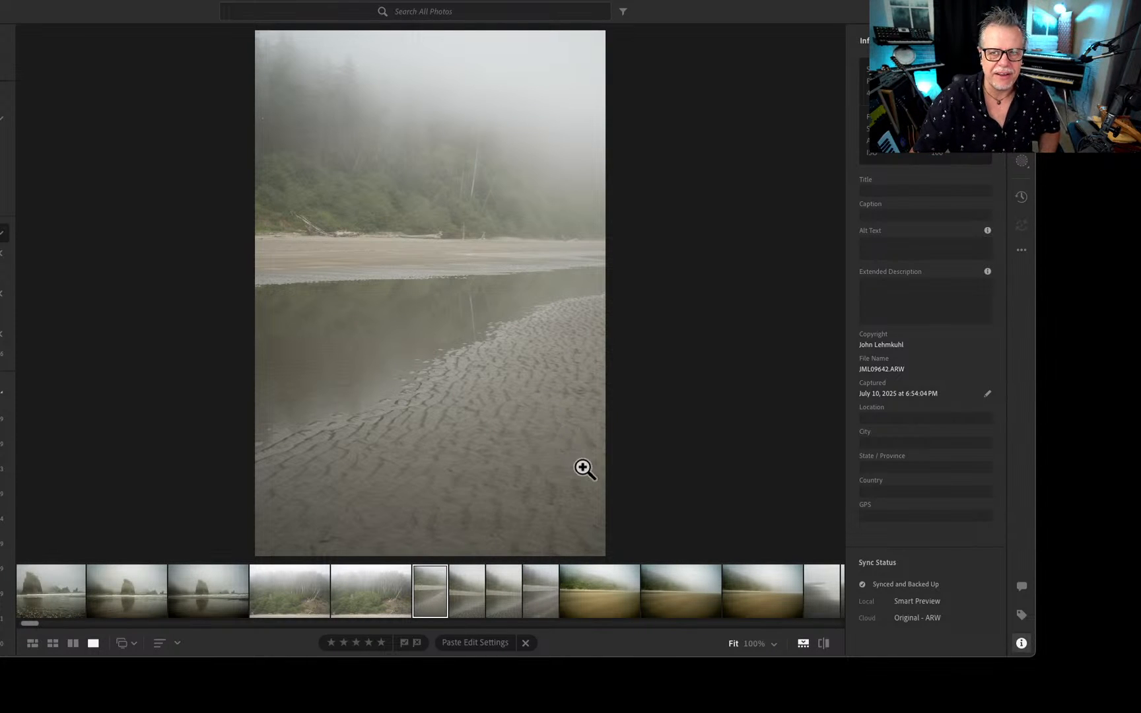
View the foggy forested bluff photos and continue to the shots of the sea stack reflected on wet sand.
key(Left)
key(Left)
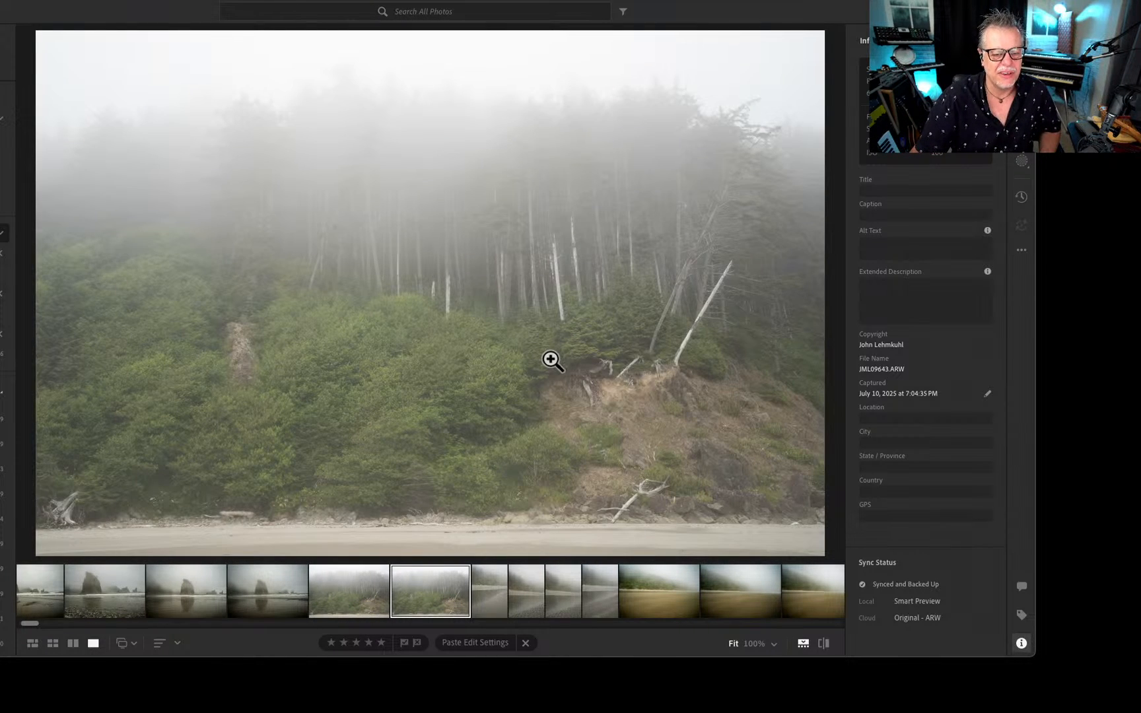
key(Left)
key(Left)
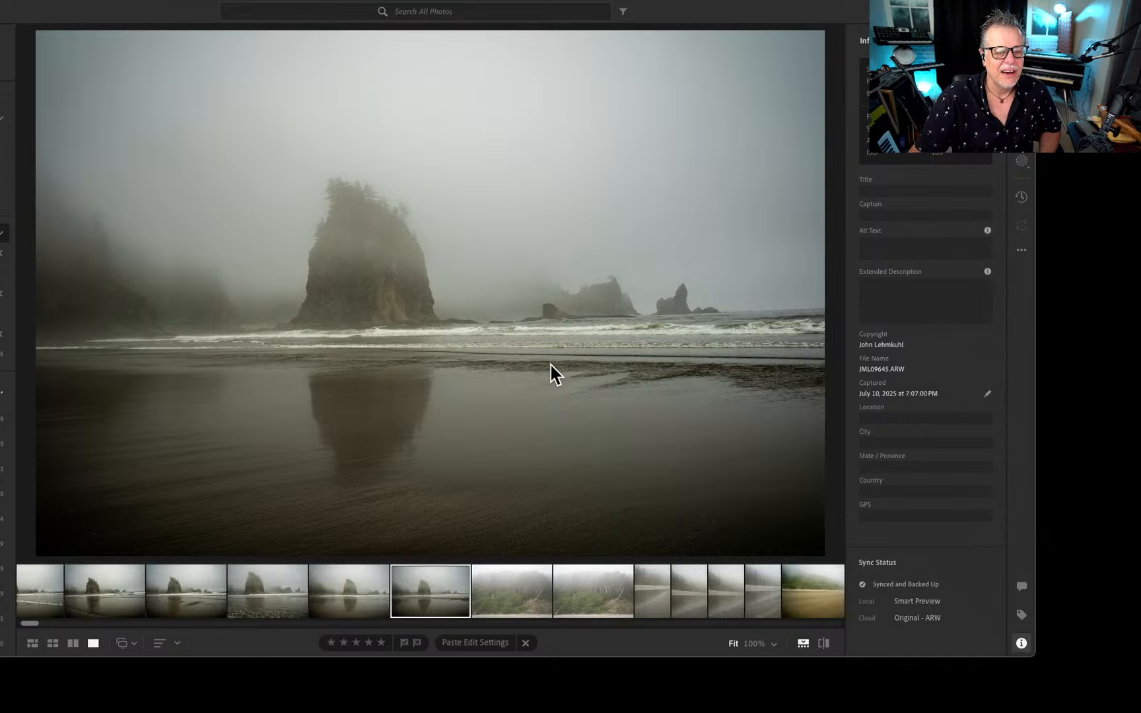
key(Left)
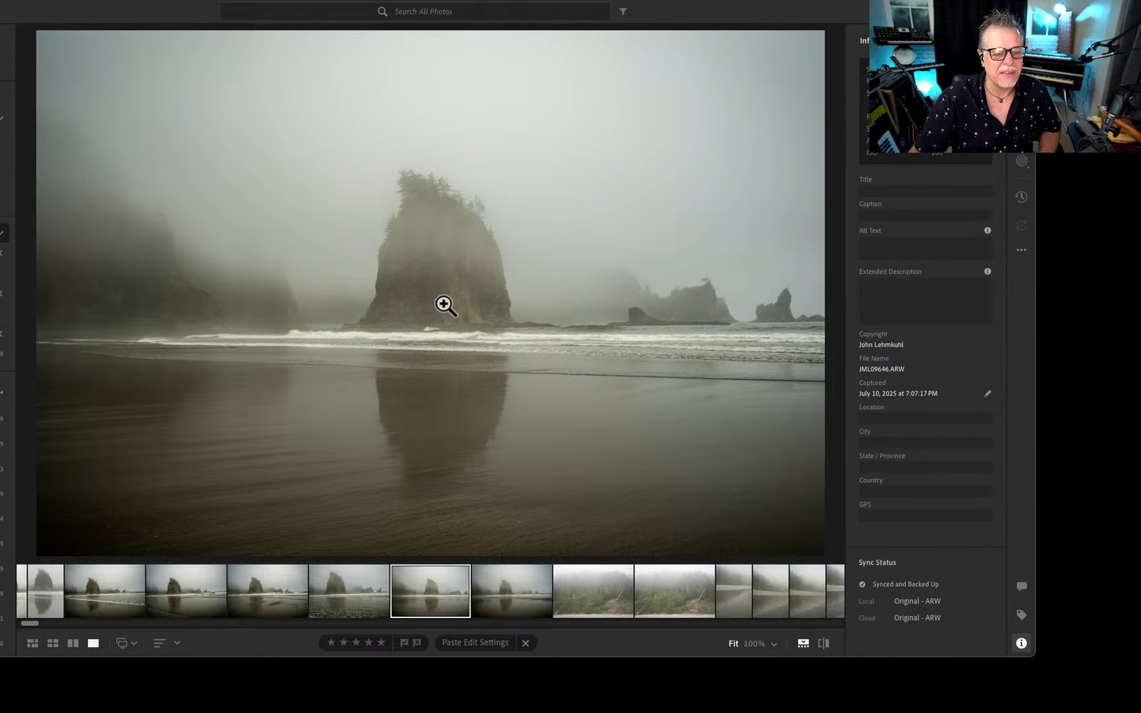
Zoom beyond 100% into the reflected sea stack photo and examine the rock face and its misty edge.
click(446, 306)
drag(431, 201, 693, 251)
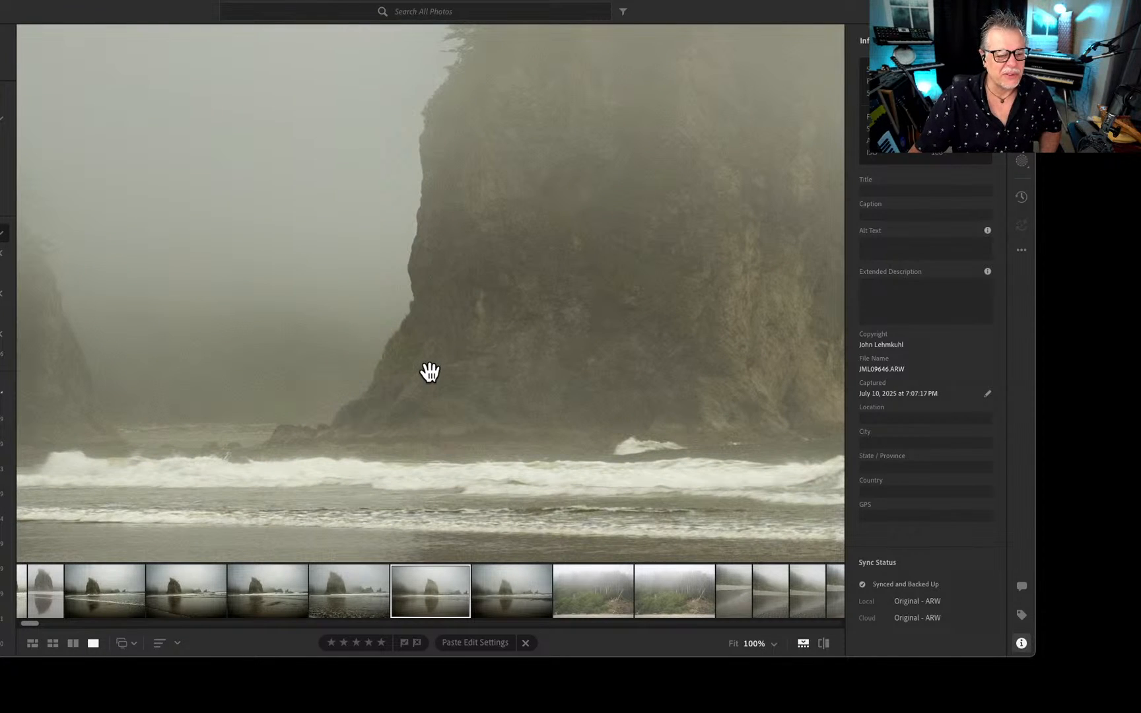
key(super+equal)
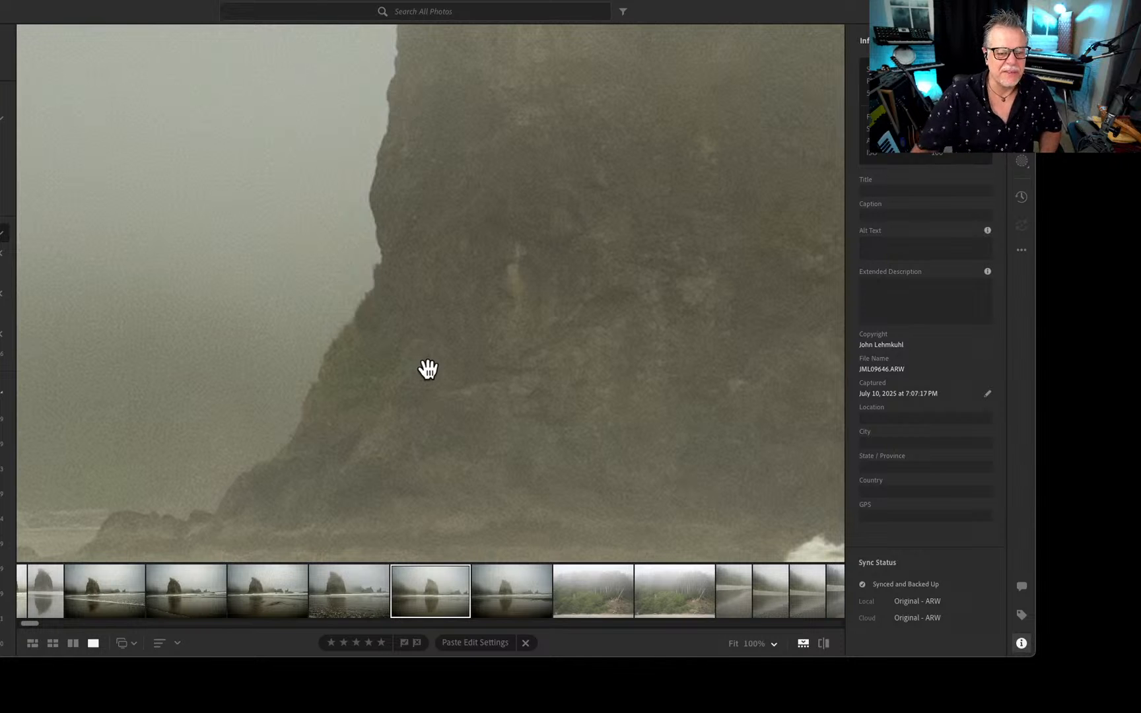
Examine the surf at the base of the reflected sea stack up close, return to the full photo and compare it with the adjacent shot.
drag(404, 412, 785, 198)
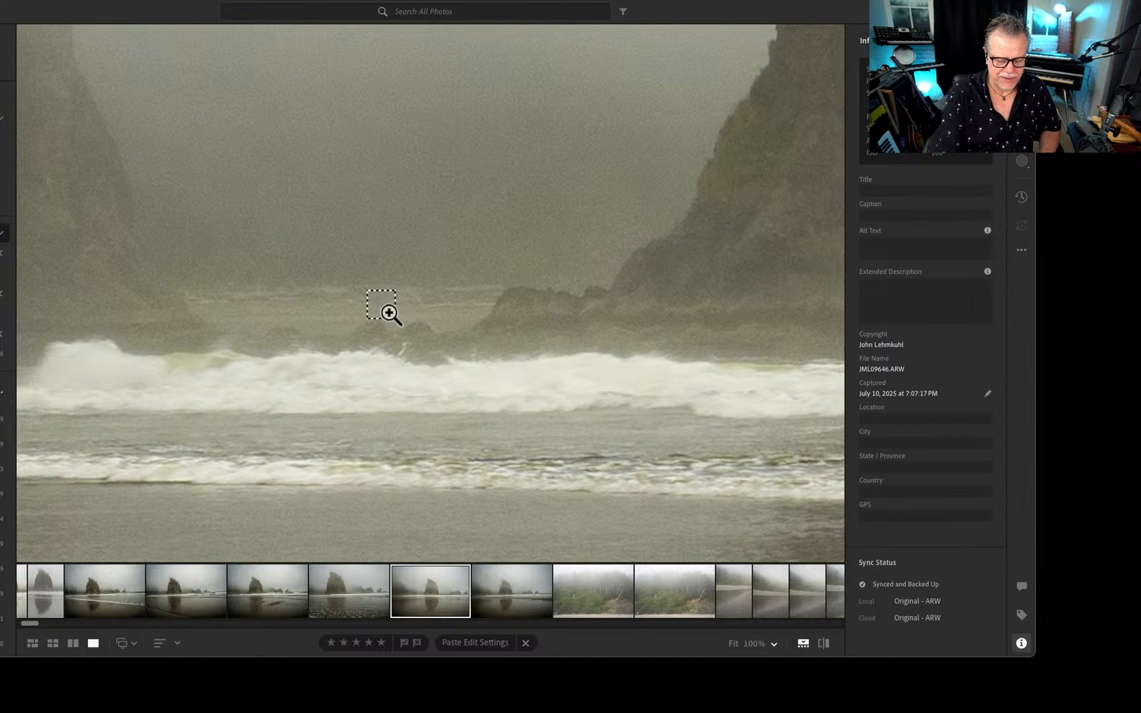
key(super+minus)
key(super+minus)
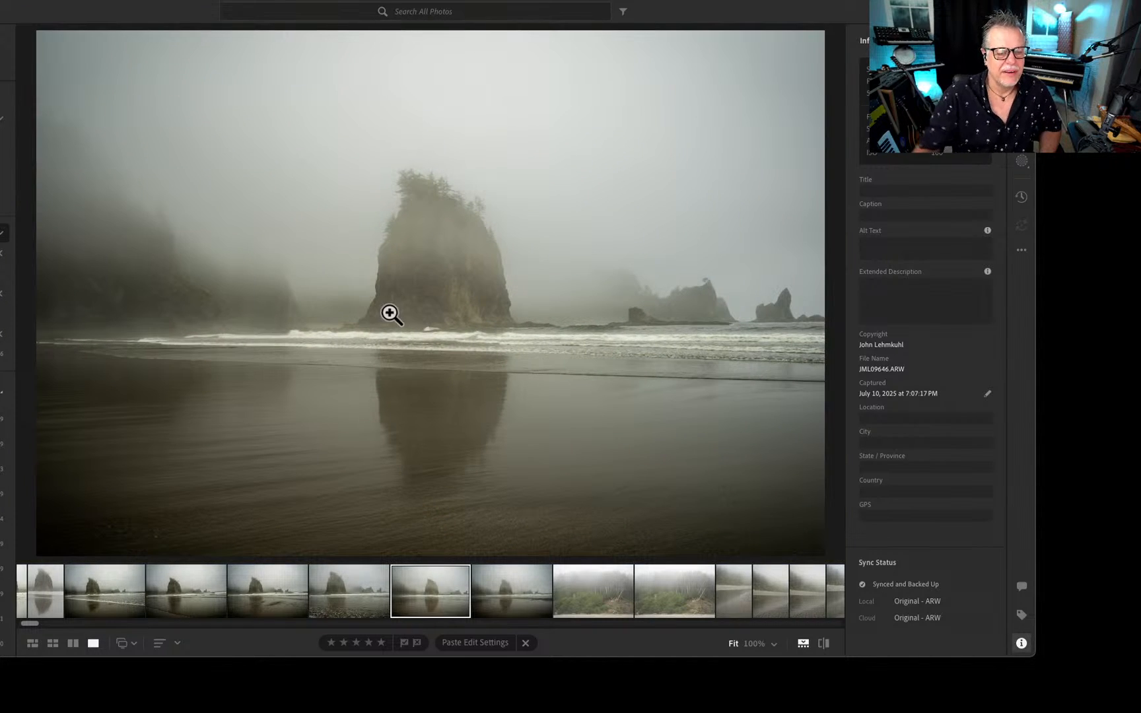
key(Right)
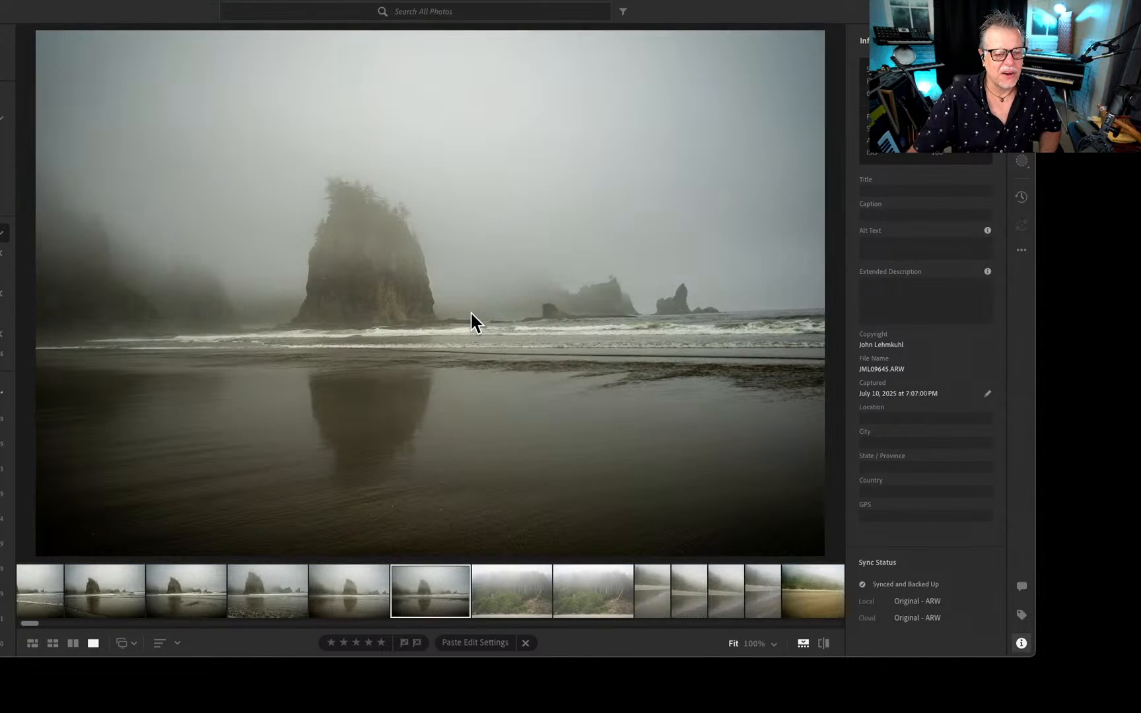
key(Left)
key(Left)
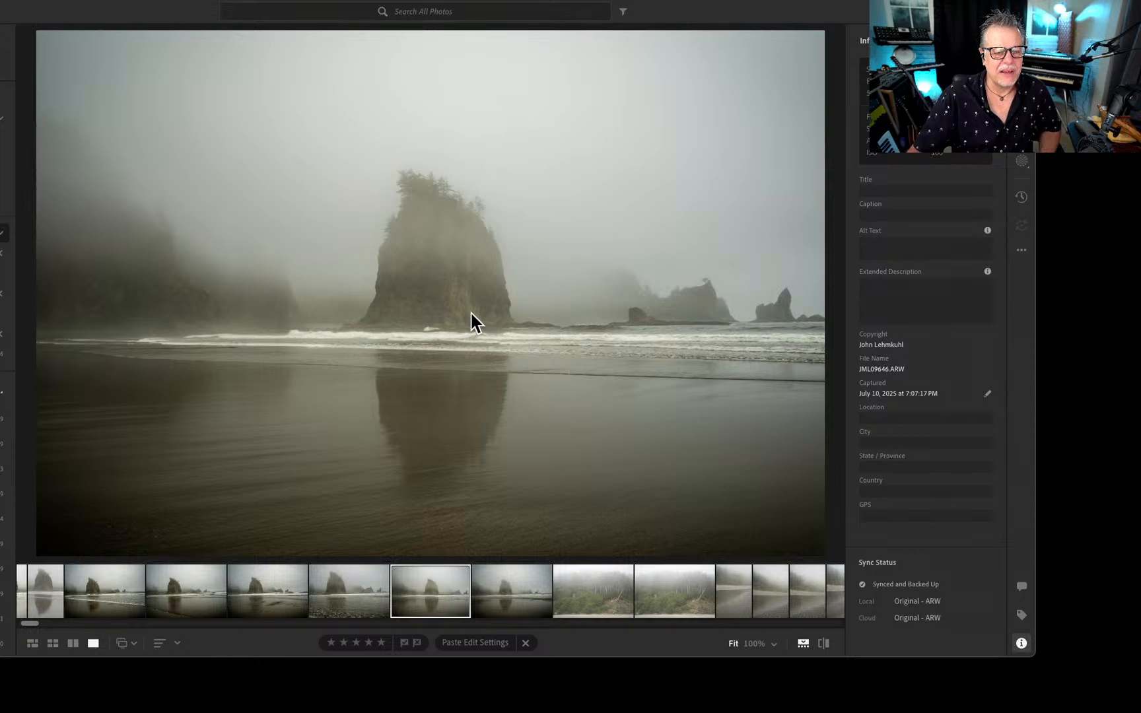
View the wider shots of the sea stack behind the surf, continuing to the close portrait shot with its rippled reflection.
key(Left)
key(Left)
key(Left)
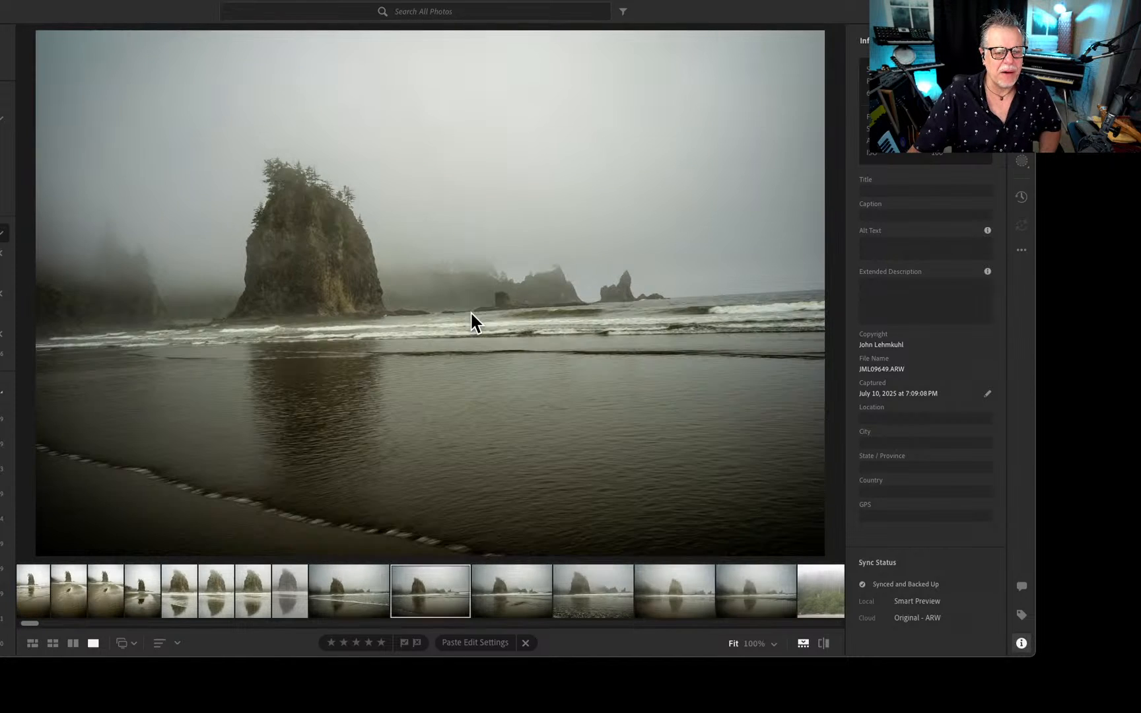
key(Left)
key(Left)
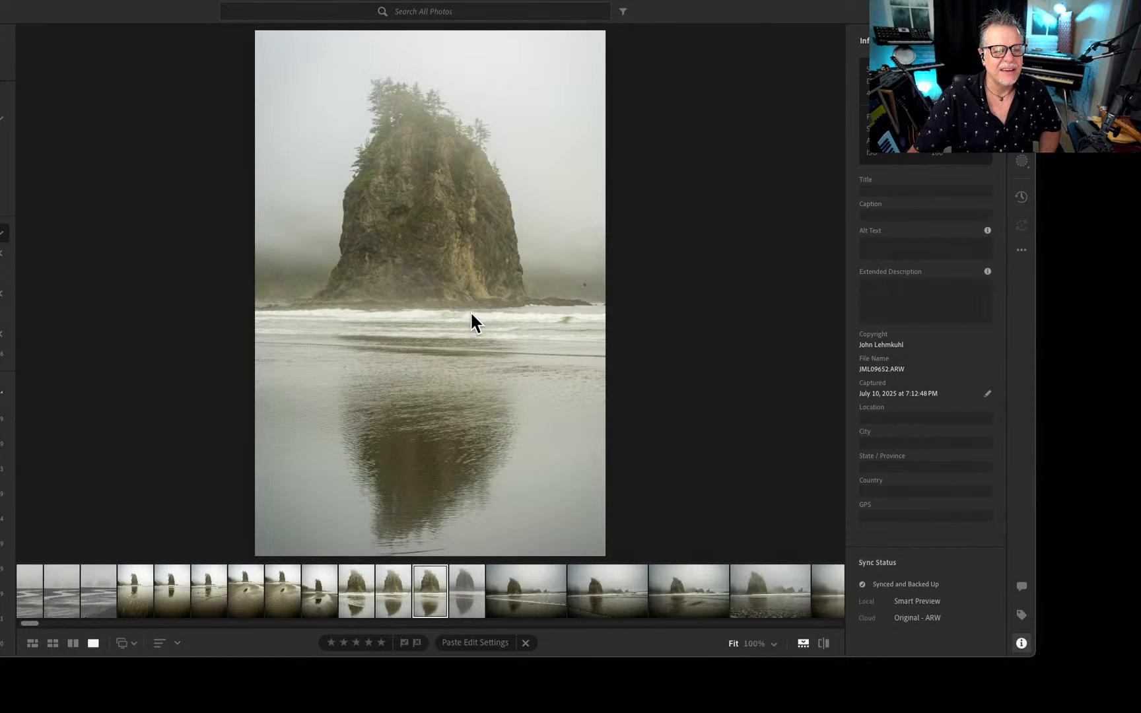
View the portrait shots of the tree-topped sea stack over rippled sand, shallow reflections and streaking foreground water.
key(Left)
key(Left)
key(Left)
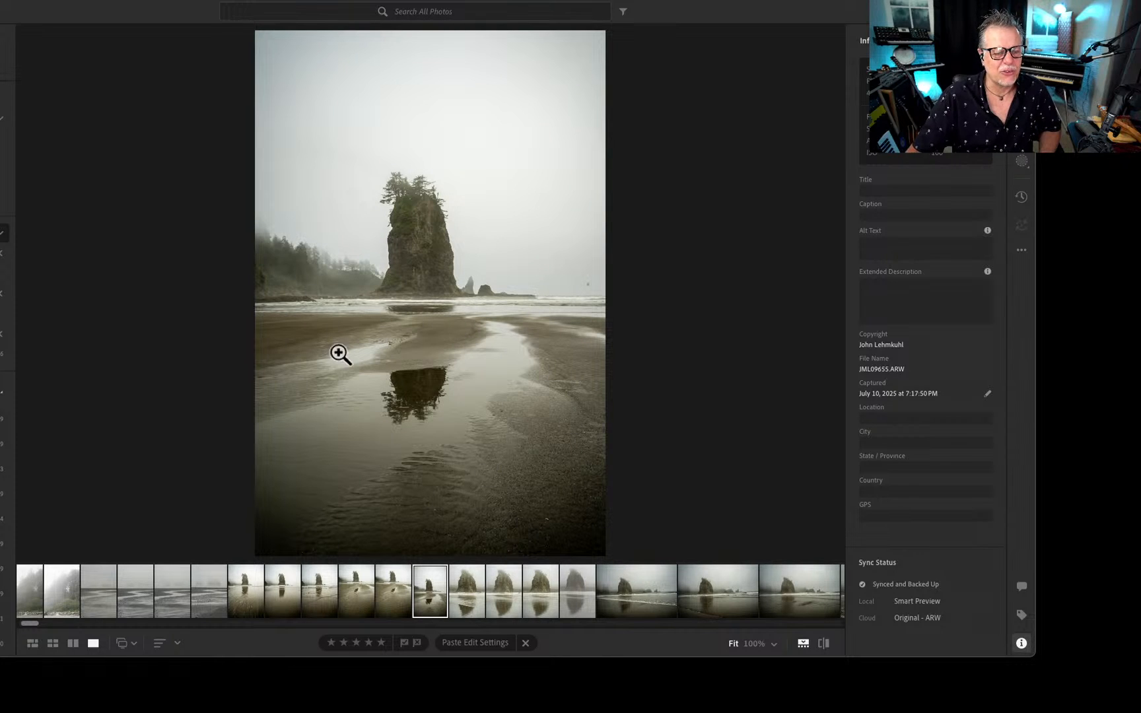
key(Left)
key(Left)
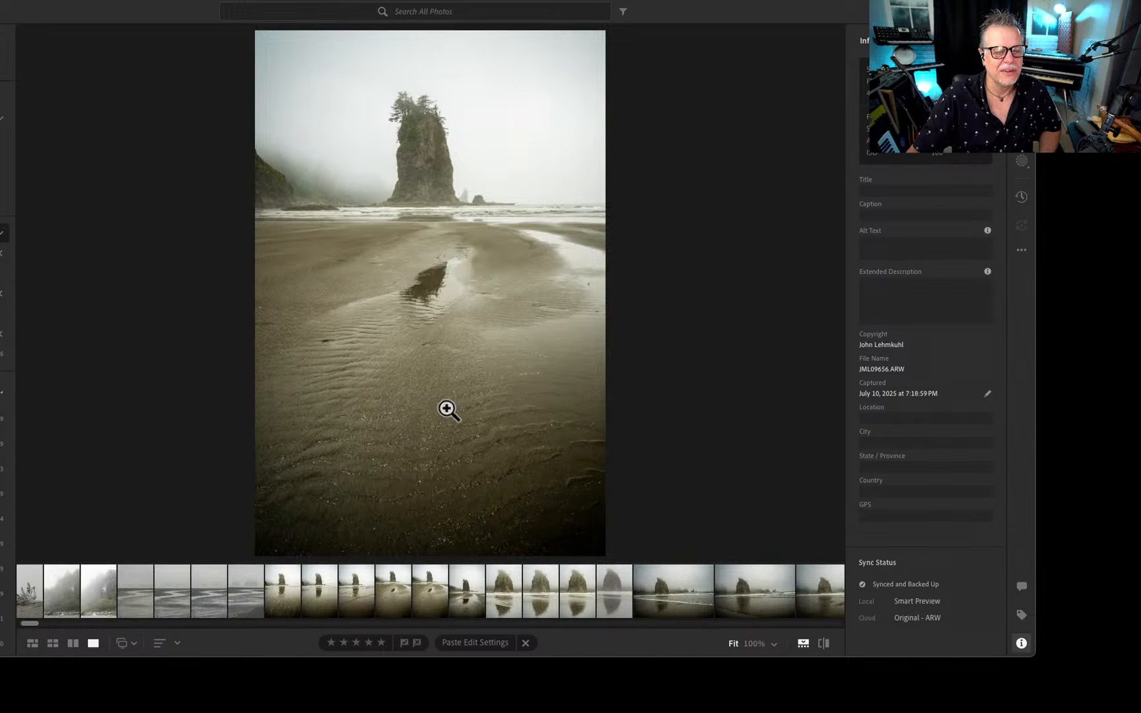
key(Left)
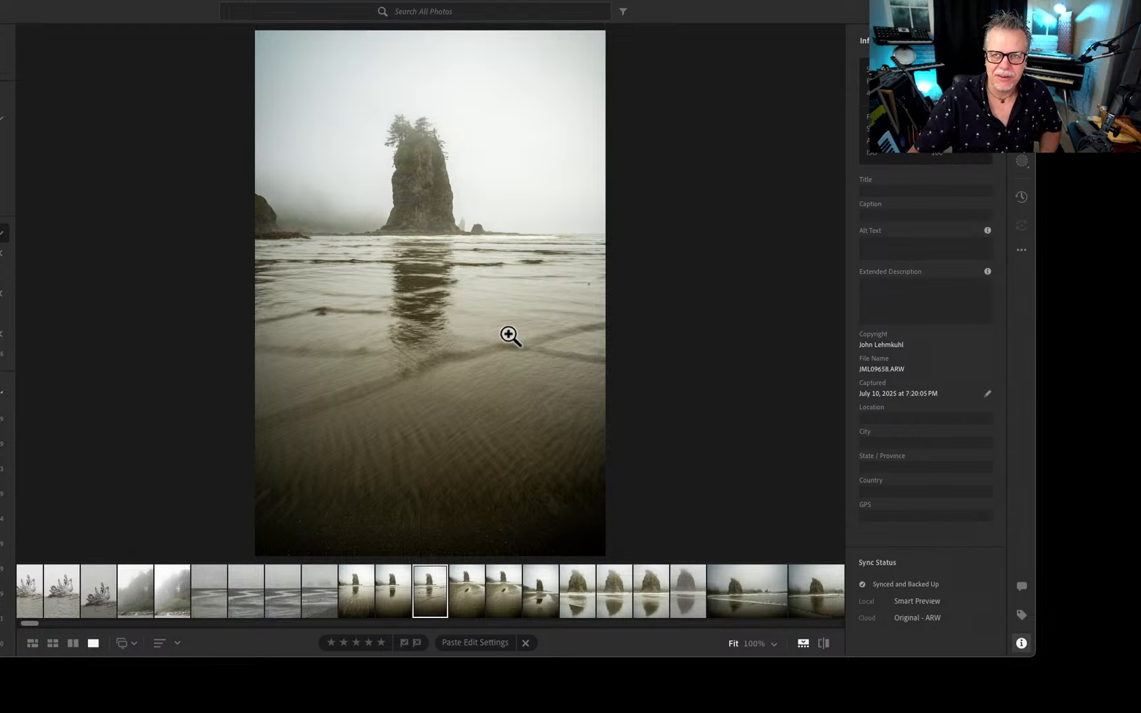
key(Left)
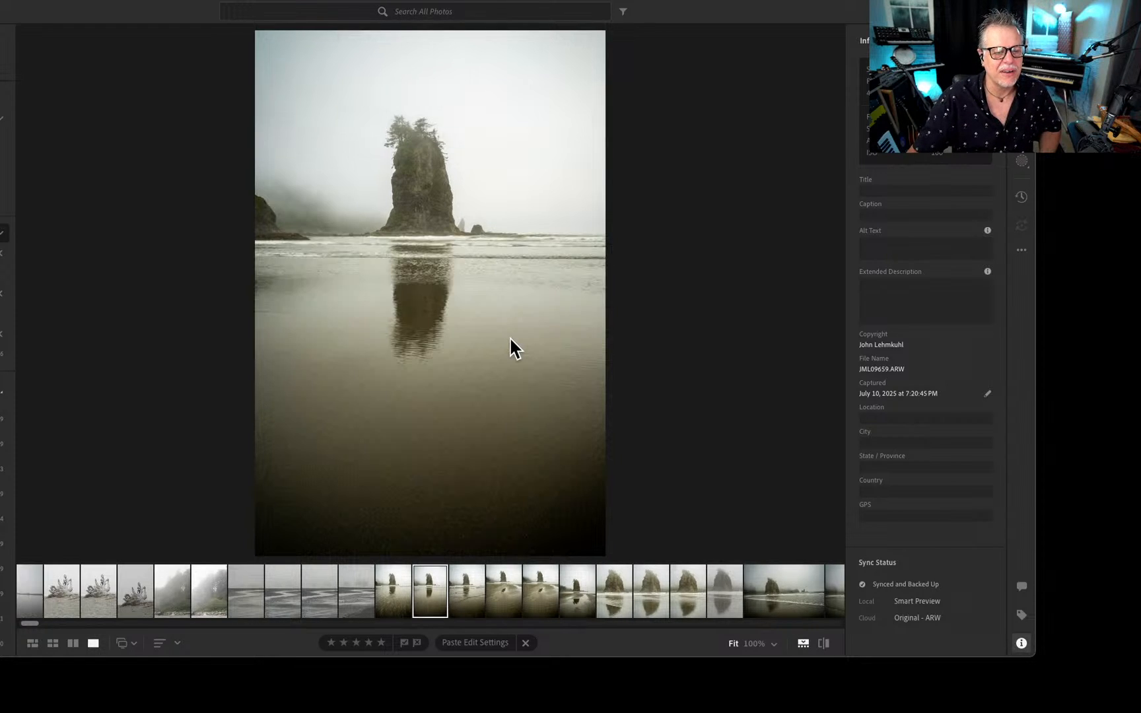
key(Right)
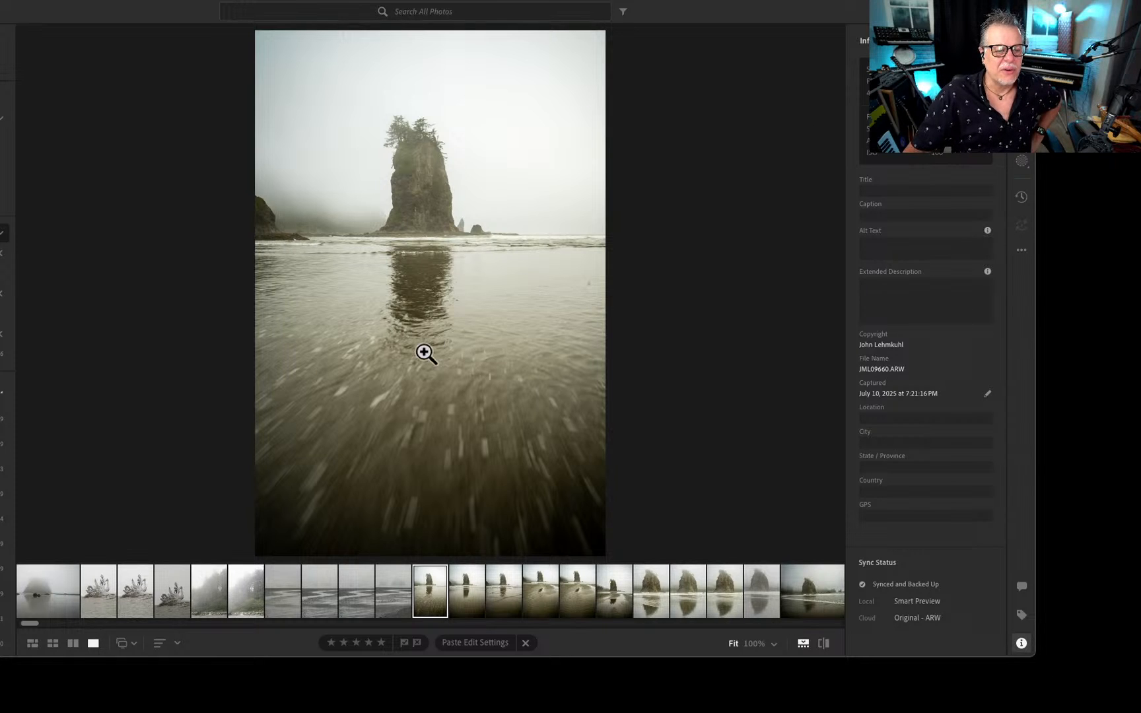
Slightly raise the exposure of the portrait photo of the stream below two fog-shrouded rocks and straighten its horizon.
key(Right)
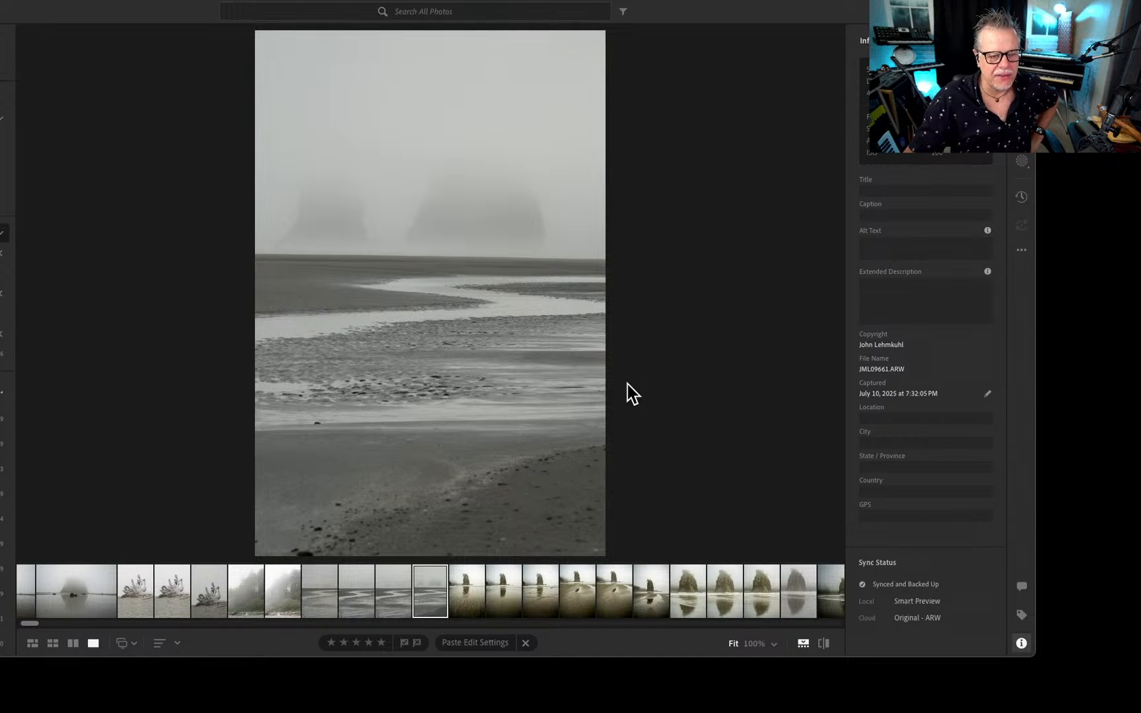
key(e)
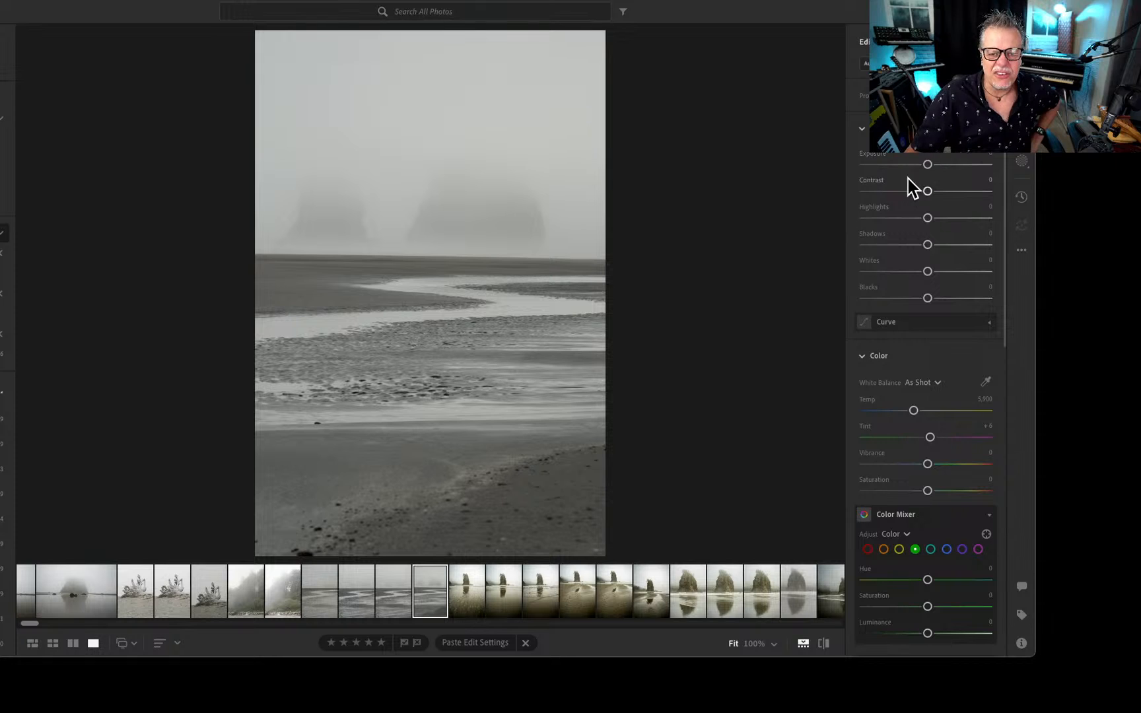
drag(925, 166, 932, 165)
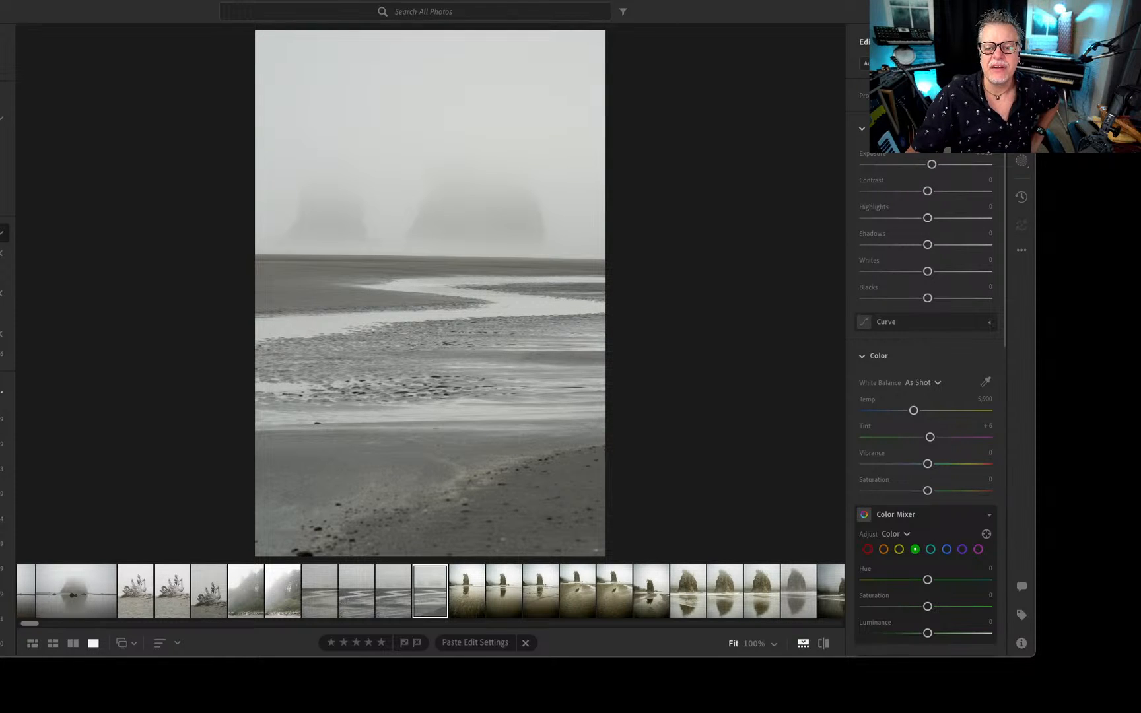
key(c)
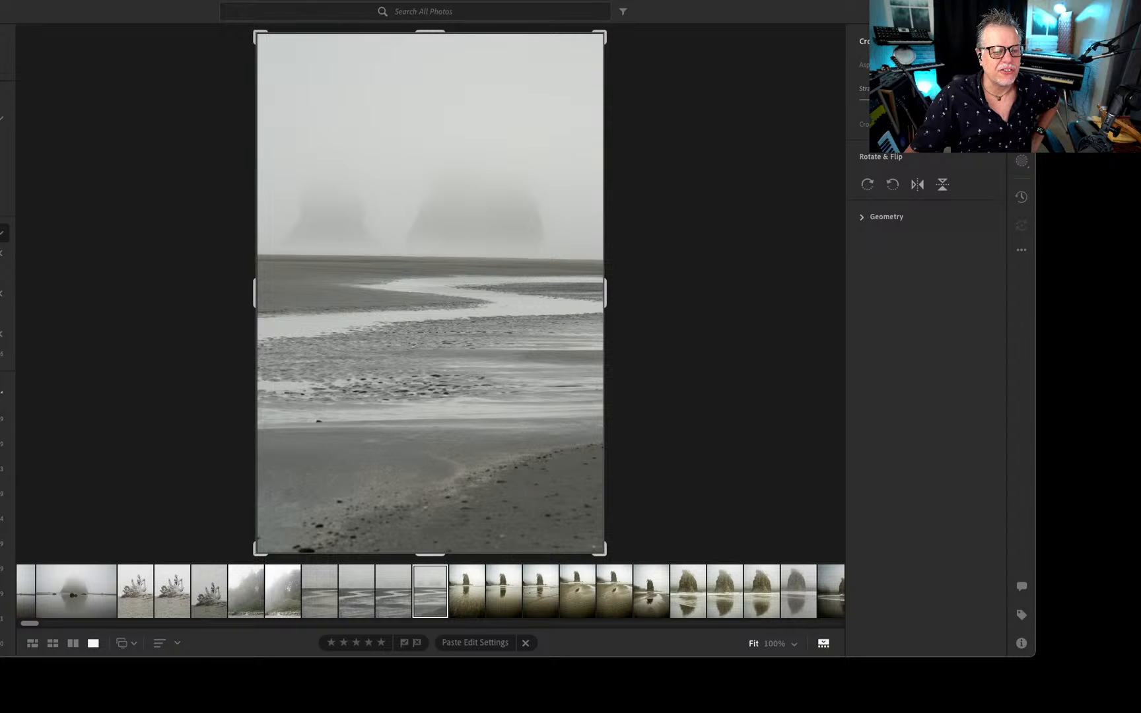
drag(926, 100, 924, 100)
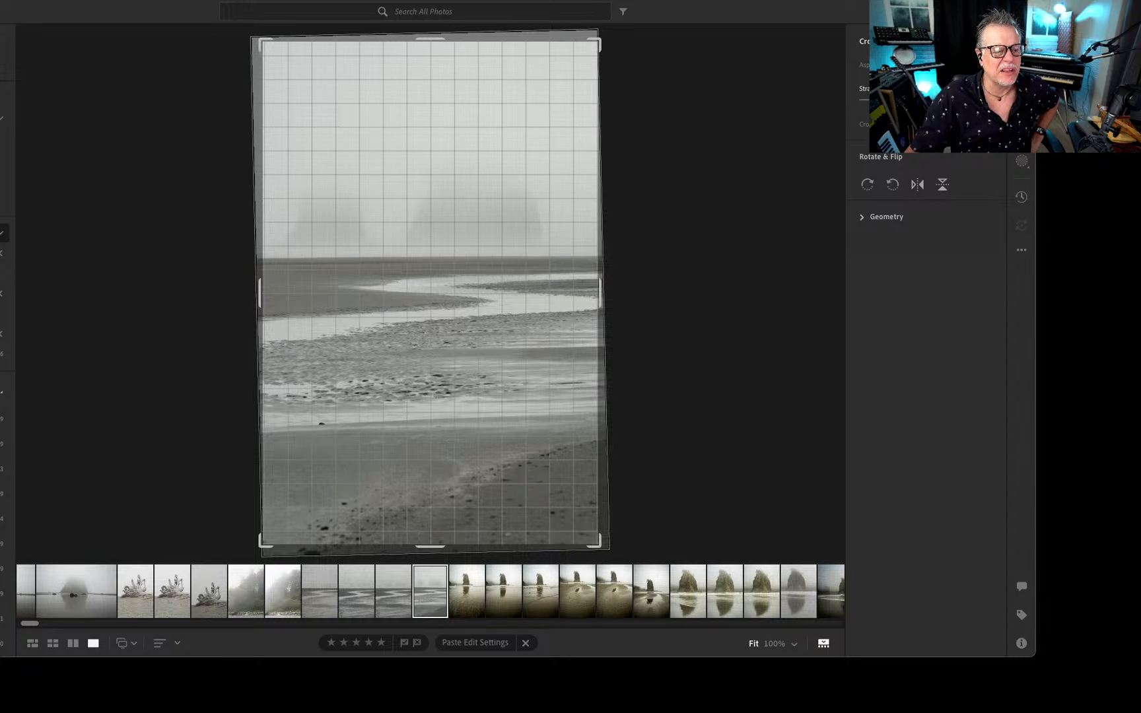
click(1021, 44)
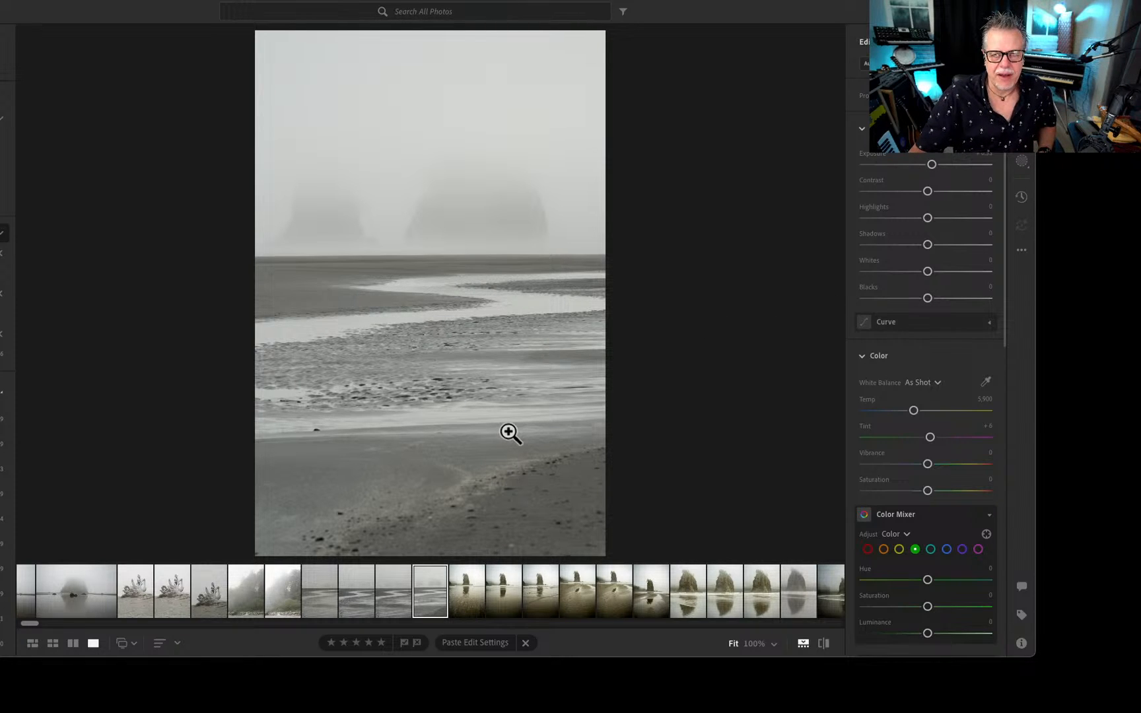
Compare the other portrait shots of the stream winding across the foggy beach.
key(Right)
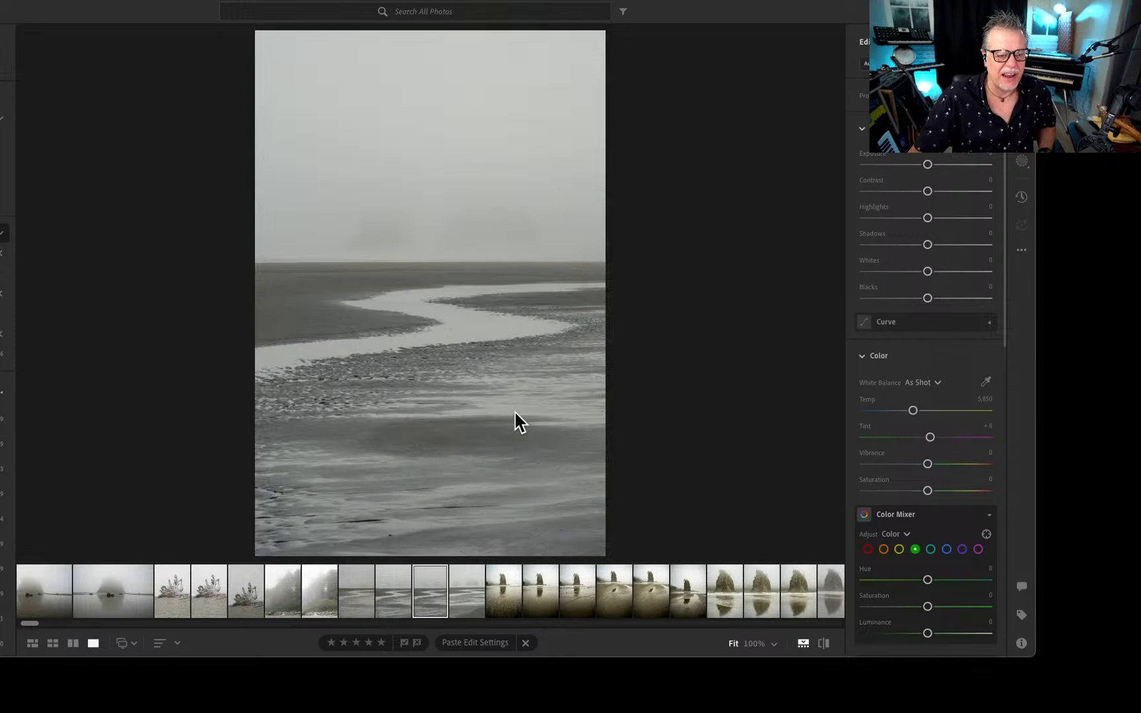
key(Left)
key(Left)
key(Left)
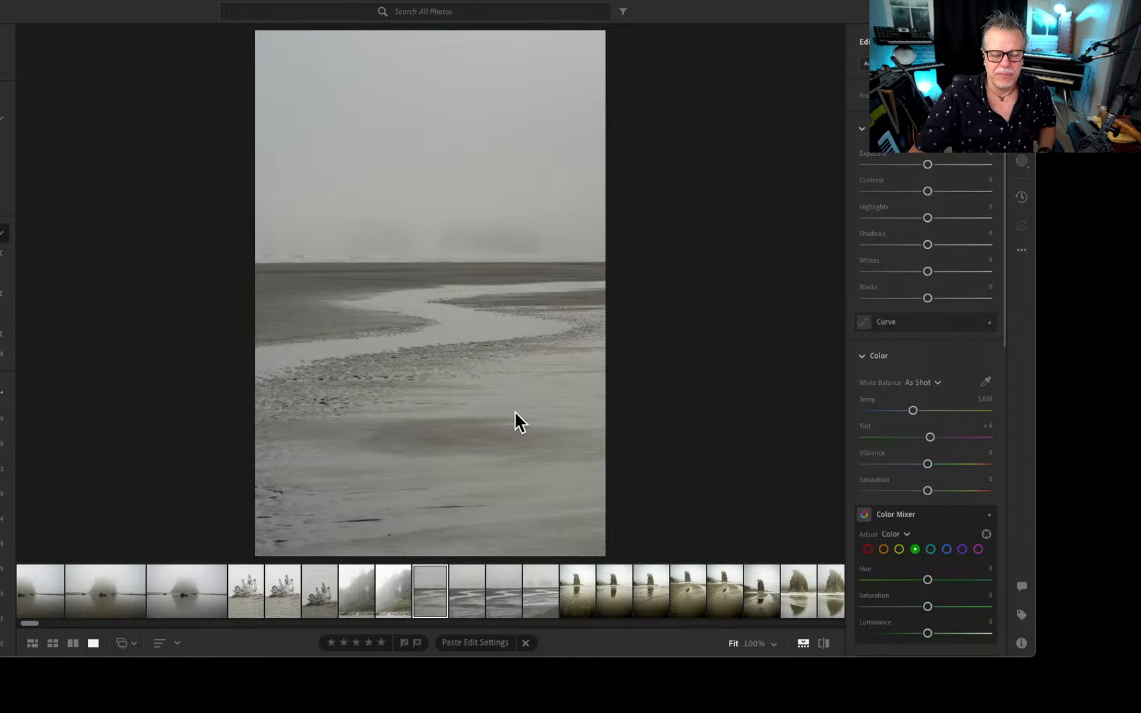
Apply automatic light and color adjustments to the foggy forest photo with driftwood at its base, checking it against the neighbouring shots.
key(Right)
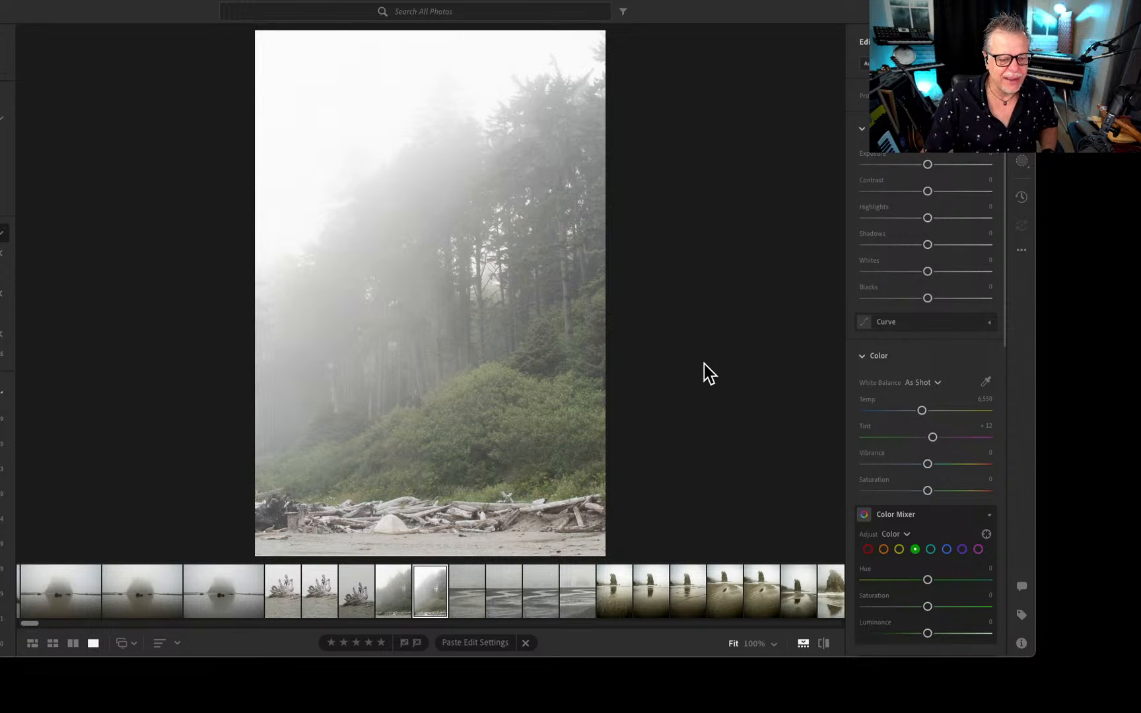
click(866, 63)
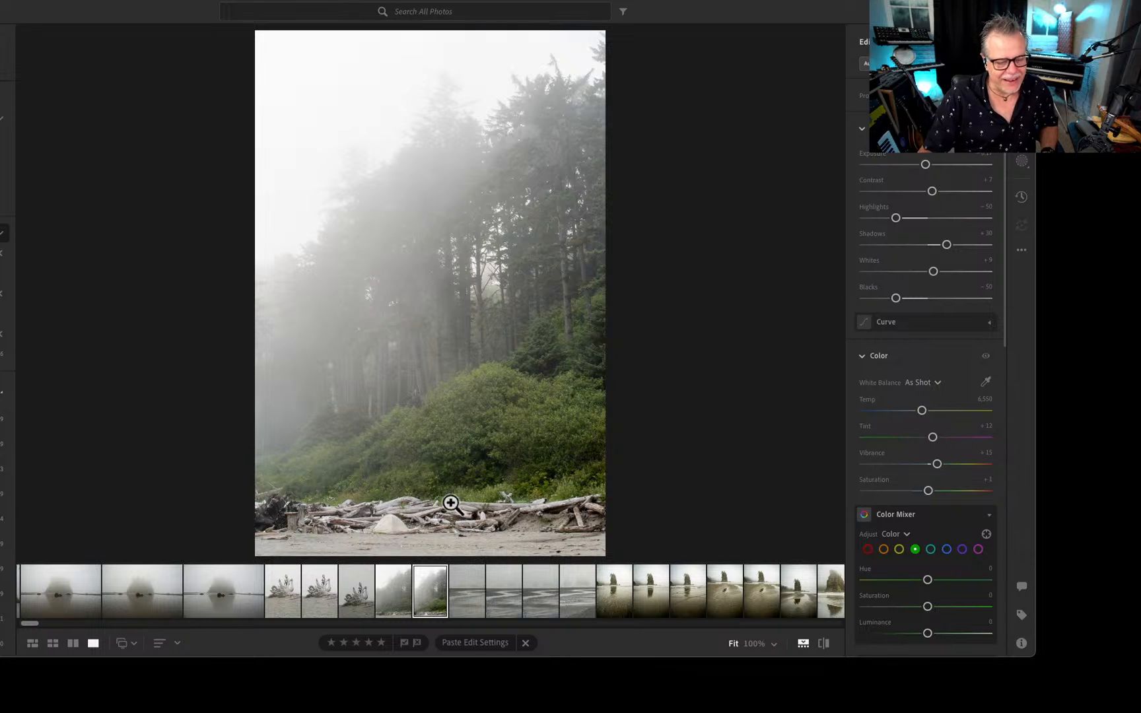
key(Right)
key(Right)
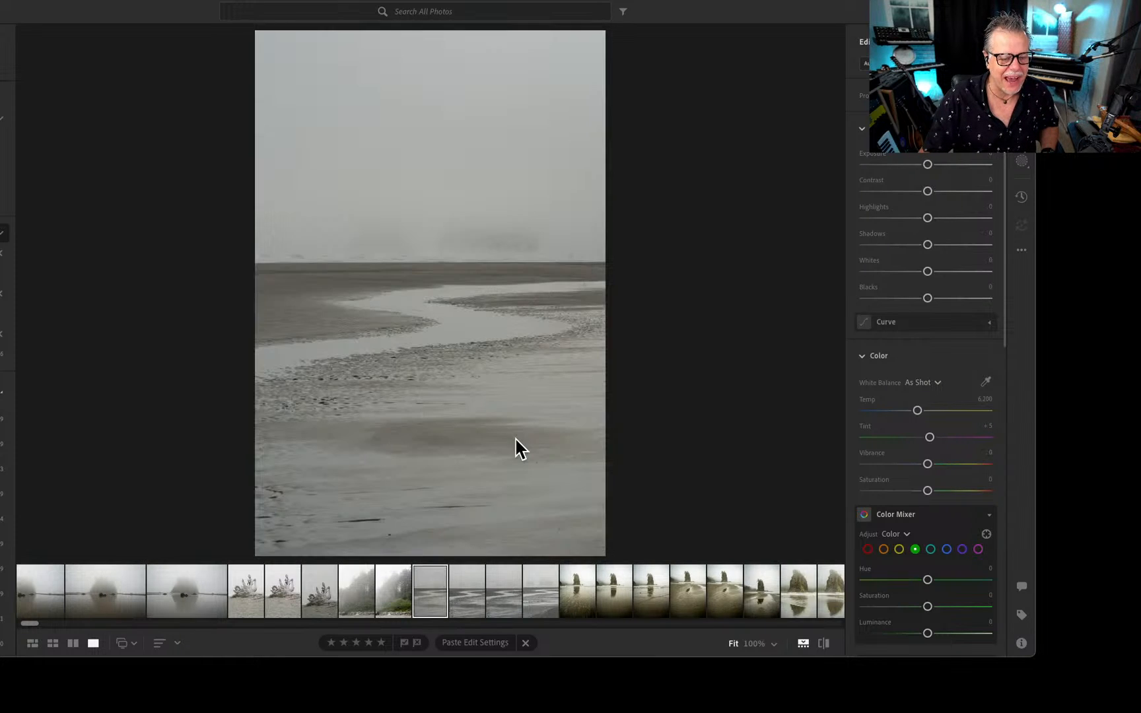
key(Left)
Open the photo of the fog-covered rock mirrored in shallow water and inspect the distant walker at 100%.
key(Left)
key(Left)
key(Left)
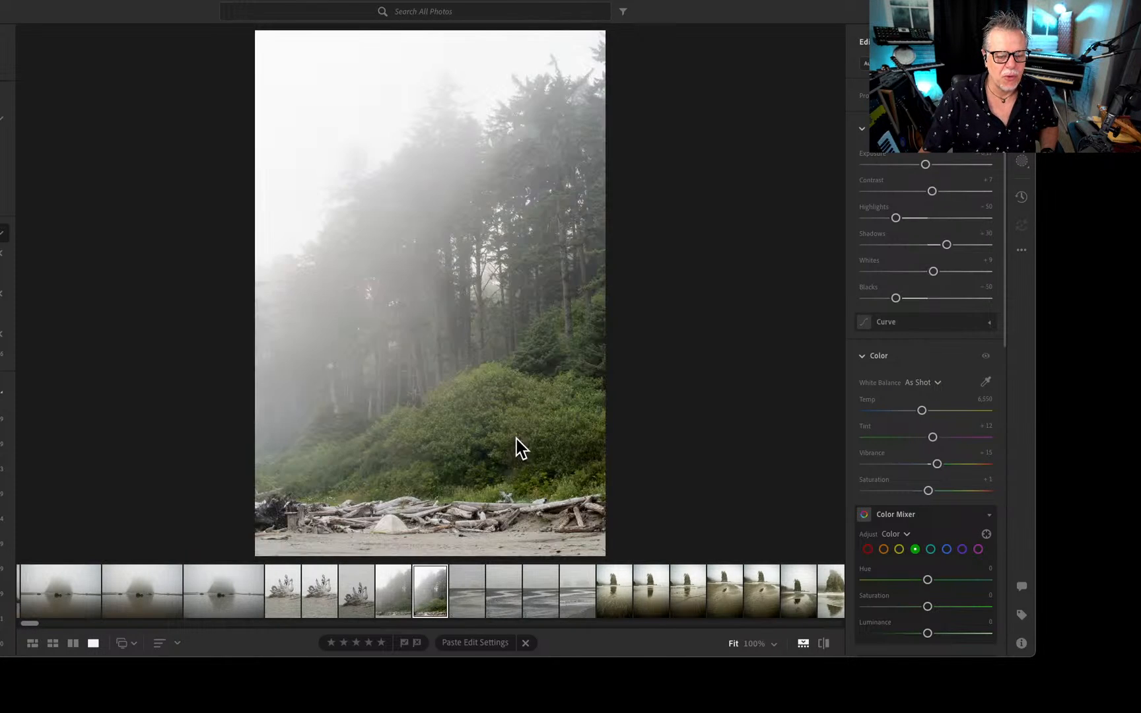
key(Left)
key(Left)
key(Left)
key(Left)
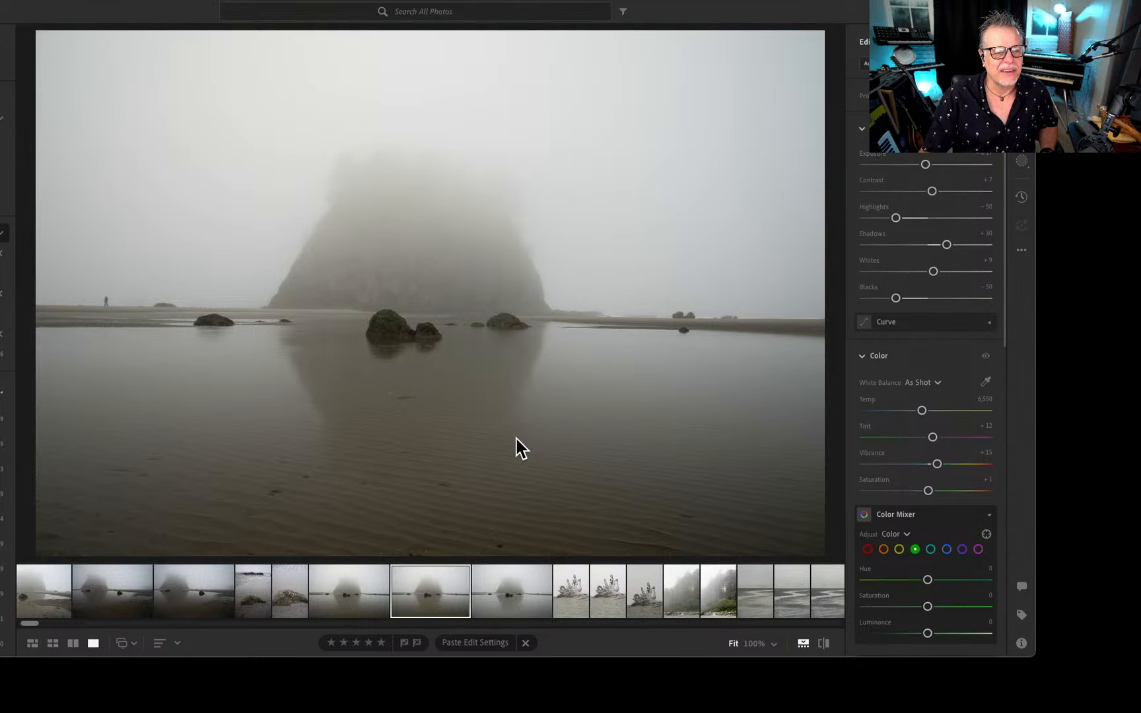
click(109, 305)
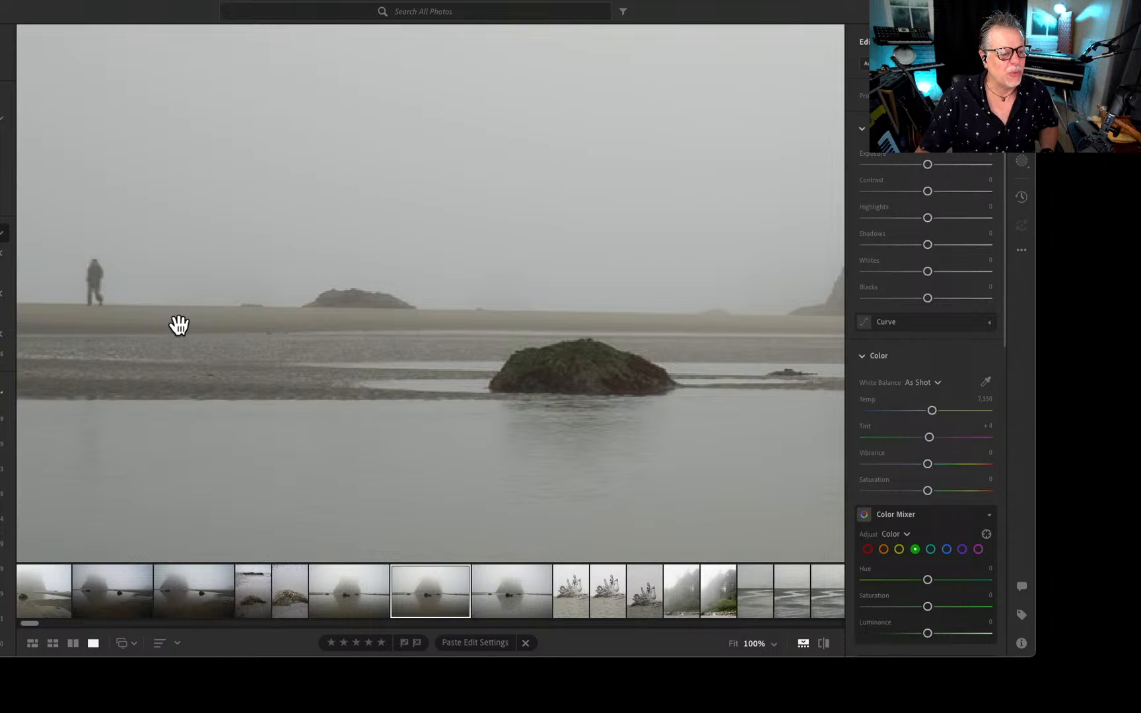
click(178, 324)
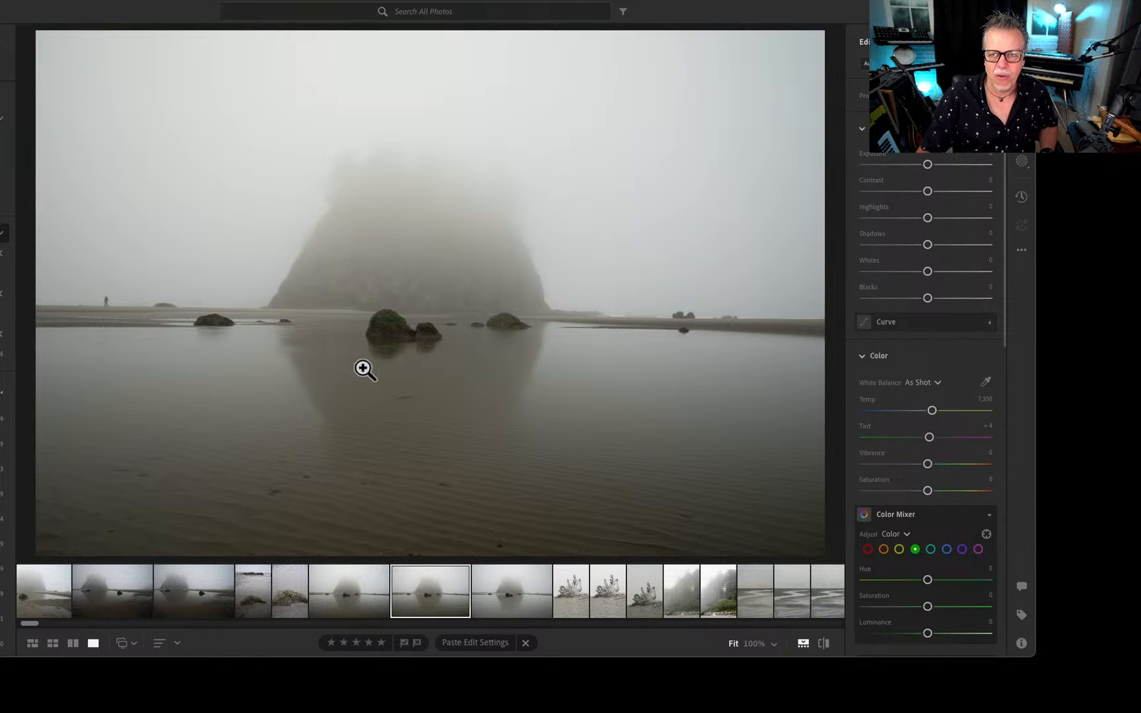
View the encrusted boulder and darker foggy rock photos, continuing to the rippled-sand shot to inspect its distant figures up close.
key(Left)
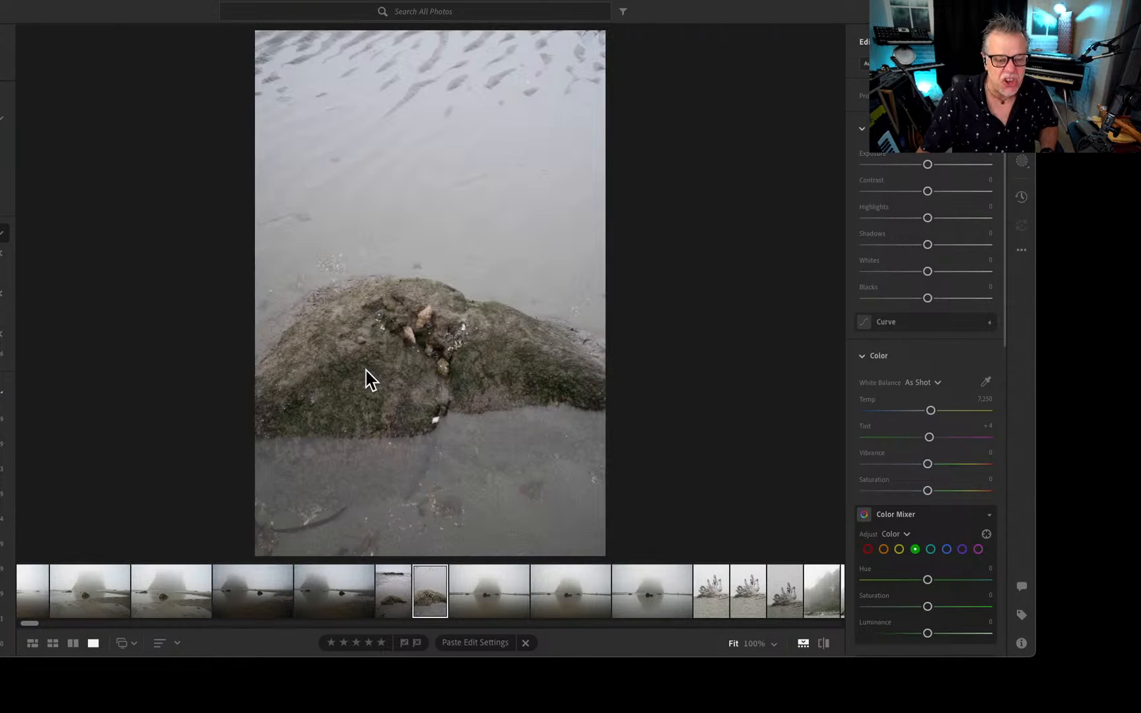
key(Right)
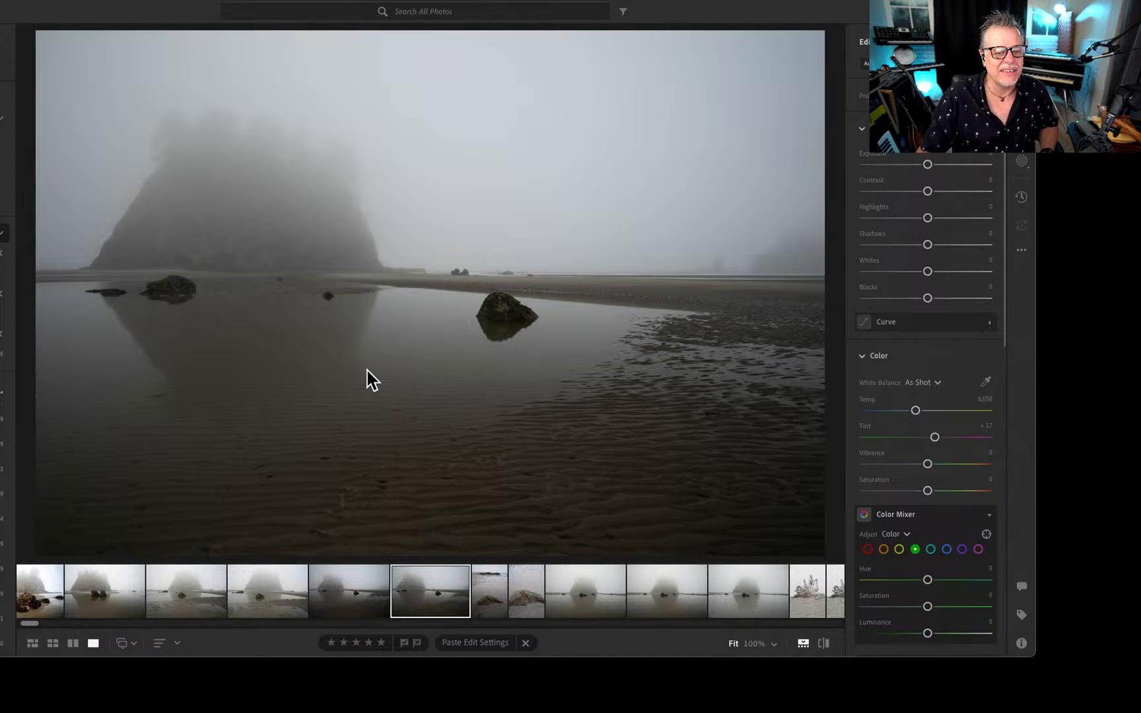
key(Left)
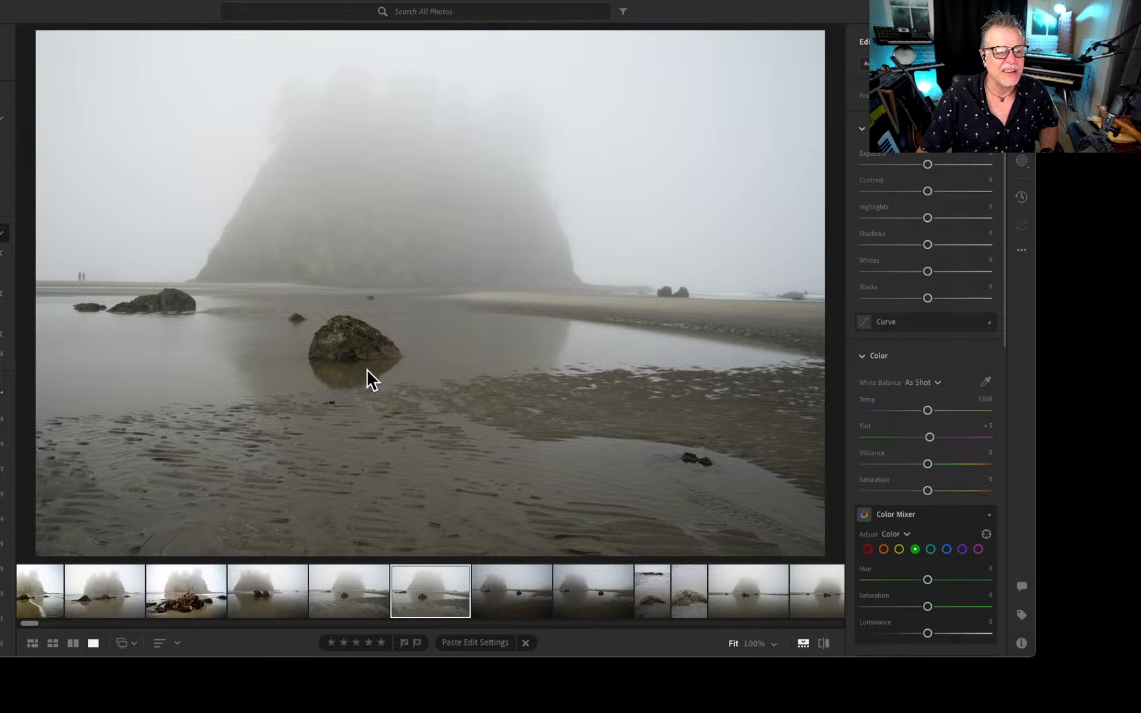
click(83, 281)
click(158, 284)
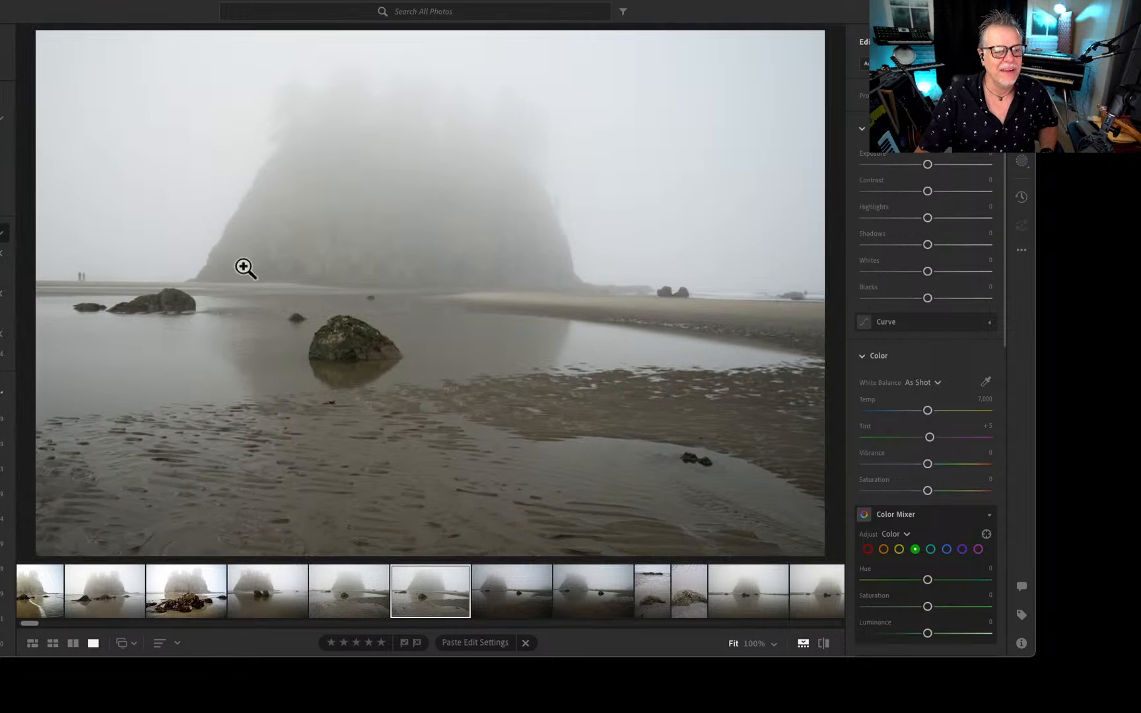
View the foggy rock photos from the rippled tidal flat through the seaweed-covered boulders to the shot with a curving wave edge.
key(Left)
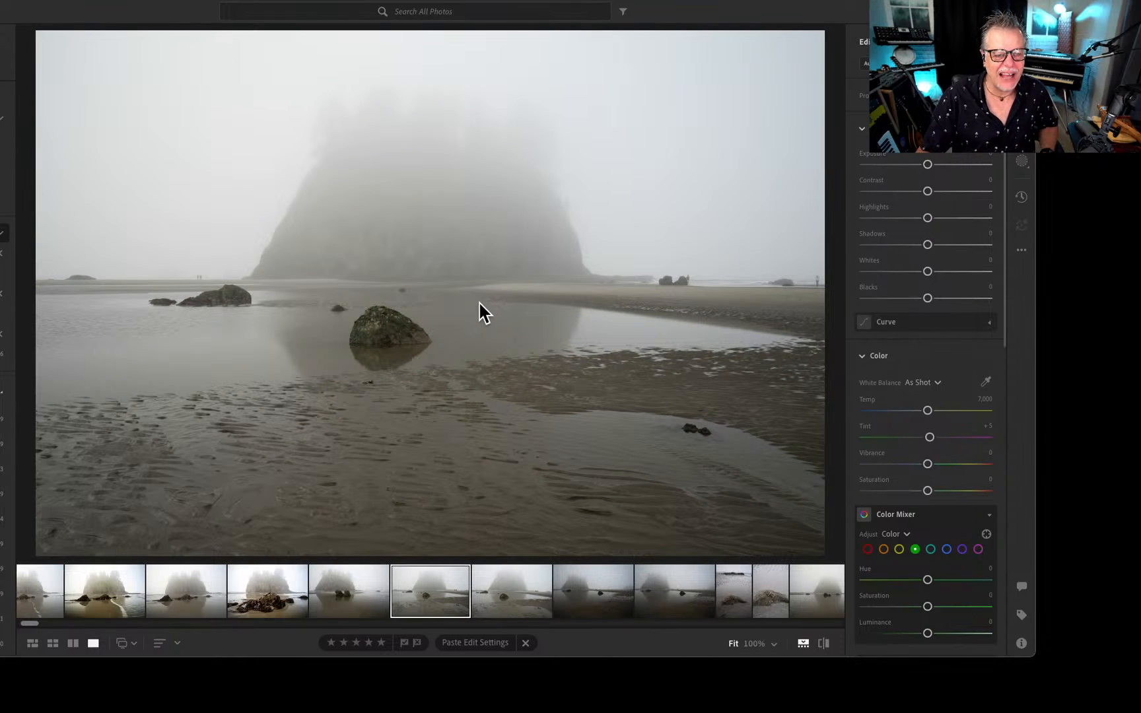
key(Left)
key(Left)
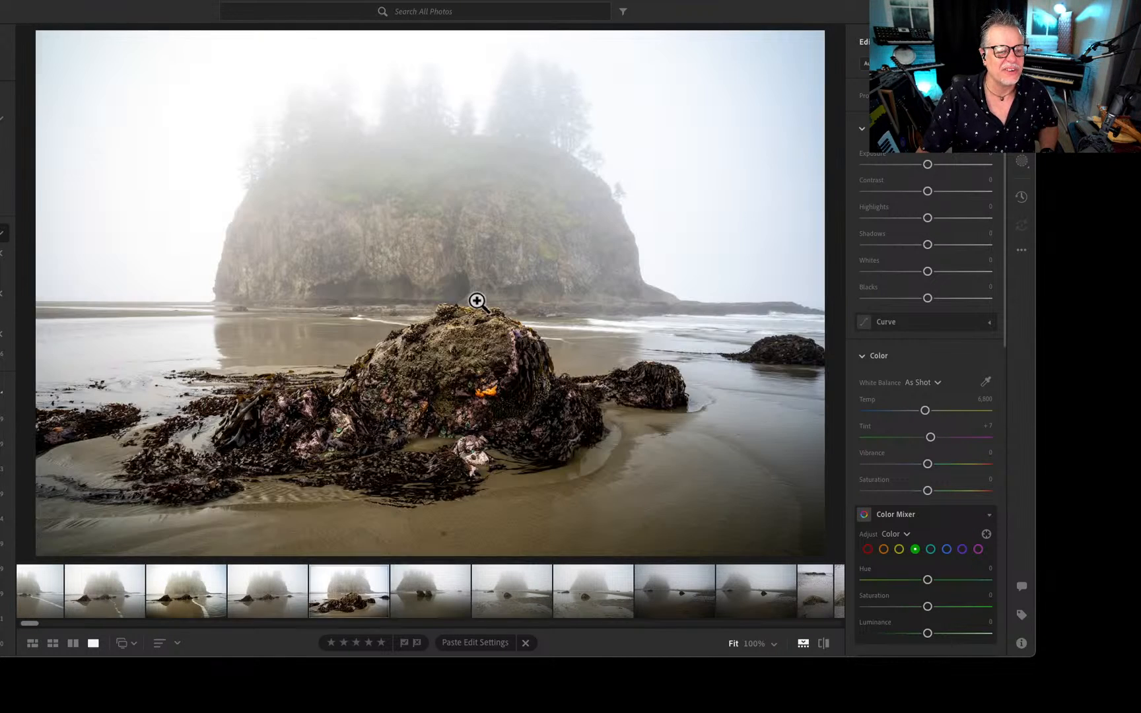
key(Left)
key(Left)
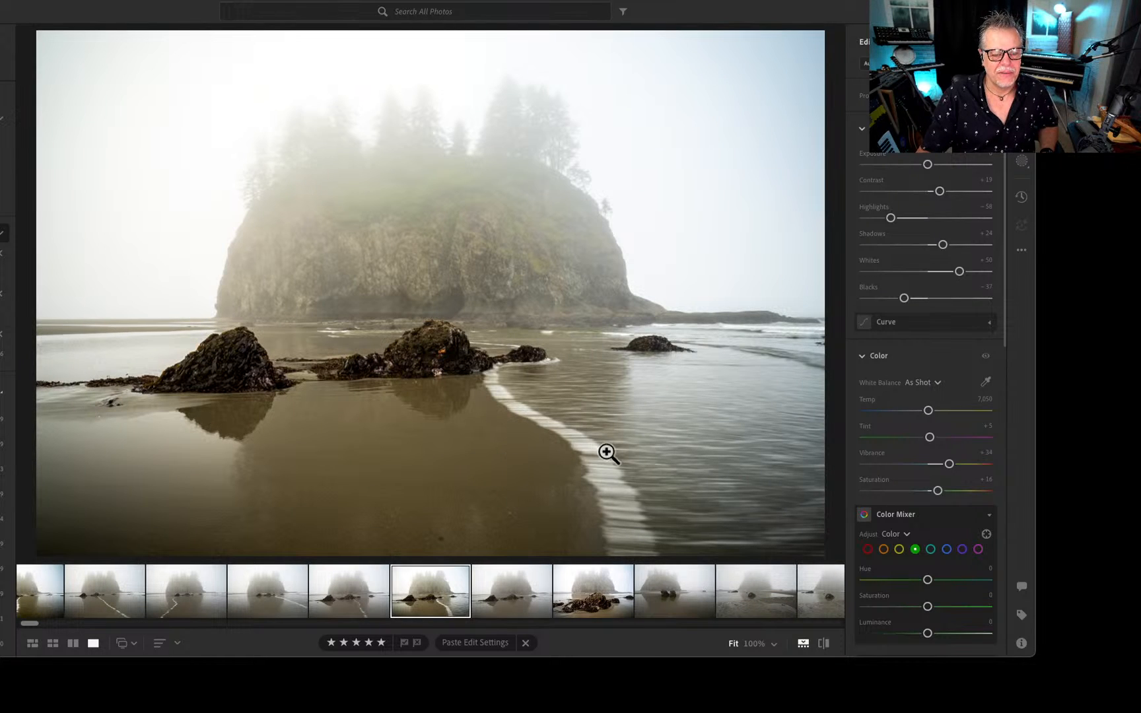
Compare the shots of the misty tree-topped rock with a white wave line leading across the wet sand.
key(Left)
key(Left)
key(Left)
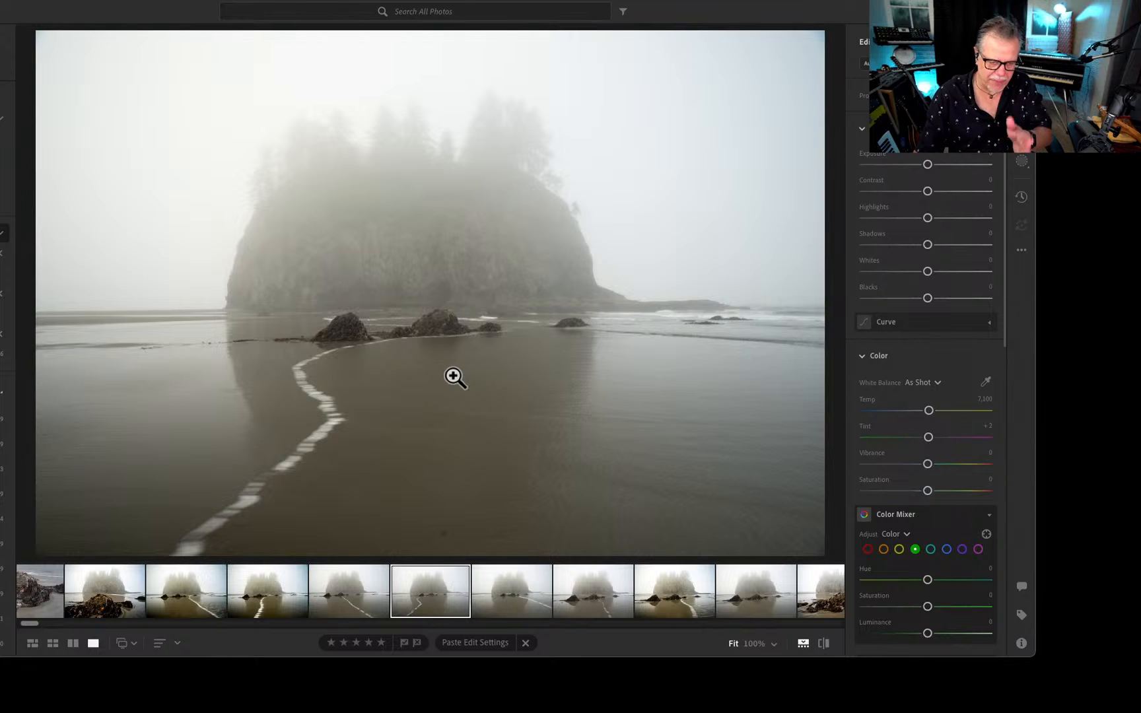
key(Left)
key(Left)
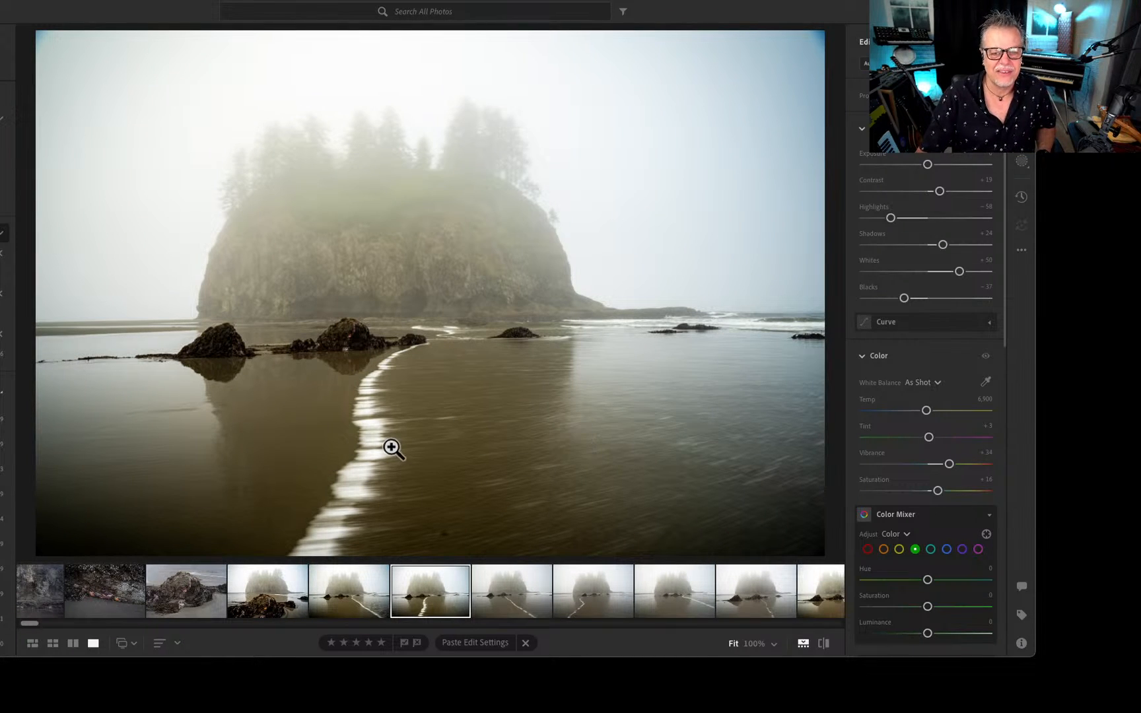
View the photos from the seaweed boulder with the orange starfish back through the starfish cluster to the dark cliff faces.
key(Left)
key(Left)
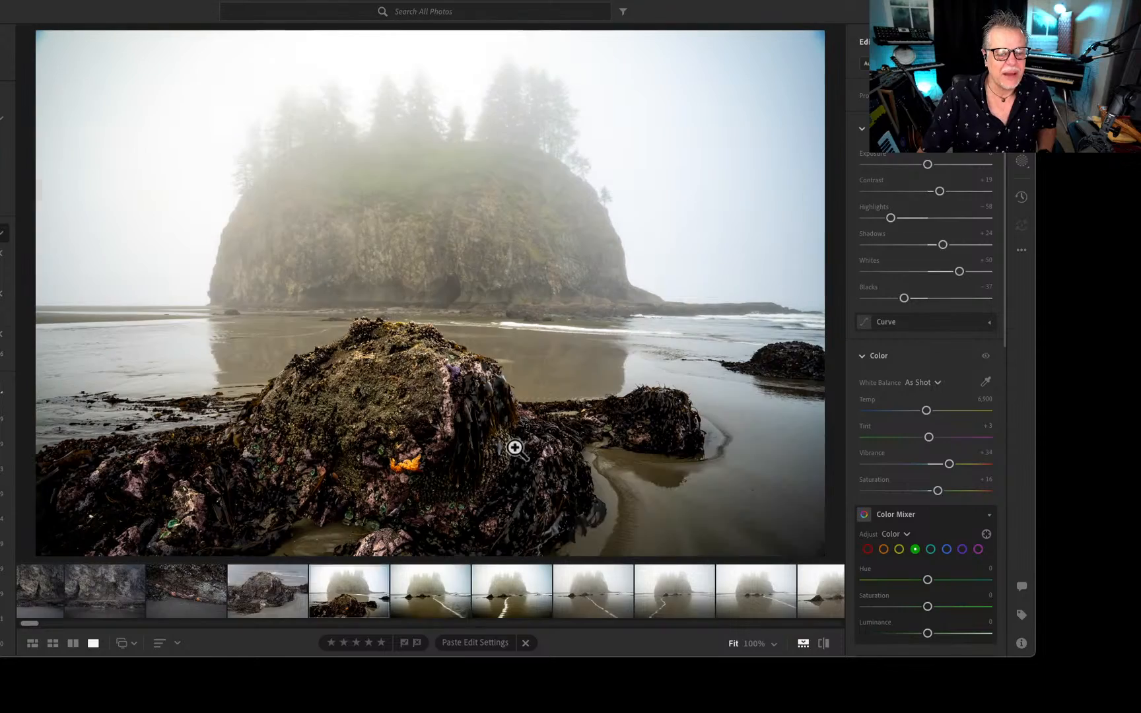
key(Left)
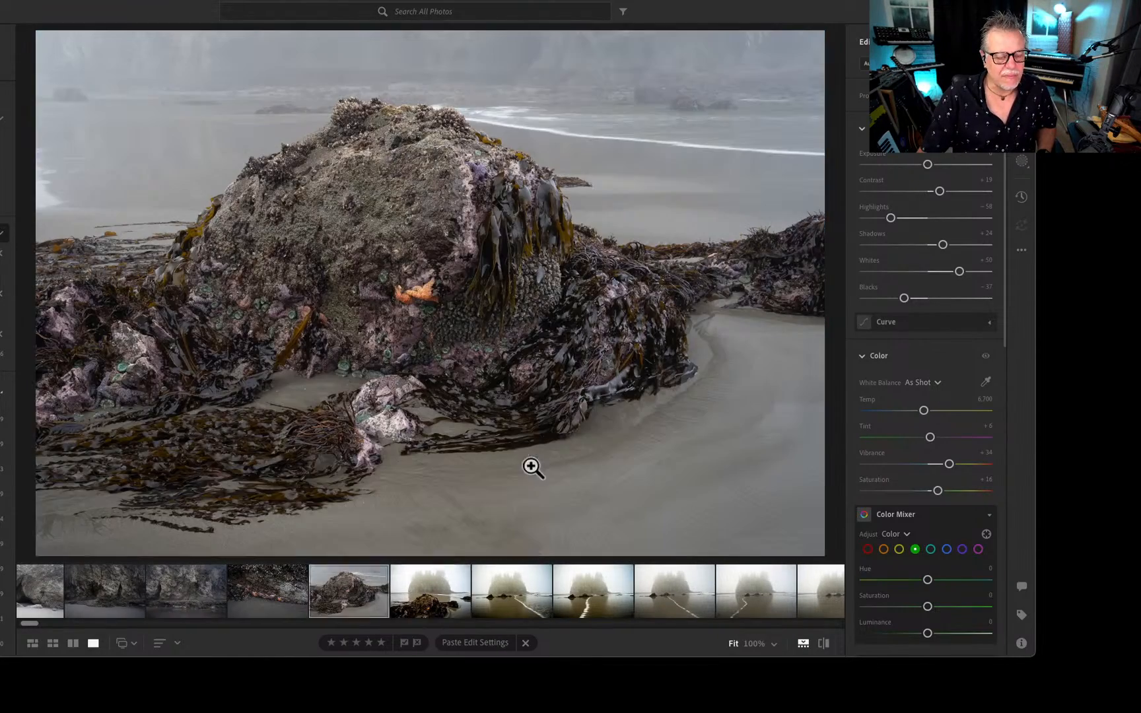
key(Left)
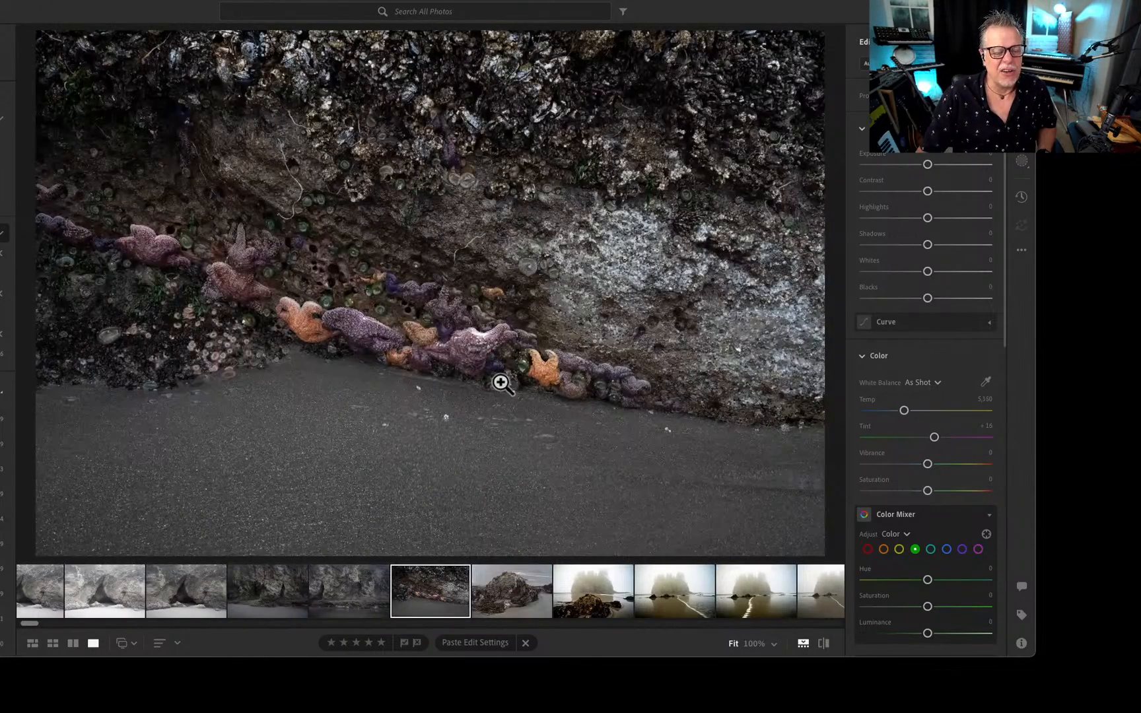
key(Left)
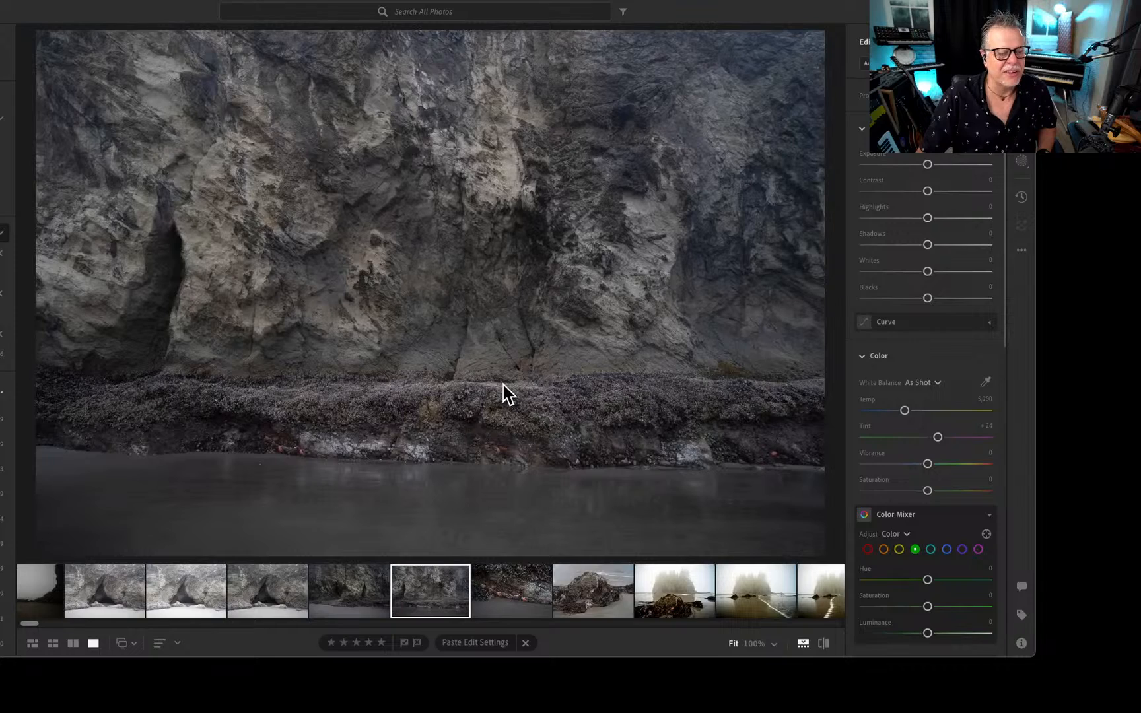
key(Left)
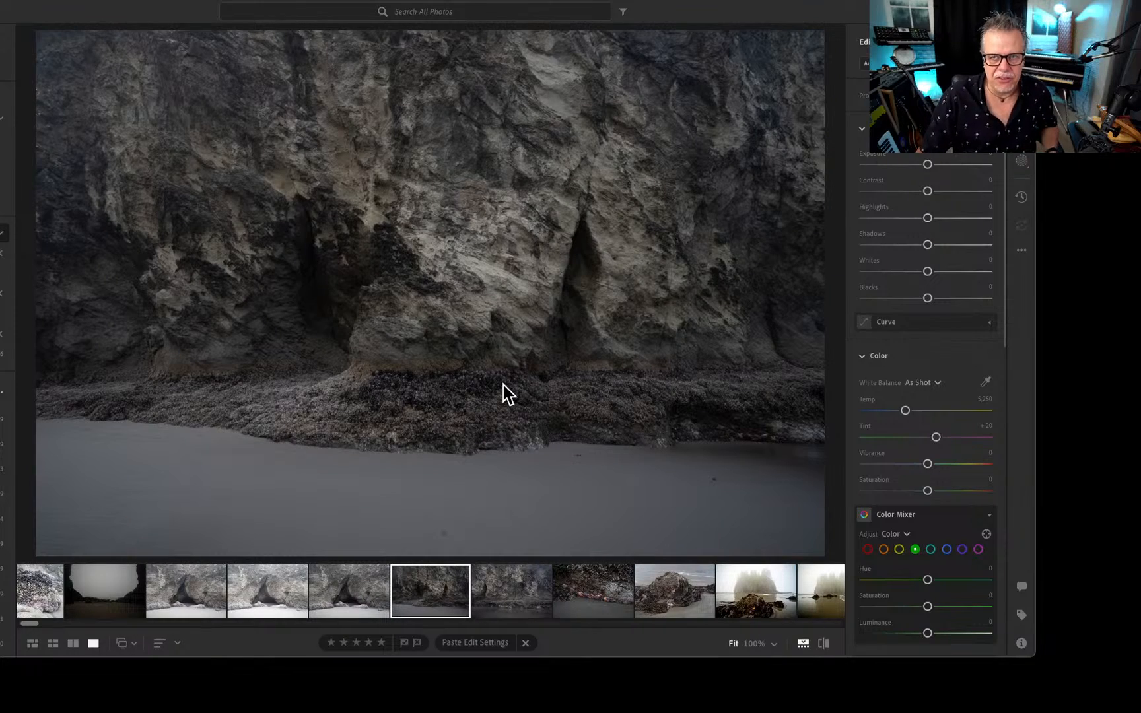
key(Left)
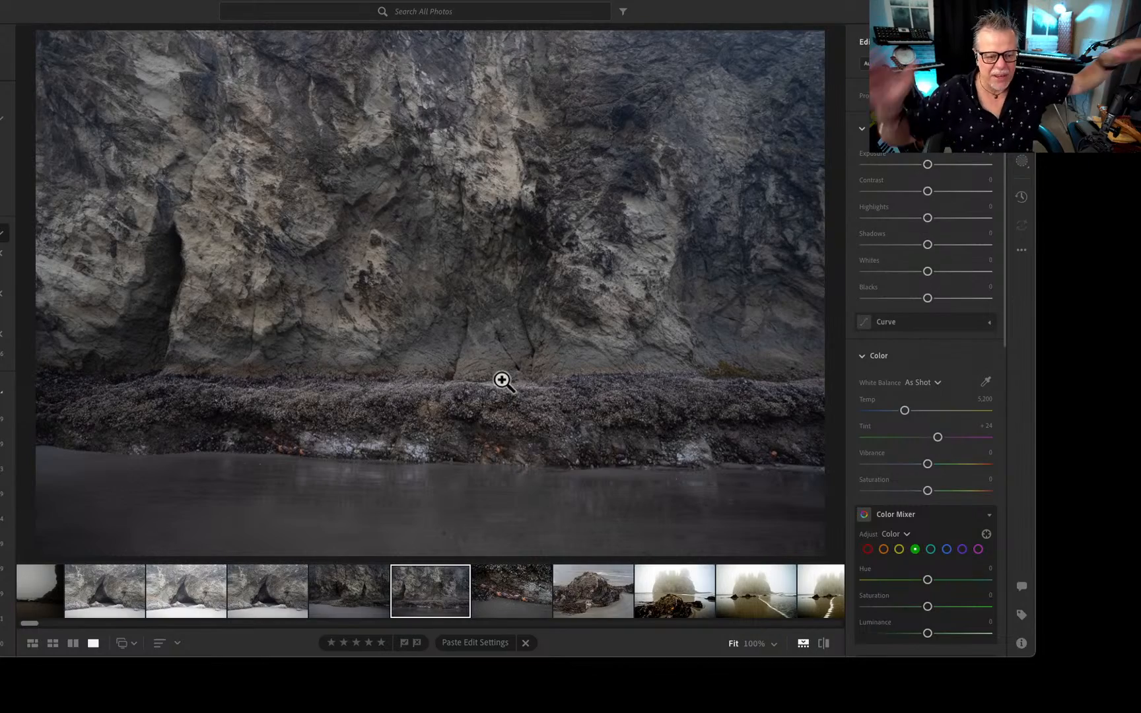
Return to the misty rock behind the starfish boulder and inspect its cliff face at 100%, finishing at the fitted view.
key(Right)
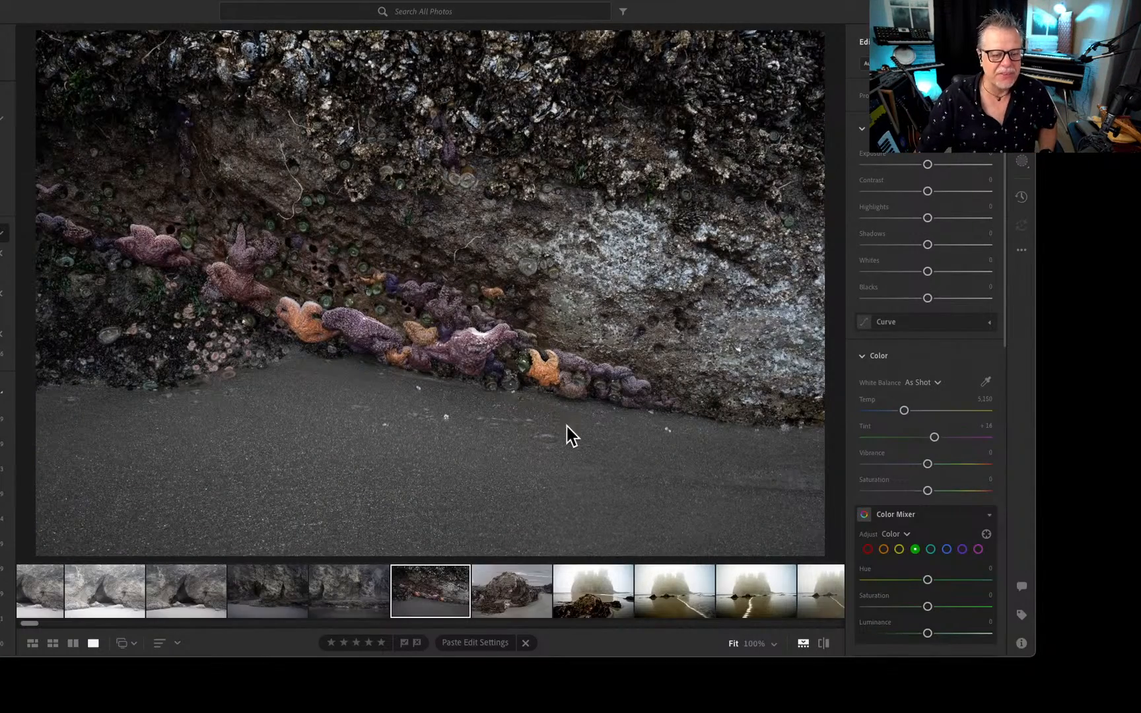
key(Right)
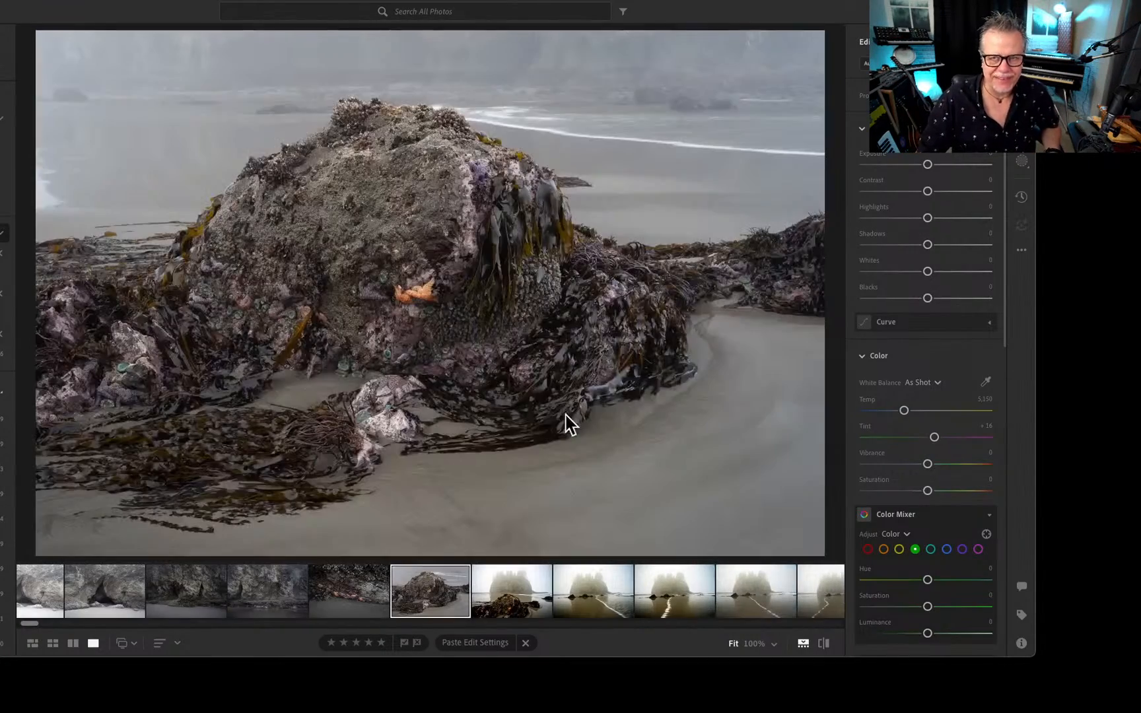
key(Right)
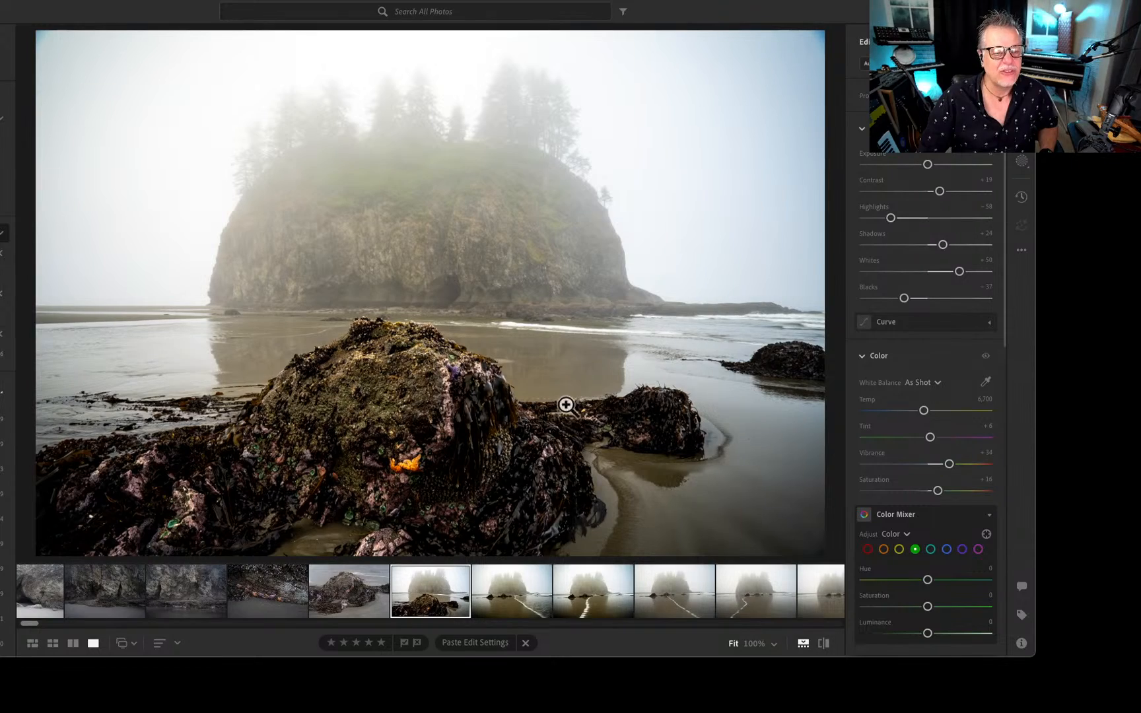
click(504, 280)
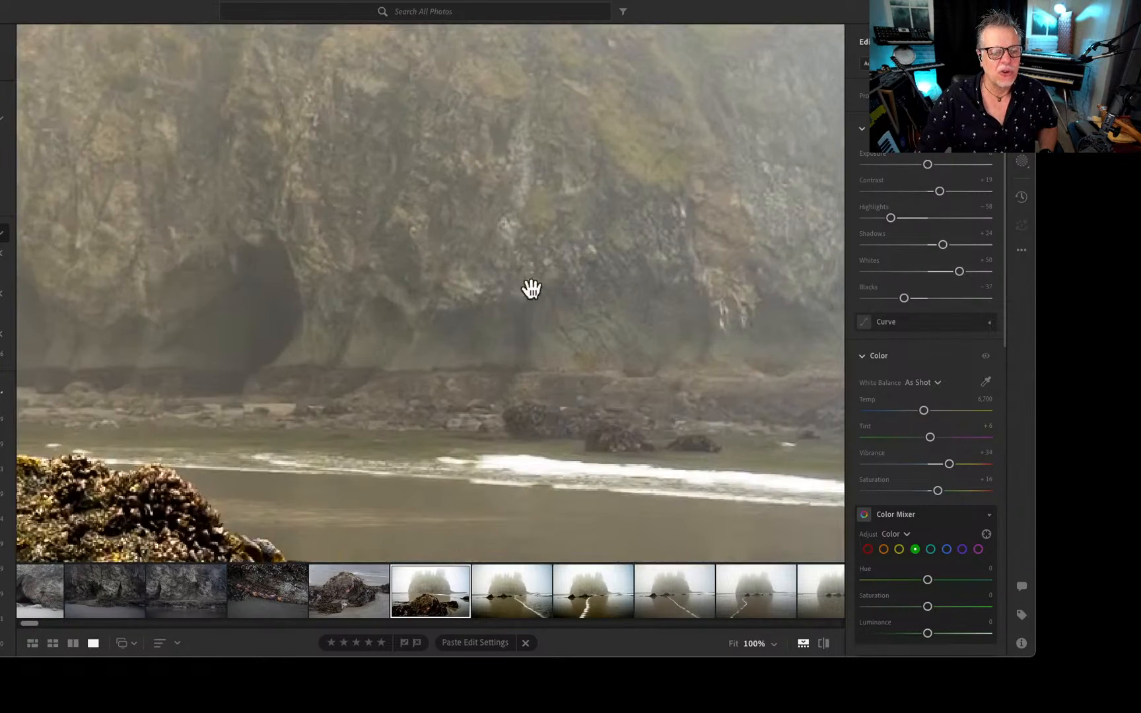
drag(530, 286, 237, 382)
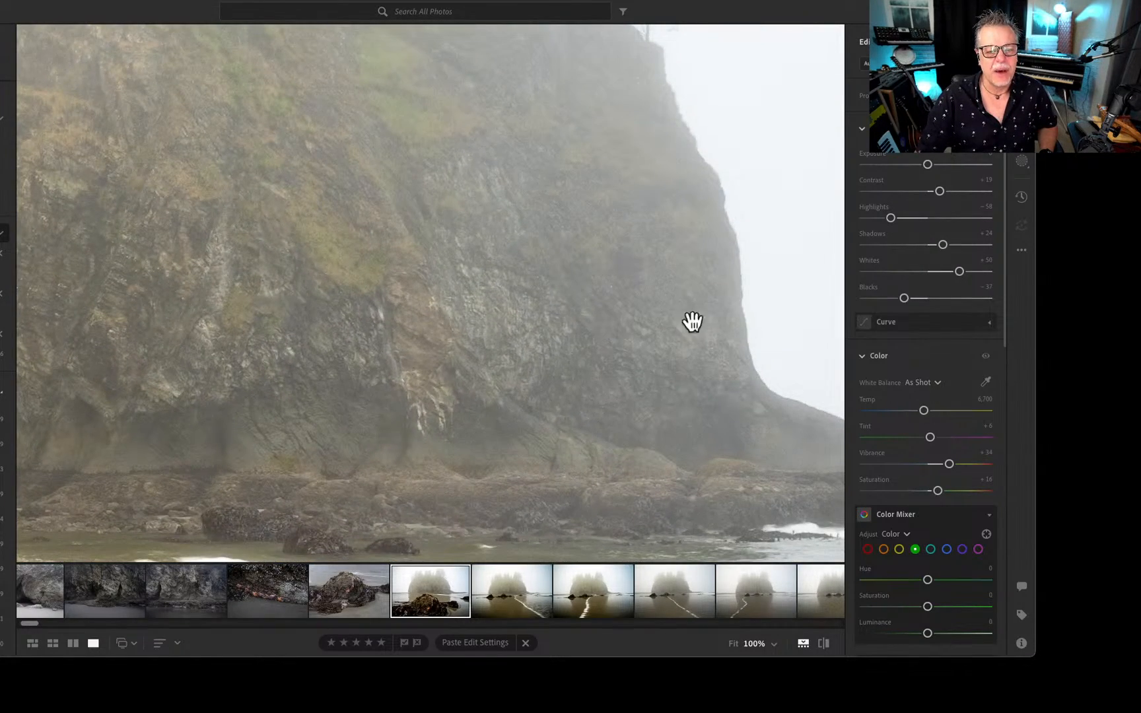
click(677, 311)
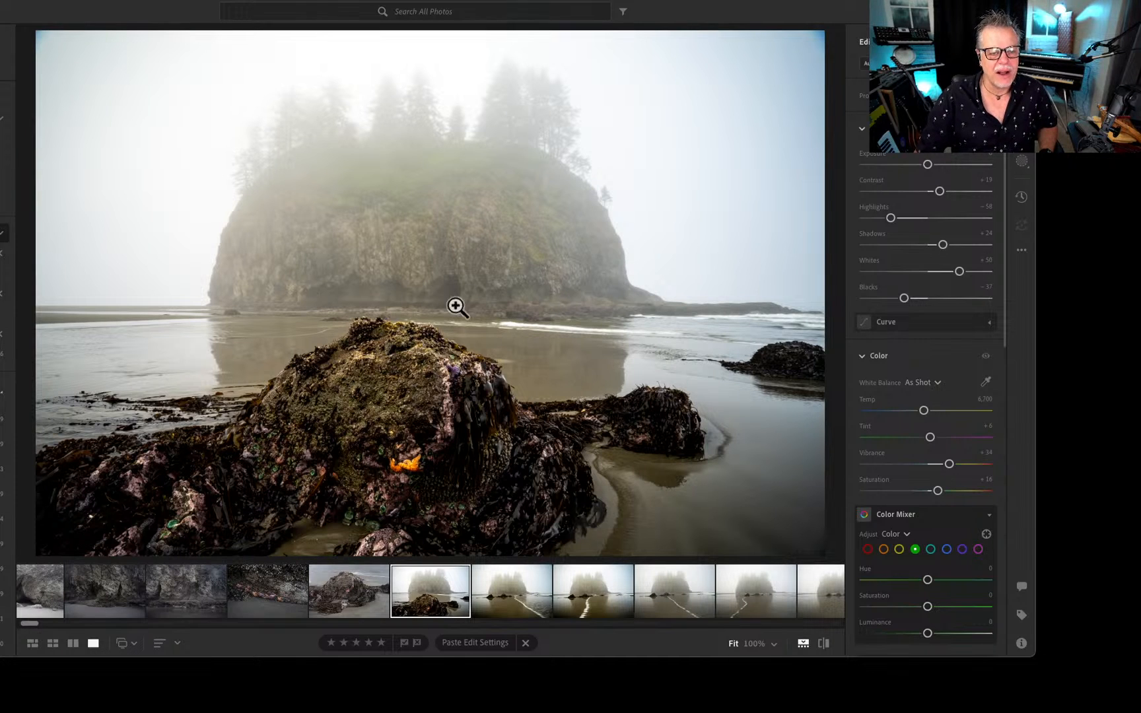
View the wave-line shots of the misty rock, continuing to the photo of two boulders mirrored in still water.
key(Right)
key(Right)
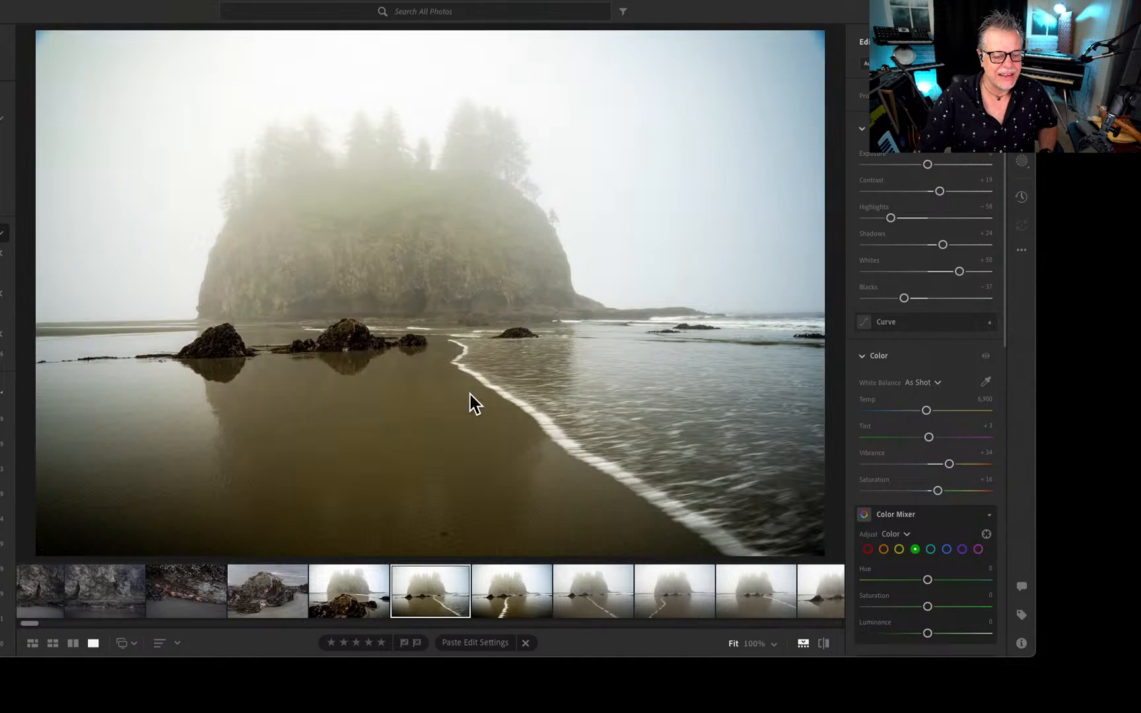
key(Right)
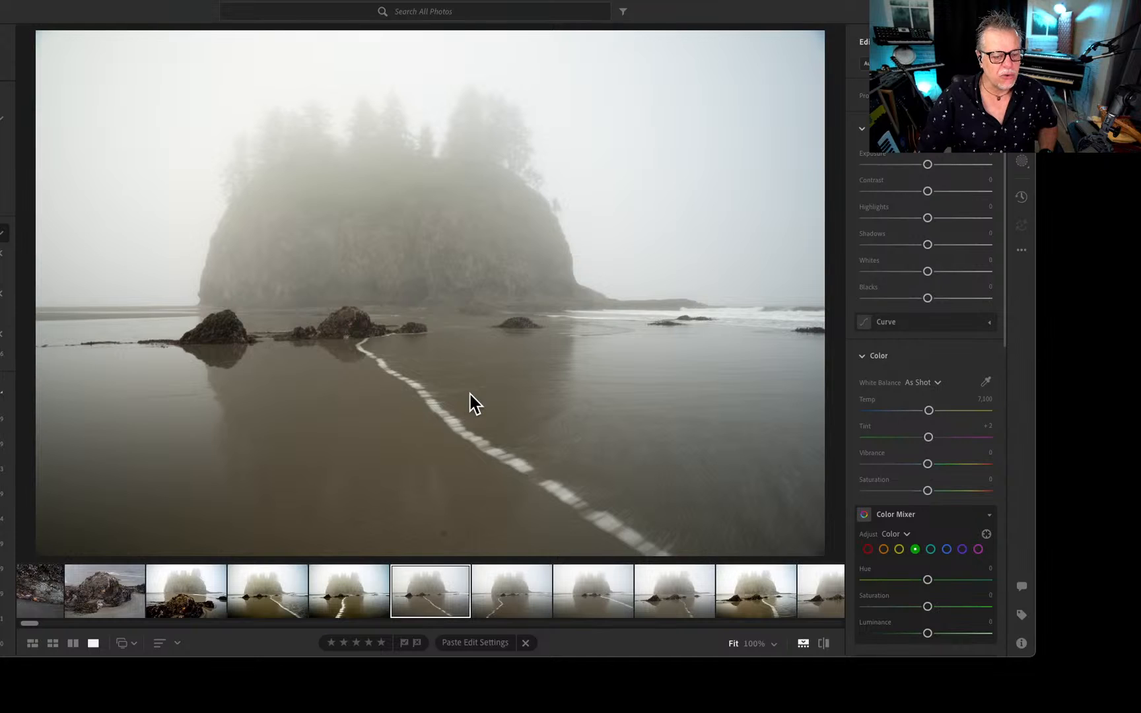
key(Right)
key(Right)
key(Right)
key(Right)
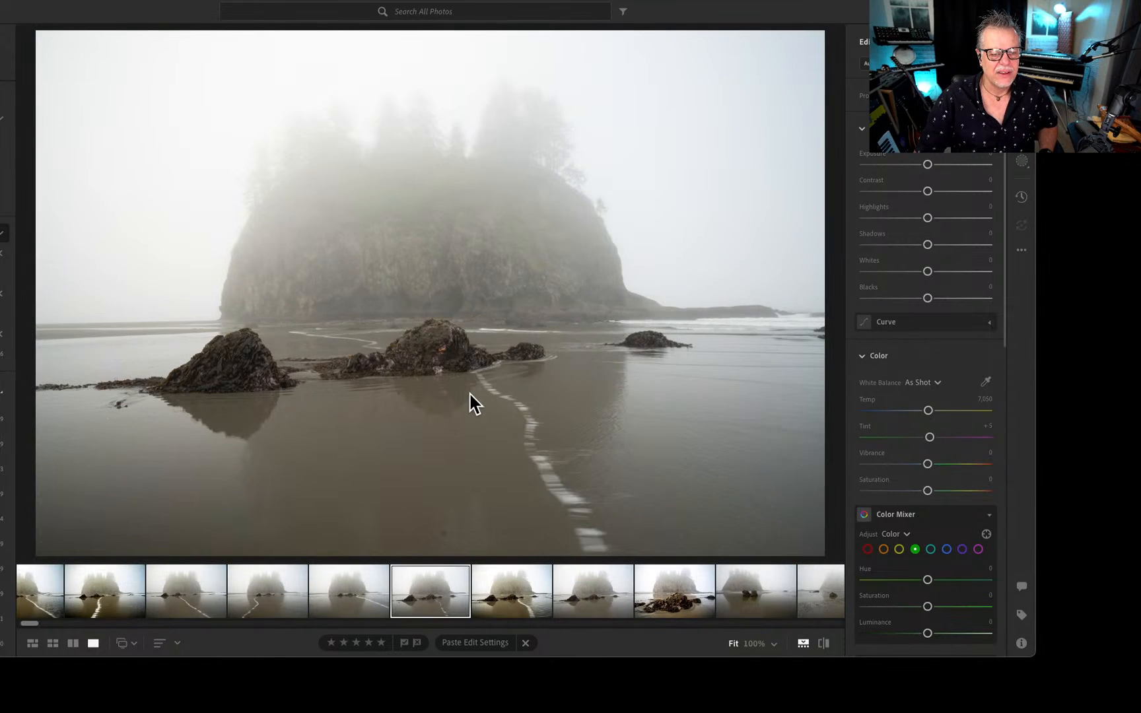
key(Right)
key(Right)
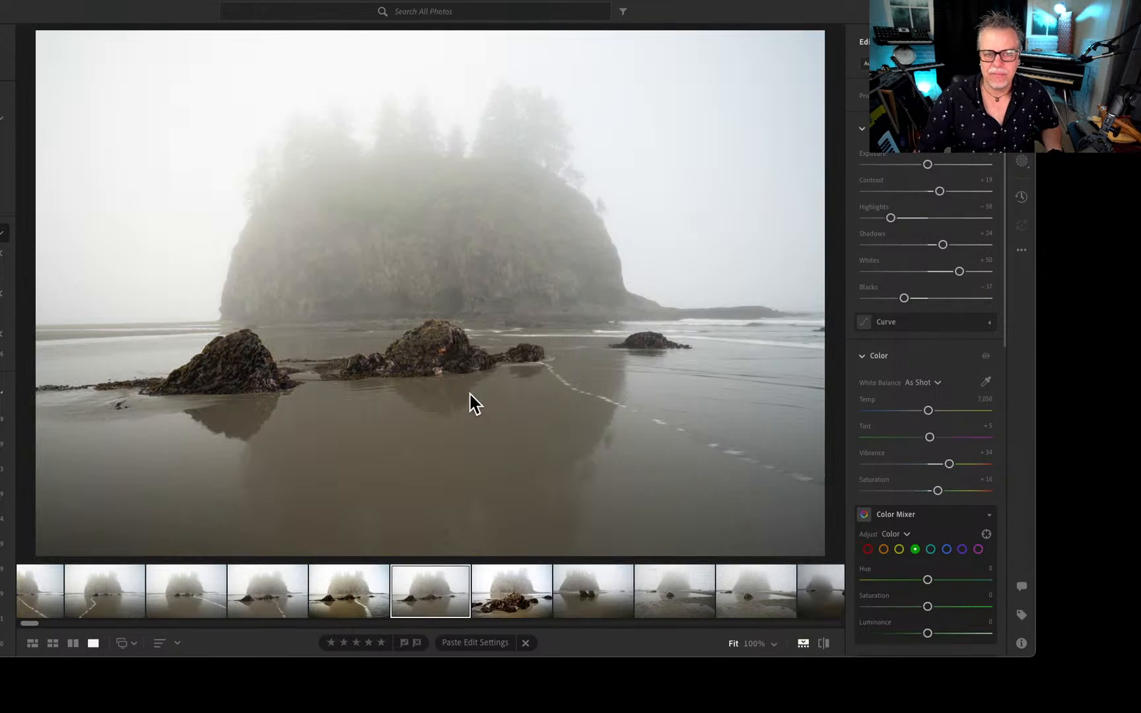
View the darker foggy tidal flat photos through to the portrait shot of the mossy rock in shallow water.
key(Right)
key(Right)
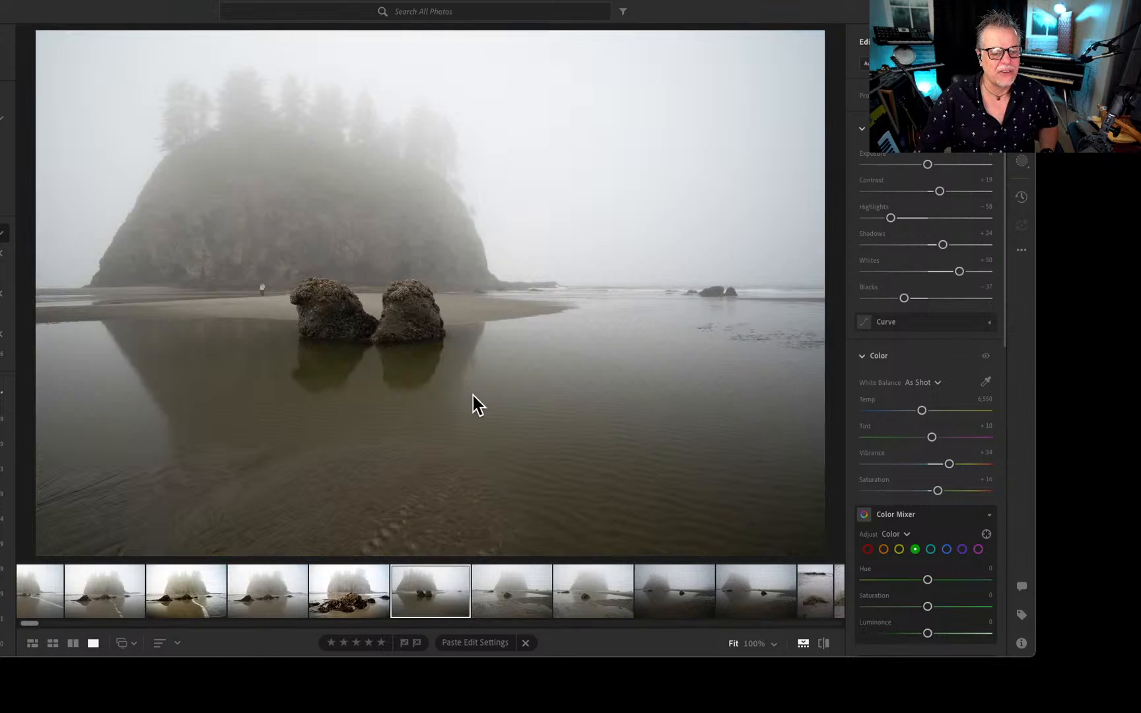
key(Right)
key(Right)
key(Right)
key(Right)
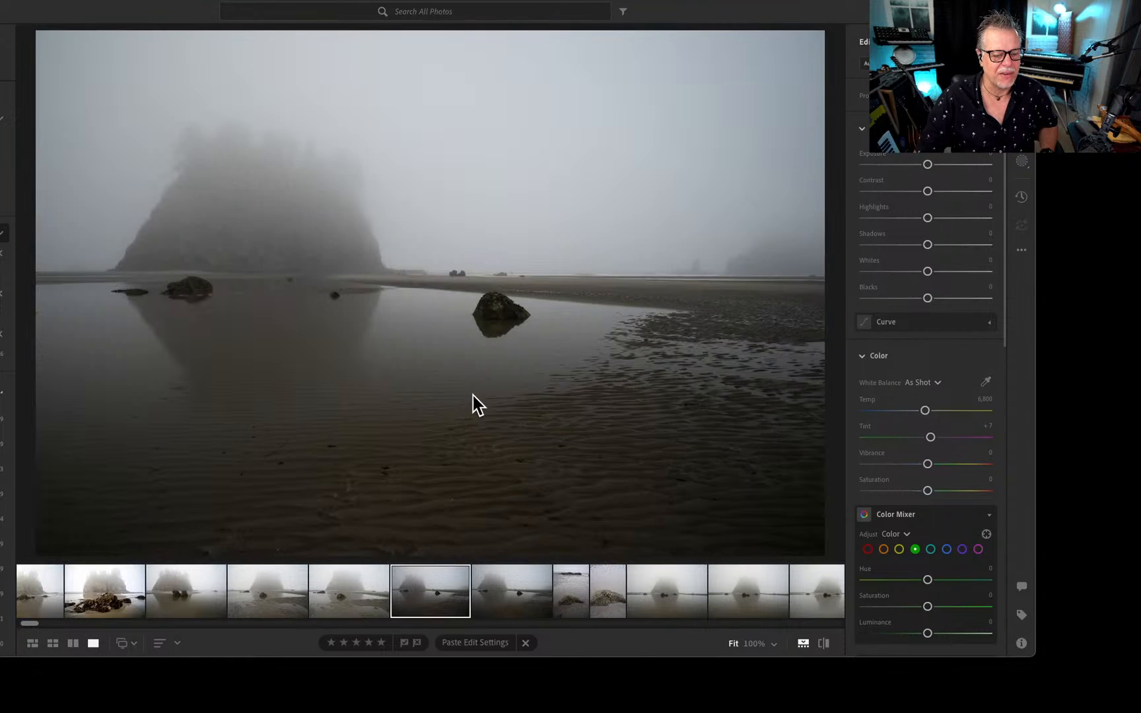
Go back through the misty rock and wave-line photos to the shot with the orange starfish boulder in front.
key(Right)
key(Right)
key(Right)
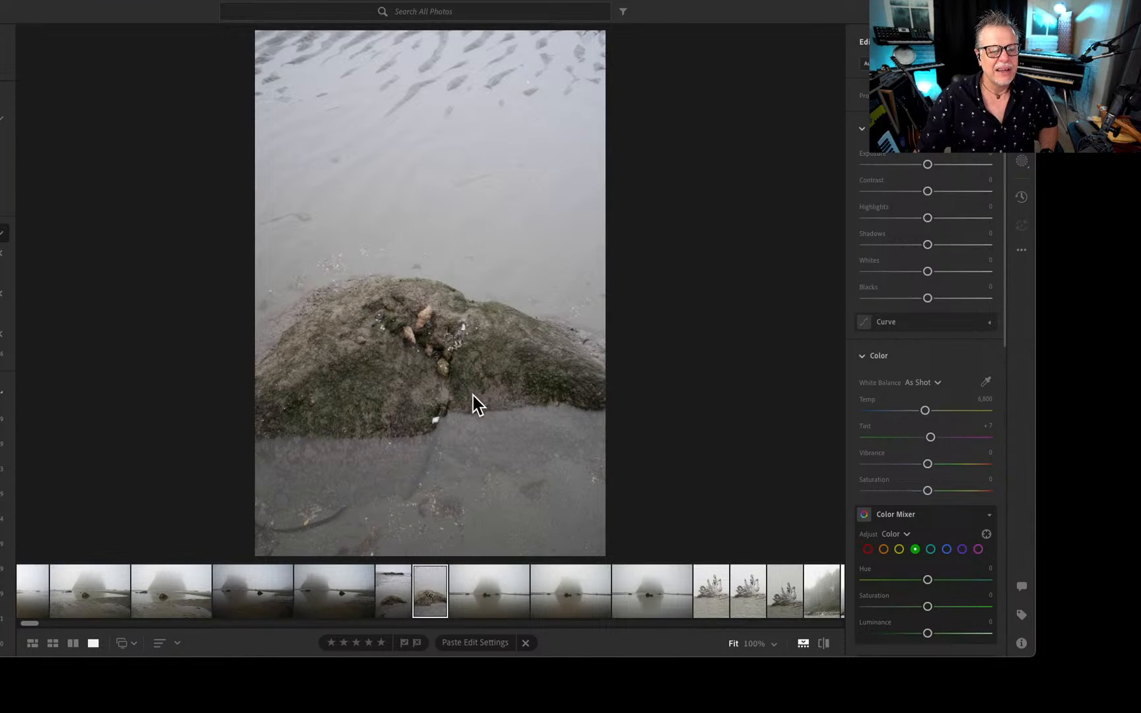
key(Right)
key(Right)
key(Right)
key(Right)
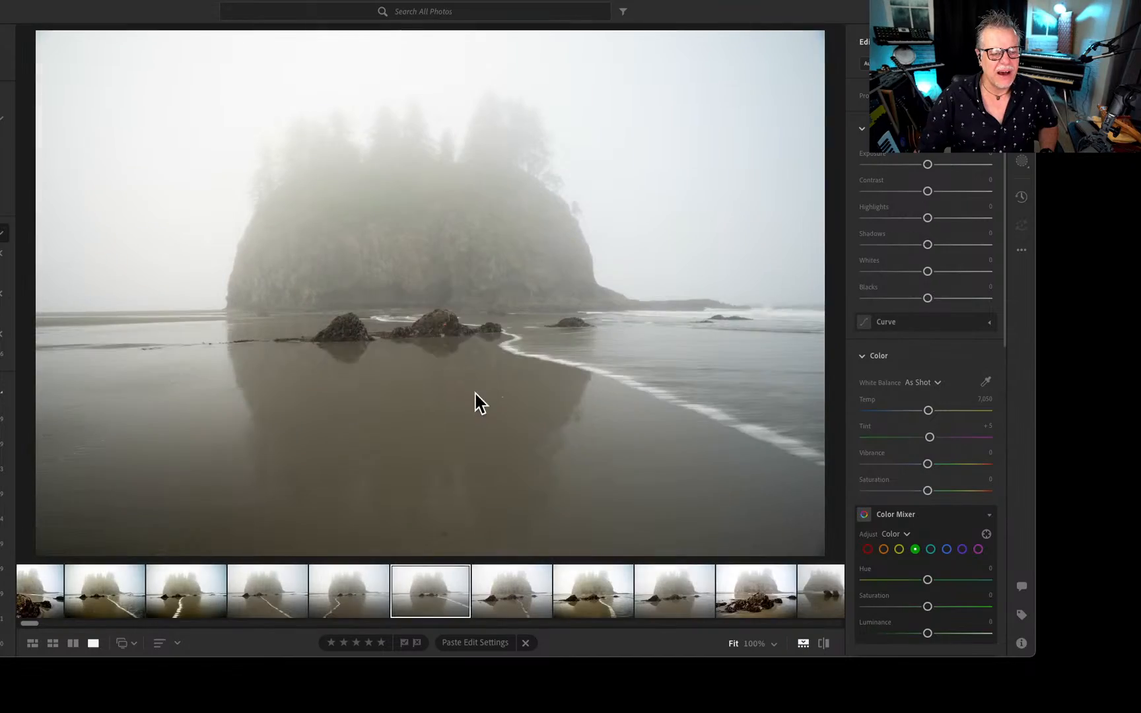
key(Left)
key(Left)
key(Left)
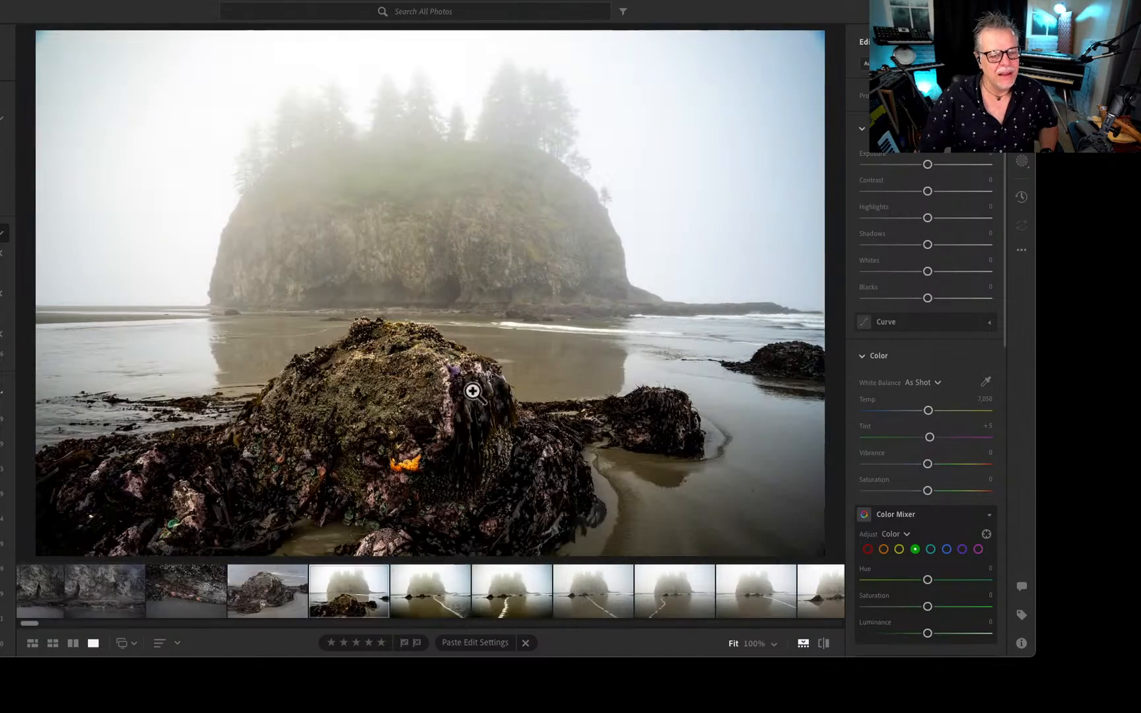
View the dark cliff and sea cave photos, continuing to the dim cove framed by silhouetted rocks.
key(Left)
key(Left)
key(Left)
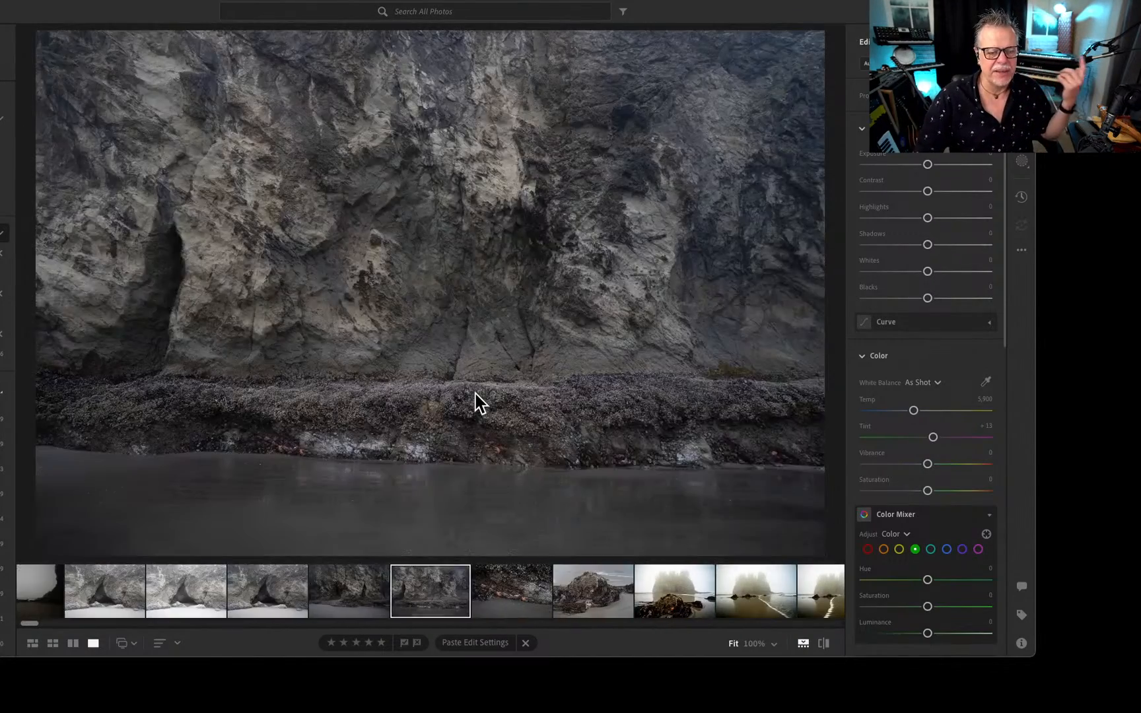
key(Left)
key(Left)
key(Left)
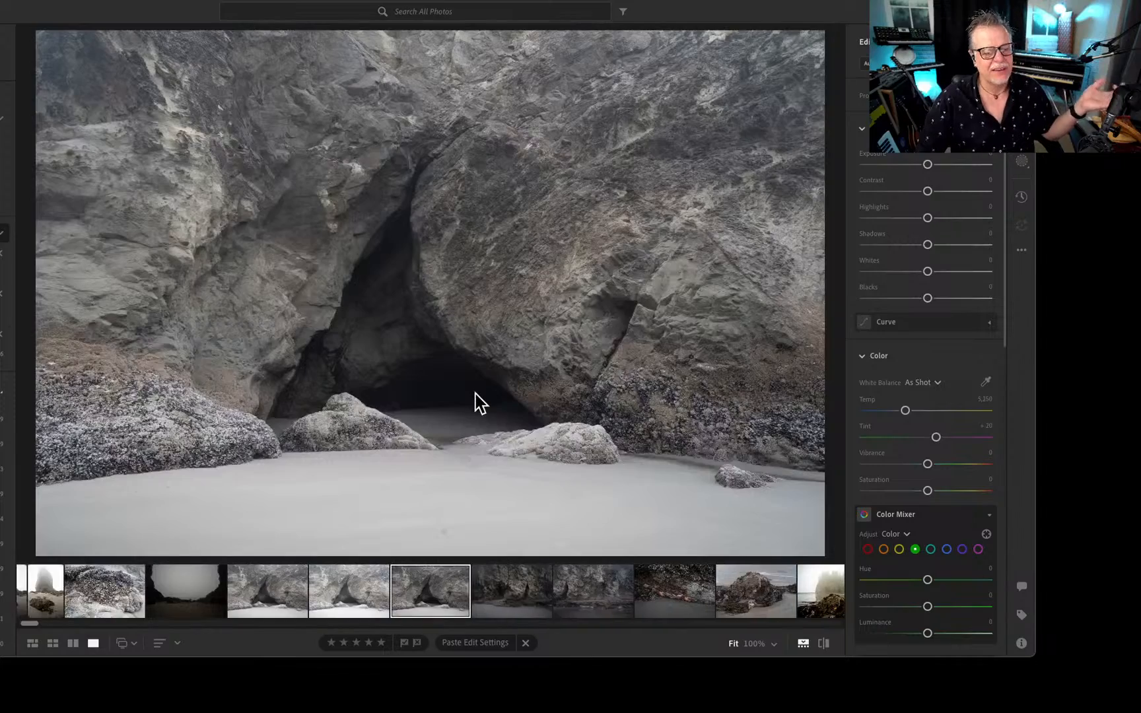
key(Left)
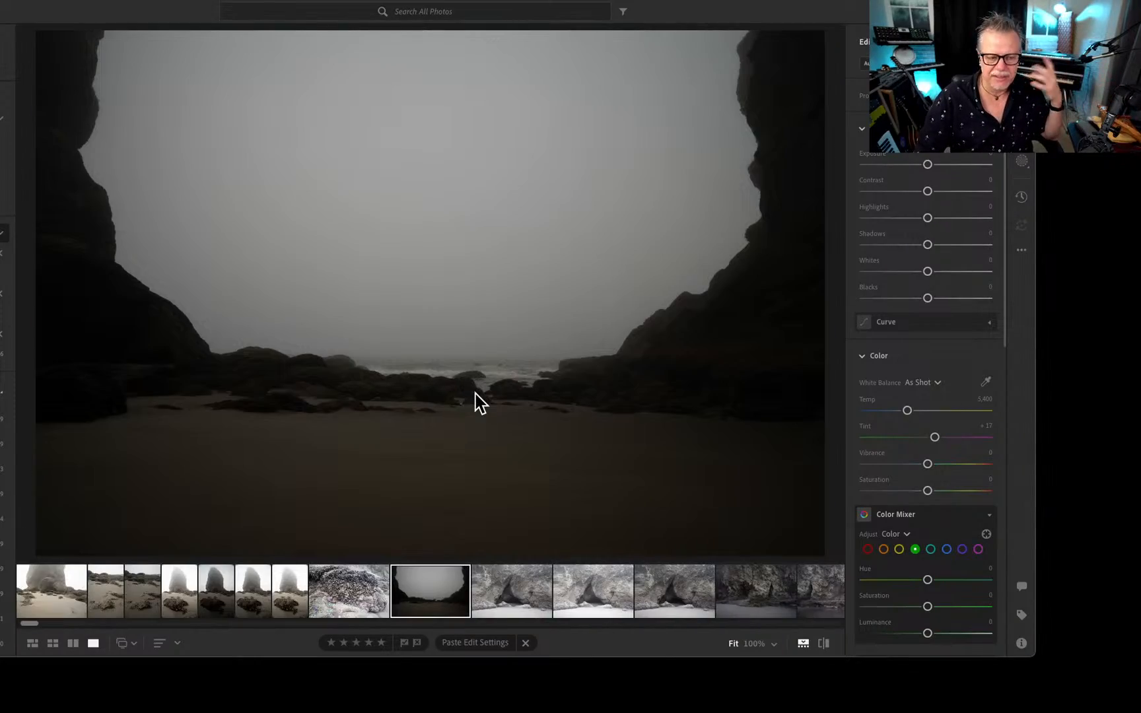
Compare the portrait shots of the tall foggy sea stack behind an encrusted boulder.
key(Left)
key(Left)
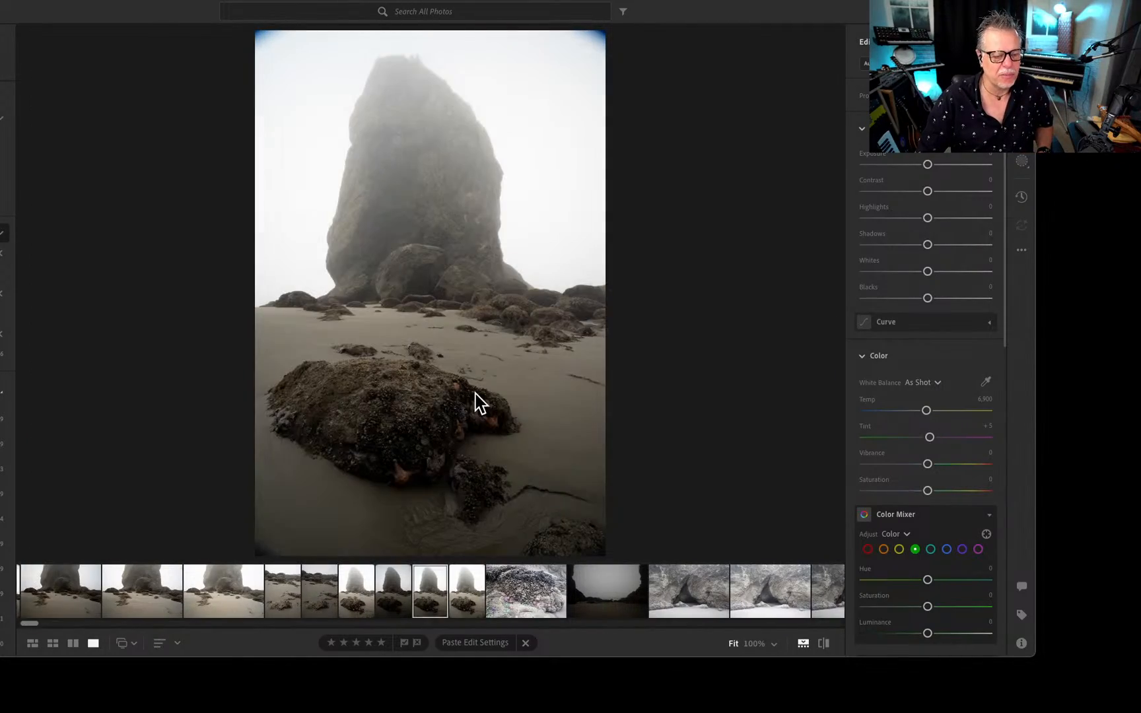
View the two photos of the man standing between the sea stacks and continue to the seaweed-covered boulders with the orange starfish.
key(Left)
key(Left)
key(Left)
key(Left)
key(Left)
key(Left)
key(Left)
key(Left)
key(Left)
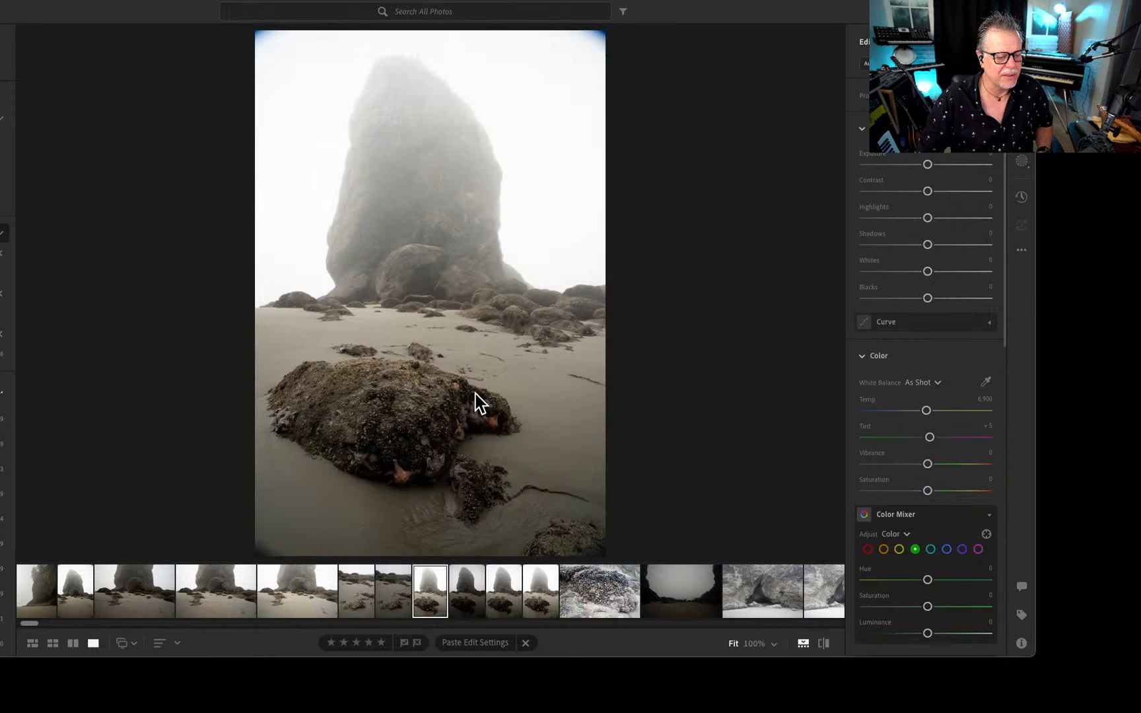
key(Left)
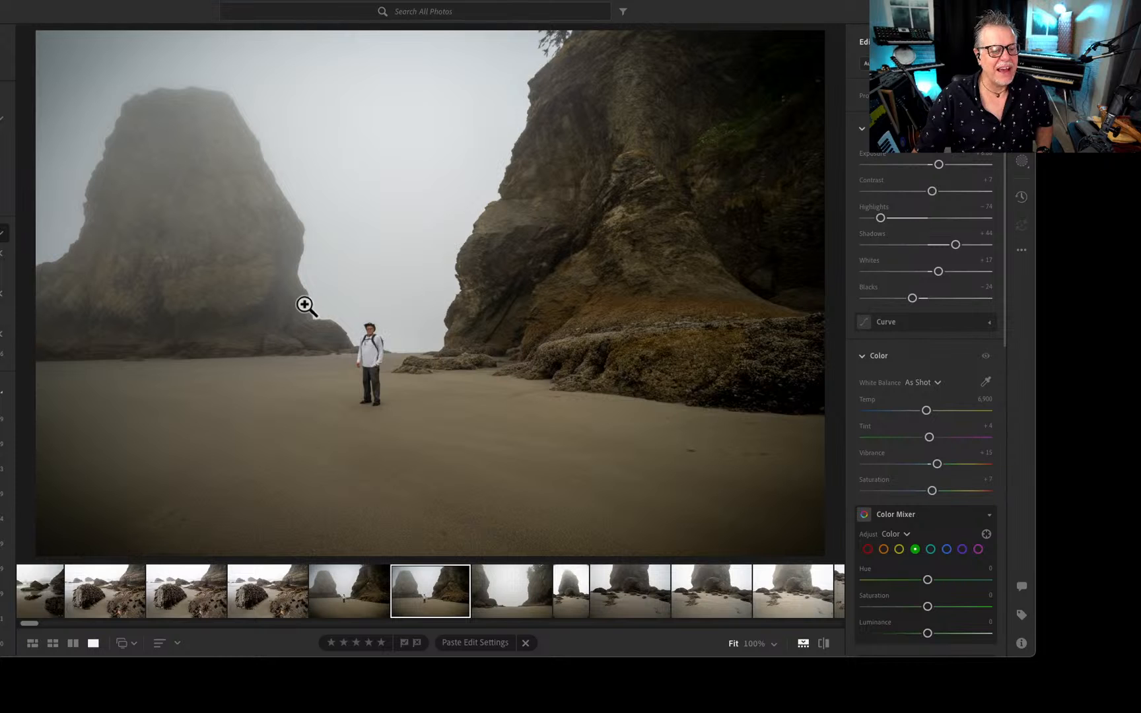
key(Left)
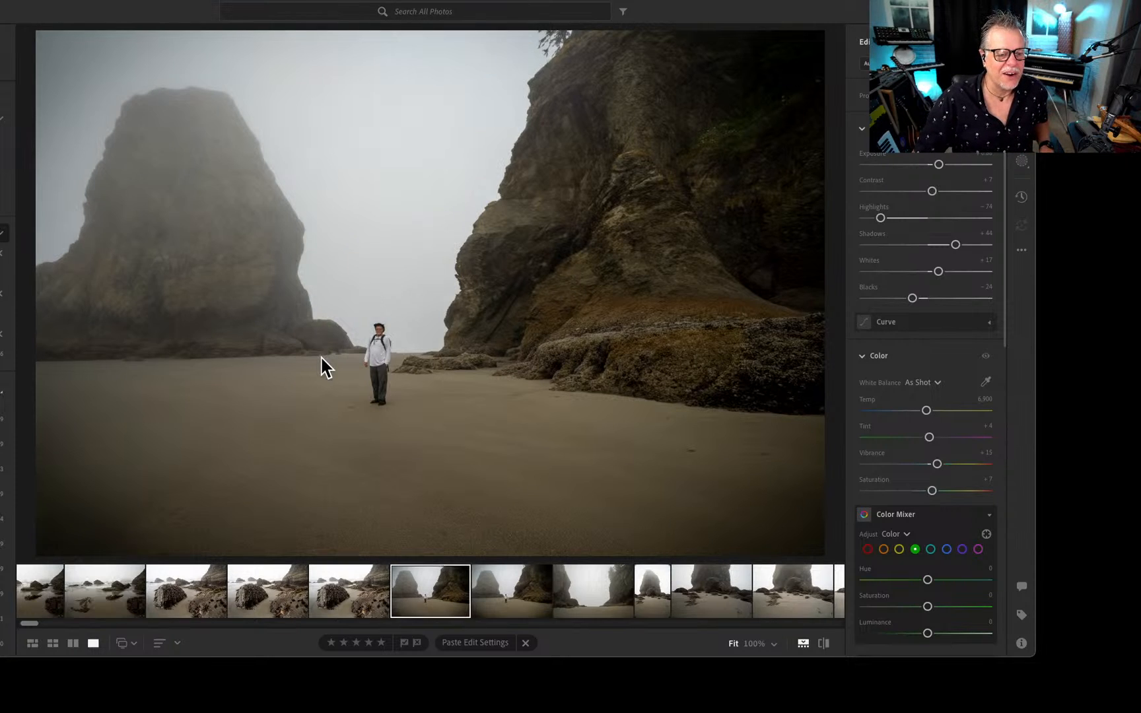
key(Left)
View the photos of black-and-white seabirds perched on the rocky cliff.
key(Left)
key(Left)
key(Left)
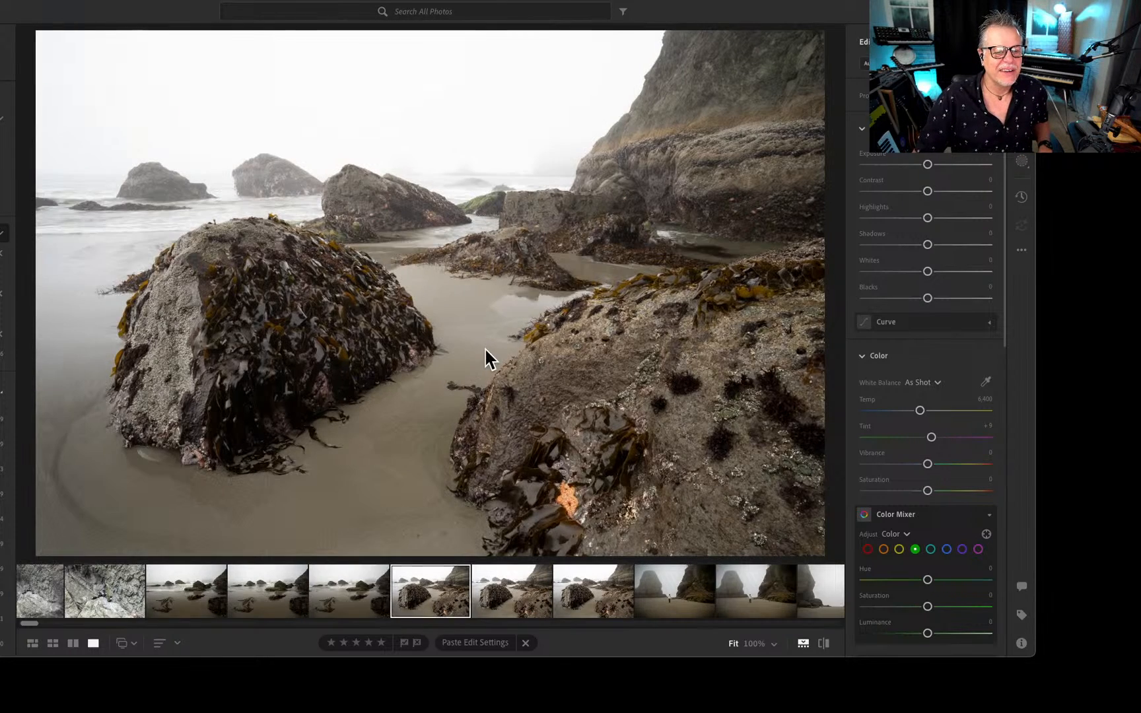
key(Left)
key(Left)
key(Left)
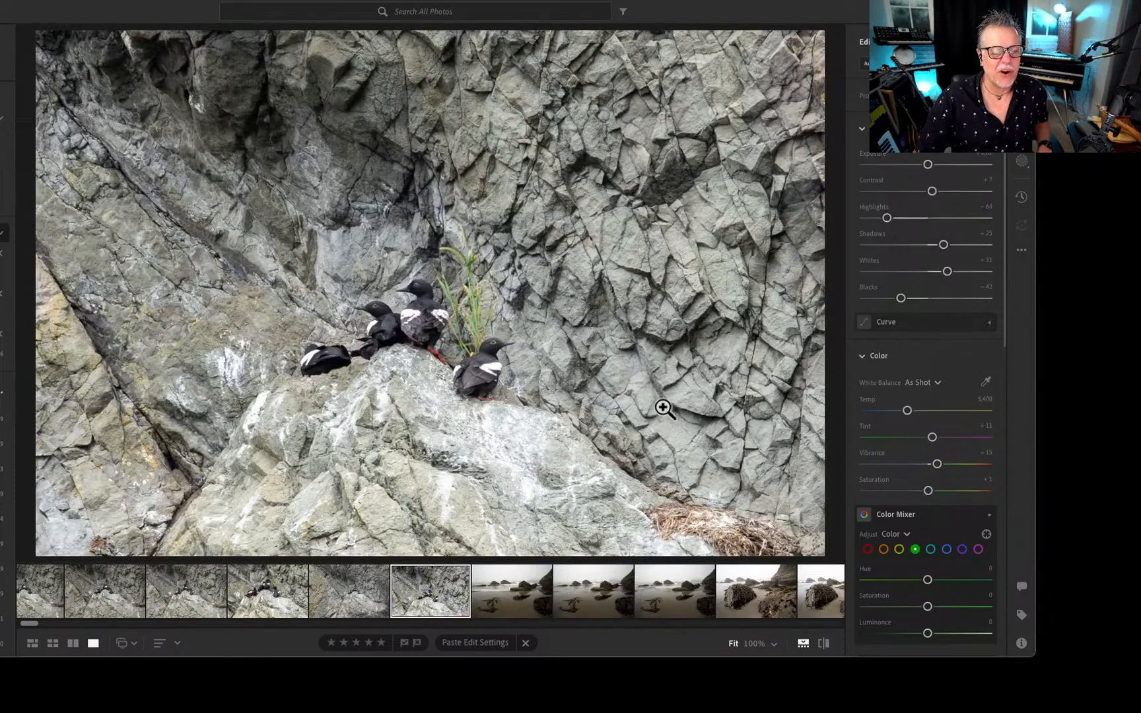
key(Left)
key(Left)
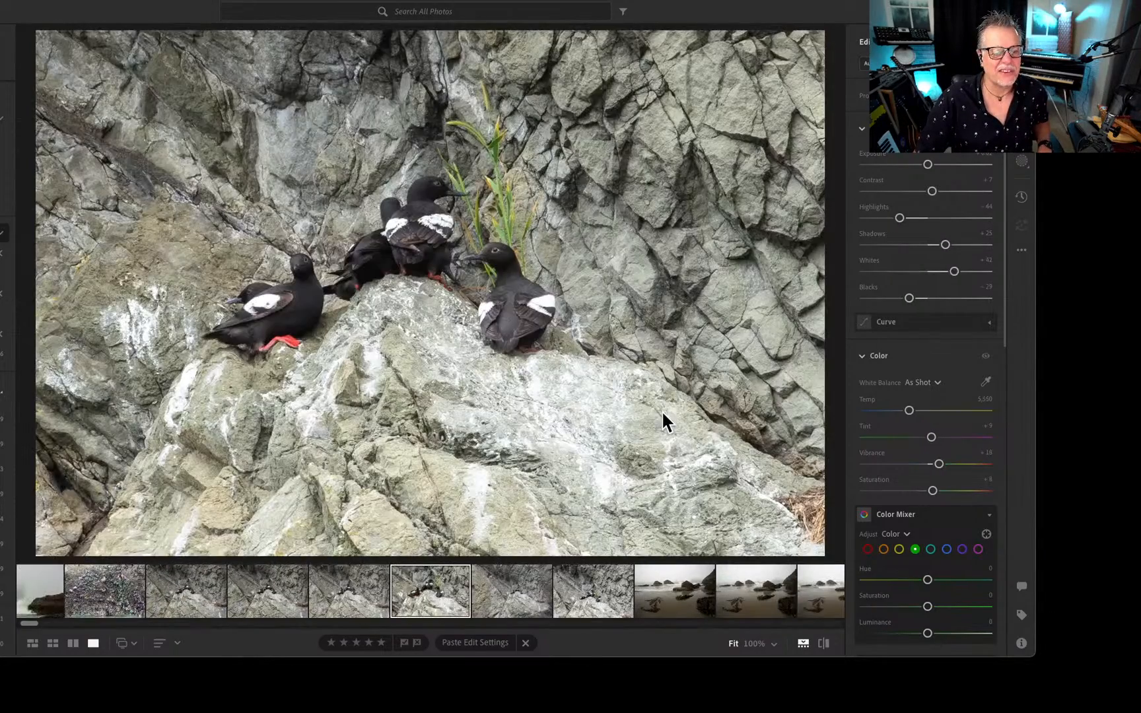
key(Left)
key(Left)
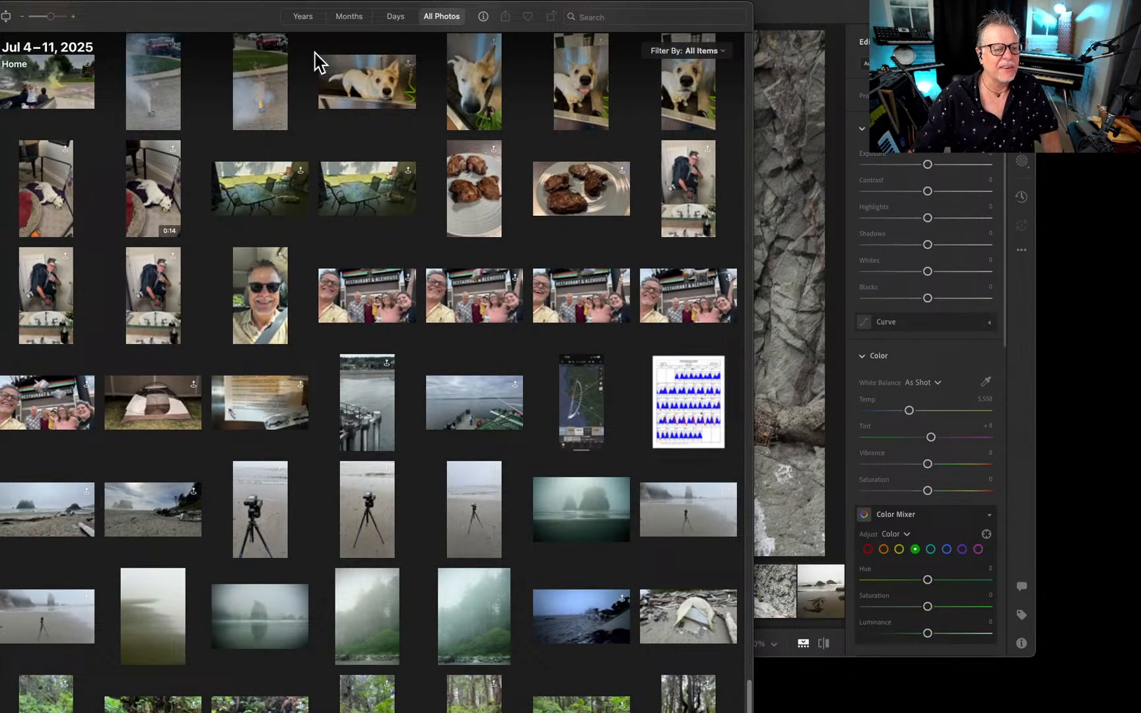
Move the Photos library window clear of Lightroom and show all Lightroom photos as a grid.
drag(206, 23, 1140, 119)
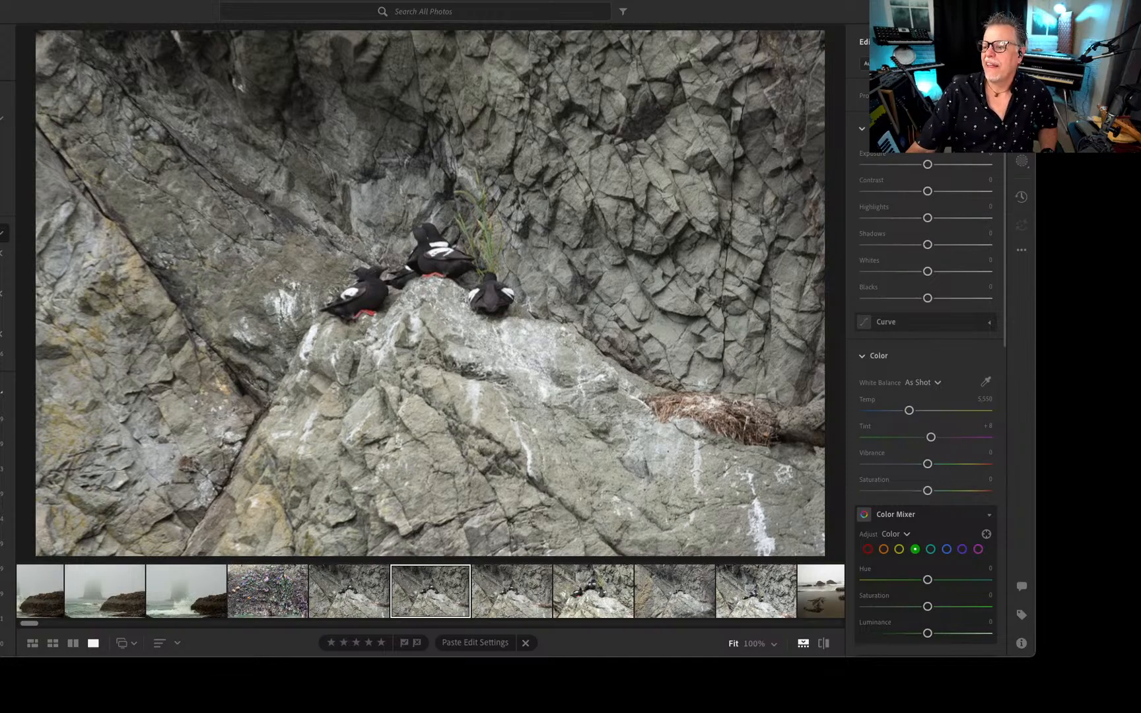
drag(1140, 23, 553, 1)
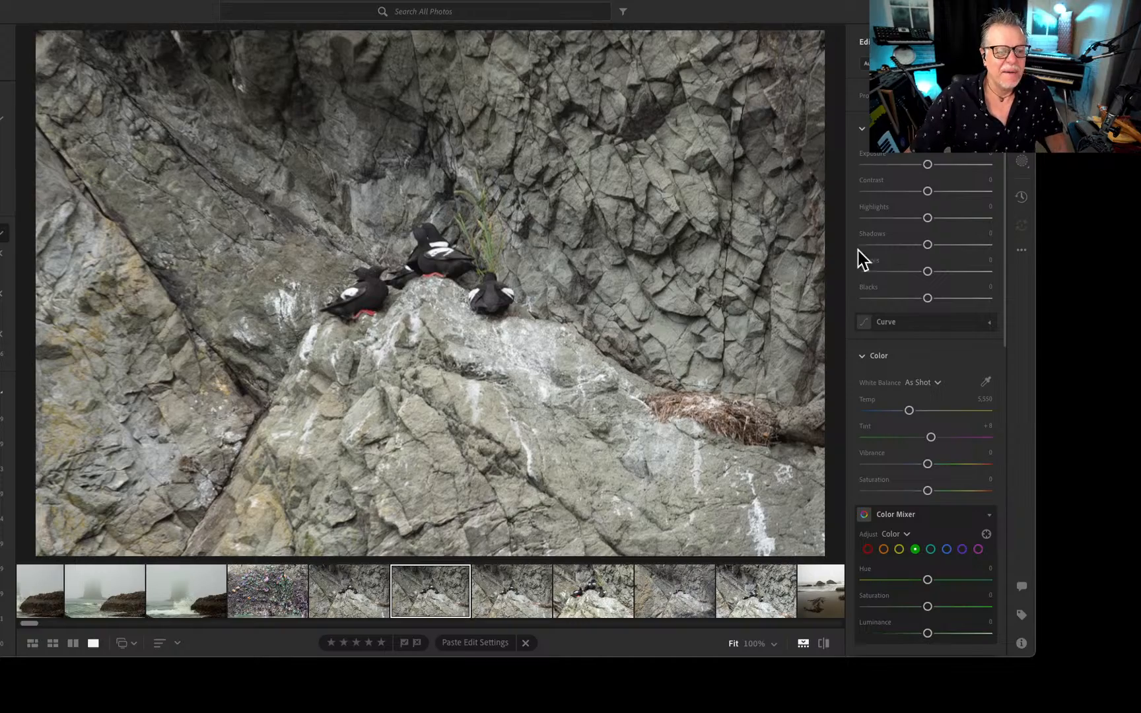
key(g)
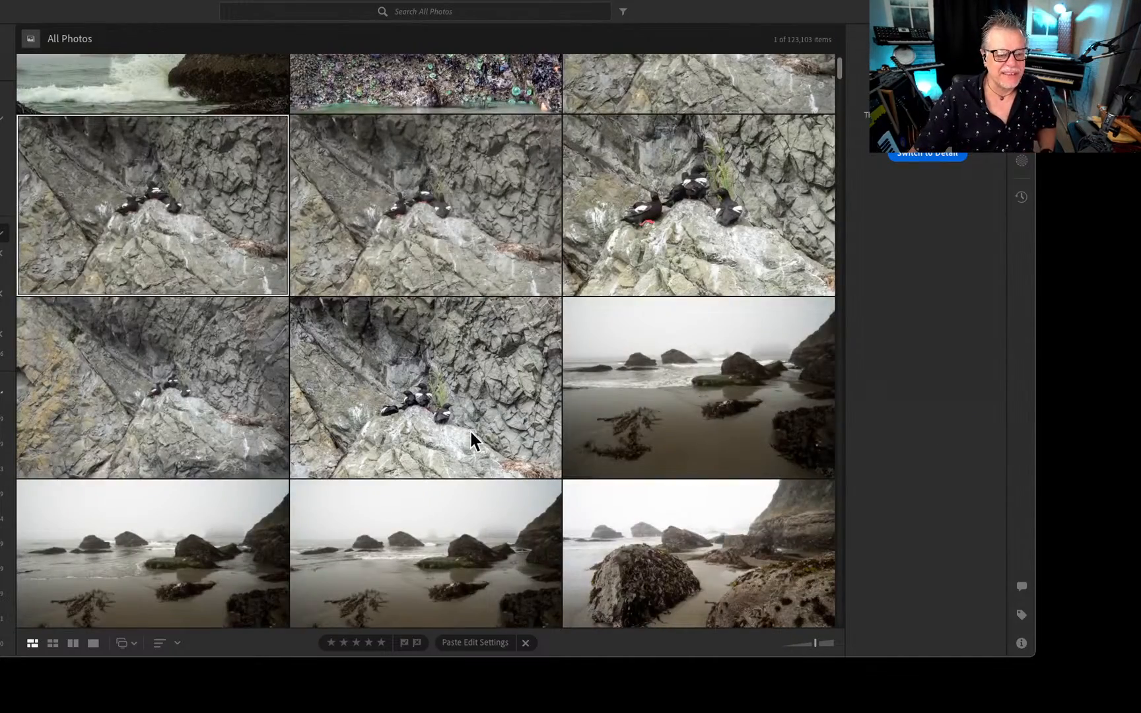
Examine the starfish and green anemones in the tidal rock wall photo at 100% and return to the photo grid.
scroll(469, 429, up, 5)
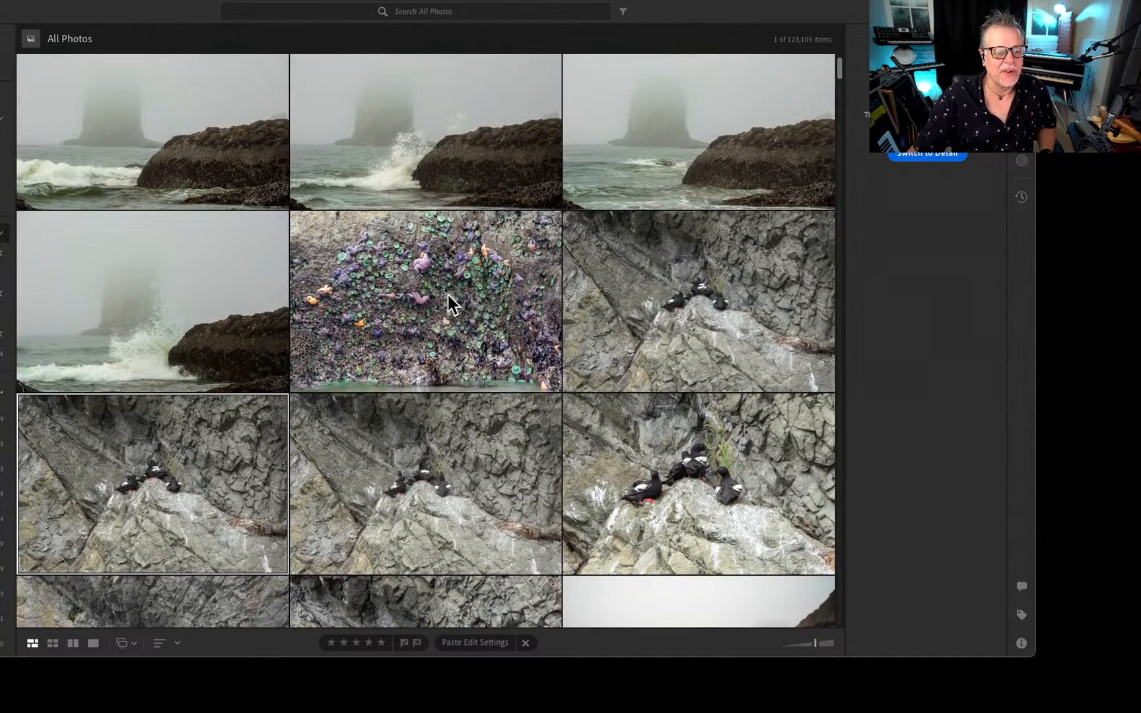
double_click(448, 295)
click(583, 308)
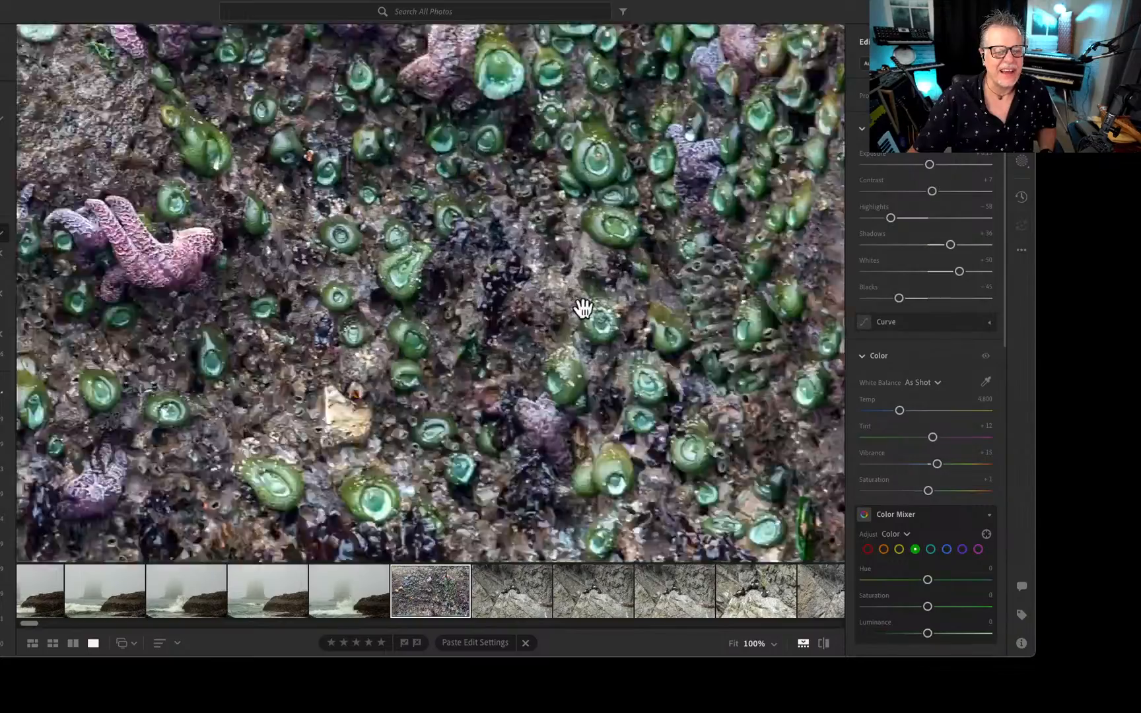
drag(402, 273, 700, 458)
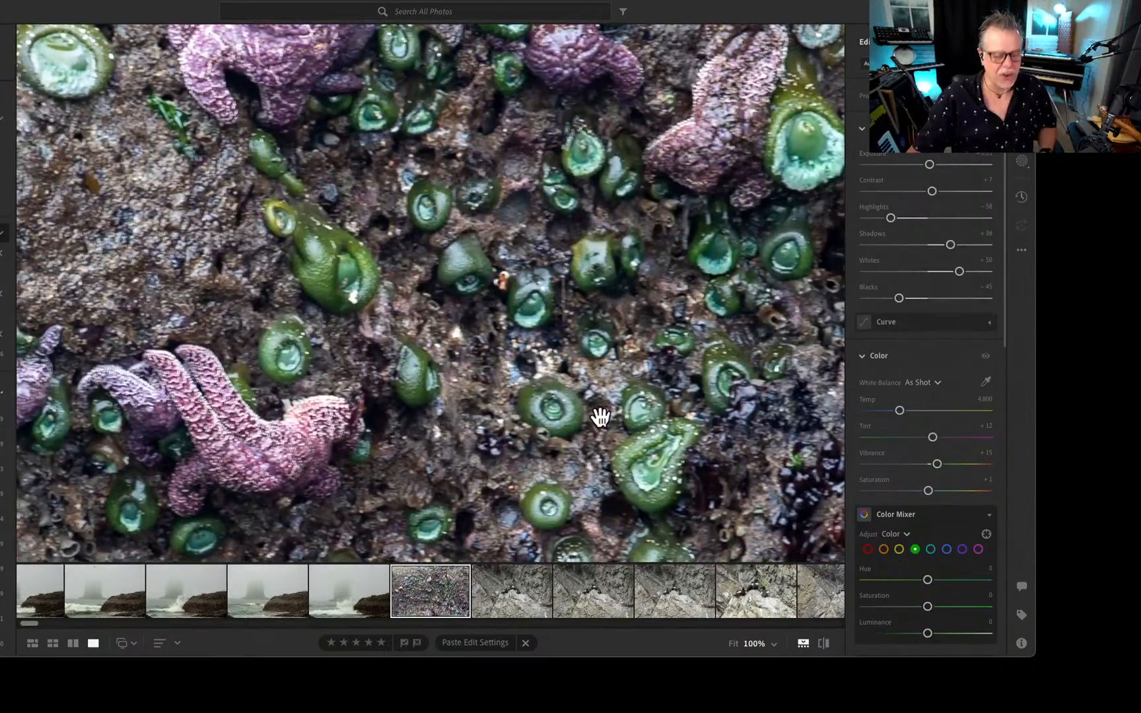
click(596, 413)
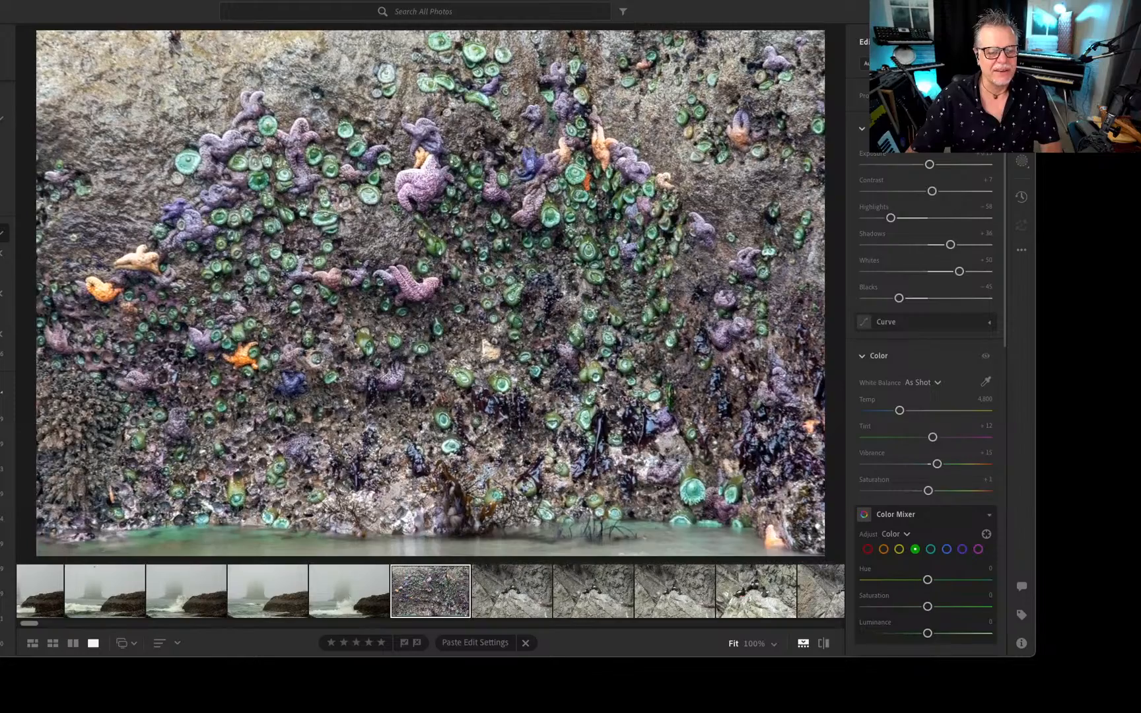
key(g)
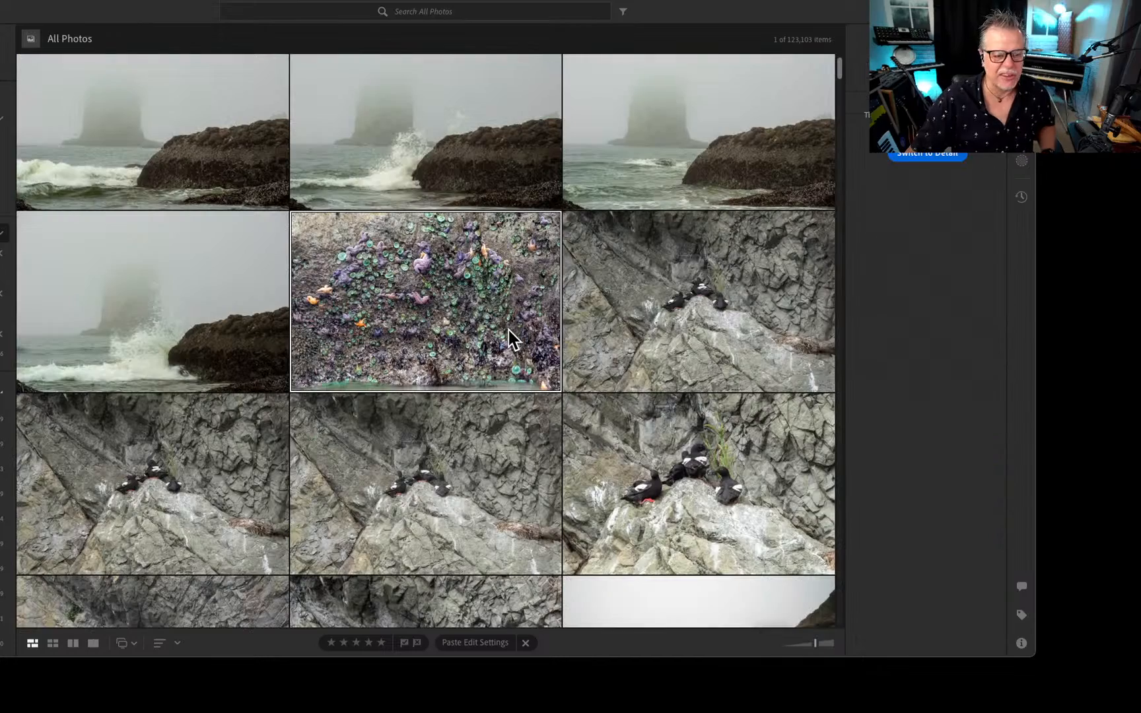
Open the dark long-exposure photo of the foggy sea stack with small rocks in the water and straighten its horizon.
scroll(451, 368, up, 2)
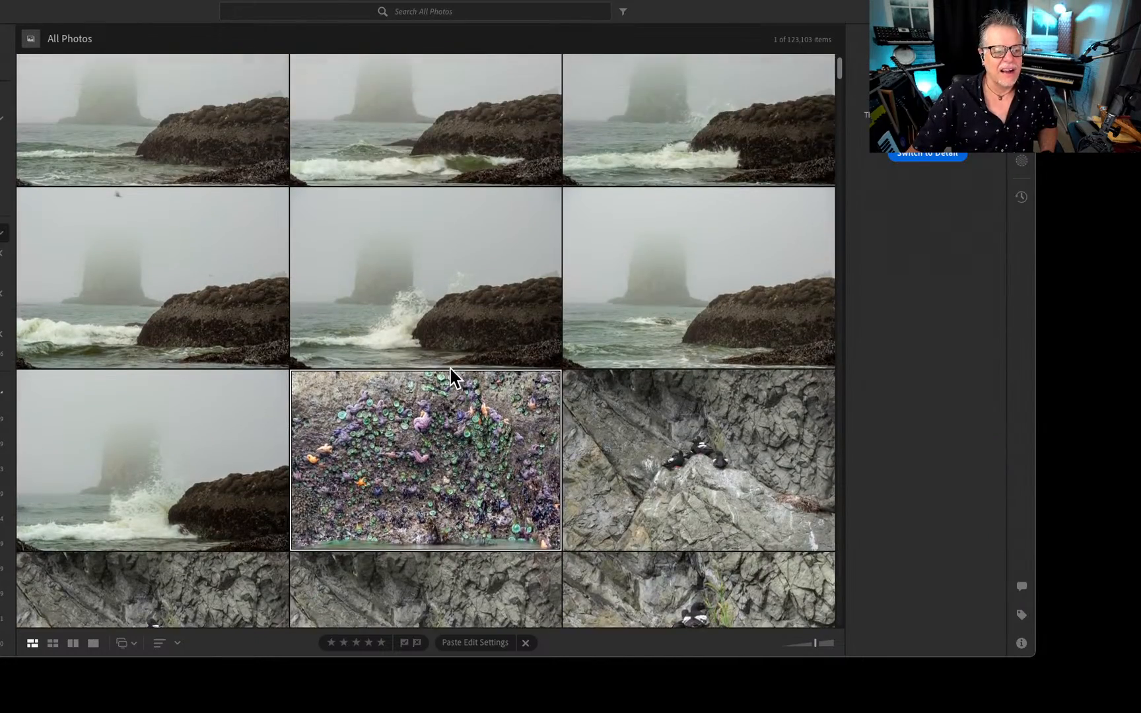
scroll(450, 368, up, 5)
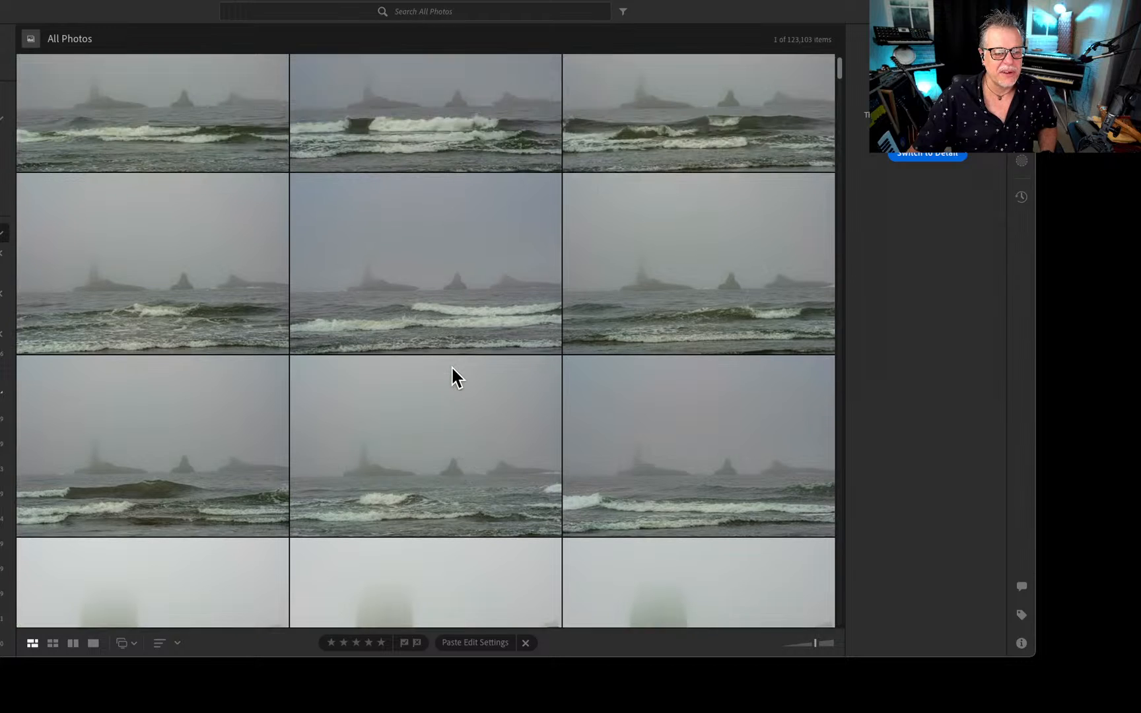
scroll(452, 367, up, 5)
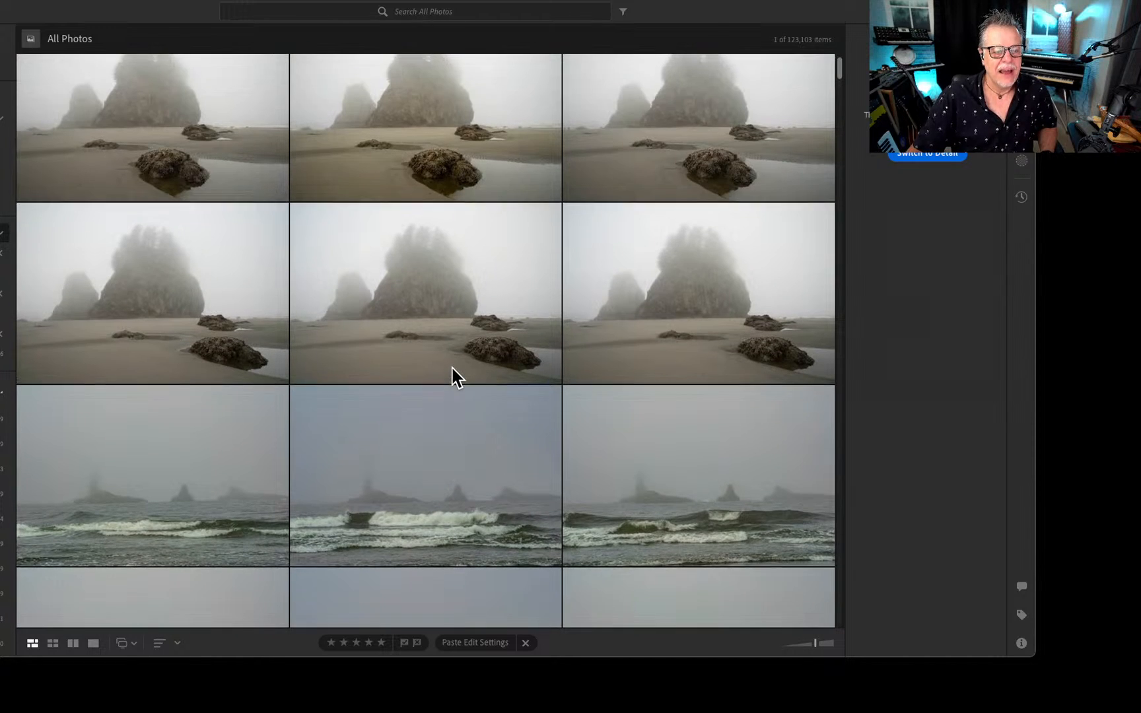
scroll(452, 368, up, 5)
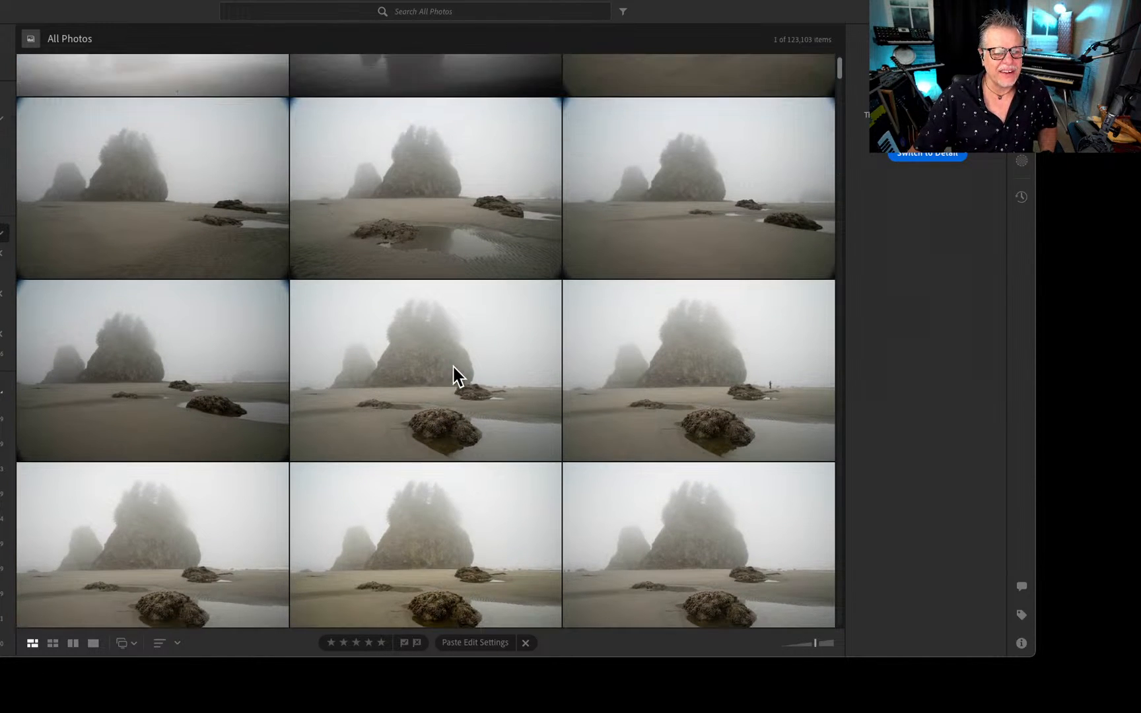
scroll(453, 367, up, 6)
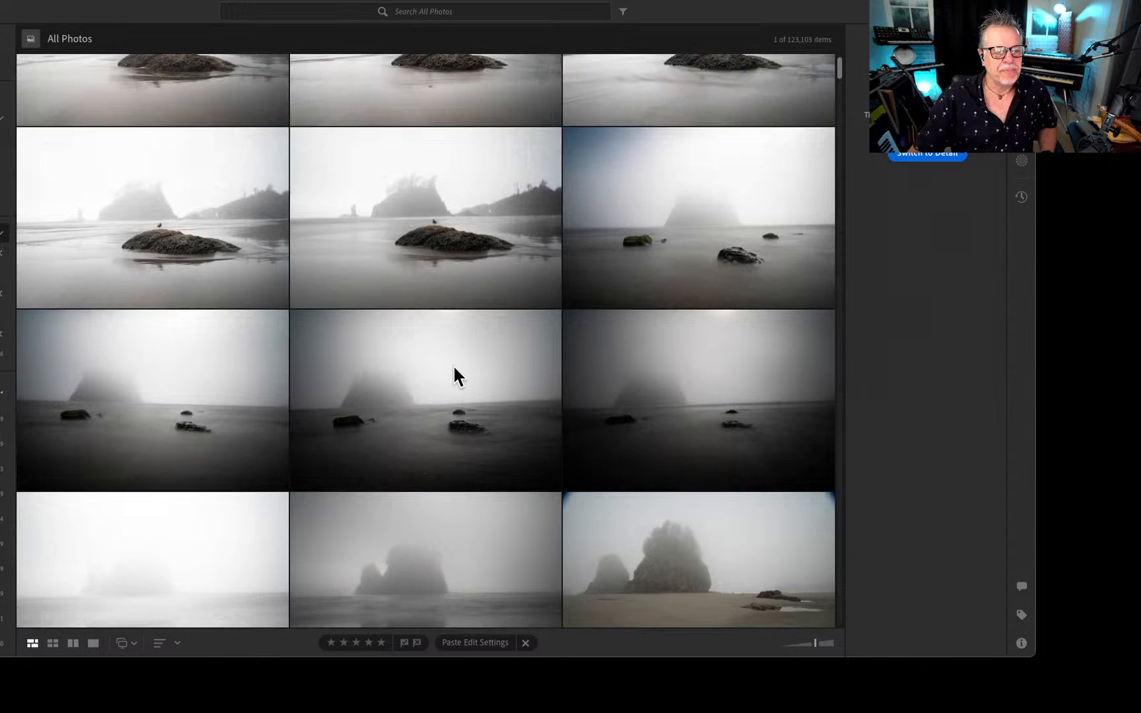
scroll(453, 367, up, 2)
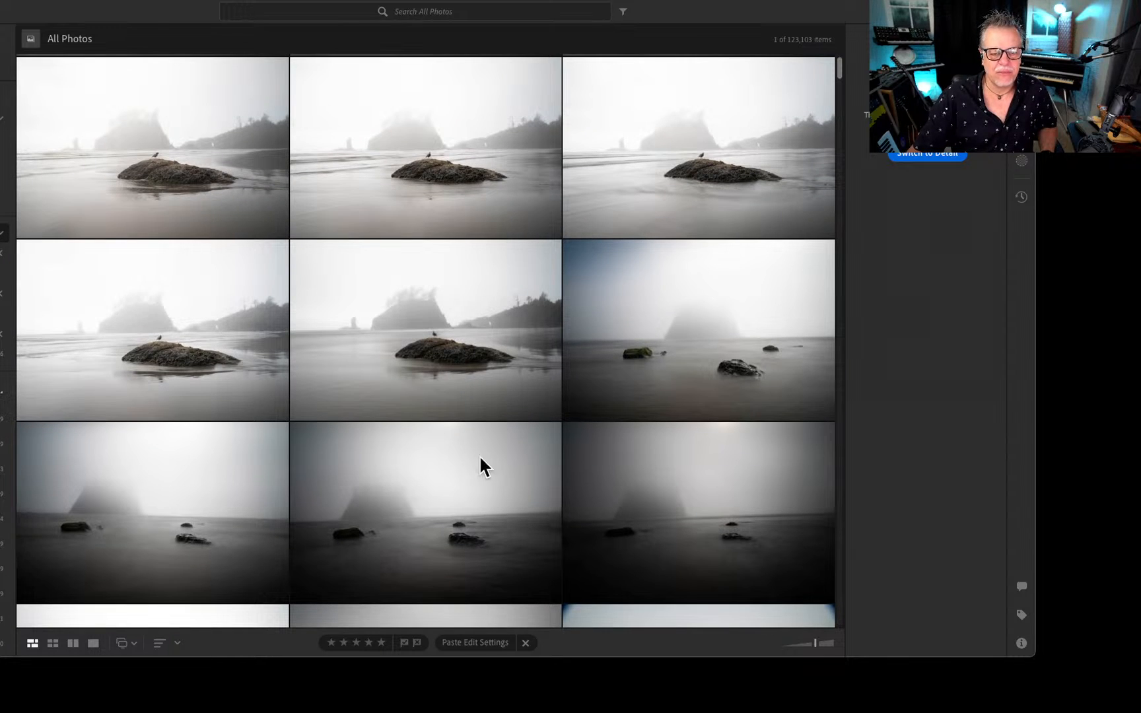
scroll(201, 487, down, 1)
double_click(458, 472)
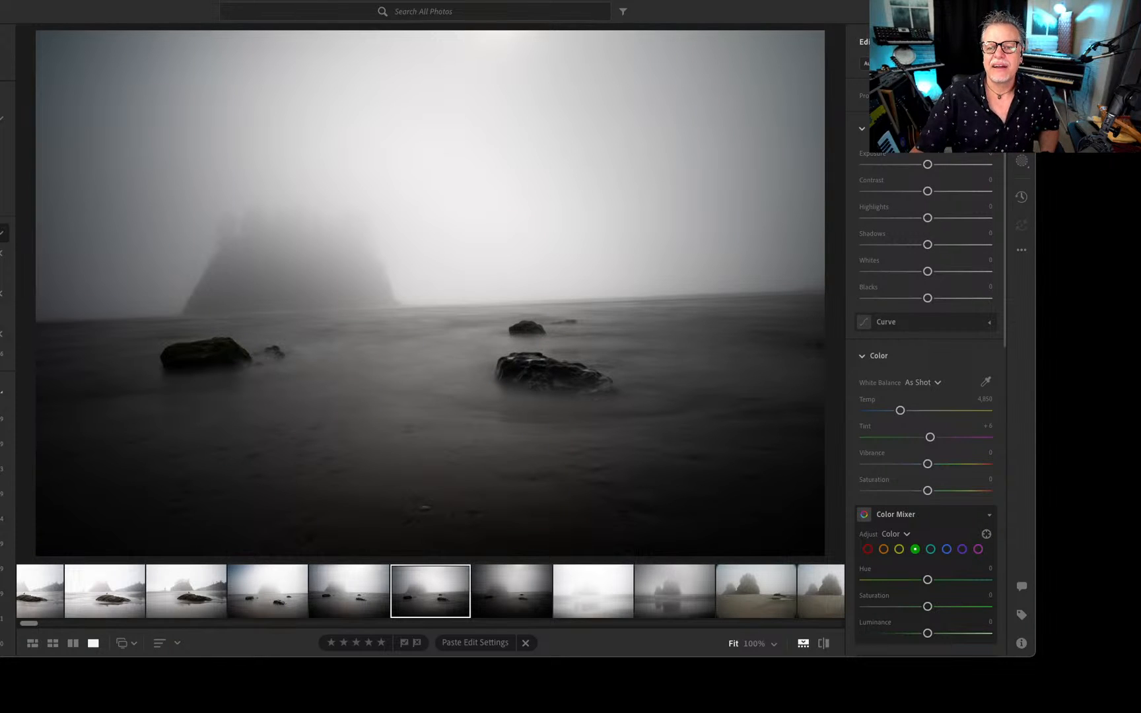
key(c)
click(968, 88)
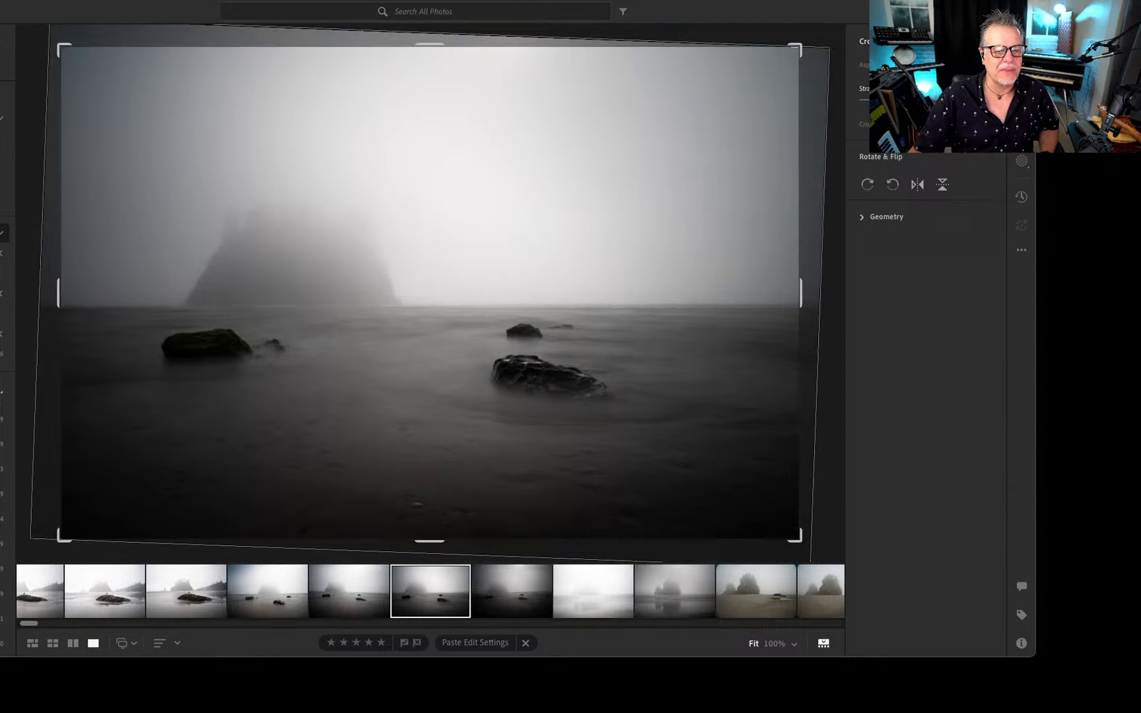
key(Return)
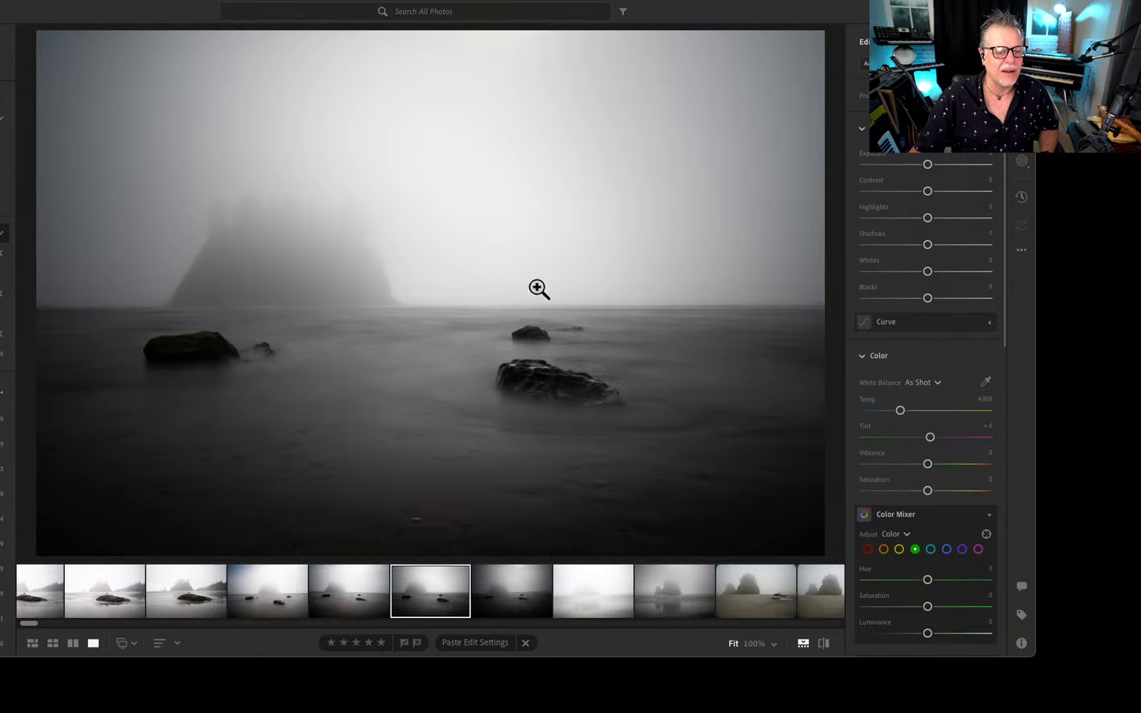
Inspect the straightened photo's foreground rocks at 100%, show the photo's information, and return to the grid.
click(417, 380)
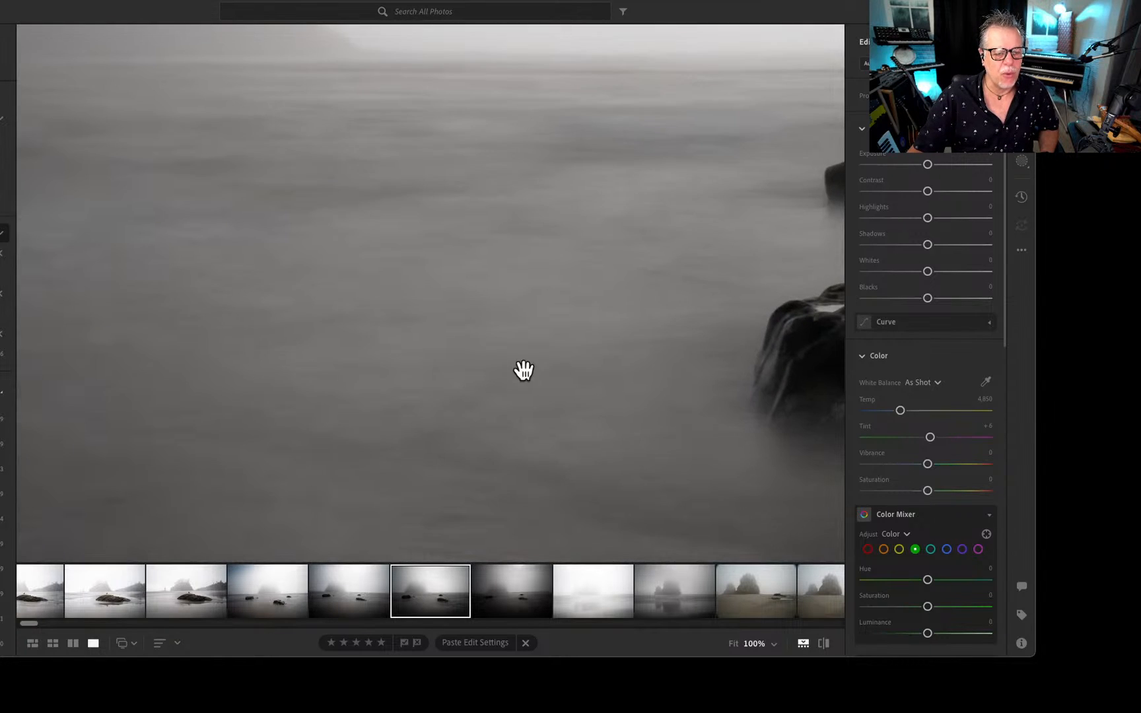
drag(676, 350, 200, 325)
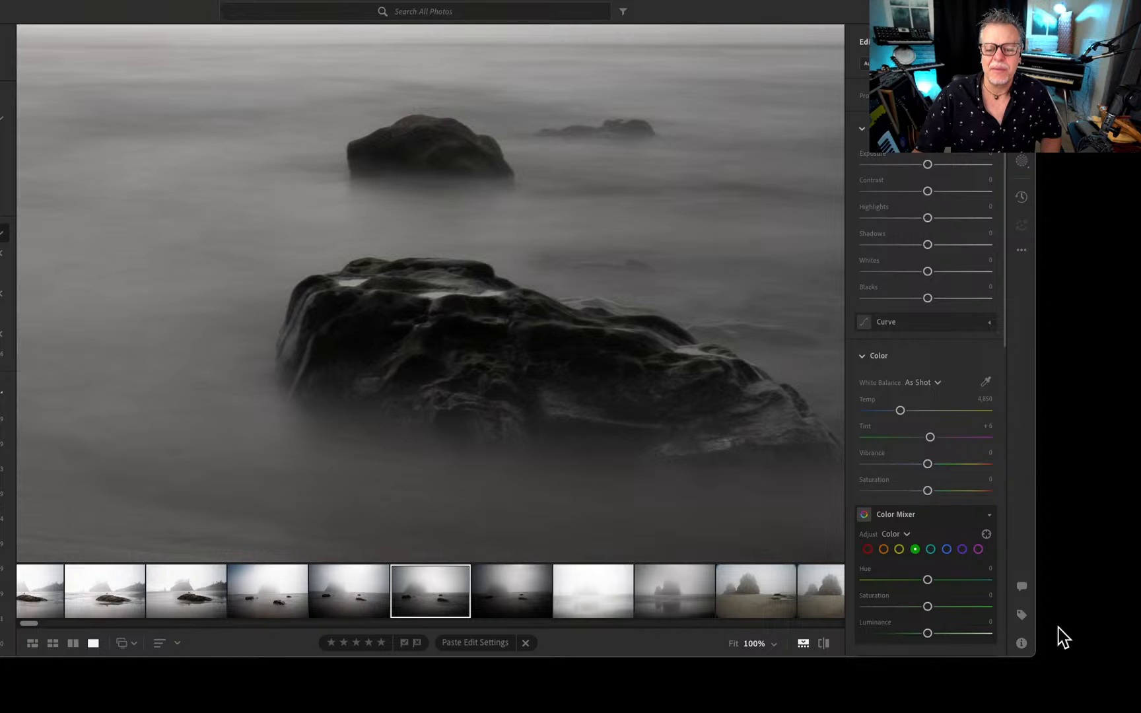
click(1021, 643)
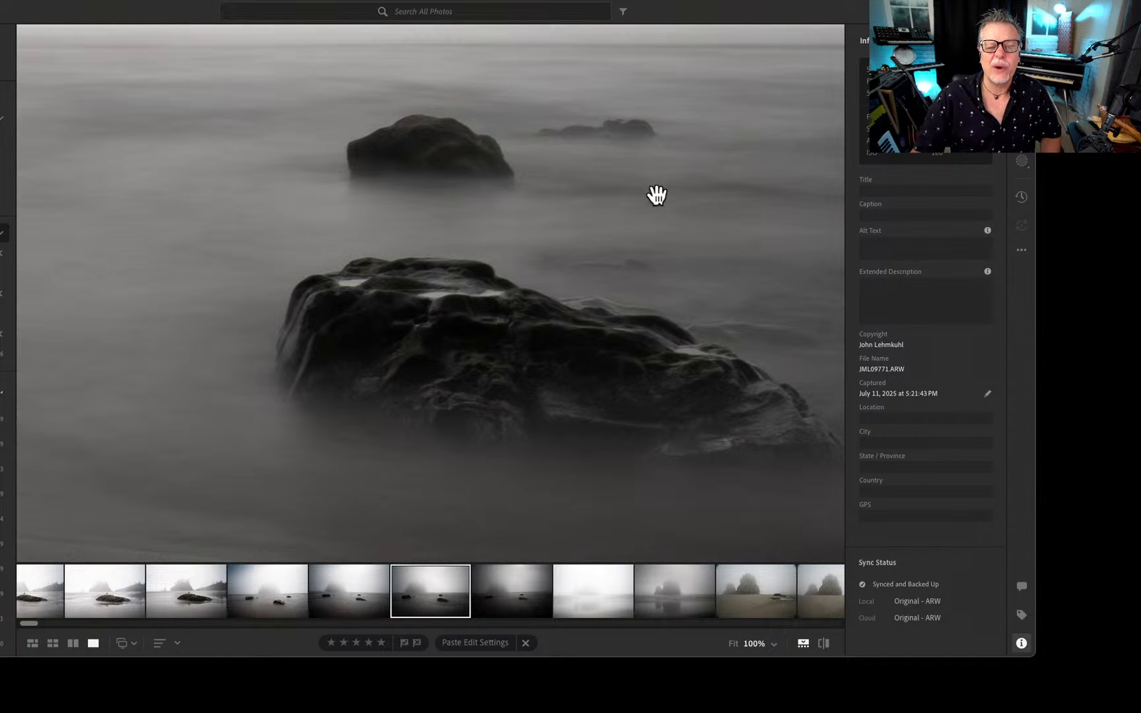
key(g)
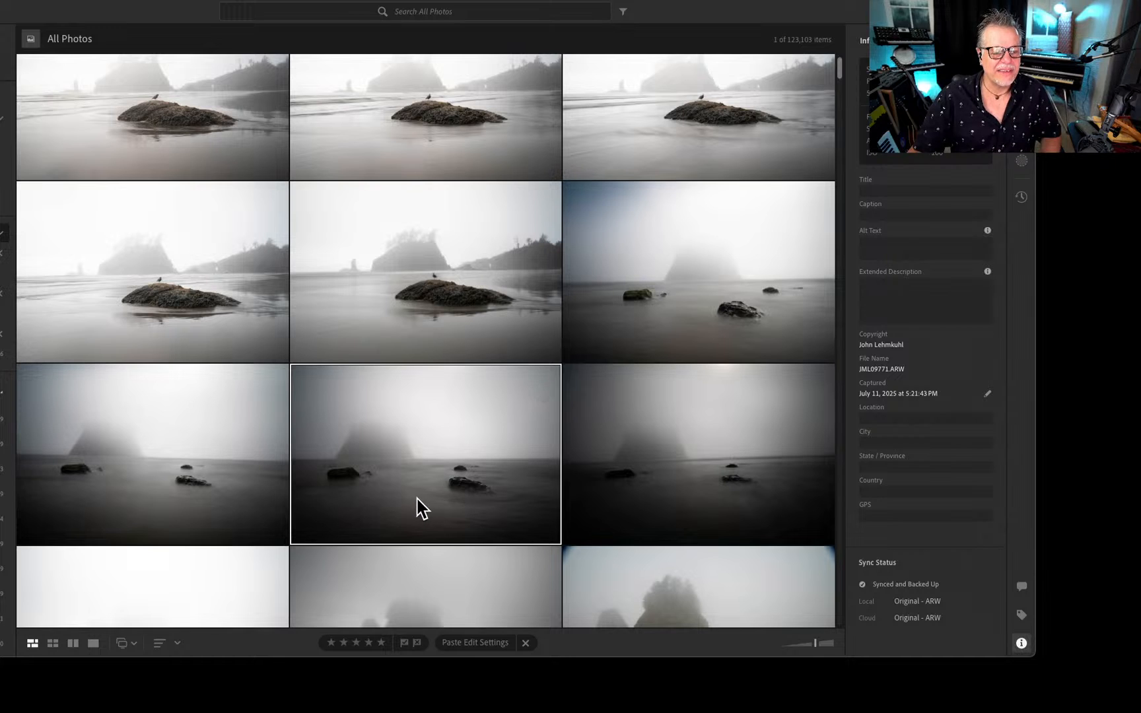
Compare the foggy sea stack long exposures and continue through the misty shots of the bird perched on the low rock.
double_click(415, 469)
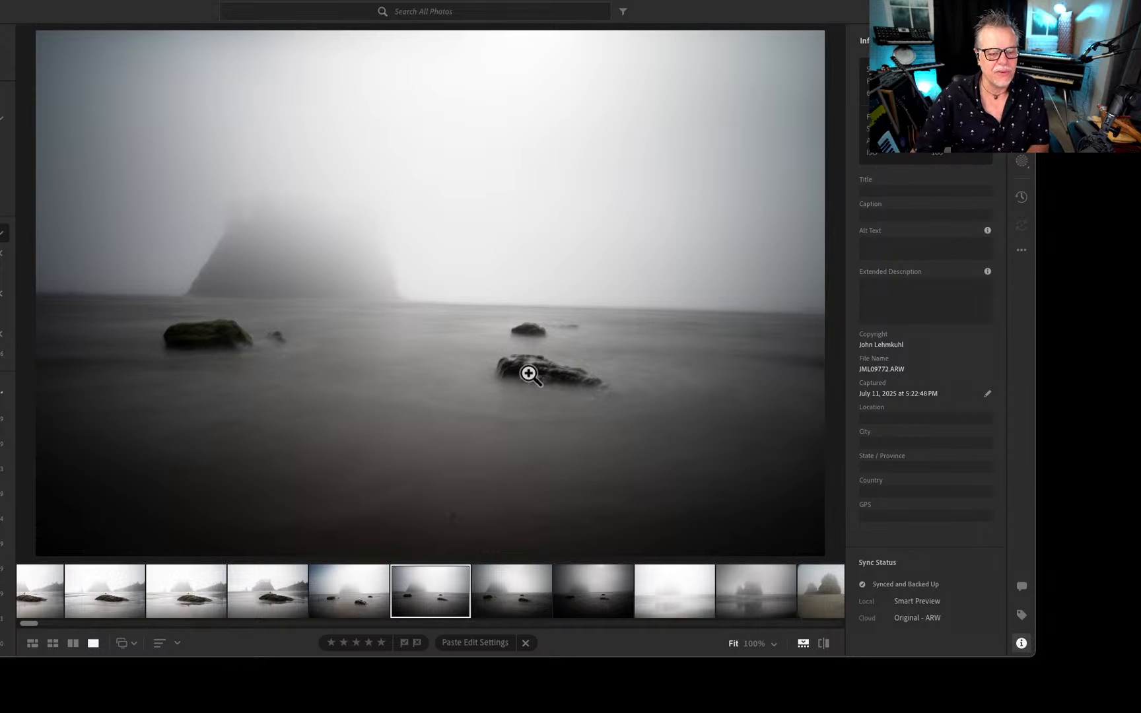
key(Right)
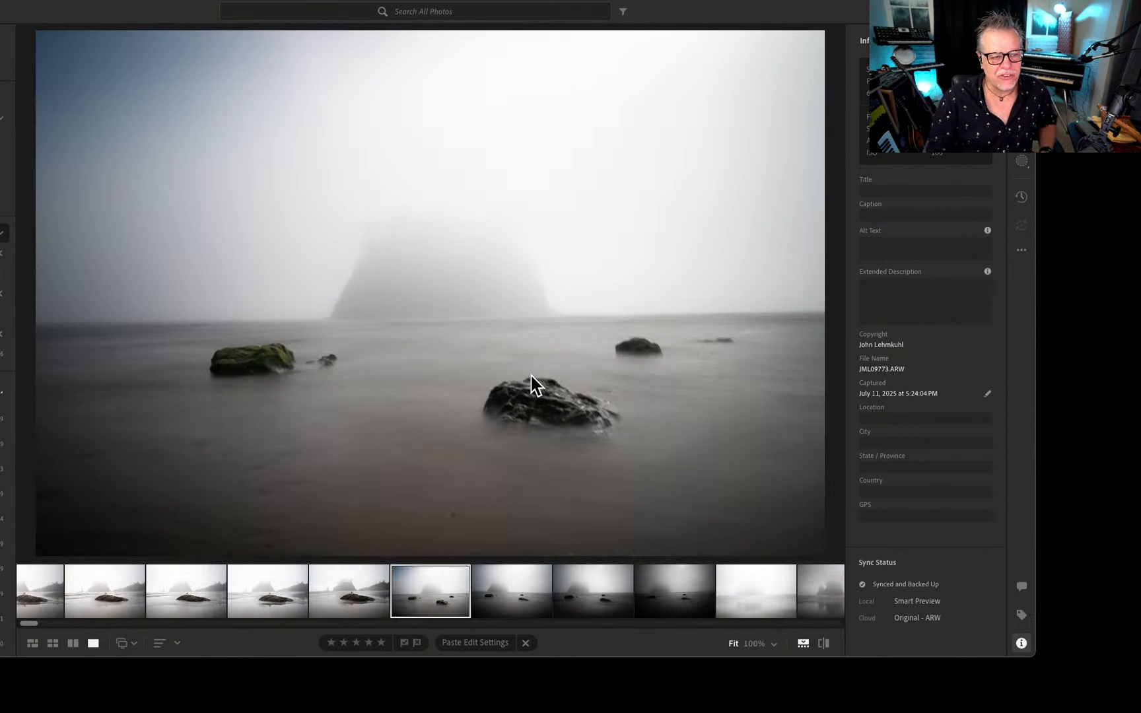
key(Left)
key(Left)
key(Left)
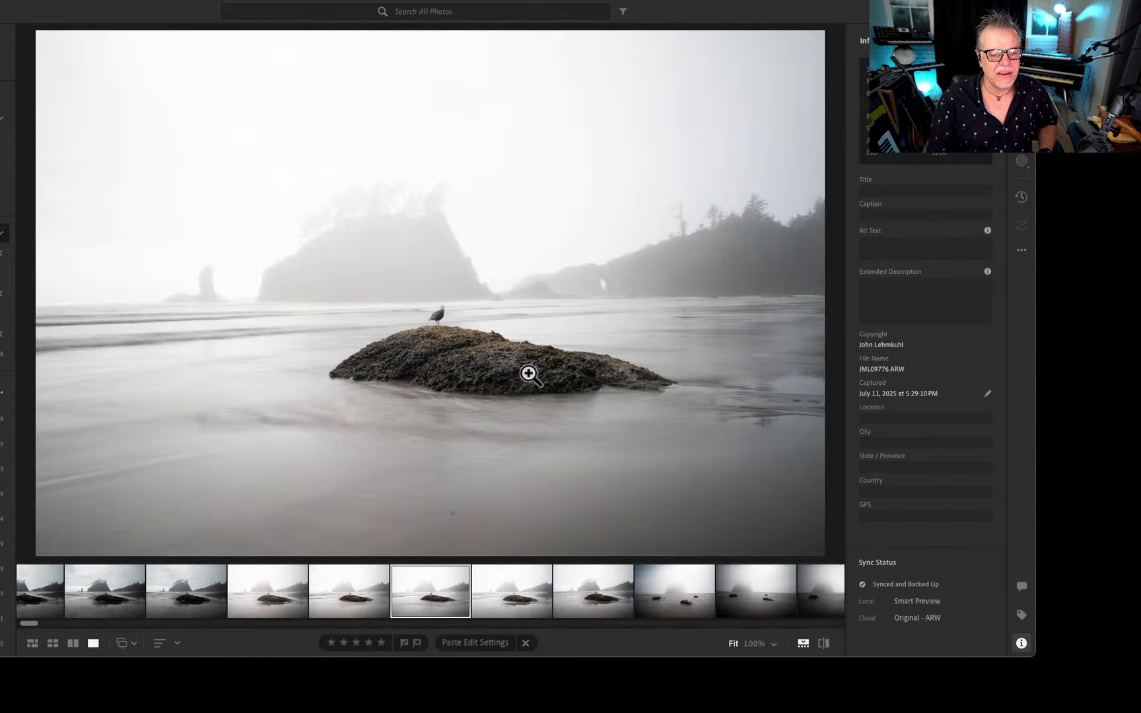
key(Left)
key(Left)
key(Left)
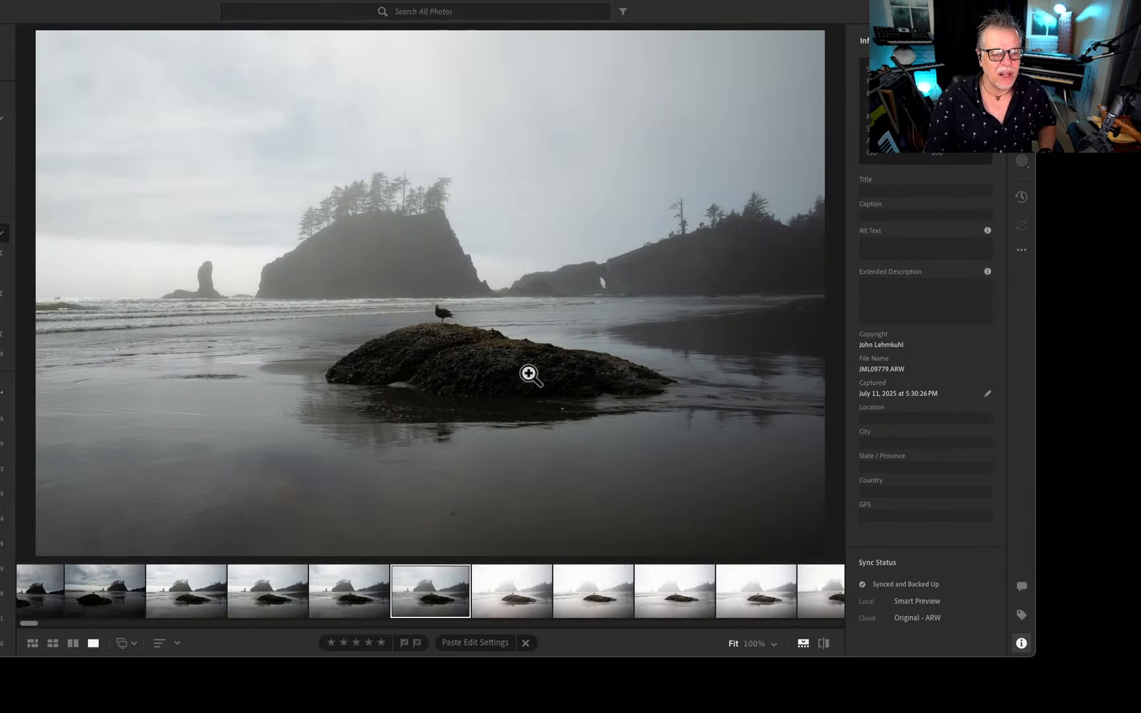
View the darker, cloudy-sky shots of the bird on the boulder in front of the tree-topped sea stack.
key(Left)
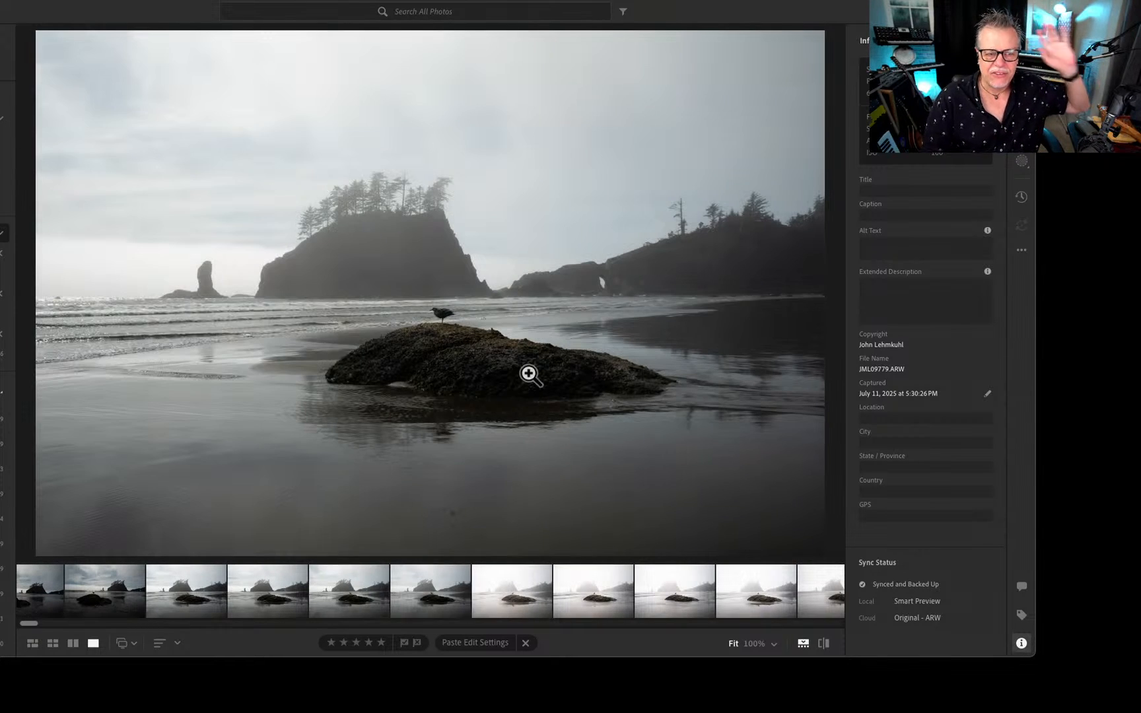
key(Left)
key(Left)
key(Left)
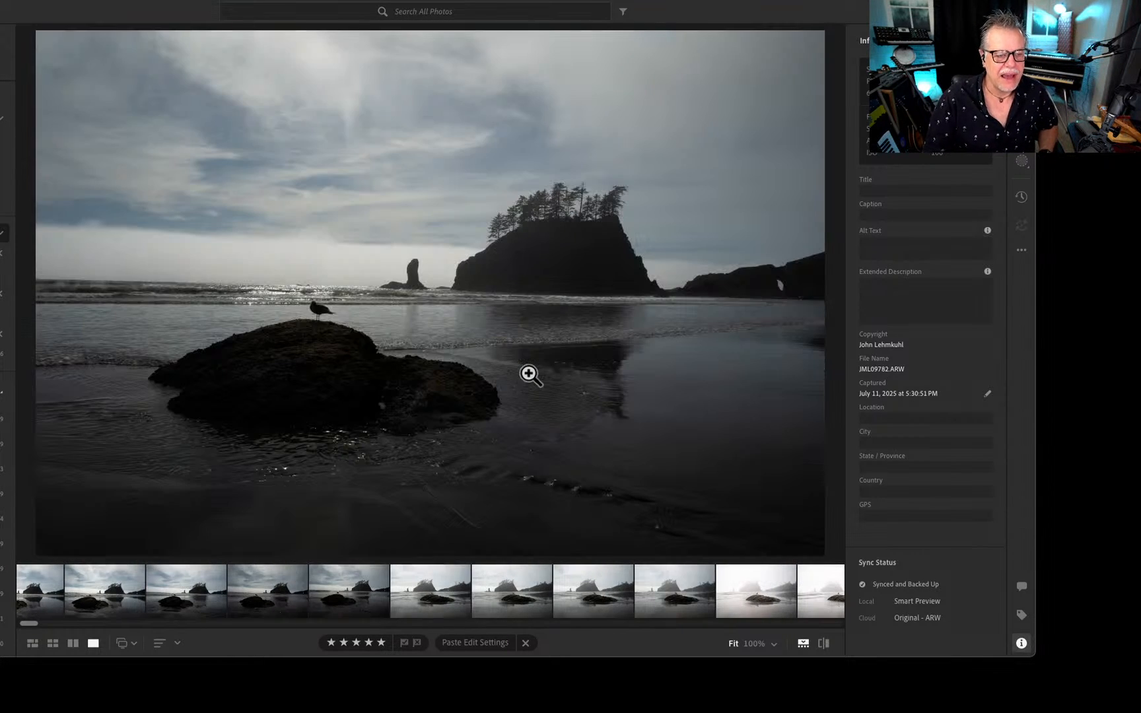
key(Left)
key(Left)
key(Left)
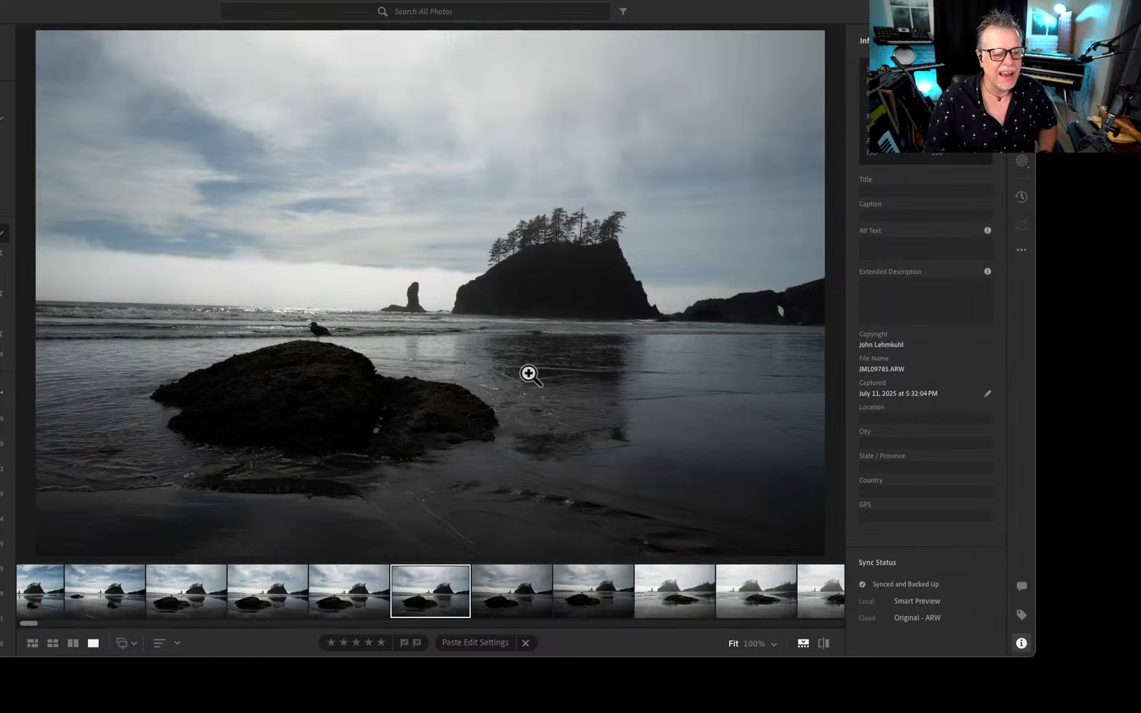
key(Left)
key(Left)
key(Left)
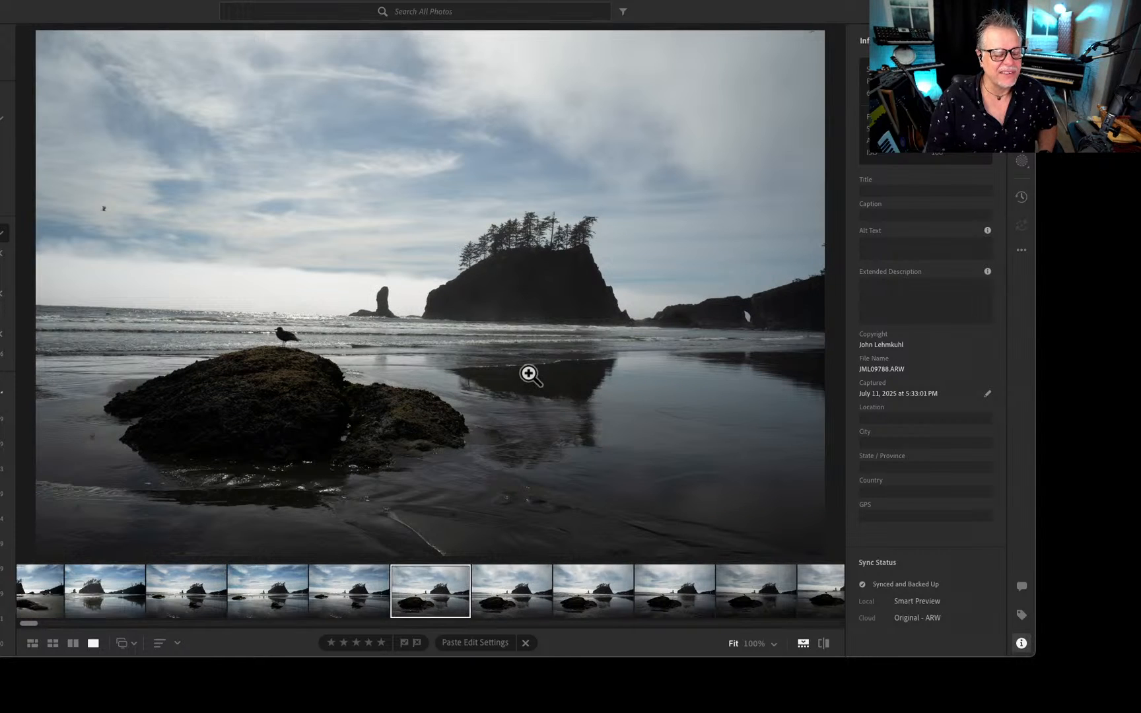
View the blue-sky sea stack reflections with shorebirds and continue to the dark boulder lying in the sandy pool.
key(Left)
key(Left)
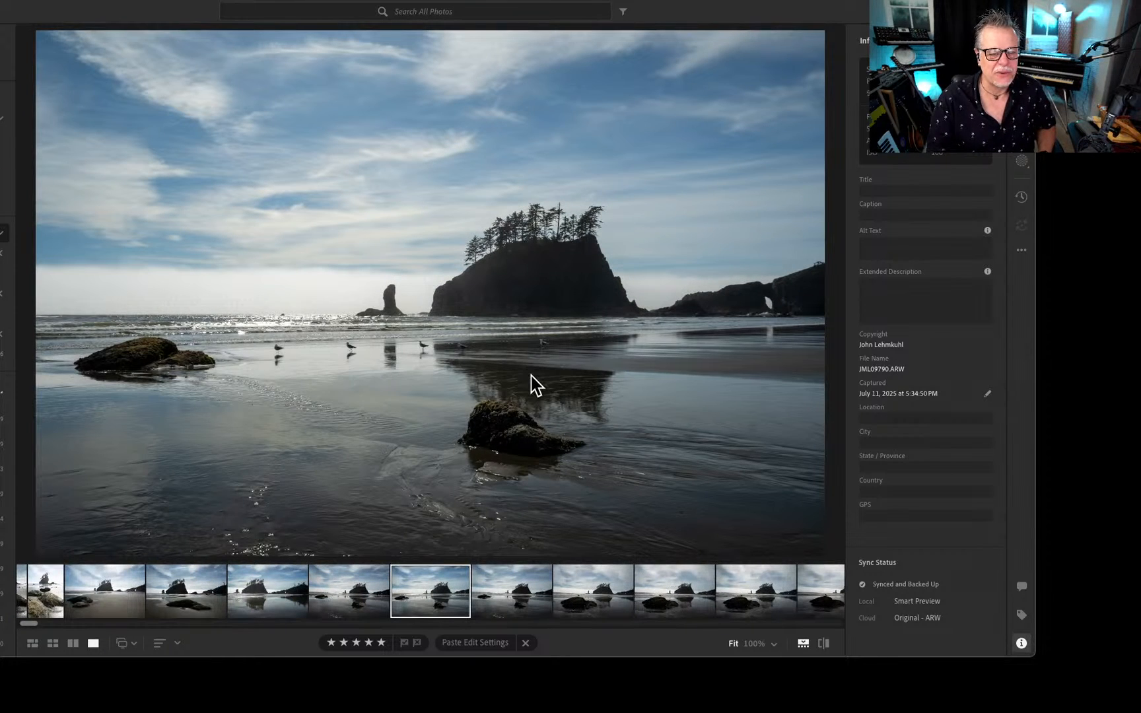
key(Left)
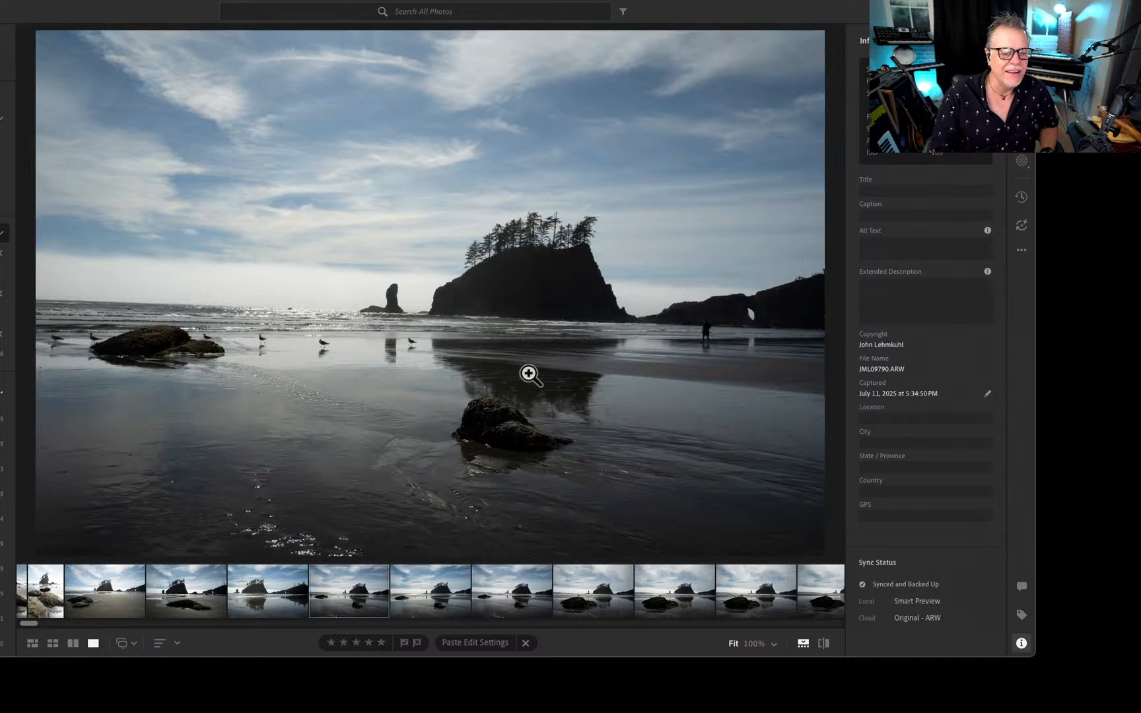
key(Left)
key(Left)
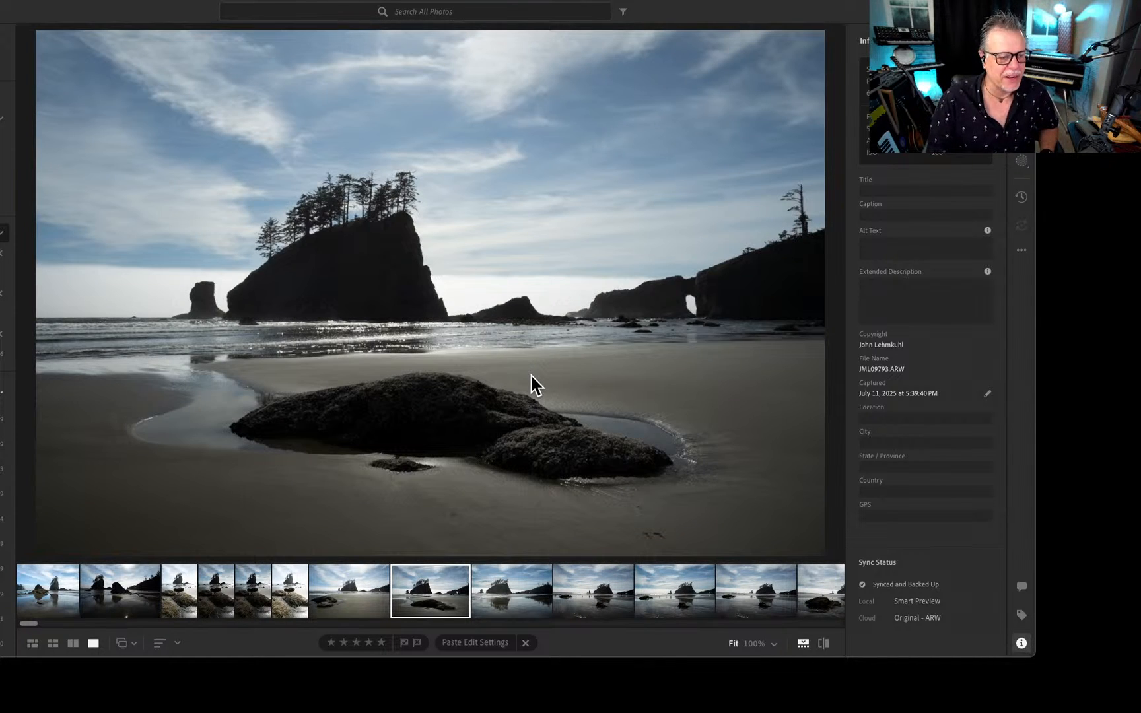
View the portrait shots of the encrusted boulders and the wide shots of sea stacks reflected in the wet sand.
key(Left)
key(Left)
key(Left)
key(Left)
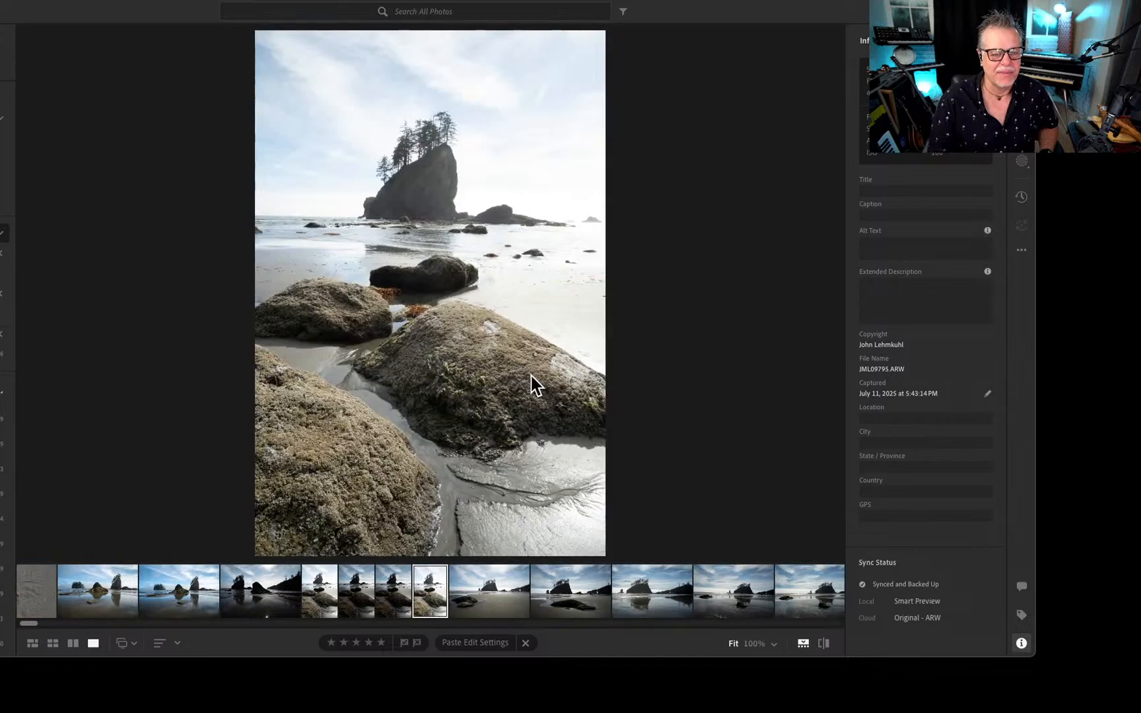
key(Left)
key(Left)
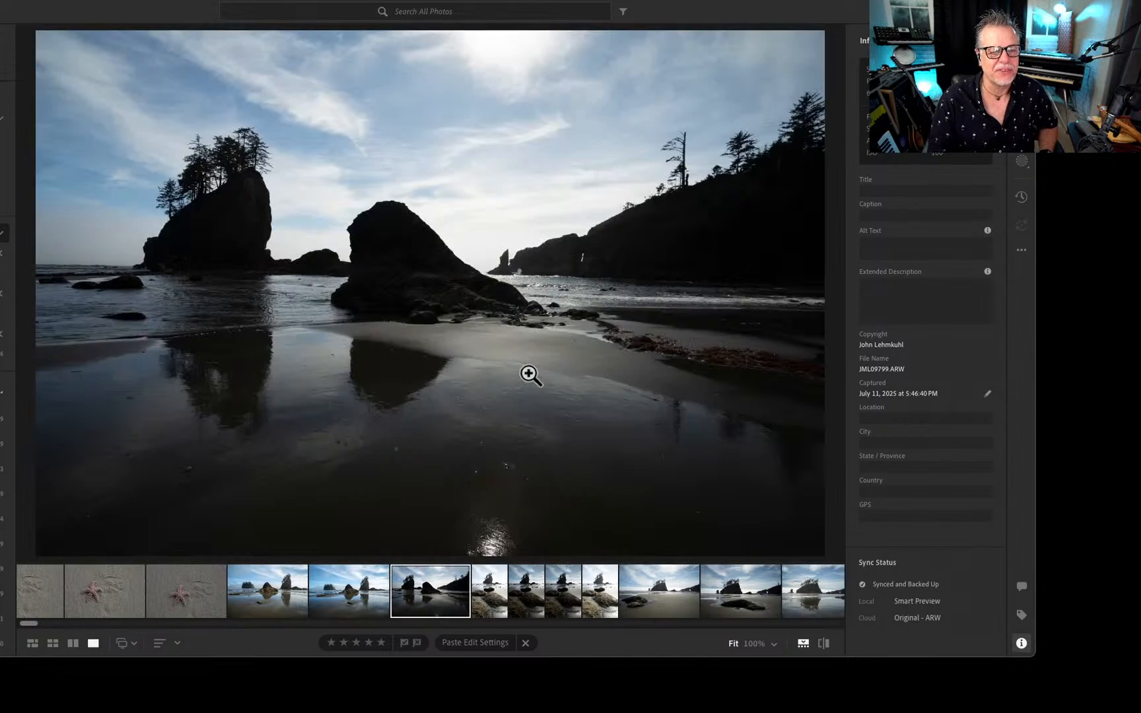
key(Left)
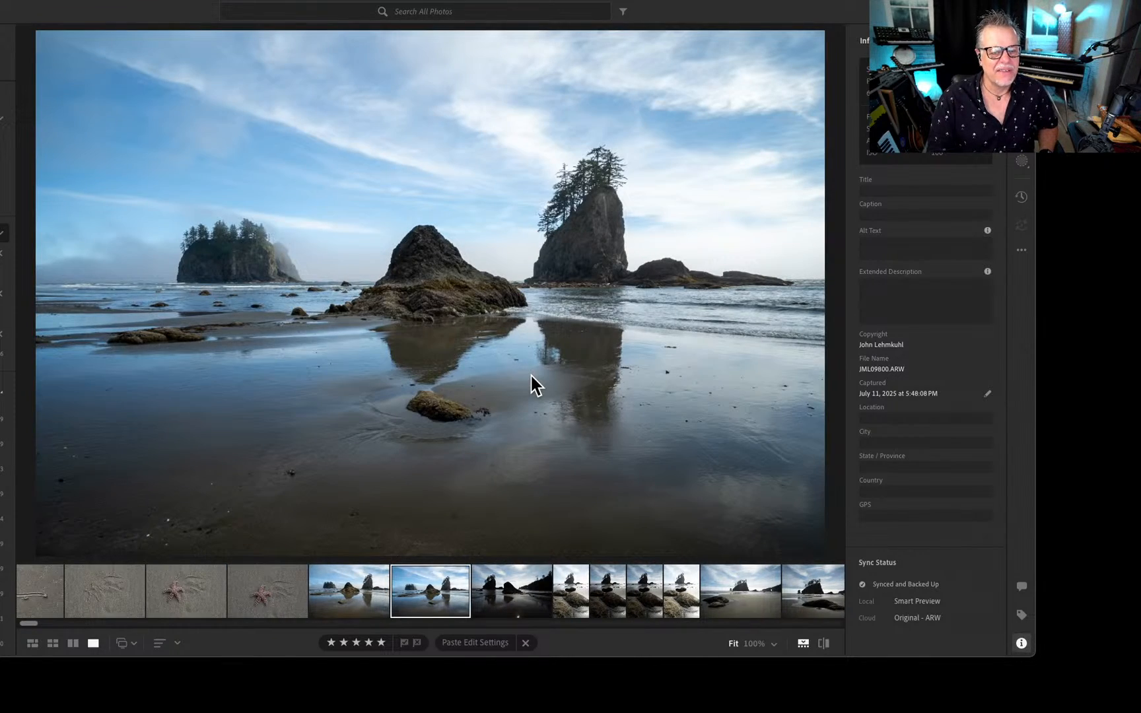
View the beach close-ups of the starfish, its imprint in the sand, and the small crab beside the dark stones.
key(Left)
key(Left)
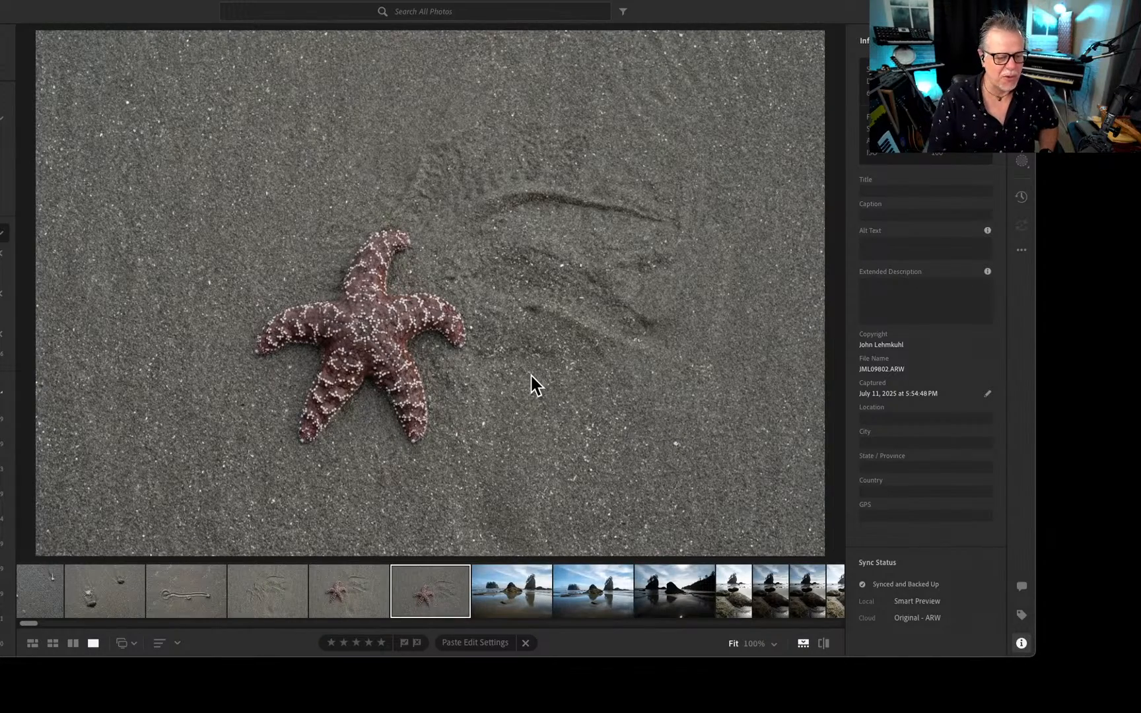
key(Left)
key(Left)
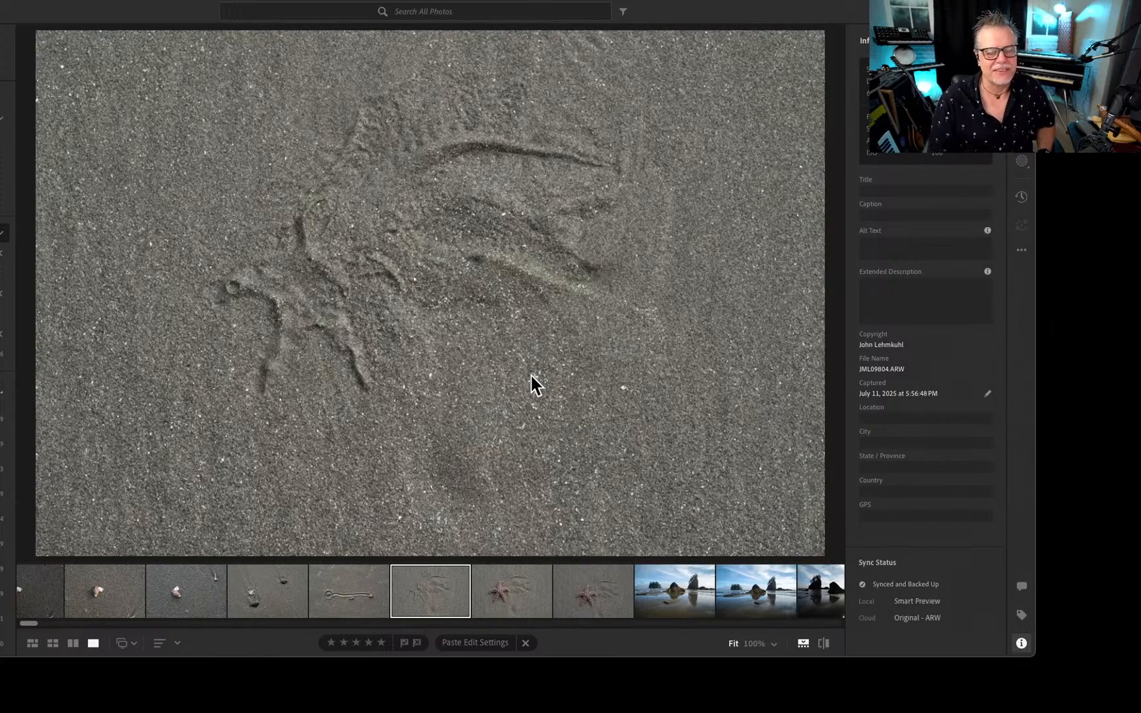
key(Left)
key(Left)
key(Left)
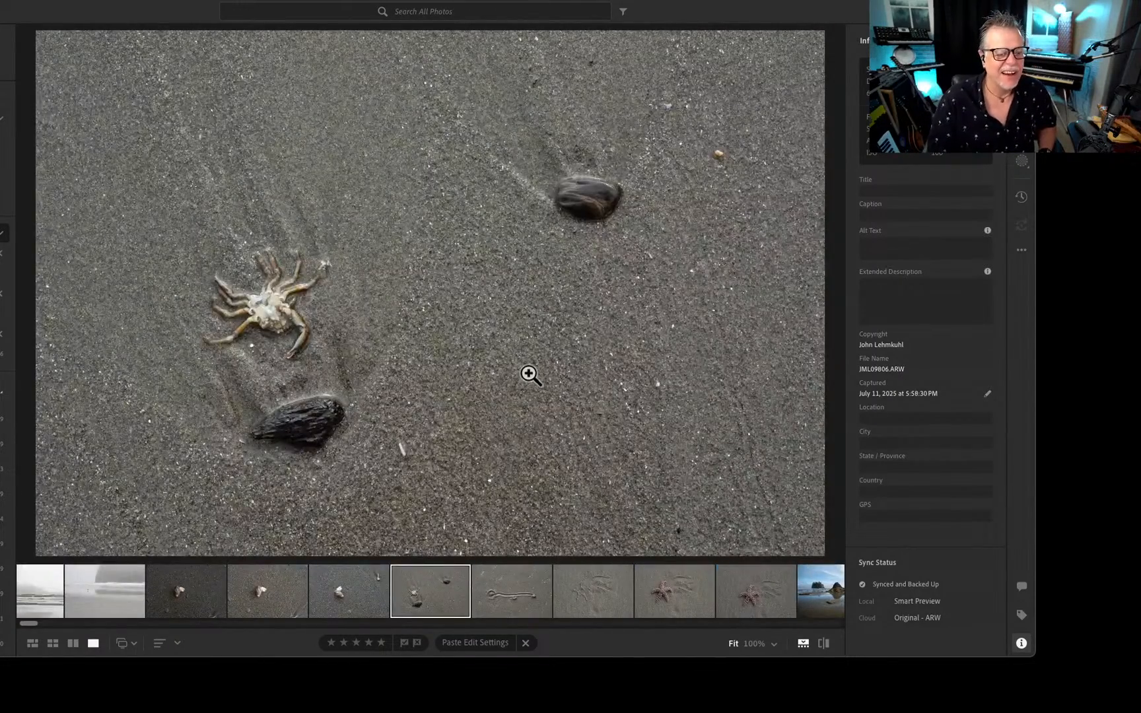
View the seashell close-ups on dark sand and continue past the misty beach shots to the gulls beside the rocky headland.
key(Left)
key(Left)
key(Left)
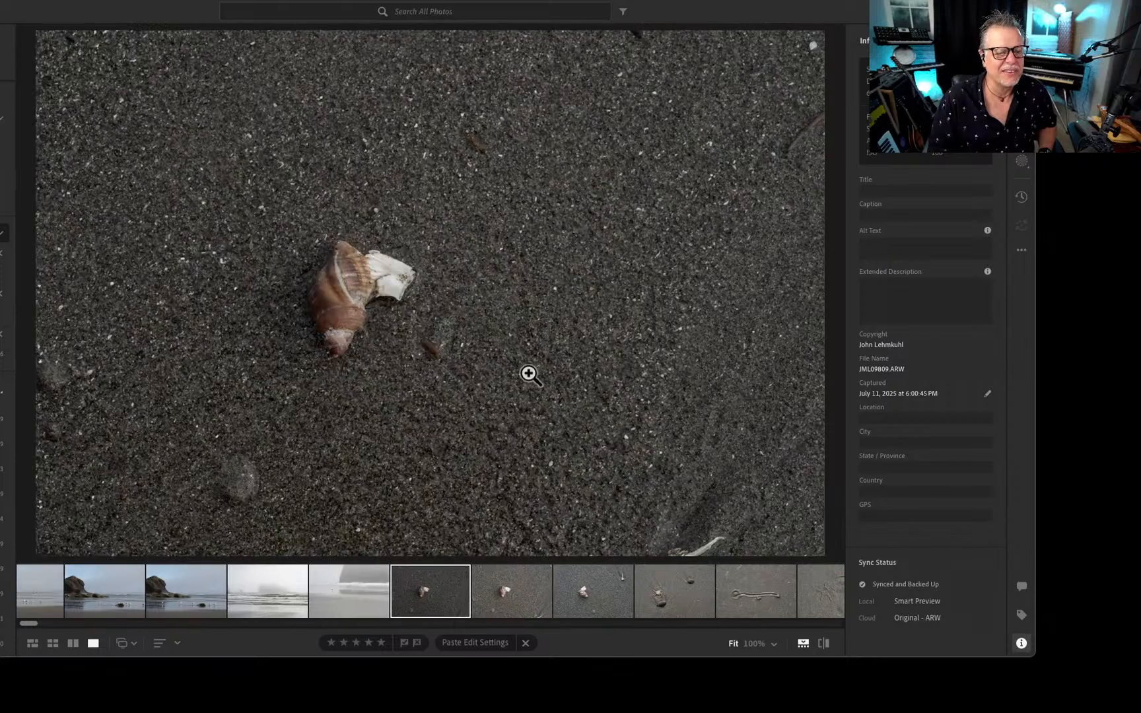
key(Left)
key(Left)
key(Left)
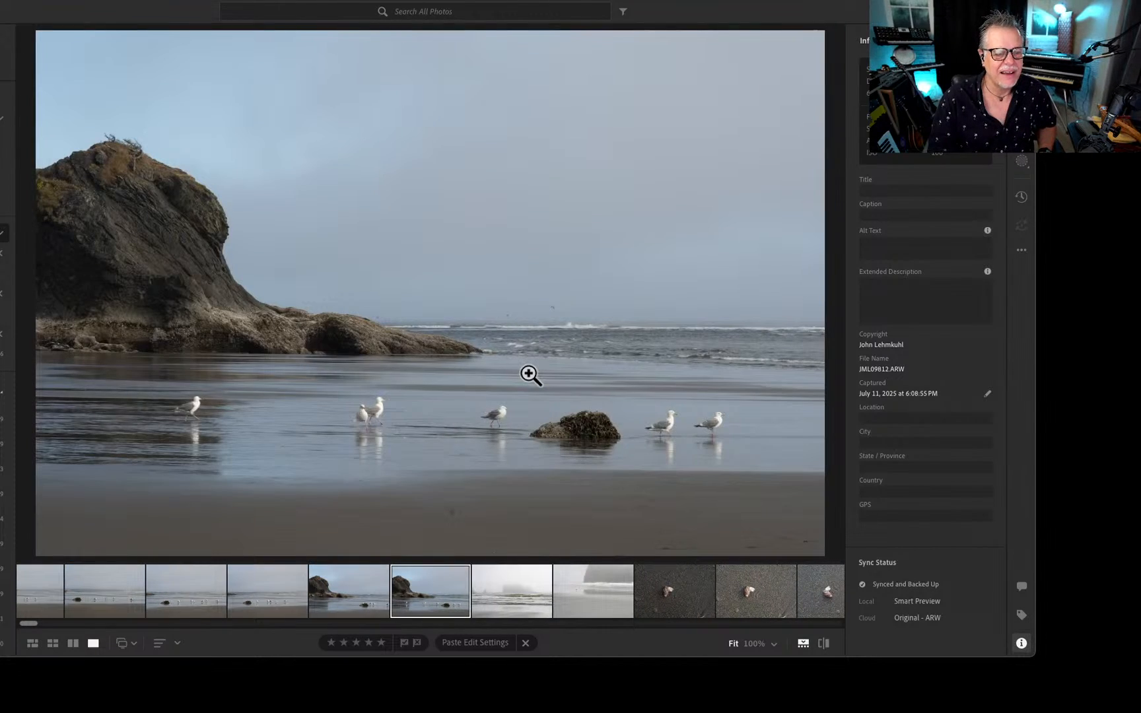
View the gulls wading along the hazy shoreline and continue to the mossy rock in front of the foggy cliff.
key(Left)
key(Left)
key(Left)
key(Left)
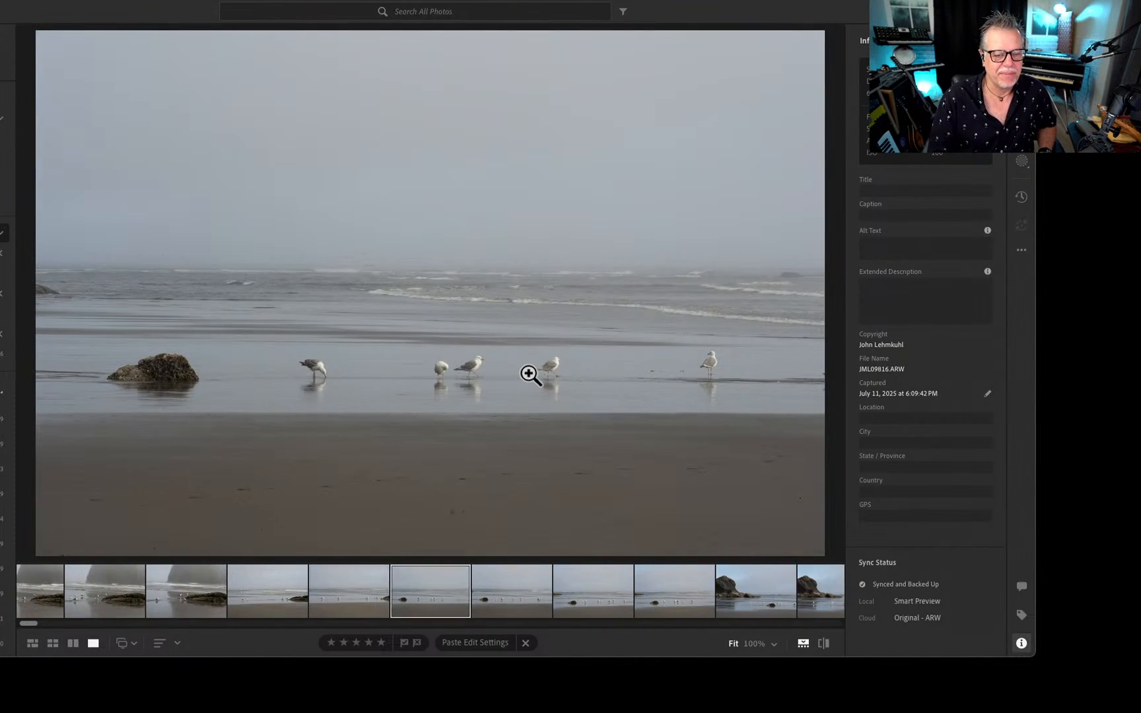
key(Left)
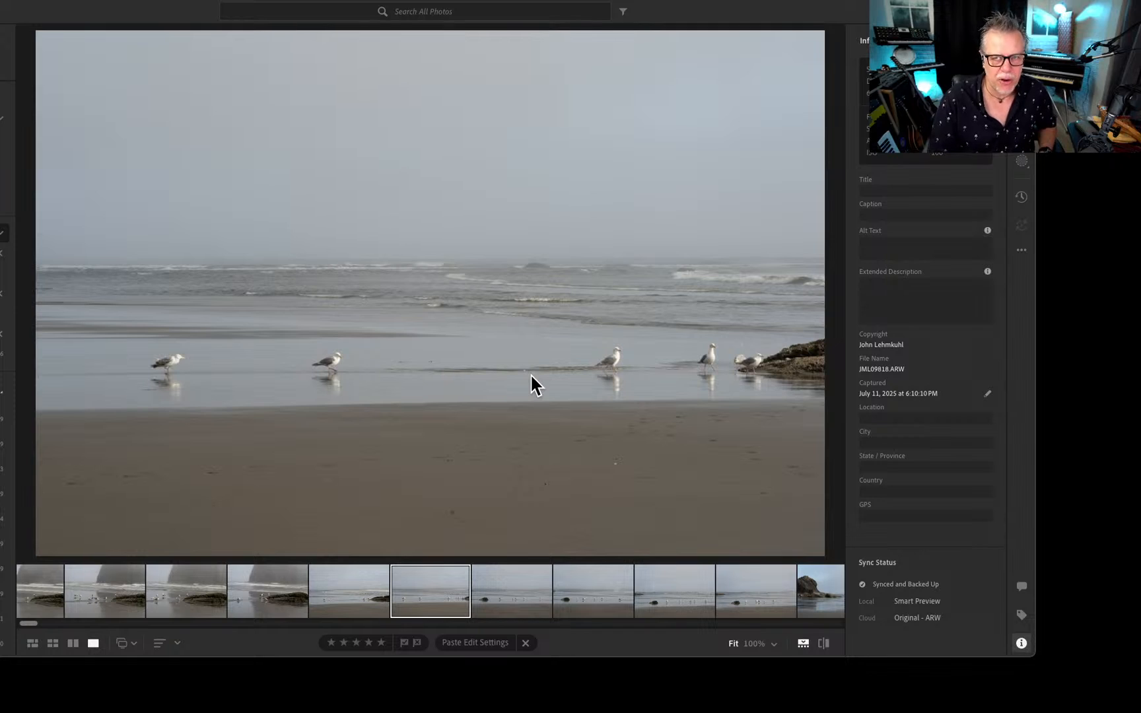
key(Left)
key(Left)
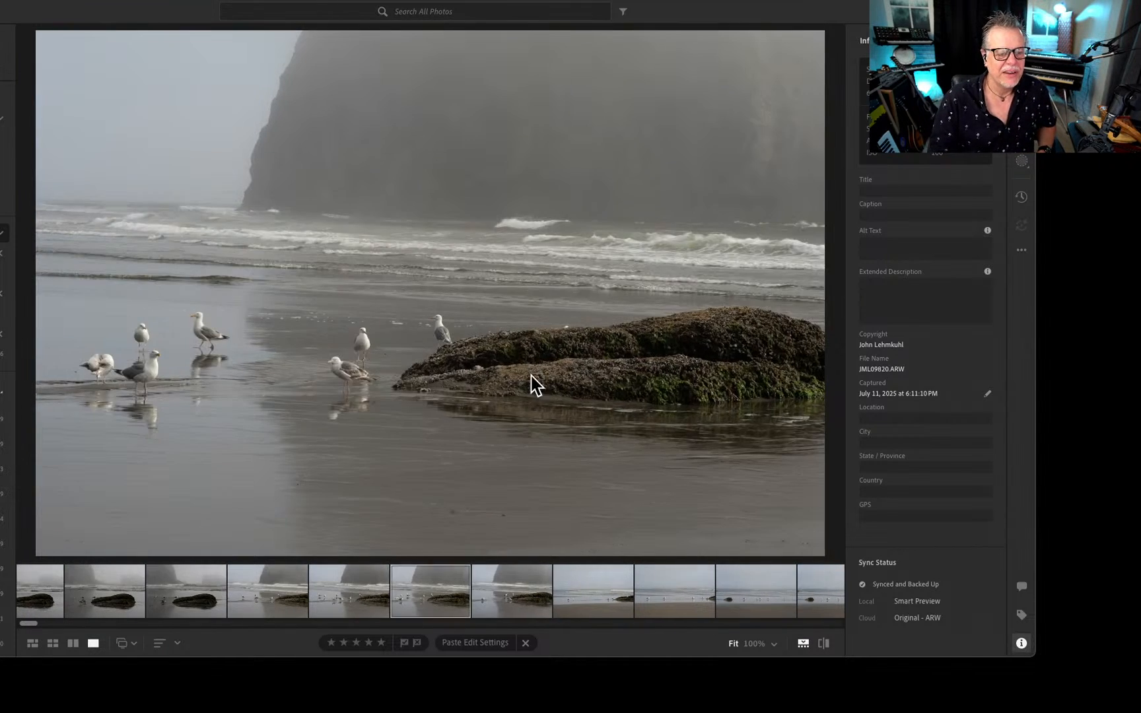
View the foggy shots of the mossy rock with gulls and the near-monochrome row of gulls along the surf.
key(Left)
key(Left)
key(Left)
key(Left)
key(Left)
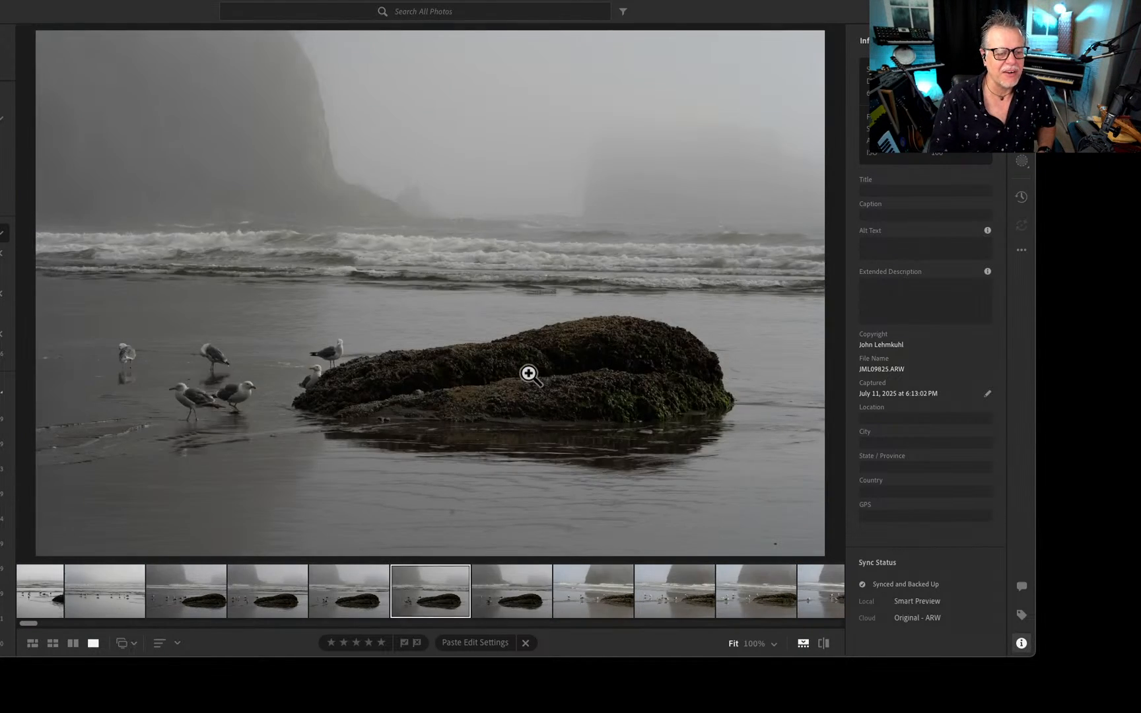
key(Left)
key(Left)
key(Left)
View the charred driftwood stump, the white pebble in the sand, and the wind-rippled sand patterns.
key(Left)
key(Left)
key(Left)
key(Left)
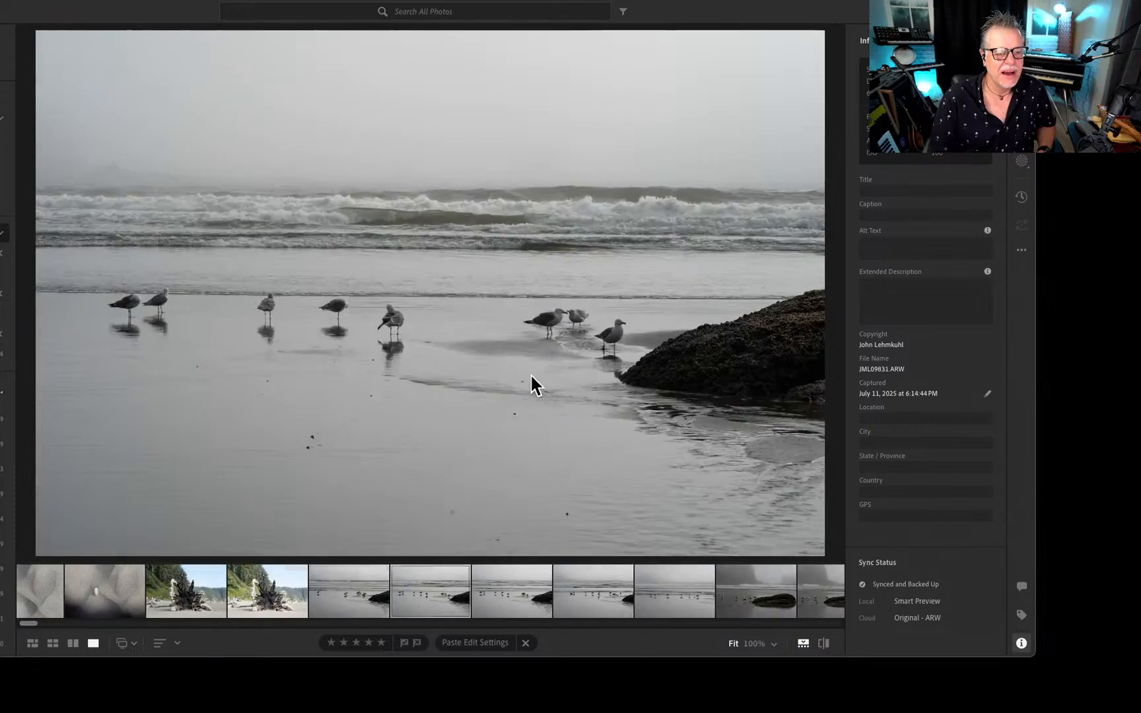
key(Left)
key(Left)
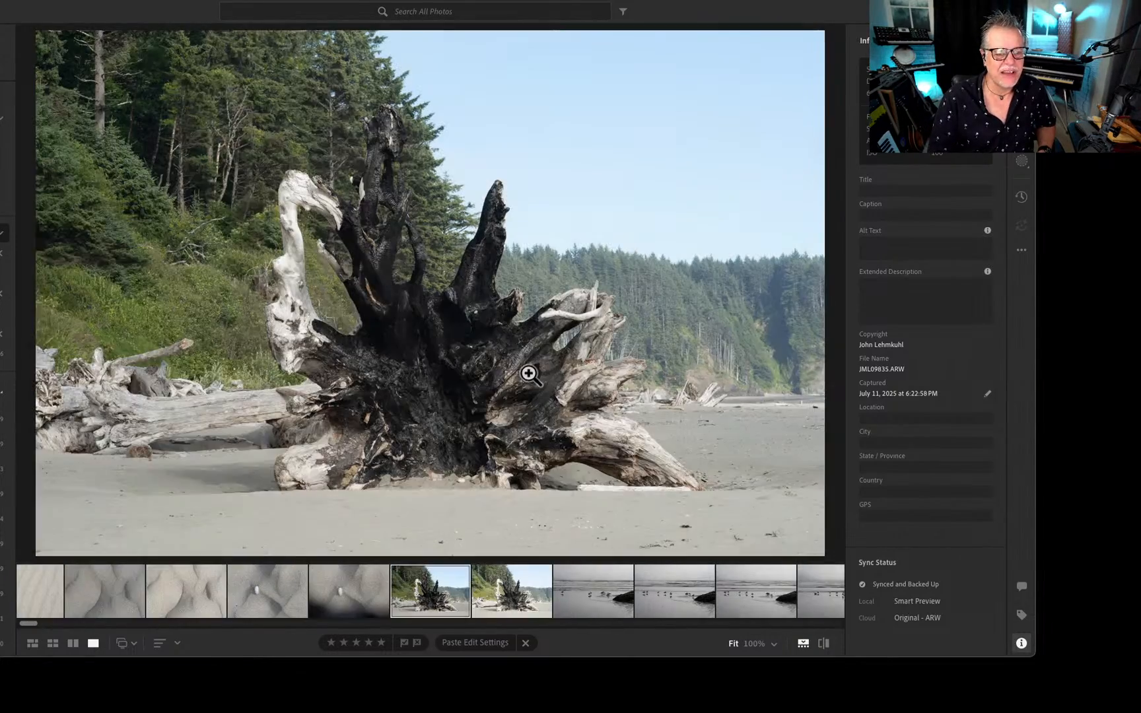
key(Left)
key(Left)
key(Left)
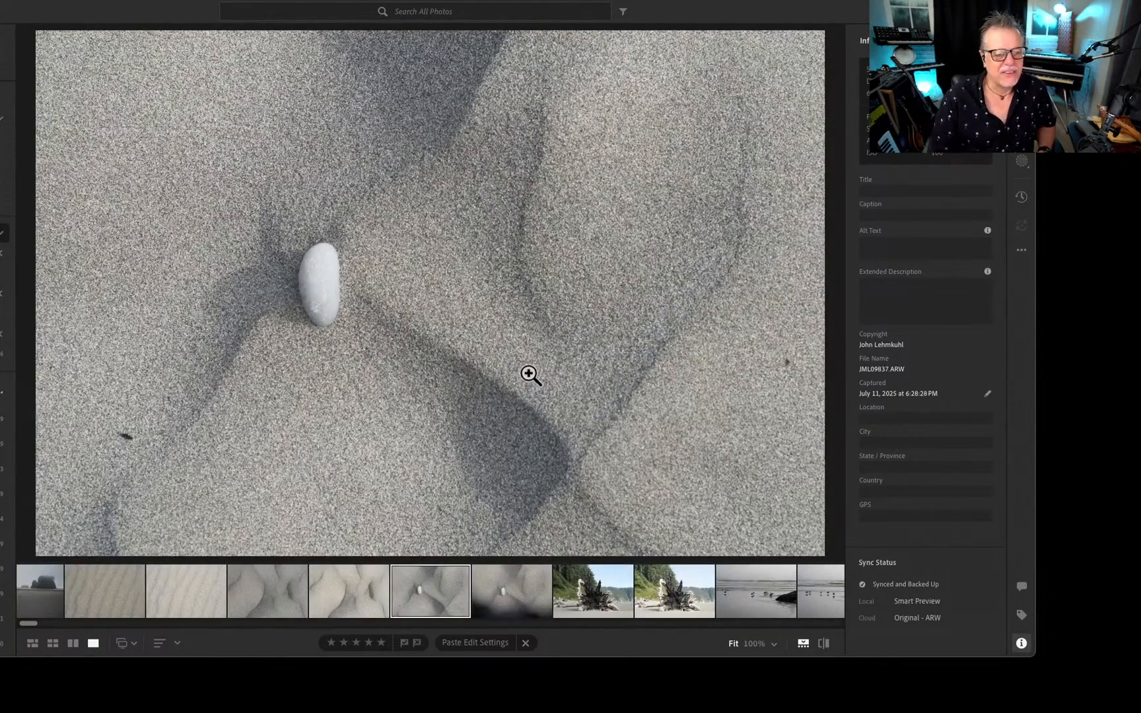
View the gray beach shots with sea stacks and the offshore spire, then the first sunset silhouettes of the coast.
key(Left)
key(Left)
key(Left)
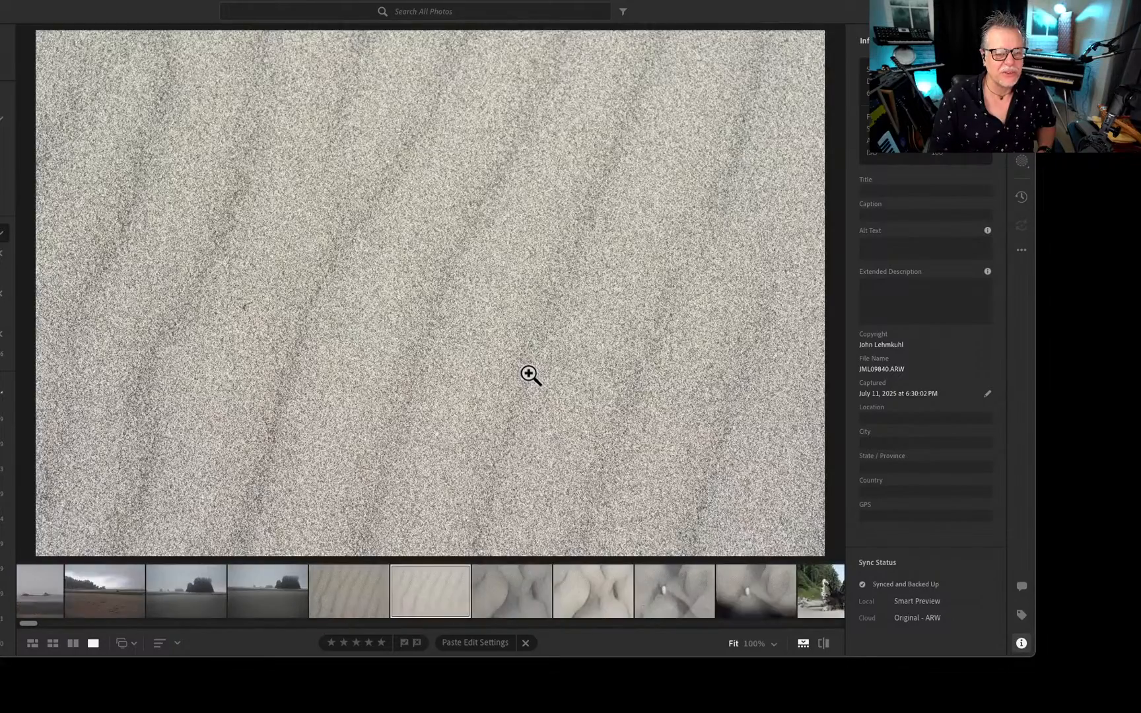
key(Left)
key(Left)
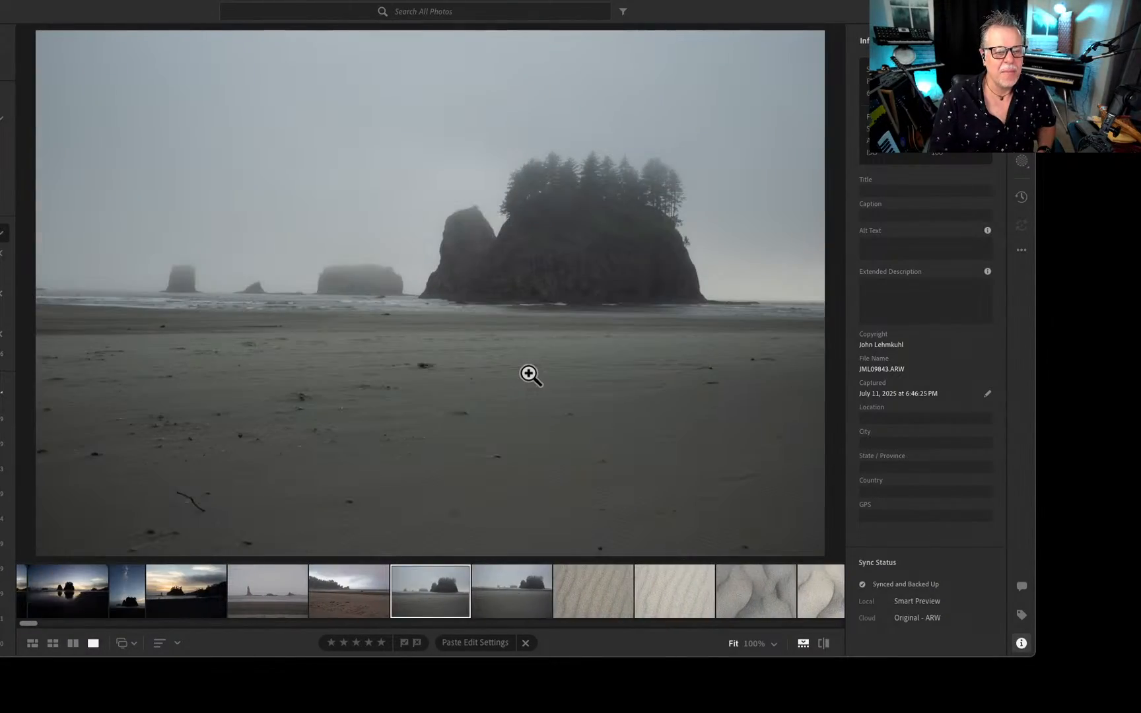
key(Left)
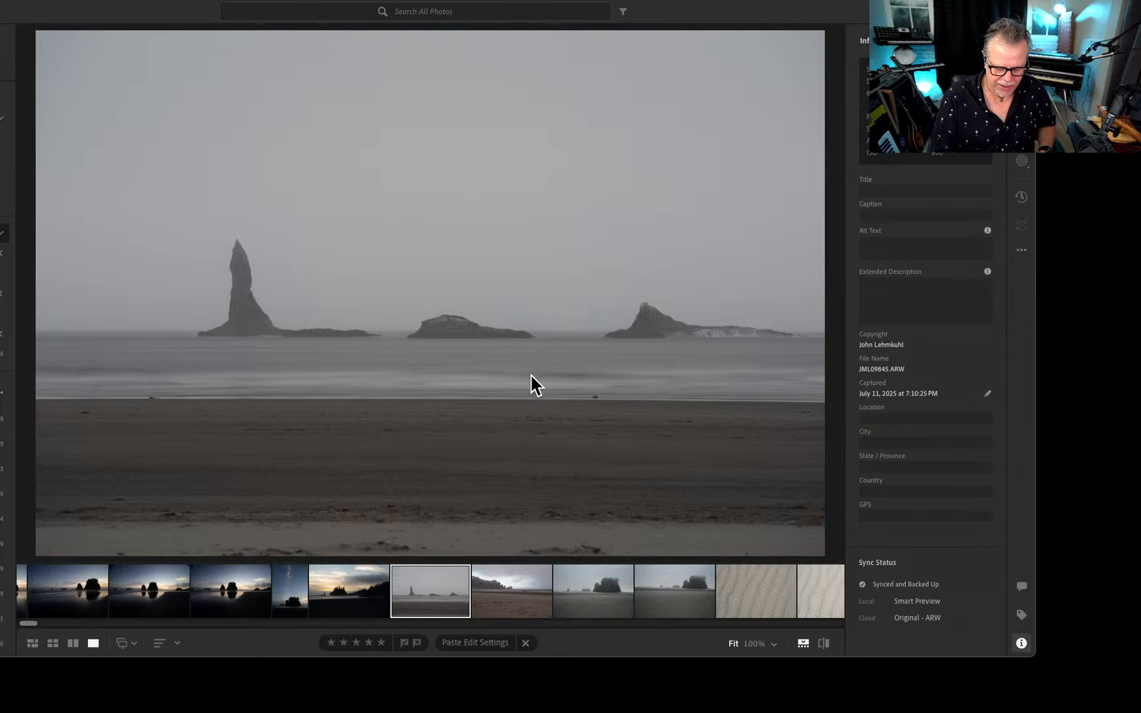
key(Left)
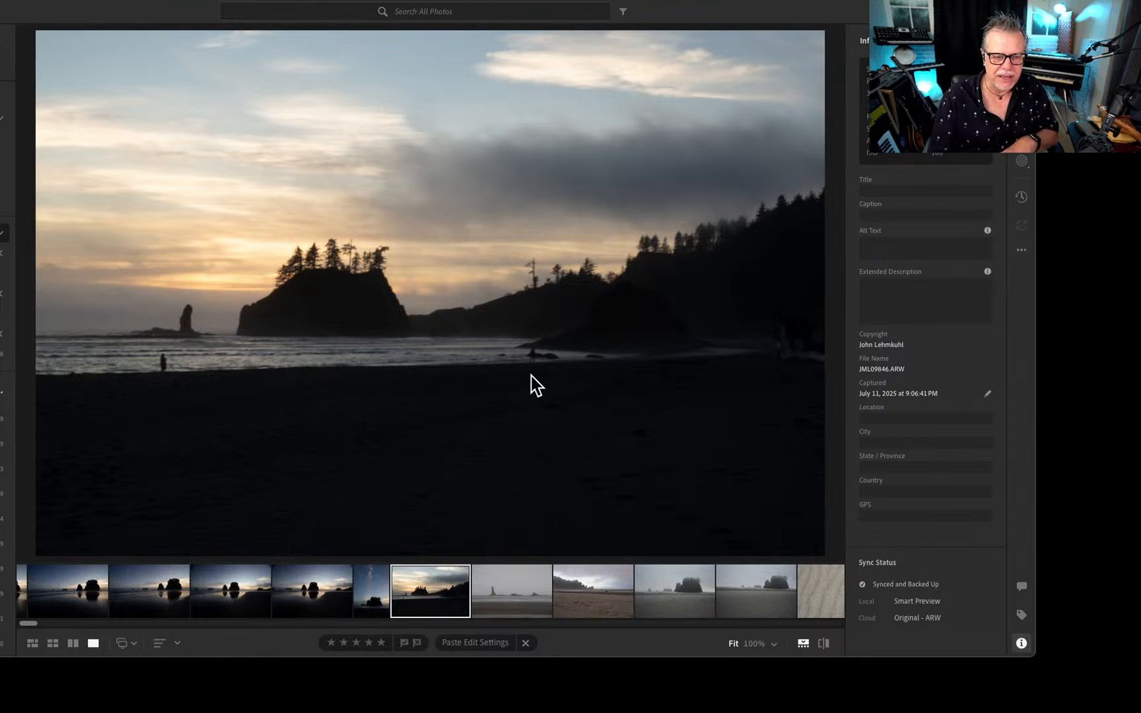
key(Right)
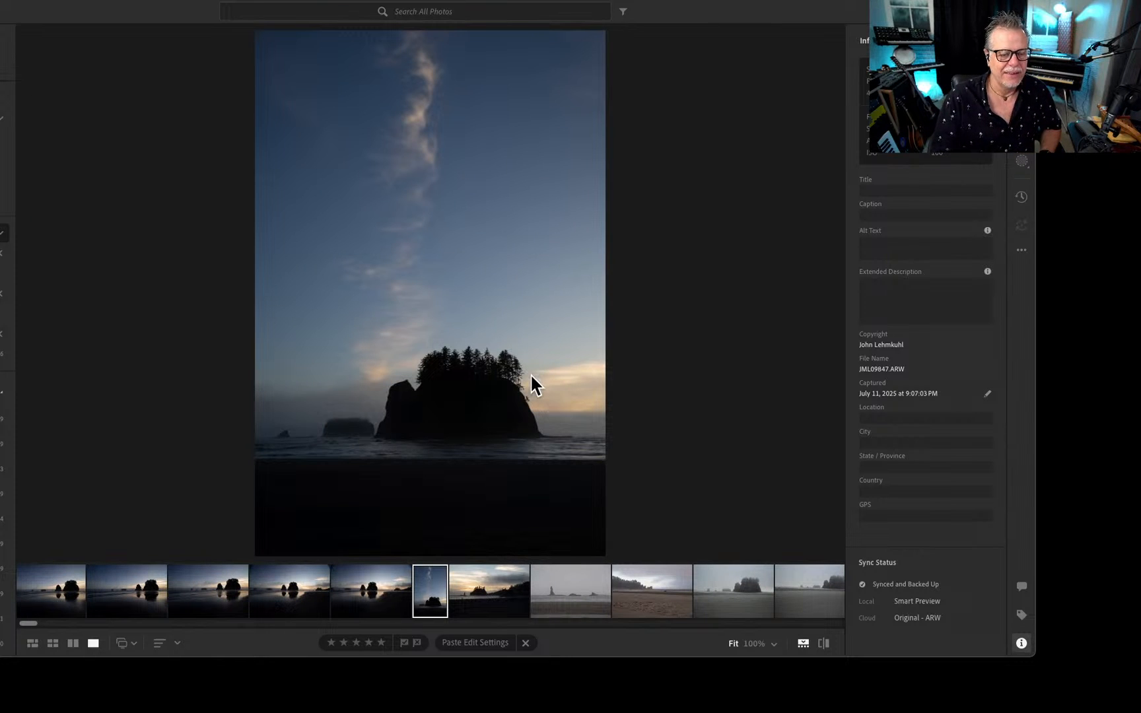
key(Right)
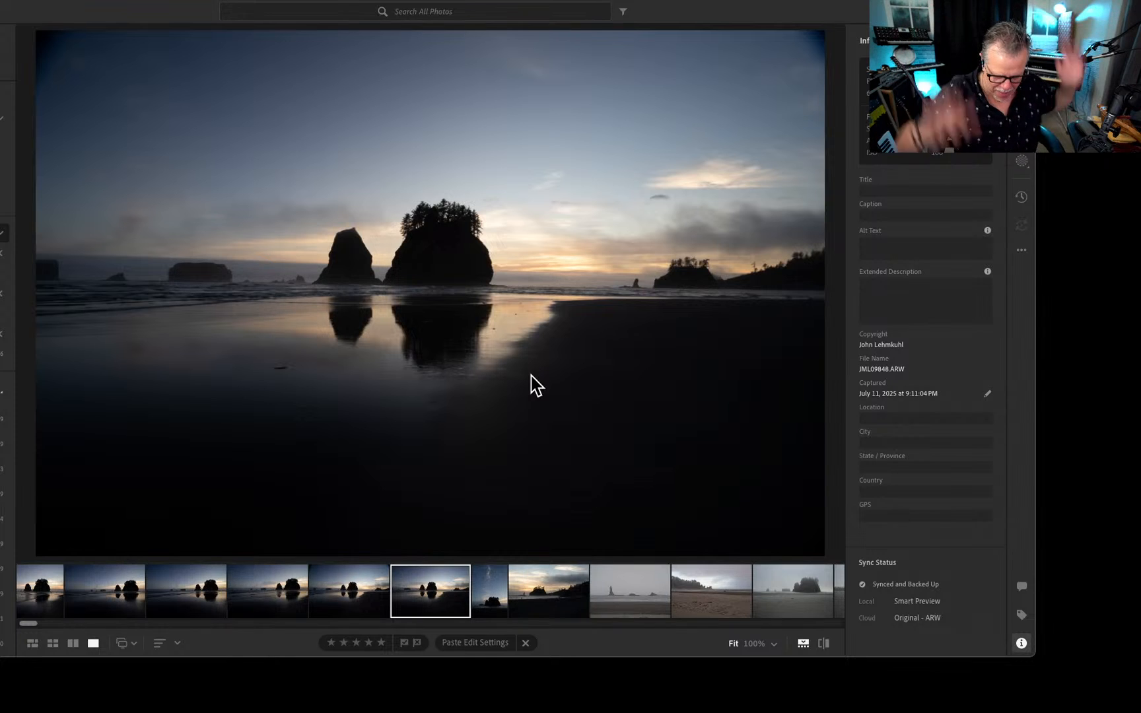
View the series of twilight silhouettes of the tree-topped sea stack reflected in the wet sand.
key(Right)
key(Right)
key(Right)
key(Right)
key(Right)
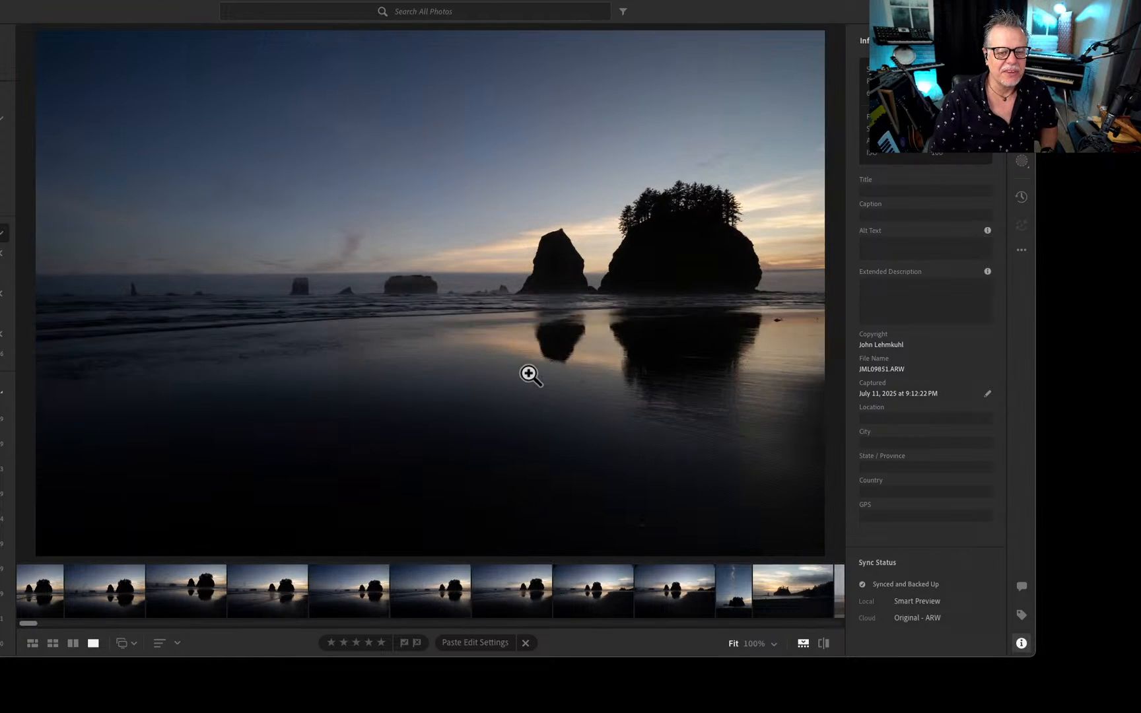
View the pink-clouded dusk shoreline shots and continue to the sea stack photo with the orange sunset reflection.
key(Right)
key(Right)
key(Right)
key(Right)
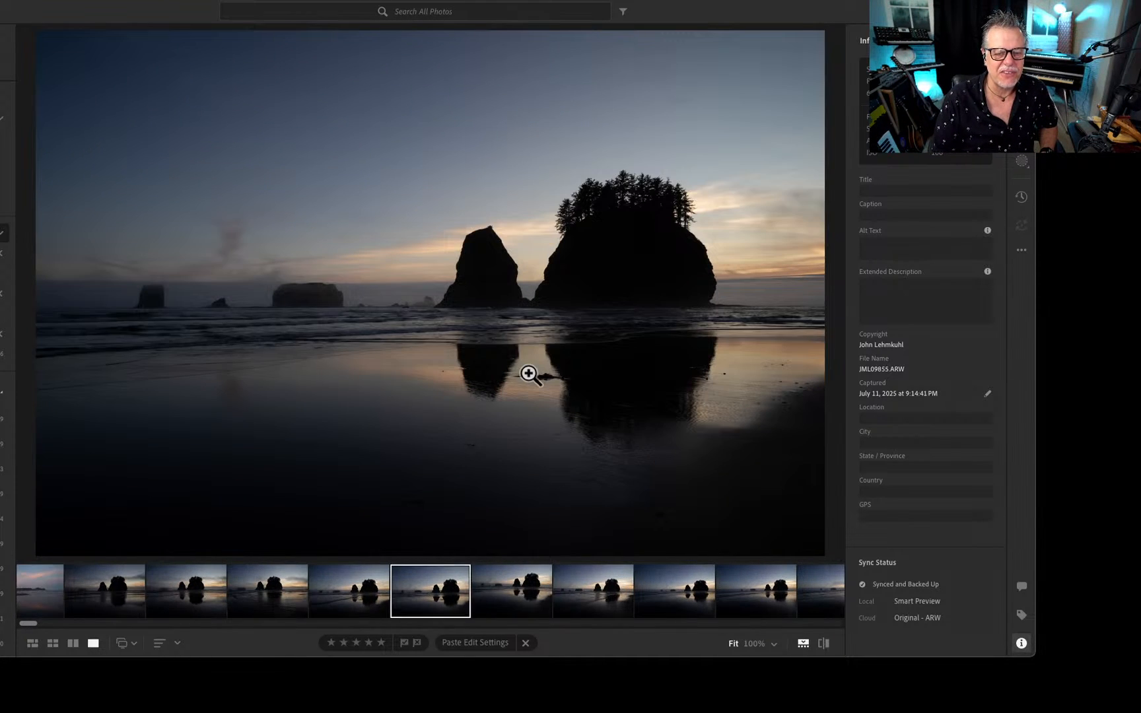
key(Right)
key(Right)
key(Right)
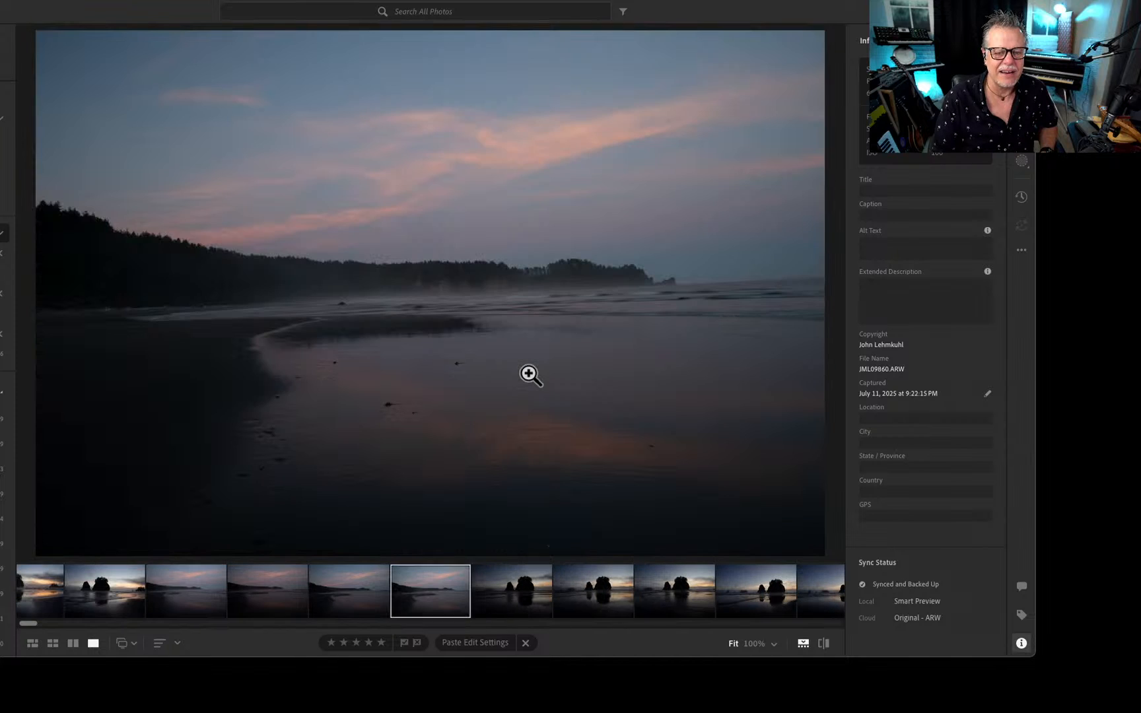
key(Right)
key(Right)
key(Right)
key(Right)
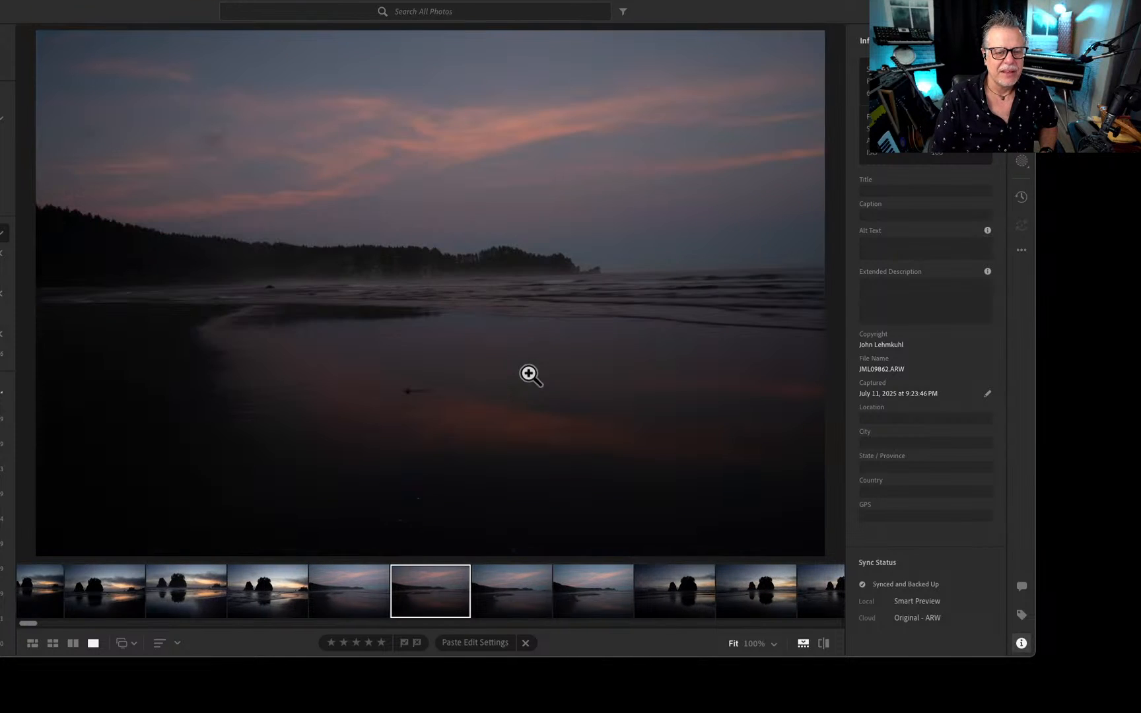
key(Right)
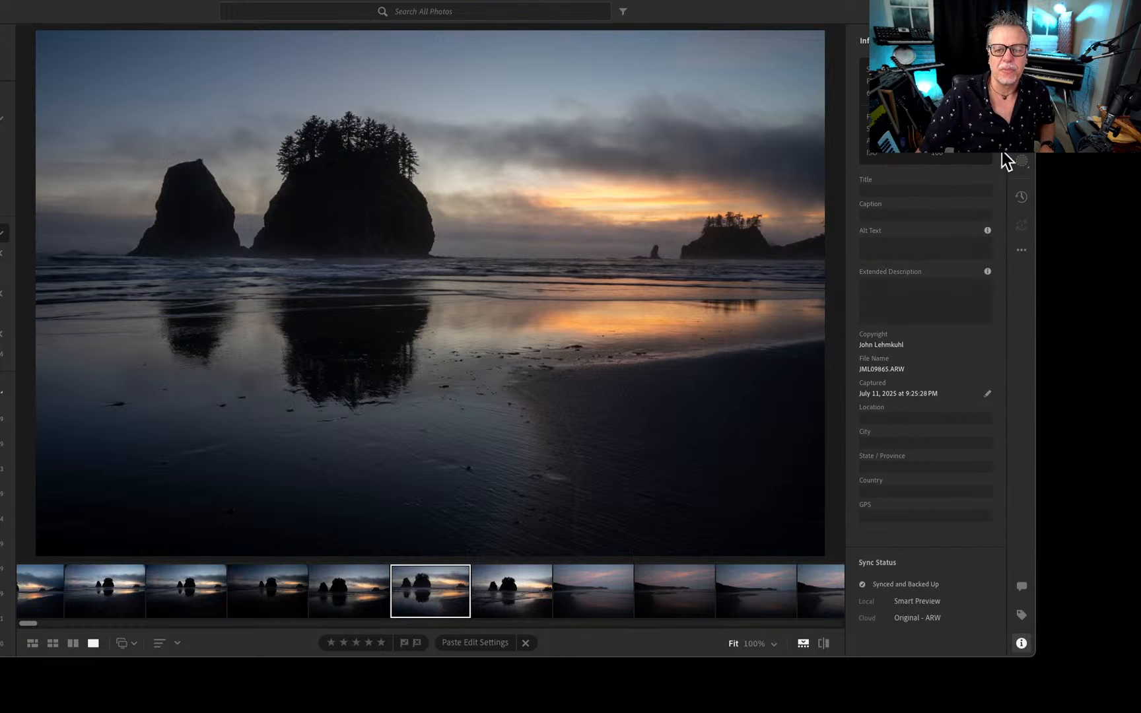
Straighten the tilted horizon of the orange sunset sea stack photo with a slight crop rotation.
key(c)
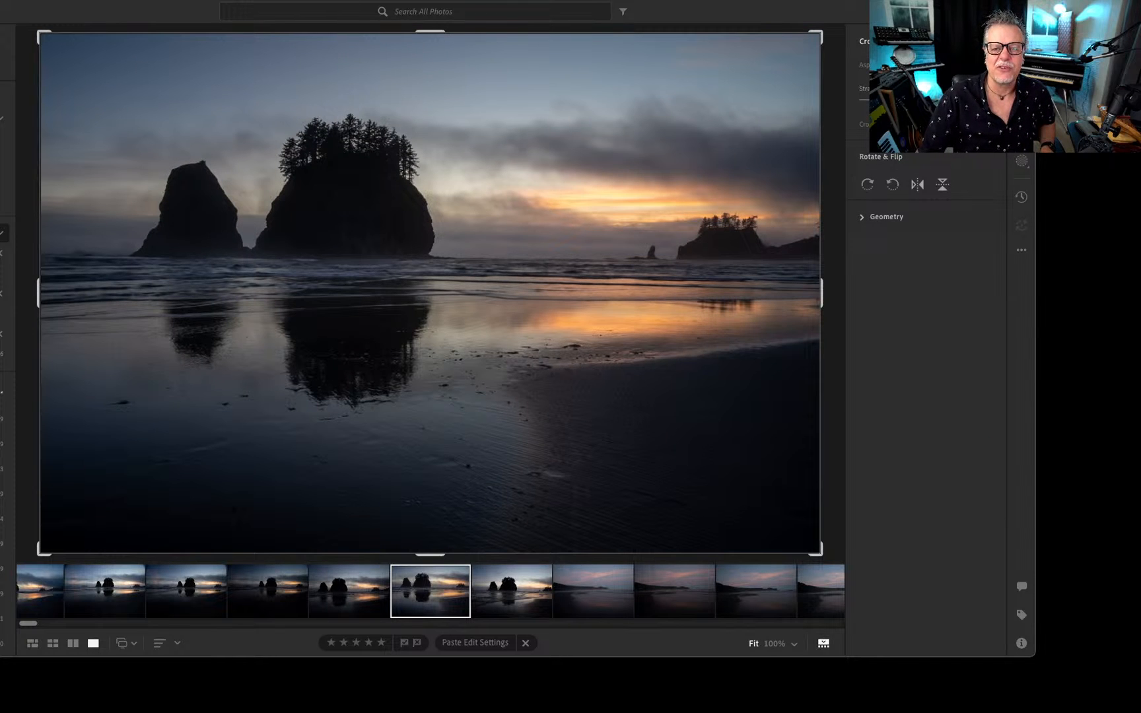
drag(926, 100, 924, 100)
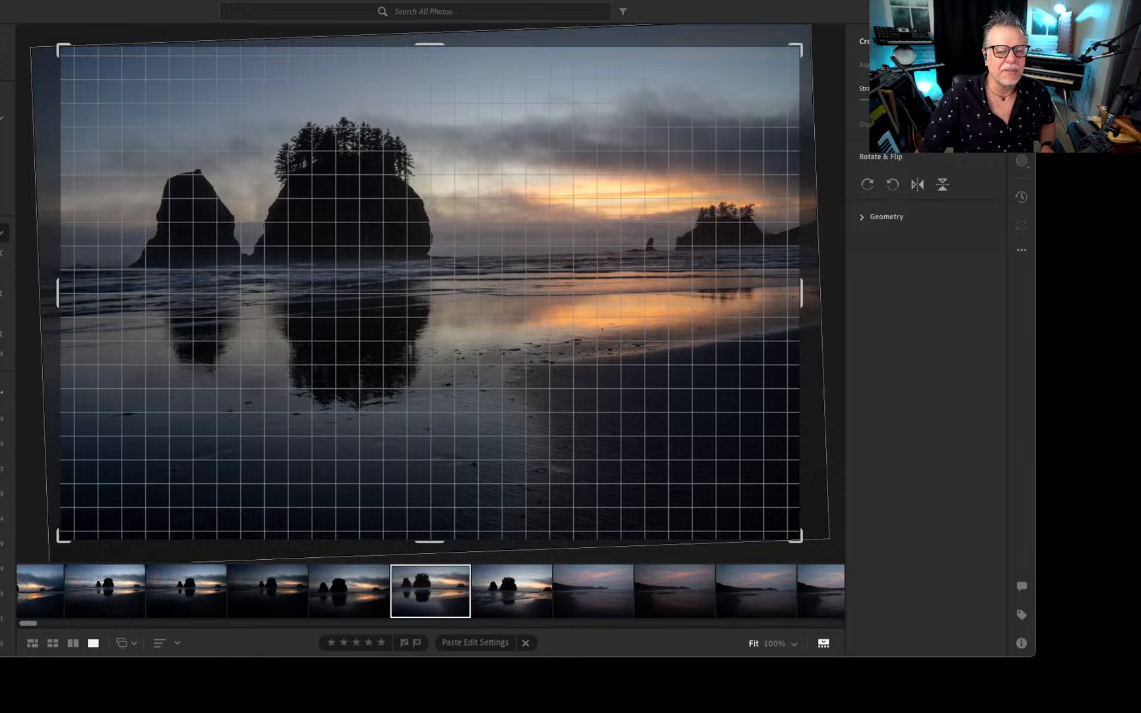
drag(923, 100, 926, 100)
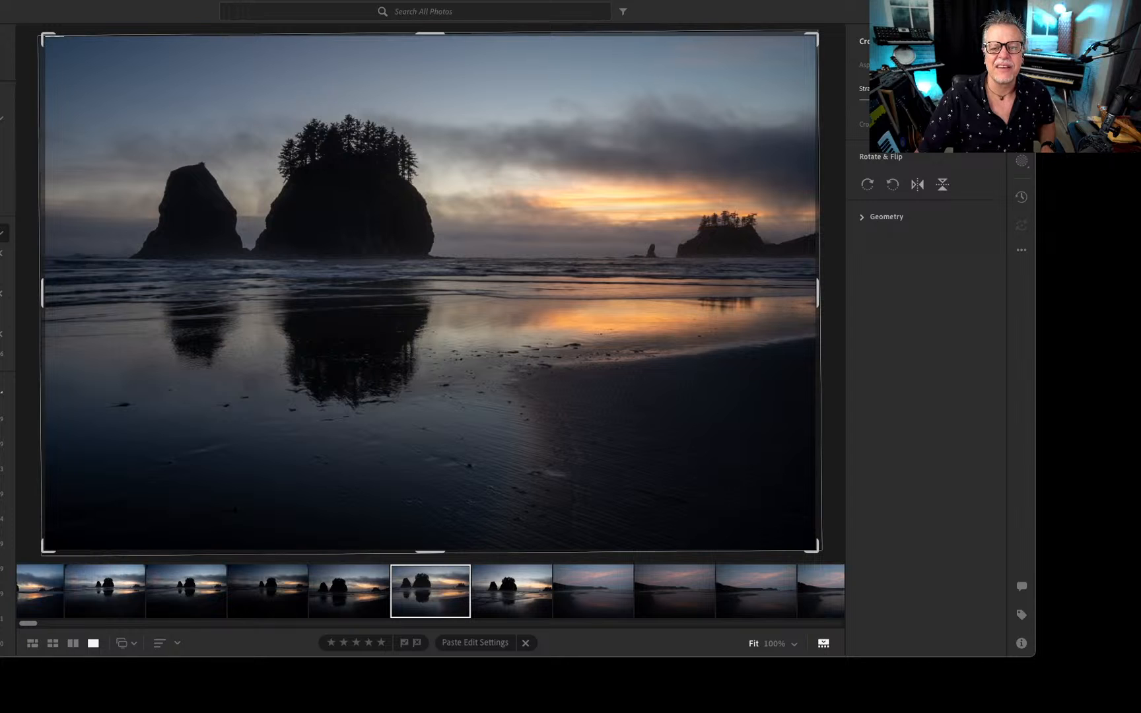
key(super+z)
key(Return)
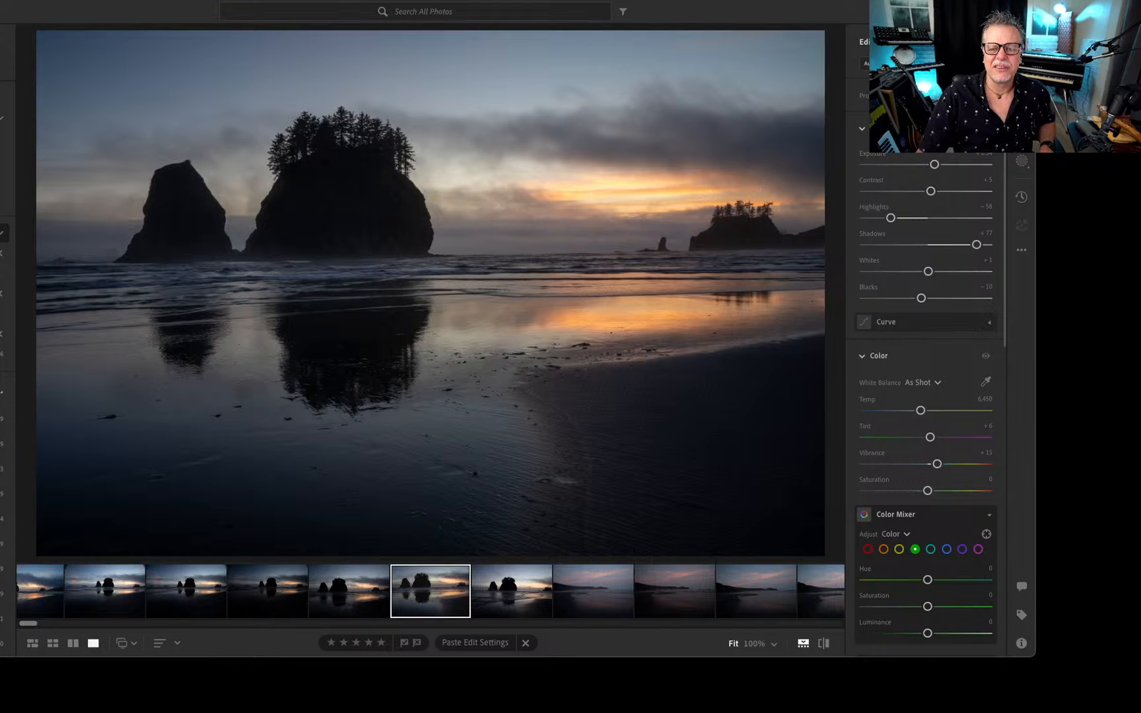
key(c)
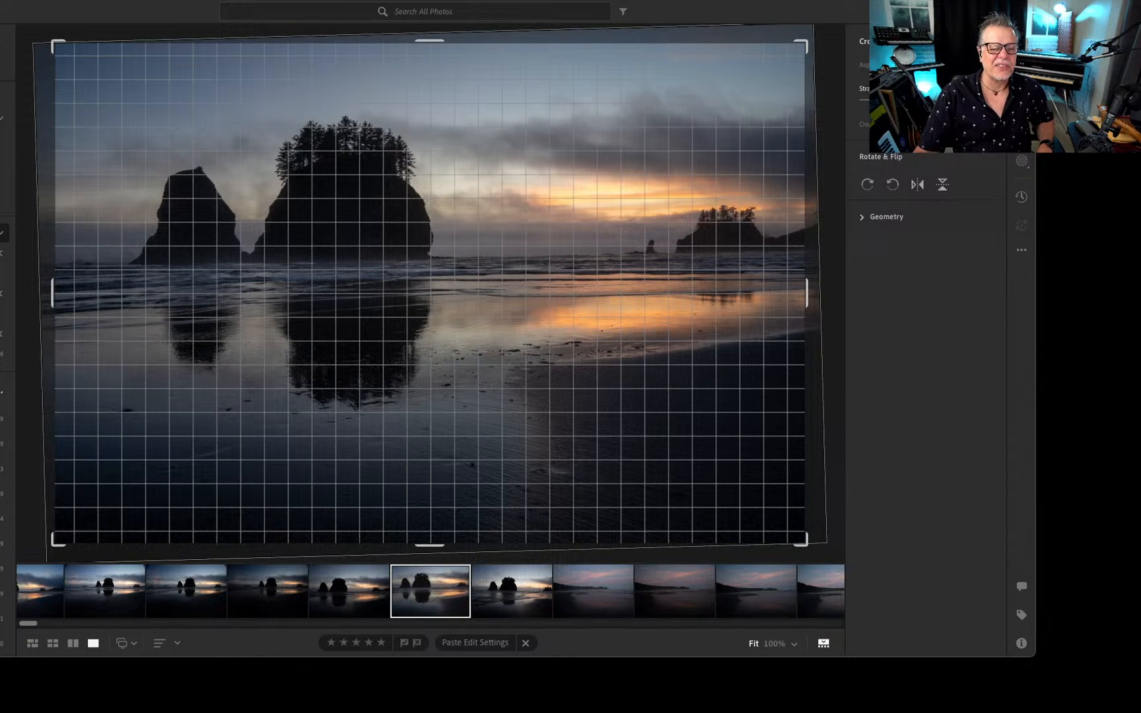
drag(925, 100, 925, 101)
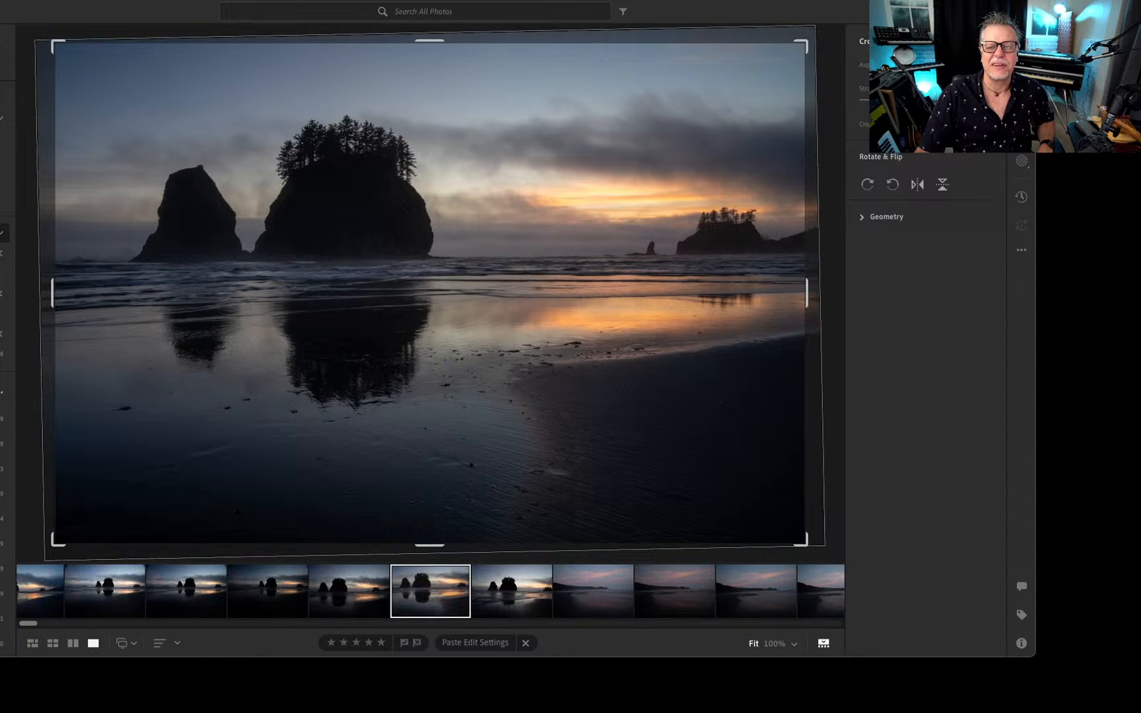
key(e)
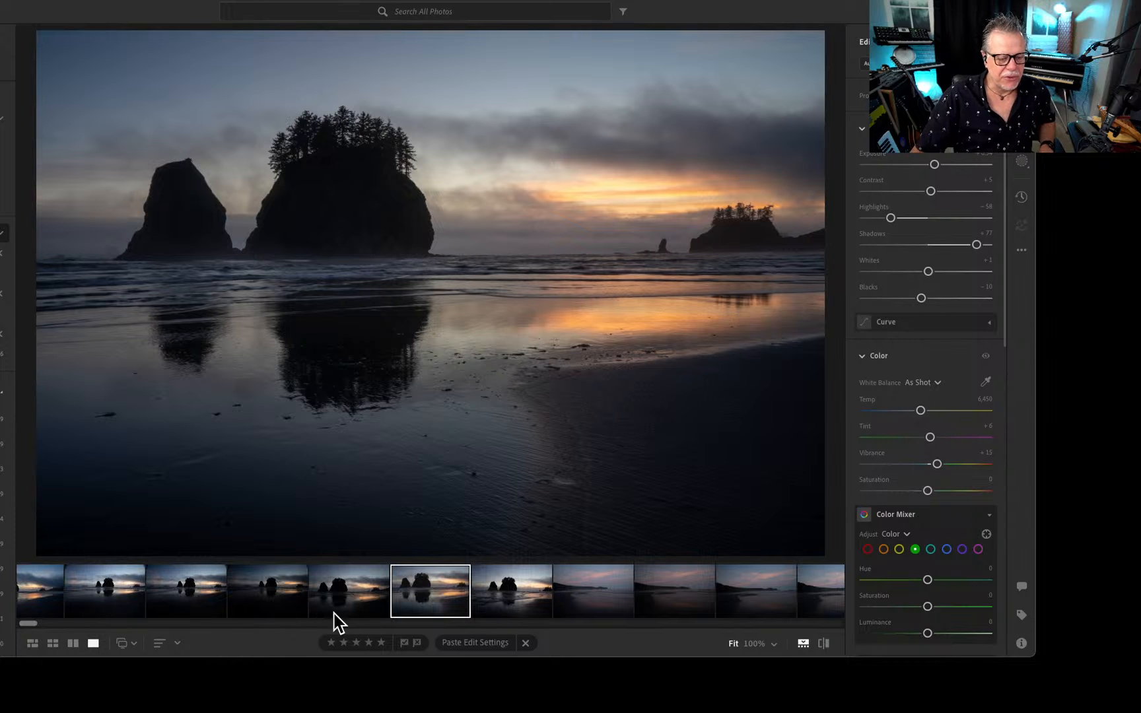
View the darker sunset sea stack frames and inspect the crop of the five-star shot with the dark cloud bank.
key(Left)
key(Left)
key(Left)
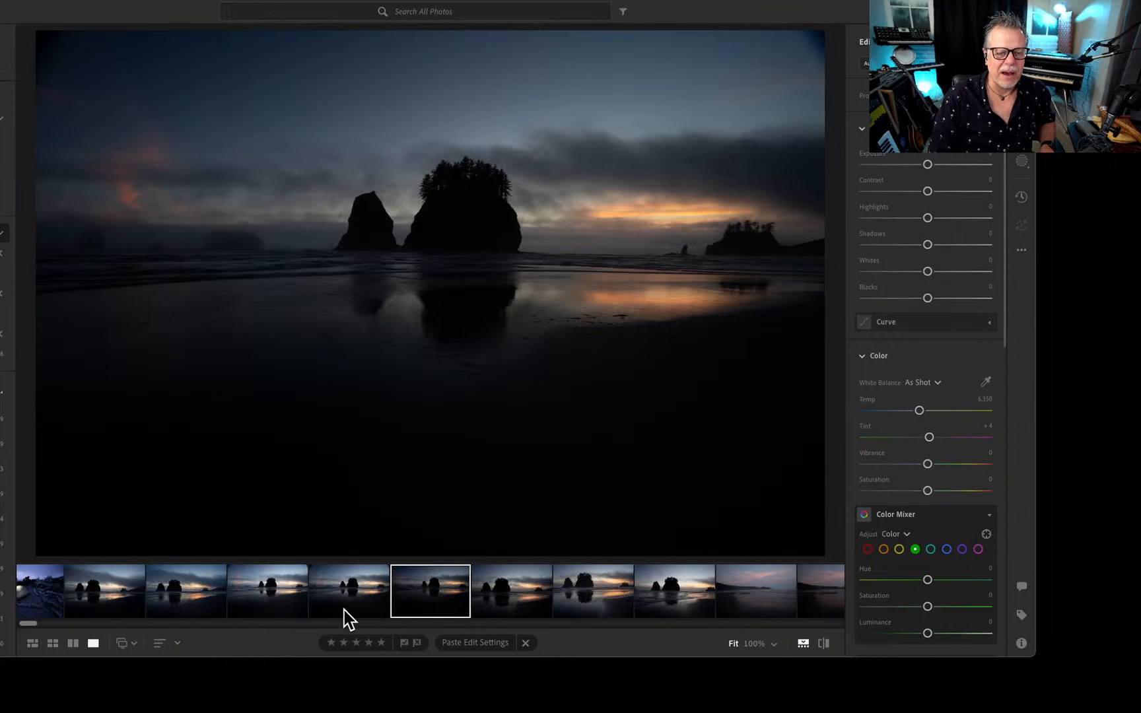
key(Left)
key(Left)
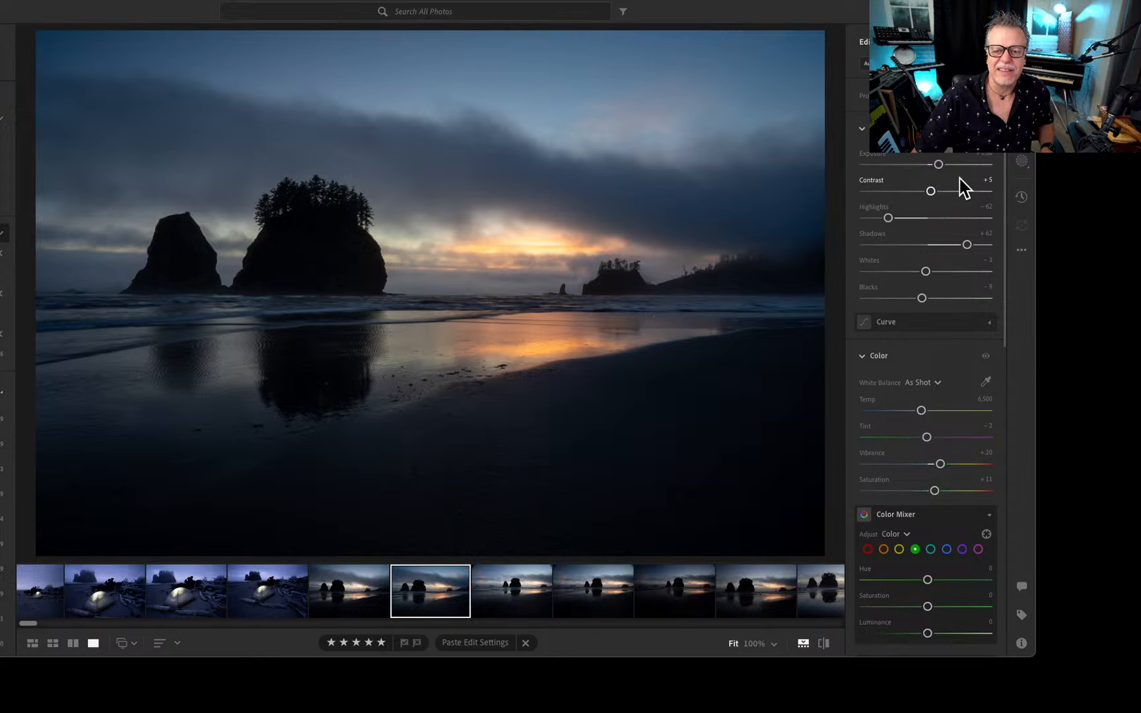
key(c)
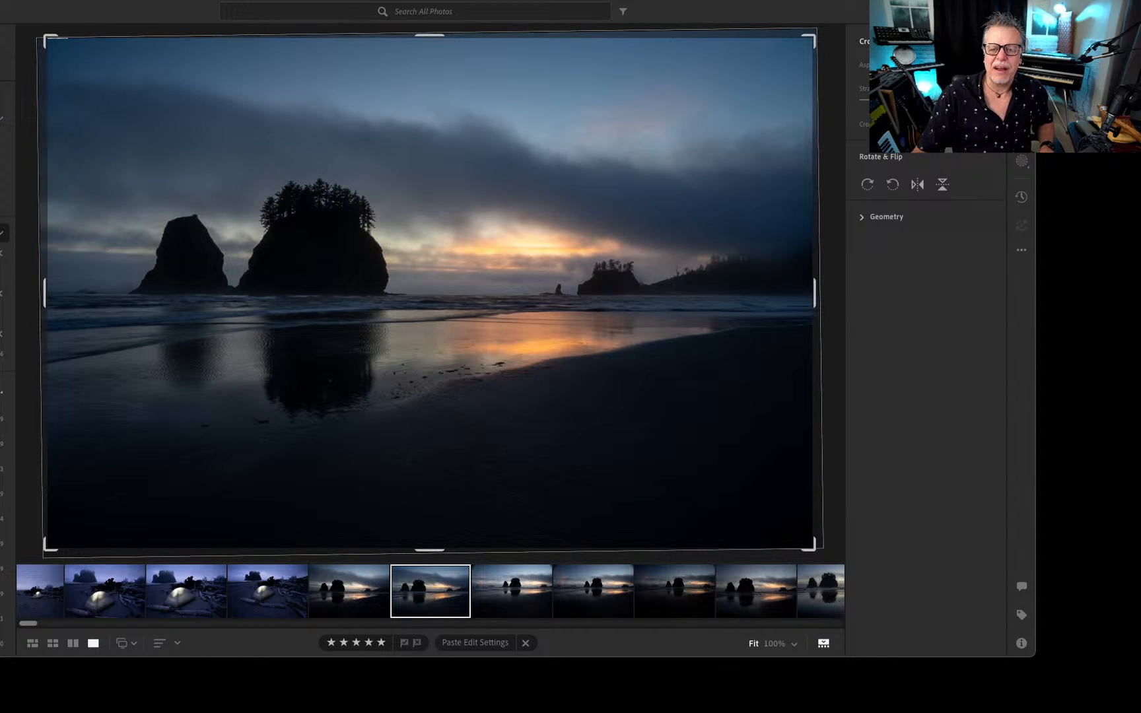
key(e)
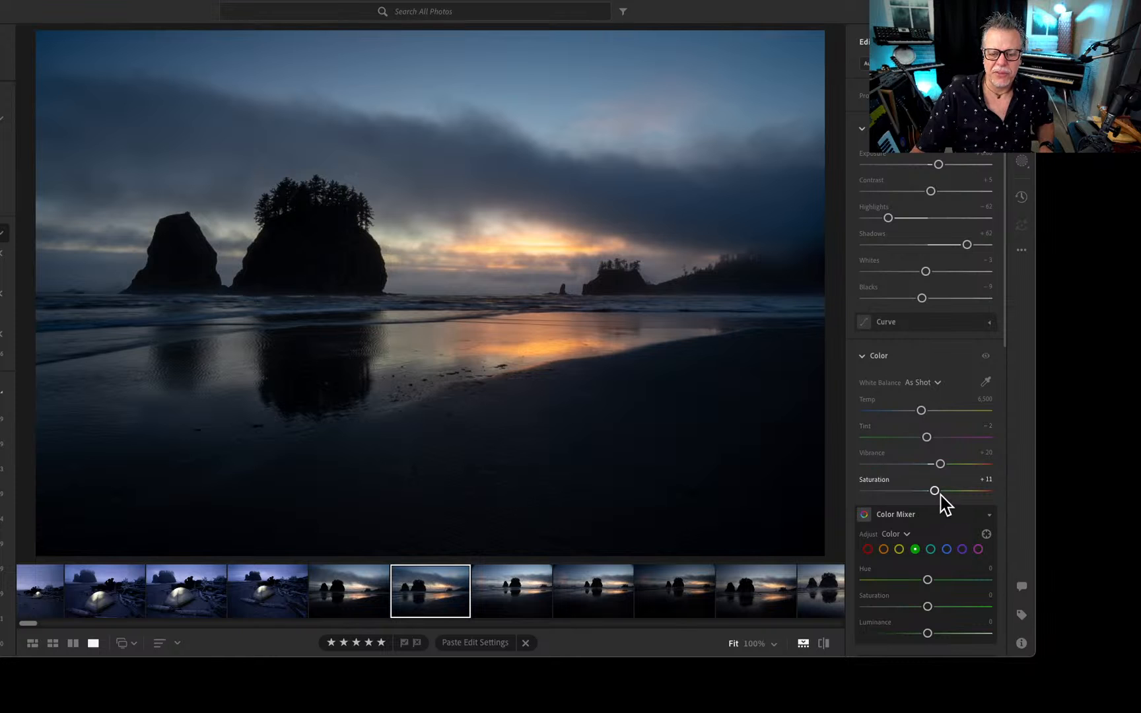
Set the five-star sunset photo's saturation to +19, vibrance to +24, blacks to +9 and shadows to +76, and raise its exposure slightly.
drag(934, 490, 944, 464)
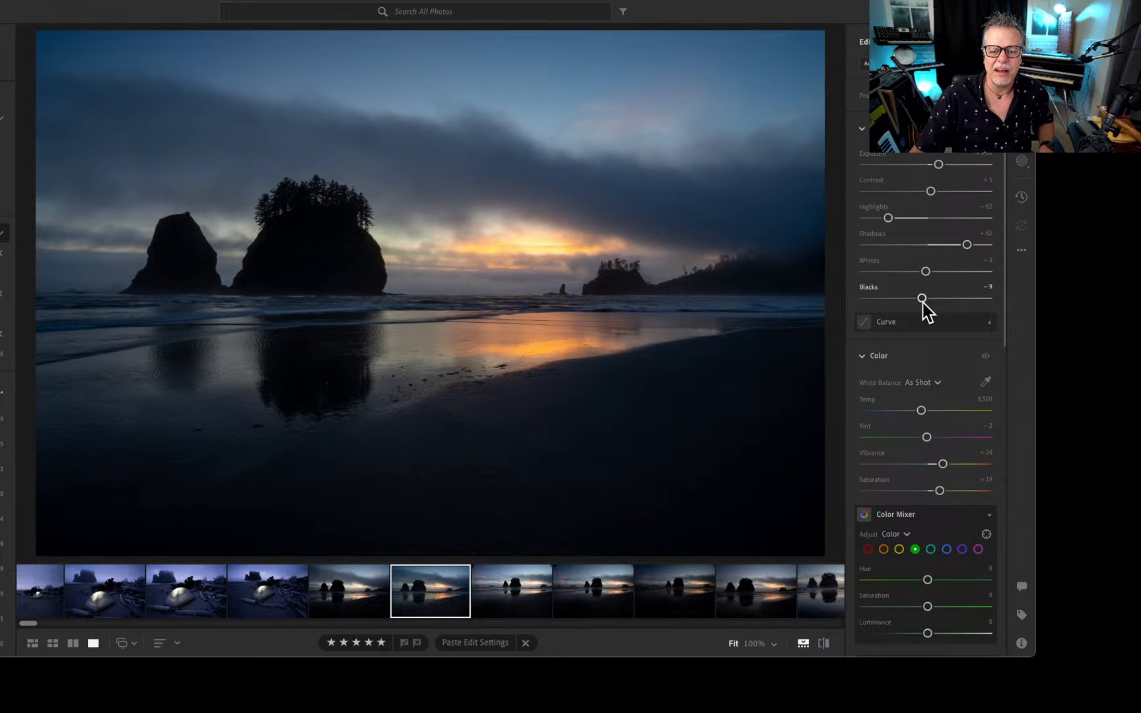
drag(922, 299, 933, 299)
mouse_move(967, 245)
mouse_down()
mouse_move(989, 246)
mouse_move(976, 245)
mouse_up()
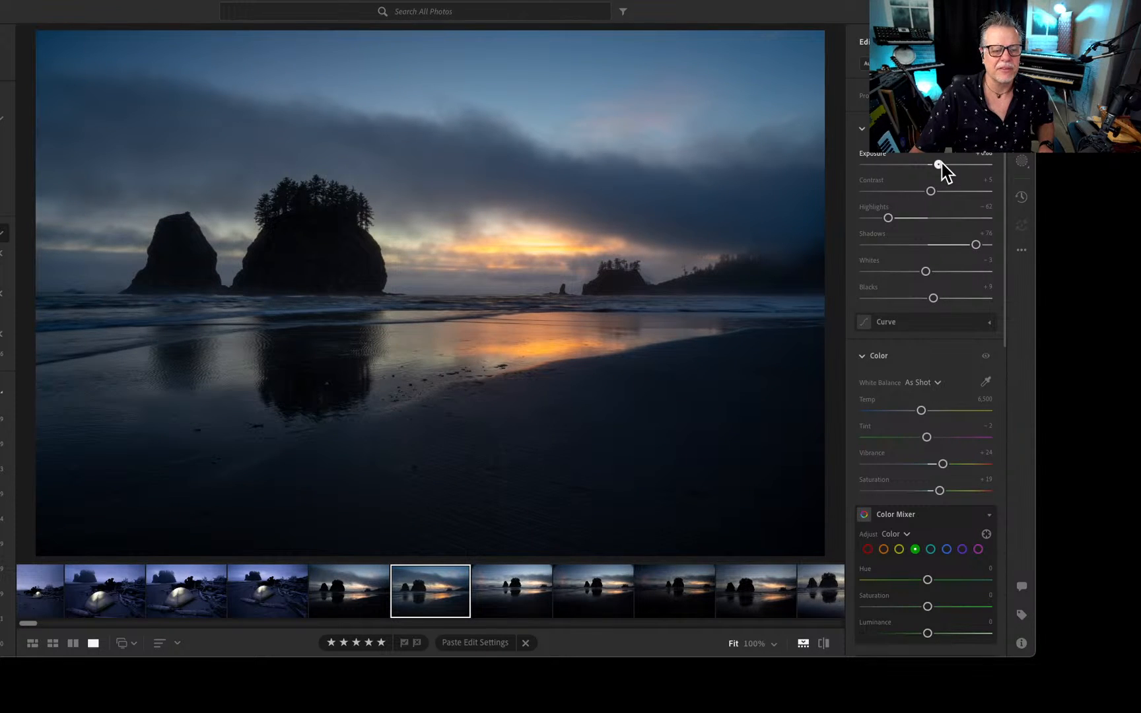
drag(940, 163, 945, 165)
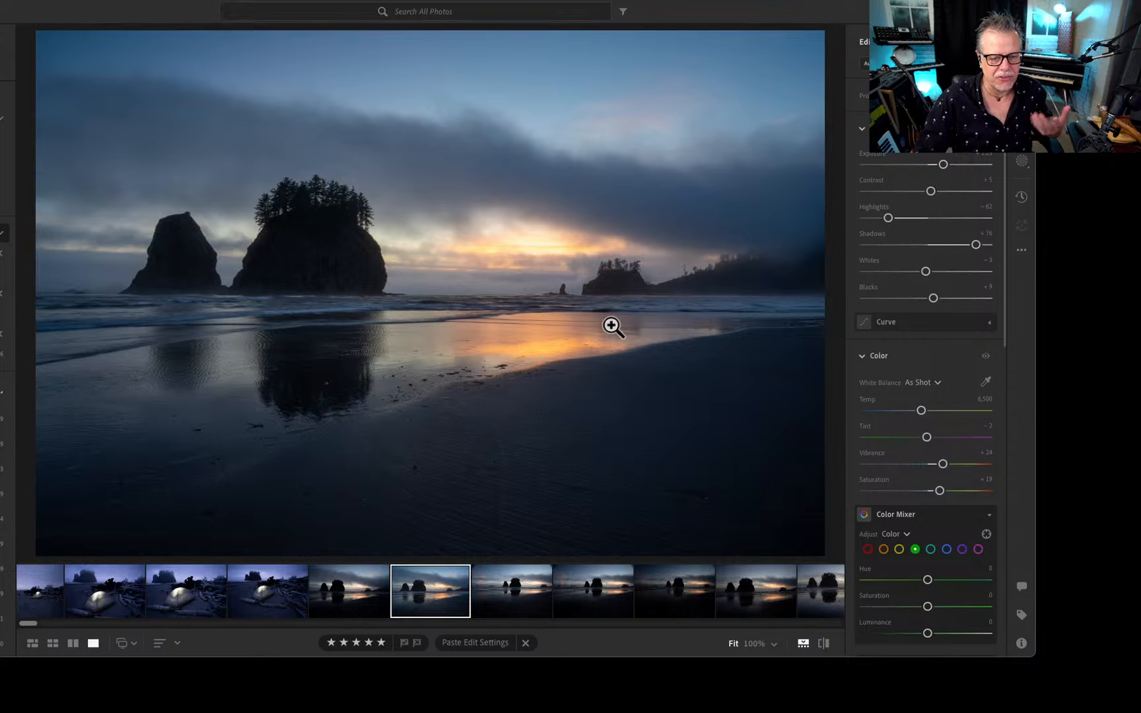
Browse back through the blue-dusk photos of the lit tent on the beach to the dark foggy sea stack shots.
click(262, 602)
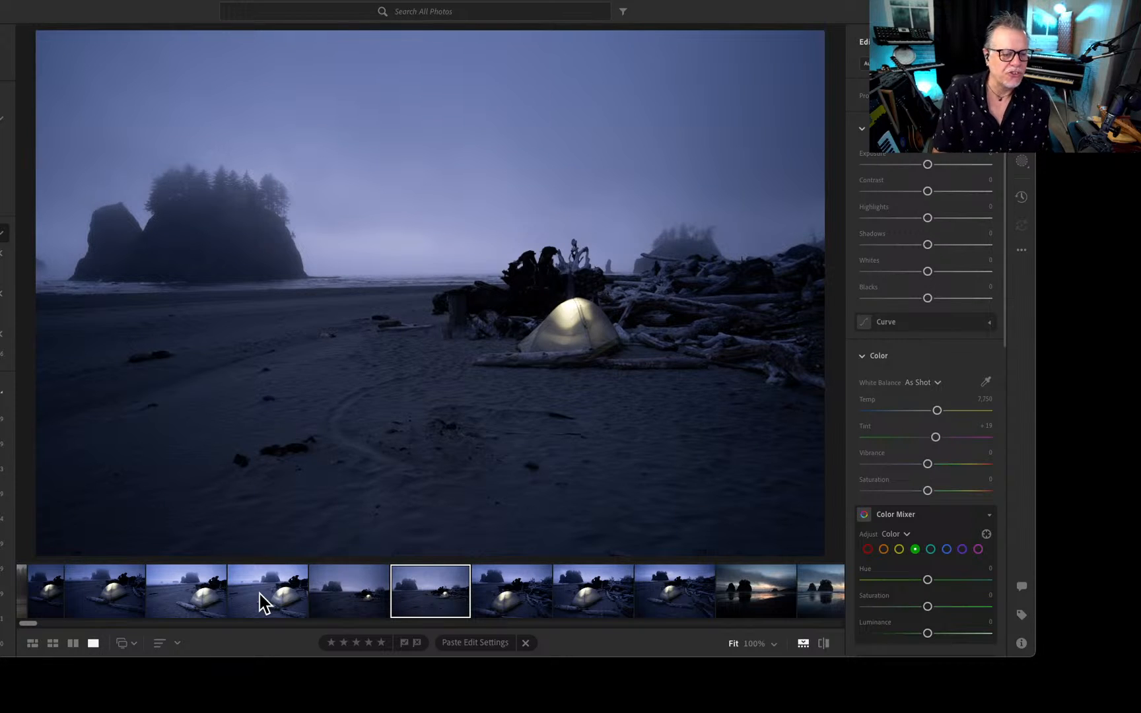
key(Left)
key(Left)
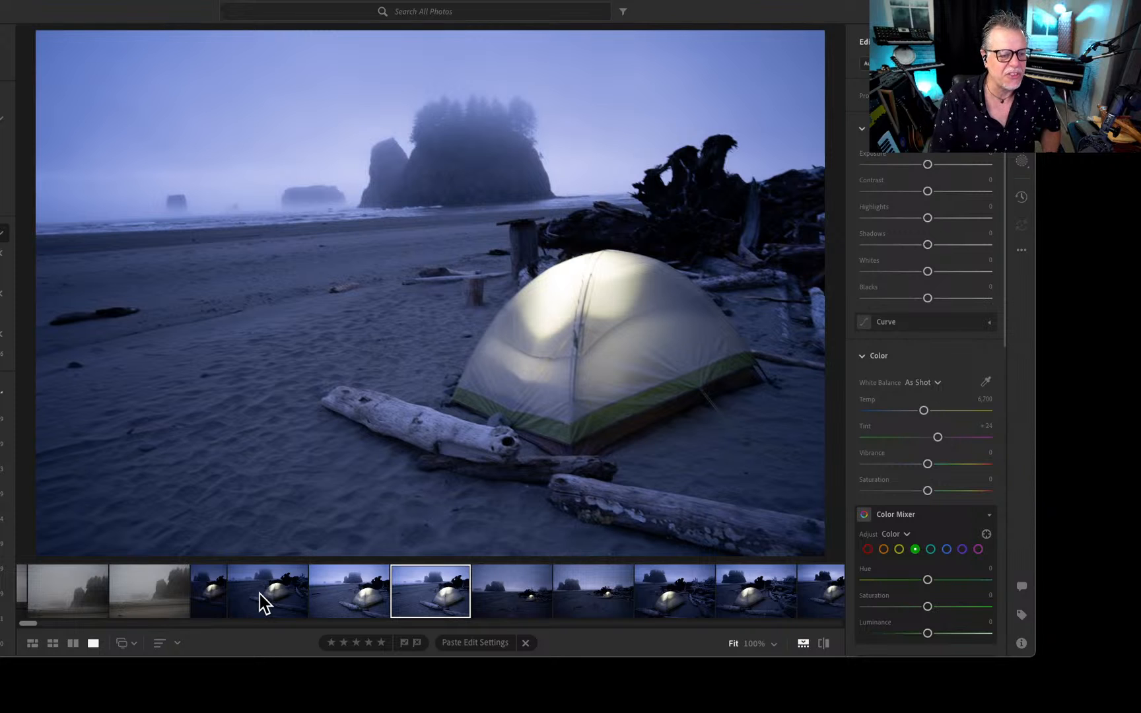
key(Left)
key(Left)
key(Left)
key(Left)
key(Left)
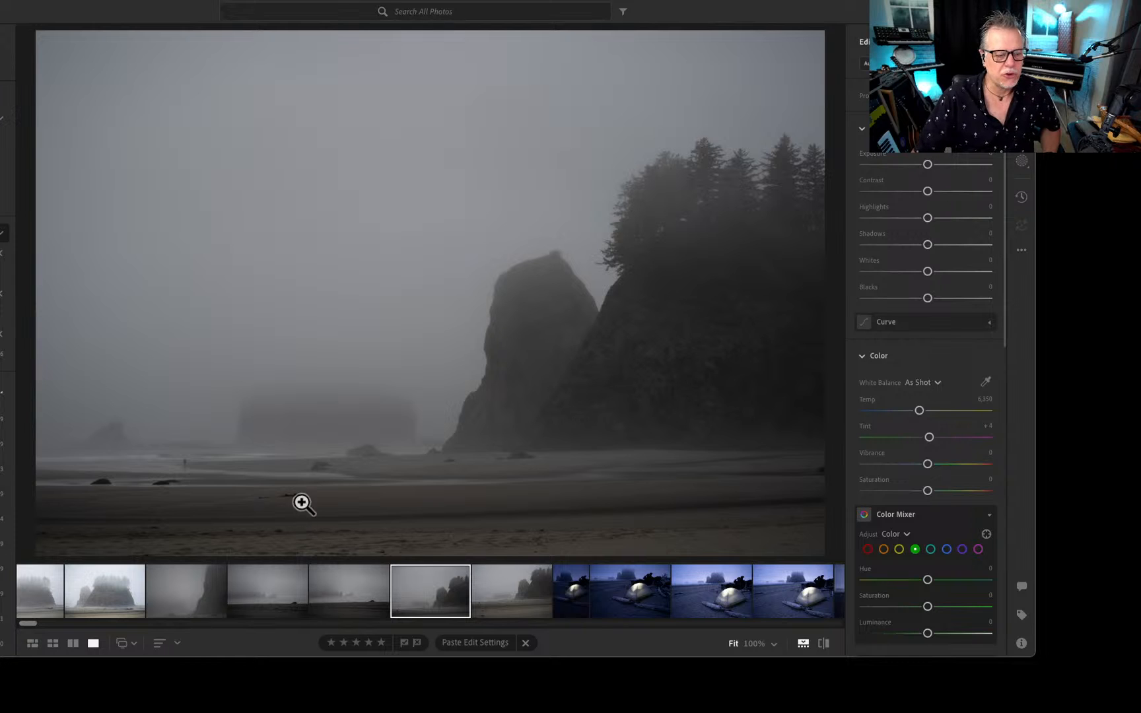
Inspect the lone walker up close in two of the dark foggy sea stack photos, returning each to full view.
click(197, 471)
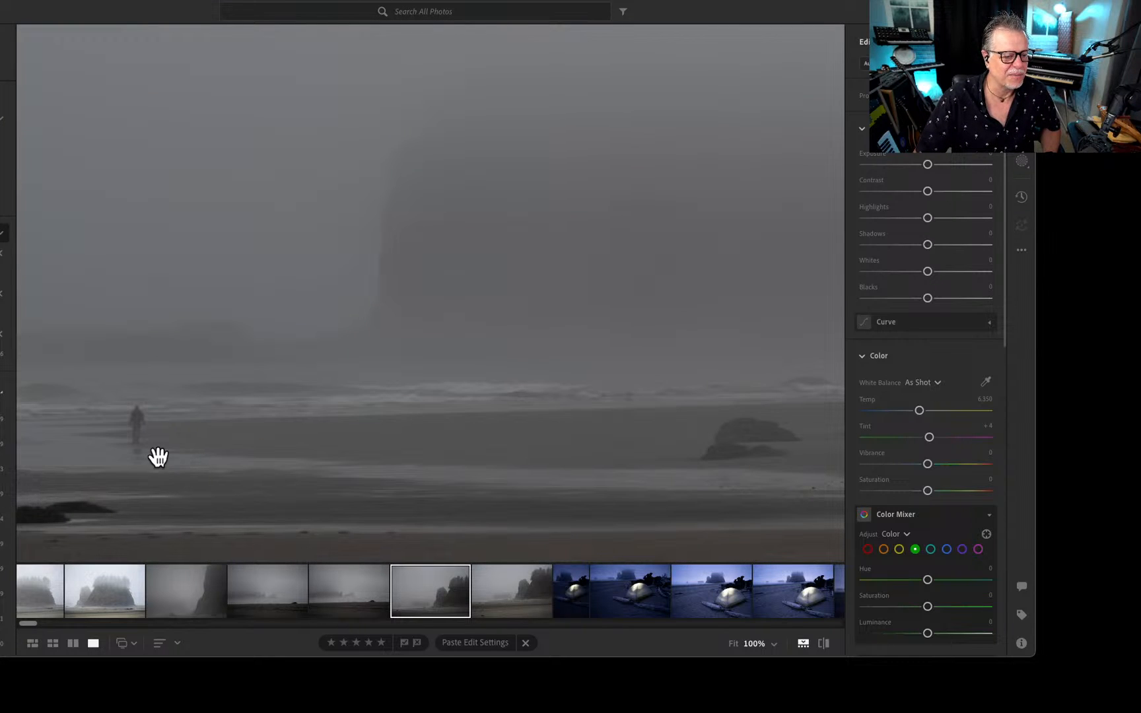
click(388, 448)
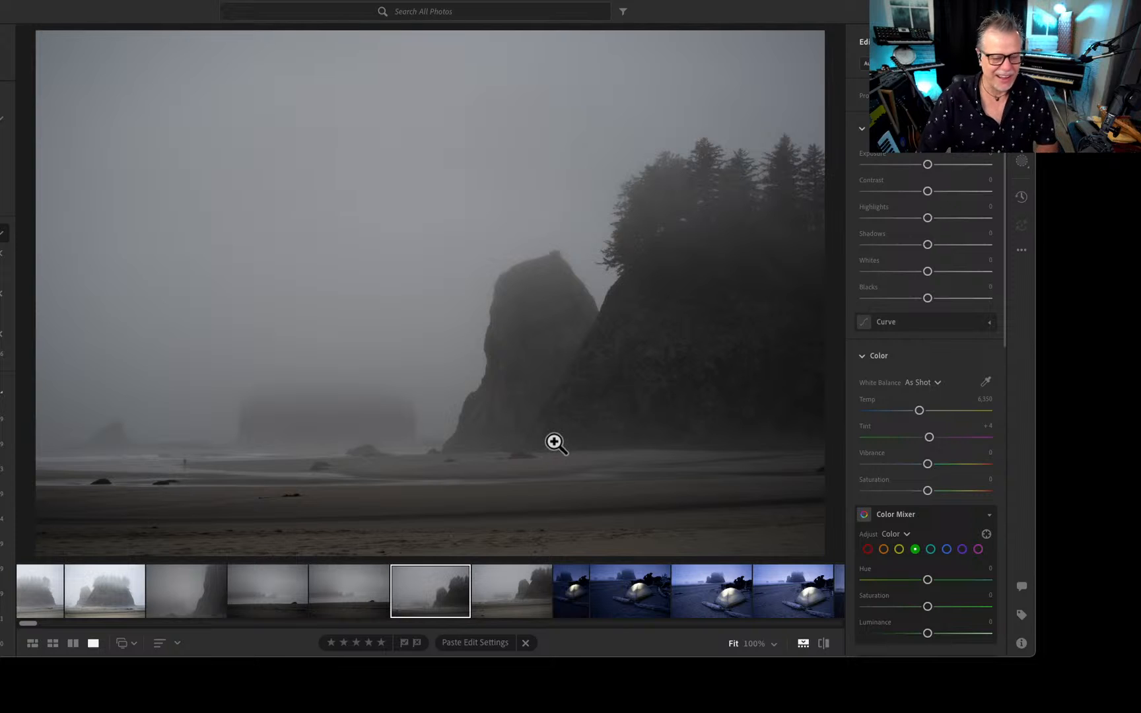
key(Left)
key(Left)
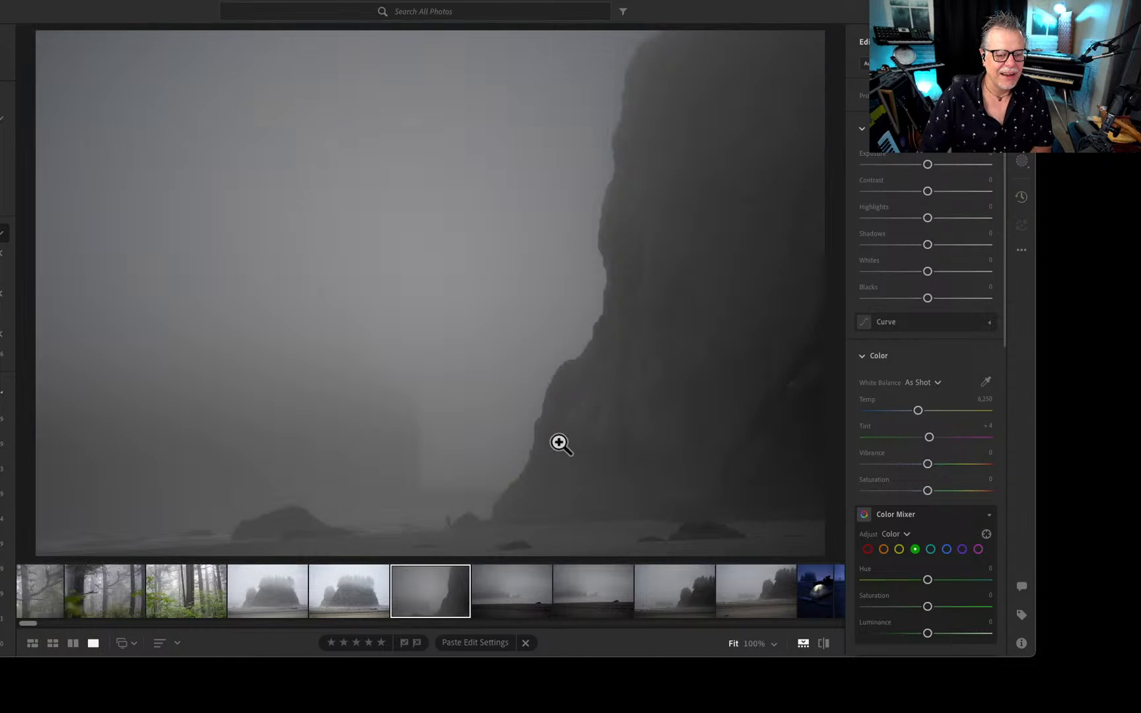
click(487, 537)
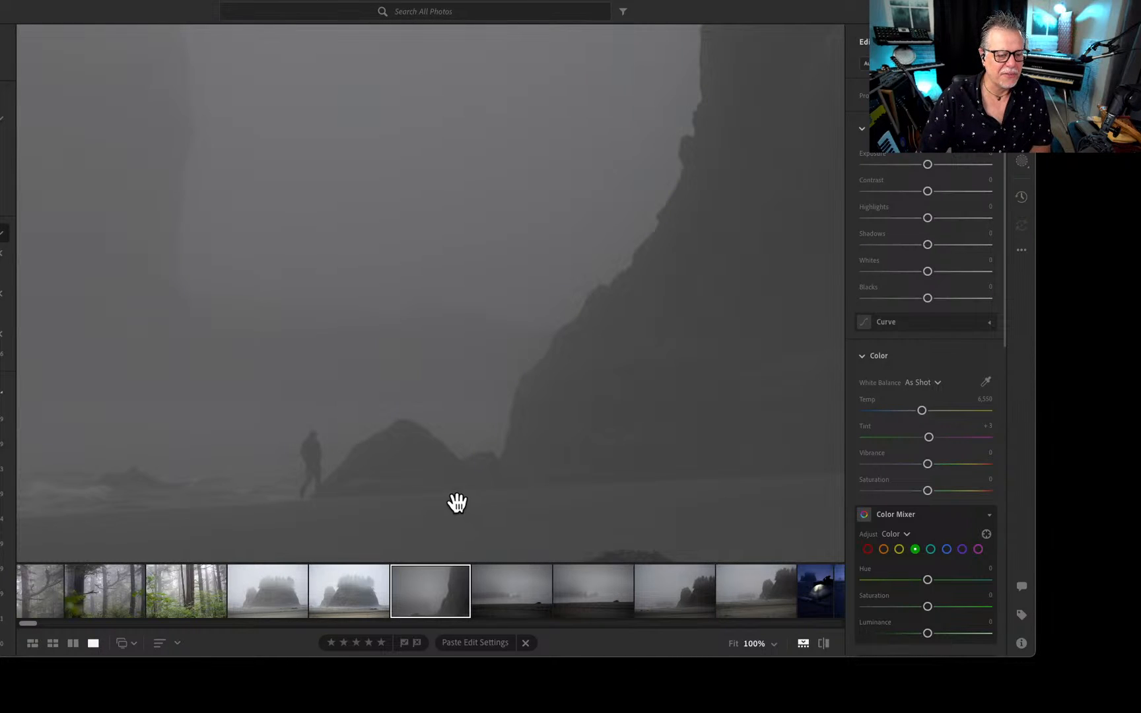
click(487, 483)
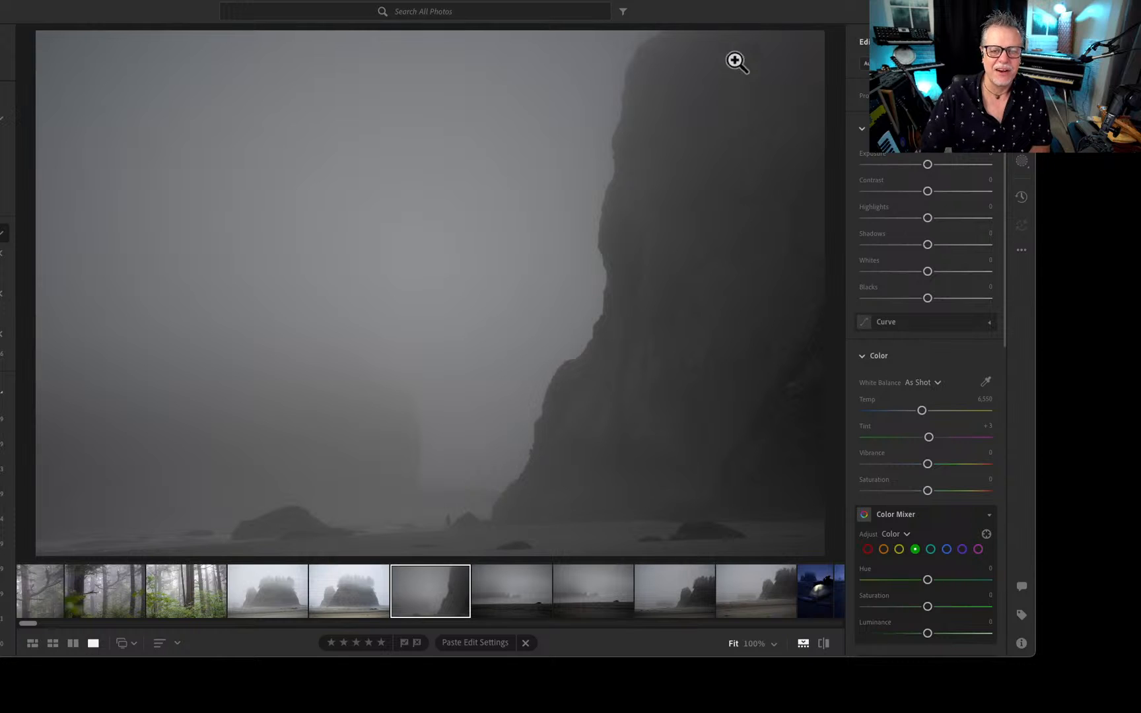
Magnify the brighter edited foggy sea stack photo to examine the two walkers and the distant figures at the rock's base.
key(Left)
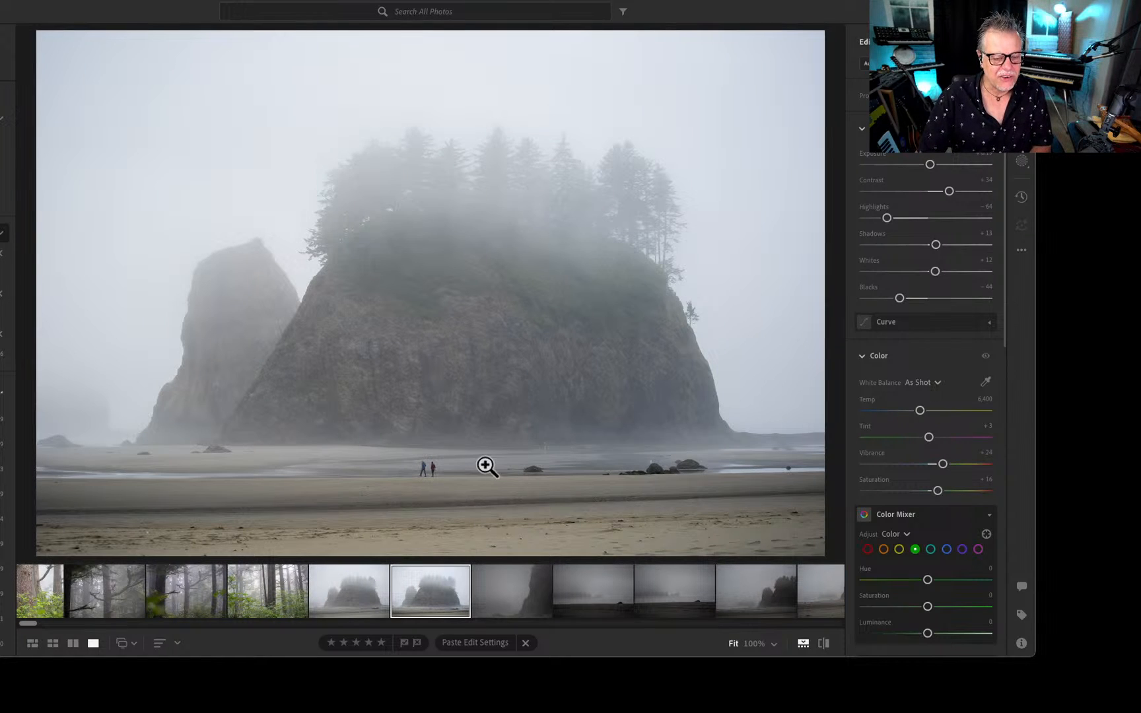
click(434, 492)
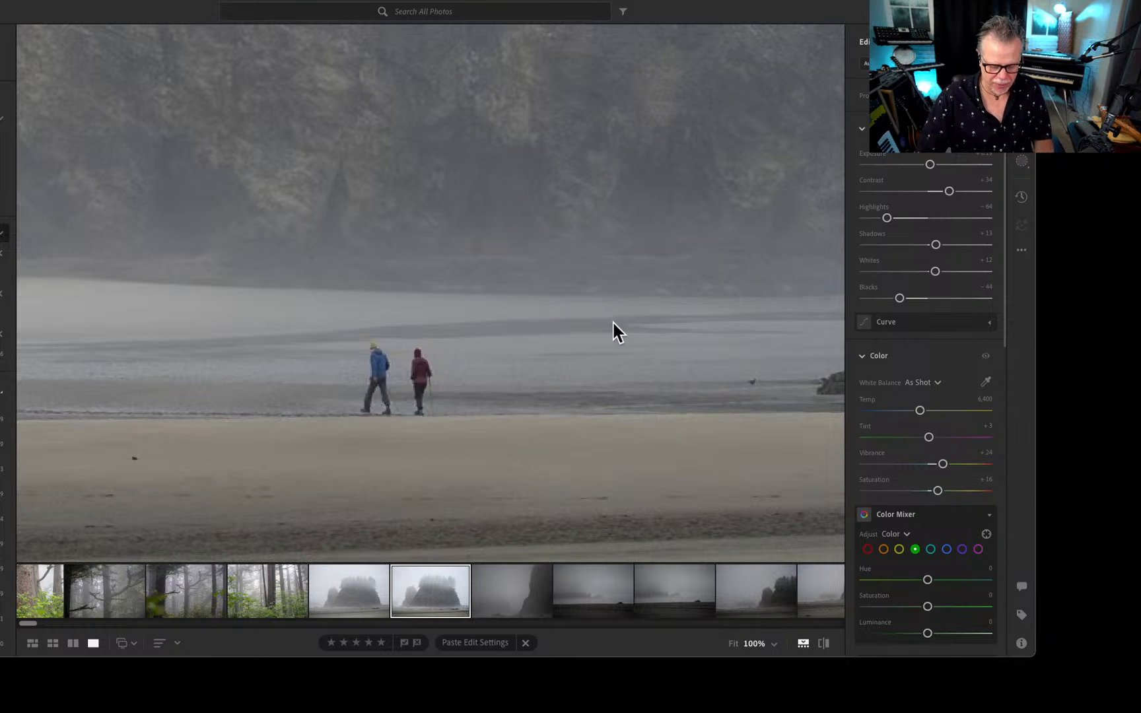
key(super+equal)
drag(776, 299, 165, 397)
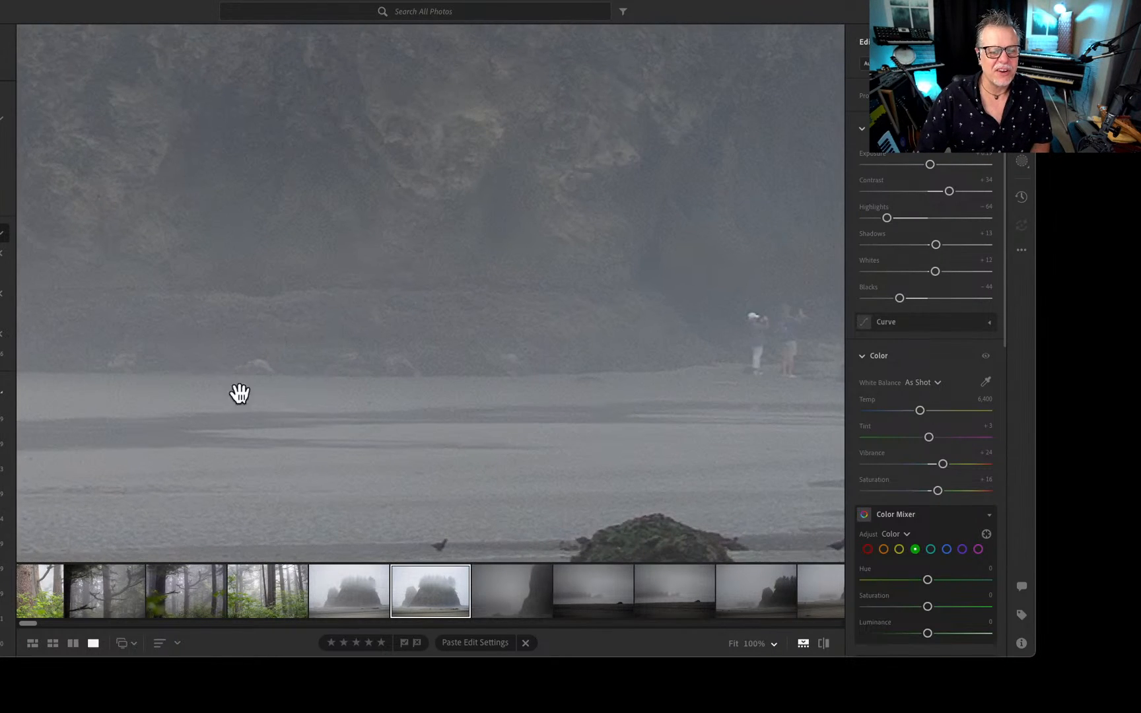
drag(759, 350, 365, 372)
drag(559, 348, 353, 413)
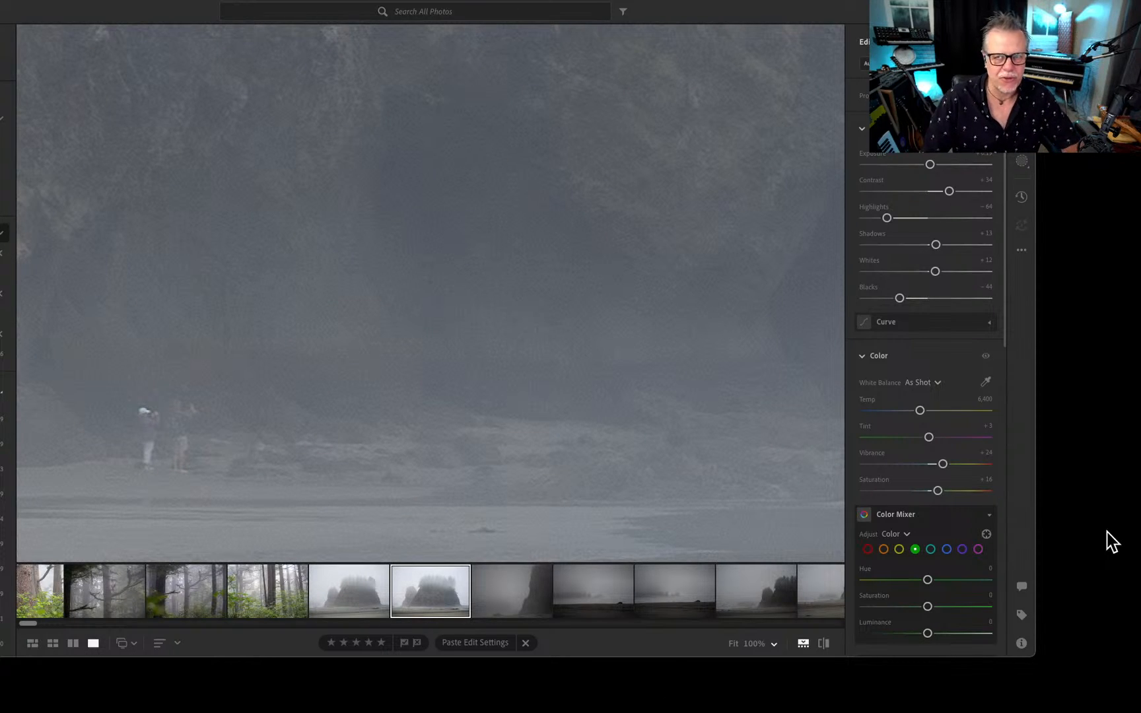
Fit the edited foggy sea stack photo back in view and recheck the distant figures at the rock's base at 100%.
key(super+minus)
key(super+minus)
key(super+minus)
key(super+minus)
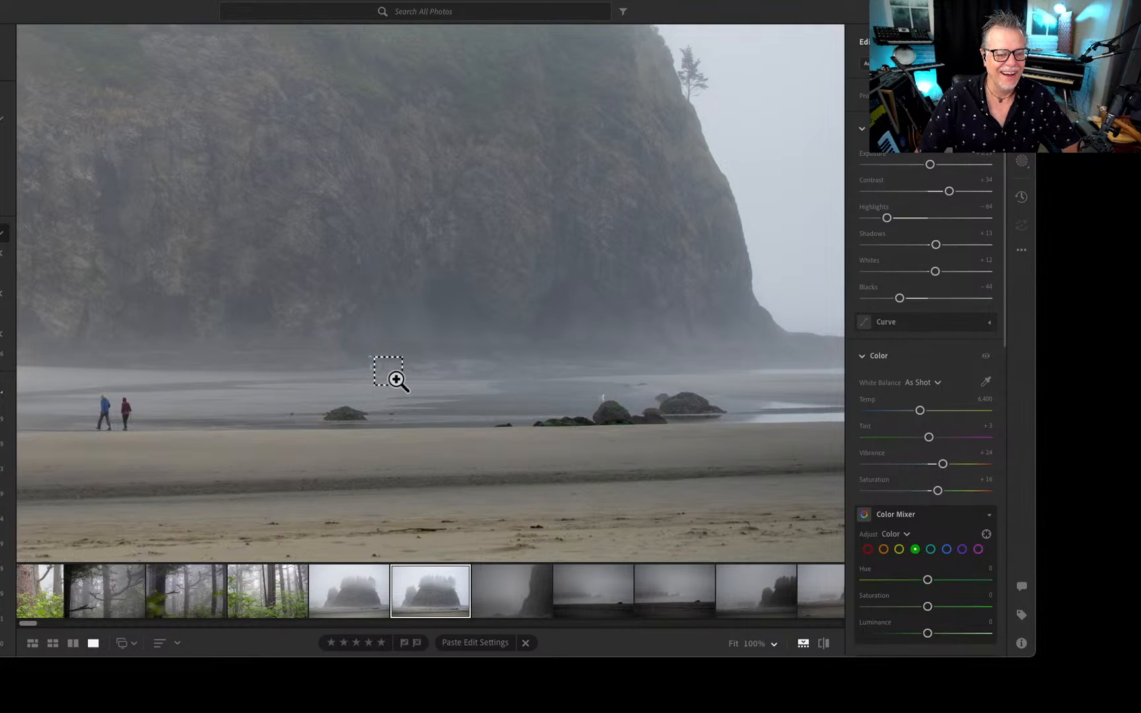
key(super+minus)
key(super+minus)
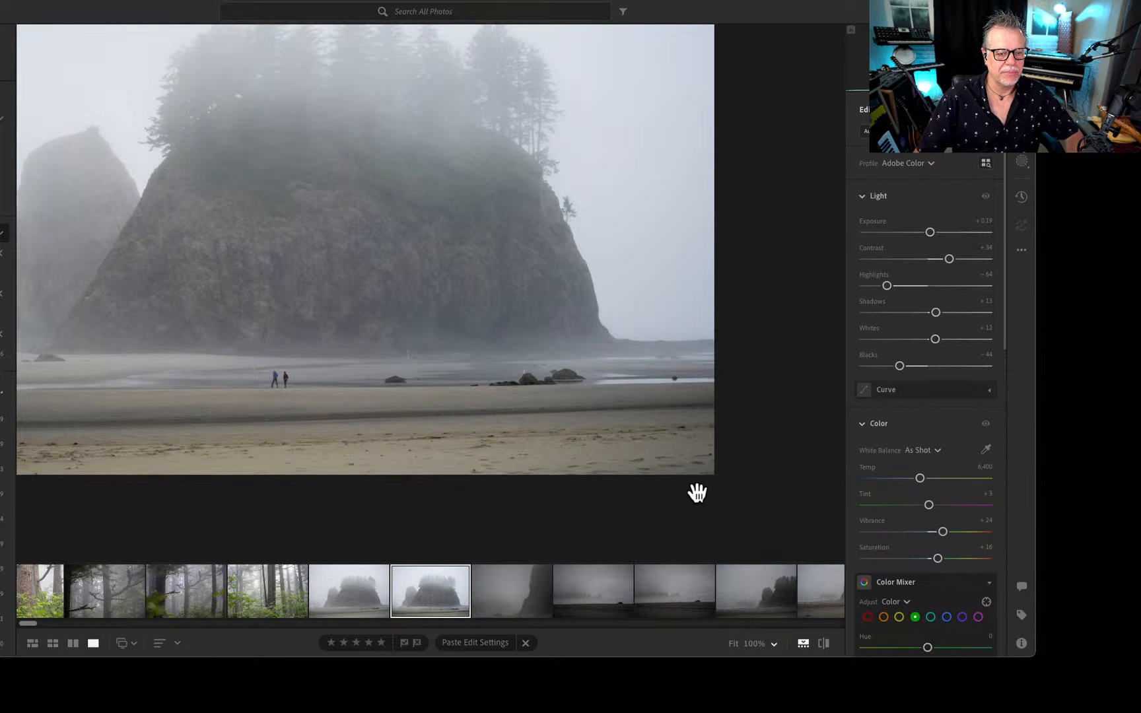
click(379, 585)
click(427, 588)
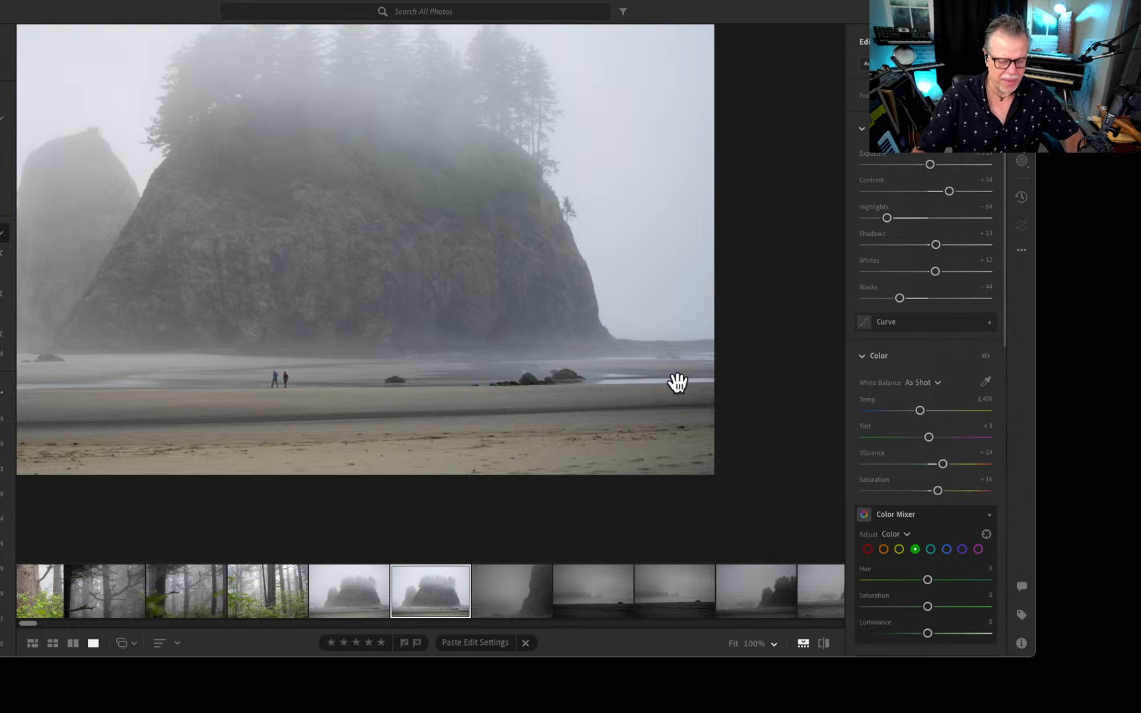
click(534, 451)
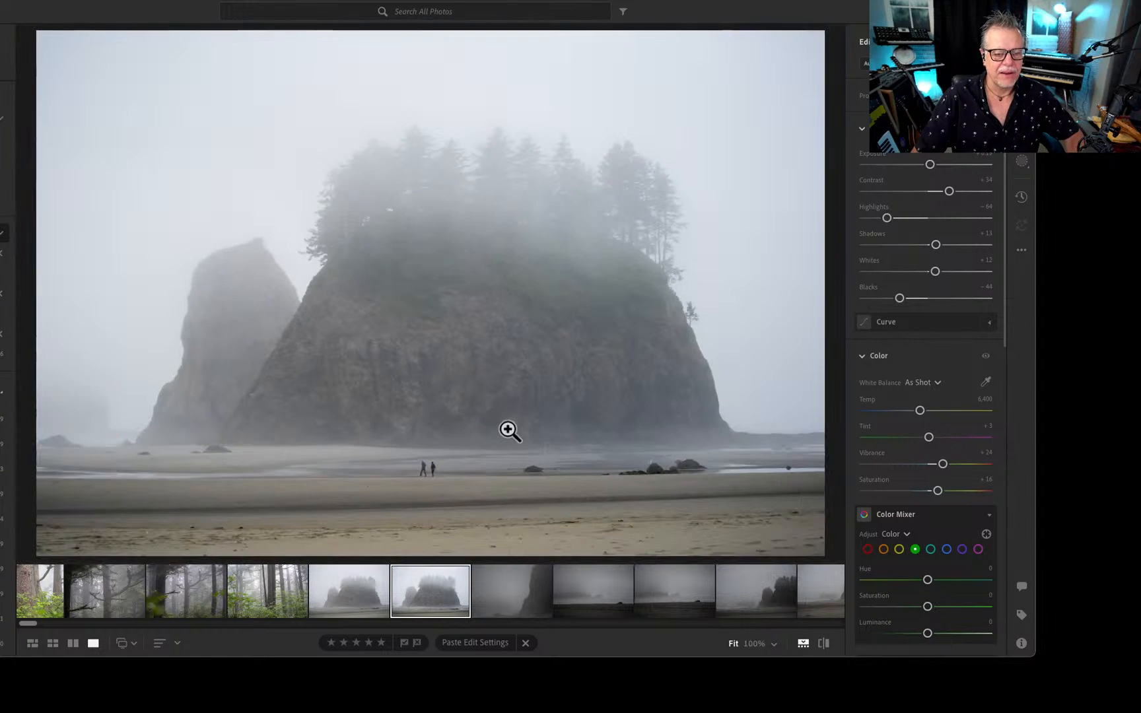
click(552, 452)
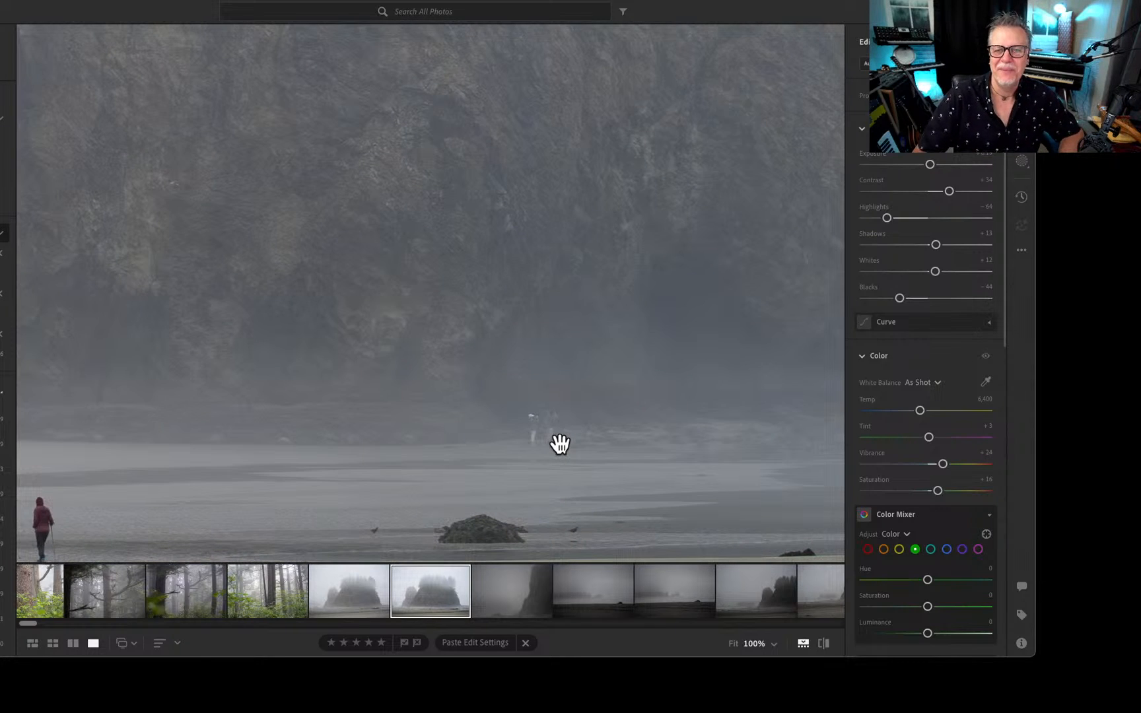
click(560, 444)
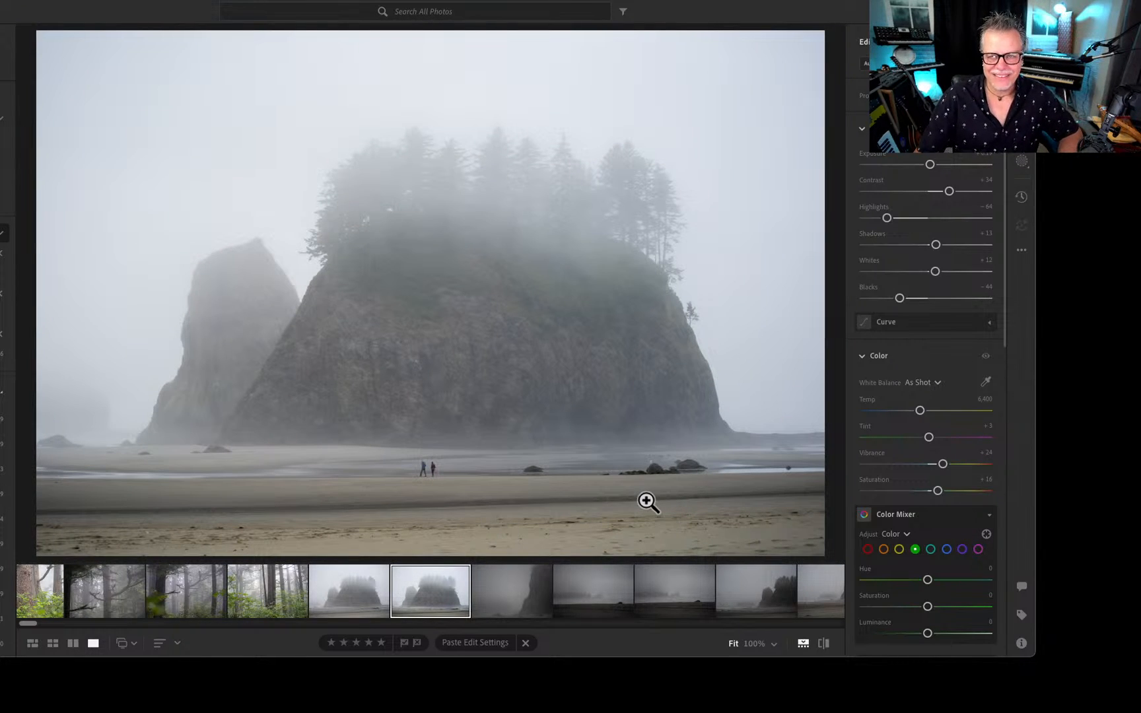
Browse back from the unedited foggy sea stack shot through the misty forest photos to the mossy-branch tree shot.
key(Left)
key(Left)
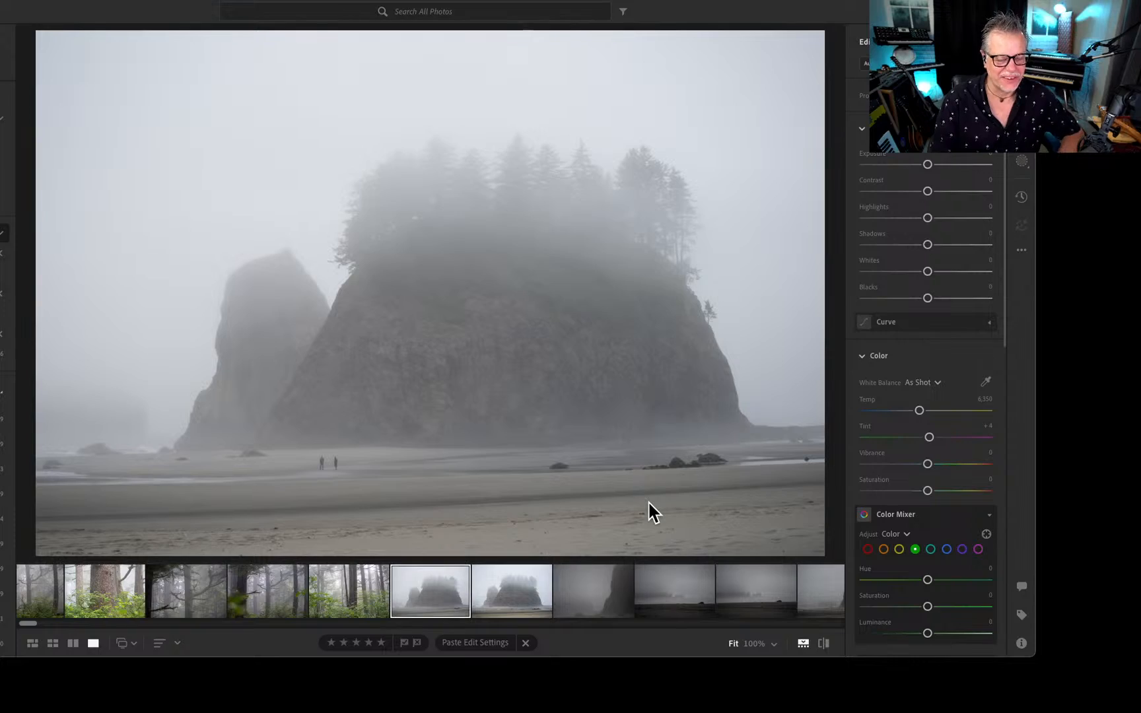
key(Left)
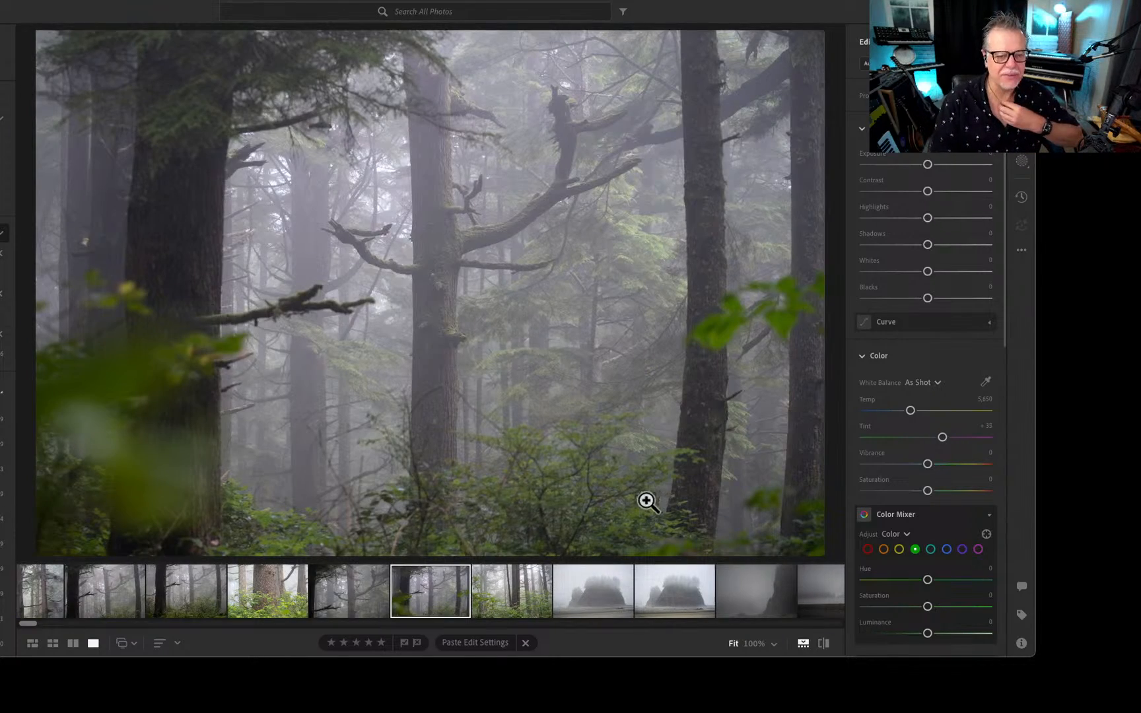
key(Left)
key(Left)
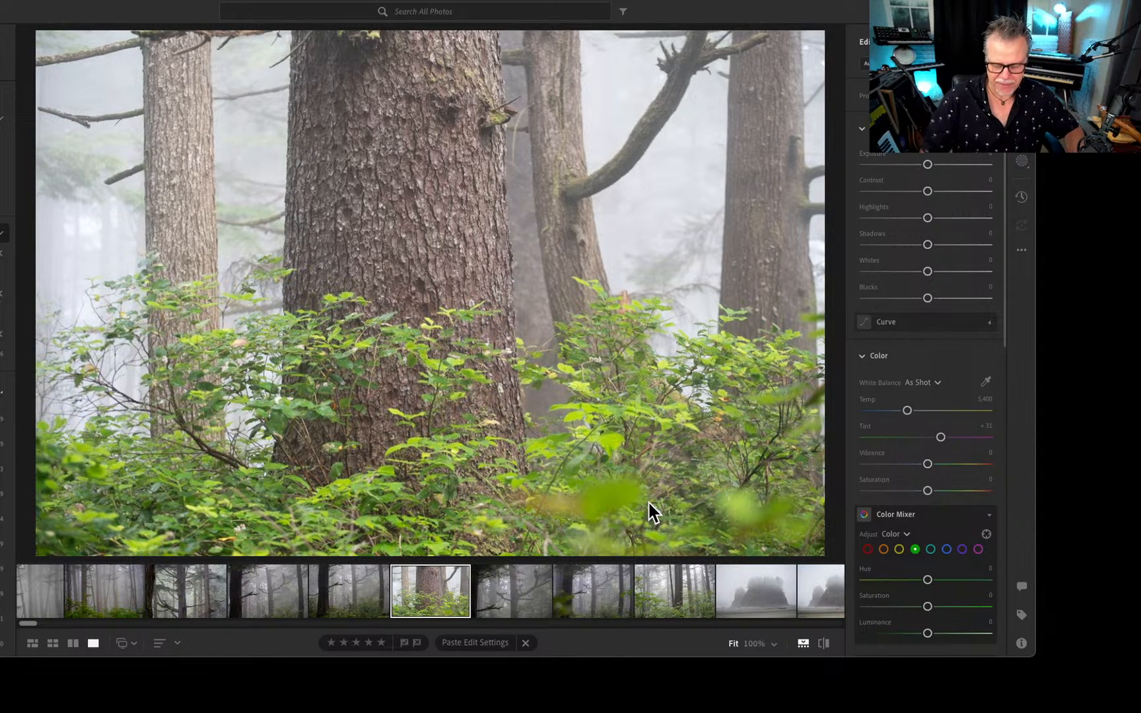
key(Left)
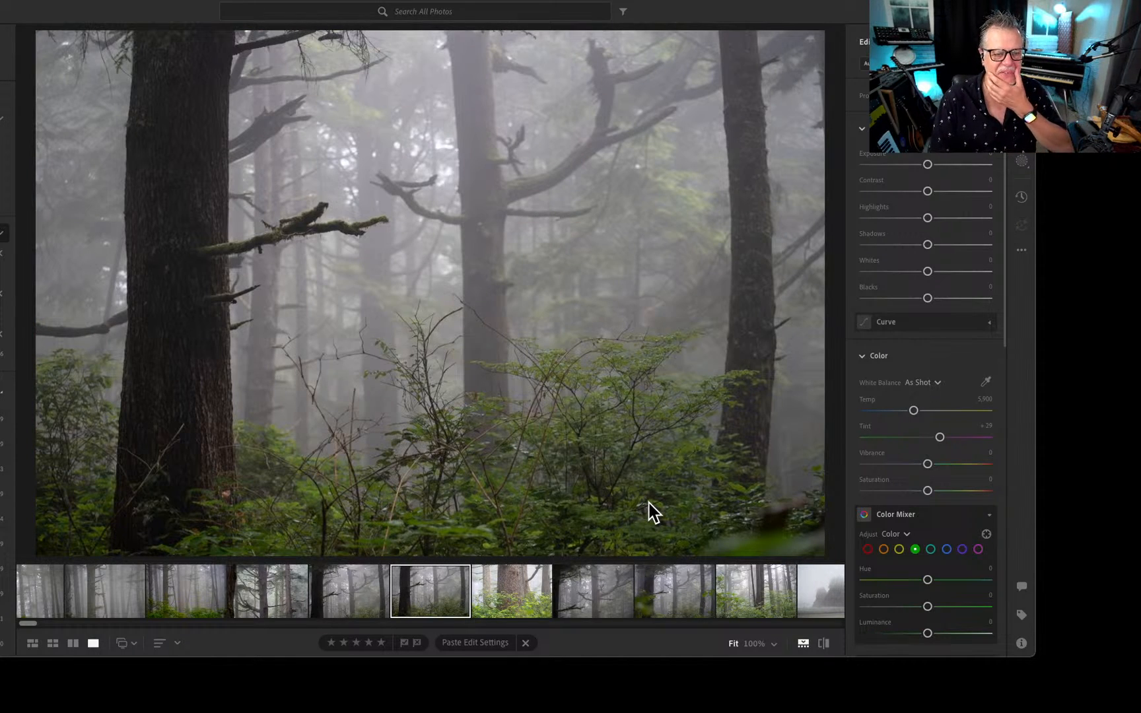
key(Left)
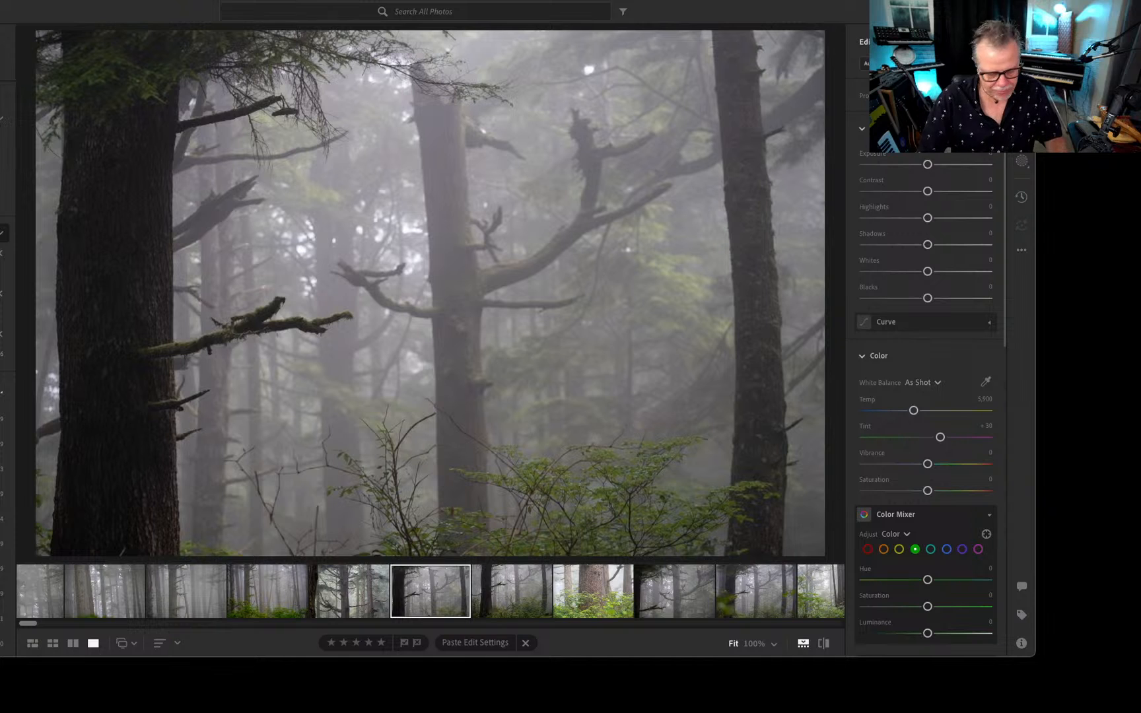
Switch to the Photos app and show the July 12, 2025 Portland restaurant pictures, including the plate of fries and the Fire on the Mountain selfie.
key(super+Tab)
key(super+Tab)
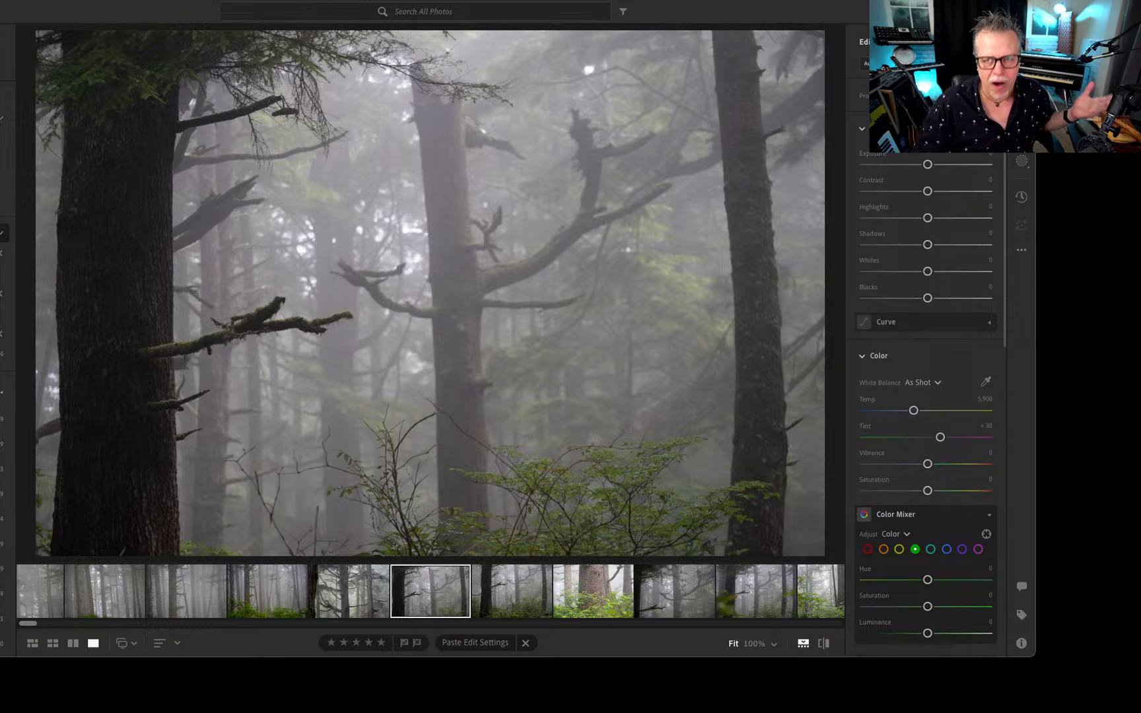
drag(1140, 99, 597, 19)
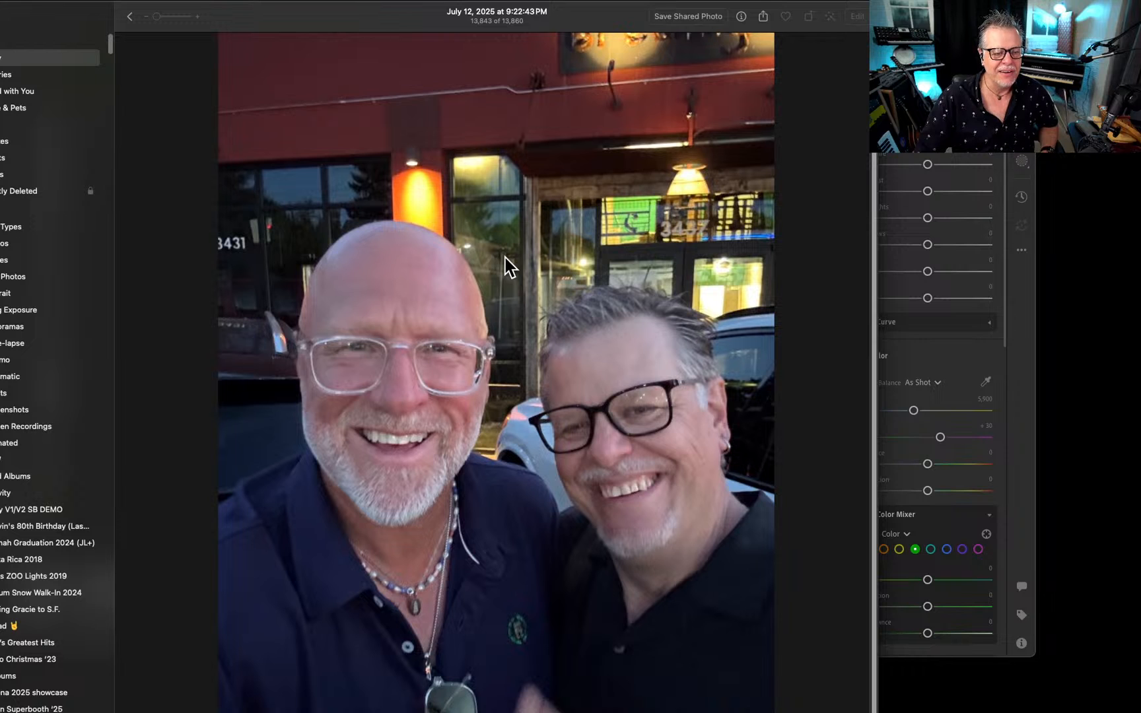
key(Left)
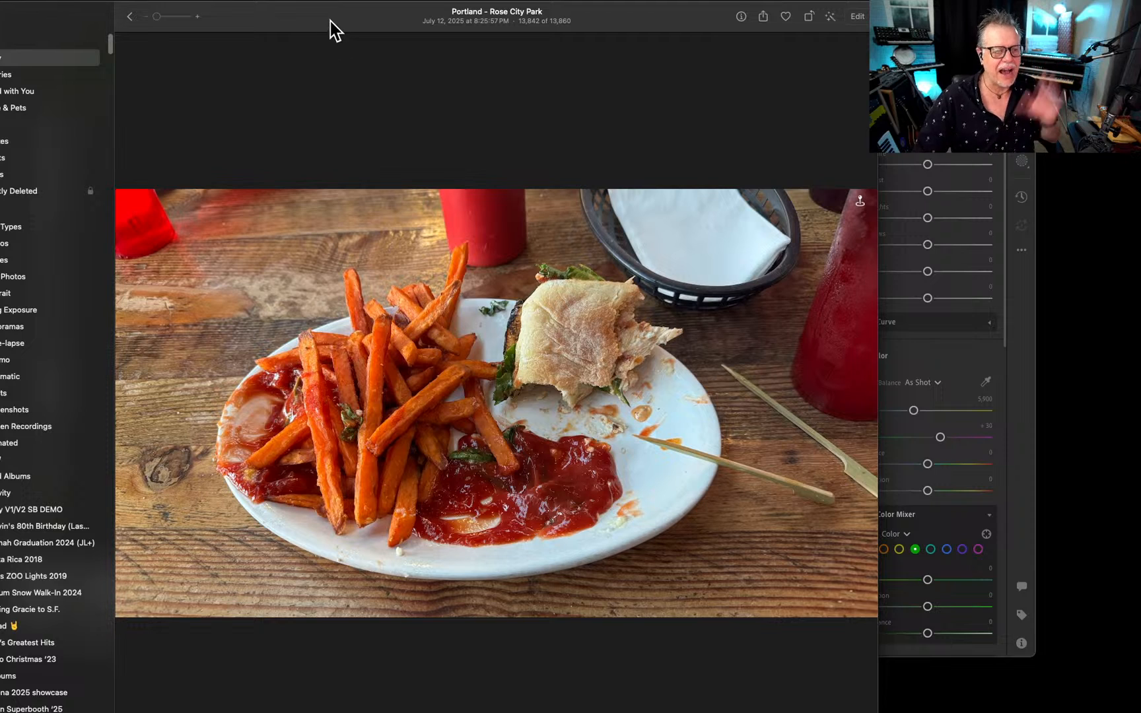
drag(333, 26, 1122, 49)
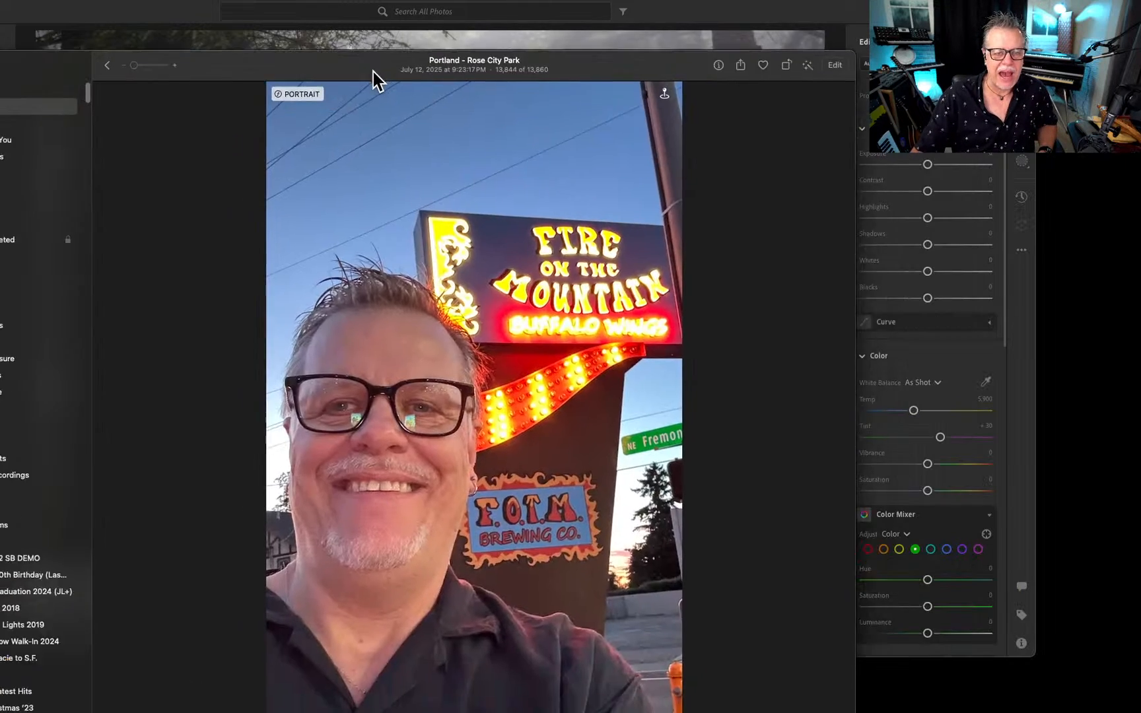
drag(376, 80, 382, 20)
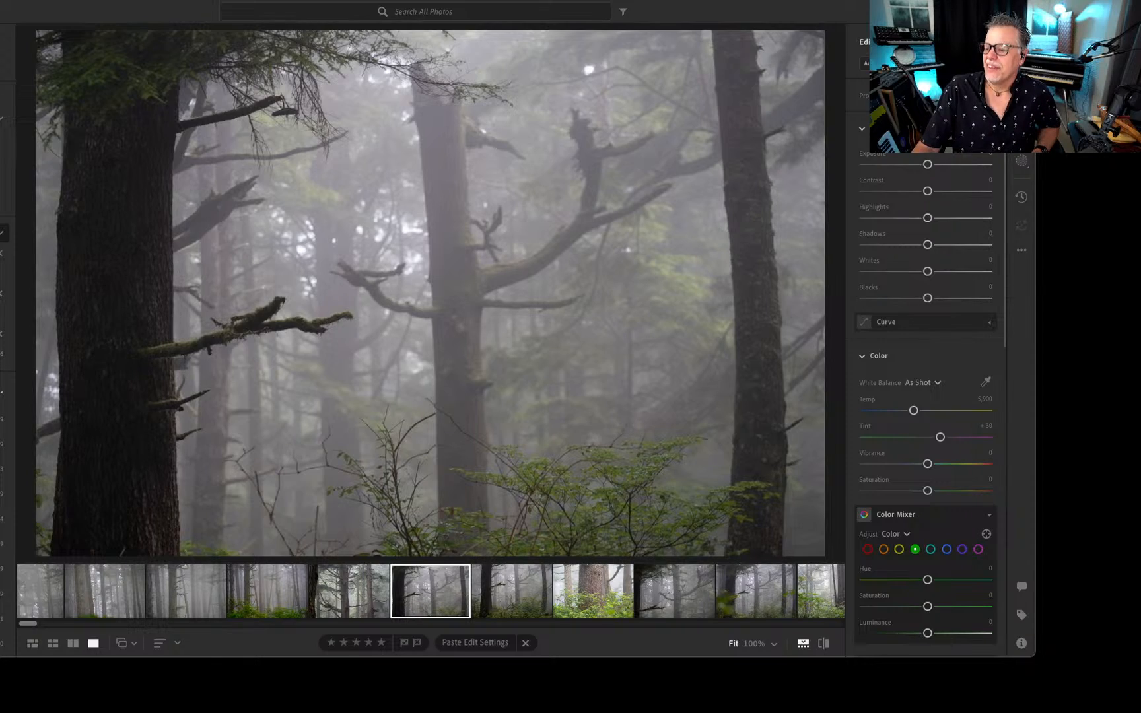
Bring the Photos window back into view and browse the July 11, 2025 forest trail and fern-covered root pictures.
drag(1140, 5, 567, 3)
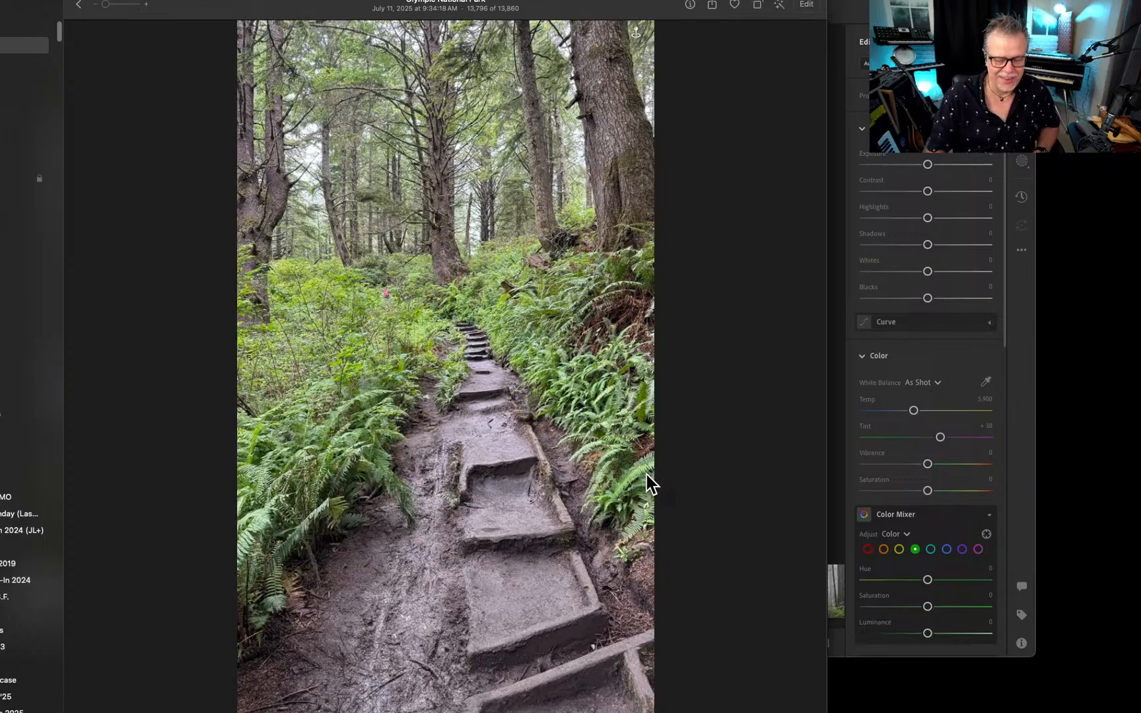
key(Left)
key(Left)
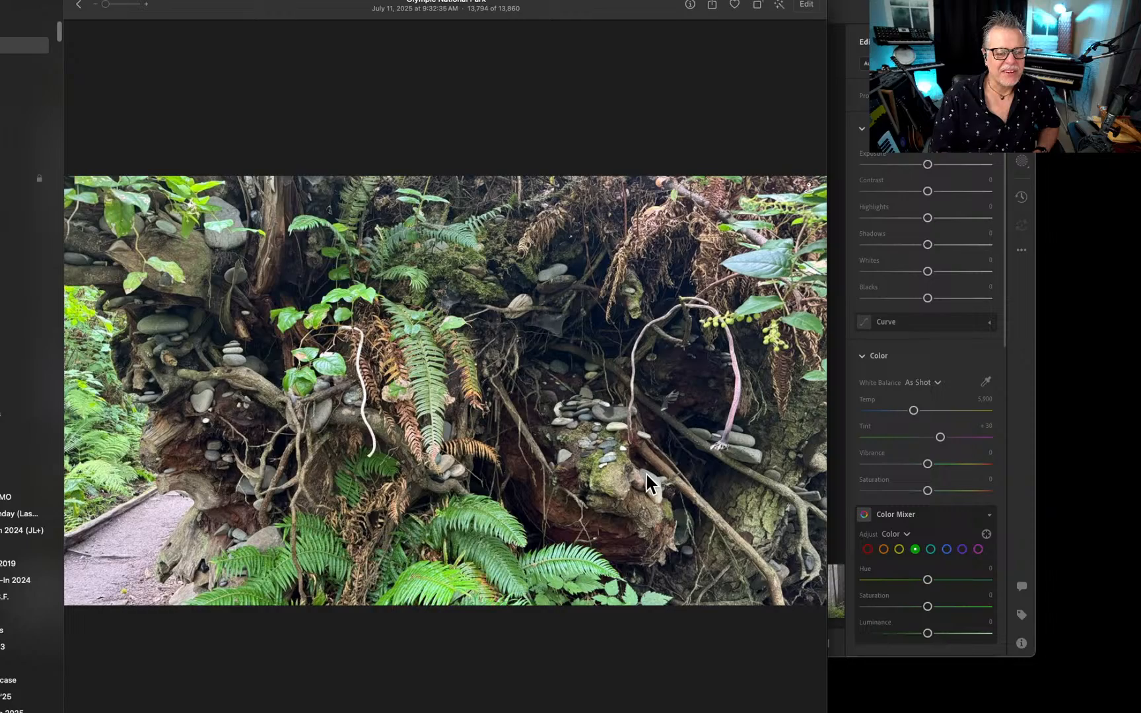
key(Left)
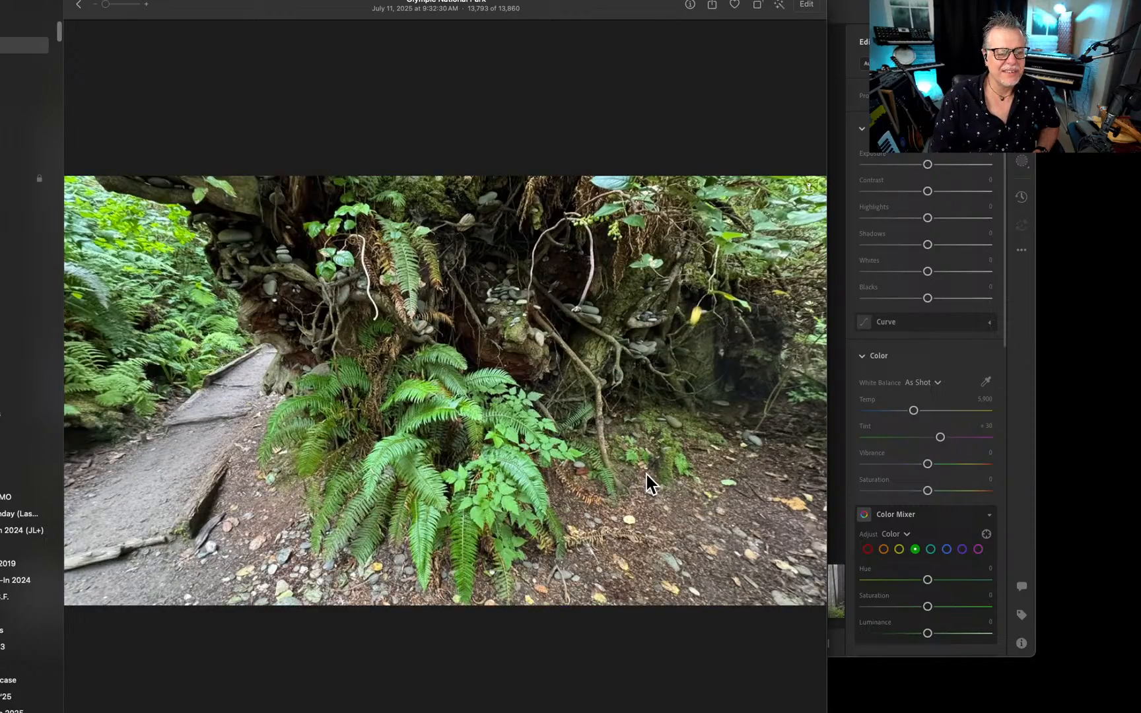
key(Left)
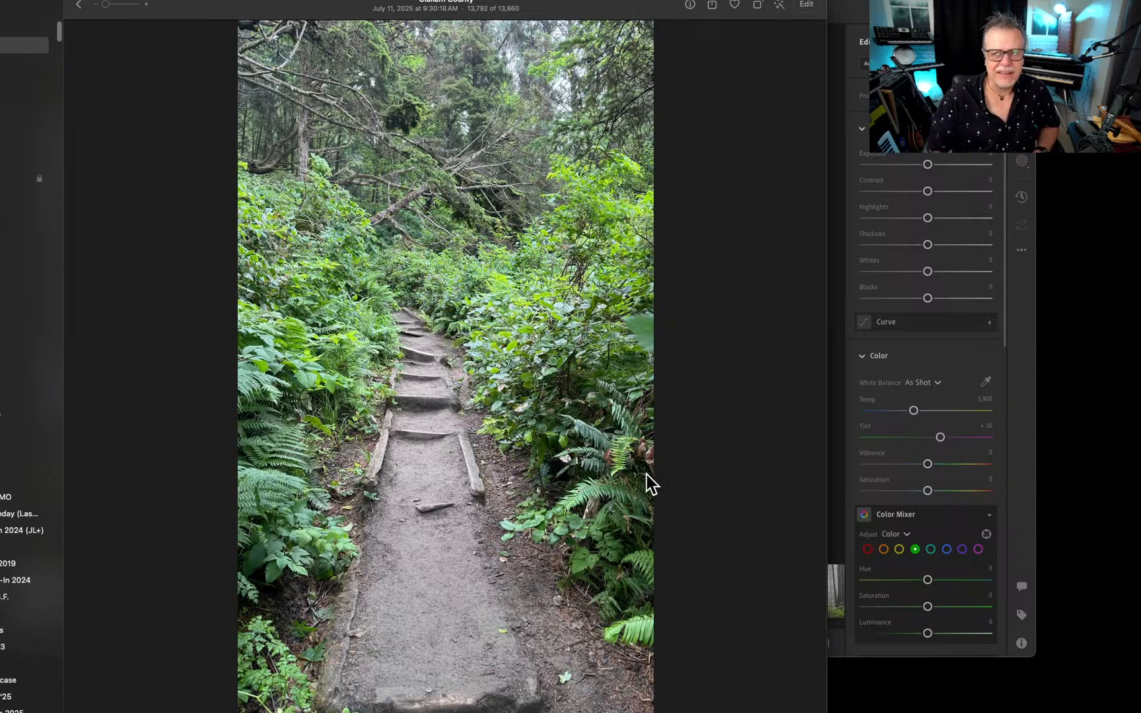
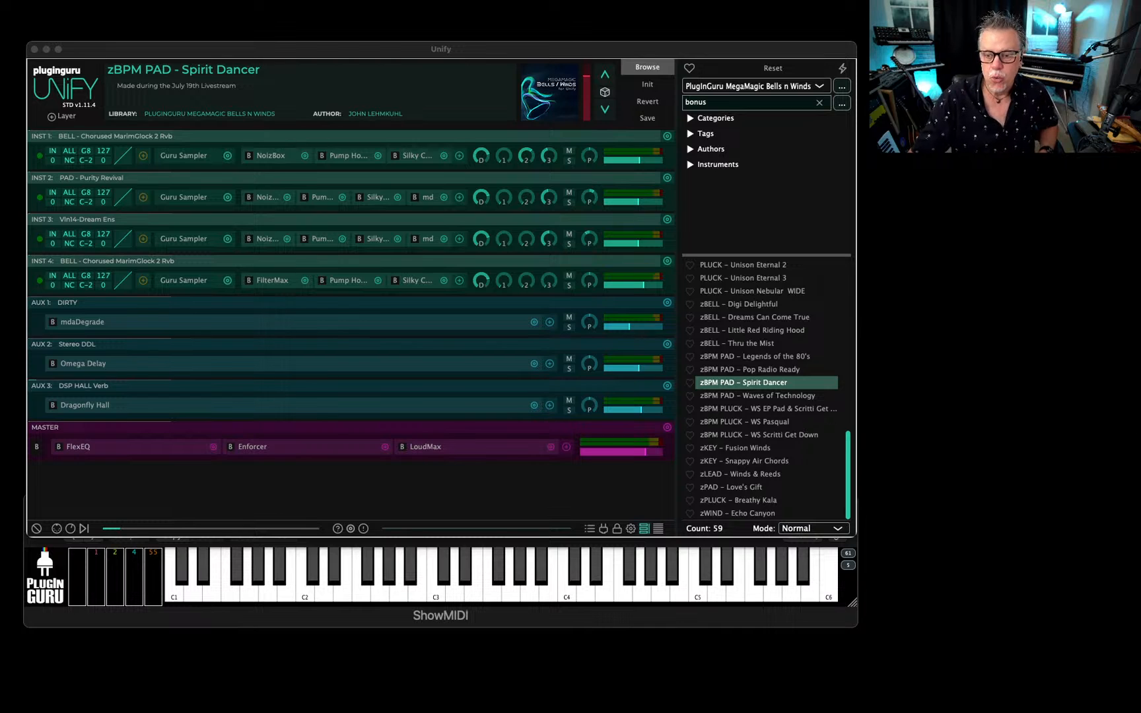
Open the desktop's MUSIC folder and open the recording Second Beach Ocean_48Khz.wav in TwistedWave.
drag(1140, 224, 941, 502)
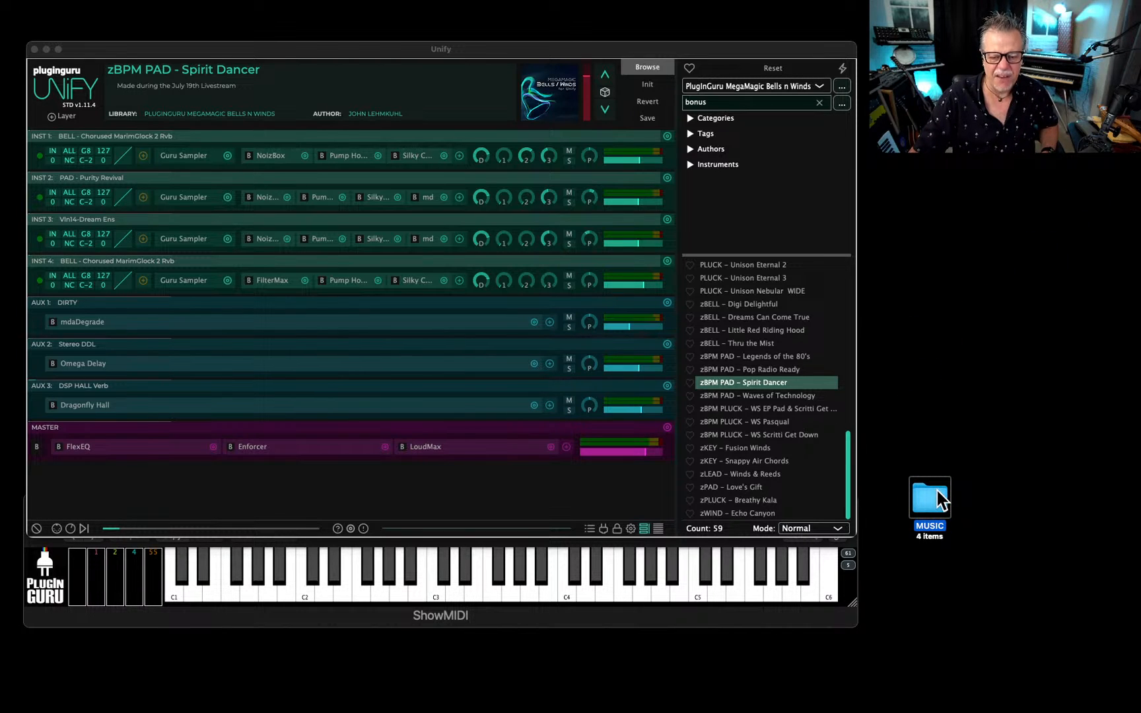
double_click(930, 498)
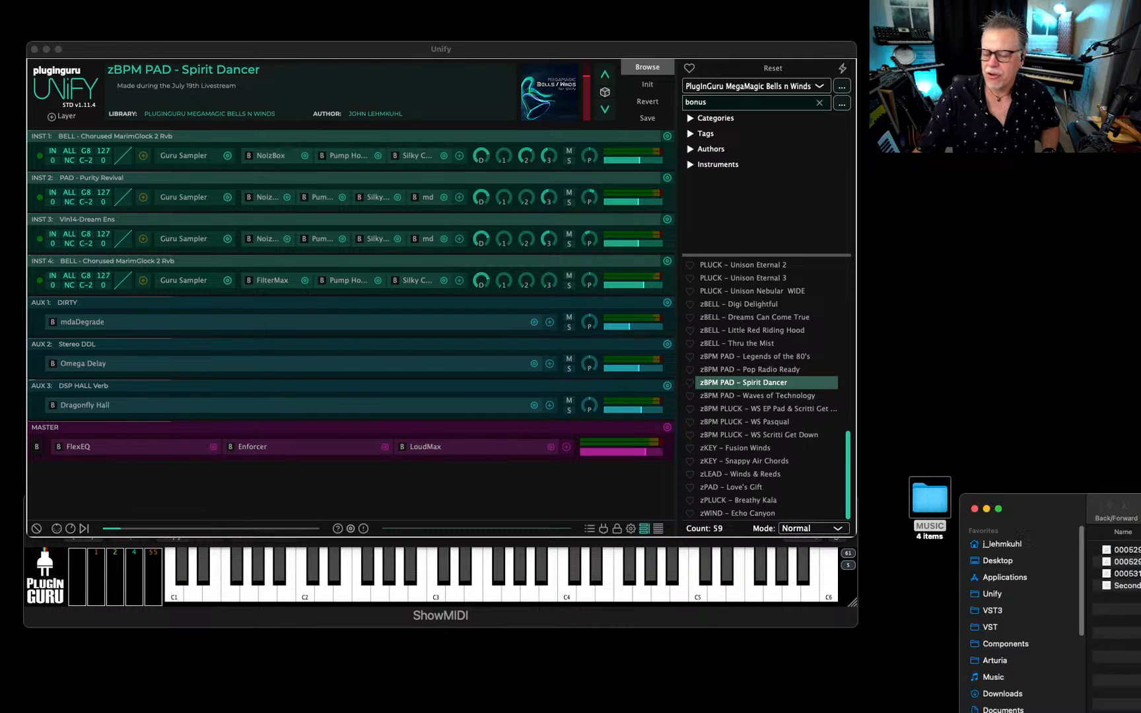
drag(432, 350, 472, 323)
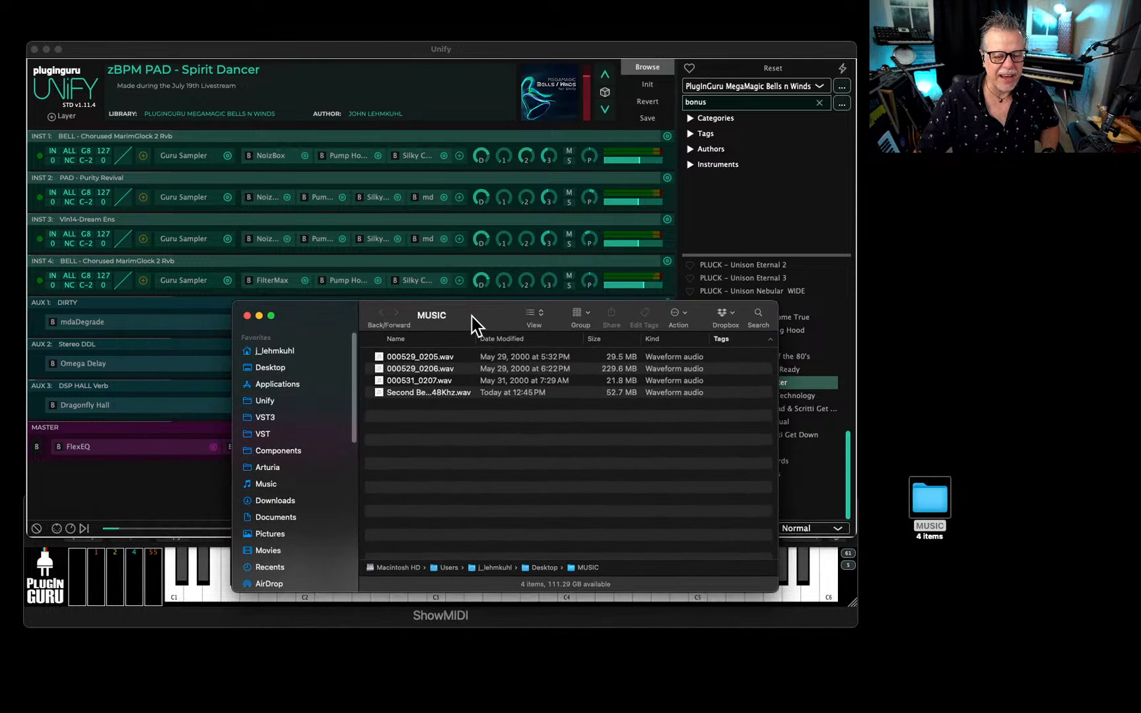
click(421, 367)
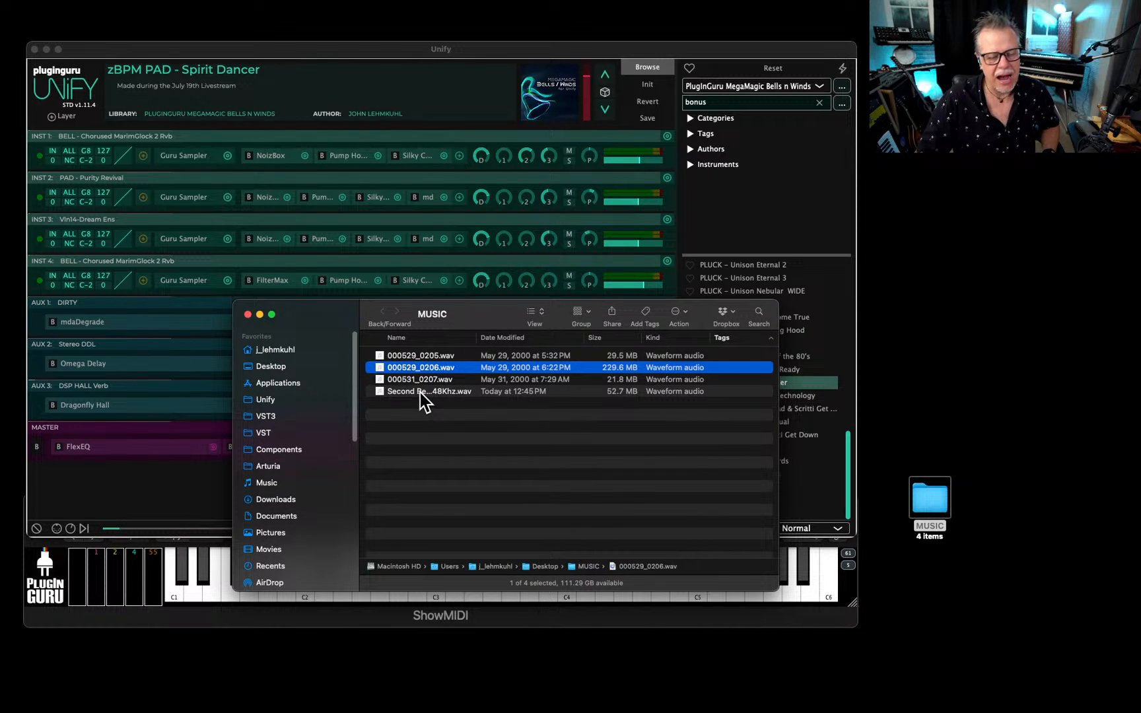
click(418, 392)
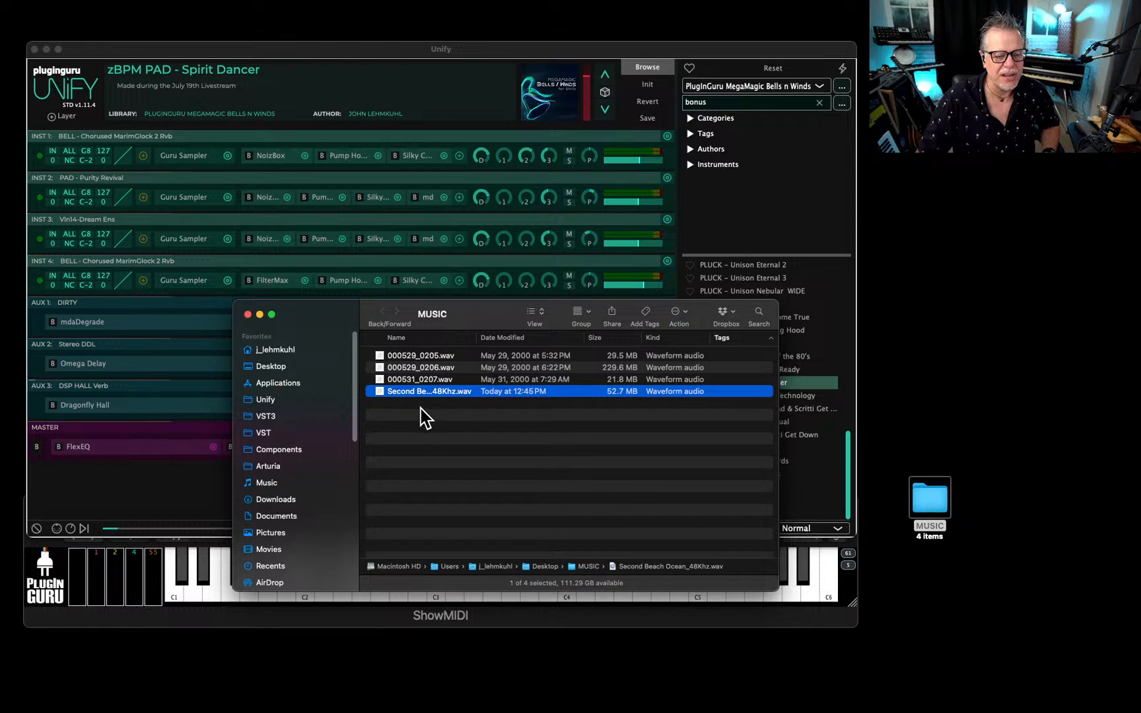
double_click(375, 393)
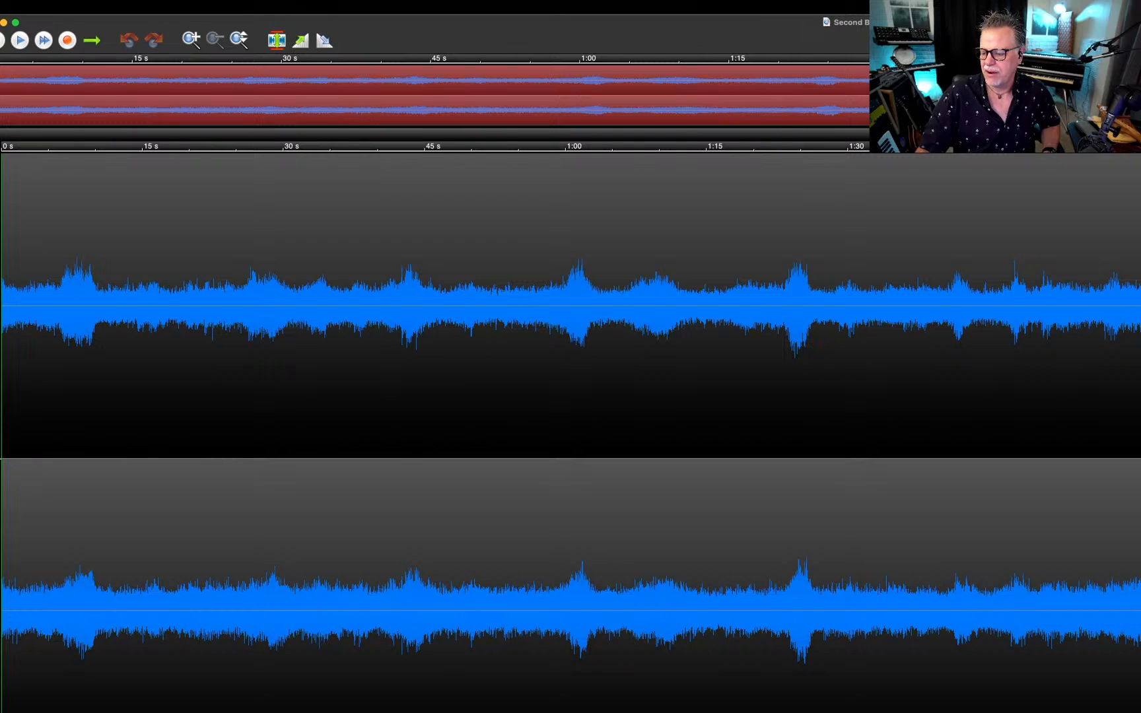
Shrink the waveform window to show the full ocean recording and play it from the start.
drag(1140, 712, 815, 683)
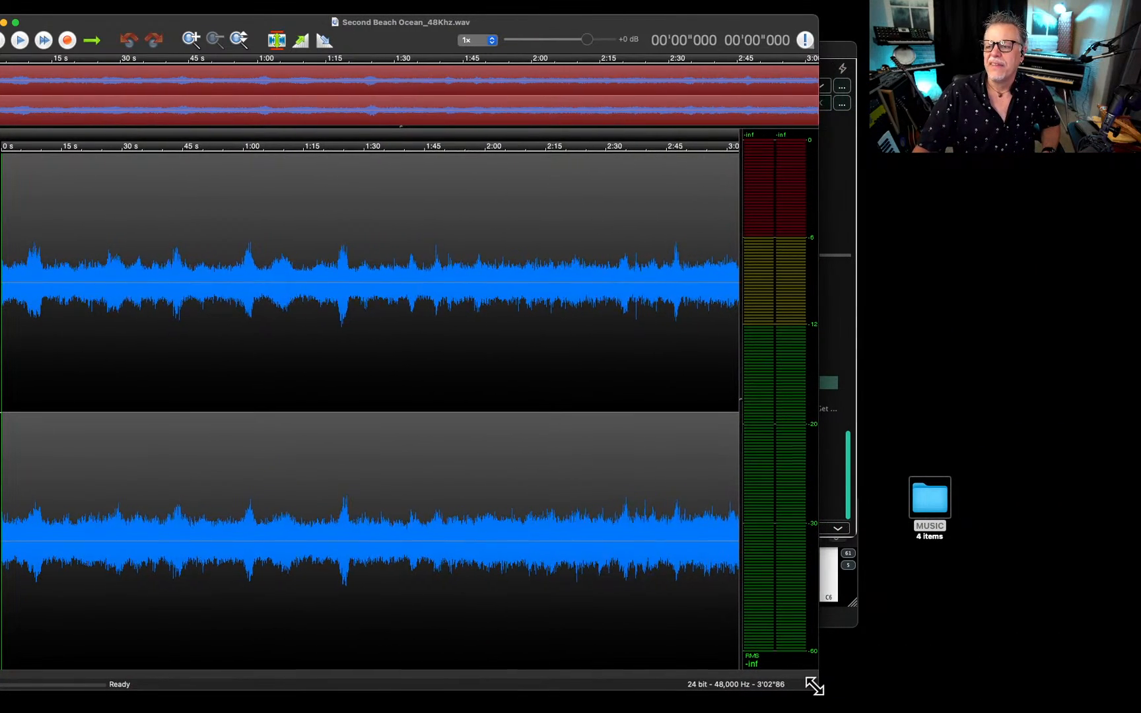
drag(582, 22, 610, 25)
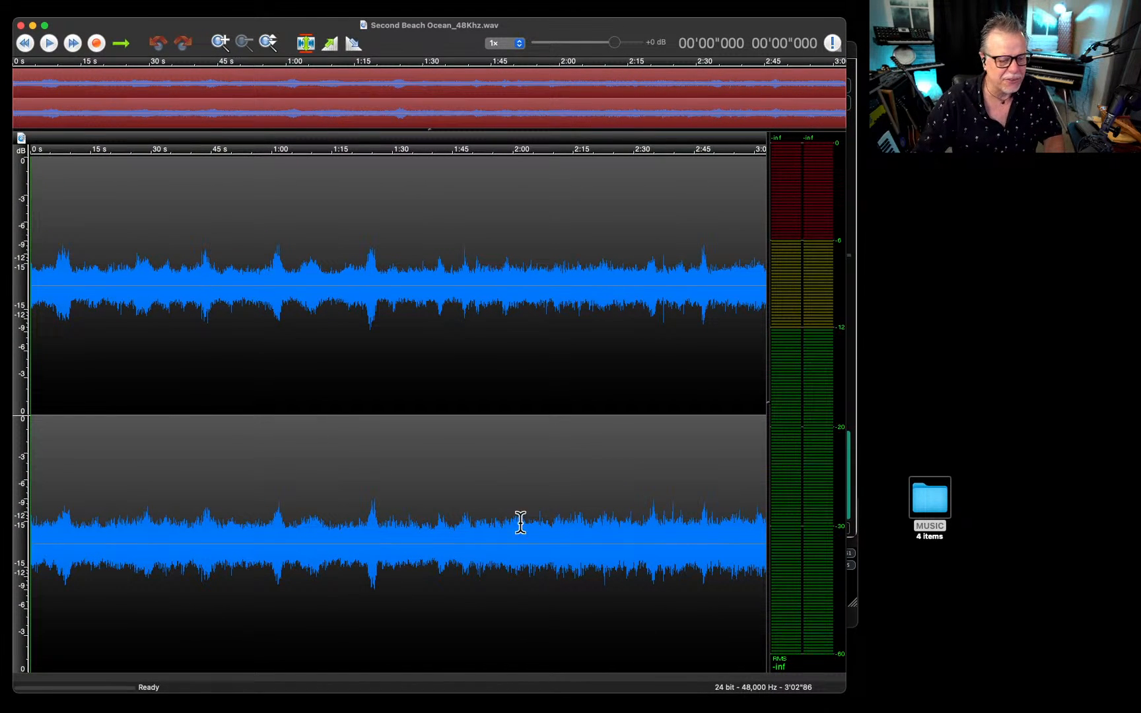
key(space)
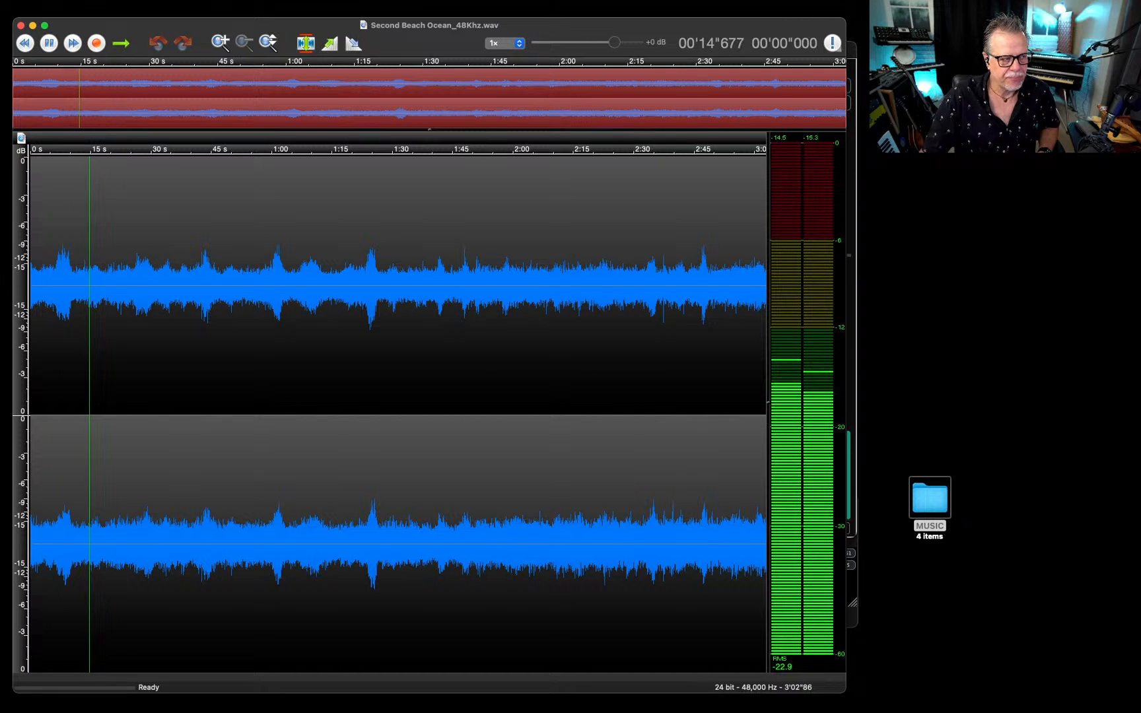
key(space)
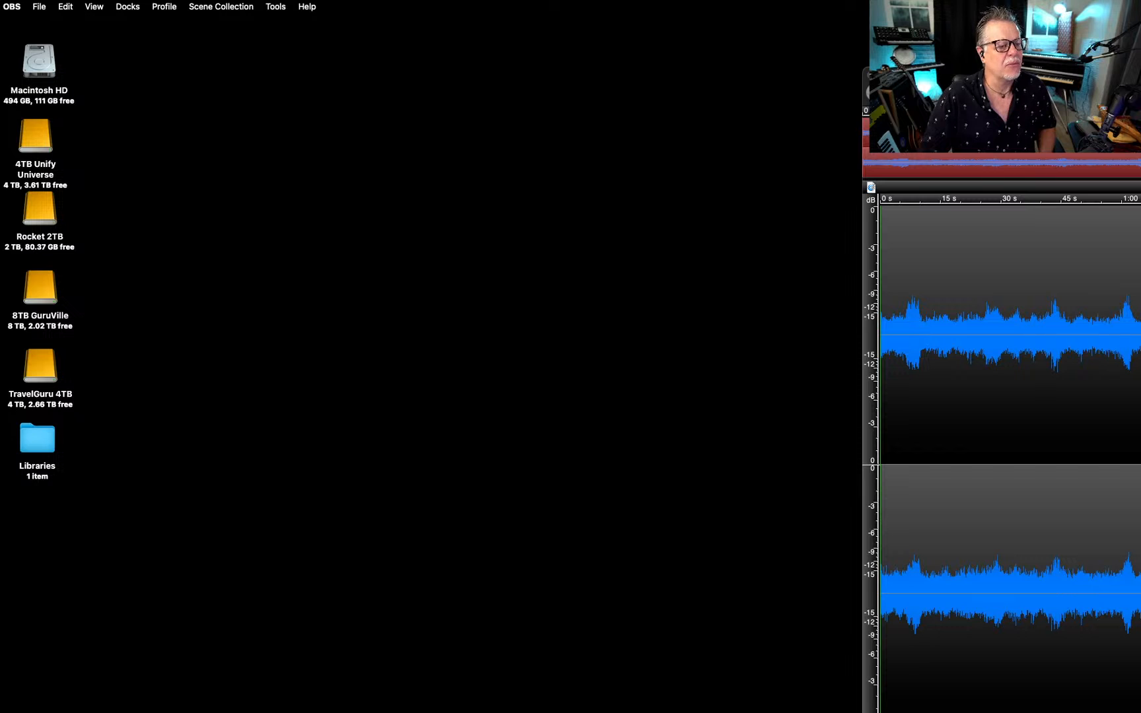
click(248, 7)
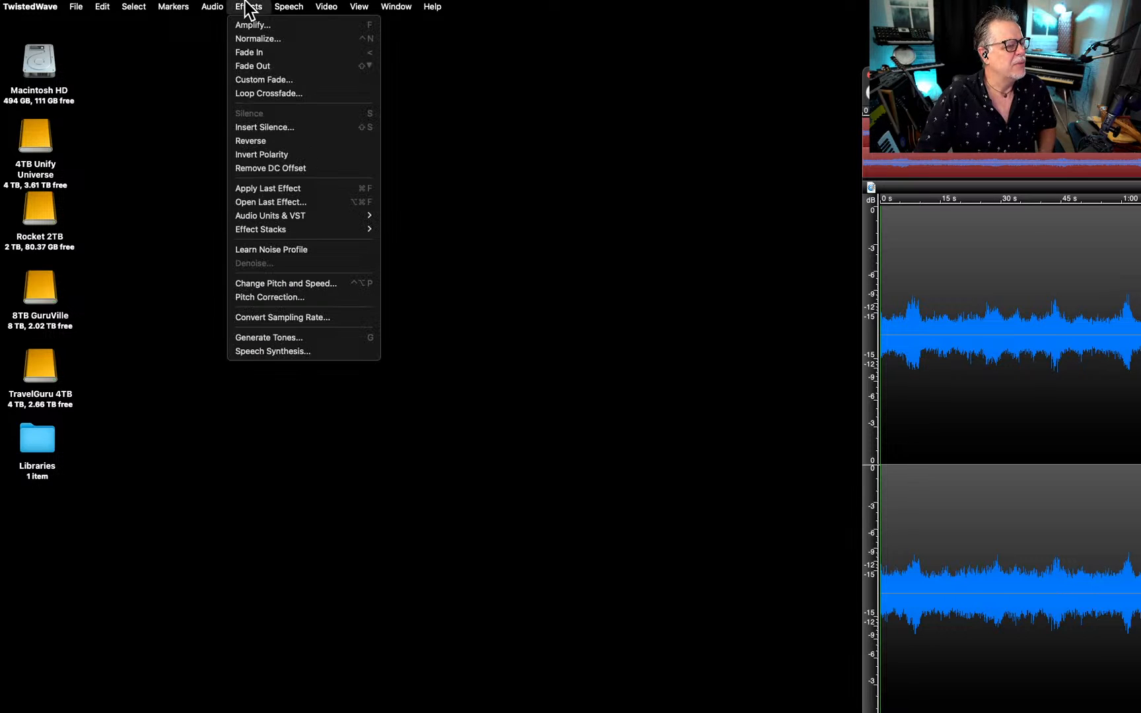
click(300, 285)
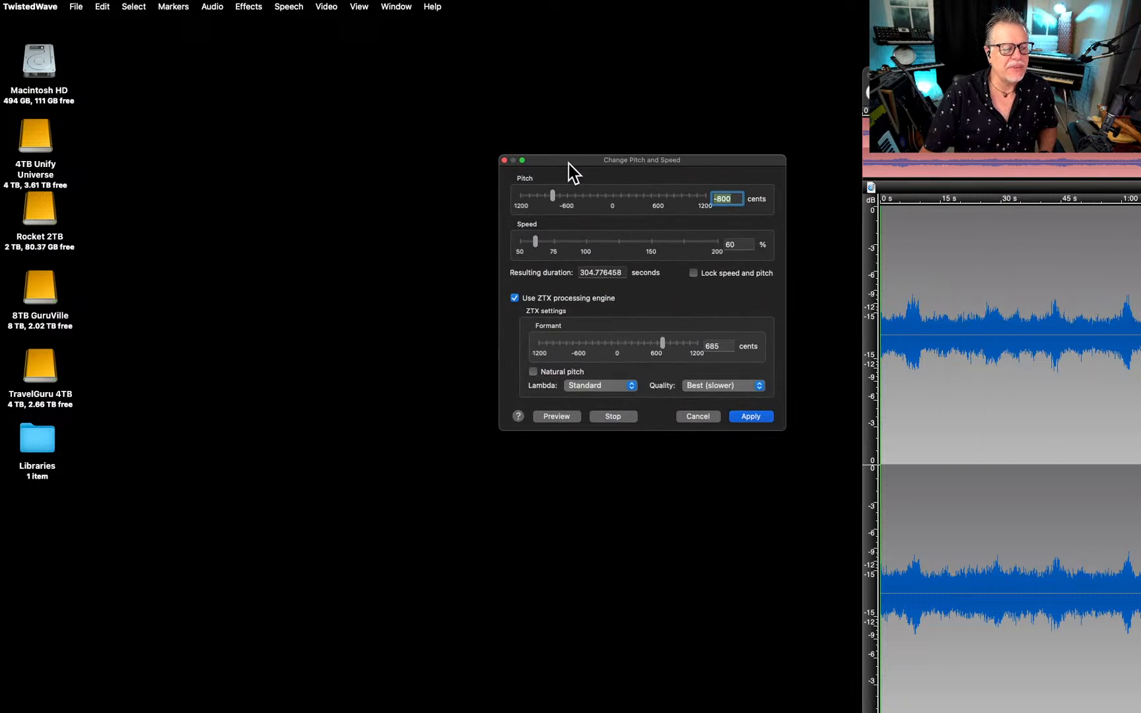
drag(570, 173, 513, 179)
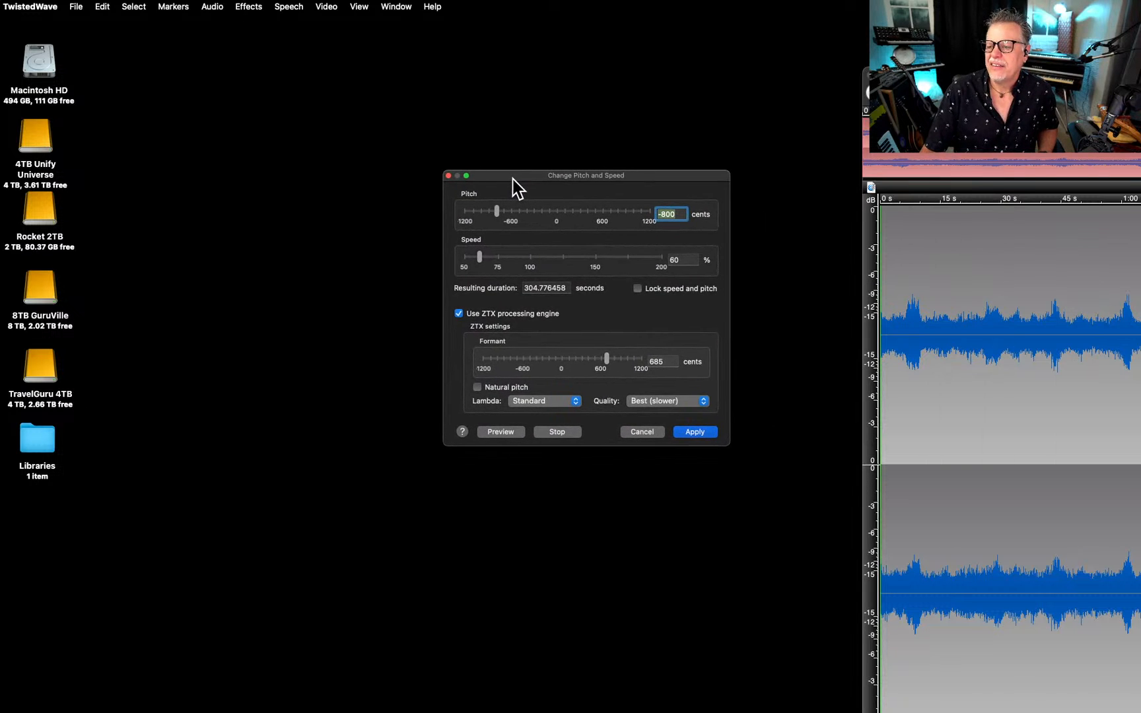
click(449, 175)
Open Apple's AUHipass filter for the whole ocean recording.
click(249, 7)
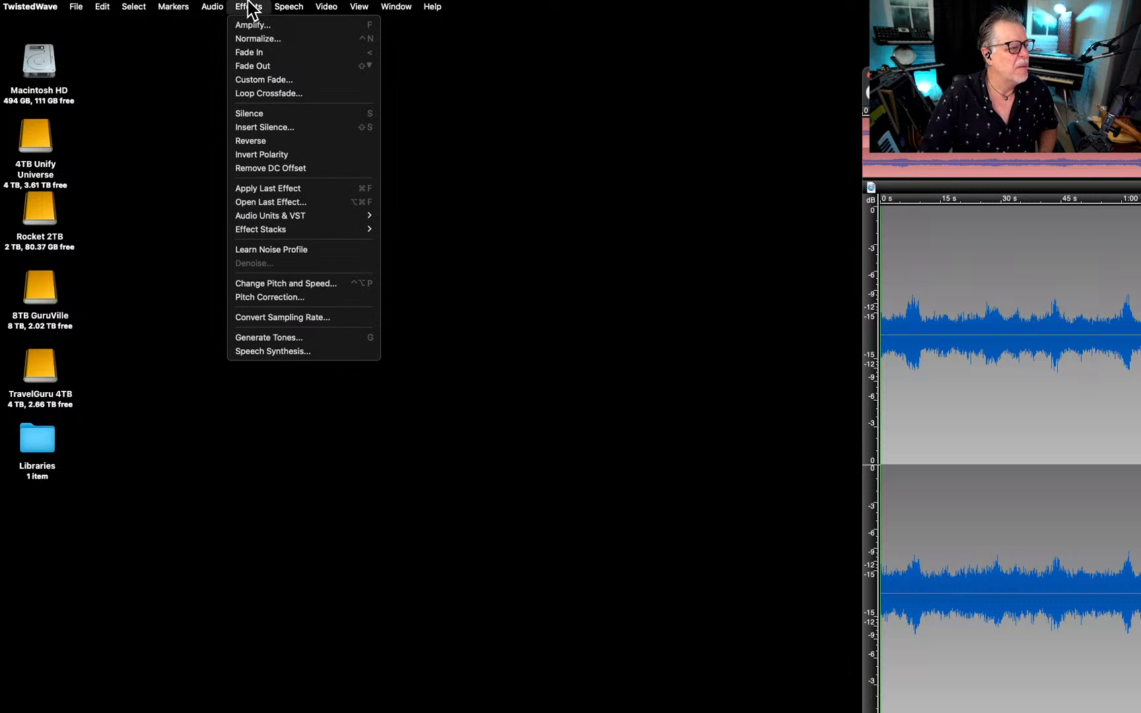
mouse_move(241, 217)
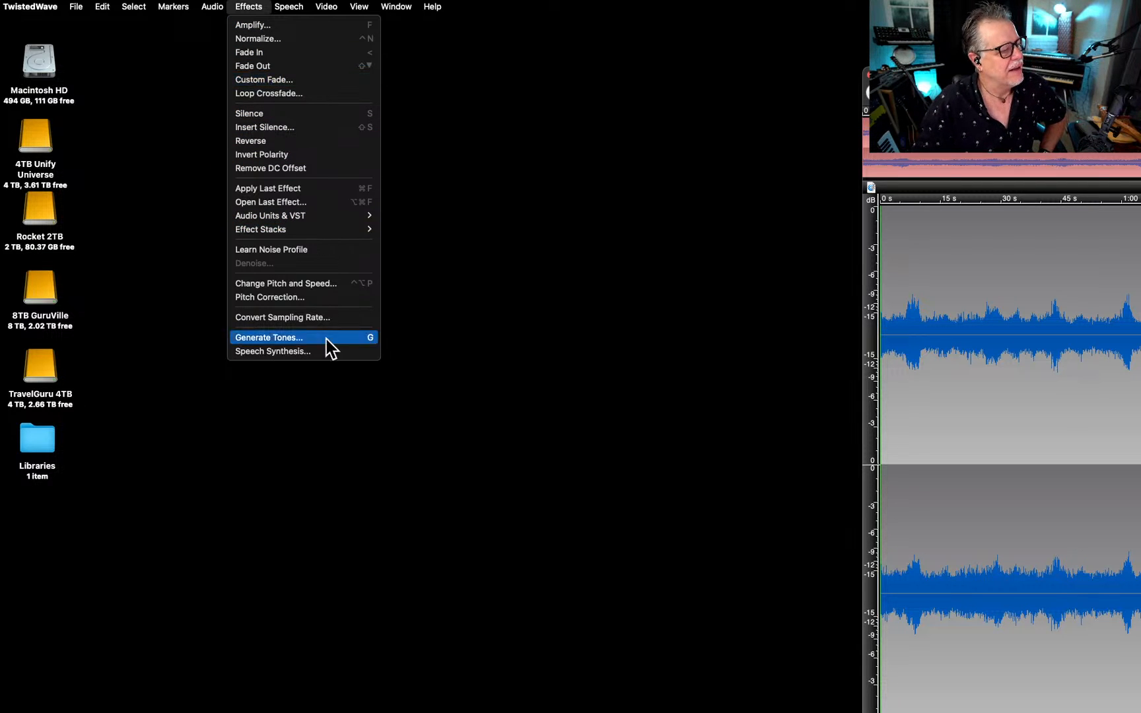
mouse_move(310, 216)
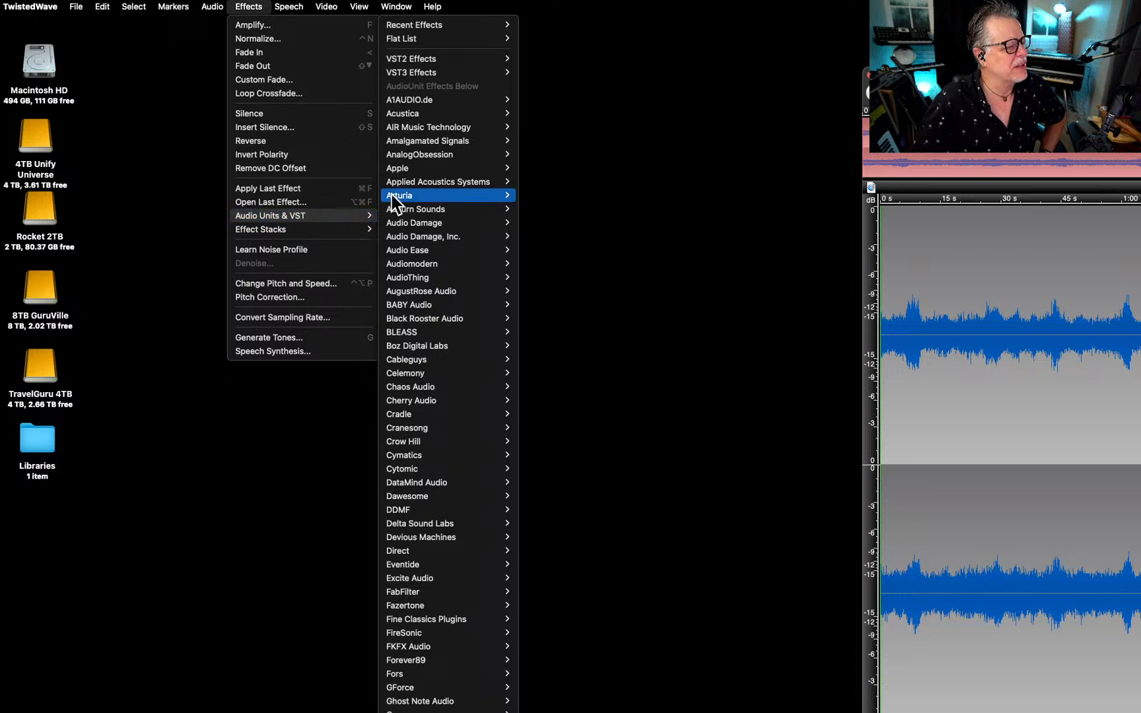
mouse_move(428, 173)
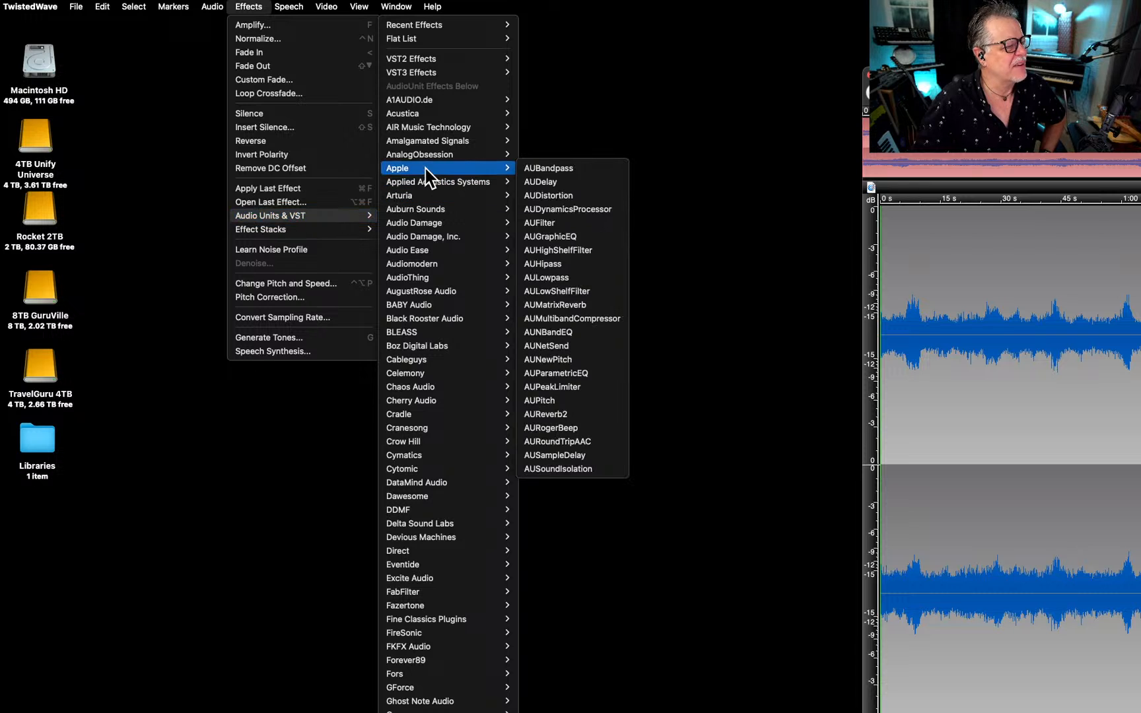
click(579, 266)
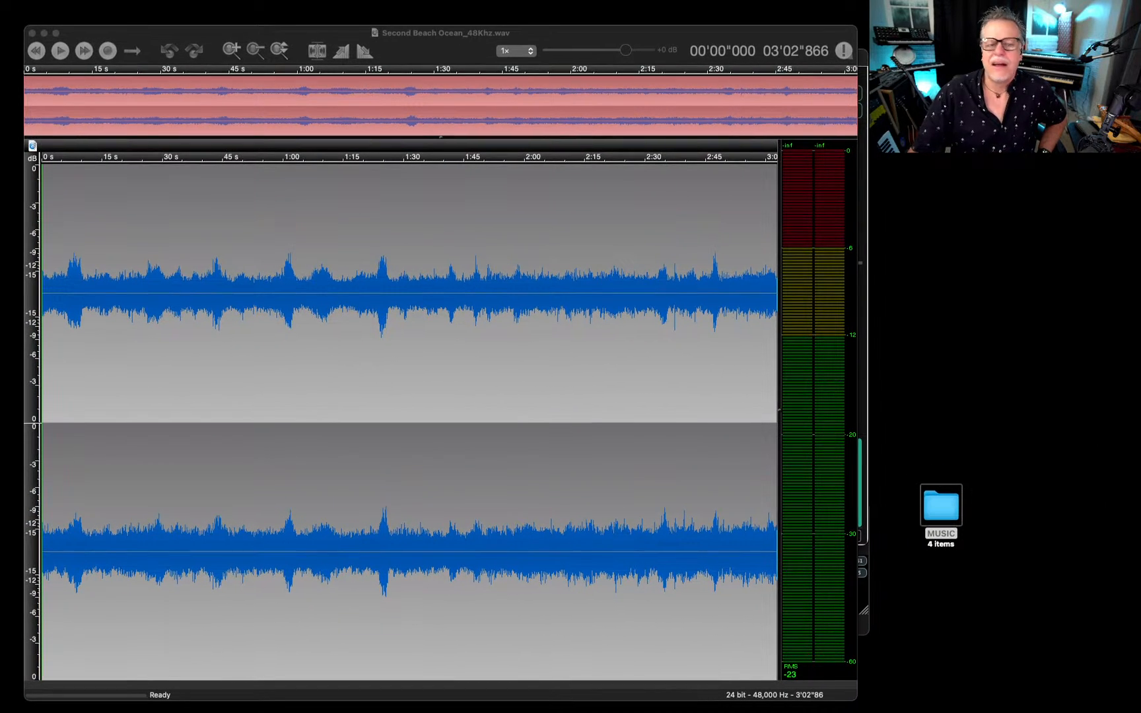
click(600, 34)
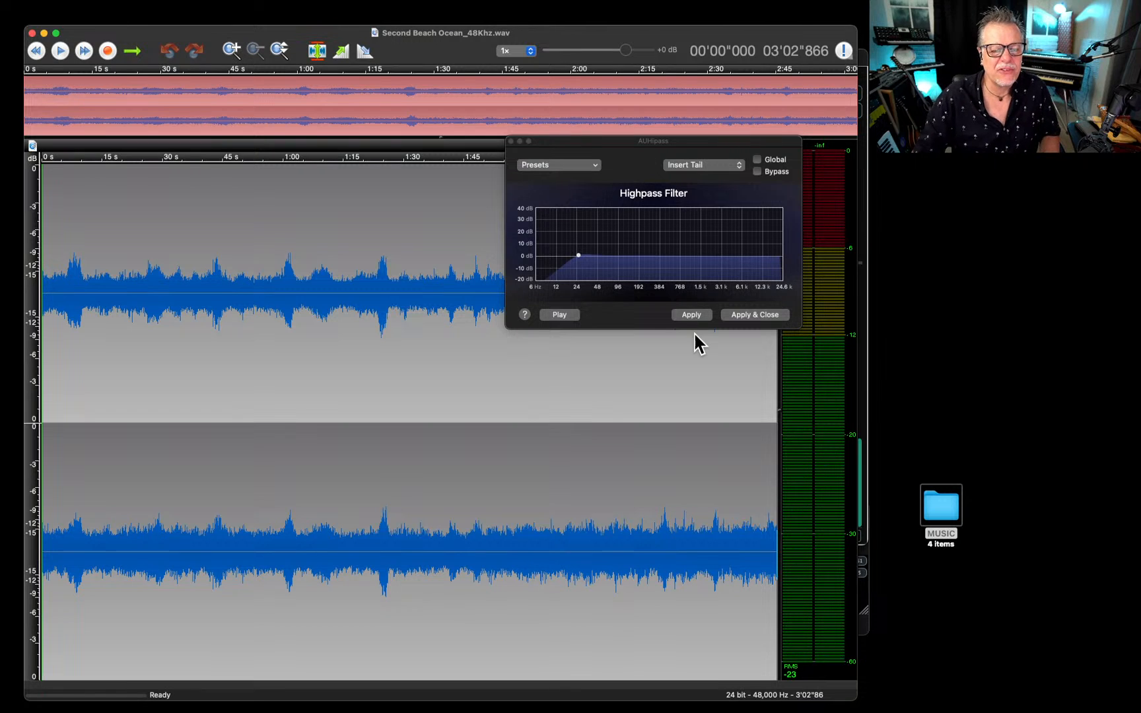
Preview the highpass filter while setting its resonance to -20 dB and its cutoff to about 70 Hz, and apply it to the recording.
click(544, 315)
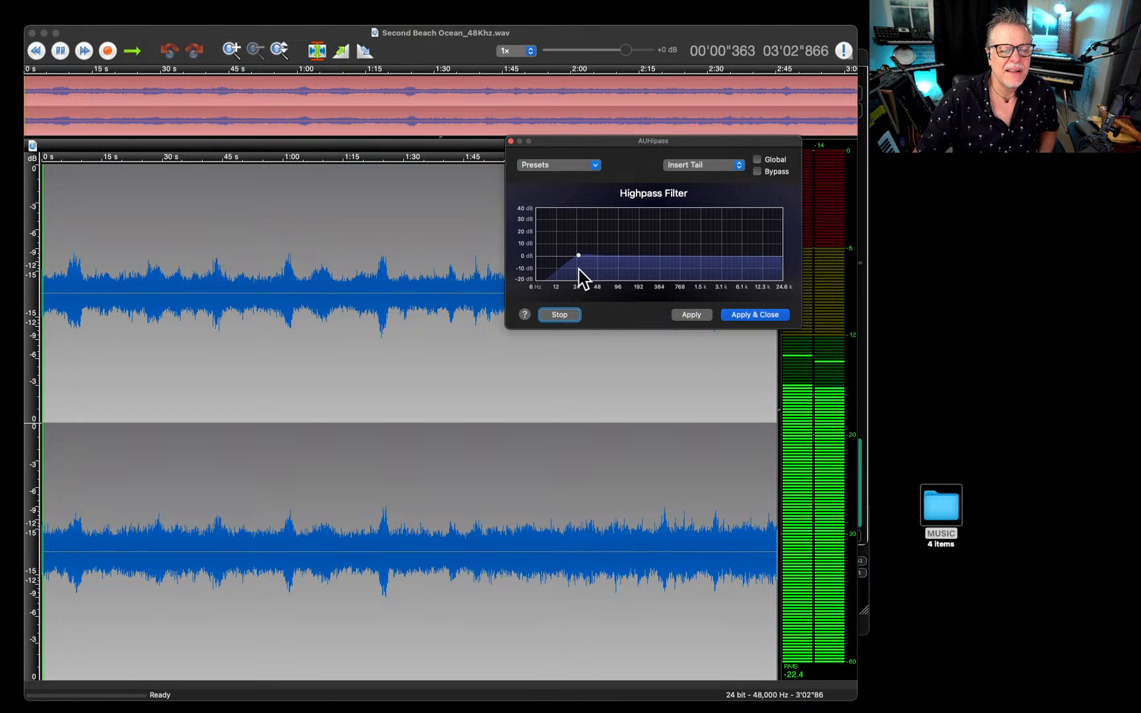
drag(579, 255, 510, 311)
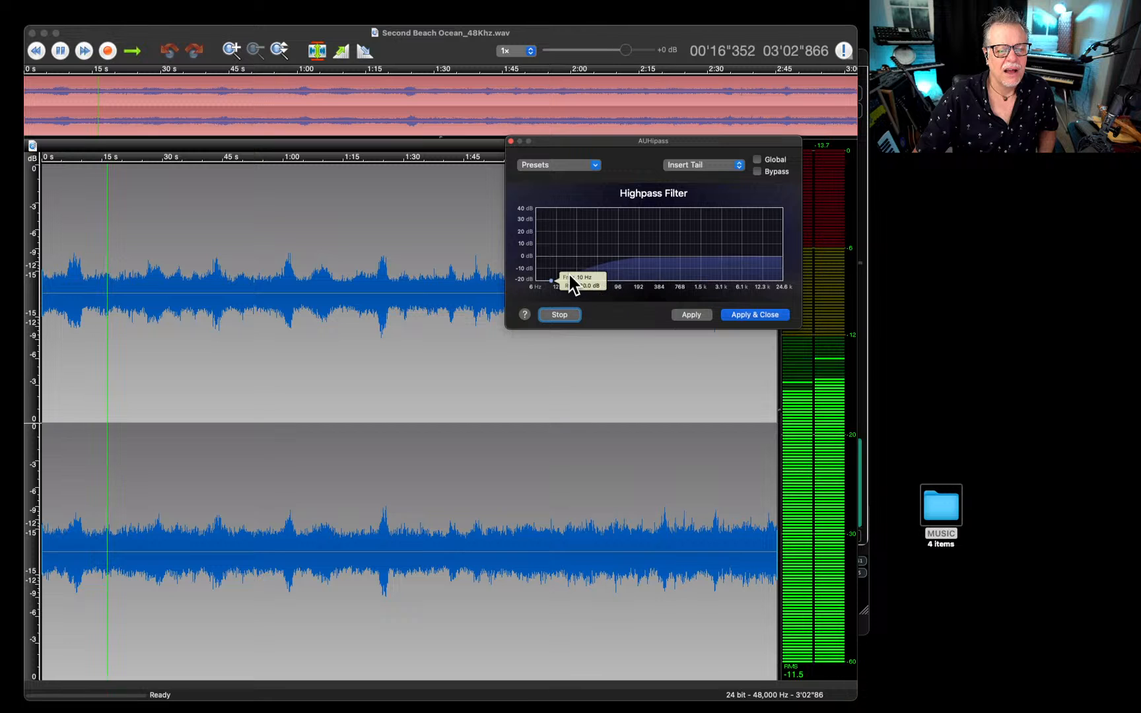
drag(551, 280, 585, 281)
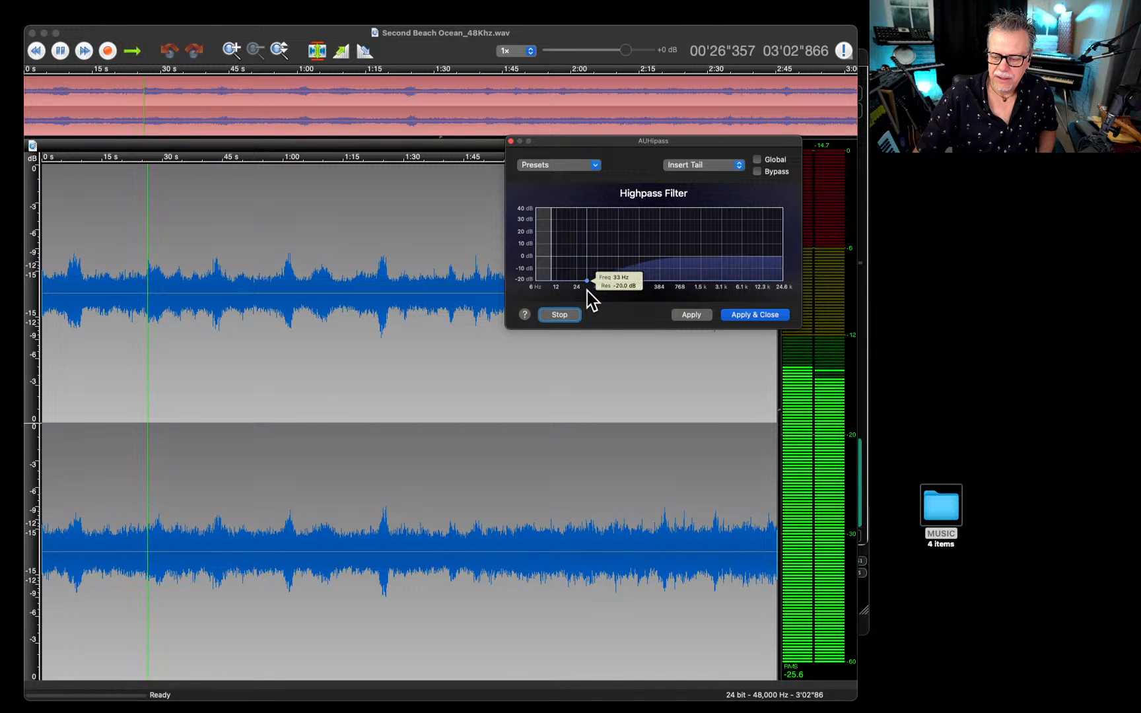
drag(585, 290, 608, 296)
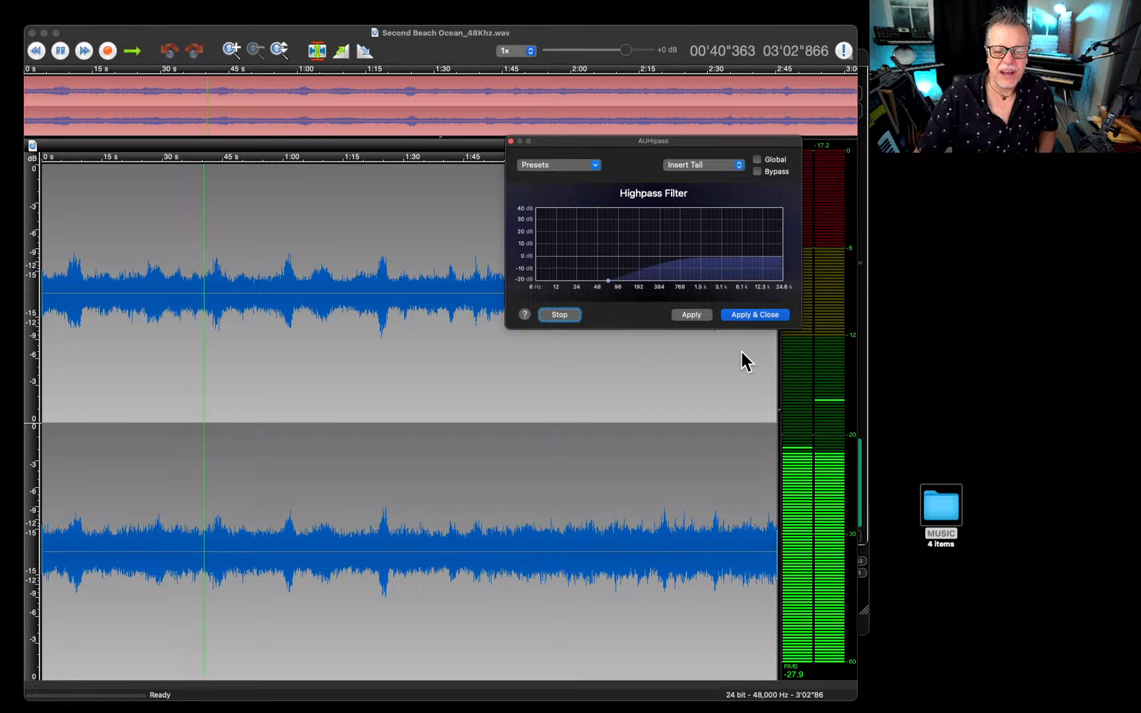
click(766, 315)
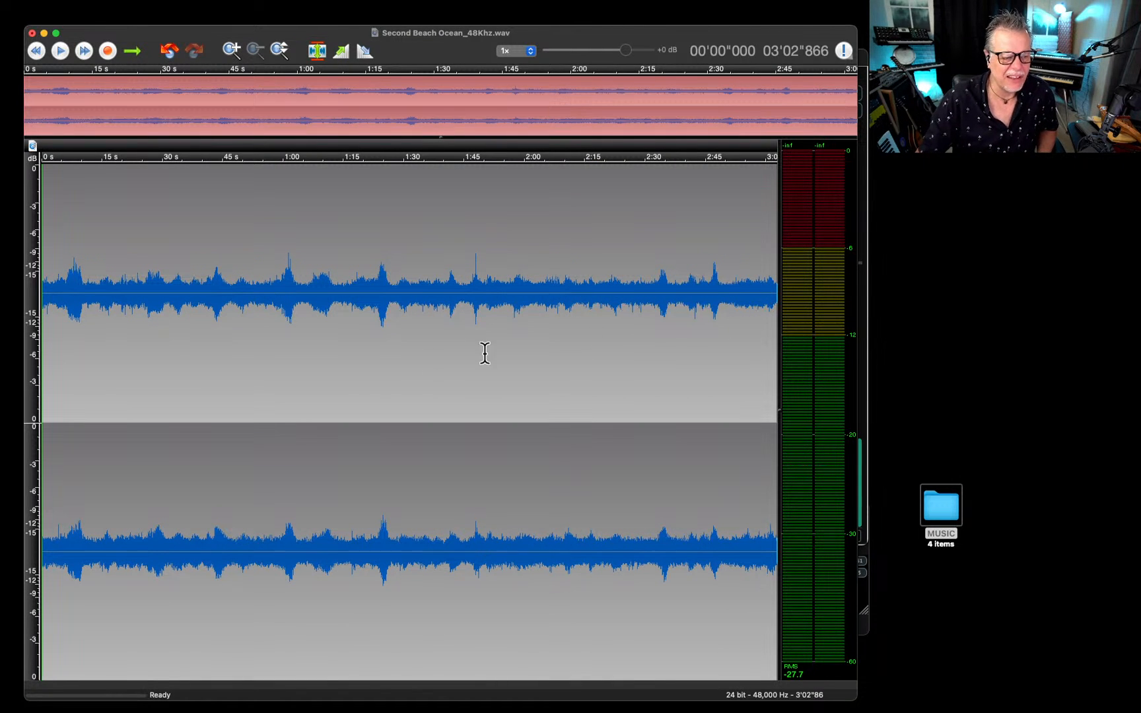
Play the start of the filtered ocean recording and undo the highpass filter.
key(space)
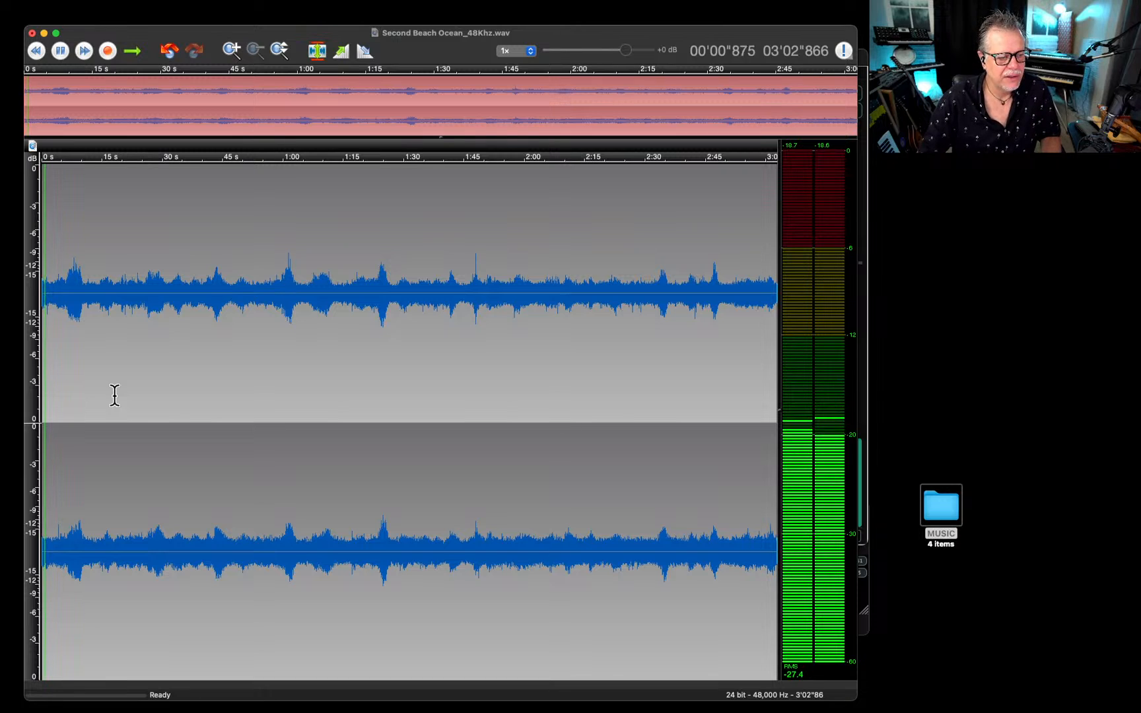
key(space)
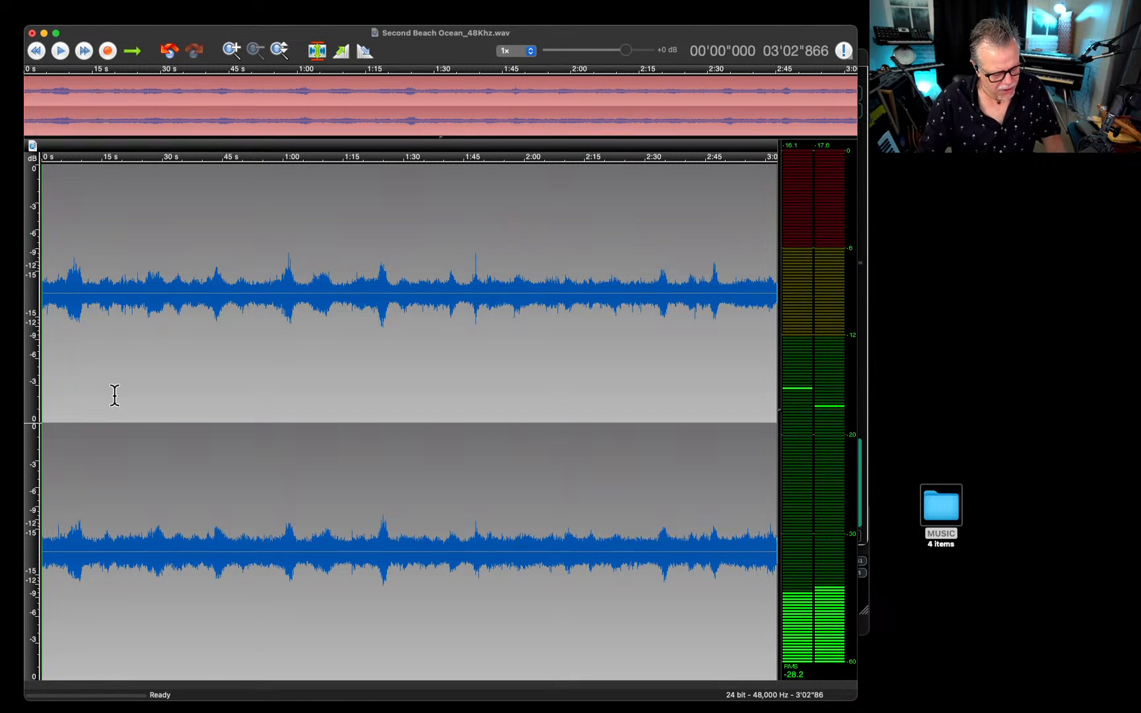
key(super+z)
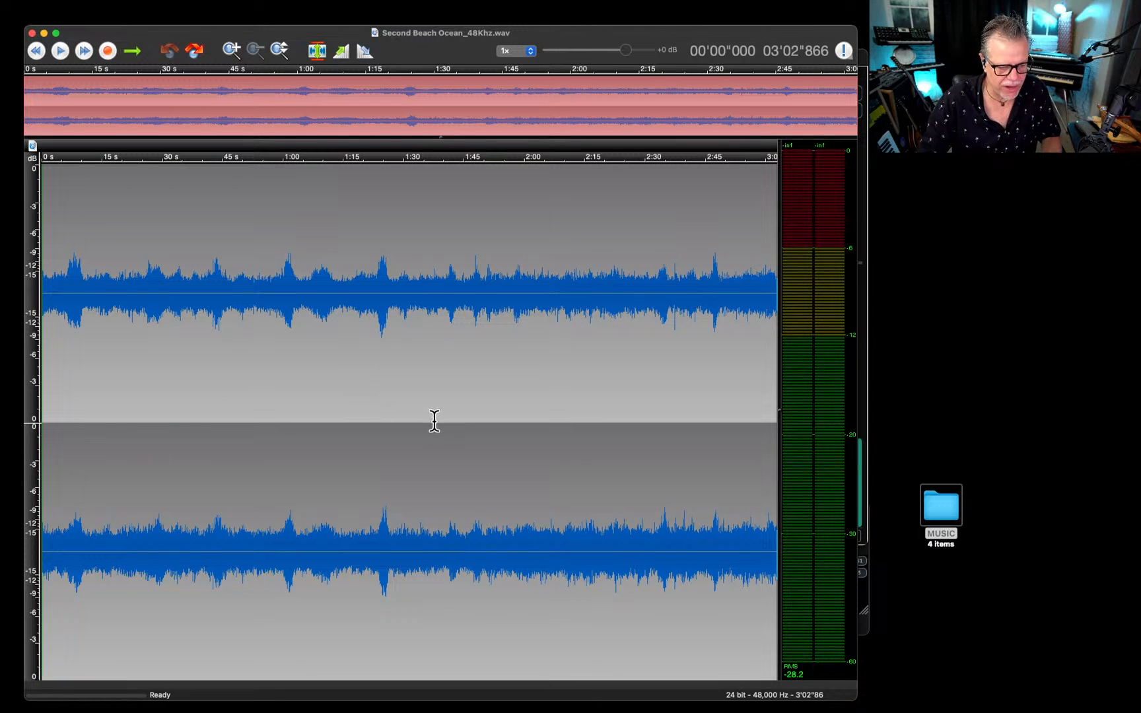
Play the opening seconds of the unfiltered ocean recording twice to compare its low rumble.
key(space)
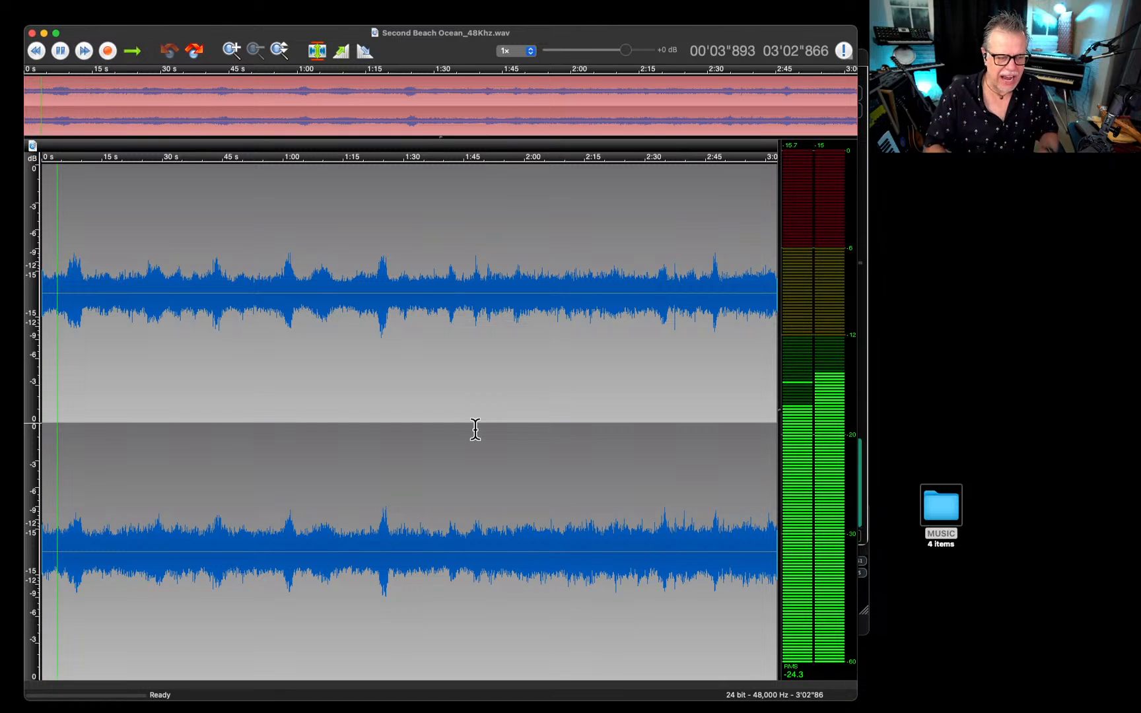
key(space)
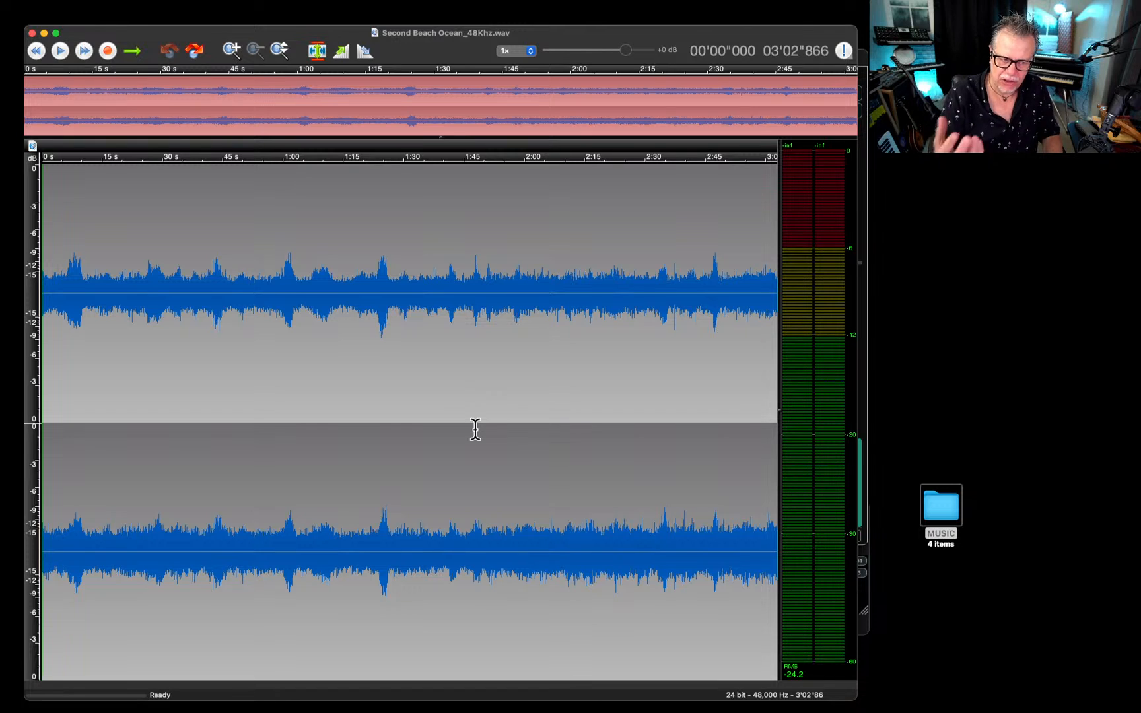
key(space)
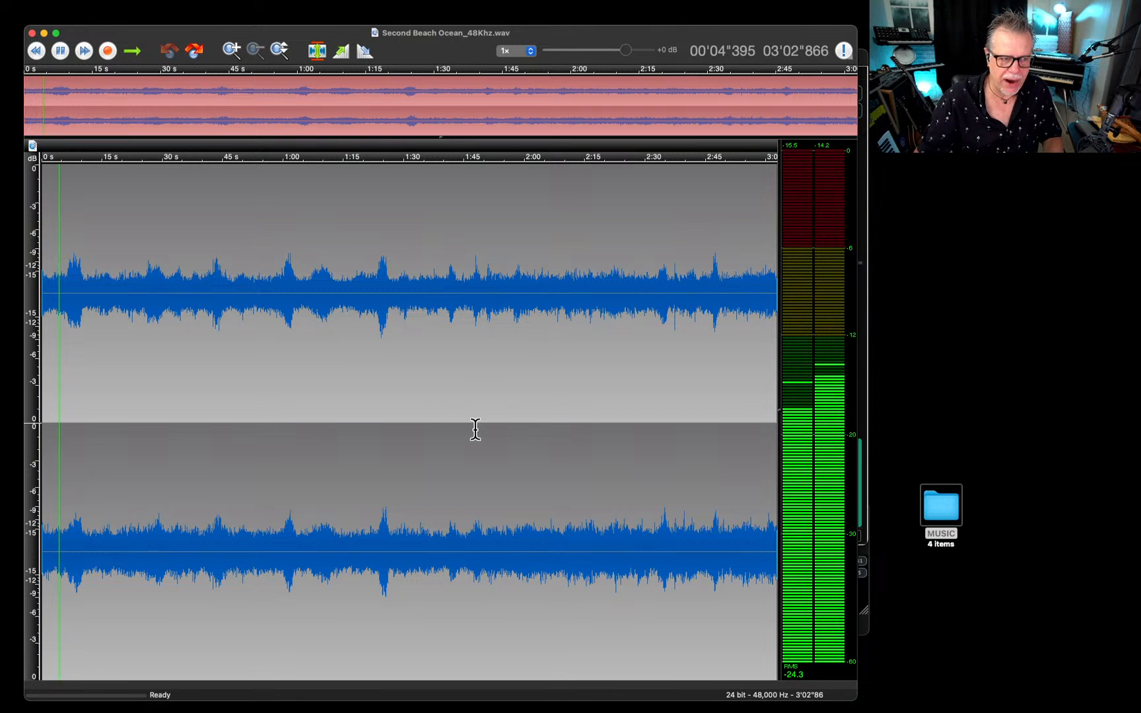
key(space)
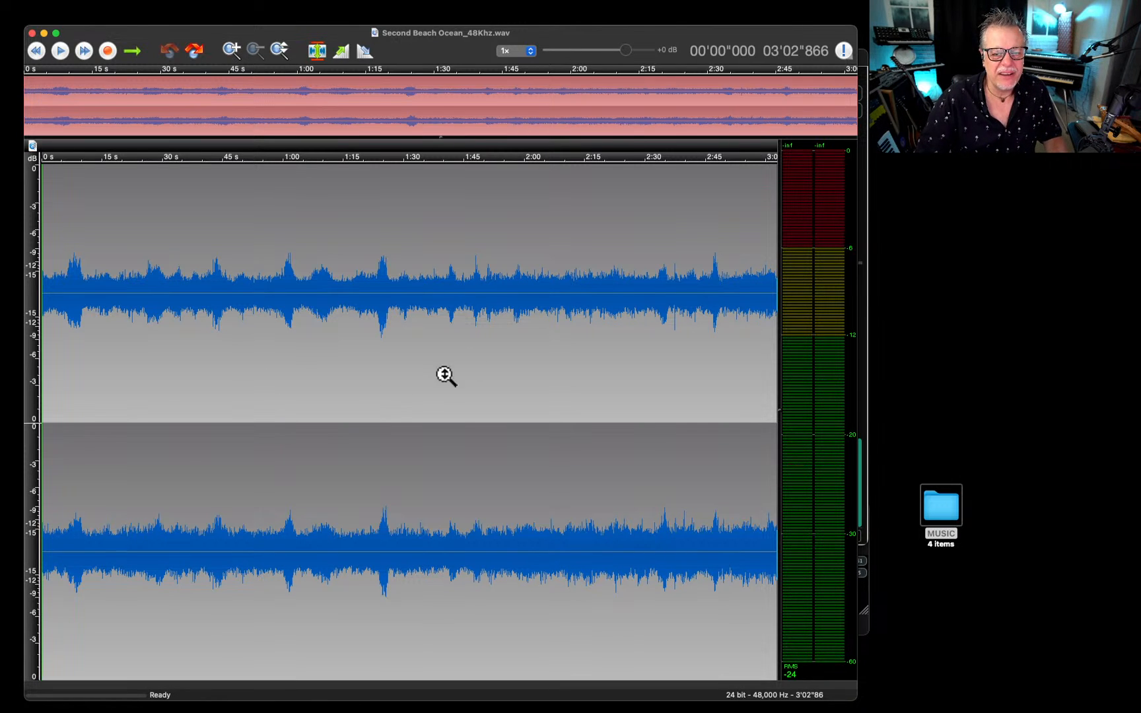
Quit the wave editor and open Endless WAV and Bjoerns Sample Mapper.
key(super+q)
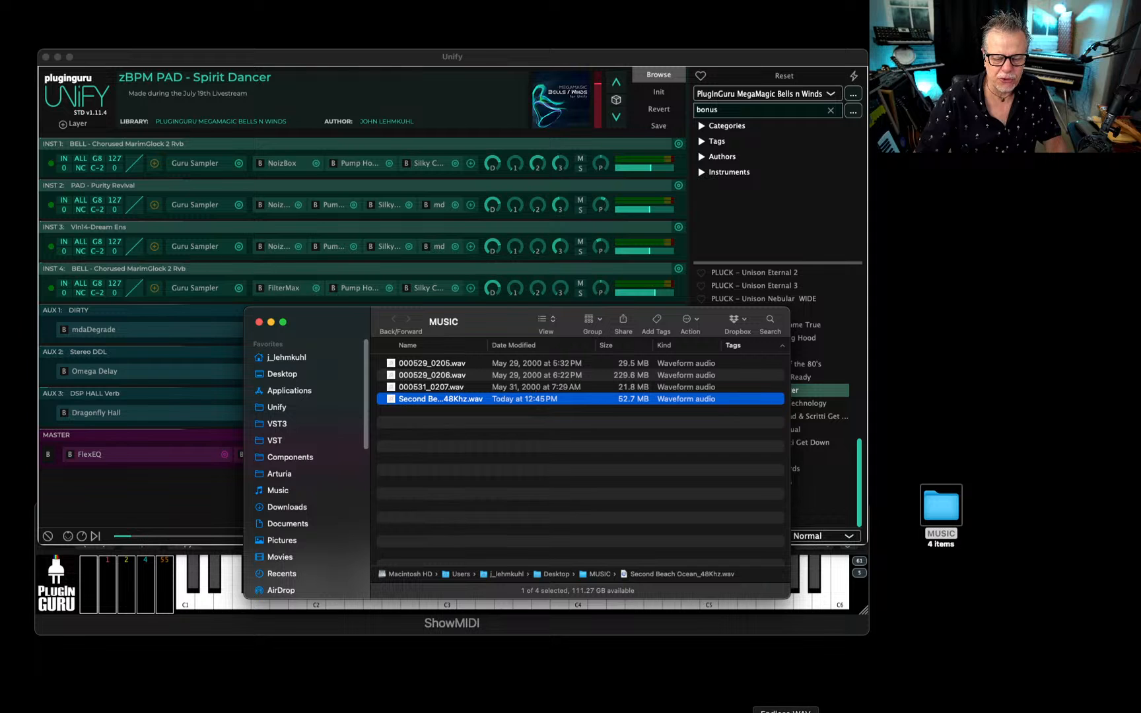
click(753, 711)
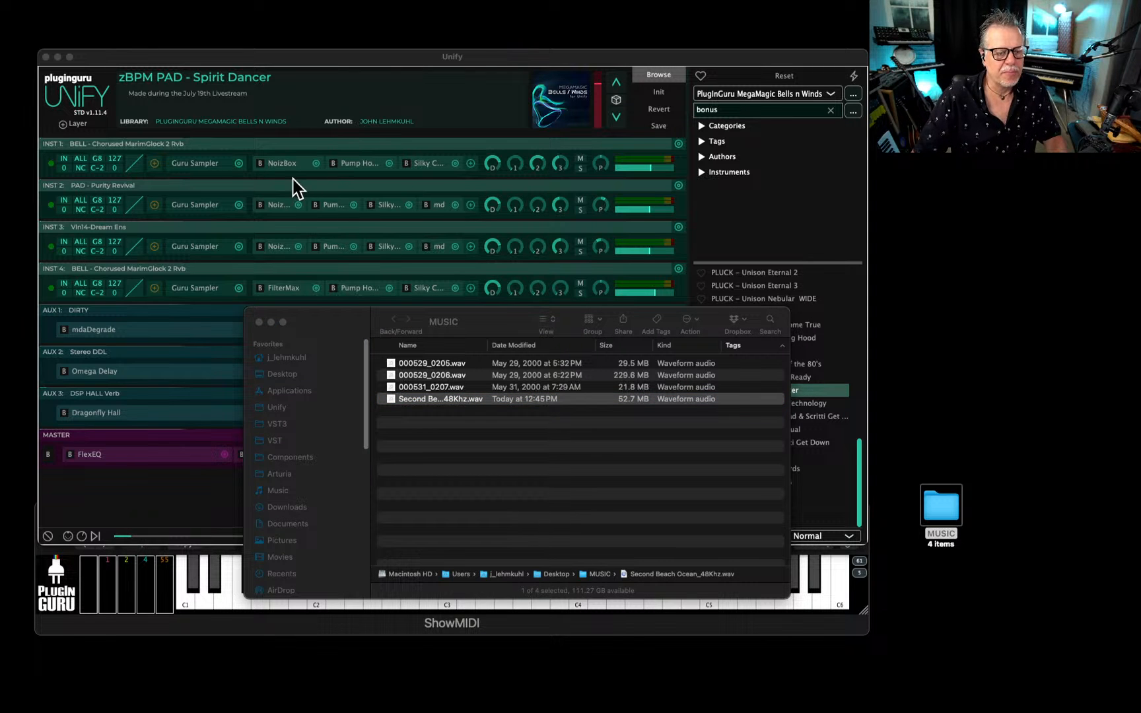
drag(646, 91, 791, 398)
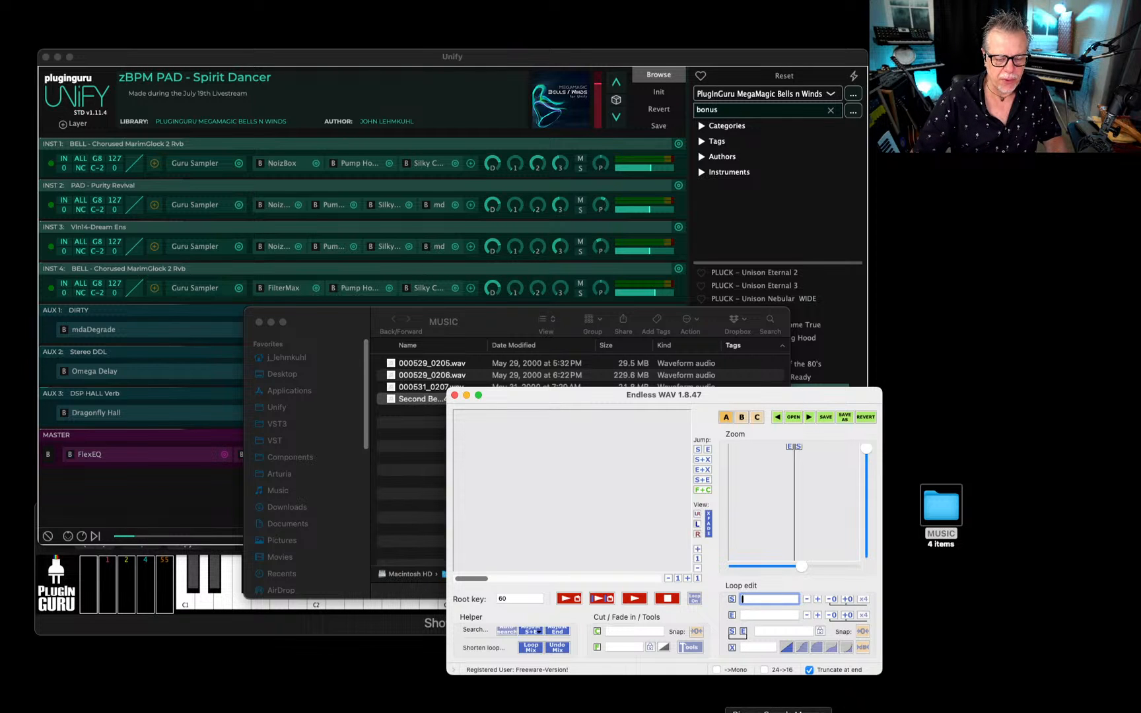
click(754, 712)
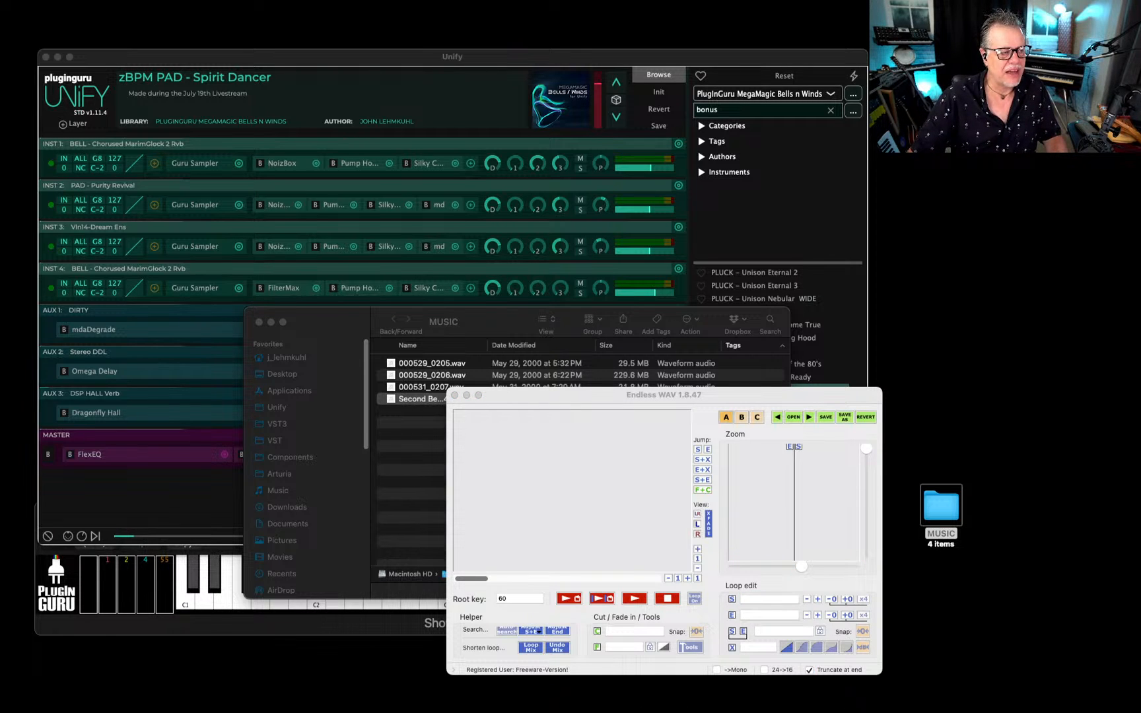
drag(0, 5, 413, 74)
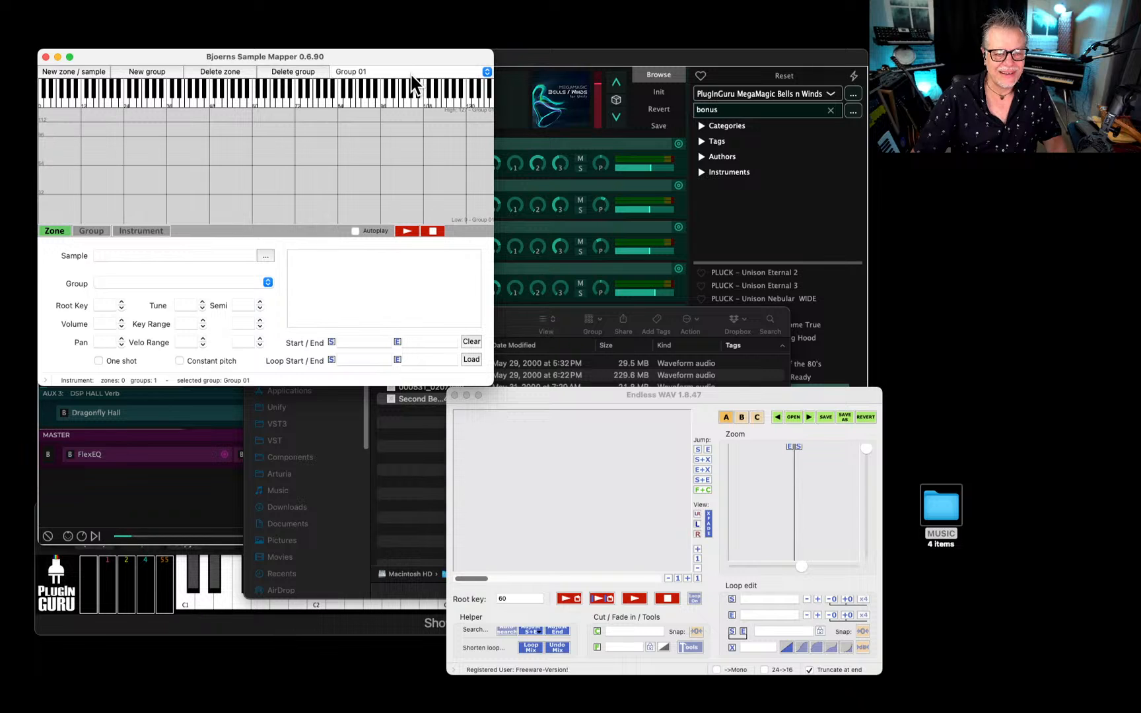
Hide the other applications and load Second Beach Ocean_48Khz.wav from the MUSIC folder into Endless WAV.
click(564, 398)
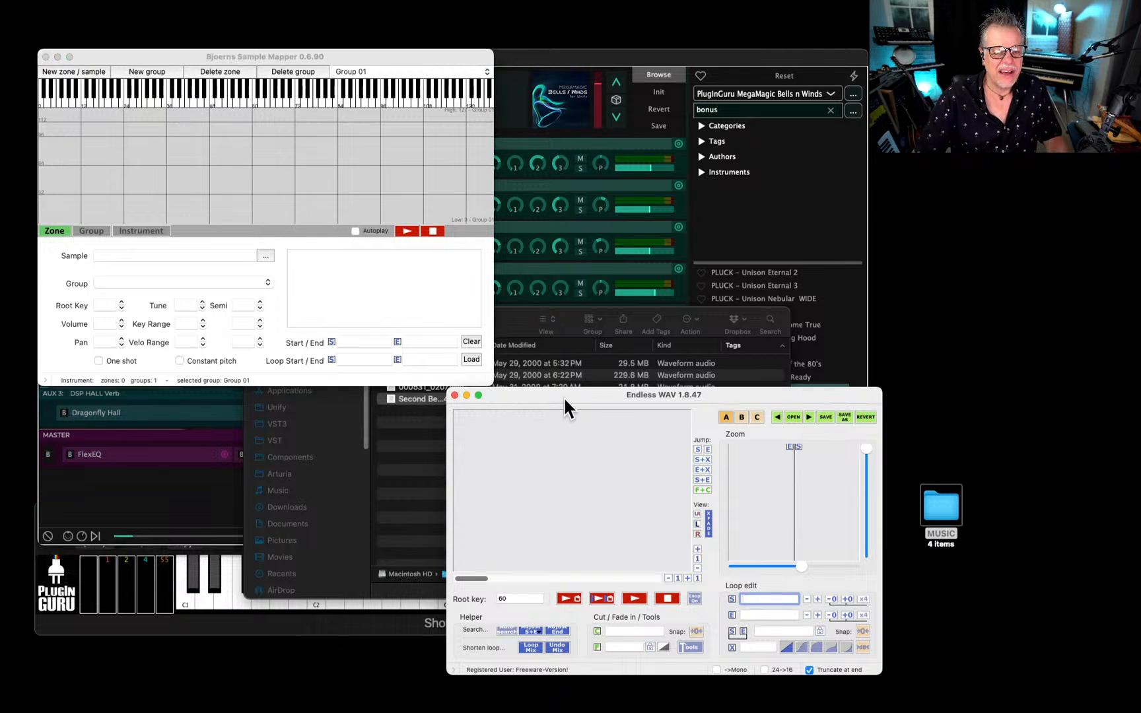
drag(568, 396, 419, 128)
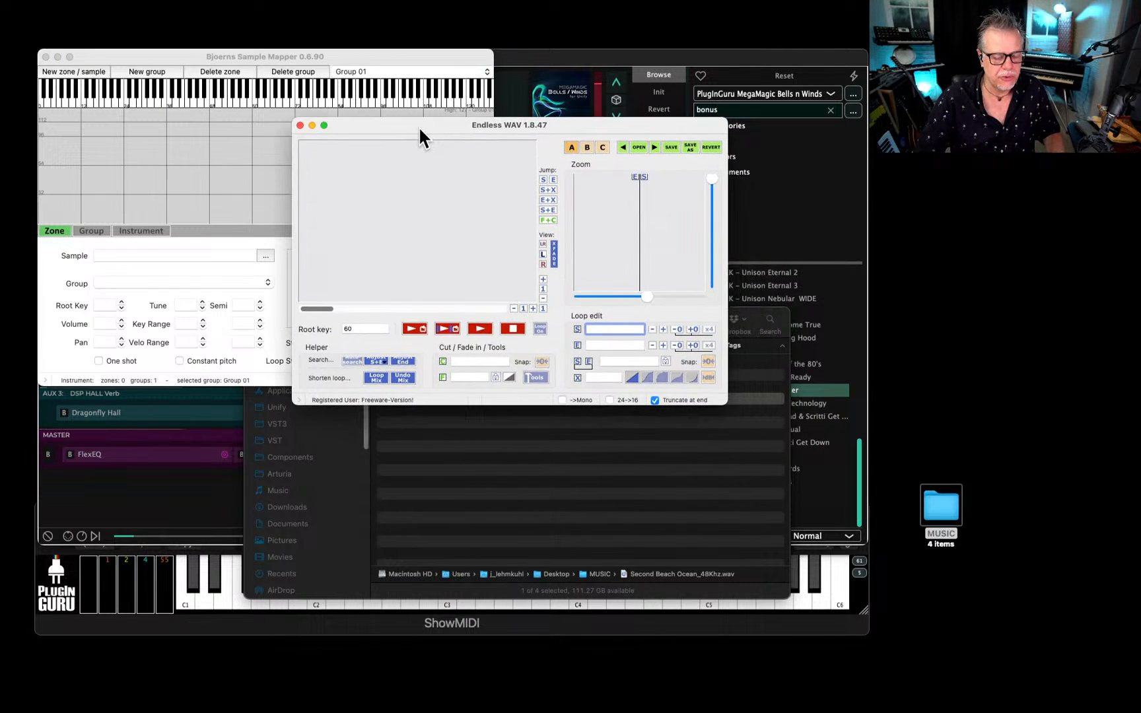
key(super+alt+h)
key(super+Tab)
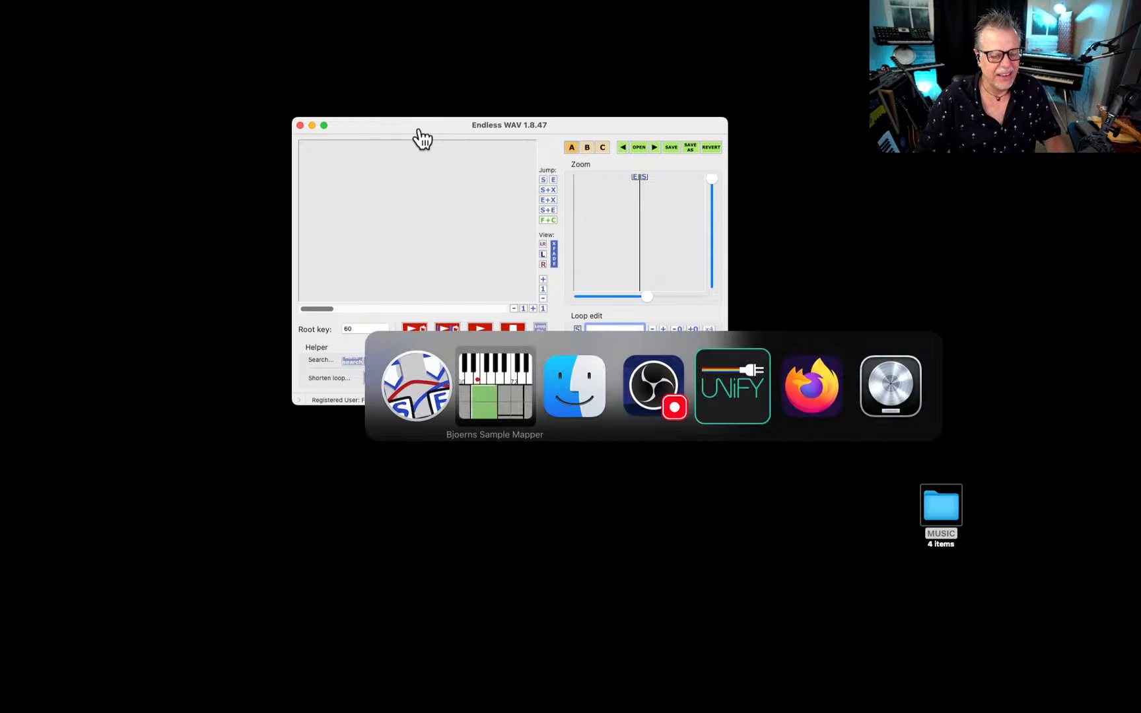
key(super+Tab)
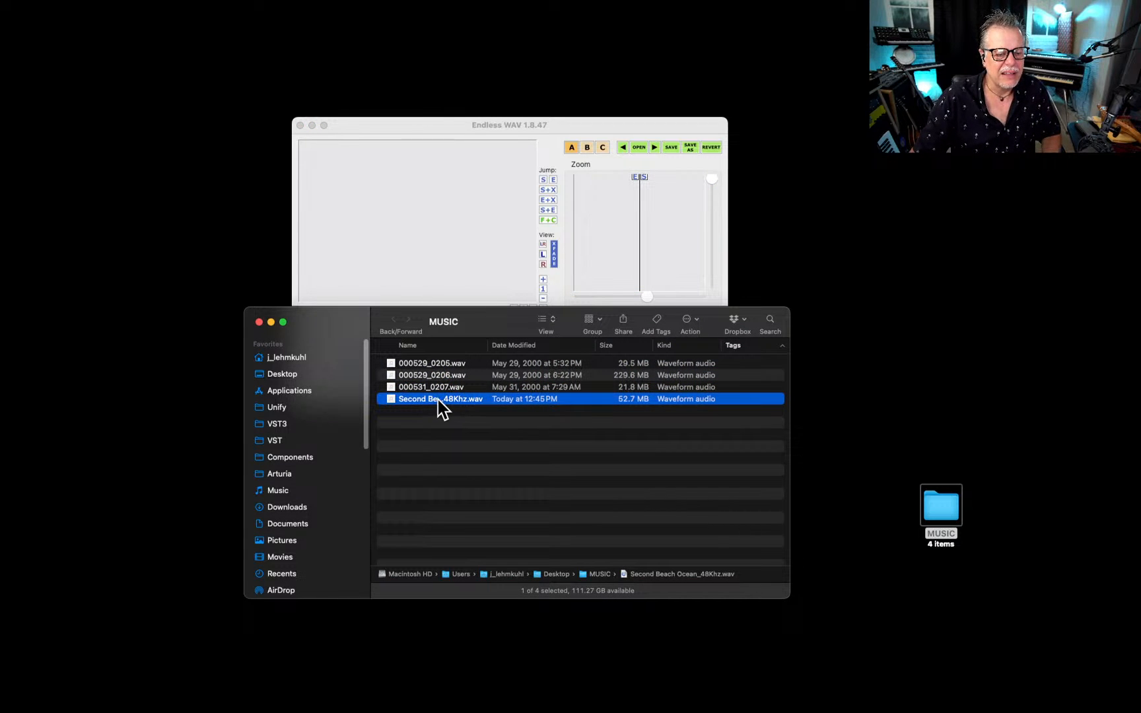
drag(438, 399, 387, 452)
click(405, 258)
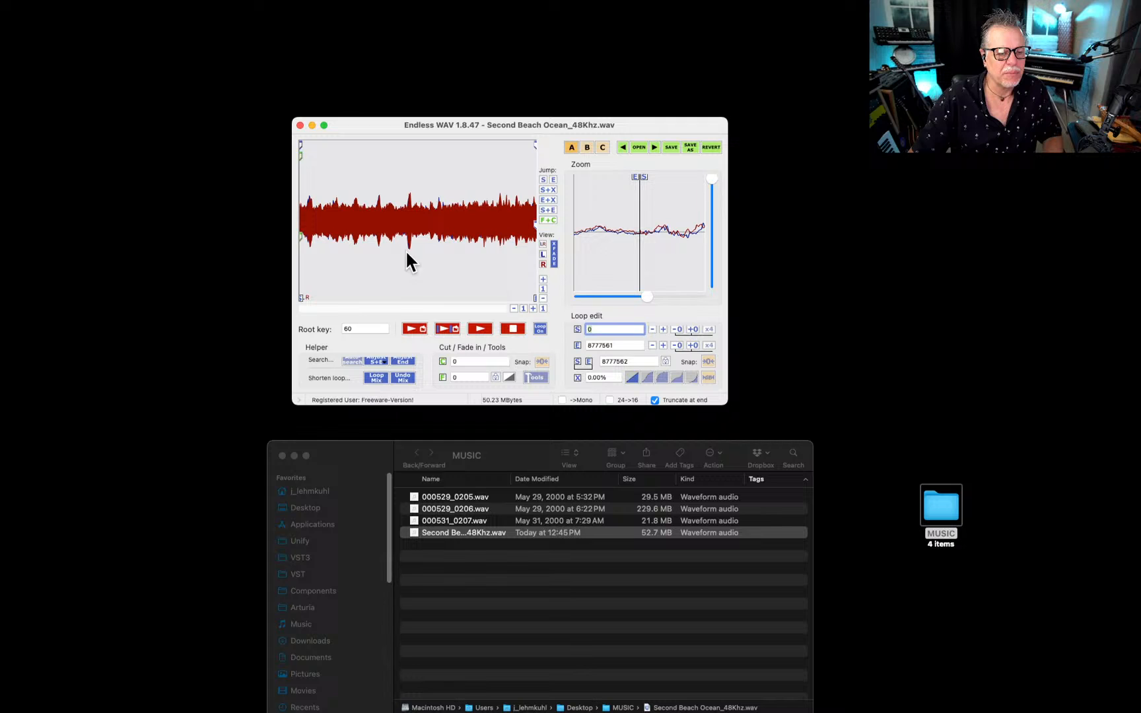
click(420, 309)
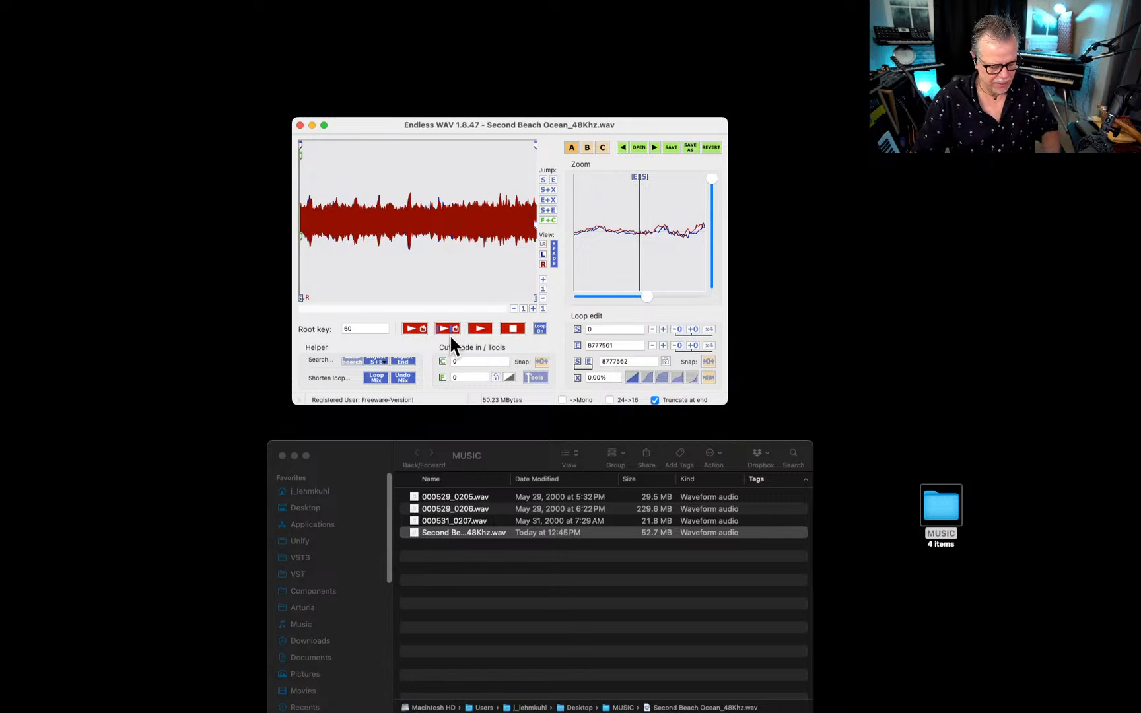
key(super+Tab)
key(super+Tab)
key(super+Tab)
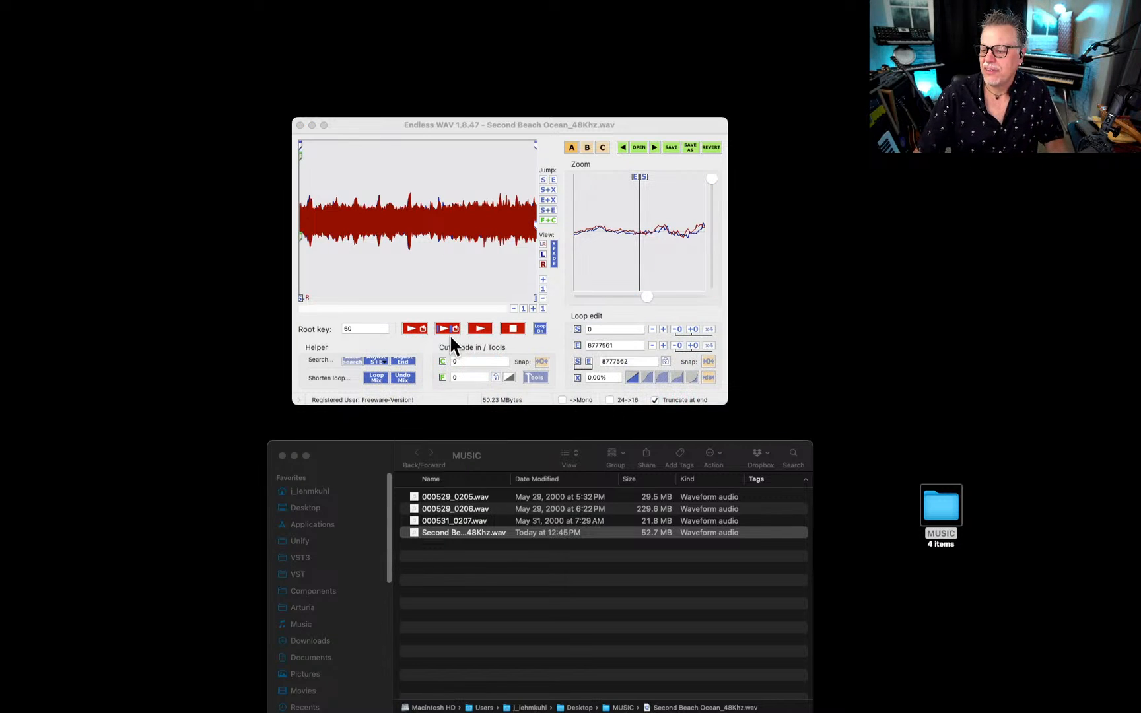
click(472, 125)
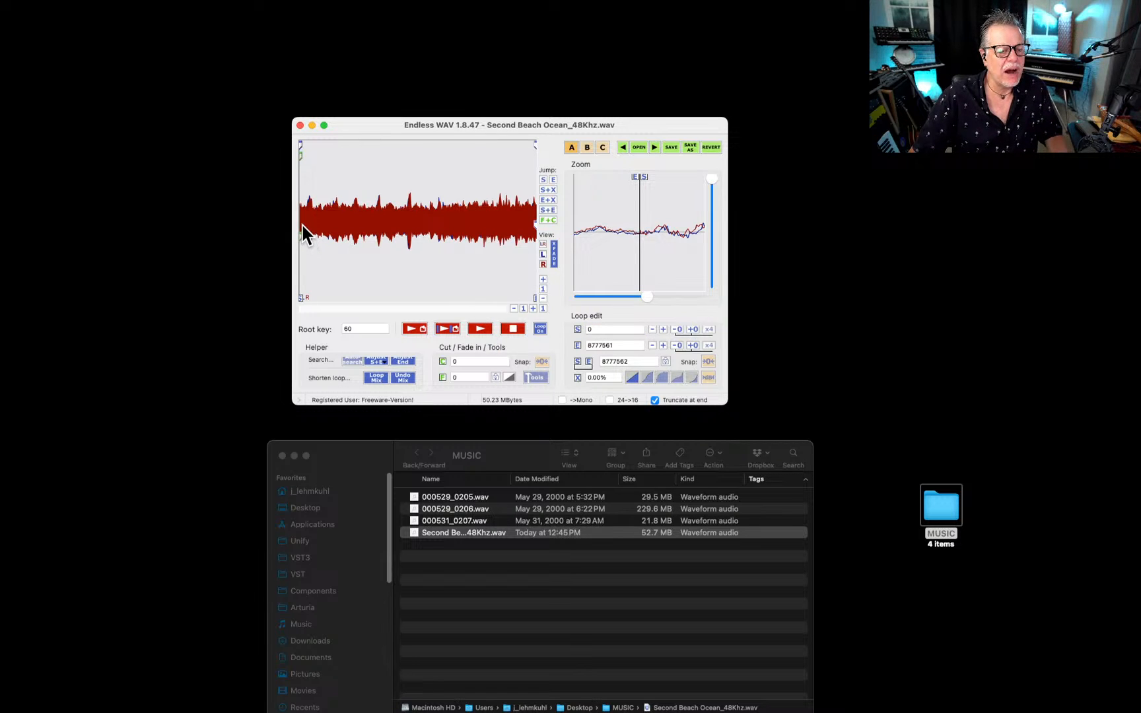
Loop the ocean recording from sample 1206914 to 6034572 with a combi crossfade of 12.27%.
drag(302, 226, 463, 245)
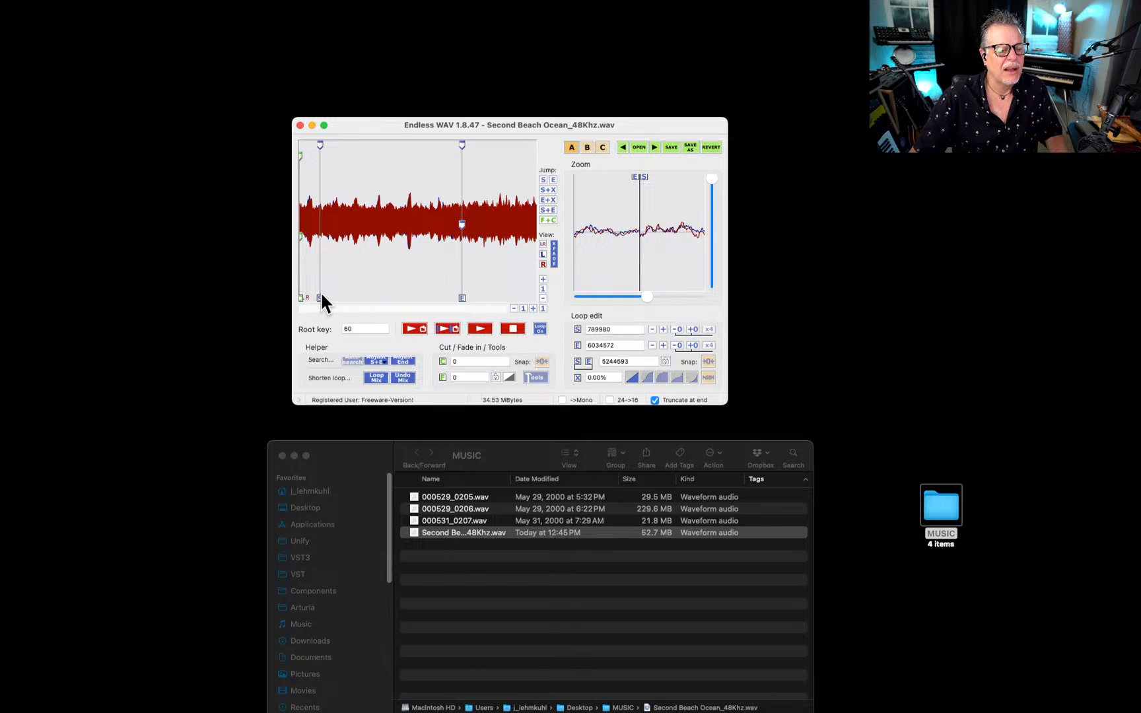
drag(321, 297, 334, 307)
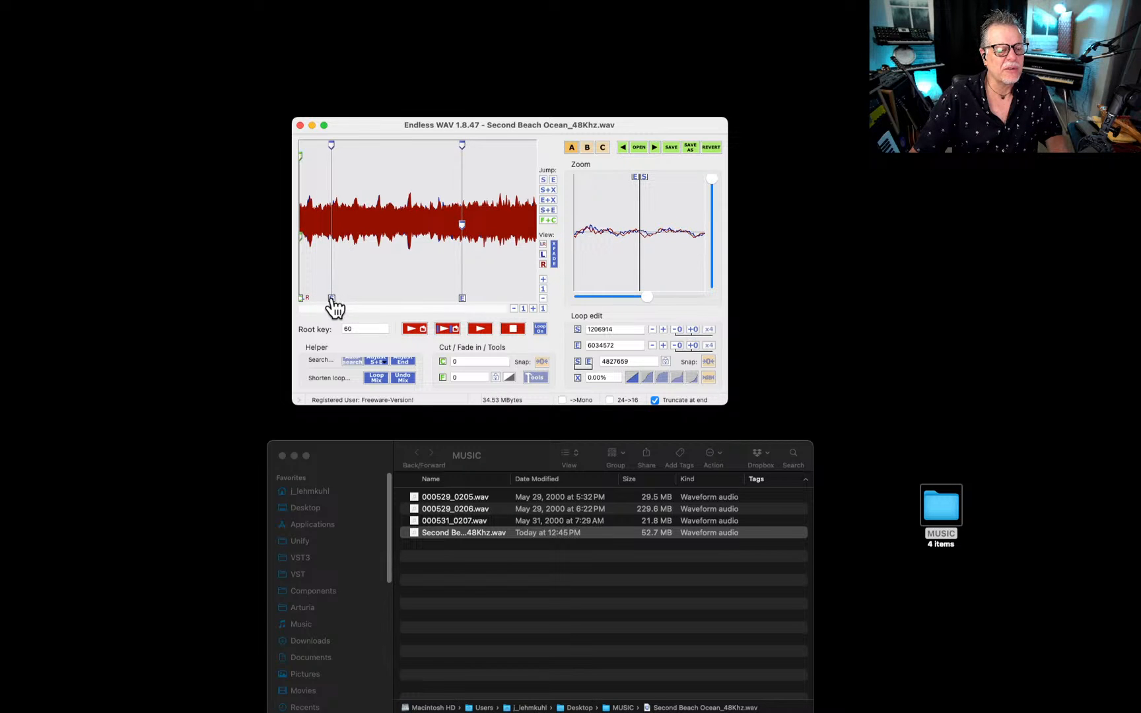
click(676, 374)
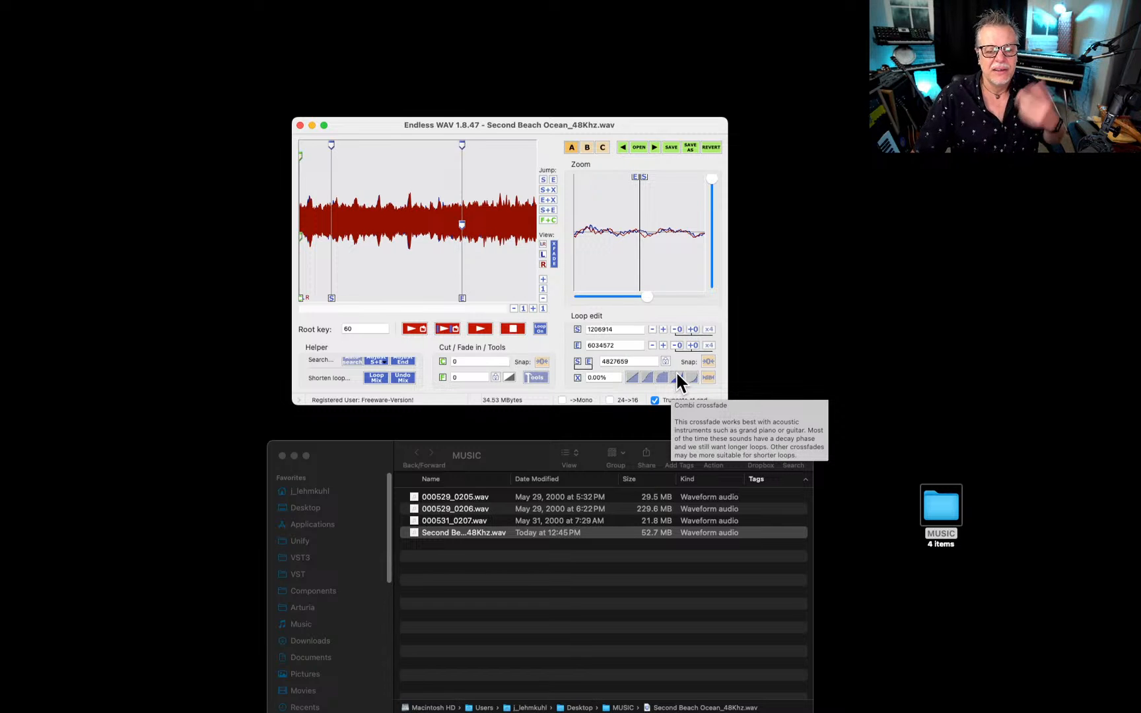
drag(462, 226, 446, 228)
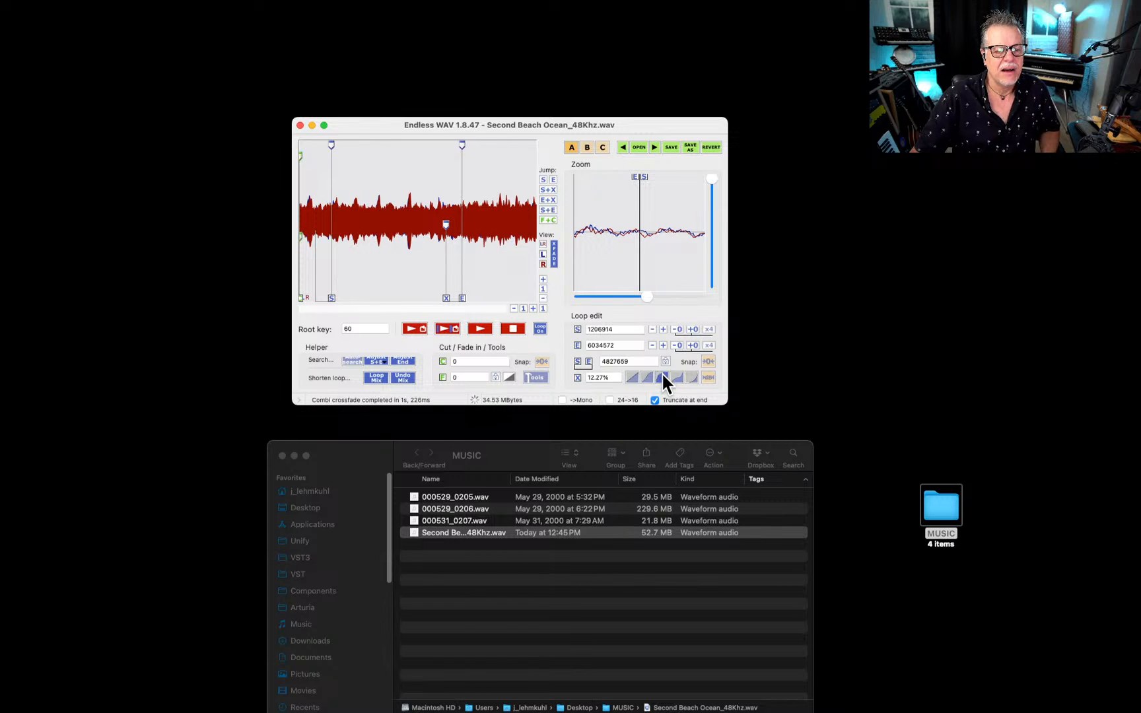
Try the equal power exponential and linear crossfade shapes on the ocean loop and return to the combi crossfade.
click(661, 378)
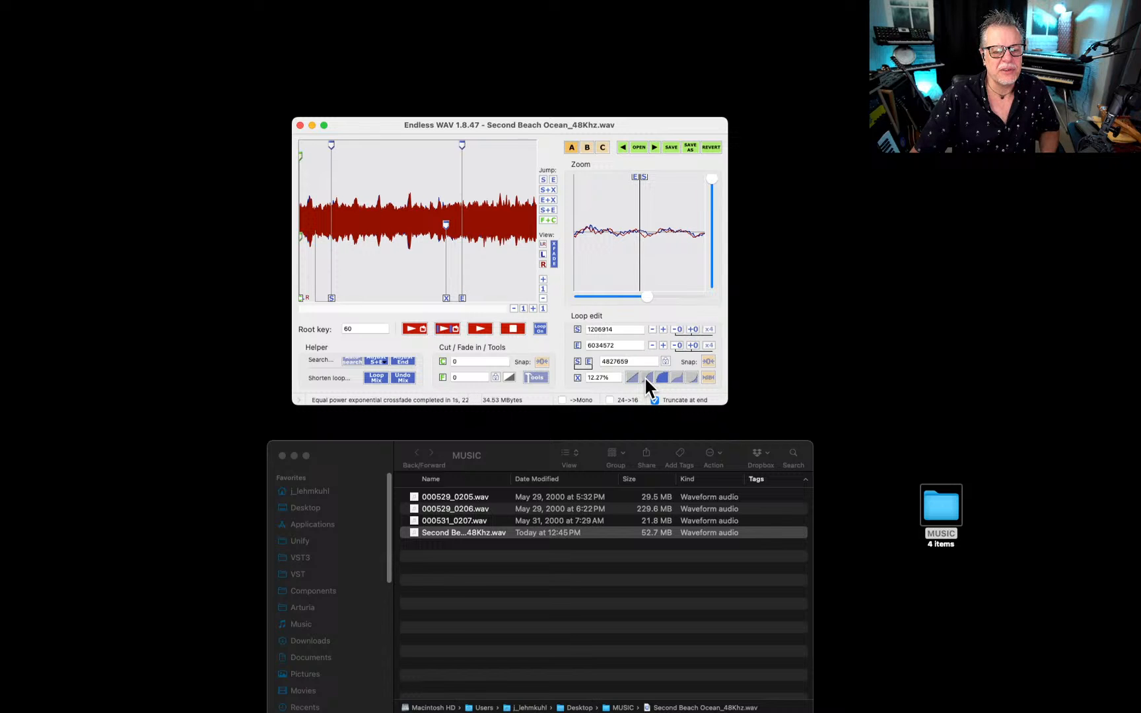
click(644, 375)
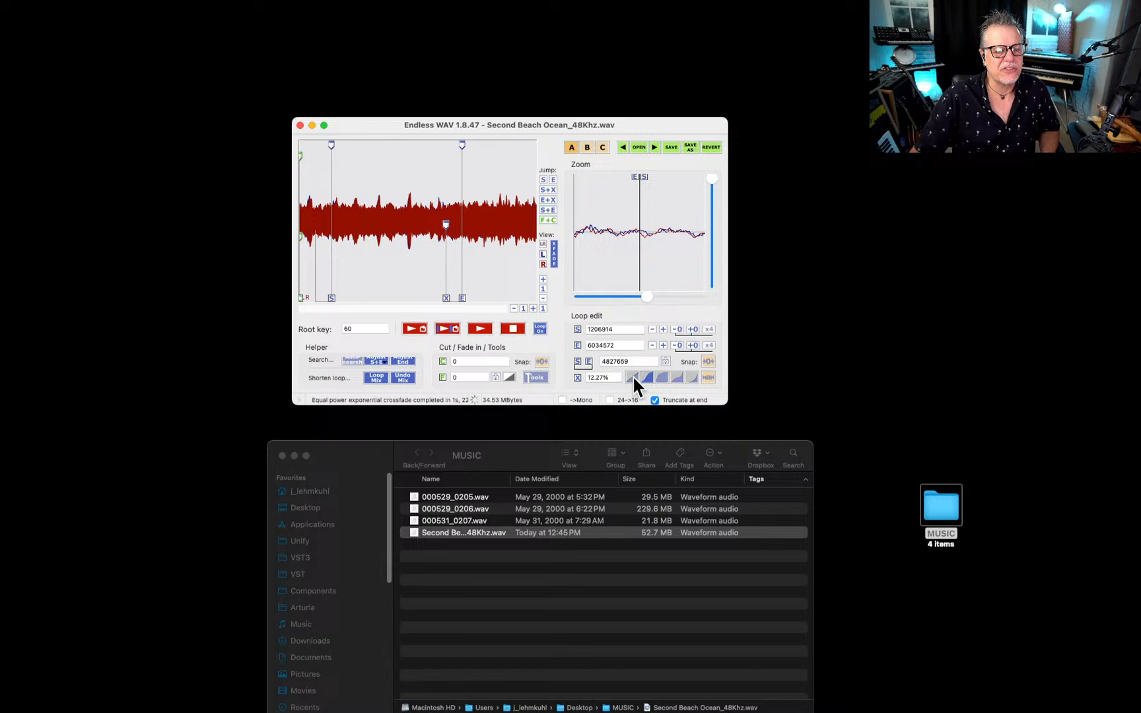
click(632, 377)
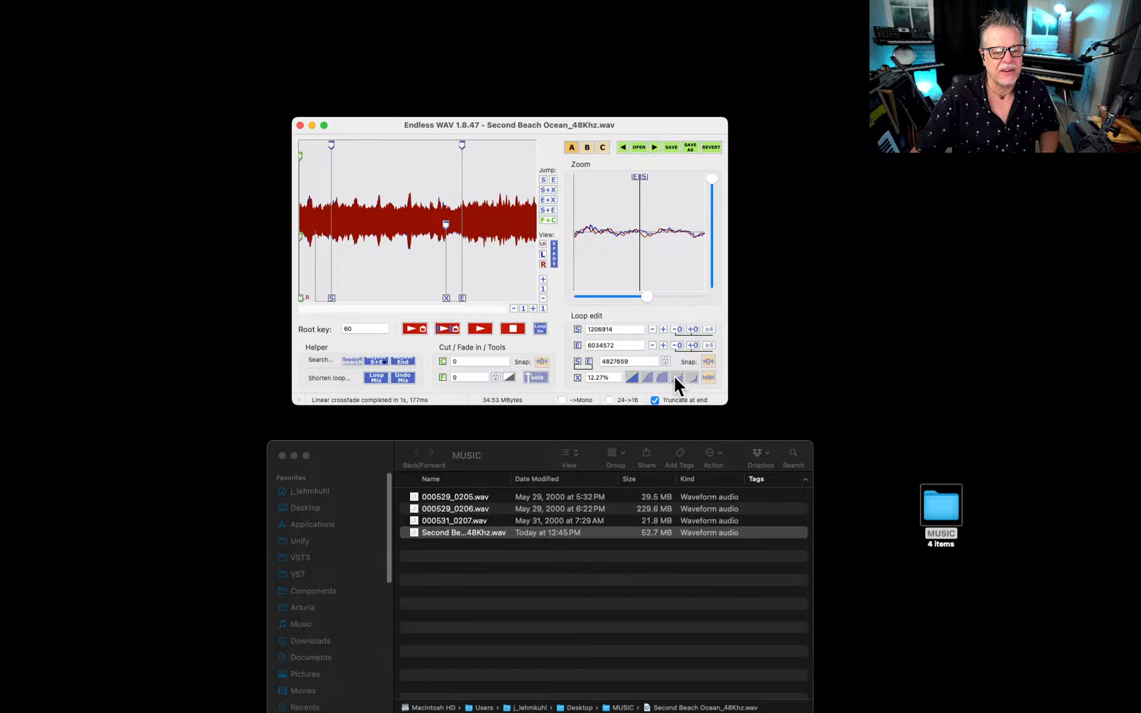
click(675, 375)
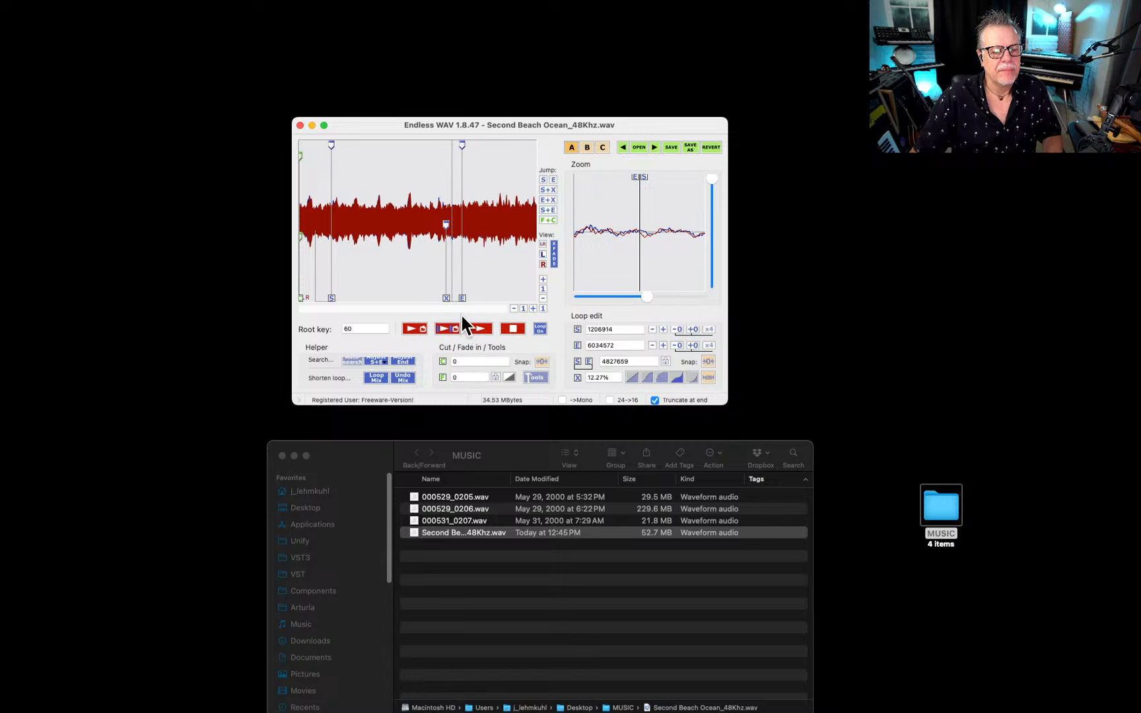
Move the ocean loop's end to sample 5178760 and its start to sample 1382466.
mouse_move(464, 307)
mouse_down()
mouse_move(420, 320)
mouse_move(434, 321)
mouse_up()
drag(436, 322, 443, 322)
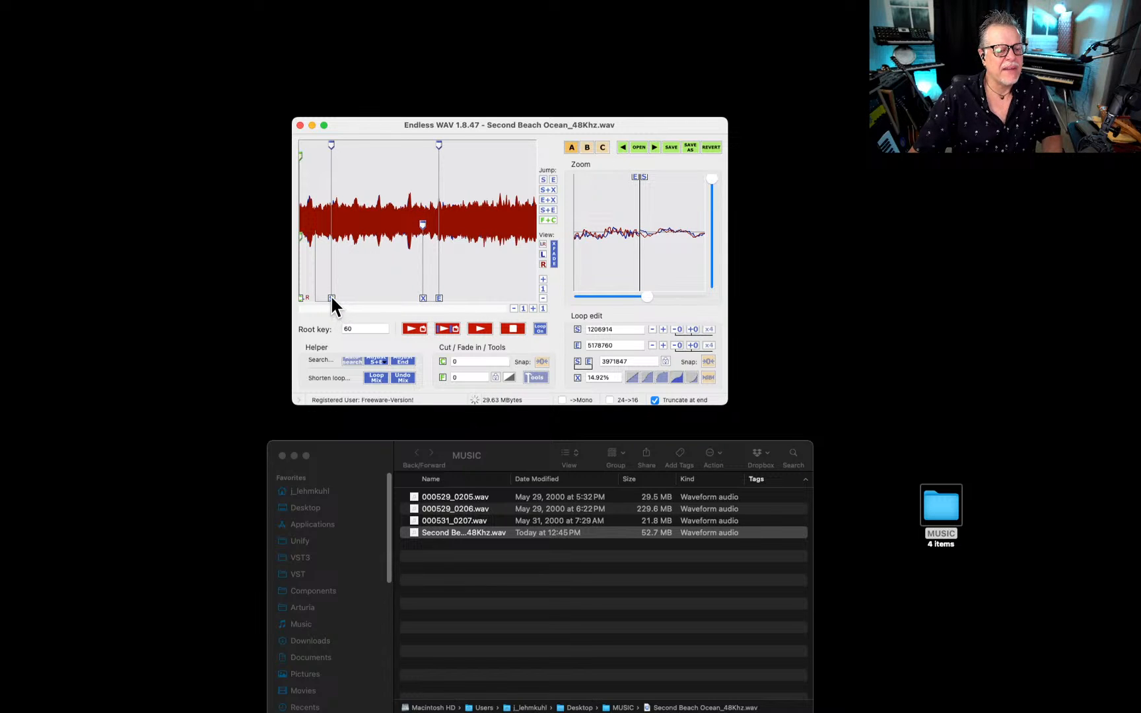
drag(331, 298, 337, 299)
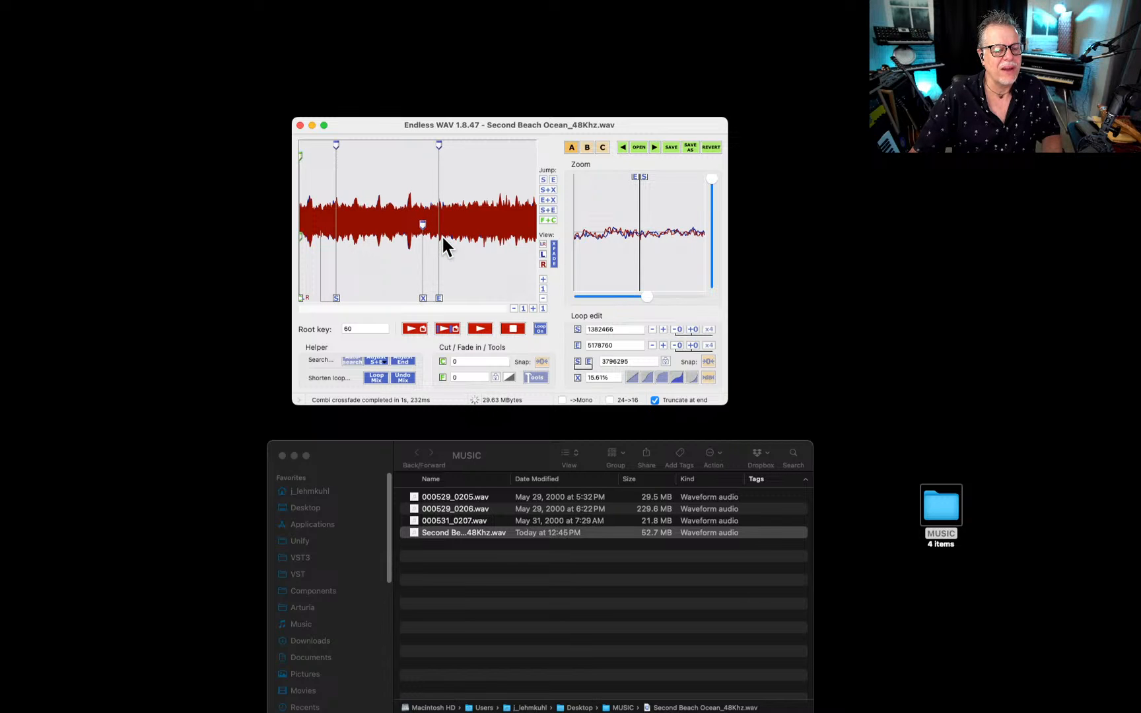
Enlarge and reposition the Endless WAV window, listen to the loop jump from its end to its start, and stop playback.
mouse_move(449, 246)
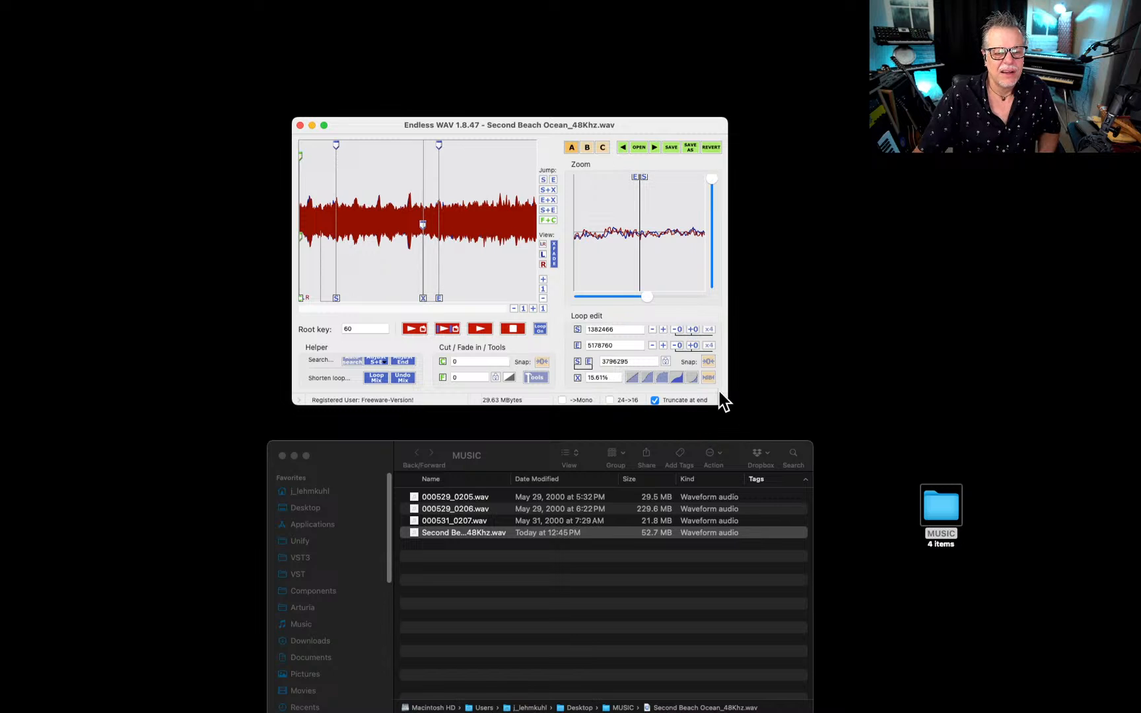
drag(725, 401, 1140, 706)
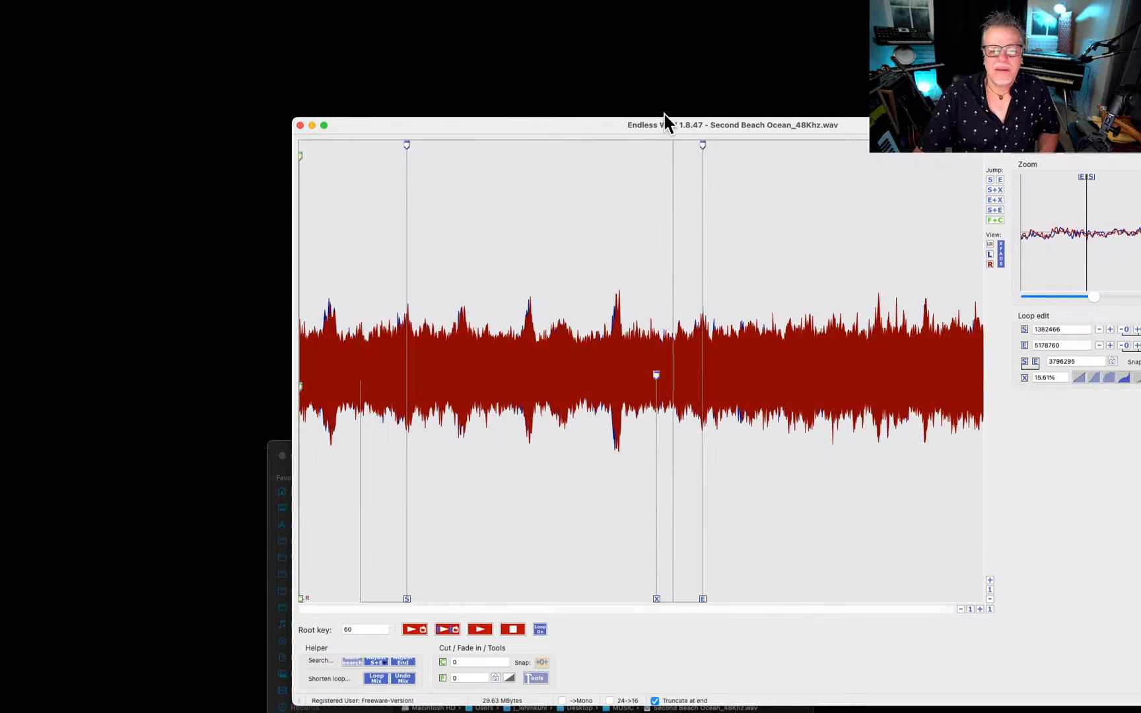
drag(597, 125, 497, 80)
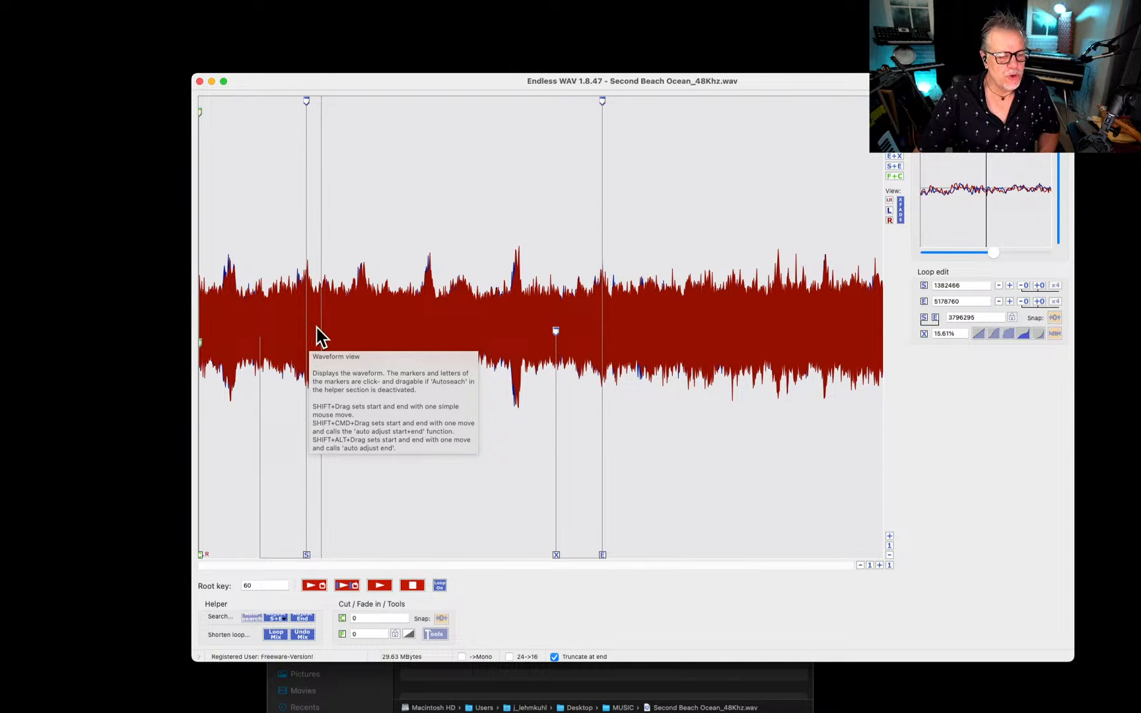
key(space)
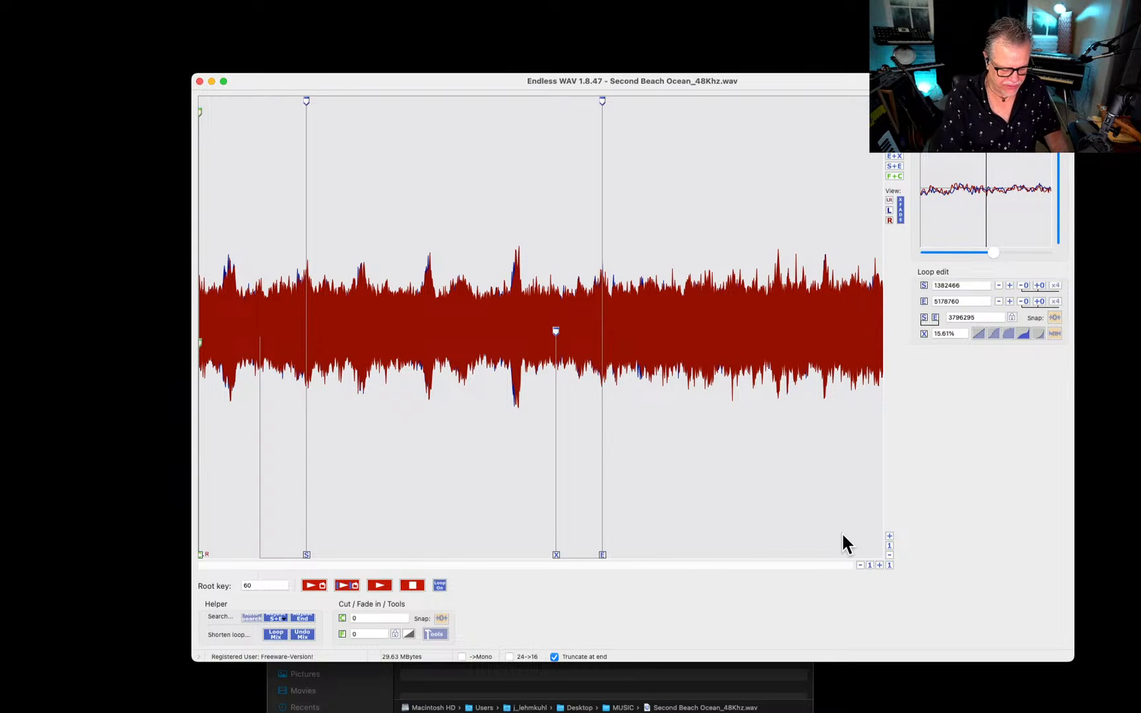
Save the looped ocean recording and quit Endless WAV.
key(super+w)
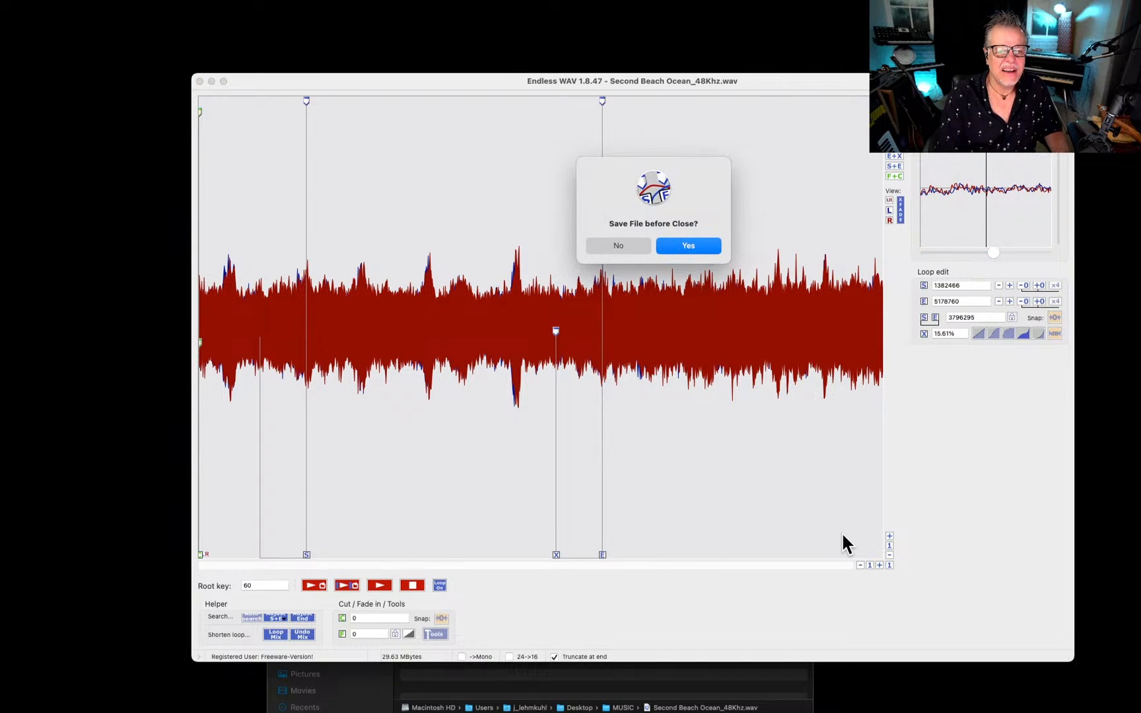
key(Return)
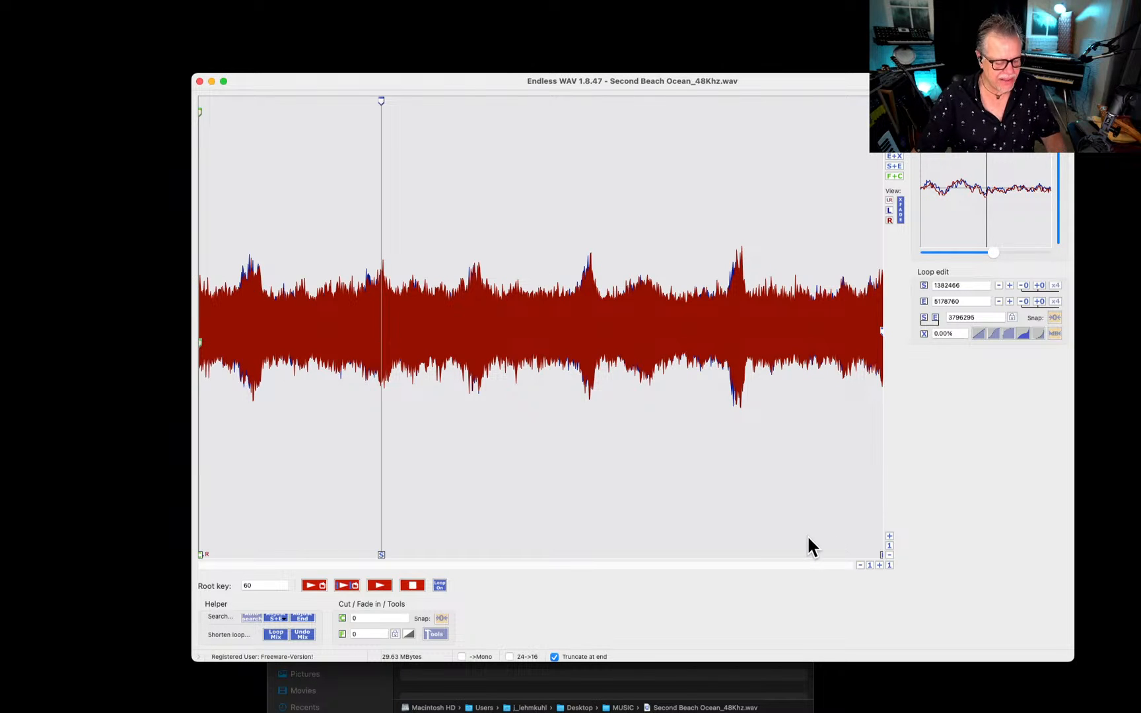
key(super+q)
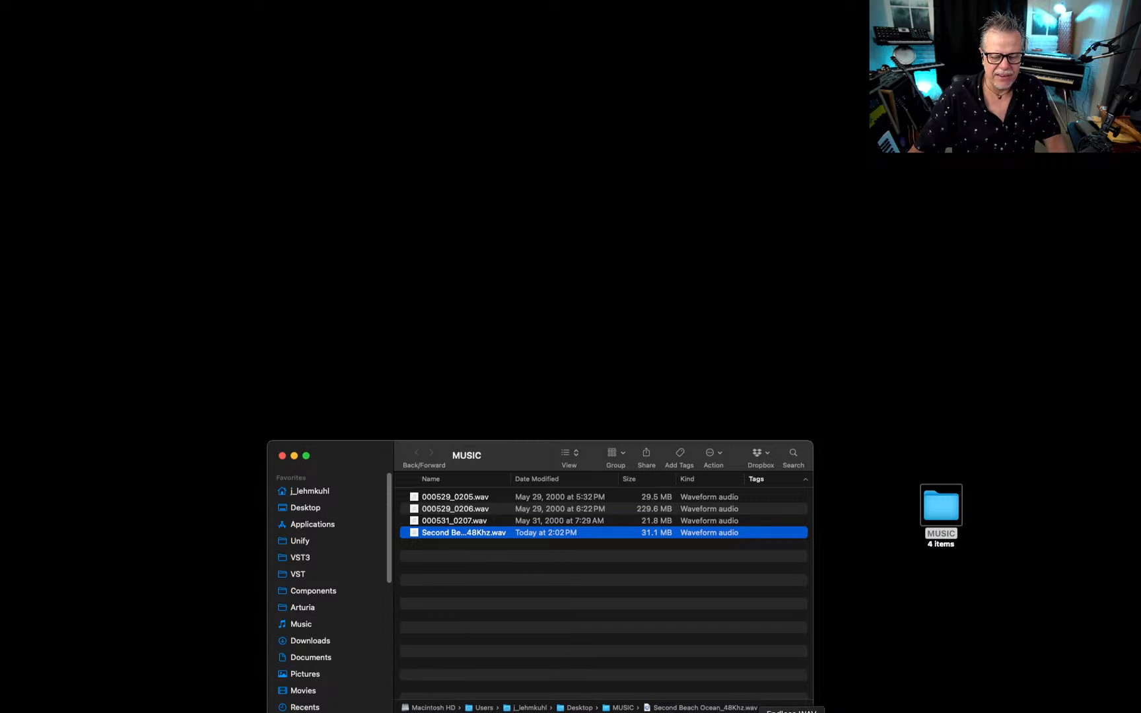
Reopen Endless WAV to check the saved loop in Second Beach Ocean_48Khz.wav and quit it again.
click(837, 712)
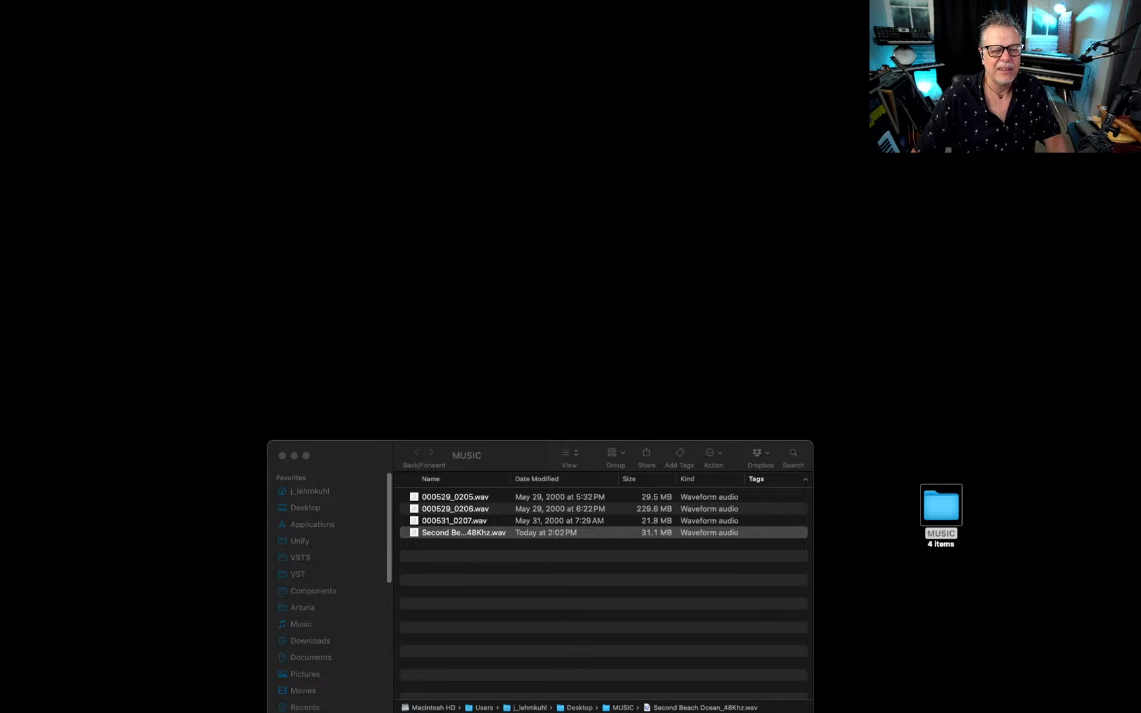
drag(0, 88, 748, 348)
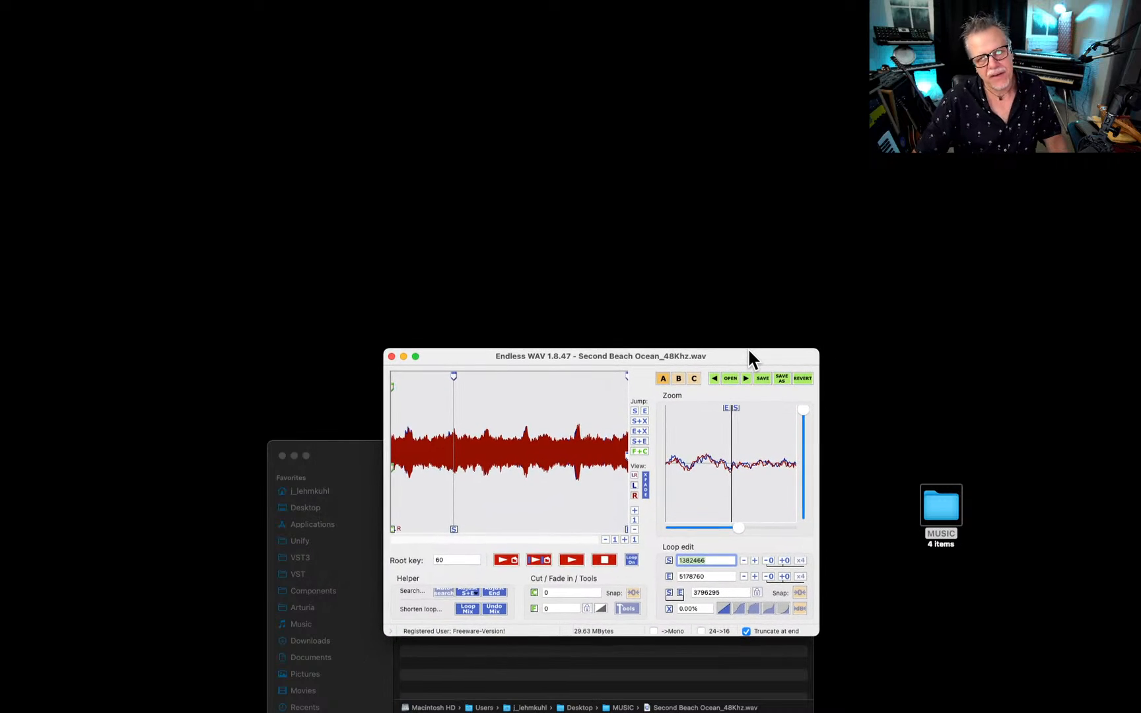
click(614, 455)
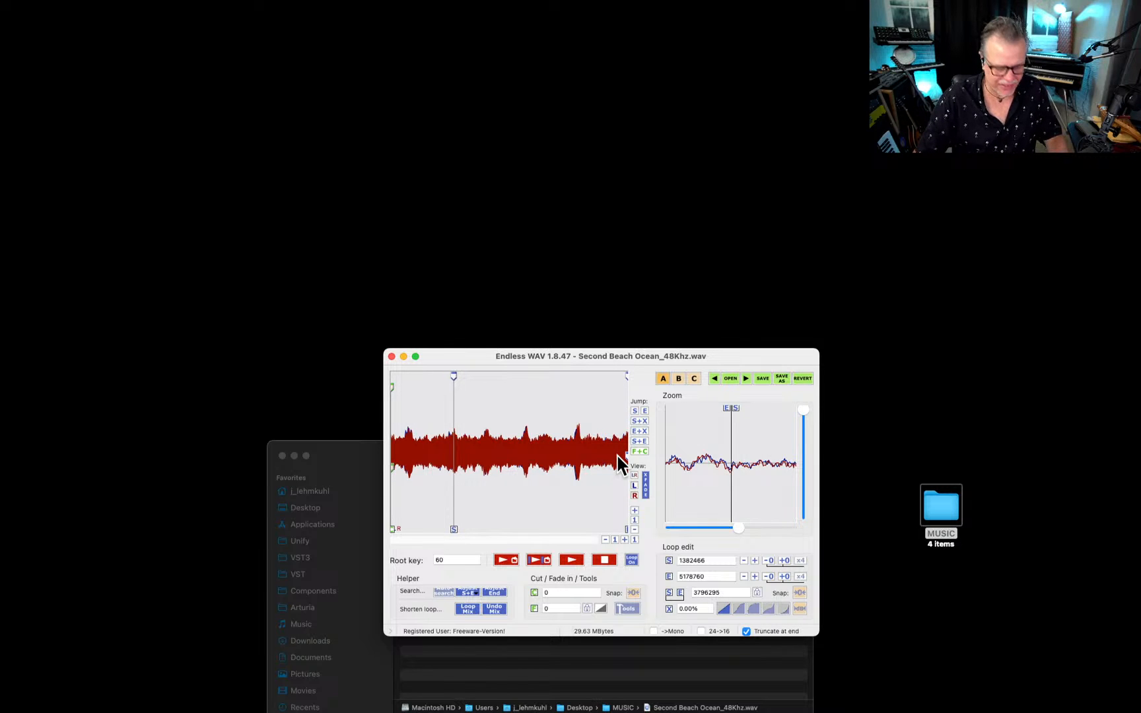
key(super+q)
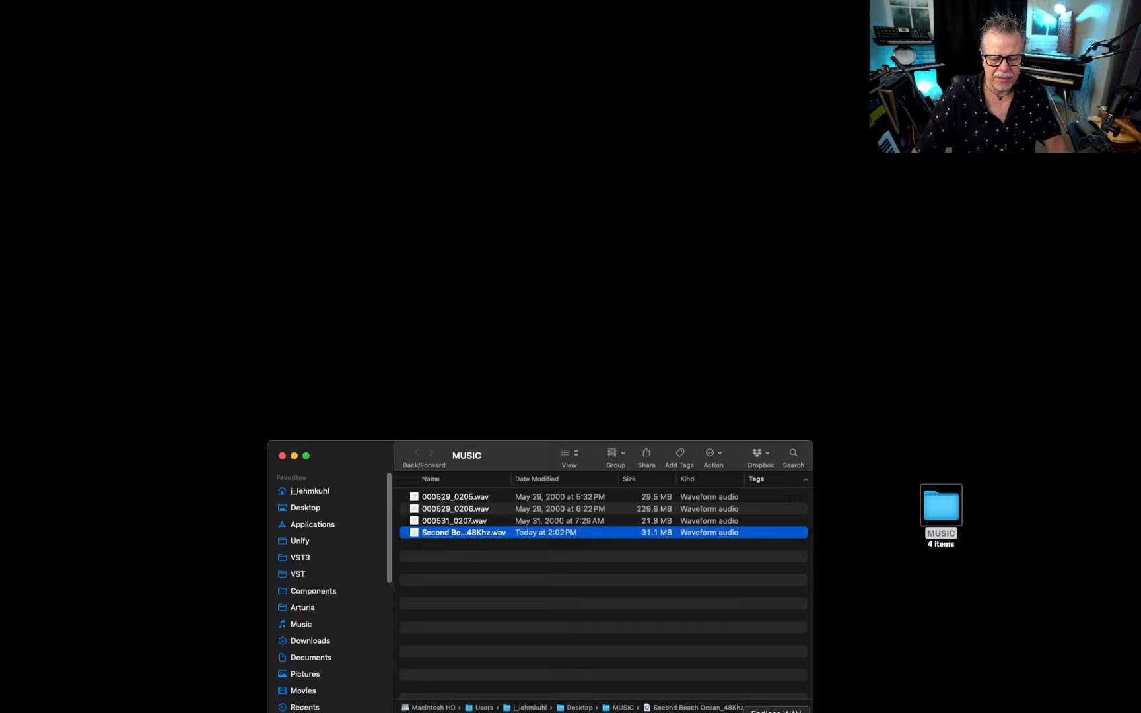
Open Bjoerns Sample Mapper and, in Finder, go to the innermost Samples folder of Unify's PlugInGuru zLivestream BONUS library.
click(766, 712)
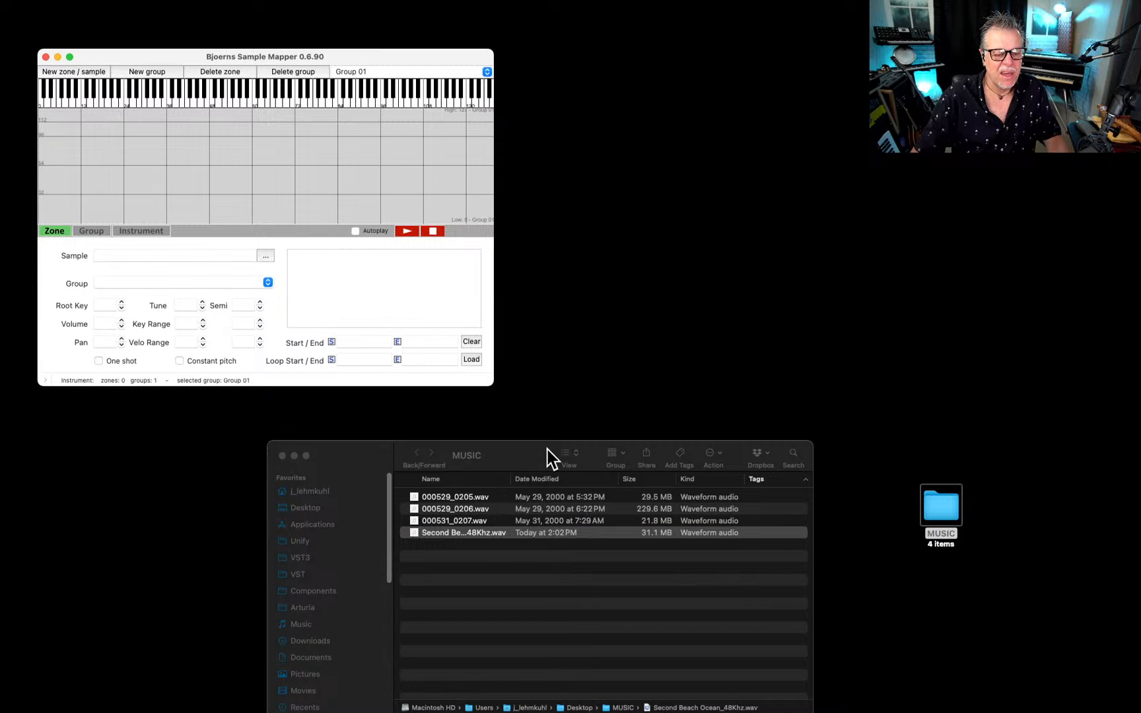
drag(449, 532, 456, 533)
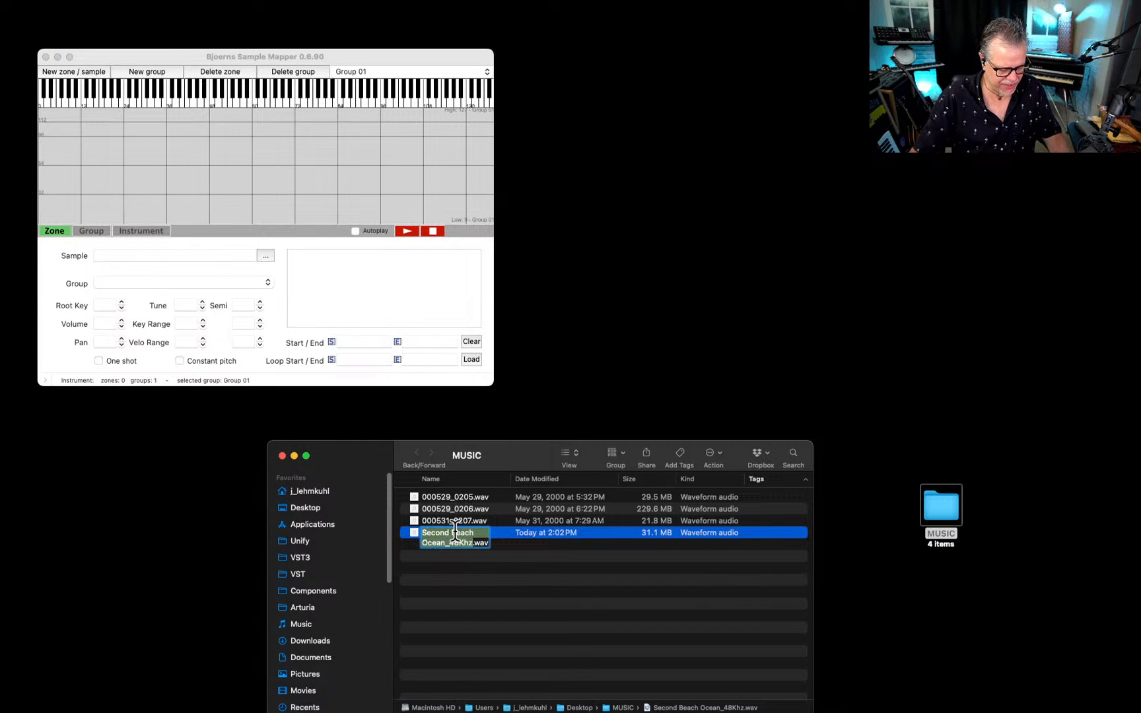
click(299, 539)
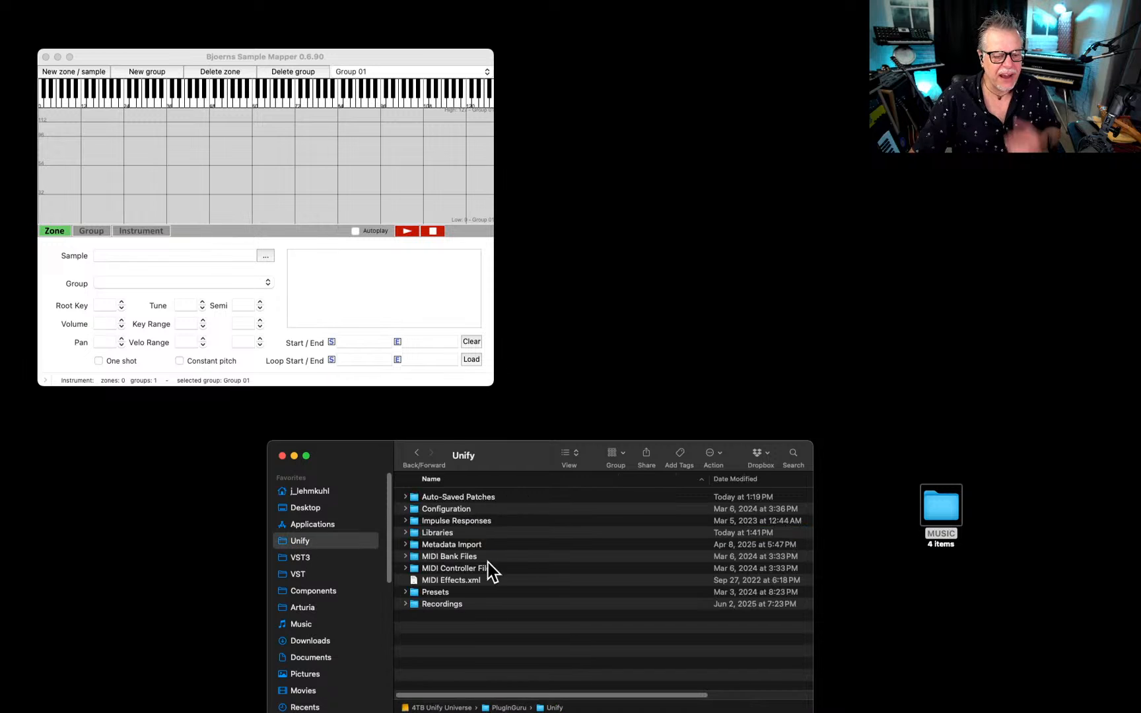
double_click(443, 533)
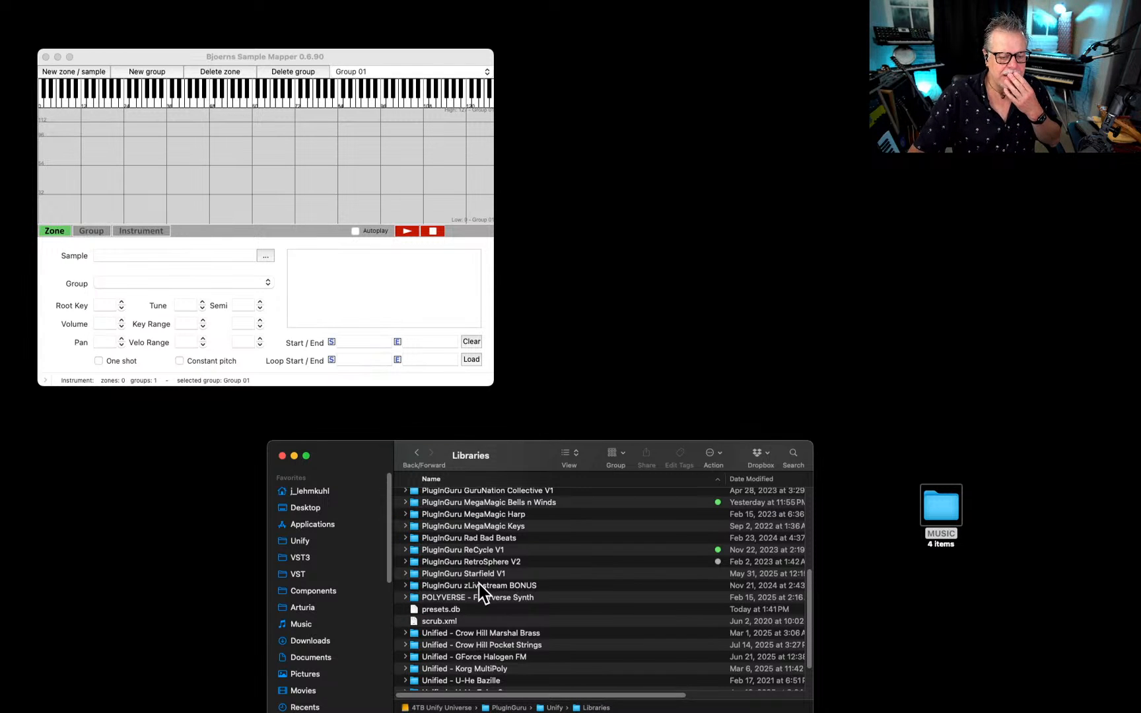
scroll(479, 585, down, 3)
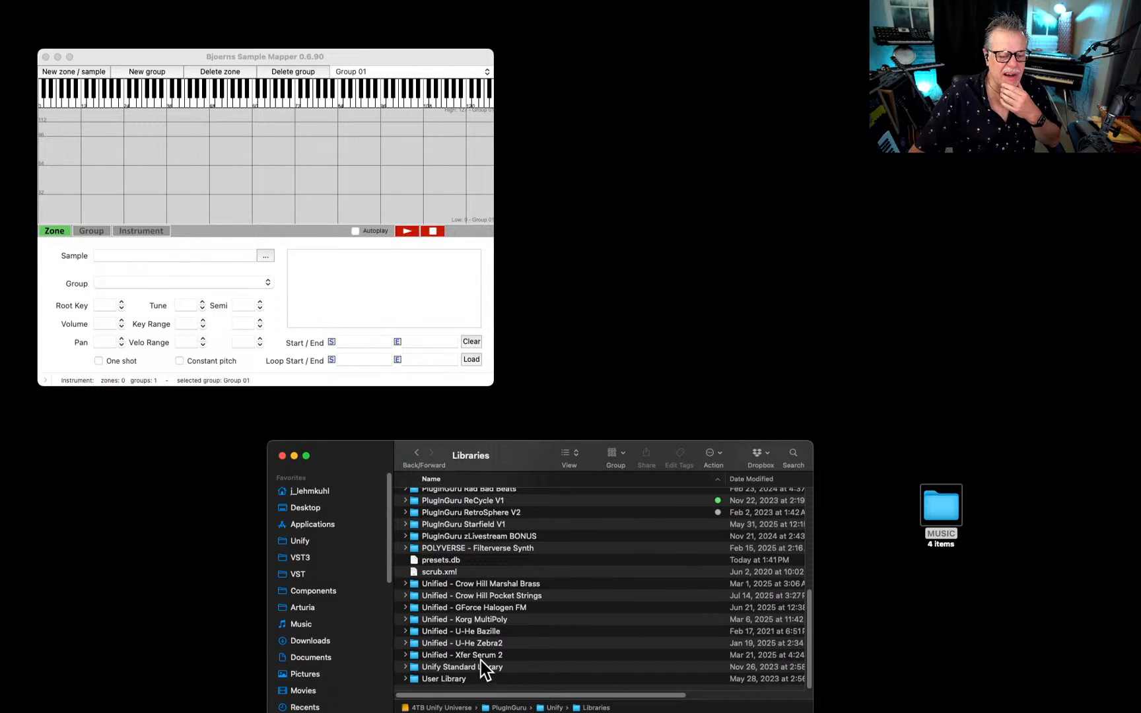
scroll(478, 553, up, 2)
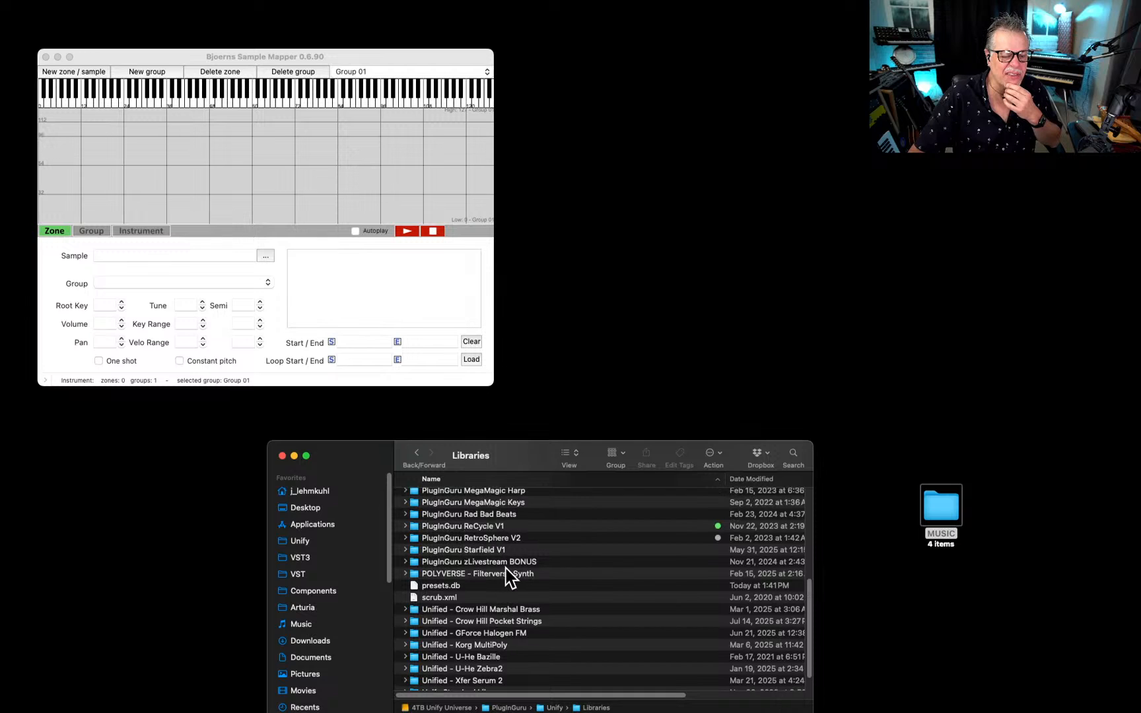
double_click(502, 562)
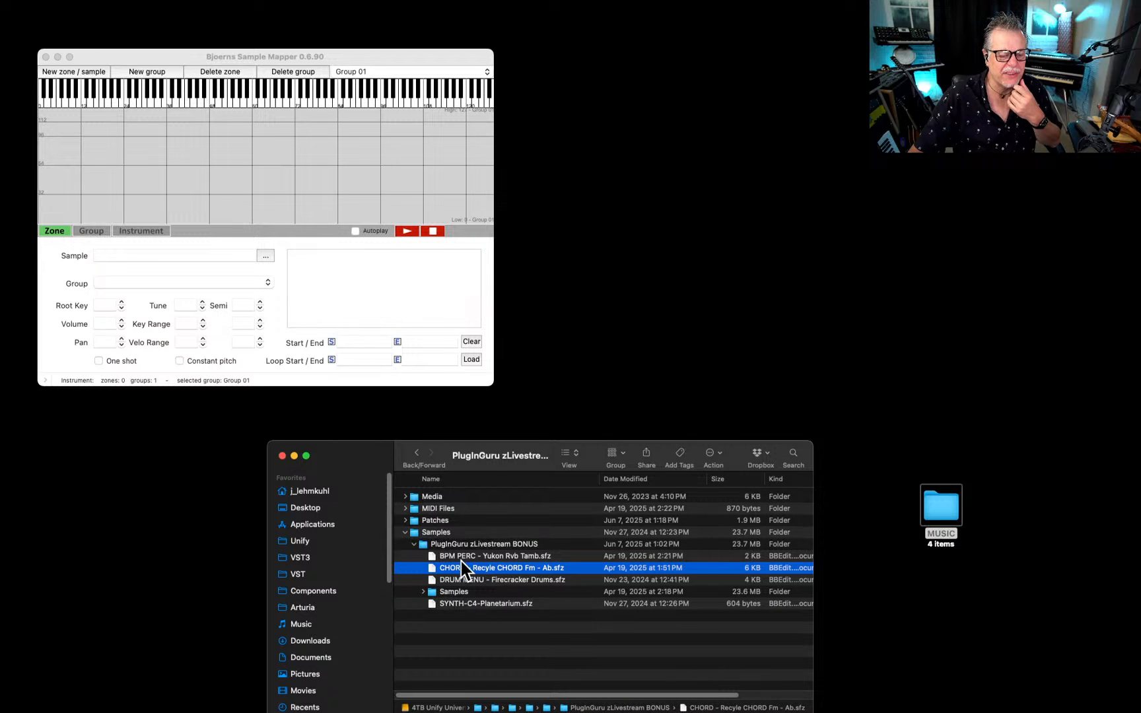
double_click(454, 592)
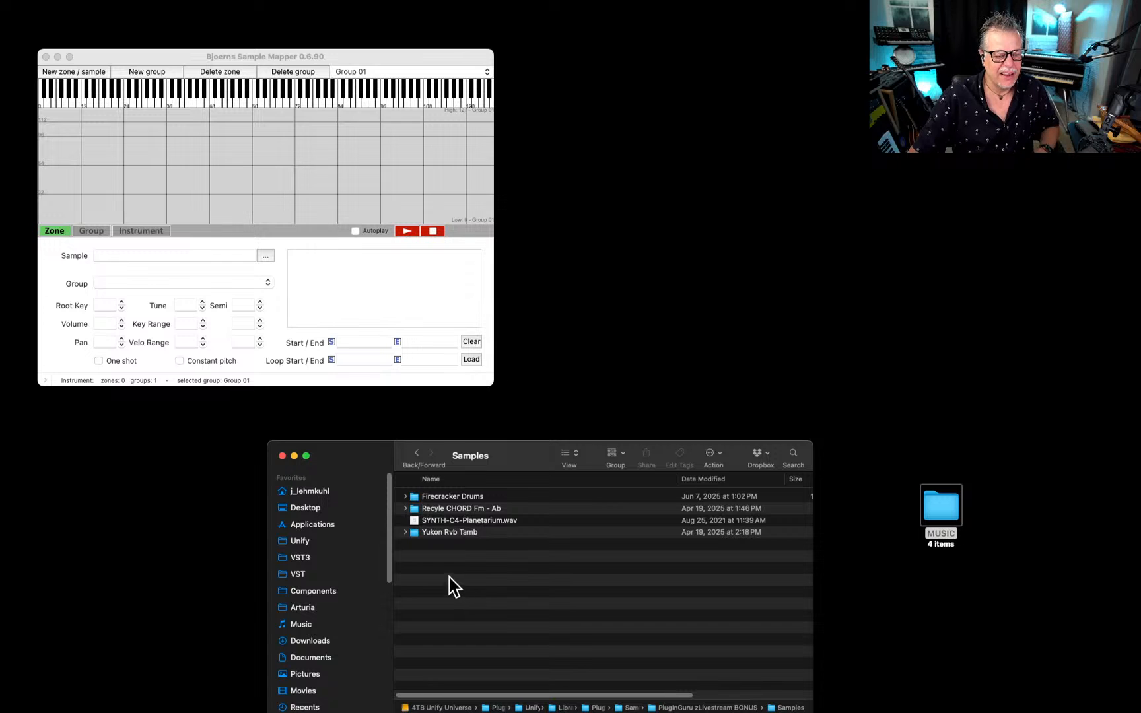
Copy Second Beach Ocean_48Khz.wav from the MUSIC folder on the desktop into the library's Samples folder and close the MUSIC window.
double_click(933, 507)
drag(367, 485, 785, 552)
drag(850, 618, 476, 611)
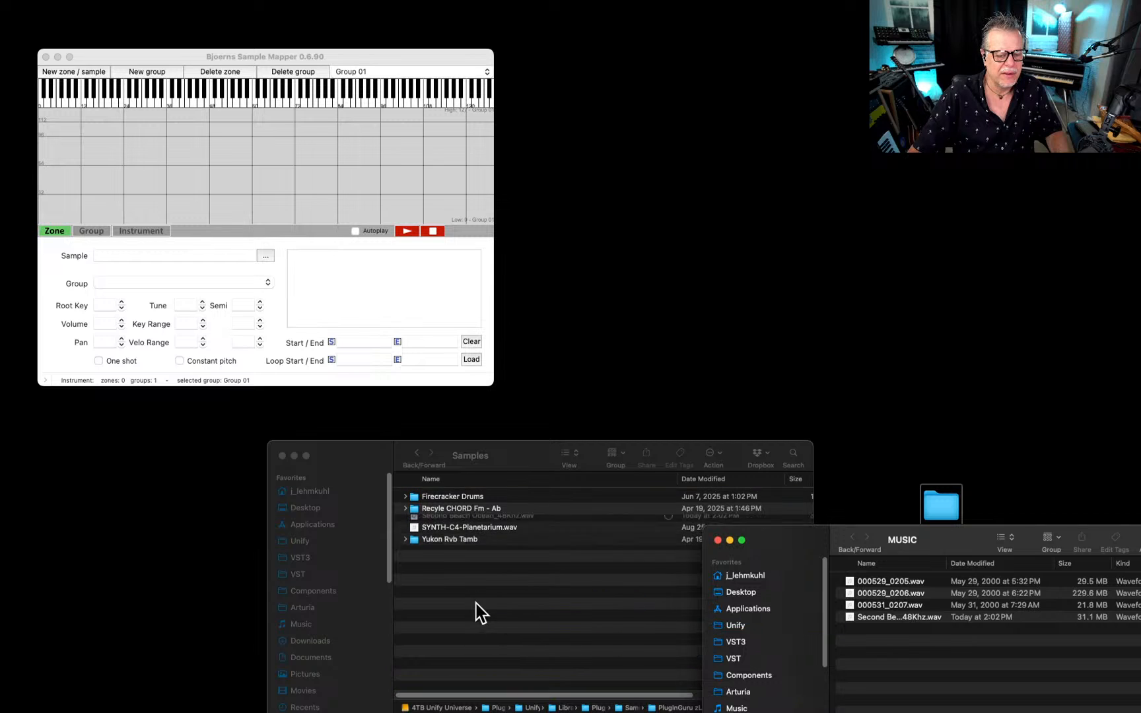
click(718, 540)
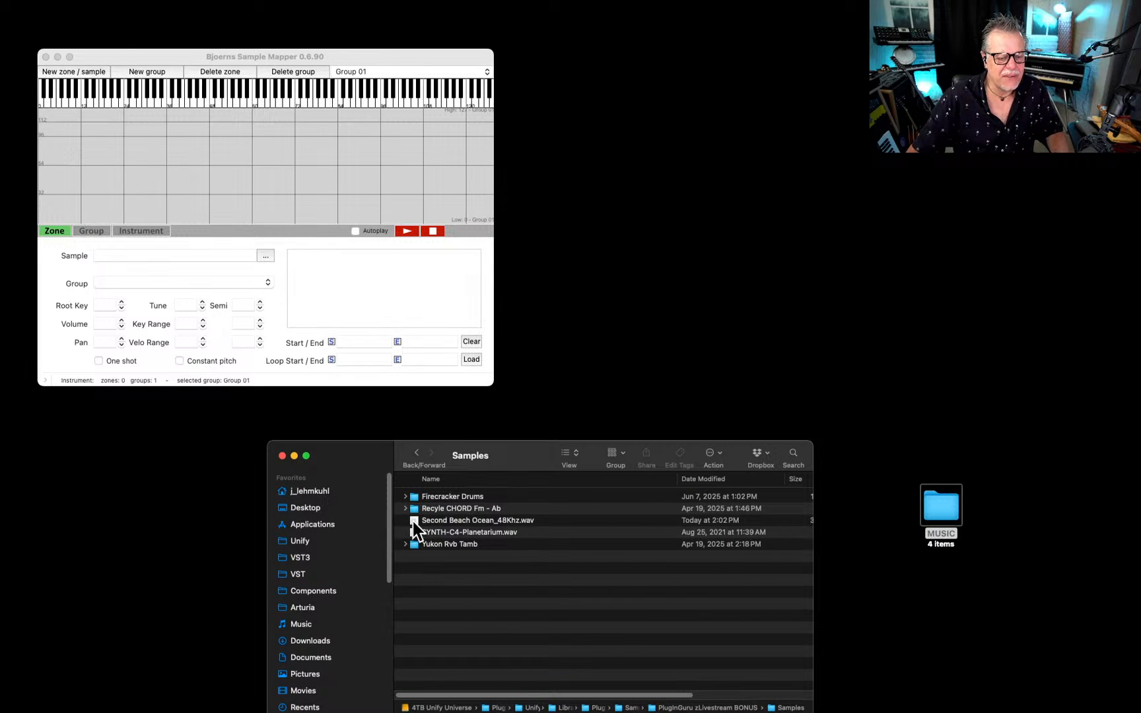
Import the copied Second Beach Ocean_48Khz.wav into Sample Mapper as a new zone with its root key from file, and reposition the window.
drag(416, 520, 290, 178)
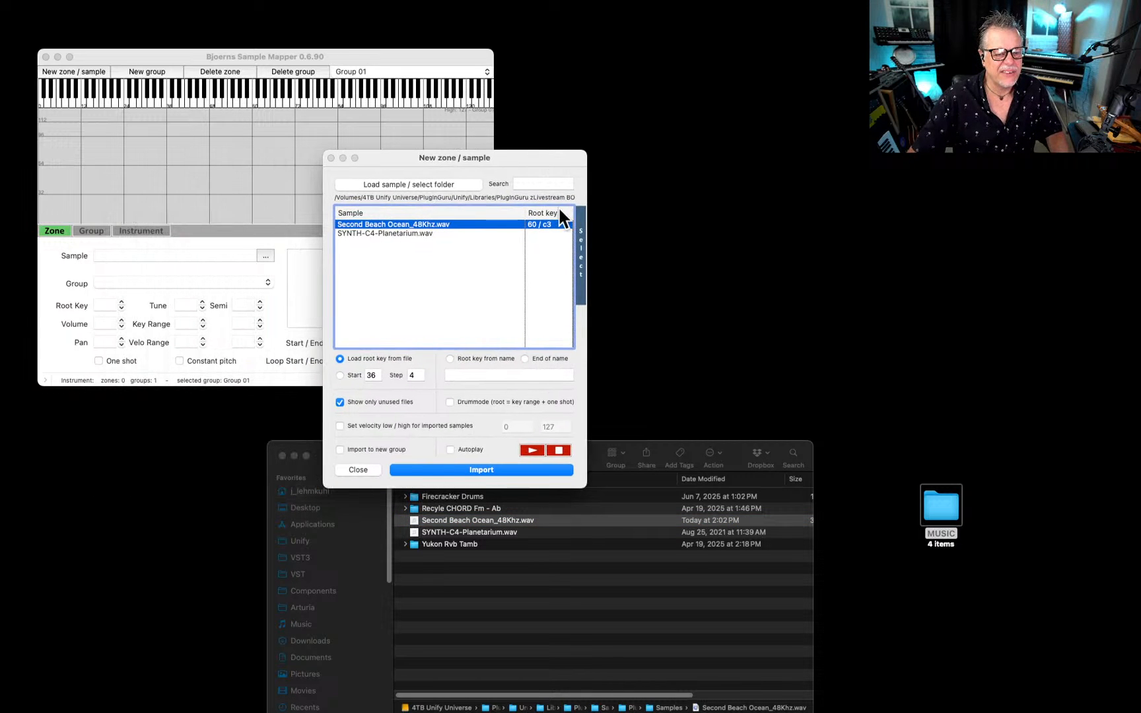
click(498, 469)
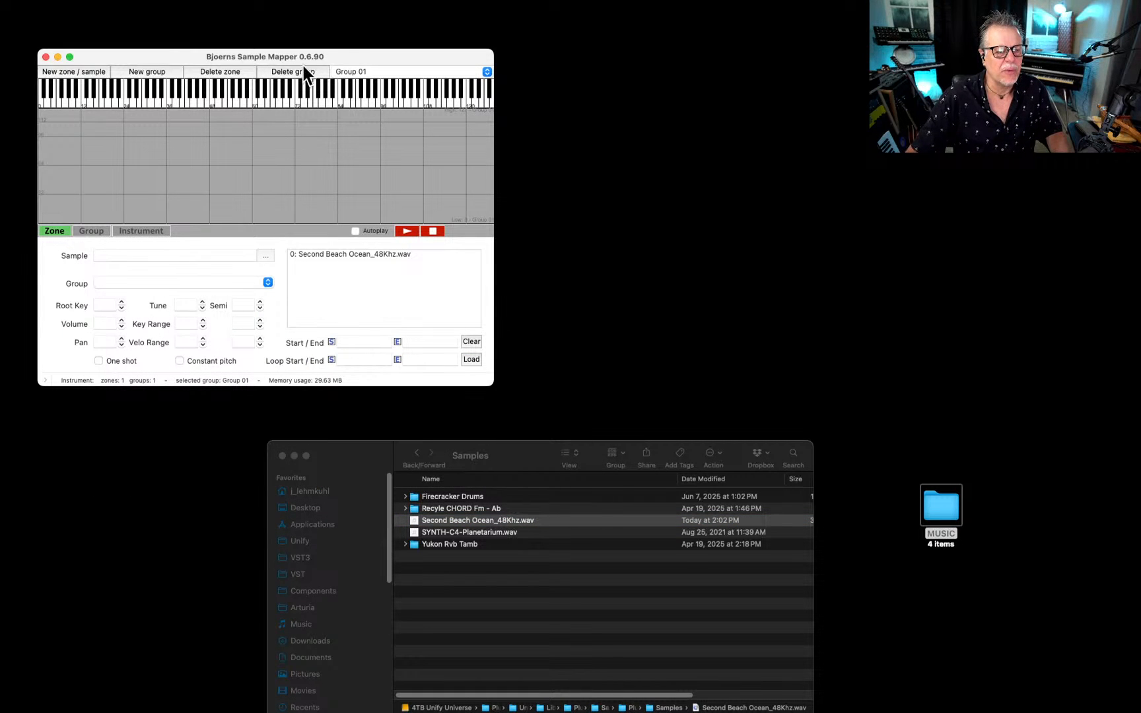
drag(356, 57, 653, 202)
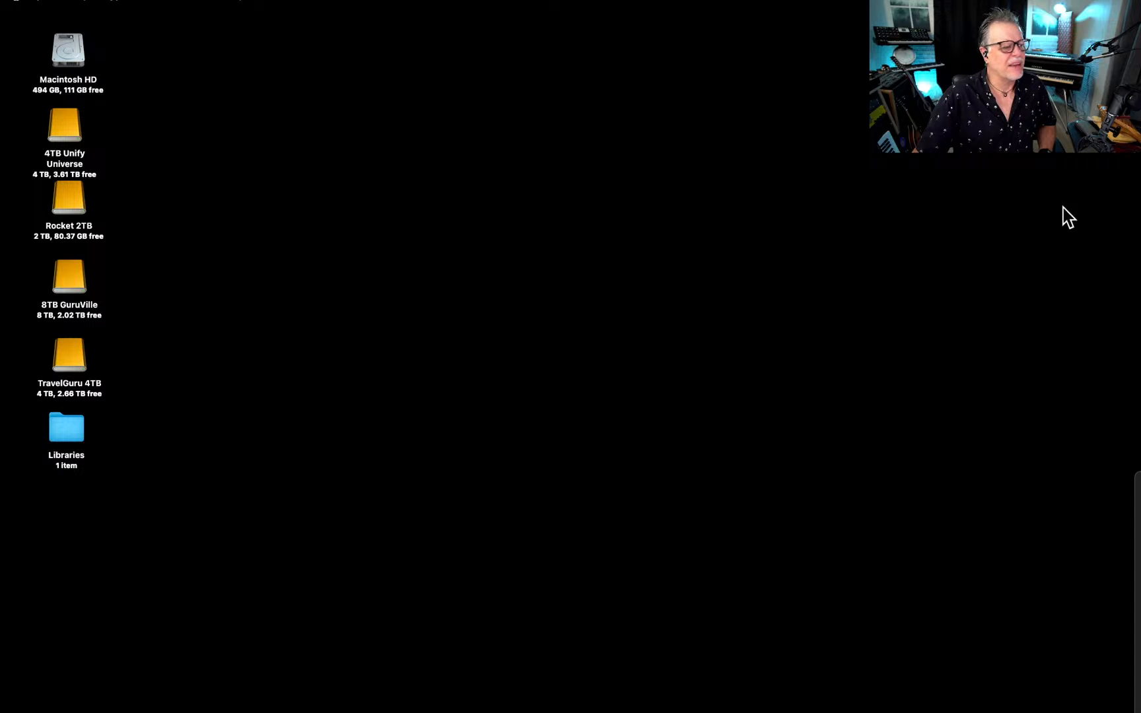
Save the mapped instrument in the MM Bells folder as FX - Second Beach Ocean.sfz.
click(149, 4)
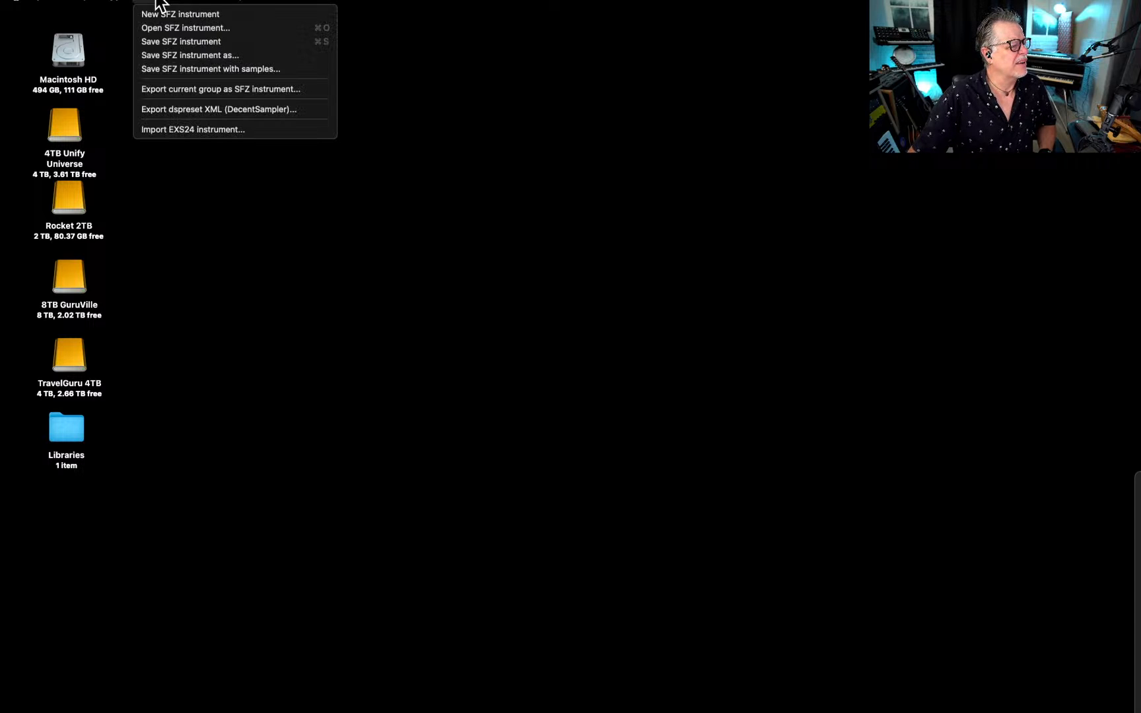
click(170, 57)
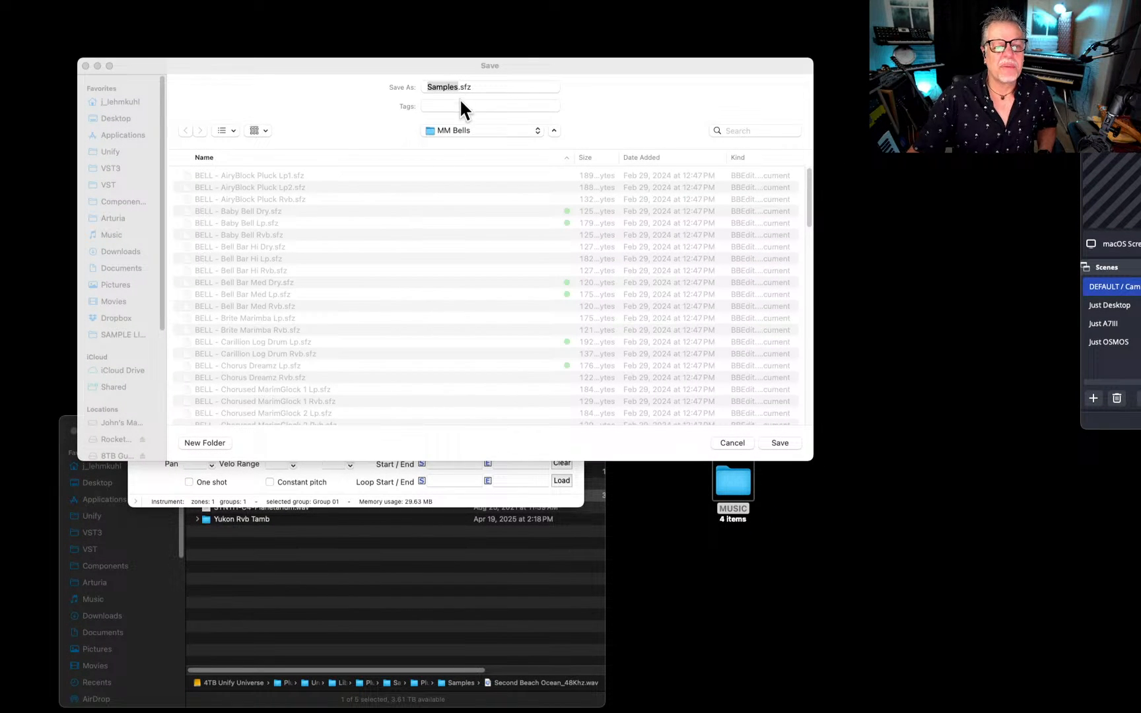
click(405, 64)
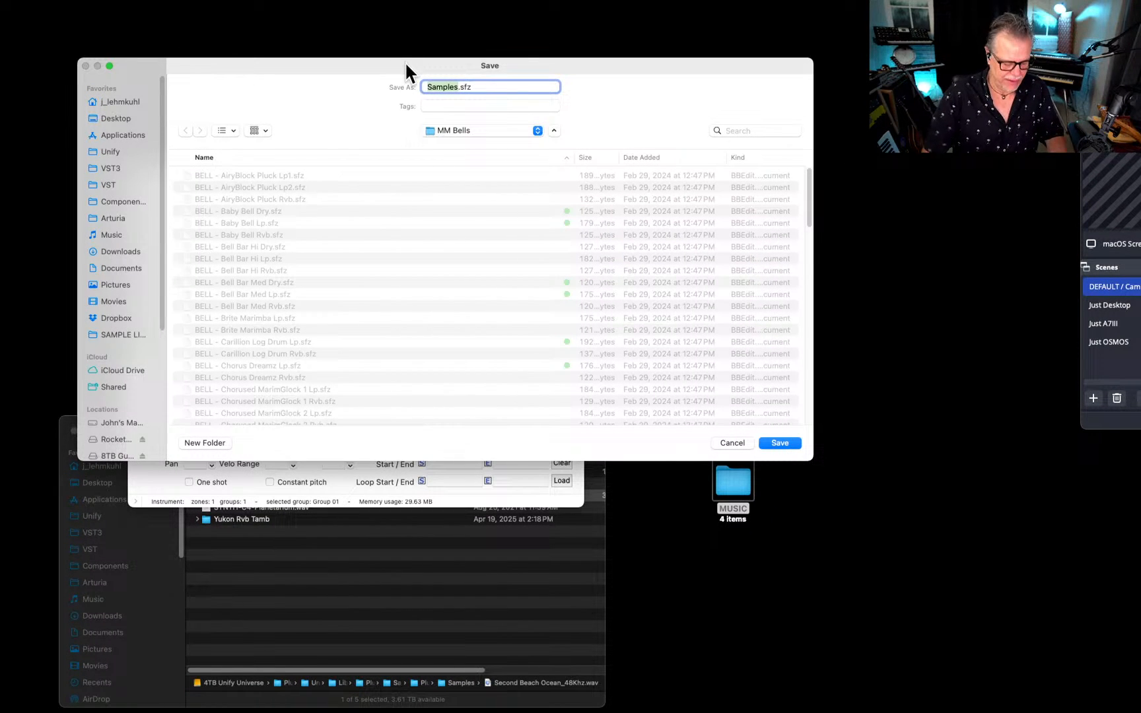
text(FX)
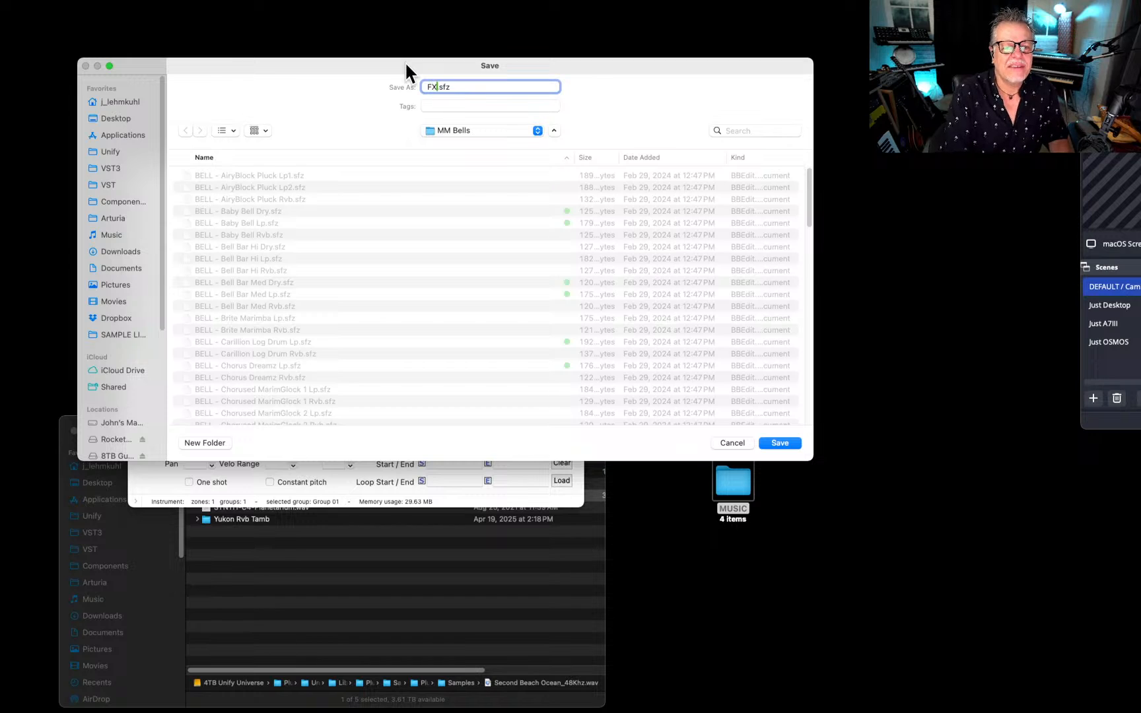
text( - Second Be)
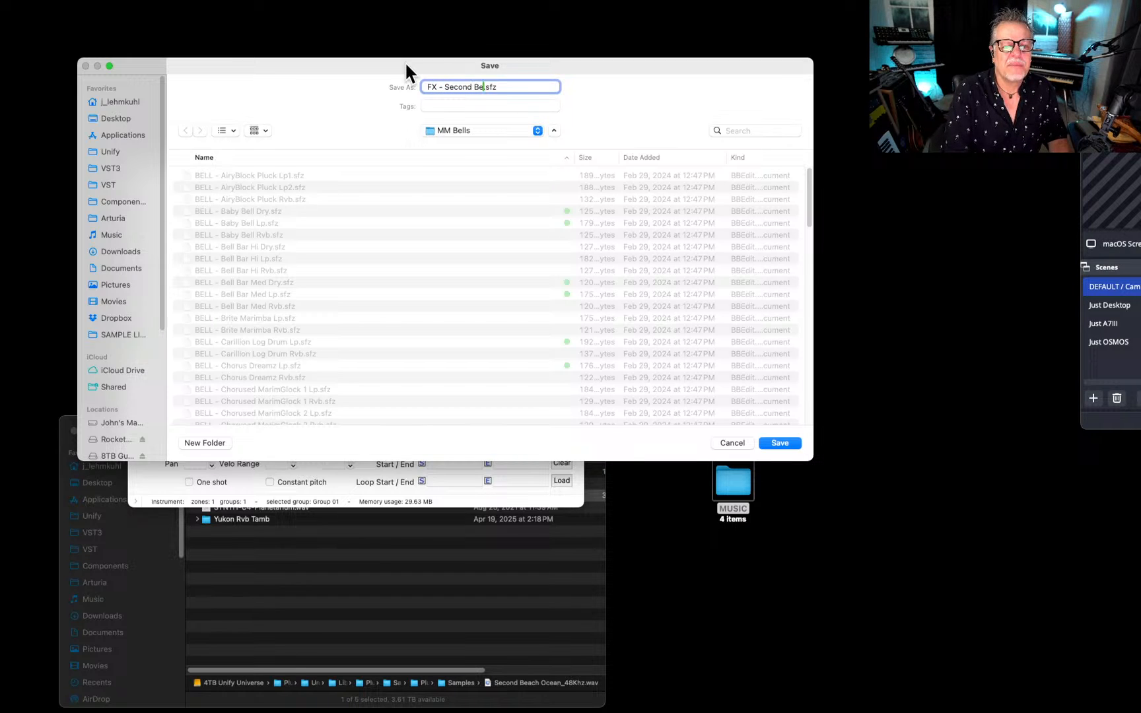
text(ach Ocean)
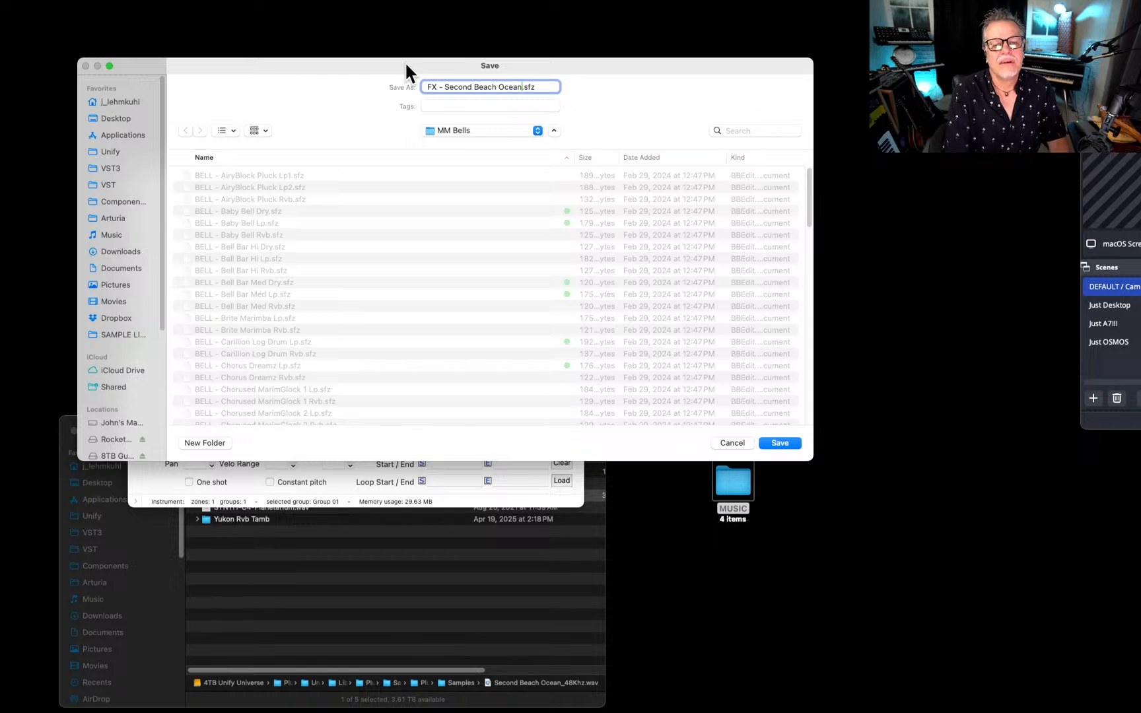
key(Return)
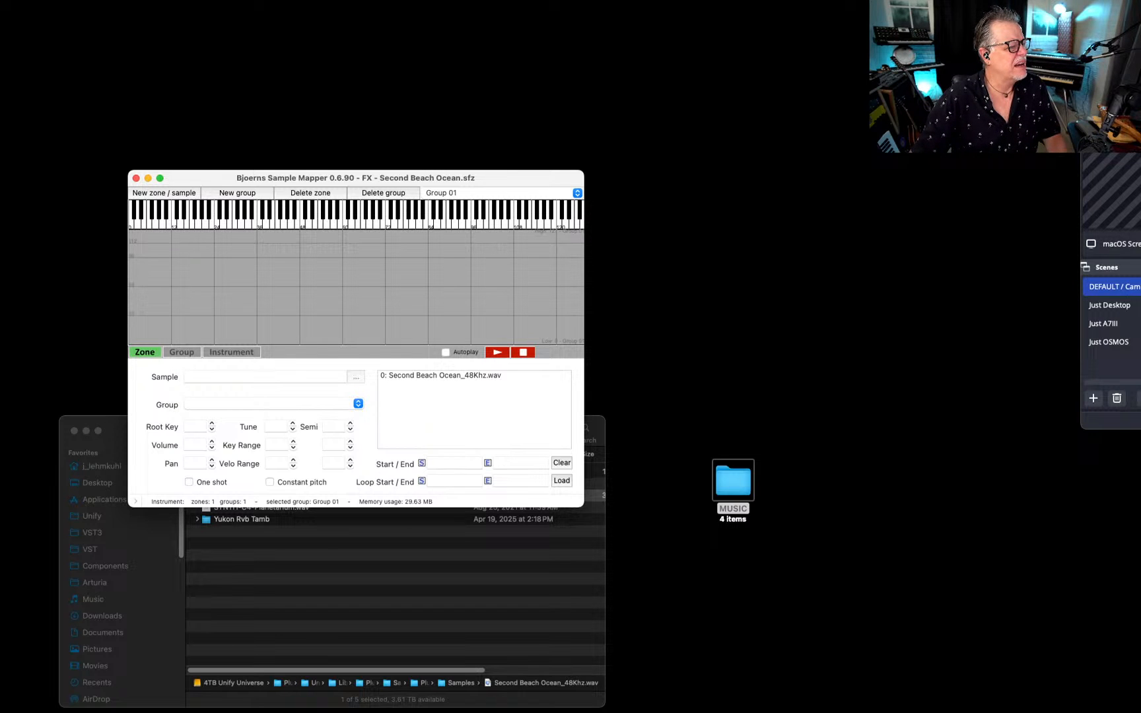
Start saving the SFZ instrument again, choosing the PlugInGuru zLivestream BONUS folder inside that library's Samples folder as the destination.
key(super+s)
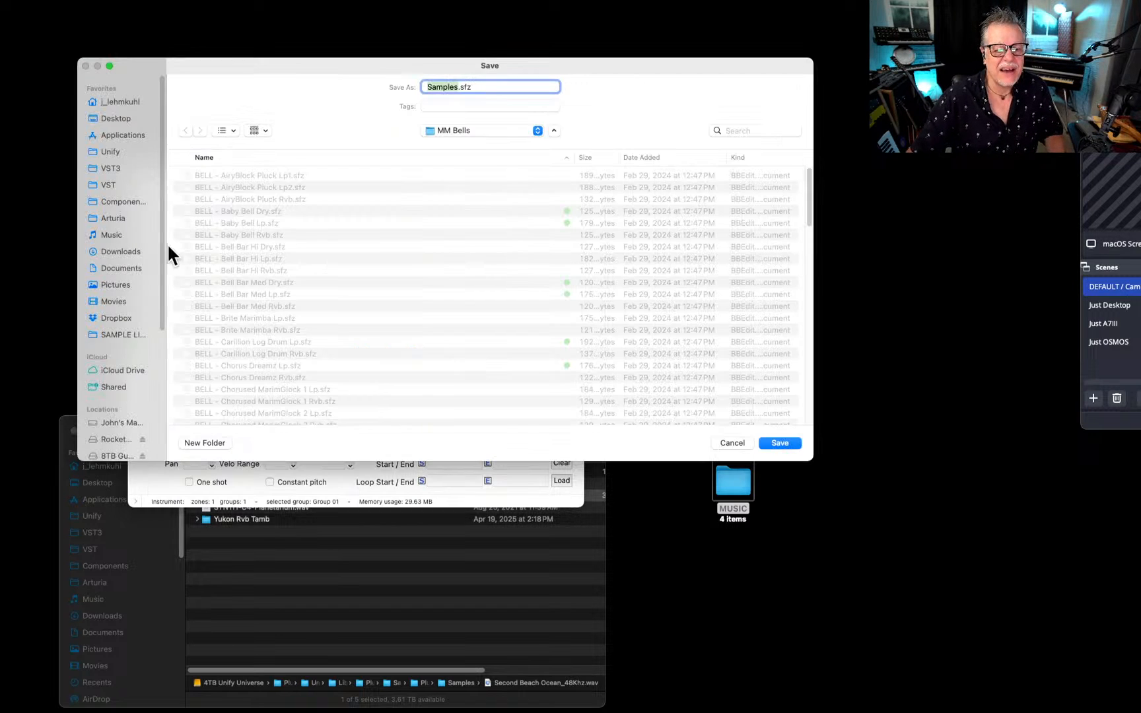
click(473, 128)
click(474, 168)
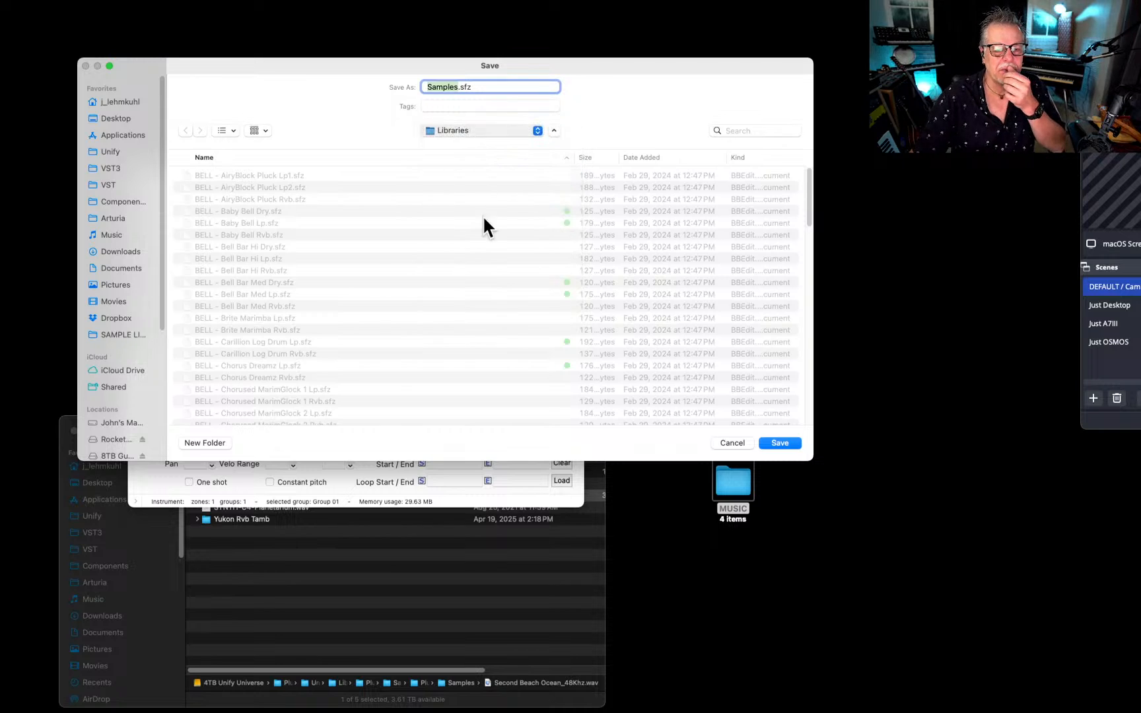
scroll(266, 302, down, 5)
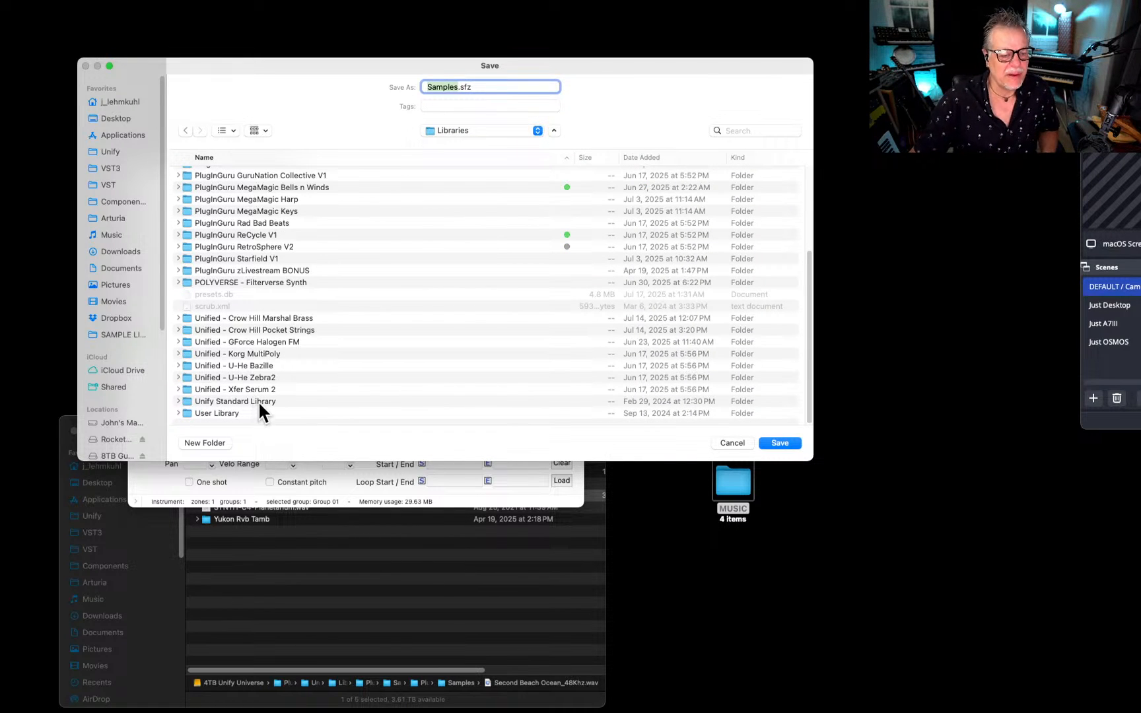
double_click(259, 267)
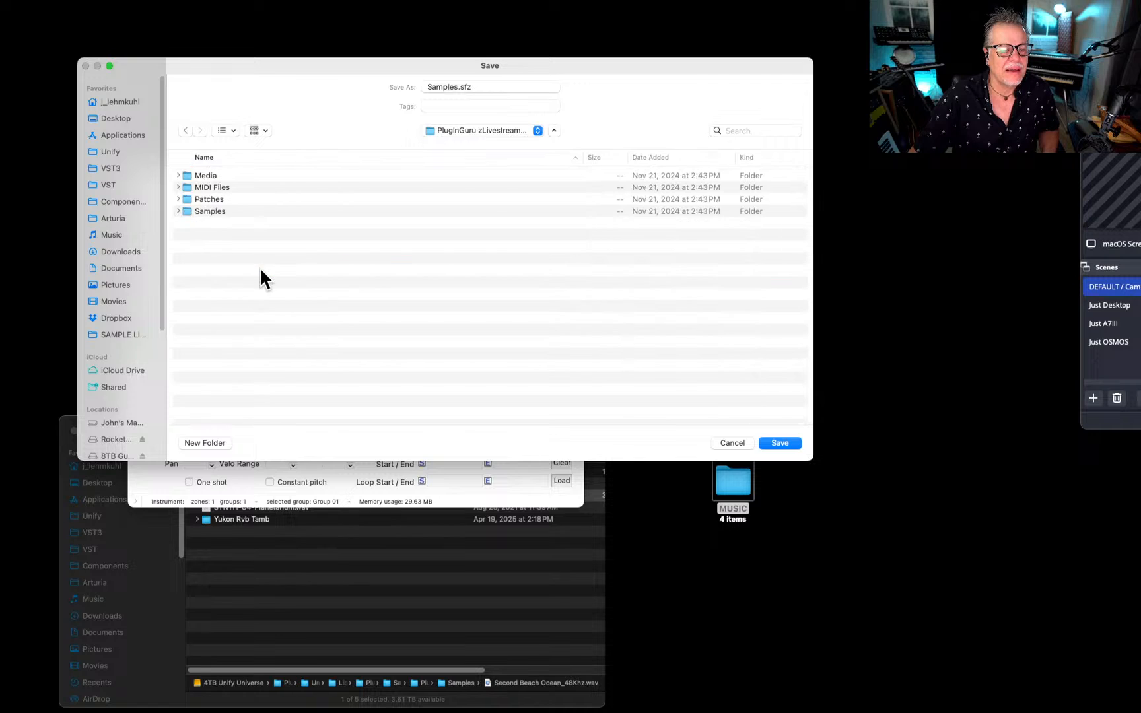
double_click(202, 210)
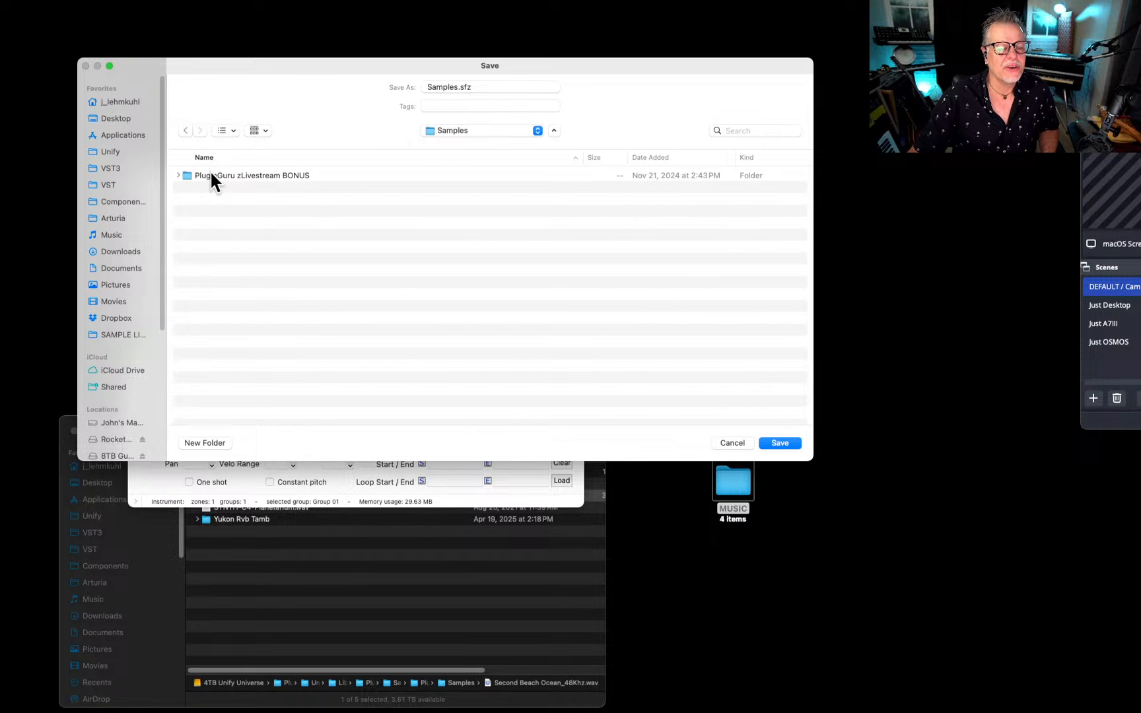
double_click(210, 173)
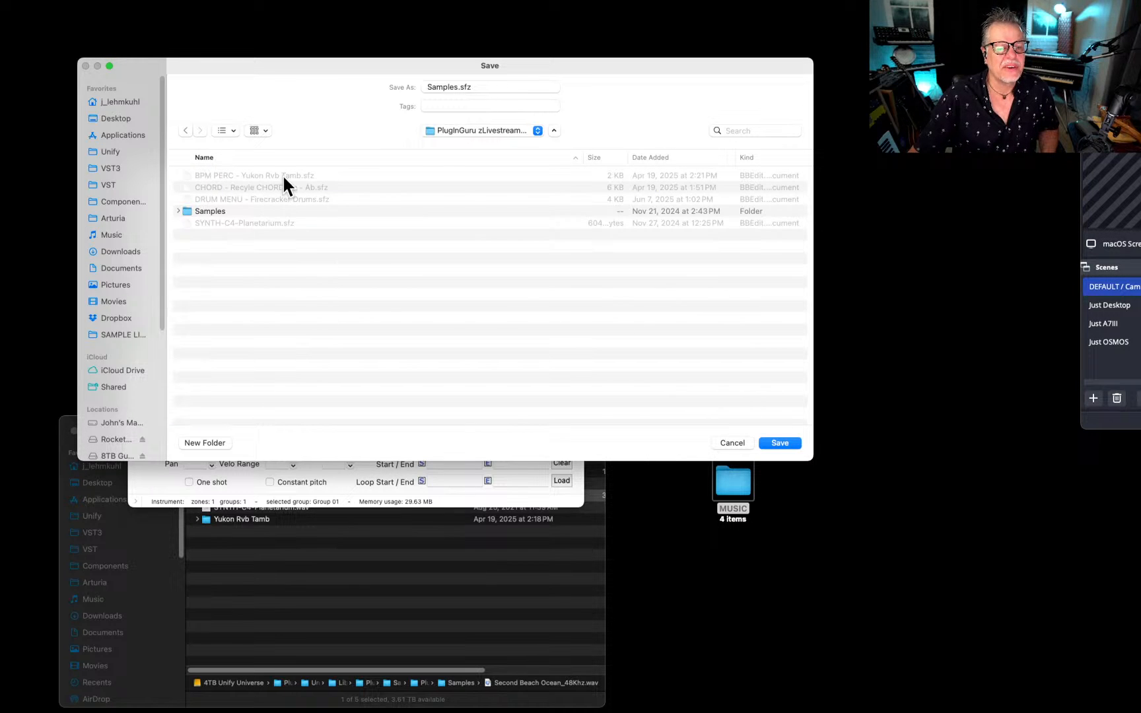
Name the instrument FX - Second Beach Ocean.sfz and save it in the chosen livestream bonus folder.
double_click(455, 84)
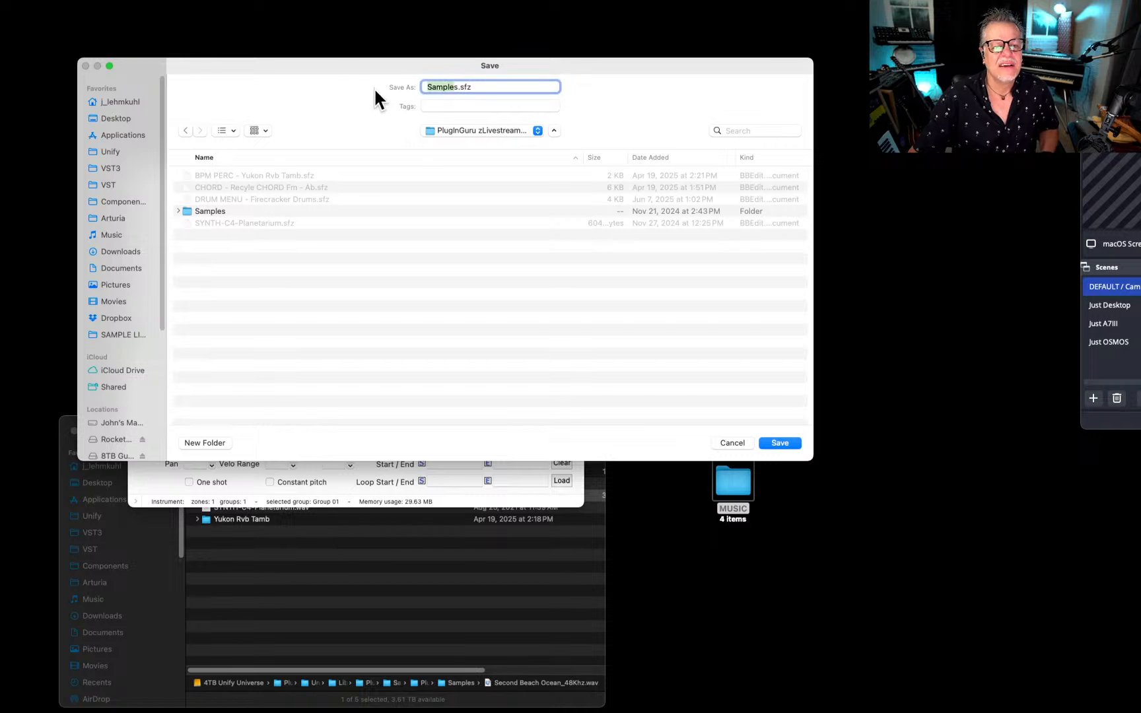
key(BackSpace)
text(FX - )
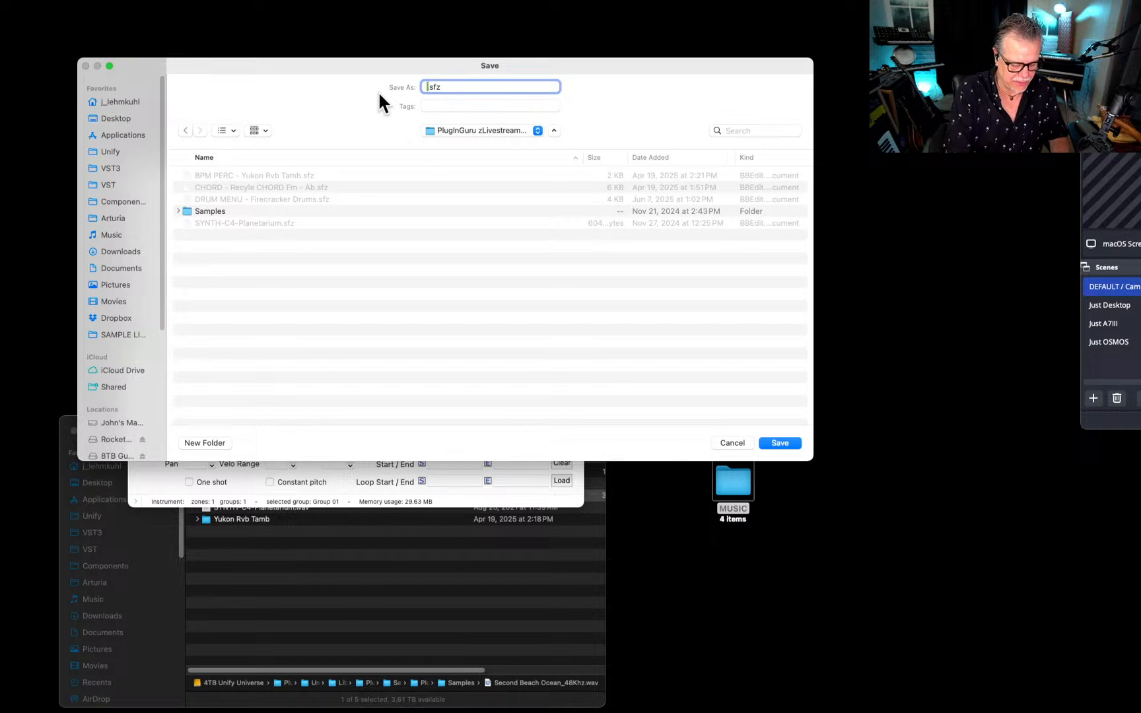
text(Second Beach)
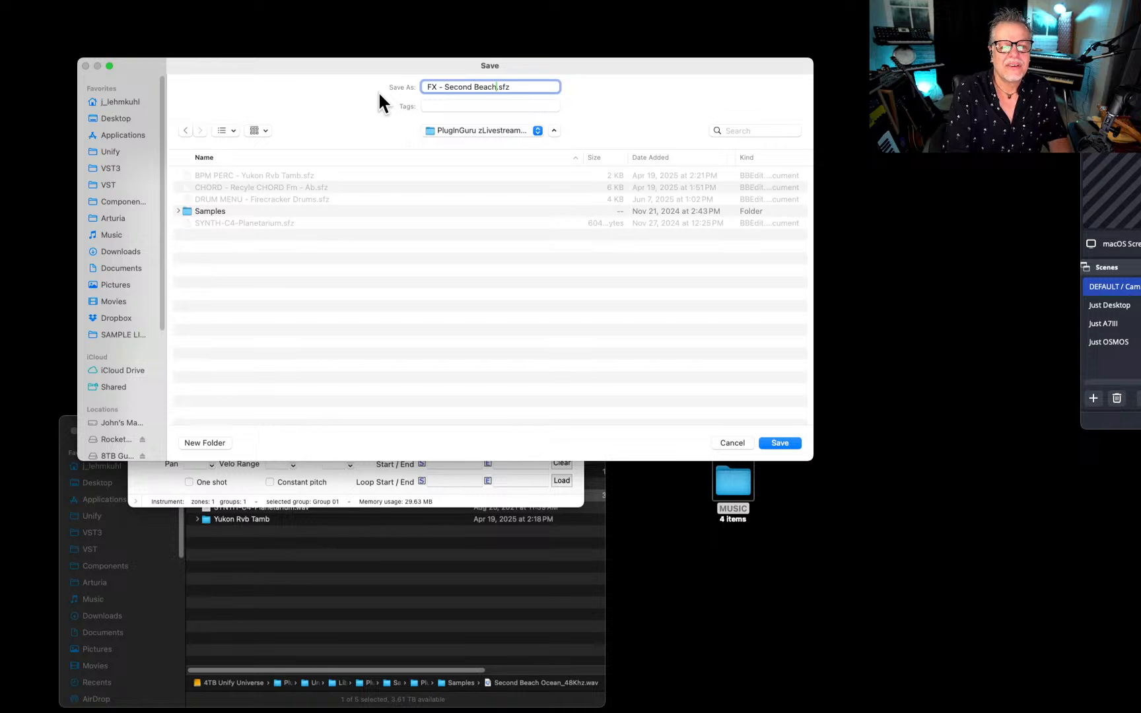
text( Ocean)
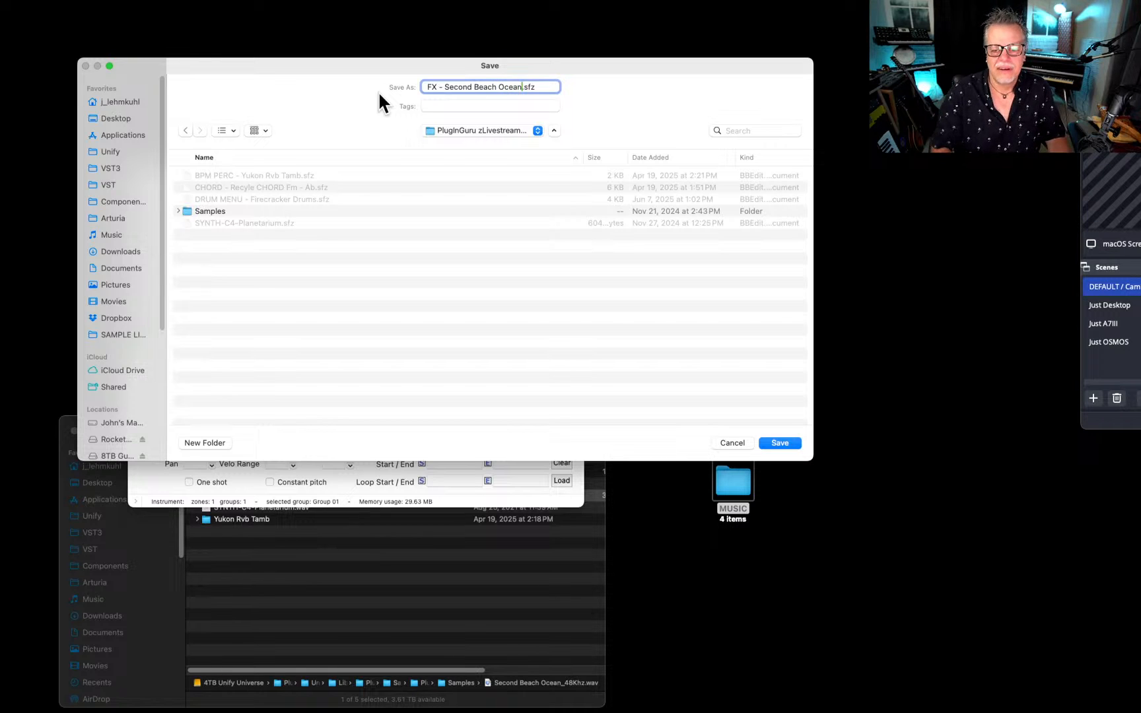
key(Return)
Quit Sample Mapper, close the Finder window and move the MUSIC folder out of the way on the desktop.
key(super+q)
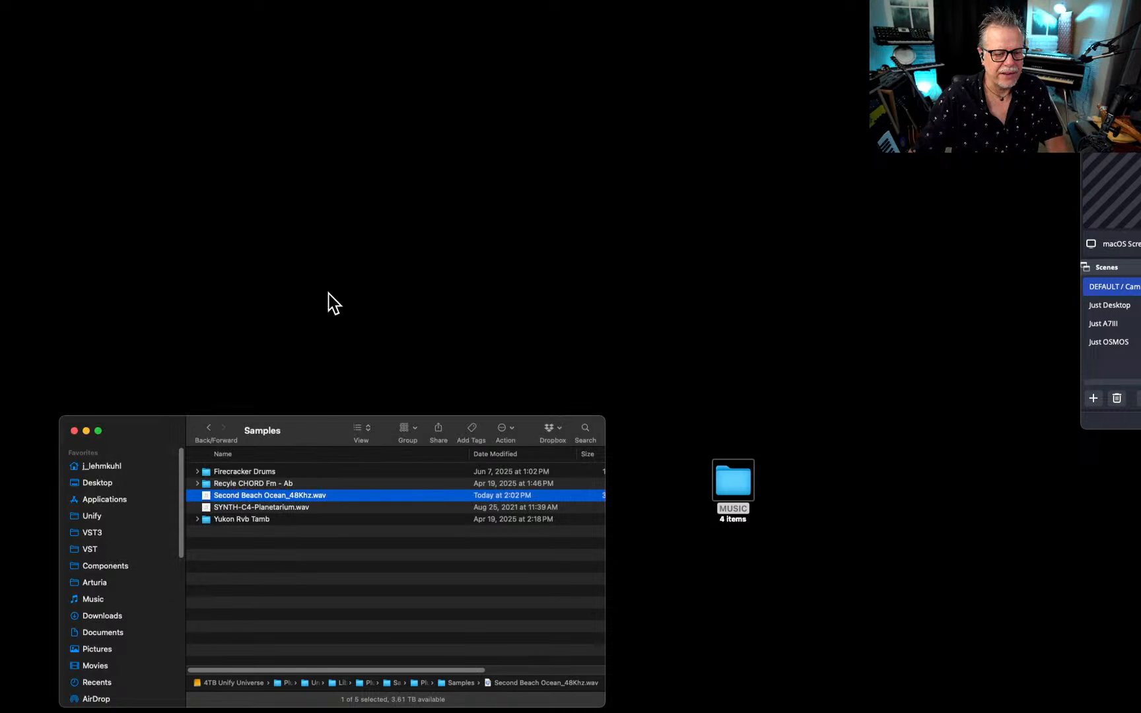
key(super+w)
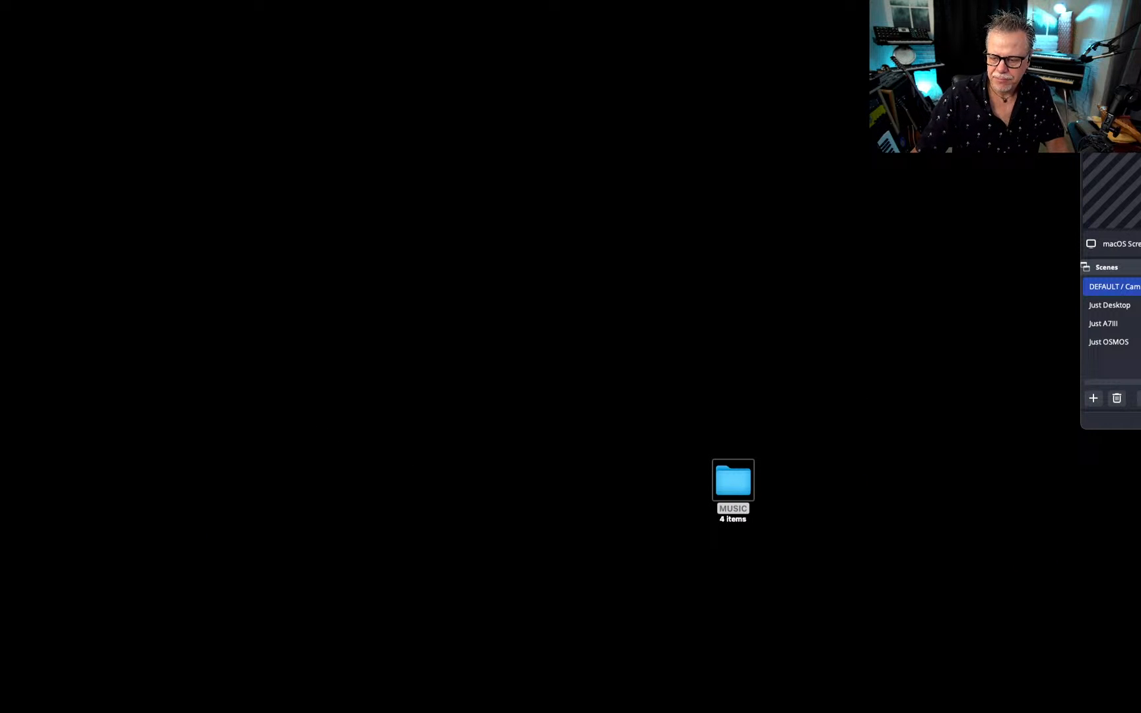
drag(733, 480, 1139, 505)
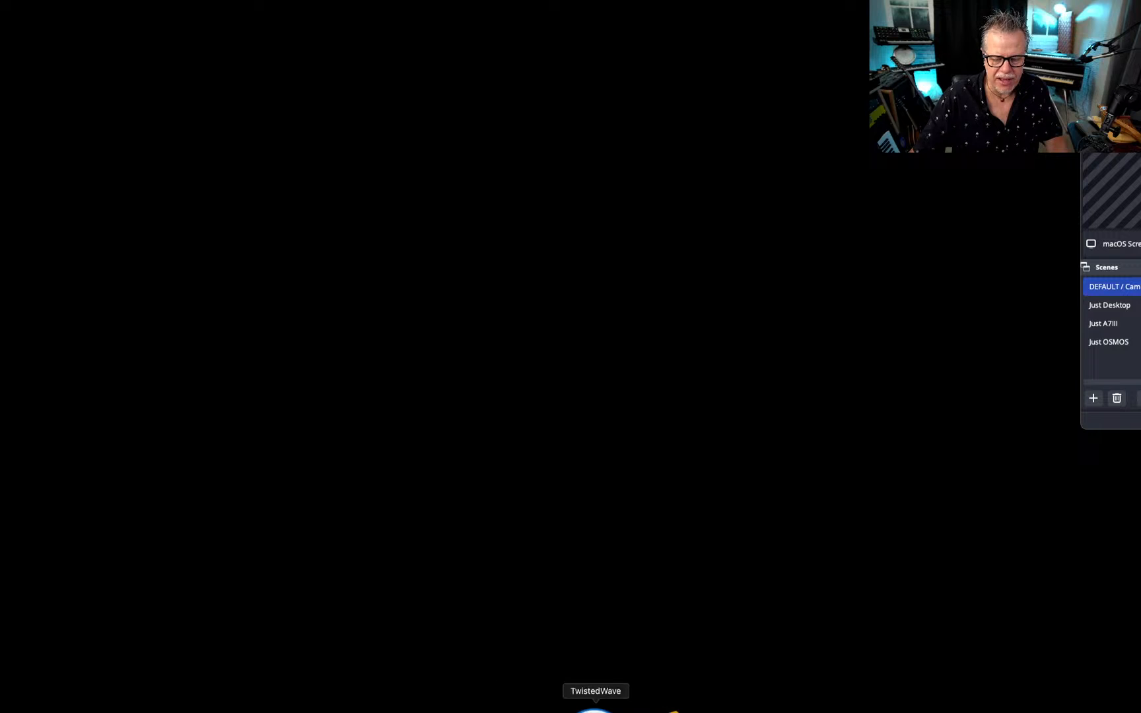
Switch to Unify, browse the PlugInGuru zLivestream BONUS library and load the Rain Piano Symphony patch.
click(695, 708)
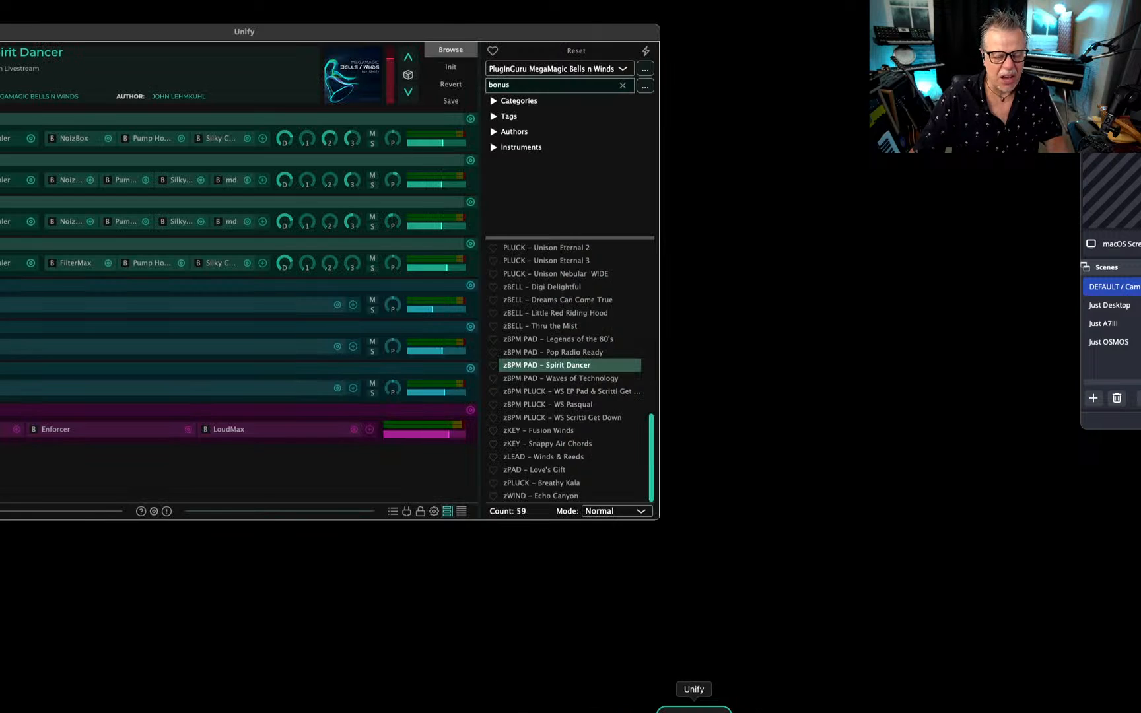
click(540, 70)
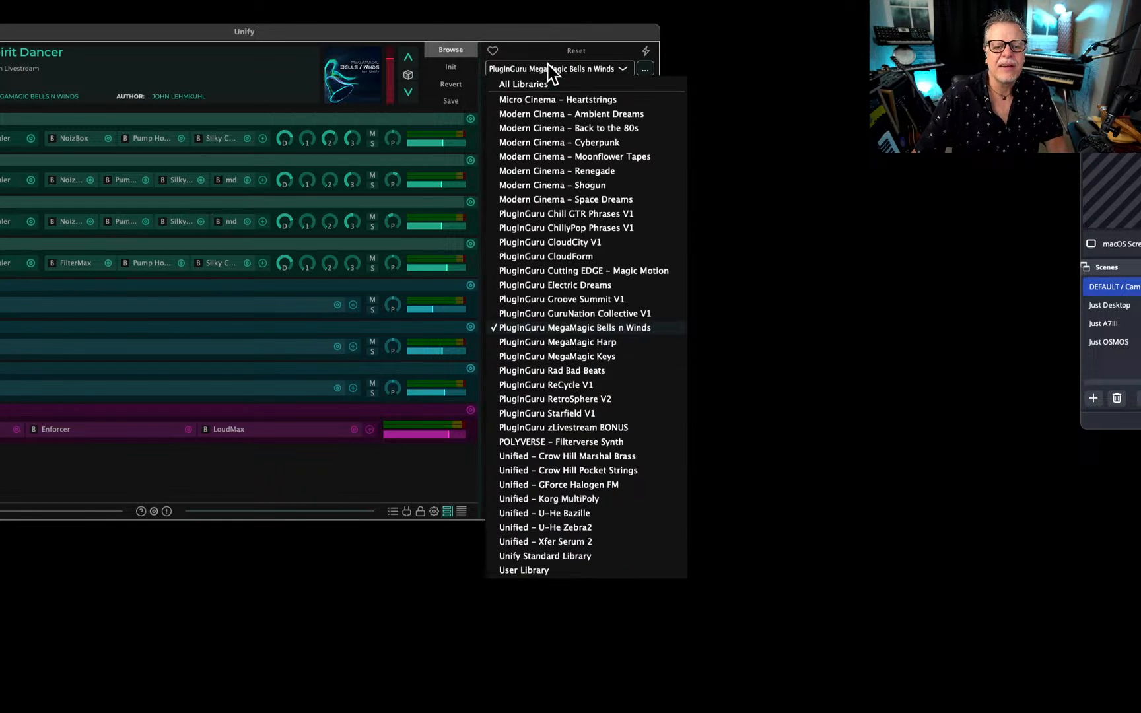
click(538, 427)
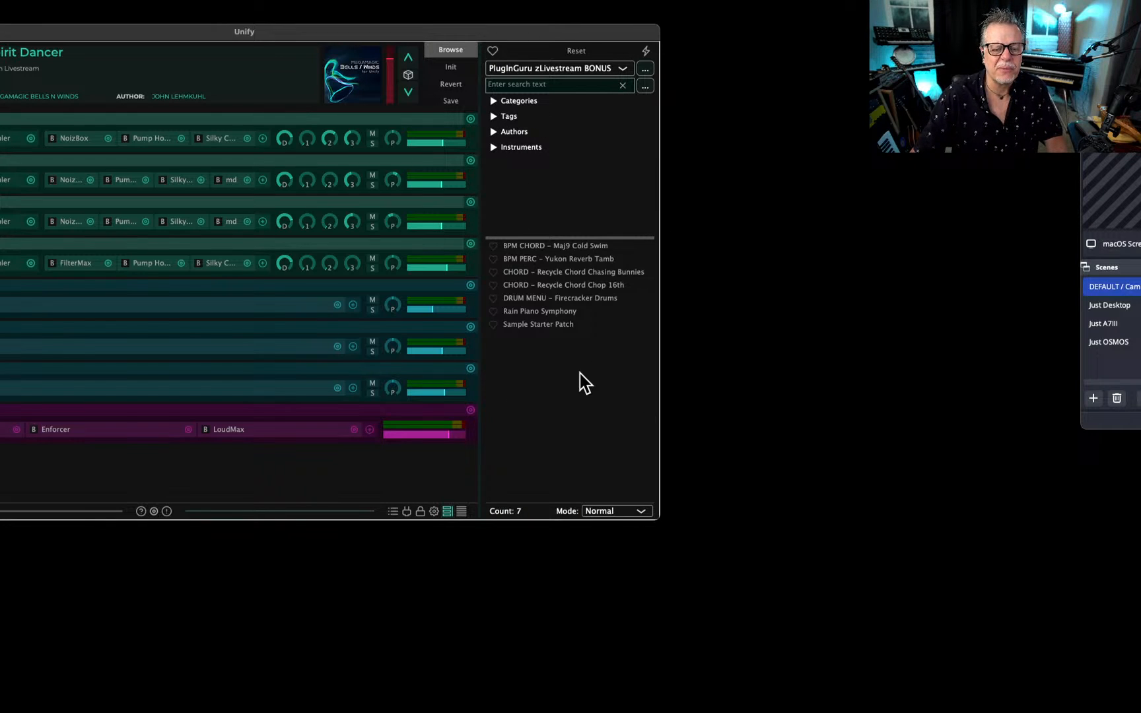
click(552, 310)
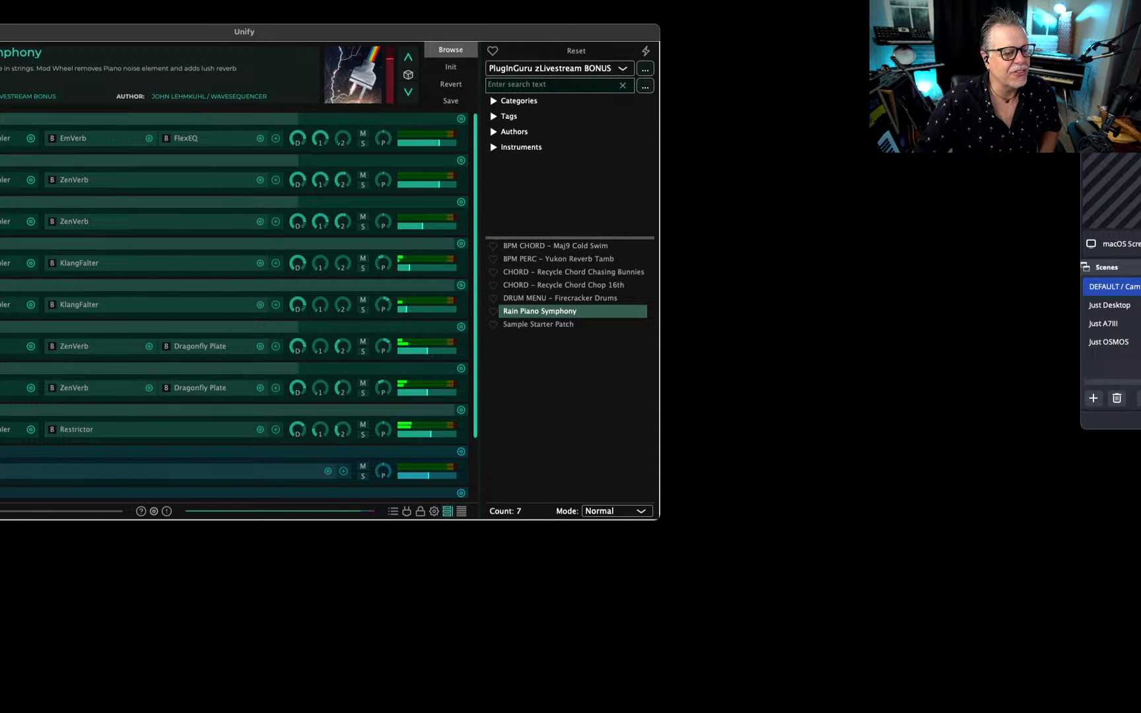
Add a new INST layer to the patch and swap its instrument for the built-in Guru Sampler.
click(0, 96)
click(2, 100)
click(0, 95)
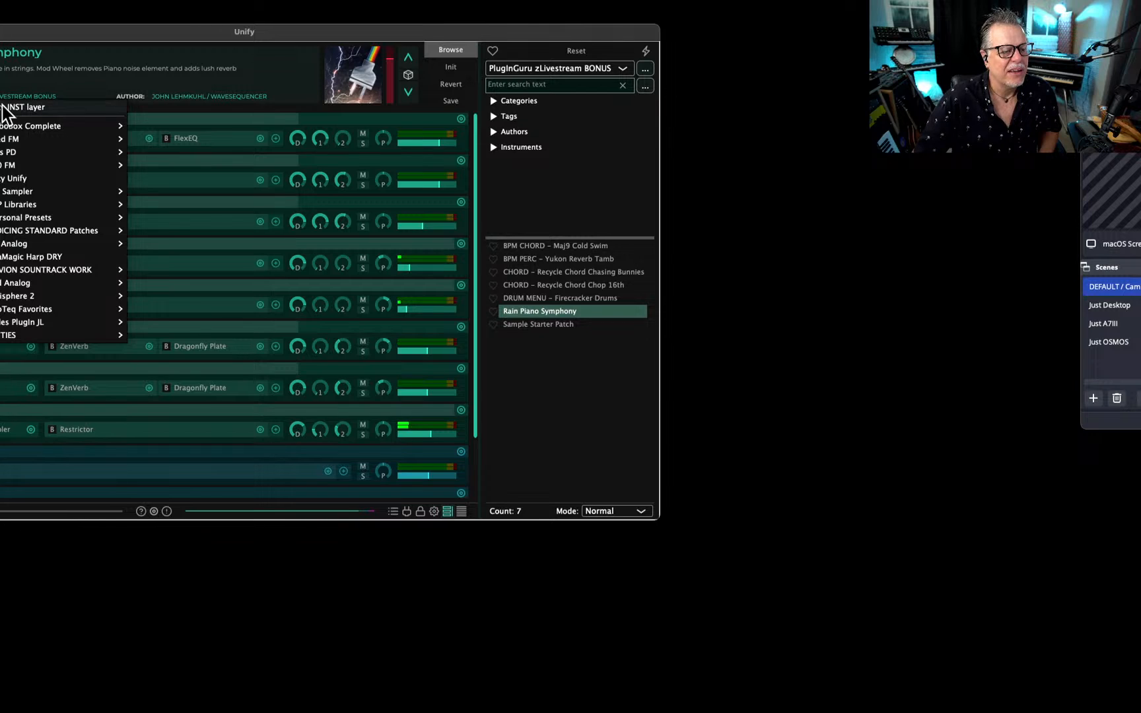
scroll(153, 197, down, 3)
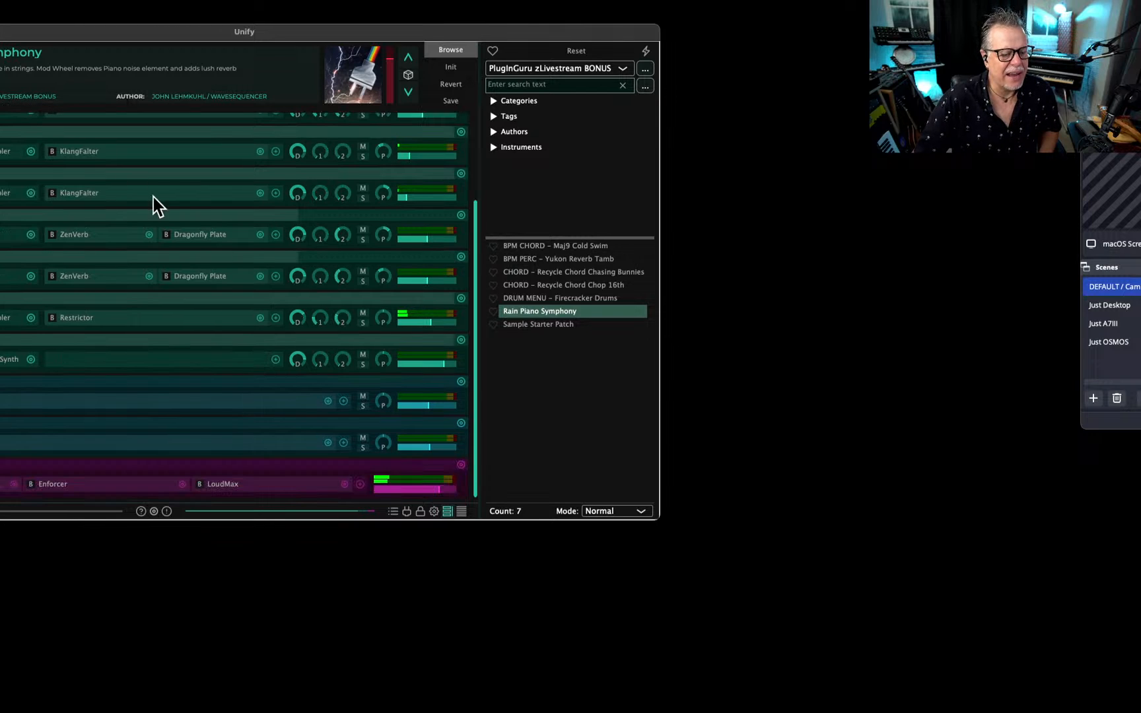
click(28, 363)
mouse_move(102, 388)
mouse_move(258, 376)
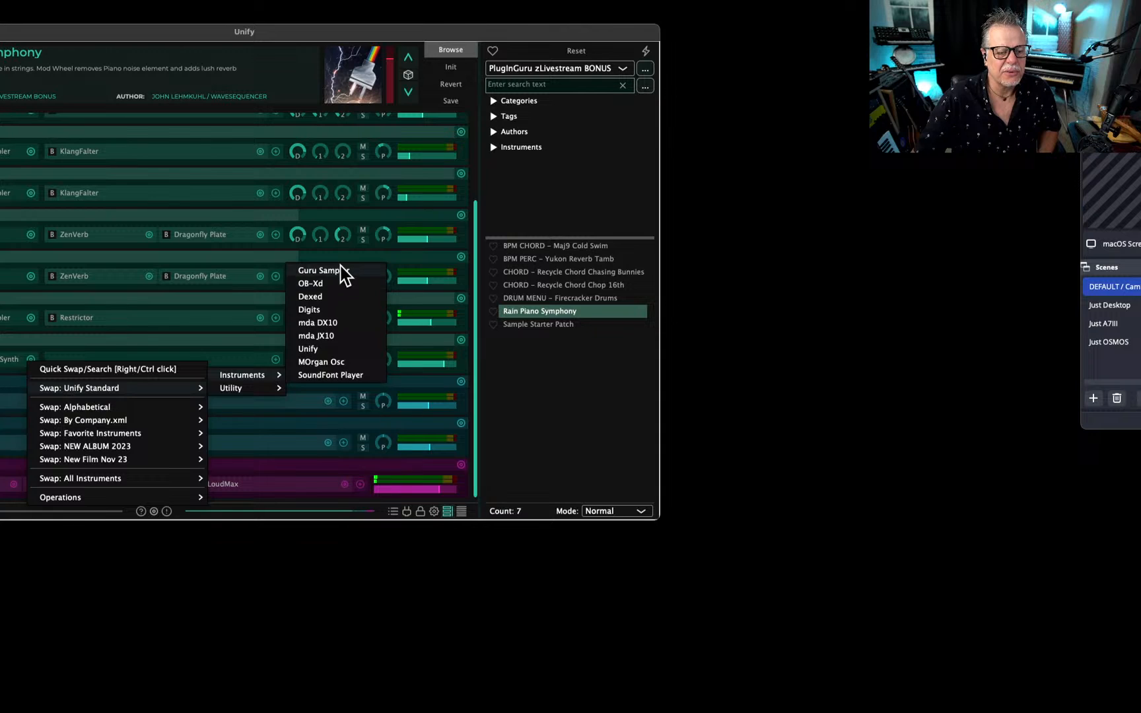
click(344, 268)
drag(415, 112, 507, 119)
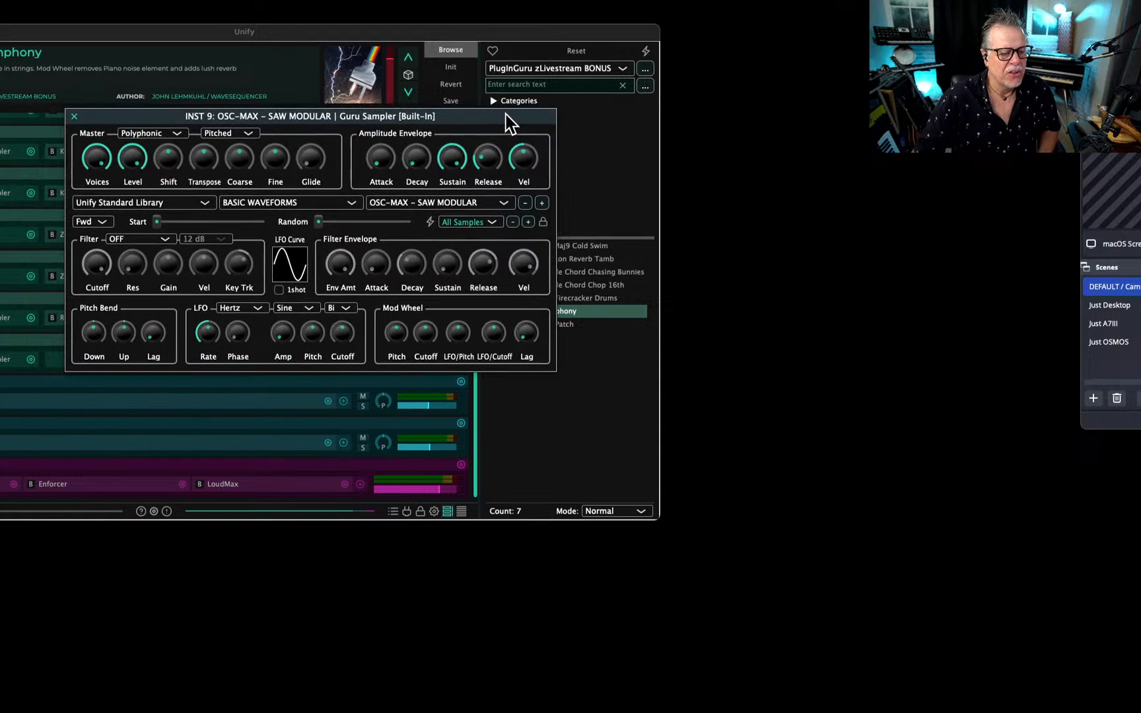
Load FX - Second Beach Ocean from the PlugInGuru zLivestream BONUS library into the new layer's Guru Sampler.
click(124, 202)
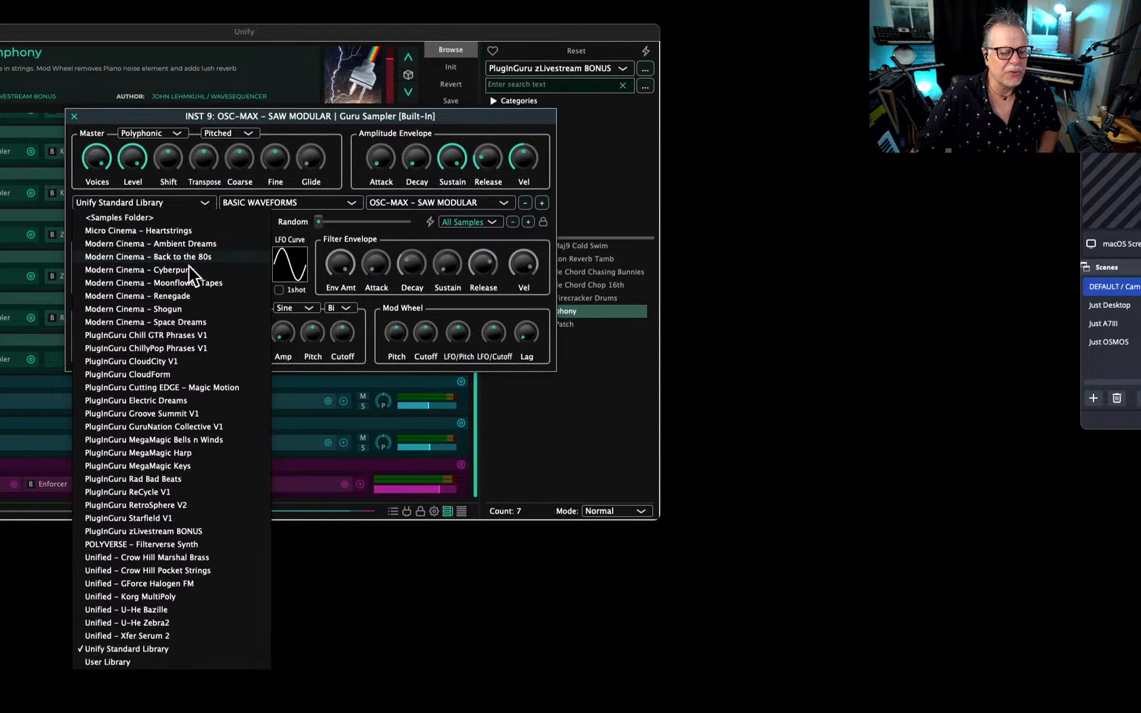
click(164, 532)
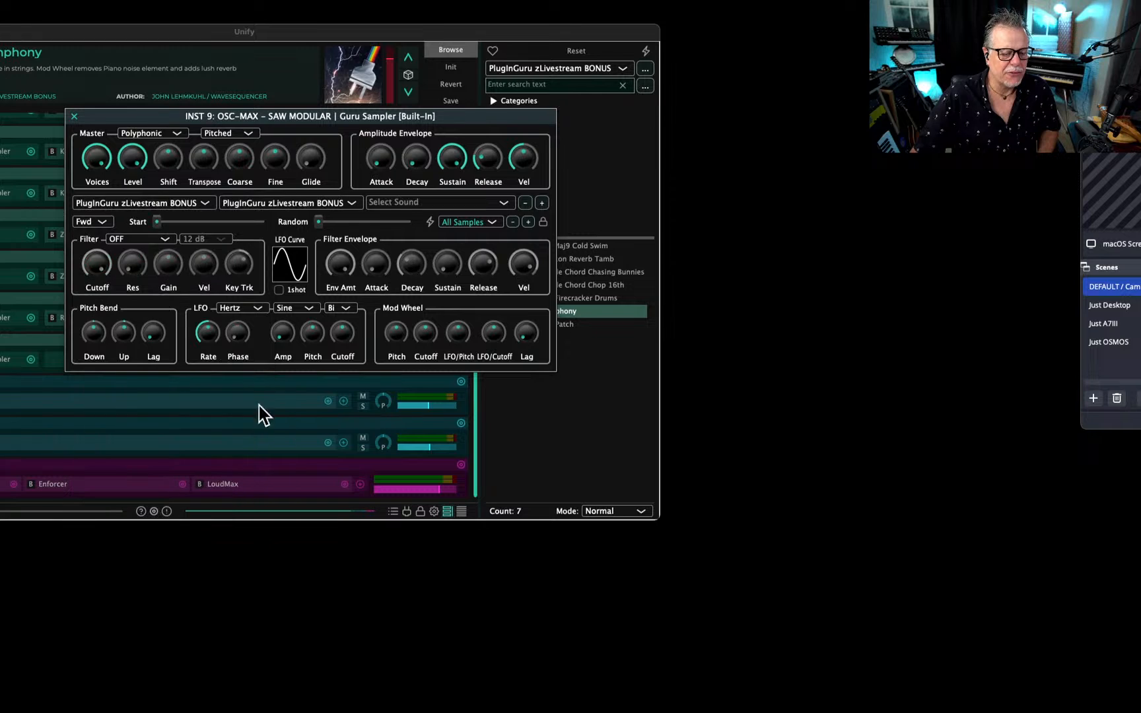
click(424, 201)
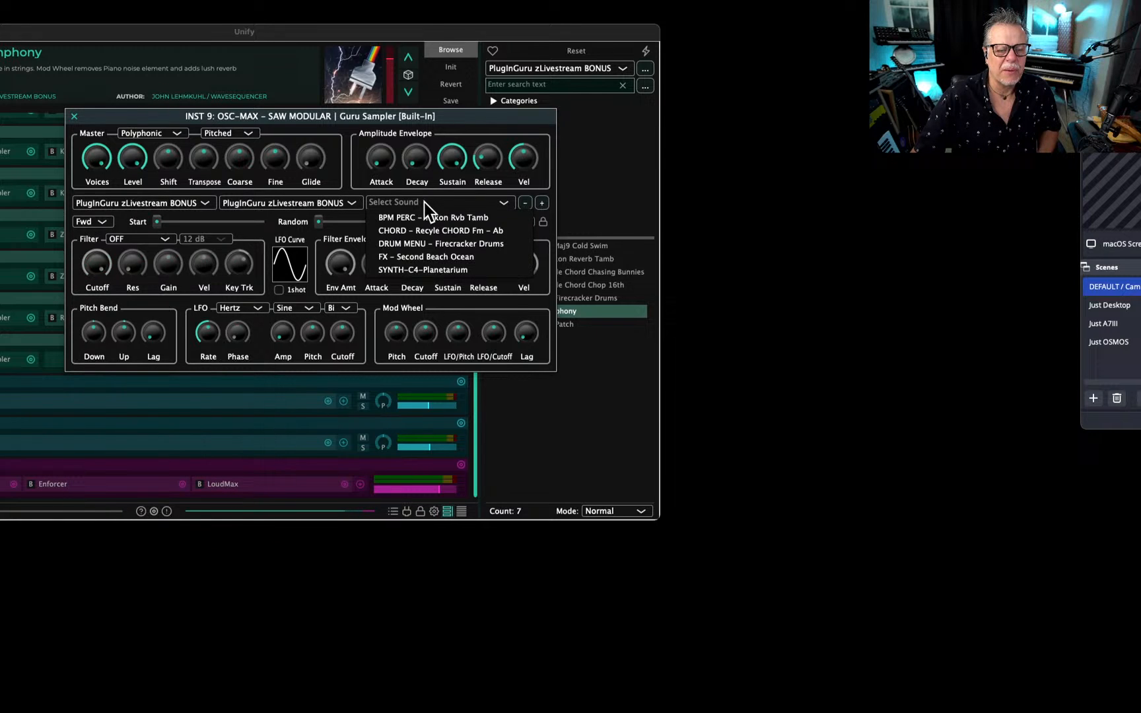
click(411, 256)
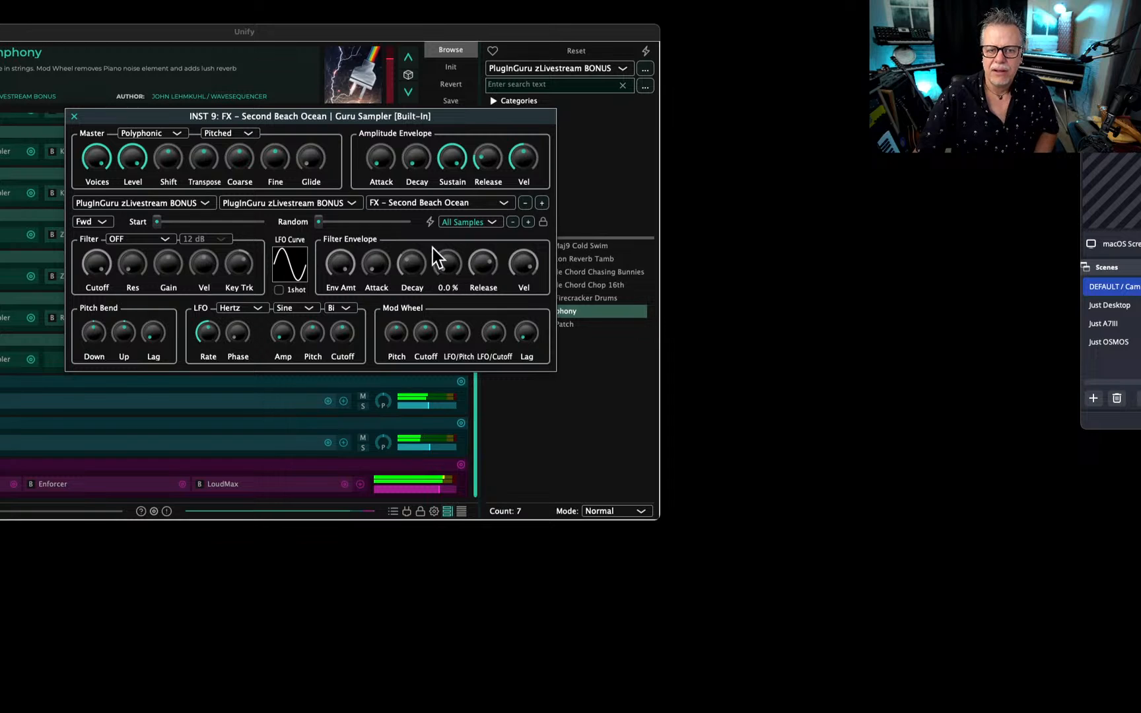
Set the ocean sampler to Unpitched, lengthen its amplitude Attack and Release, and close the sampler window.
click(243, 135)
click(243, 144)
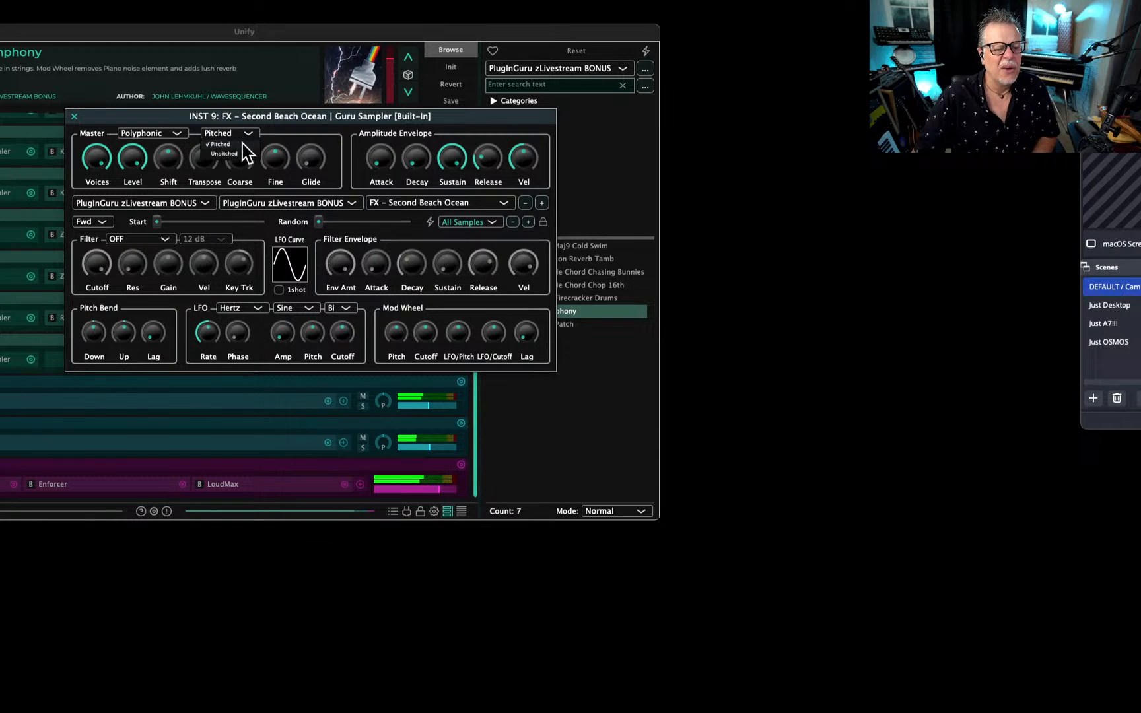
drag(390, 156, 408, 94)
drag(486, 165, 492, 122)
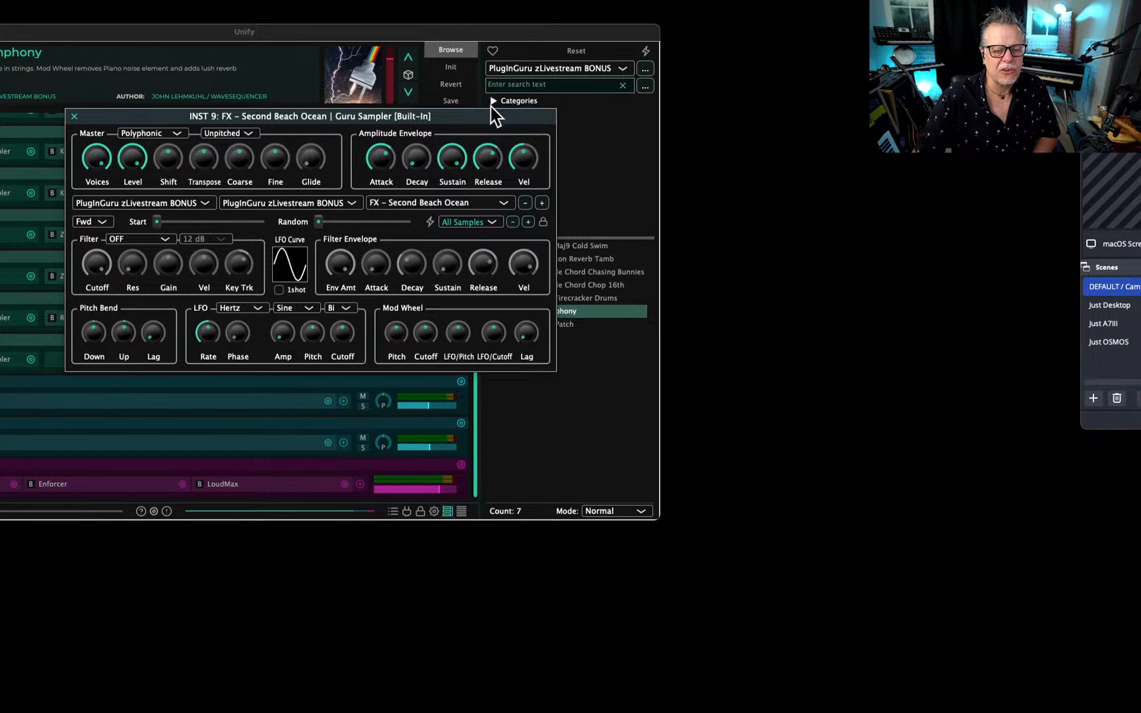
click(74, 117)
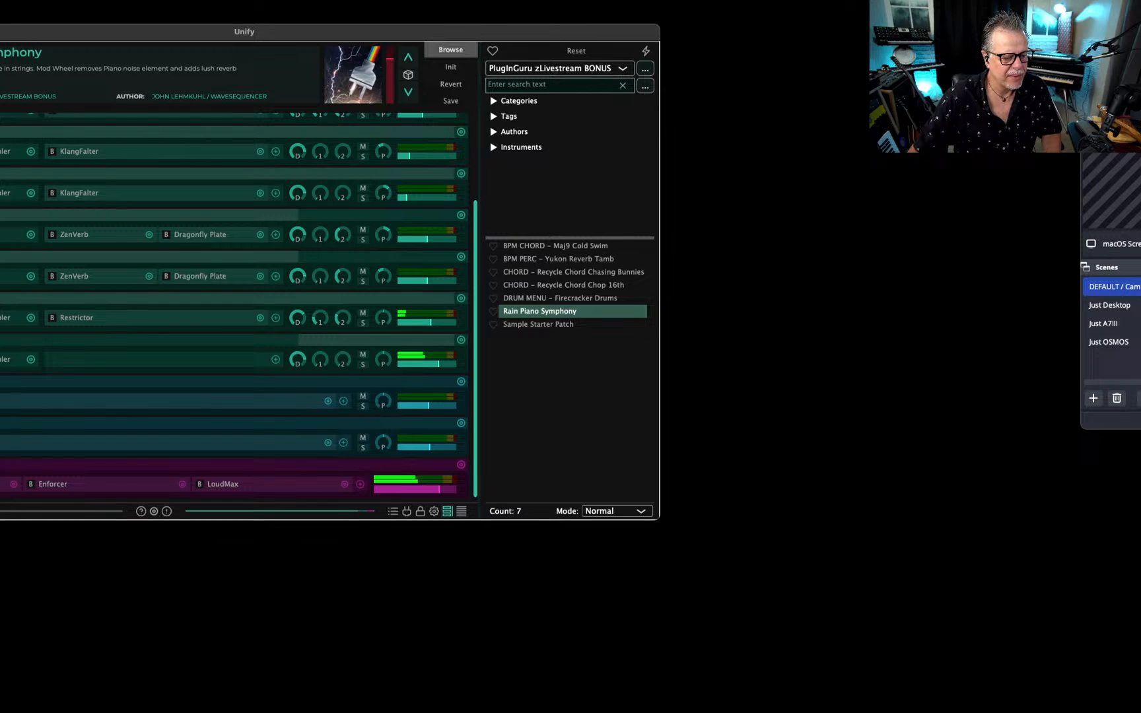
Show the MIDI playback settings and set the Trigger mode to MIDI / Latch.
click(0, 511)
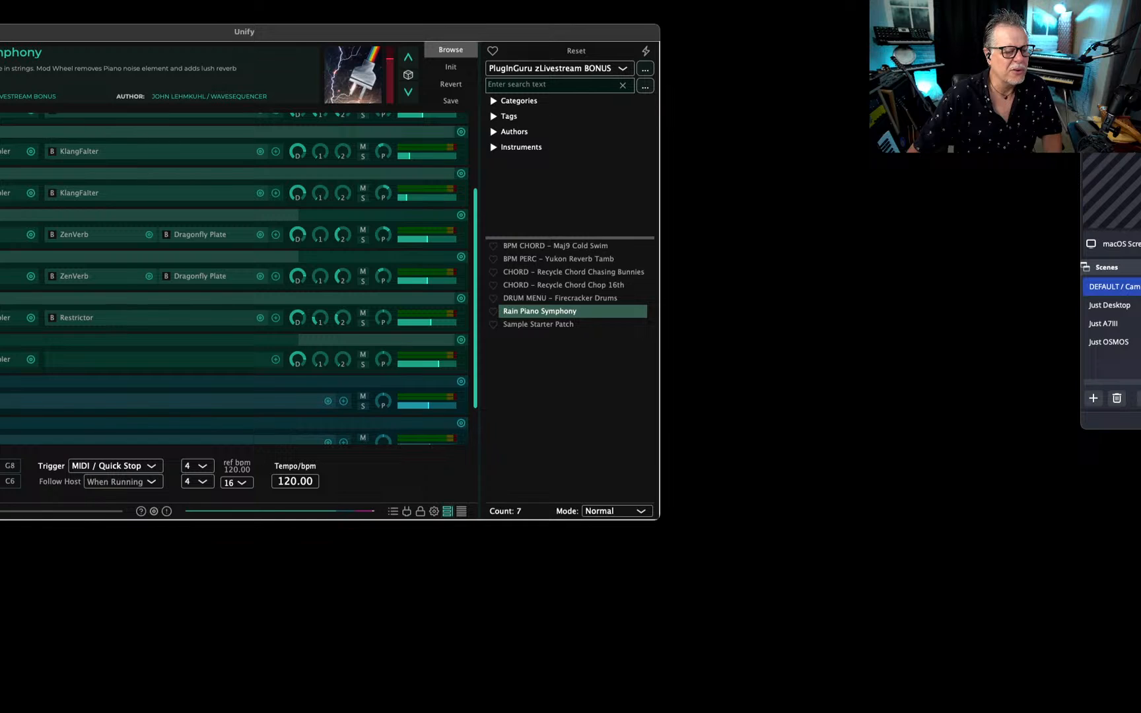
scroll(235, 277, up, 4)
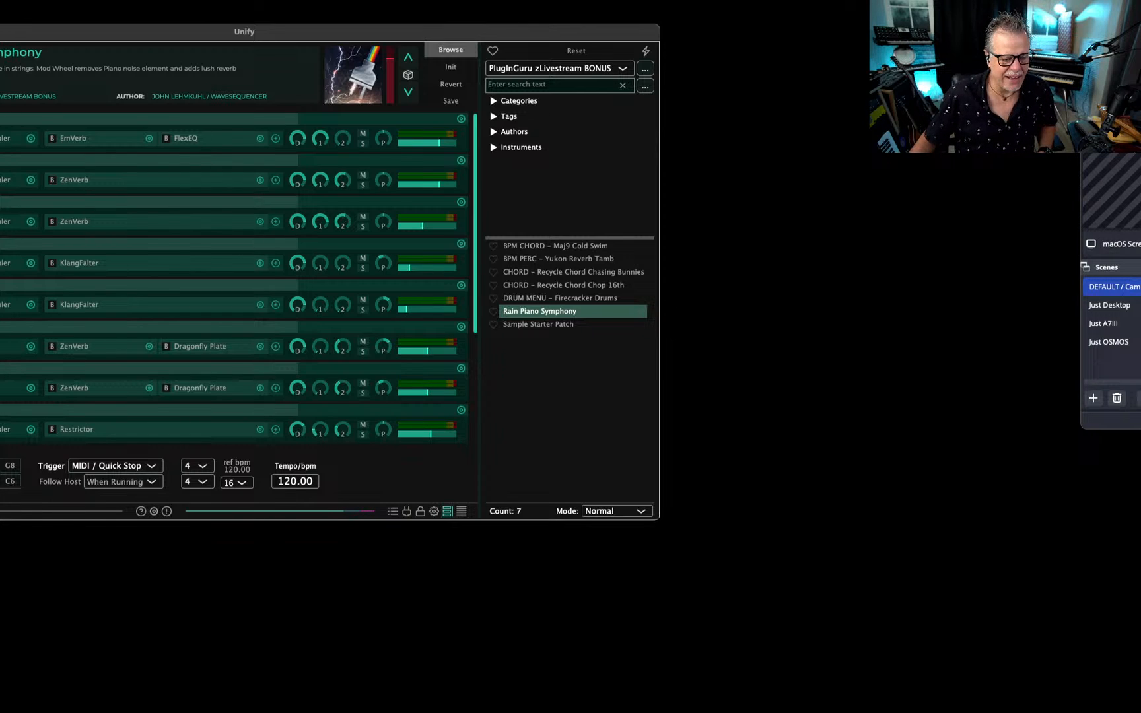
click(117, 464)
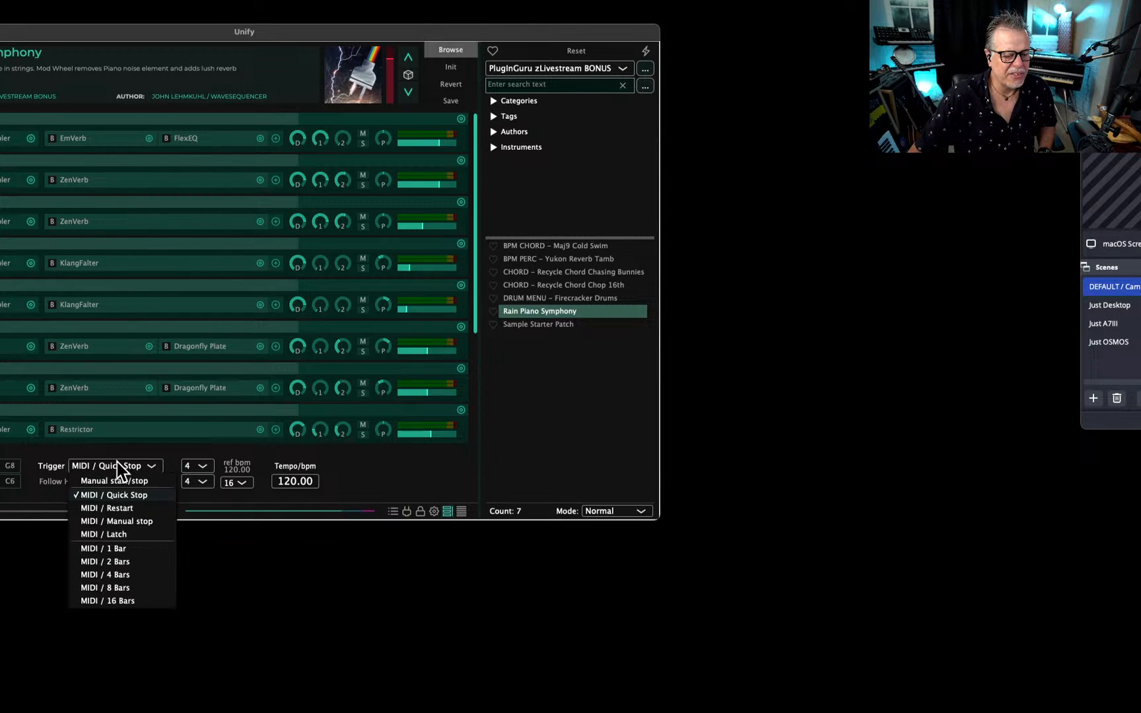
click(112, 534)
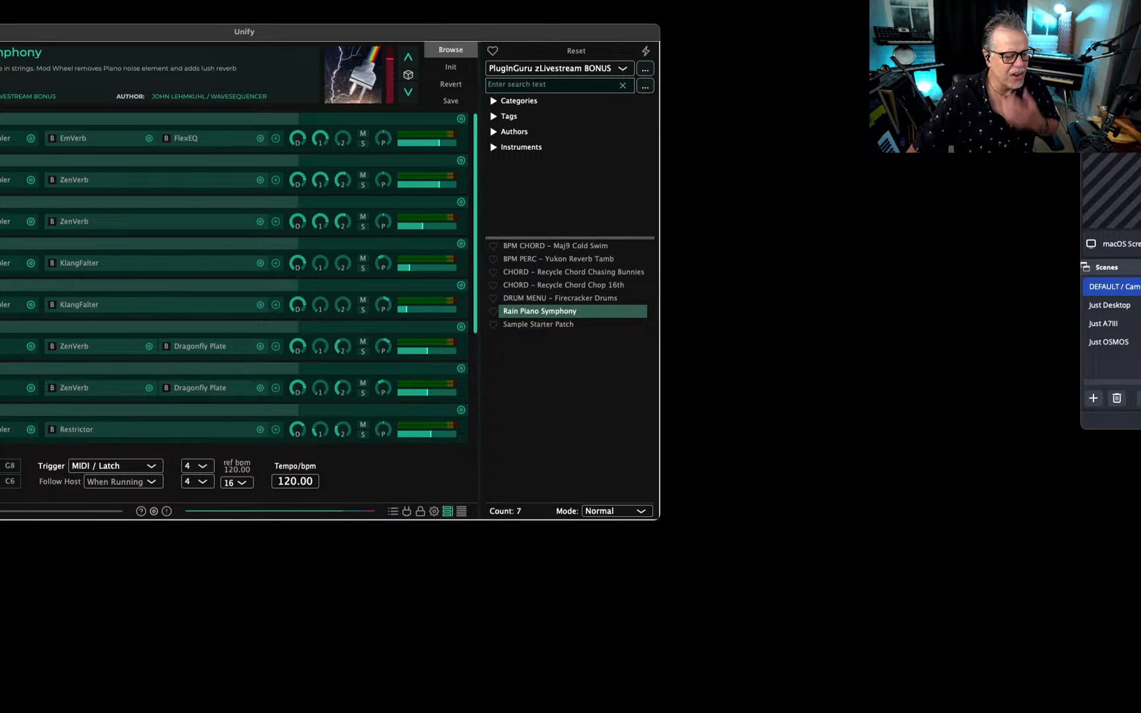
Bring back the macro knobs and lower the Level of the ocean layer's Guru Sampler to about 92%.
scroll(235, 277, down, 5)
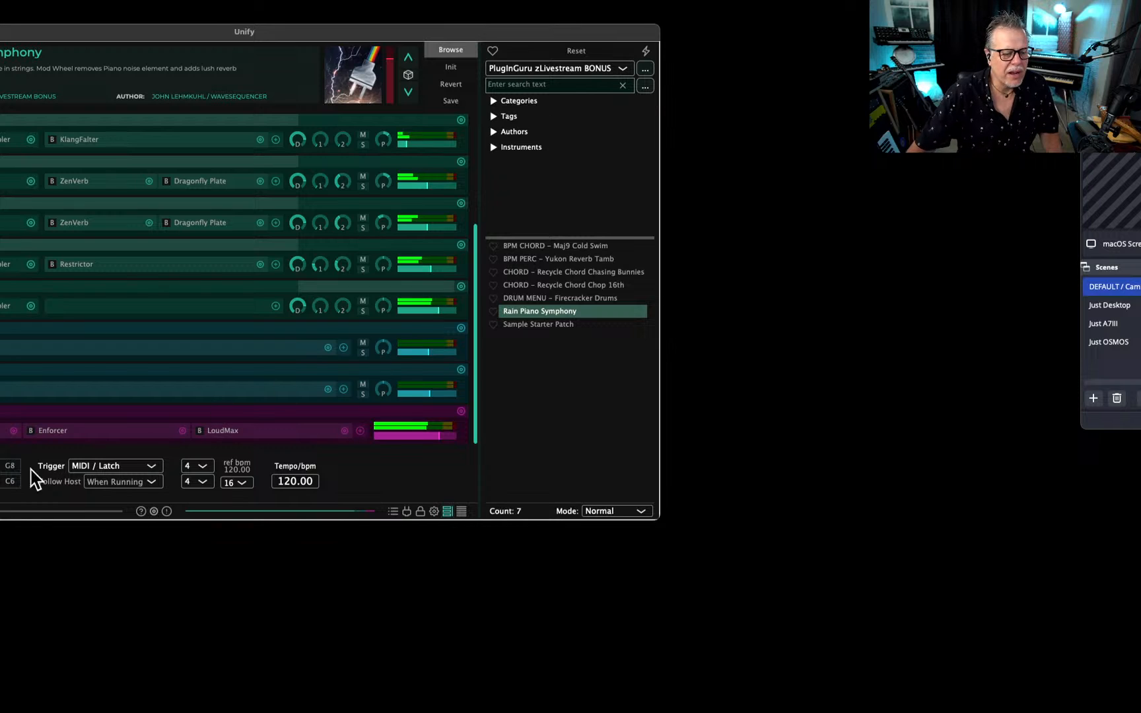
click(0, 466)
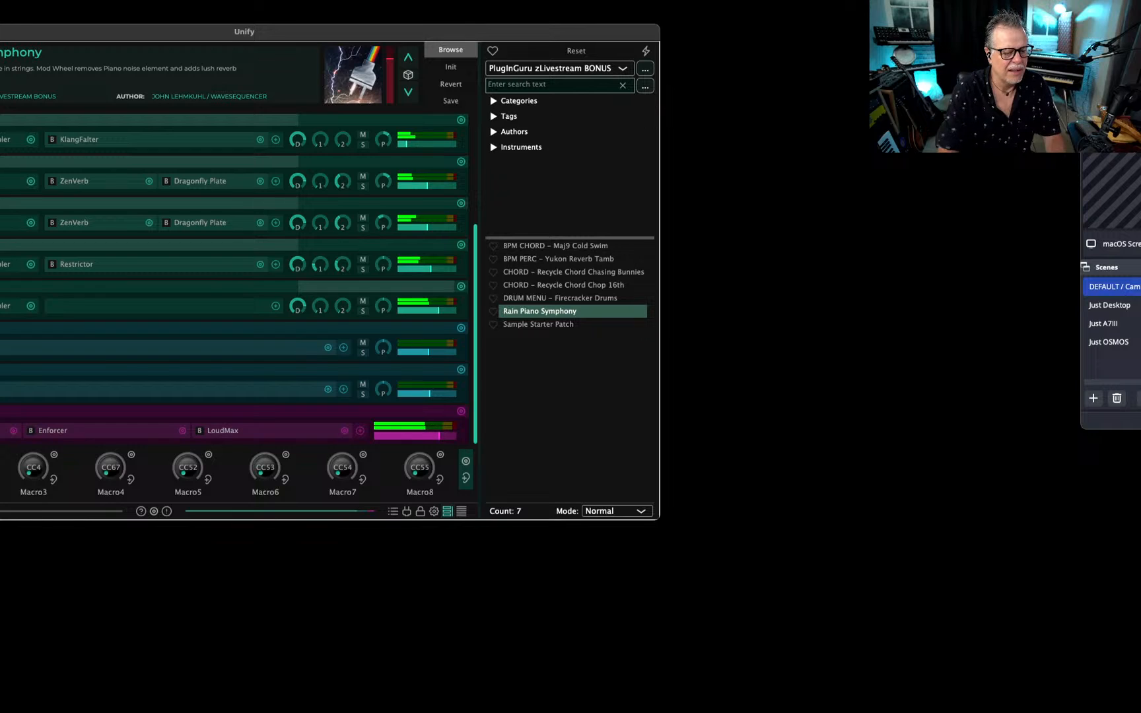
click(2, 307)
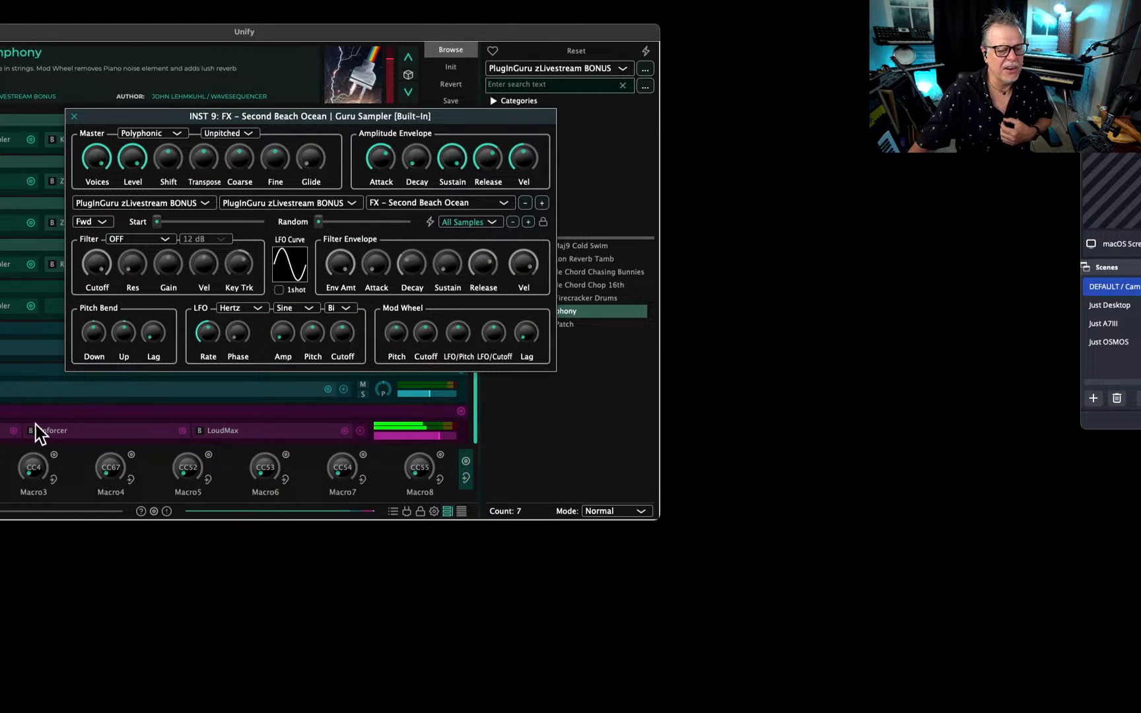
click(134, 171)
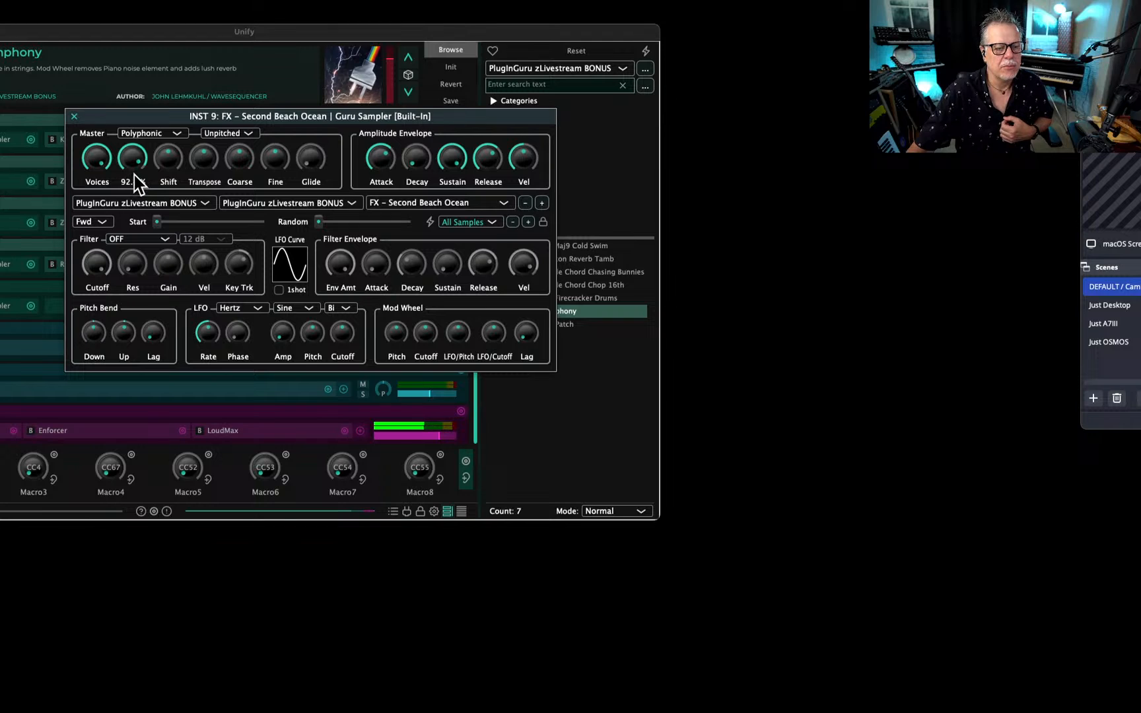
click(74, 116)
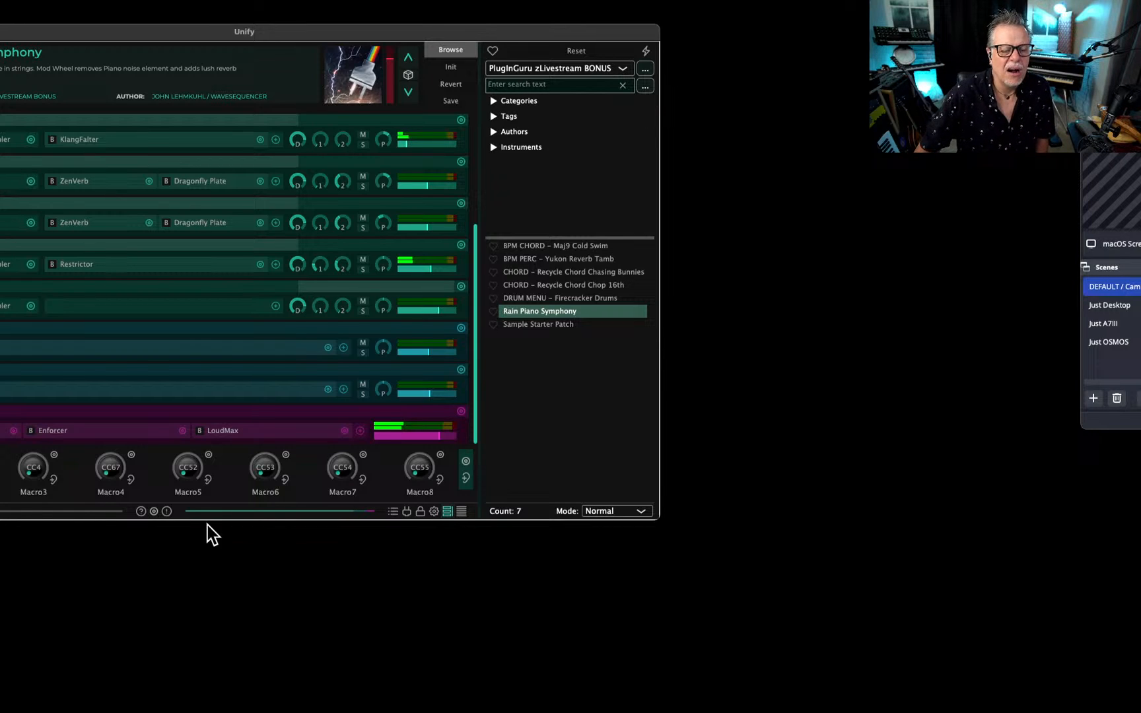
Lower the level of the Gentle Rain in Costa Rica layer to -12.15 dB.
mouse_move(295, 307)
scroll(296, 307, up, 1)
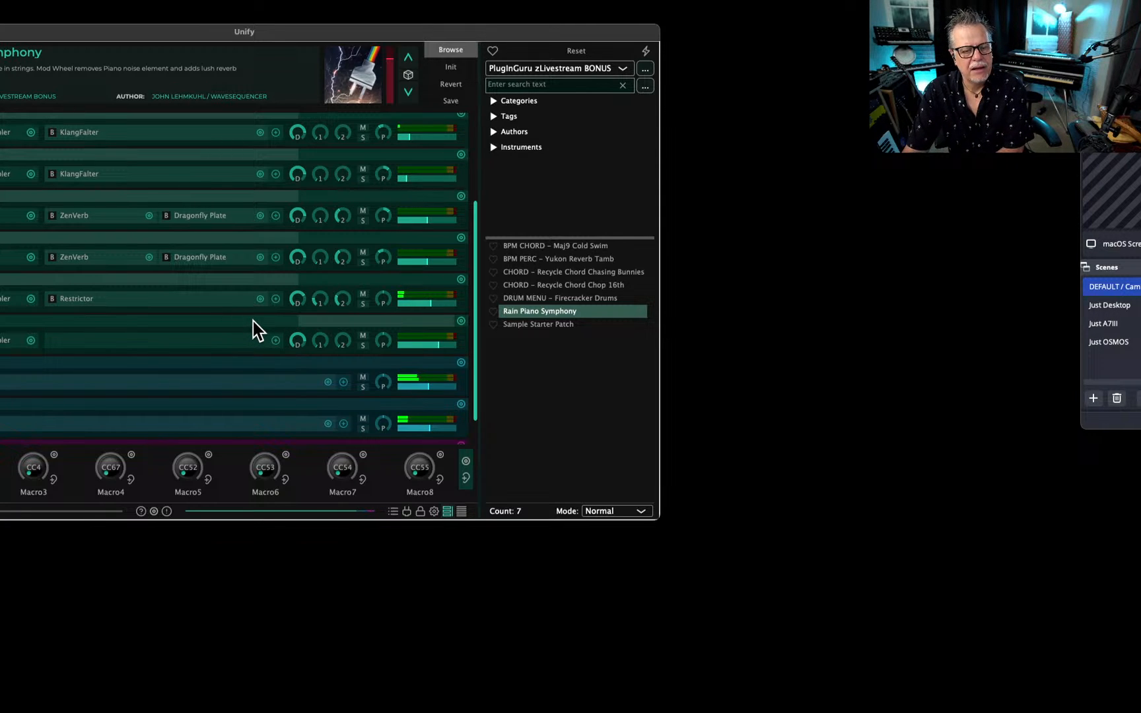
scroll(248, 322, up, 3)
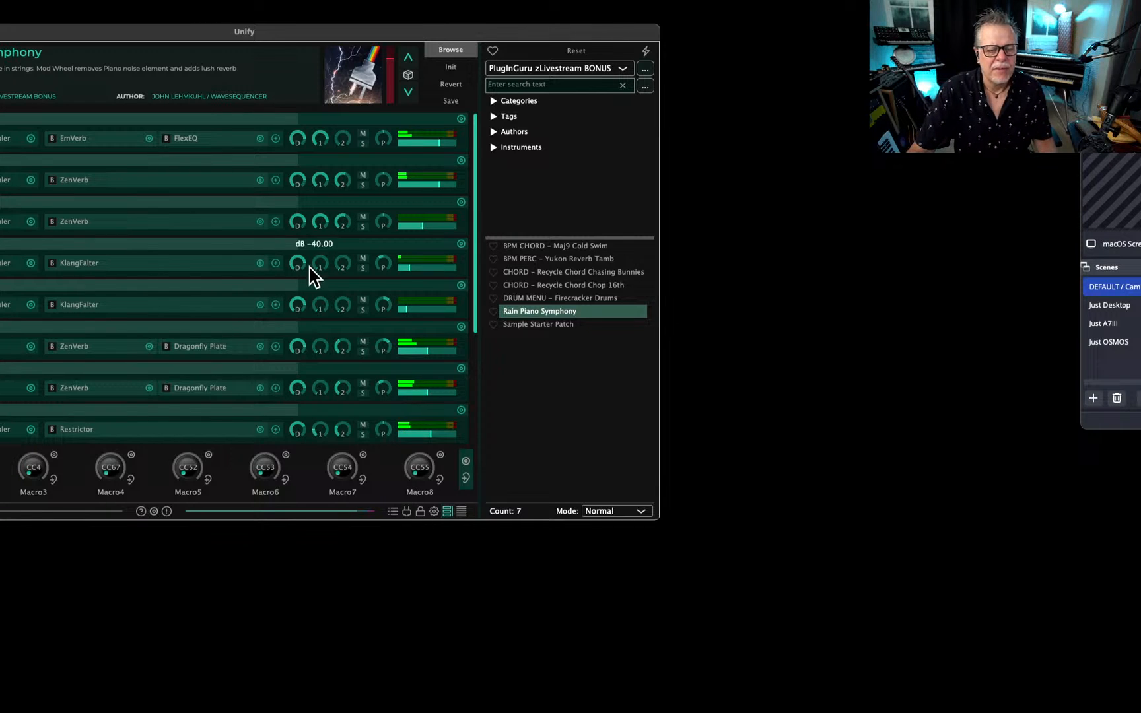
scroll(198, 277, down, 3)
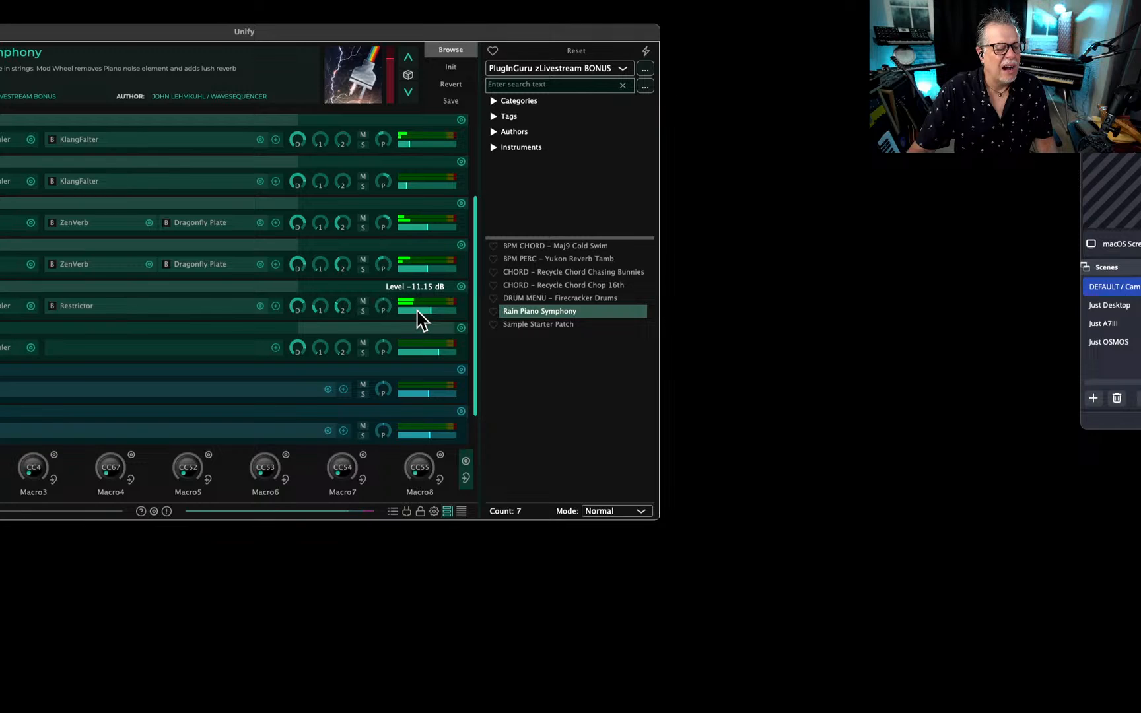
drag(416, 310, 416, 312)
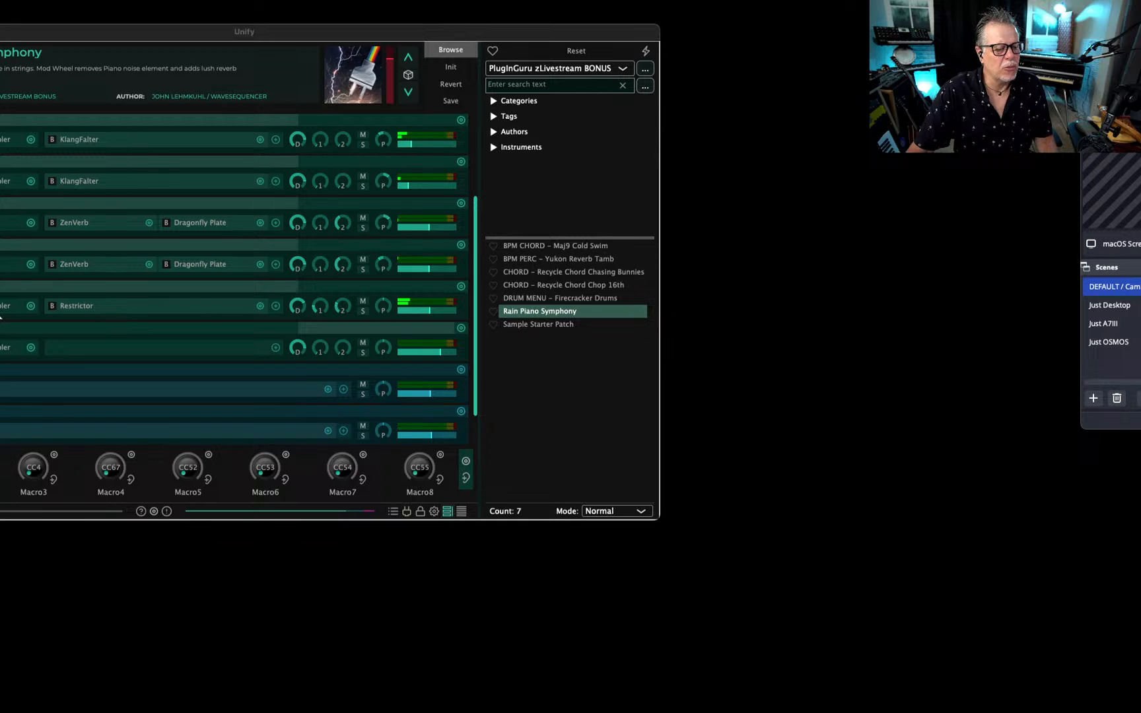
Inspect the Guru Sampler settings of the Gentle Rain in Costa Rica layer.
drag(2, 86, 428, 174)
drag(416, 222, 412, 264)
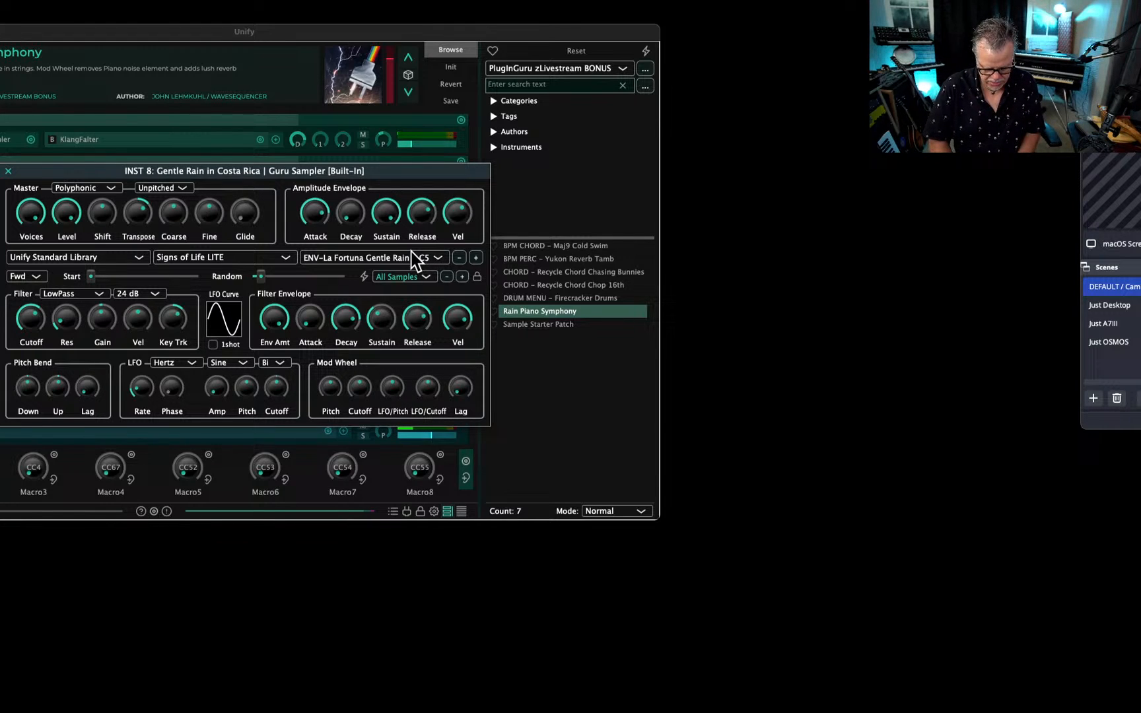
key(Escape)
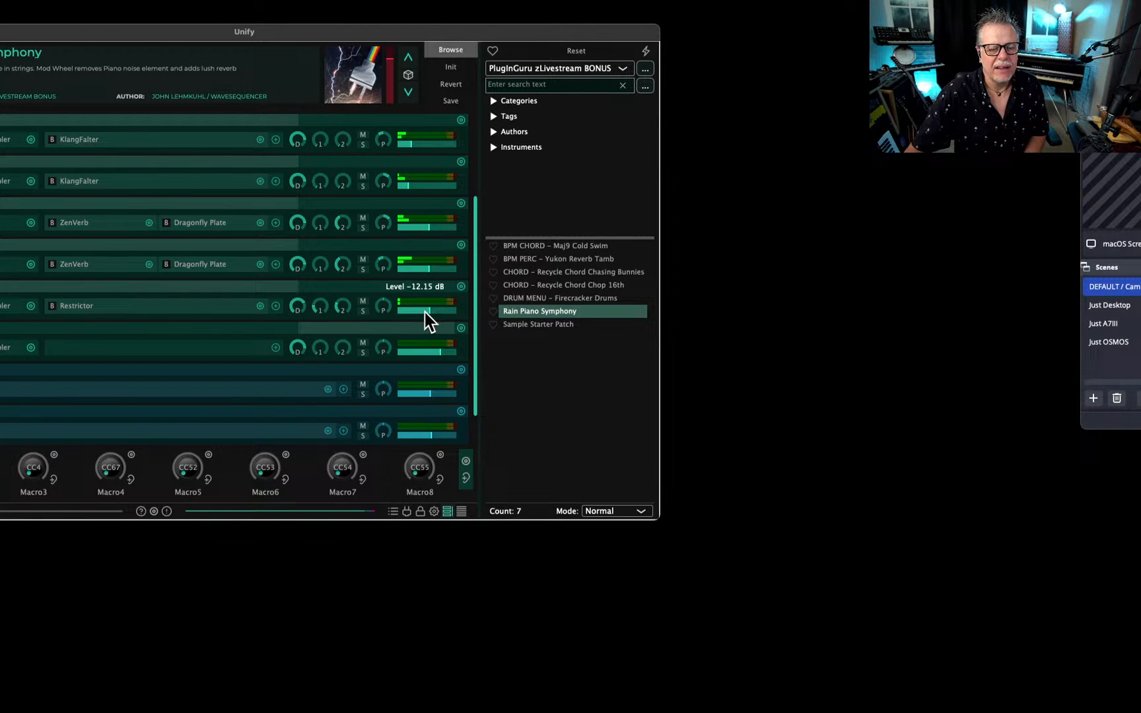
Raise the level of the Gentle Rain in Costa Rica layer to maximum, checking its sampler window along the way.
drag(426, 312, 434, 312)
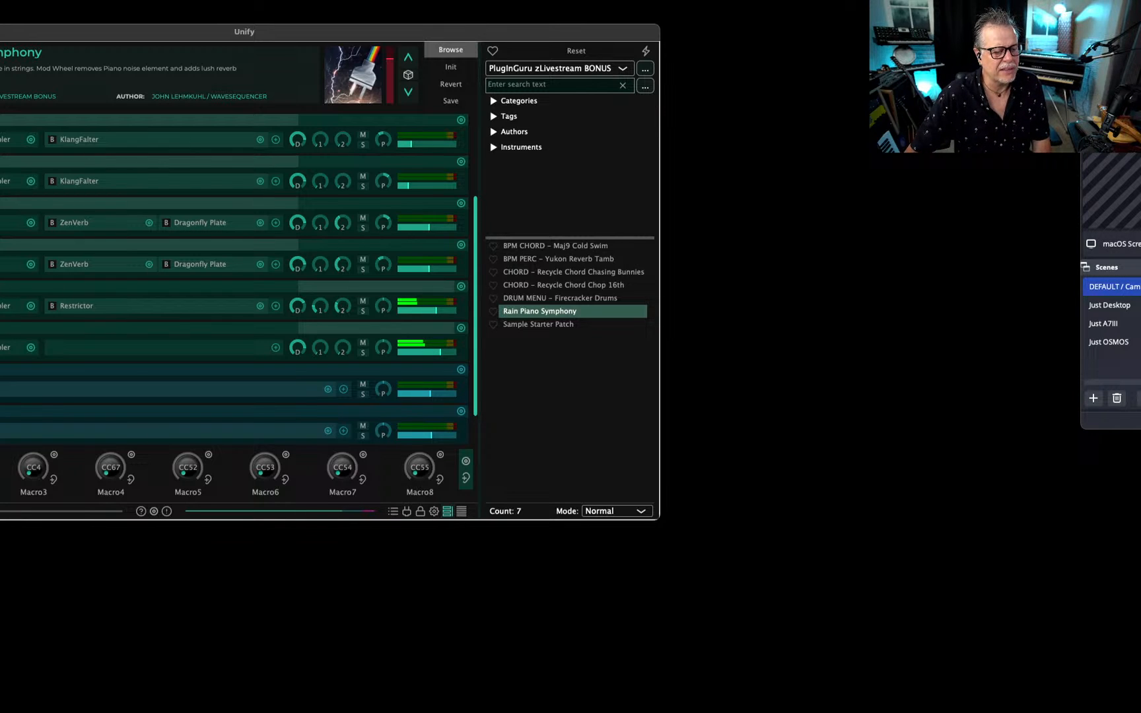
click(4, 348)
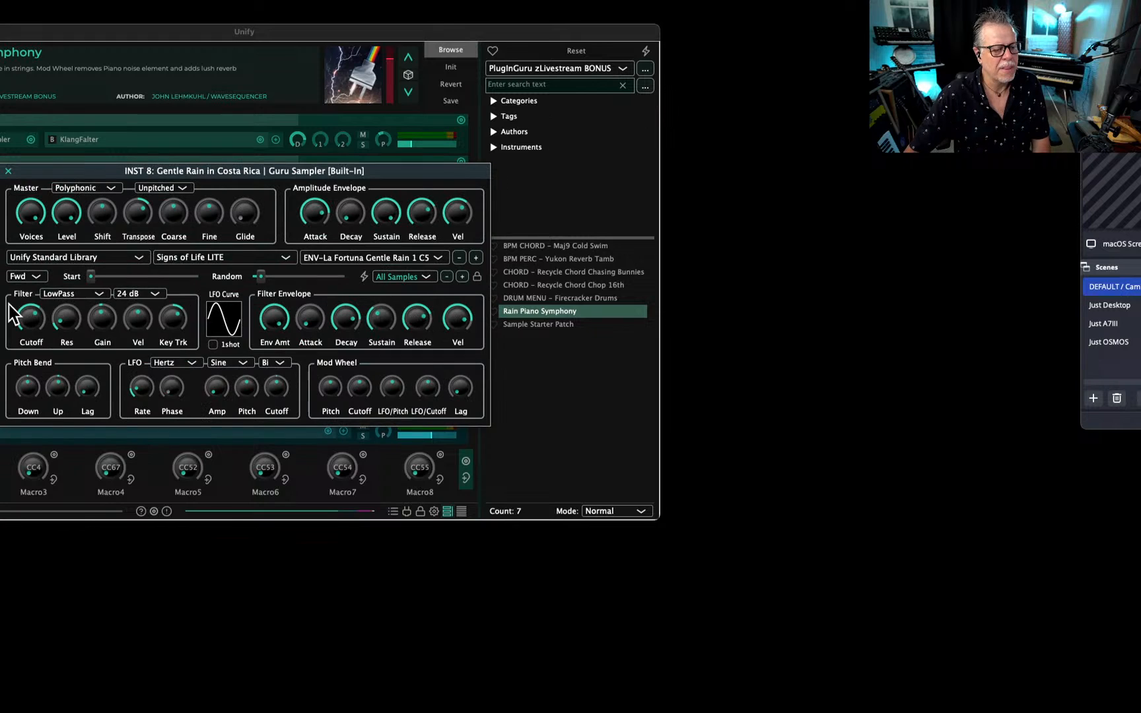
click(8, 171)
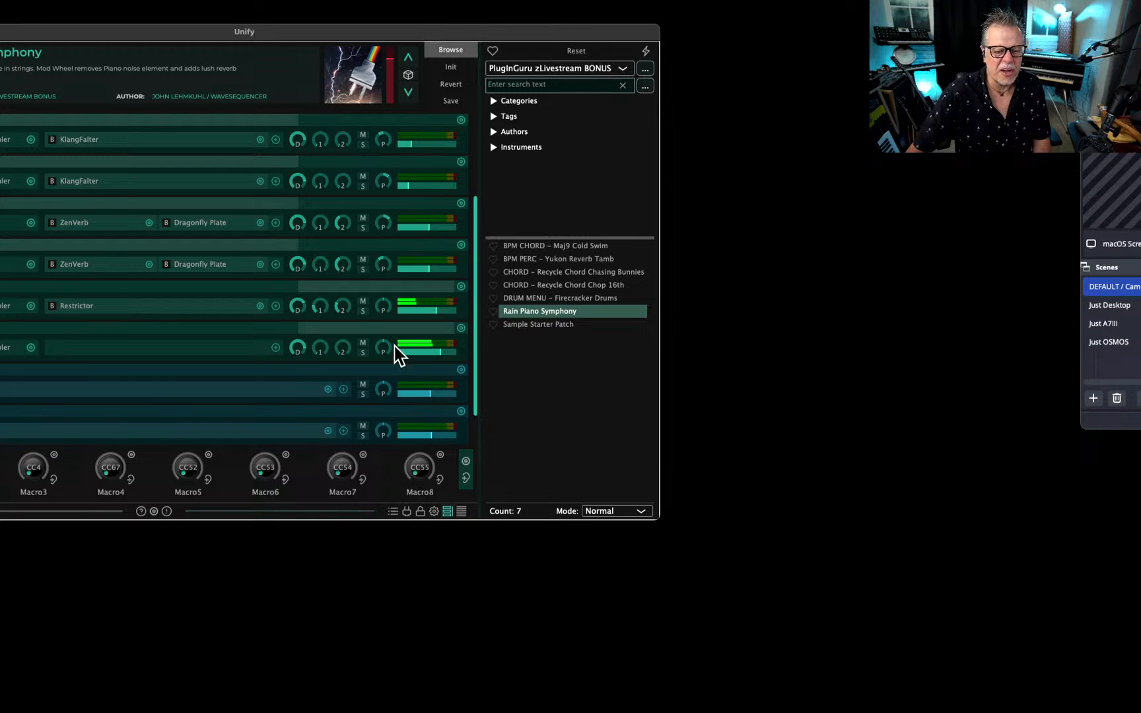
drag(422, 315, 442, 312)
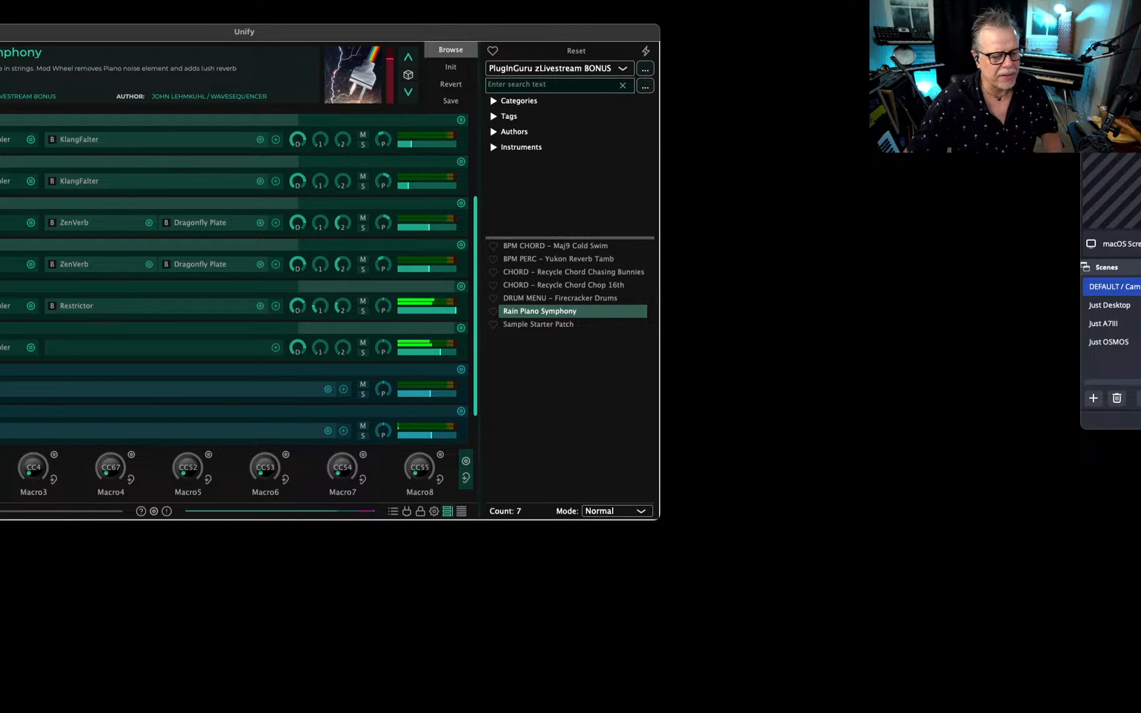
Rename the Macro3 knob as "Rain VOL".
double_click(33, 497)
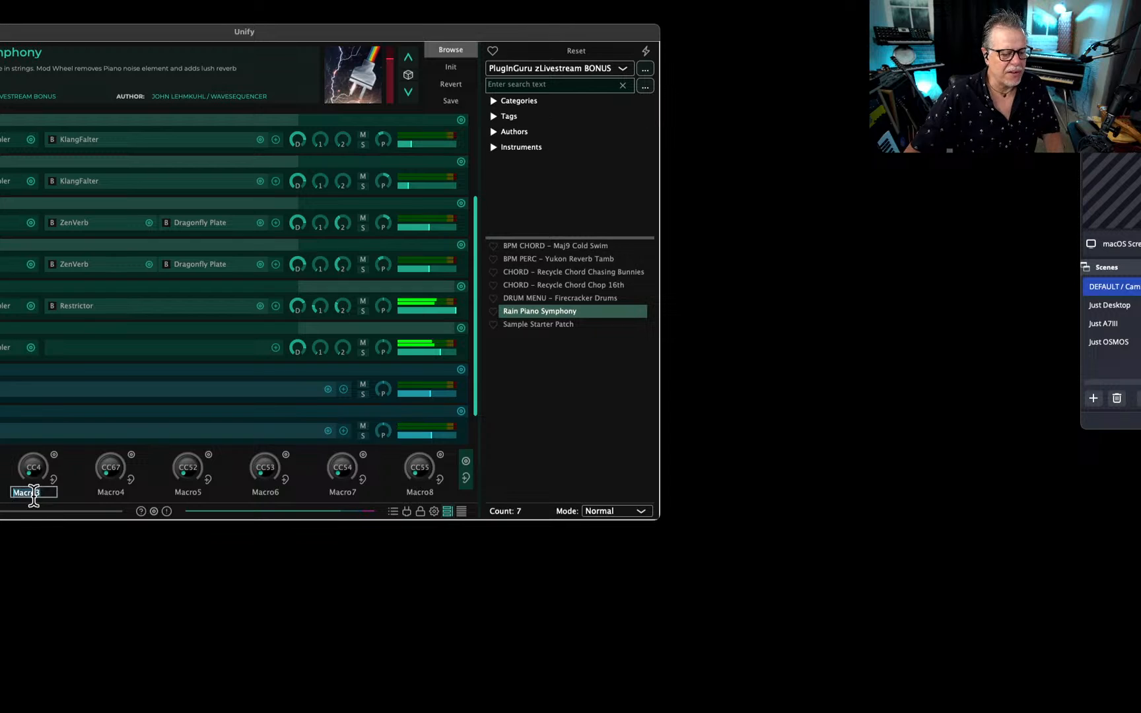
text(Ra)
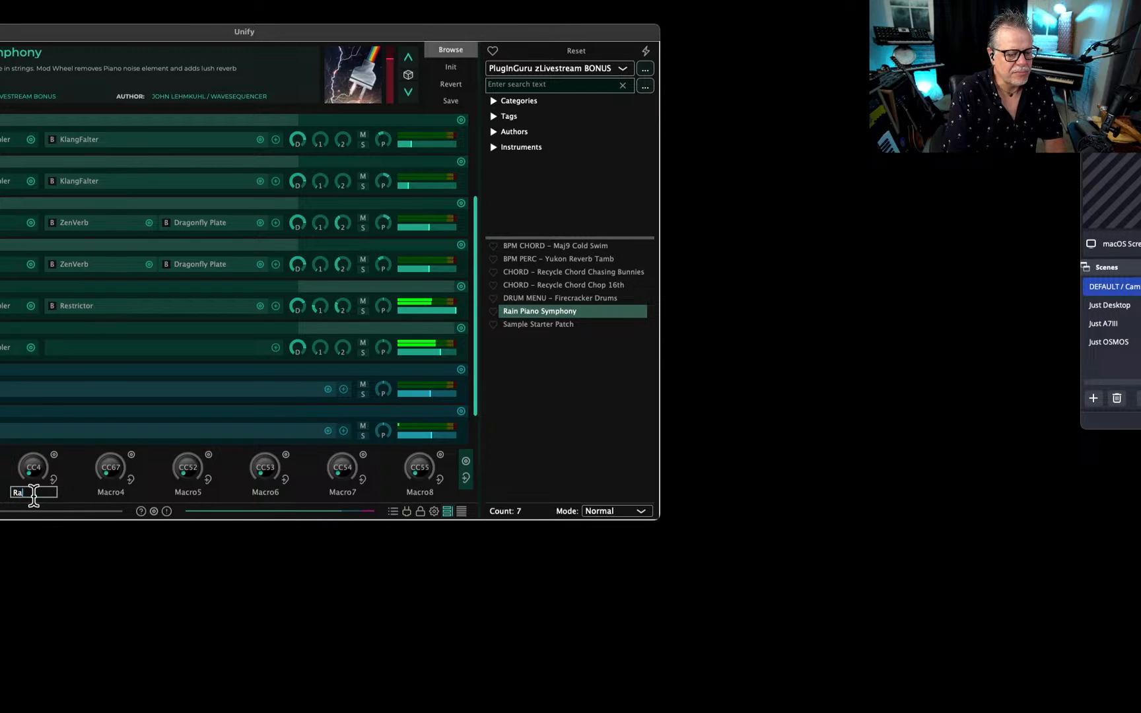
text(in VOL)
key(Return)
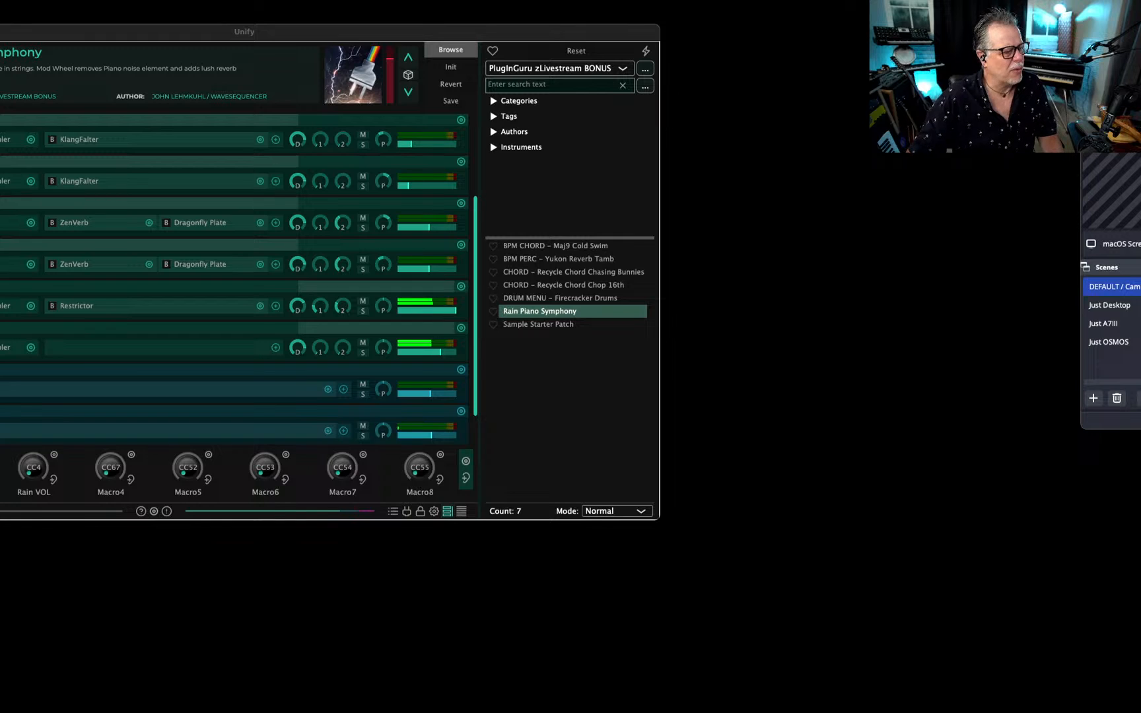
Copy the Gentle Rain in Costa Rica masterLevel link from the Ocean VOL macro and remove it there.
drag(453, 247, 397, 218)
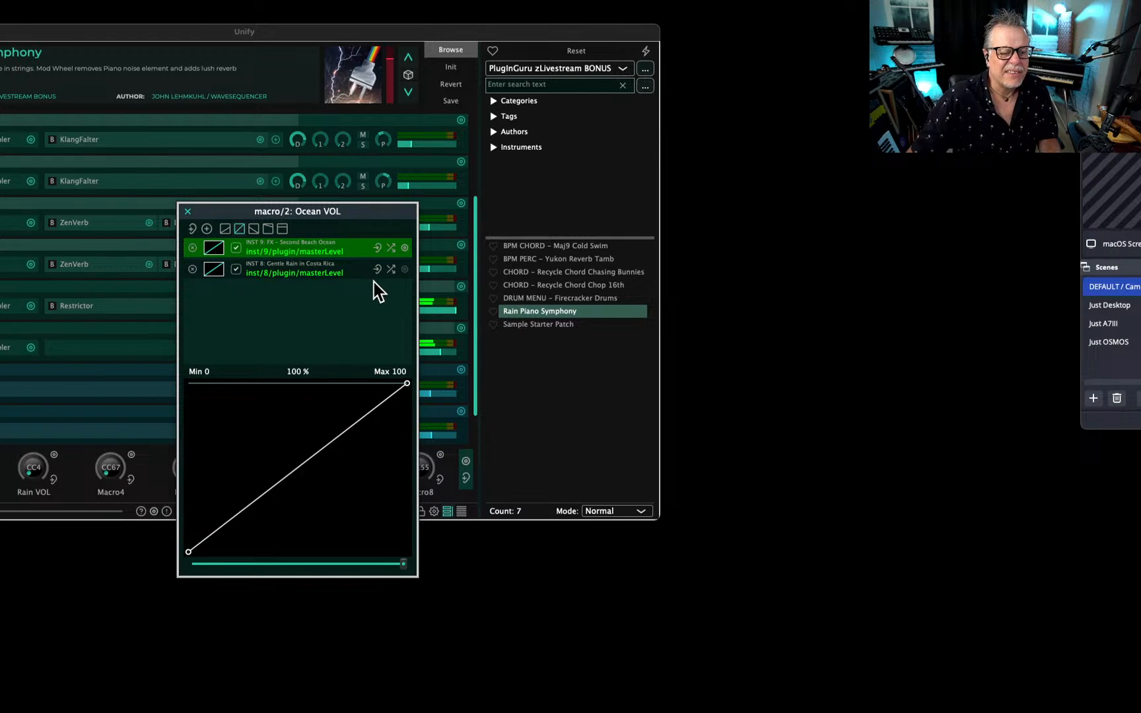
click(407, 268)
right_click(406, 268)
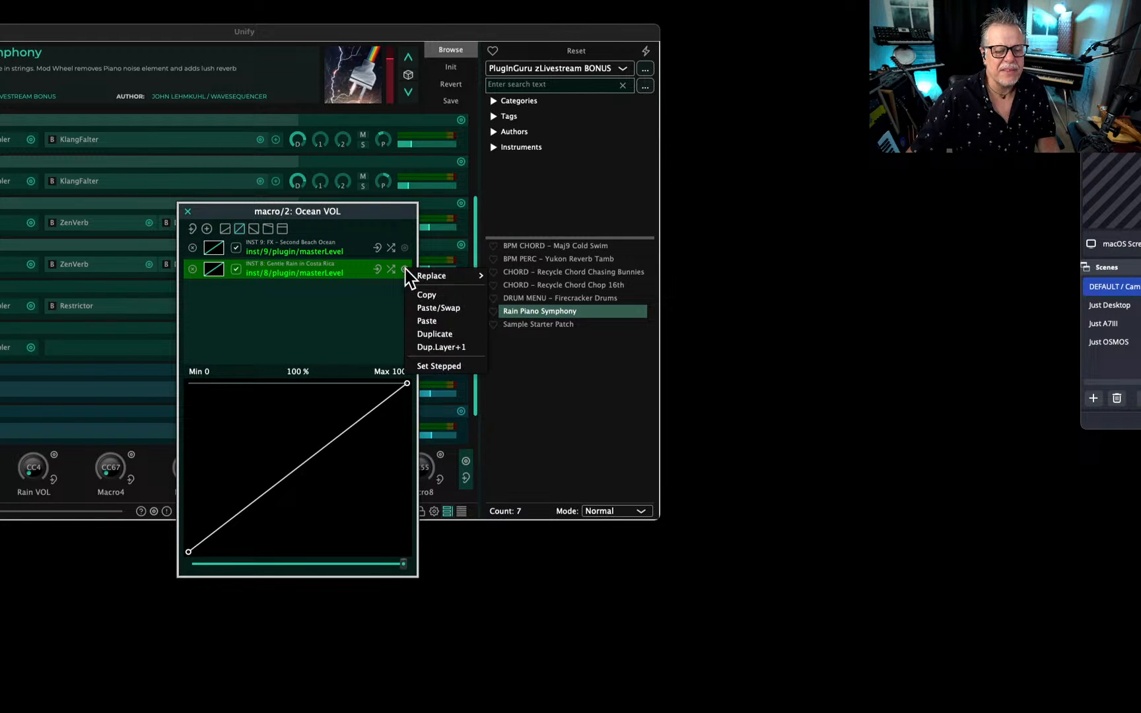
click(435, 296)
click(193, 269)
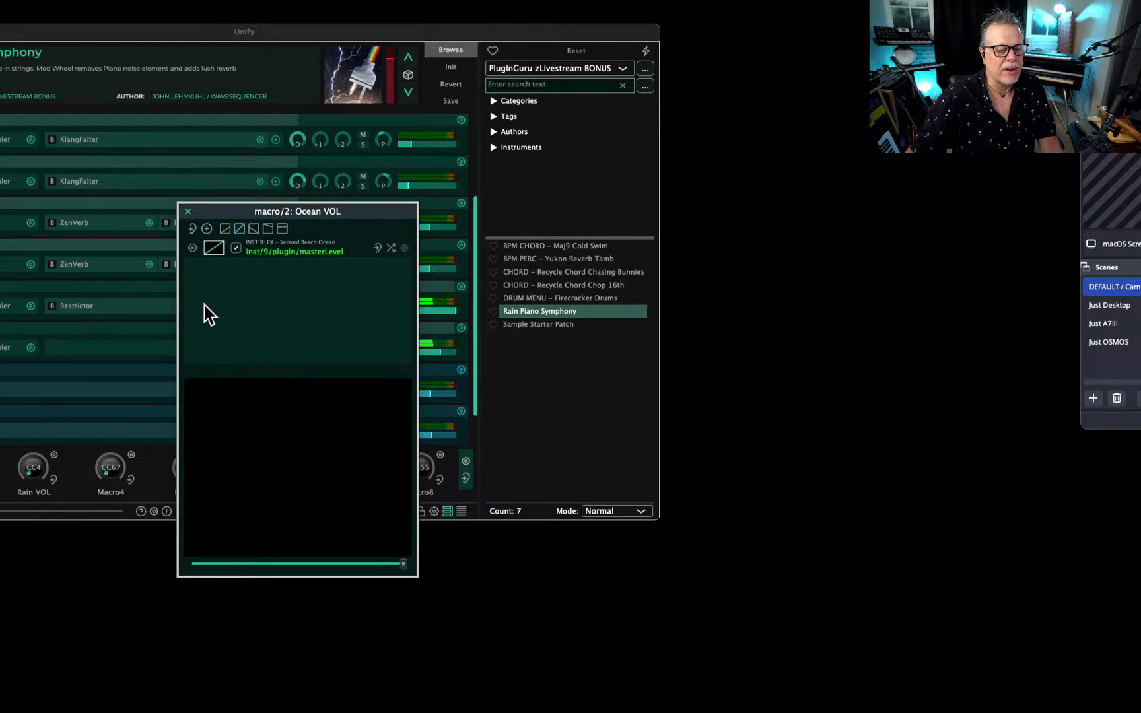
Add the copied Gentle Rain masterLevel link to the Rain VOL macro and turn the macro up to maximum.
click(32, 489)
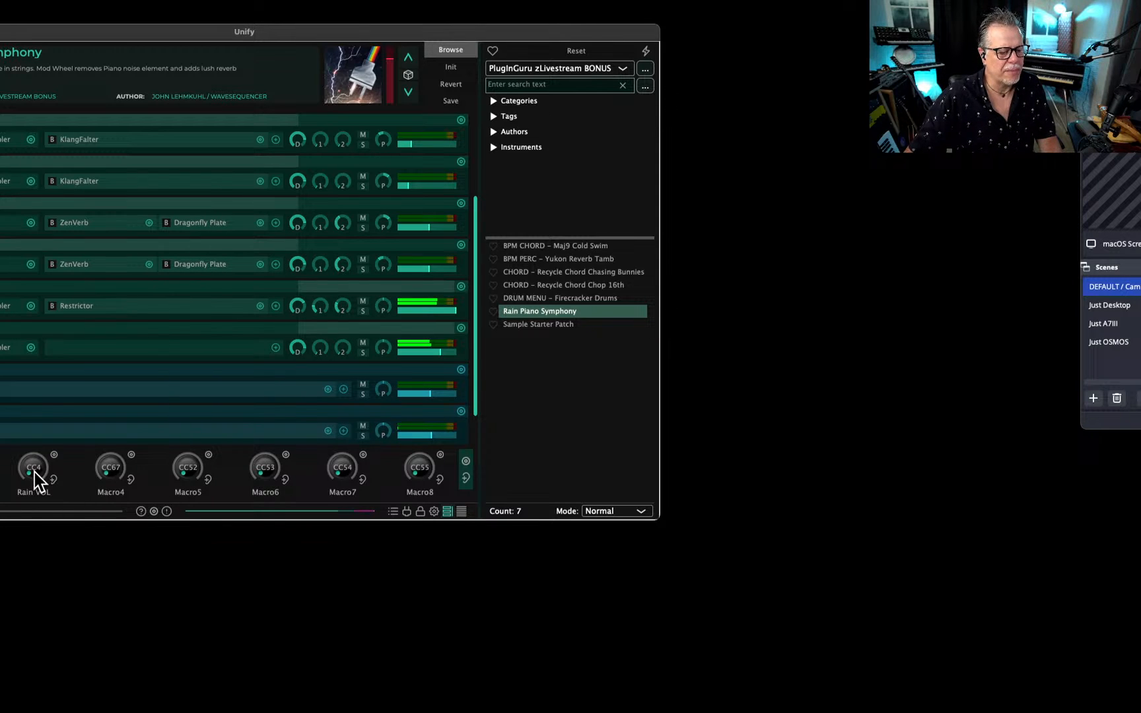
right_click(31, 474)
drag(0, 126, 340, 122)
click(147, 140)
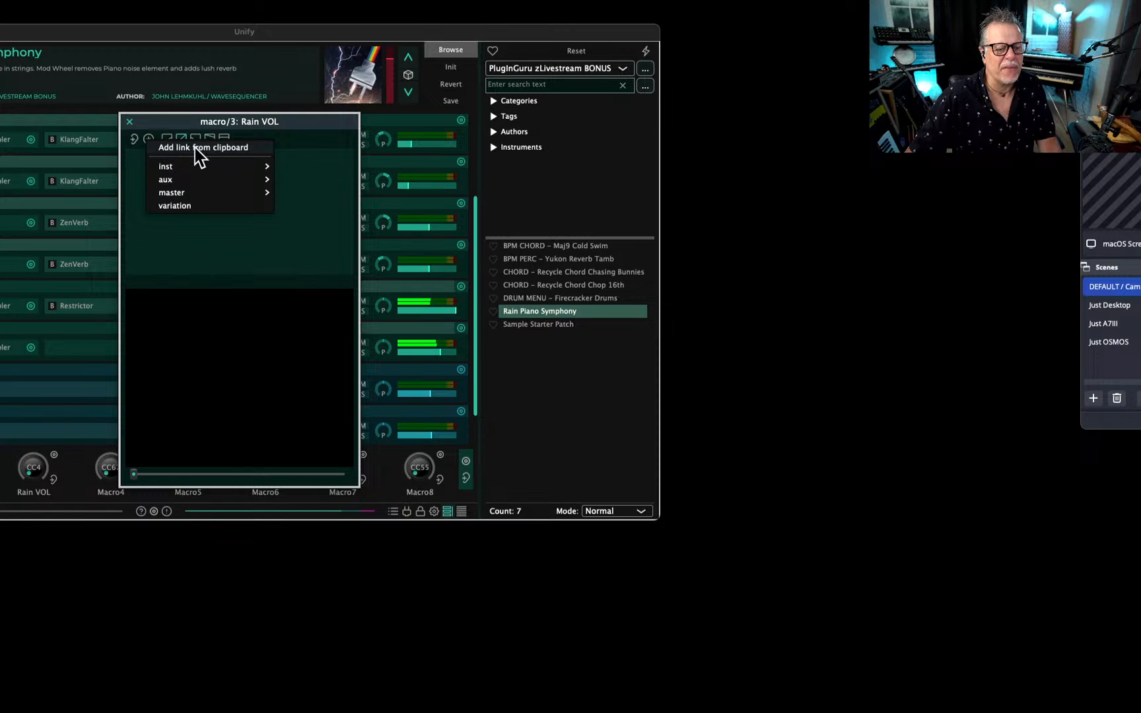
click(197, 149)
key(Escape)
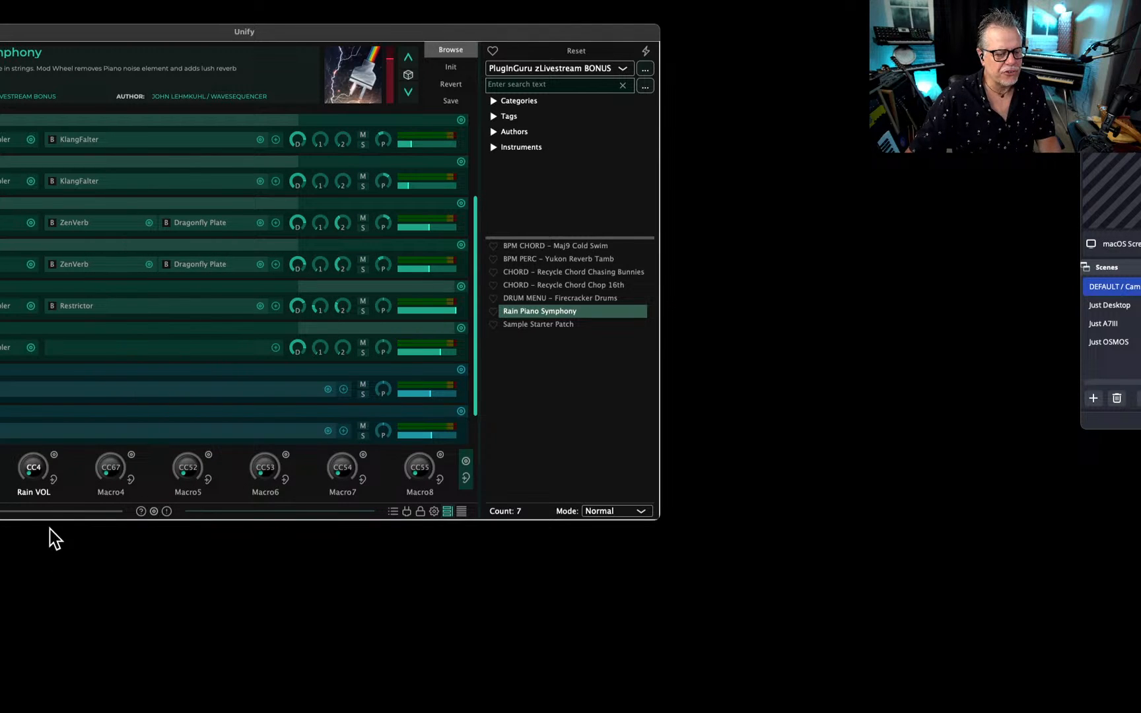
drag(34, 464, 155, 133)
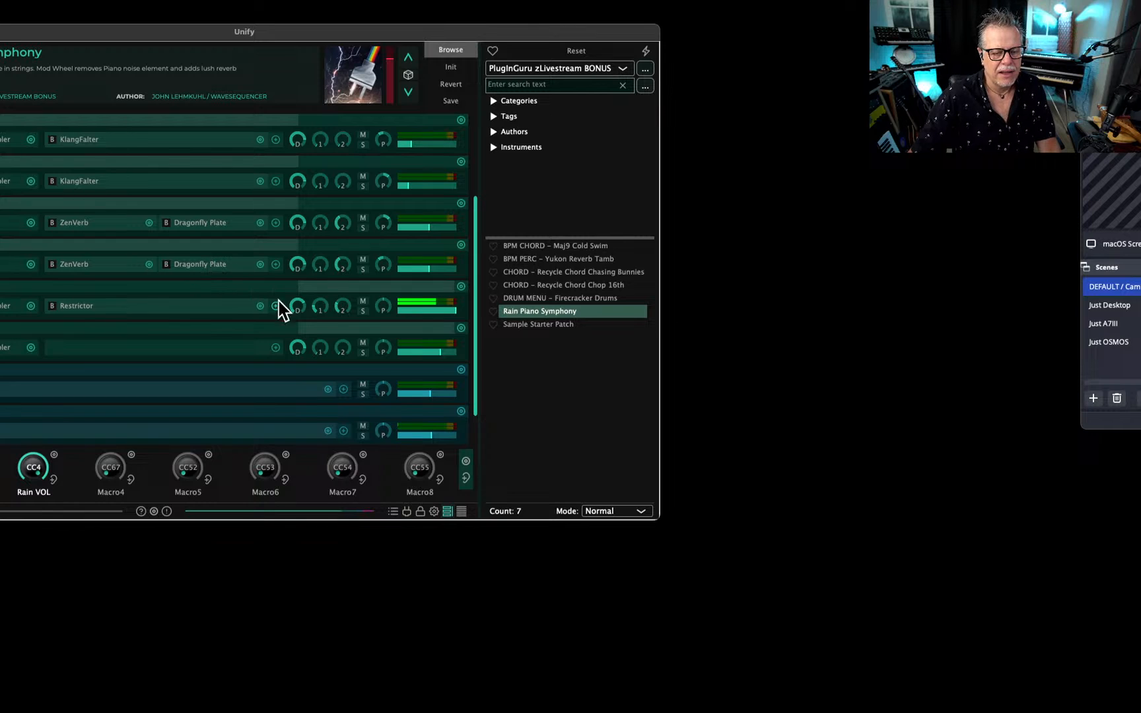
Lengthen the Gentle Rain sampler's amplitude attack, set its filter cutoff to about 4979 Hz and gain to 3.2 dB, and lower the Rain VOL macro.
click(2, 313)
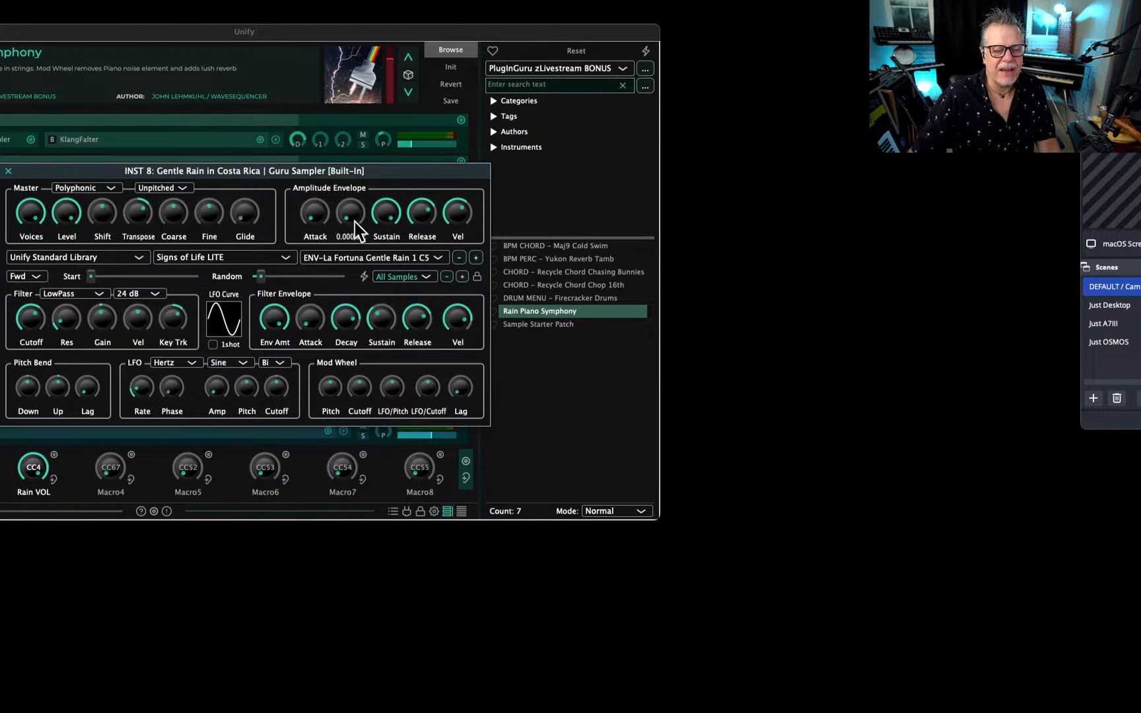
drag(315, 213, 323, 151)
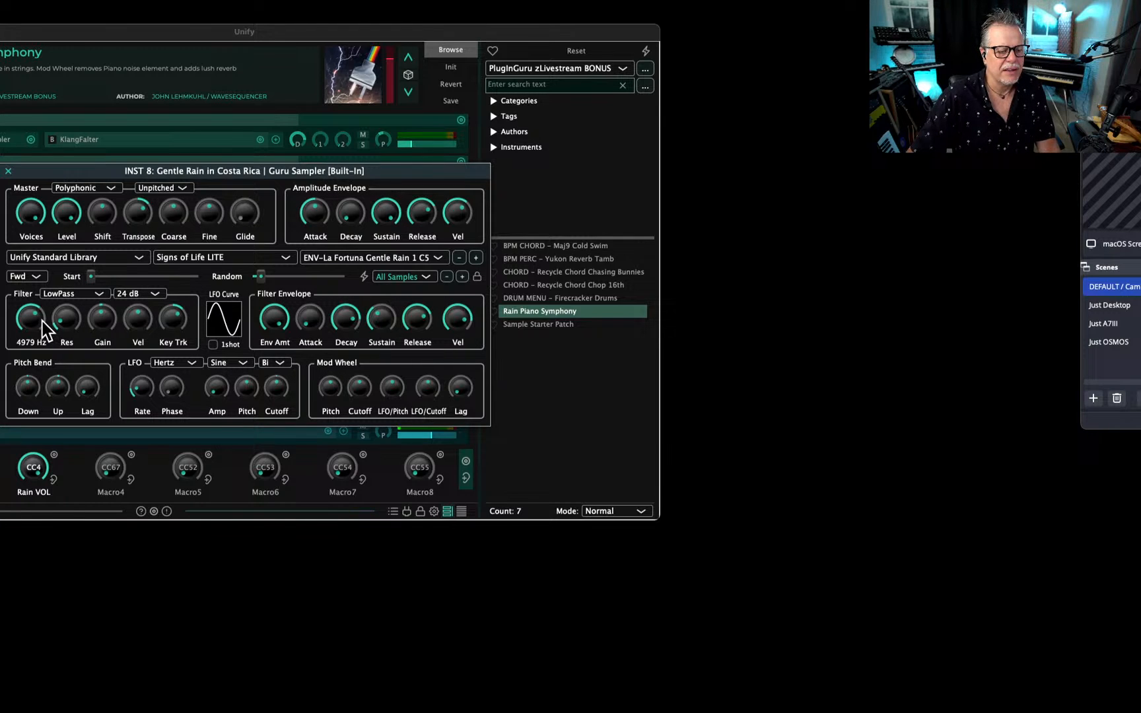
drag(104, 316, 110, 305)
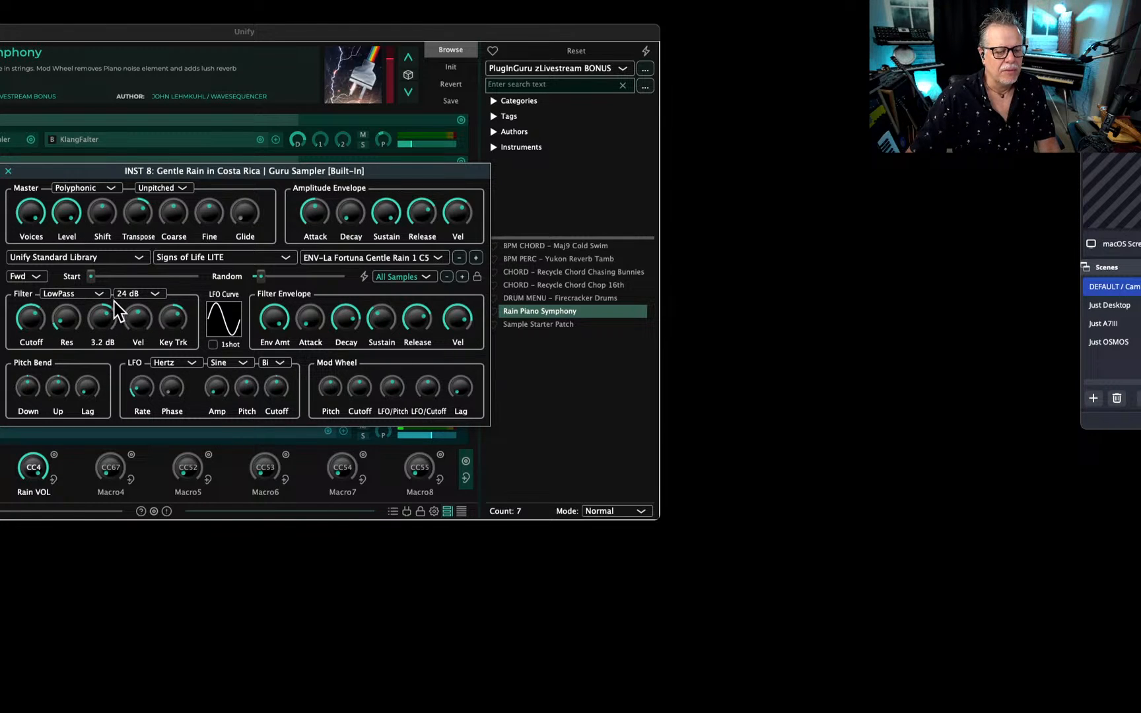
click(142, 433)
drag(33, 461, 20, 535)
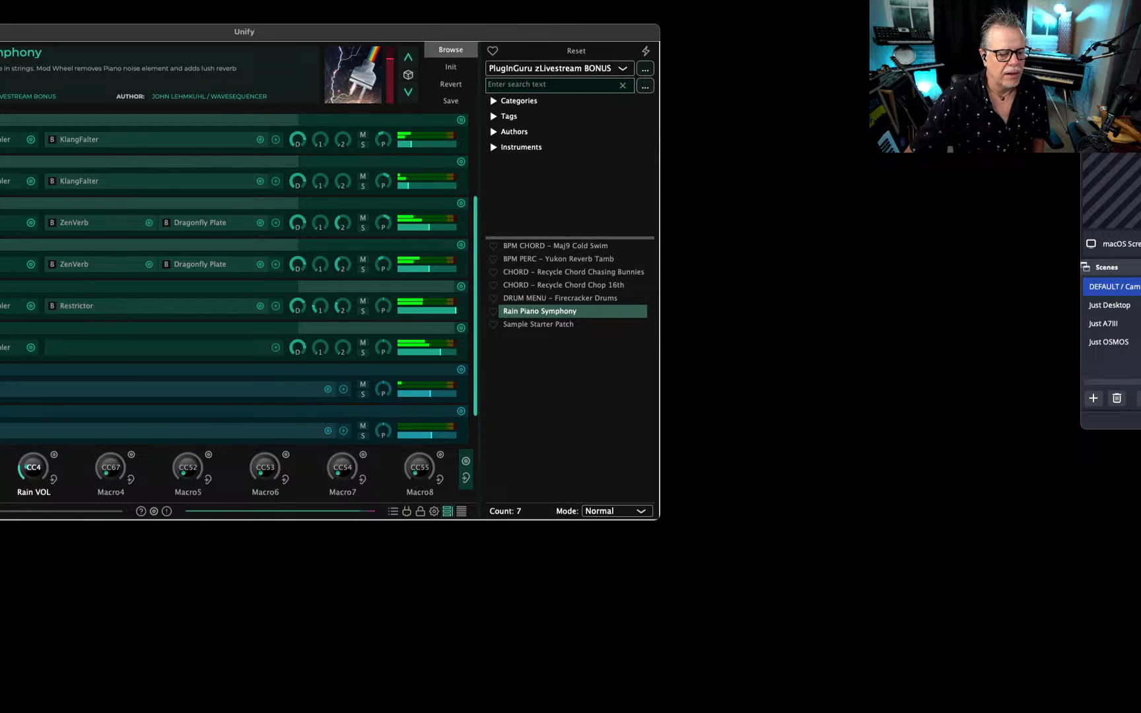
drag(38, 464, 33, 477)
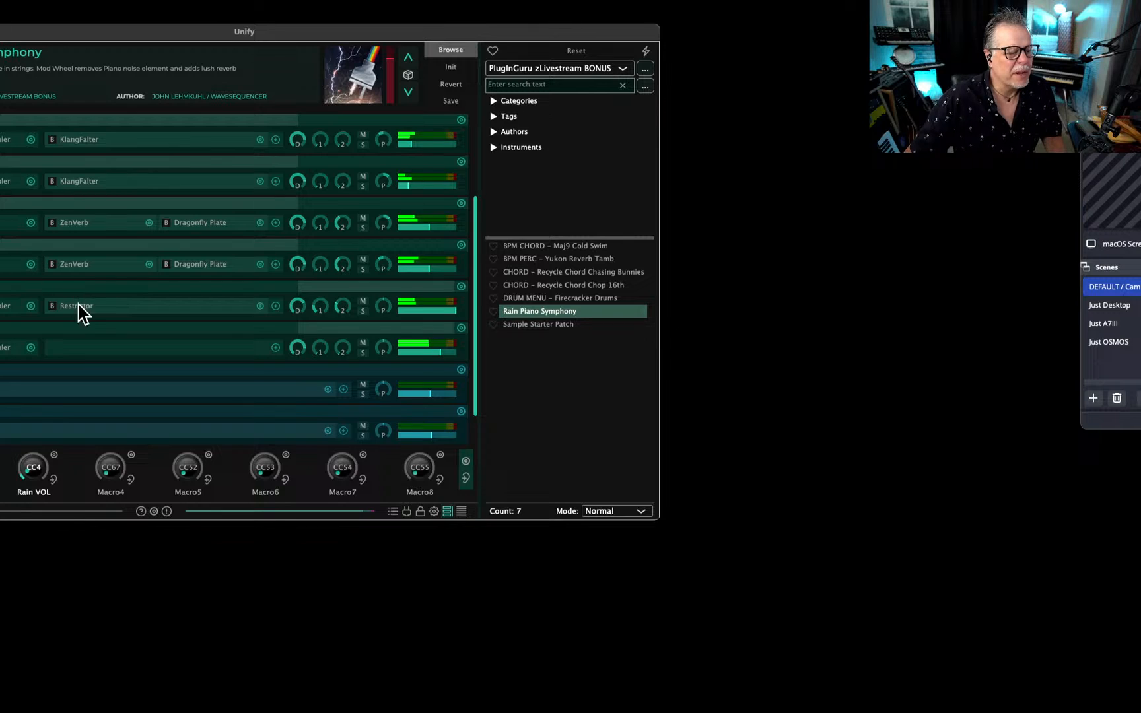
Raise the two KlangFalter layers to -25.50 dB and -28.00 dB, soloing the second one.
scroll(82, 321, up, 1)
scroll(80, 312, up, 2)
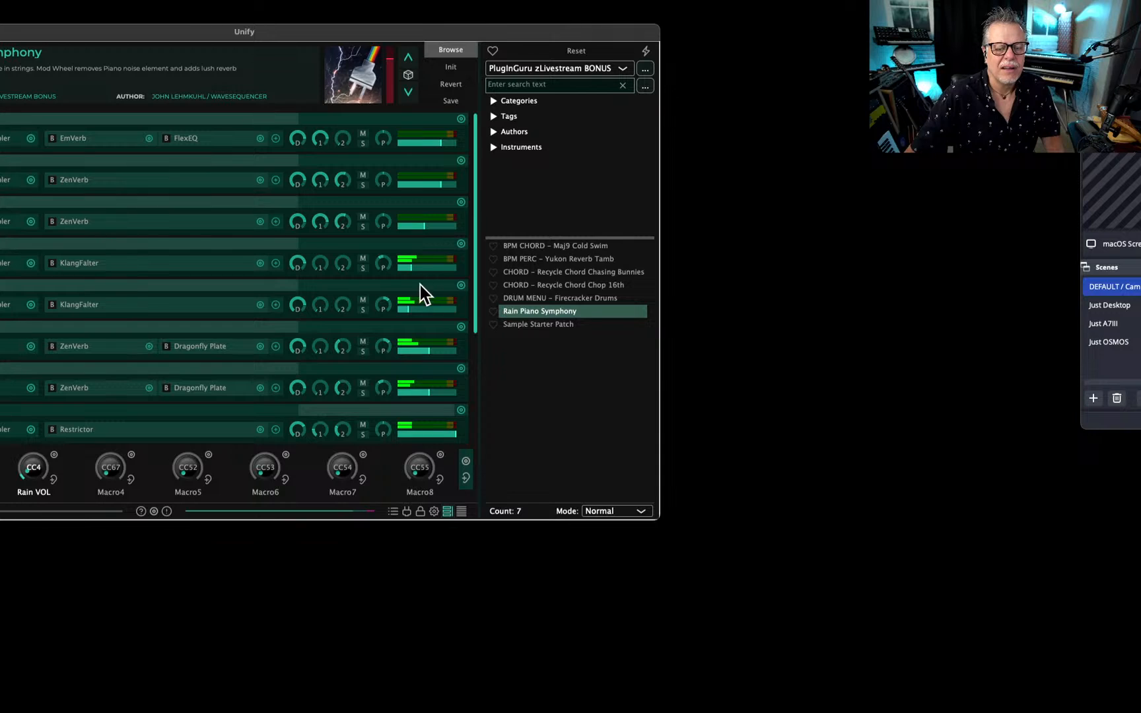
mouse_move(410, 270)
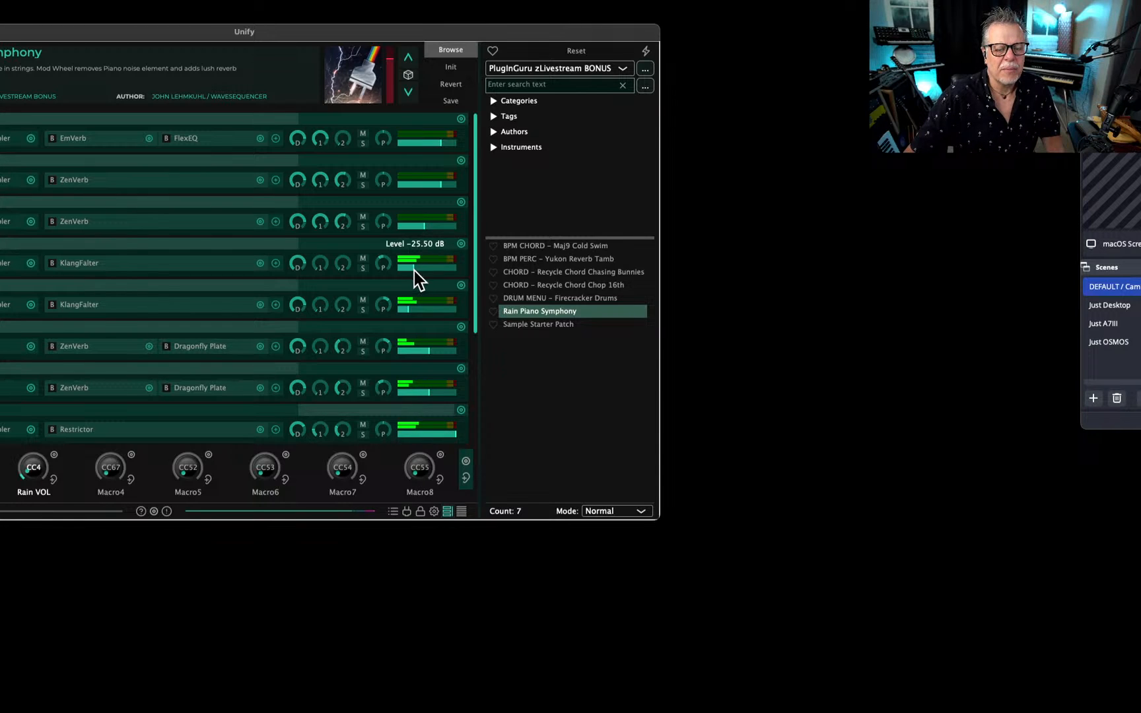
drag(404, 311, 415, 308)
click(362, 309)
scroll(413, 310, down, 1)
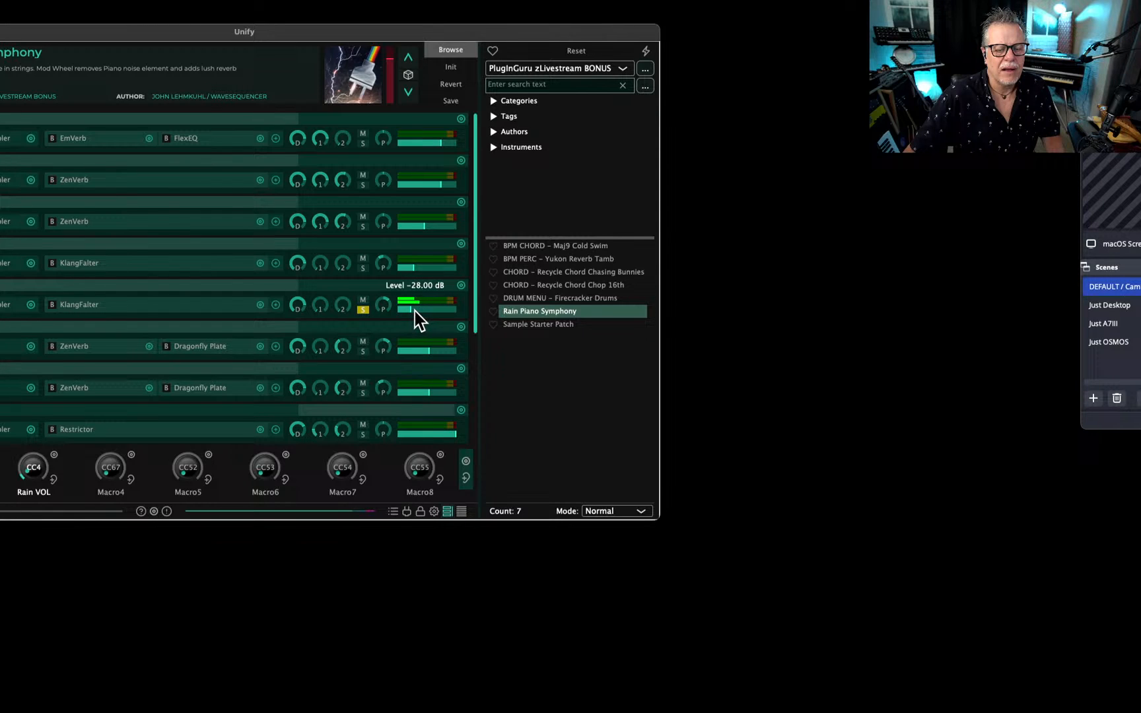
Compare the KlangFalter and Dragonfly Plate layers in solo, raising the first Dragonfly Plate layer to -9.00 dB and the second slightly, and end soloing.
click(364, 351)
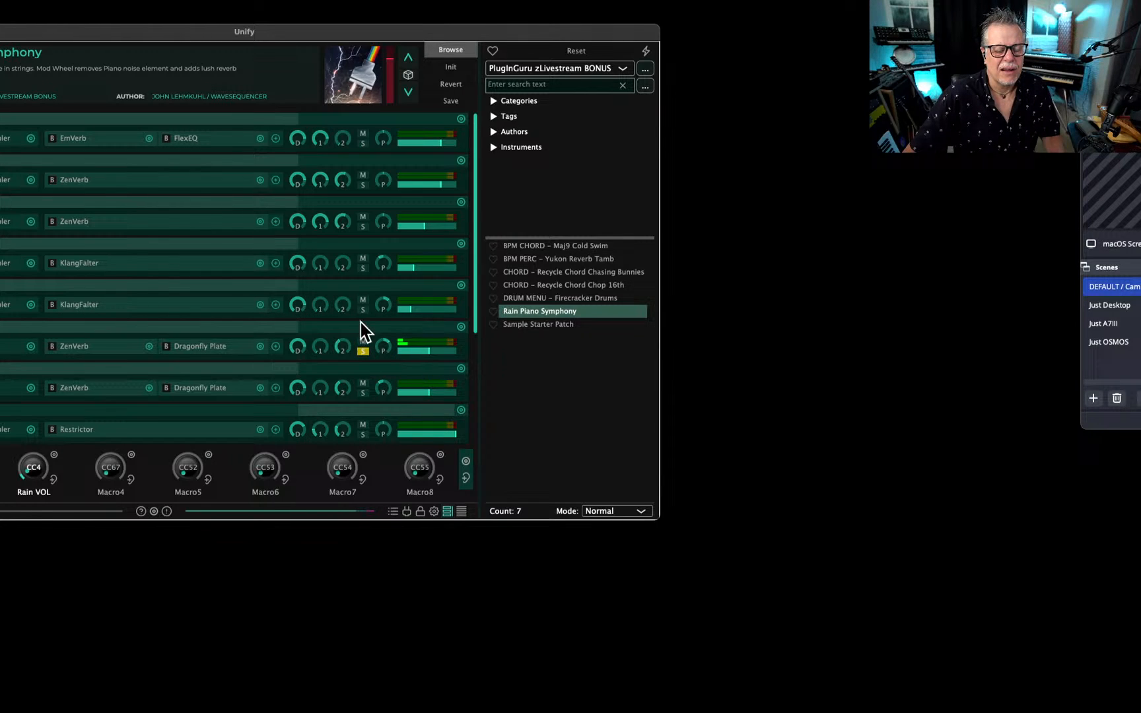
click(363, 268)
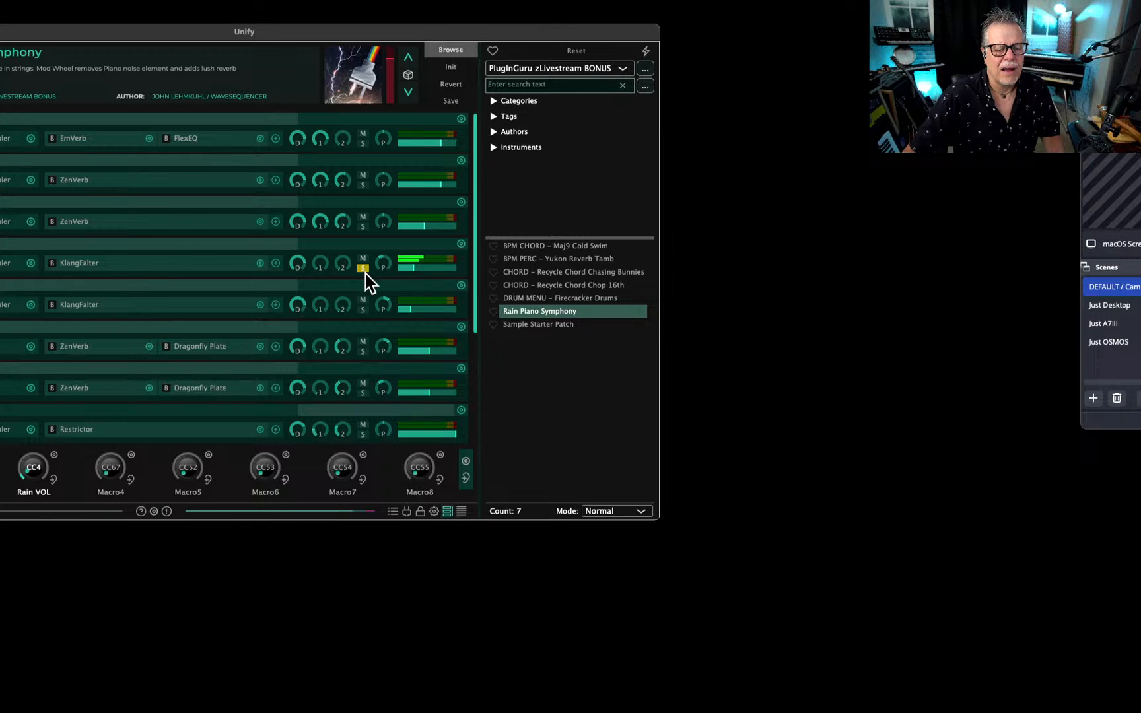
click(362, 309)
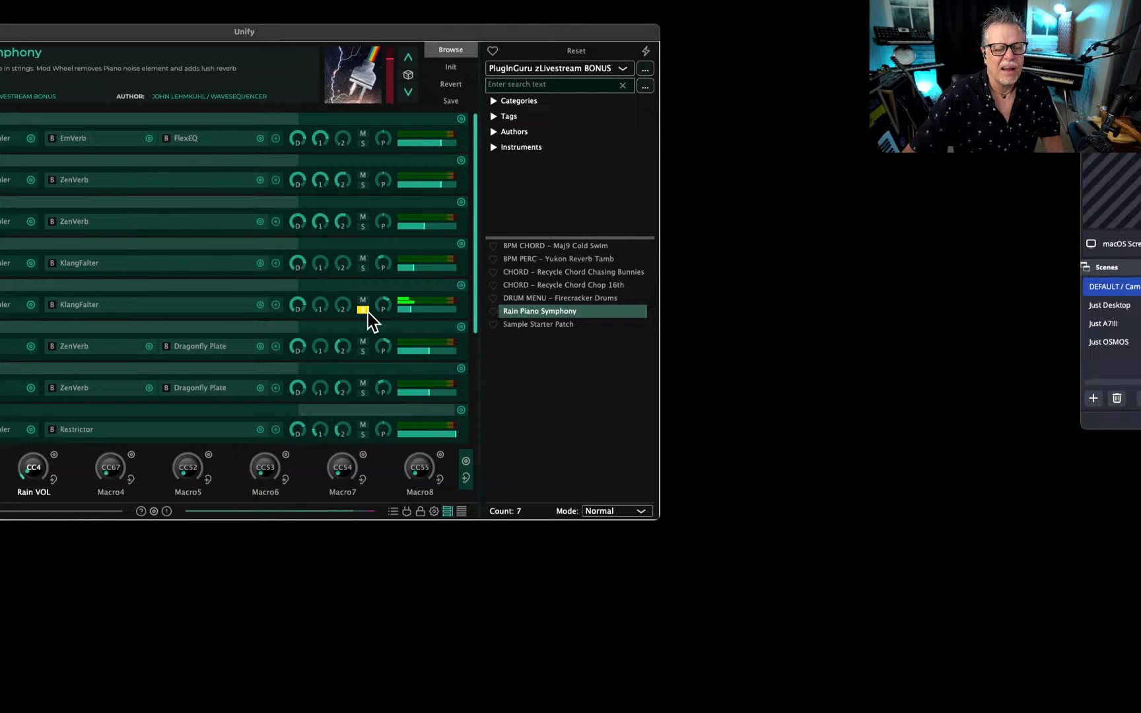
click(363, 350)
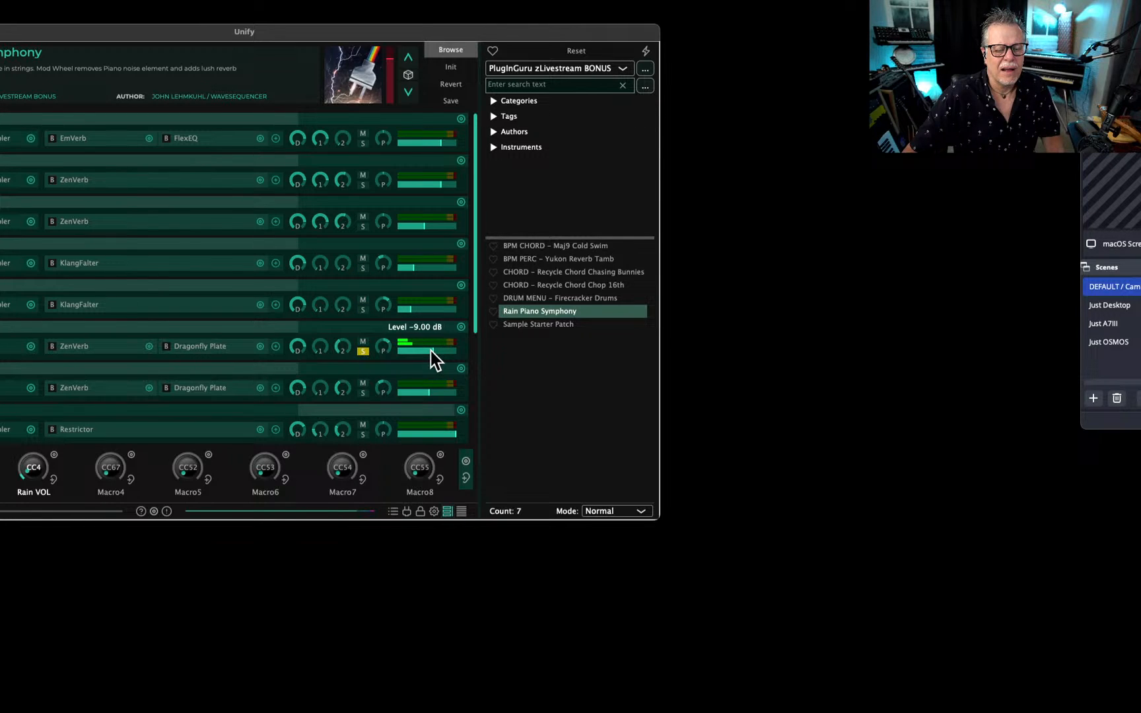
click(362, 393)
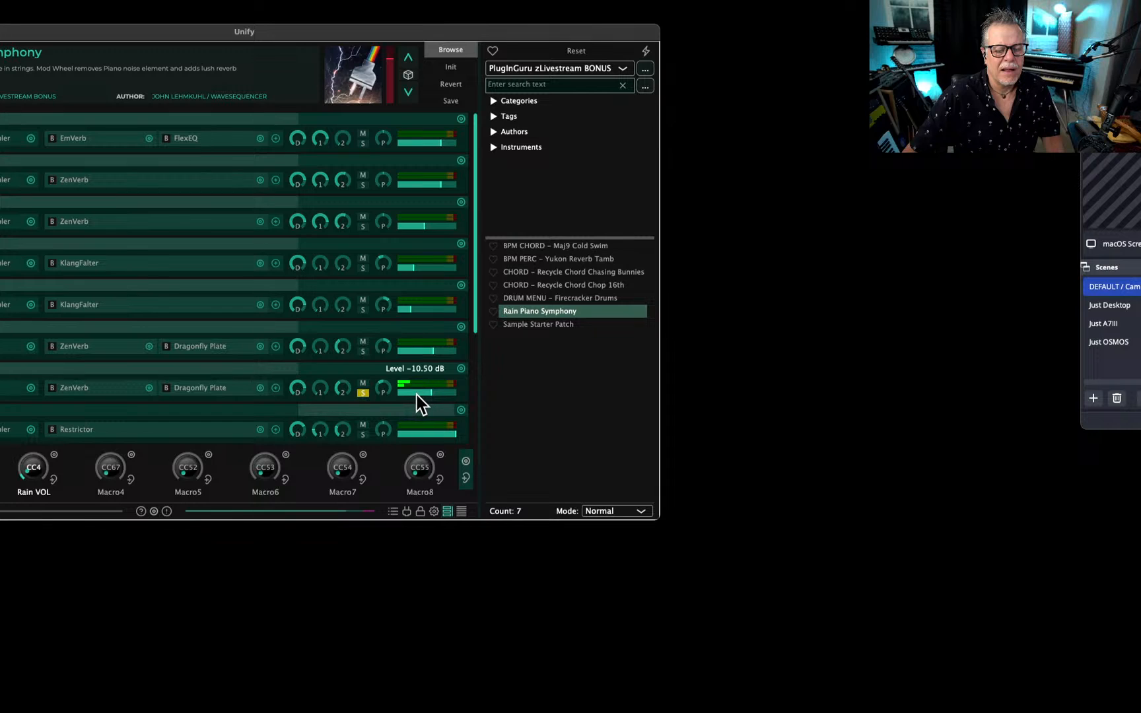
scroll(416, 395, down, 1)
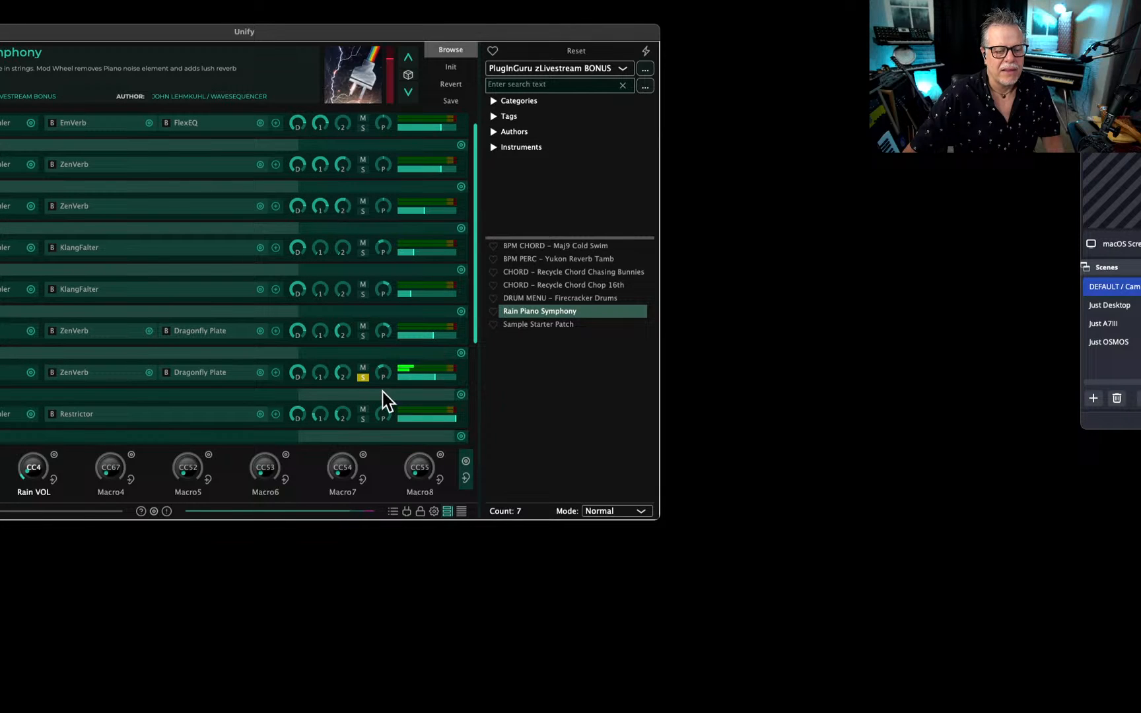
click(362, 377)
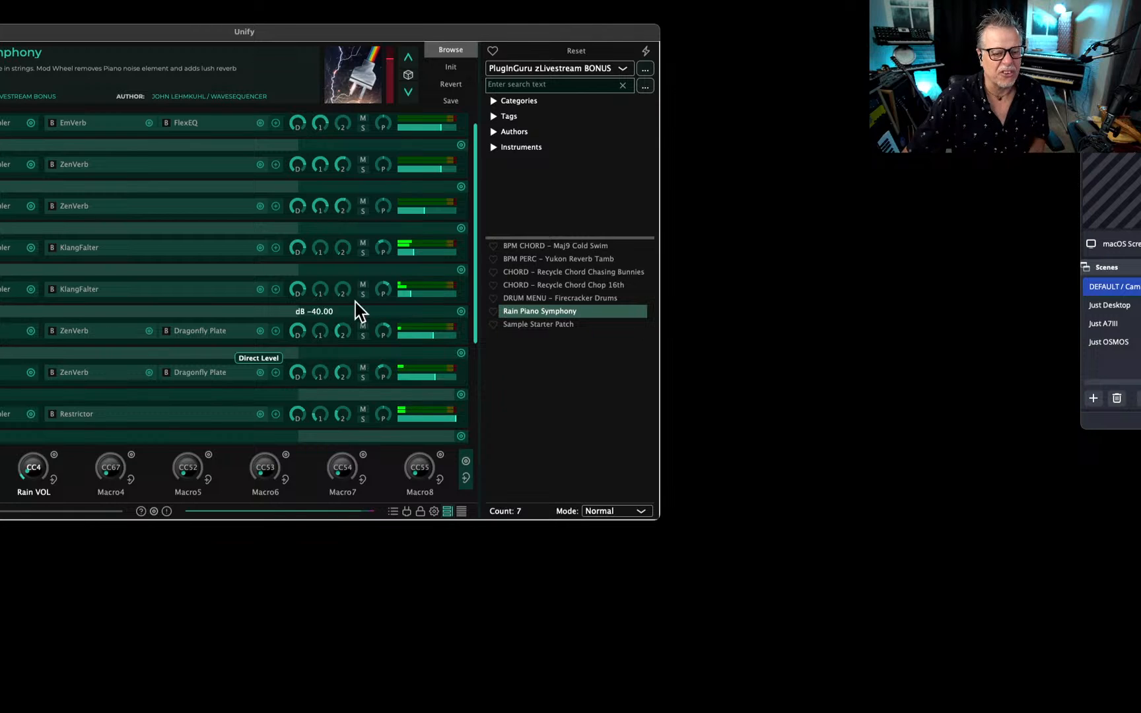
Save the patch under the new name "Ocean n Rain Piano Symphony" in the PlugInGuru zLivestream BONUS library.
click(461, 103)
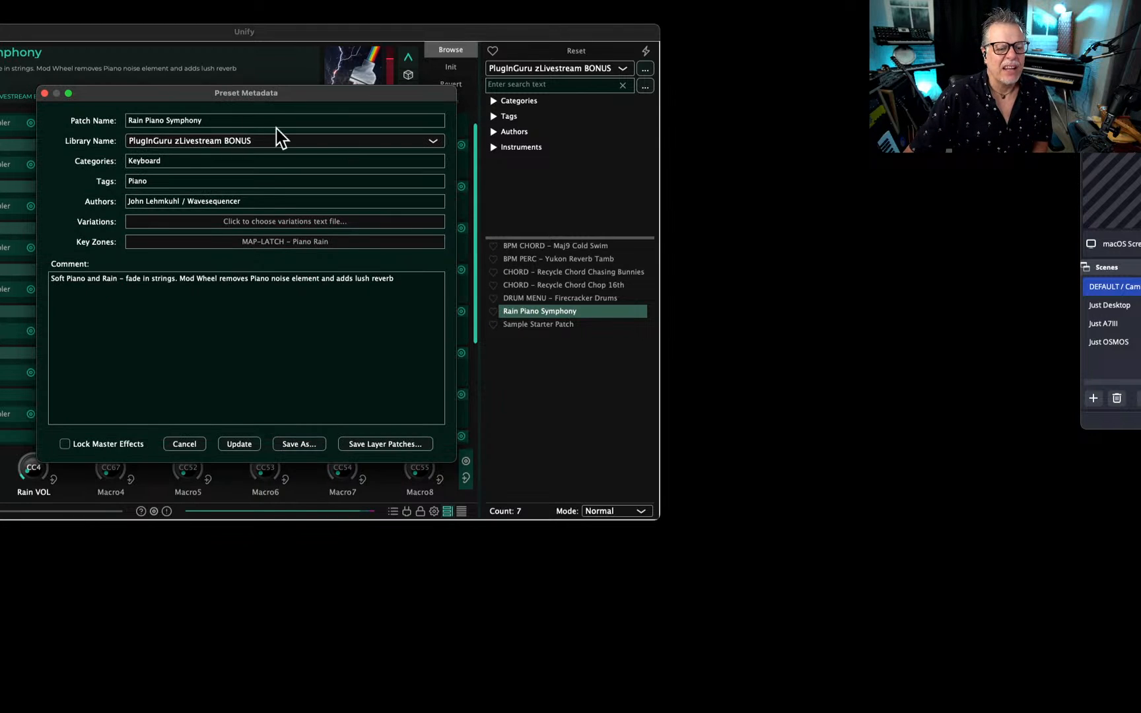
click(148, 120)
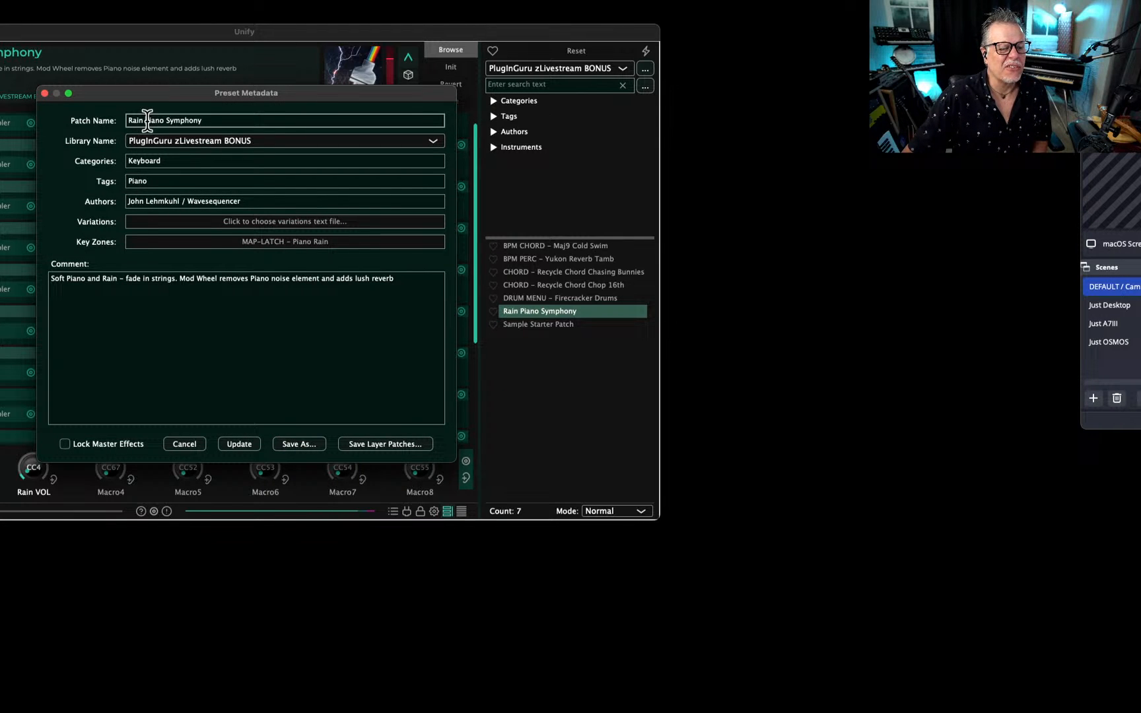
drag(145, 120, 89, 121)
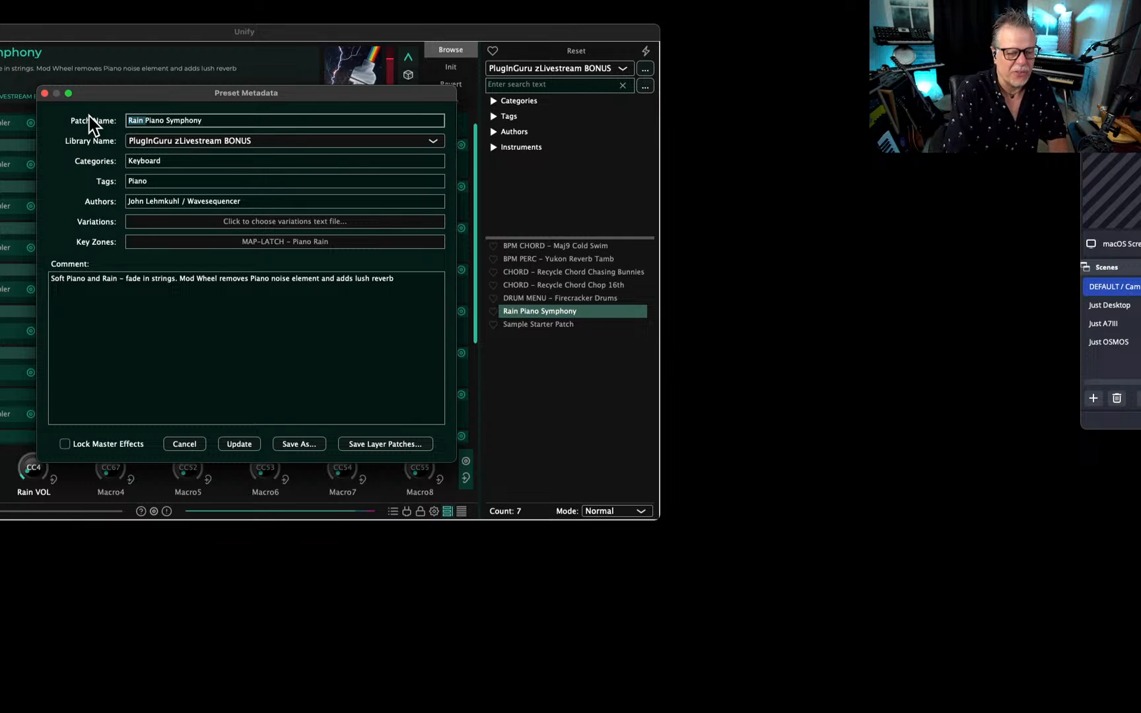
text(Ocean n Rain)
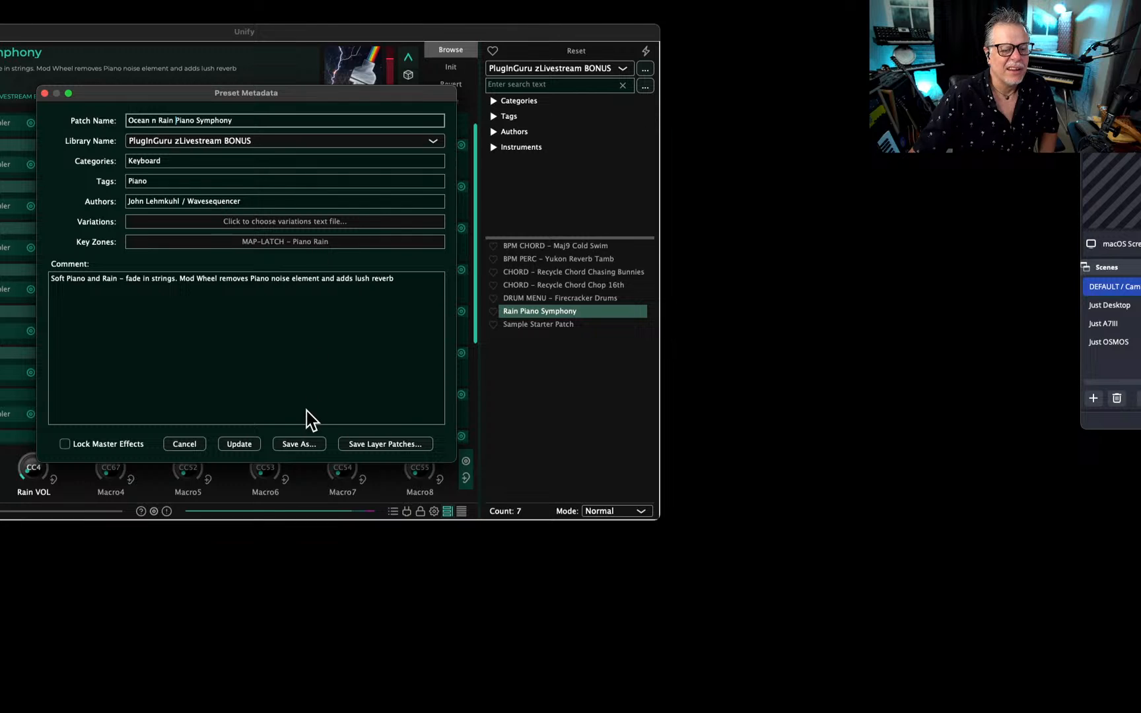
click(308, 443)
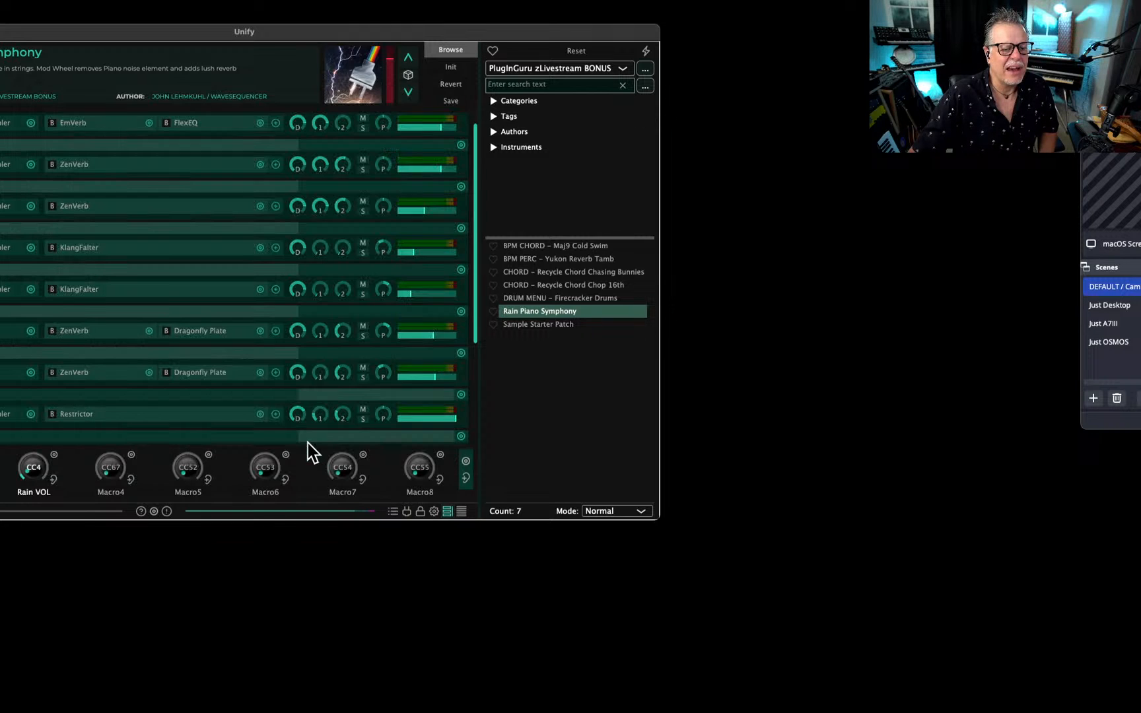
click(686, 421)
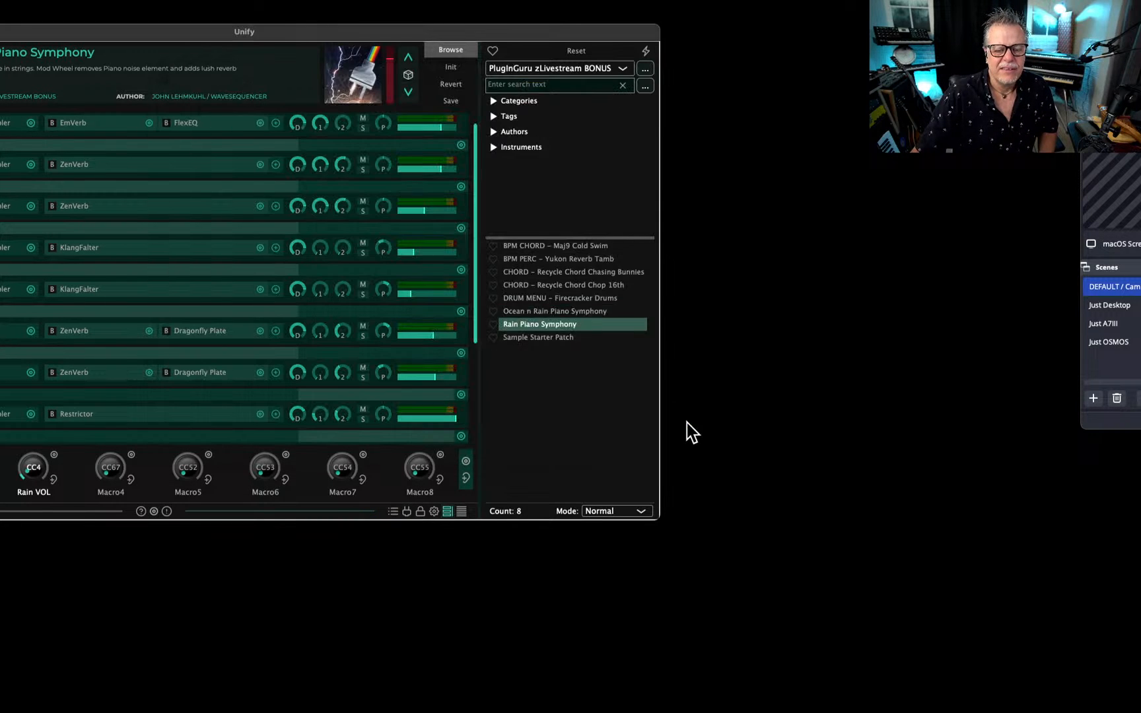
Append "Made during the July 19th Livestream on YouTube." to the patch comment and update the saved patch.
click(450, 100)
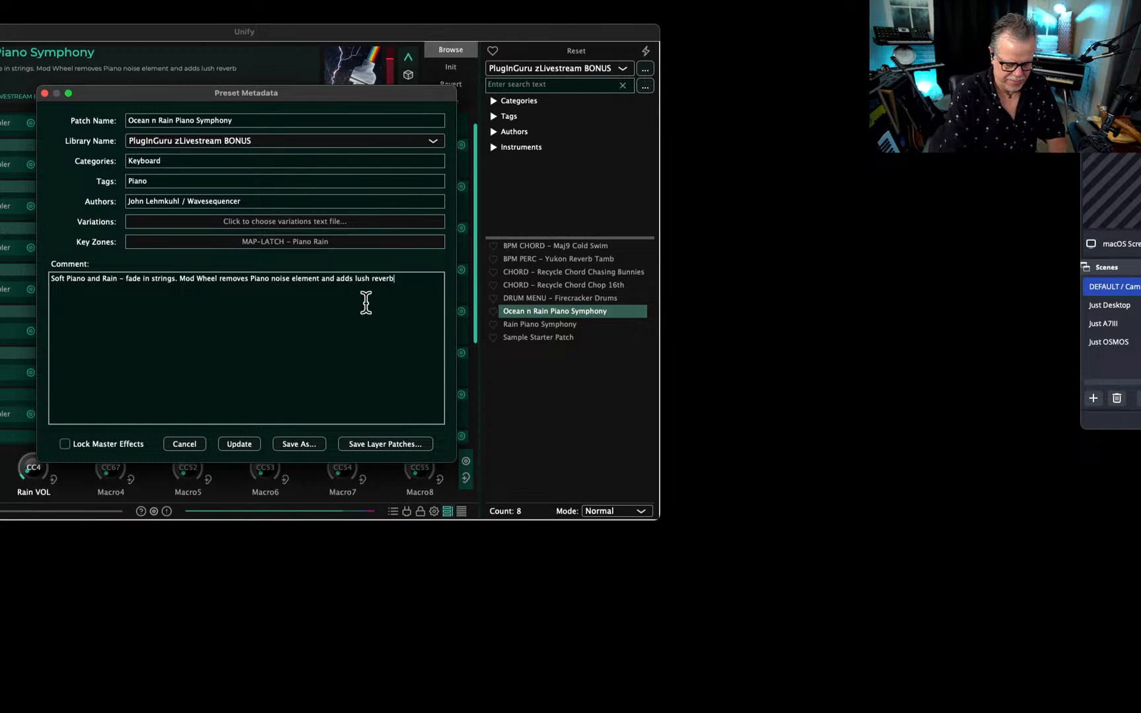
text(Made )
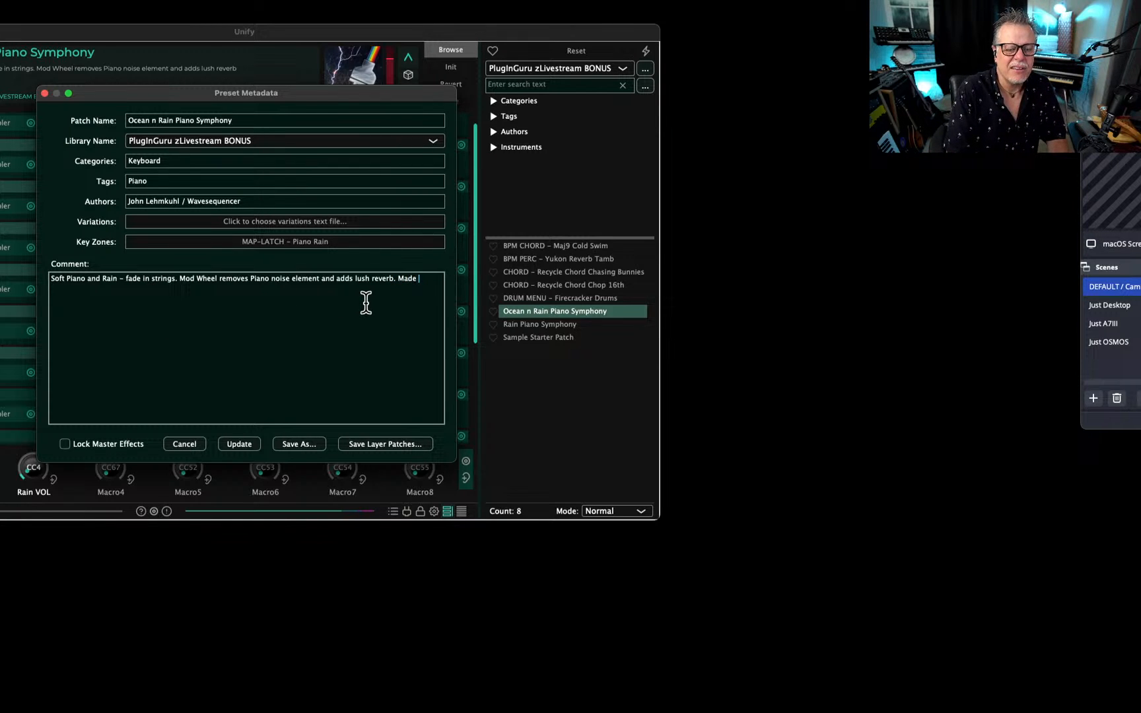
text(during the Ju)
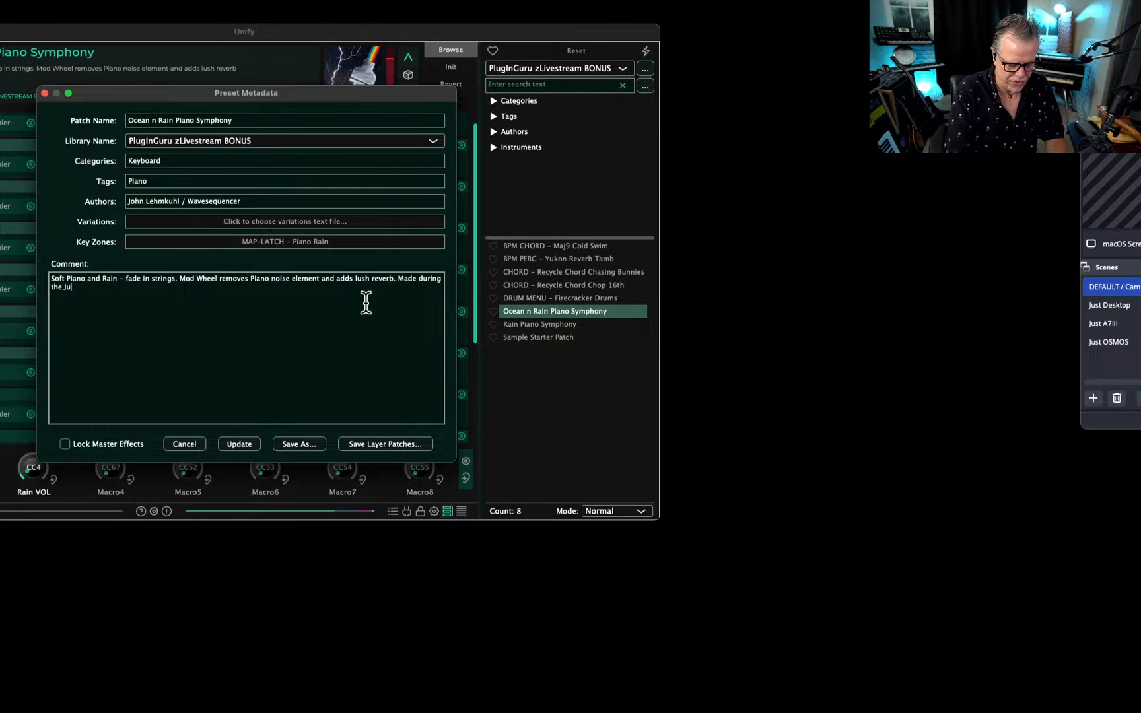
text(ly 19th L)
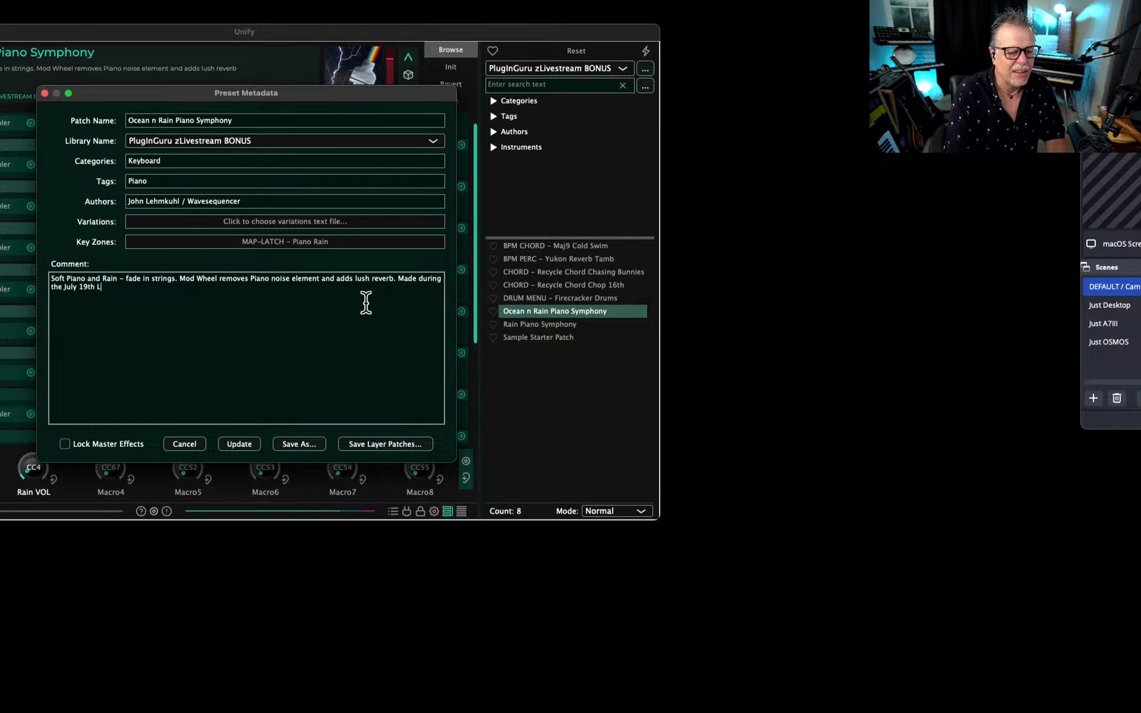
text(ivestream)
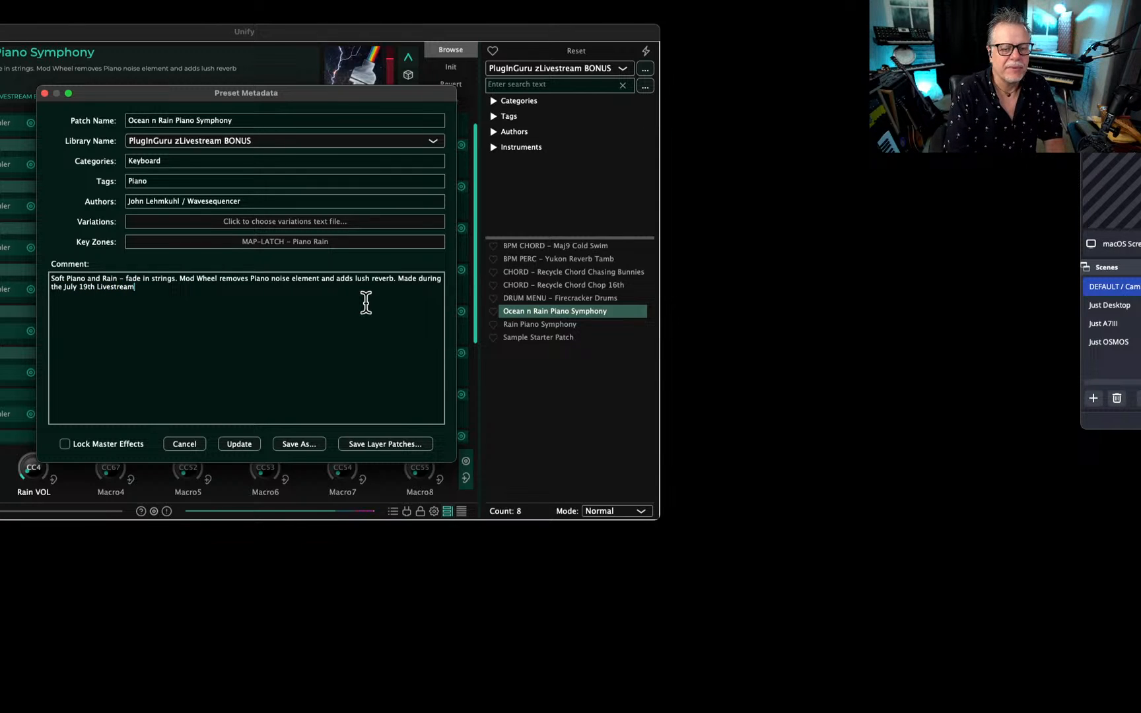
text( on YouTube.)
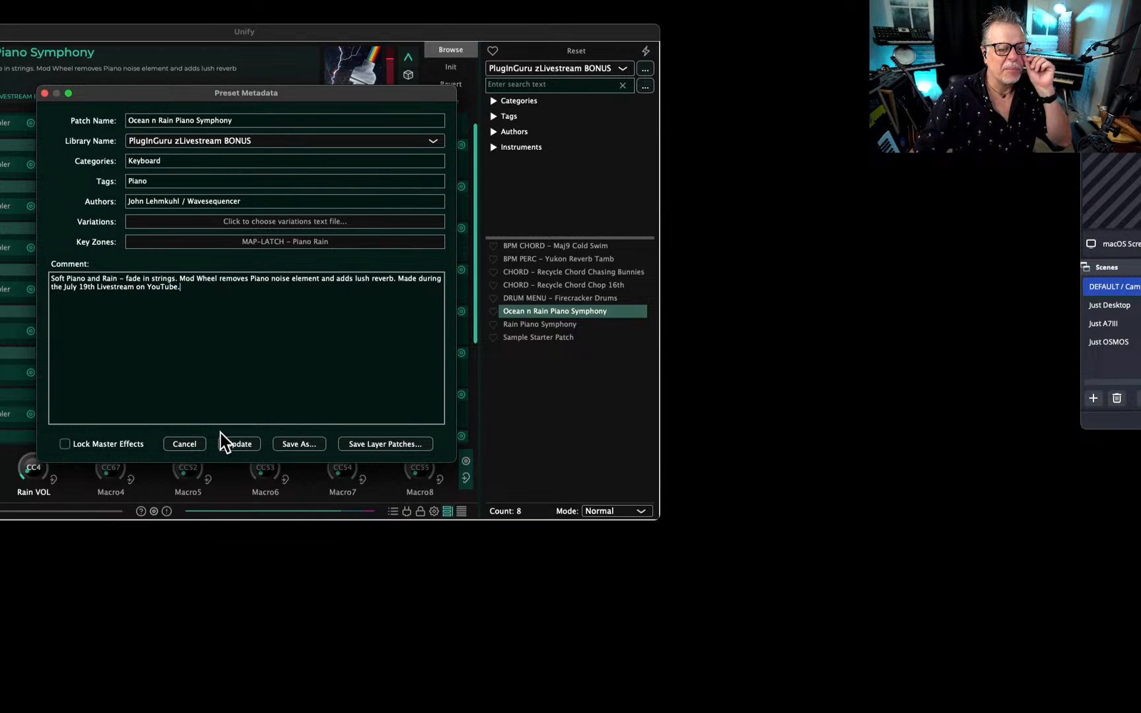
click(239, 444)
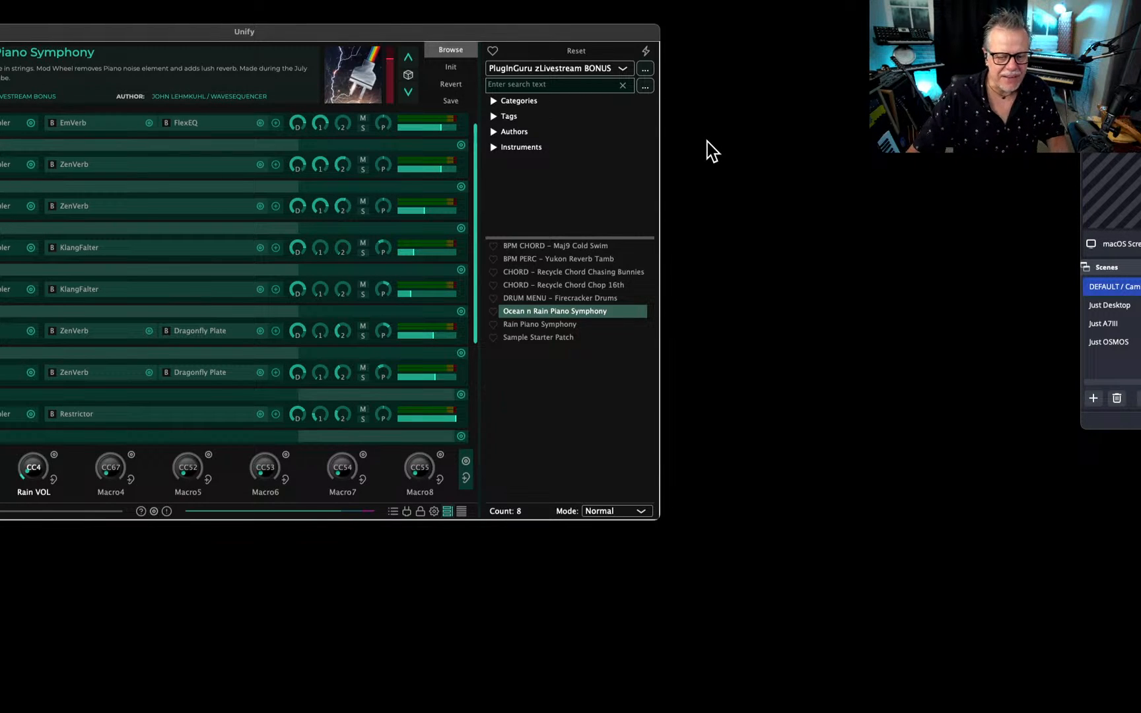
Move the Unify window so the whole patch is in view and slide the OBS window out of the way.
key(super+Tab)
key(super+Tab)
key(super+Tab)
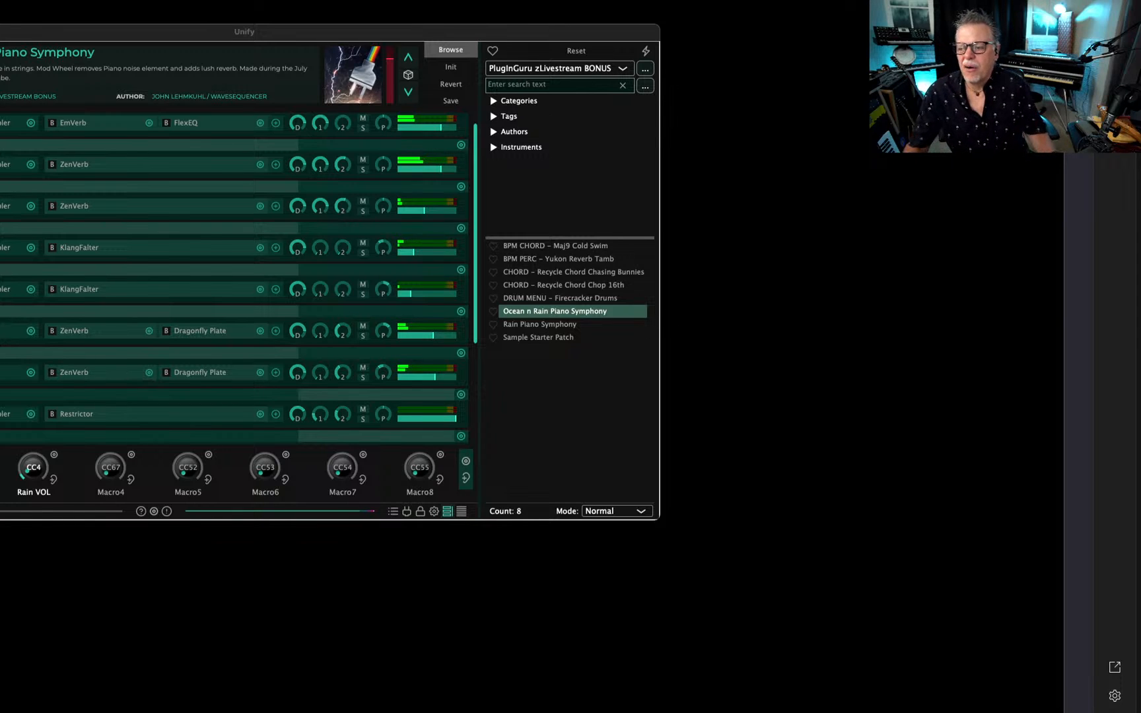
key(super+Tab)
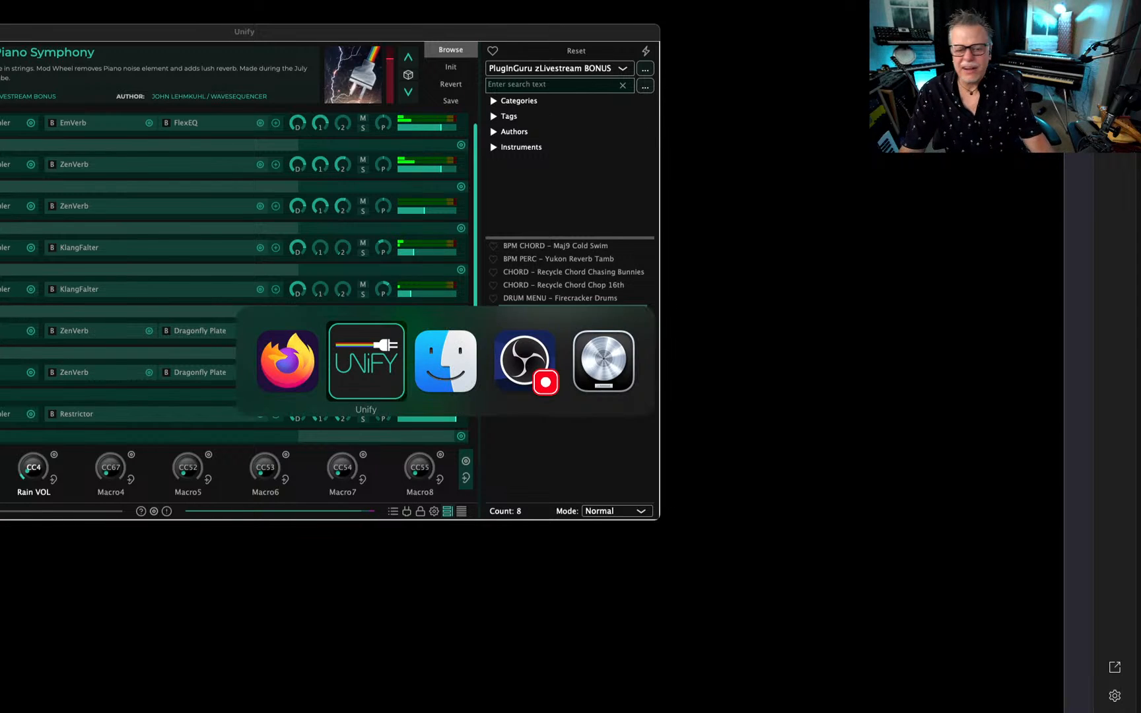
key(super+Tab)
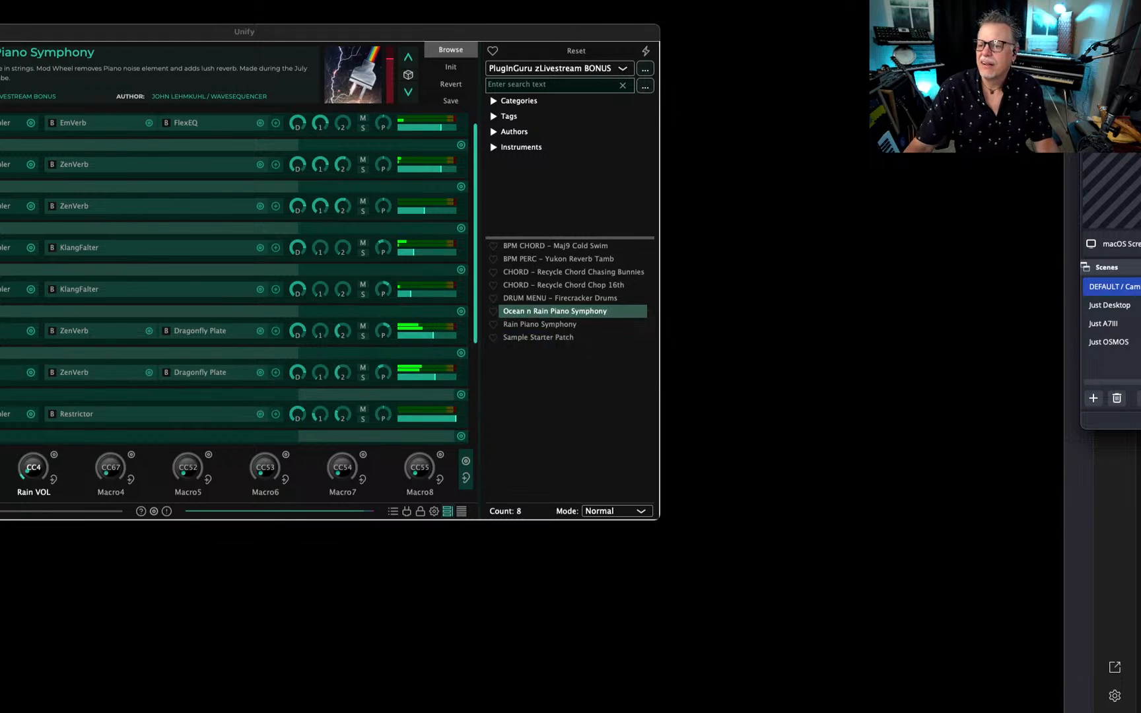
drag(498, 26, 680, 56)
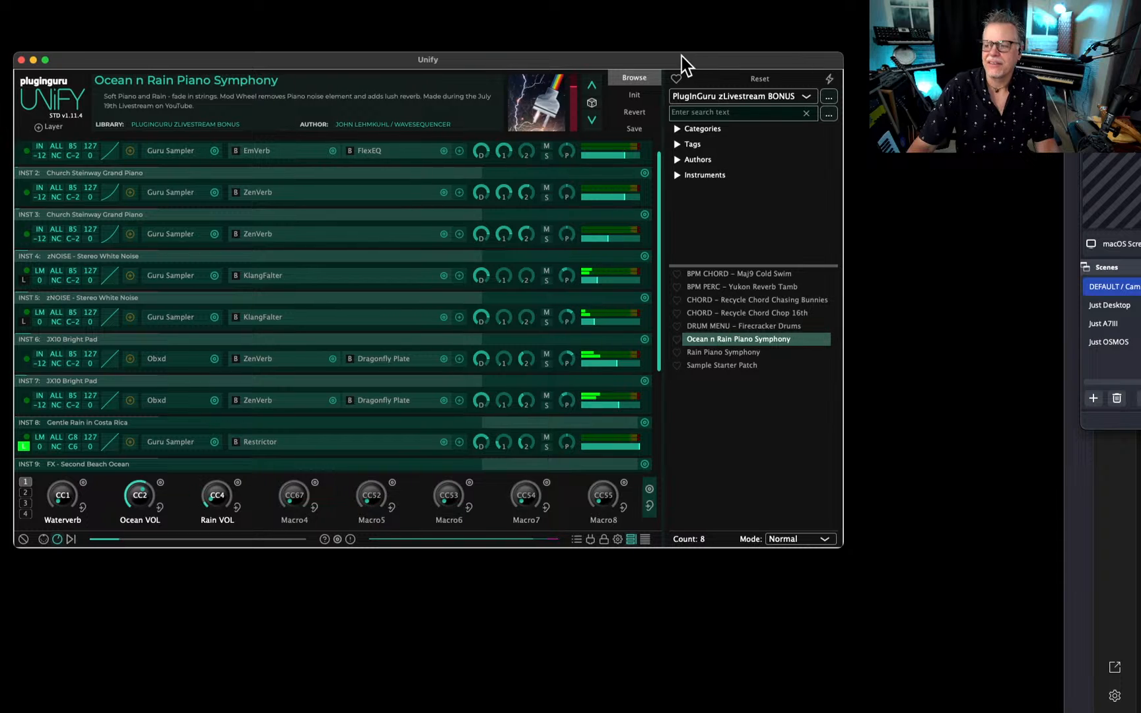
mouse_move(1122, 79)
mouse_down()
mouse_move(1136, 76)
mouse_move(1140, 90)
mouse_up()
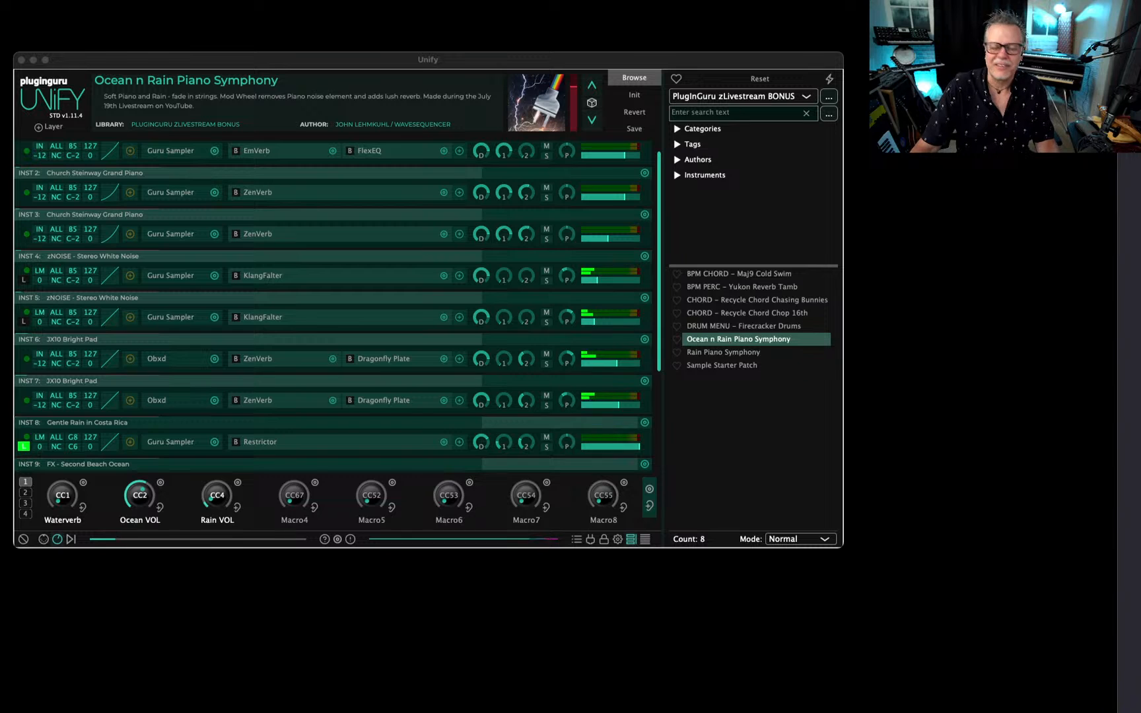
Switch to Logic Pro, place its ShowMIDI keyboard window beneath the patch, and bring Unify back in front of it.
key(super+Tab)
key(super+Tab)
key(super+Tab)
key(super+Tab)
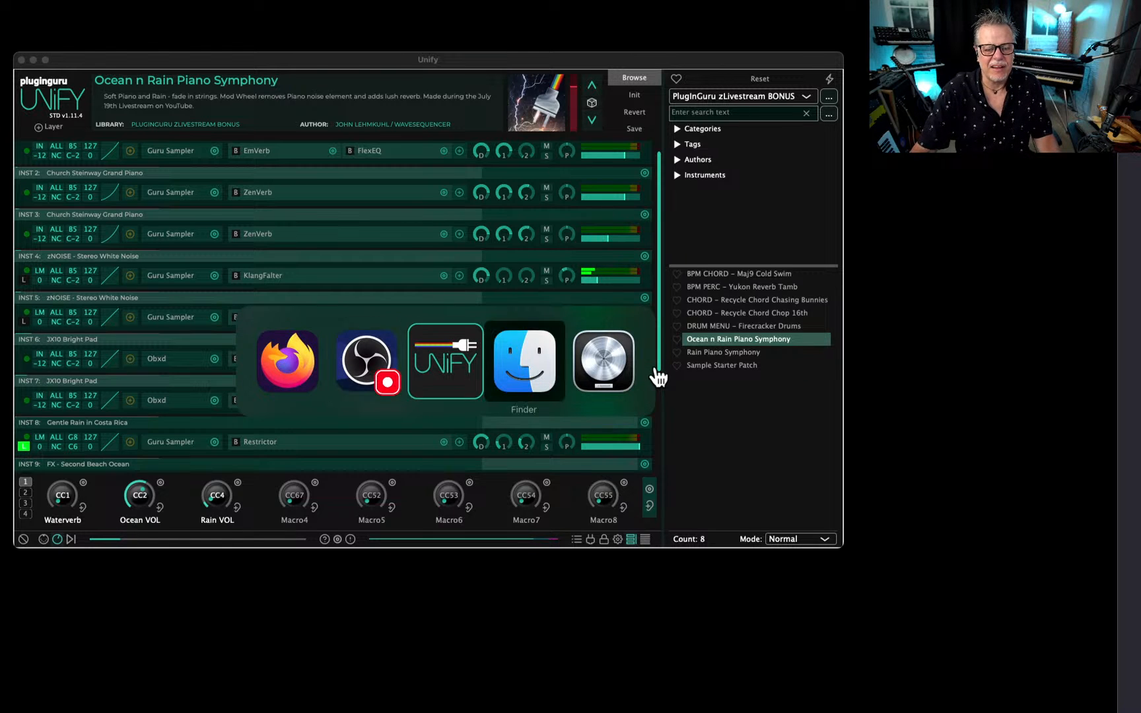
drag(405, 494, 583, 510)
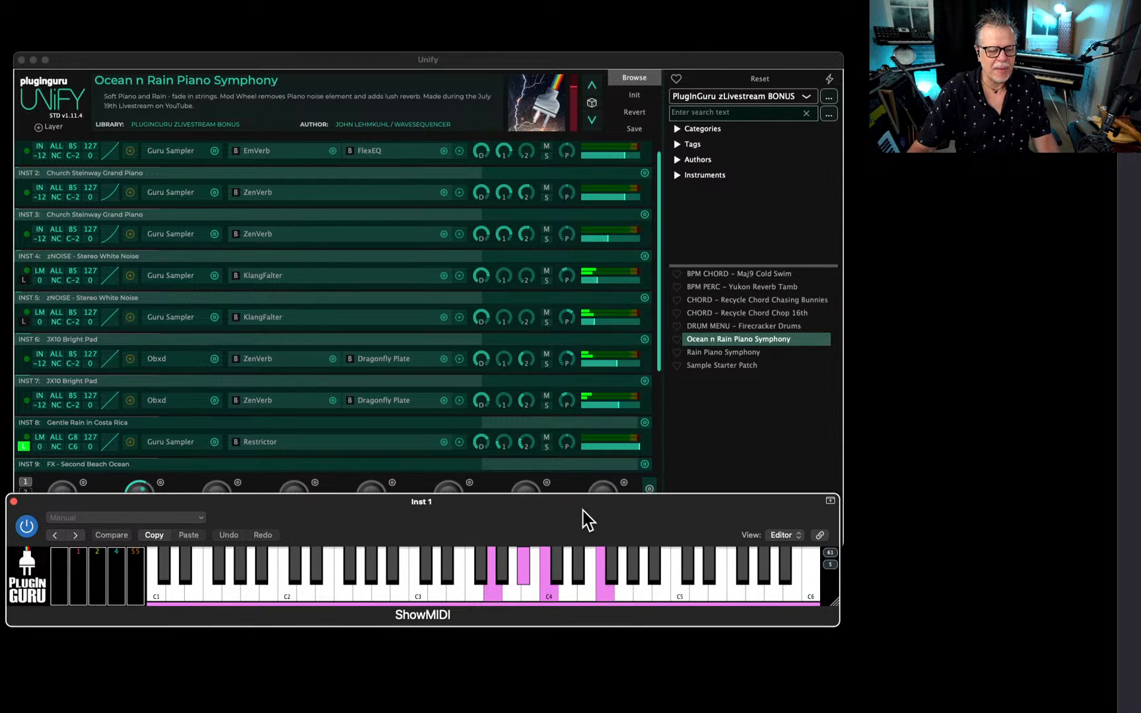
click(495, 58)
key(super+Tab)
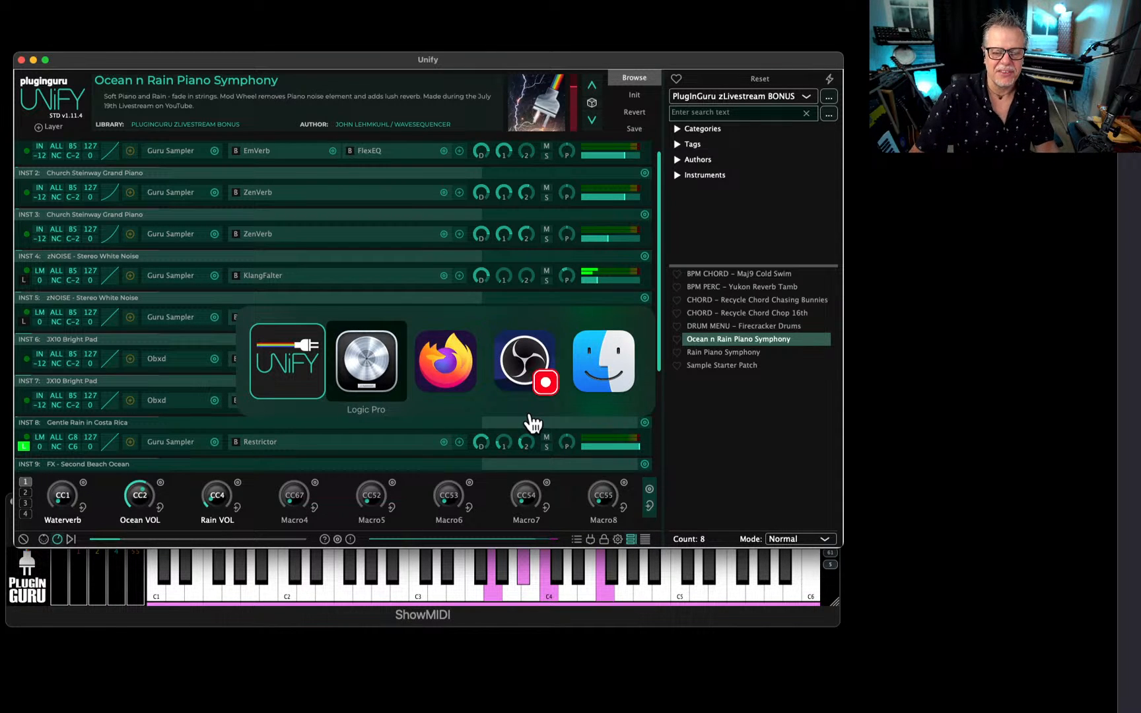
key(super+Tab)
key(super+Tab)
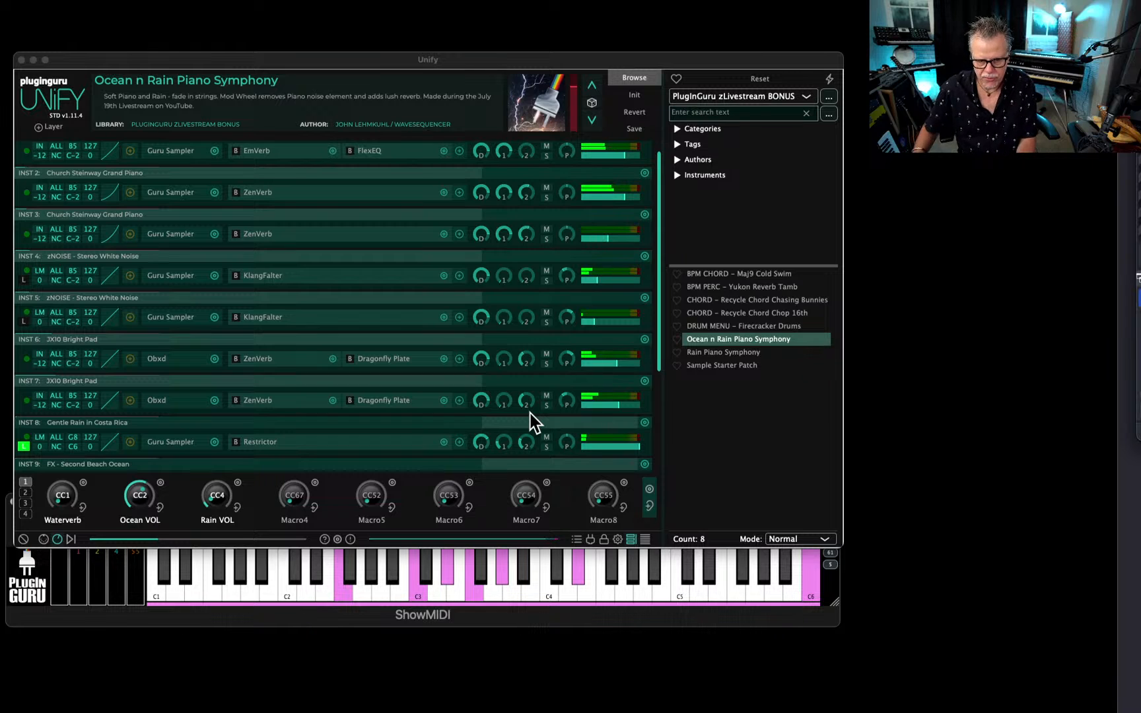
Raise the Rain VOL macro slightly, move it to the fourth macro slot, and rename the freed third macro "Ocean HPF".
click(221, 501)
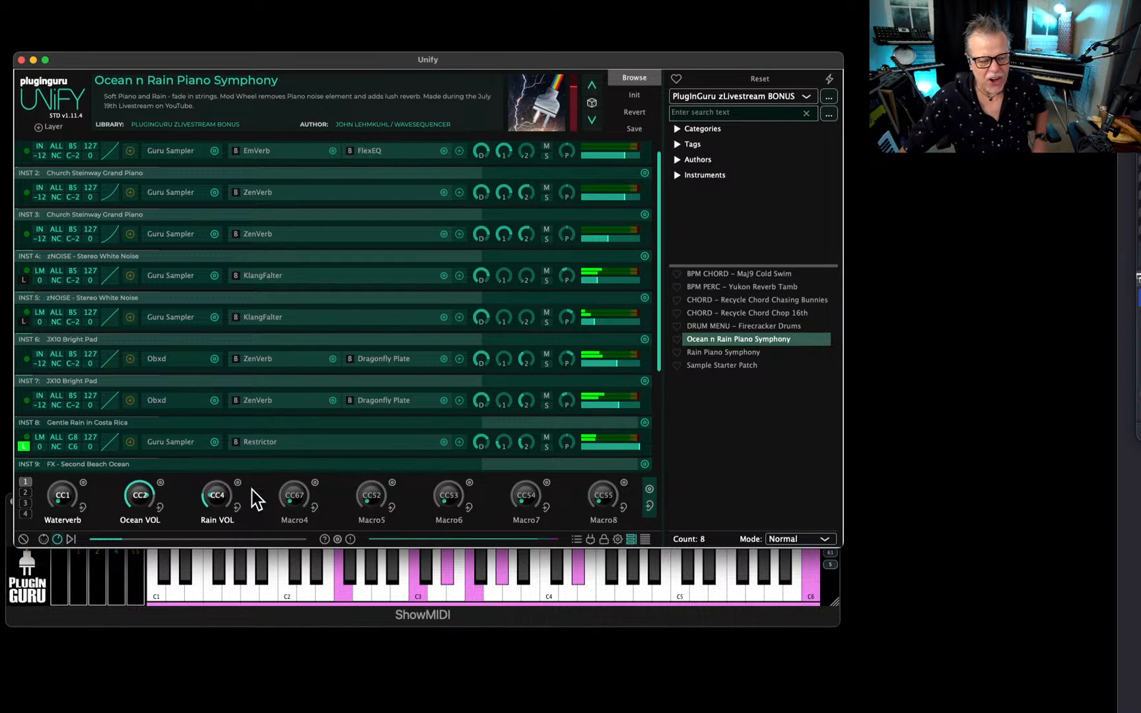
drag(657, 356, 667, 496)
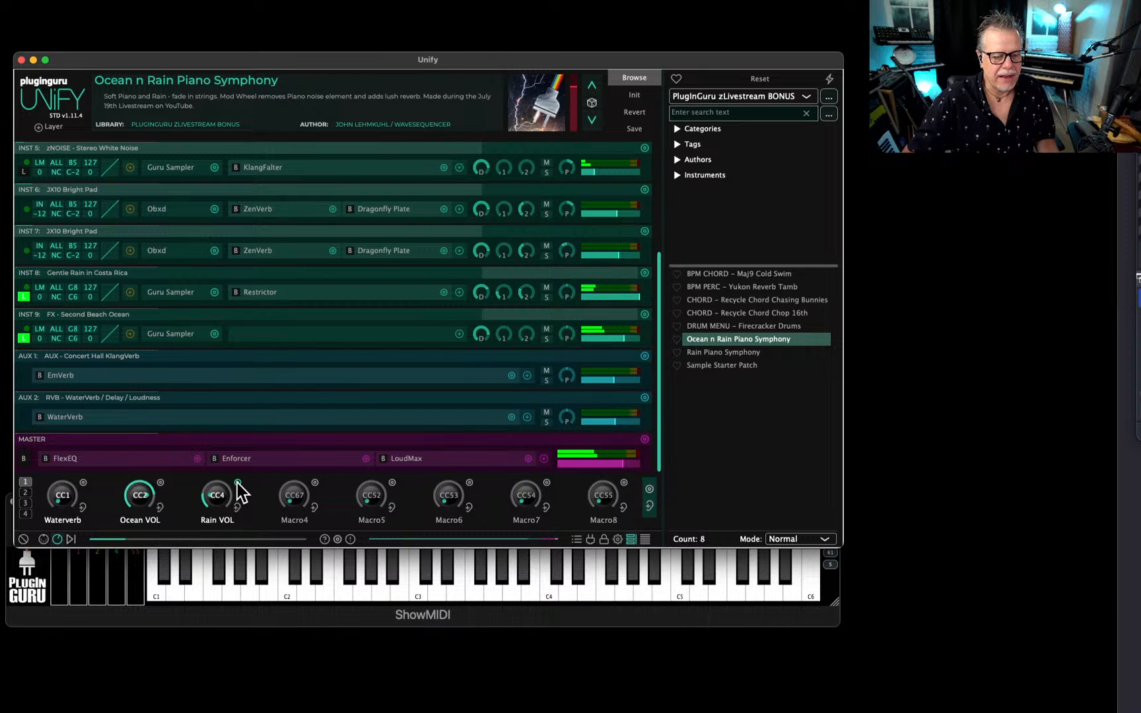
drag(236, 486, 317, 488)
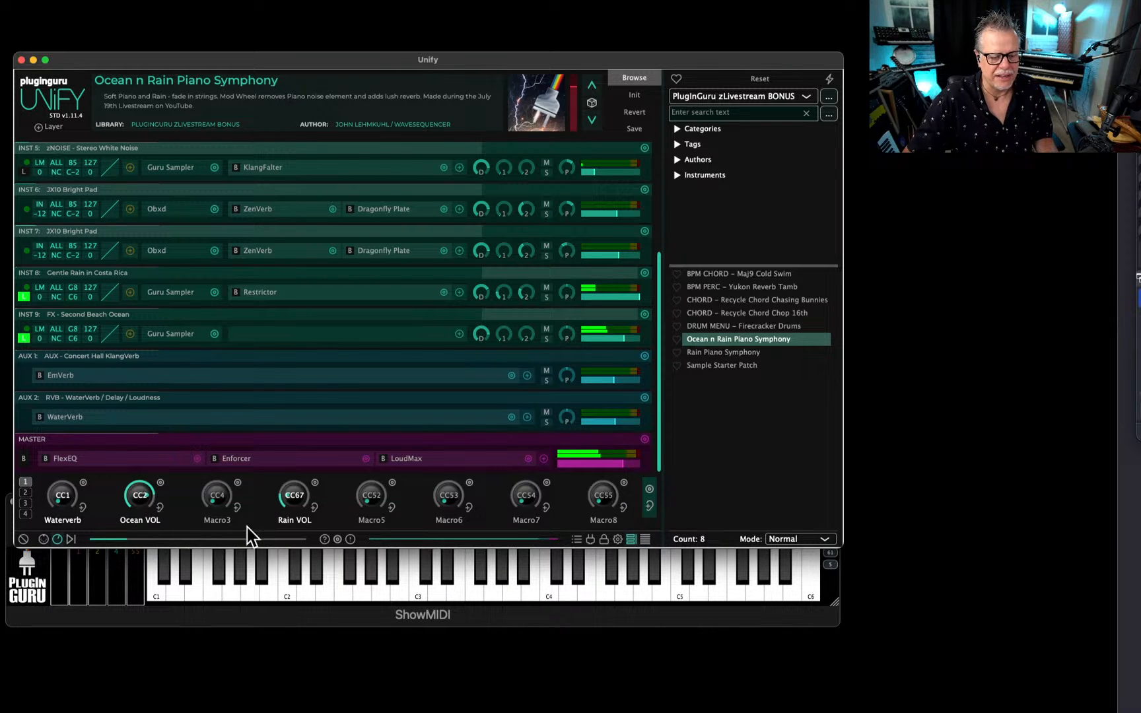
double_click(216, 520)
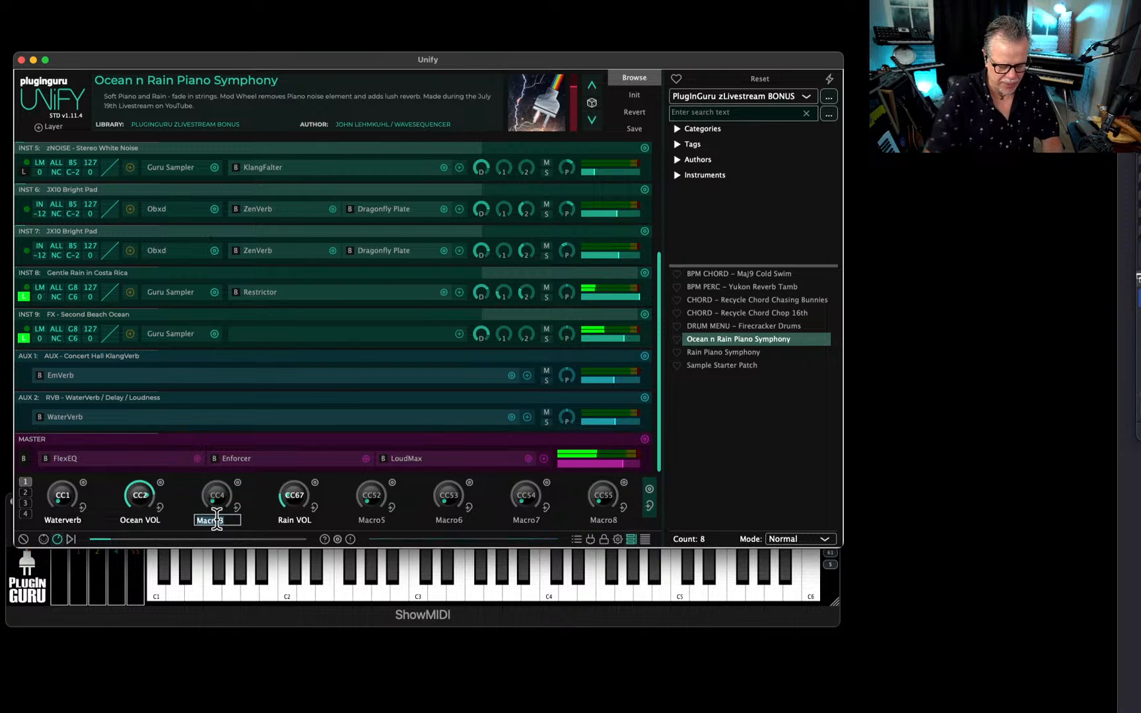
text(Ocean HPF)
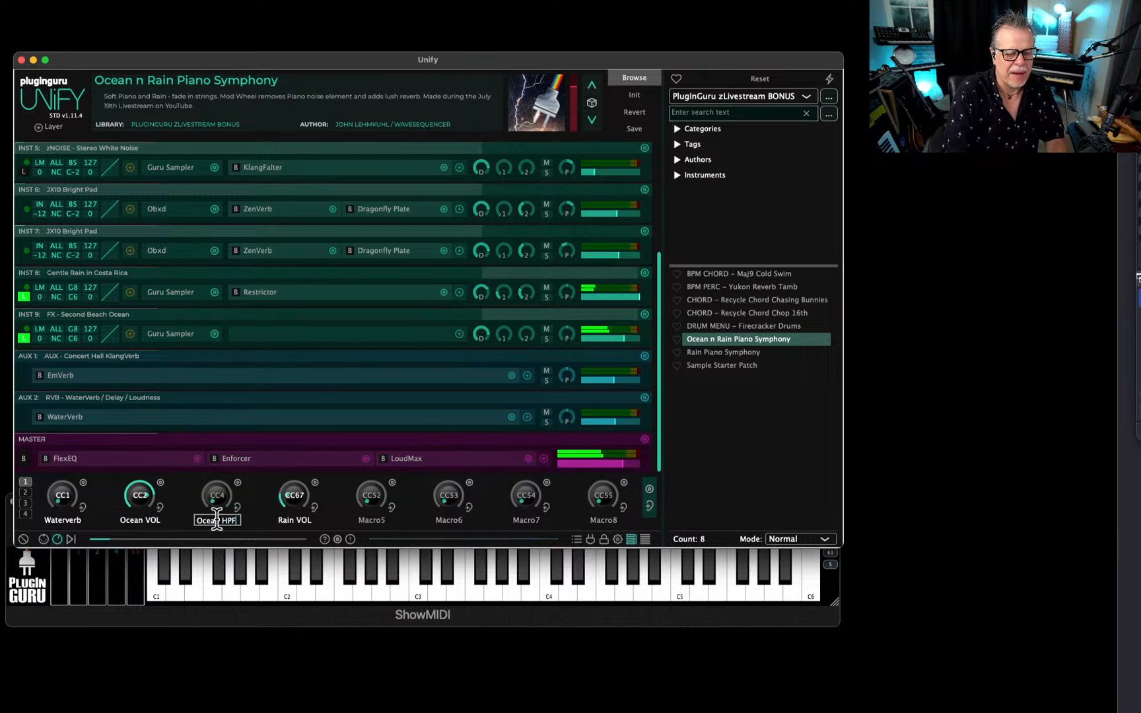
key(Return)
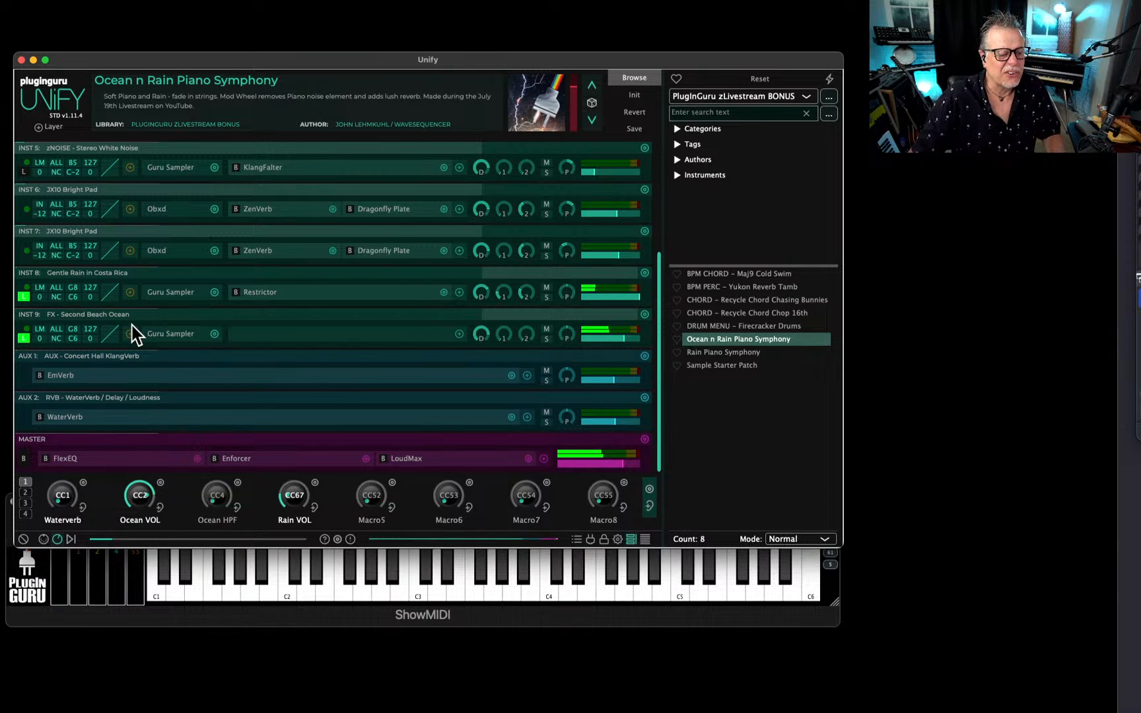
Add a FilterMax effect to the FX - Second Beach Ocean layer and set its filter type to High Pass.
click(459, 334)
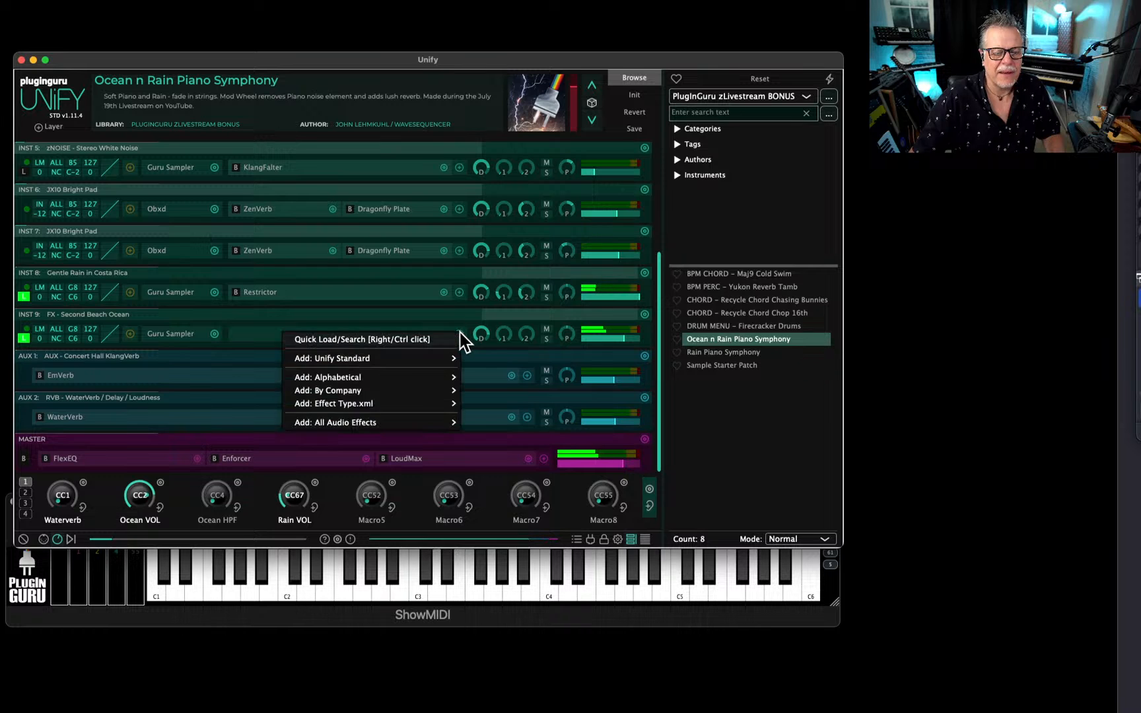
mouse_move(404, 368)
mouse_move(498, 391)
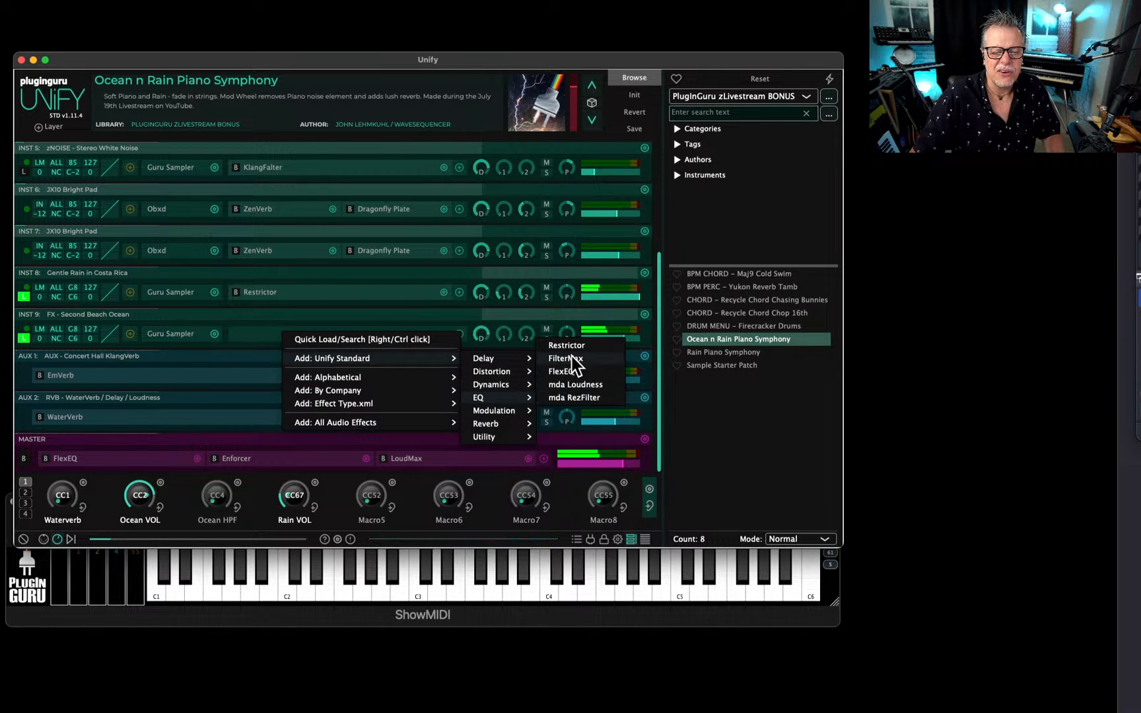
click(572, 360)
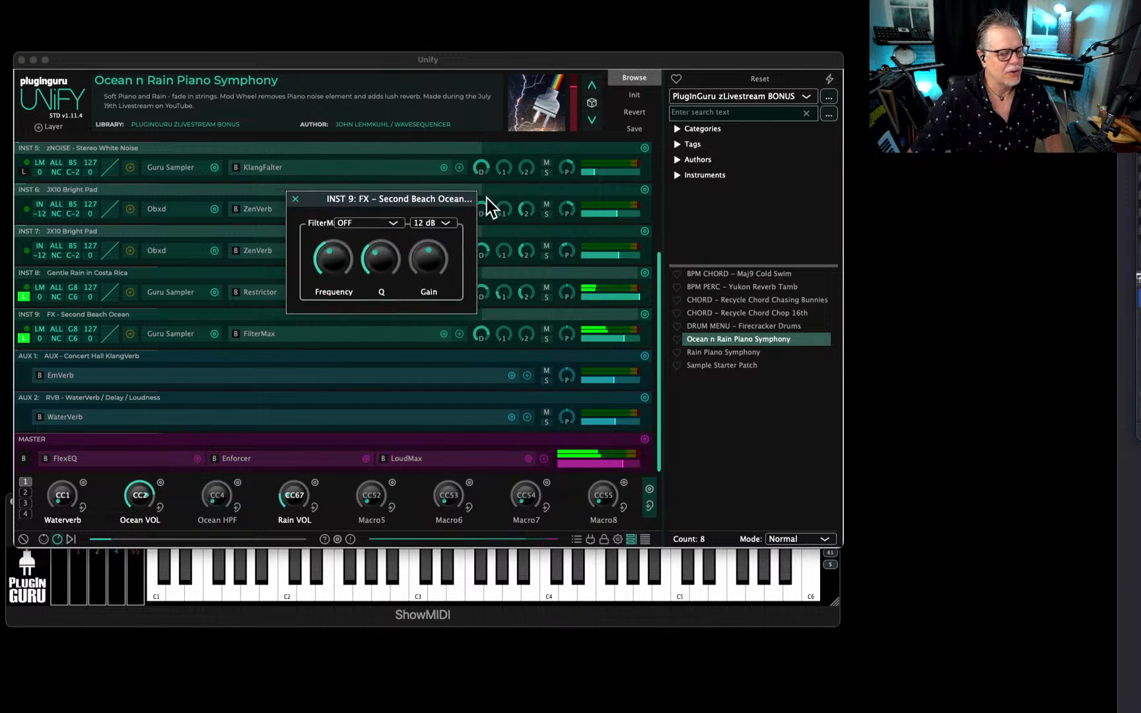
drag(461, 195, 548, 254)
click(439, 281)
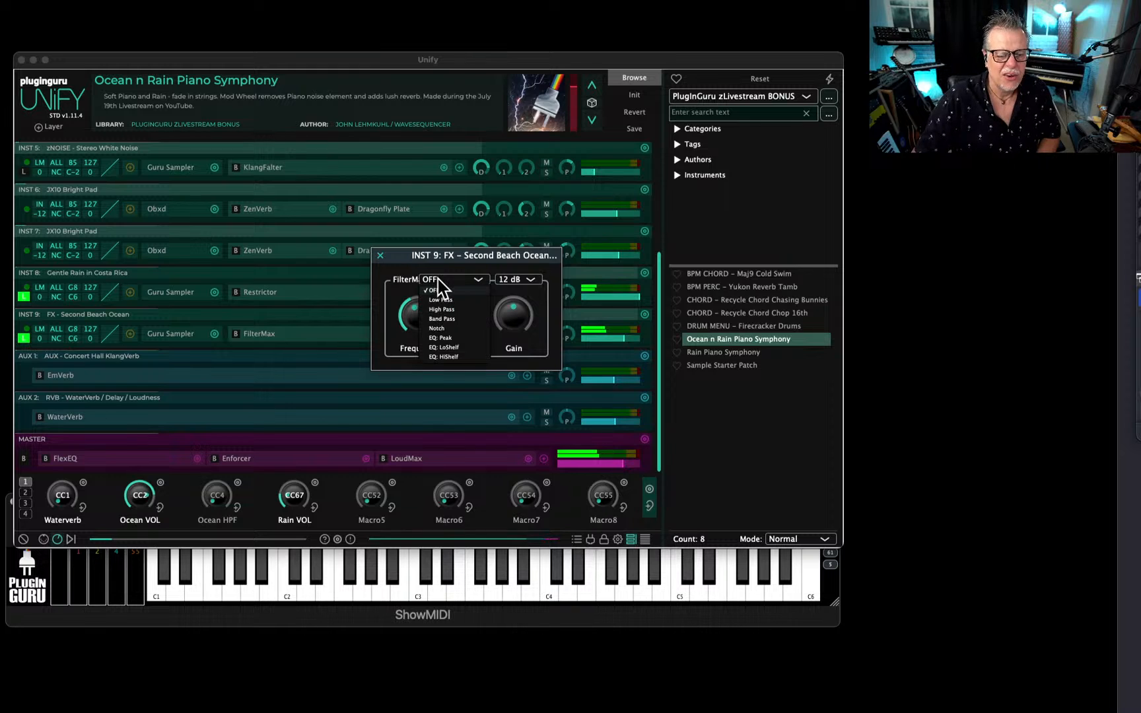
click(449, 310)
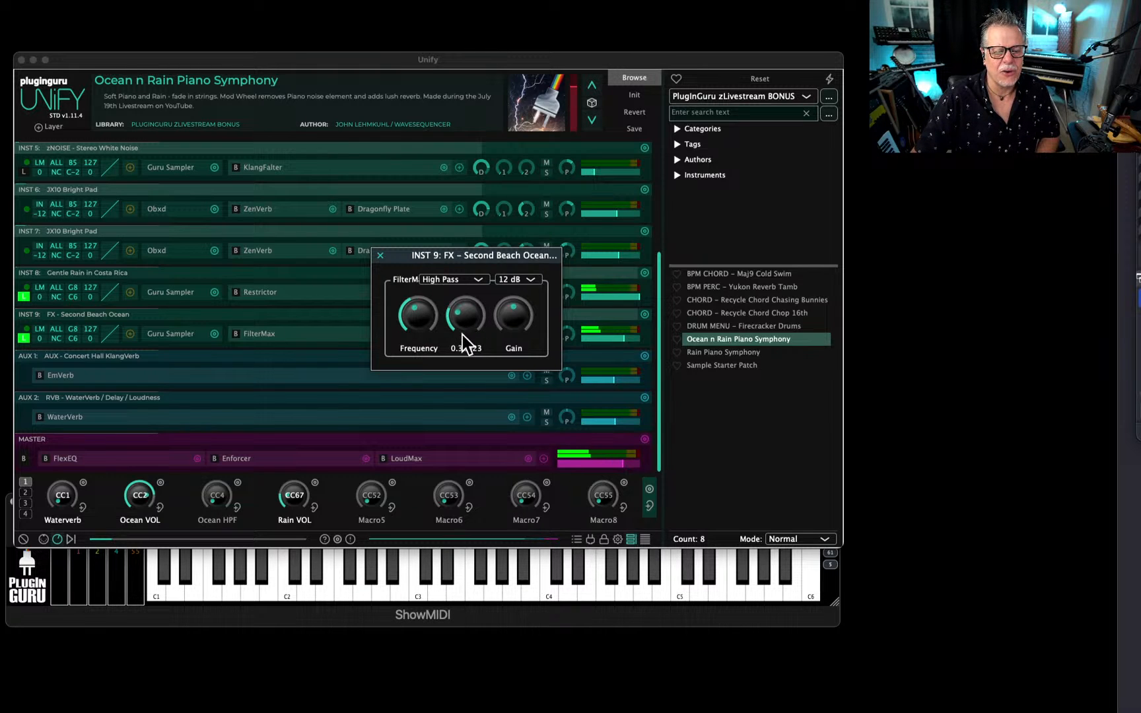
Link the Ocean HPF macro to the FilterMax frequency and turn the macro fully down.
click(239, 507)
click(426, 328)
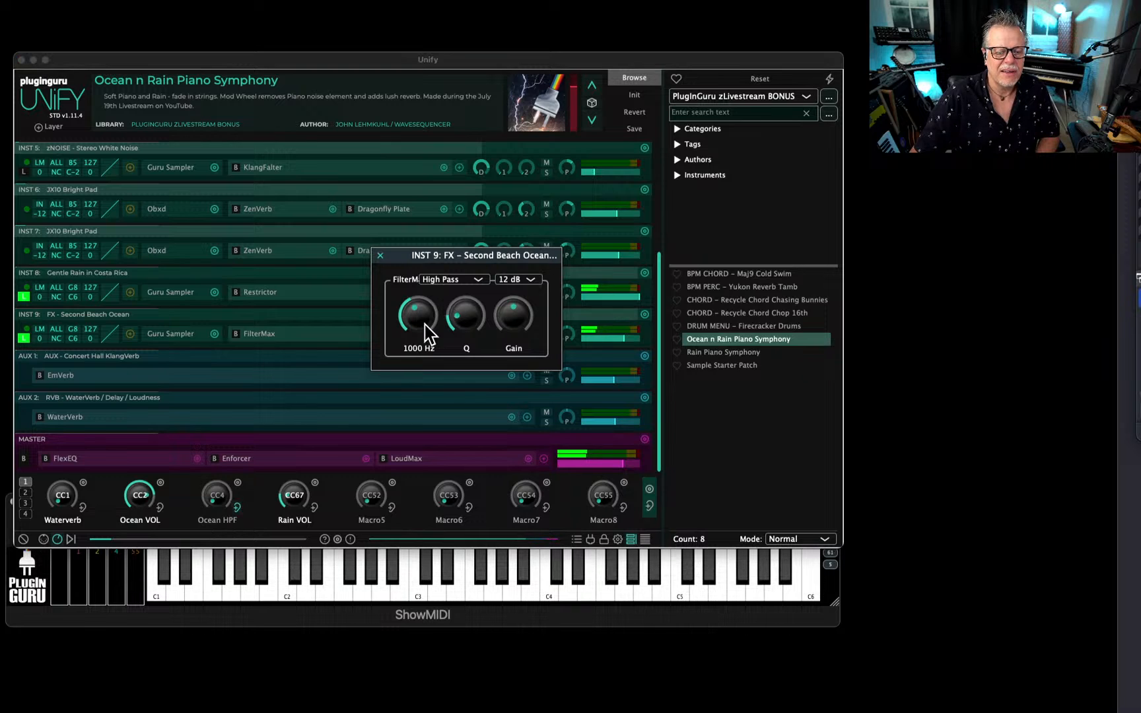
drag(217, 491, 218, 573)
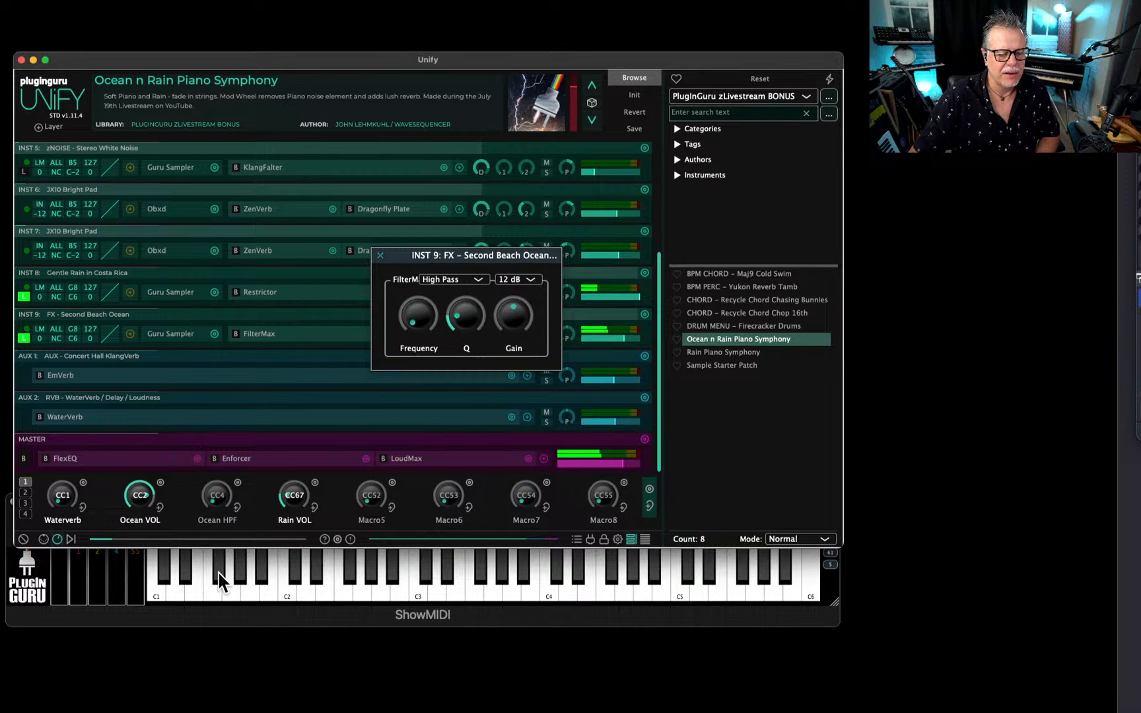
Nudge the FilterMax Q, raise the Ocean VOL macro, and adjust Ocean HPF to a cutoff of about 30.6 Hz.
drag(473, 318, 471, 315)
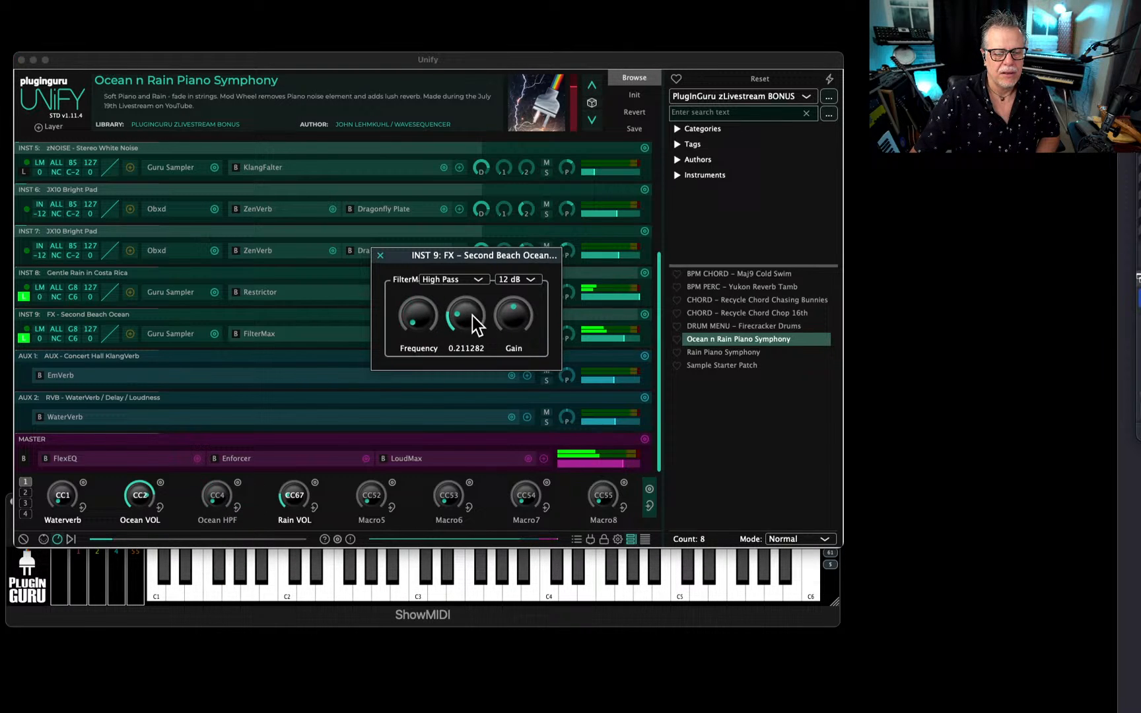
click(218, 492)
mouse_move(219, 503)
mouse_down()
mouse_move(250, 428)
mouse_move(229, 502)
mouse_move(232, 488)
mouse_up()
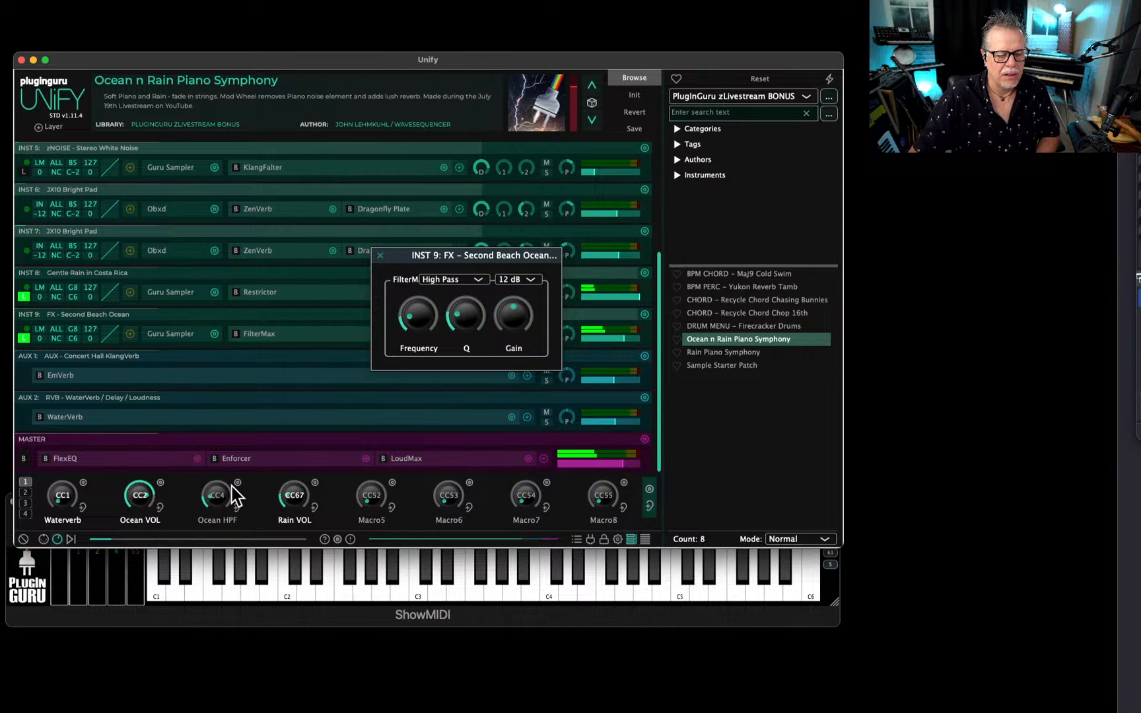
click(385, 265)
drag(139, 506, 166, 344)
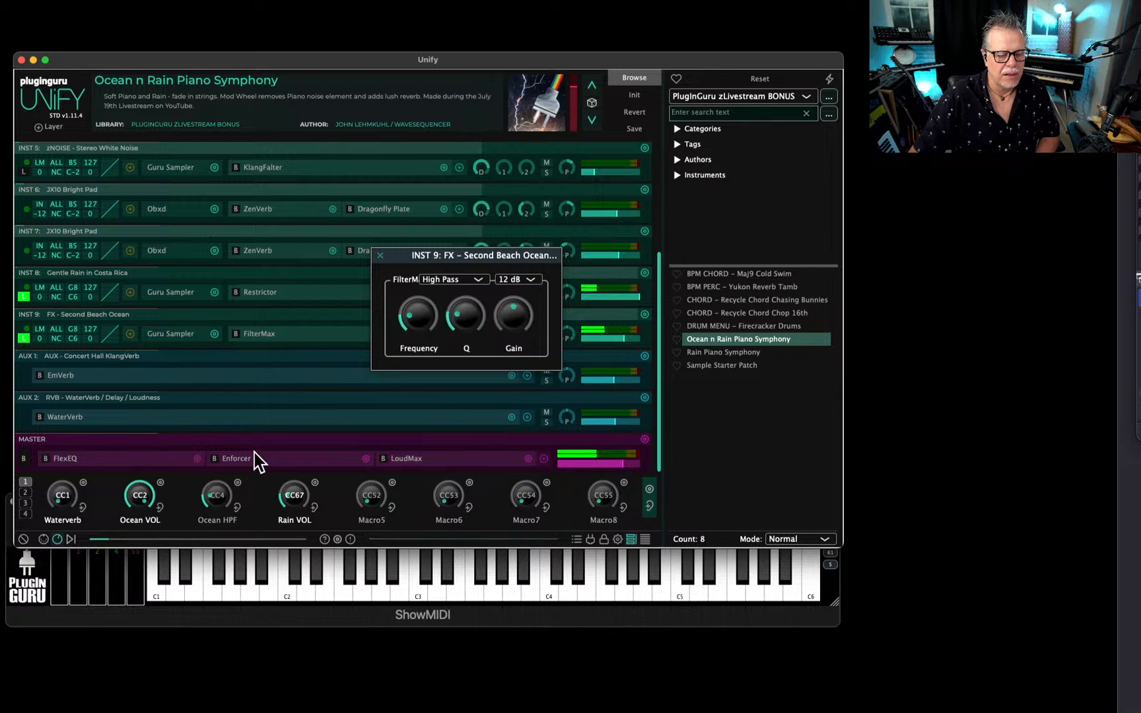
drag(210, 509, 232, 519)
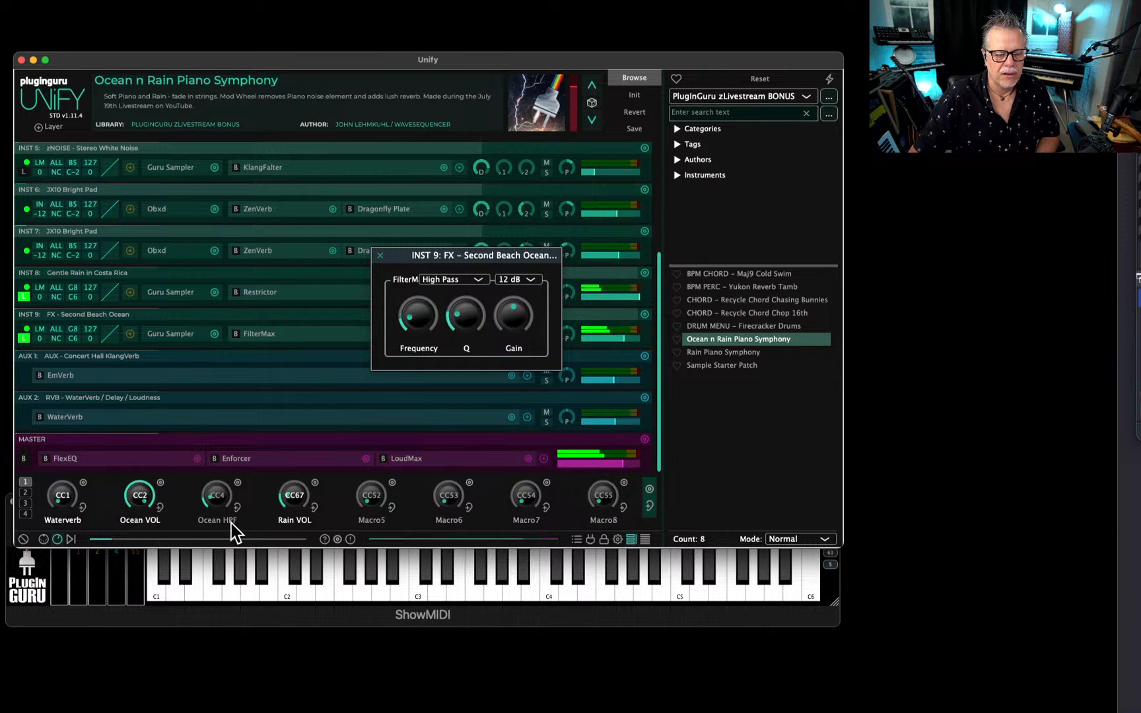
Set the FilterMax slope to 24 dB, raise its gain slightly, and nudge the Ocean HPF macro.
mouse_move(426, 346)
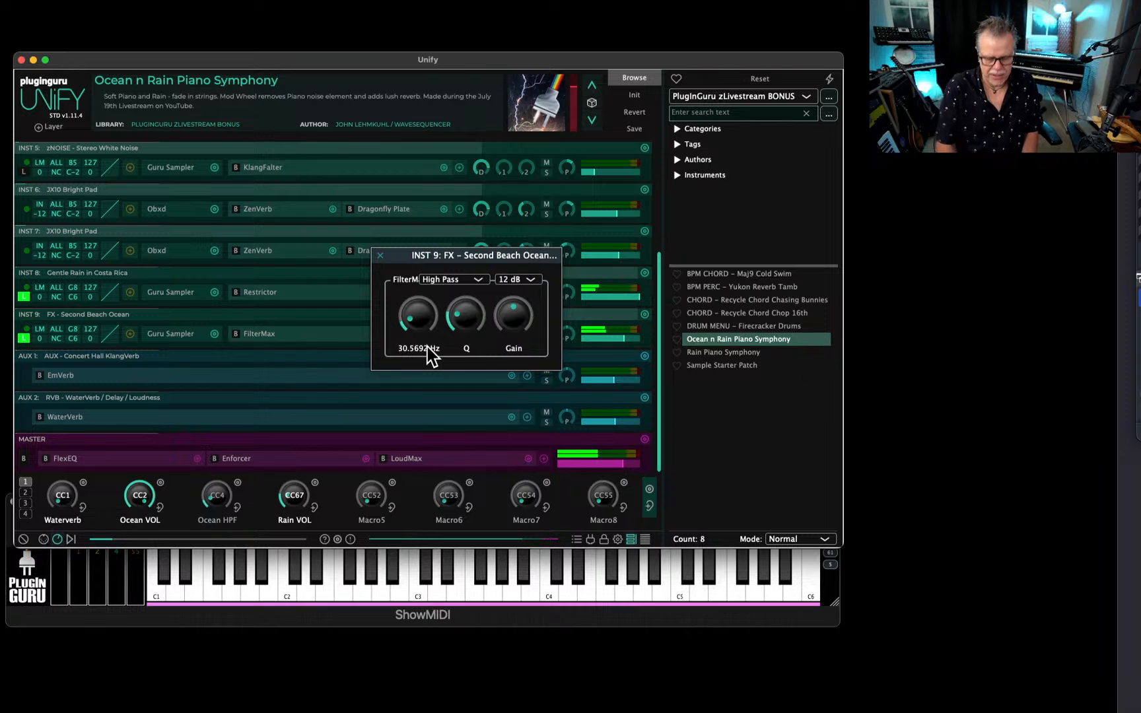
mouse_move(504, 314)
click(515, 280)
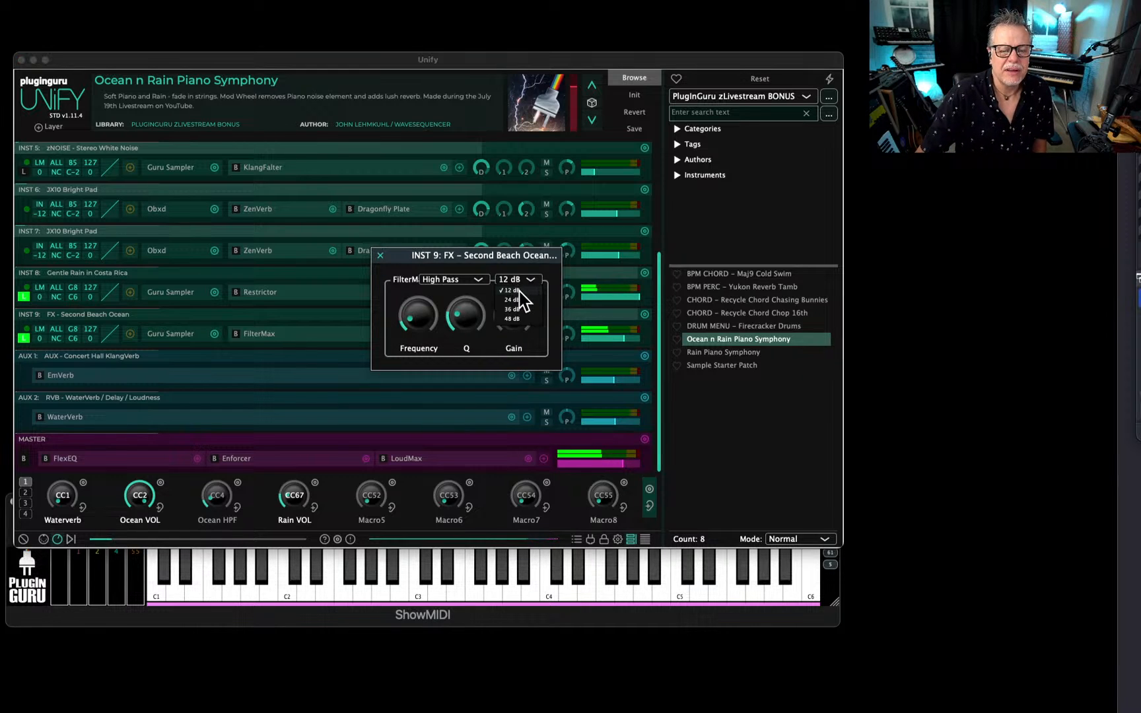
click(516, 307)
drag(519, 338, 520, 317)
mouse_move(478, 331)
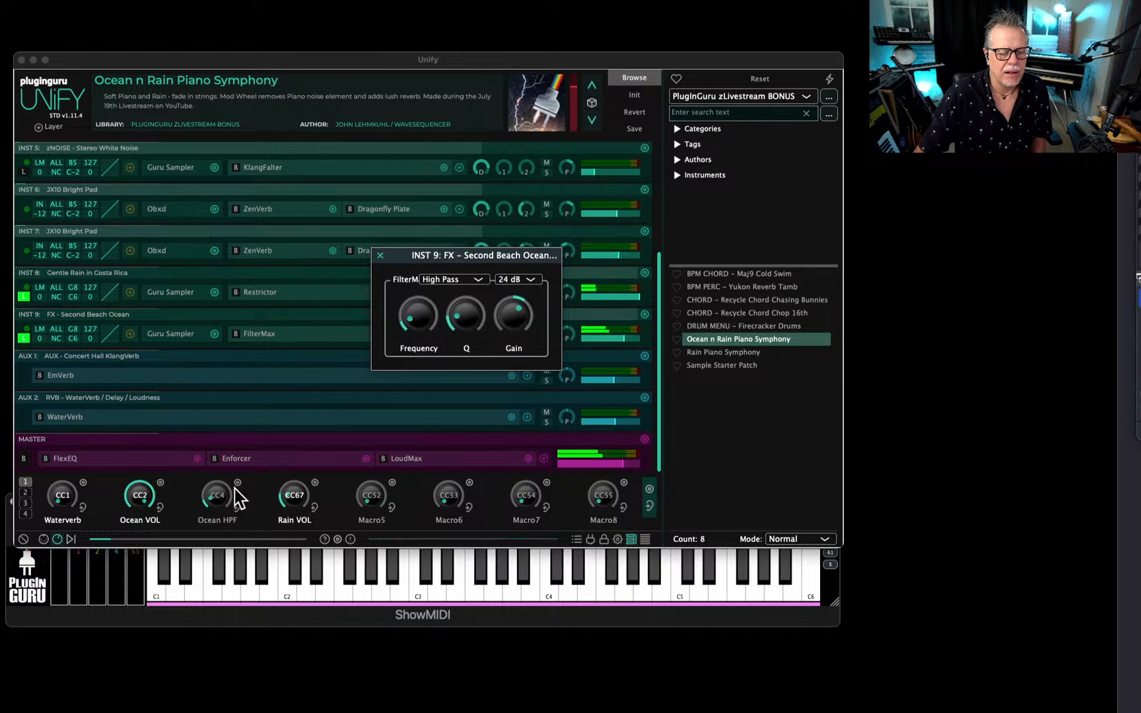
mouse_move(221, 506)
mouse_down()
mouse_move(240, 444)
mouse_move(232, 501)
mouse_up()
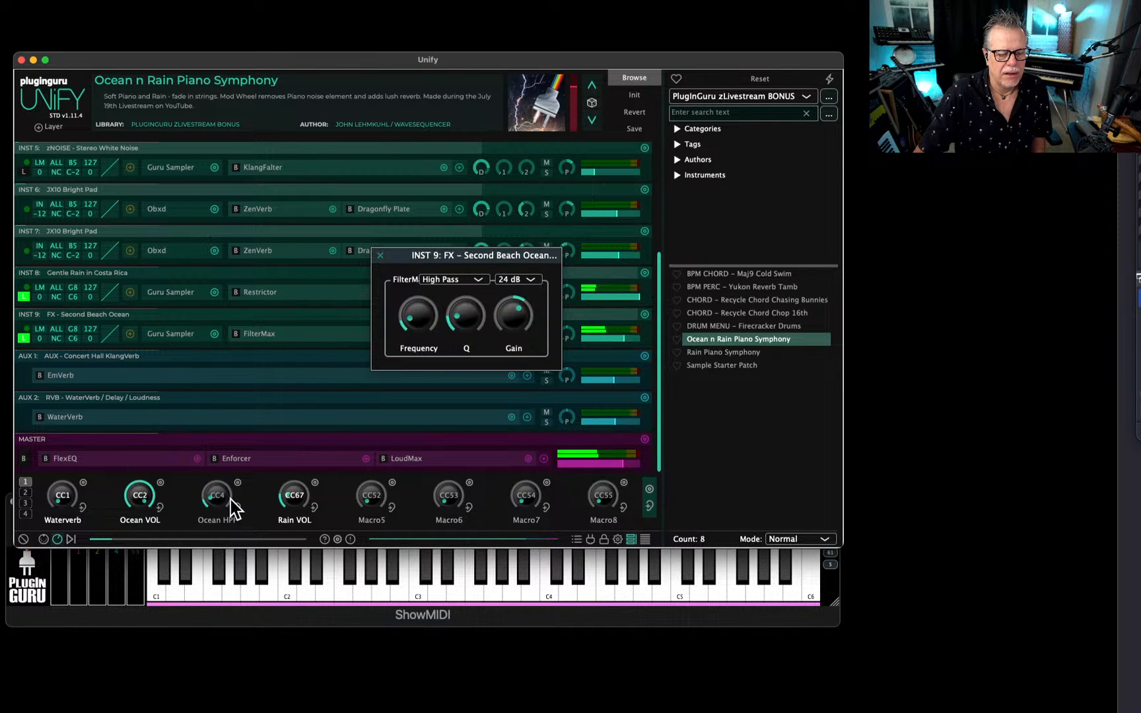
Lower the top of the Ocean HPF macro's filter-frequency curve to about 825 Hz, adjust the macro, and close the mapping and FilterMax windows.
right_click(218, 496)
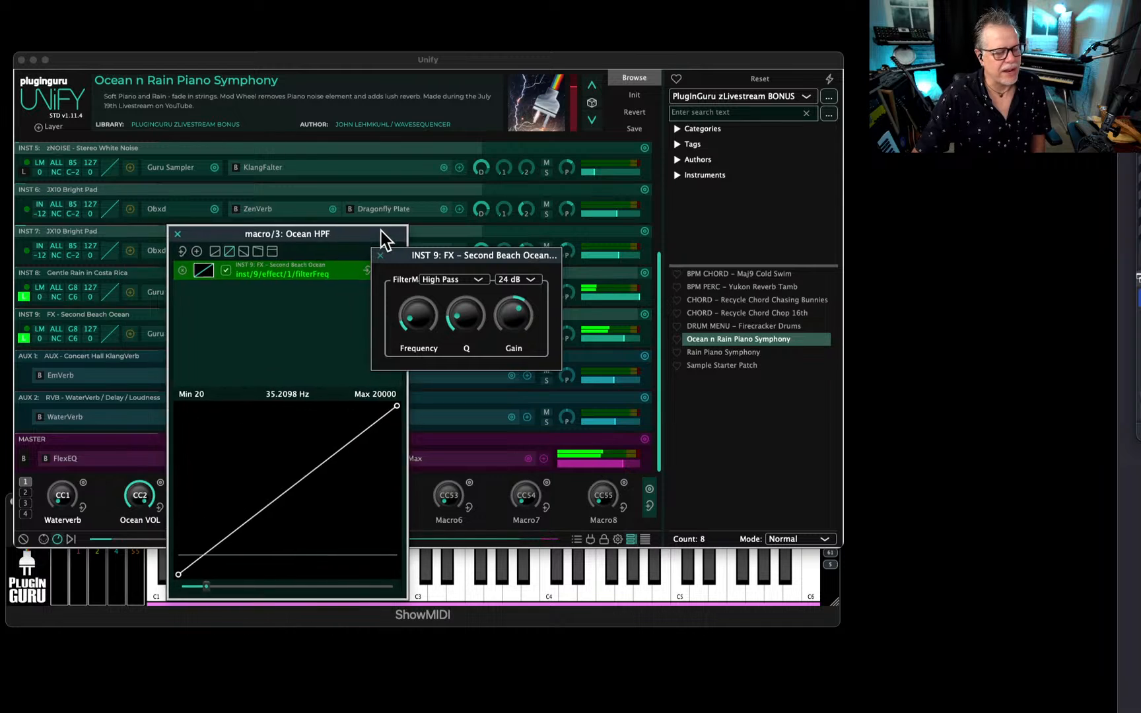
drag(381, 231, 270, 155)
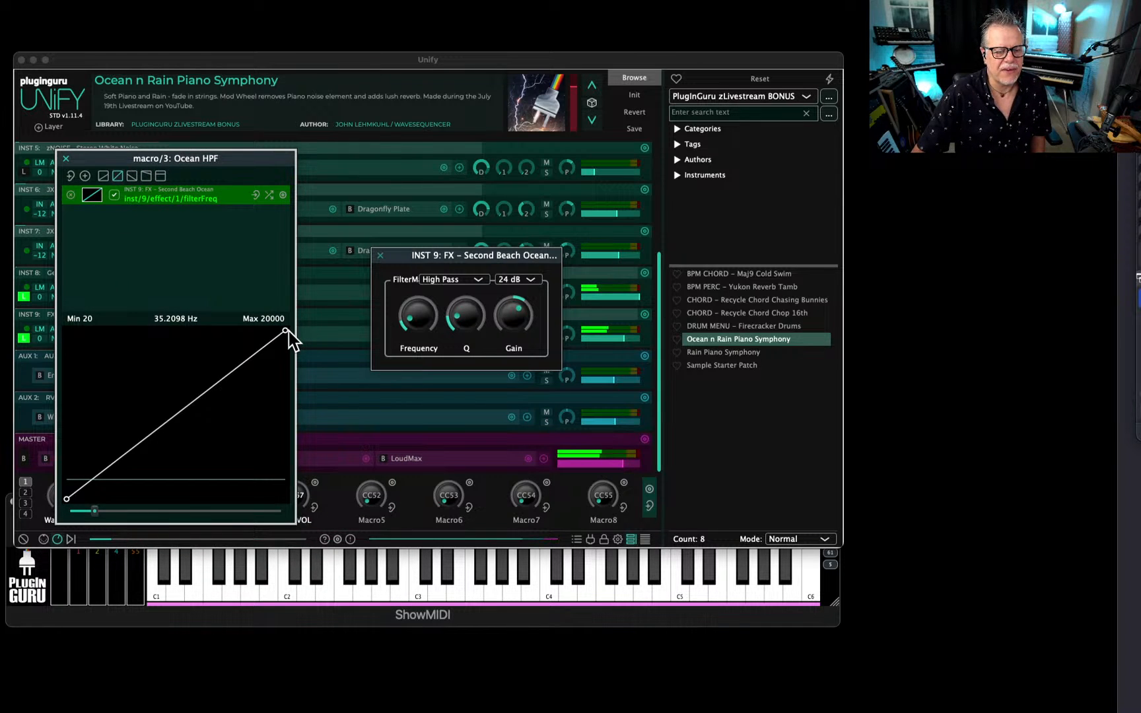
drag(285, 331, 303, 427)
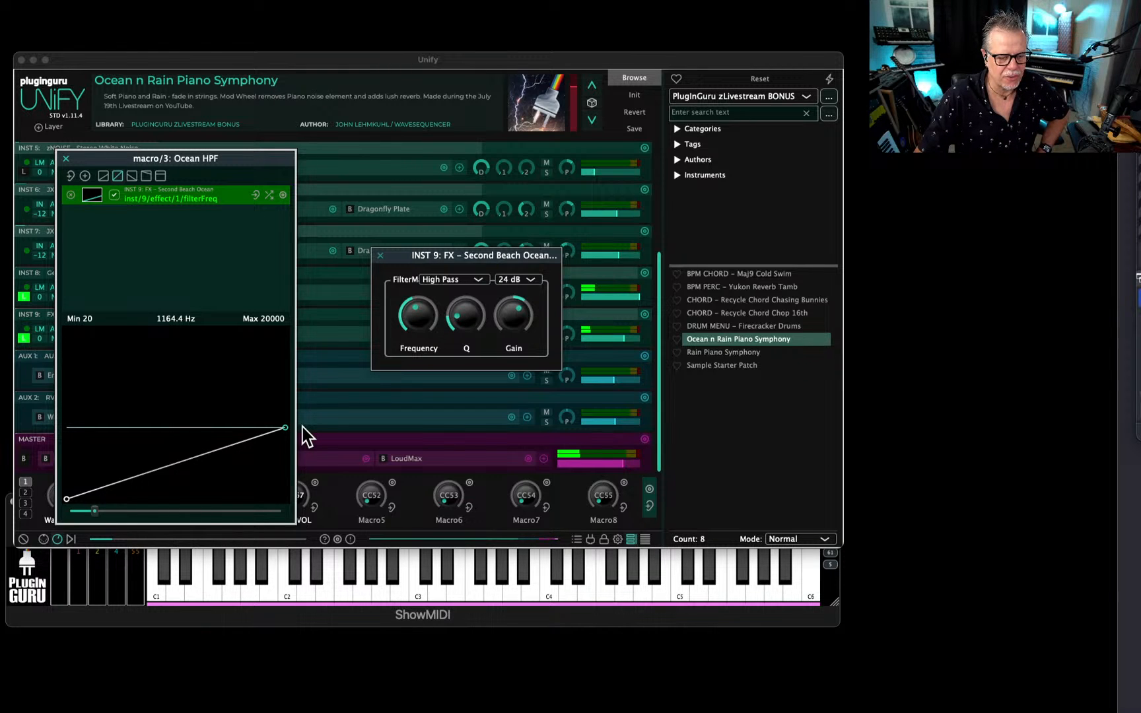
drag(303, 427, 308, 435)
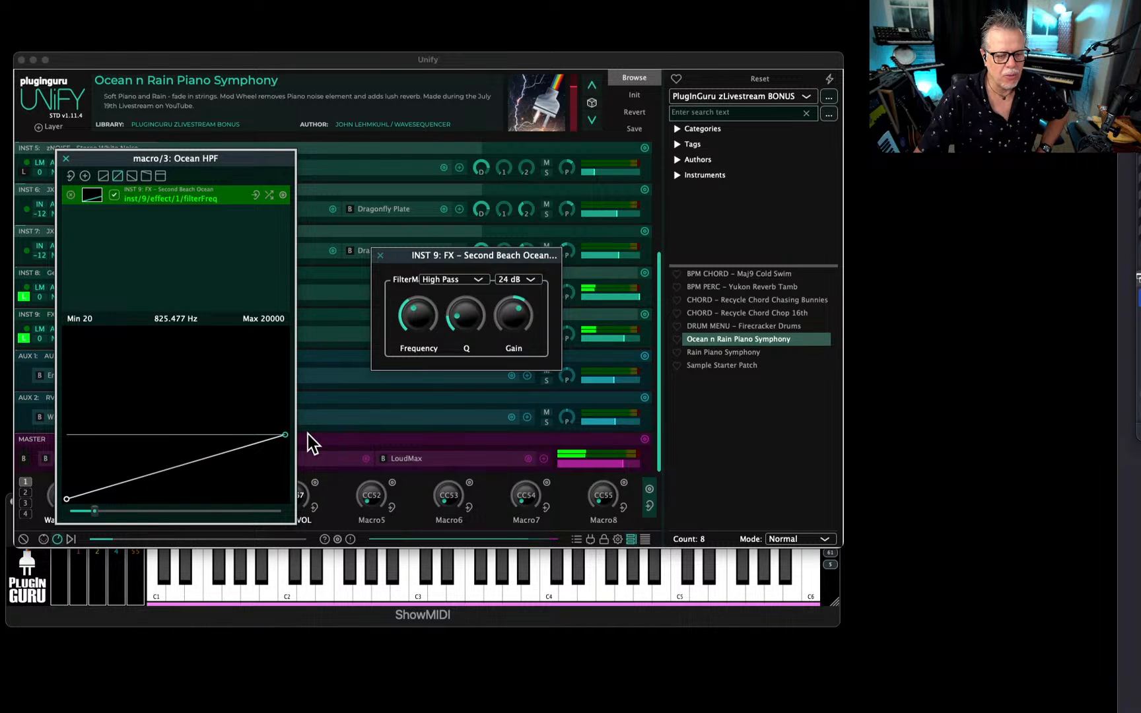
drag(93, 508, 127, 548)
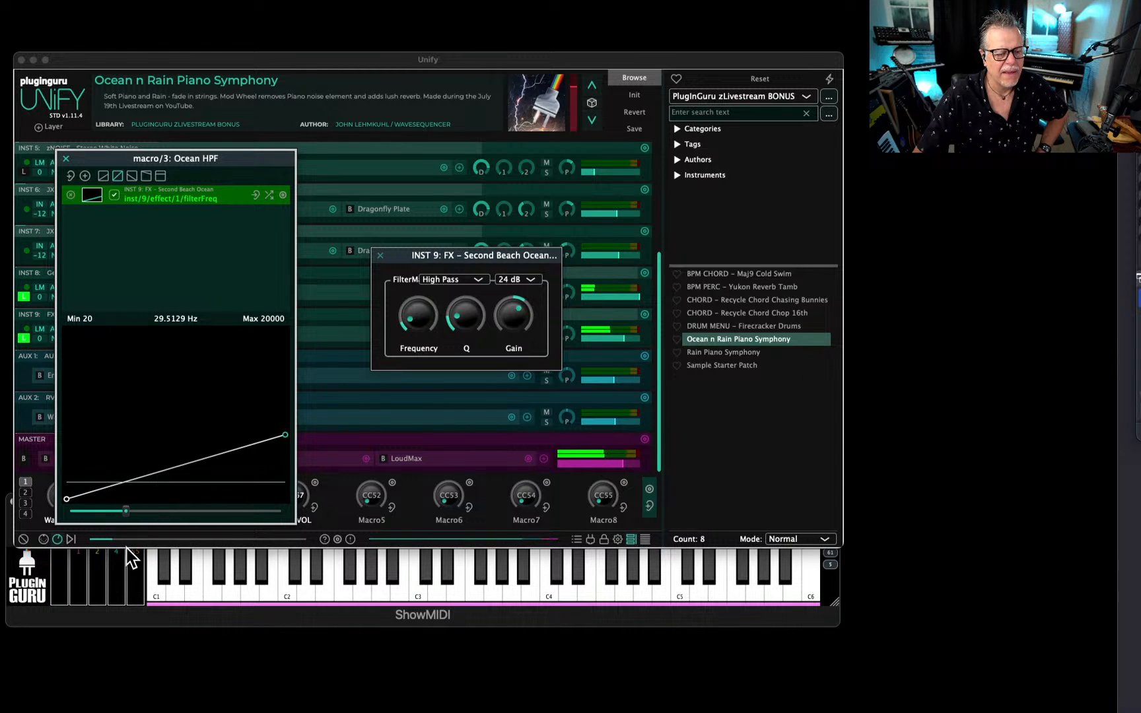
click(64, 159)
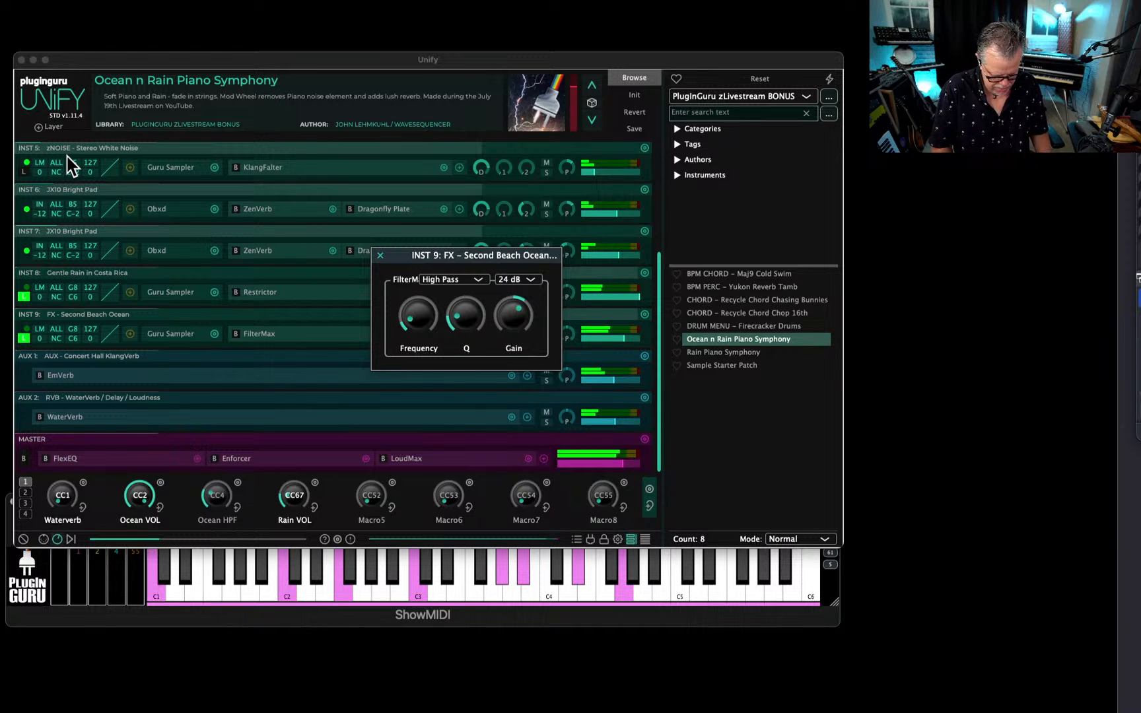
click(379, 255)
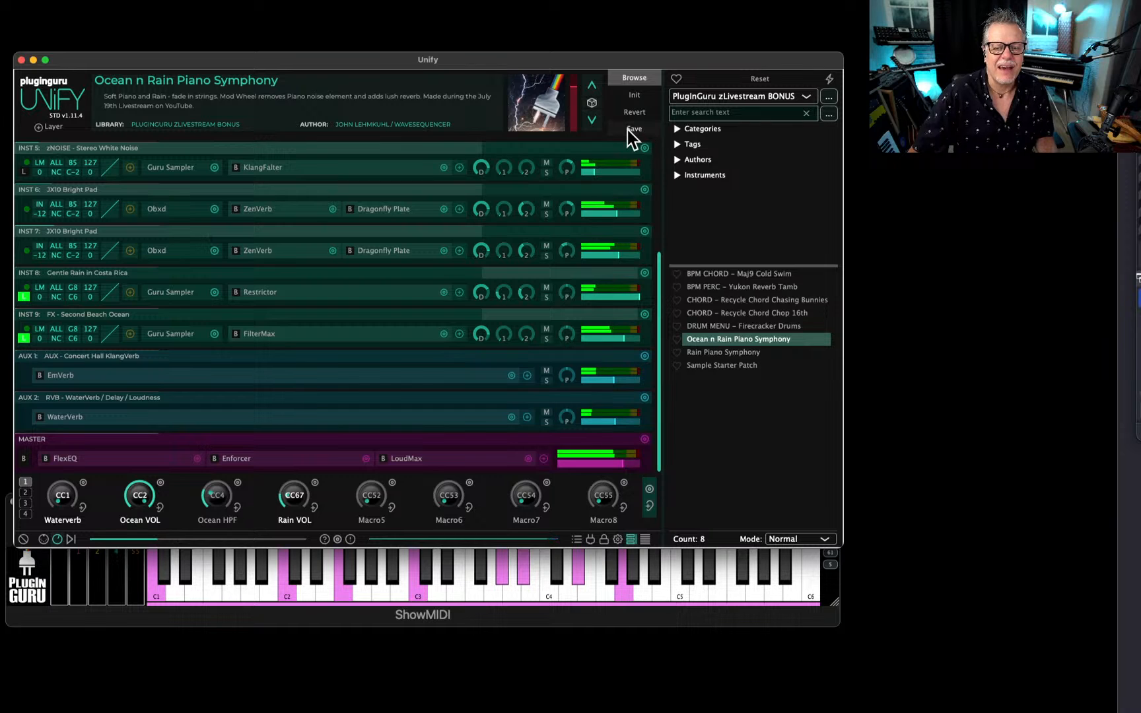
Reveal the Ocean n Rain Piano Symphony patch in Finder and delete Unified - Crow Hill Pocket Strings from the desktop Libraries folder.
right_click(728, 340)
click(546, 451)
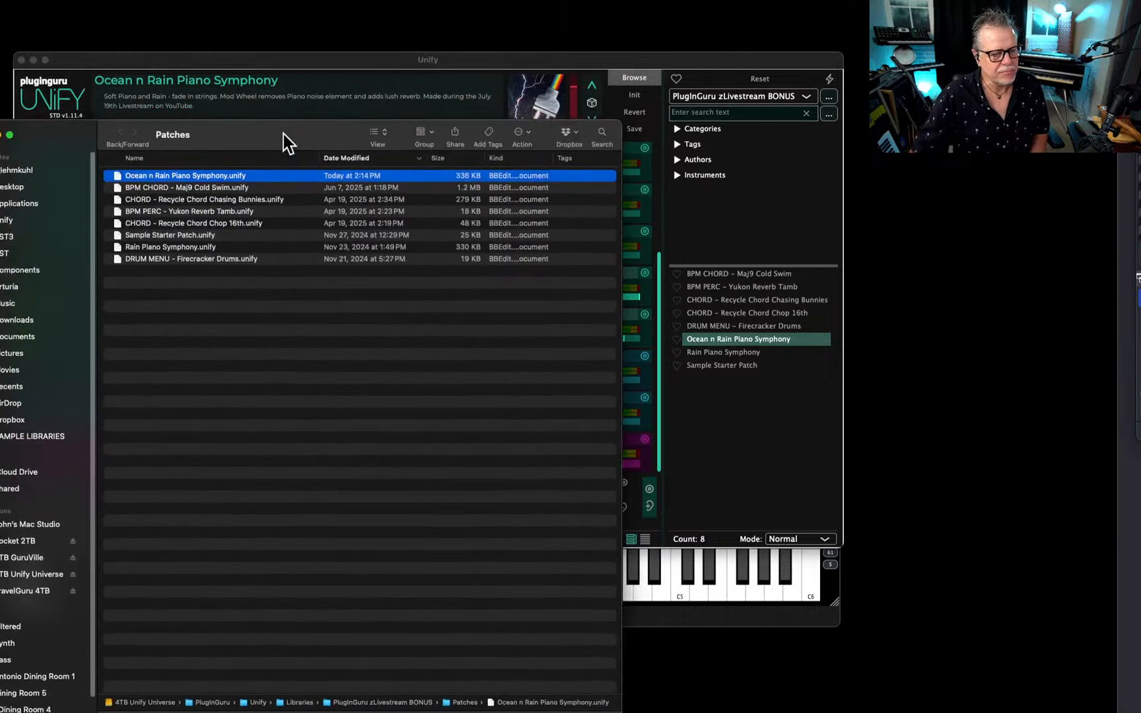
drag(0, 402, 928, 573)
double_click(929, 573)
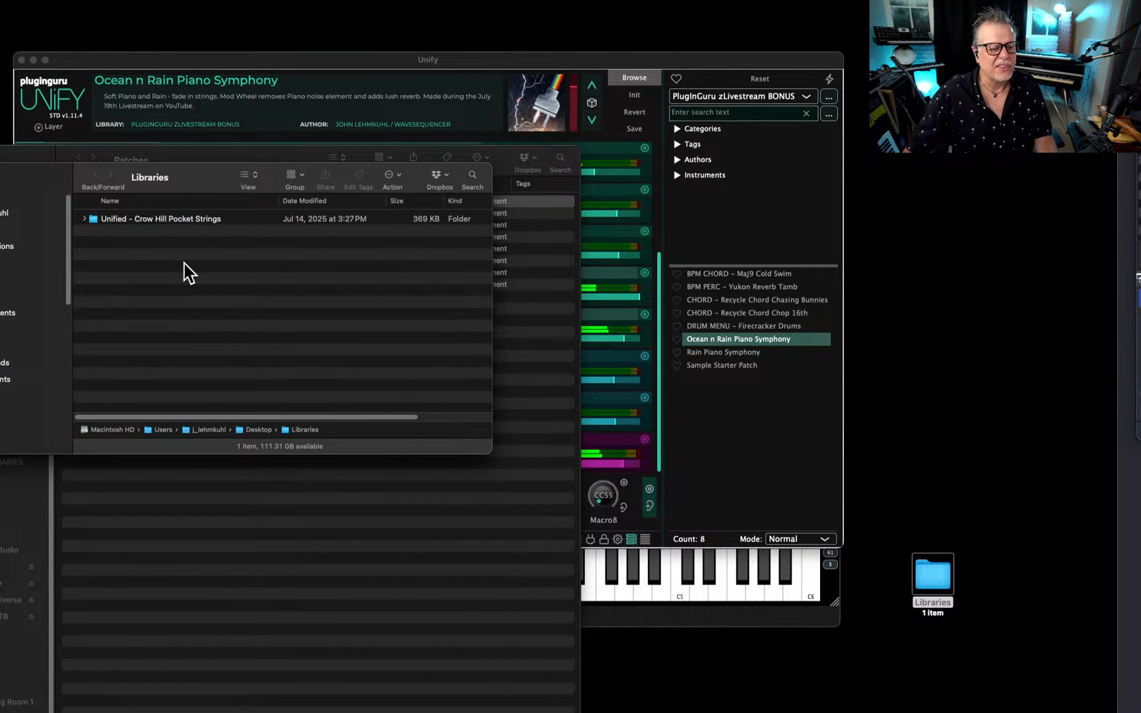
key(super+a)
key(super+BackSpace)
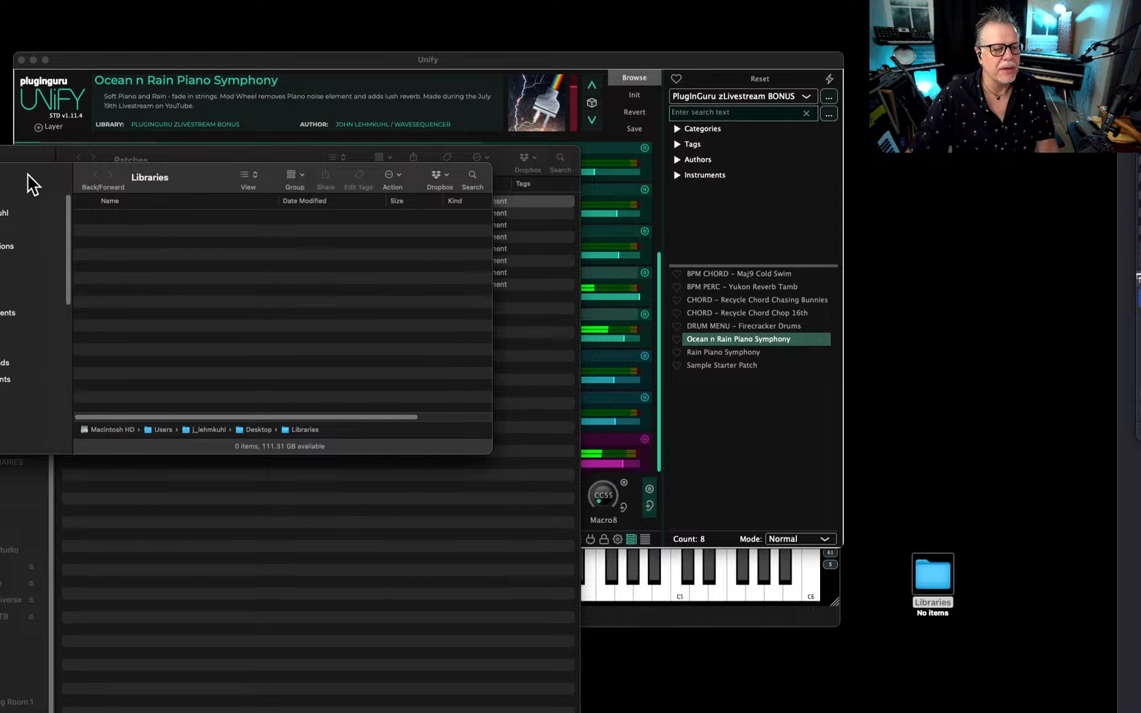
key(super+w)
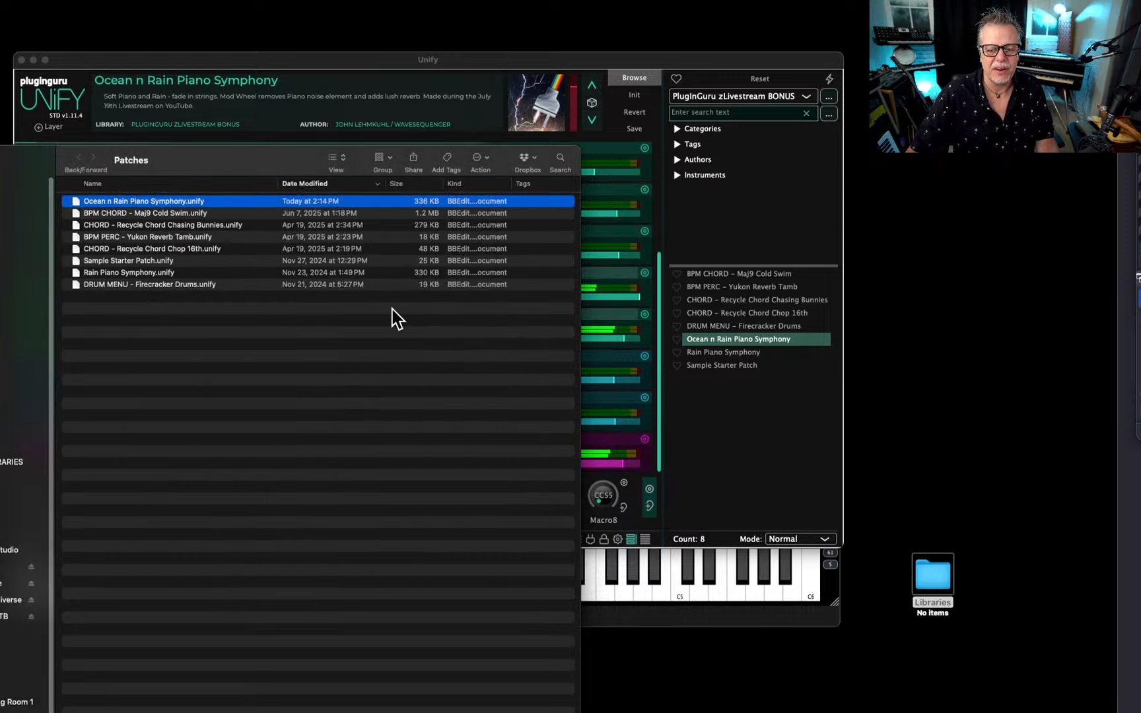
Go up to Unify's Libraries folder and copy the PlugInGuru zLivestream BONUS folder into the desktop Libraries folder.
super+click(131, 160)
click(147, 189)
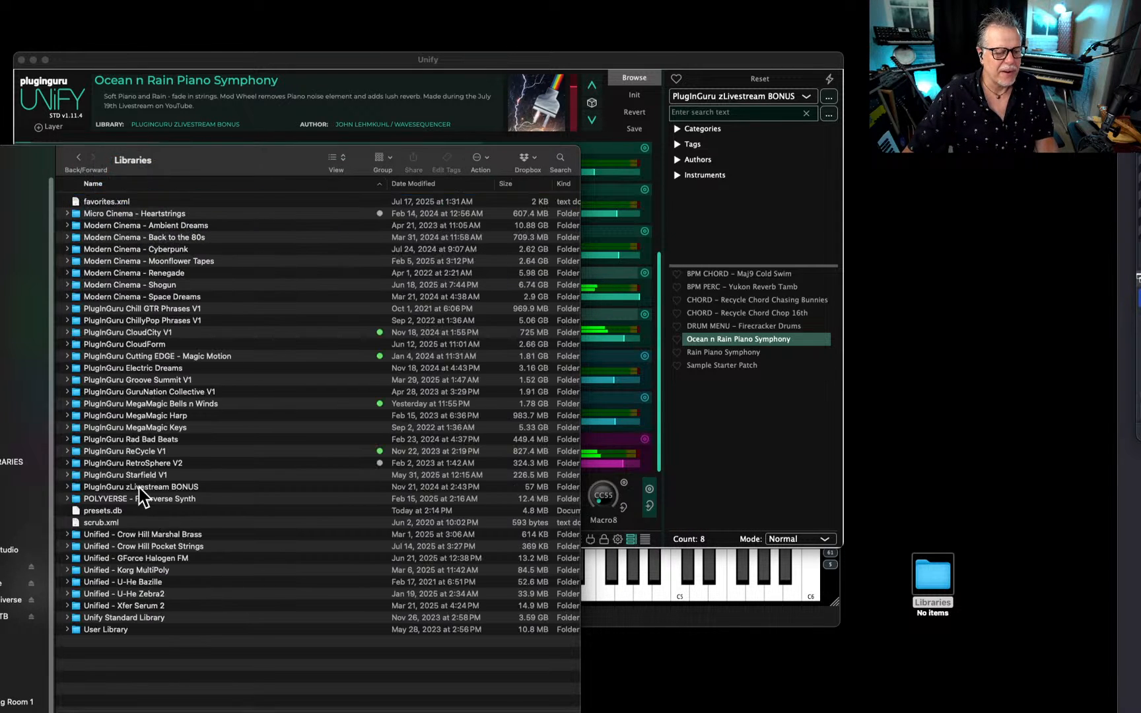
drag(116, 490, 931, 578)
drag(926, 573, 925, 575)
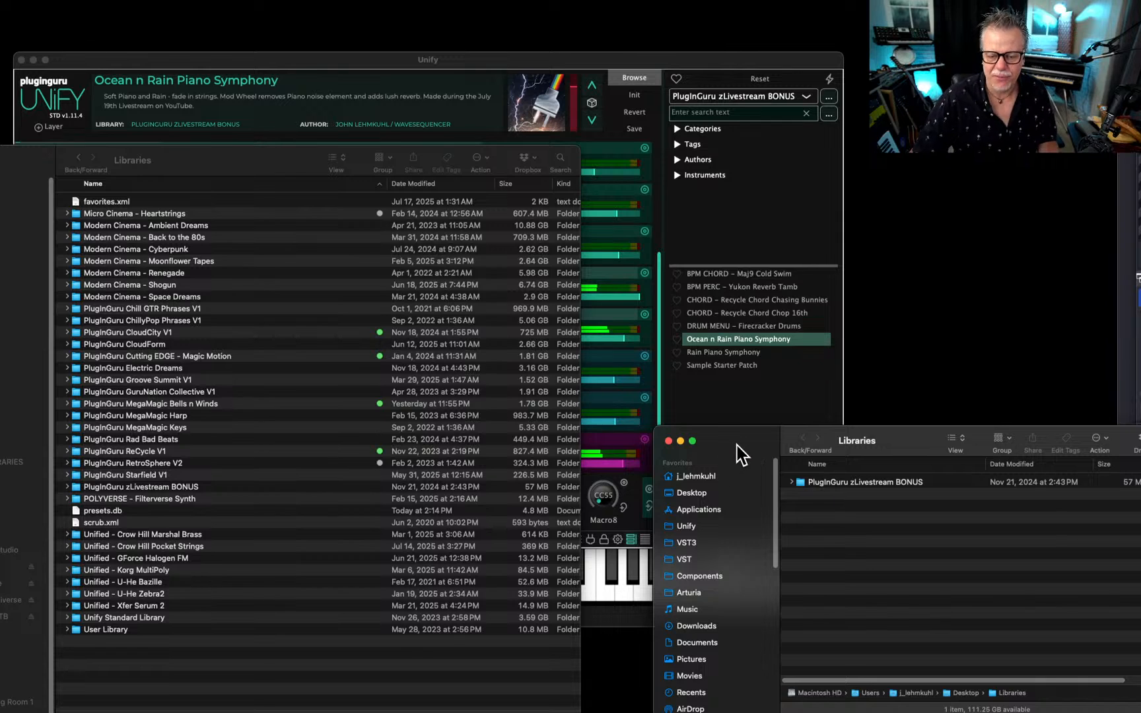
click(668, 440)
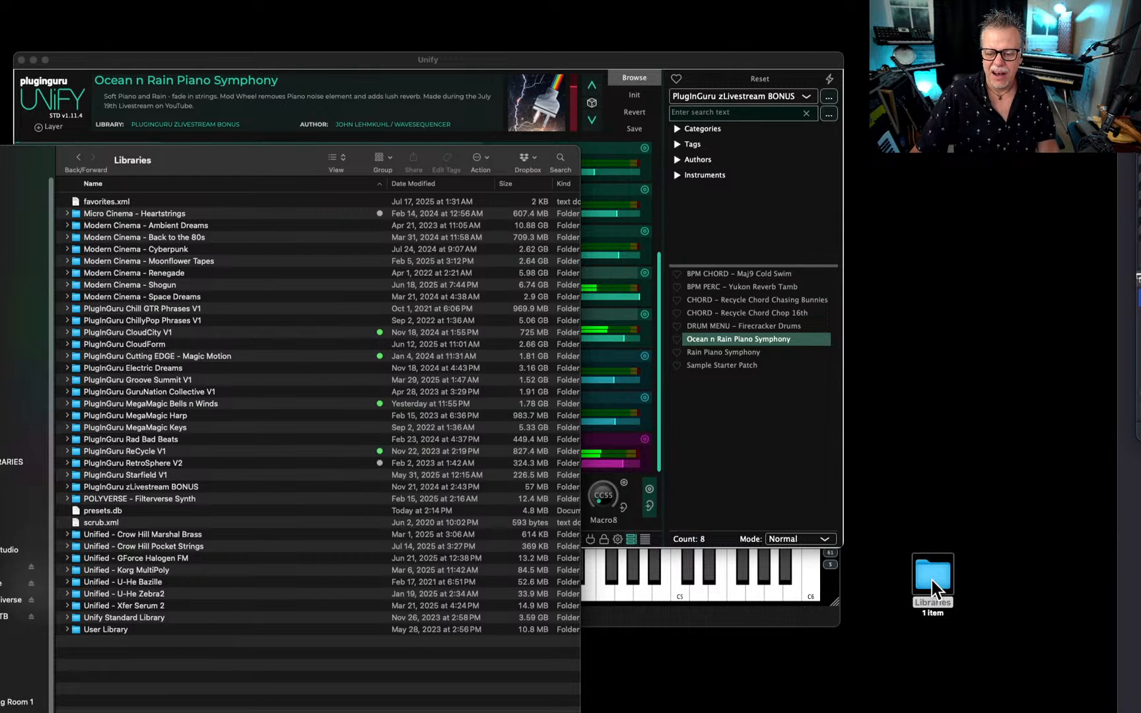
Copy the PlugInGuru zLivestream BONUS folder's name and compress the desktop Libraries folder into a zip archive.
click(142, 487)
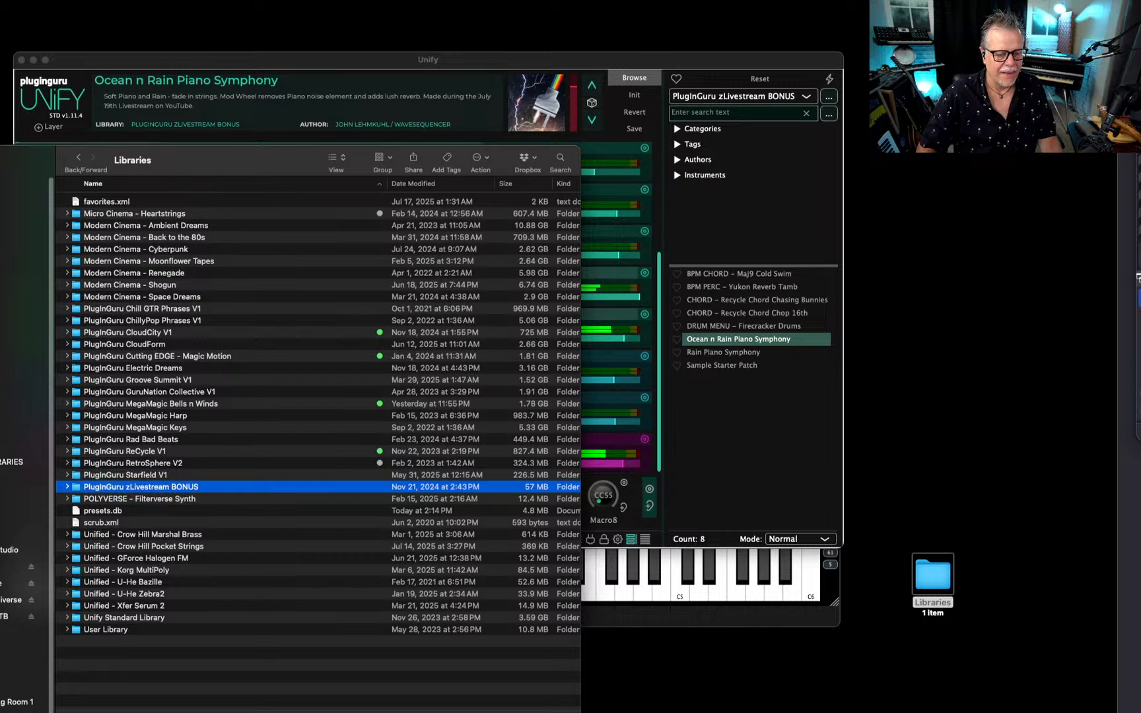
right_click(925, 574)
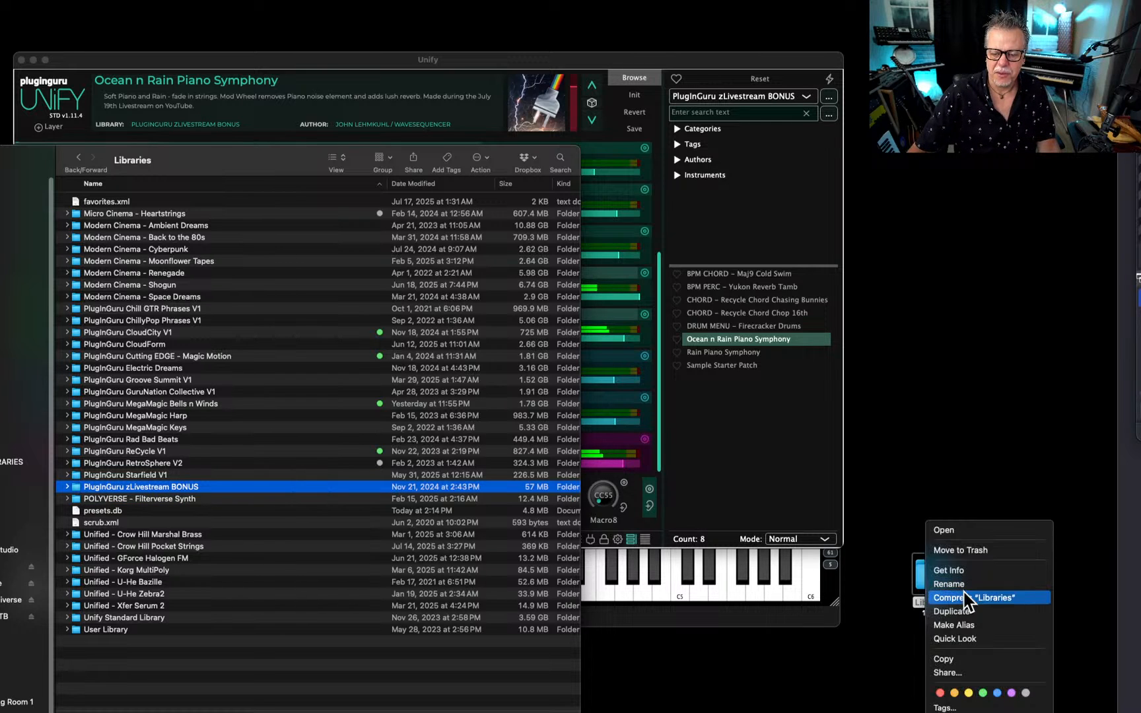
click(969, 617)
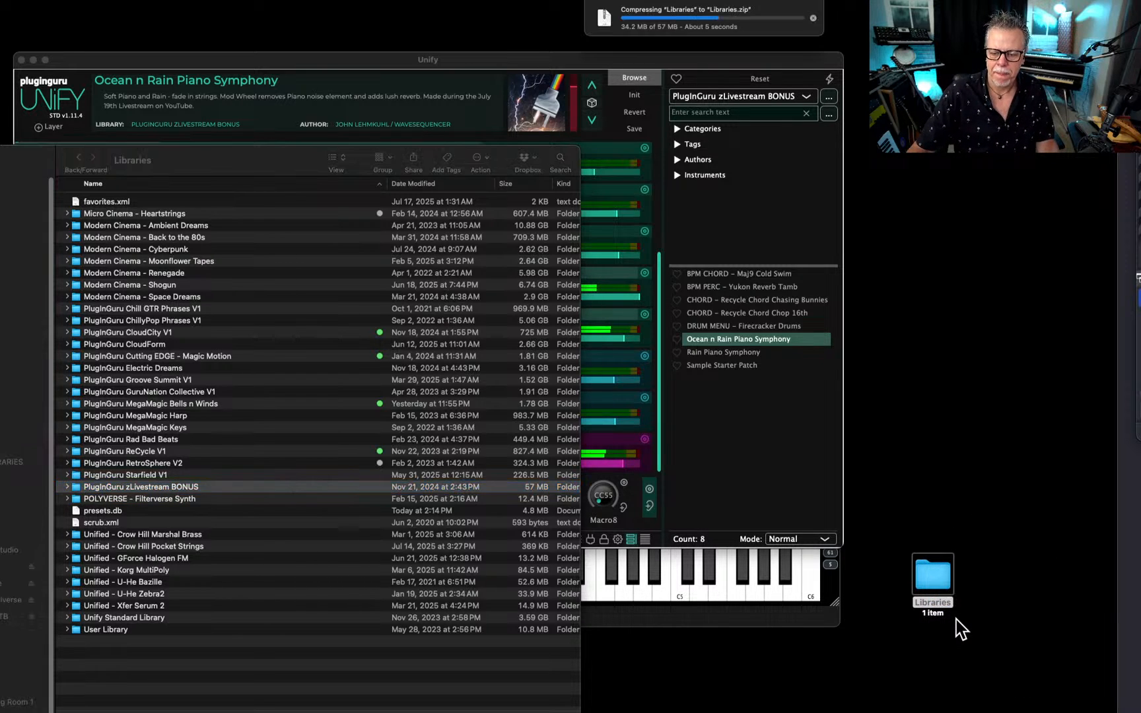
Place the archive above the Libraries folder on the desktop and rename it PlugInGuru zLivestream BONUS.guru, accepting the .guru extension.
drag(956, 609, 921, 456)
key(Return)
text(PlugInGuru zLivestream BONUS)
key(super+Right)
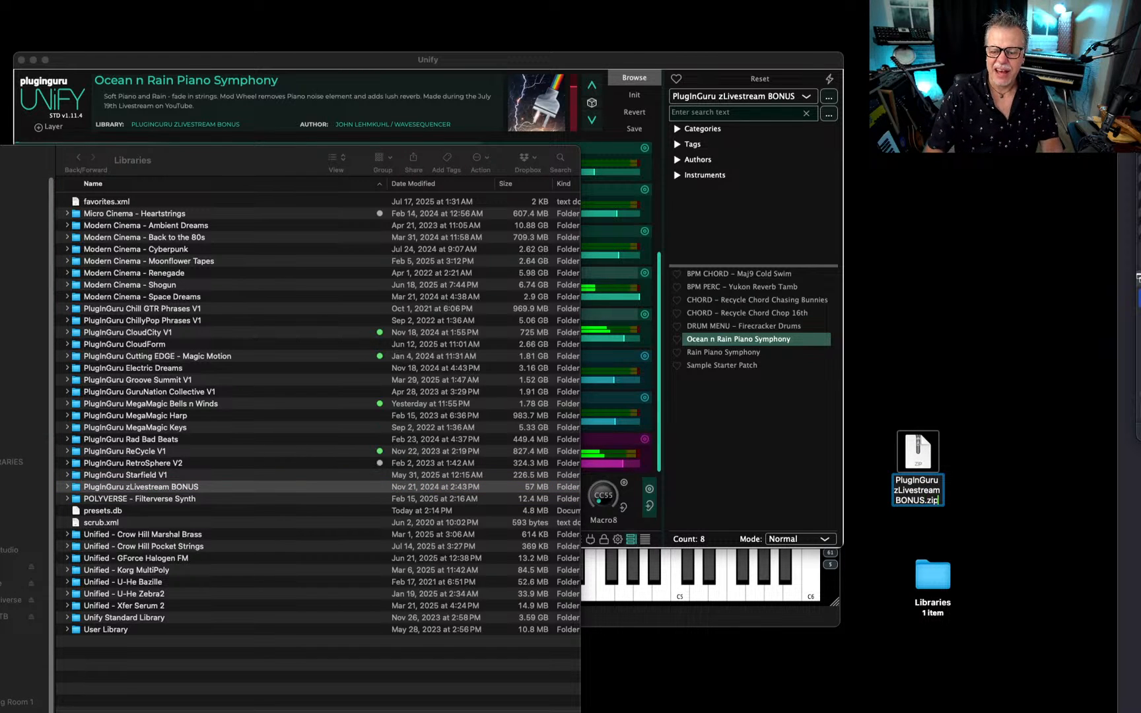
key(BackSpace)
key(BackSpace)
key(BackSpace)
text(guru)
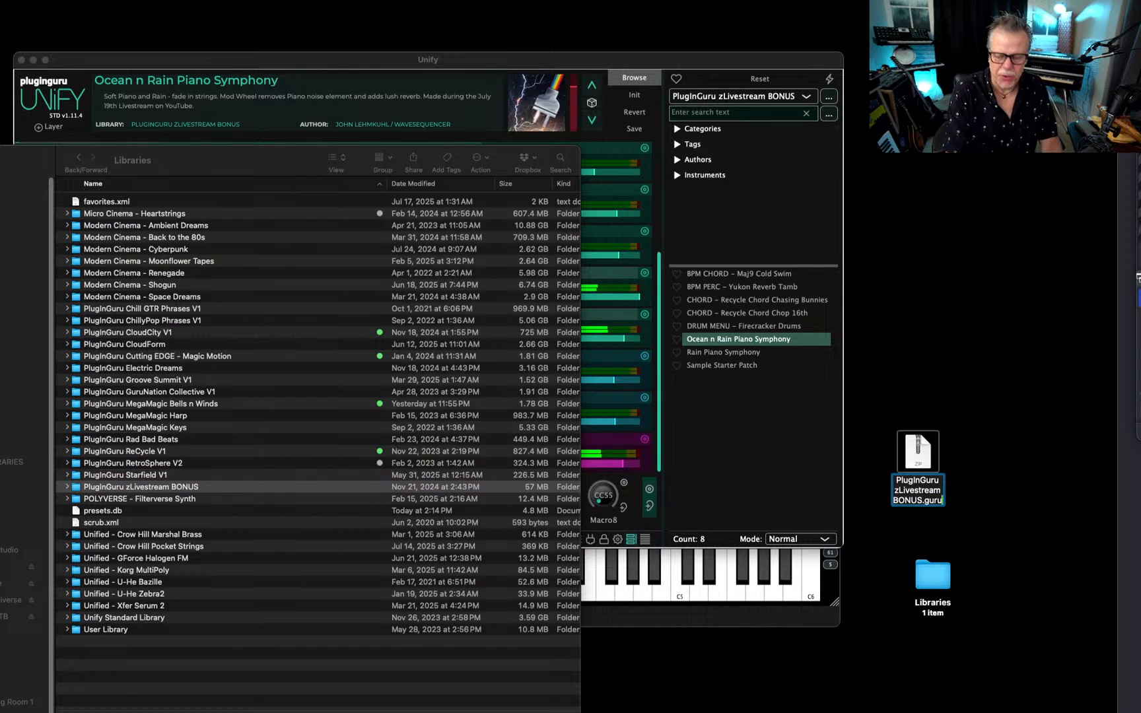
key(Return)
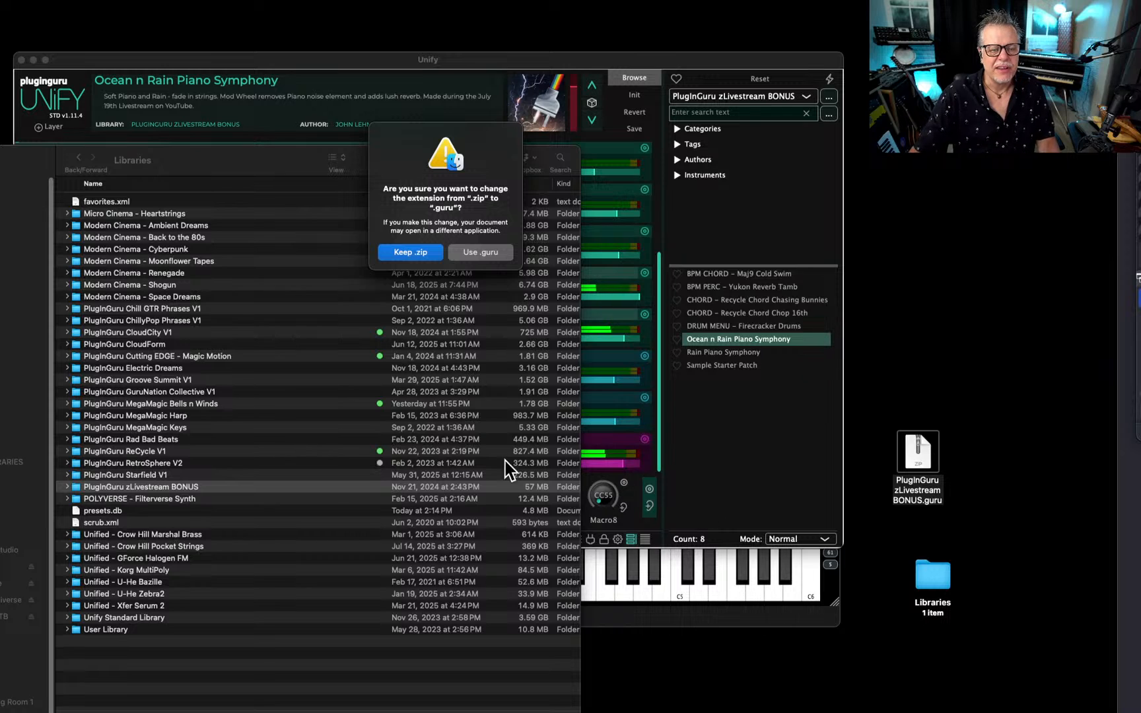
click(490, 251)
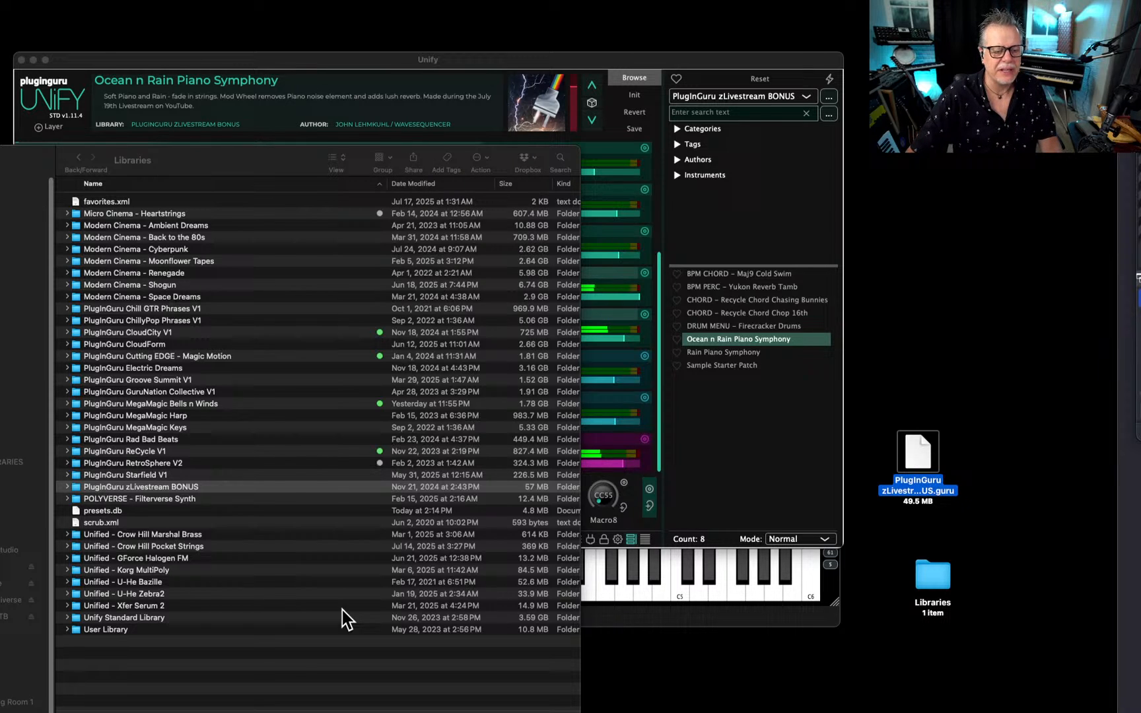
Close the Libraries window and move the PlugInGuru zLivestream BONUS.guru file from the desktop to the Dropbox window.
click(293, 661)
key(super+w)
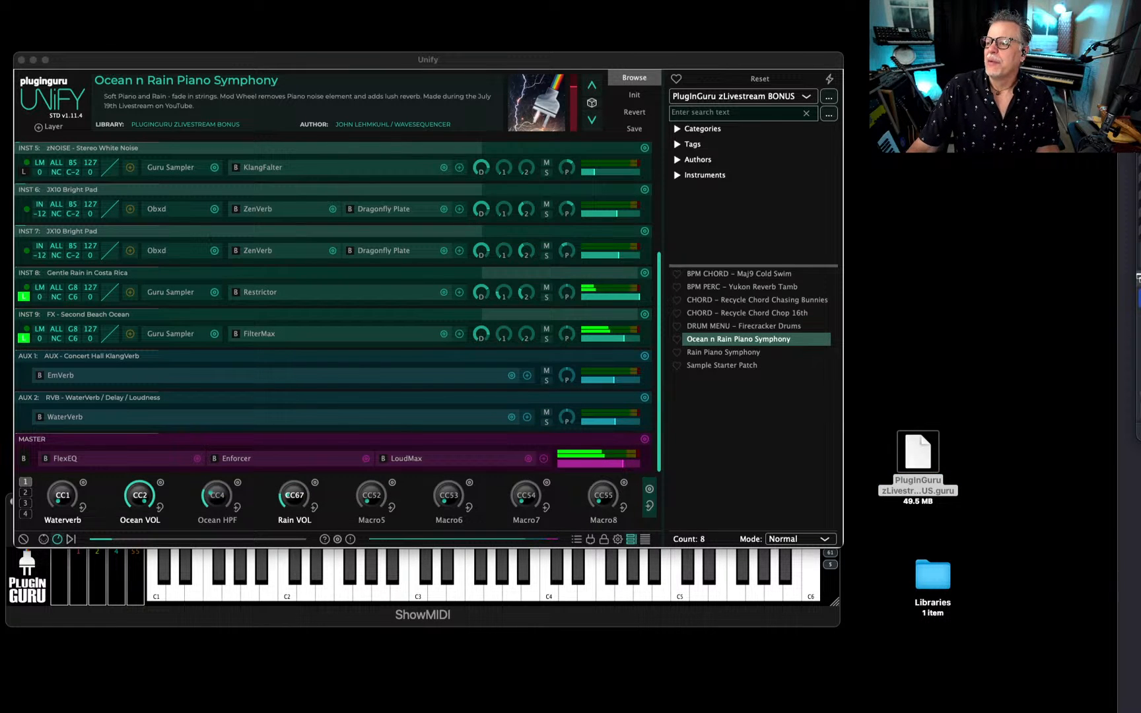
key(F11)
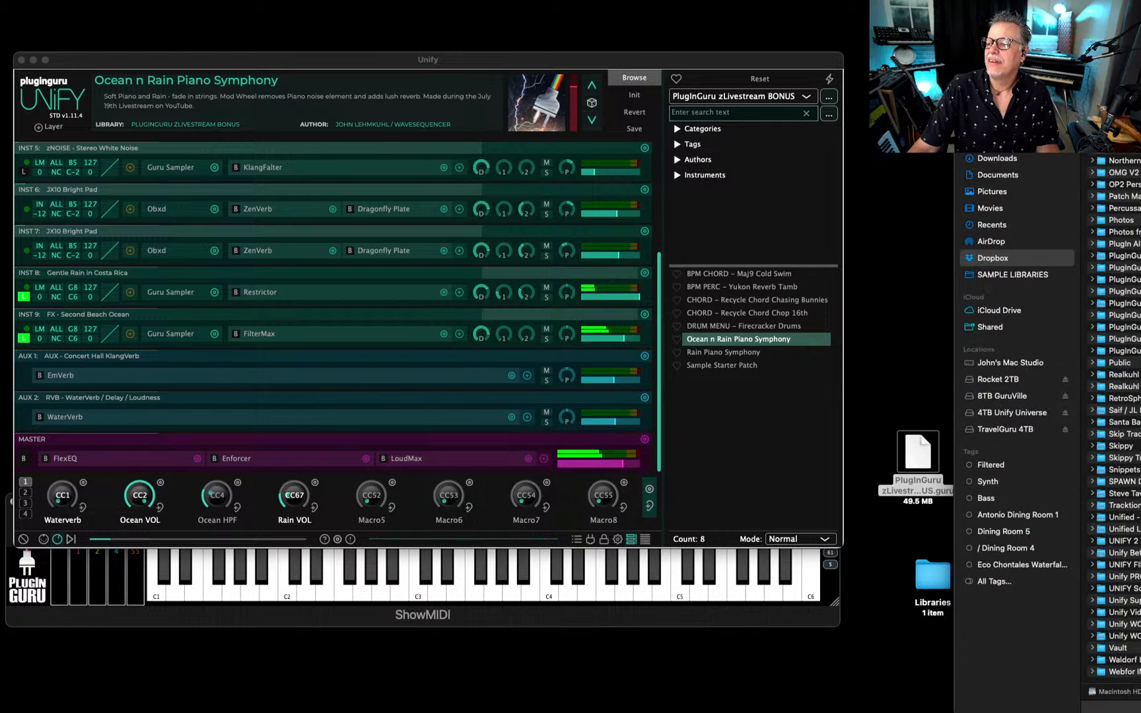
key(F11)
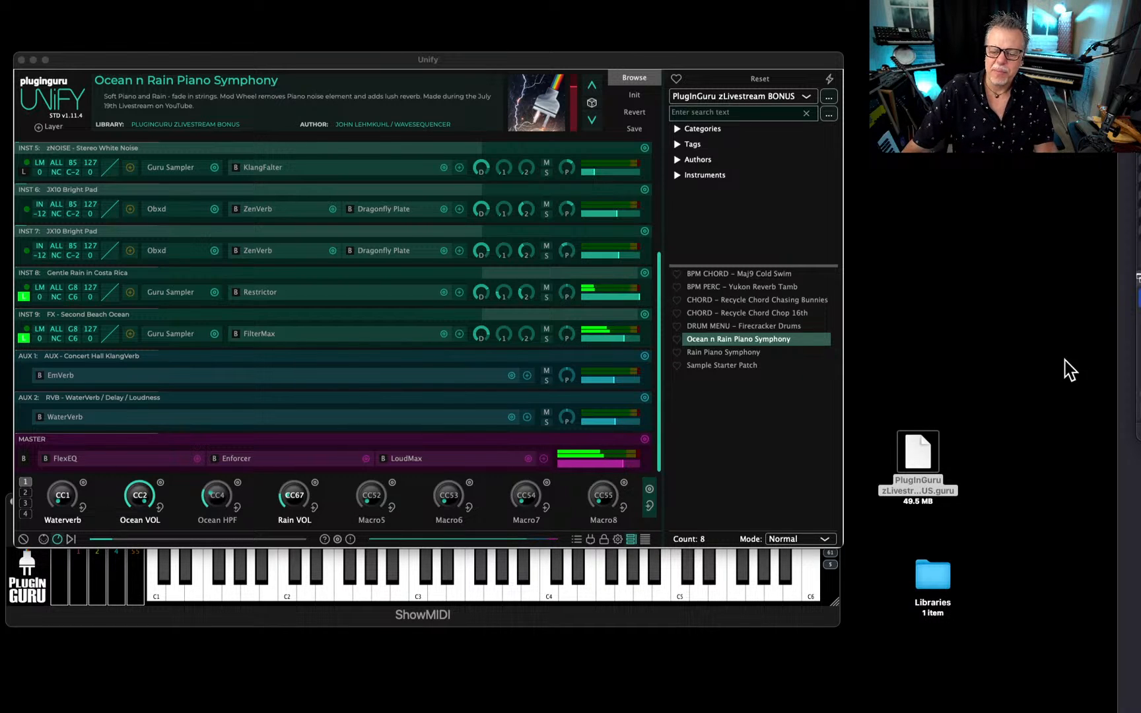
drag(908, 463, 1140, 469)
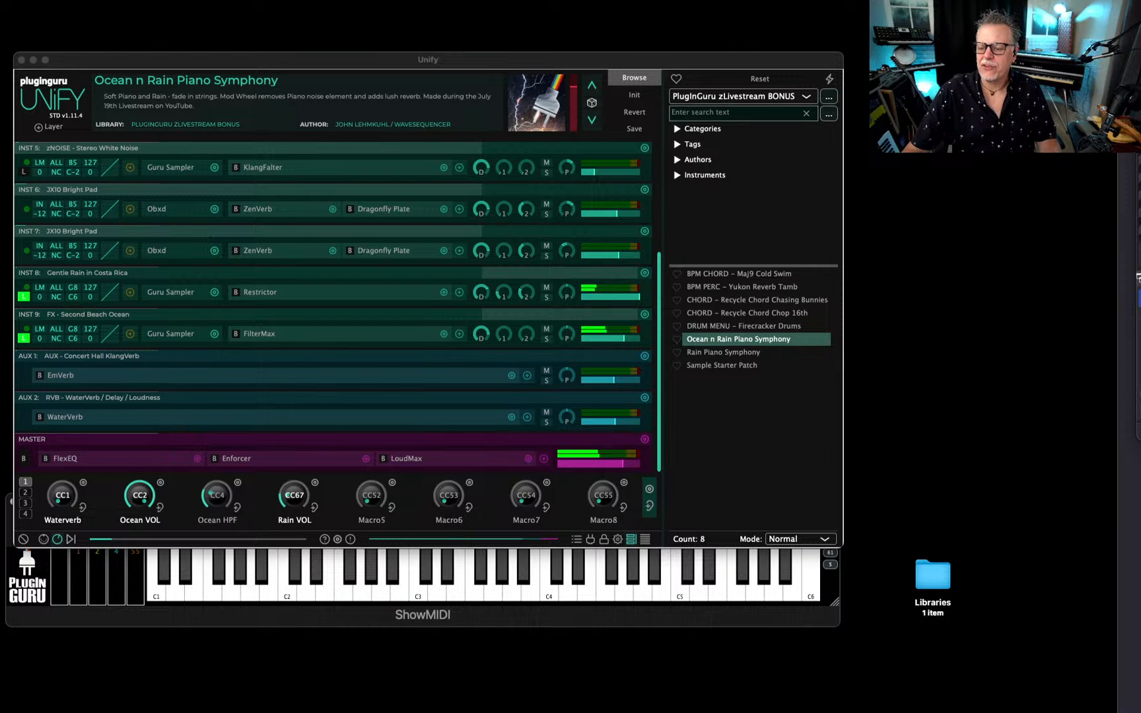
click(1112, 544)
click(1129, 555)
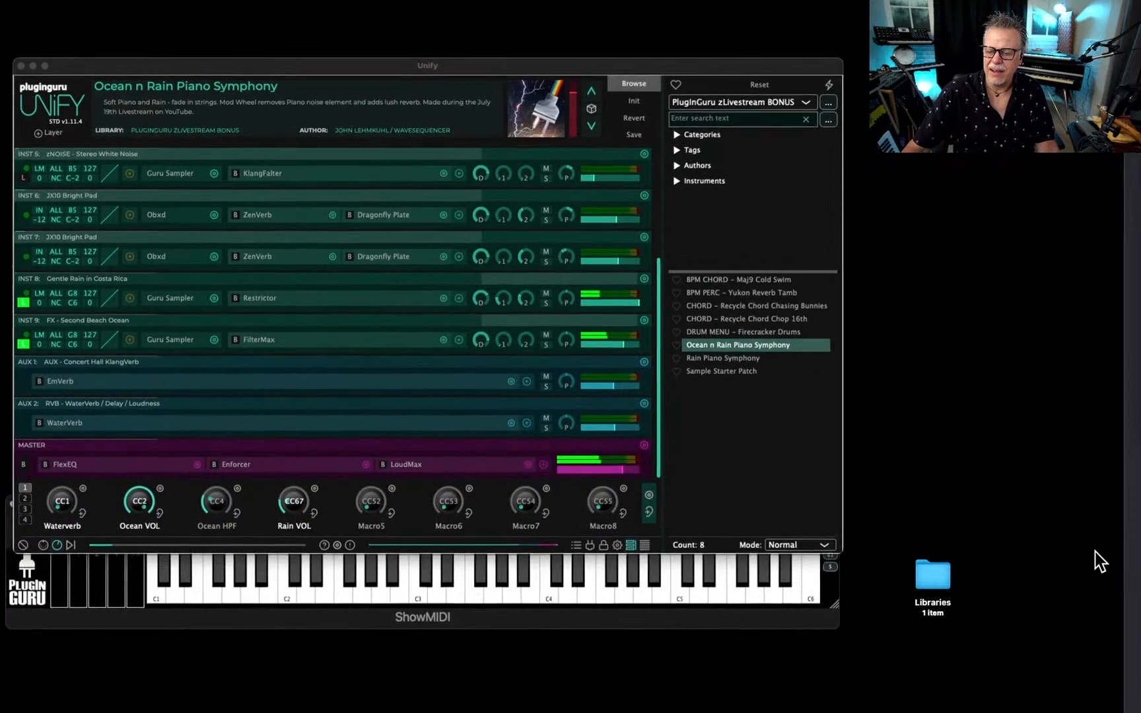
key(super+Tab)
key(super+Tab)
key(super+Tab)
key(super+Tab)
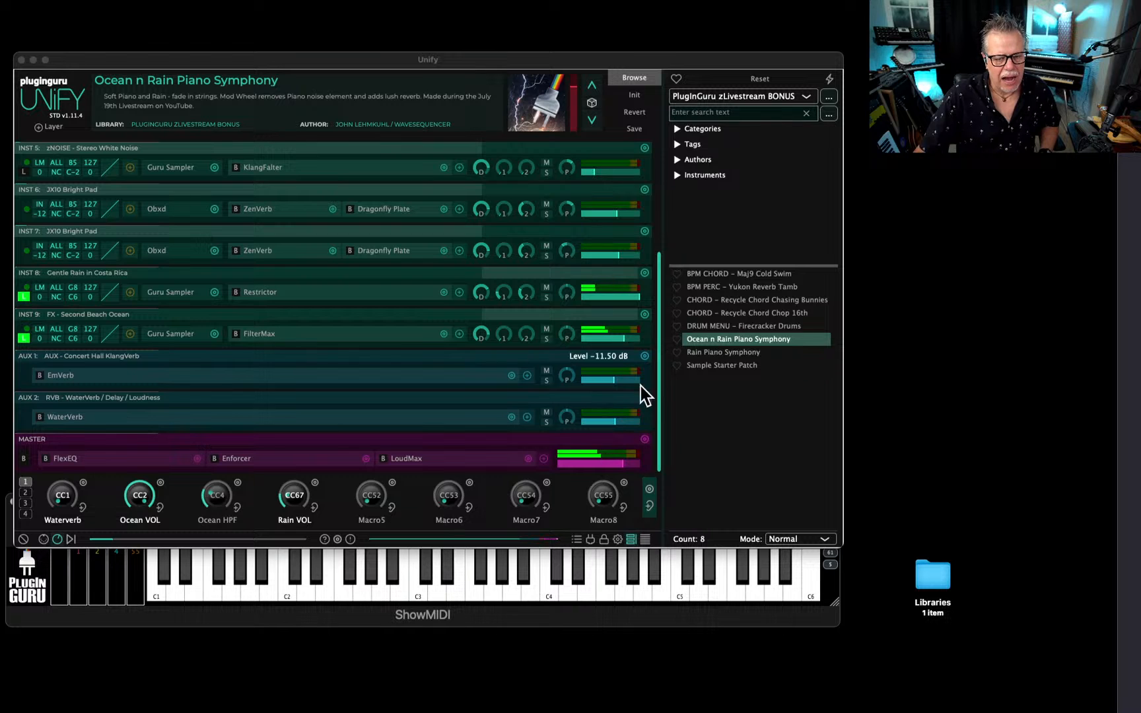
scroll(391, 354, up, 1)
scroll(391, 362, up, 3)
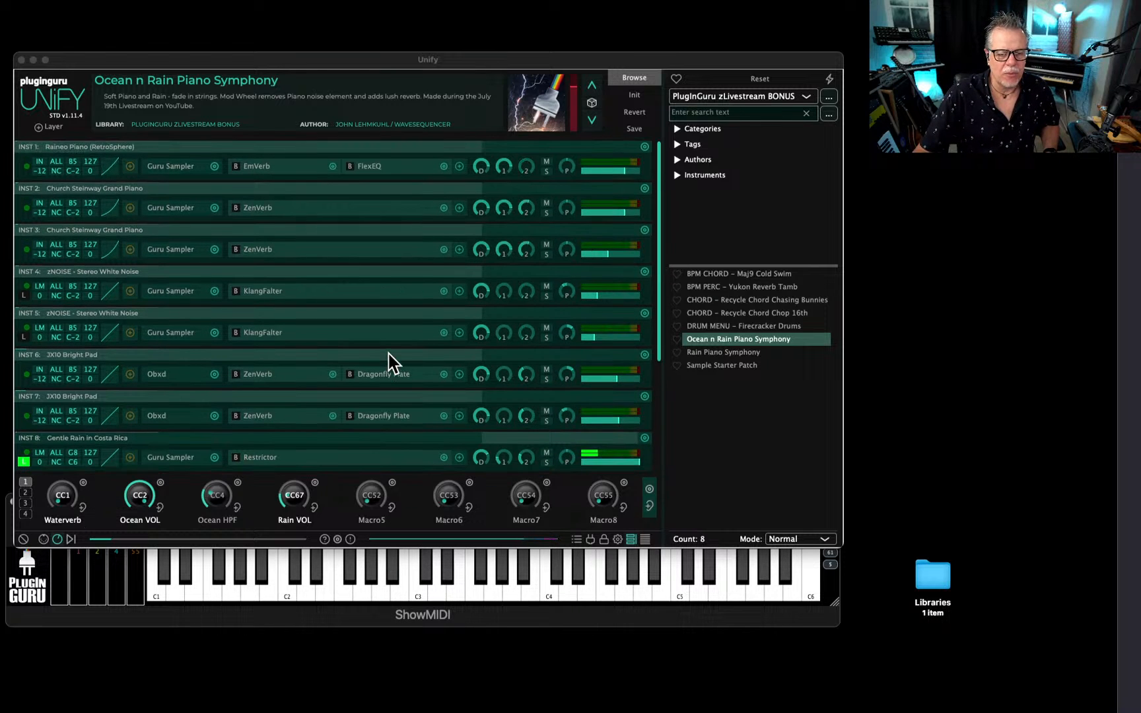
scroll(396, 364, down, 4)
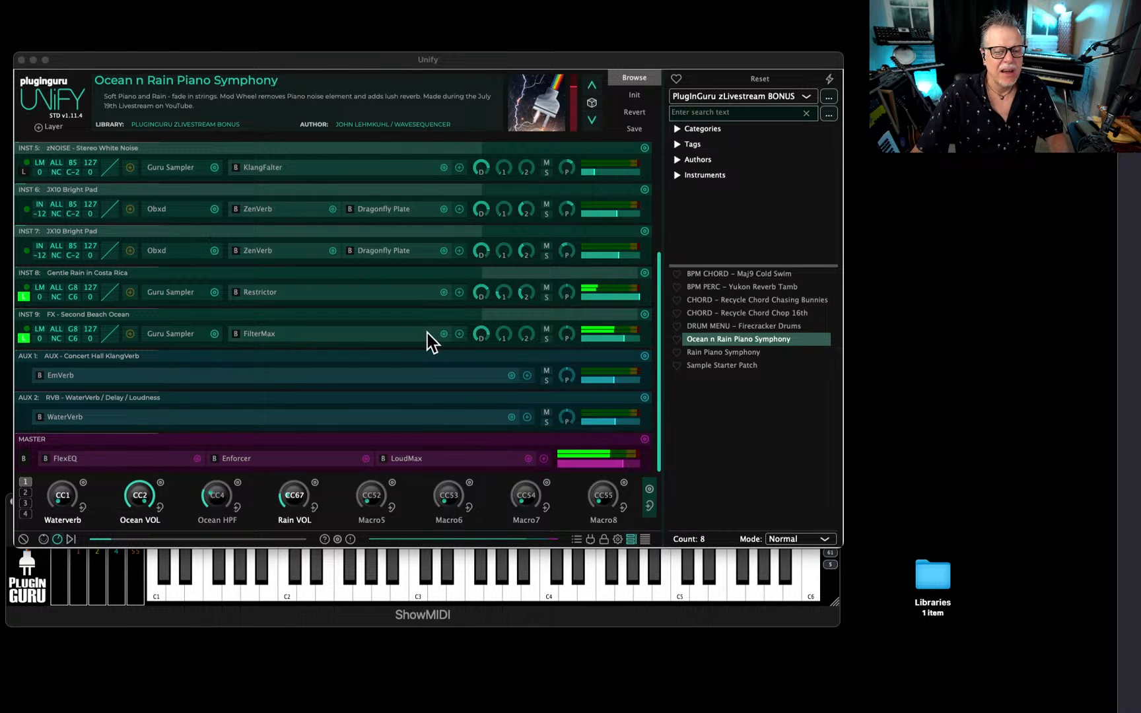
scroll(581, 330, up, 1)
scroll(629, 317, up, 3)
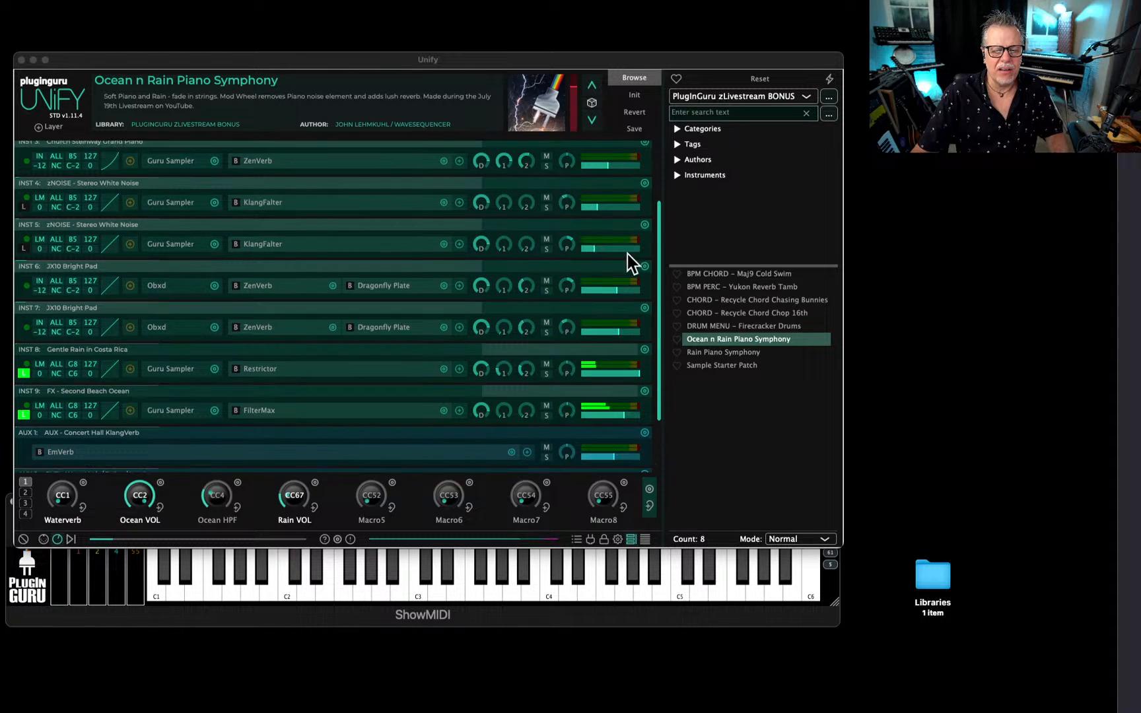
scroll(357, 324, down, 4)
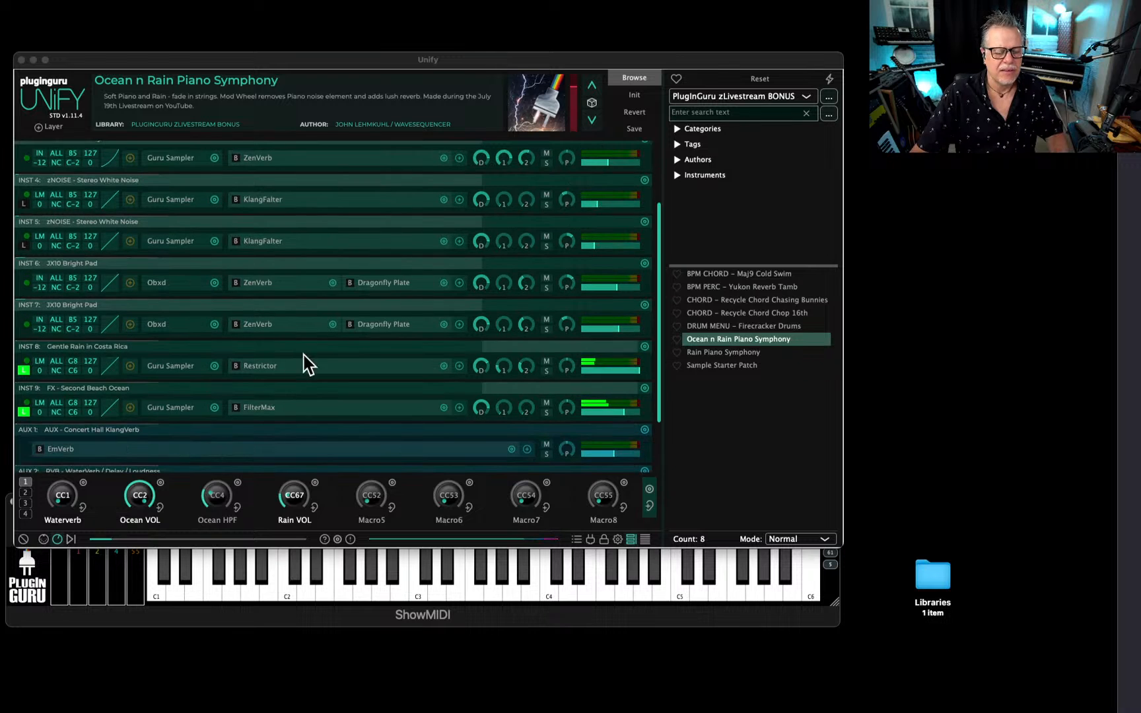
Move the FX - Second Beach Ocean layer to the first instrument slot and clear all the other instrument layers.
click(277, 395)
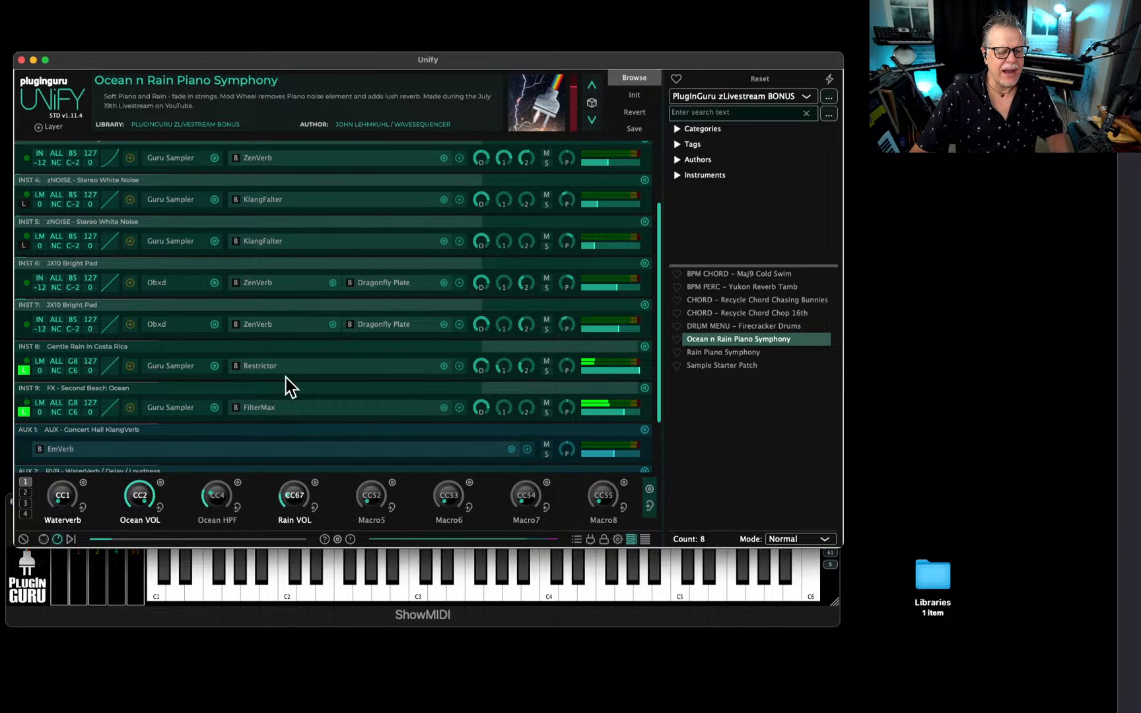
drag(308, 384, 367, 165)
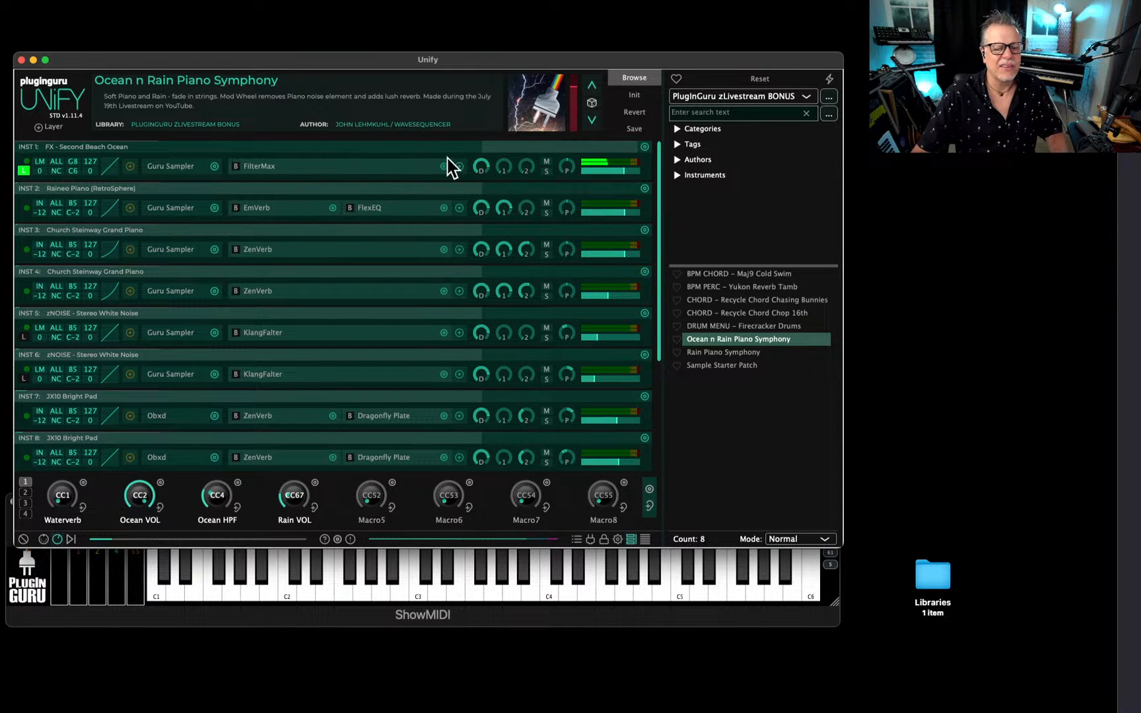
click(634, 97)
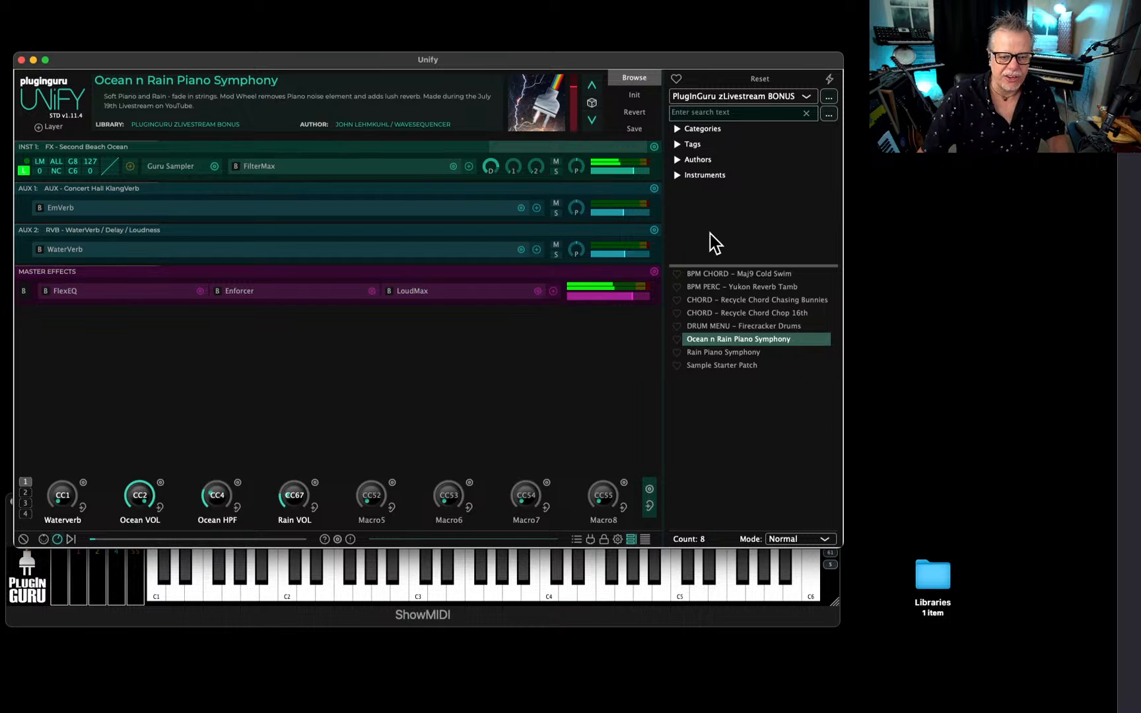
Load the KEY - Acoustic Intimate patch from the Unify Standard Library into a new Unify layer.
click(741, 99)
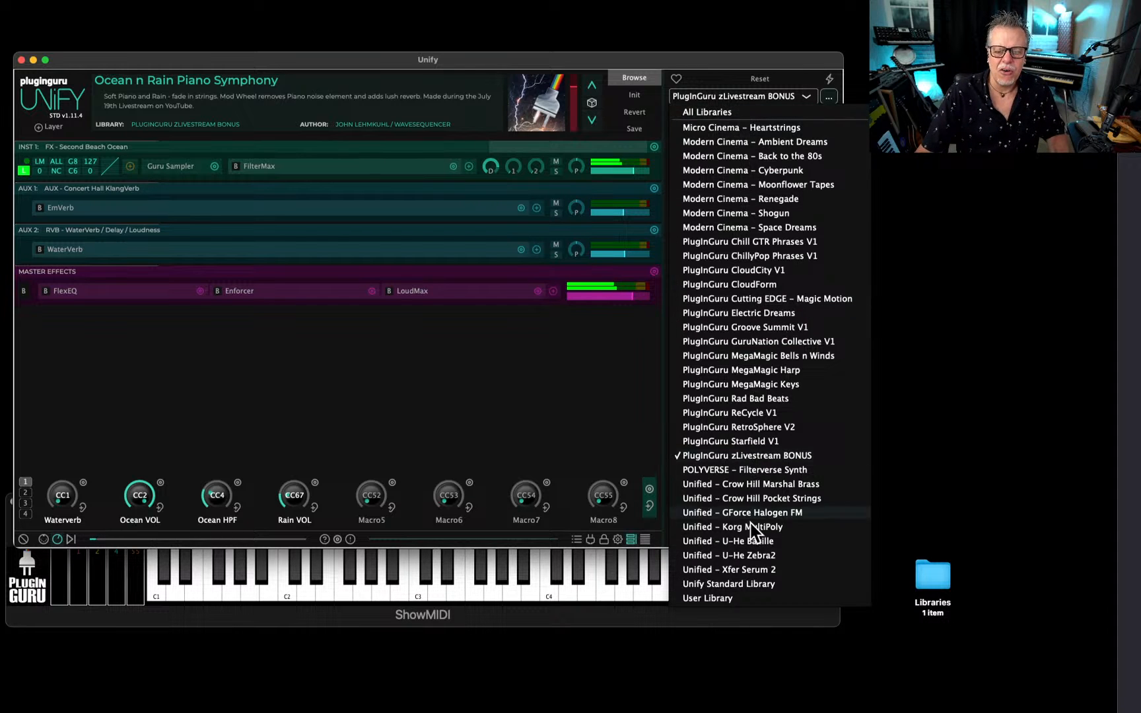
click(748, 584)
scroll(720, 433, down, 10)
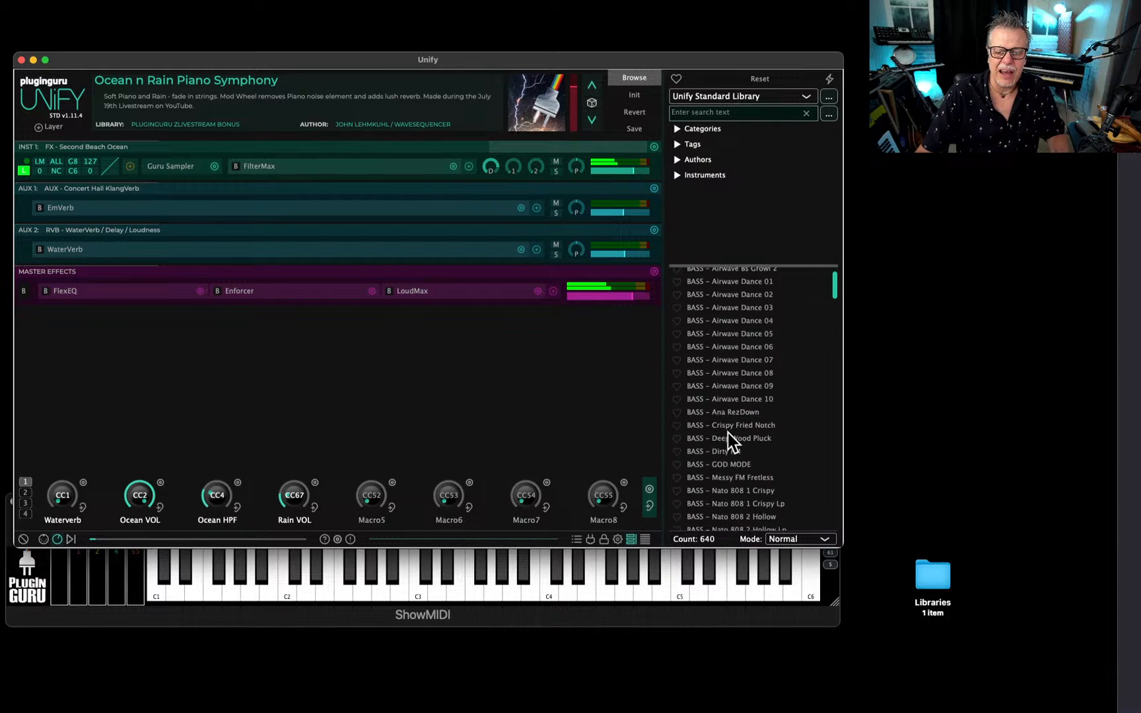
drag(833, 291, 831, 420)
scroll(742, 426, down, 1)
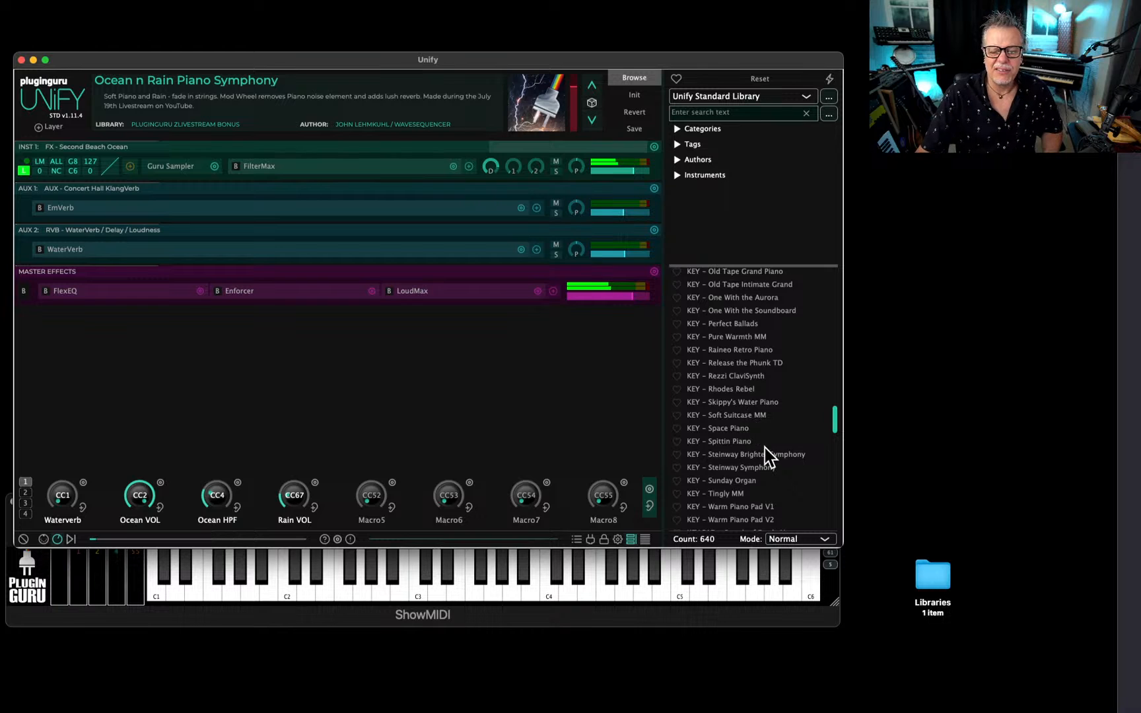
scroll(739, 457, up, 5)
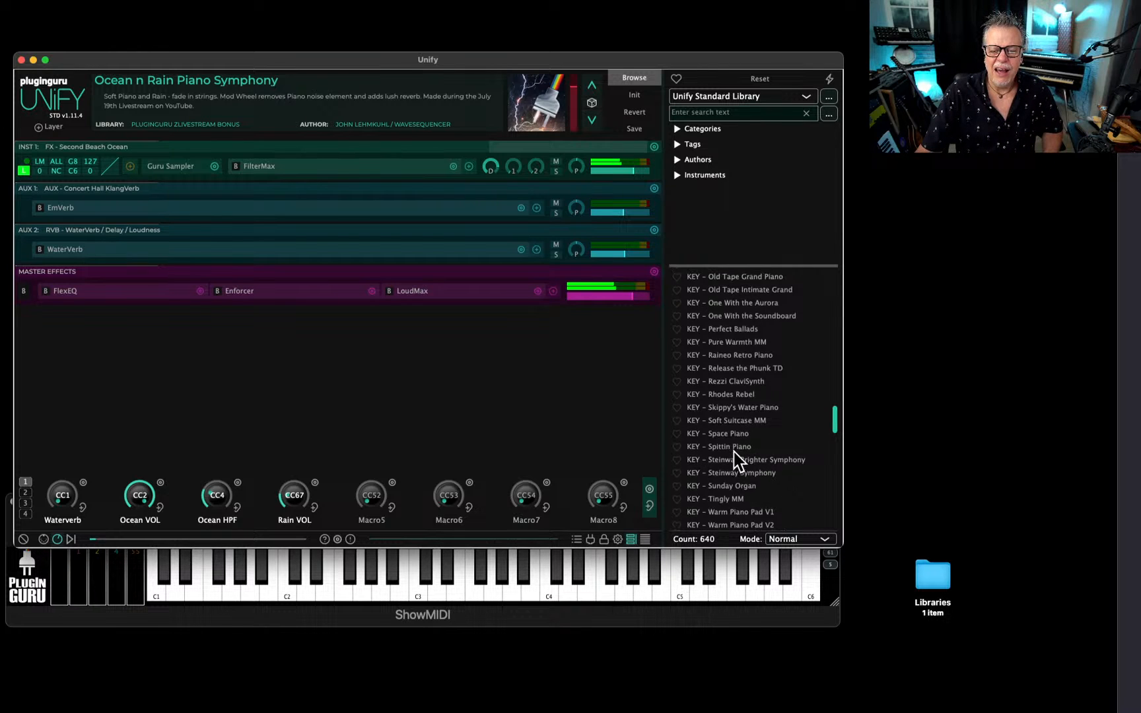
scroll(741, 455, down, 1)
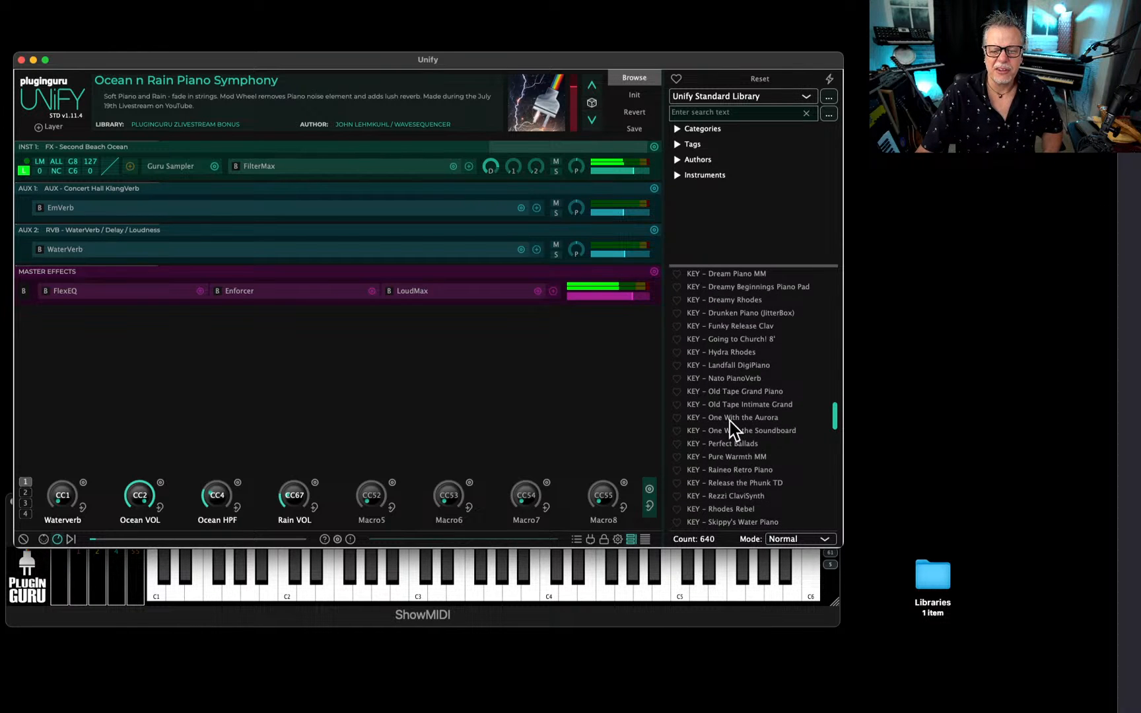
scroll(731, 421, up, 9)
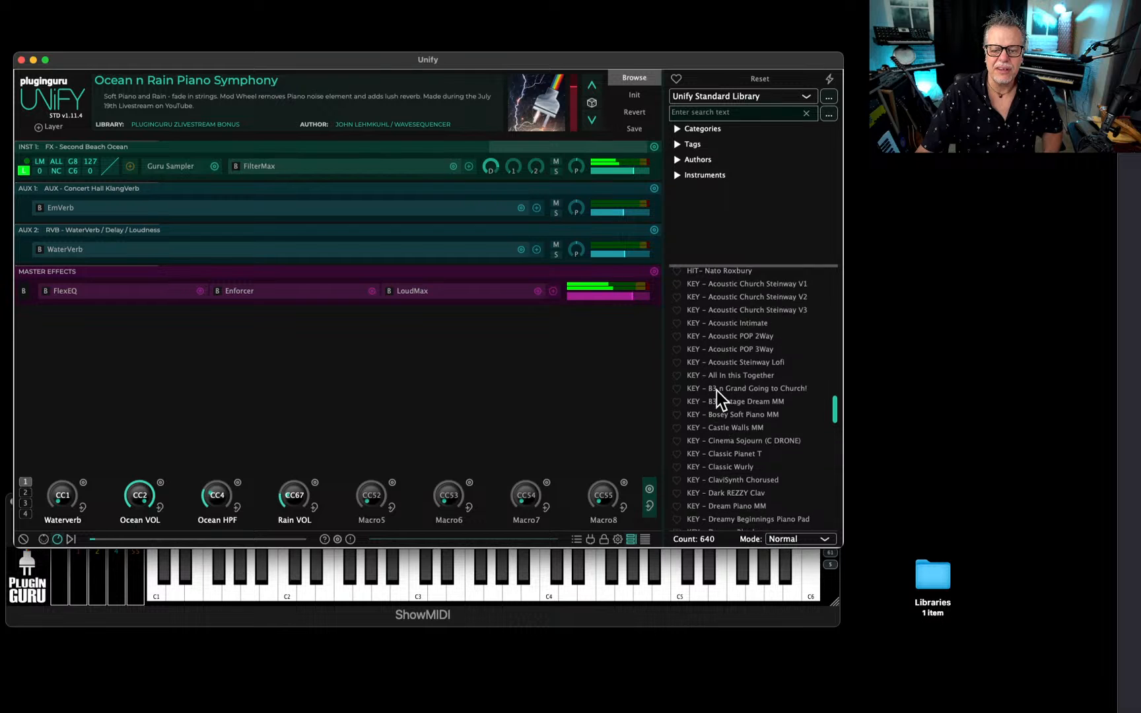
scroll(717, 390, up, 1)
right_click(742, 355)
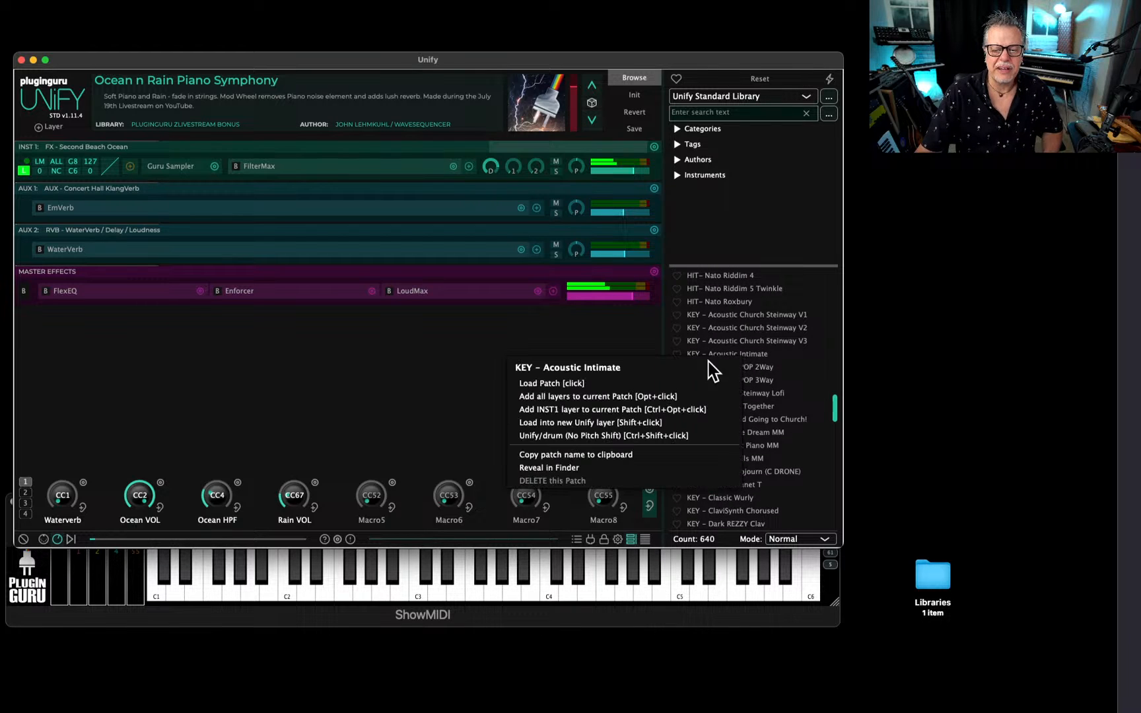
click(564, 423)
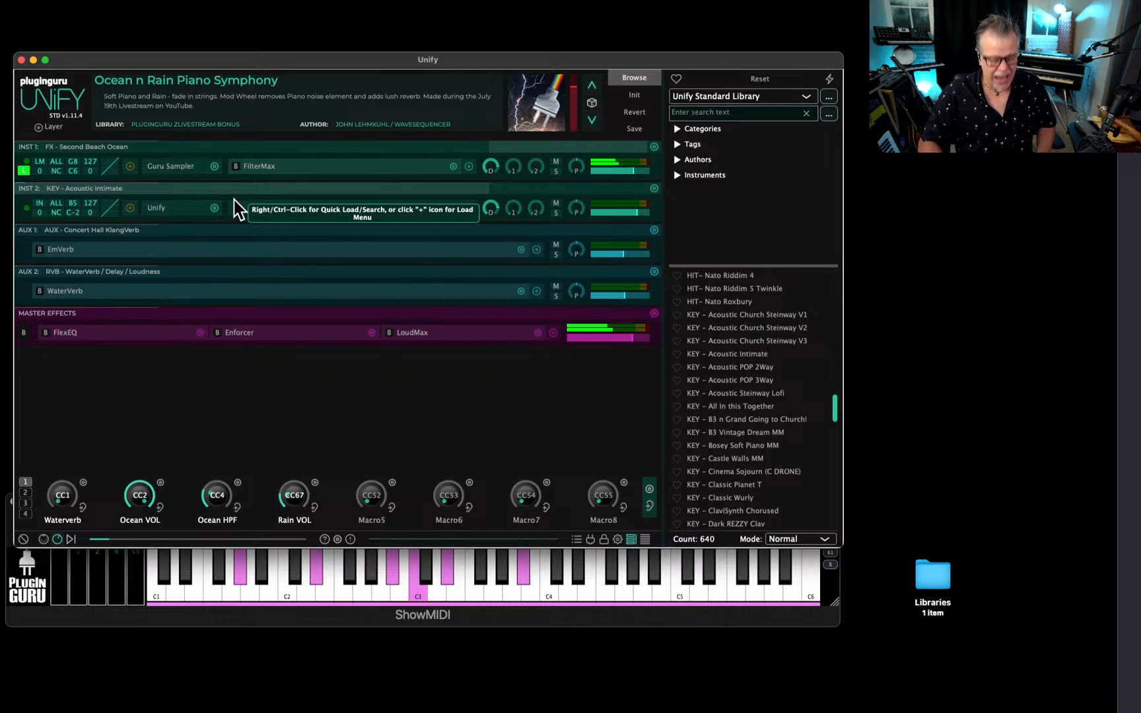
Inspect the KEY - Acoustic Intimate layer's nested Unify window, shrinking it to fit the screen, and close it.
click(163, 211)
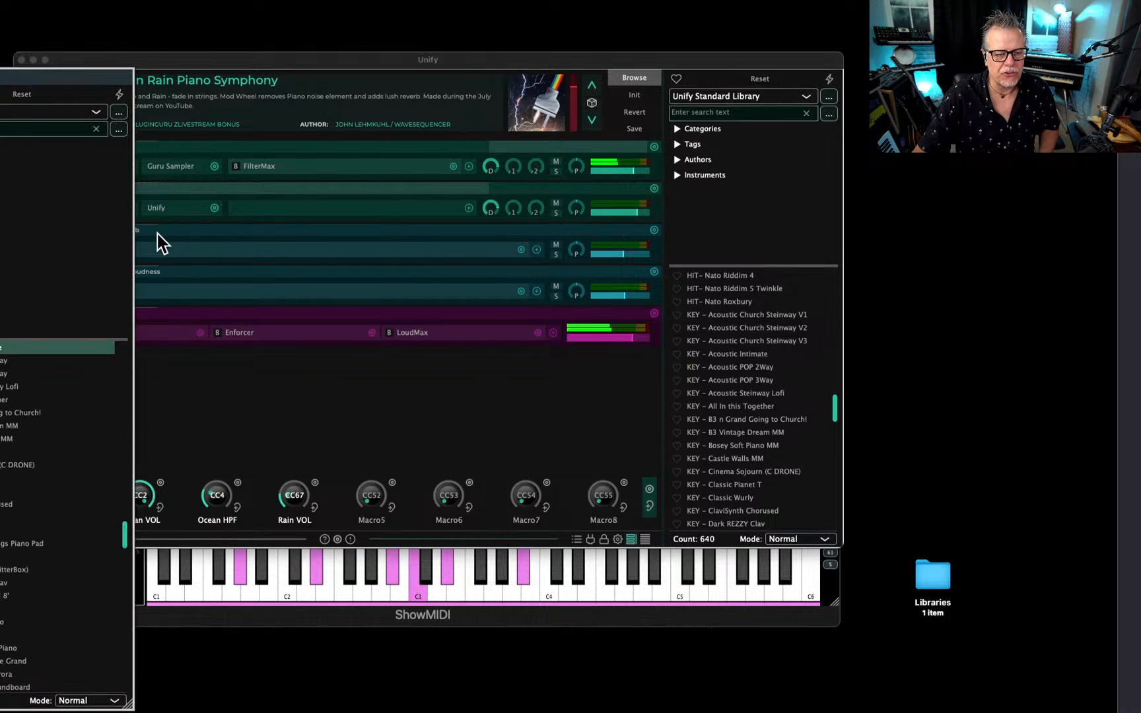
drag(5, 76, 757, 81)
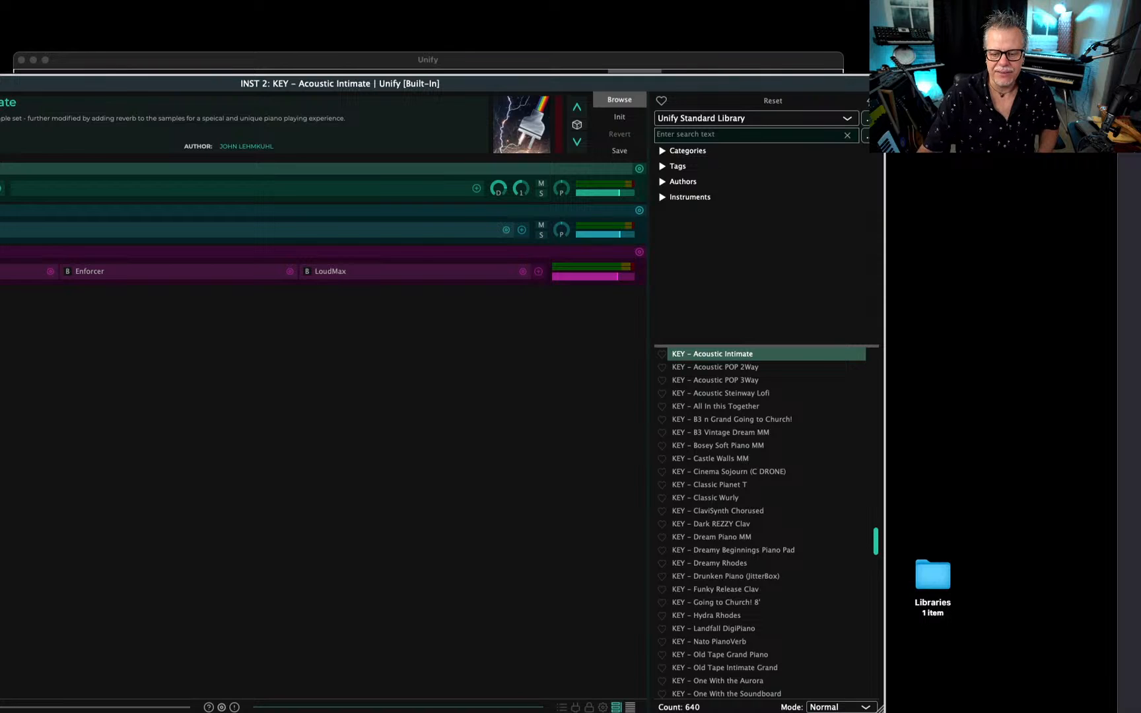
drag(880, 708, 611, 606)
drag(426, 85, 694, 140)
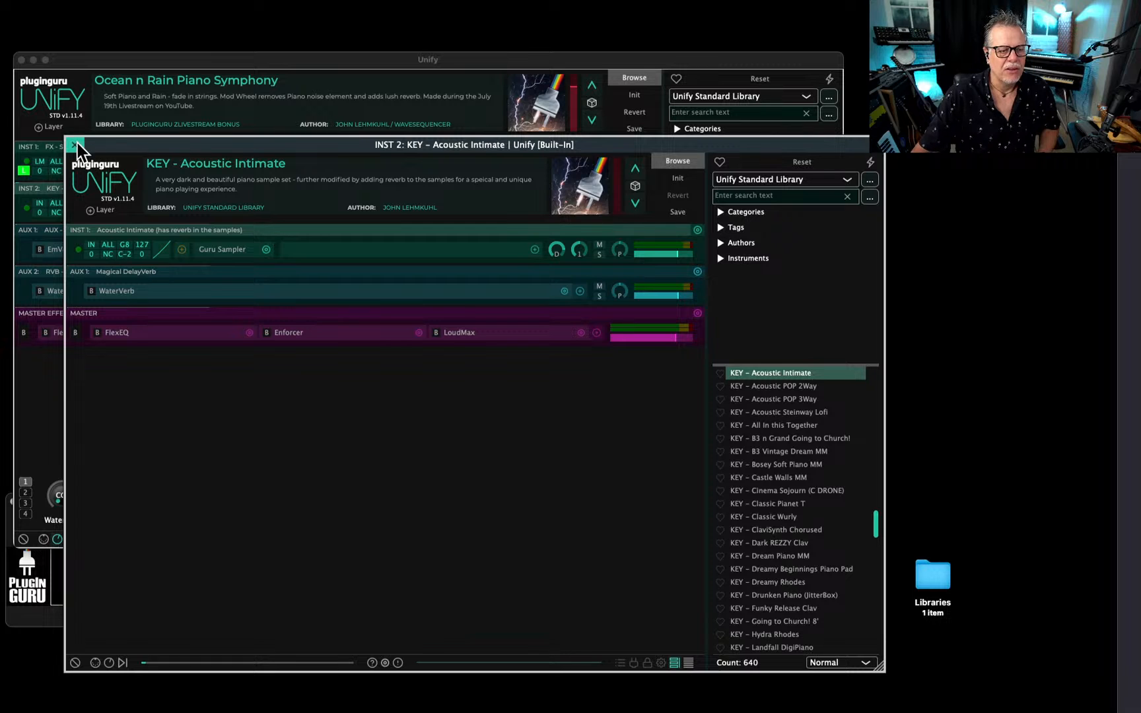
click(74, 144)
In the patch's save metadata, change the patch name to Ocean n Uniy Layer and remove Wavesequencer from the authors.
click(634, 129)
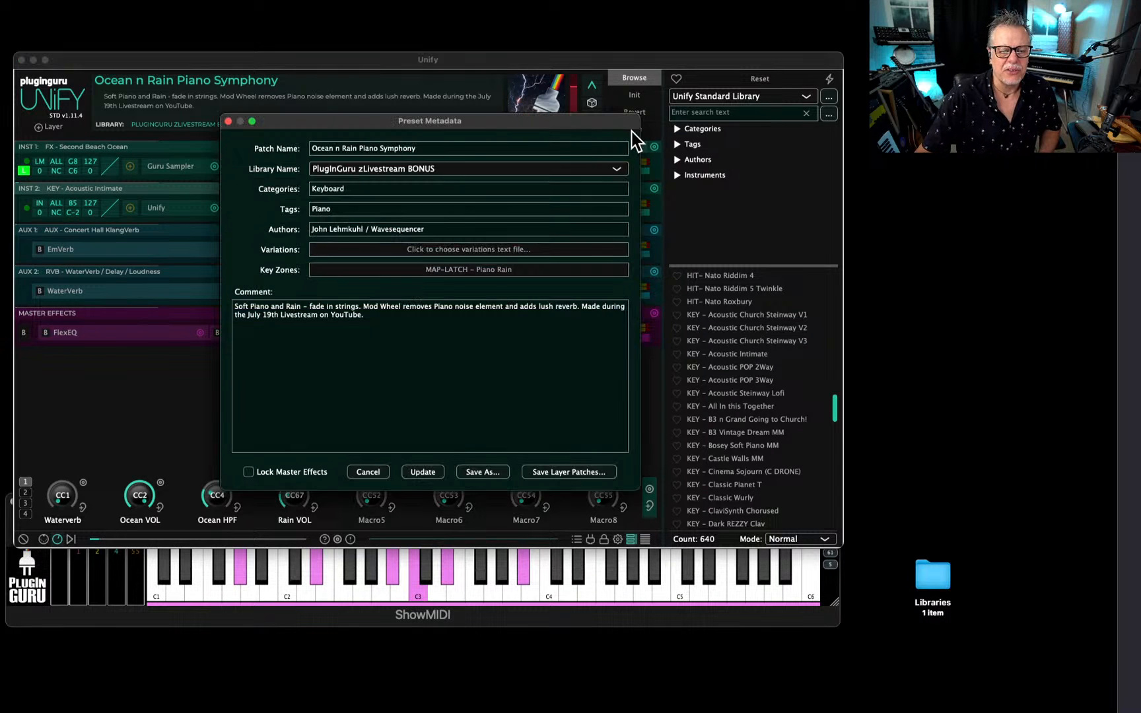
drag(342, 148, 570, 149)
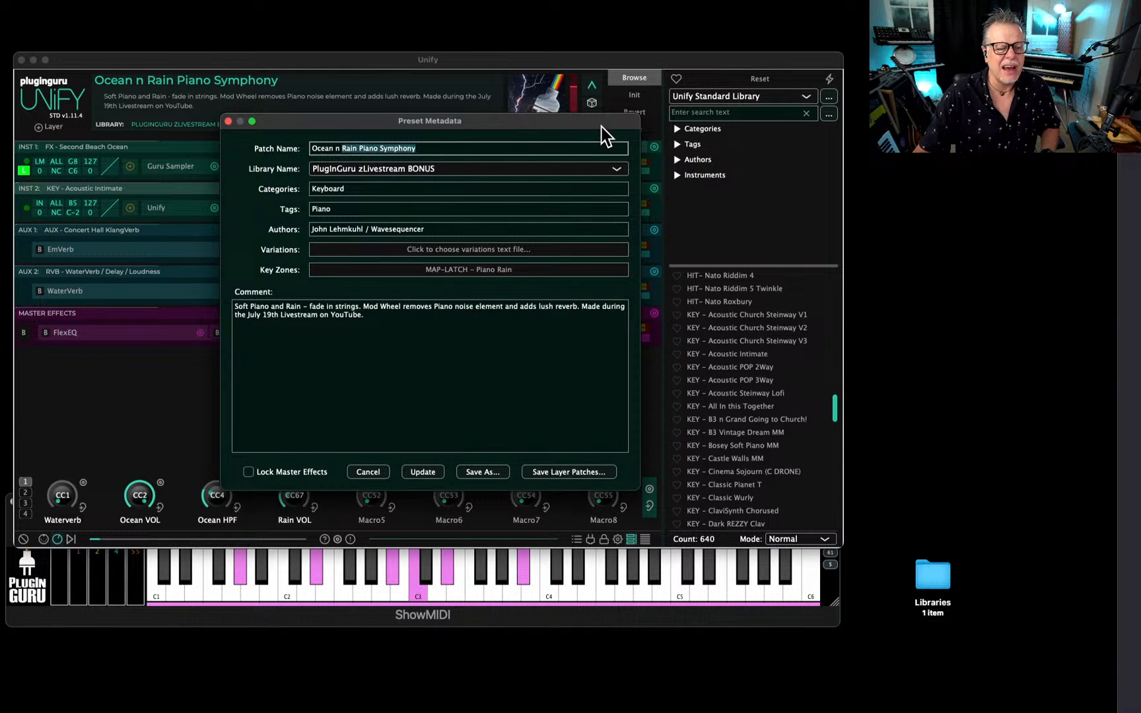
text(Uniy)
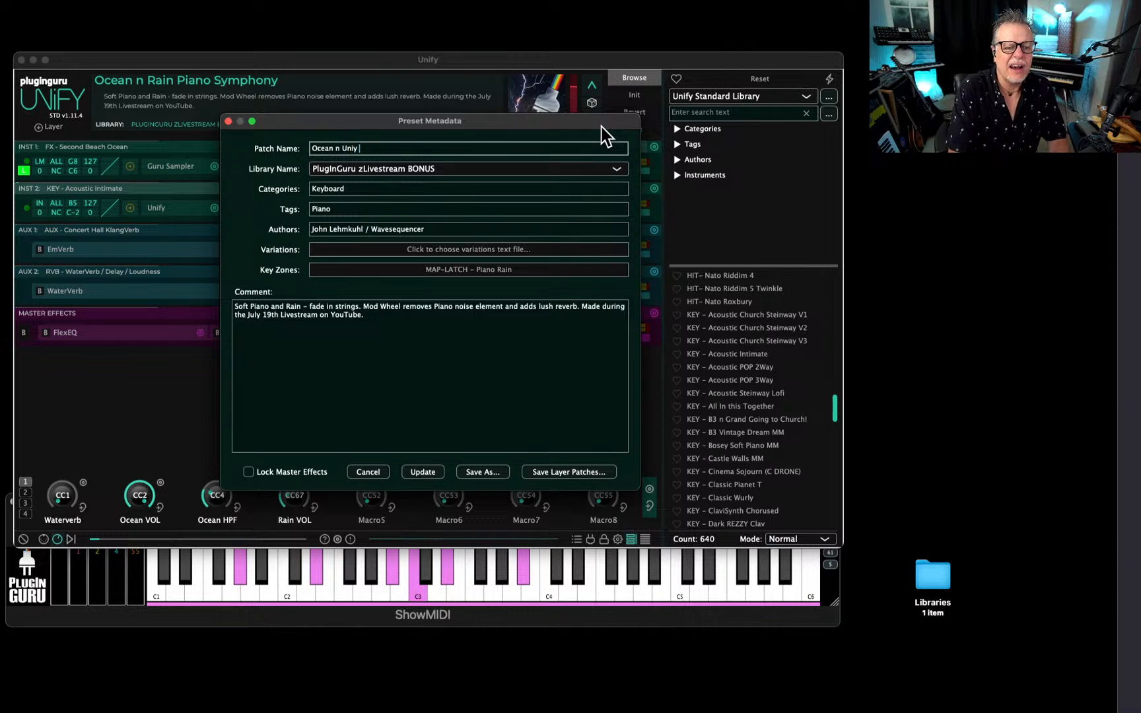
text( Layer)
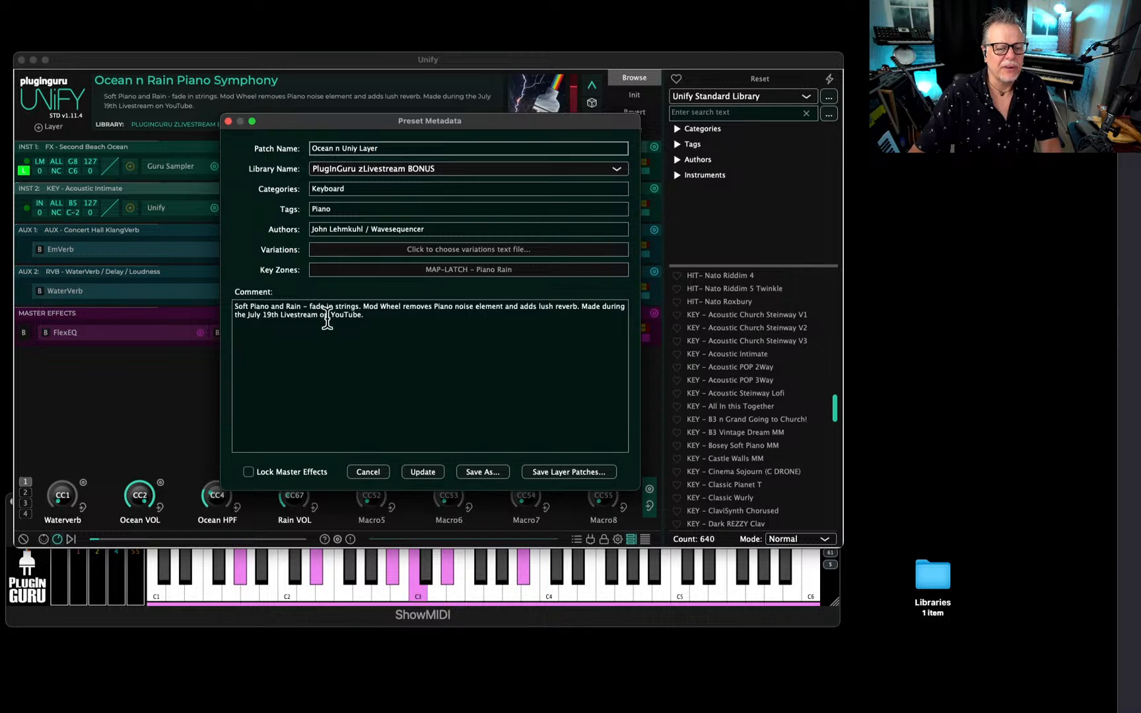
drag(365, 229, 670, 225)
key(BackSpace)
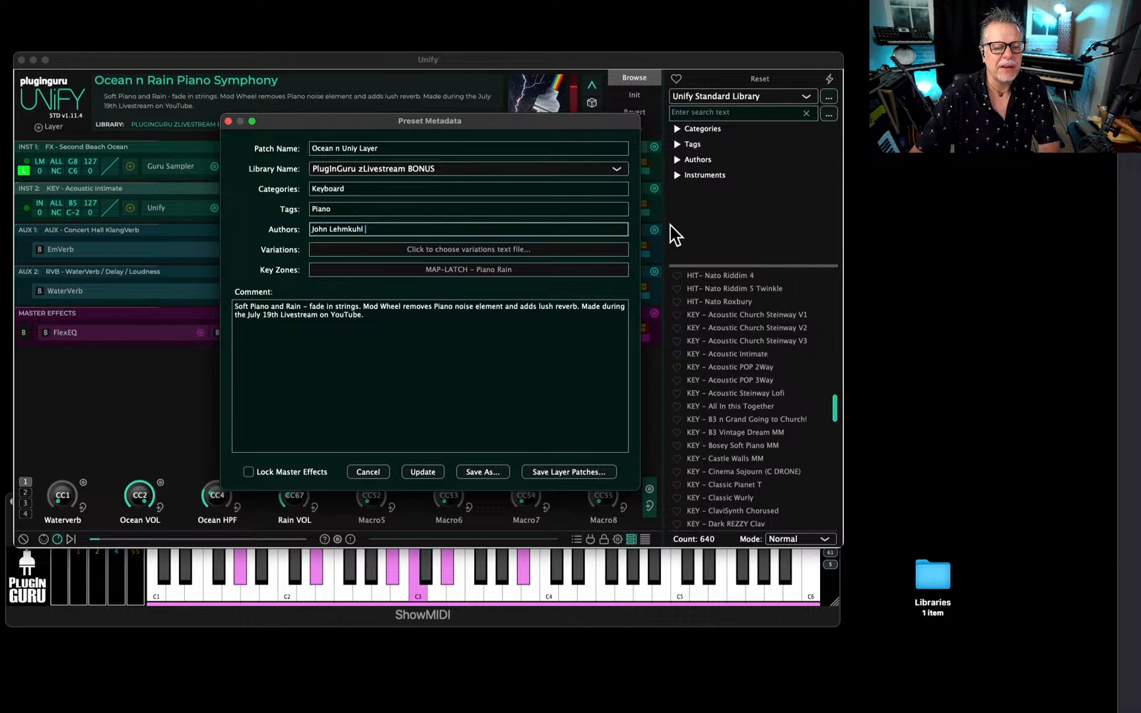
Replace the comment with "Ocean recording from my trip to Second Beach in Washington on Layer 1. Layer 2 is a Unify Layer playing a patch.".
click(374, 318)
key(super+a)
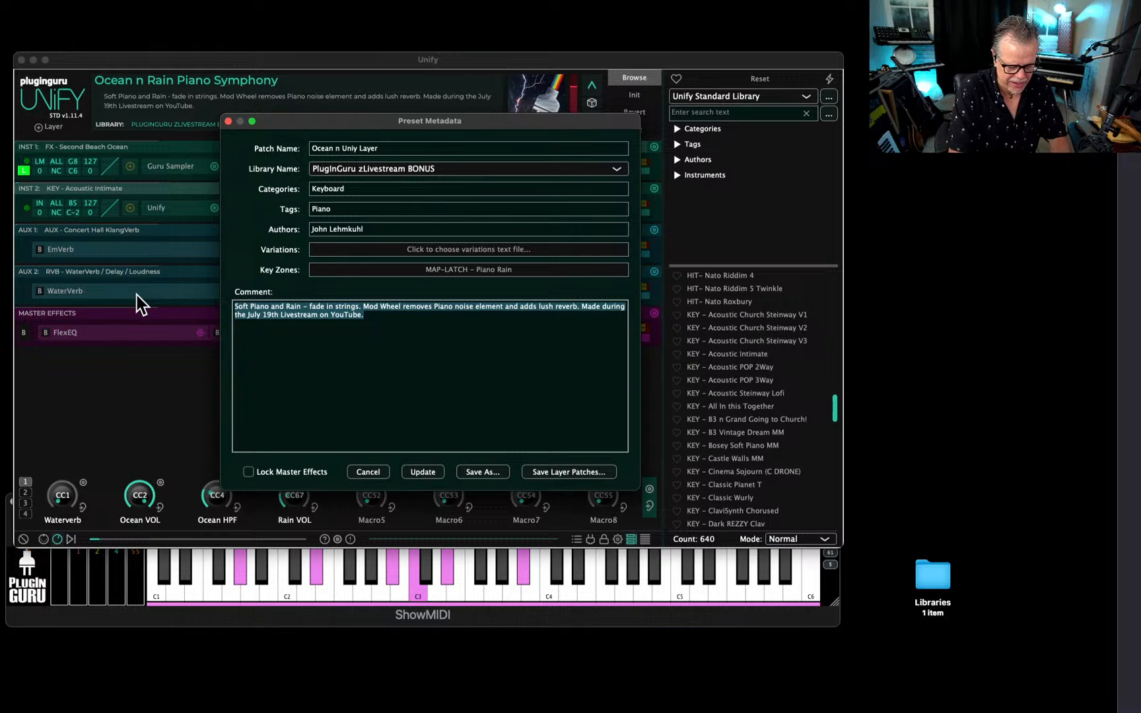
text(Ocean)
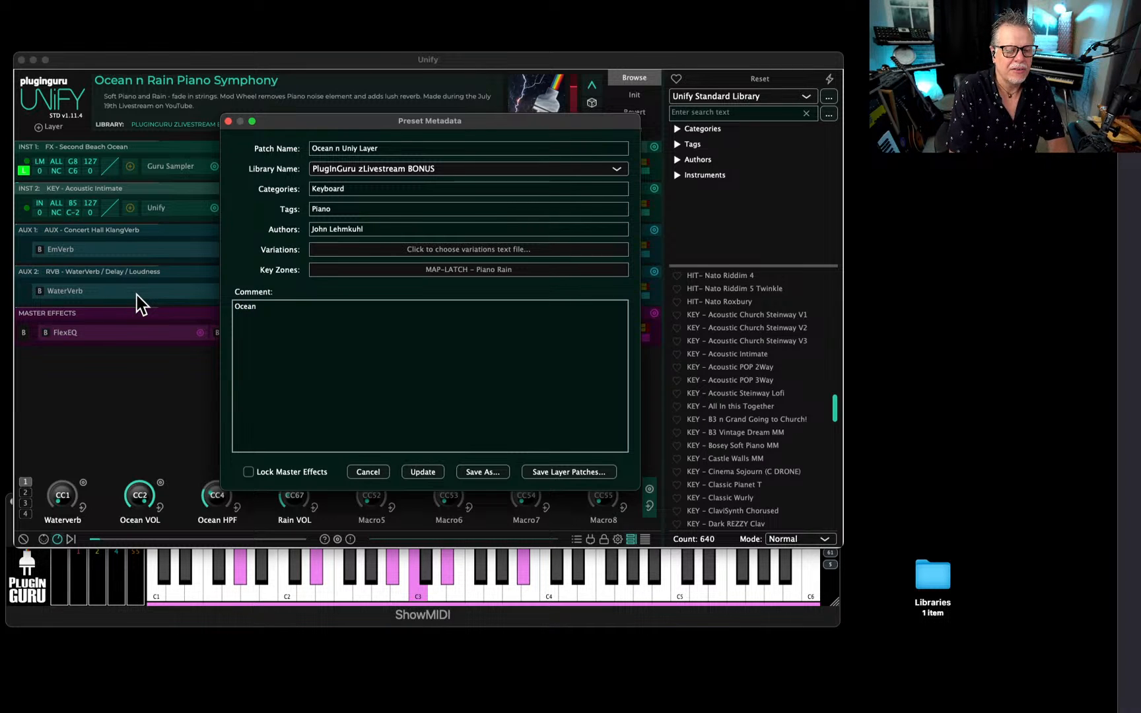
text( recording from m)
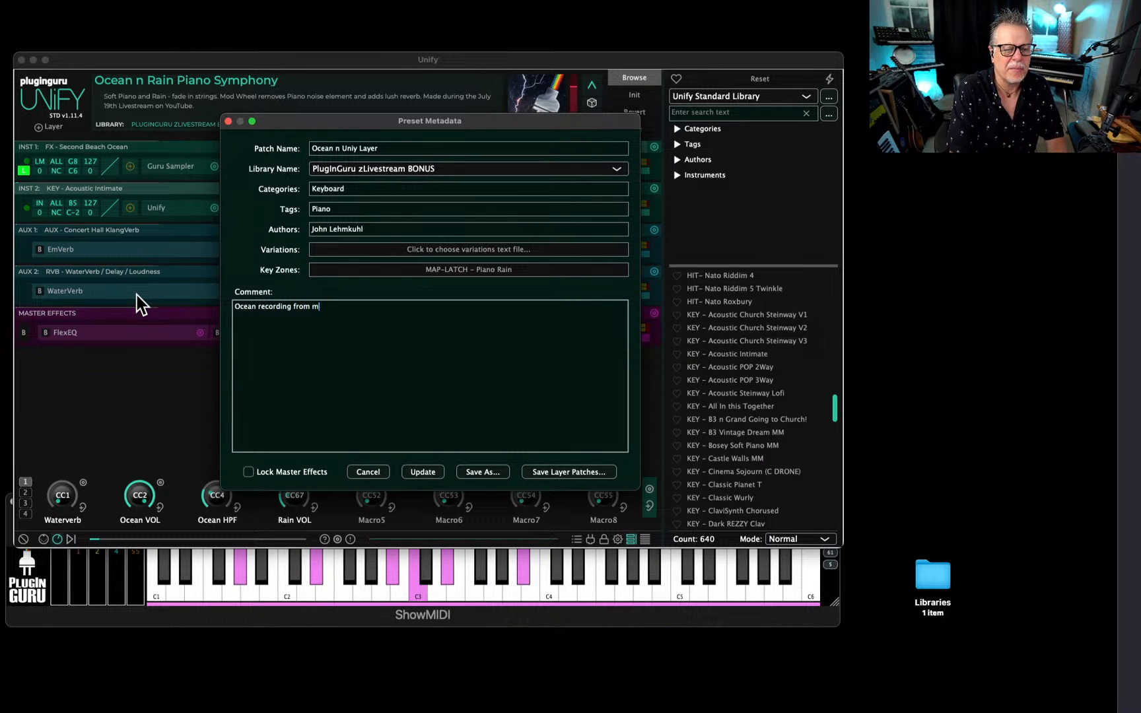
text(y trip to Secon)
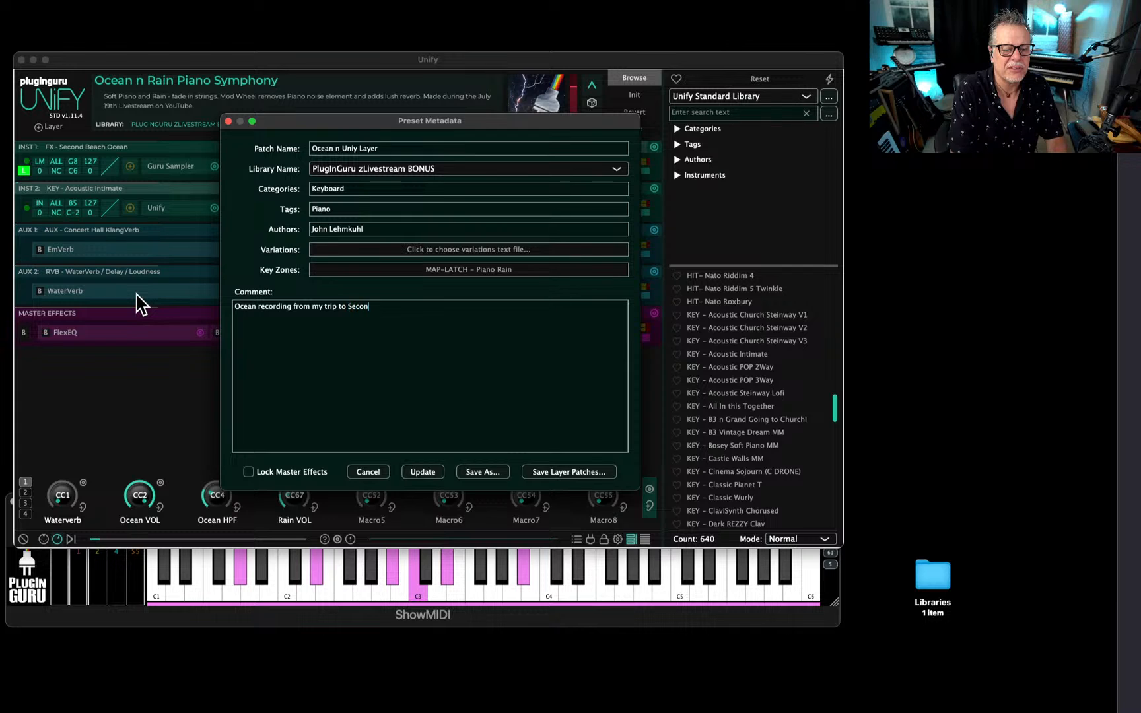
text(d Beach in )
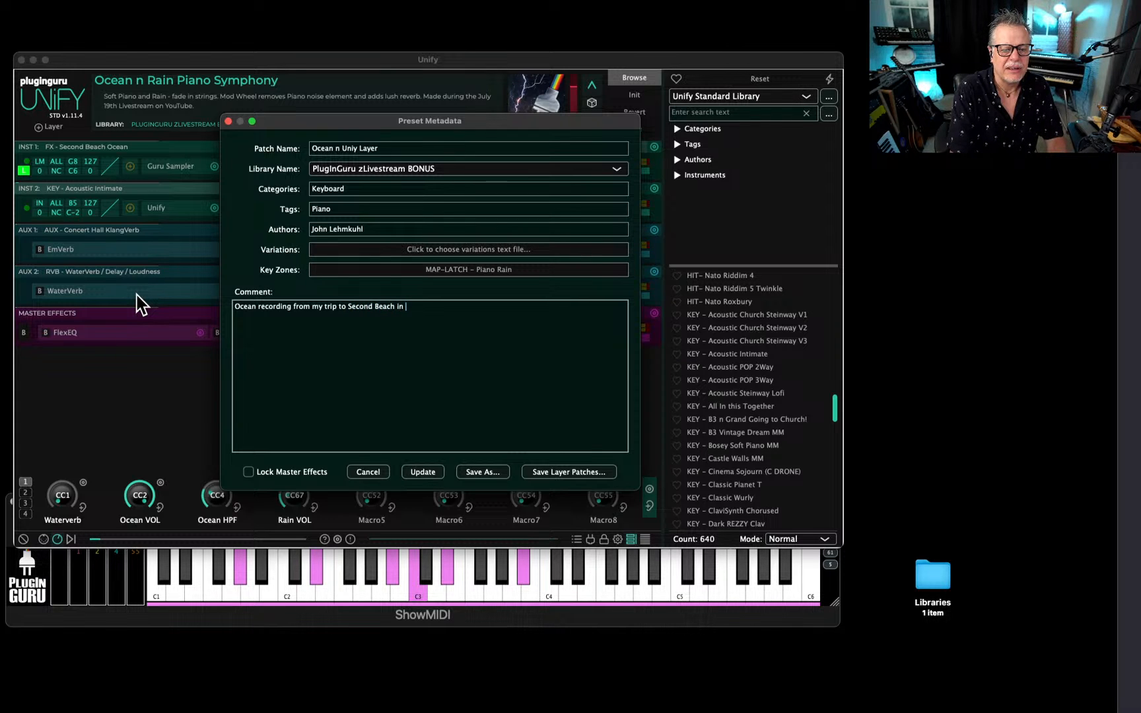
text(Washington)
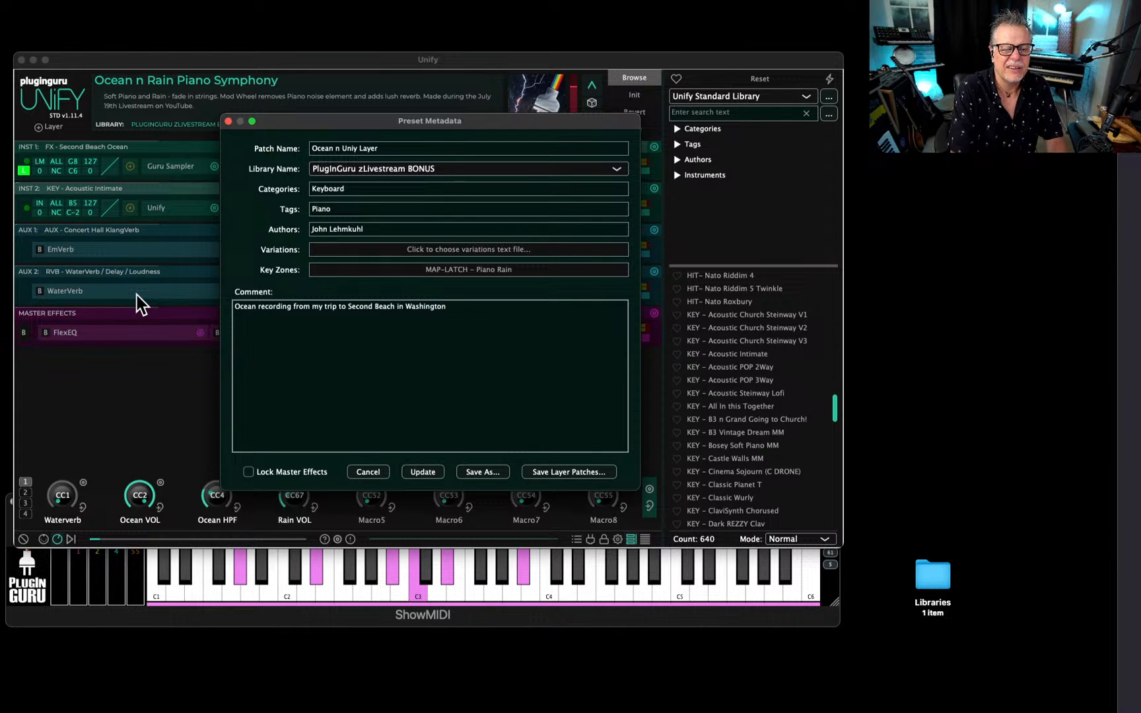
text( on )
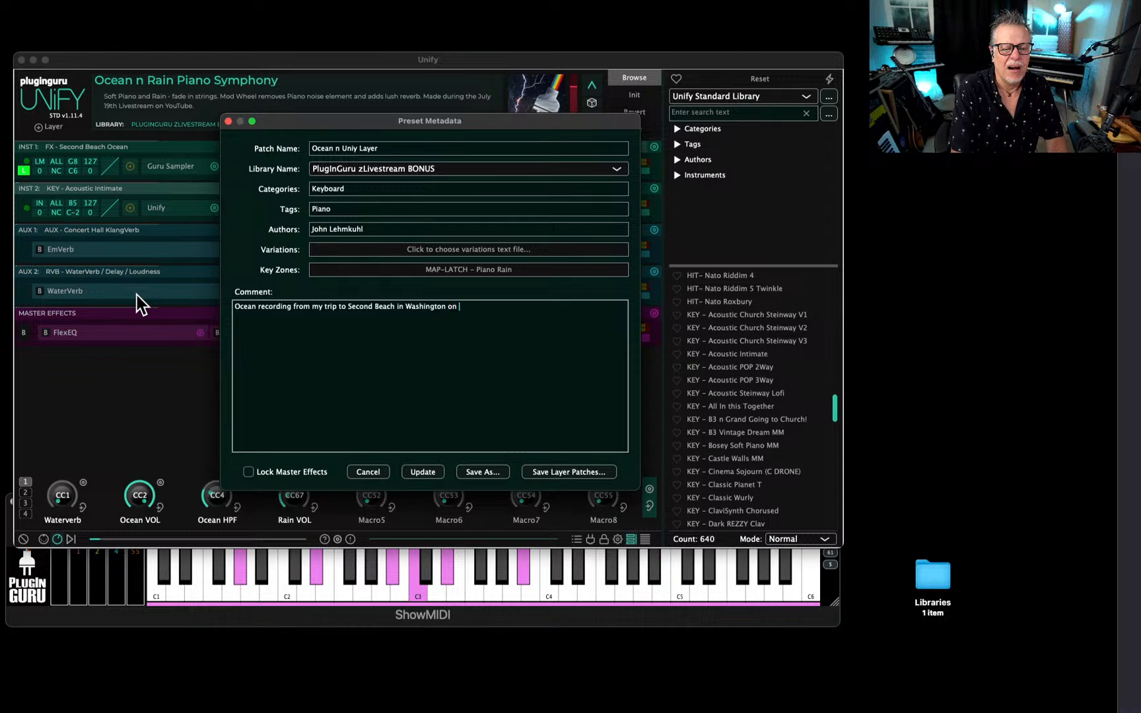
text(Layer 1. Laye)
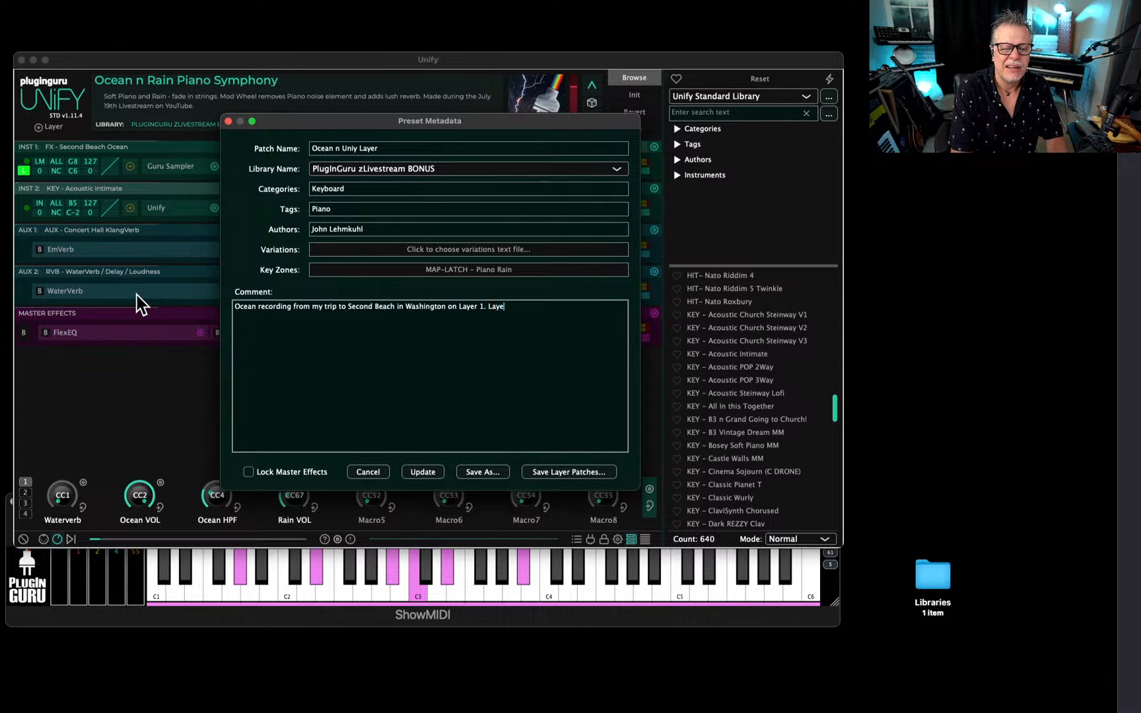
text(r 2 is a U)
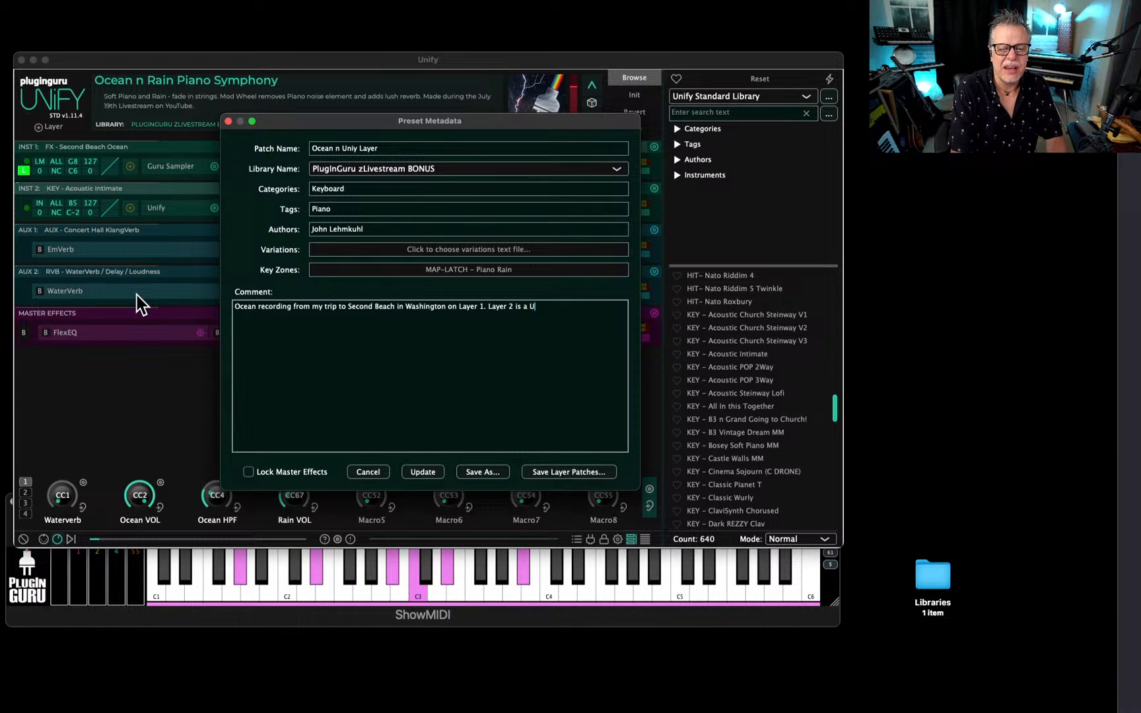
text(nify Layer playing )
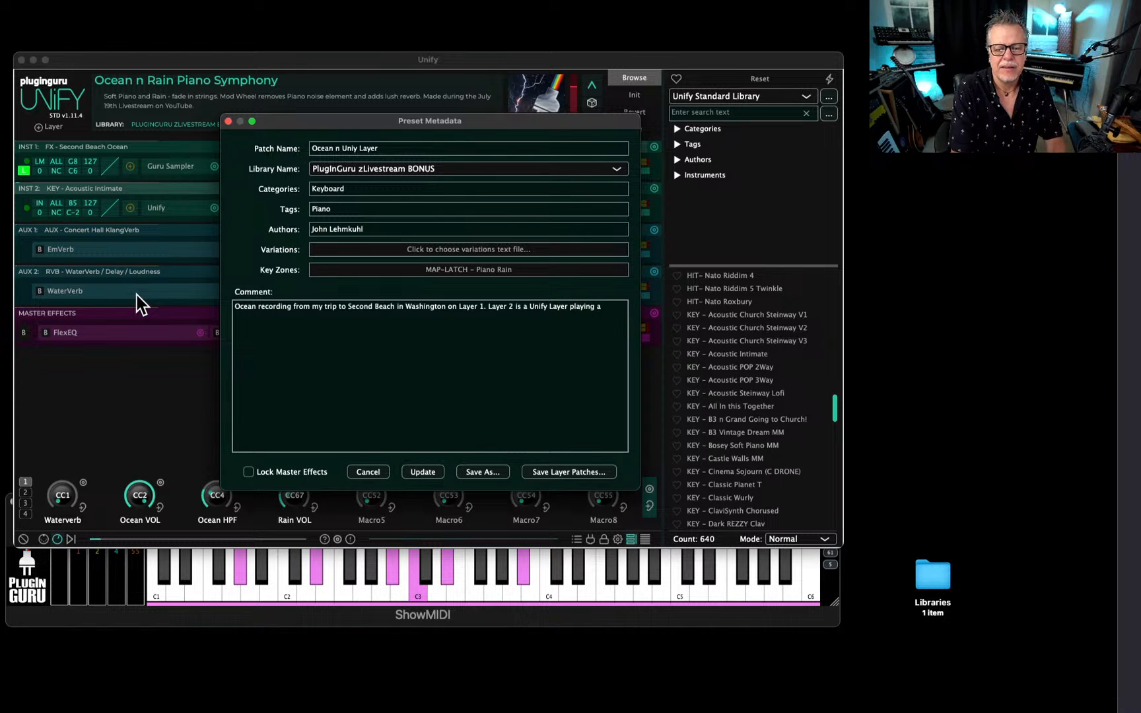
text(a patch)
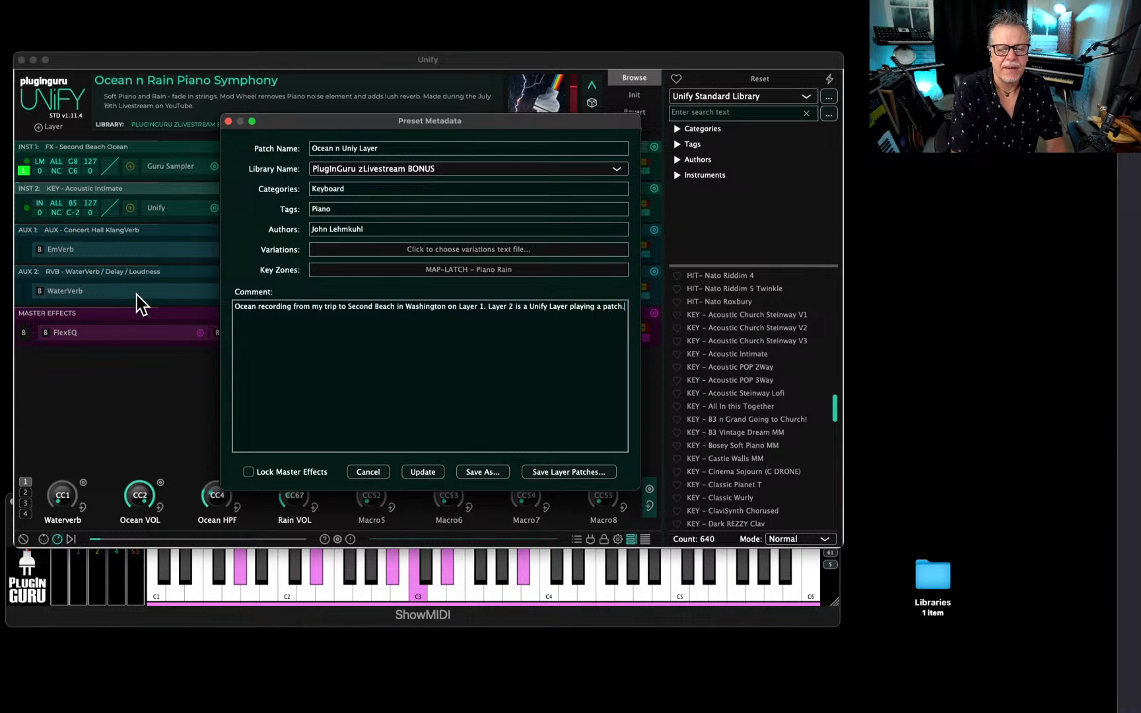
text(.)
Continue the patch comment with "Open Layer 2, choose any patch or build any patch to enojoy".
key(Return)
text(Open )
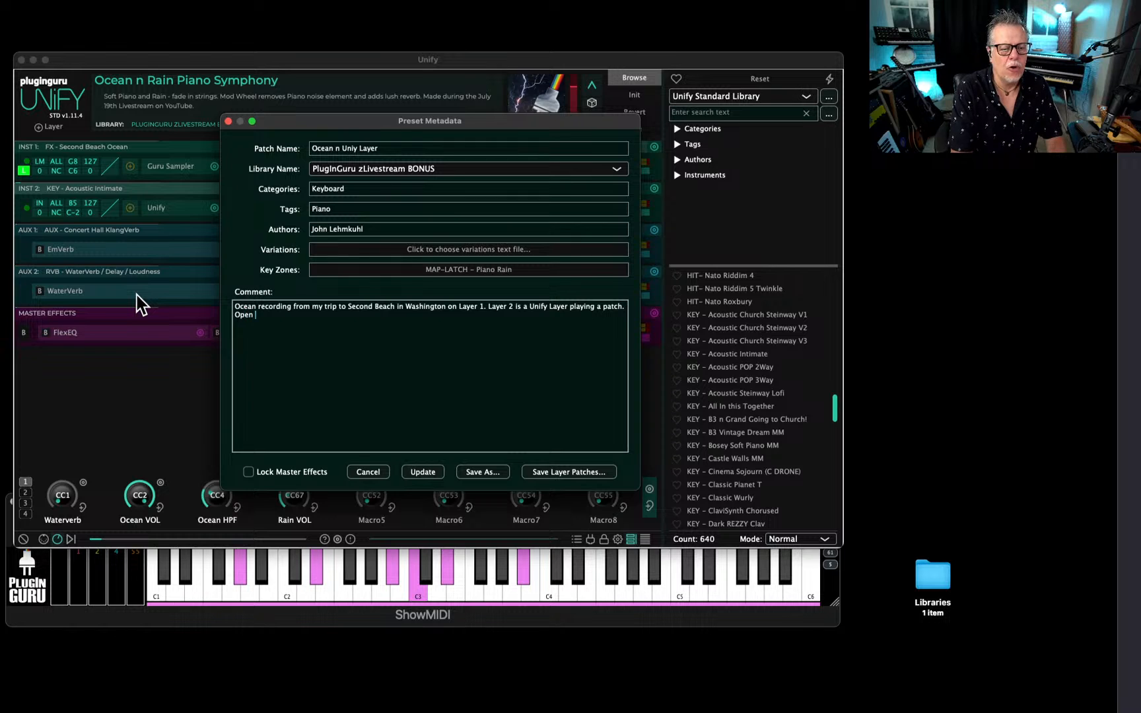
text(Layer 2.)
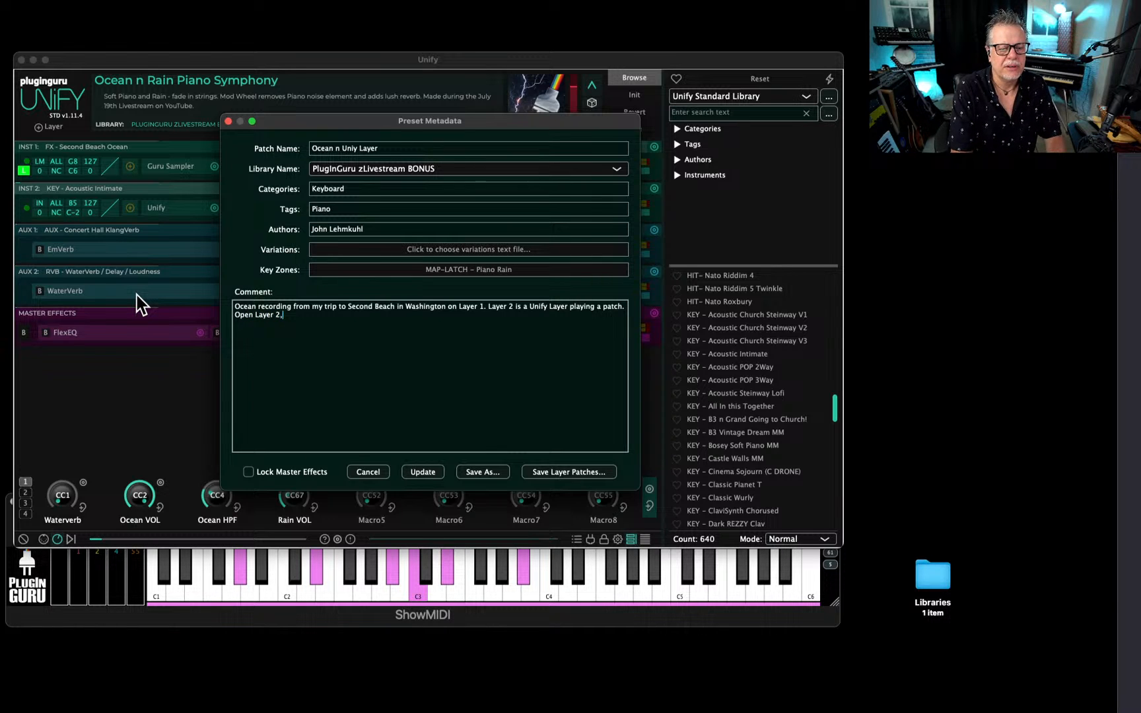
text( choose any )
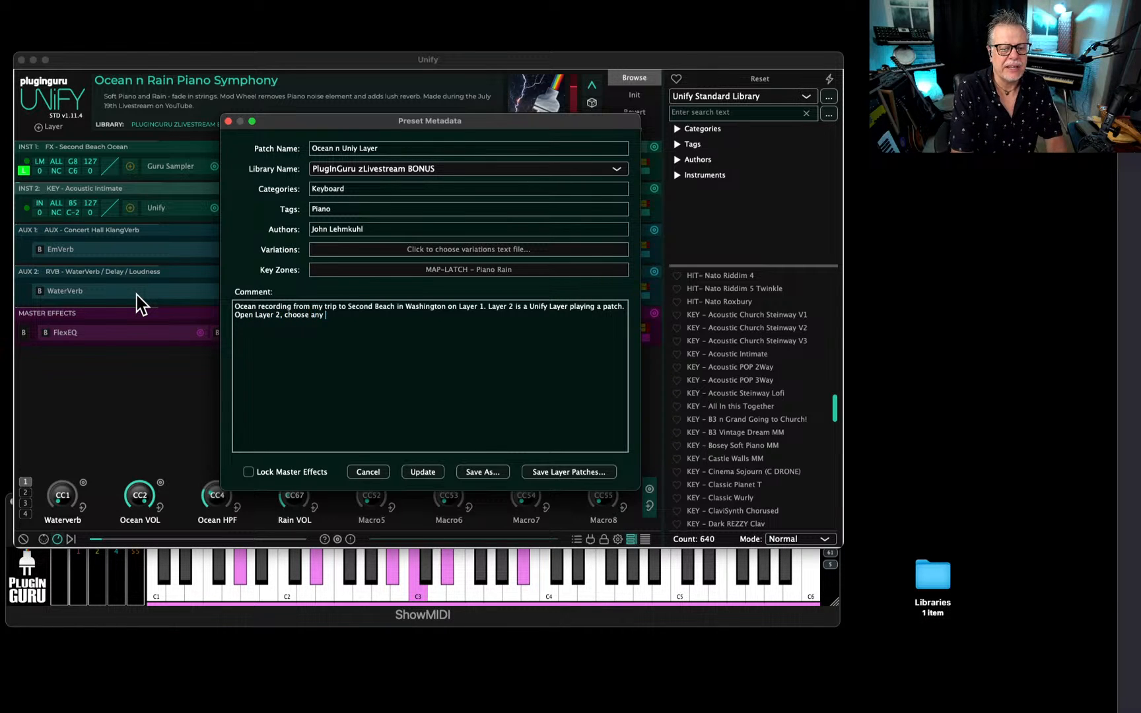
text(patch or build any patch)
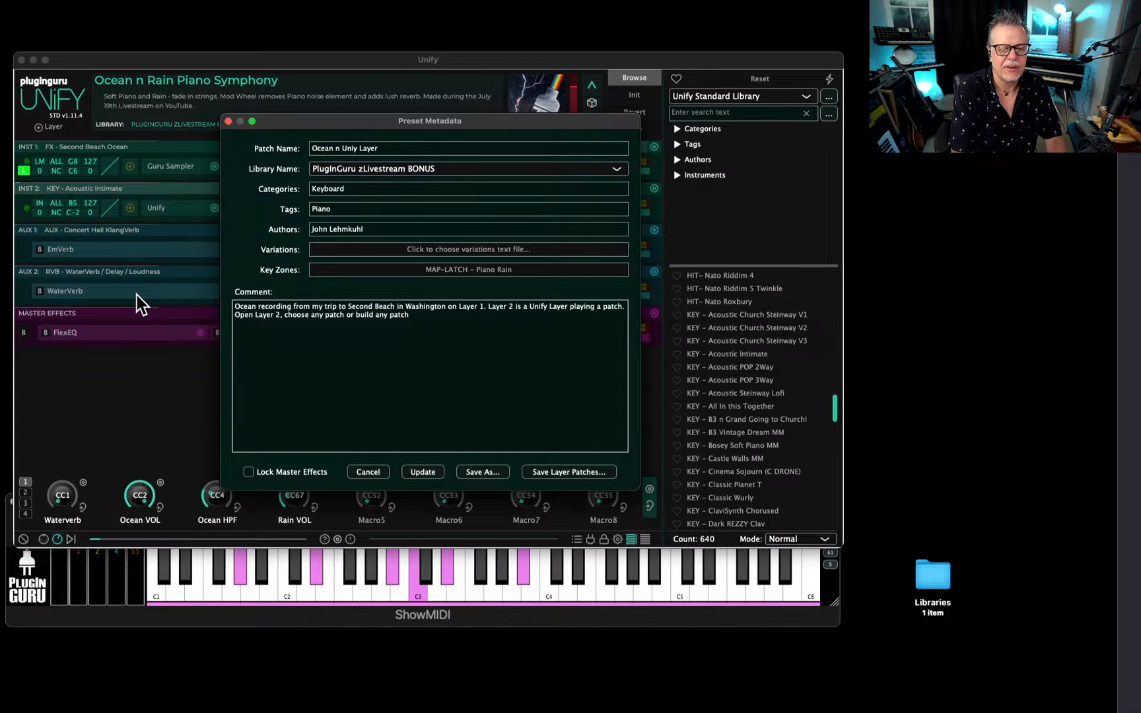
text( to enou)
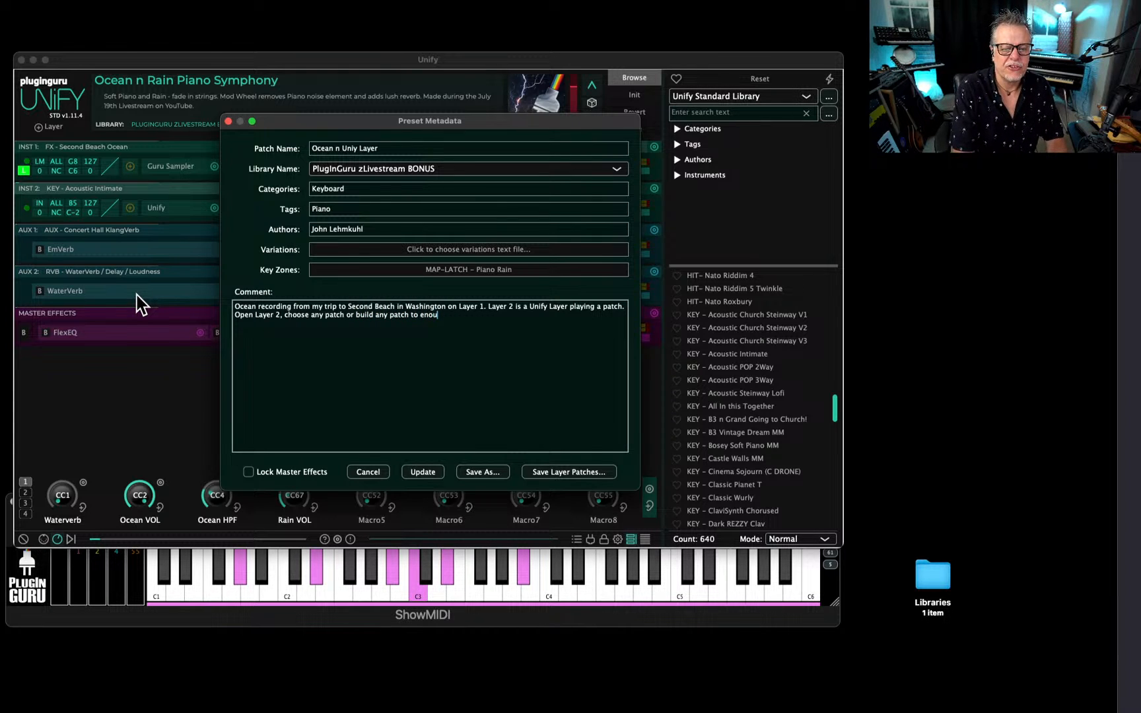
key(BackSpace)
text(joy)
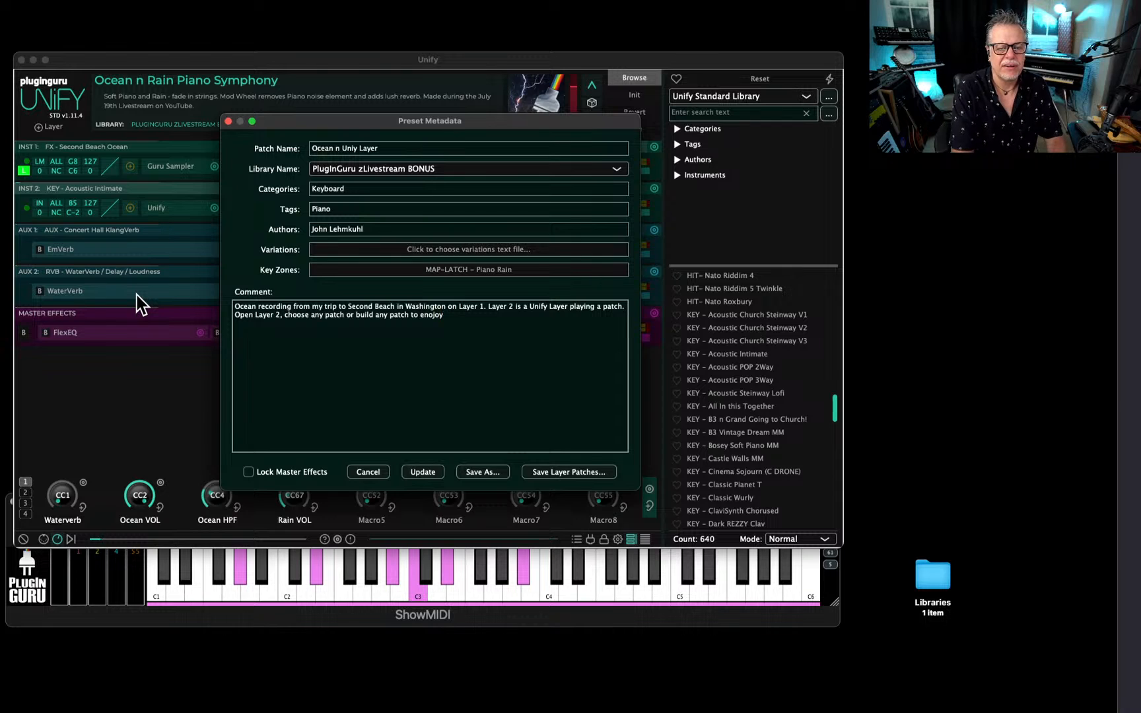
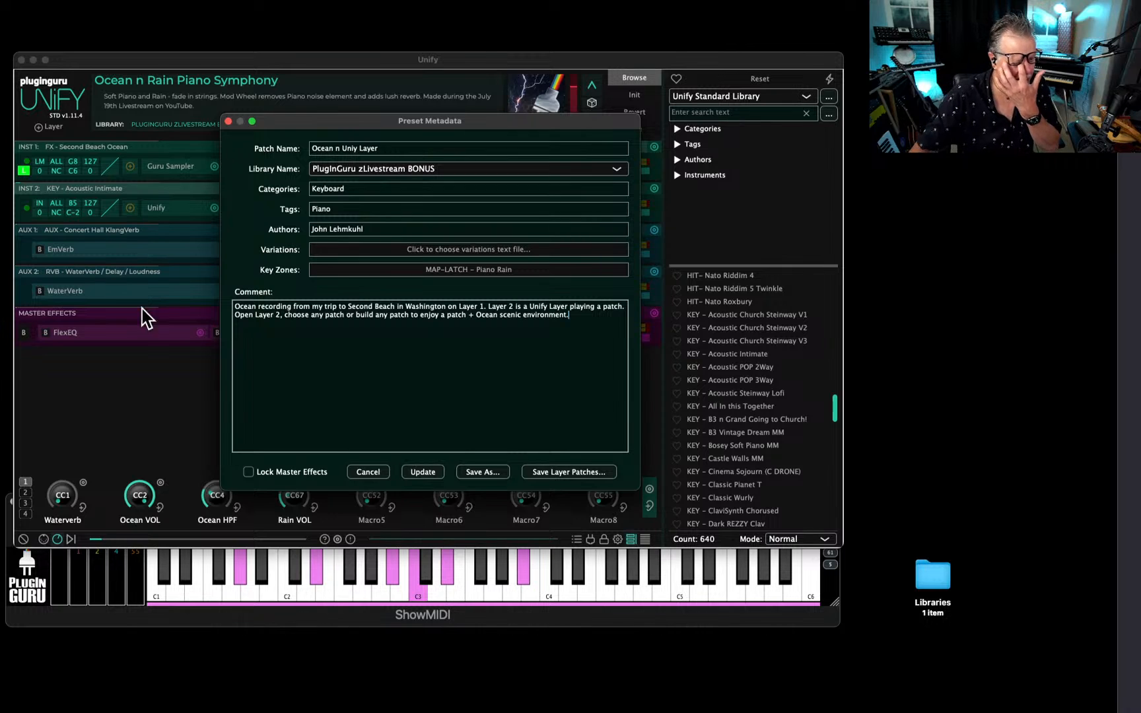
Save the patch as Ocean n Uniy Layer in the PlugInGuru zLivestream BONUS library and clear the Rain VOL macro knob.
click(491, 472)
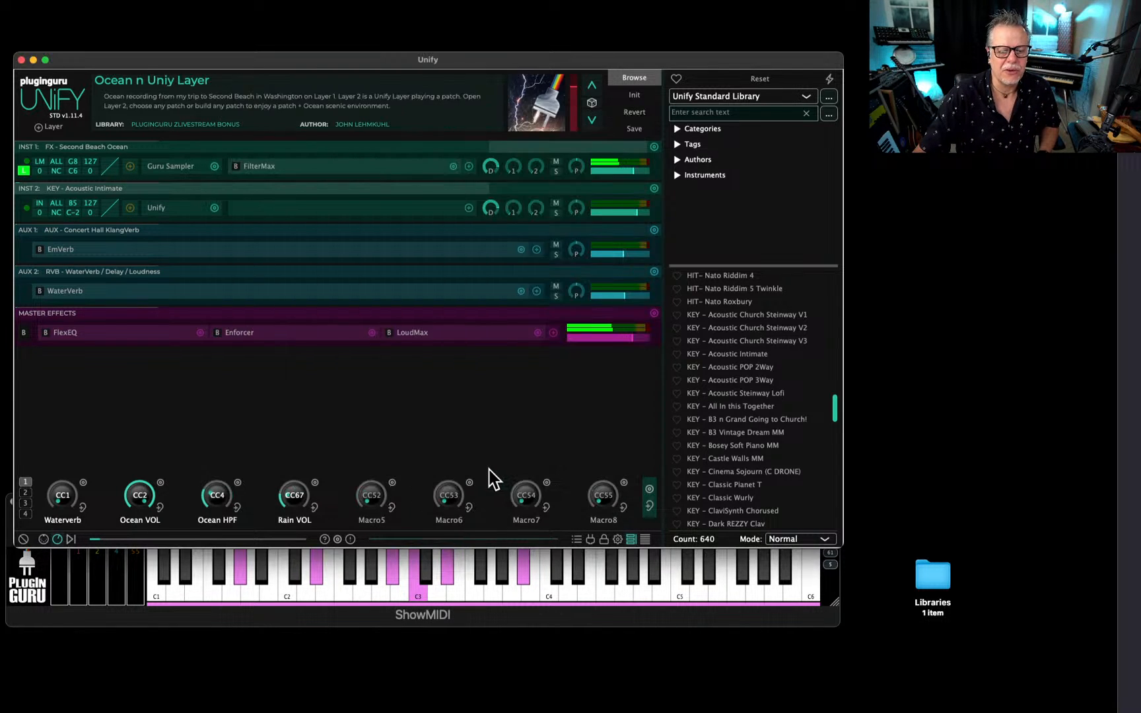
click(686, 422)
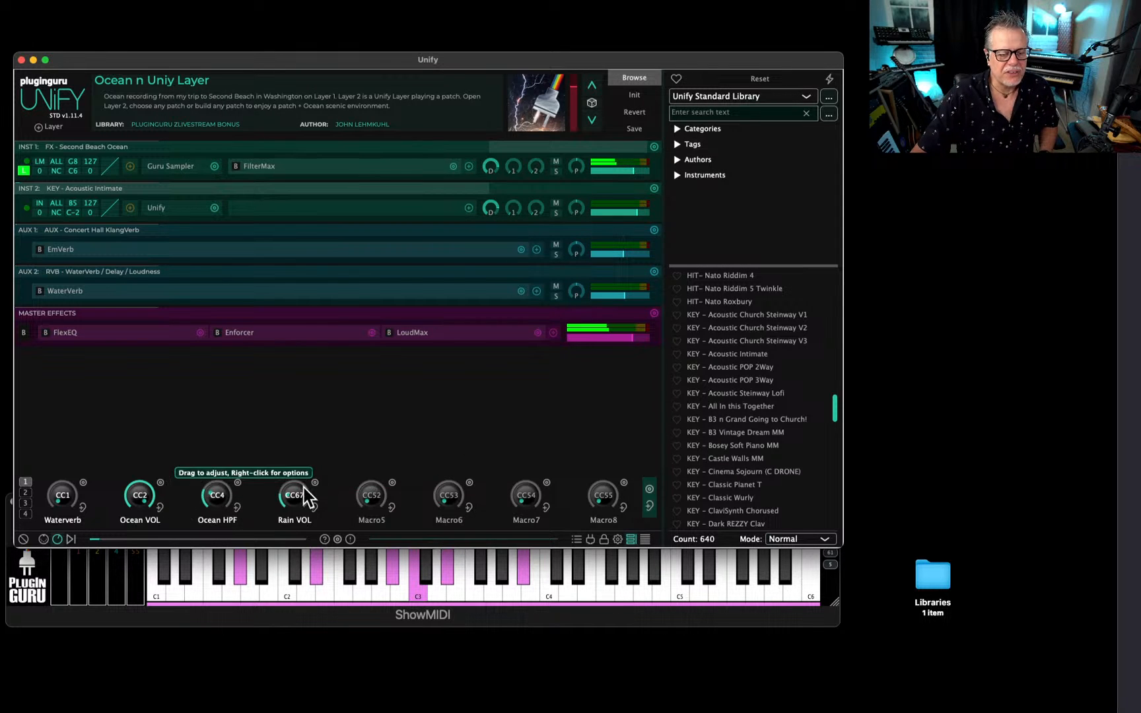
key(super+Tab)
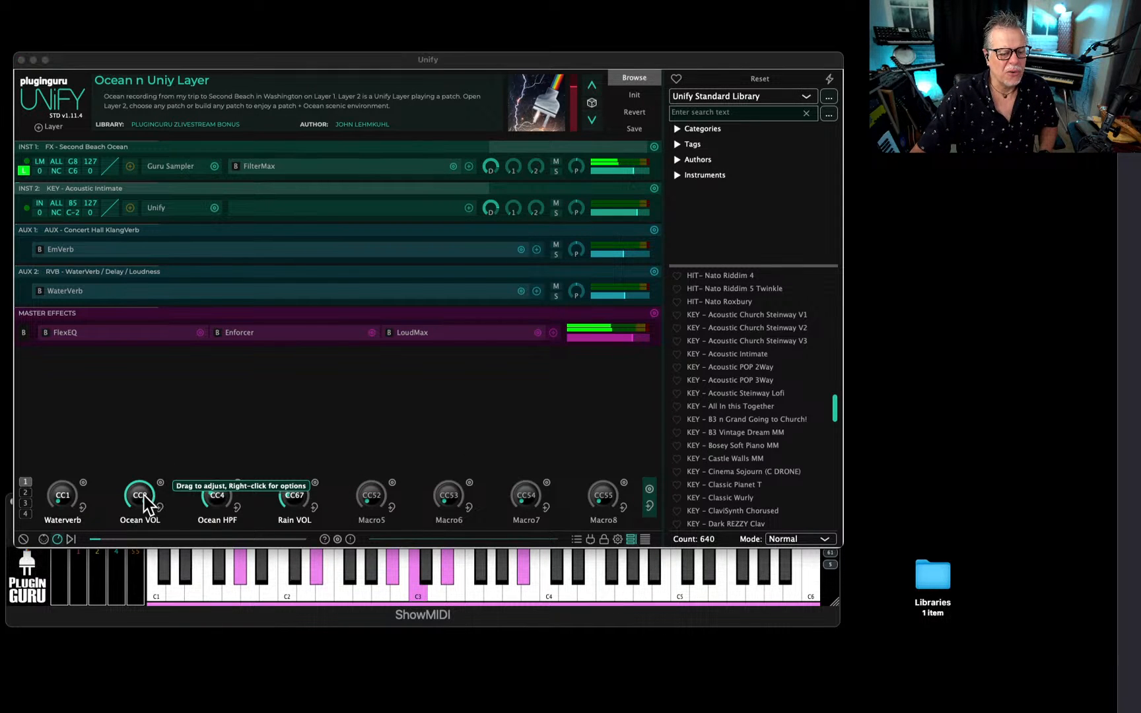
drag(0, 221, 399, 207)
click(212, 501)
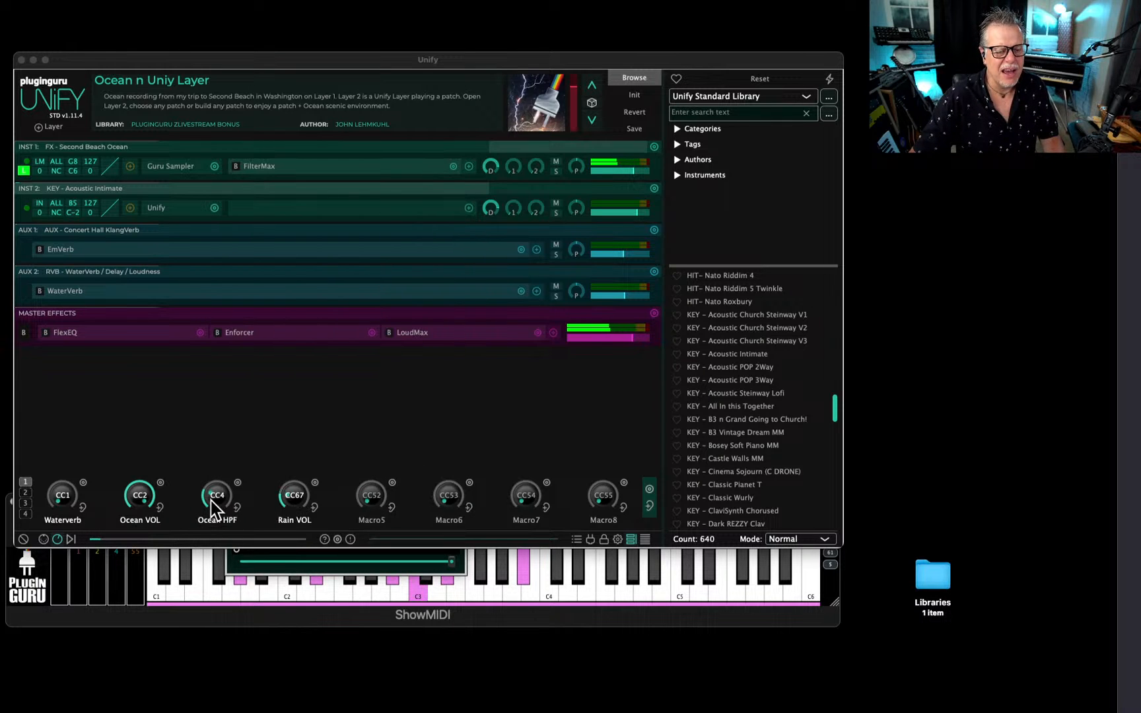
alt+click(315, 484)
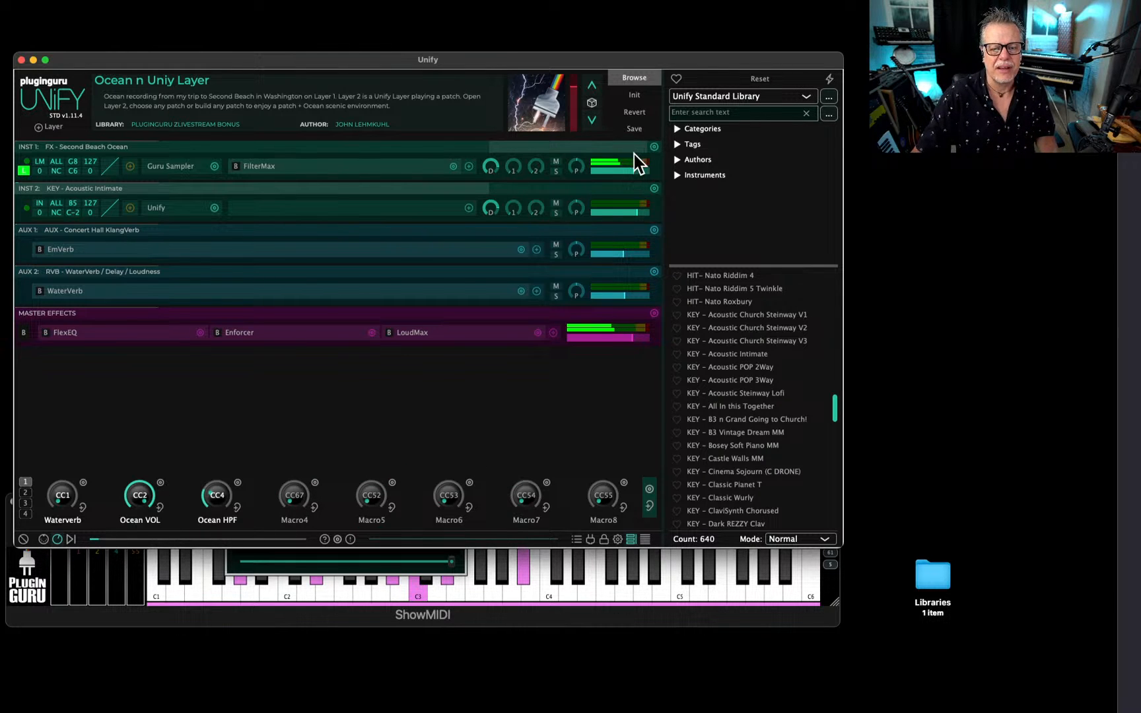
right_click(940, 566)
right_click(733, 419)
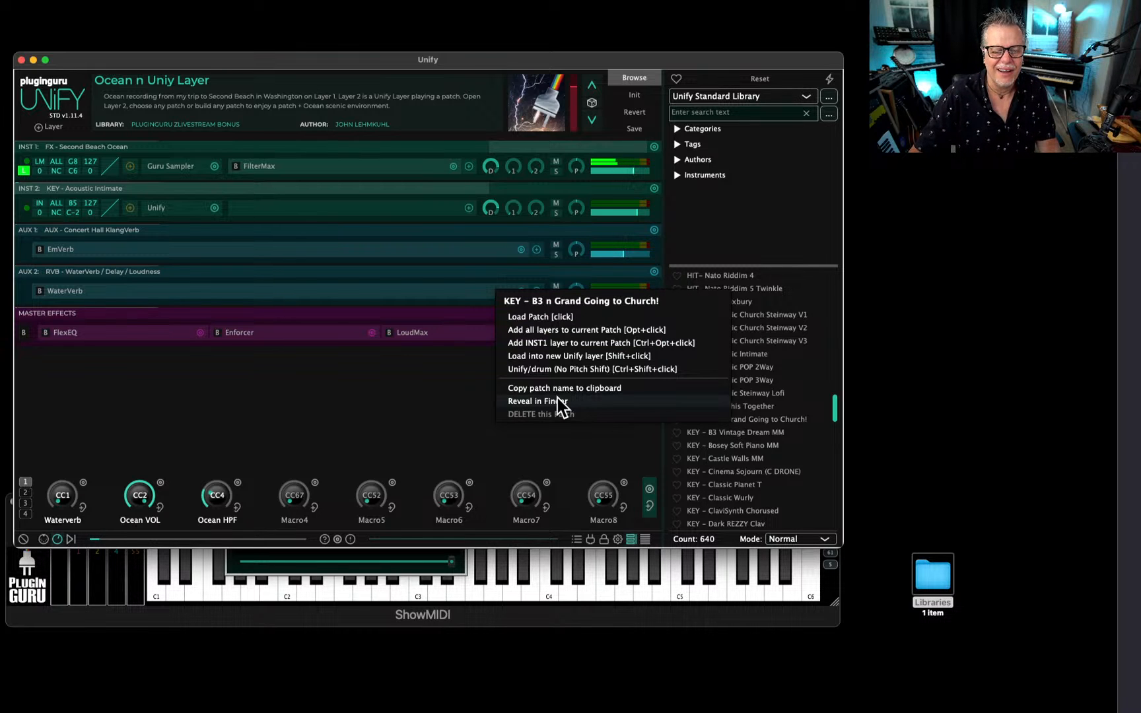
click(627, 470)
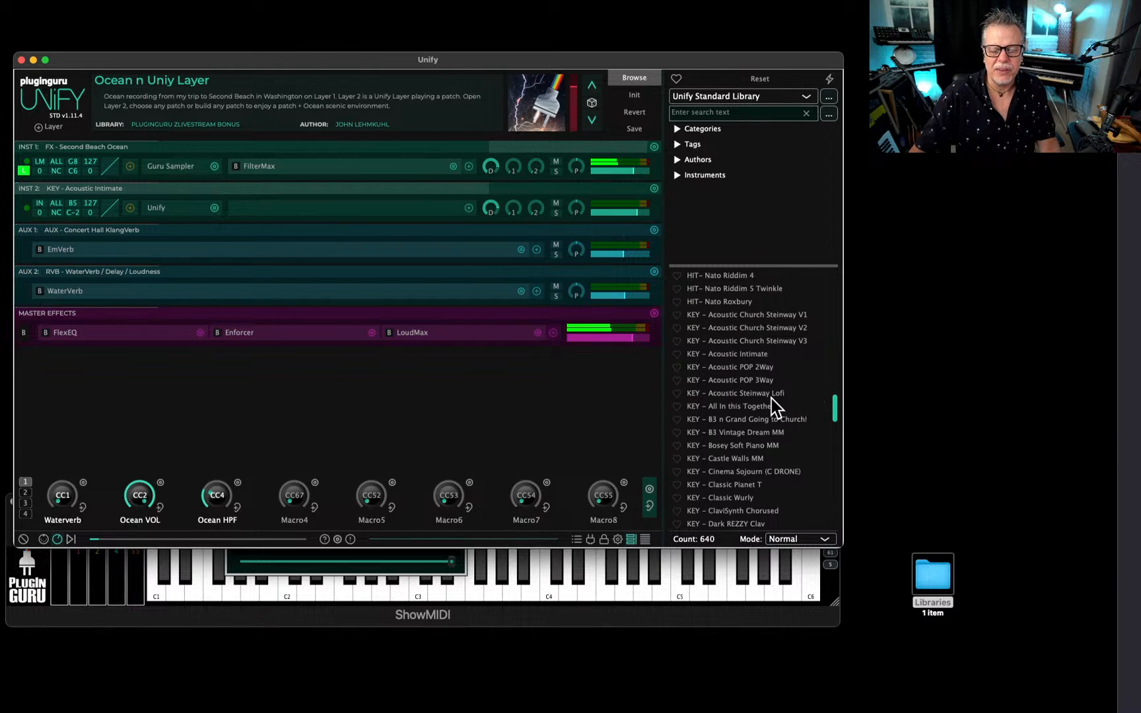
Browse the PlugInGuru zLivestream BONUS library and load the Ocean n Uniy Layer patch.
click(740, 97)
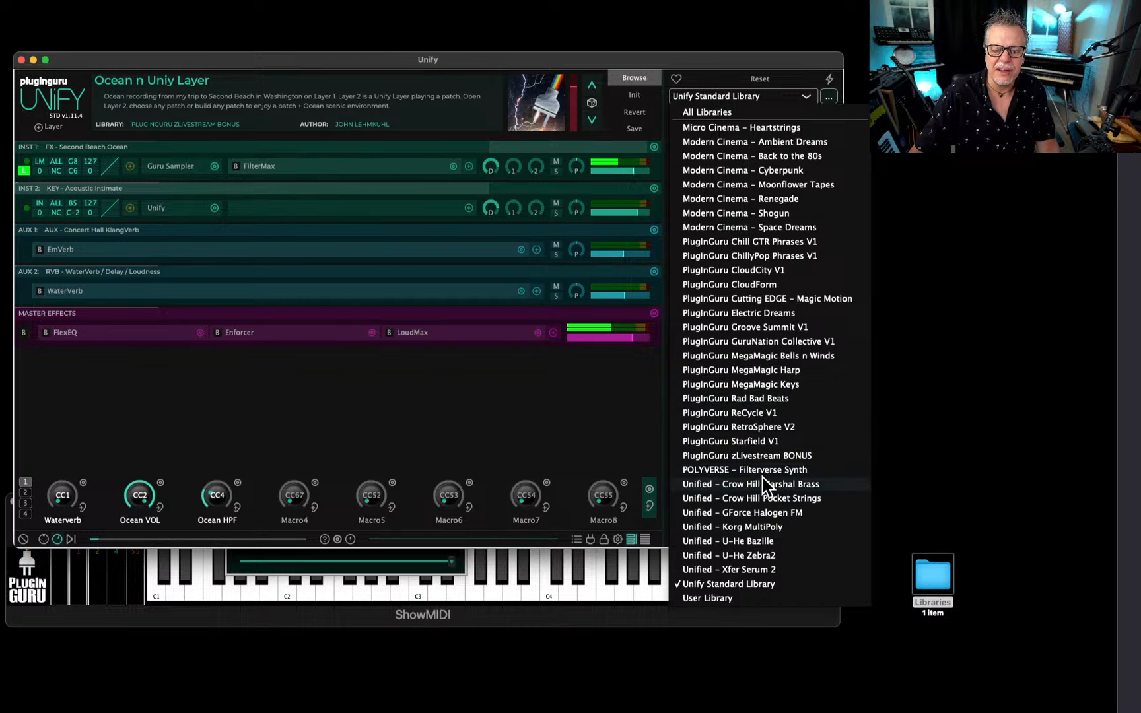
click(744, 456)
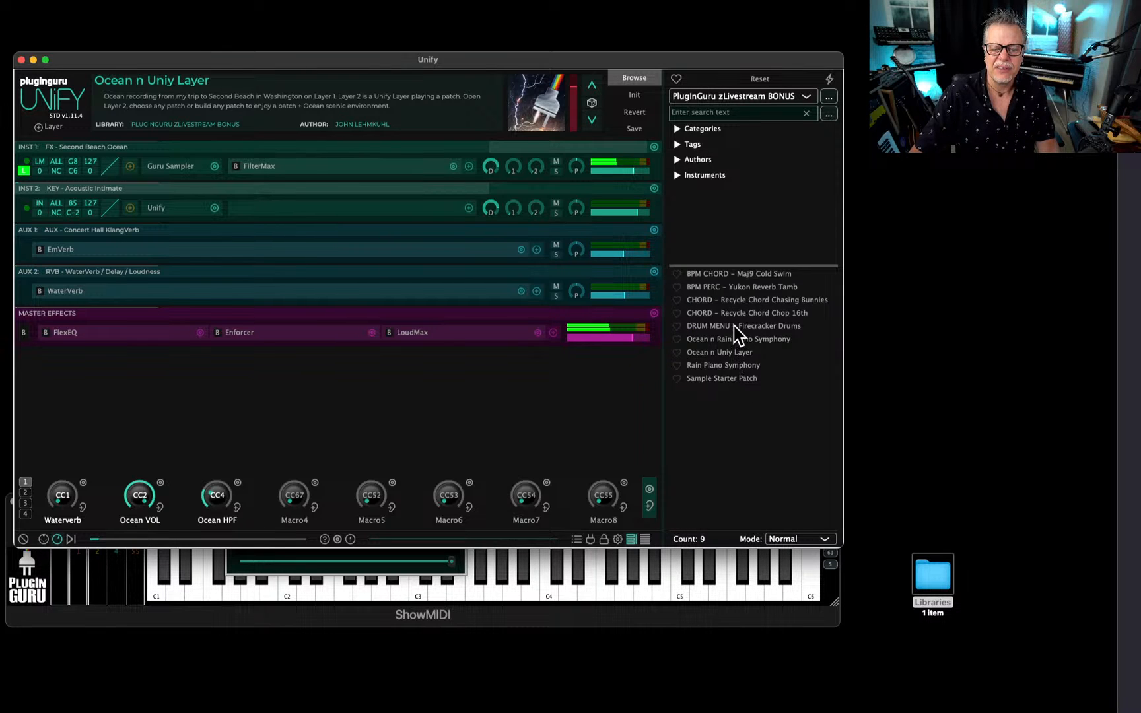
click(712, 351)
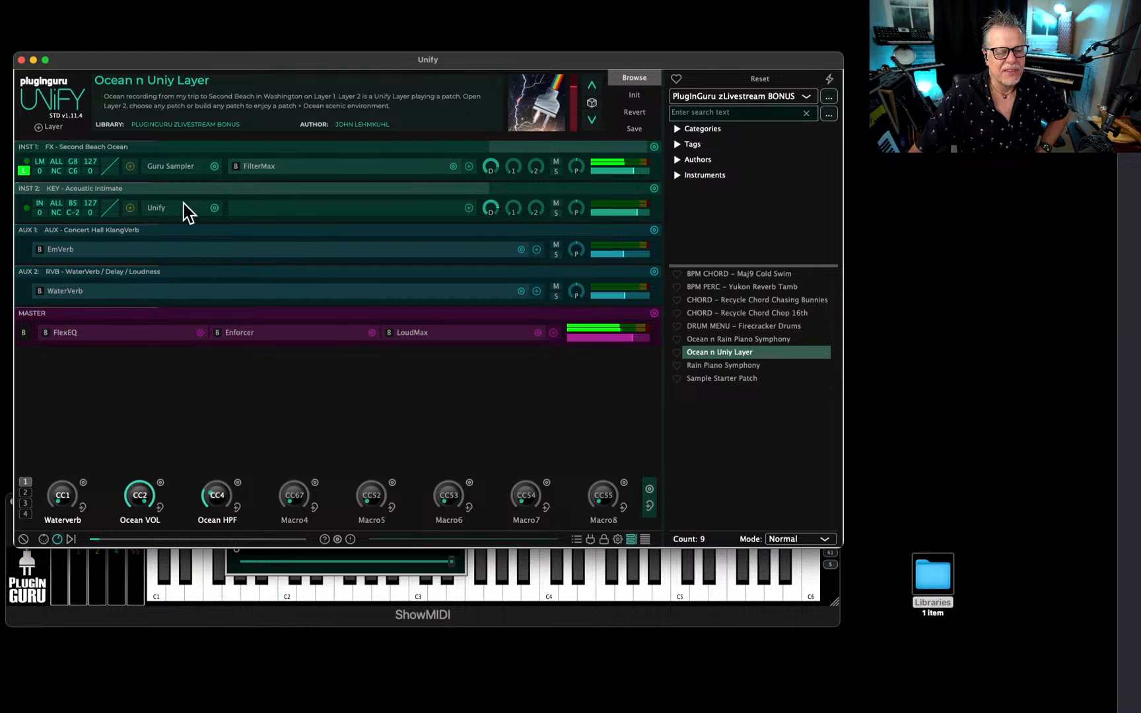
Open the nested Unify instrument on INST 2, shrink its window, and load KEY - Hydra Rhodes from the Unify Standard Library.
double_click(158, 206)
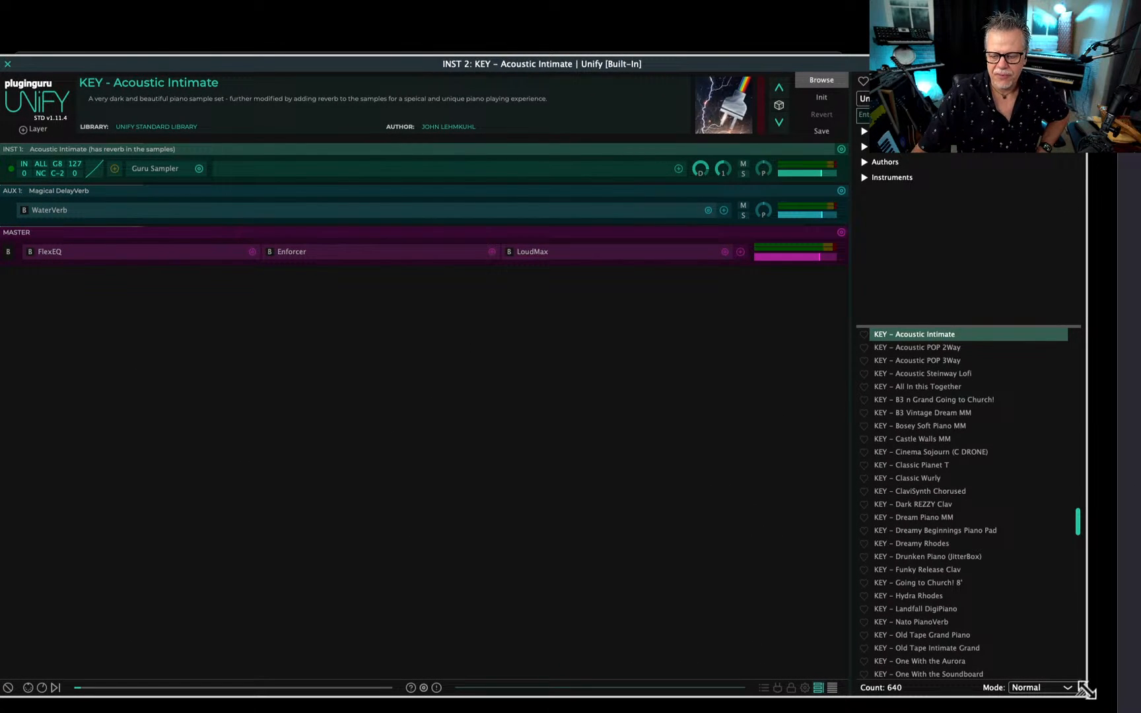
drag(1081, 688, 815, 588)
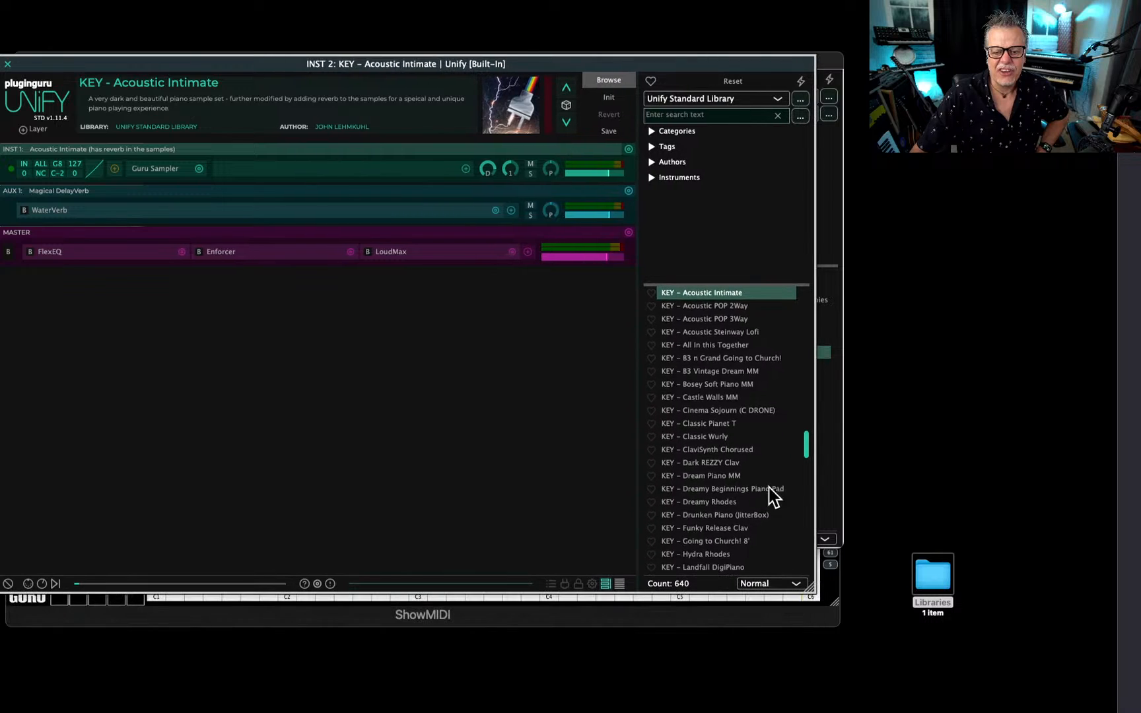
scroll(741, 436, up, 5)
scroll(736, 466, down, 5)
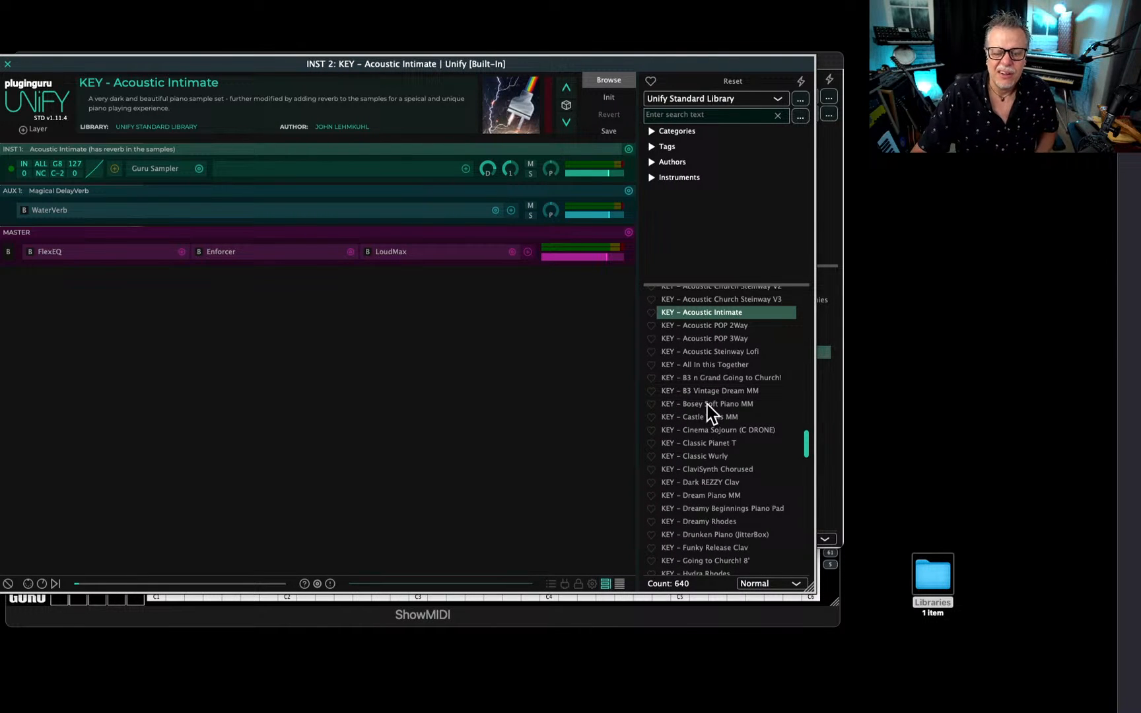
scroll(743, 469, down, 1)
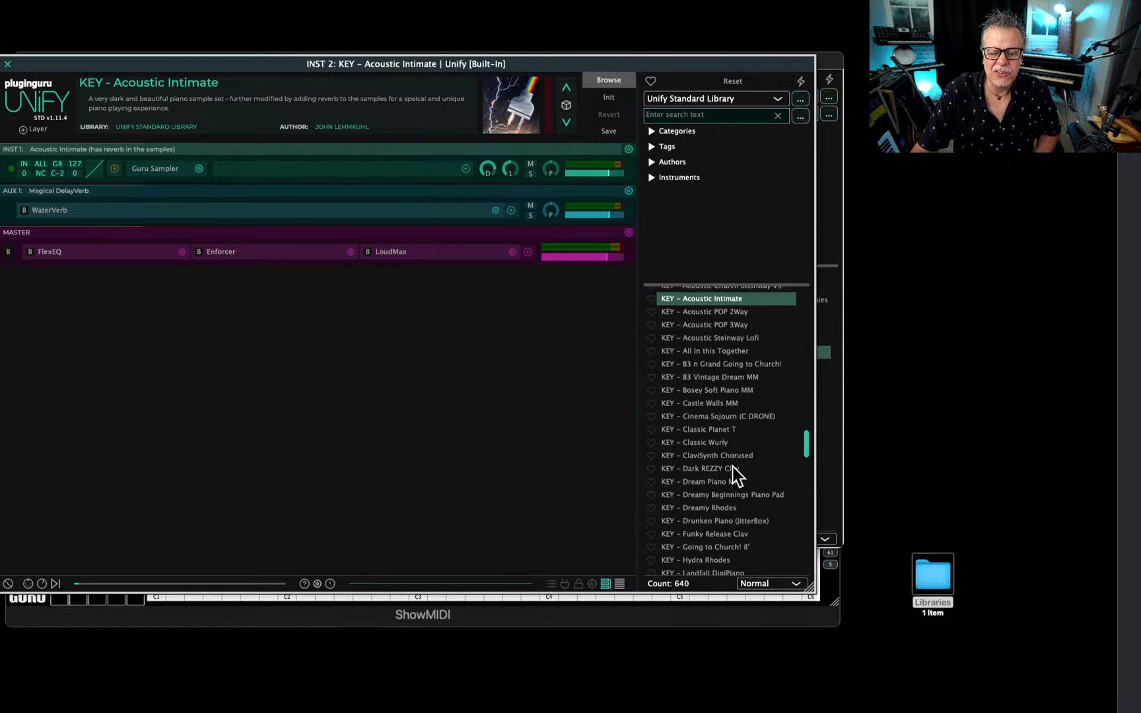
scroll(733, 471, down, 3)
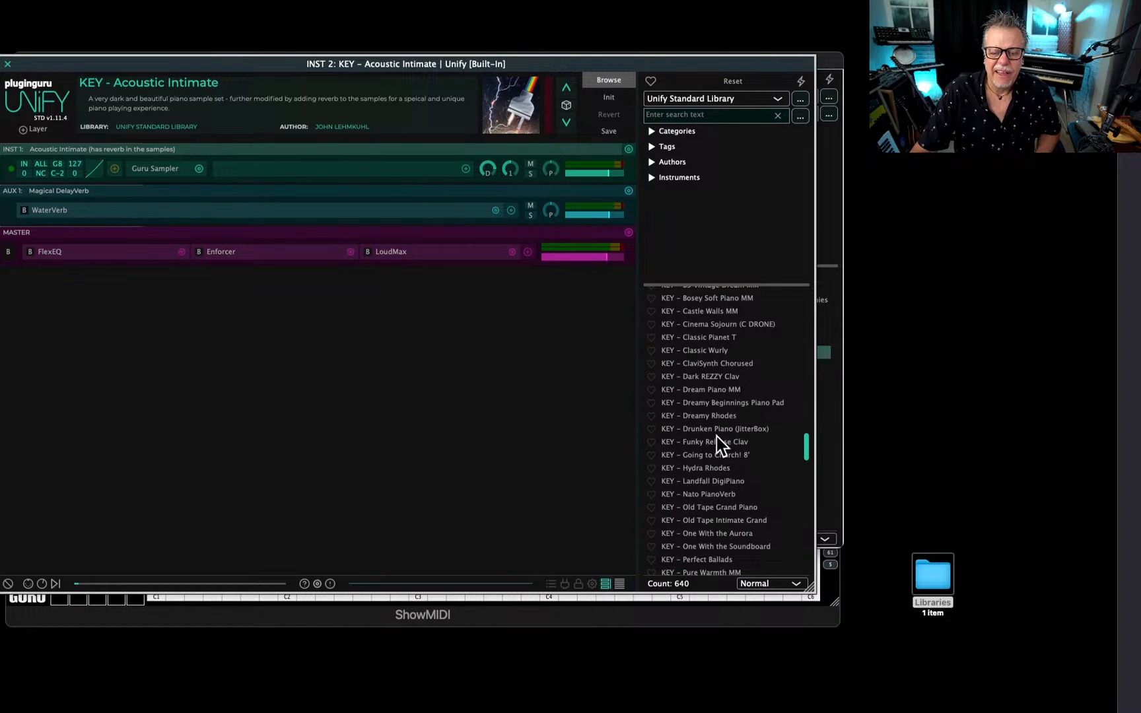
scroll(716, 436, down, 1)
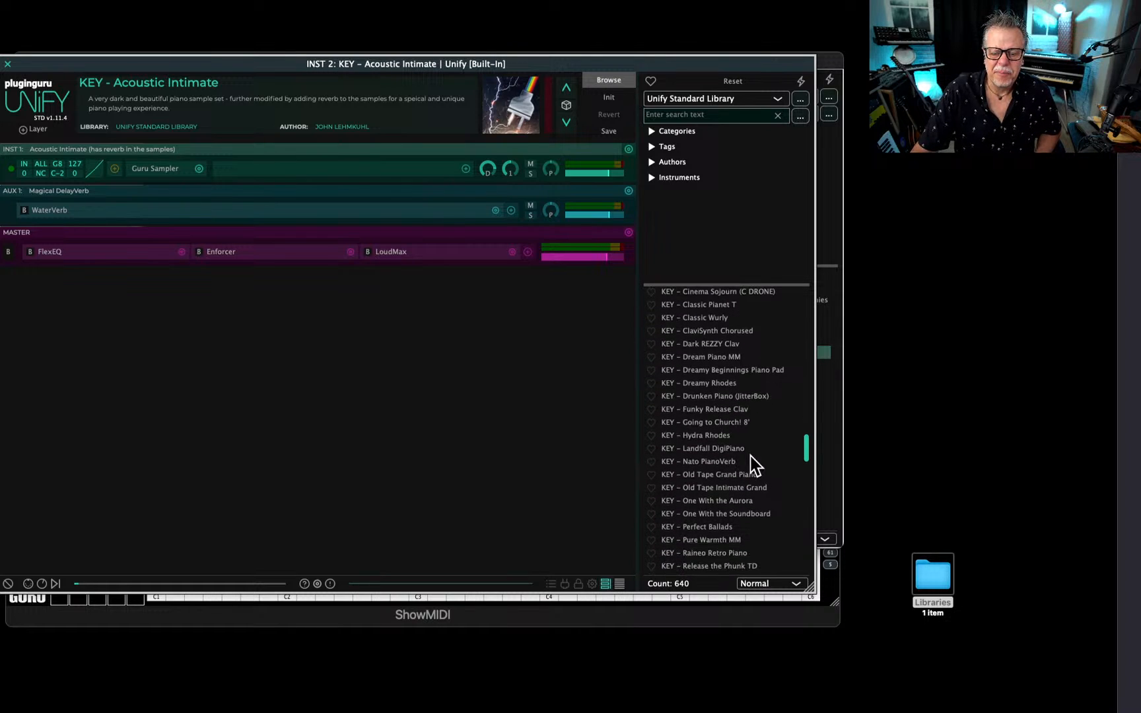
click(721, 435)
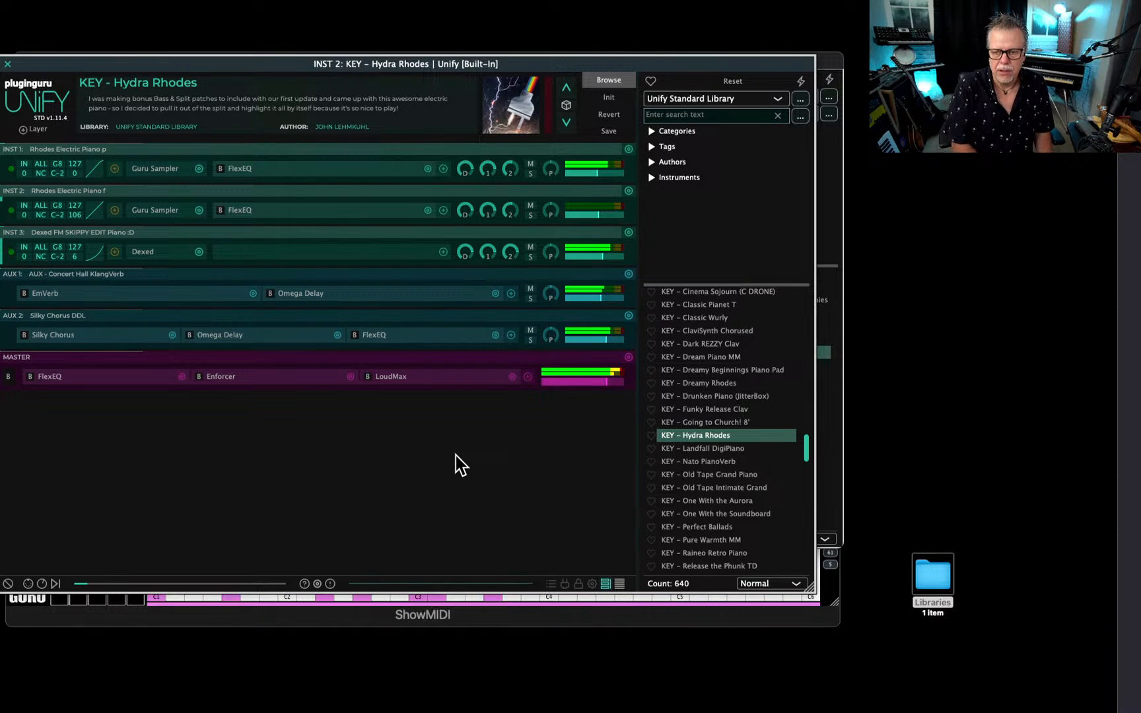
Load STRINGS - A Tad Vintage from the Unified - Crow Hill Pocket Strings library into the INST 2 Unify layer and close its window.
click(718, 99)
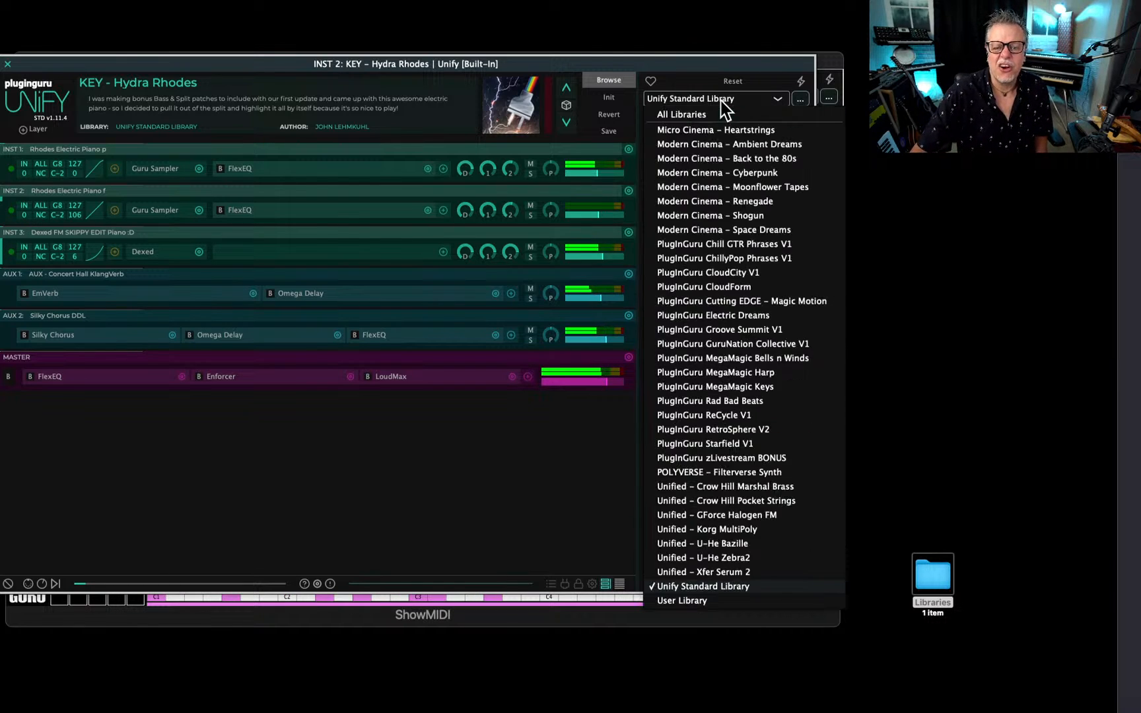
click(729, 501)
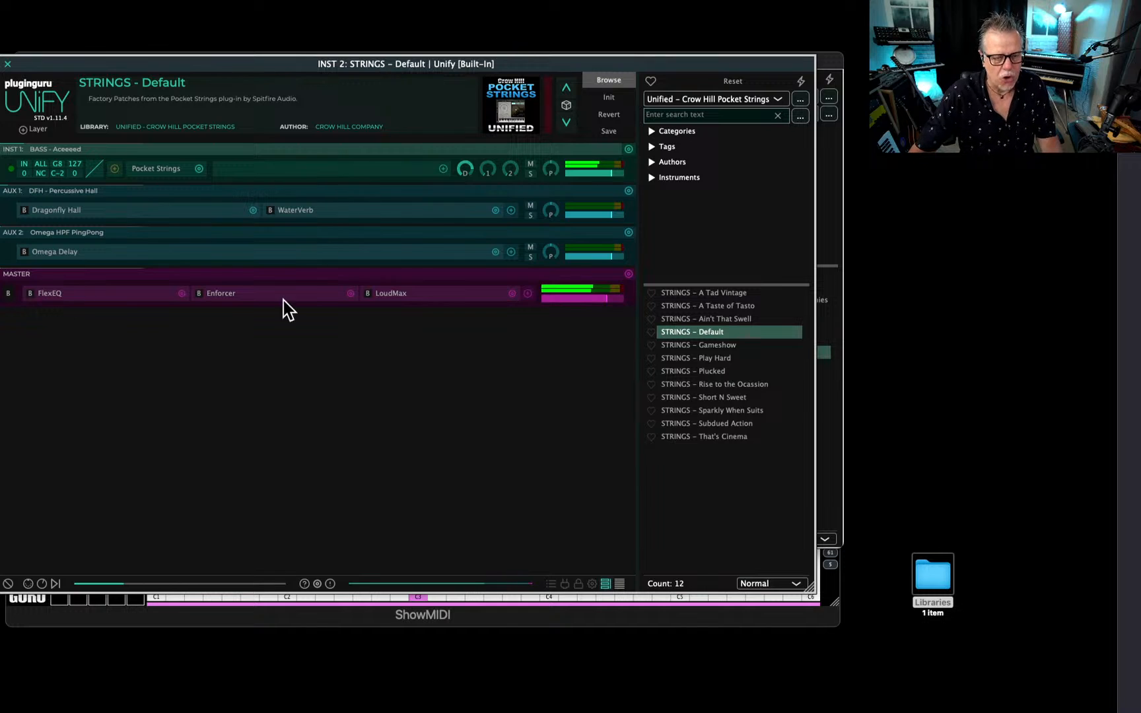
drag(288, 74, 487, 47)
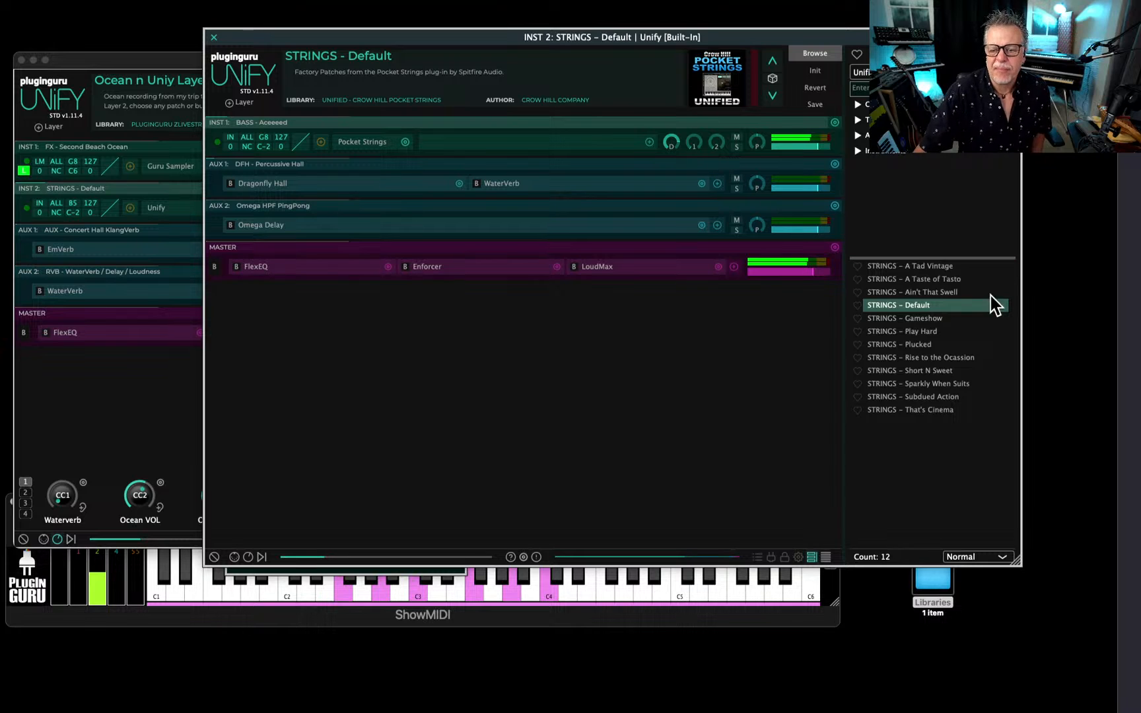
click(913, 267)
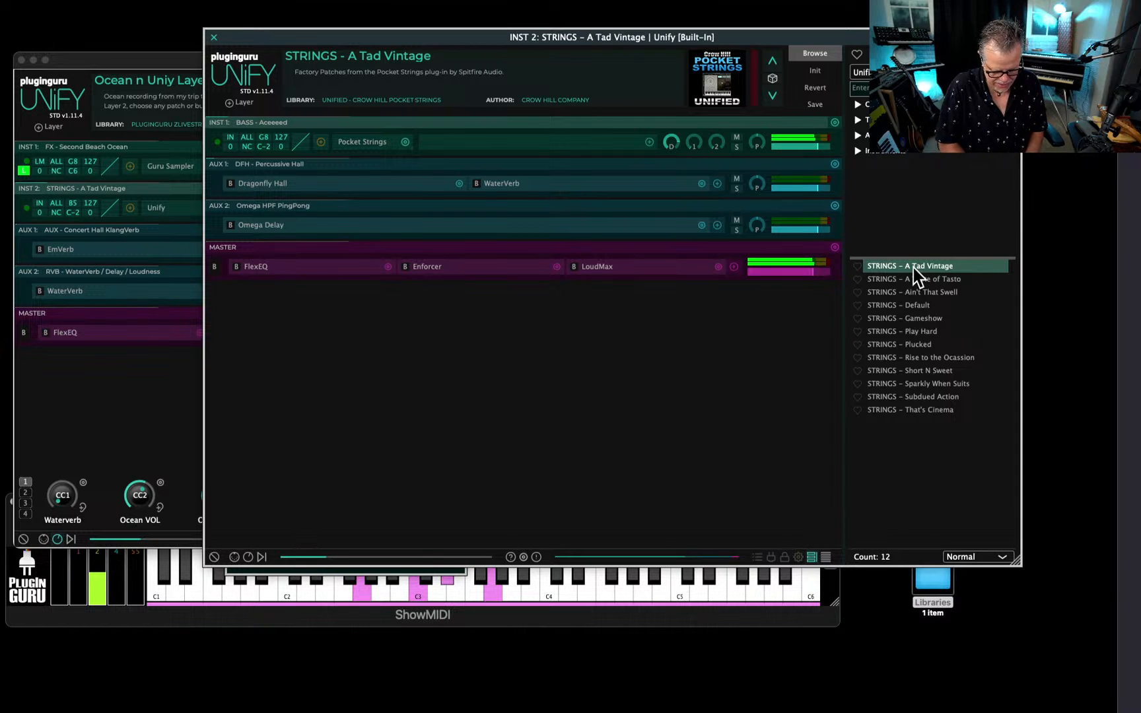
key(Escape)
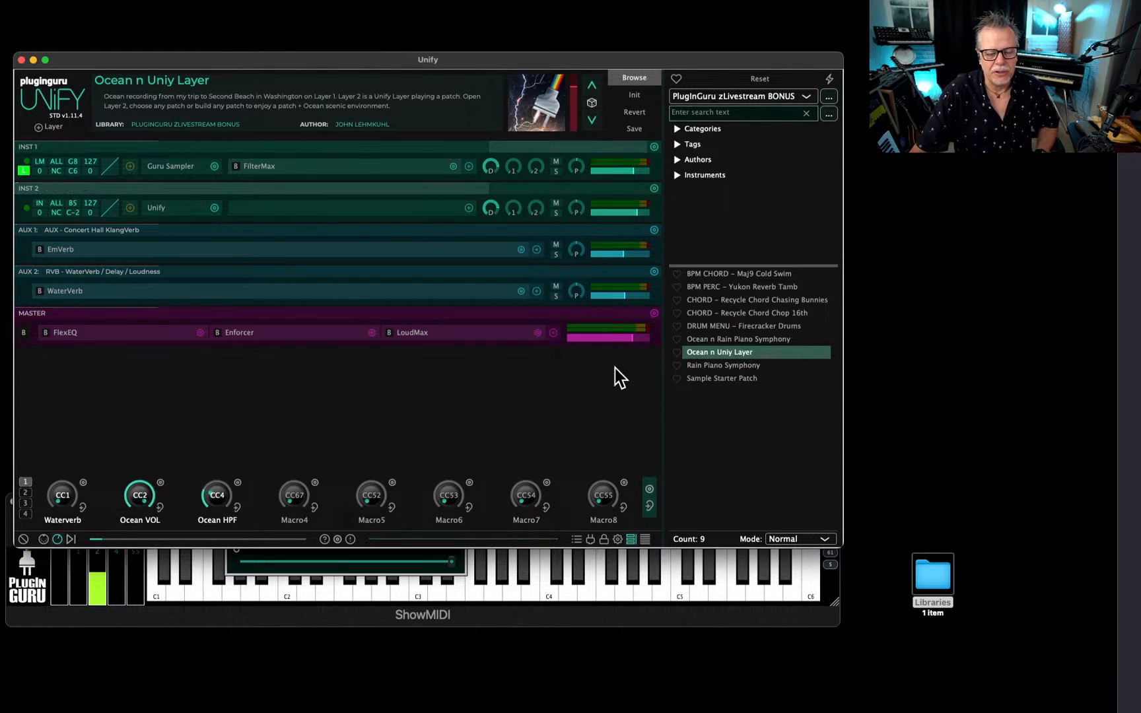
Reveal the Ocean n Uniy Layer patch file in Finder and go up to the enclosing Libraries folder.
click(714, 350)
right_click(713, 350)
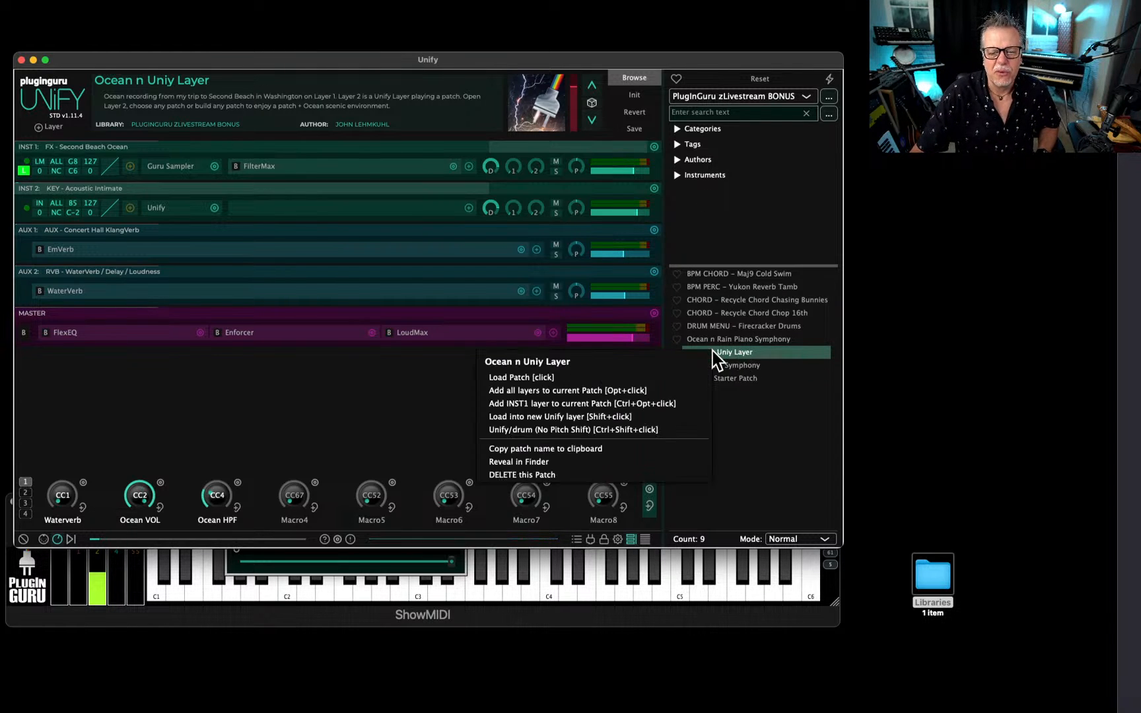
click(525, 464)
right_click(138, 169)
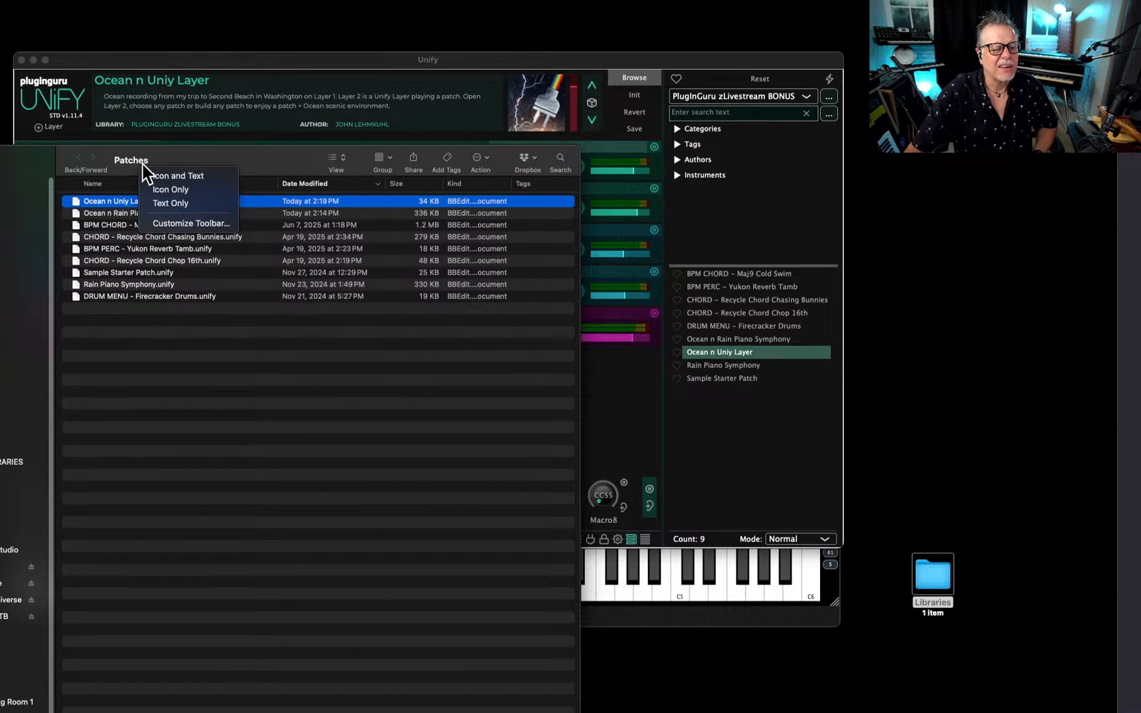
right_click(141, 163)
click(138, 189)
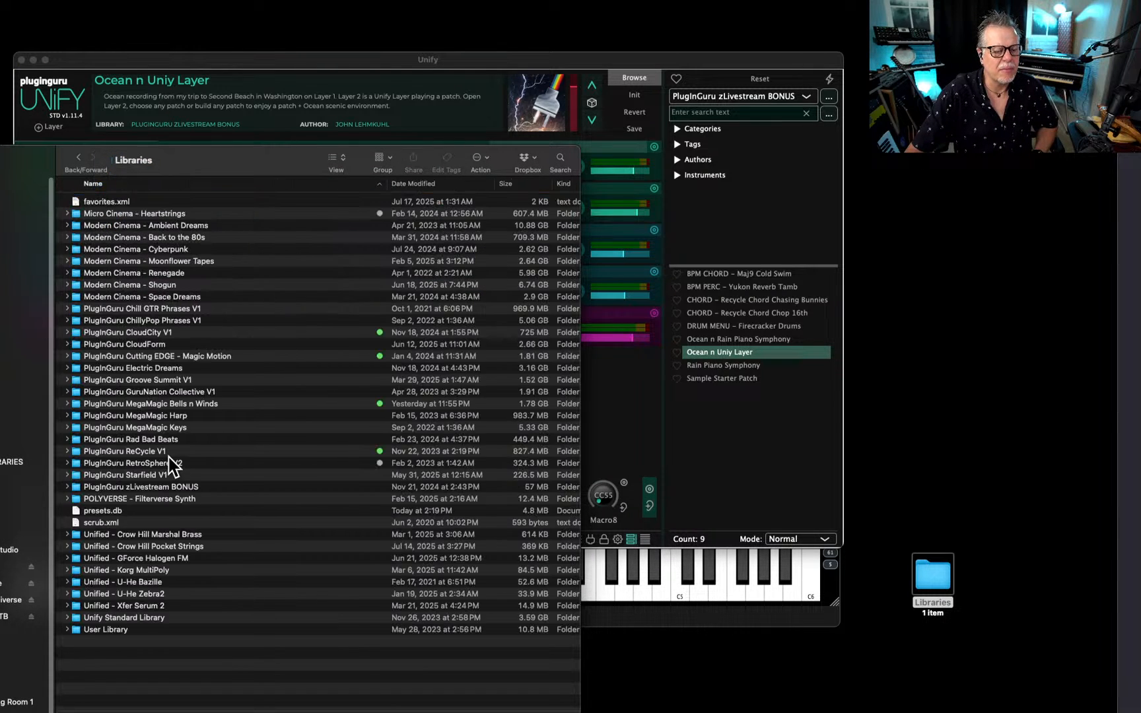
Copy the PlugInGuru zLivestream BONUS folder into the desktop Libraries folder, replacing the existing copy, and compress Libraries into a zip.
drag(140, 493, 926, 570)
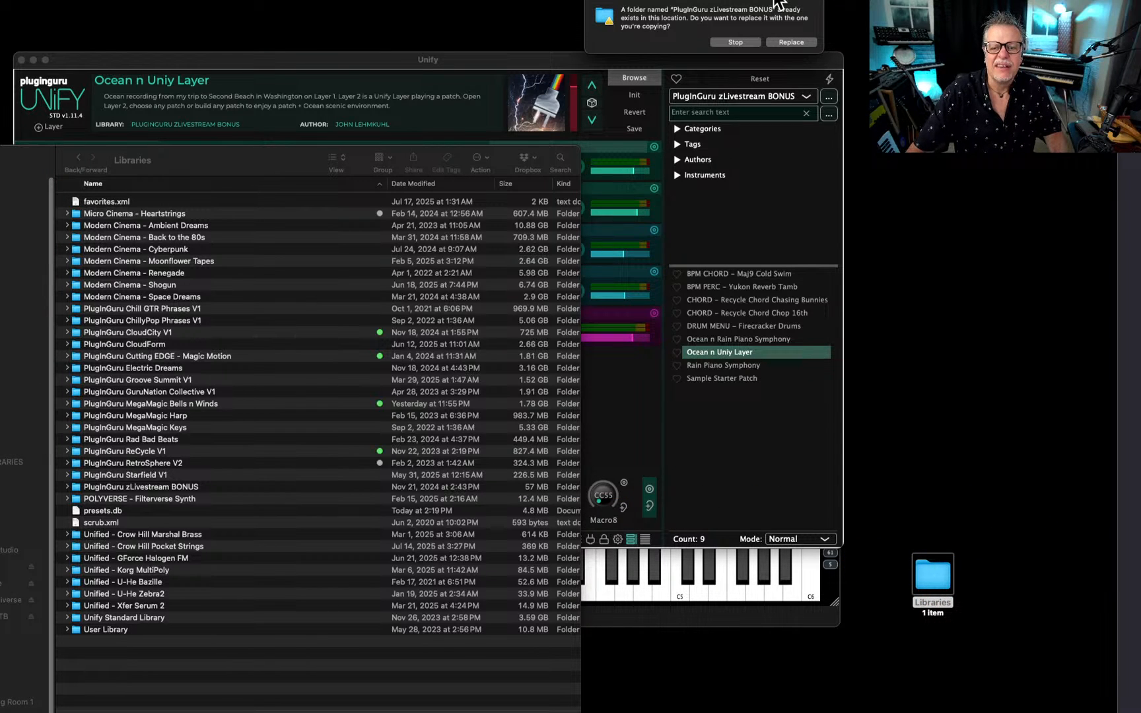
click(804, 41)
right_click(931, 581)
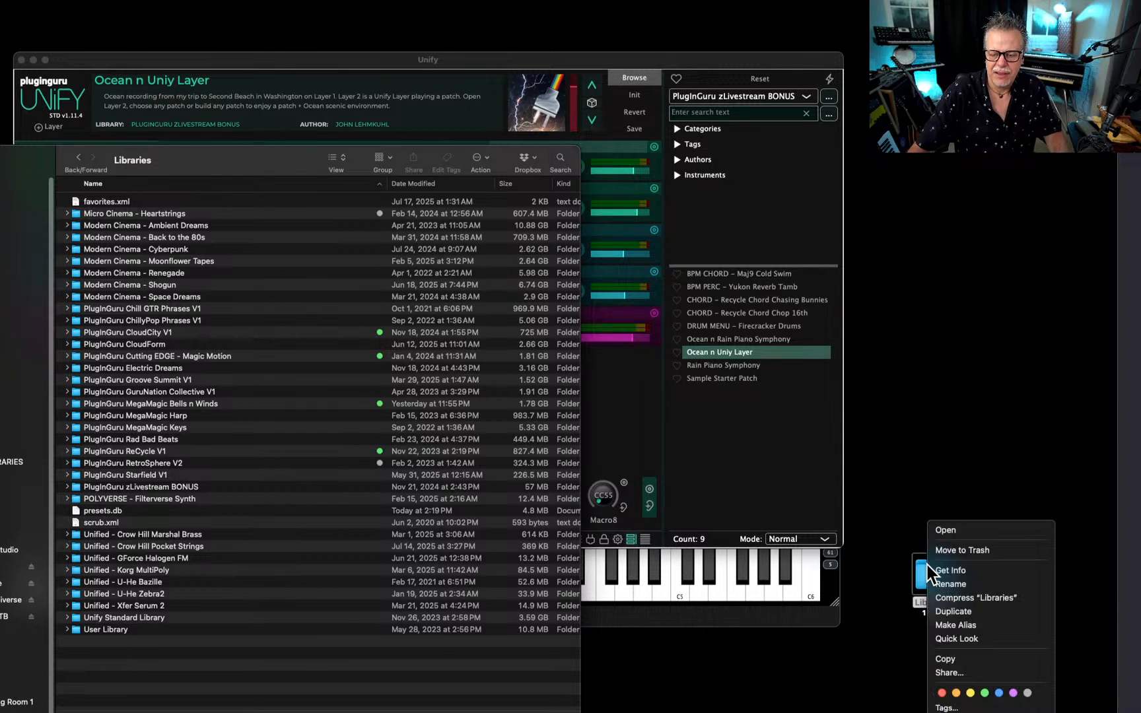
click(996, 598)
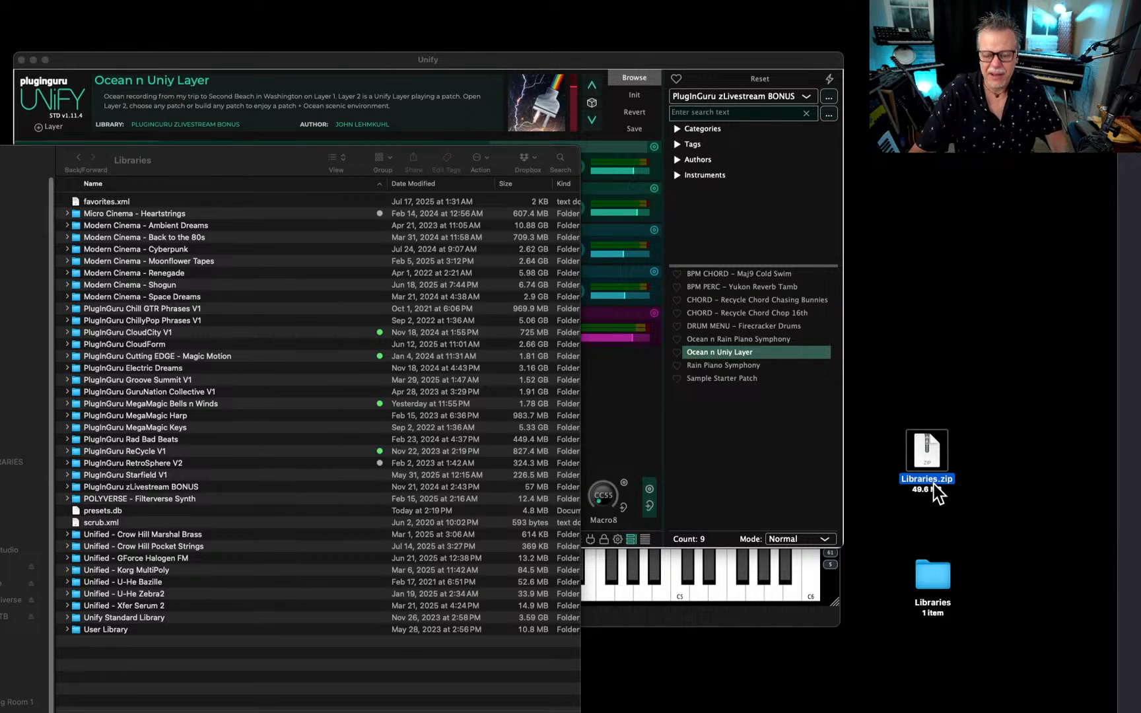
key(Return)
key(super+v)
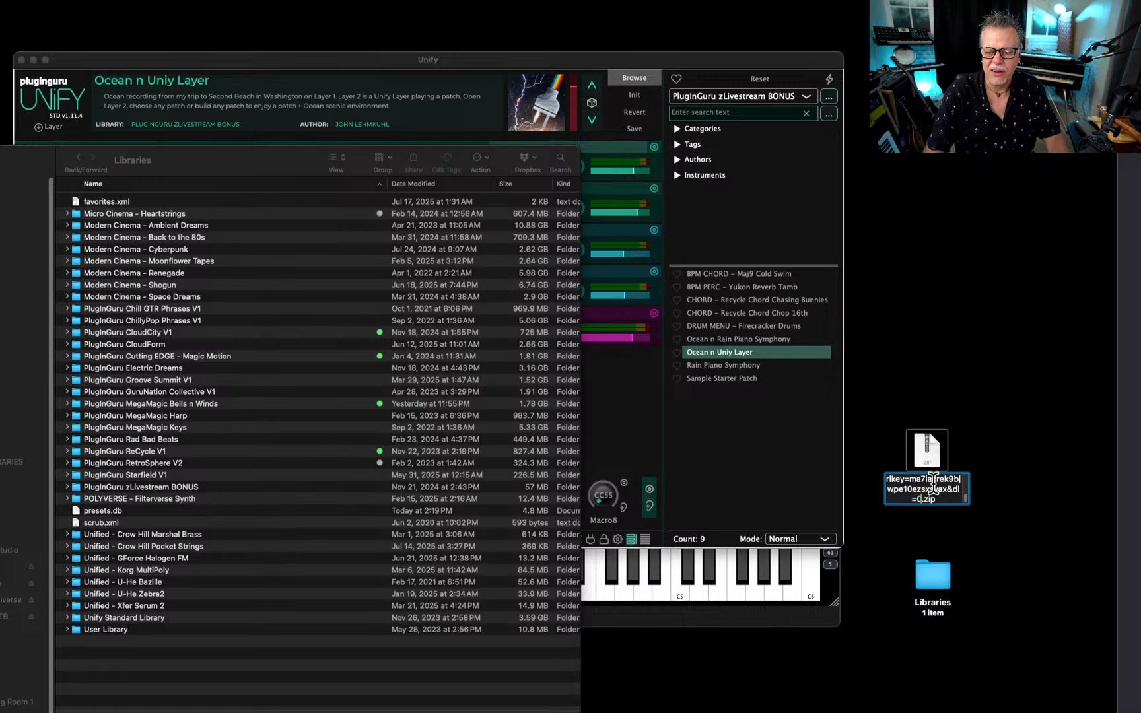
key(Escape)
Rename Libraries.zip to PlugInGuru zLivestream BONUS 0719.zip, reusing the name of the PlugInGuru zLivestream BONUS folder.
click(241, 440)
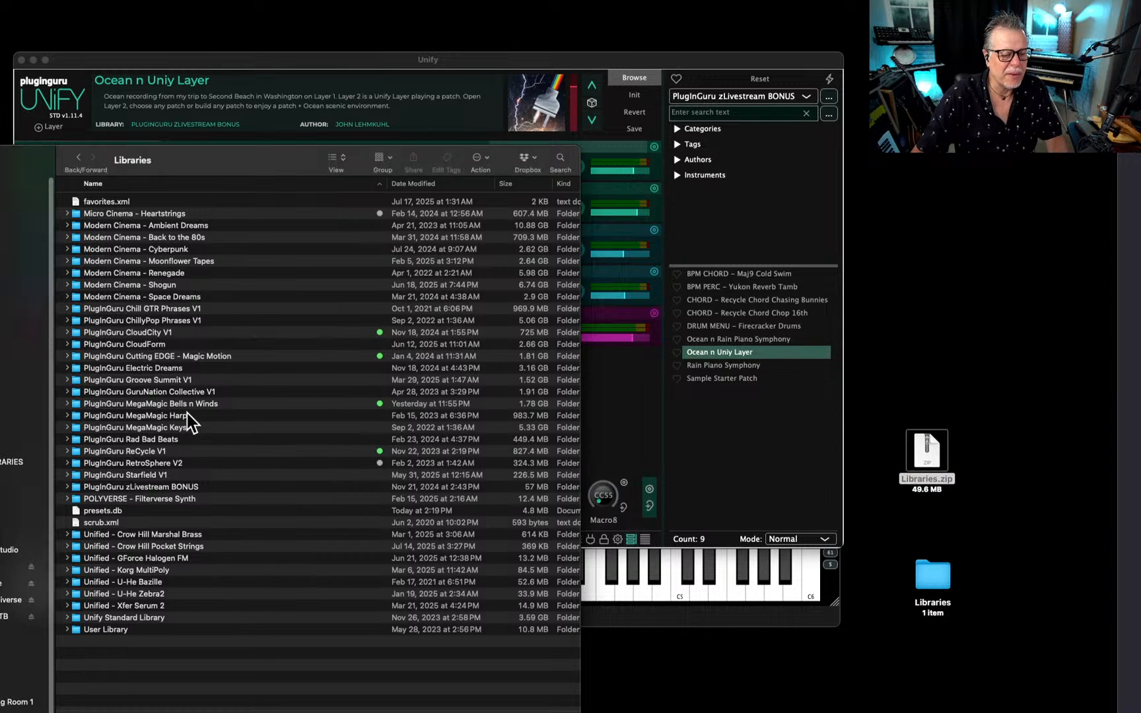
click(164, 478)
click(166, 487)
key(Return)
key(super+c)
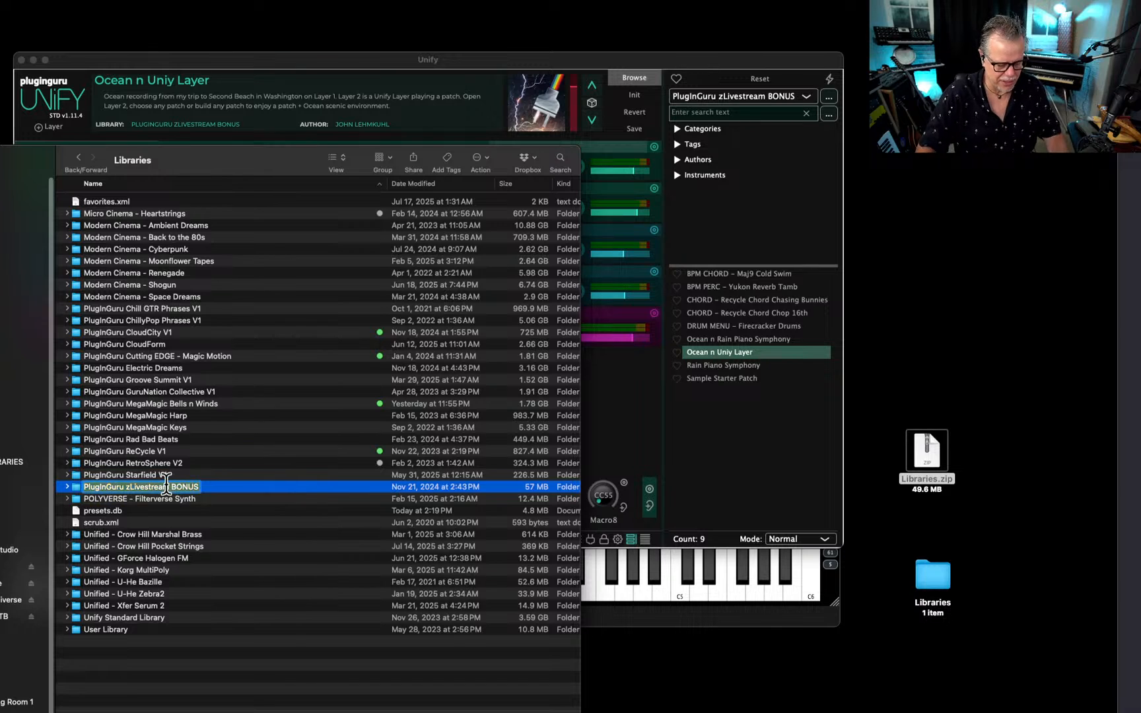
click(919, 465)
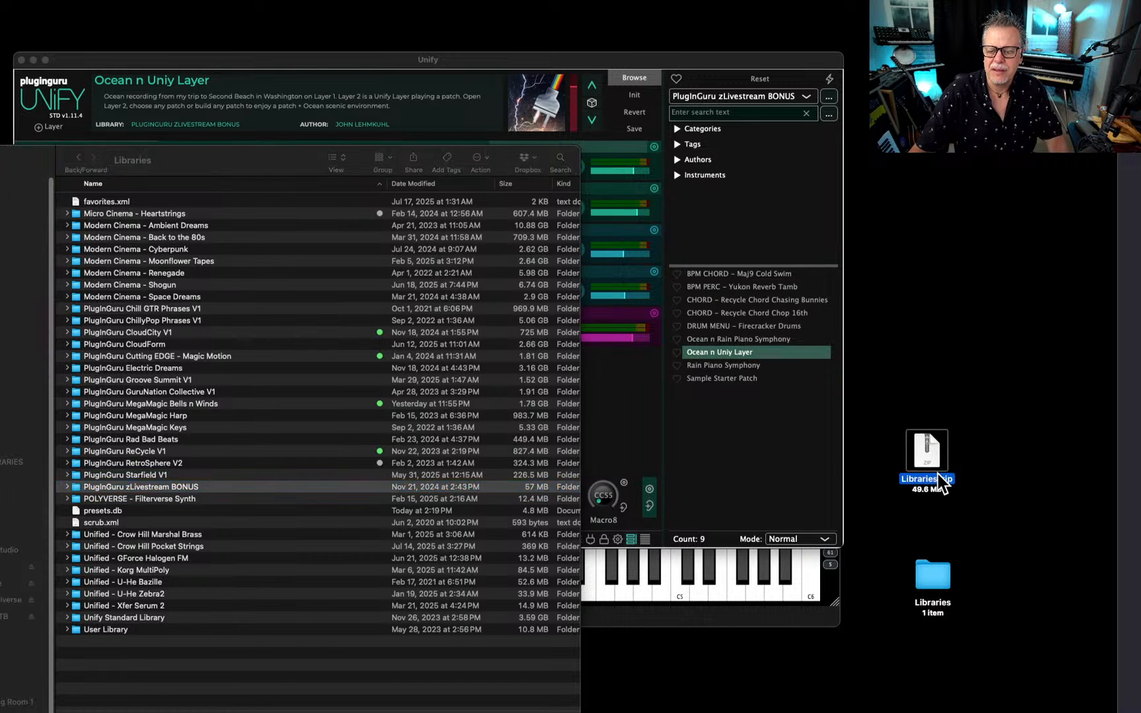
key(Return)
key(super+v)
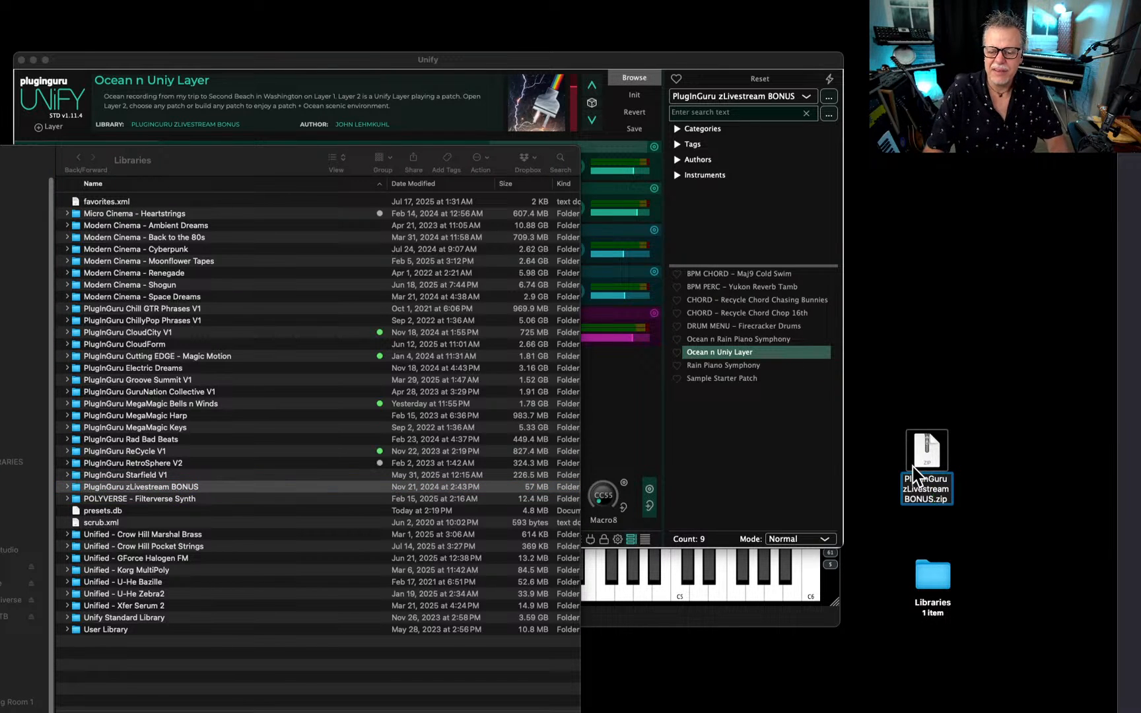
text(0719)
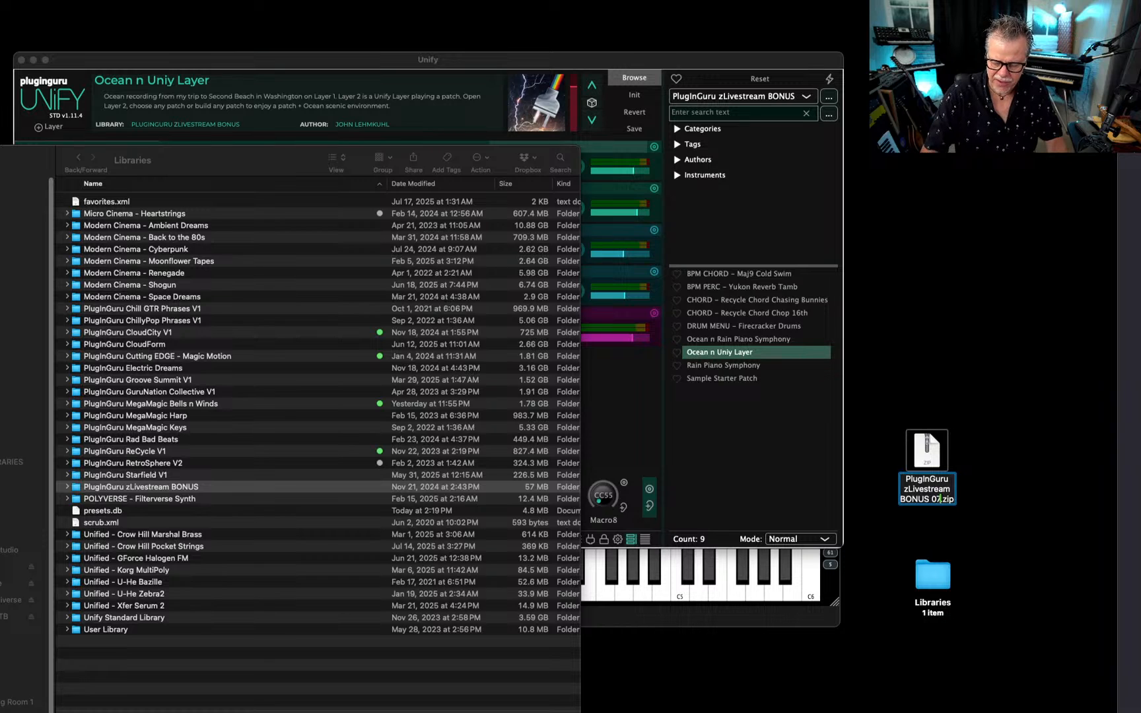
key(Return)
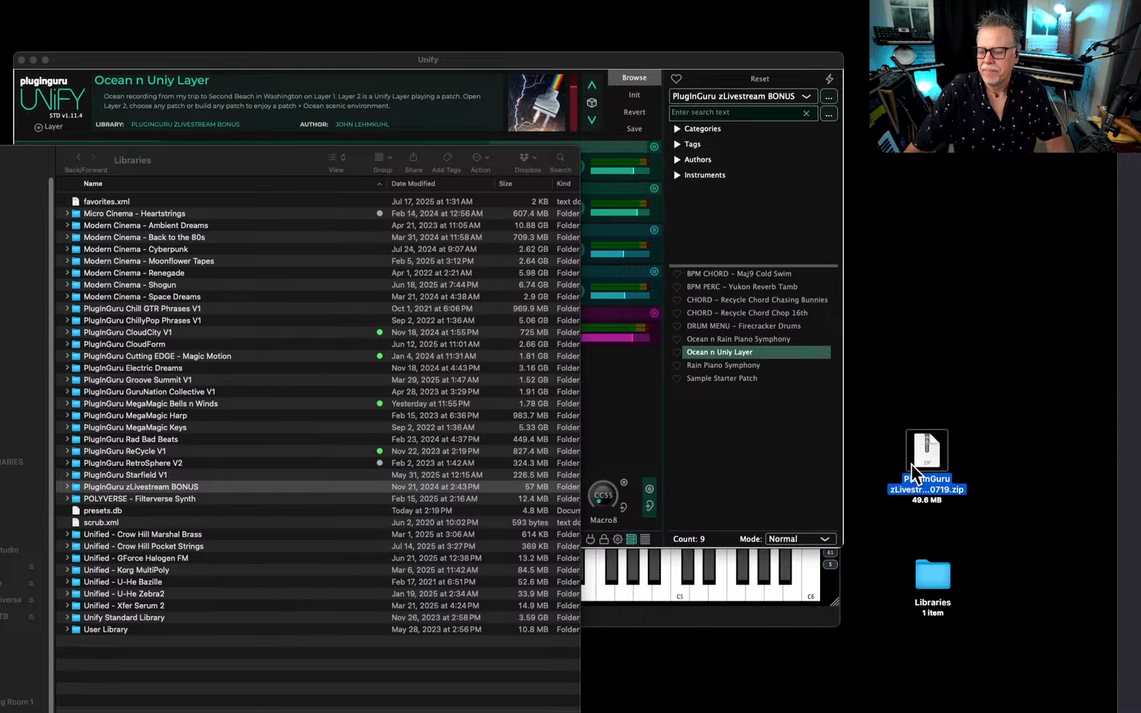
key(super+Tab)
key(Tab)
key(Tab)
key(Tab)
key(Tab)
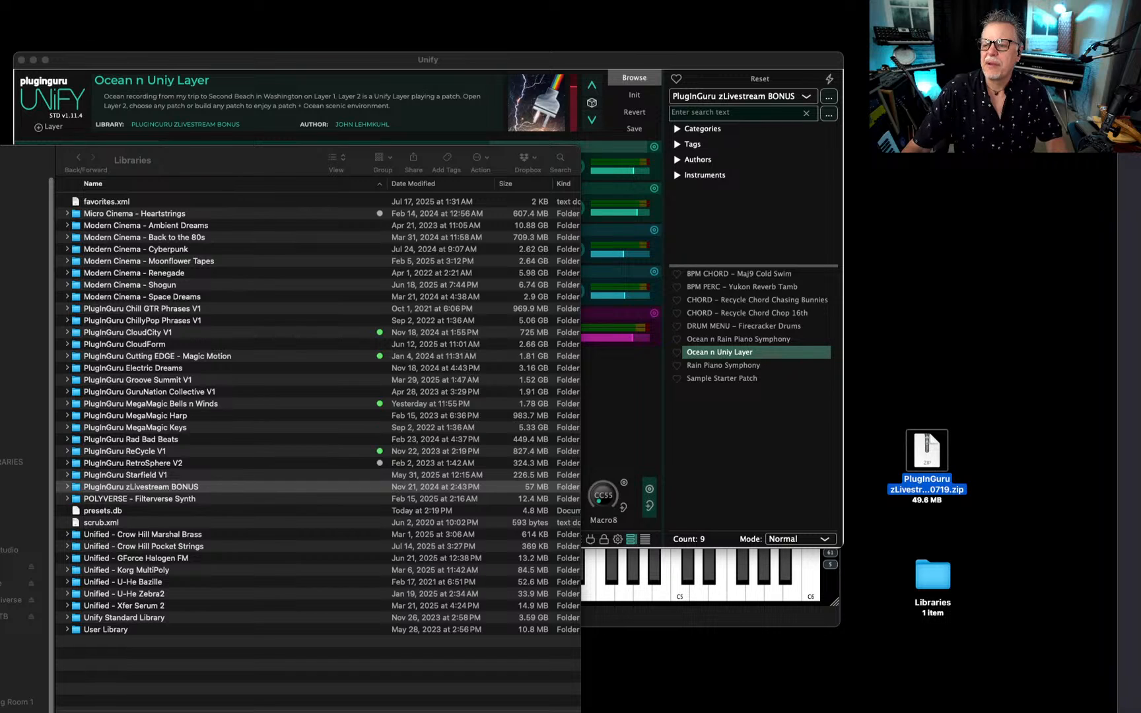
key(super+Tab)
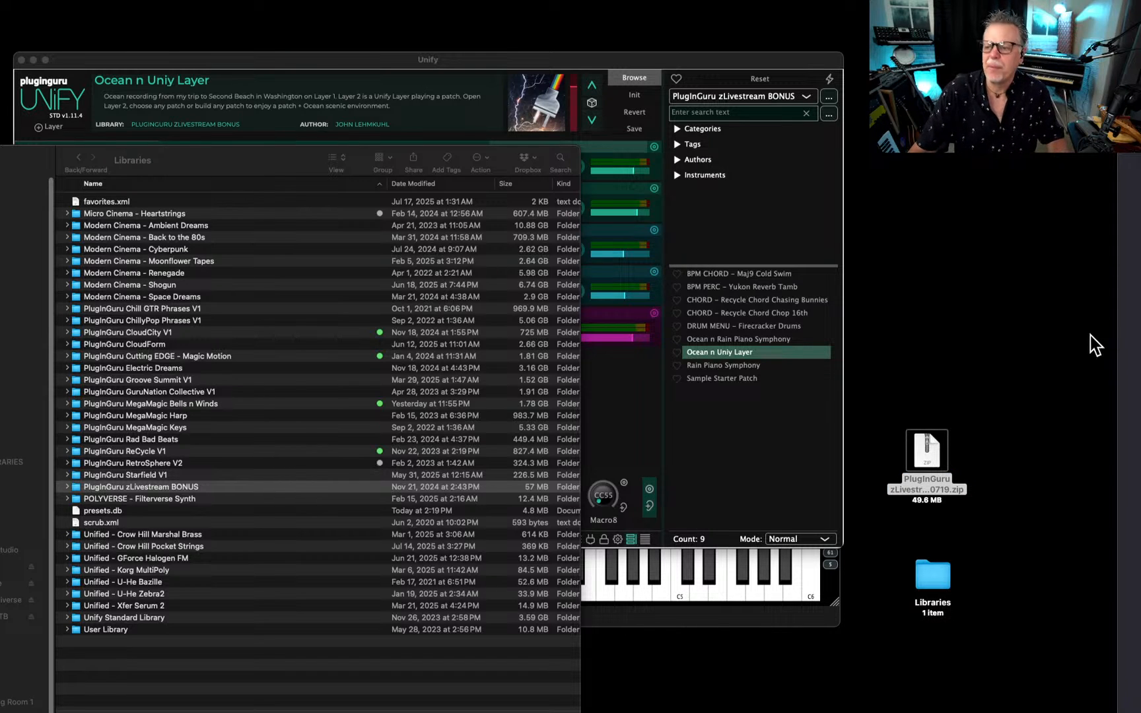
Change the extension of the PlugInGuru zLivestream BONUS 0719 archive on the desktop from .zip to .guru and accept the new extension.
click(947, 492)
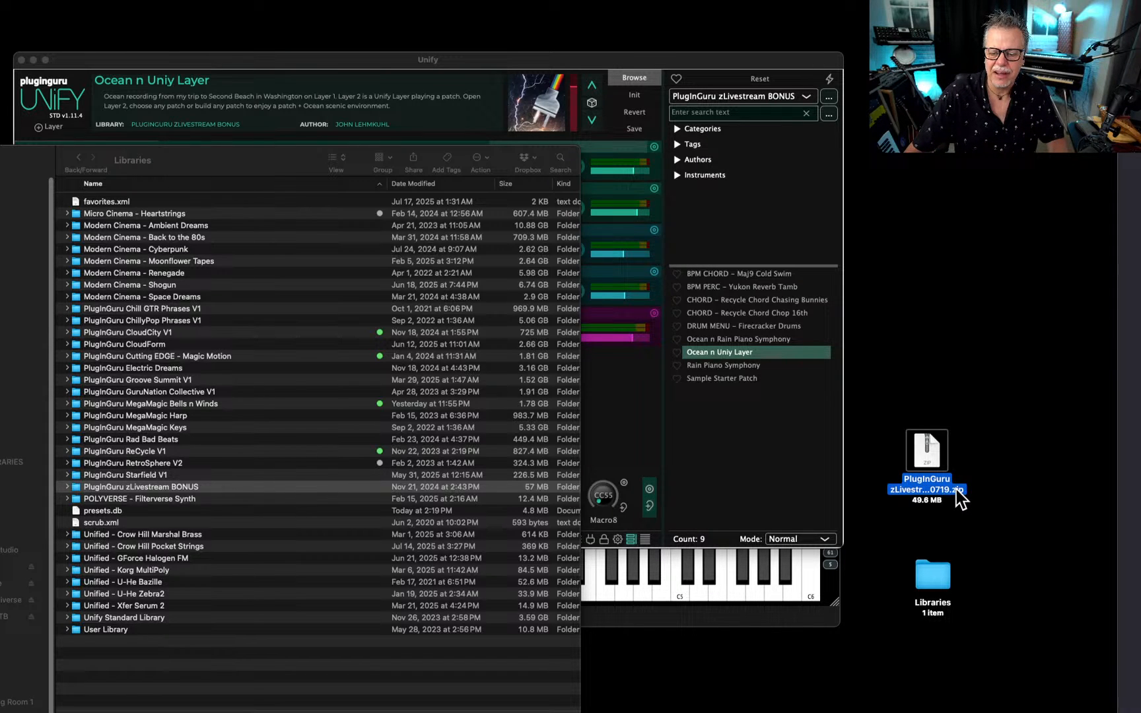
click(956, 490)
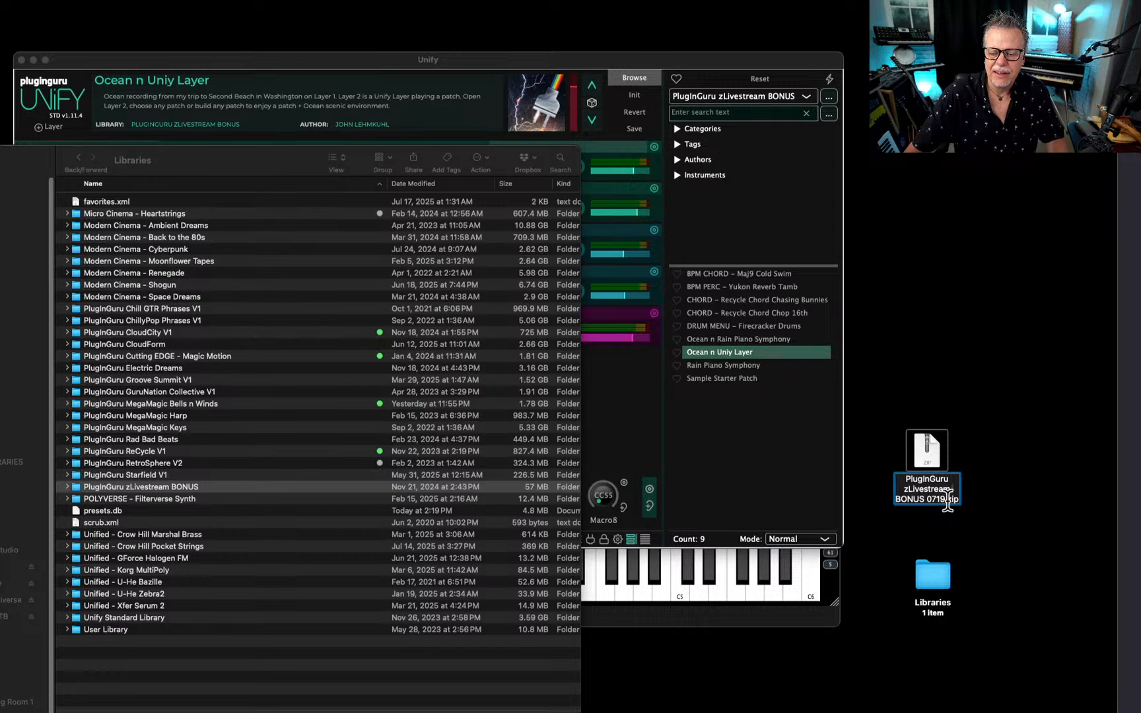
text(guru)
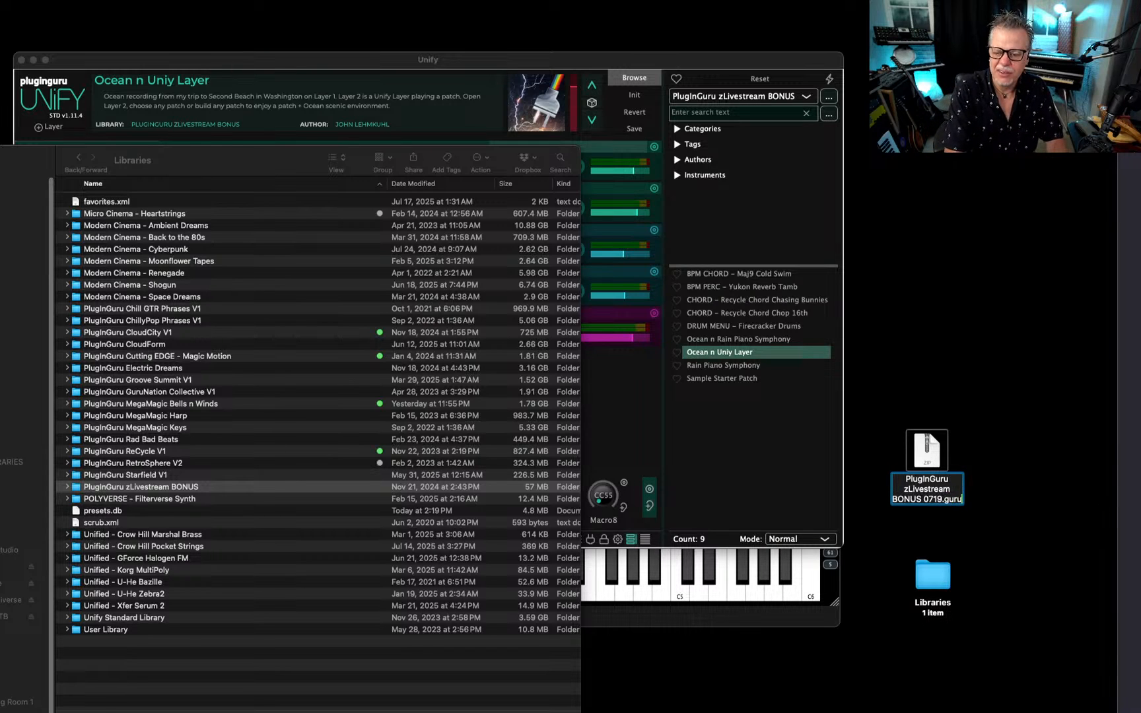
key(Return)
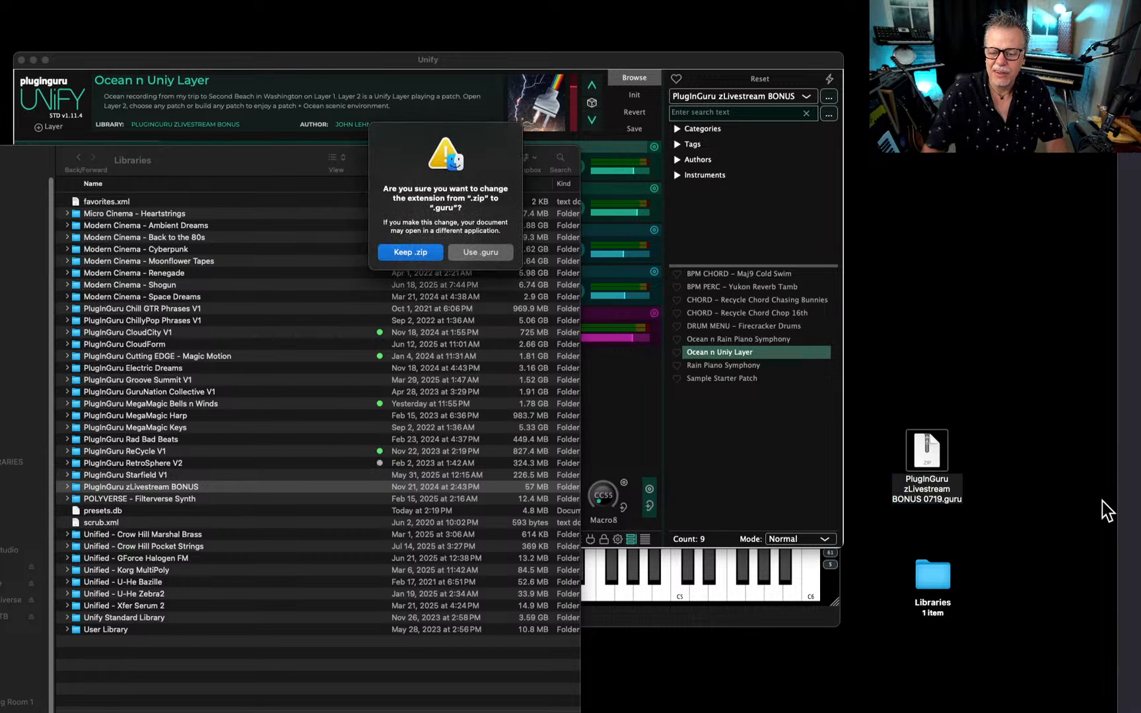
click(500, 251)
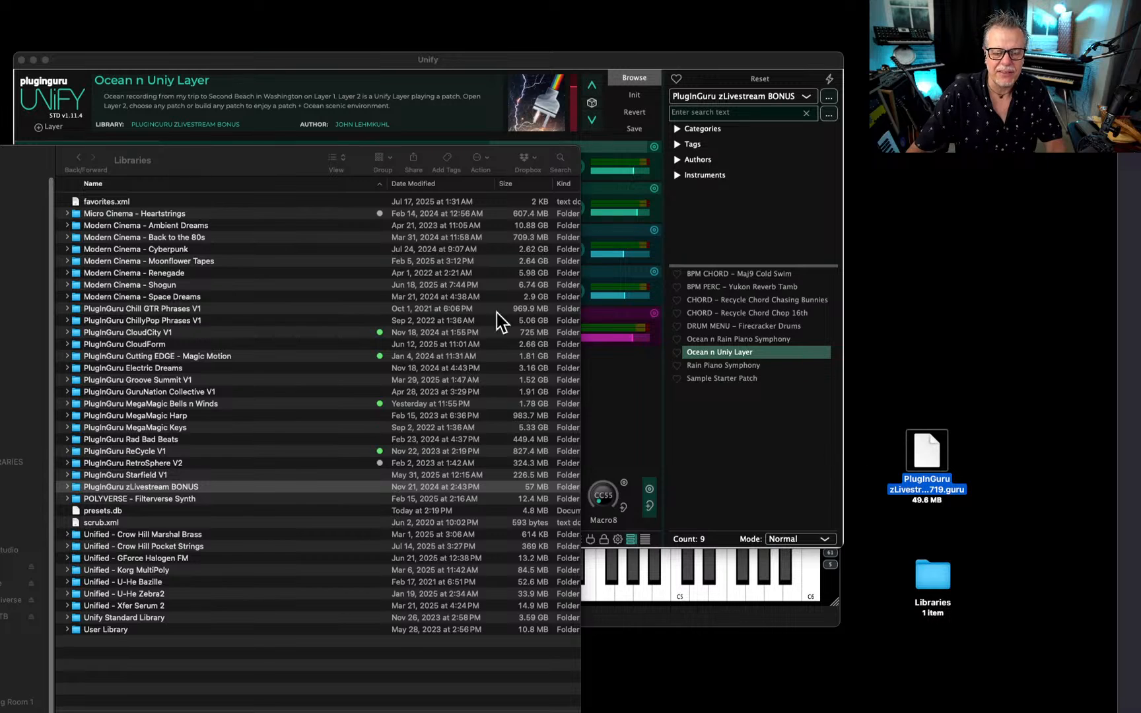
Close the Libraries window and install PlugInGuru zLivestream BONUS 0719.guru from the desktop into Unify.
click(1, 160)
key(super+w)
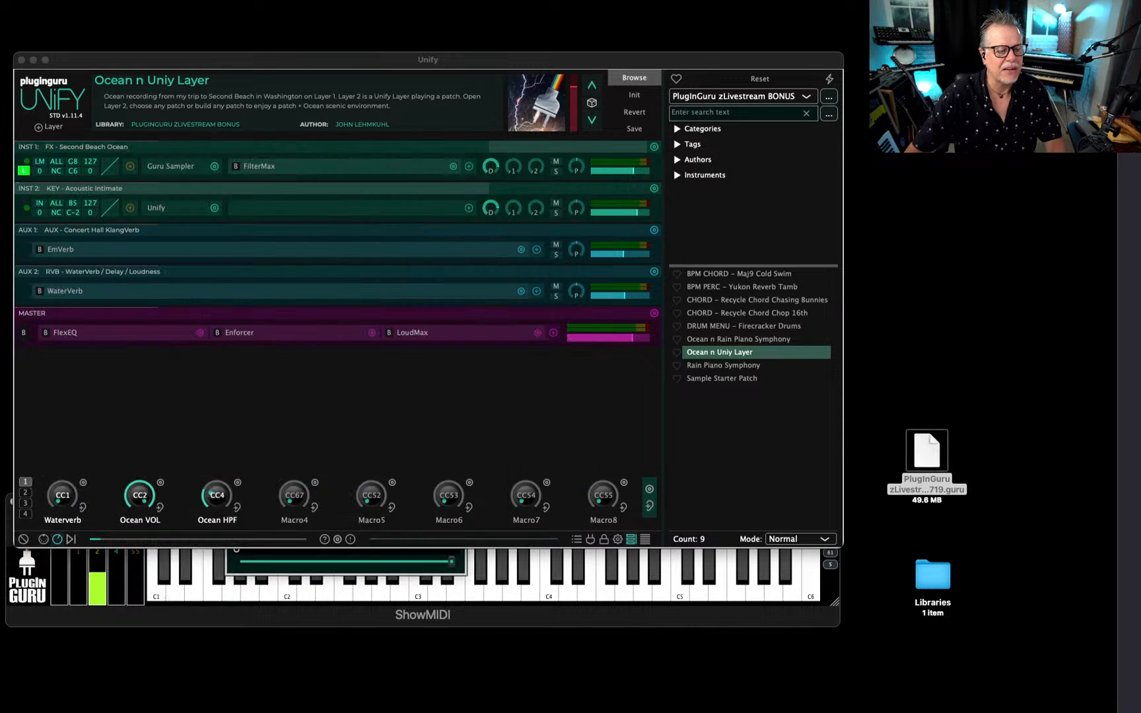
drag(922, 456, 412, 350)
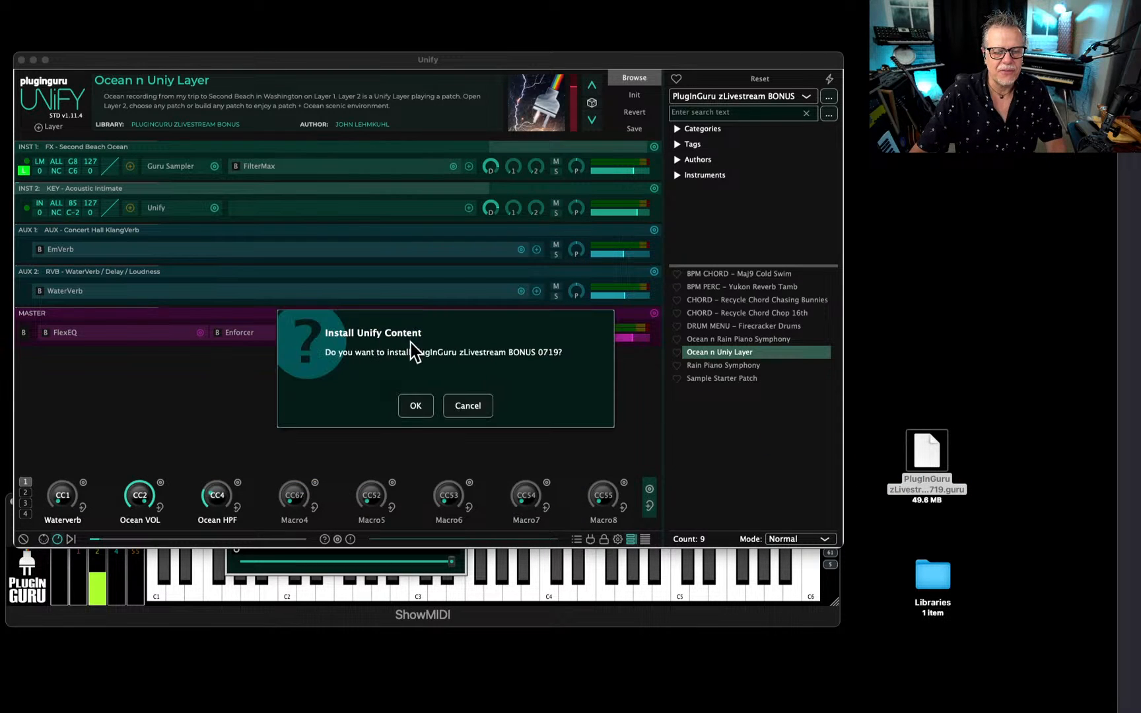
click(418, 405)
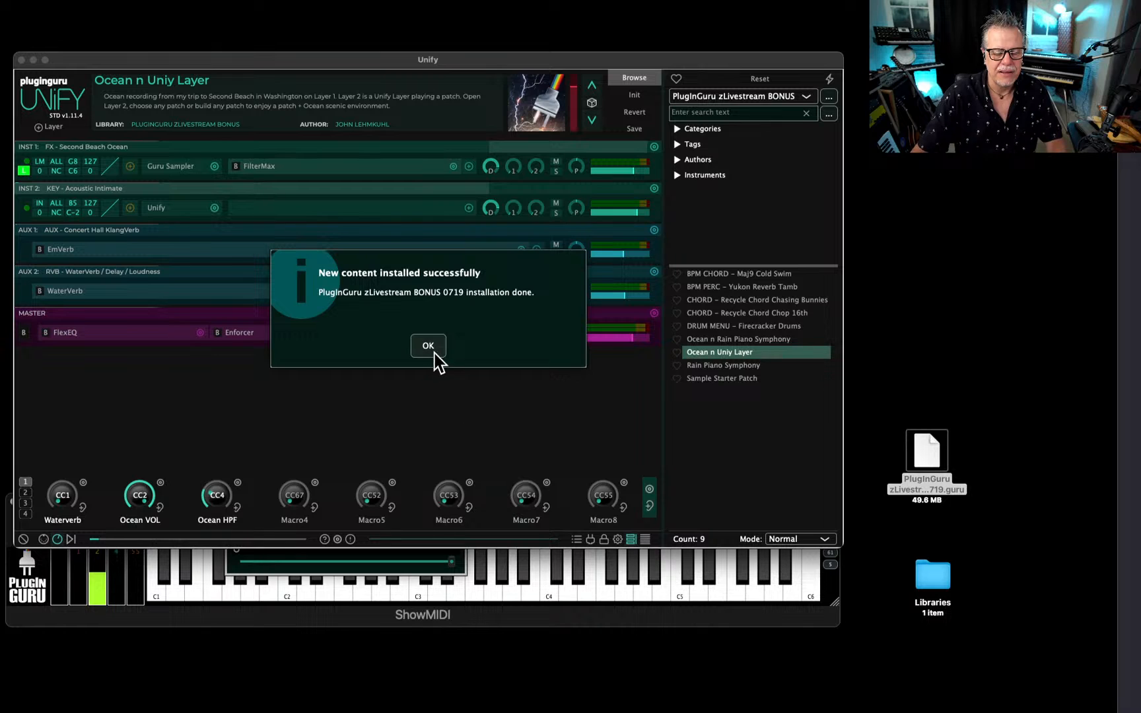
click(432, 348)
Reposition the PlugInGuru zLivestream BONUS 0719.guru file on the desktop, compress it into a zip, and move that zip off the visible desktop area.
drag(919, 454, 955, 445)
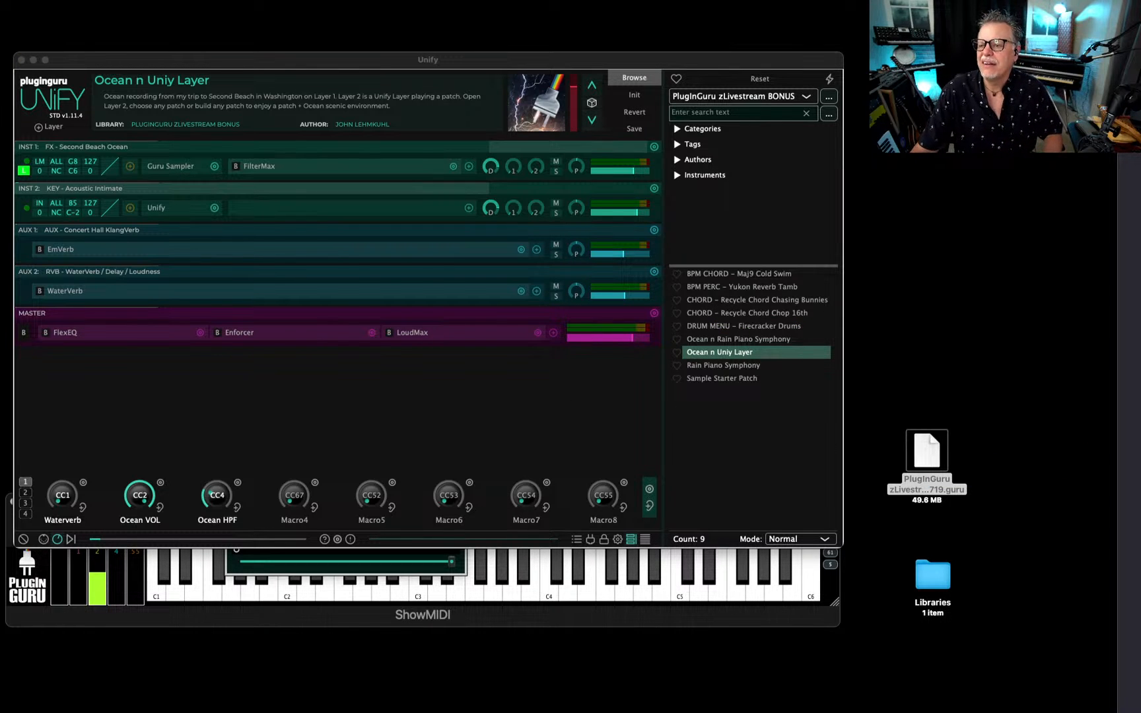
drag(922, 455, 878, 255)
drag(915, 295, 916, 292)
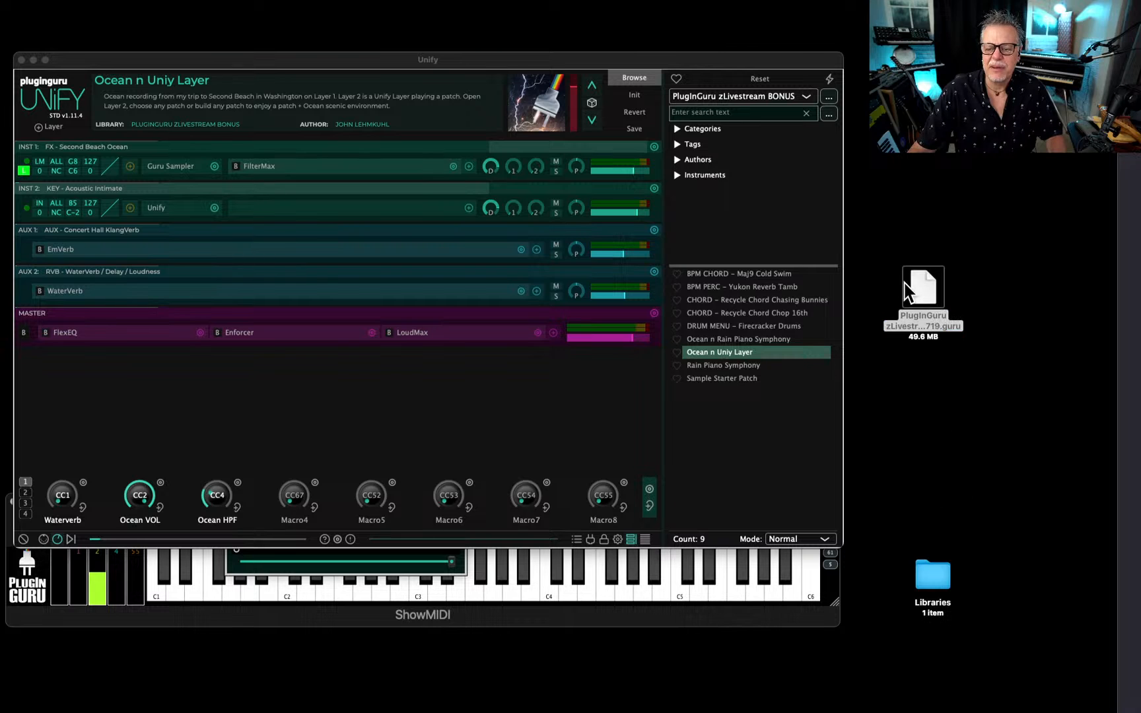
right_click(925, 282)
click(970, 382)
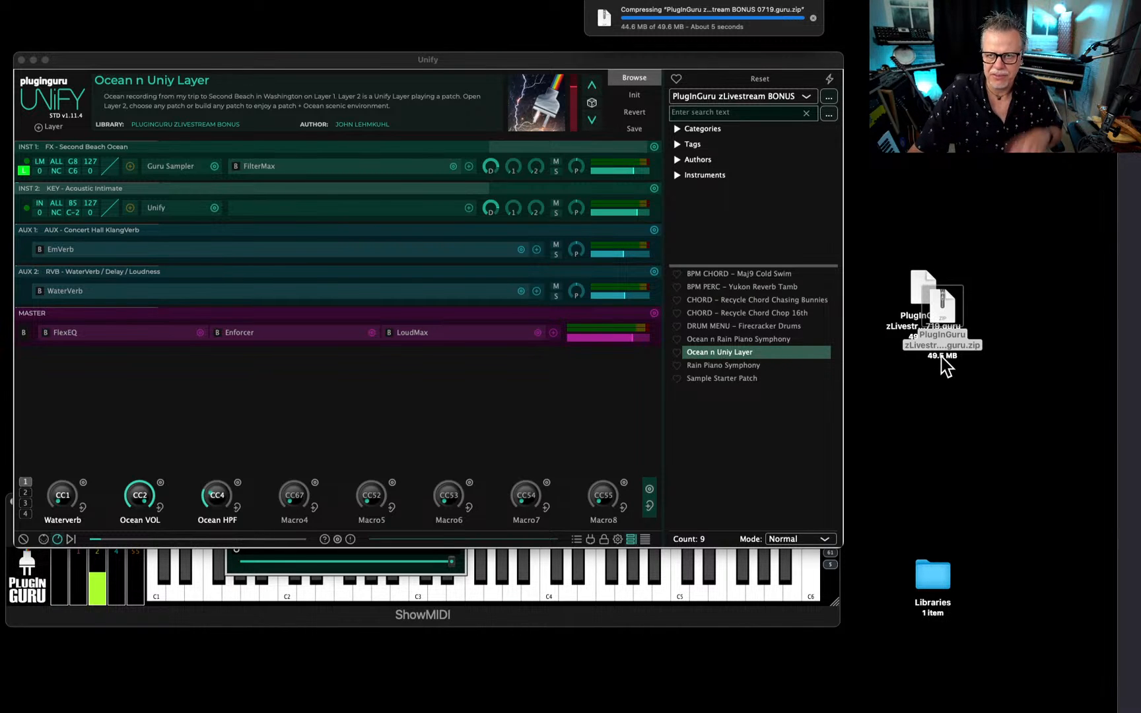
drag(951, 324, 1140, 267)
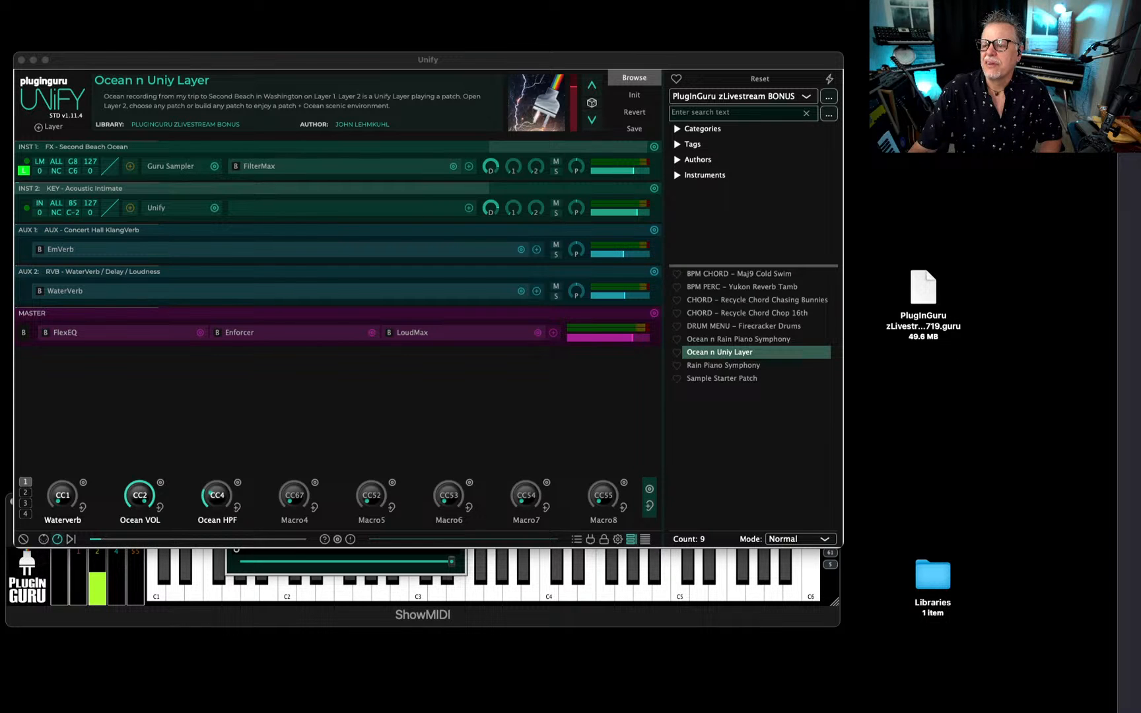
Load the Ocean n Rain Piano Symphony patch and open the Guru Sampler of the INST 9 Second Beach Ocean layer.
key(super+Tab)
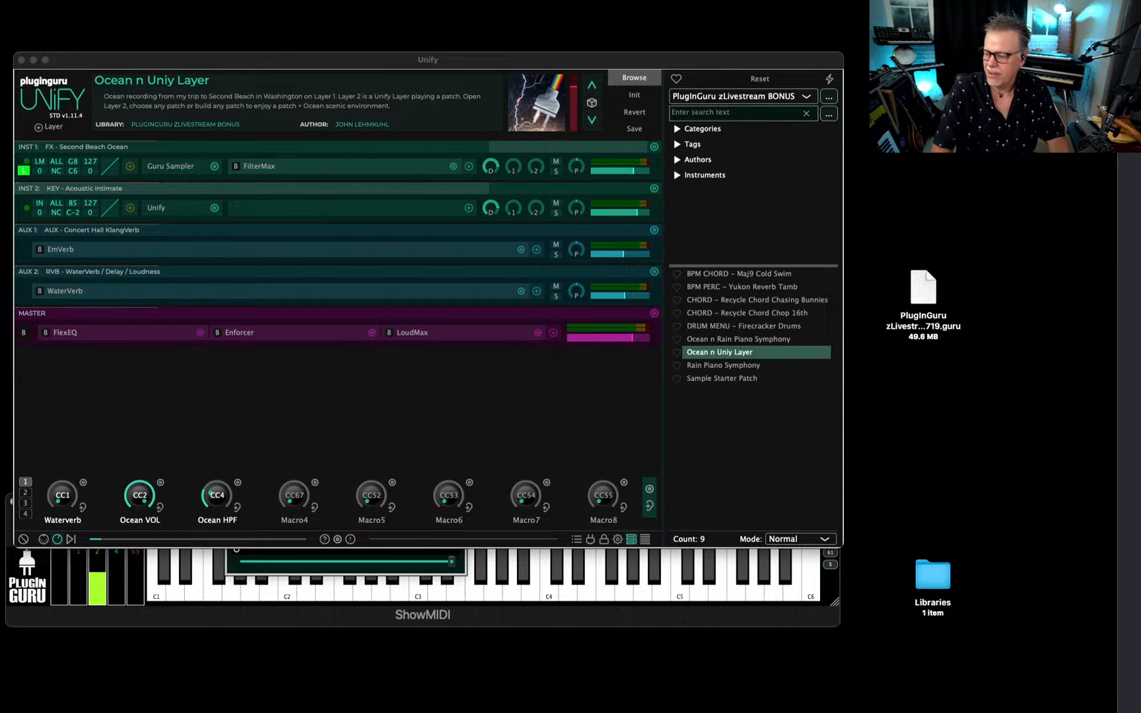
click(729, 340)
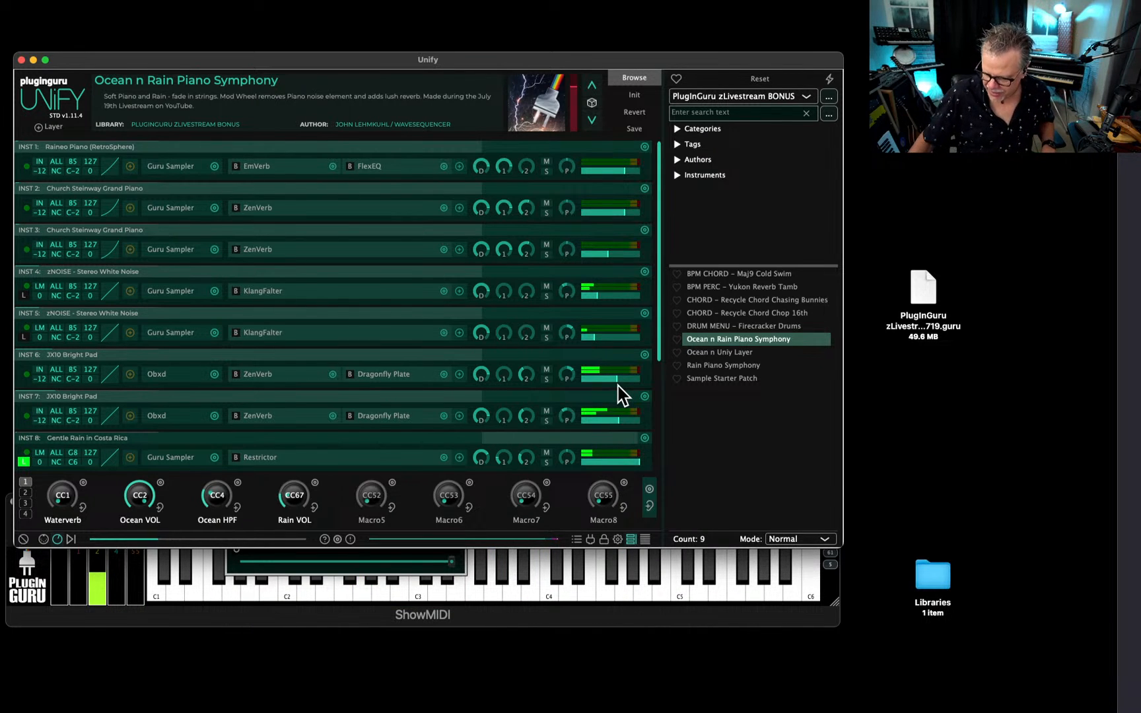
scroll(264, 357, down, 3)
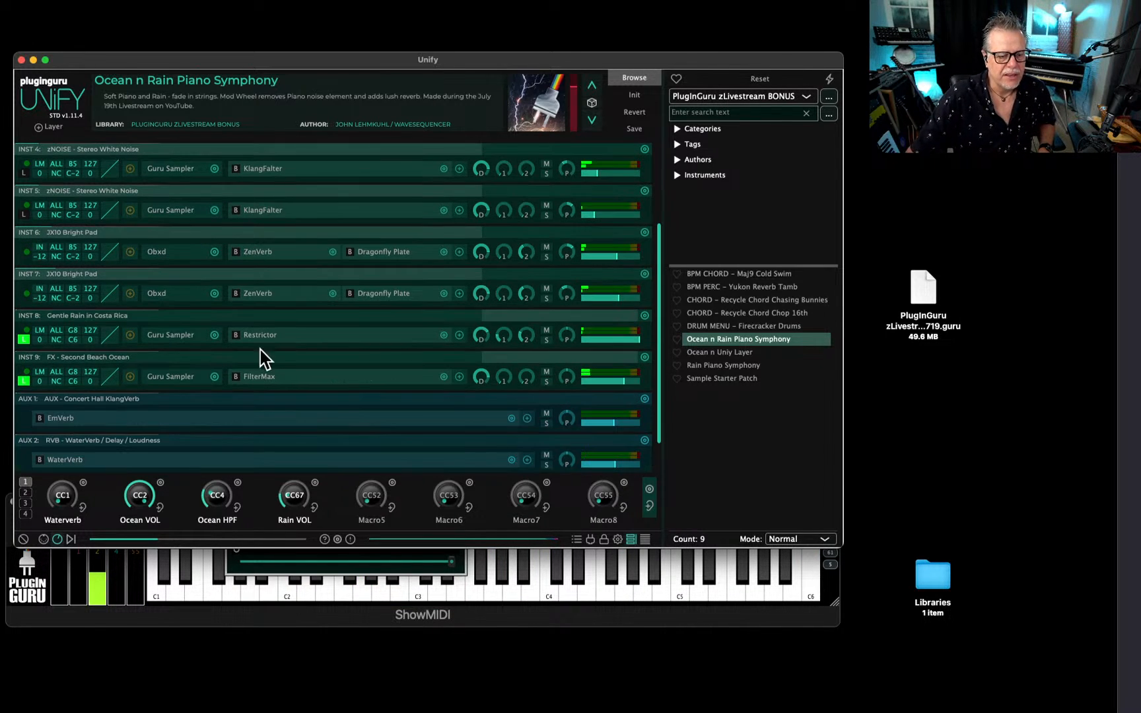
click(173, 377)
drag(336, 111, 611, 161)
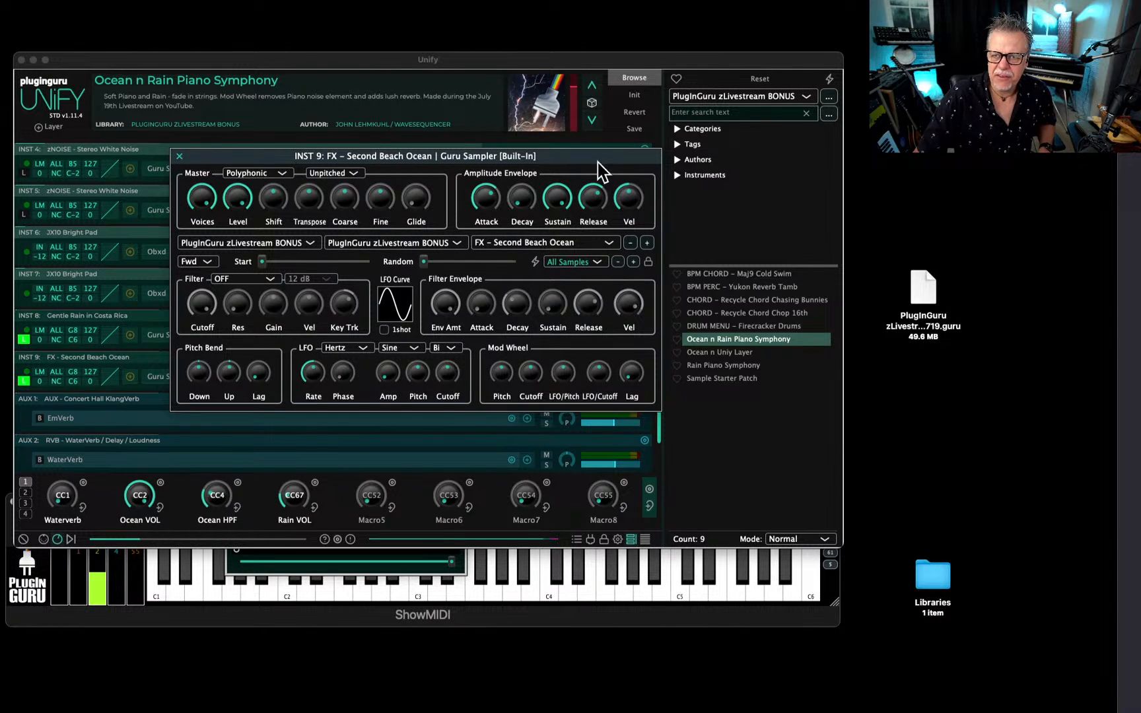
Load ENV-La Fortuna Twilight Frogs C5 from Unify Standard Library, Signs of Life LITE, into the INST 9 sampler and close it.
click(255, 244)
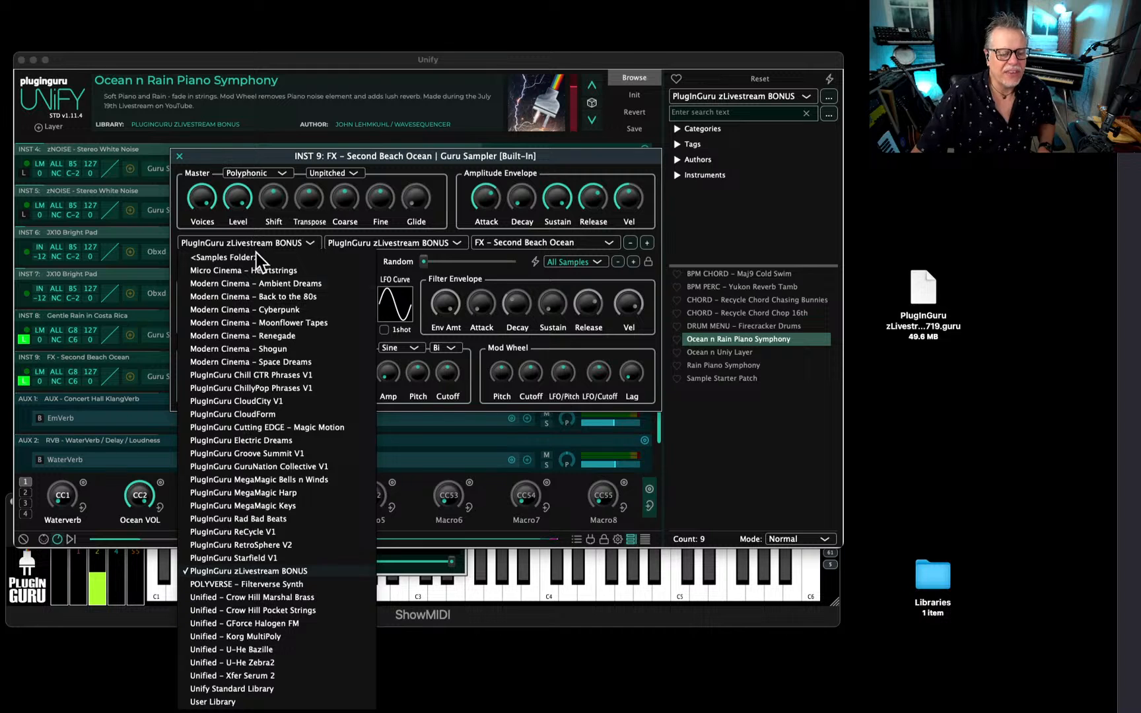
click(230, 689)
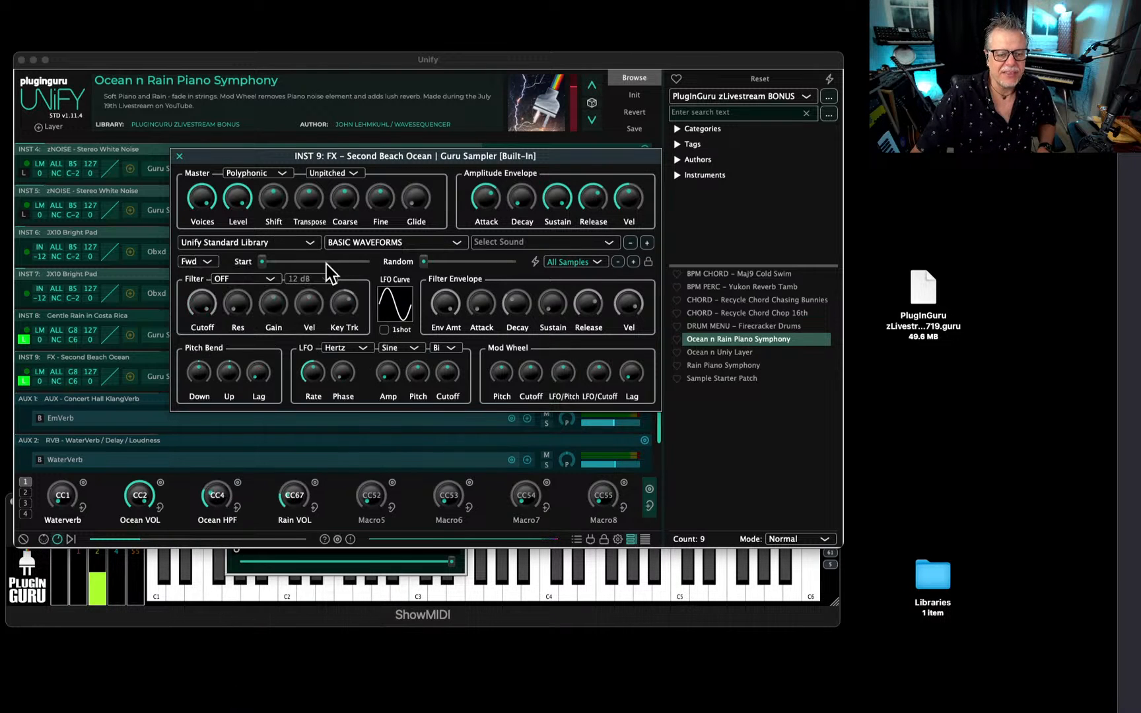
click(369, 243)
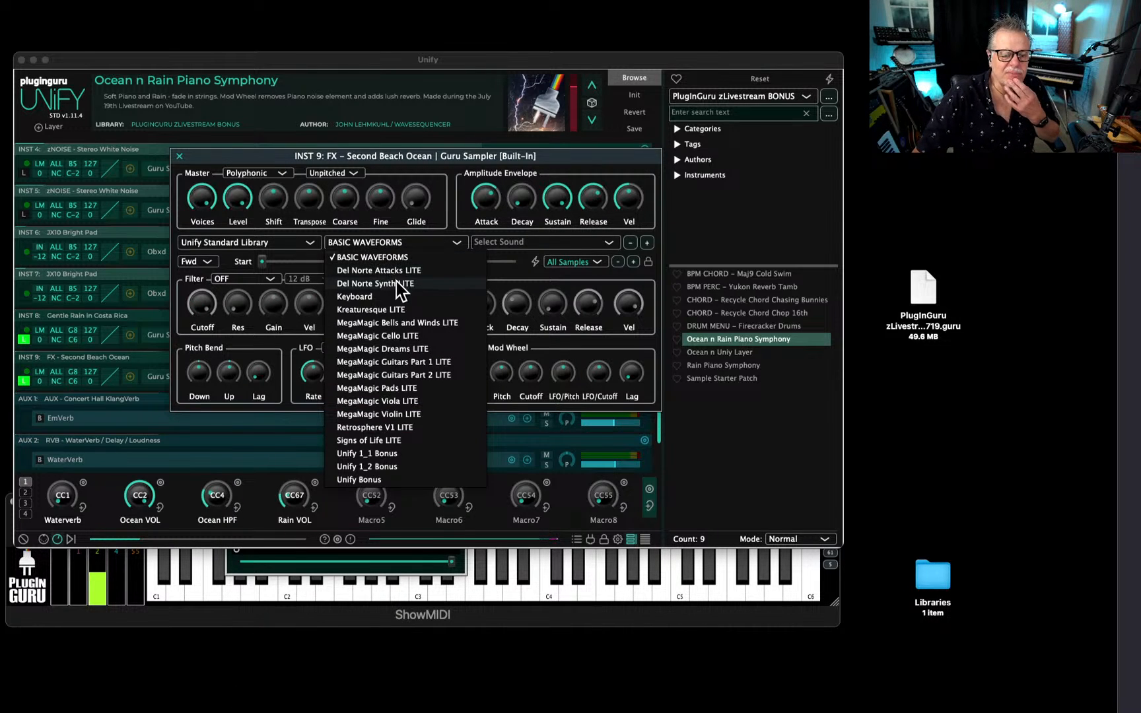
click(374, 440)
click(523, 241)
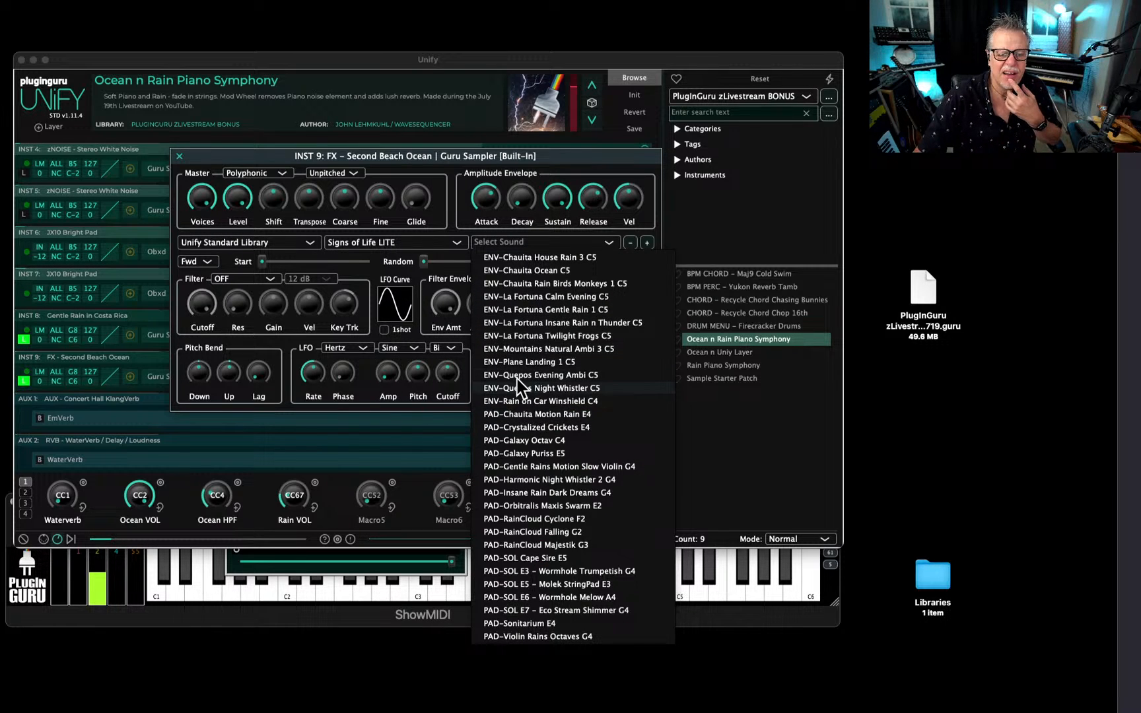
click(534, 335)
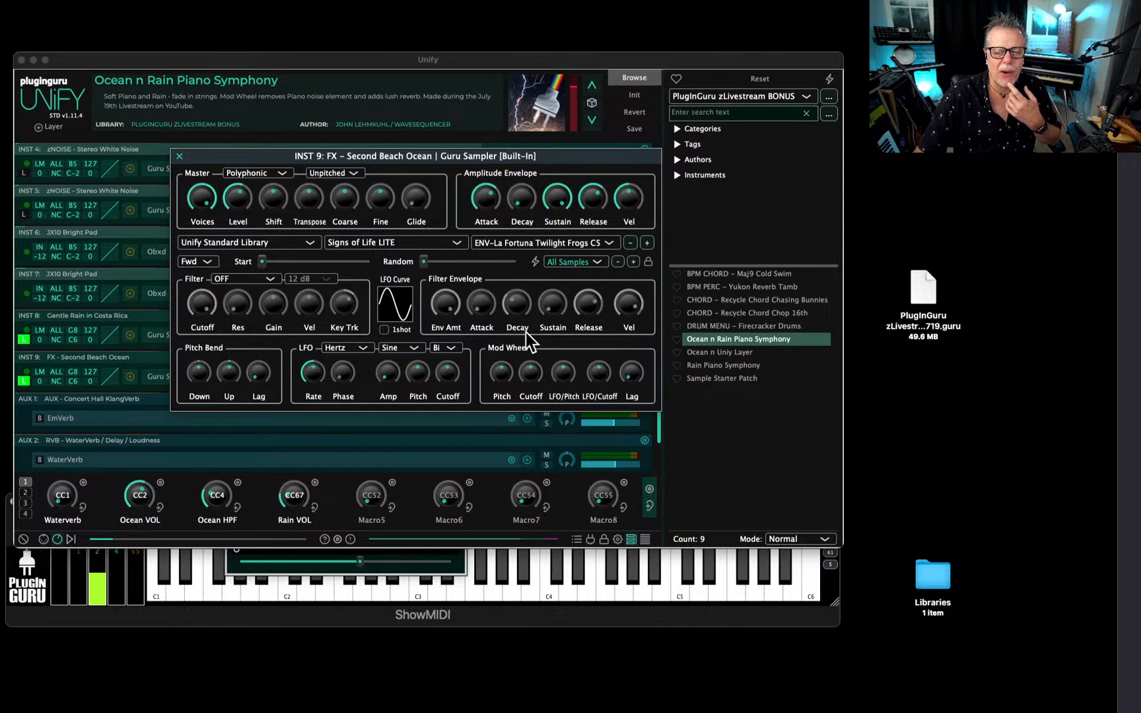
click(180, 157)
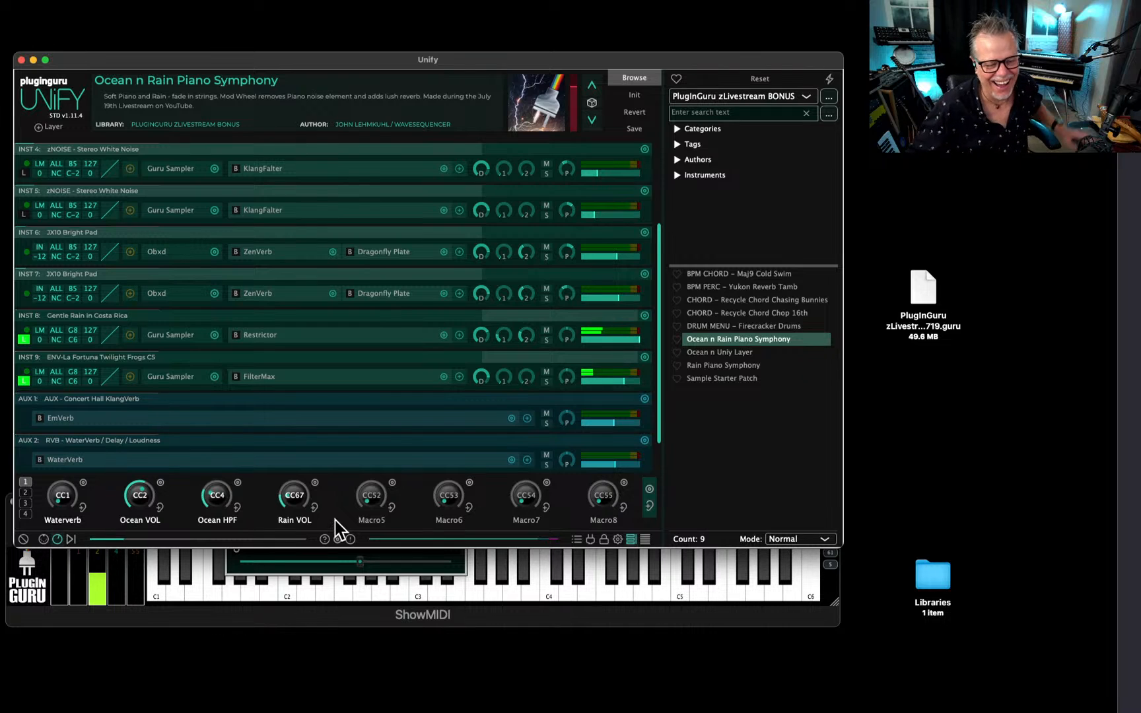
Set the Ocean VOL macro to 56.5 % and close its macro window.
click(435, 561)
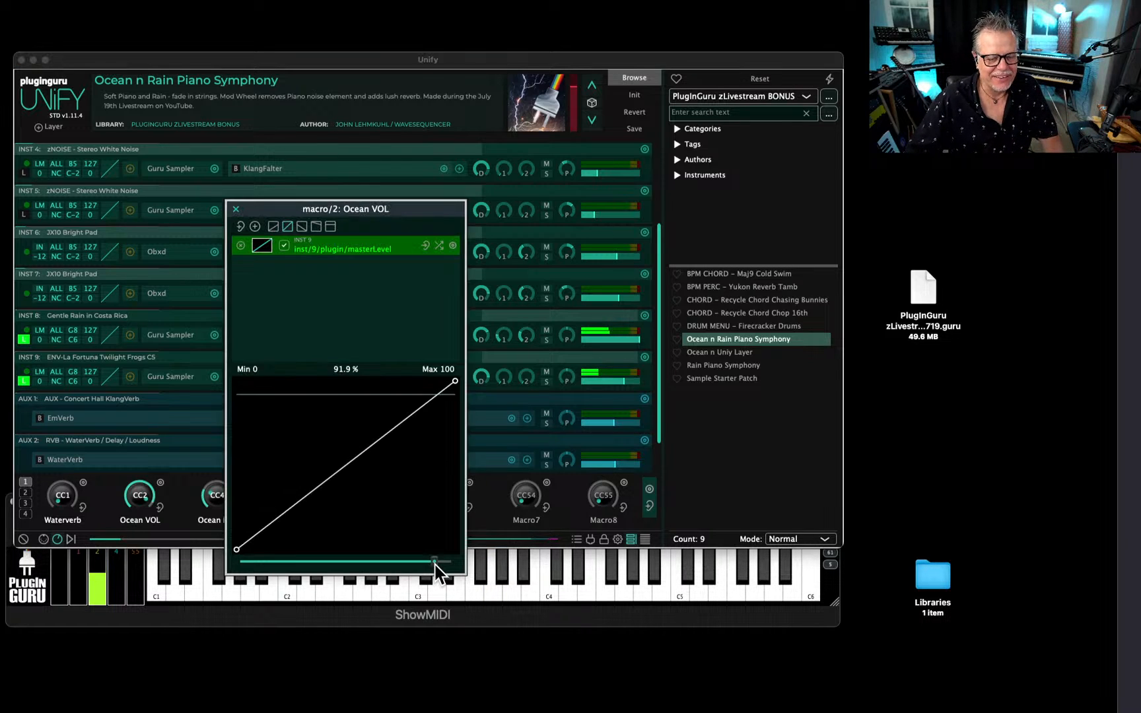
drag(435, 561, 360, 560)
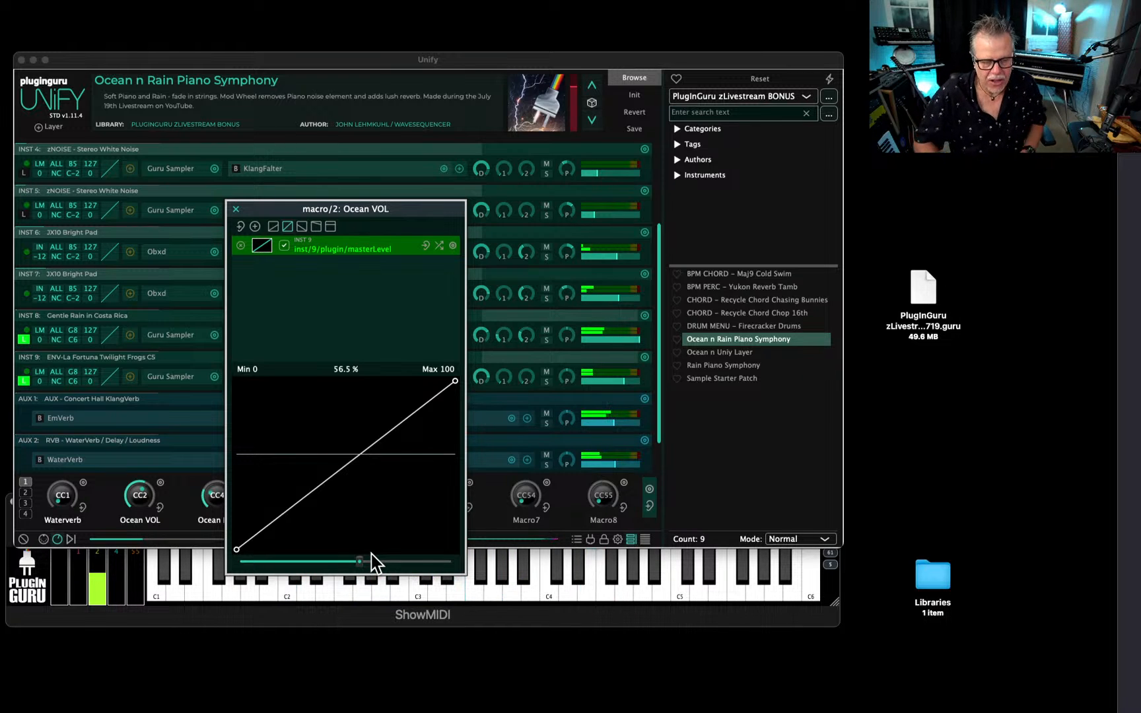
click(236, 208)
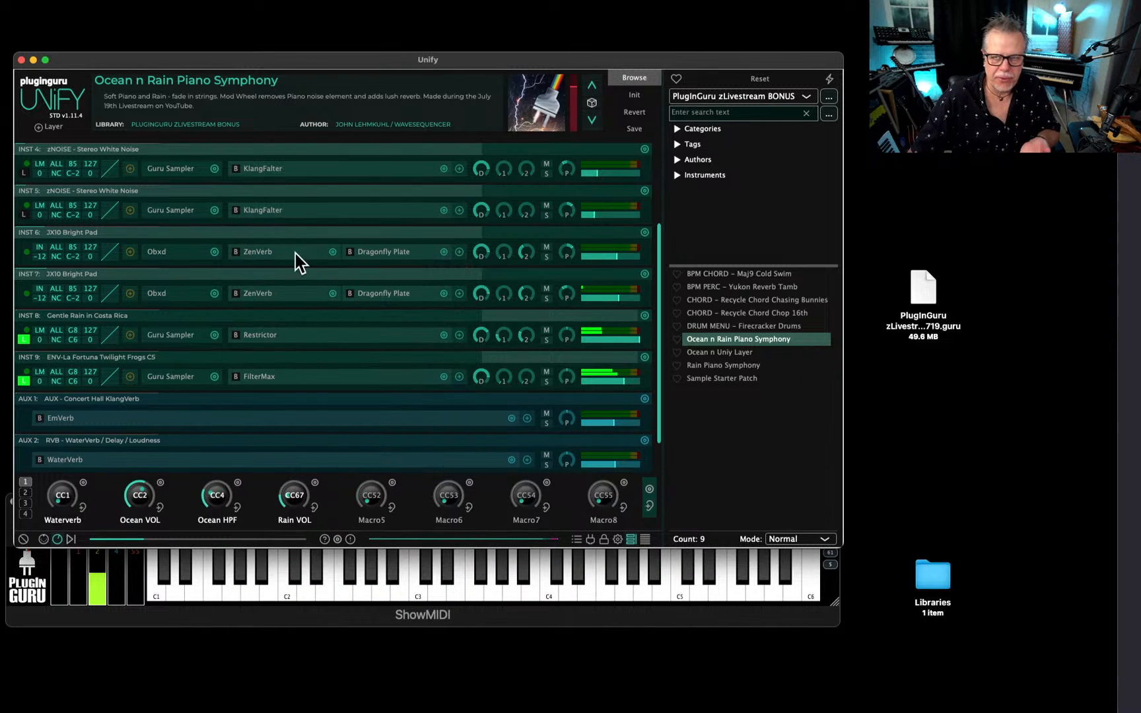
Replace the frog sample in the INST 9 Guru Sampler with ENV-Chauita Ocean C5 and close the sampler.
click(175, 377)
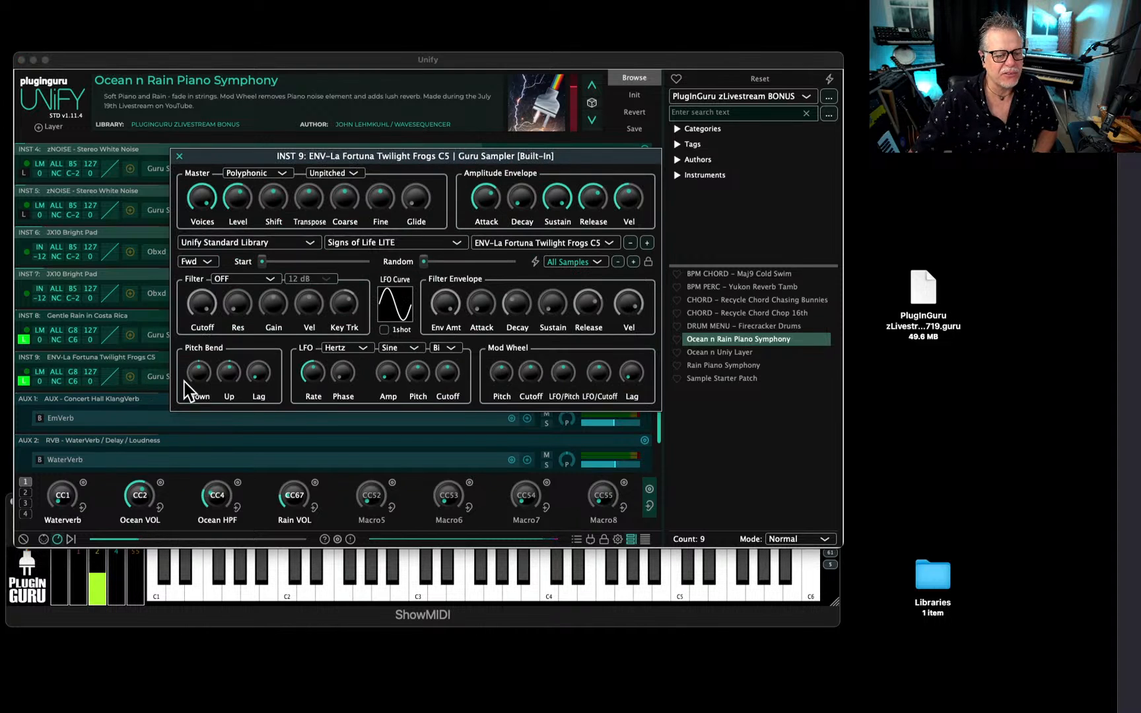
click(545, 244)
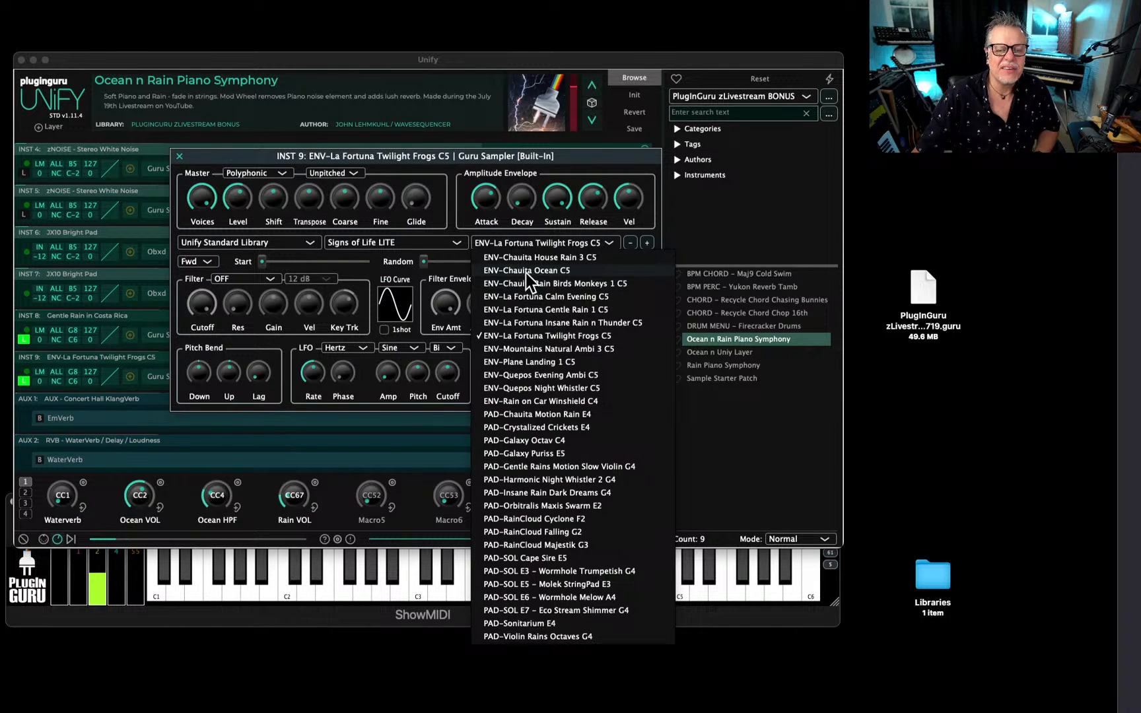
click(528, 271)
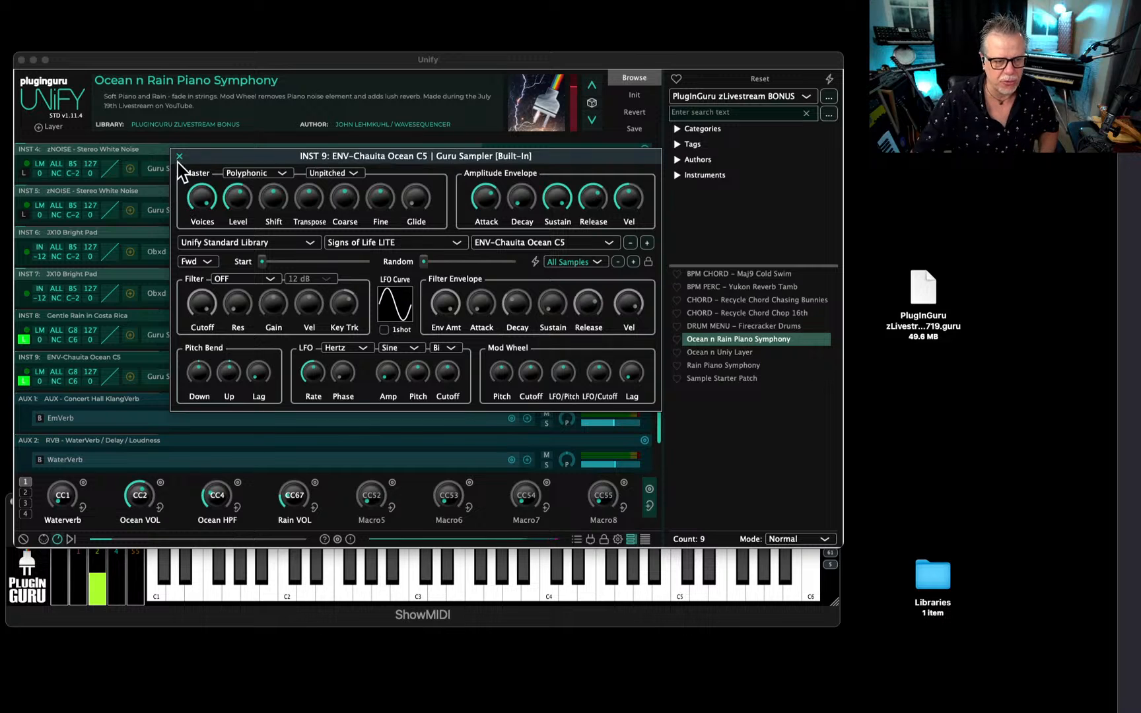
click(178, 158)
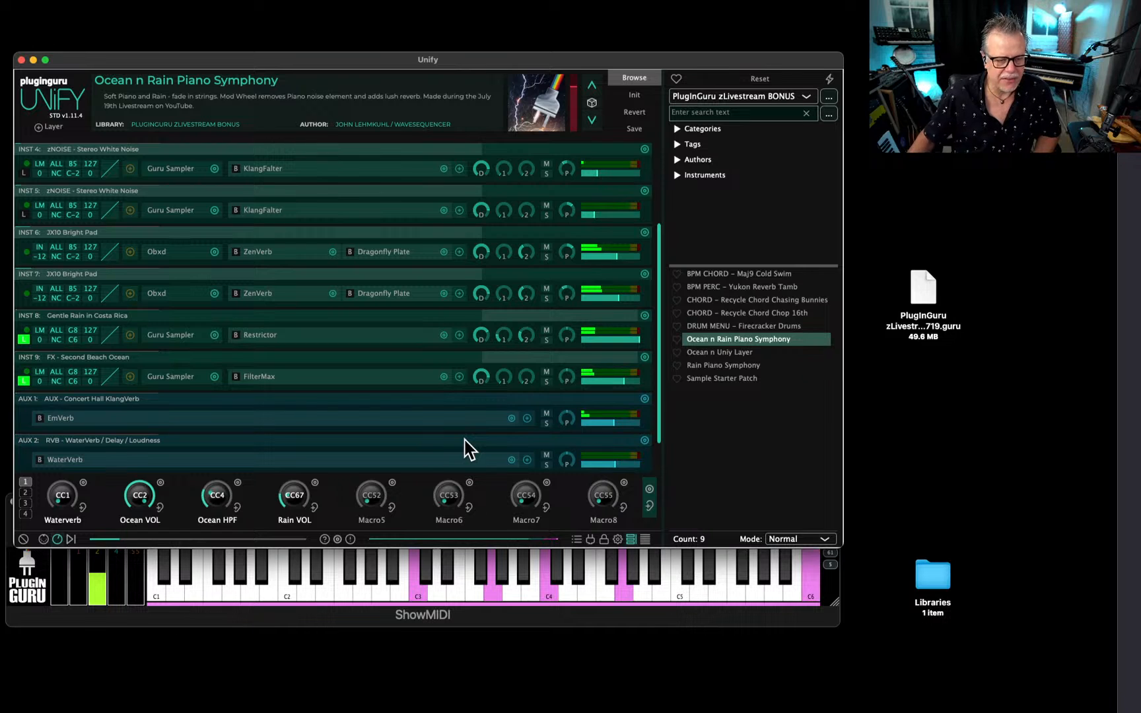
Add the Unify Standard modulation effect PhaseMORE after FilterMax on the INST 9 Second Beach Ocean layer and reposition its window.
click(460, 376)
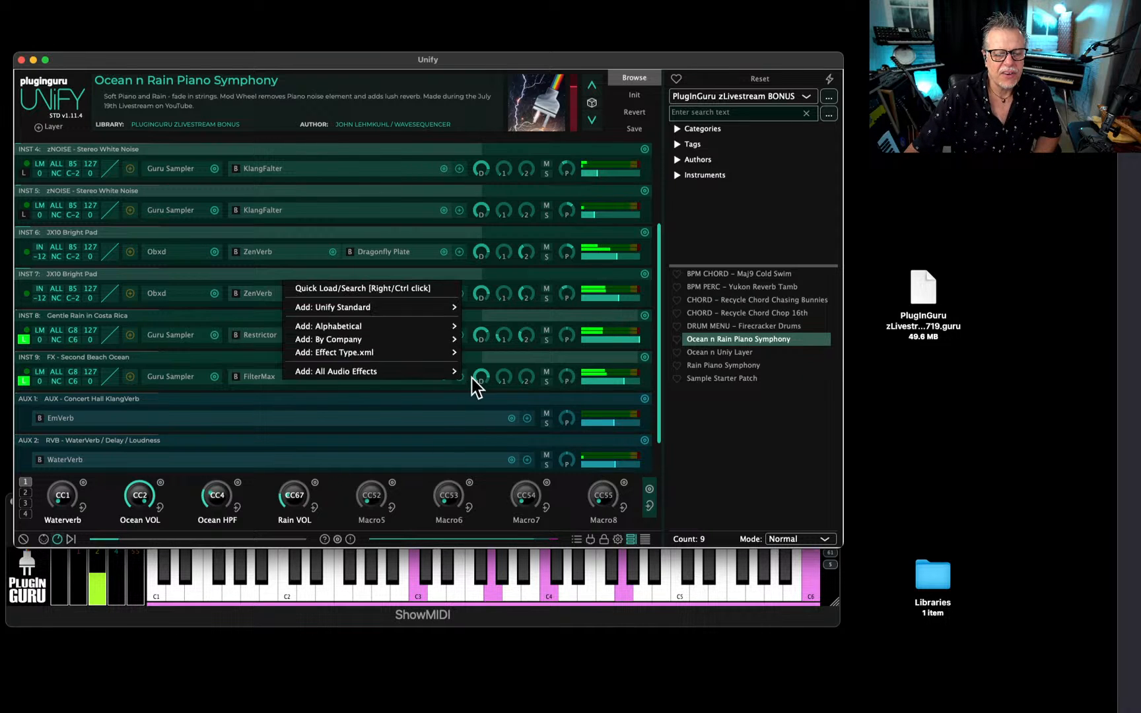
mouse_move(442, 307)
mouse_move(490, 362)
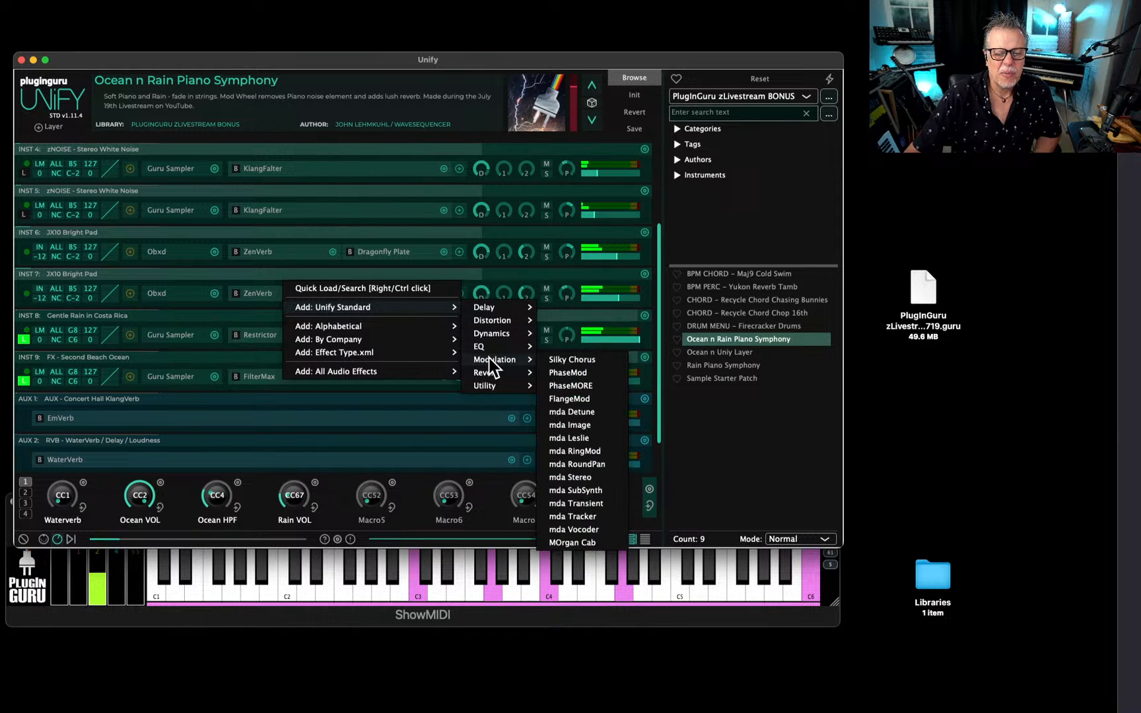
click(574, 389)
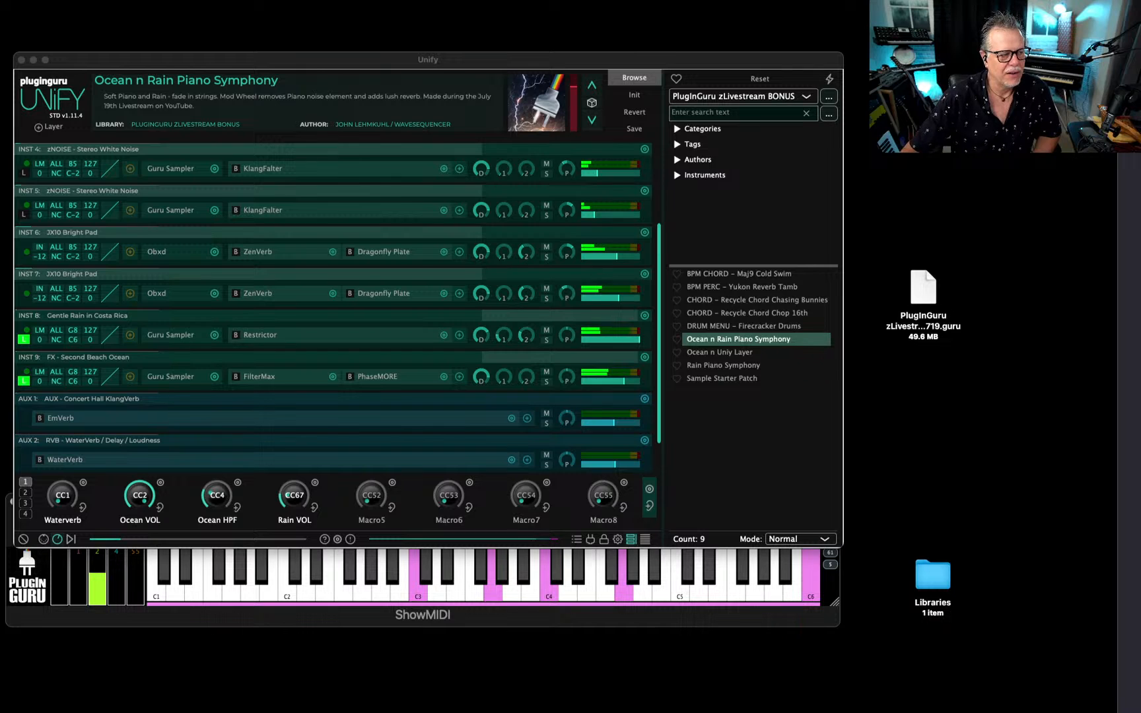
drag(490, 169, 537, 191)
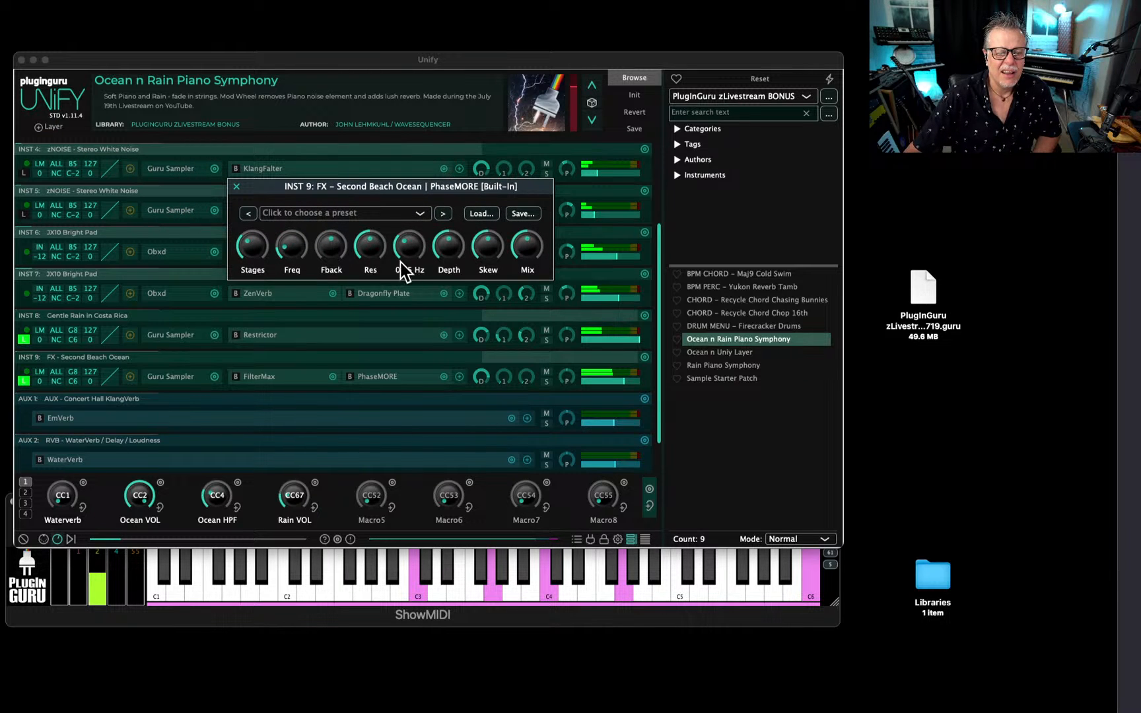
Adjust PhaseMORE on INST 9 with lower resonance, a rate of about 0.067 Hz, more feedback and 2 stages, and close its window.
drag(371, 250, 371, 295)
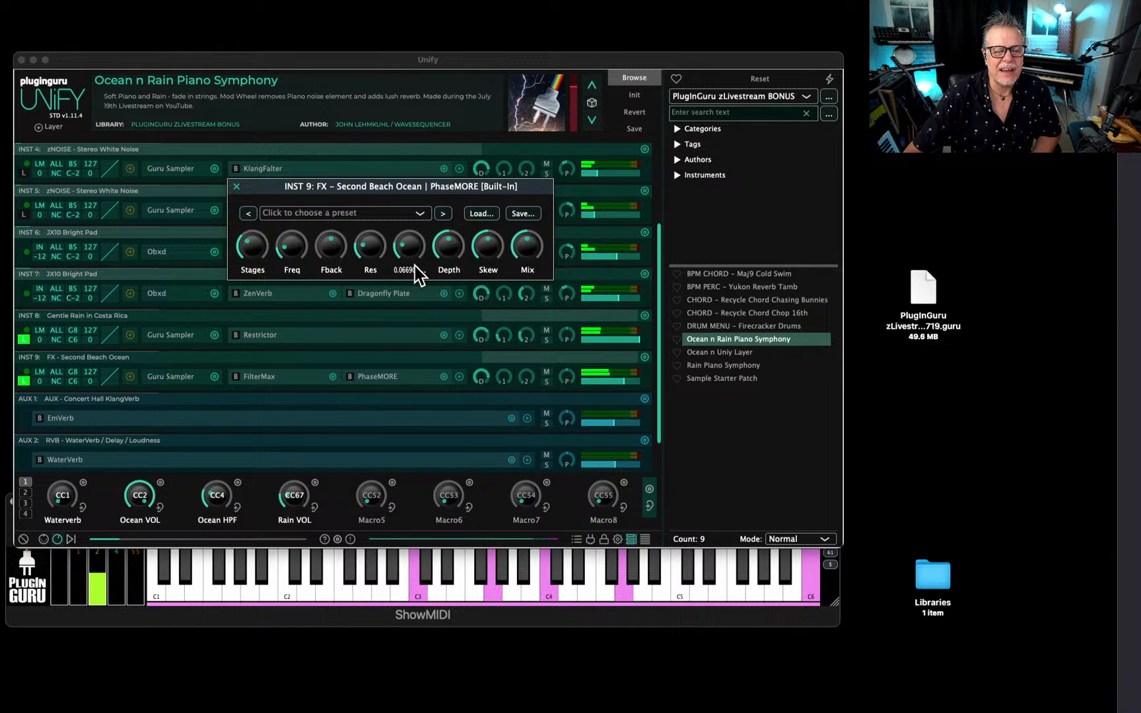
drag(415, 267, 413, 277)
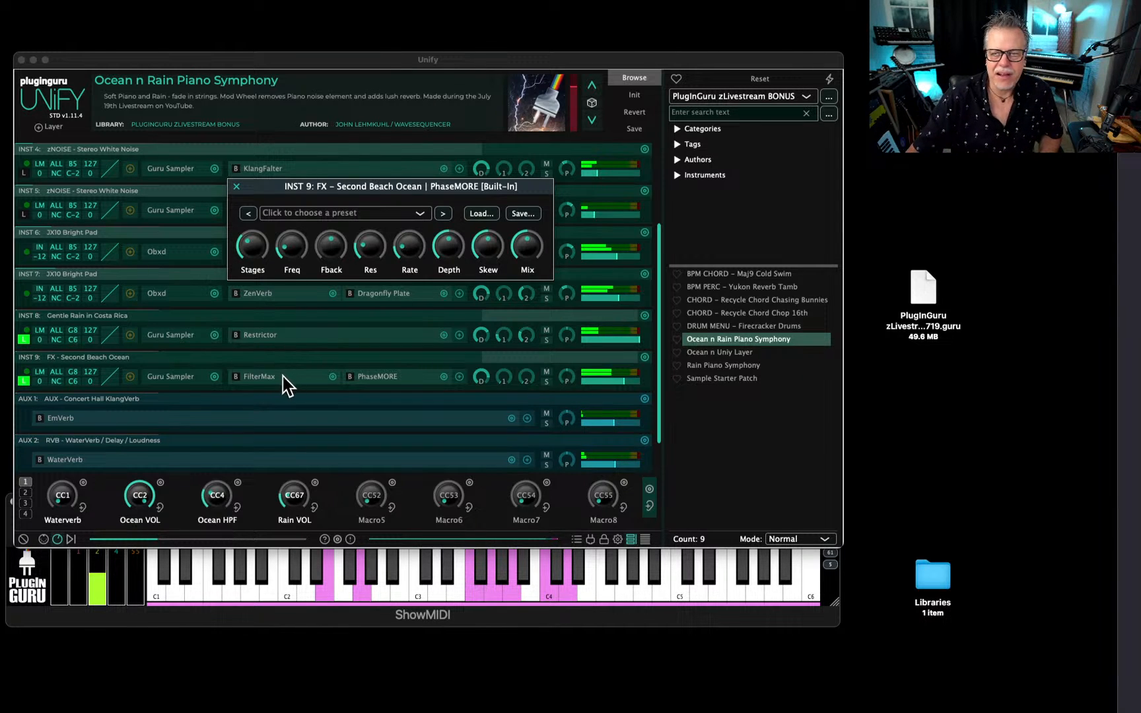
mouse_move(261, 265)
mouse_down()
mouse_move(277, 175)
mouse_move(256, 288)
mouse_up()
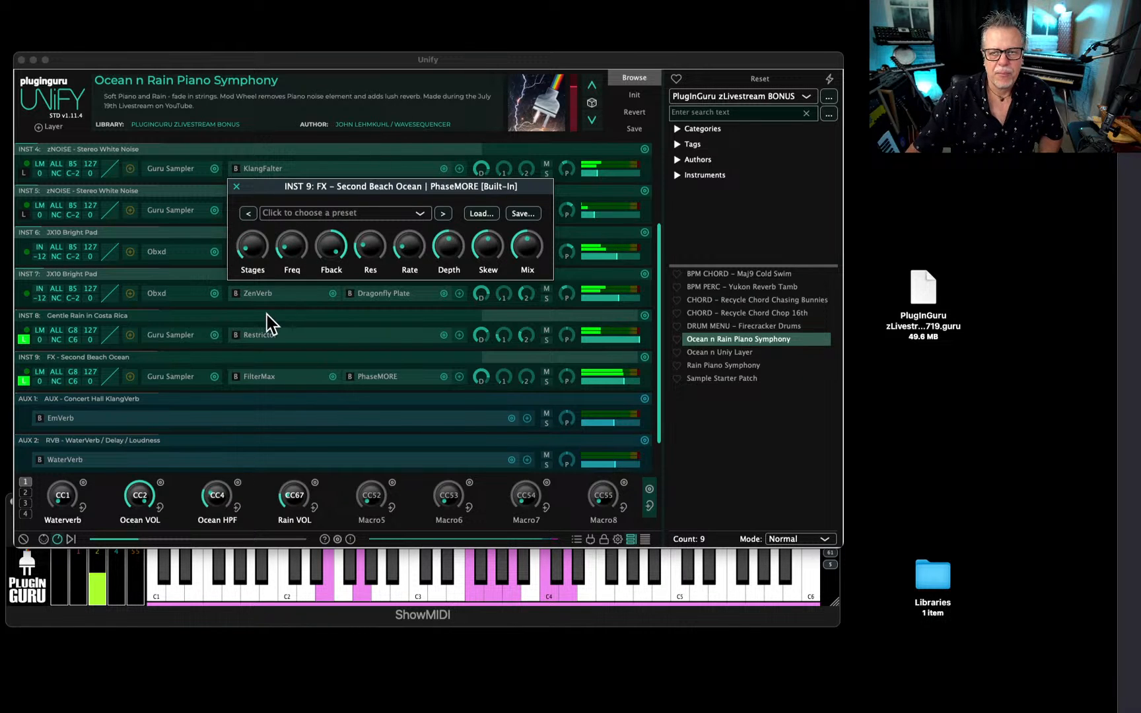
drag(368, 249, 376, 236)
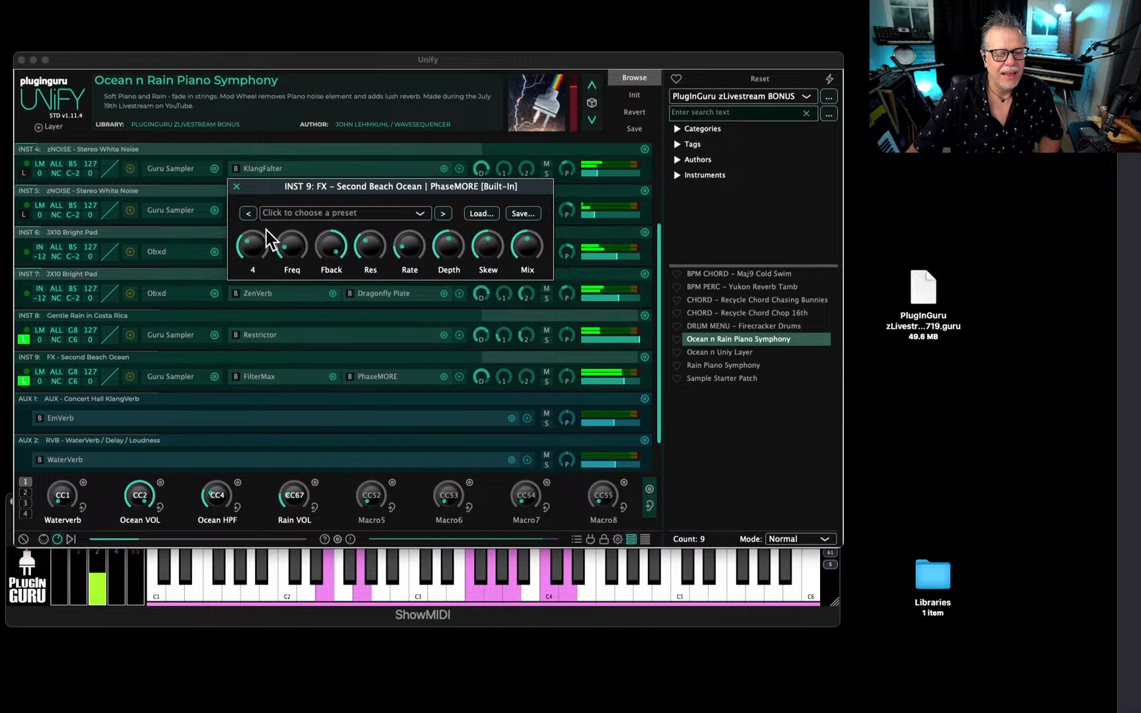
drag(265, 230, 253, 272)
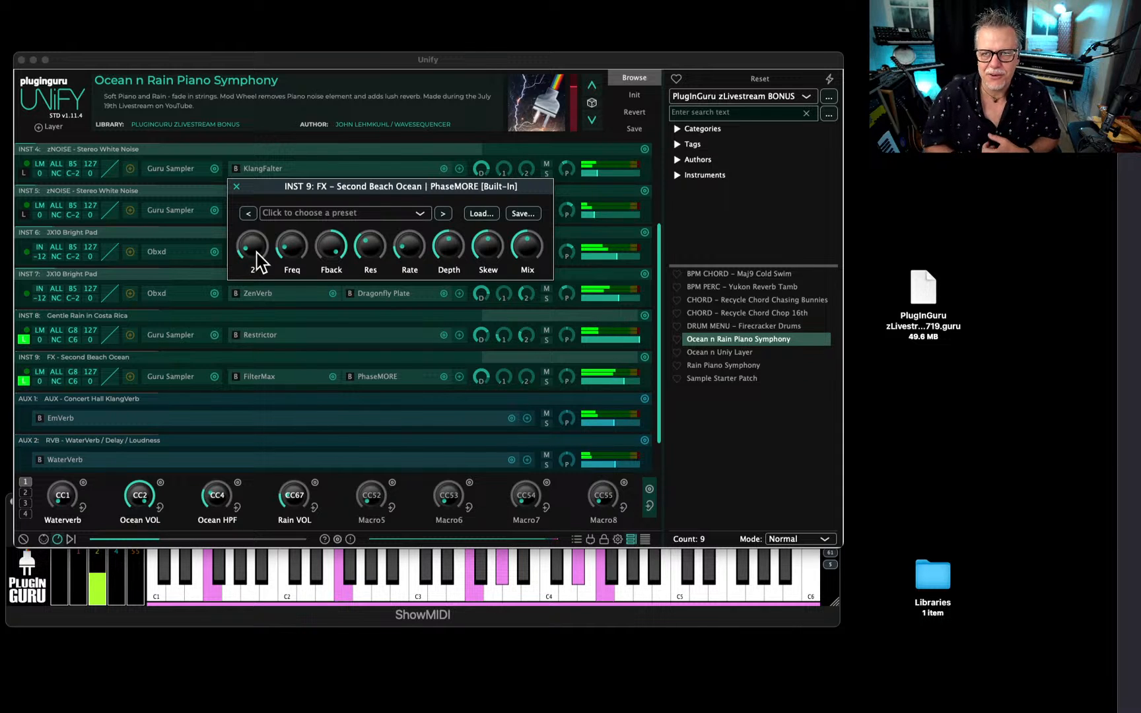
click(237, 186)
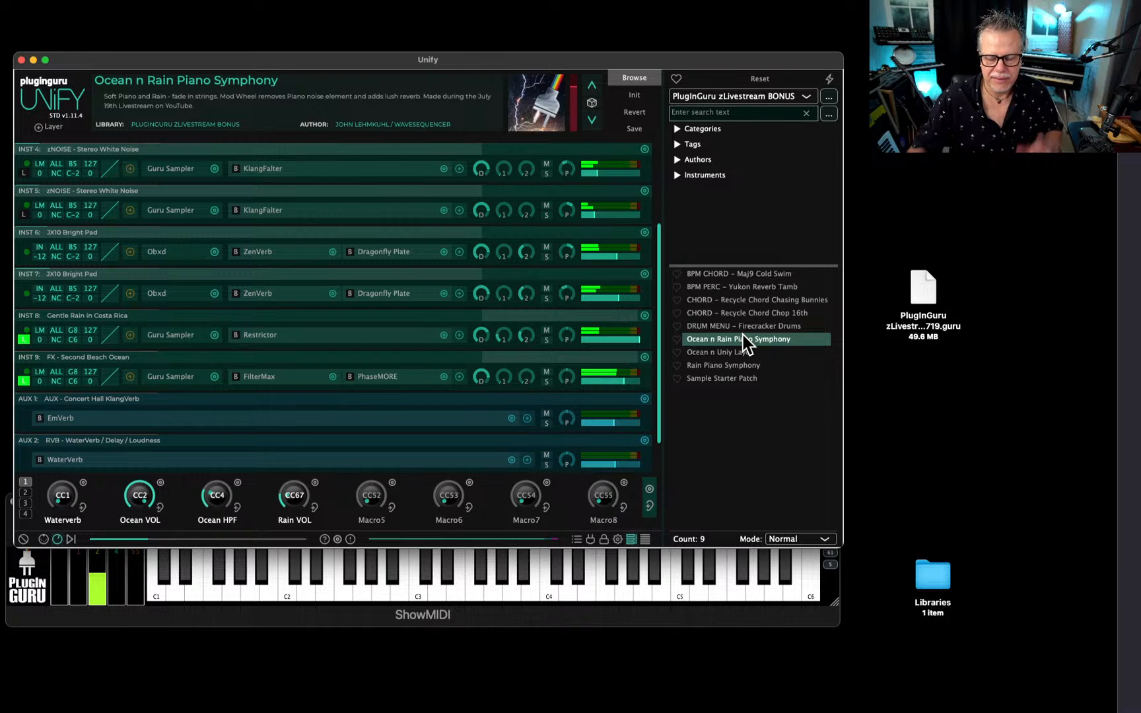
Reload the saved Ocean n Rain Piano Symphony patch to discard the ocean layer edits and switch to Firefox.
click(744, 340)
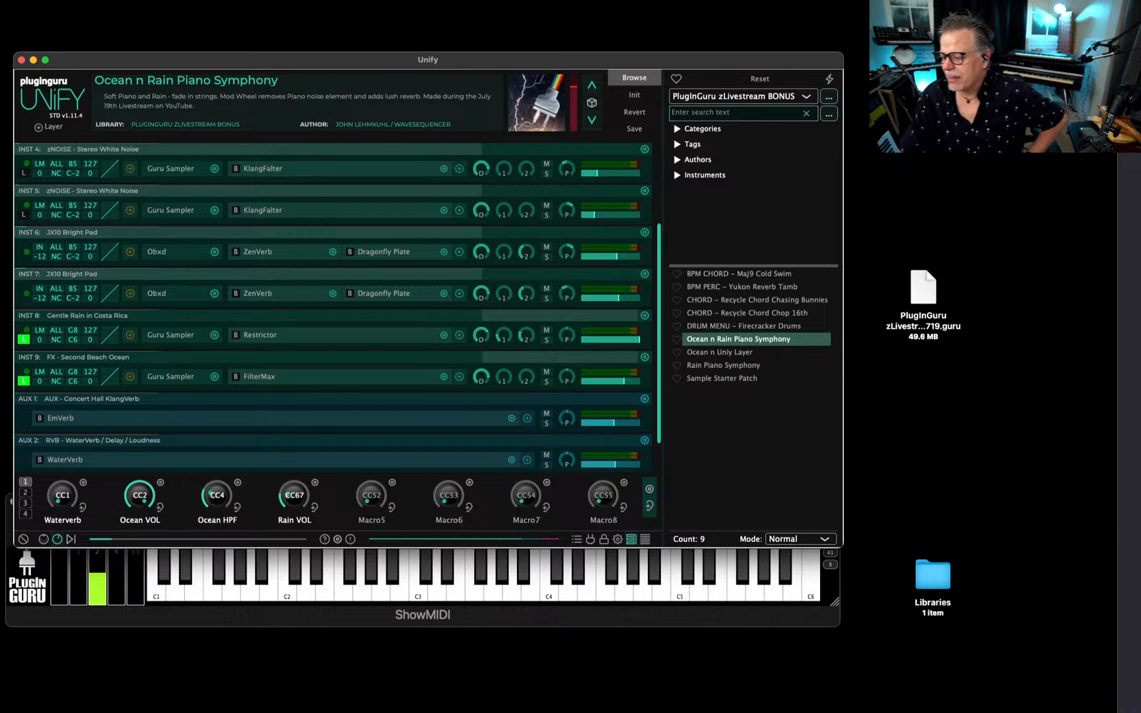
key(super+Tab)
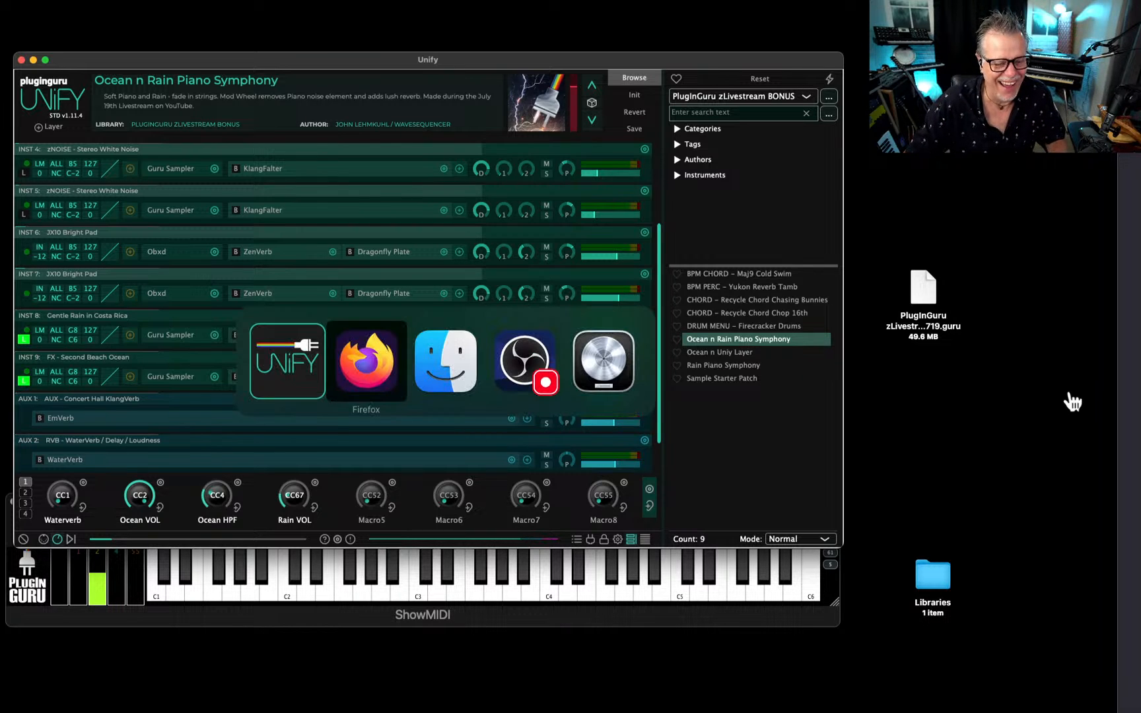
key(super+Tab)
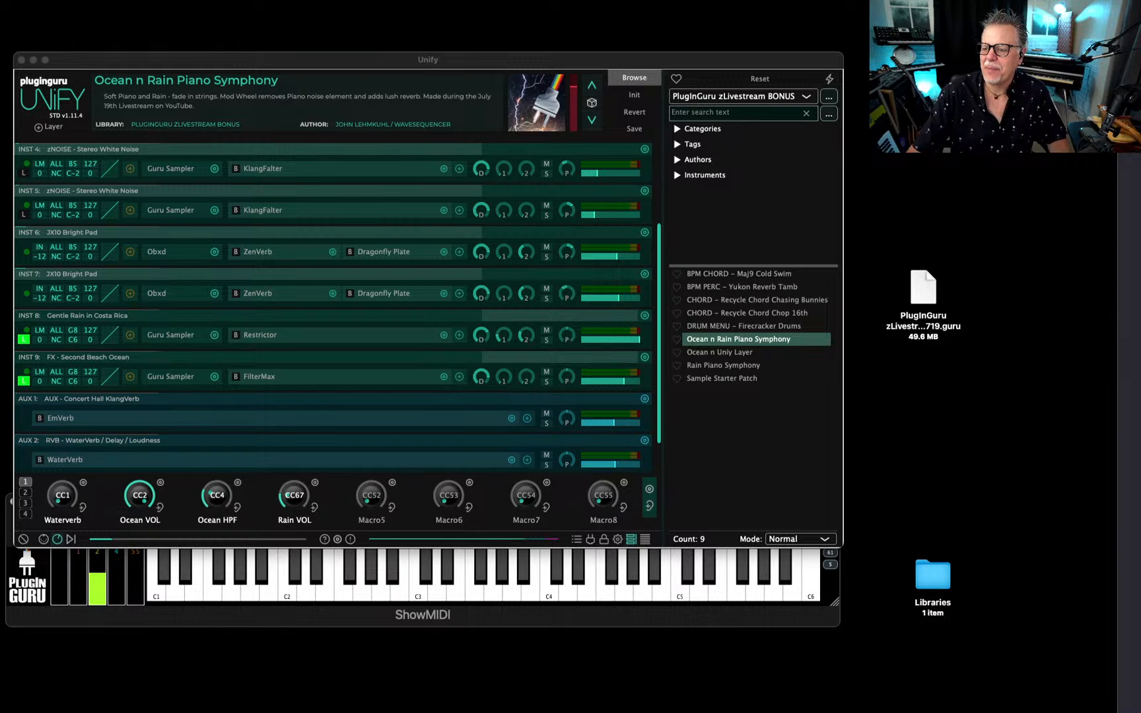
key(super+Tab)
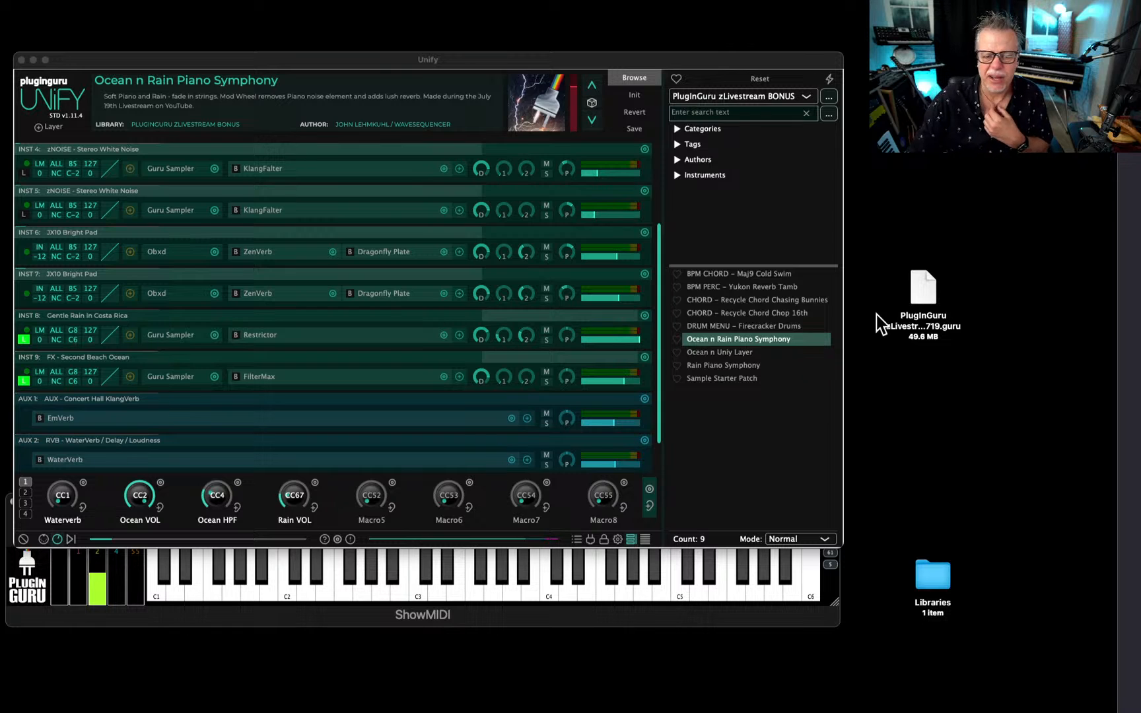
Move the desktop's Libraries folder and PlugInGuru zLivestream .guru file together to the trash.
drag(934, 585, 934, 383)
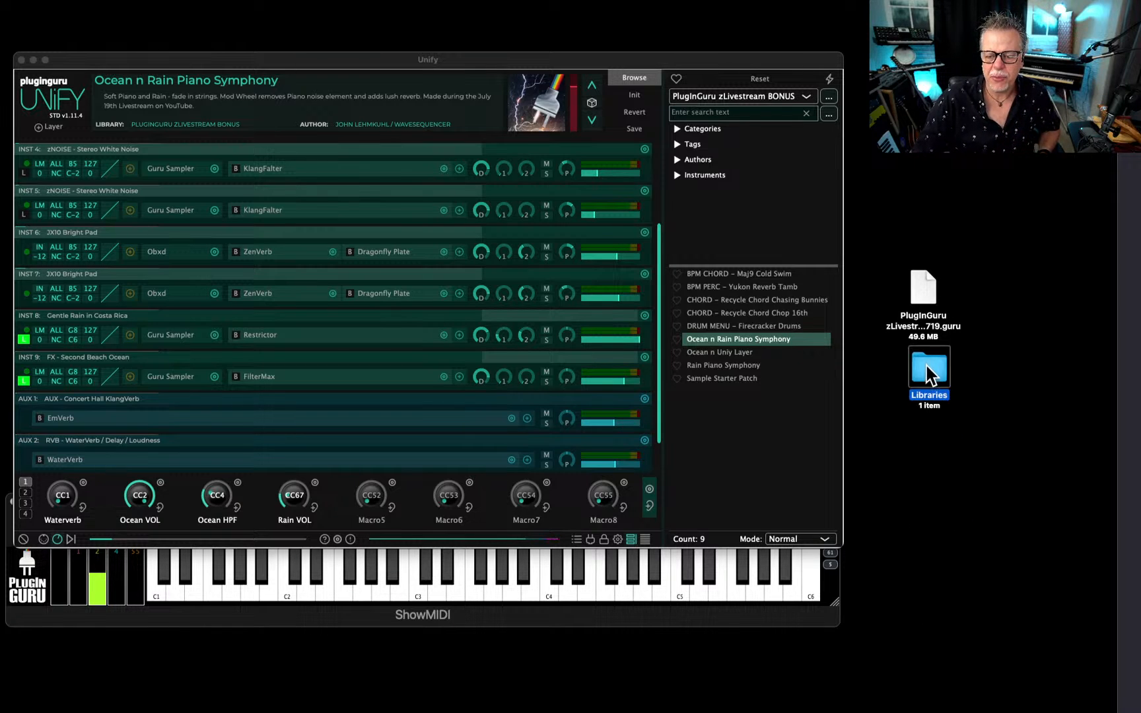
drag(983, 247, 933, 387)
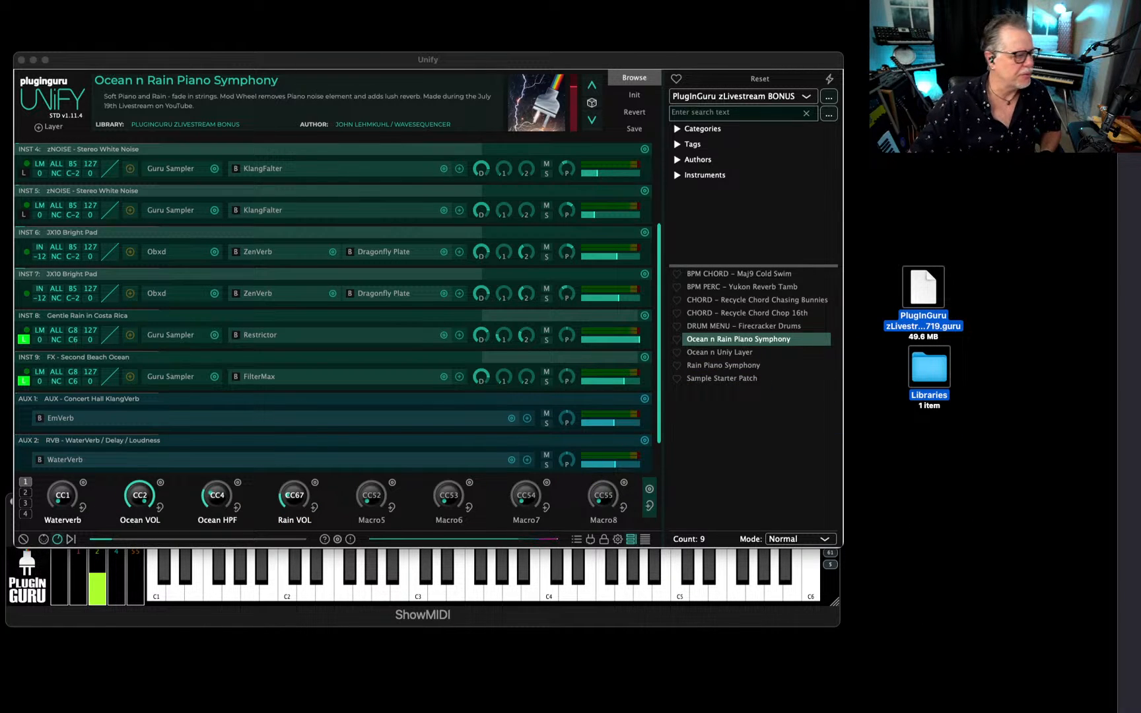
key(super+BackSpace)
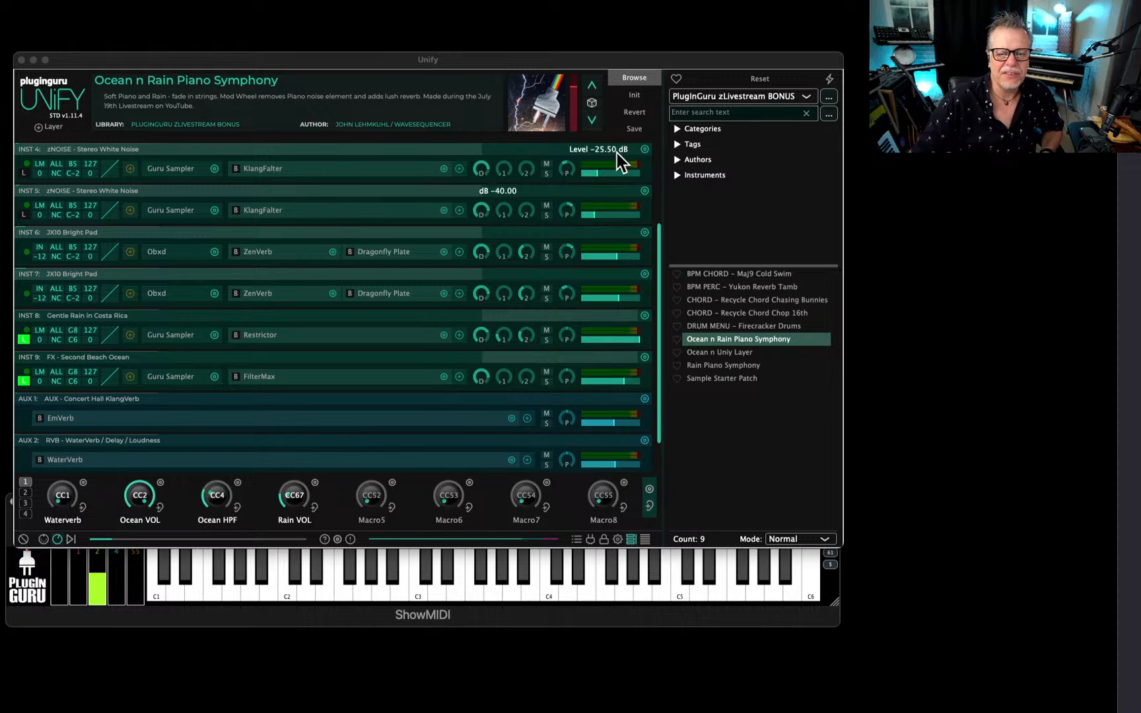
Initialize the patch in Unify and load STRINGS - Default from the Unified - Crow Hill Pocket Strings library.
click(636, 93)
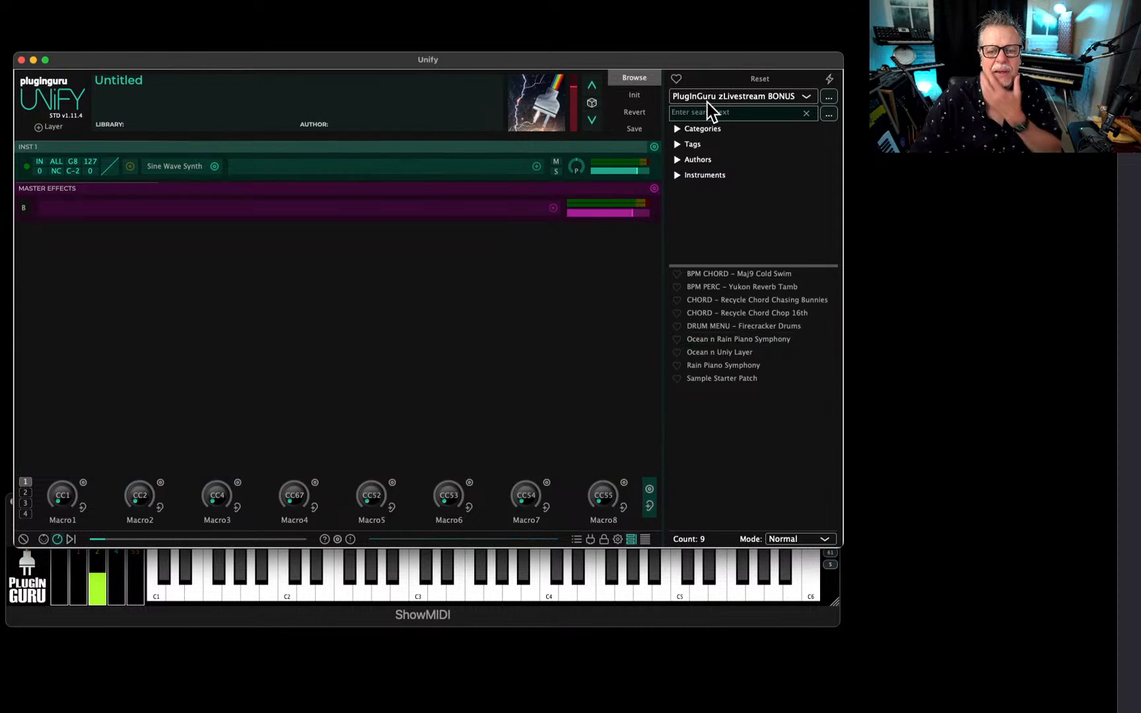
click(729, 99)
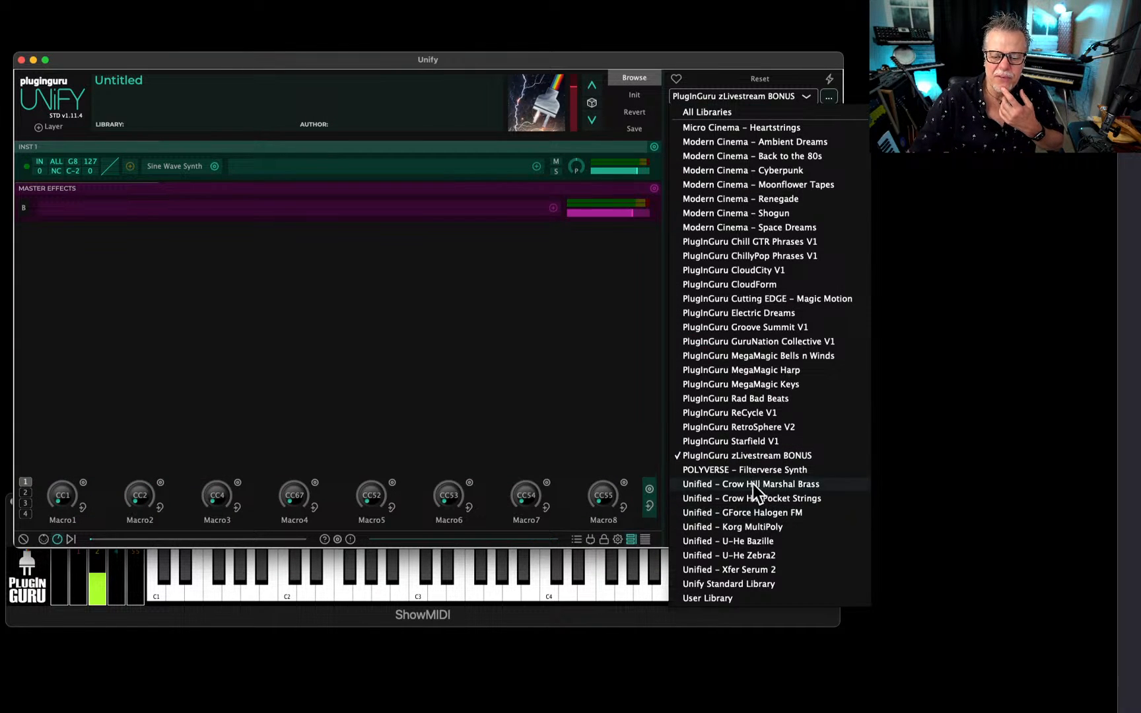
click(753, 499)
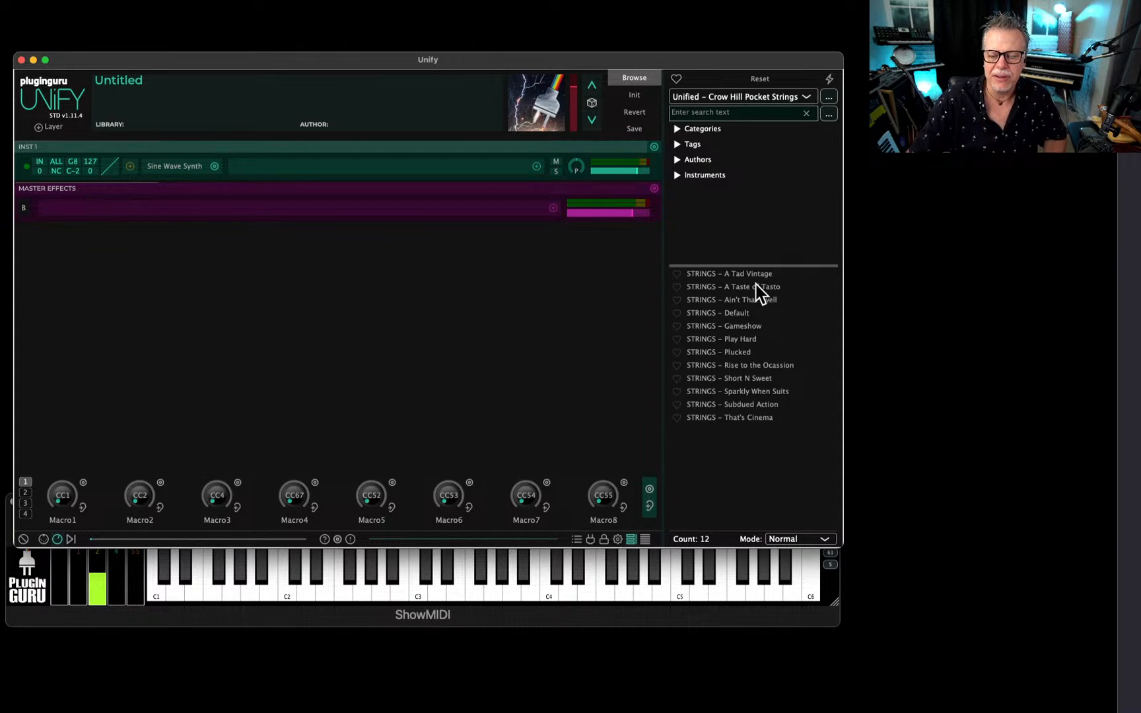
click(731, 312)
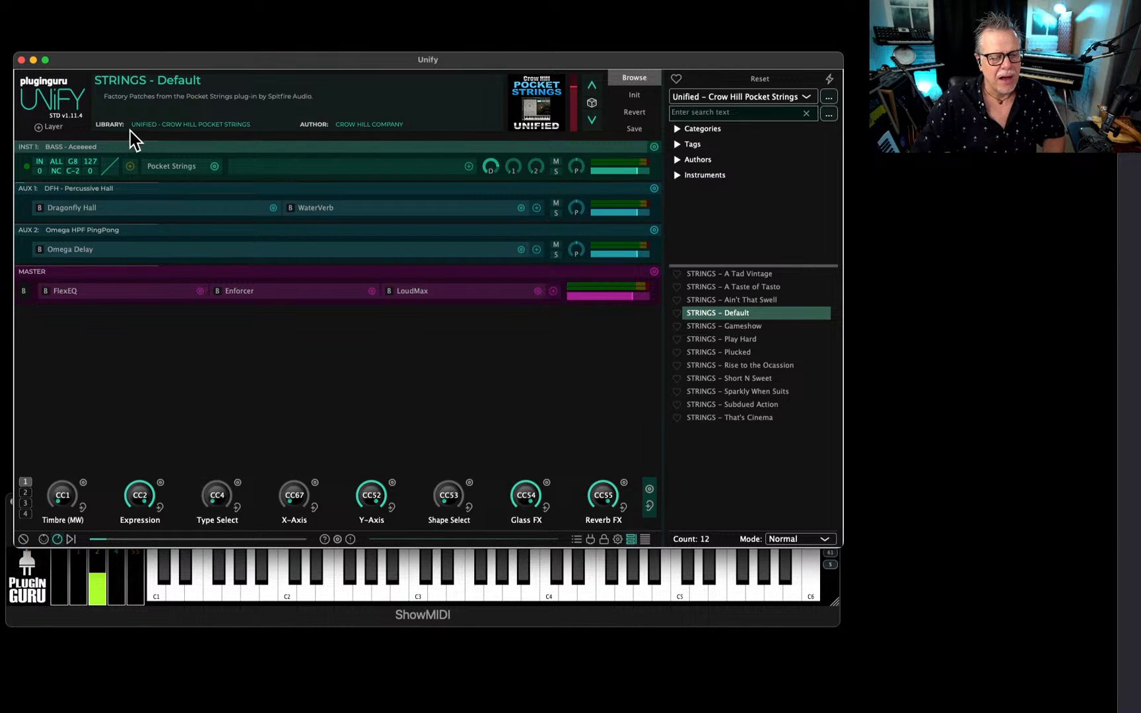
Examine the Pocket Strings plug-in interface, close it, and show the second page of macros.
drag(321, 142, 716, 140)
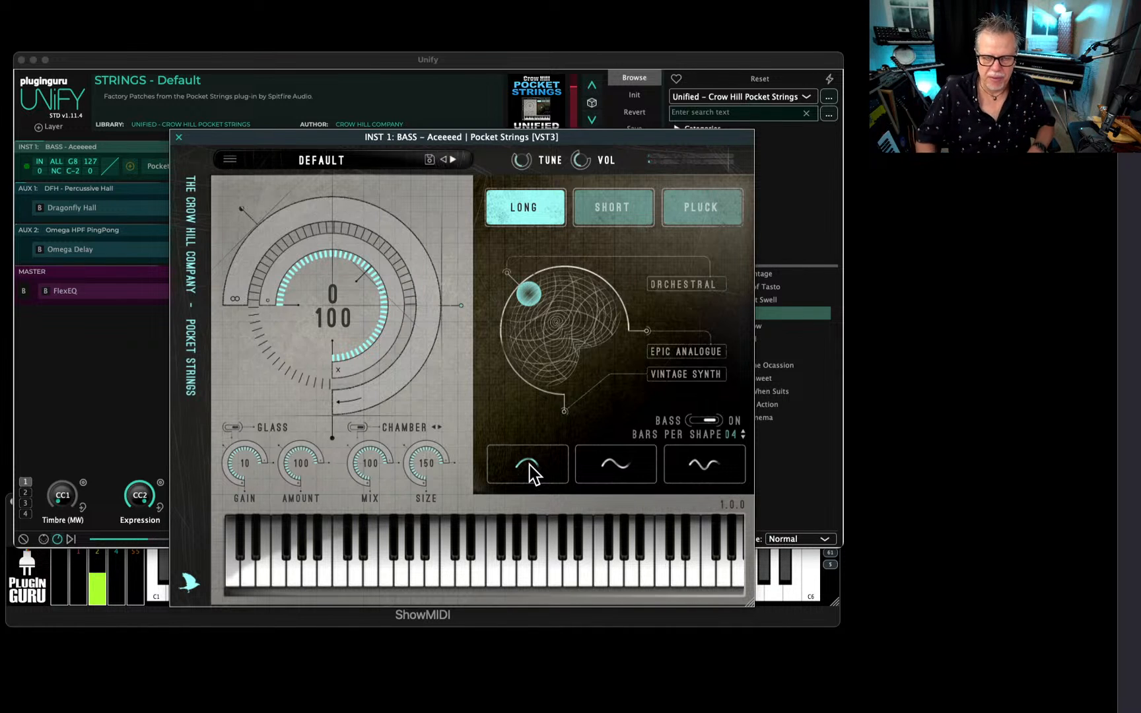
click(179, 137)
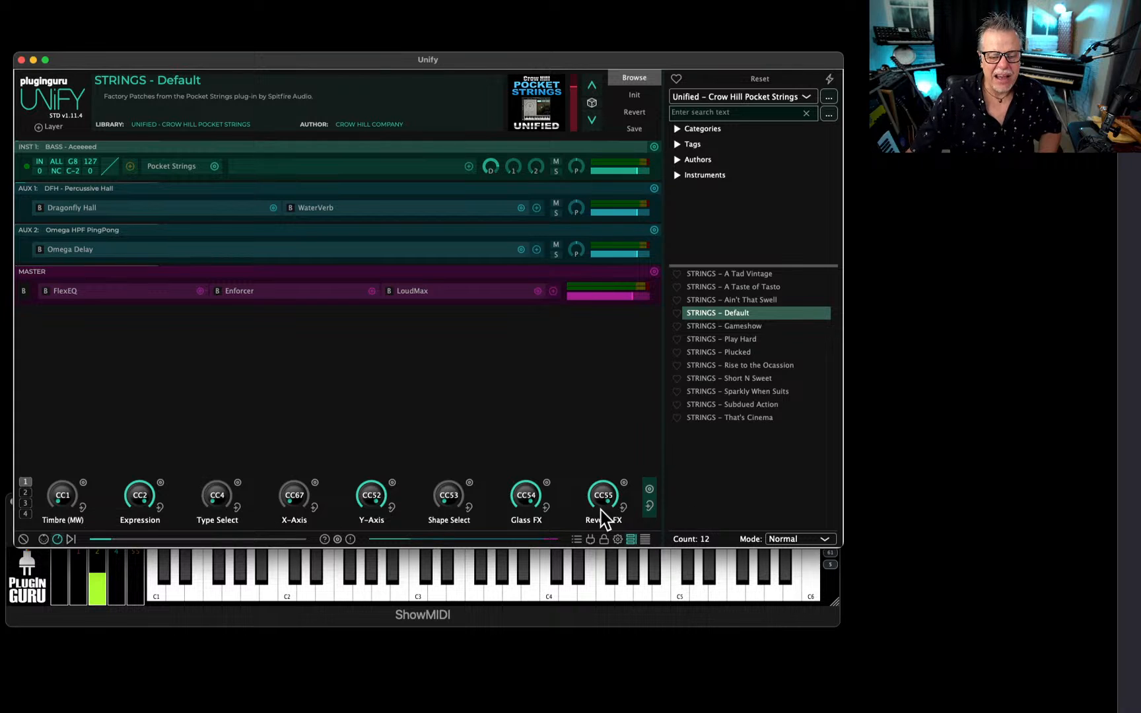
click(26, 492)
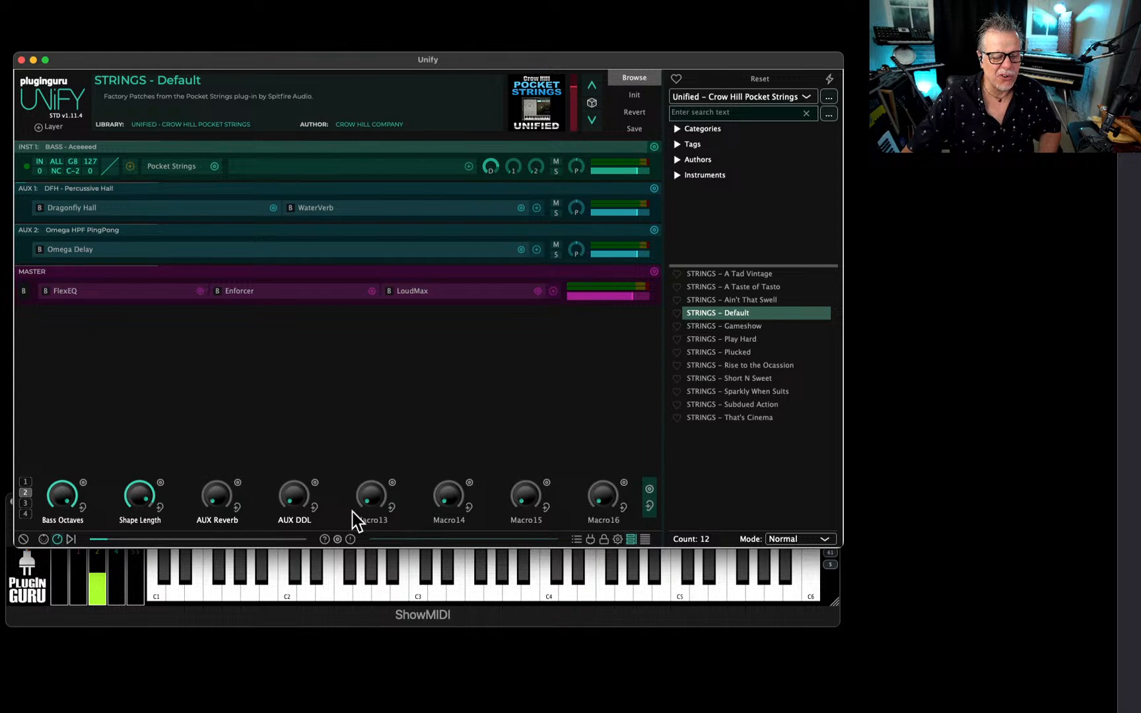
Reopen the Pocket Strings plug-in on INST 1, place its window clear of the macro knobs, and return to the first macro page.
click(174, 168)
drag(316, 126, 403, 5)
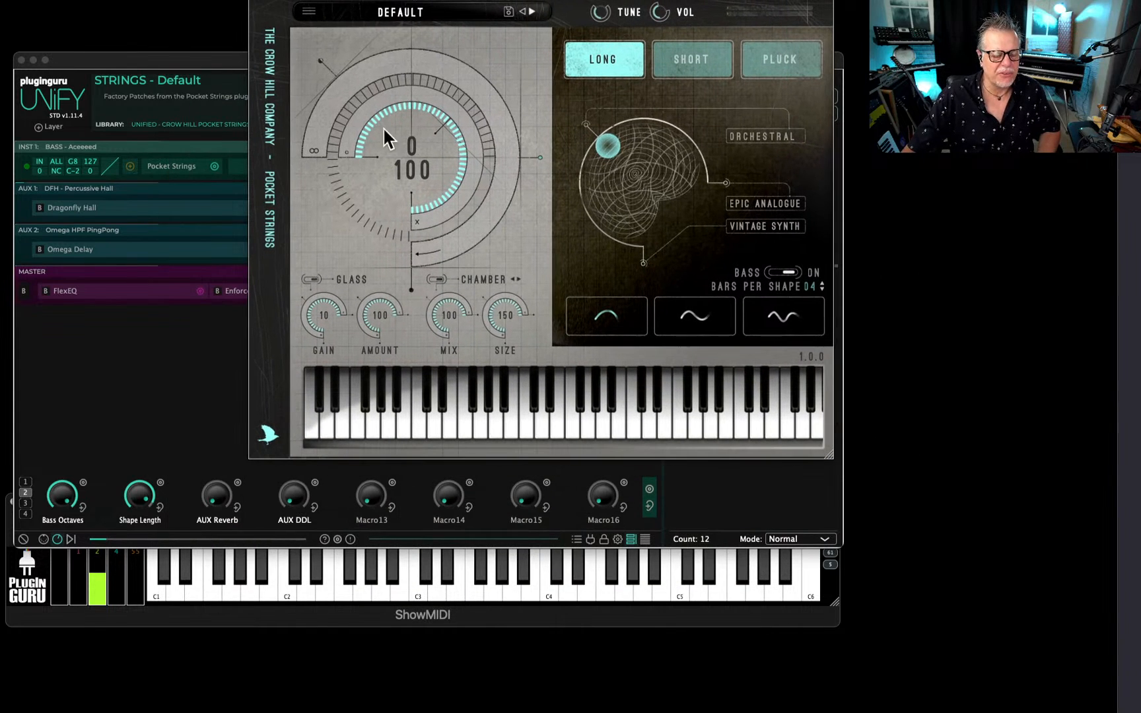
click(23, 483)
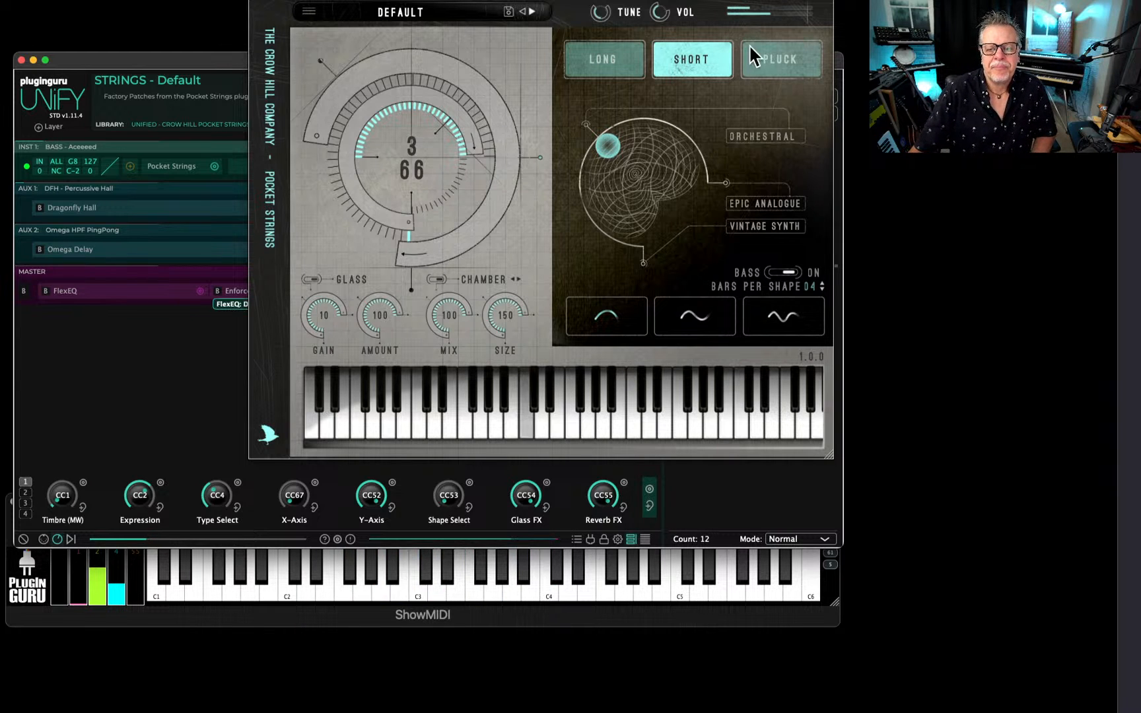
Switch Pocket Strings to the Long articulation and move the blend point between Orchestral and Vintage Synth, finishing at Vintage Synth.
click(782, 55)
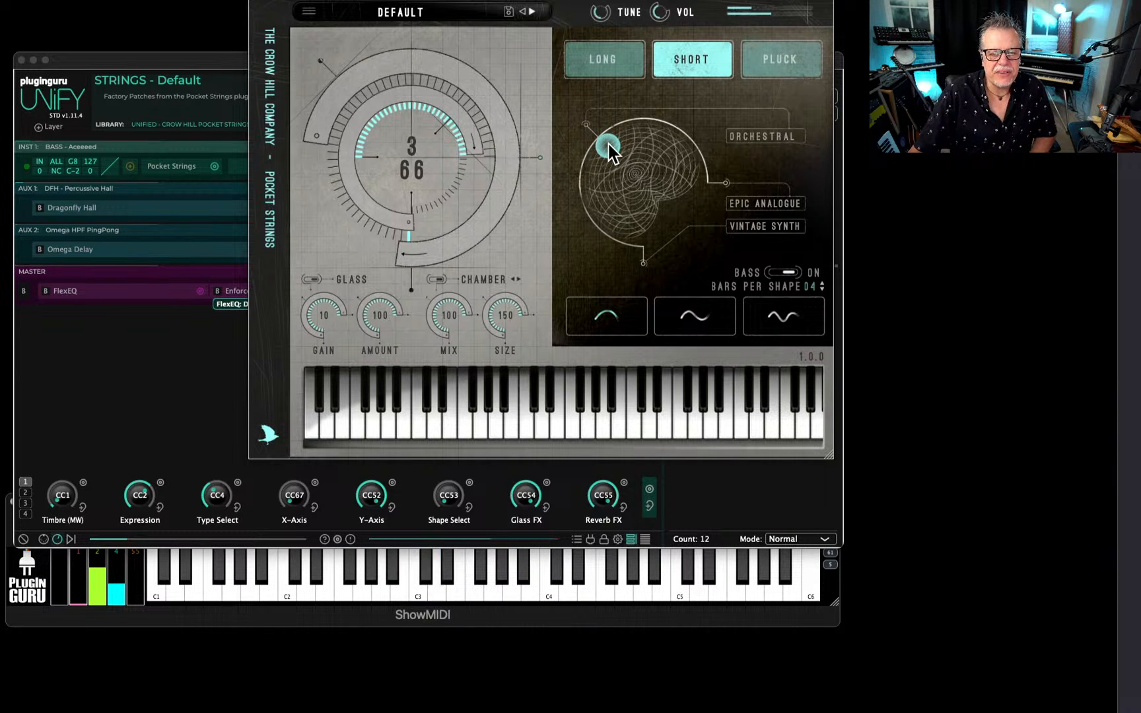
drag(608, 145, 783, 270)
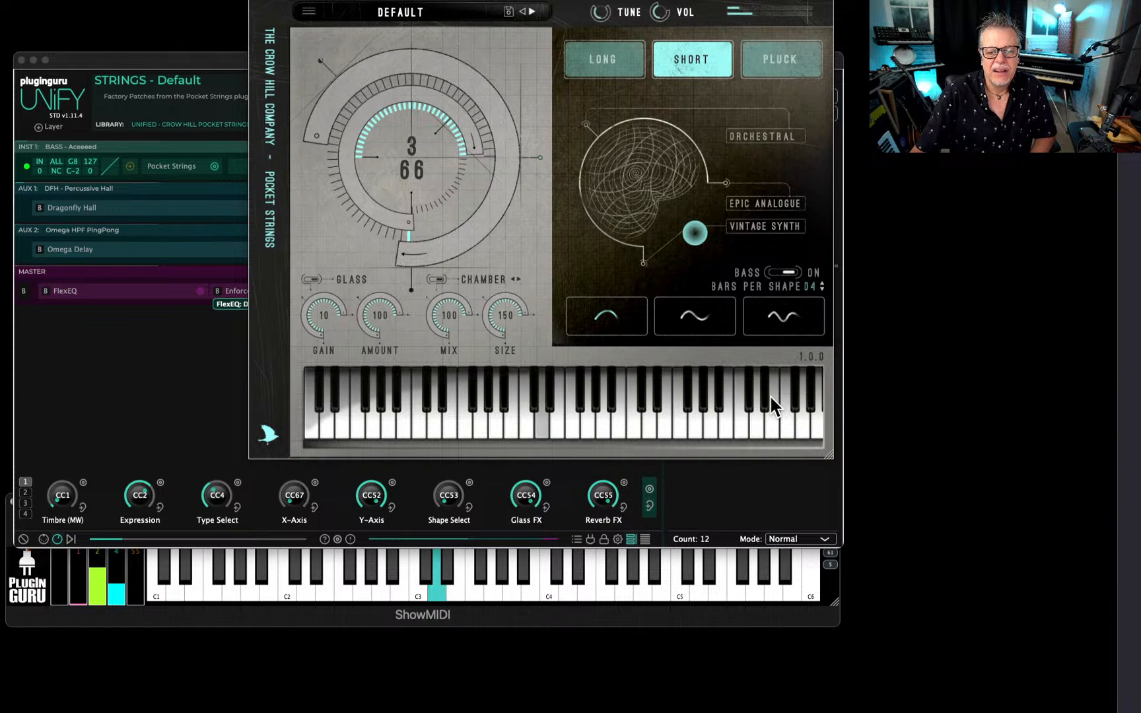
click(620, 69)
drag(694, 233, 572, 86)
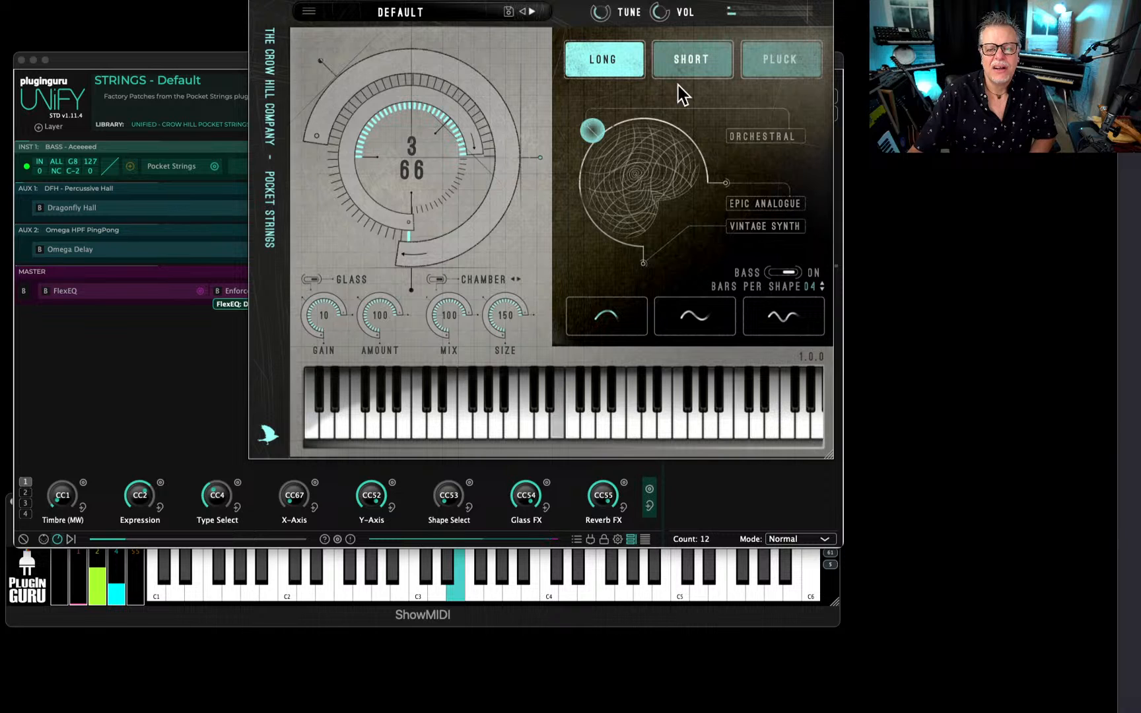
click(776, 210)
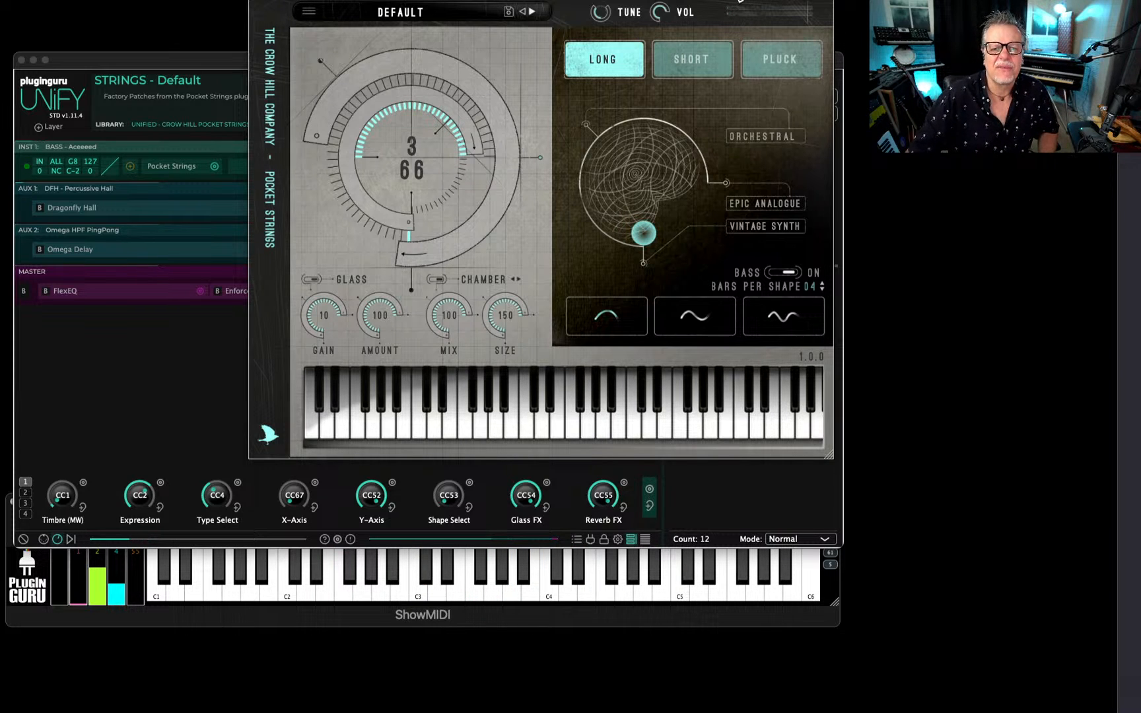
Reposition the Pocket Strings window, bring the browser window onto this screen, and close the plug-in.
drag(739, 1, 588, 70)
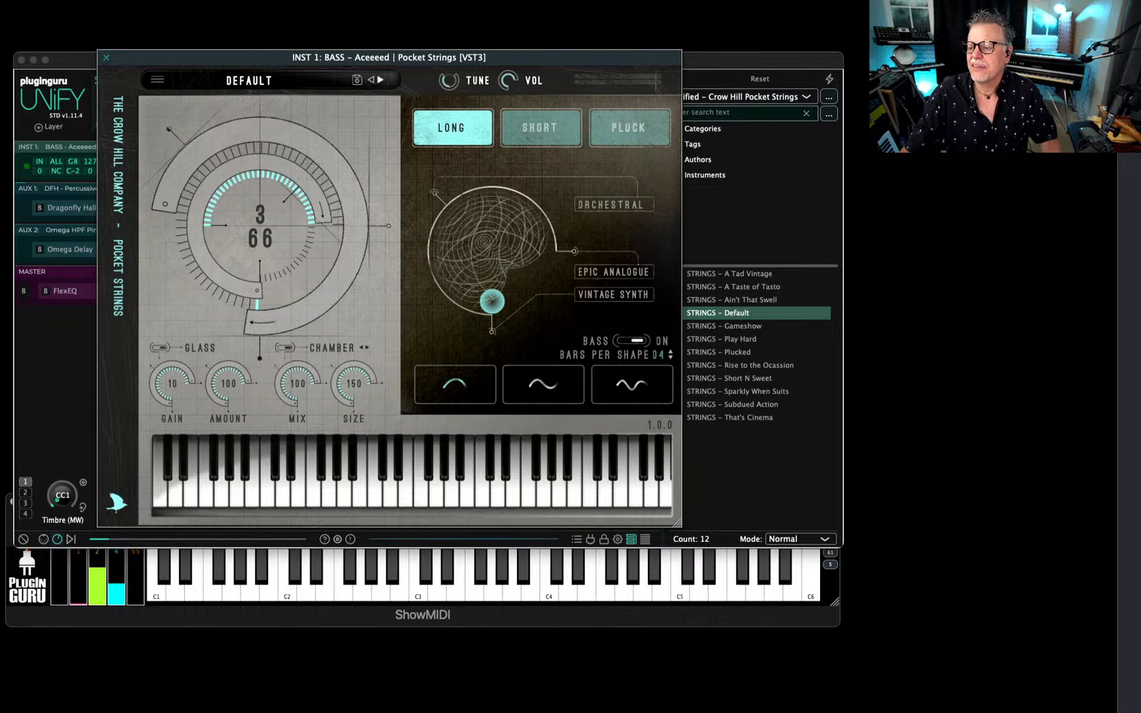
drag(1140, 218, 480, 79)
click(103, 58)
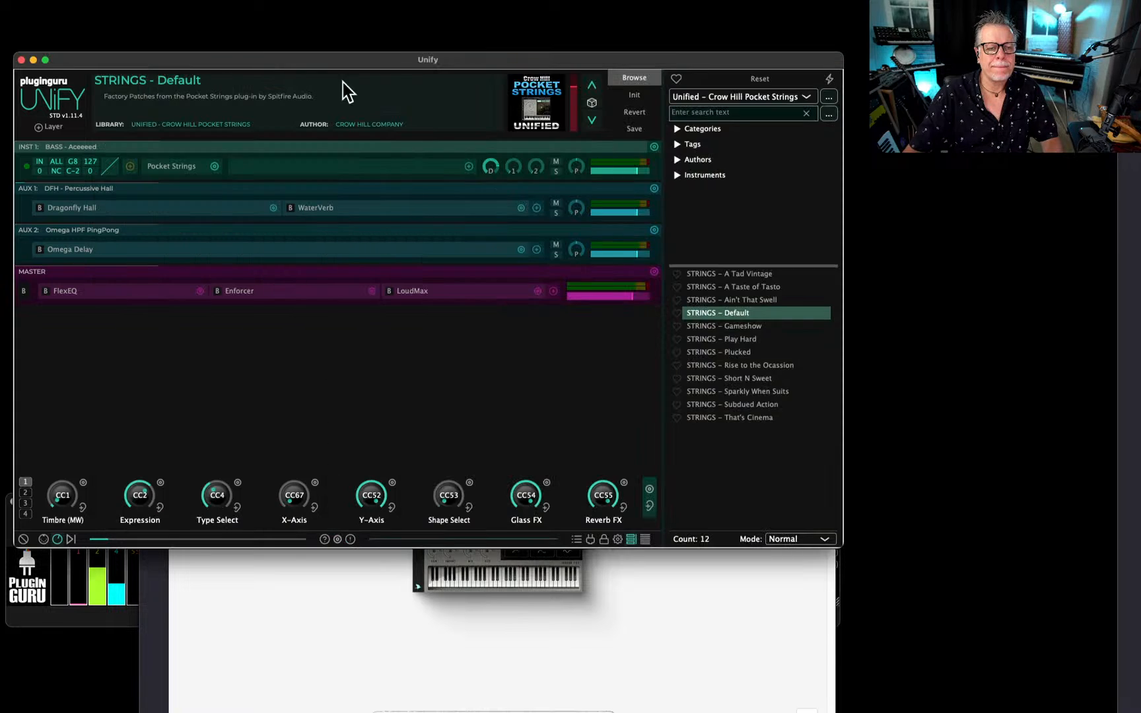
Examine the Crow Hill Pocket Strings product page in Firefox, including its description and price, and move the browser window off the screen.
click(652, 628)
drag(561, 68, 519, 3)
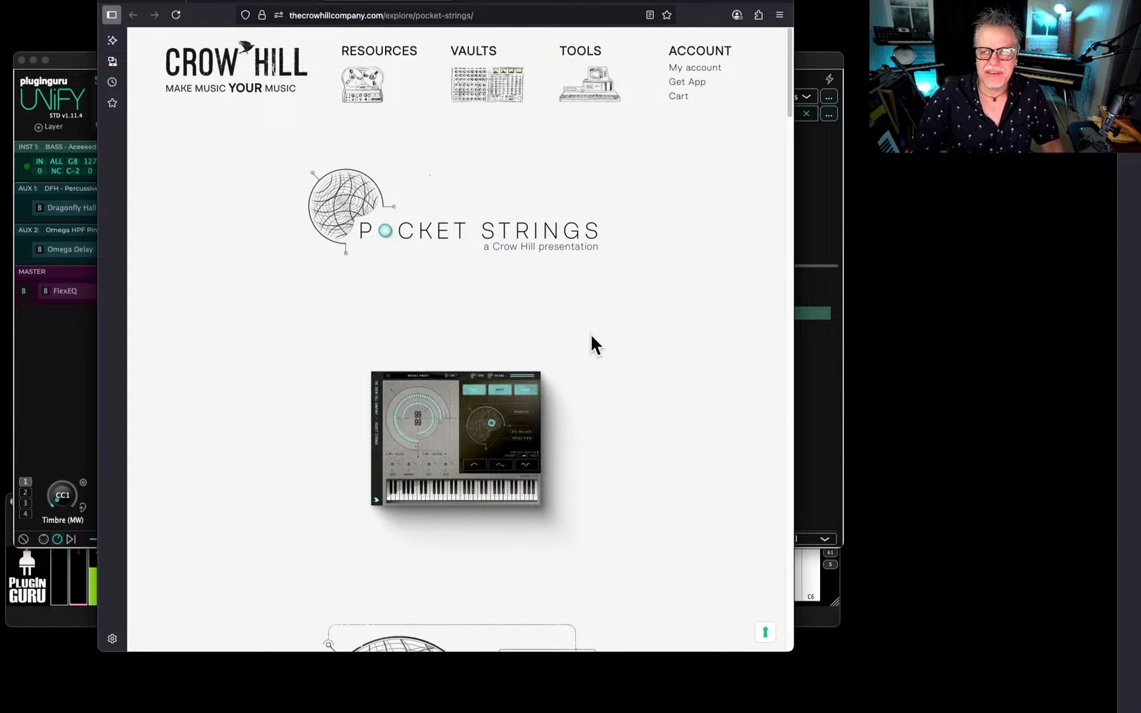
scroll(589, 343, down, 3)
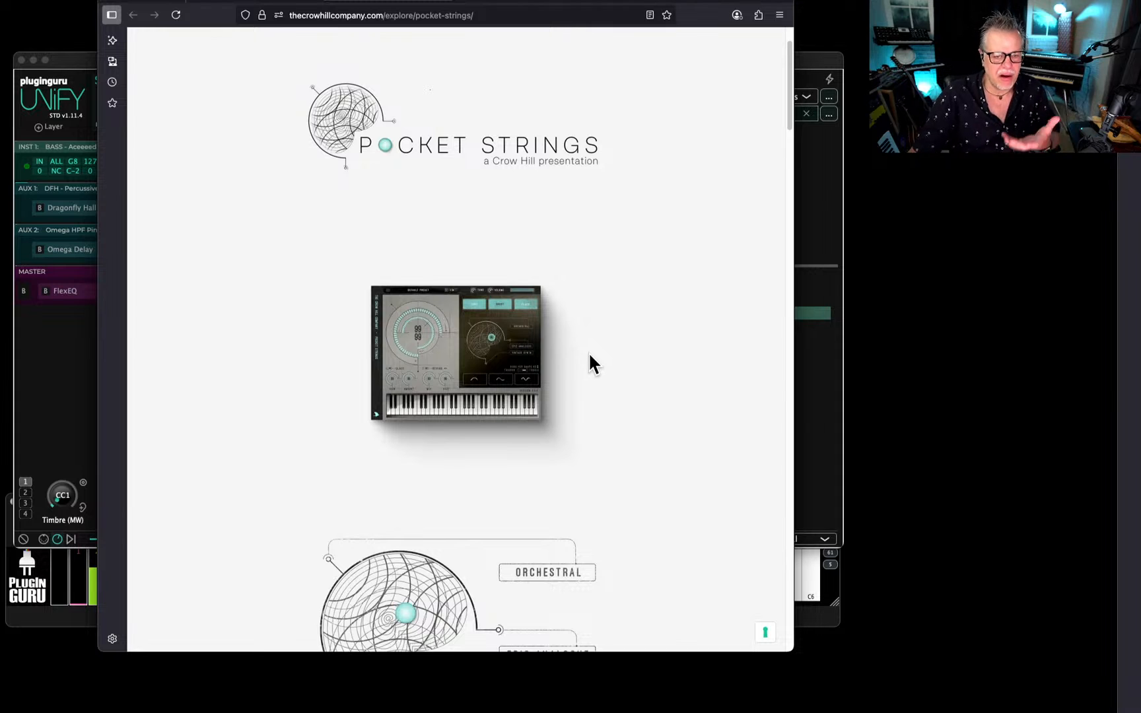
scroll(589, 356, down, 6)
scroll(586, 357, down, 5)
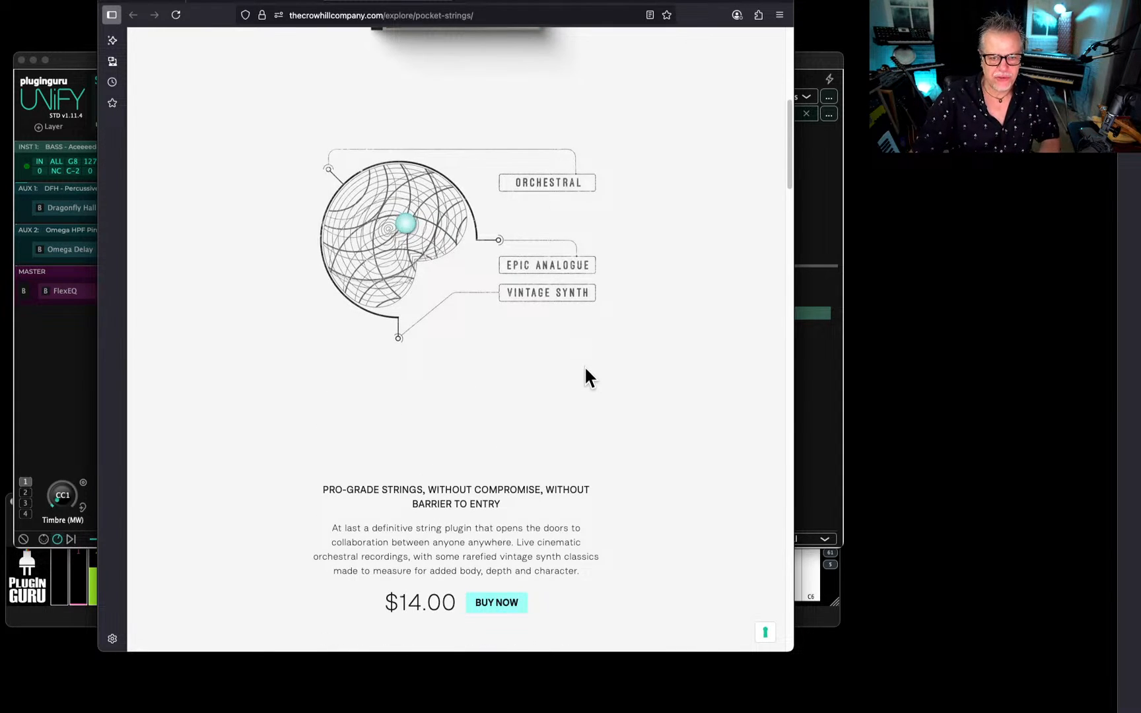
scroll(585, 366, up, 2)
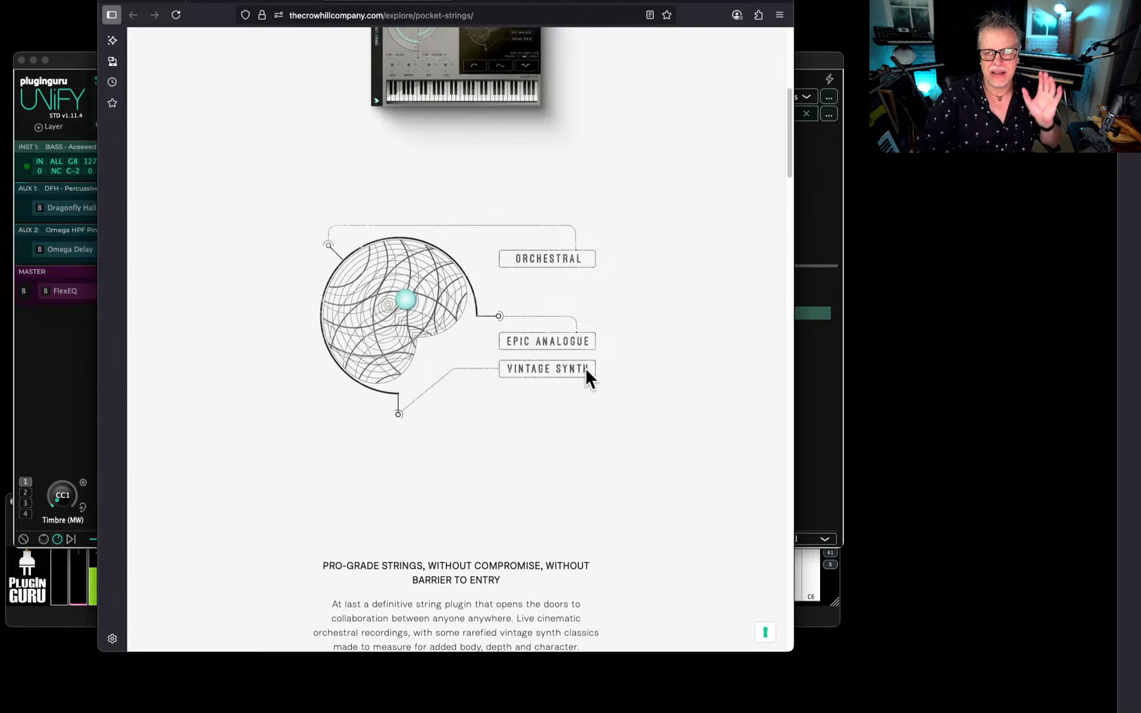
scroll(586, 372, down, 5)
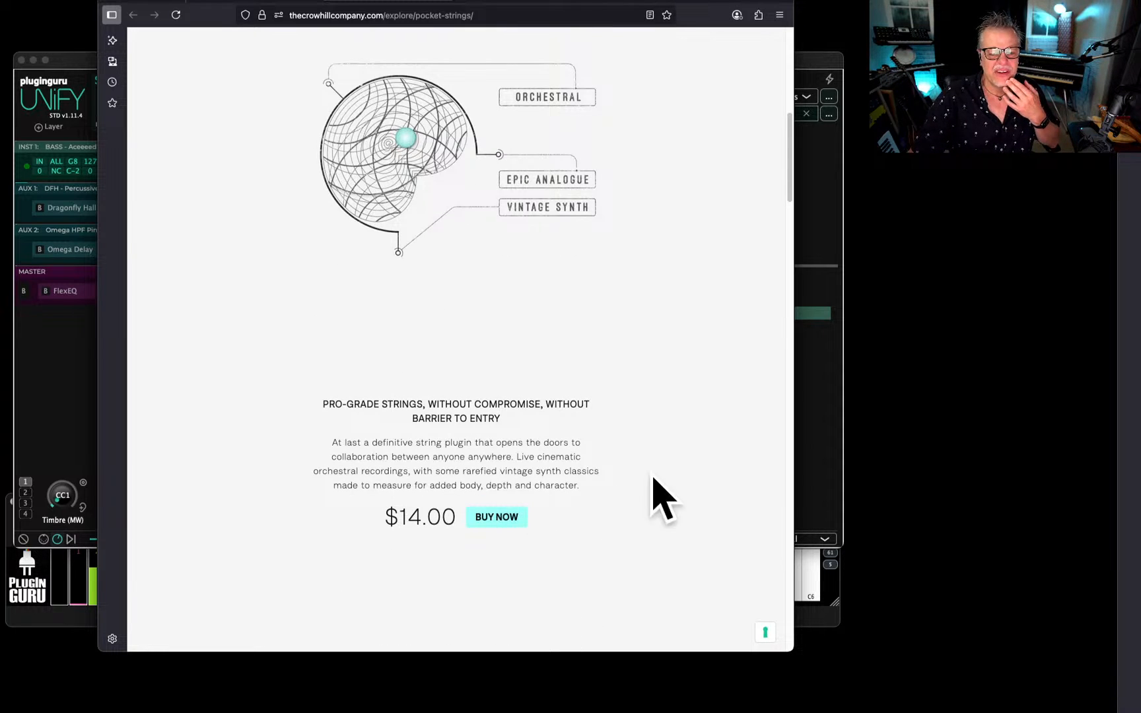
scroll(653, 472, up, 15)
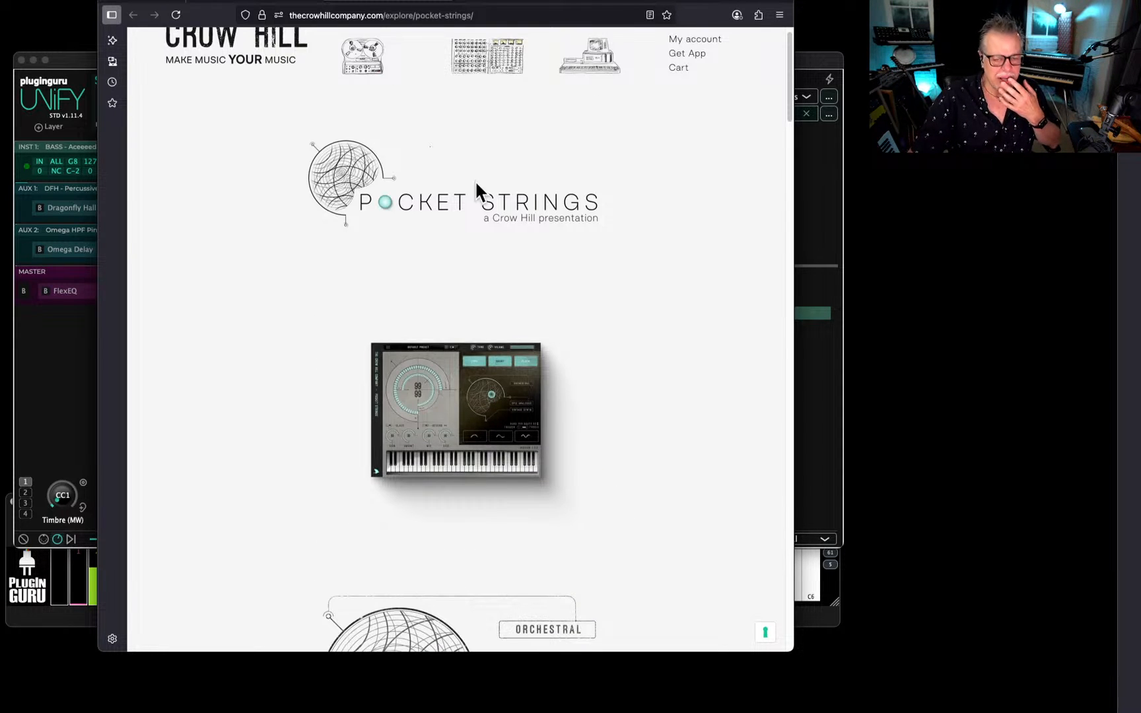
drag(540, 0, 1140, 6)
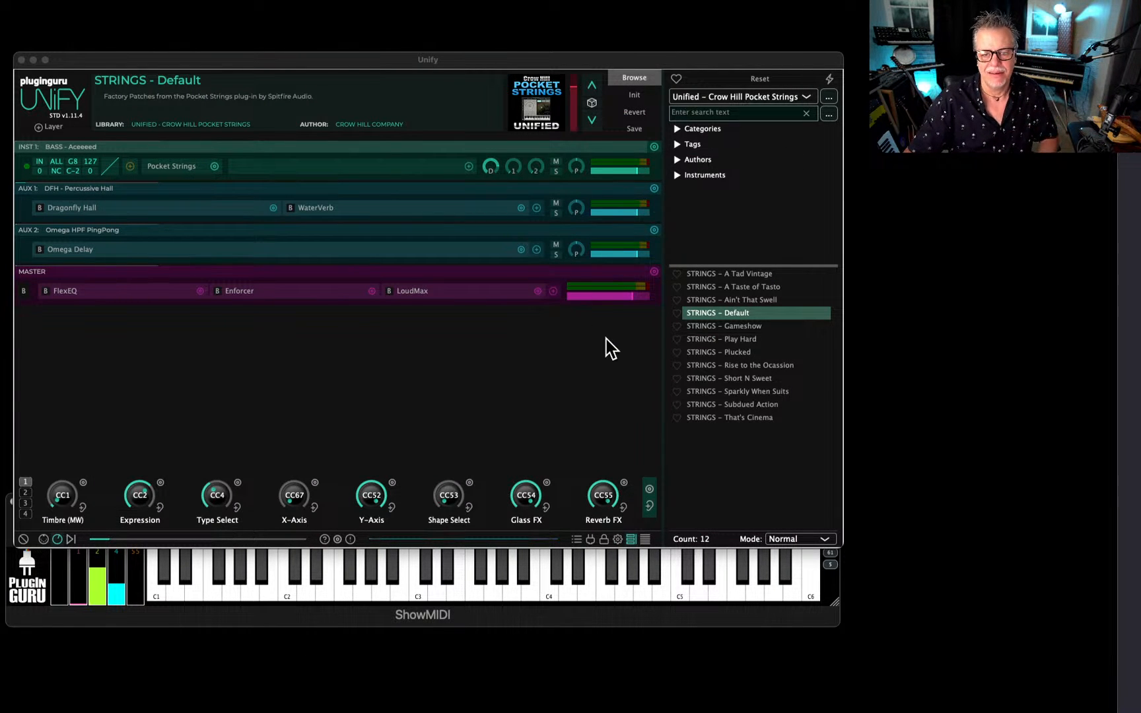
Audition the STRINGS - A Tad Vintage and A Taste of Tasto patches, viewing the latter in the Pocket Strings plug-in window.
click(736, 273)
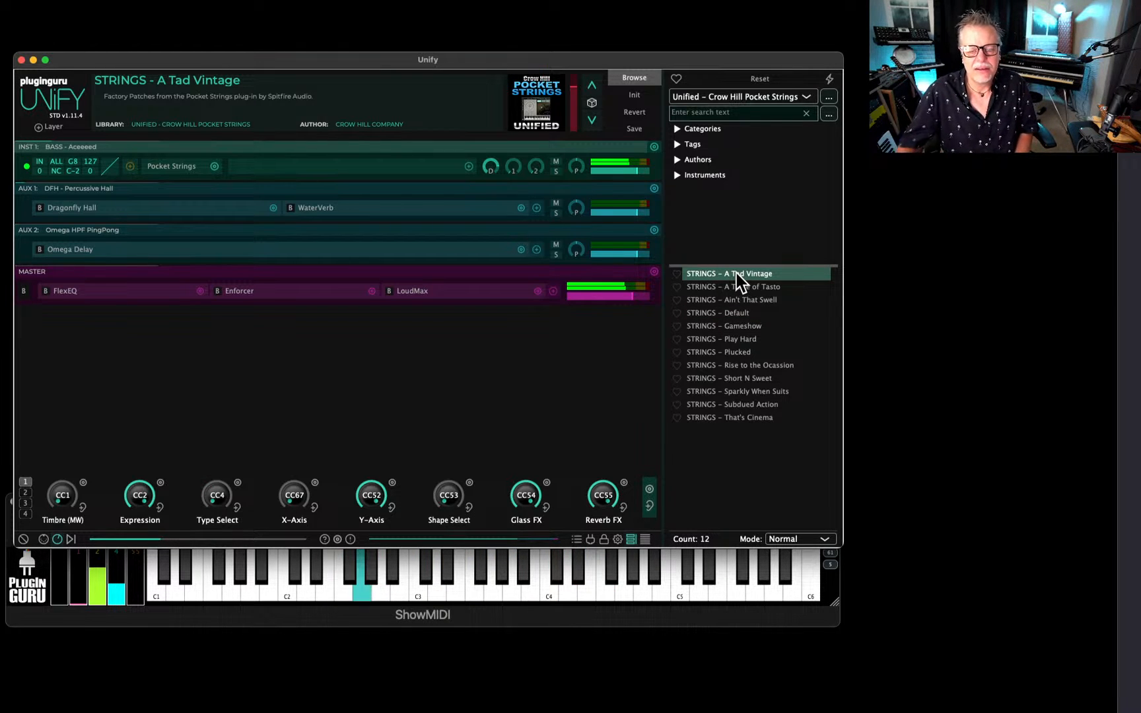
click(727, 287)
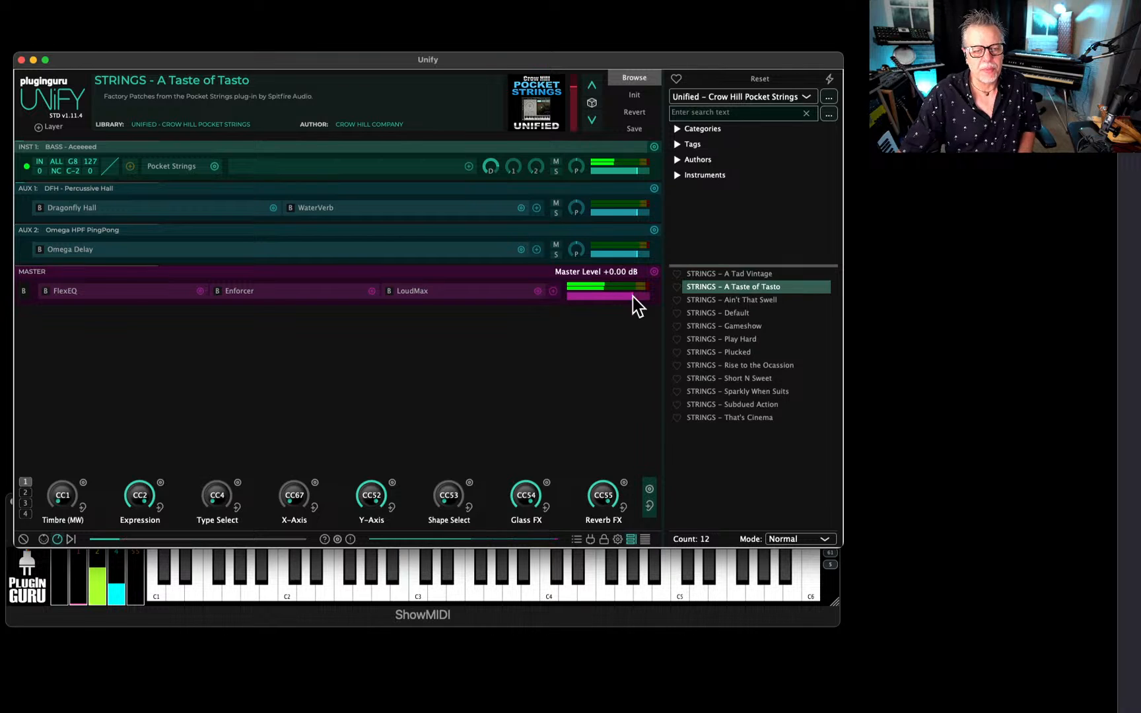
click(174, 167)
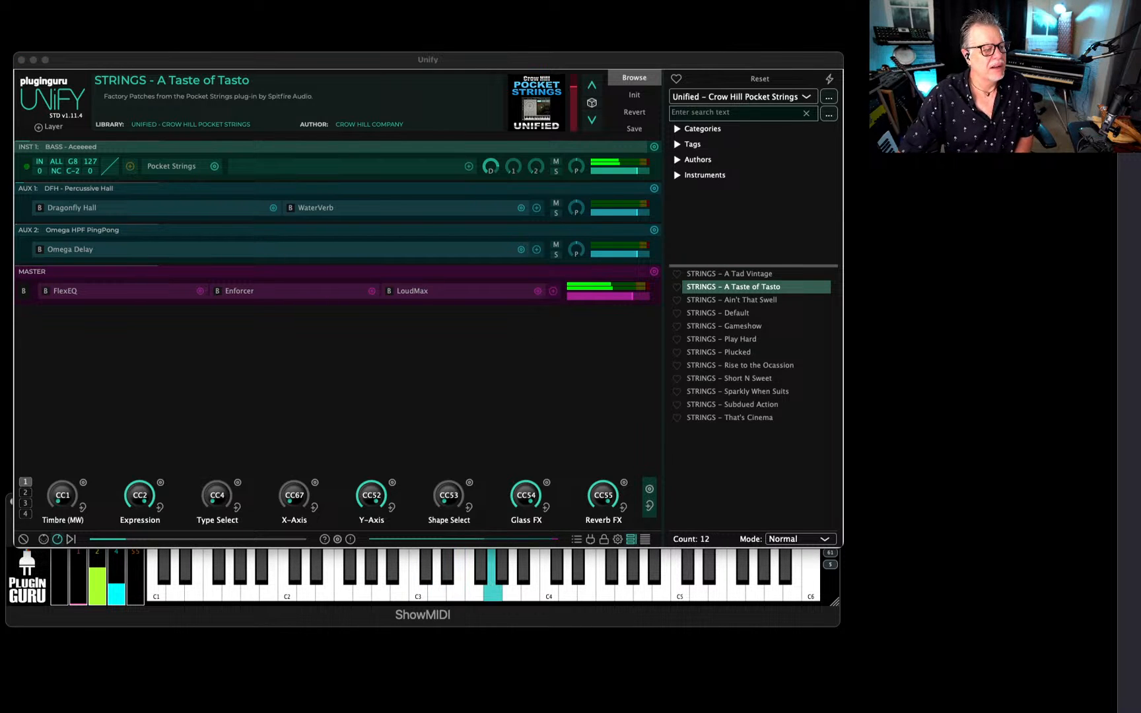
drag(295, 115, 649, 127)
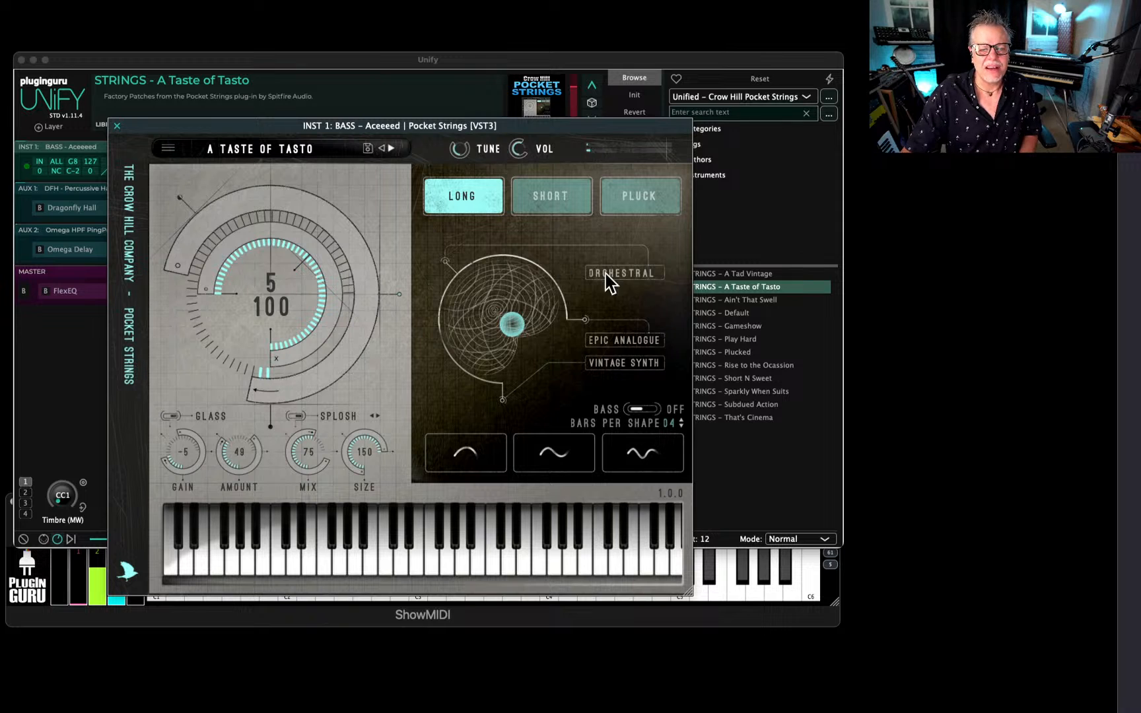
click(117, 126)
Audition the string patches Ain't That Swell, Rise to the Ocassion and Sparkly When Suits.
click(747, 305)
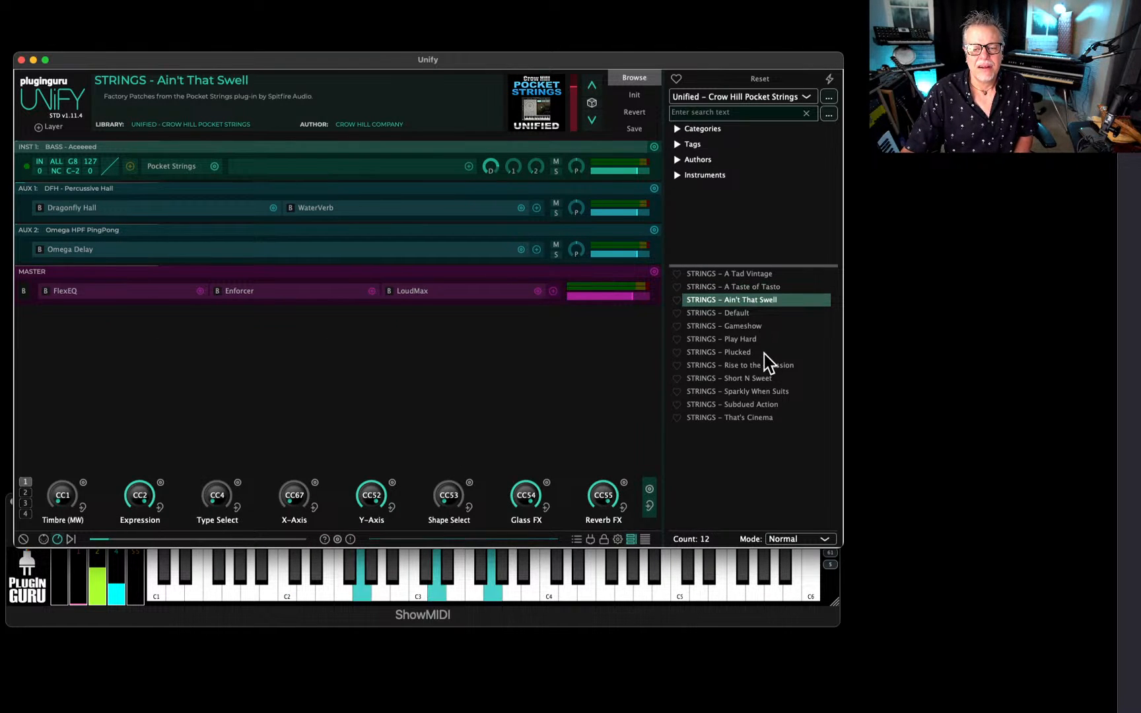
click(764, 363)
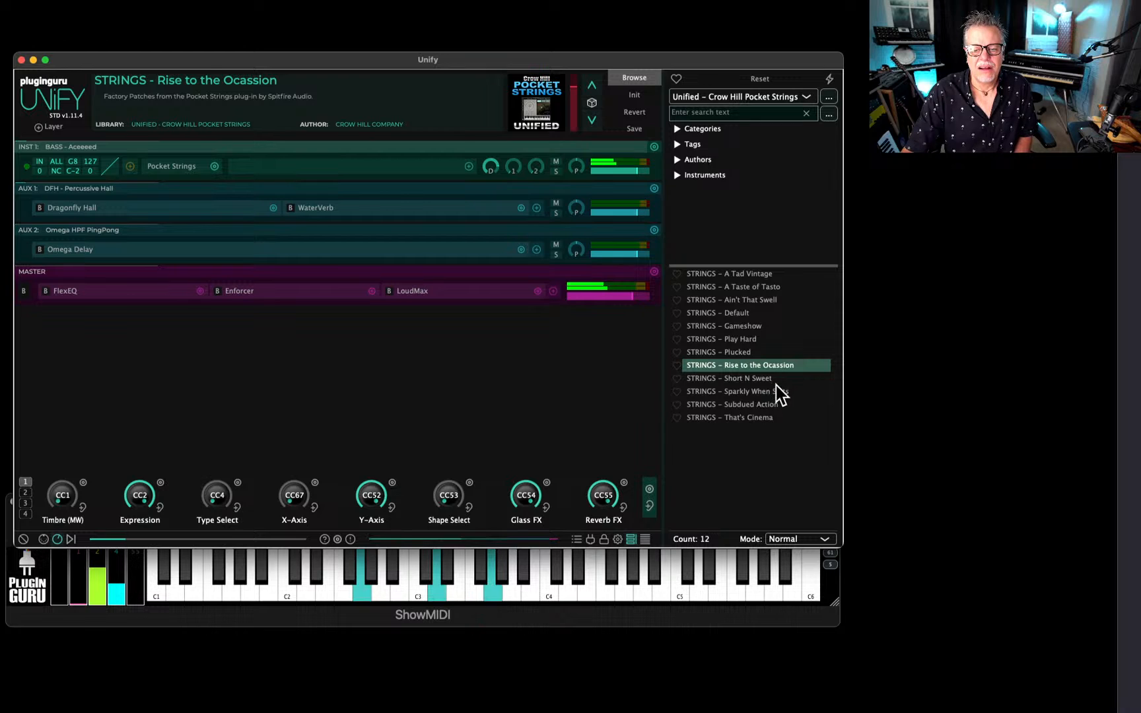
click(755, 393)
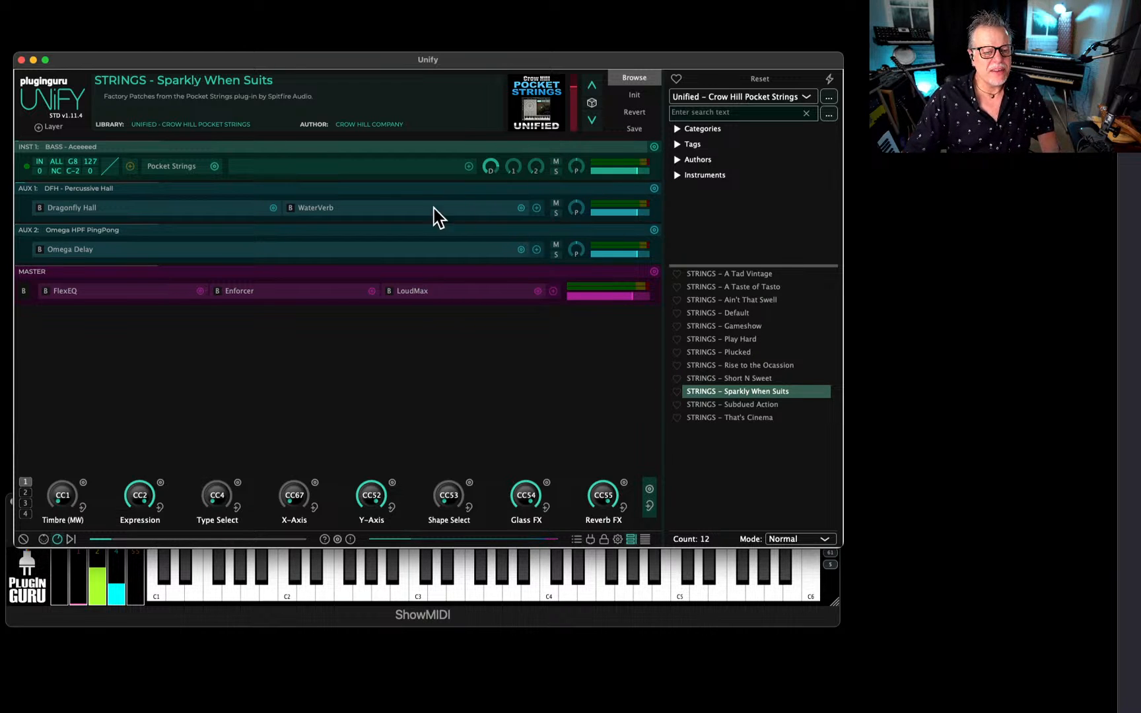
Replace Pocket Strings on INST 1 with the Crow Hill Vaults VST3 plug-in and reposition its window.
click(177, 167)
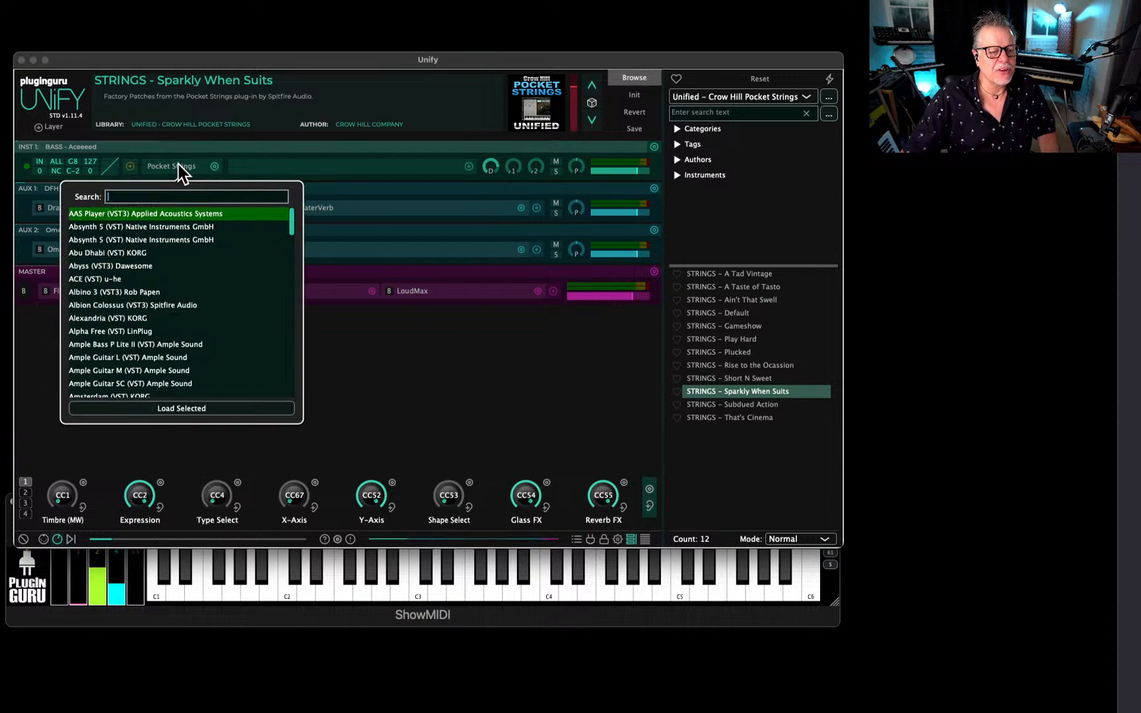
text(vault)
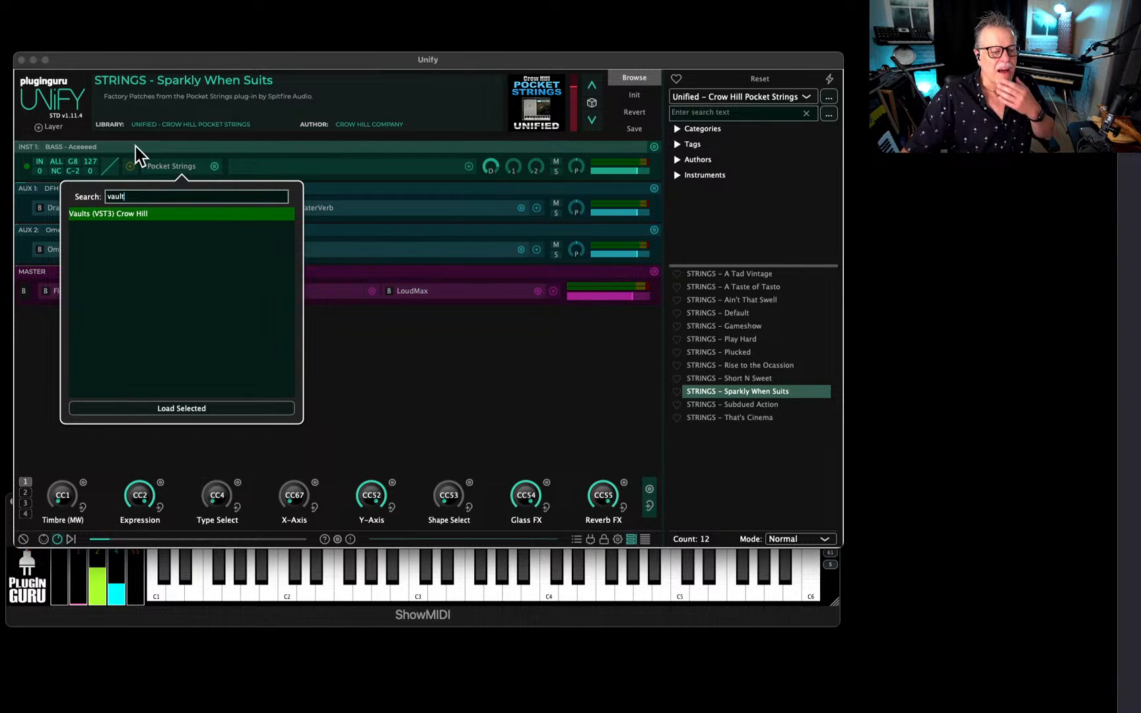
double_click(219, 213)
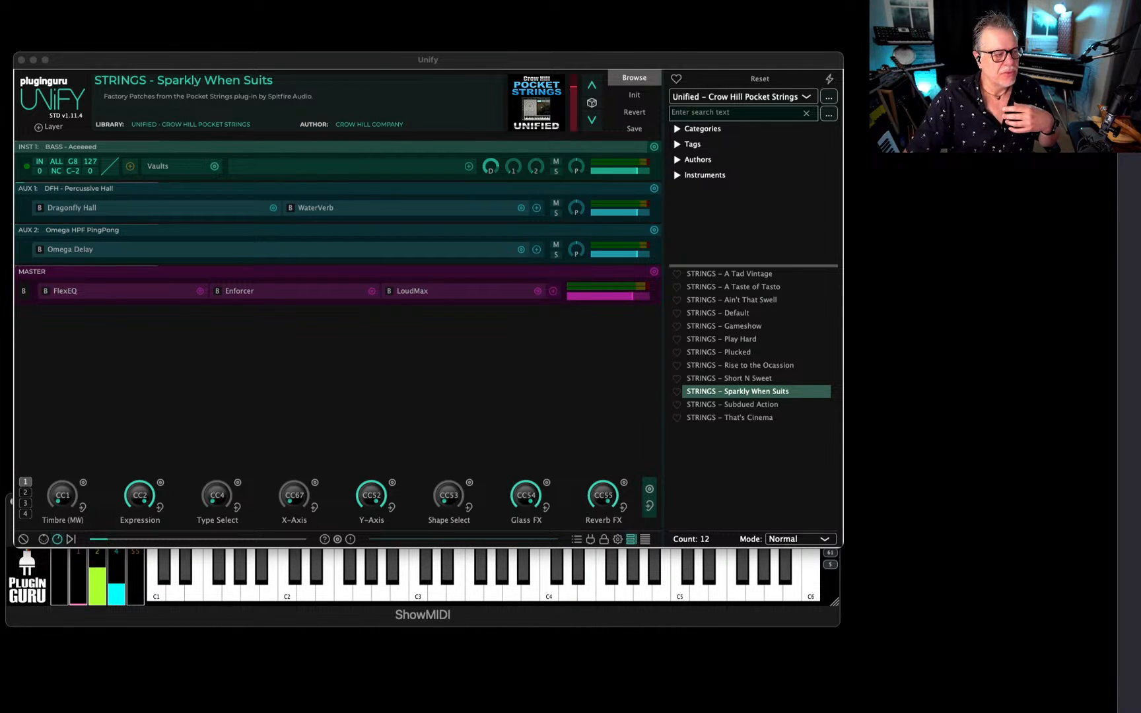
drag(422, 101, 532, 107)
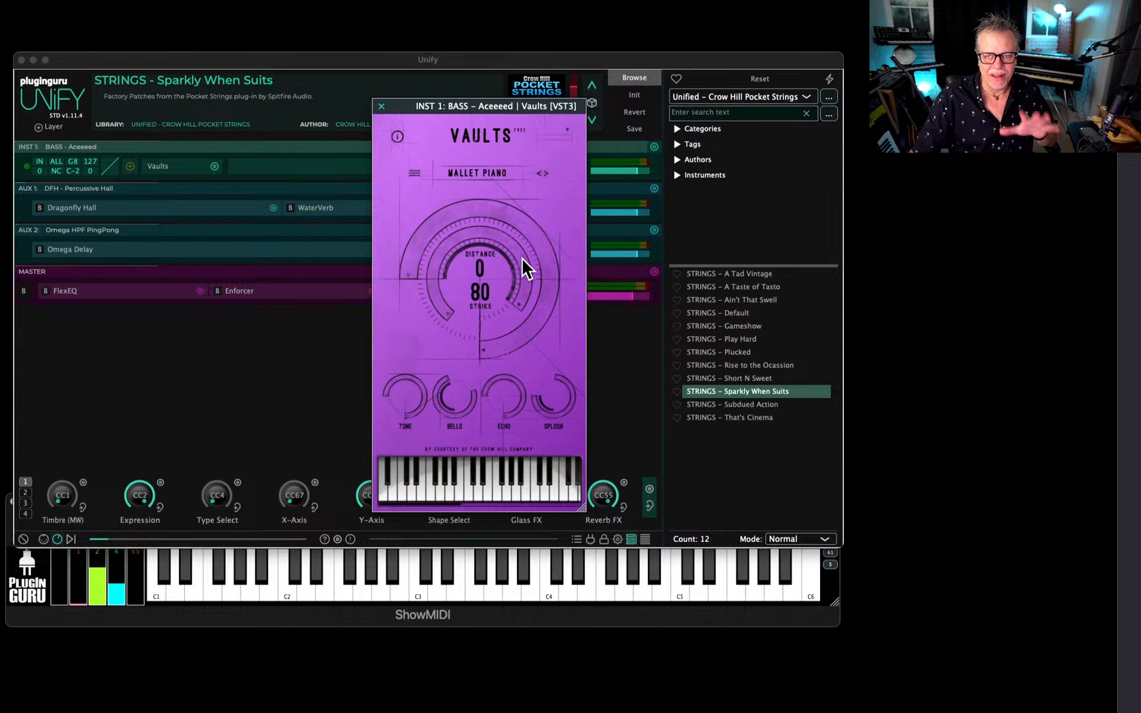
Switch Vaults from Mallet Piano to Bridge Guitar, raise the INST 1 level to maximum, and close the plug-in.
click(414, 174)
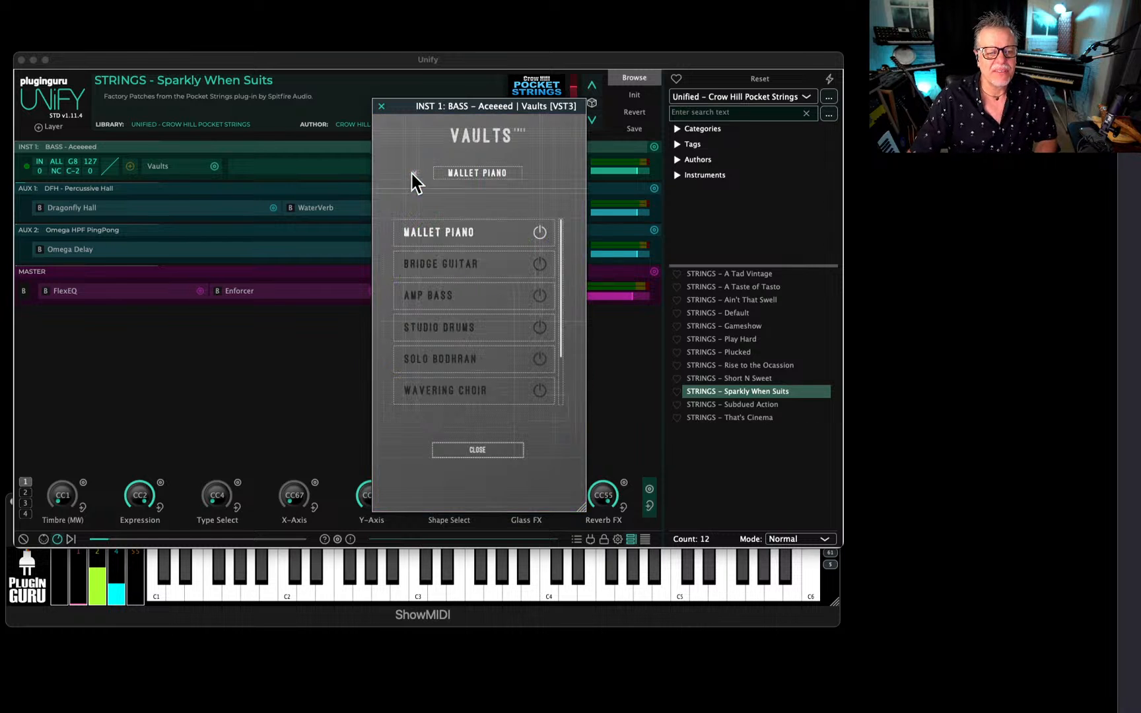
click(442, 266)
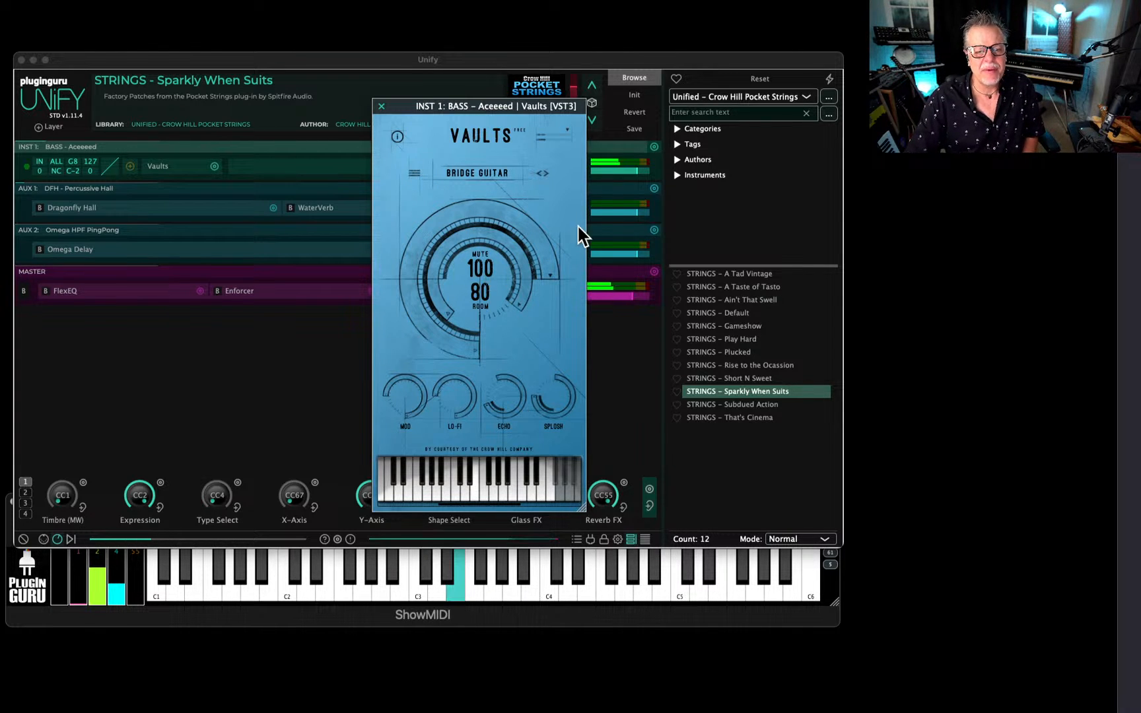
click(639, 170)
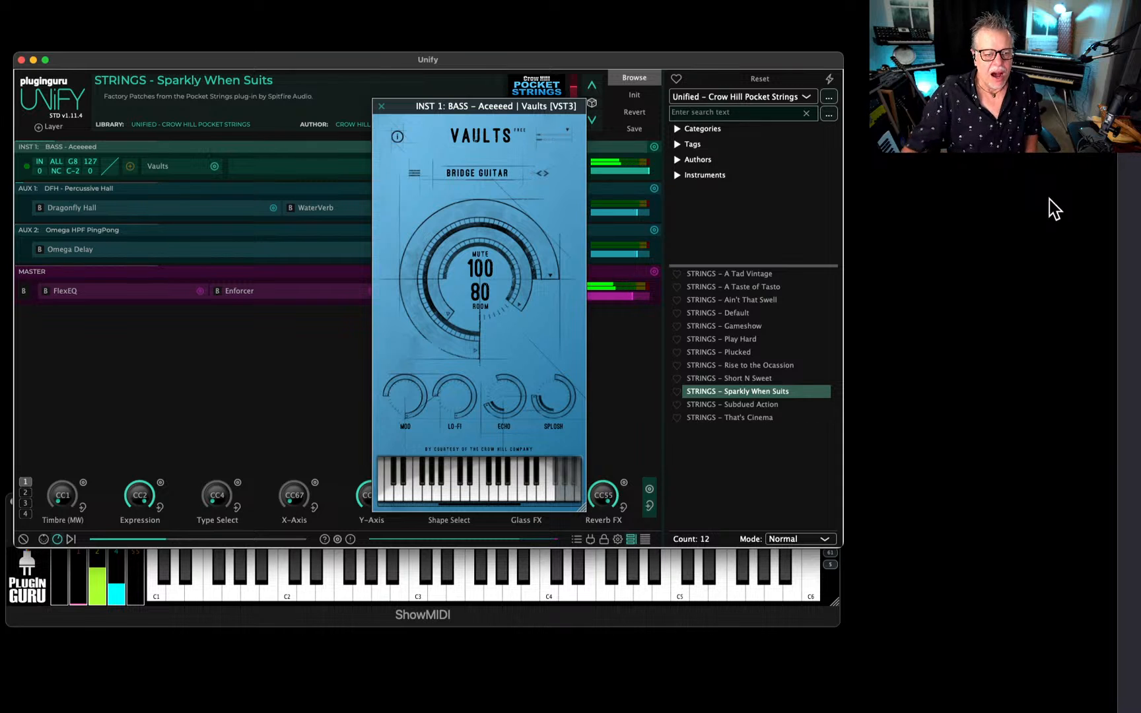
click(382, 106)
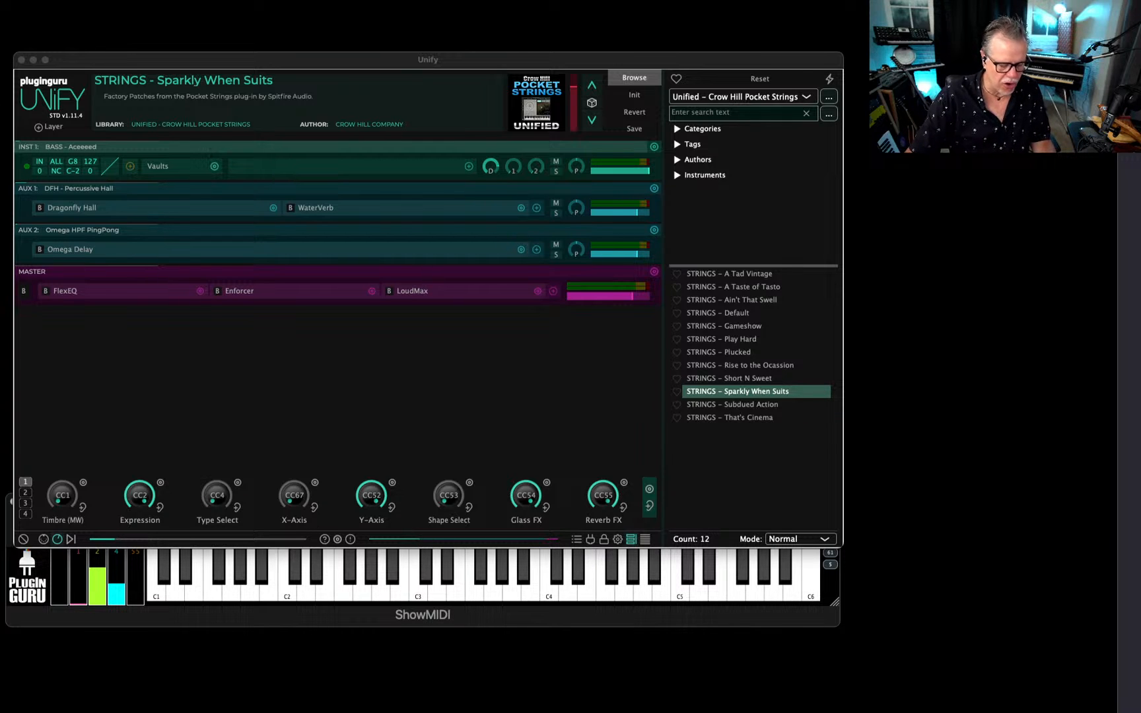
click(521, 402)
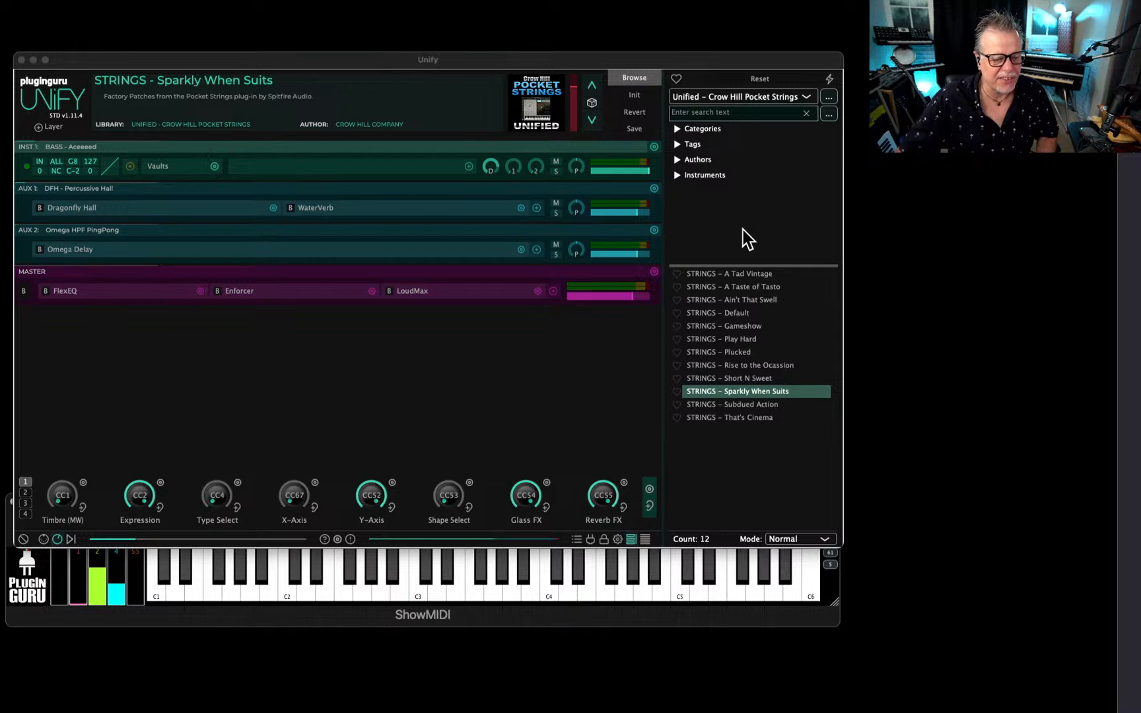
drag(530, 60, 527, 53)
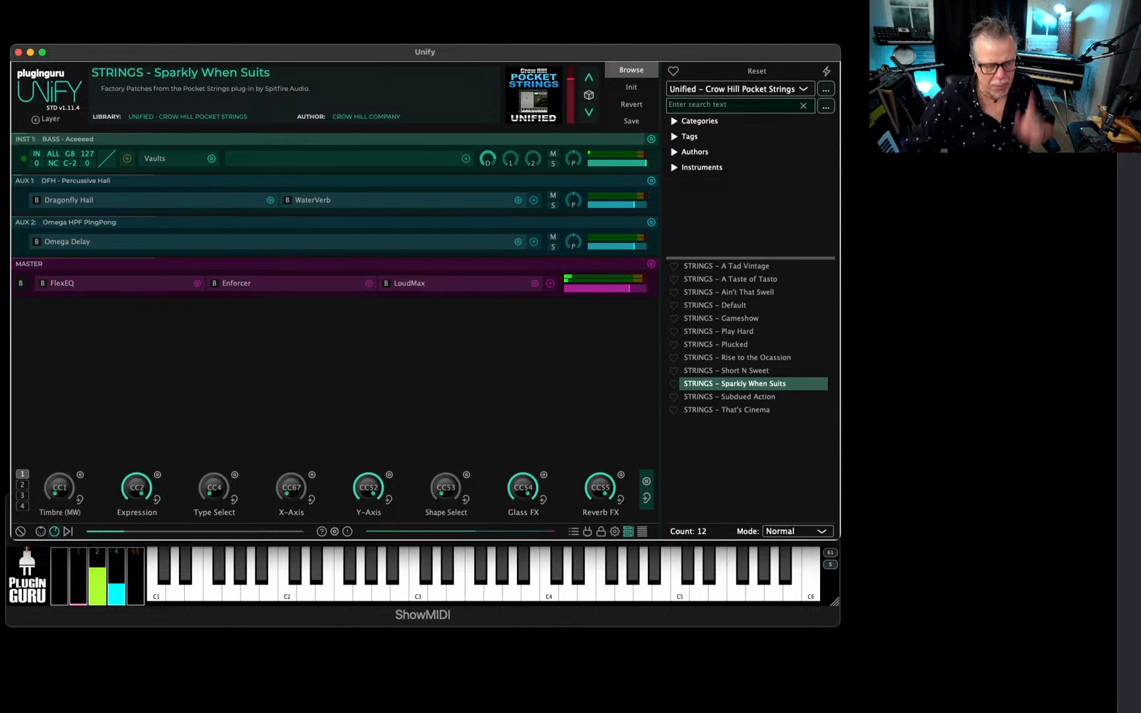
Load the BELL - Mallet Air Dry patch from the PlugInGuru MegaMagic Bells n Winds library.
click(746, 89)
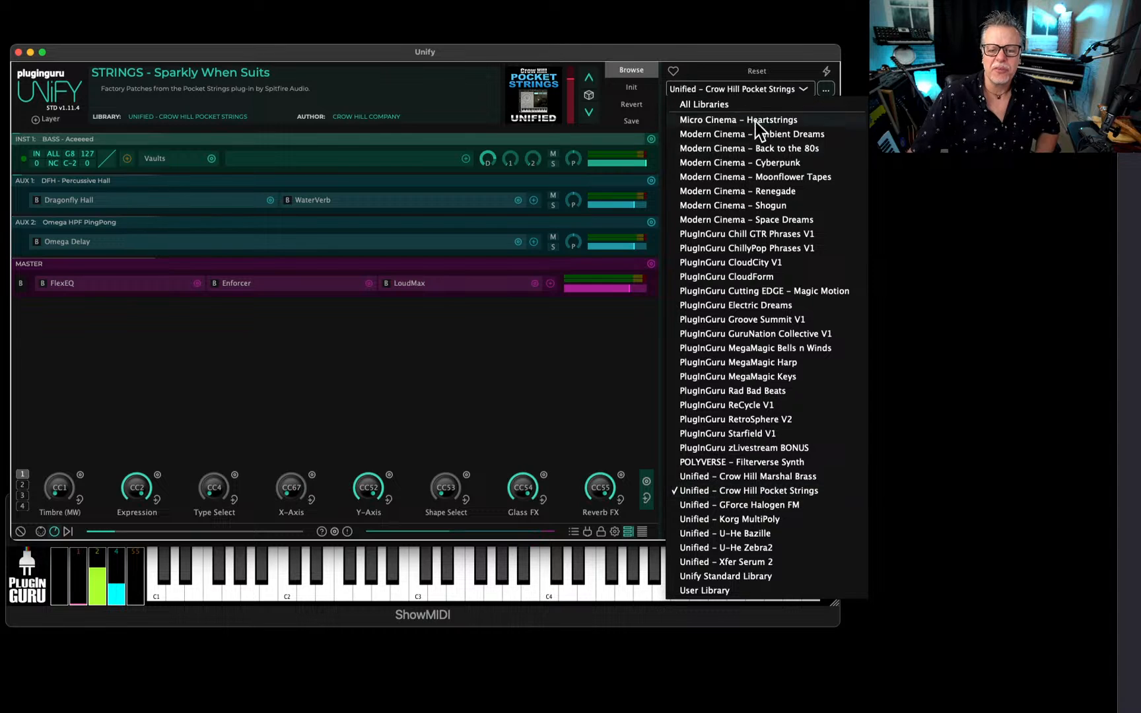
click(760, 349)
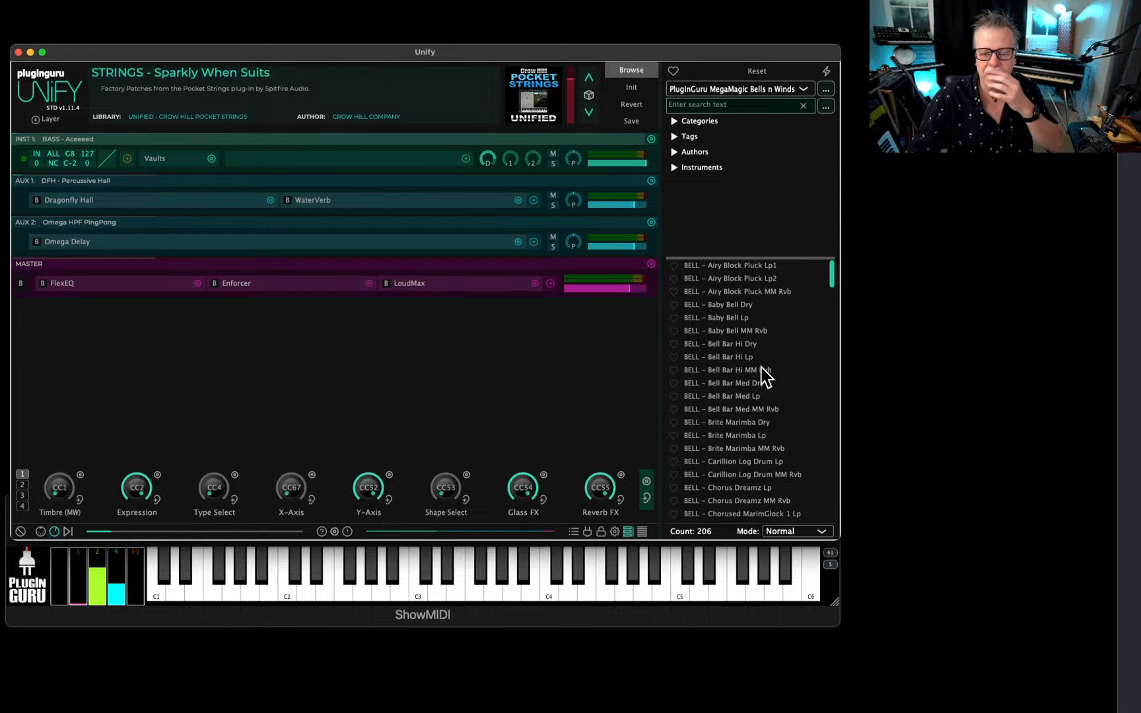
scroll(759, 396, down, 5)
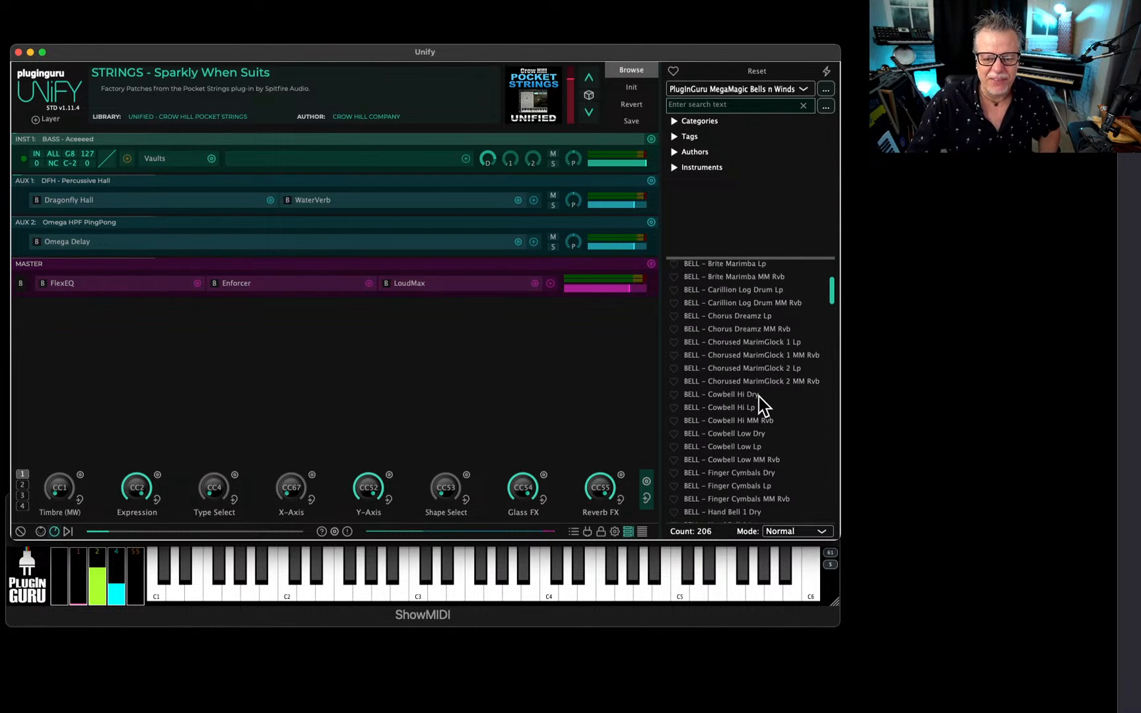
scroll(736, 403, down, 3)
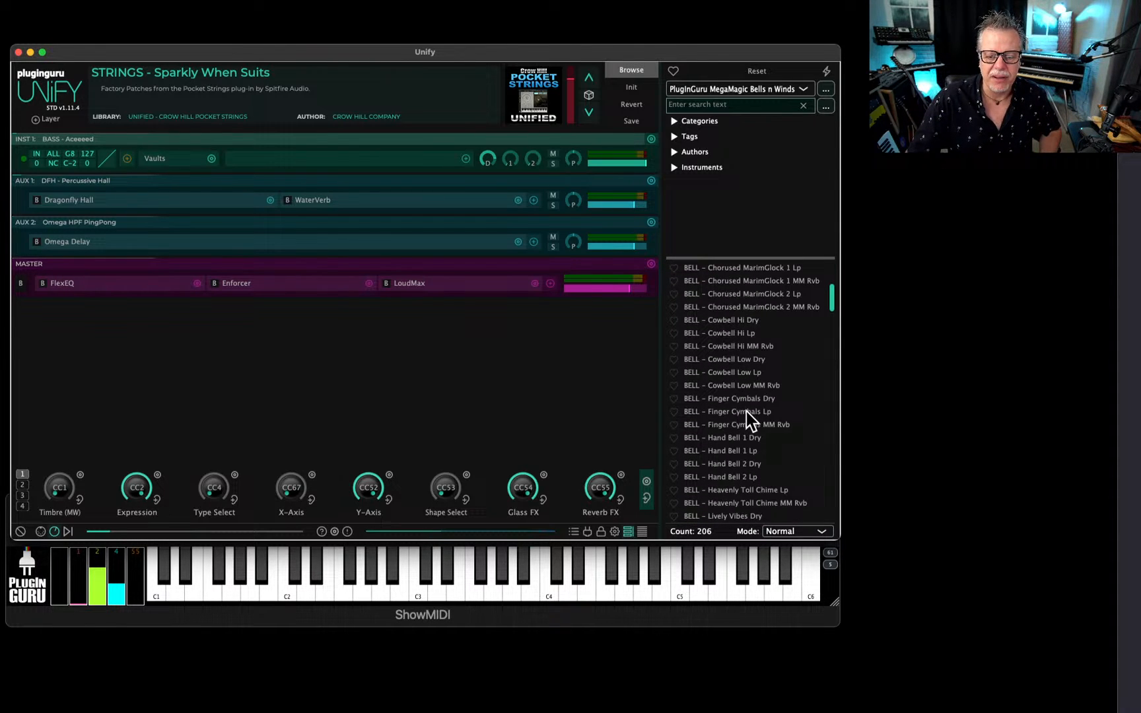
scroll(747, 410, down, 4)
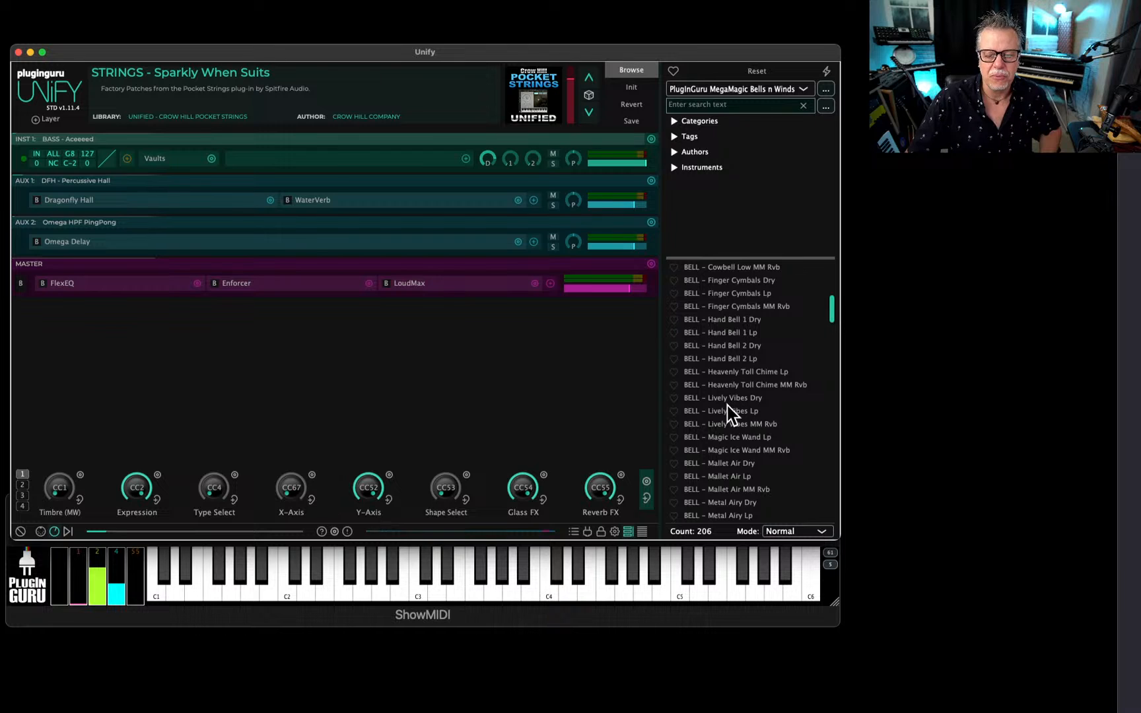
click(721, 464)
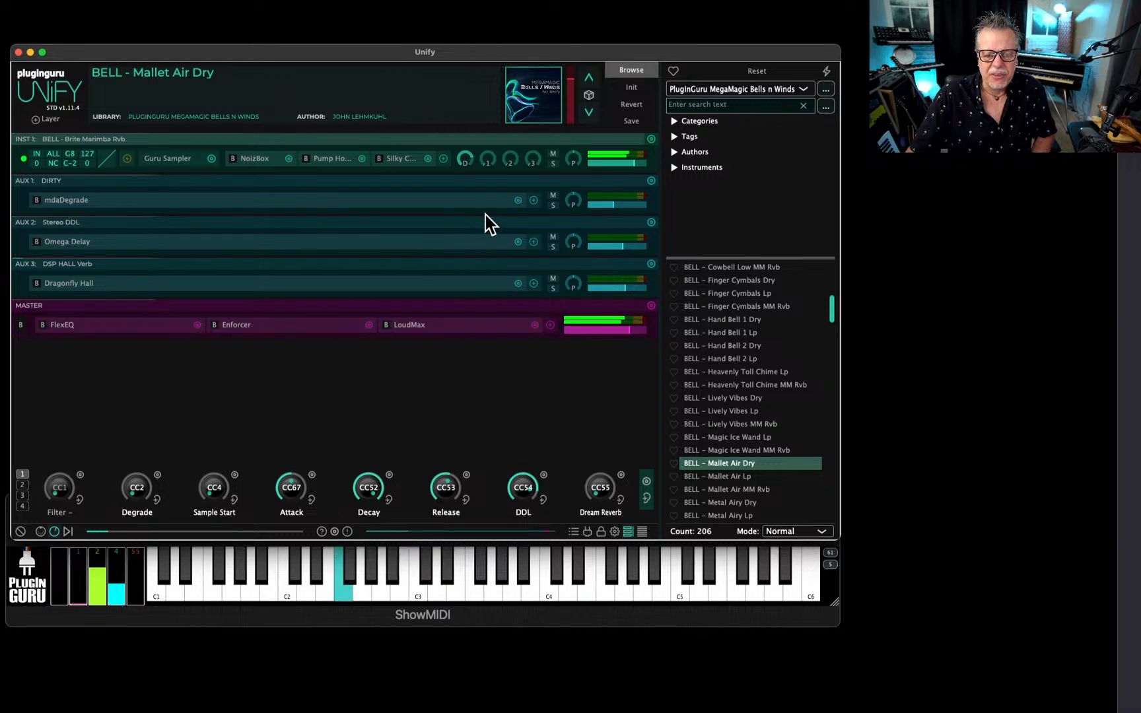
Add a MIDI effects layer using the PolyBox - 8 Layers preset.
click(44, 120)
mouse_move(57, 130)
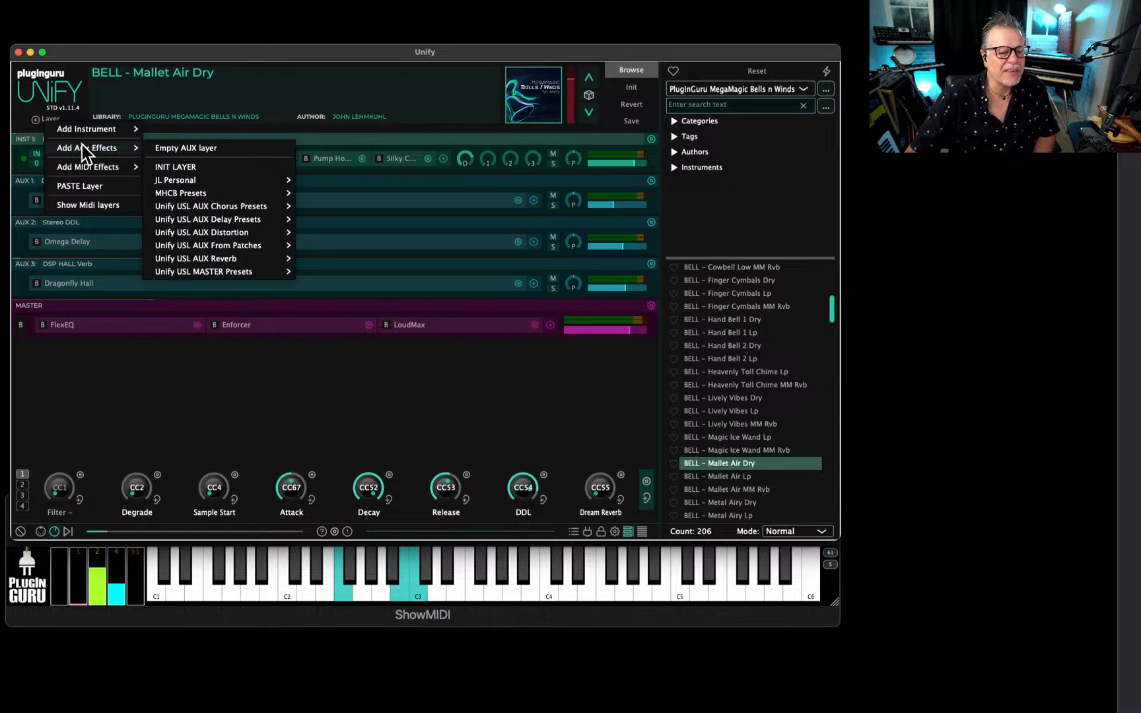
mouse_move(80, 167)
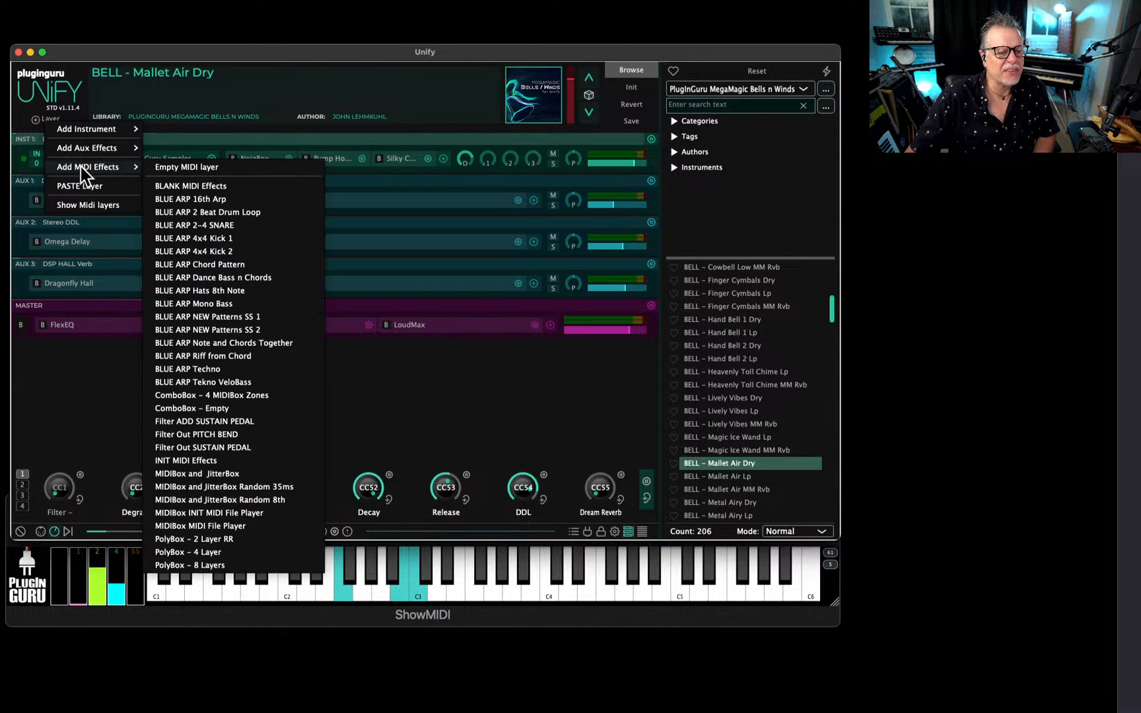
click(224, 565)
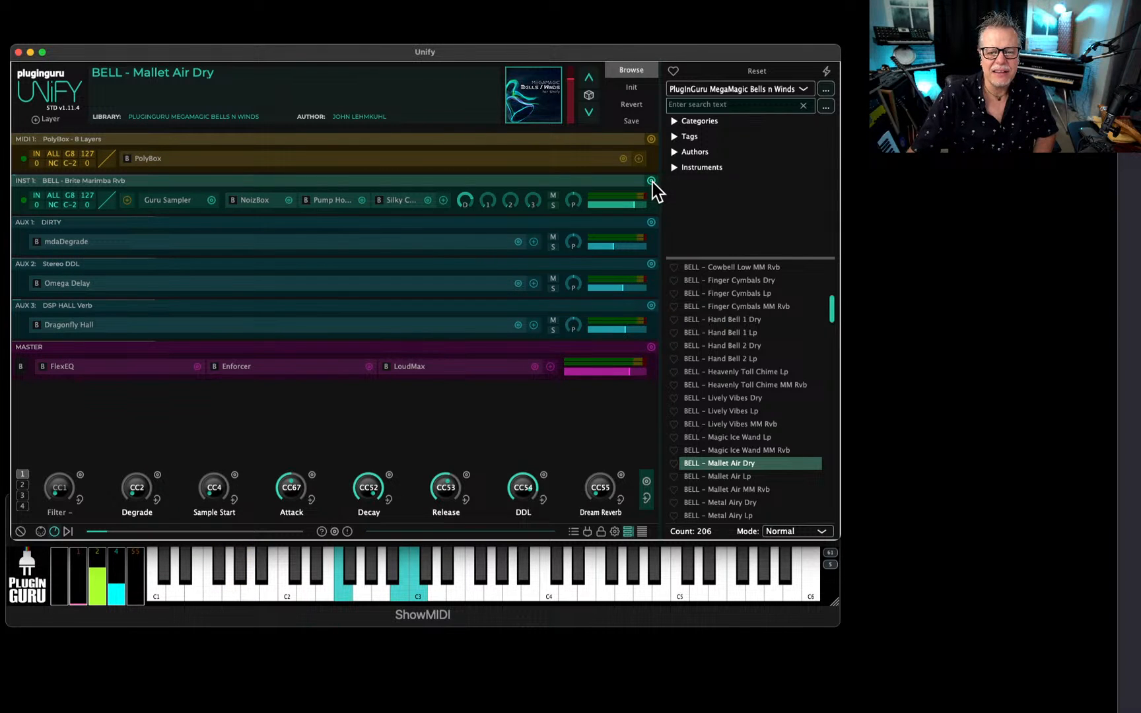
Set INST 1's MIDI source to PolyBox - 8 Layers on channel 1, and duplicate the layer seven times on successive MIDI channels.
click(38, 198)
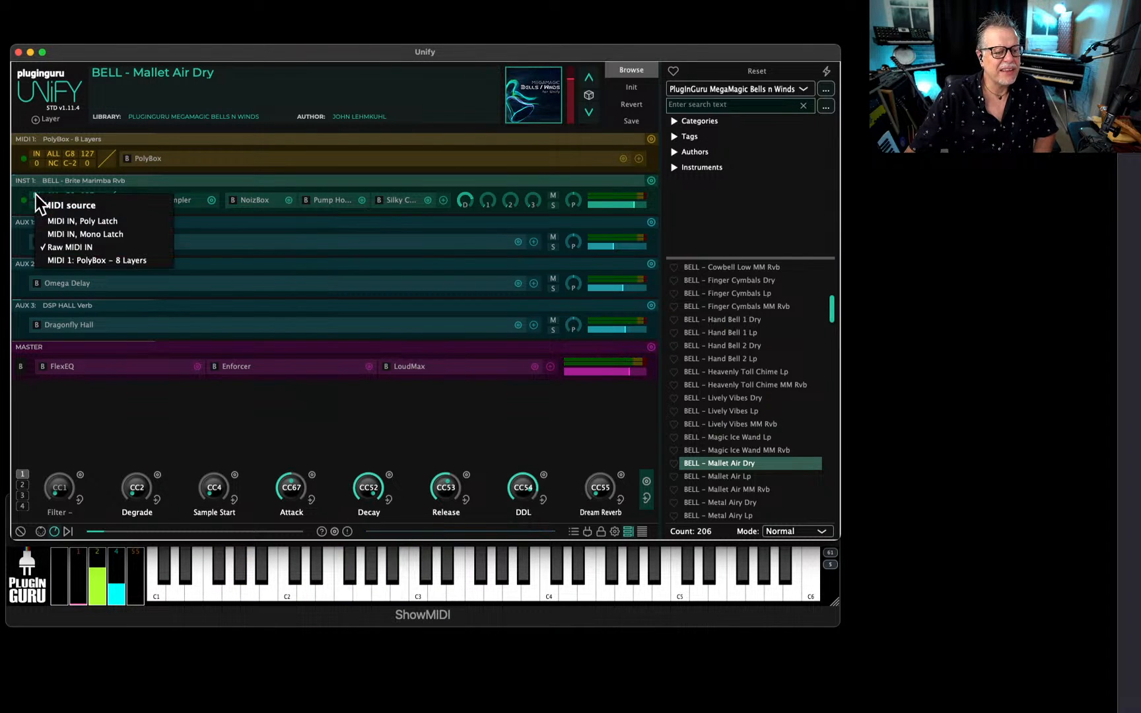
click(74, 260)
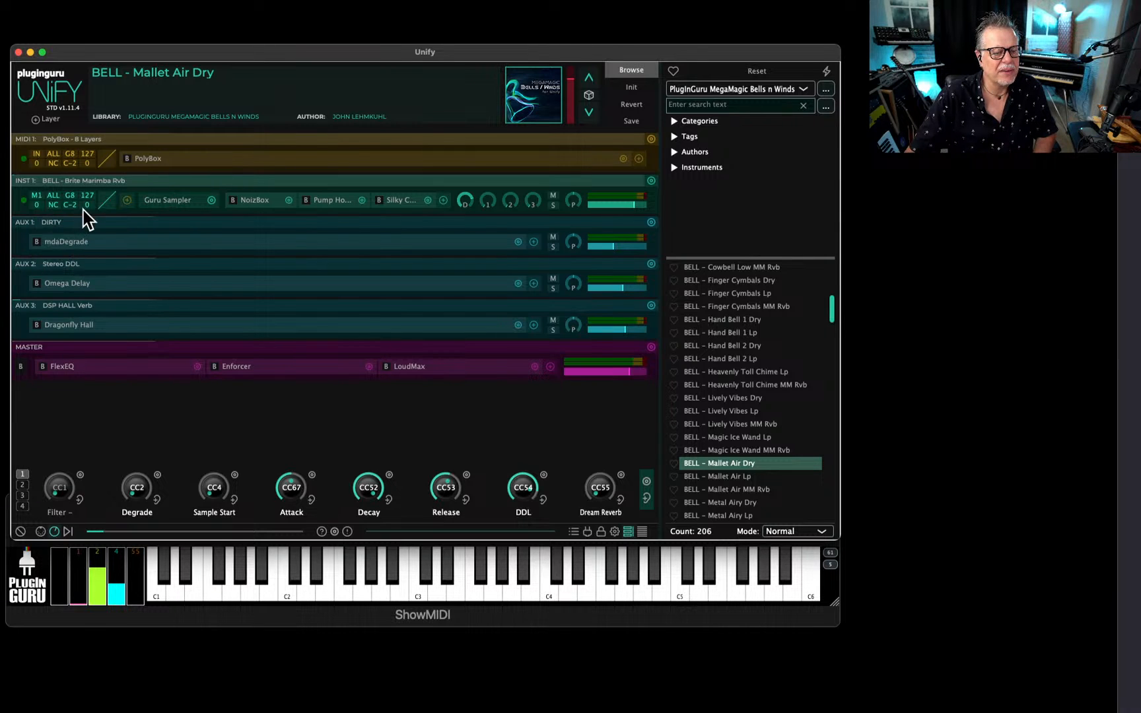
click(57, 195)
click(81, 240)
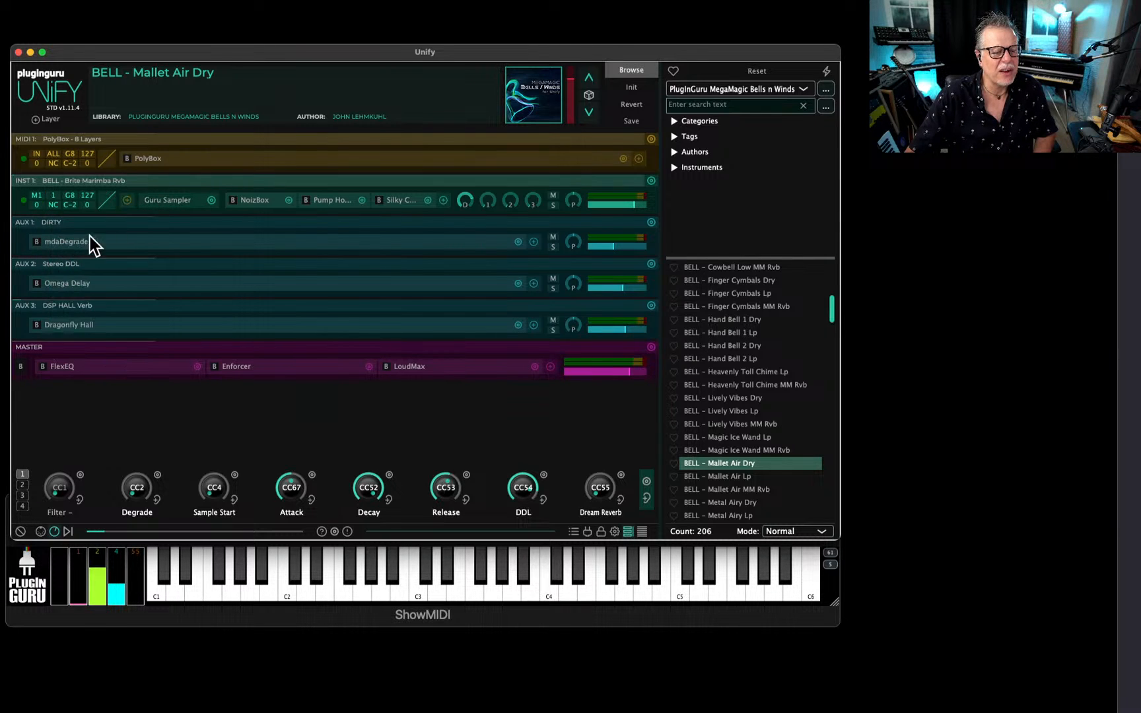
click(651, 181)
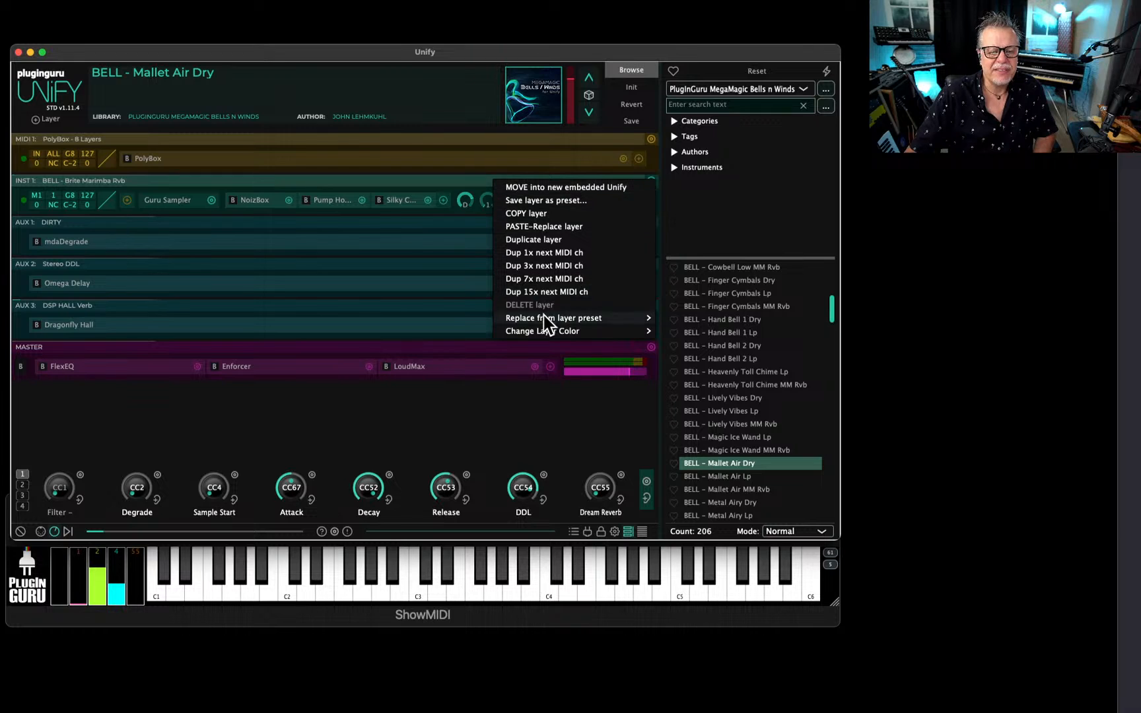
click(548, 278)
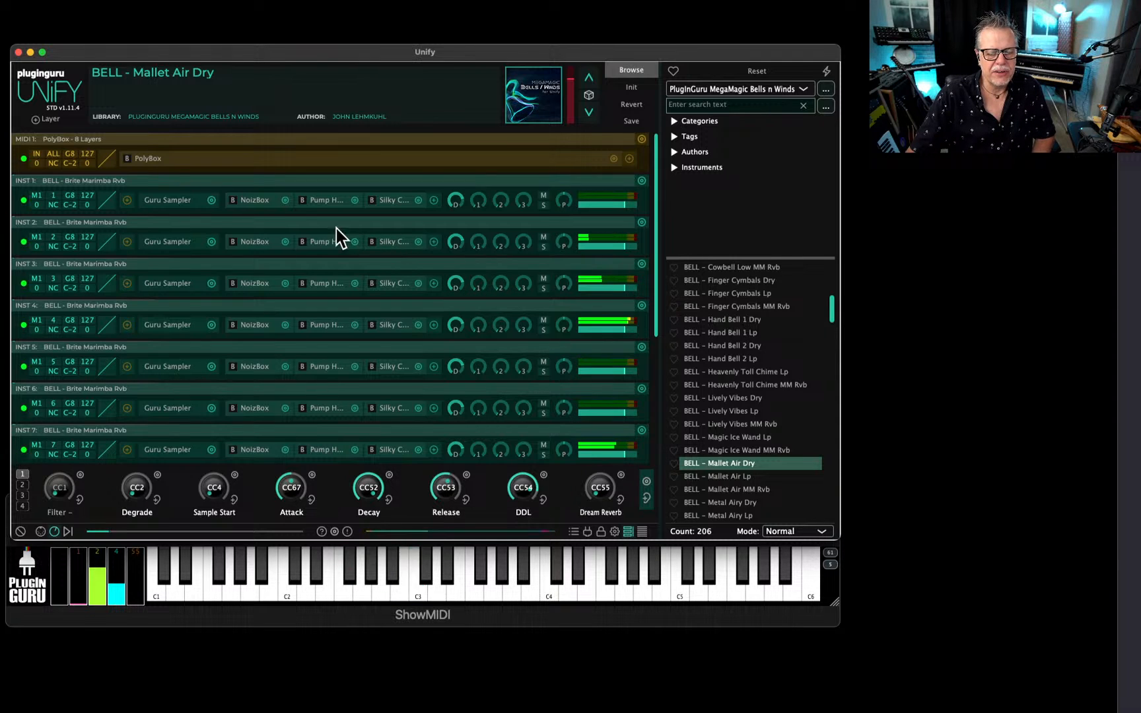
Add a MIDIBox effect after PolyBox on the MIDI 1 layer.
click(629, 160)
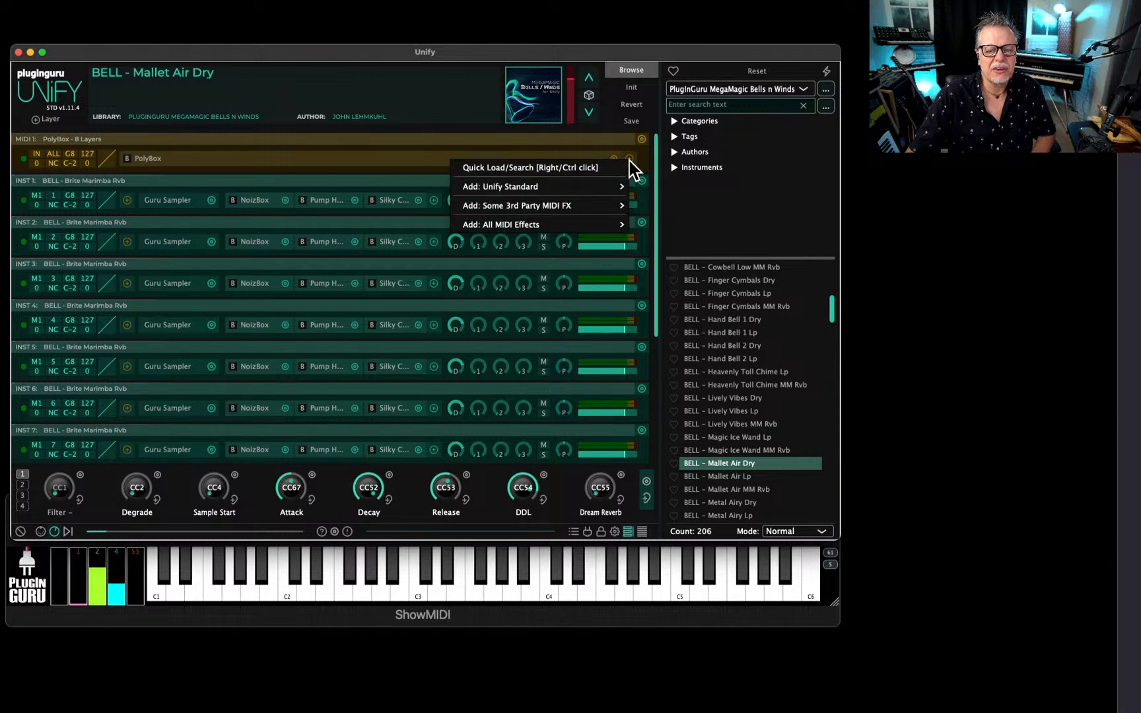
mouse_move(536, 185)
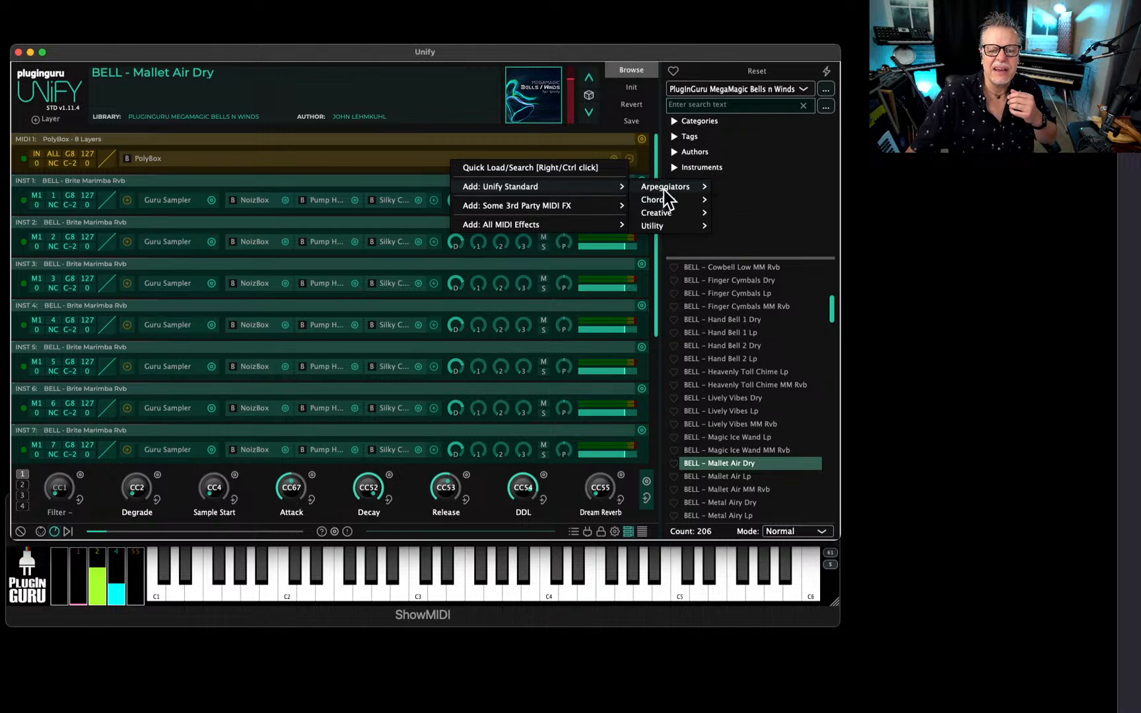
mouse_move(667, 187)
click(739, 186)
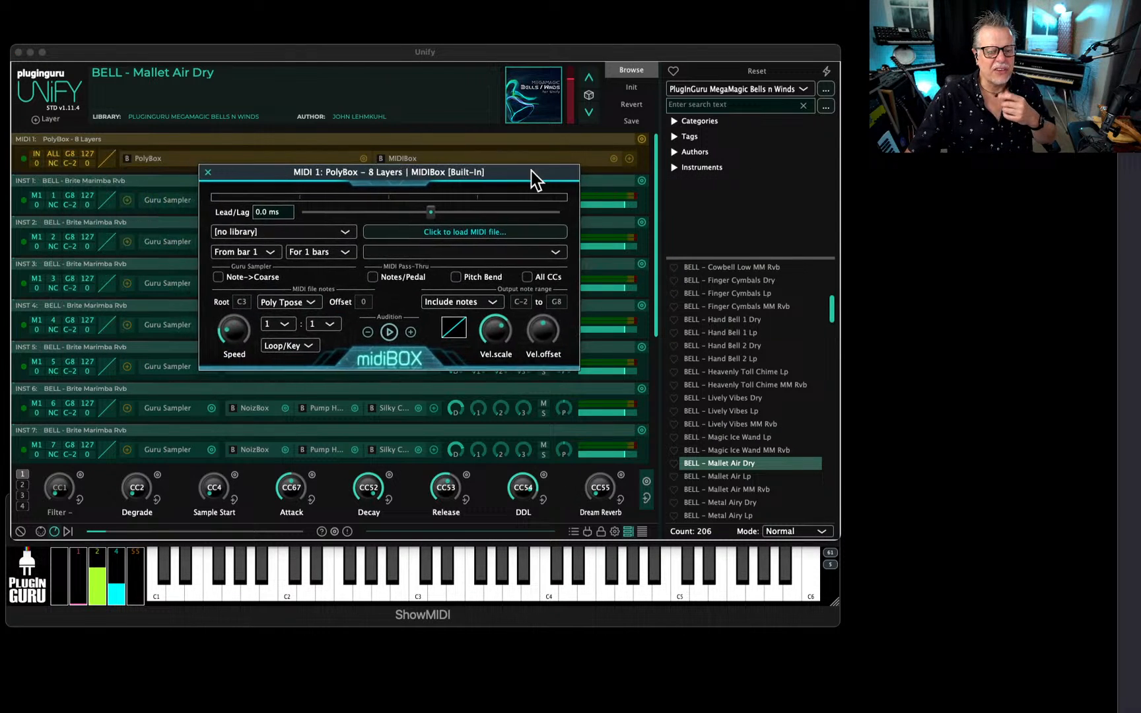
Load 8th Notes Downbeat Accent.mid from the Unify Standard Library's single-part drum grooves into MIDIBox and move its window clear of the layers.
click(288, 228)
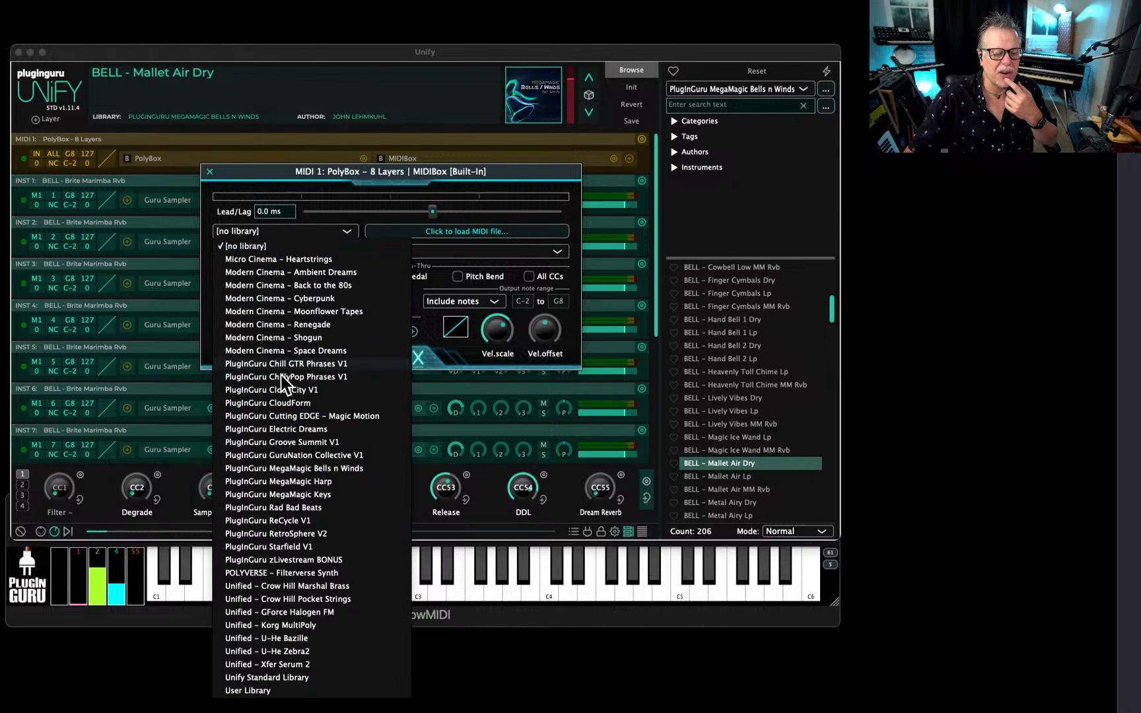
click(286, 678)
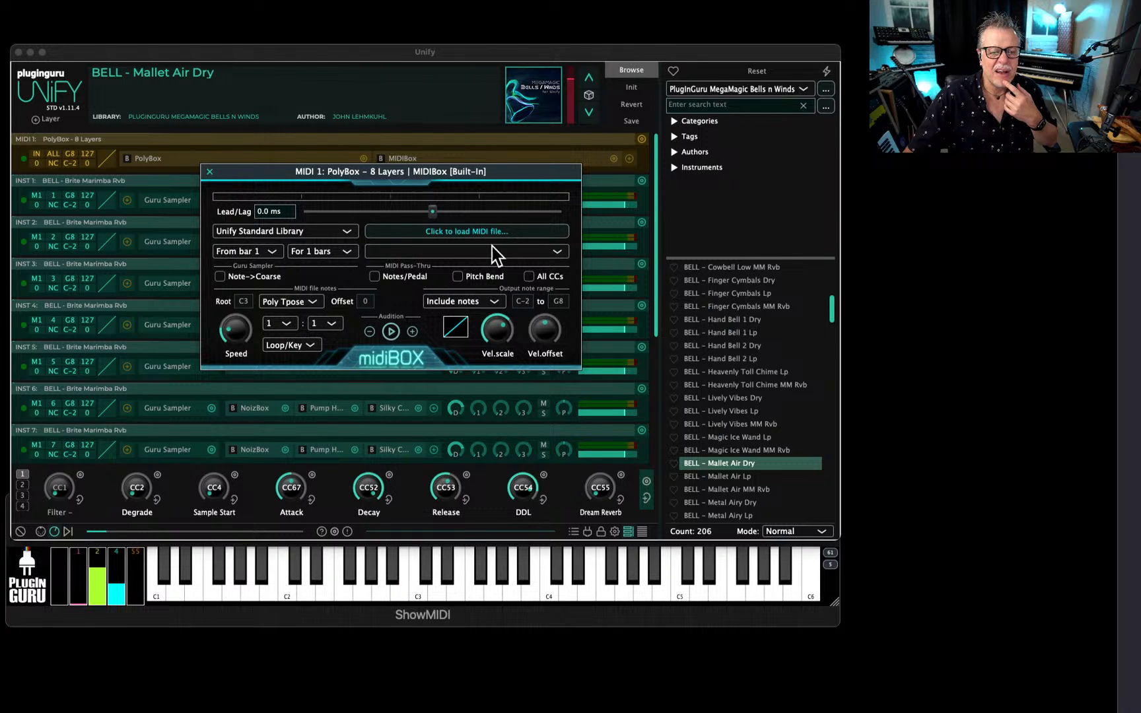
click(471, 234)
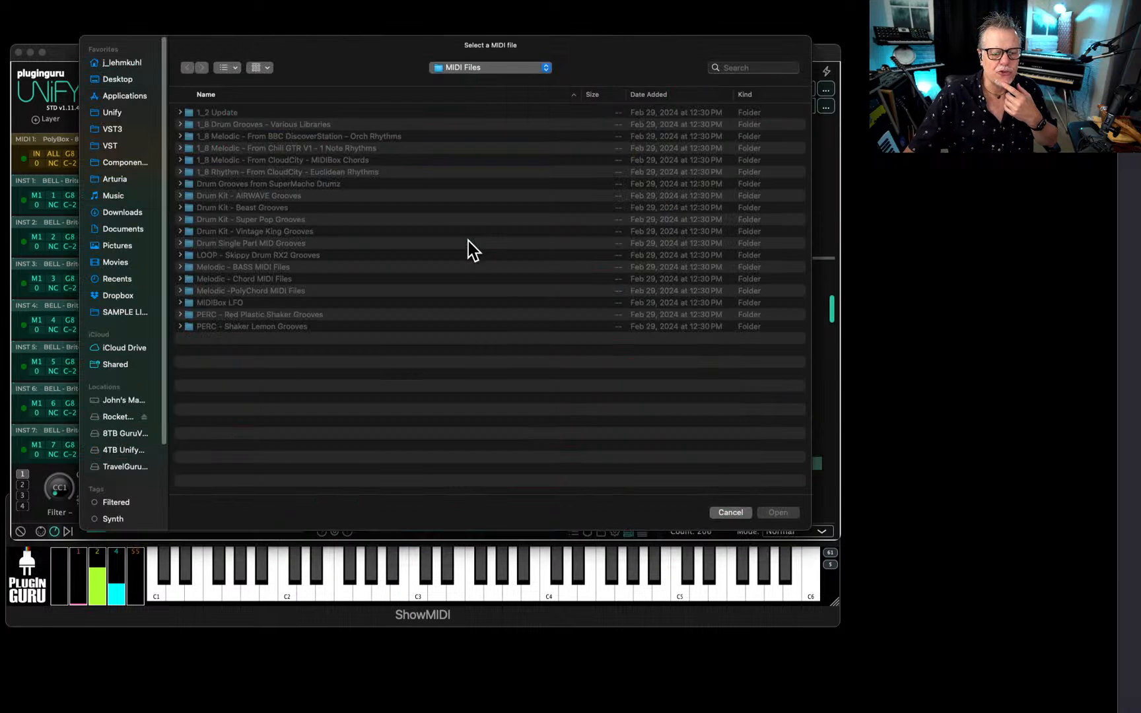
double_click(271, 242)
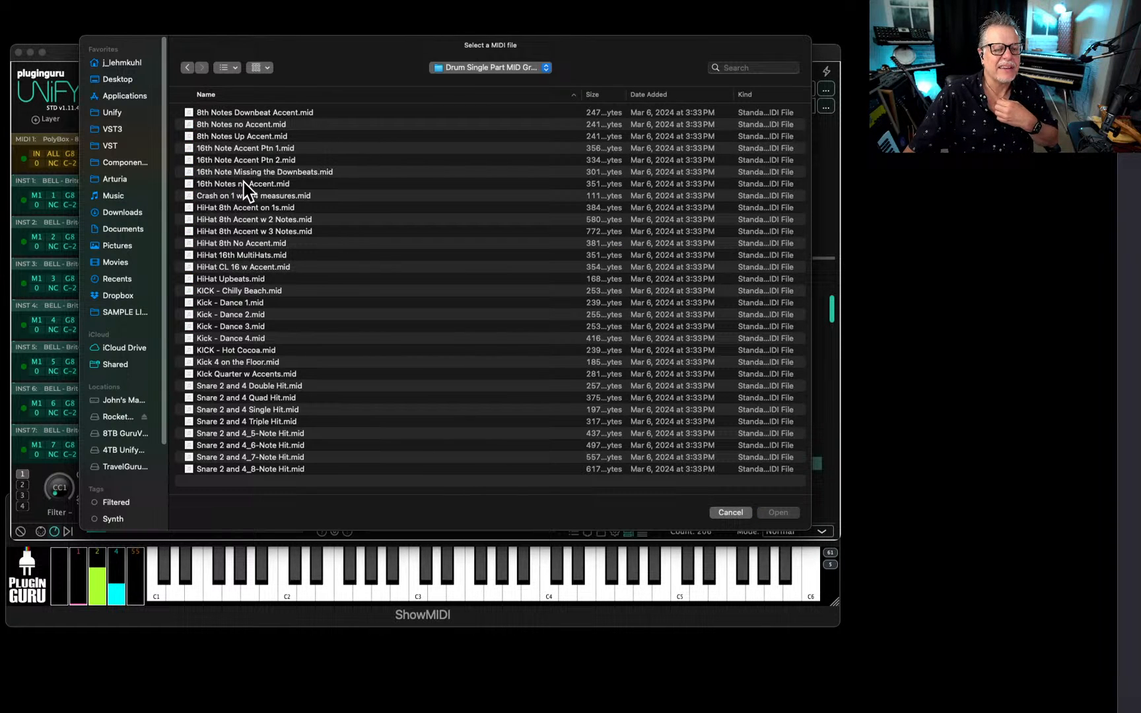
double_click(253, 113)
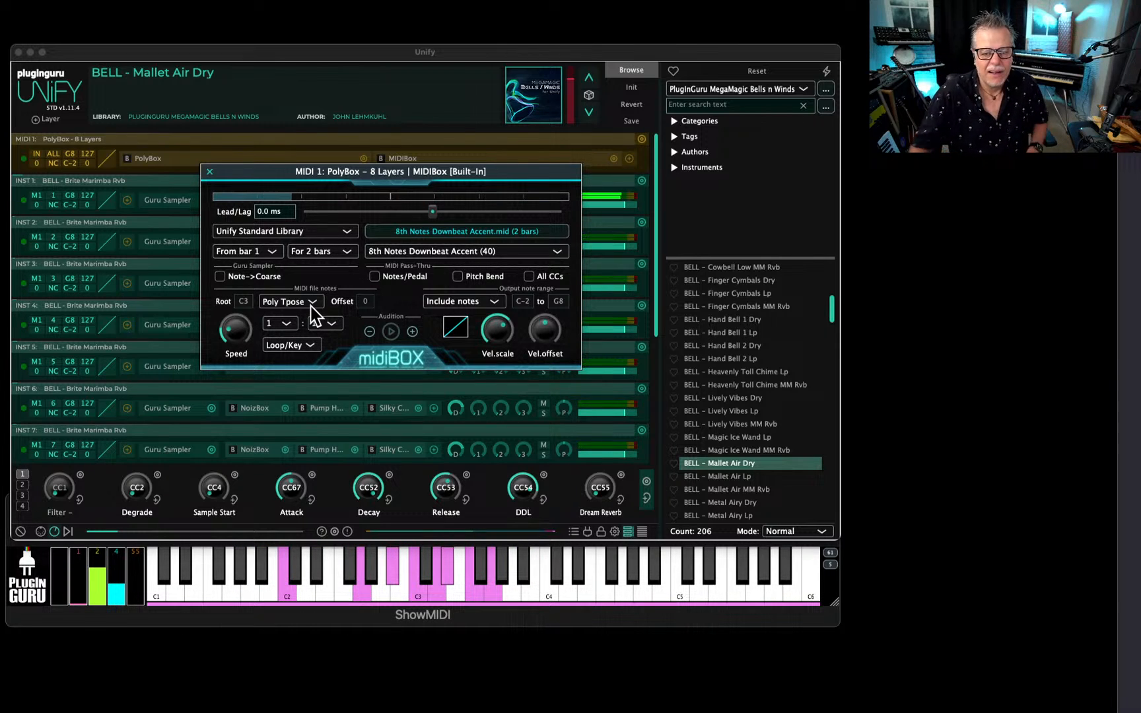
drag(266, 173, 334, 426)
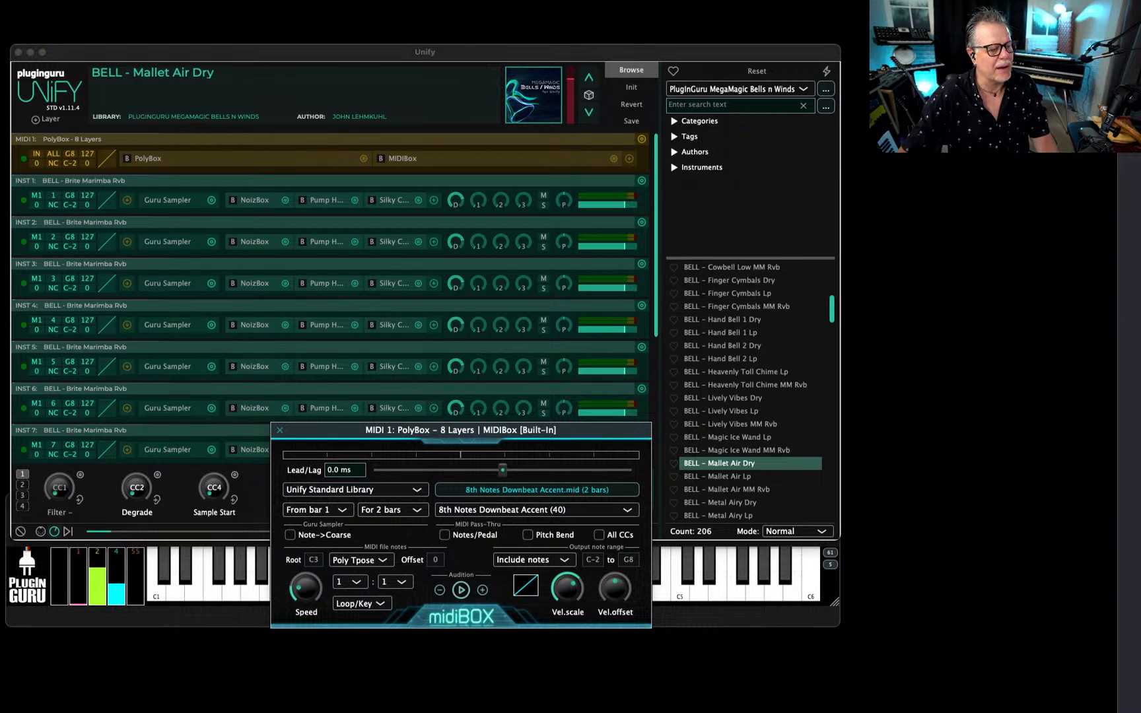
Browse backward through the MM Bells samples in INST 3's Guru Sampler to BELL - RoboTallica 3 Lp and close the sampler.
drag(0, 110, 455, 111)
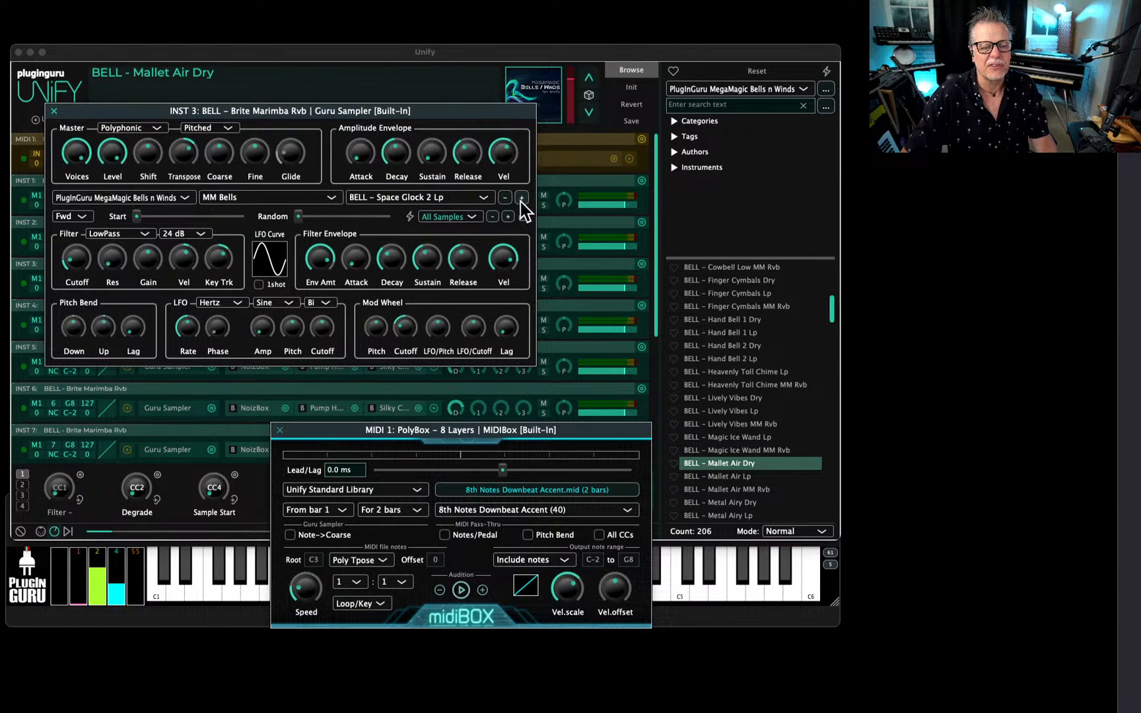
click(505, 199)
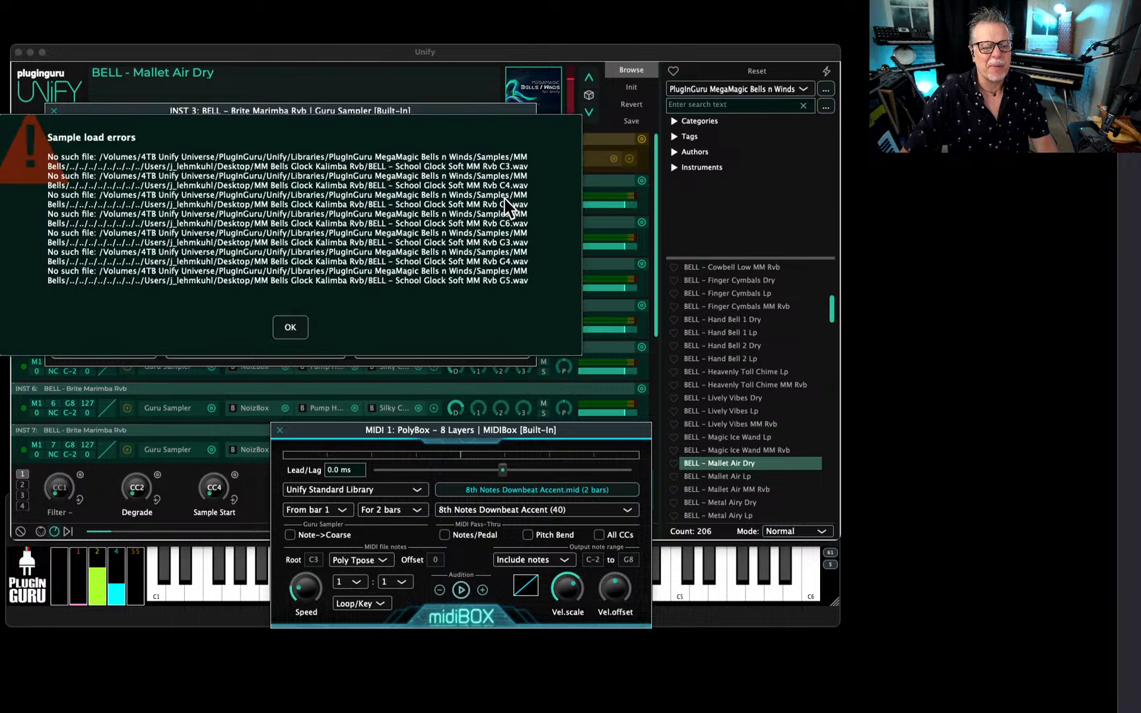
click(291, 329)
click(506, 198)
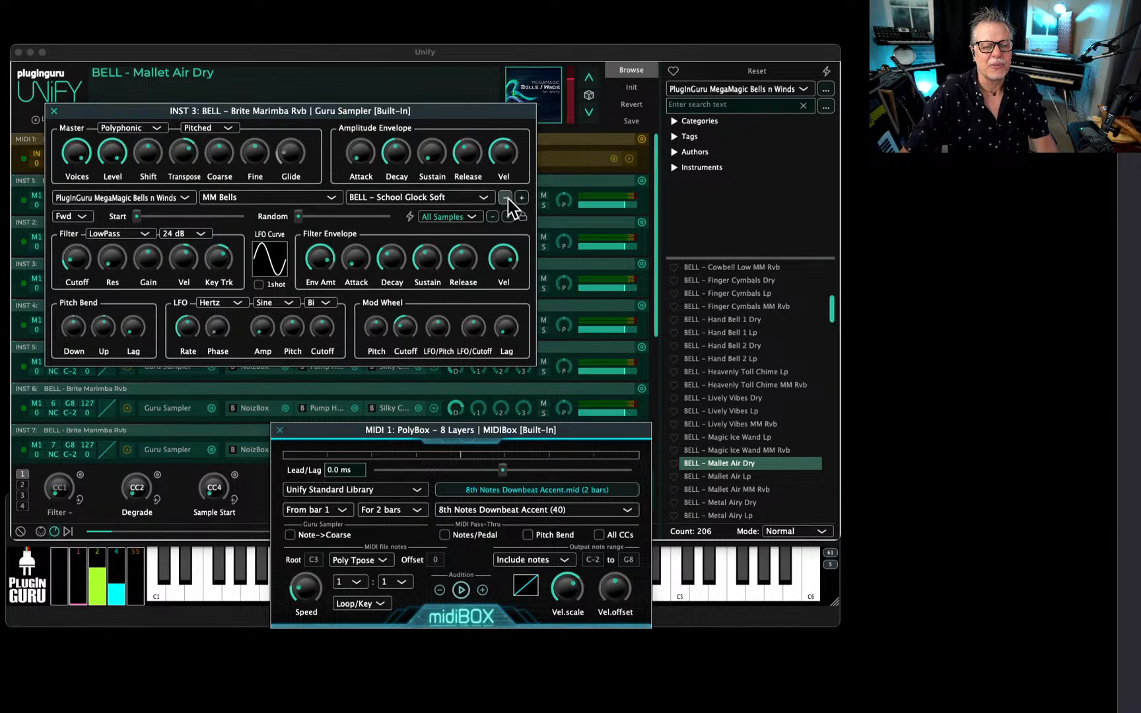
click(288, 327)
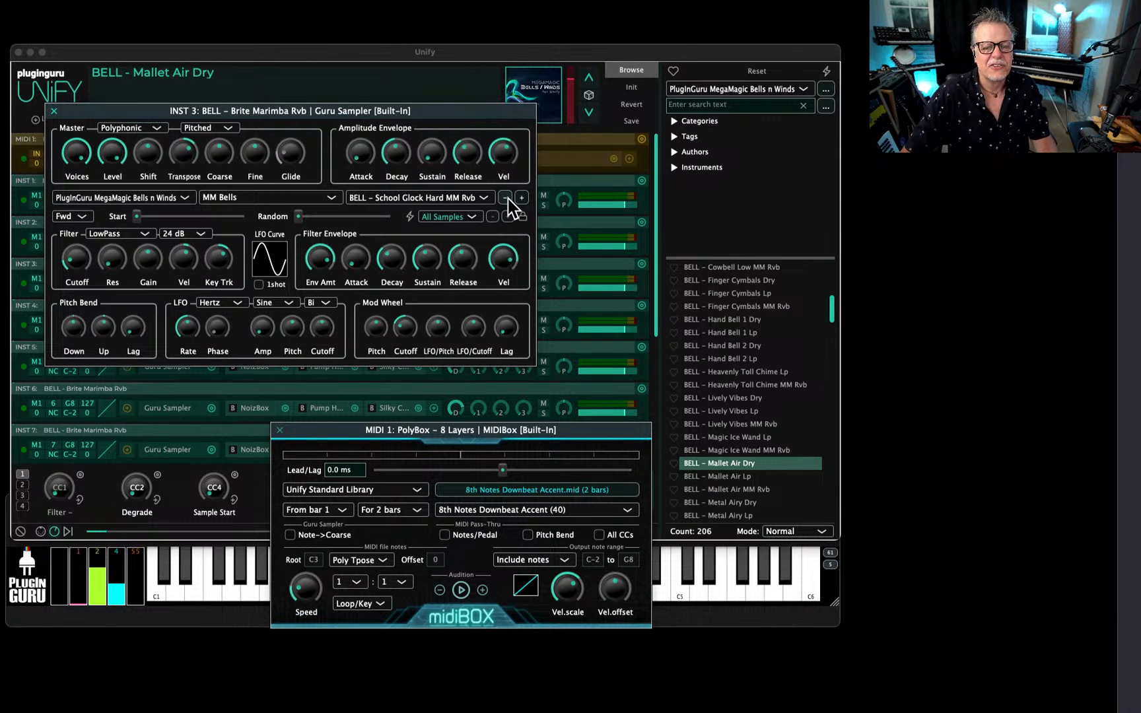
click(505, 198)
click(506, 198)
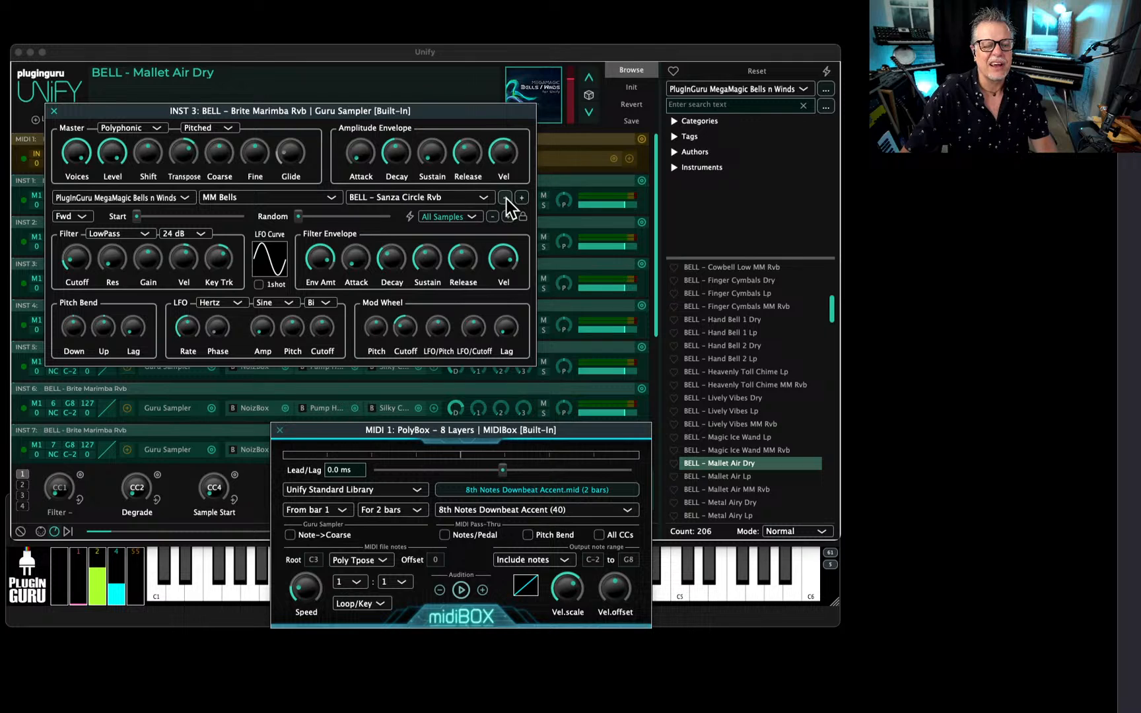
click(505, 198)
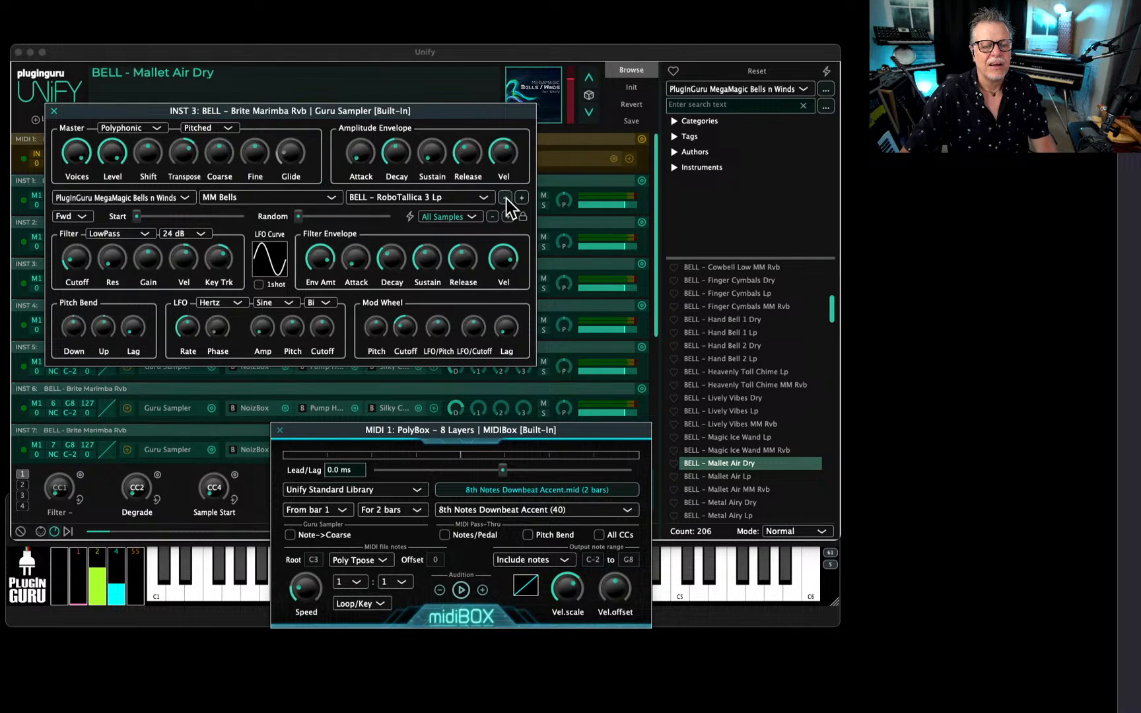
key(Escape)
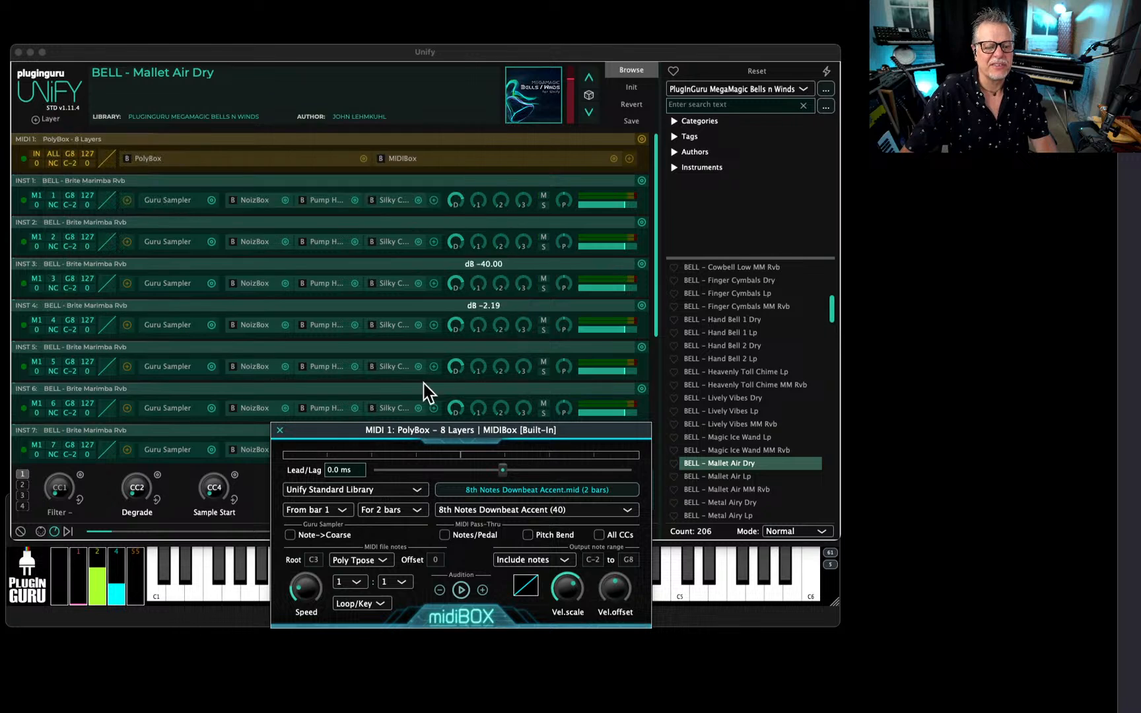
Change INST 5's Guru Sampler sample to BELL - Lively Vibes Rvb and close the sampler.
scroll(372, 279, down, 3)
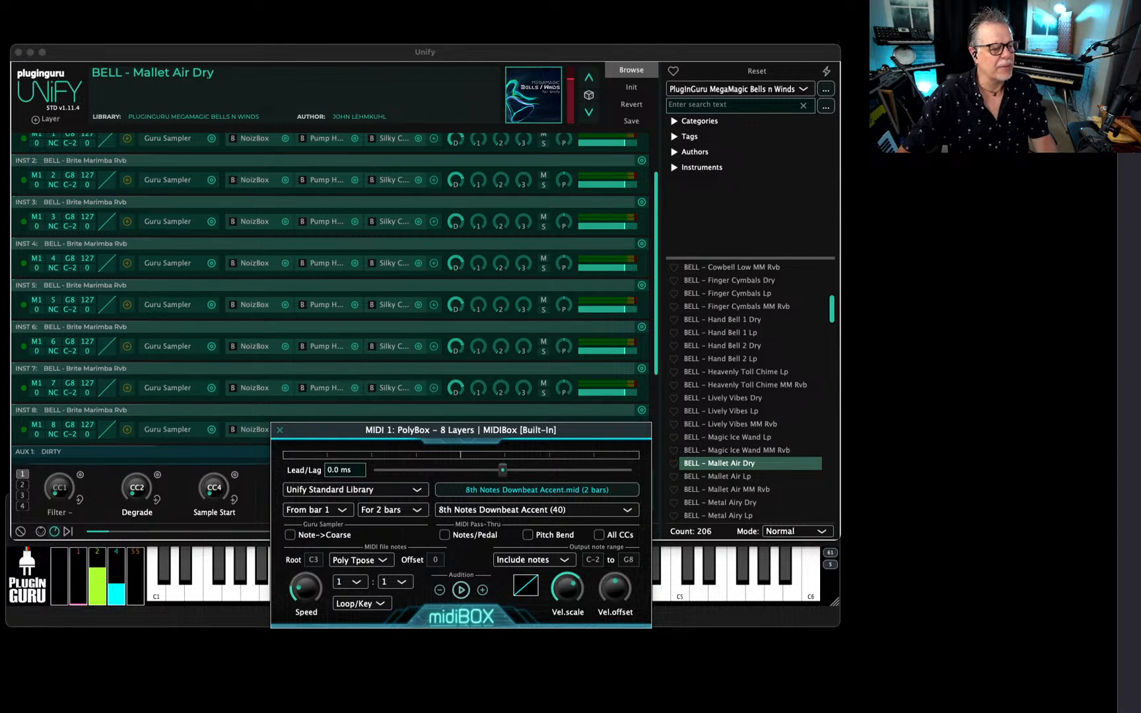
click(169, 305)
drag(51, 138, 492, 150)
click(473, 233)
click(474, 232)
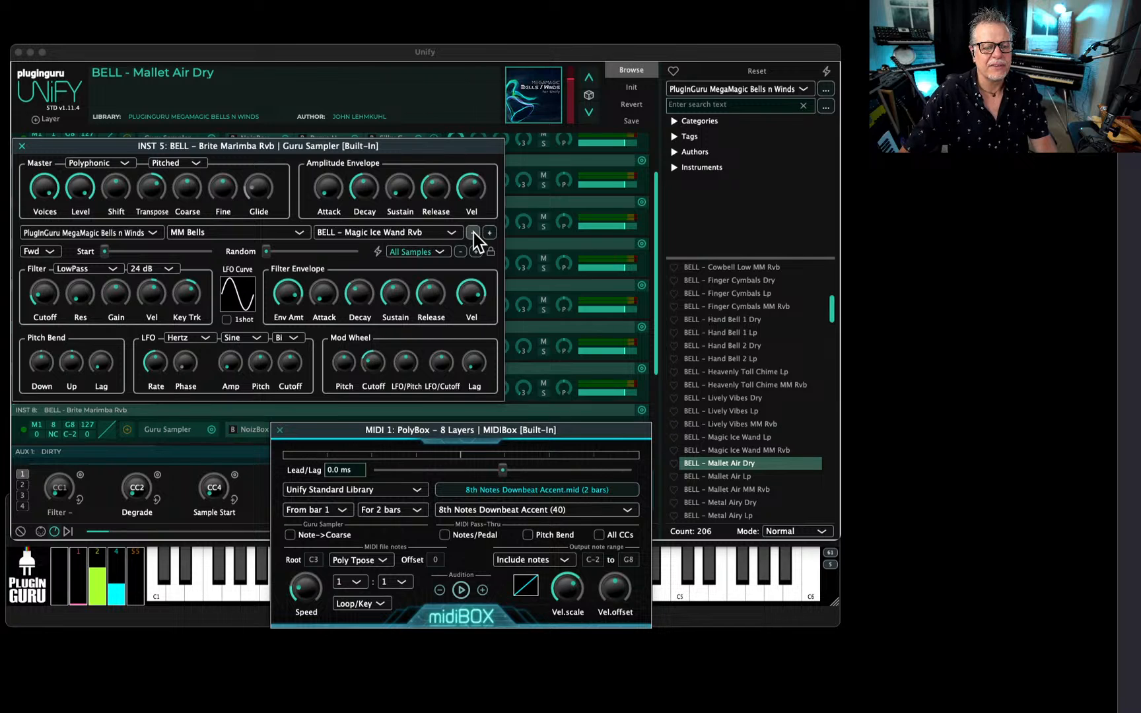
click(473, 232)
click(474, 232)
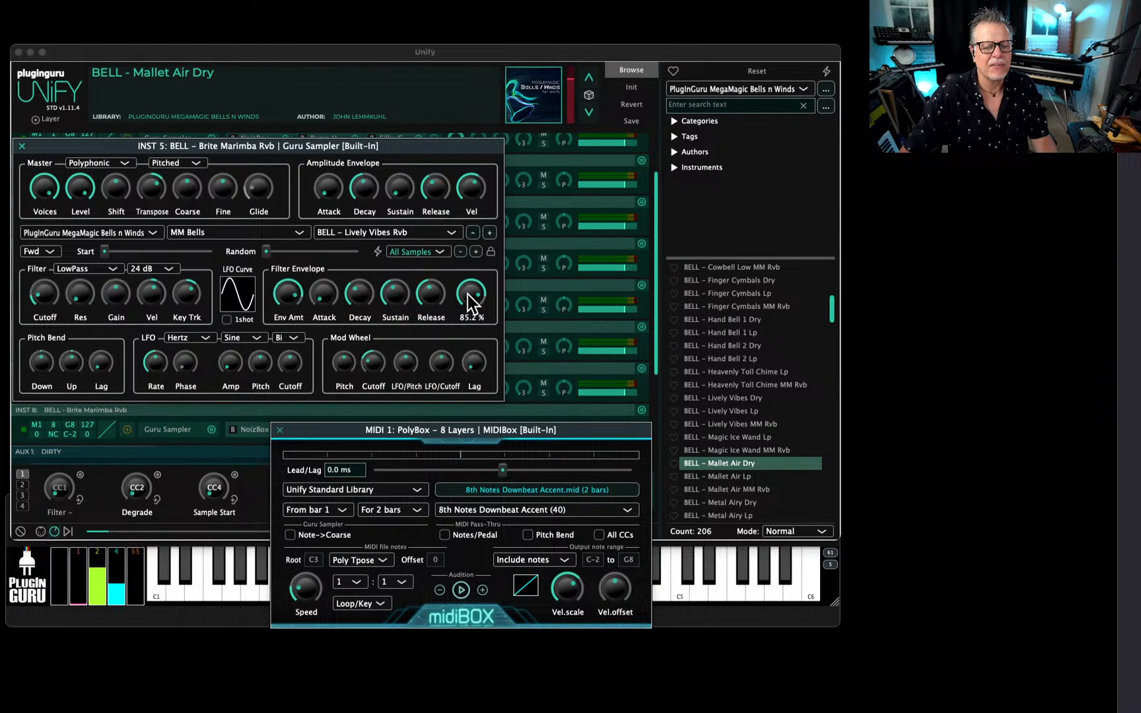
key(Escape)
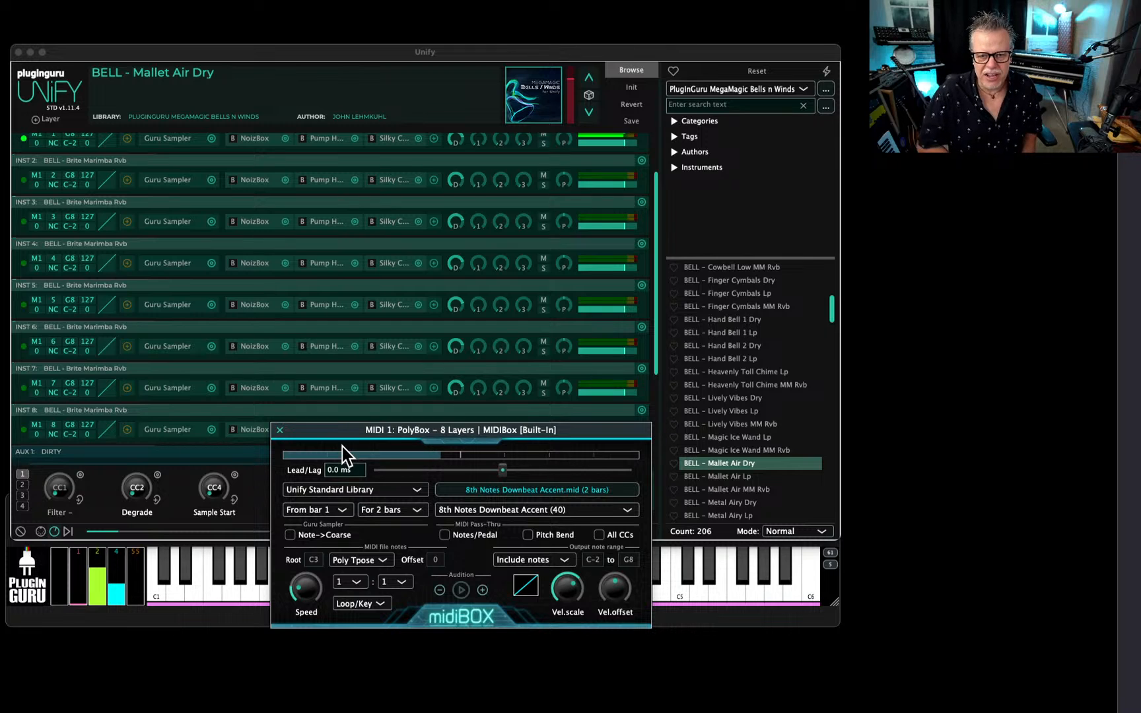
Reorder the MIDI 1 effects so that MIDIBox comes before PolyBox.
scroll(522, 277, up, 2)
scroll(522, 244, up, 2)
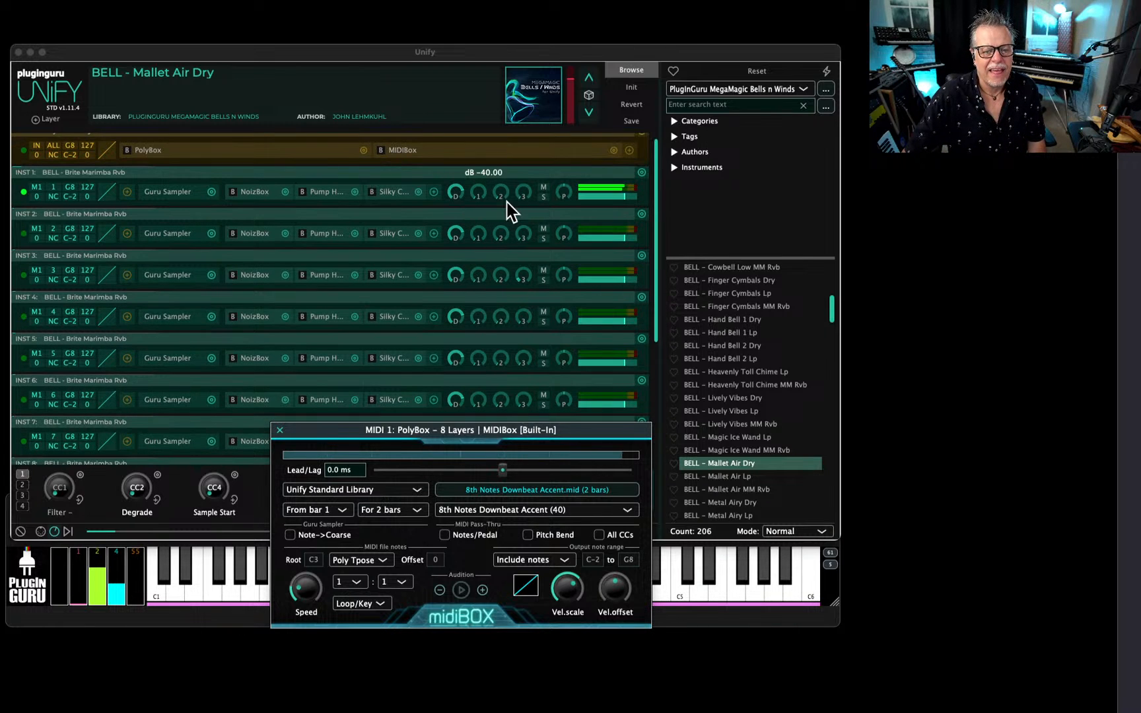
click(409, 155)
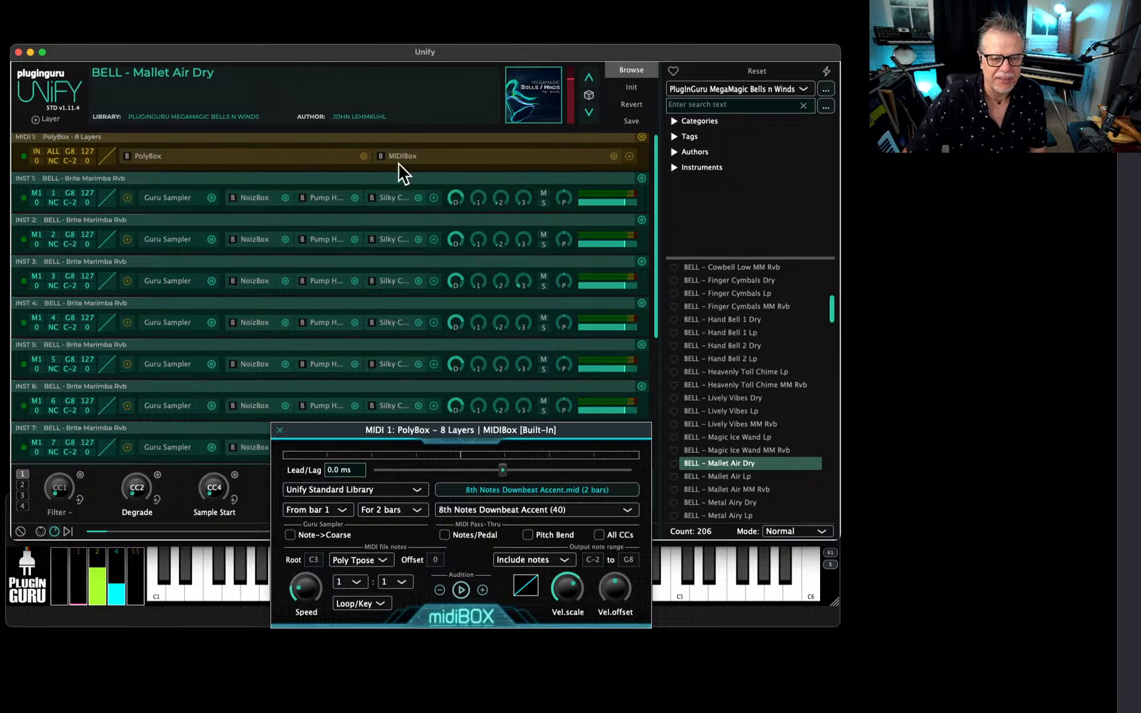
drag(434, 156, 191, 166)
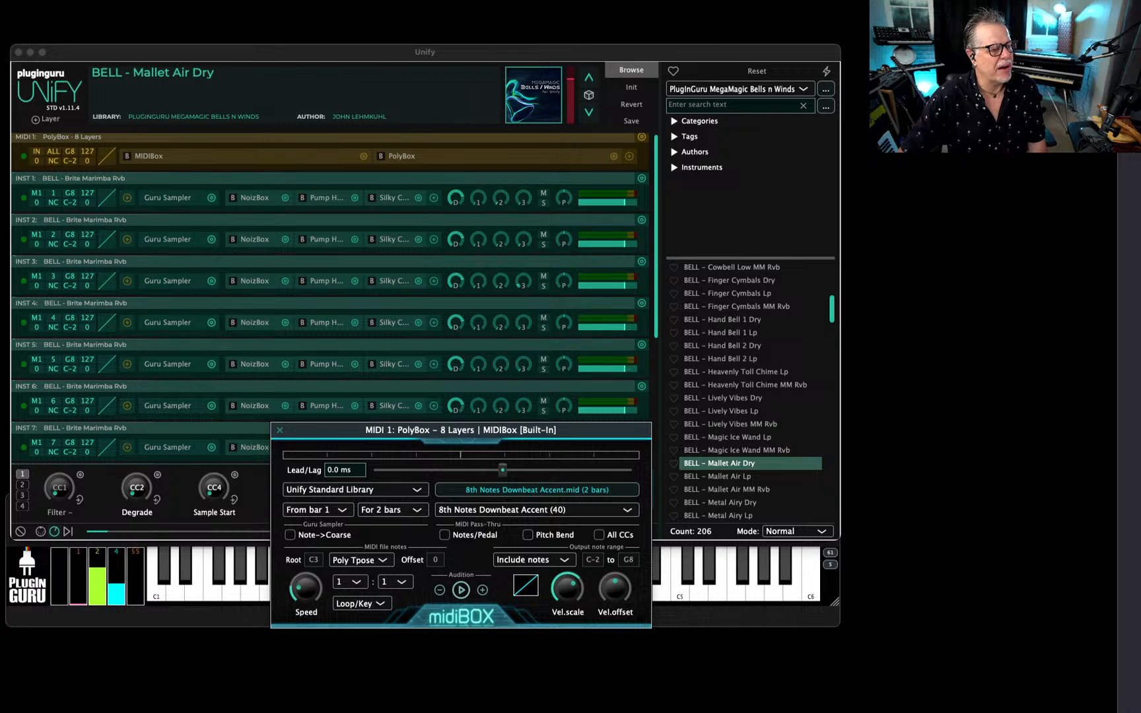
Set the PolyBox mode to Ch/AR and close the PolyBox and MIDIBox windows.
click(397, 156)
drag(388, 173, 525, 202)
click(488, 243)
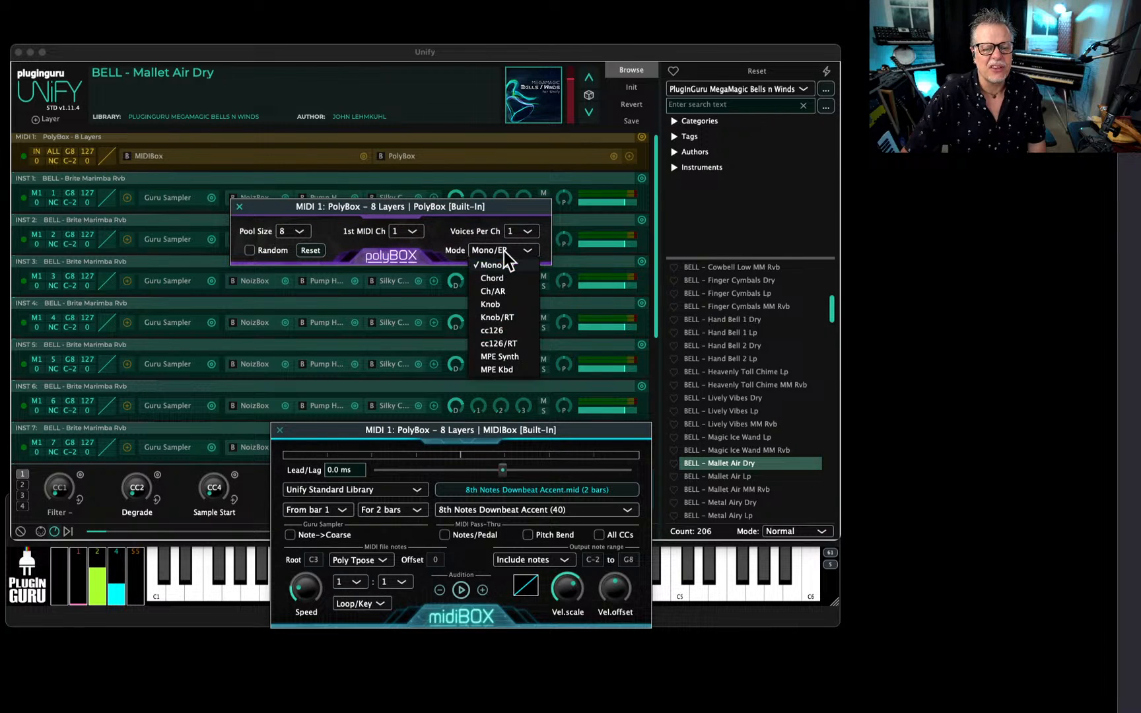
click(495, 291)
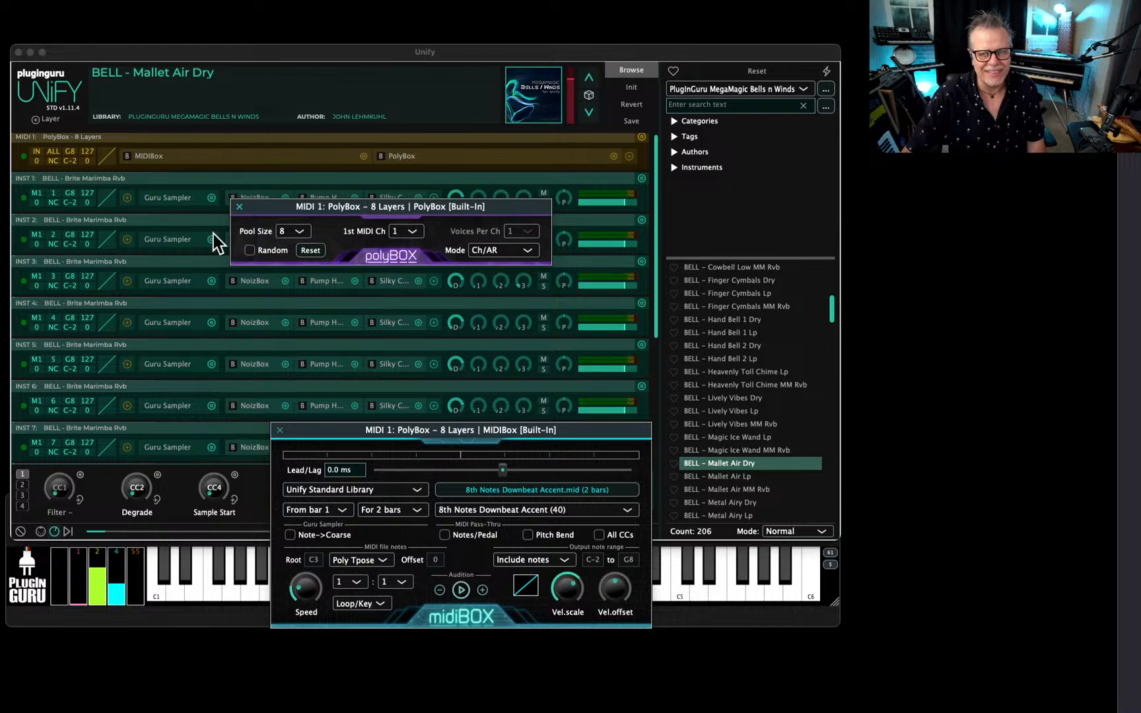
click(240, 207)
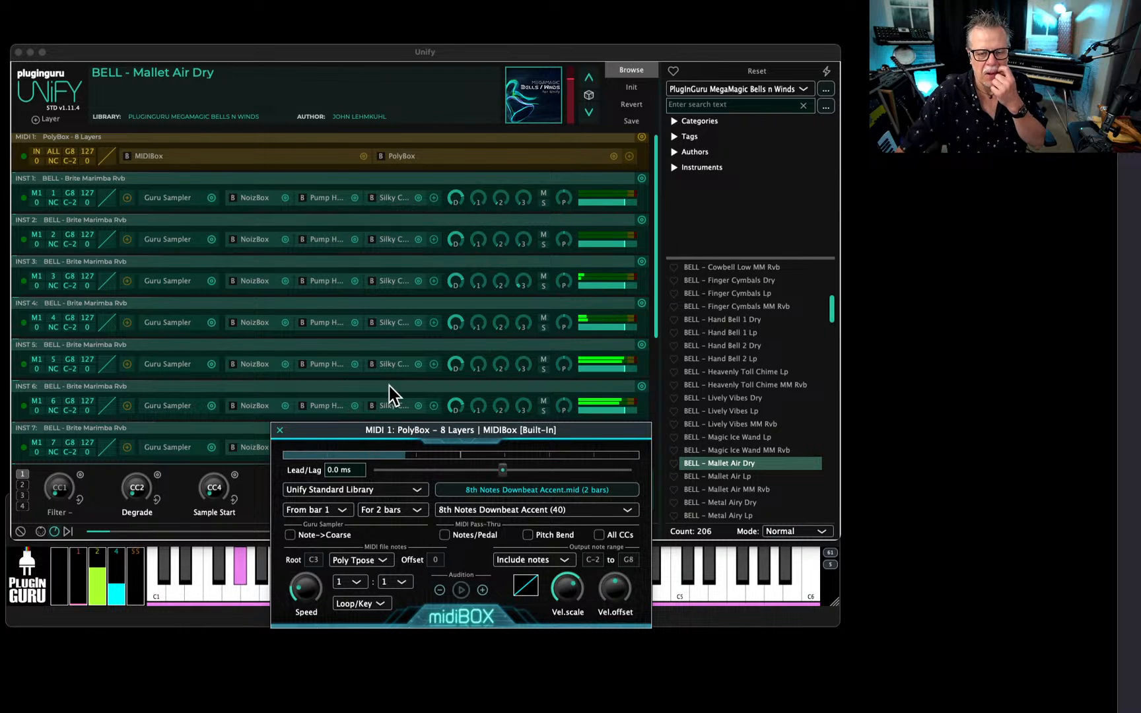
click(279, 431)
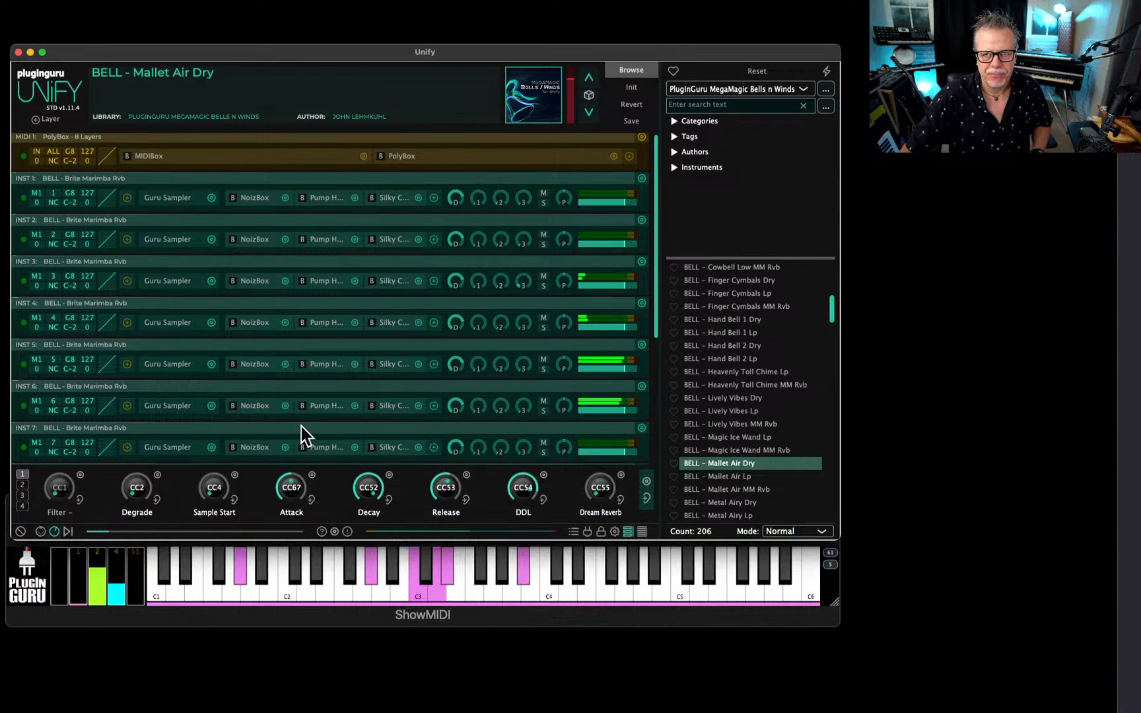
Switch INST 7's Guru Sampler to the BELL - RoboTallica 2 Lp sample and set its transpose to 24 st.
scroll(347, 357, down, 3)
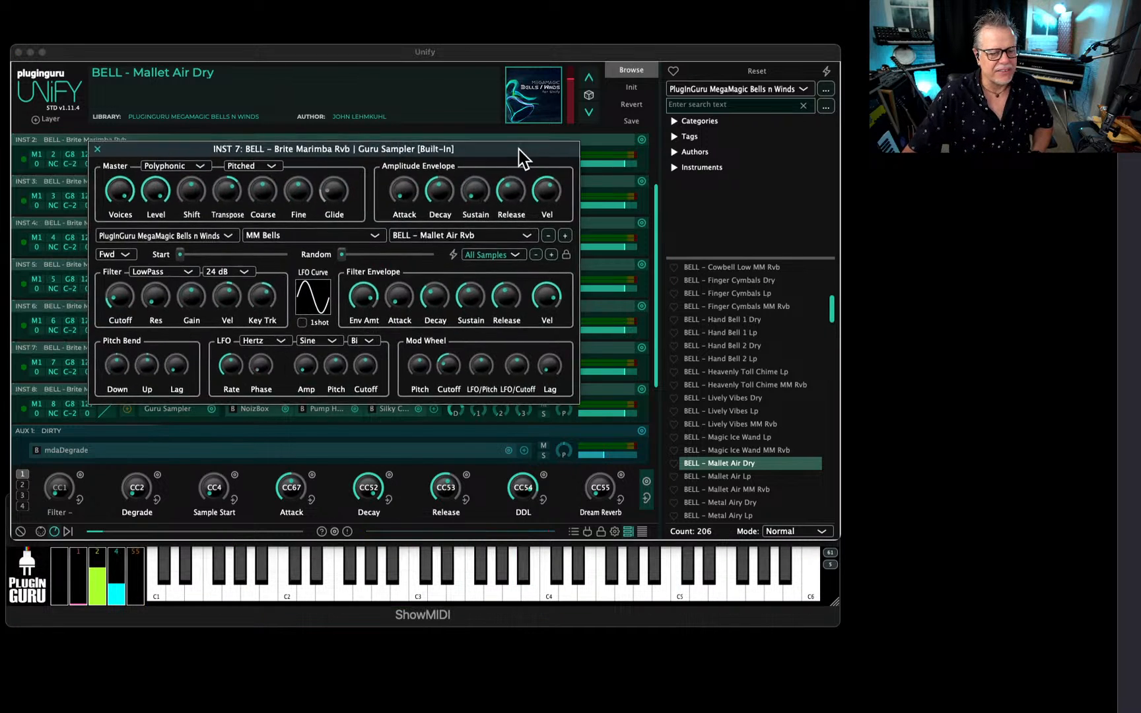
drag(518, 149, 507, 158)
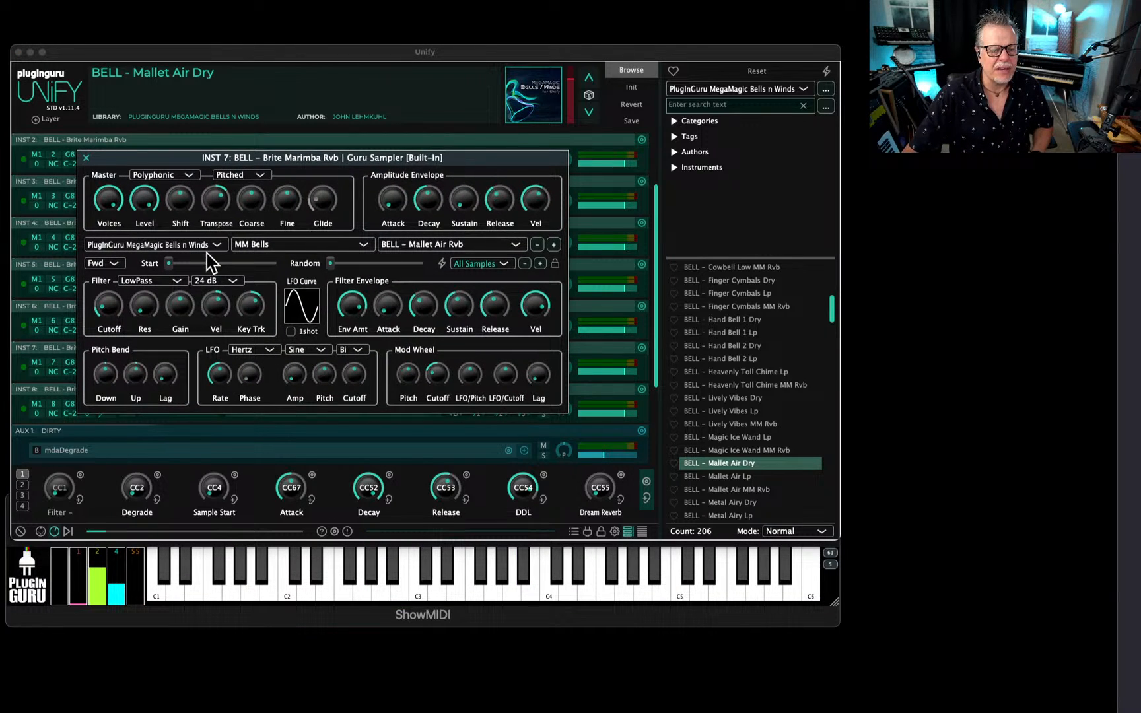
click(552, 244)
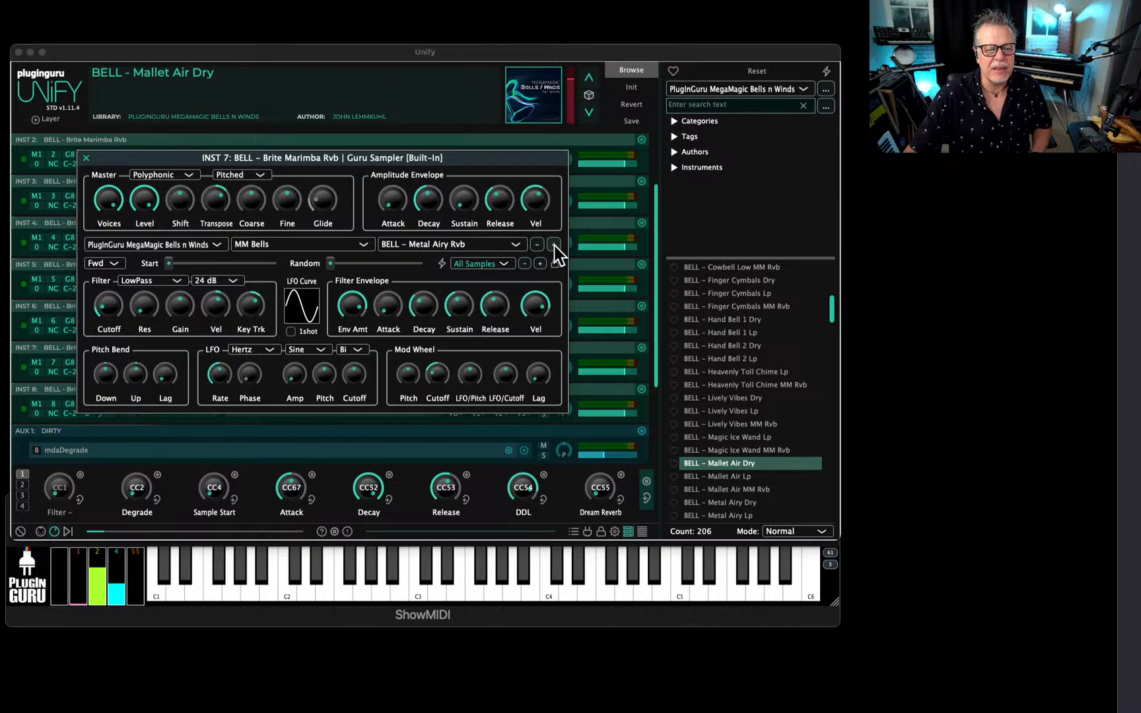
click(554, 245)
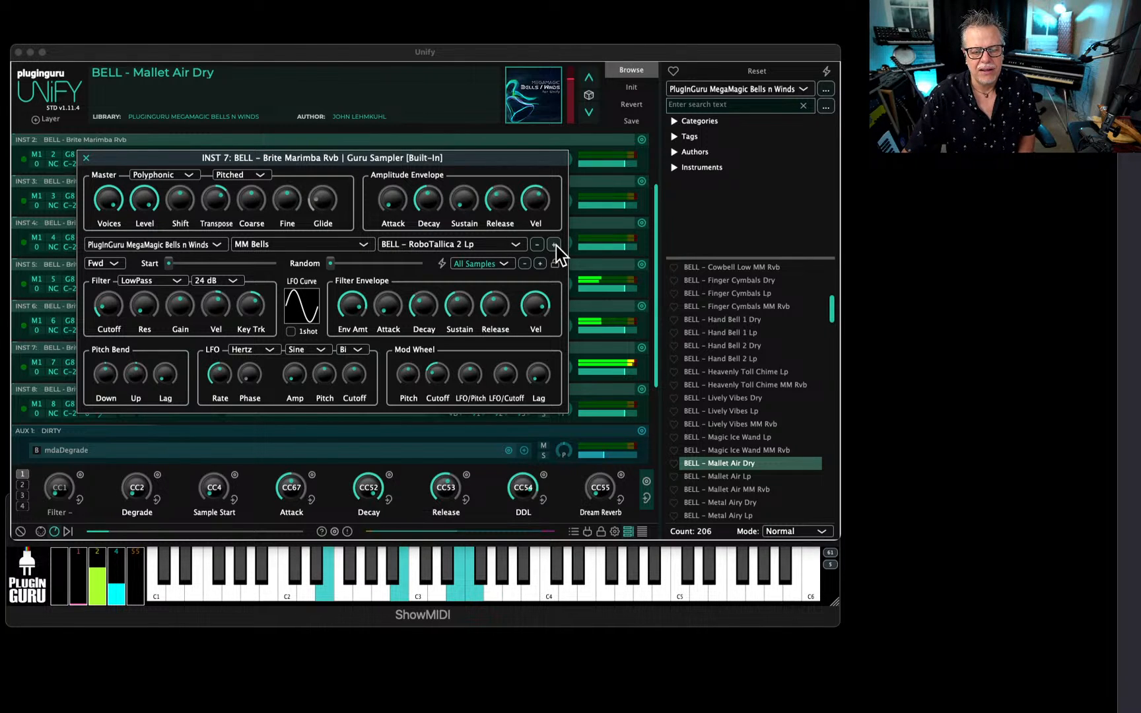
mouse_move(214, 206)
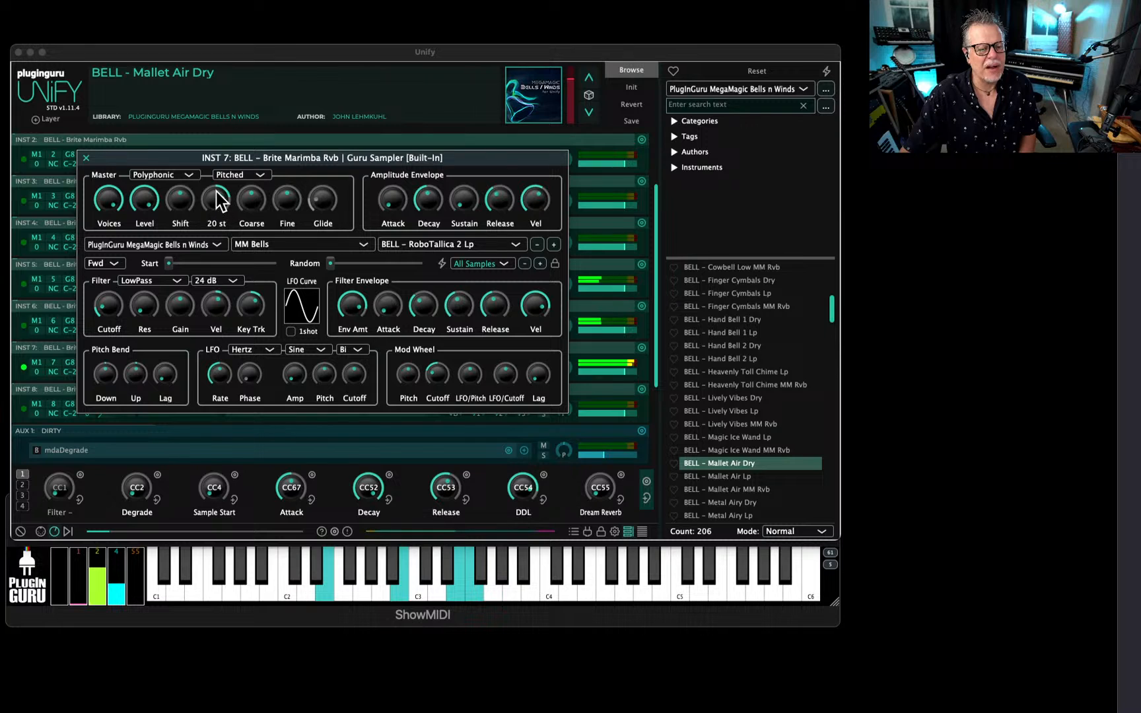
scroll(218, 201, up, 4)
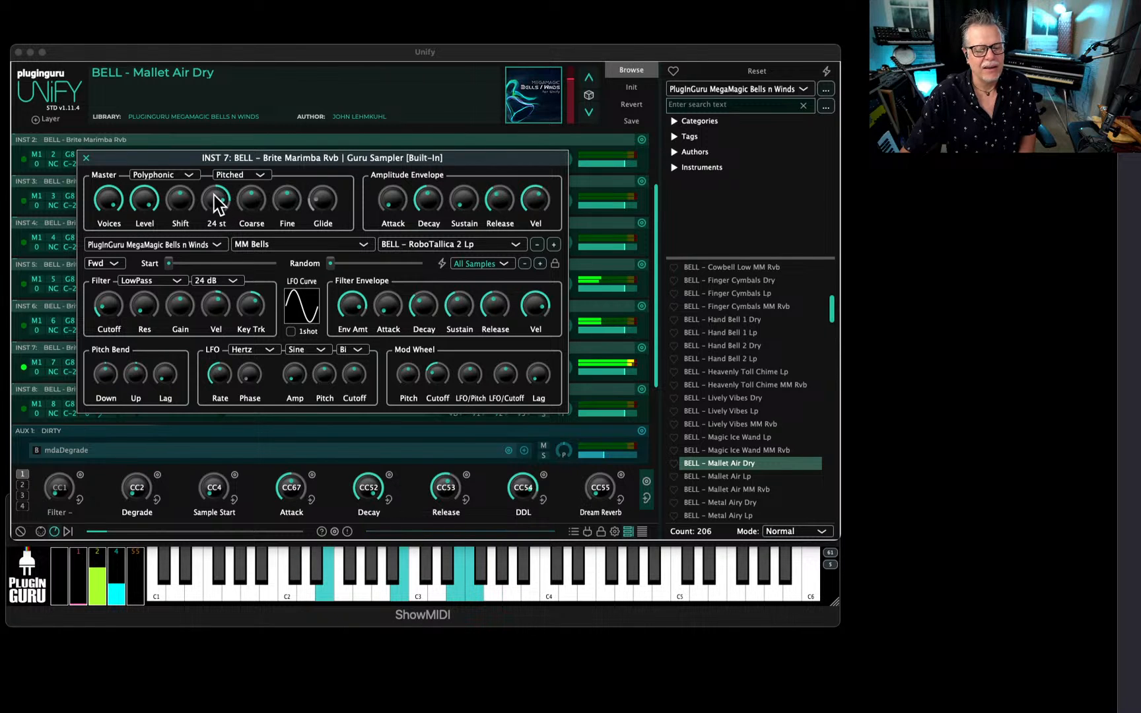
mouse_move(262, 314)
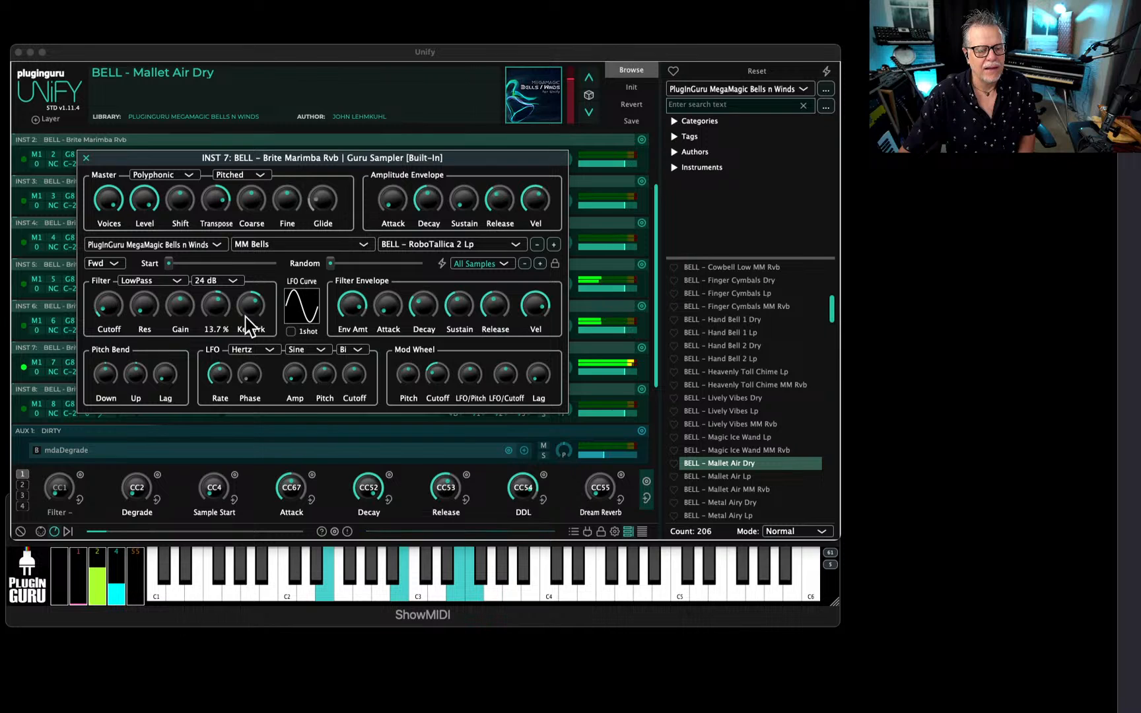
scroll(461, 311, down, 3)
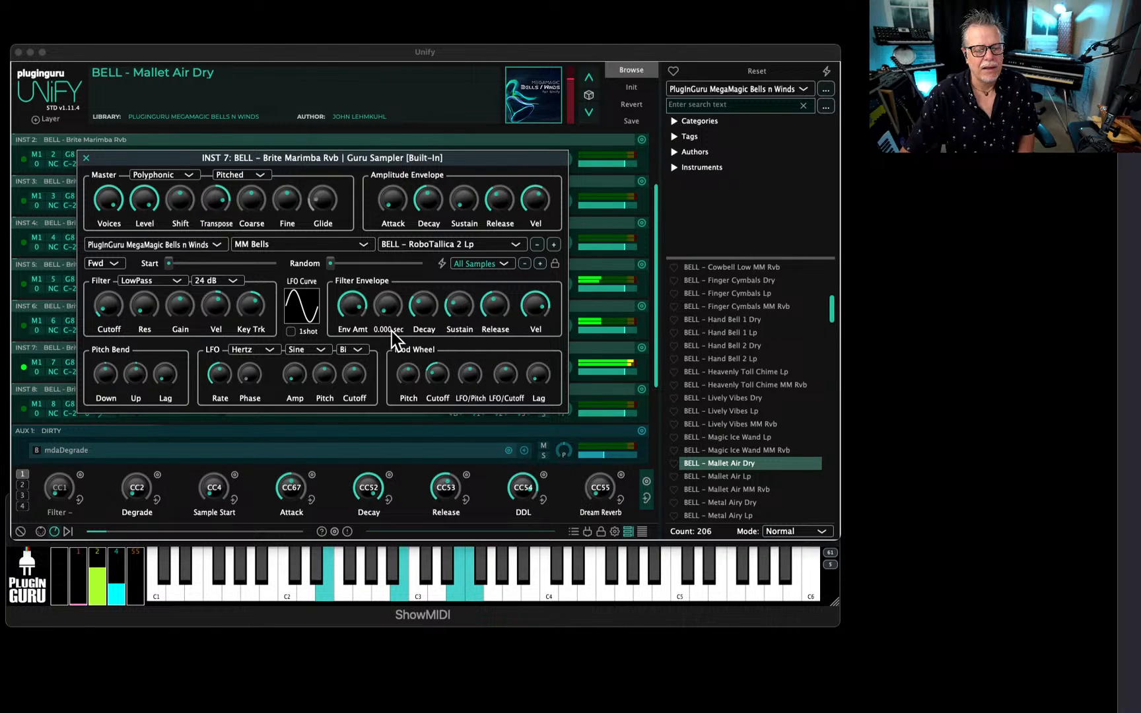
Close INST 7's sampler, then set INST 1's Guru Sampler amplitude release to 11.312 sec and raise its filter envelope release.
mouse_move(229, 328)
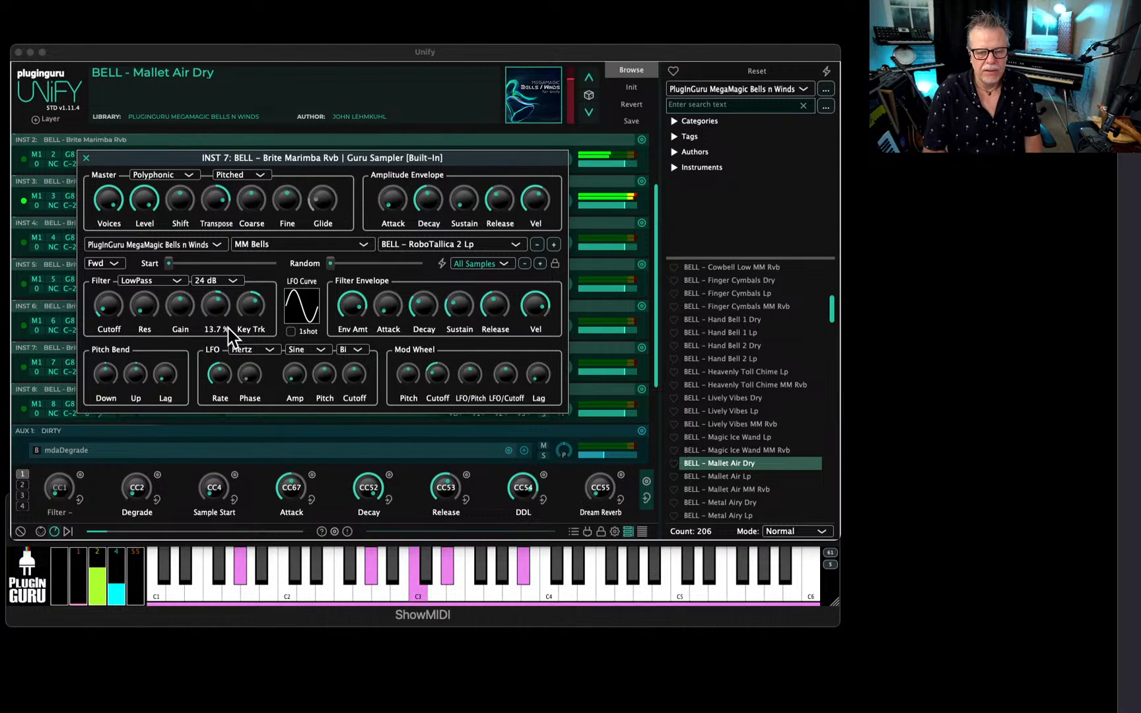
key(Escape)
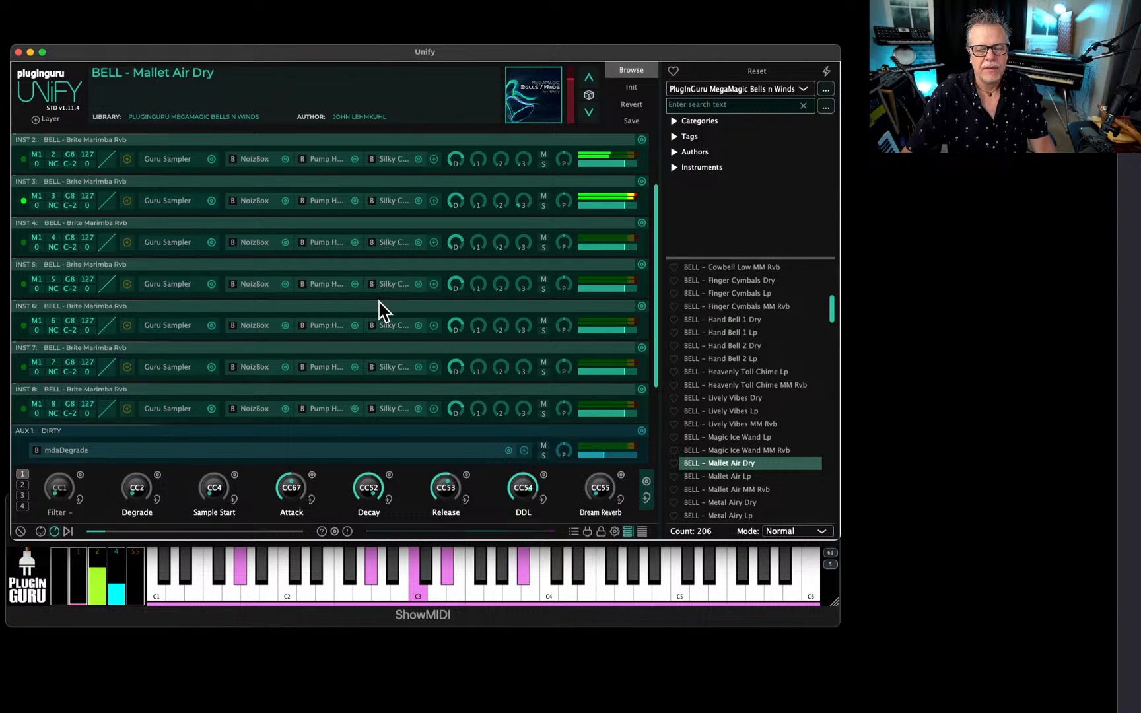
scroll(178, 262, up, 2)
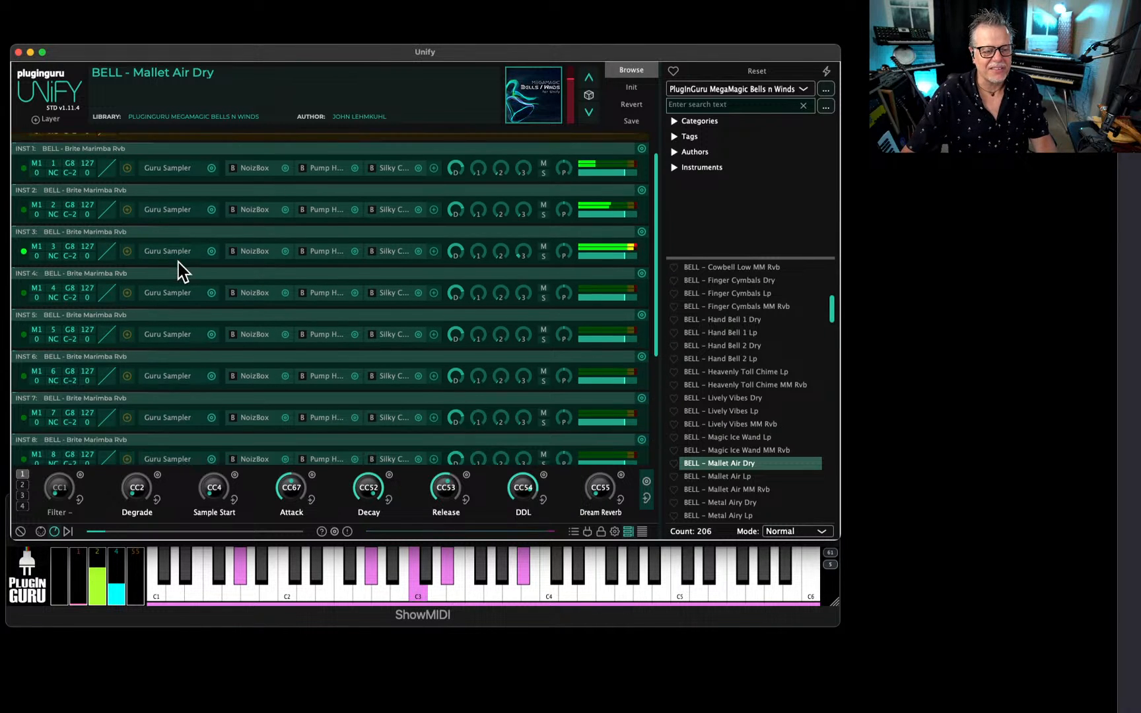
scroll(178, 262, up, 2)
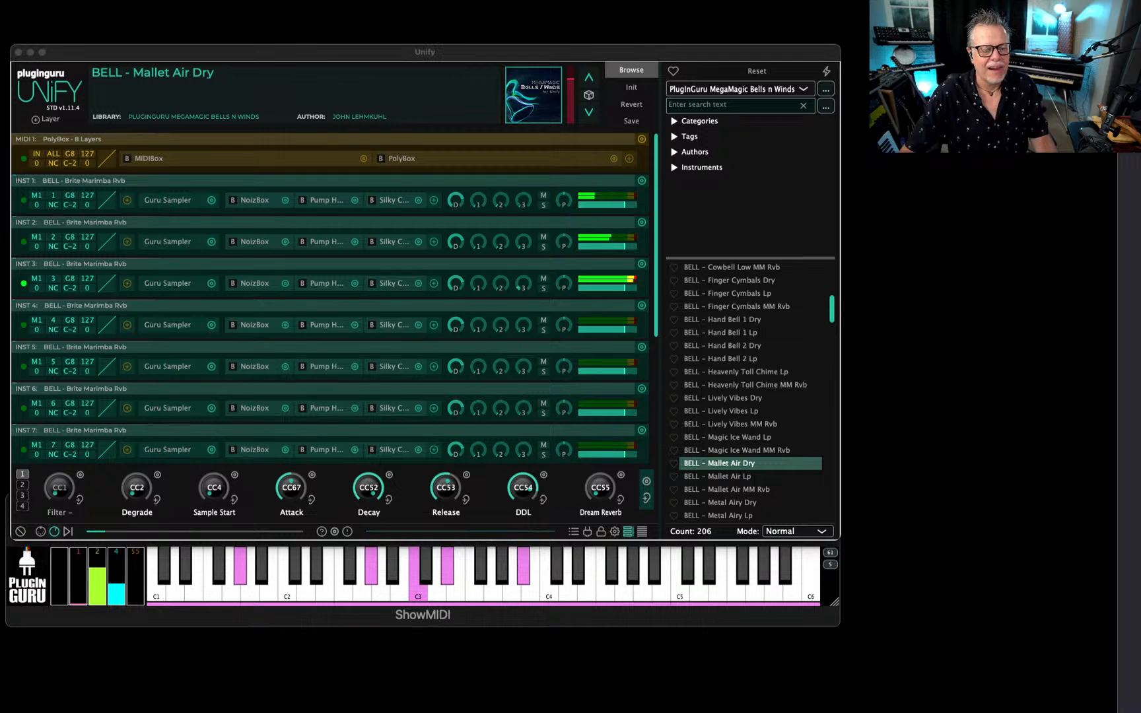
click(173, 200)
drag(351, 196, 607, 202)
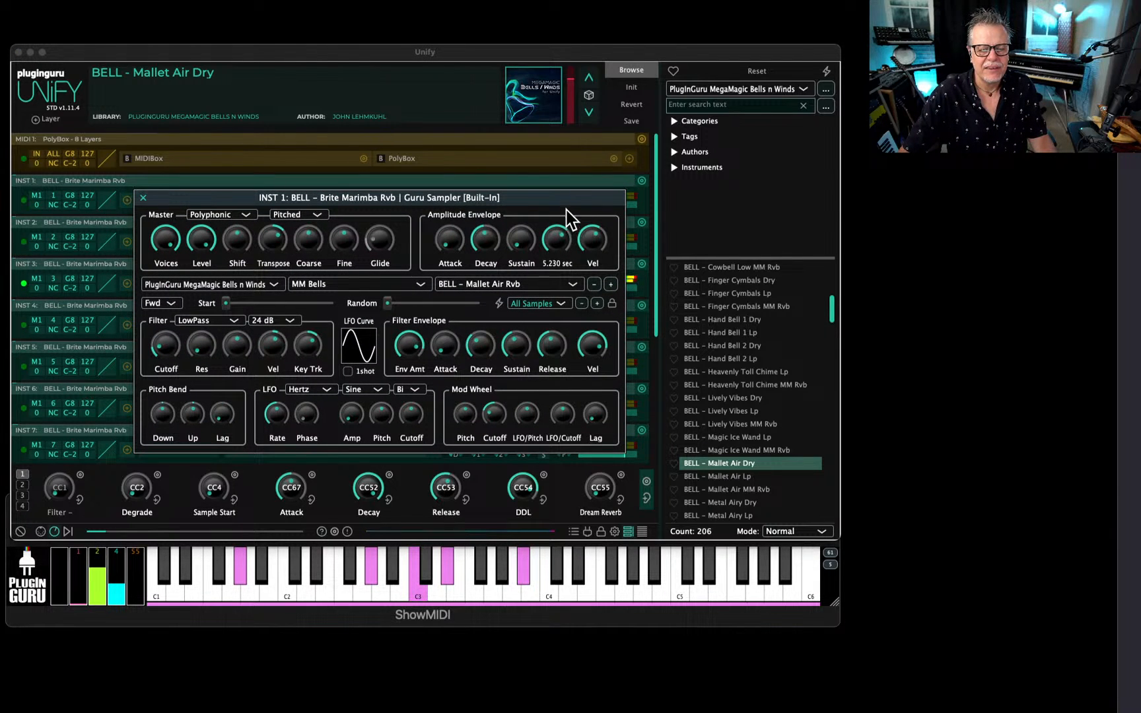
drag(566, 210, 566, 199)
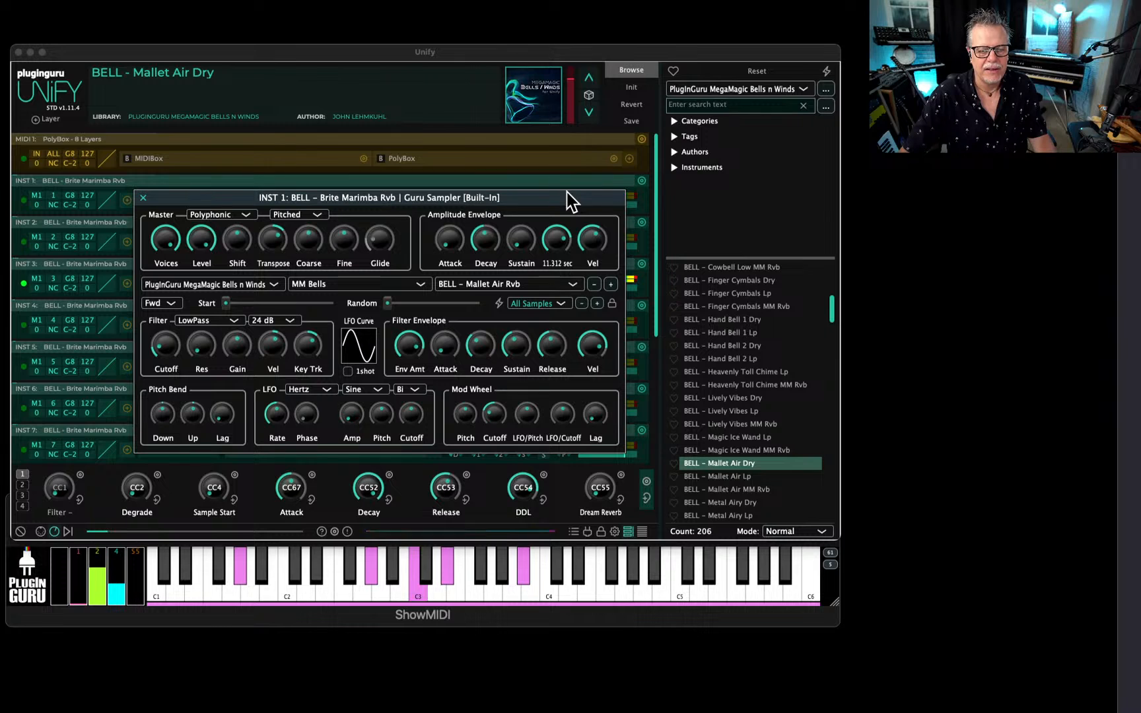
drag(554, 353, 570, 280)
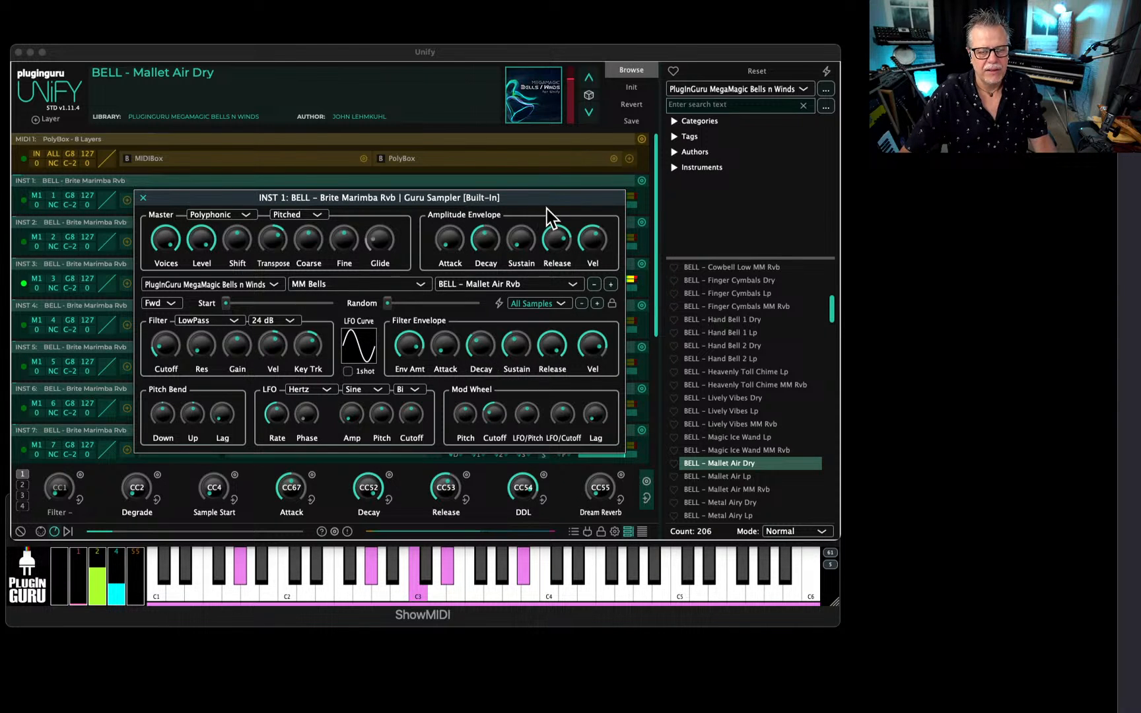
Set INST 1's sampler LFO to Notes timing with a Custom waveform modulating the cutoff, and lower the filter envelope amount slightly.
drag(547, 208, 527, 297)
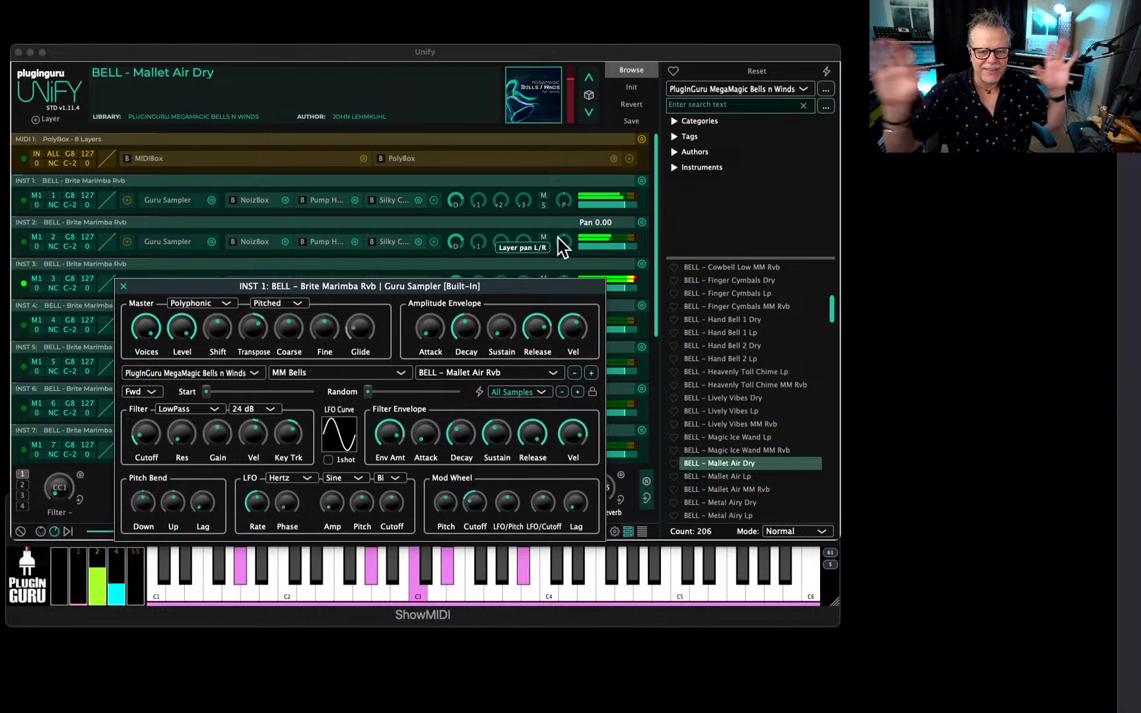
click(278, 479)
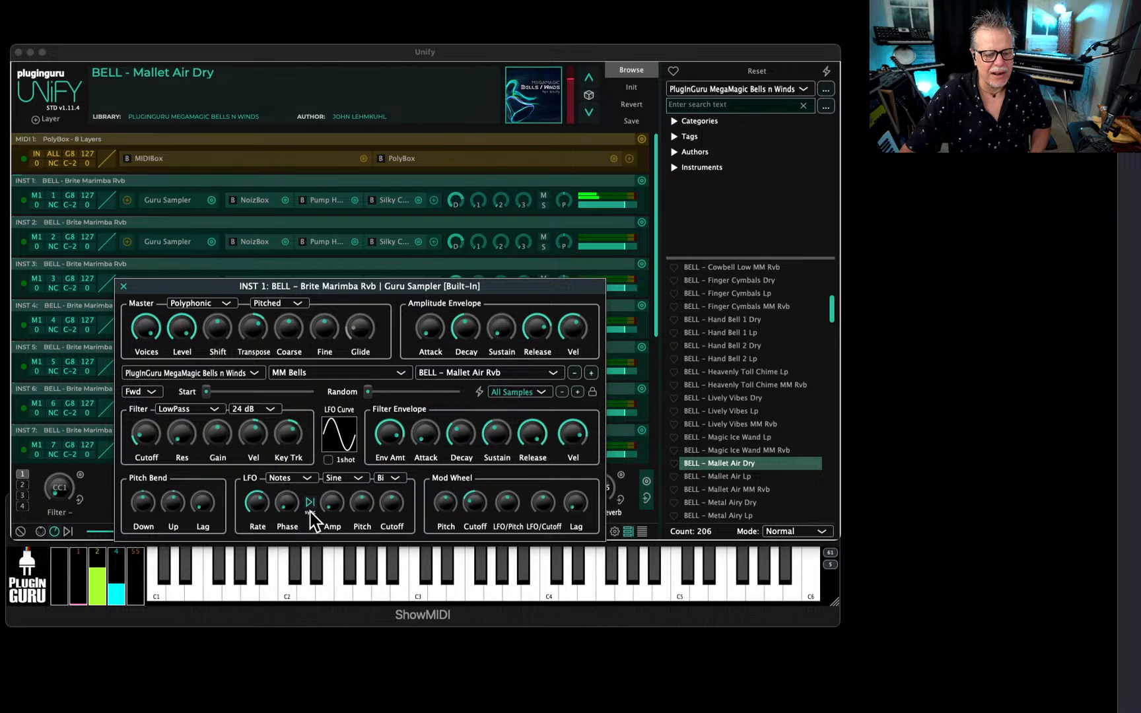
click(352, 486)
click(343, 556)
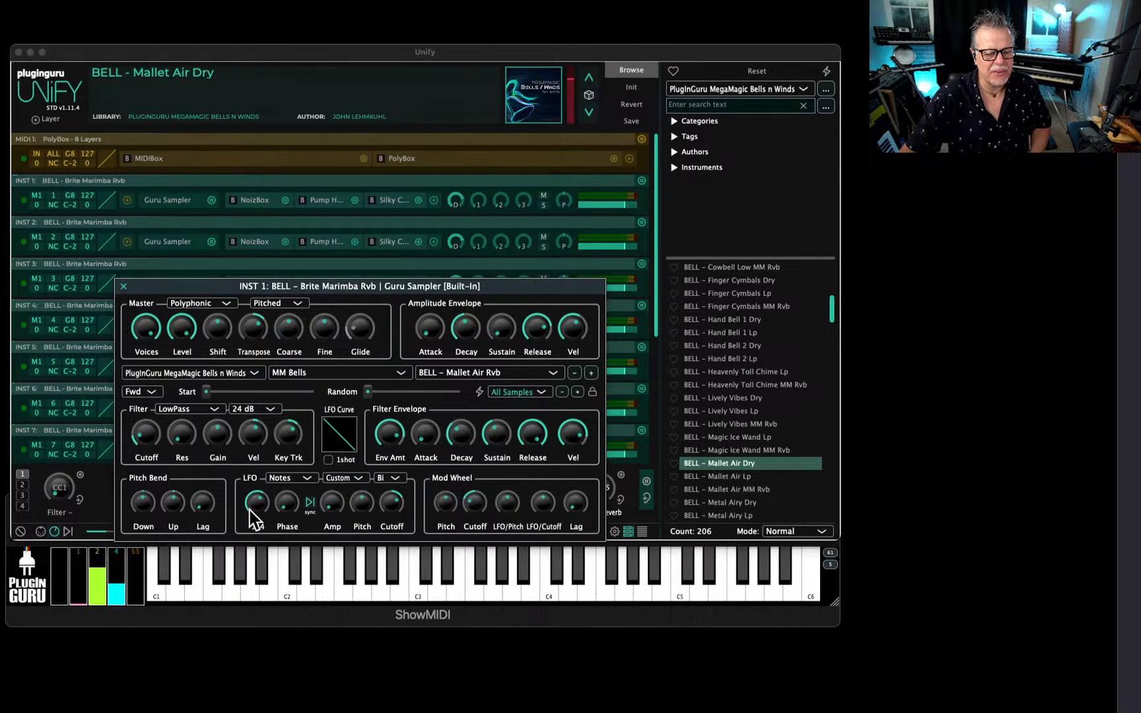
drag(388, 437, 388, 448)
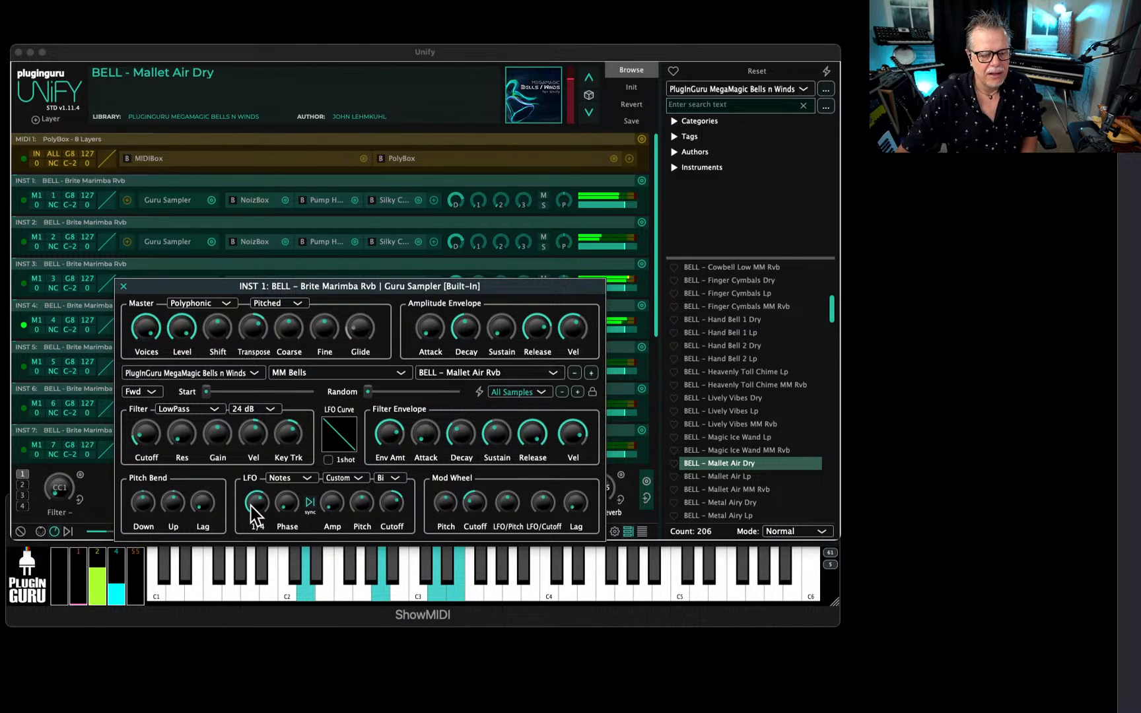
Bend INST 1's custom LFO curve into a steep, concave downward decay and close the curve editor.
click(342, 436)
drag(288, 530, 308, 556)
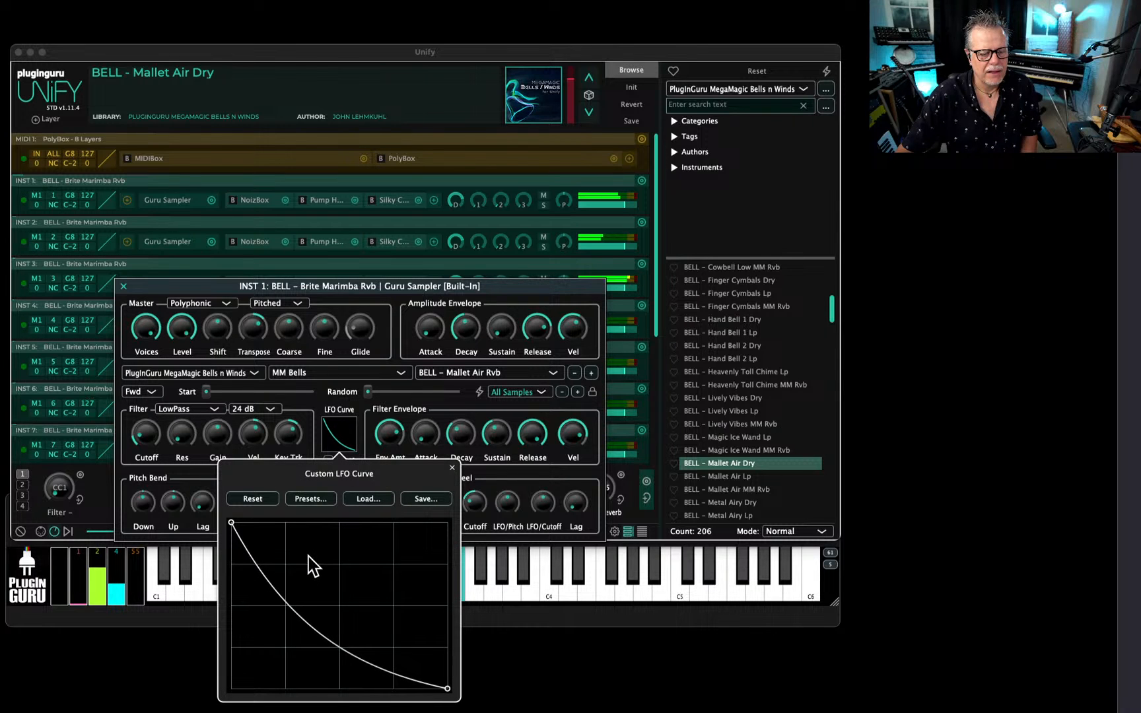
click(334, 443)
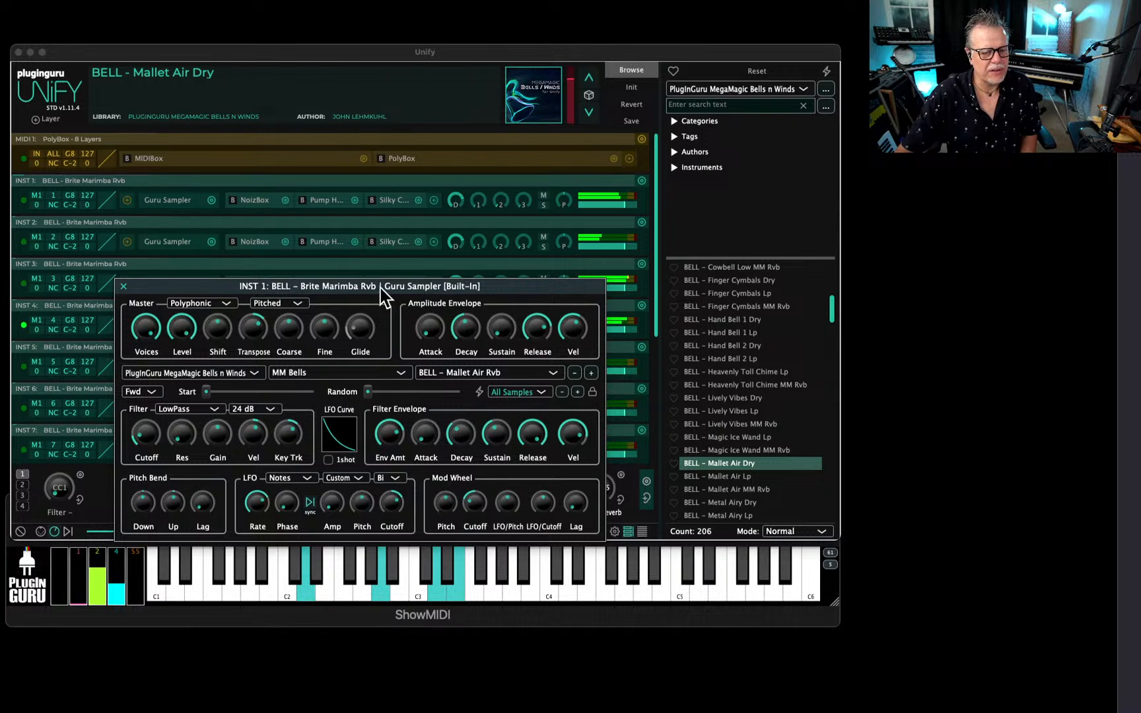
drag(521, 285, 508, 150)
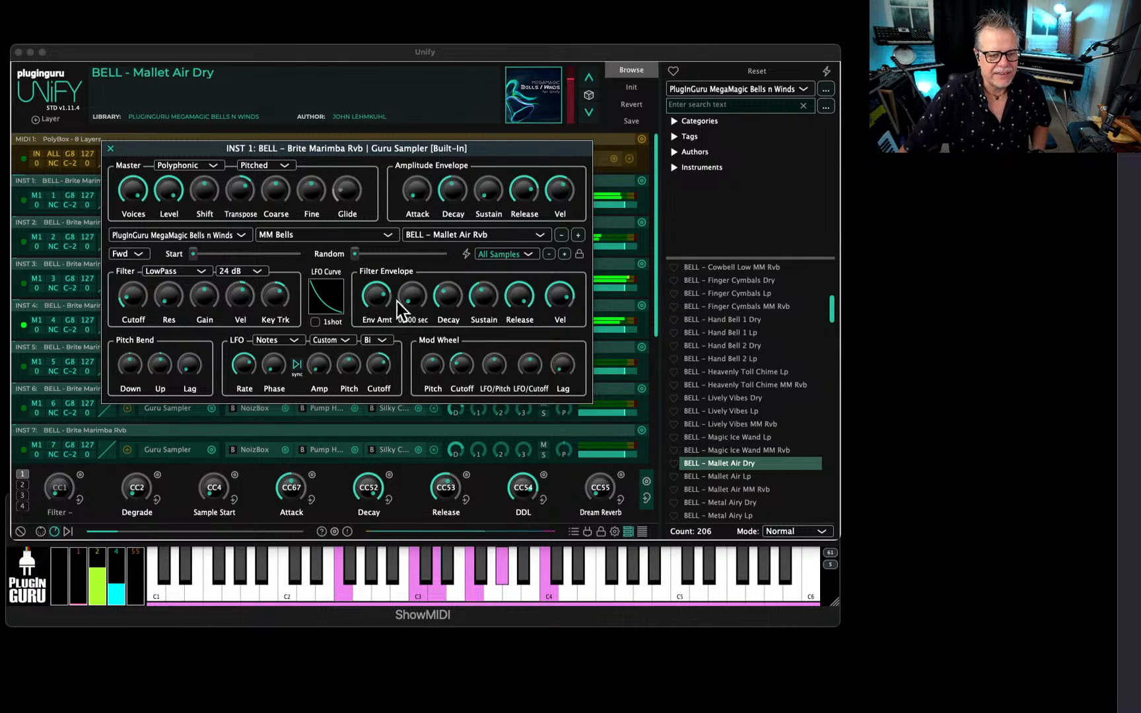
click(330, 297)
mouse_move(310, 487)
mouse_down()
mouse_move(374, 454)
mouse_move(427, 394)
mouse_move(356, 452)
mouse_move(311, 509)
mouse_move(219, 558)
mouse_move(333, 473)
mouse_move(313, 487)
mouse_up()
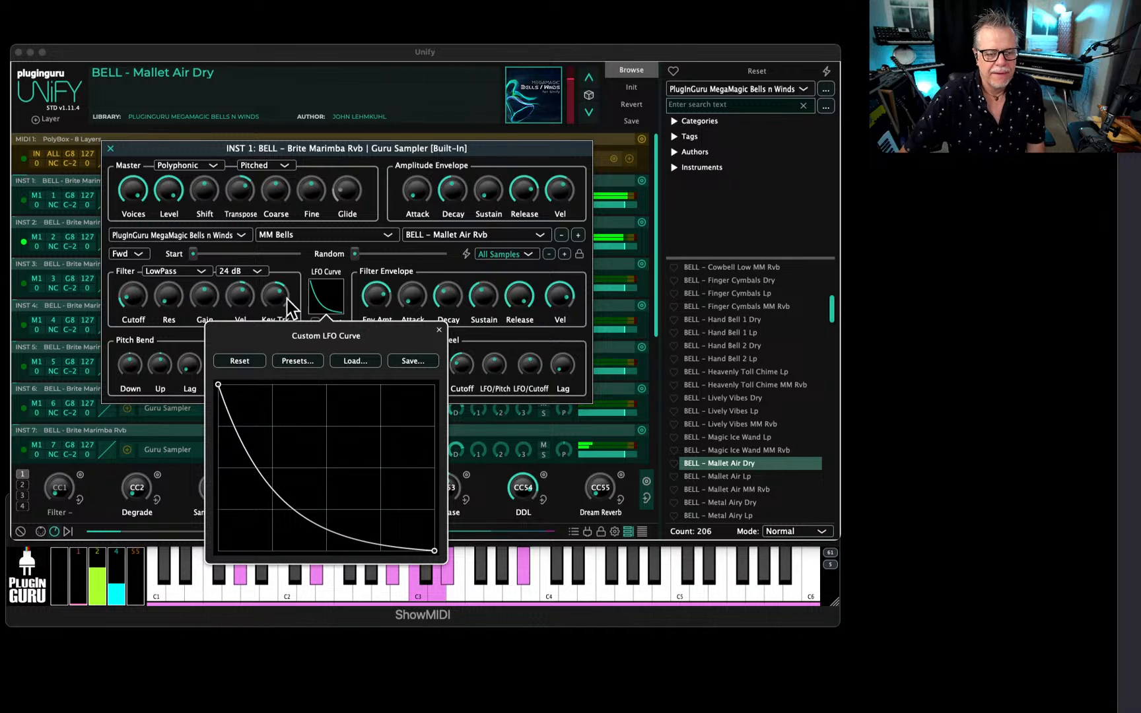
click(308, 272)
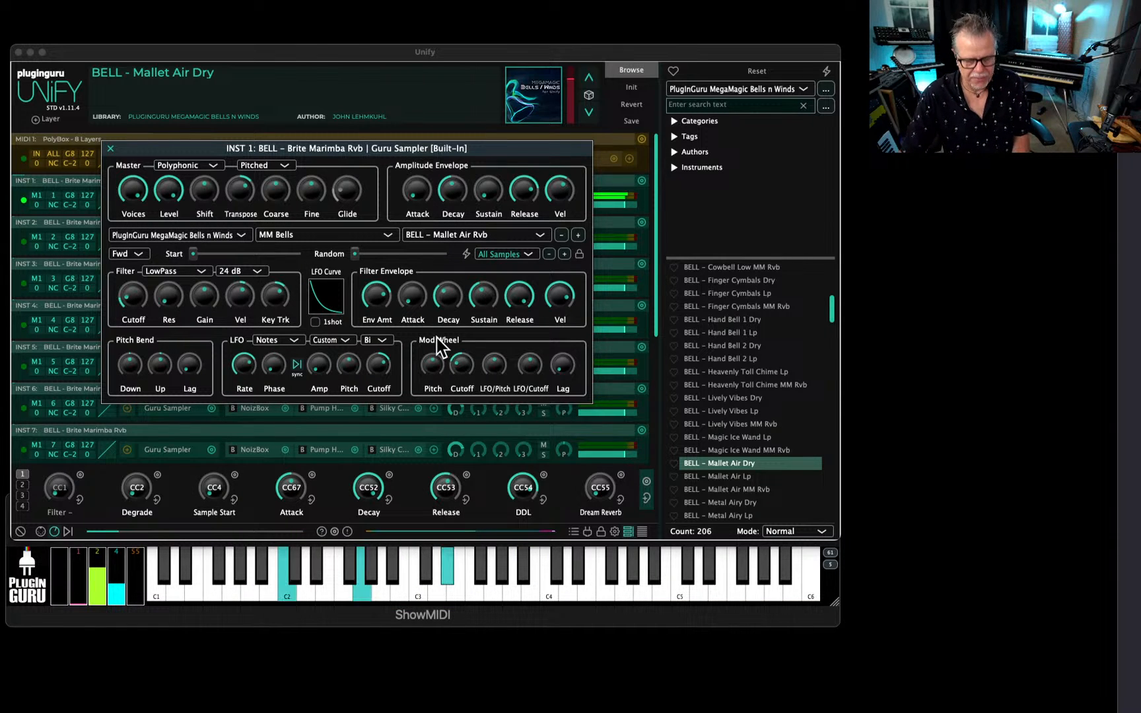
Load the Synergy preset from RAD Waves Rhythmic Insanity as INST 1's custom LFO curve.
click(337, 294)
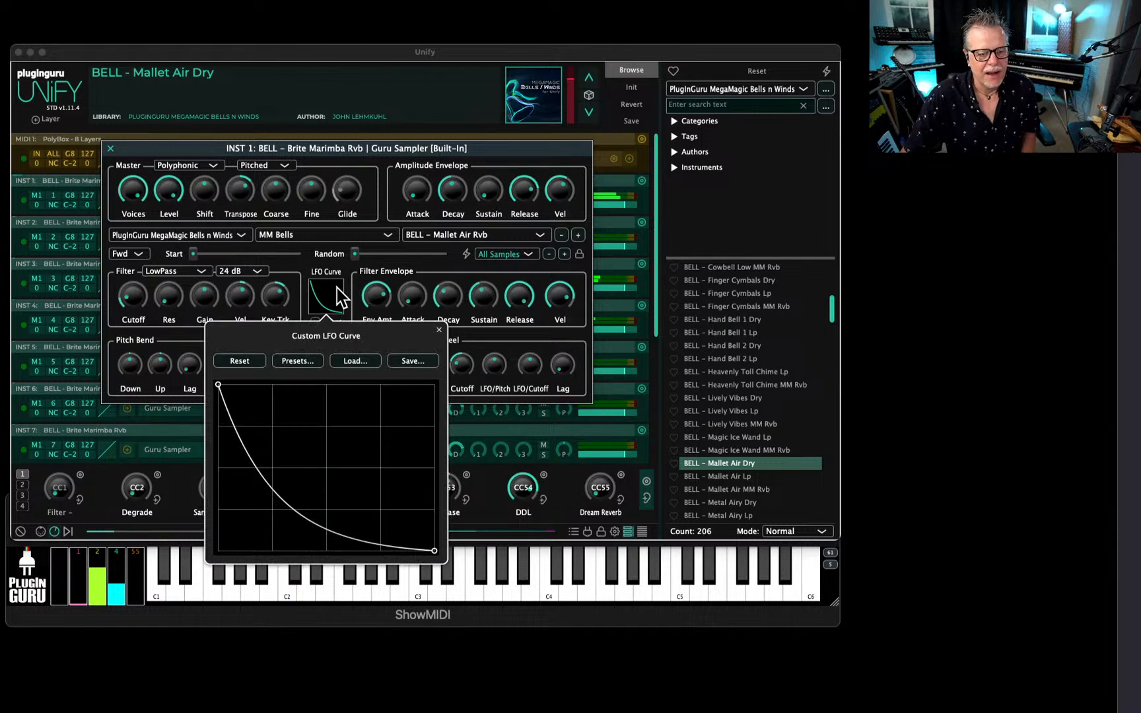
click(295, 361)
mouse_move(340, 478)
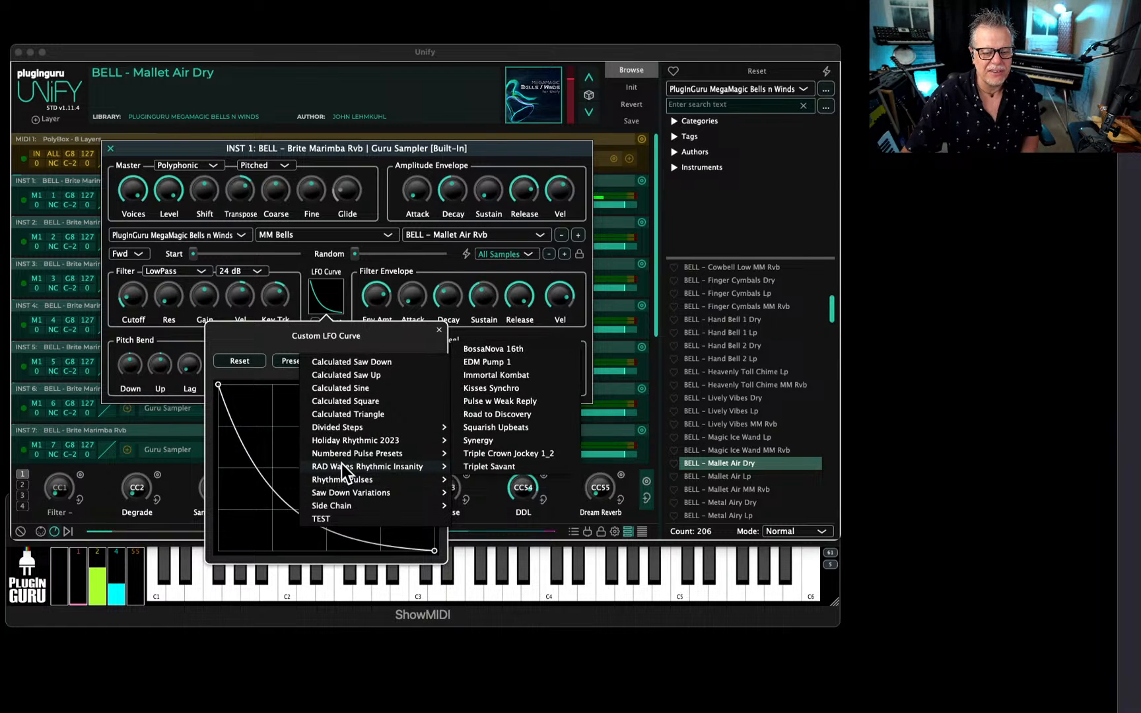
click(485, 439)
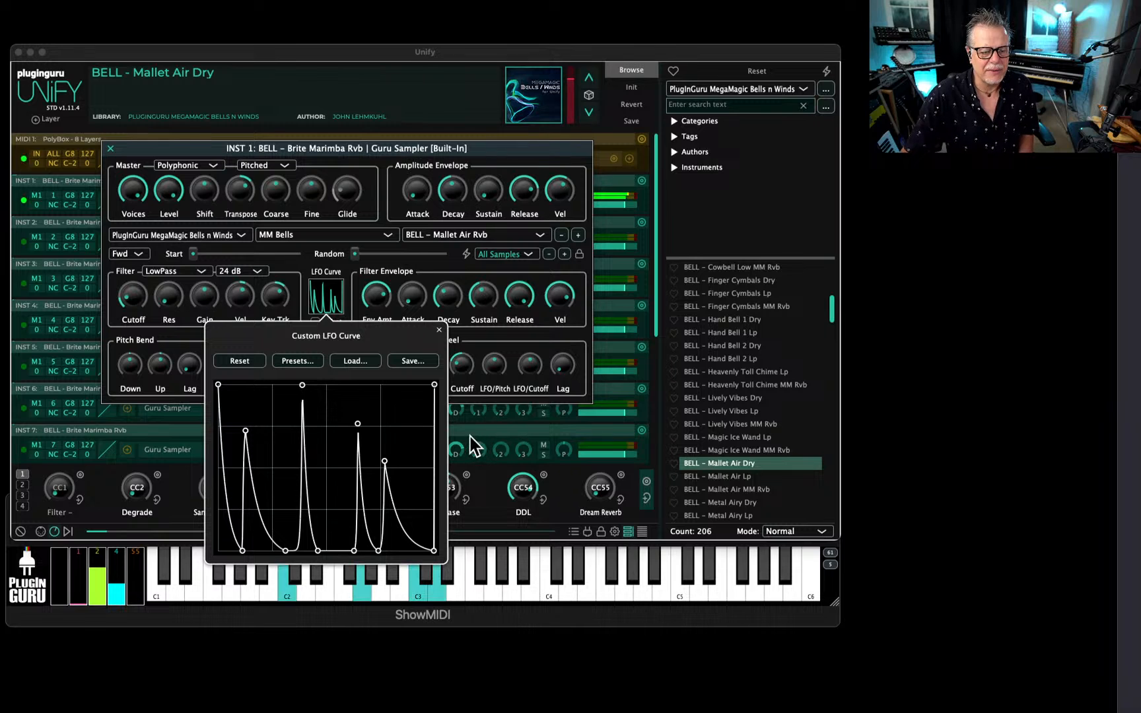
click(311, 271)
Set INST 1's LFO rate to 1/2, raise the LFO cutoff depth and filter resonance, reduce the envelope amount, and close the sampler.
drag(245, 363, 249, 402)
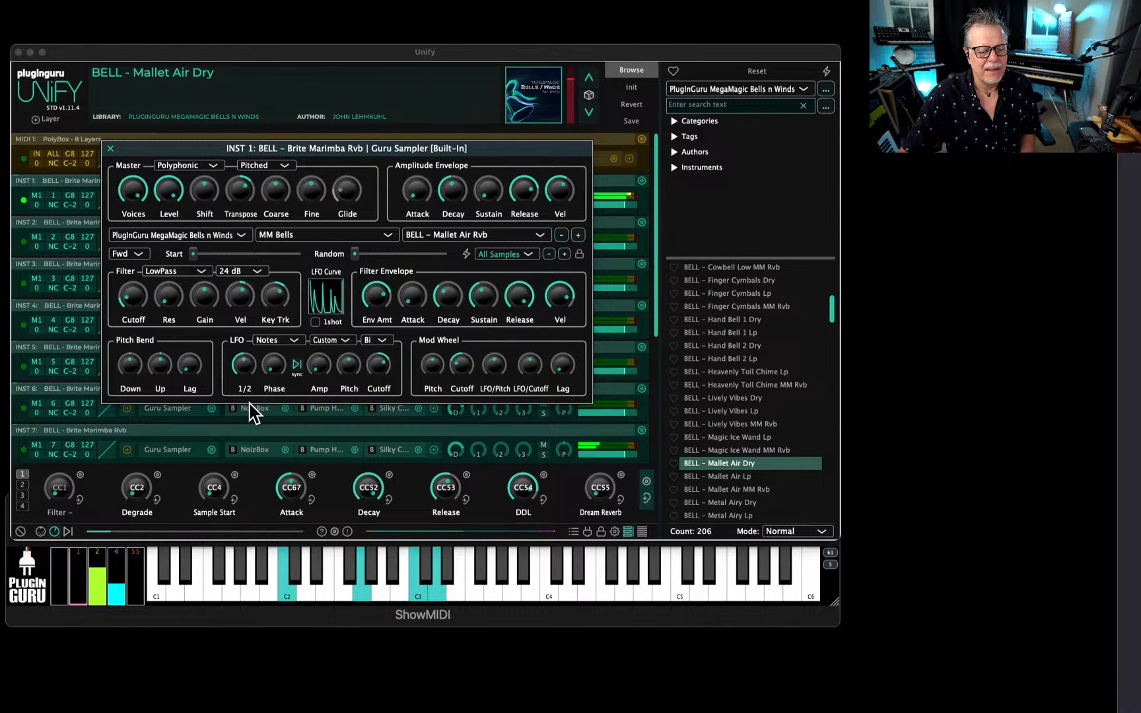
drag(385, 380, 387, 366)
drag(173, 300, 179, 267)
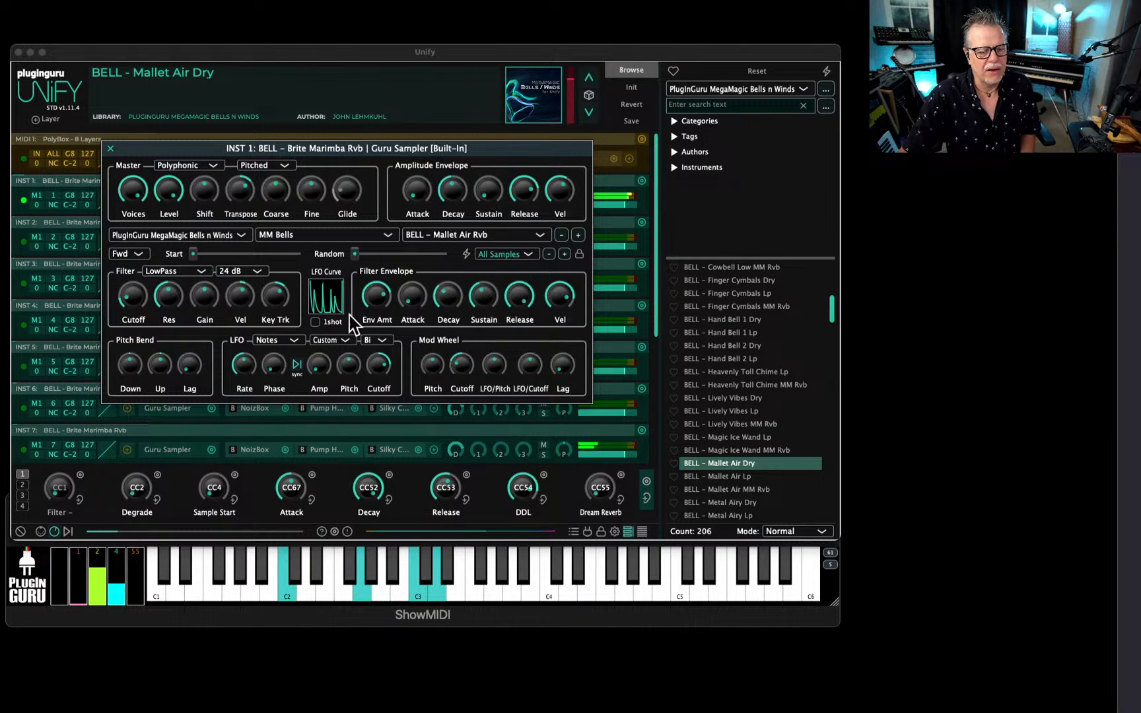
mouse_move(379, 307)
mouse_down()
mouse_move(377, 327)
mouse_move(386, 321)
mouse_up()
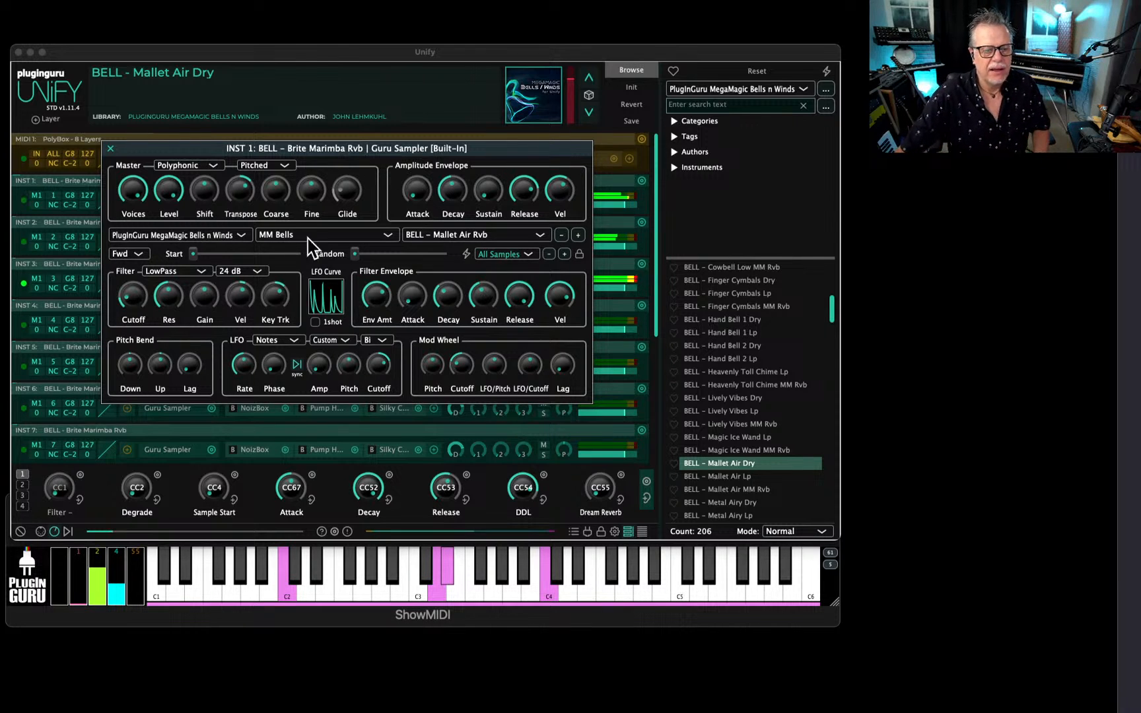
click(109, 146)
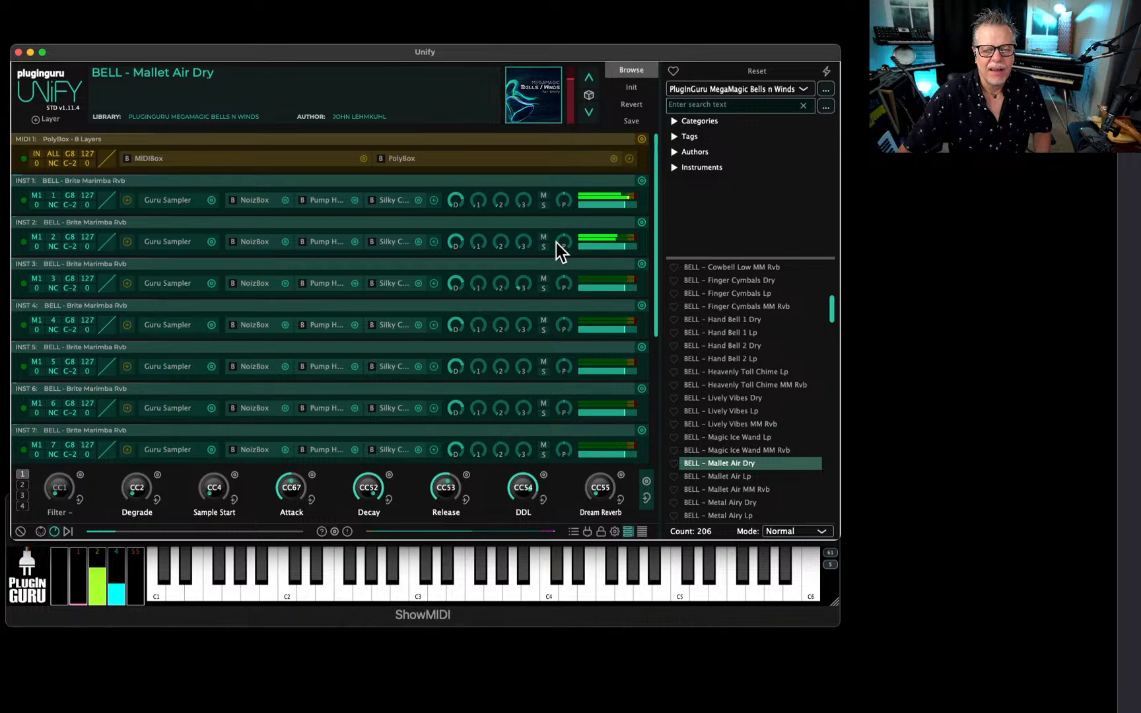
Adjust the panning of INST 2 and INST 3, and raise INST 4's third aux send and level.
drag(561, 285, 593, 215)
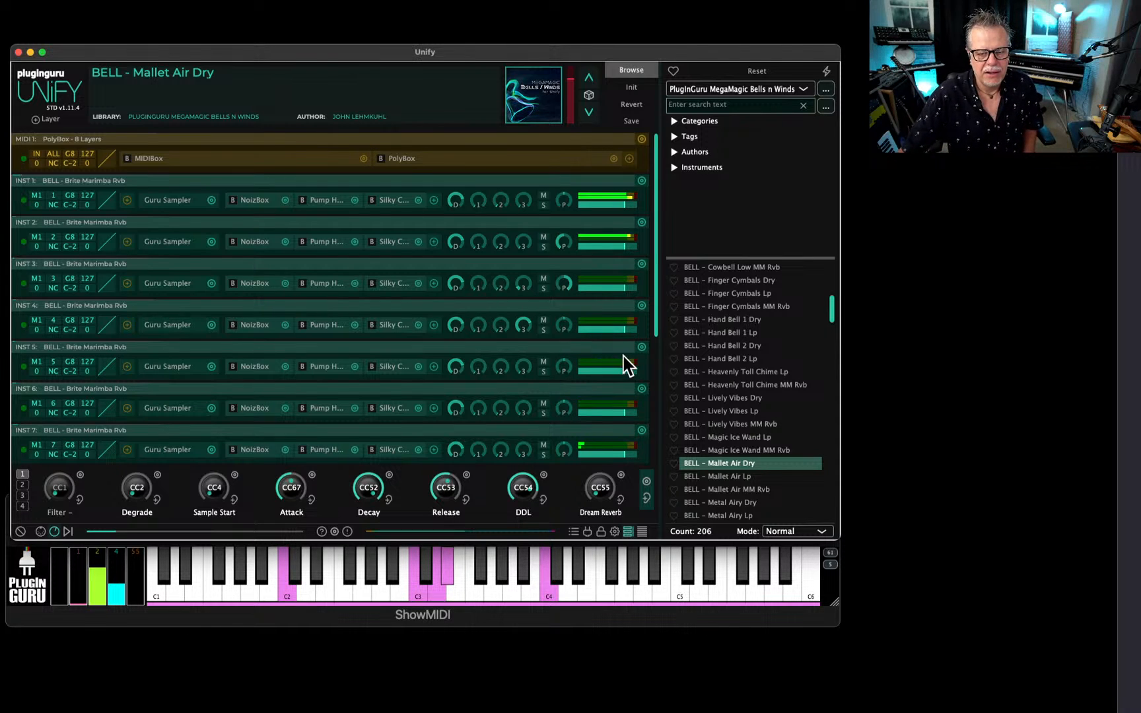
drag(603, 336, 607, 337)
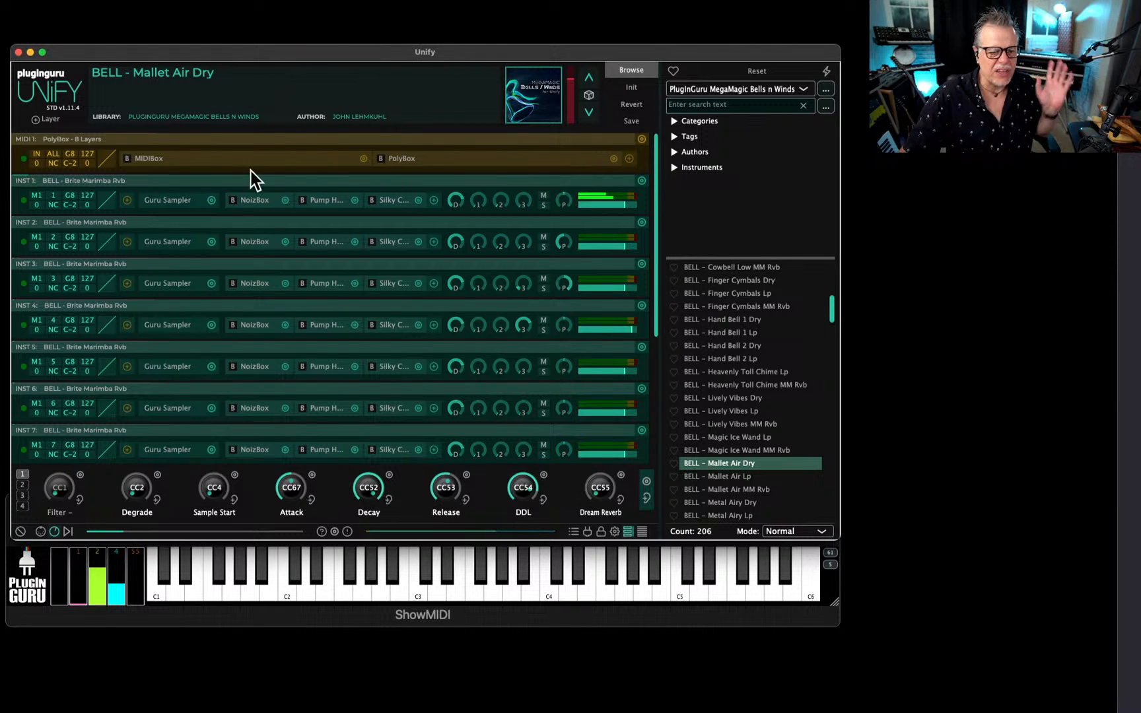
Save the patch as a new preset named ZBPM PAD - WS WIP in the PlugInGuru MegaMagic Bells n Winds library.
click(632, 121)
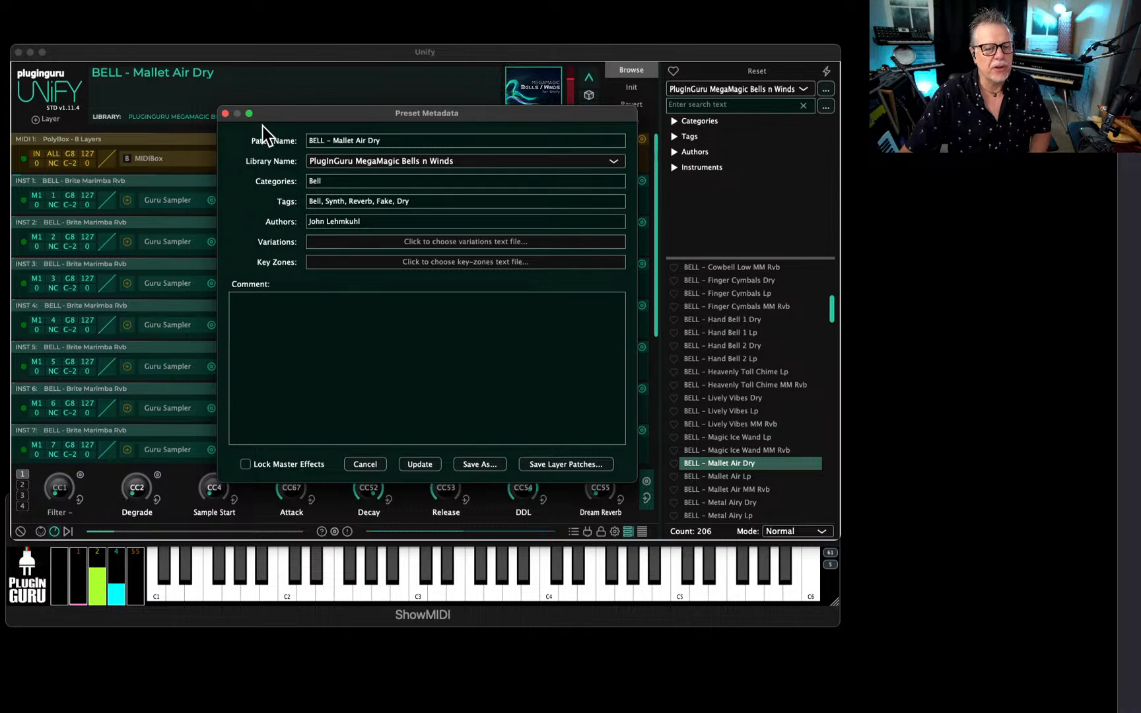
click(225, 114)
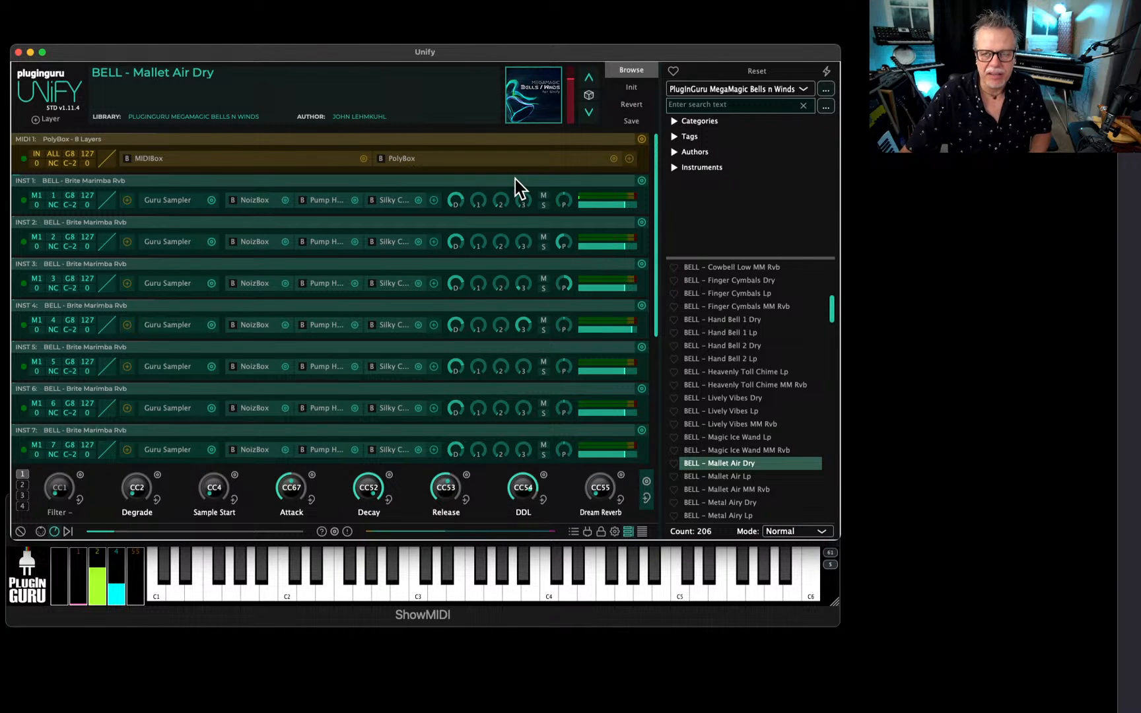
click(623, 124)
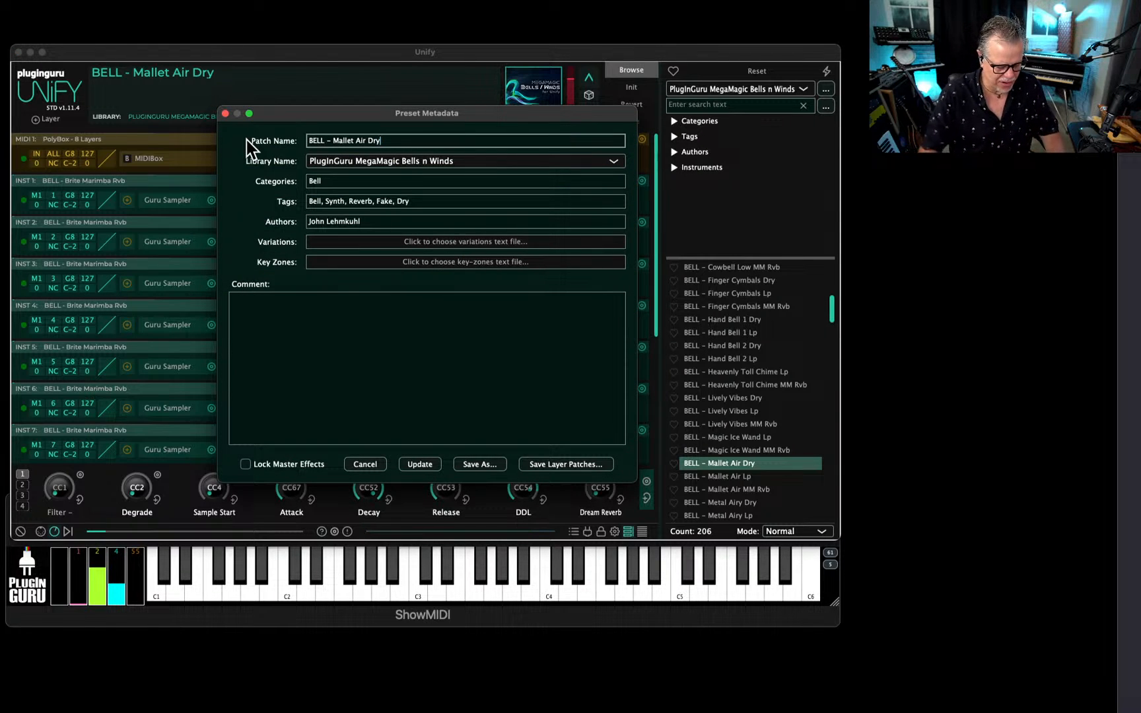
key(super+a)
text(Z)
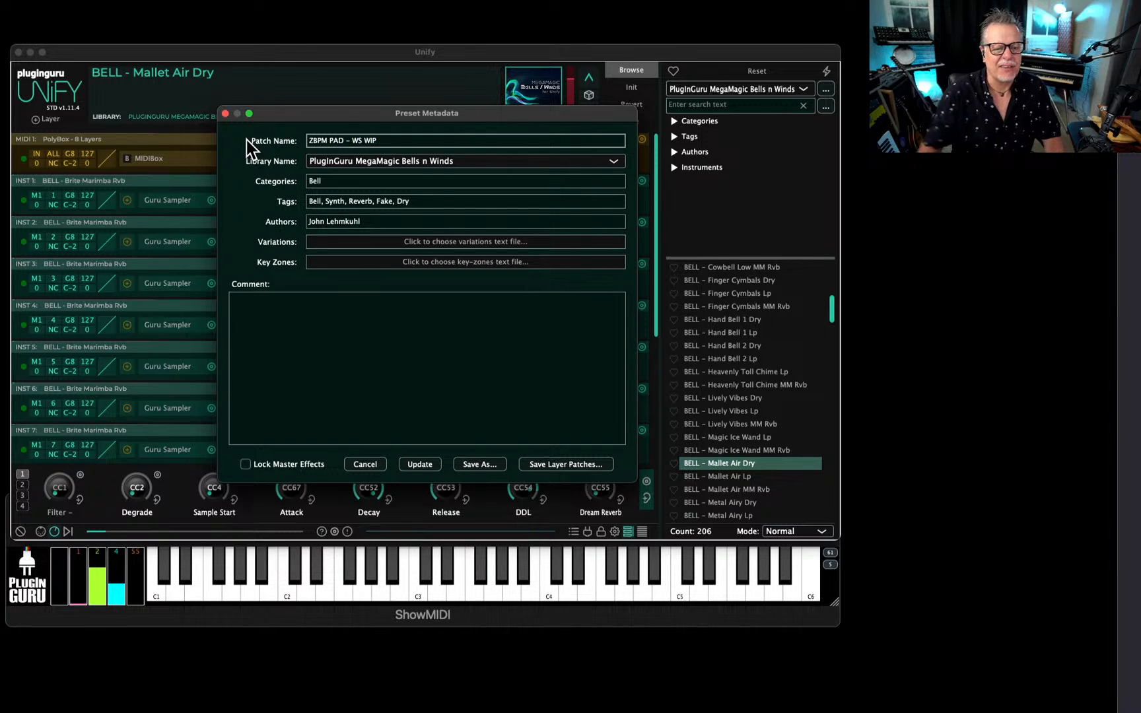
click(482, 465)
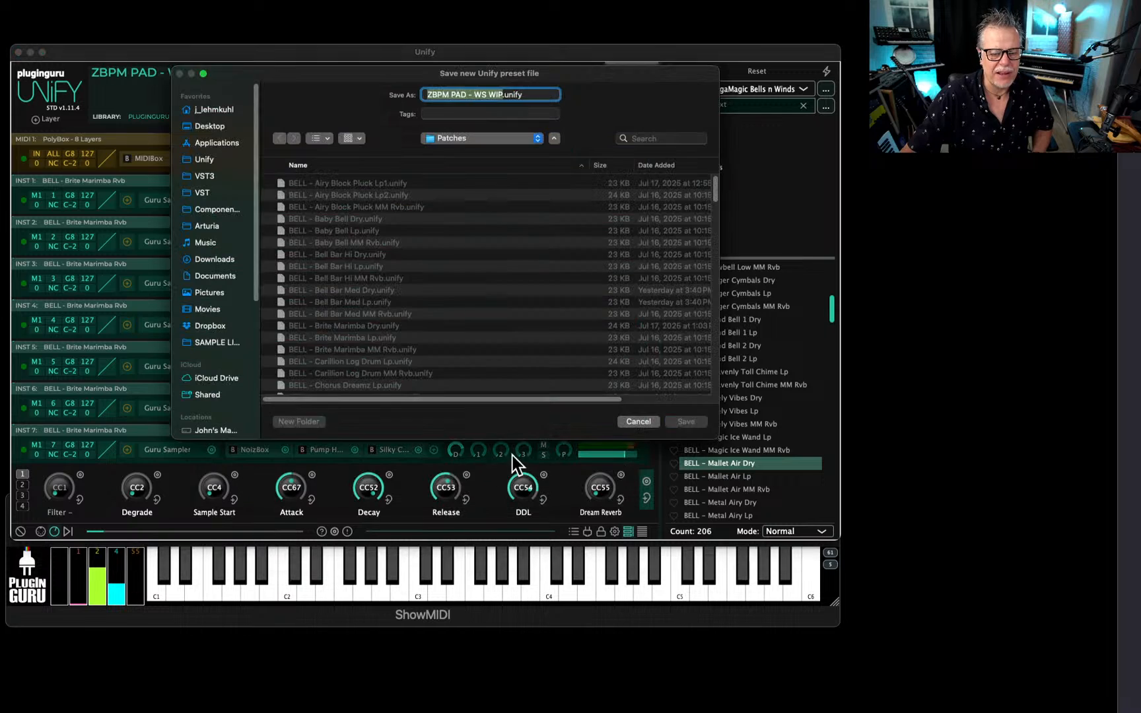
click(688, 421)
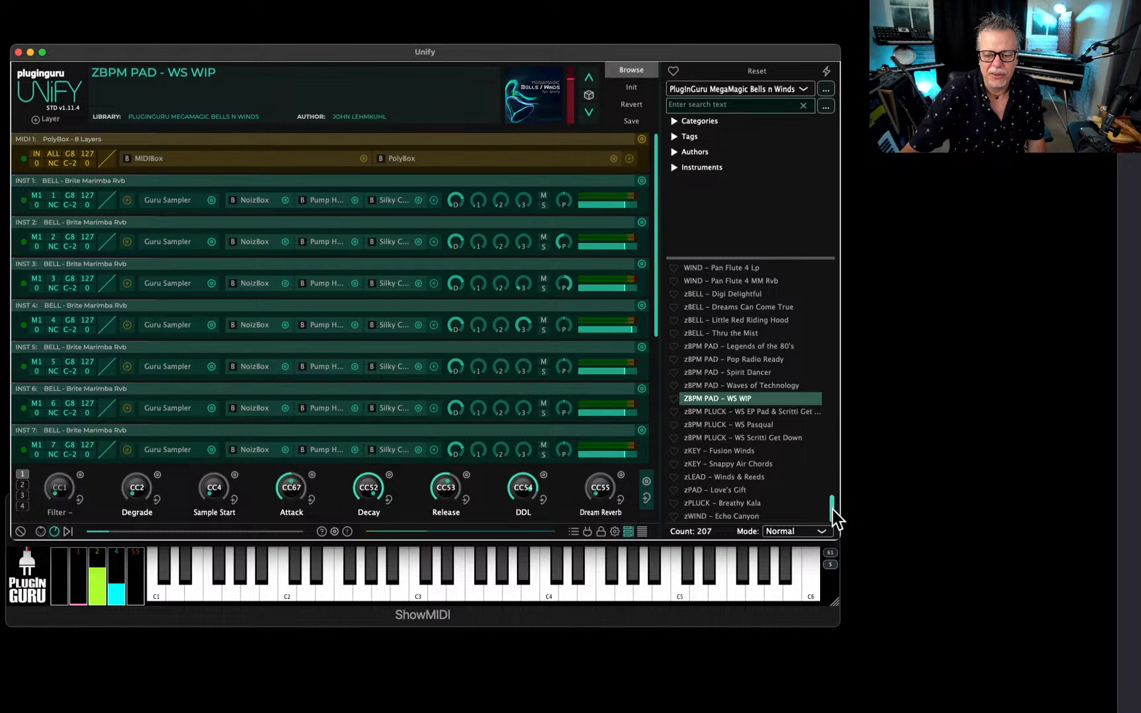
Load BELL - Baby Bell Dry to view its artwork full size, and load the BELL - Brite Marimba Dry patch.
drag(830, 517, 813, 246)
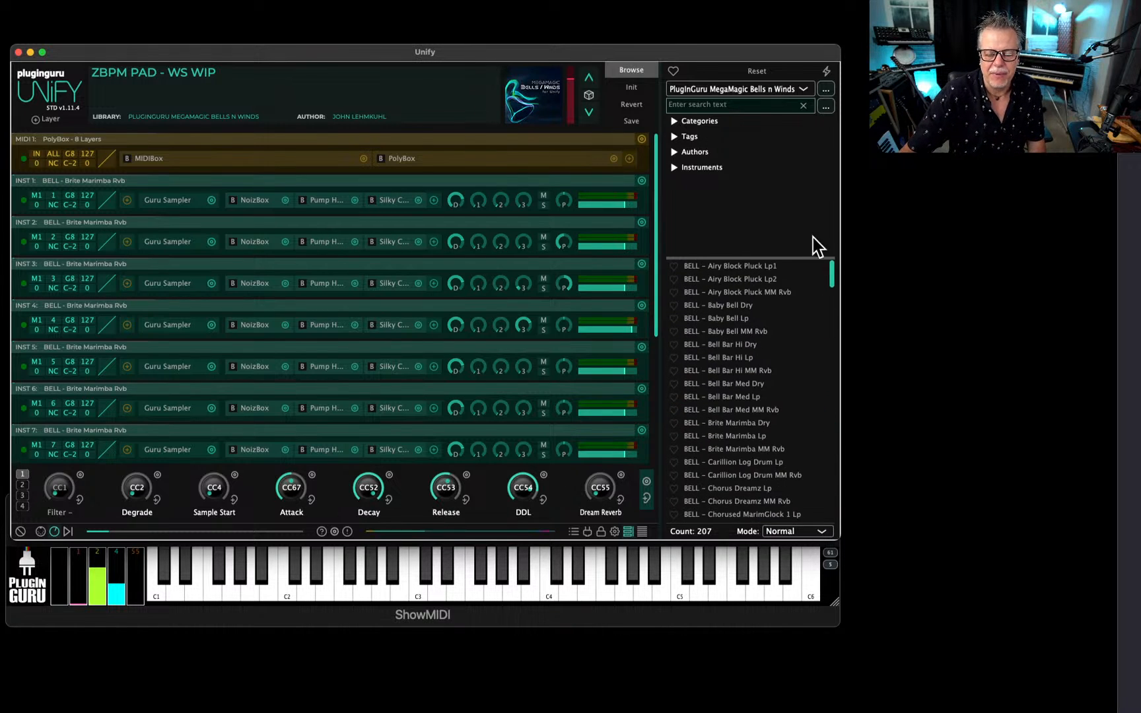
click(721, 305)
click(540, 115)
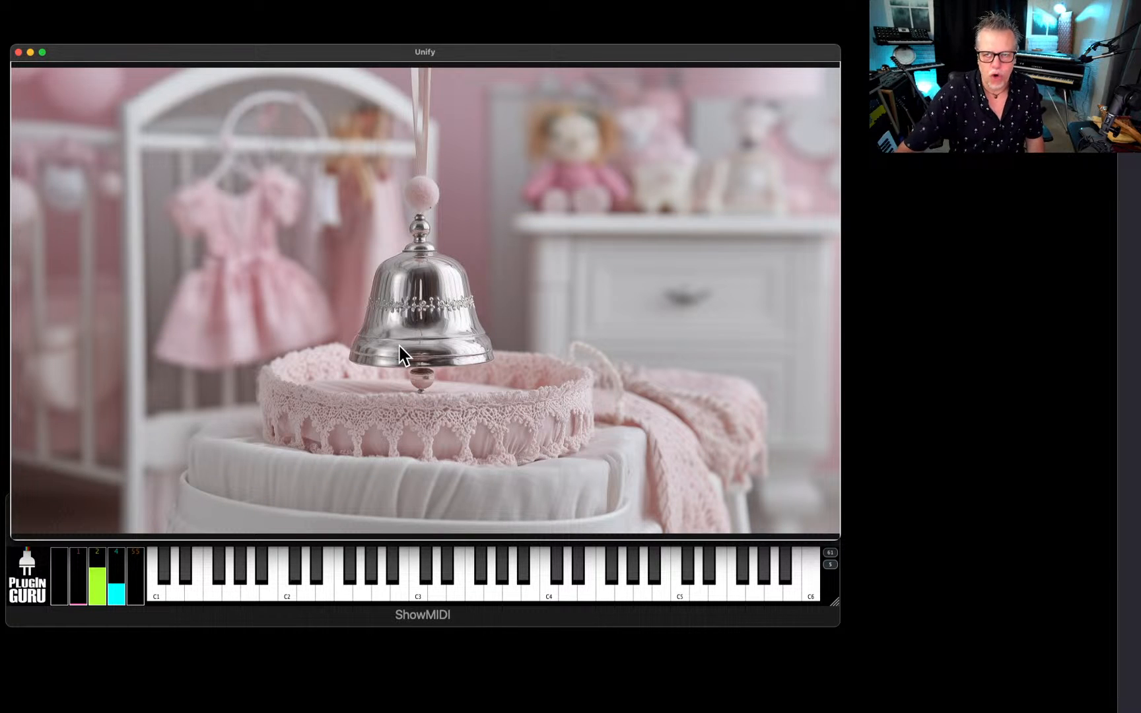
click(487, 336)
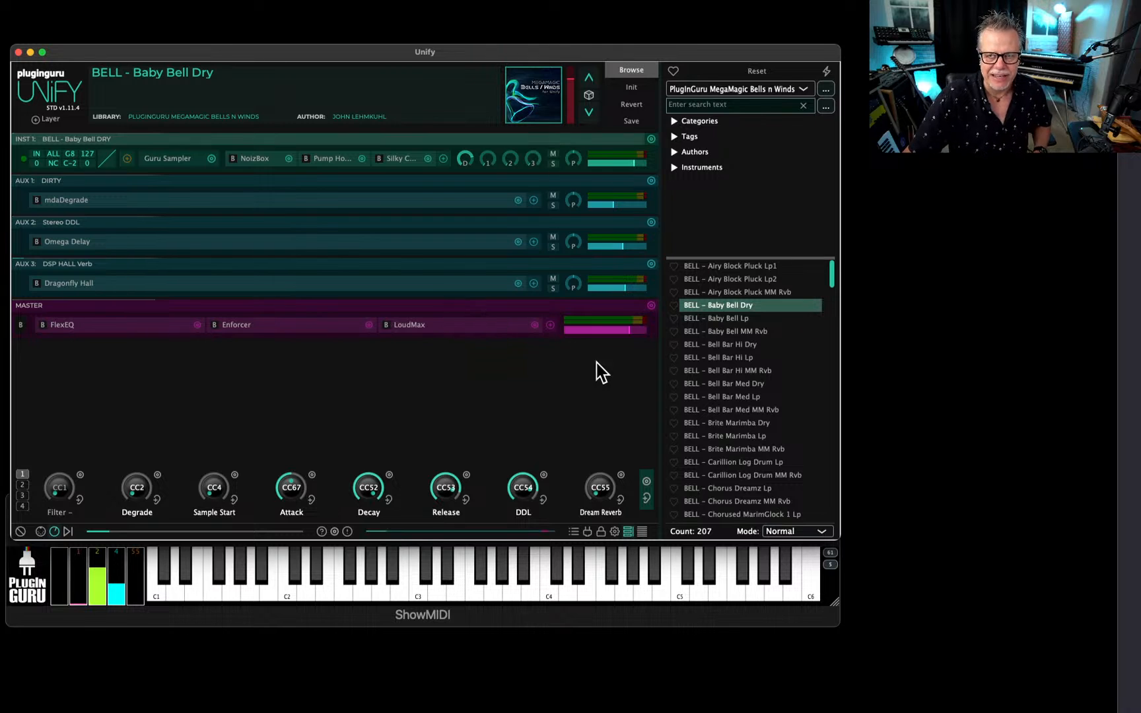
click(726, 427)
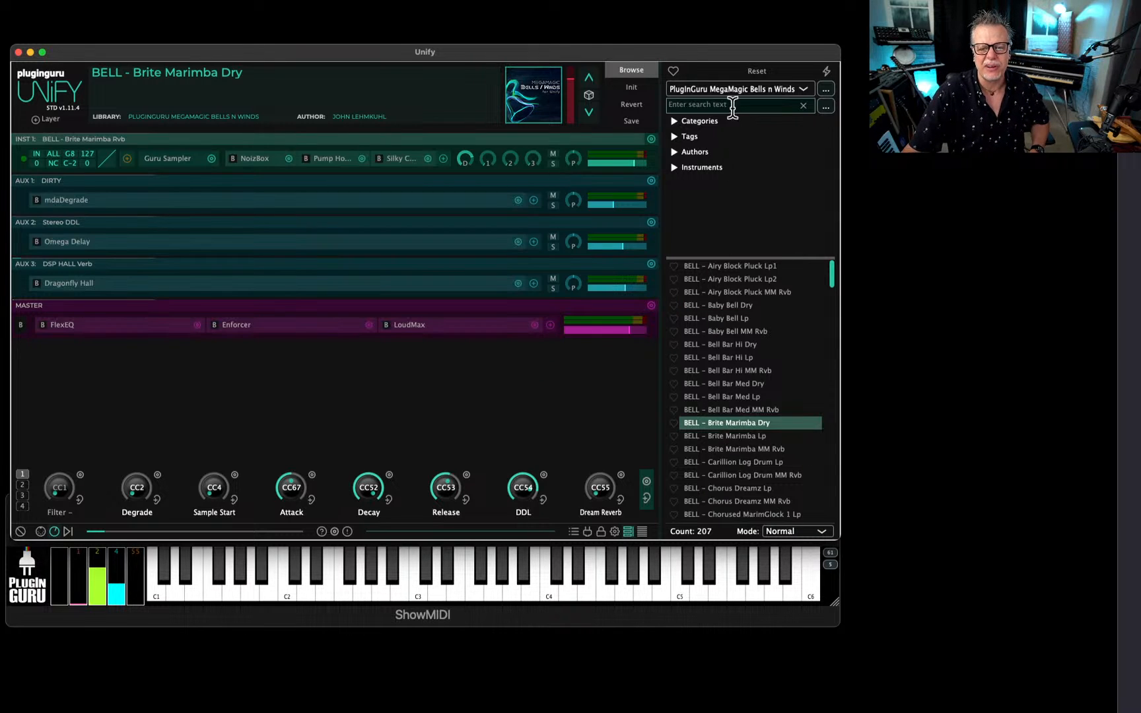
View the BELL - Brite Marimba Dry artwork full size, and load BASS - Drama Grow from the PlugInGuru CloudForm library to view its artwork.
click(535, 97)
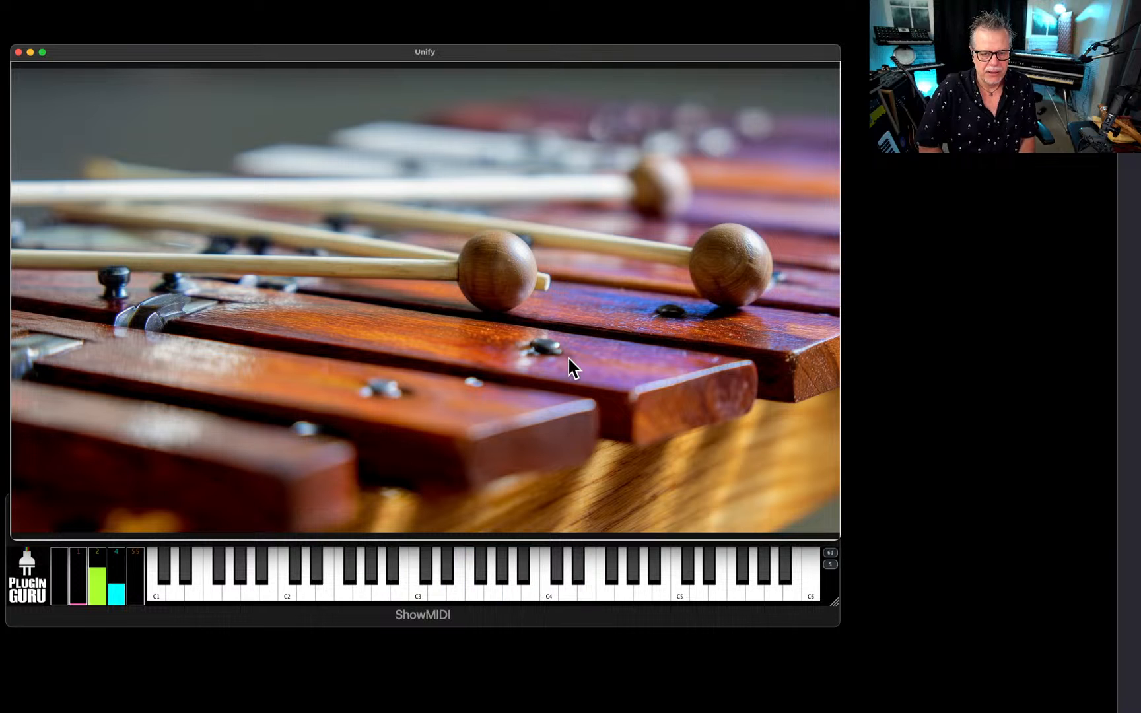
click(315, 228)
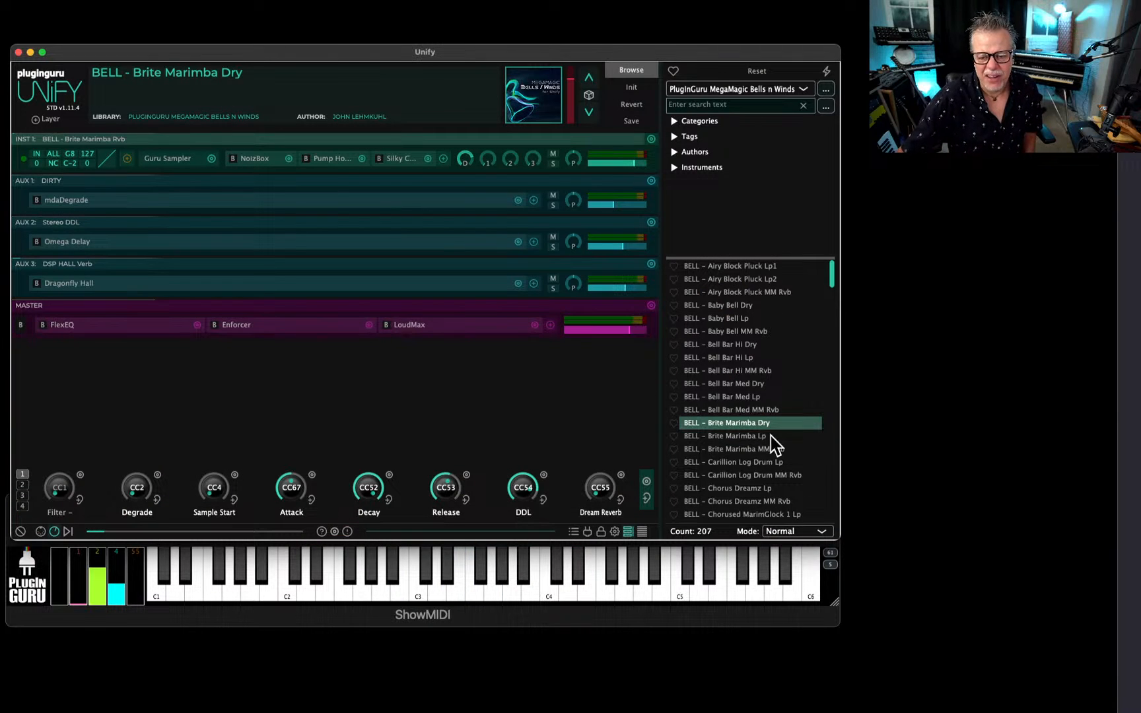
click(764, 89)
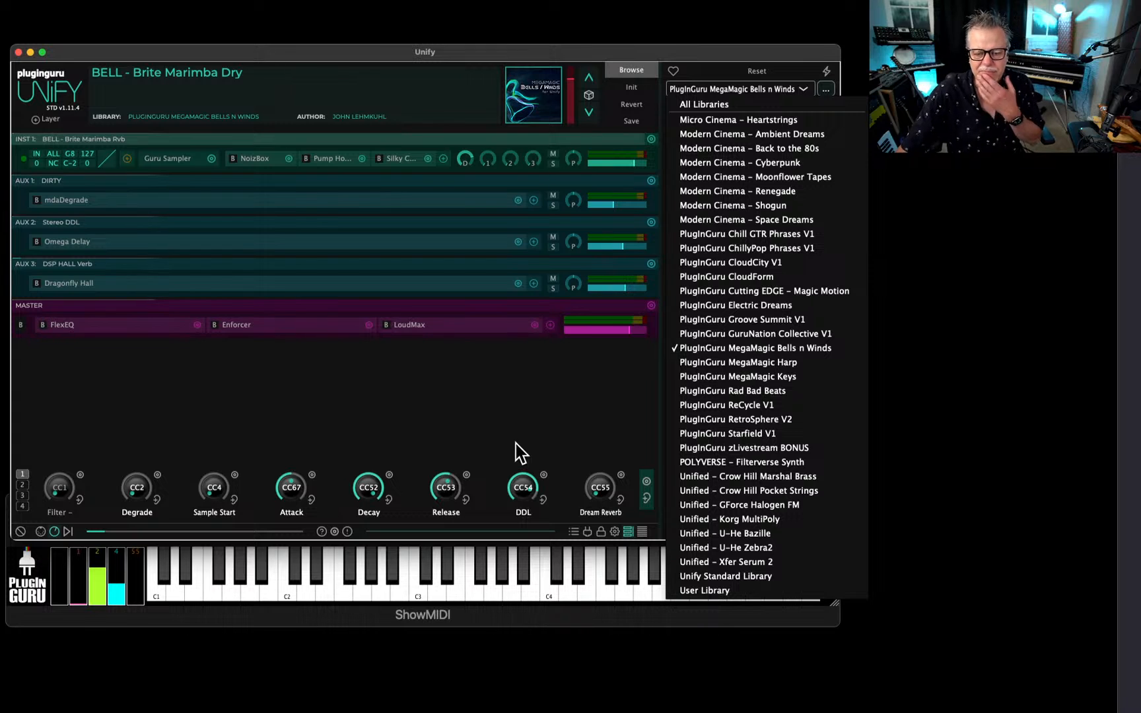
click(718, 277)
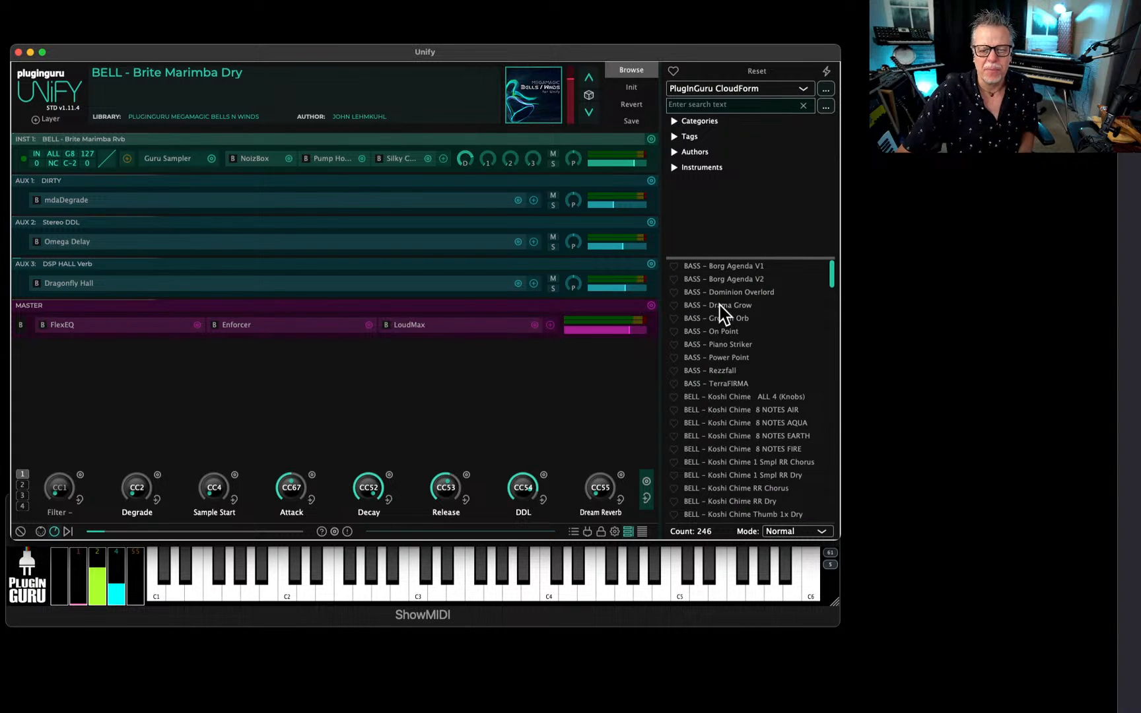
click(720, 306)
click(537, 115)
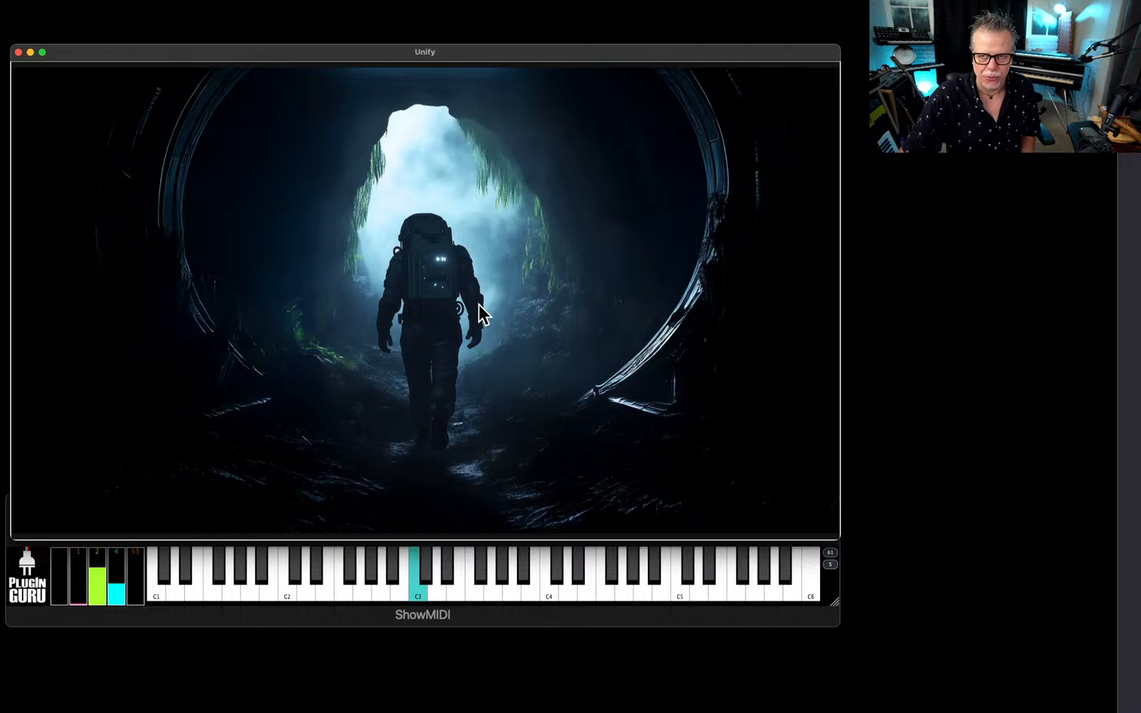
click(522, 301)
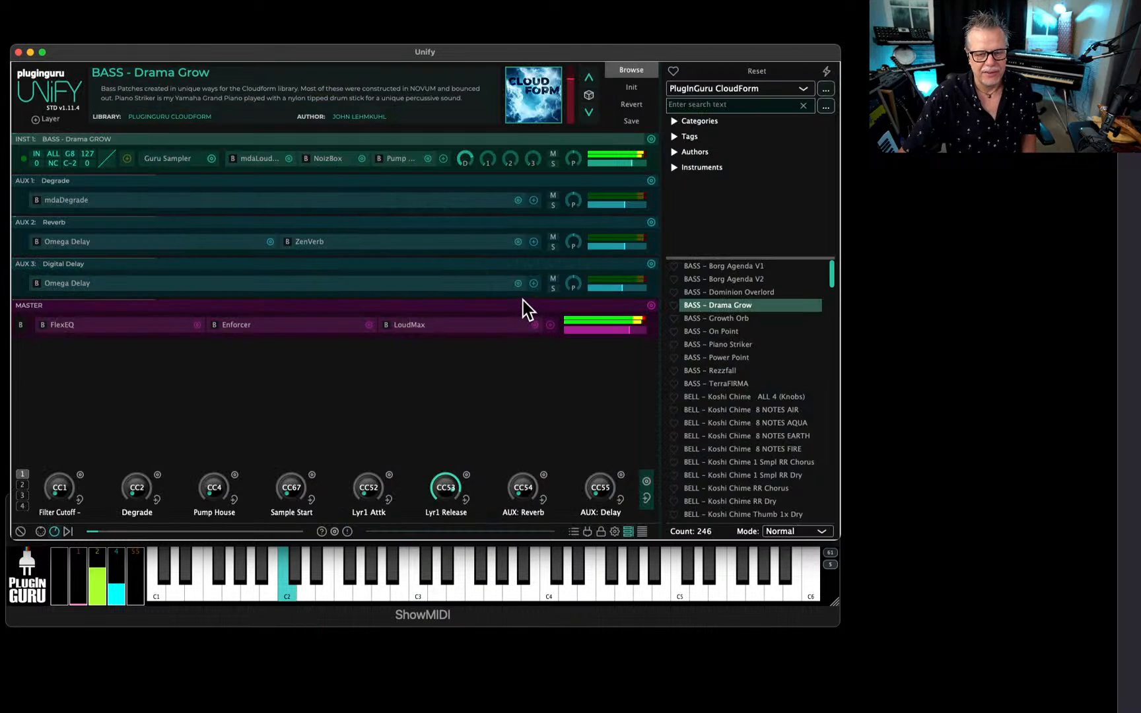
Load BELL - Carillion Log Drum Lp from the PlugInGuru MegaMagic Bells n Winds library and view its artwork full size.
click(781, 90)
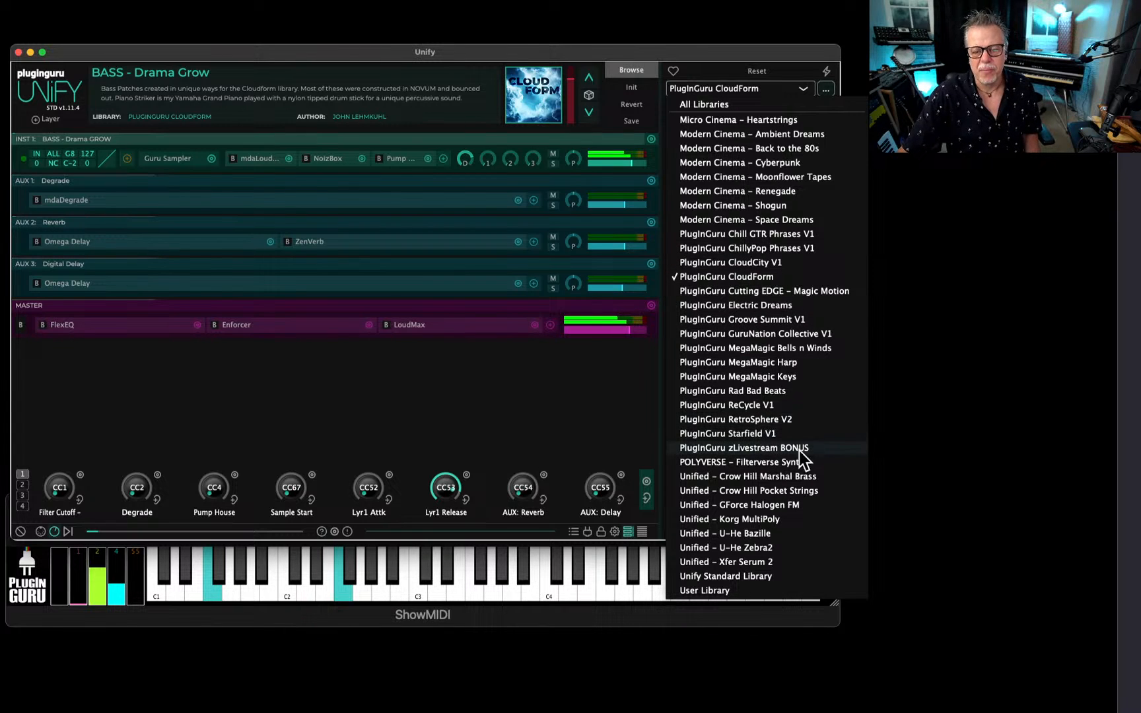
click(766, 347)
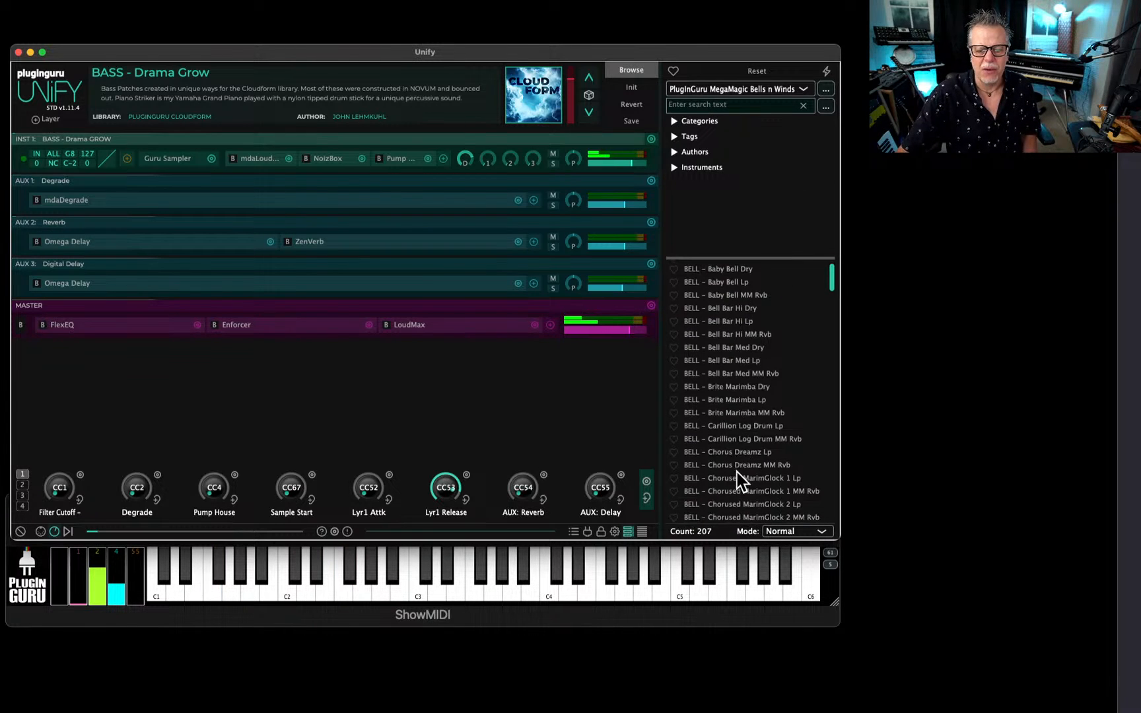
click(733, 426)
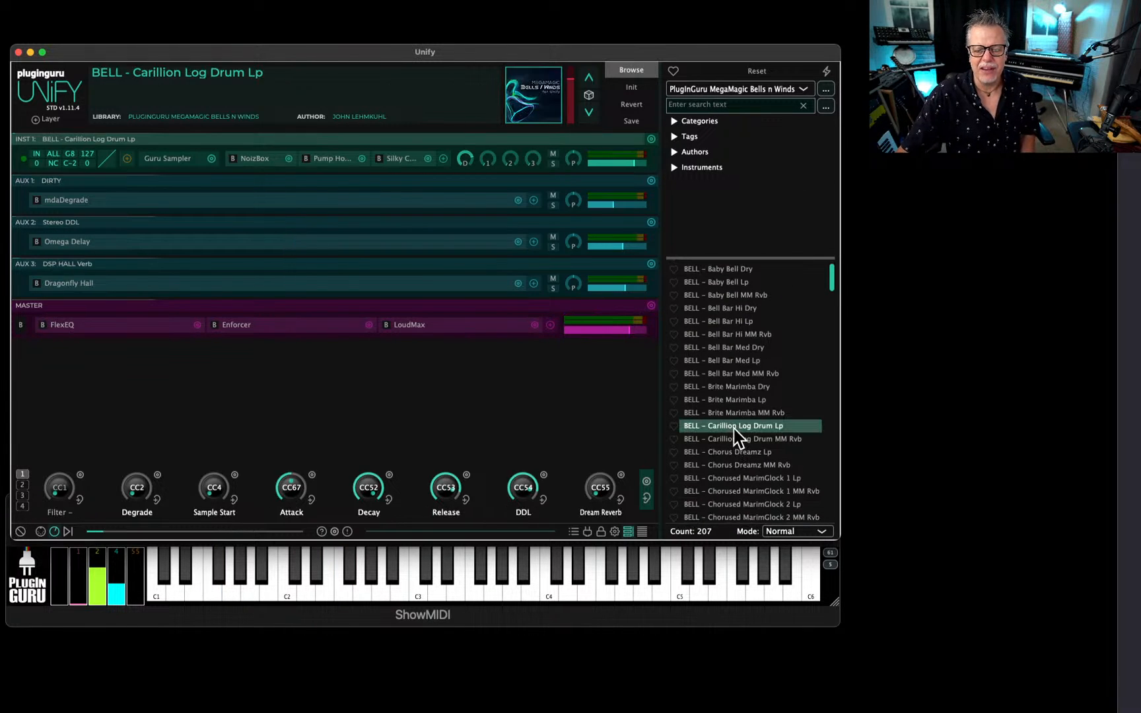
click(528, 95)
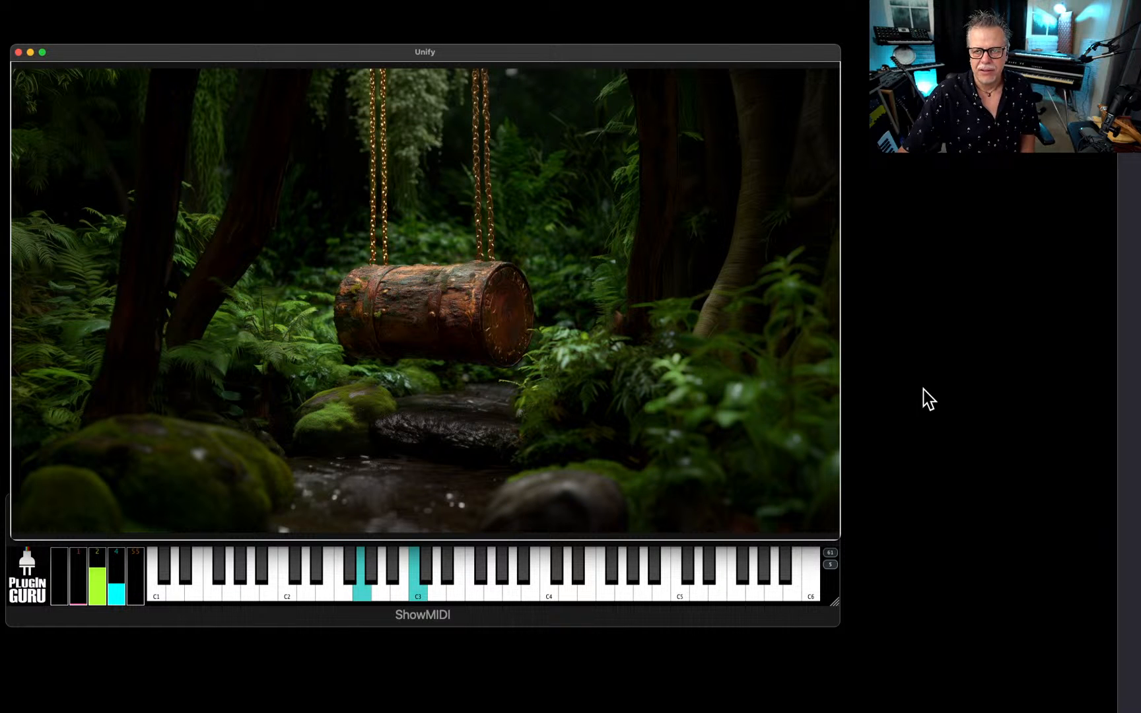
click(415, 272)
click(546, 80)
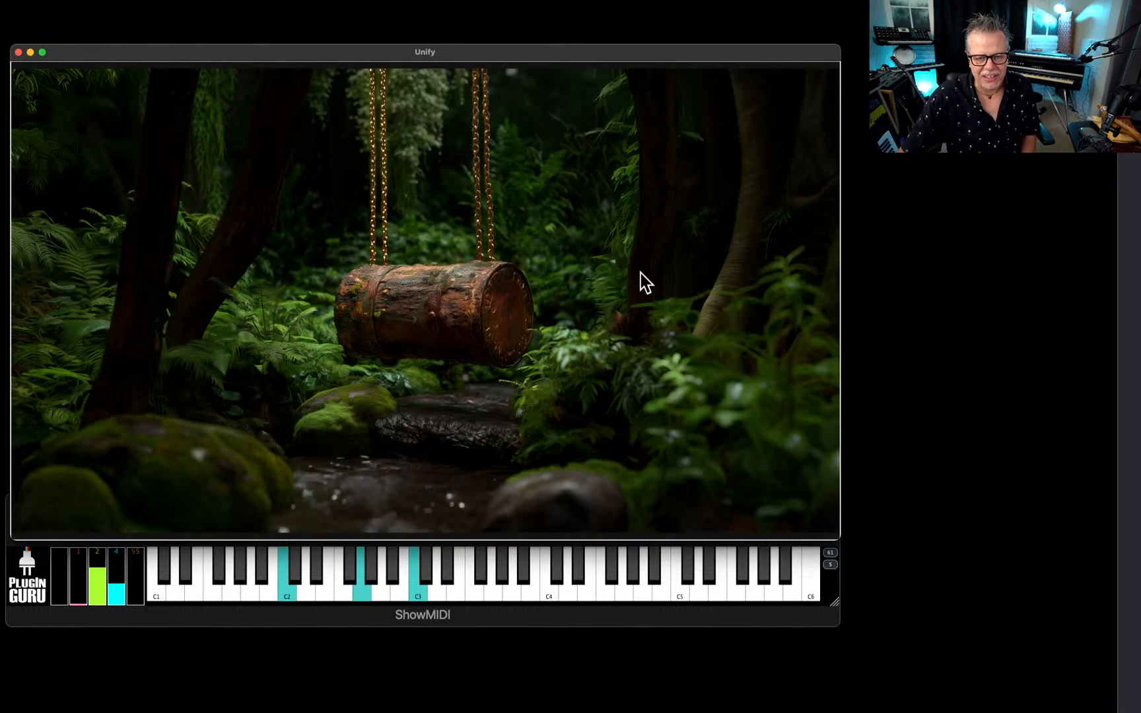
click(634, 333)
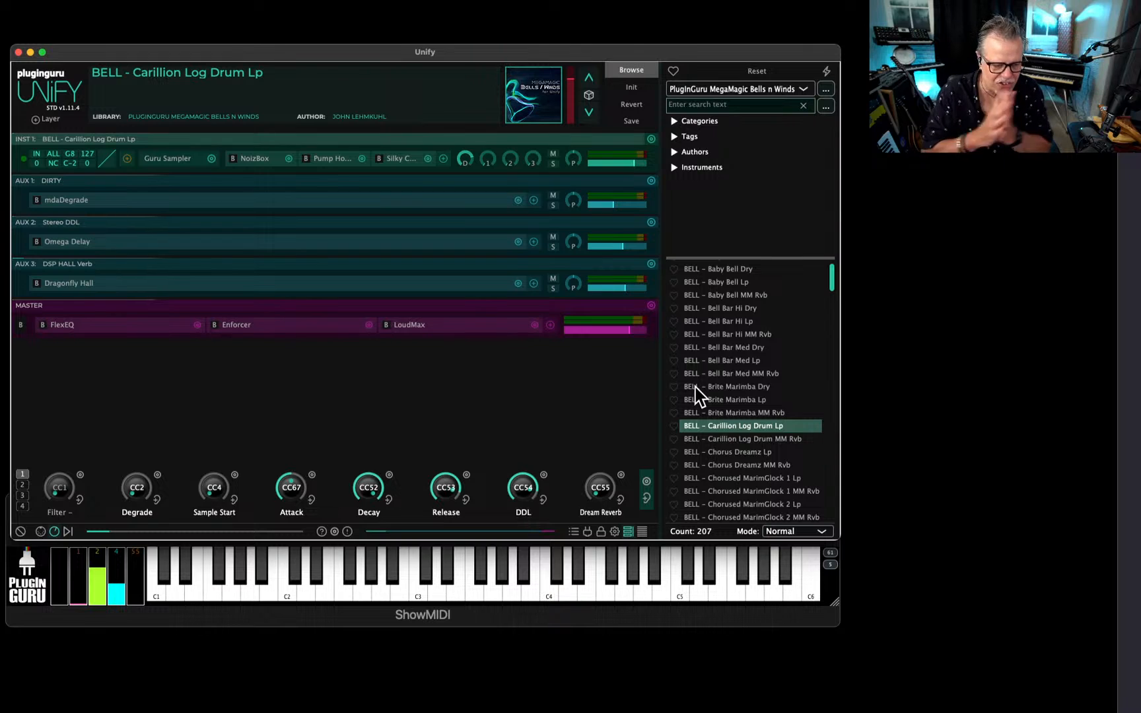
click(99, 567)
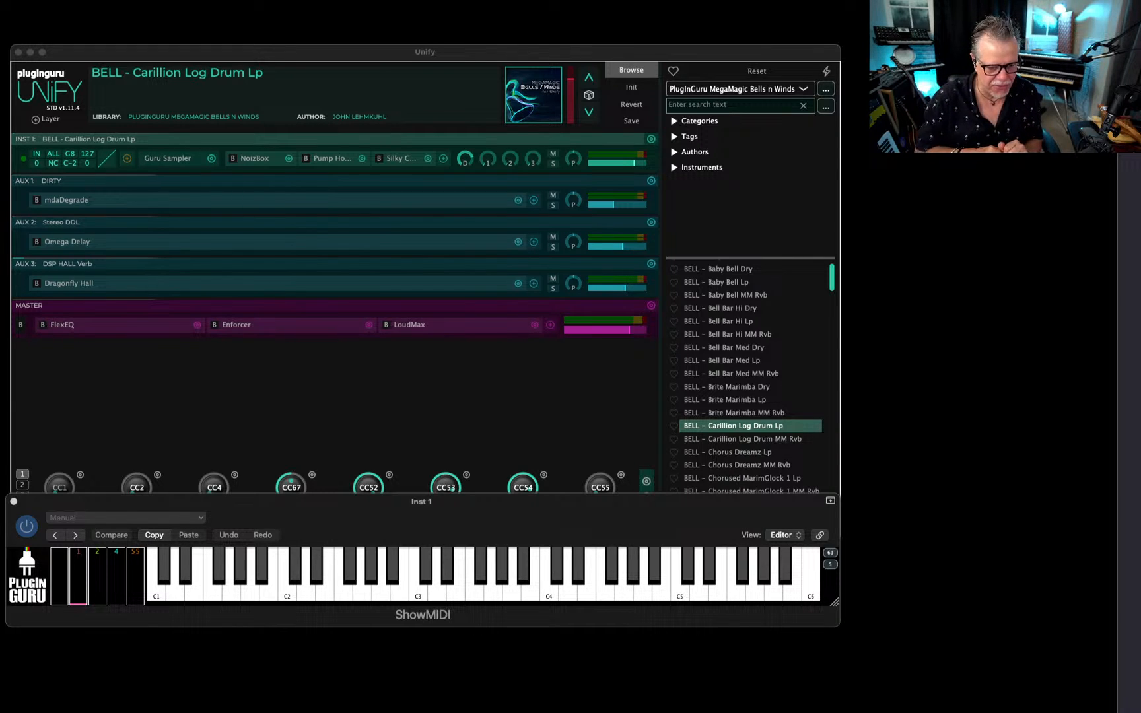
click(707, 49)
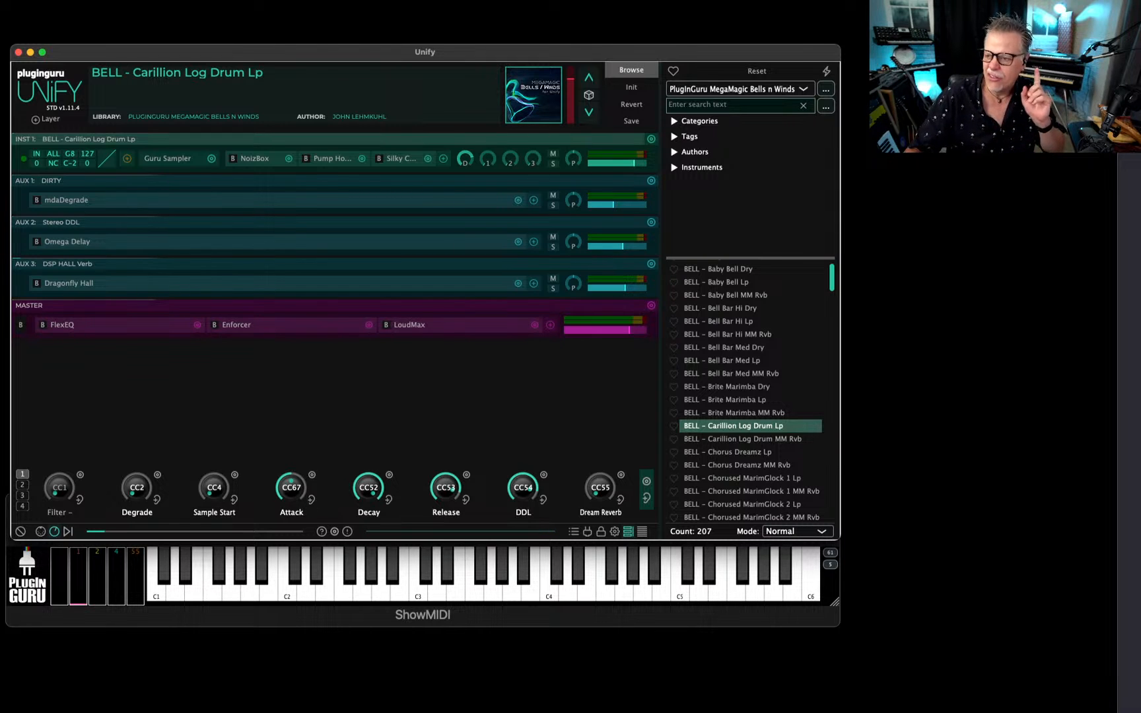
Switch to the PlugInGuru website in Firefox, browse the sound libraries on its Products page, and move the browser window out of view.
key(super+Tab)
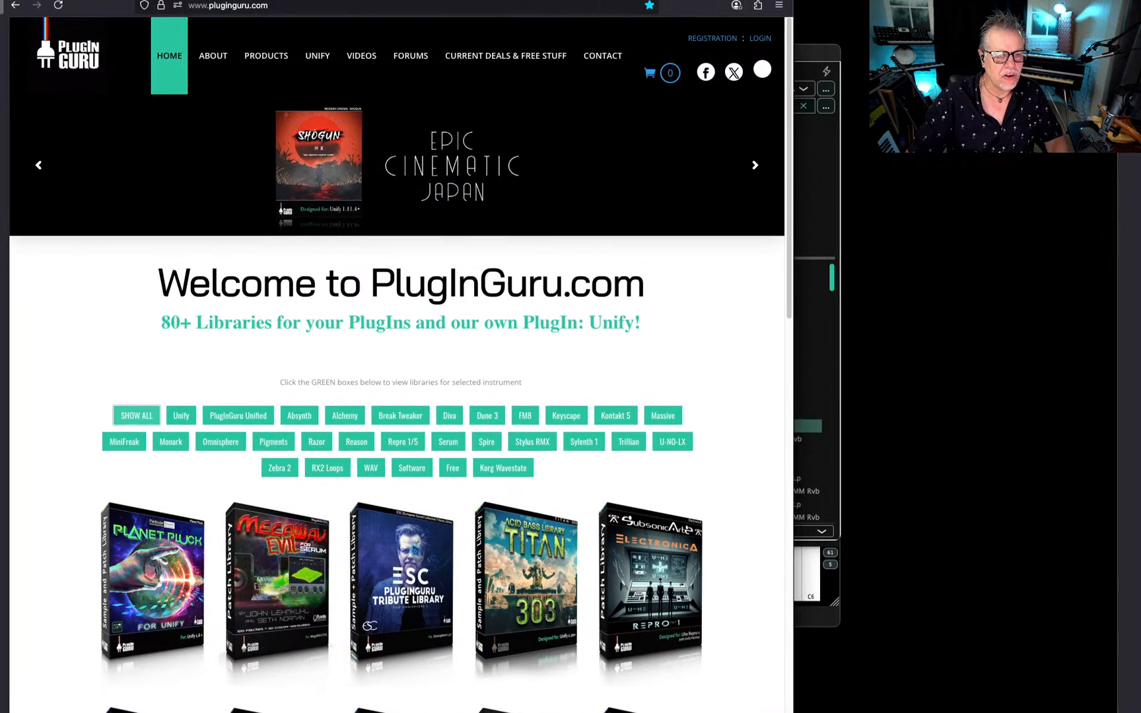
click(289, 66)
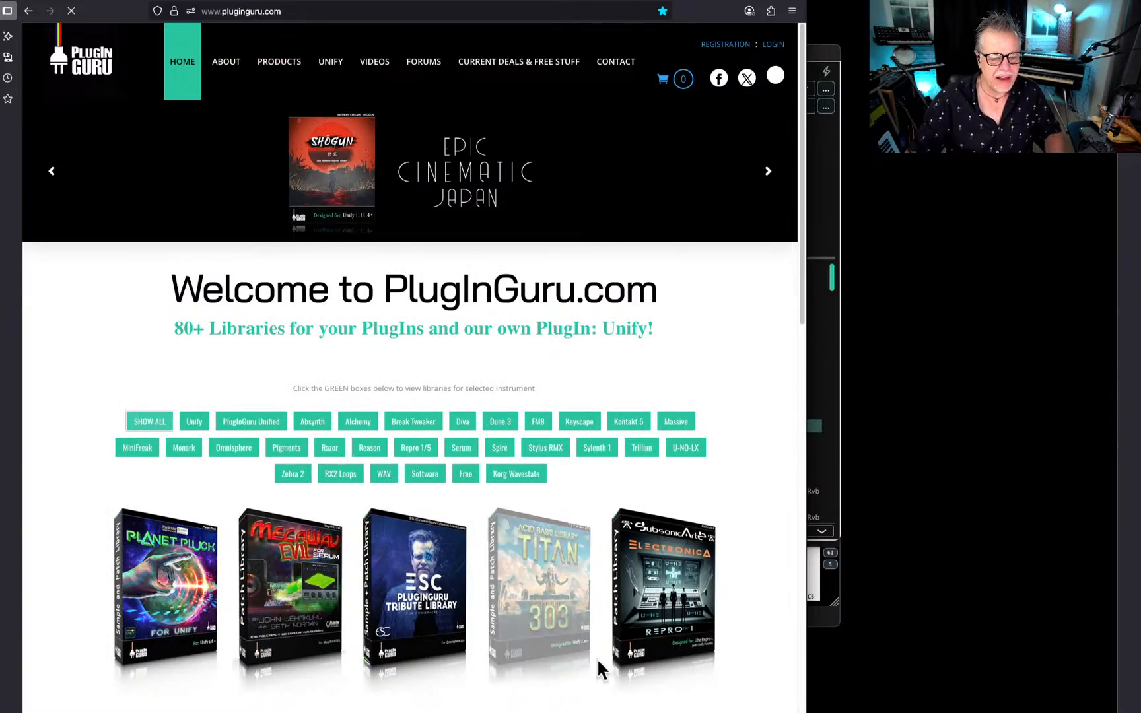
scroll(677, 555, down, 12)
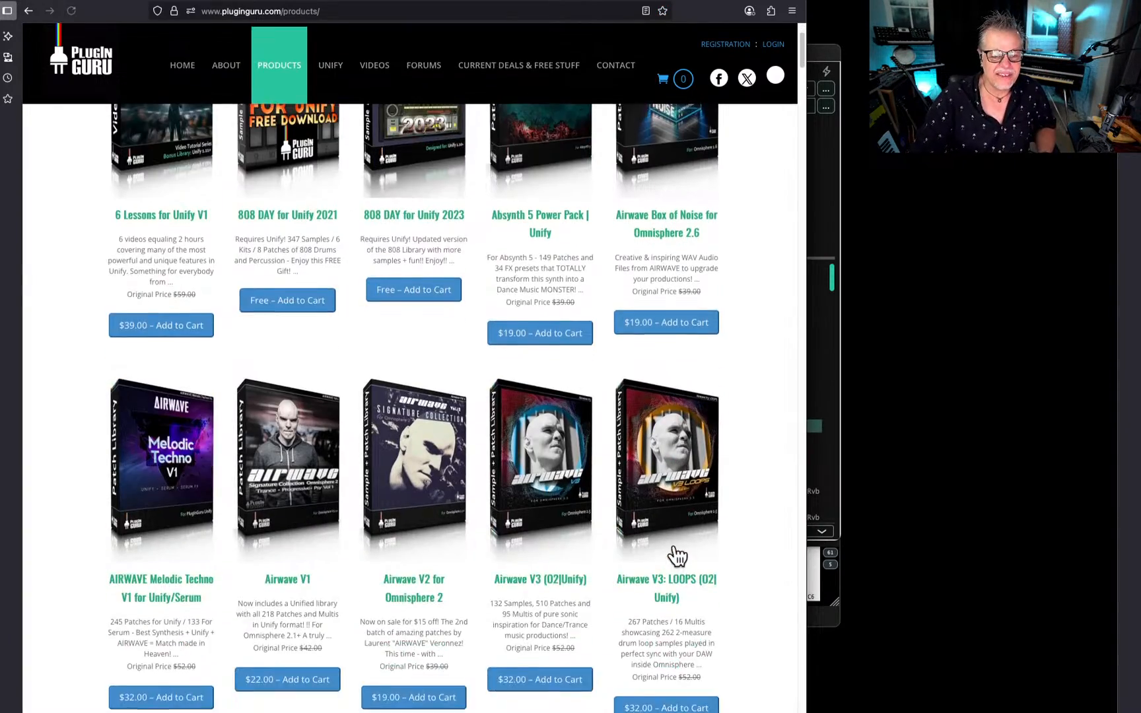
scroll(677, 555, down, 10)
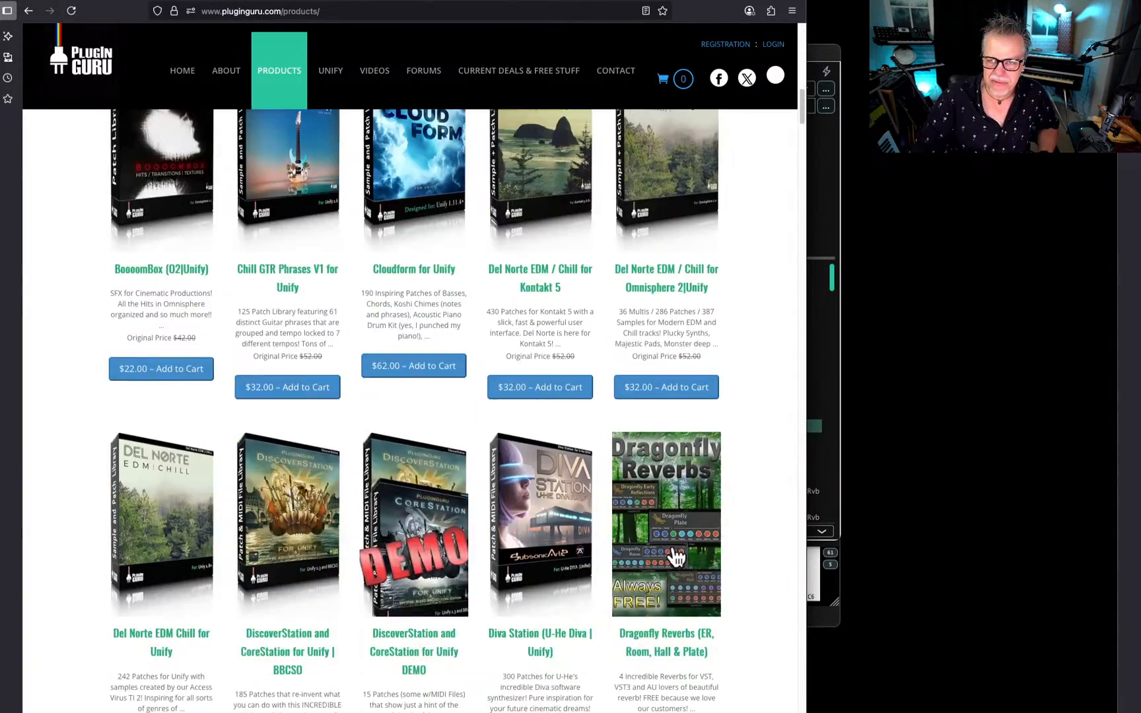
scroll(674, 558, down, 6)
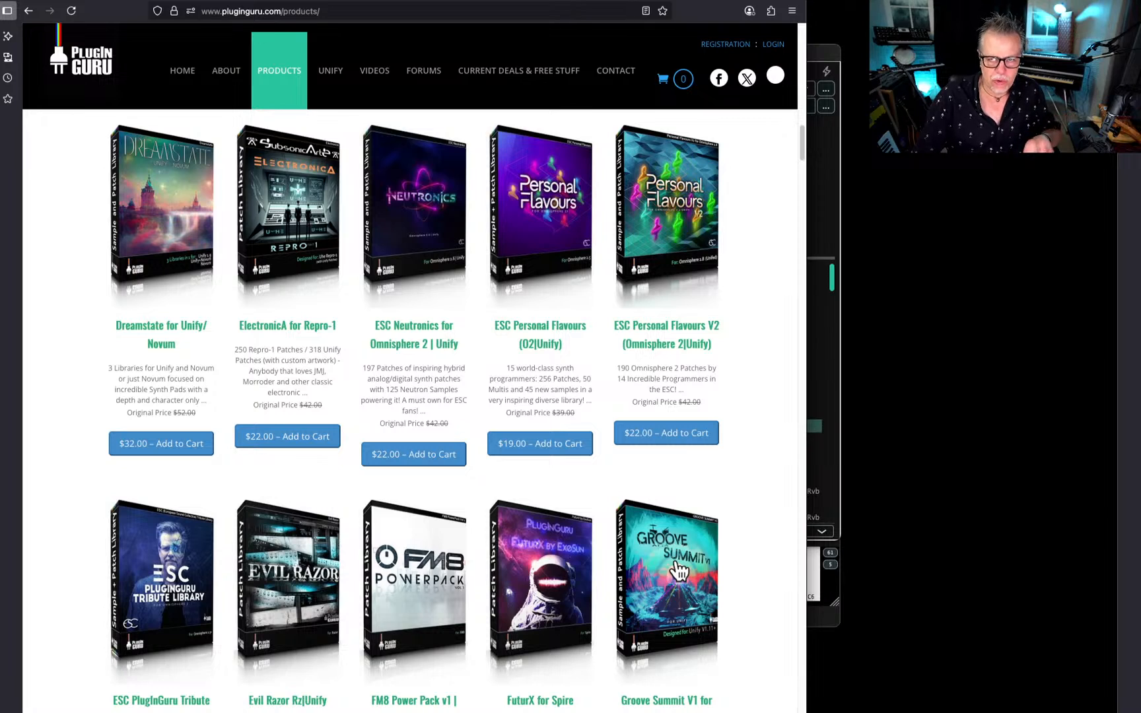
drag(610, 1, 638, 2)
scroll(580, 445, down, 3)
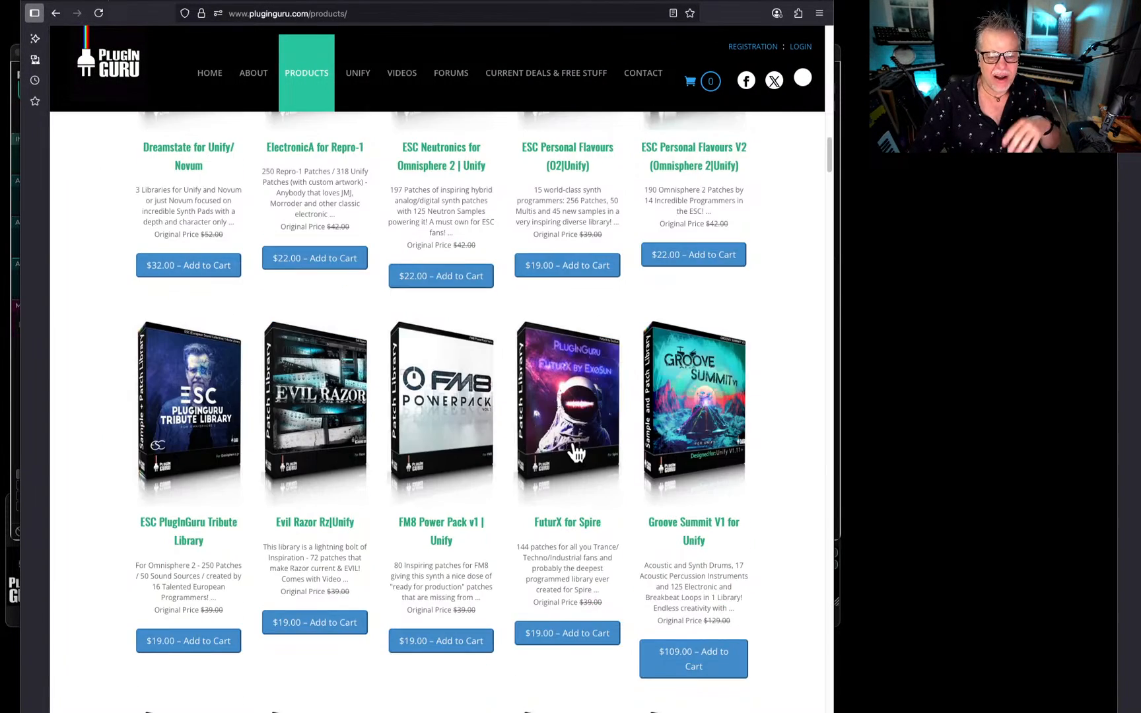
scroll(573, 451, down, 10)
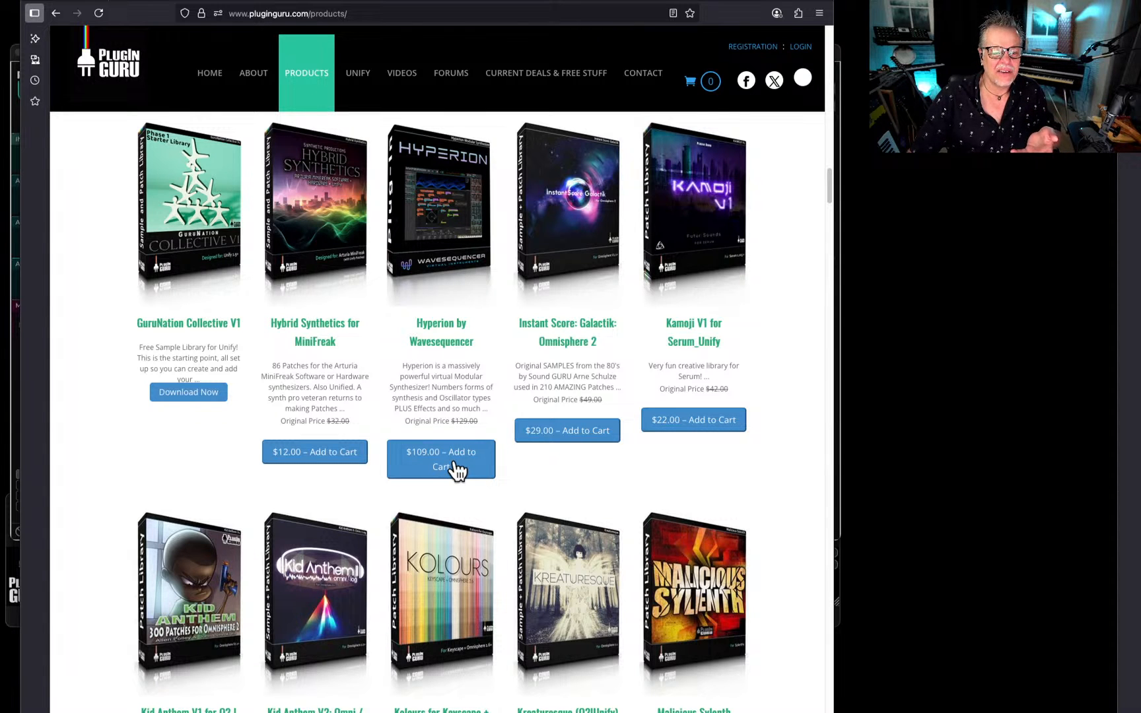
scroll(458, 470, down, 2)
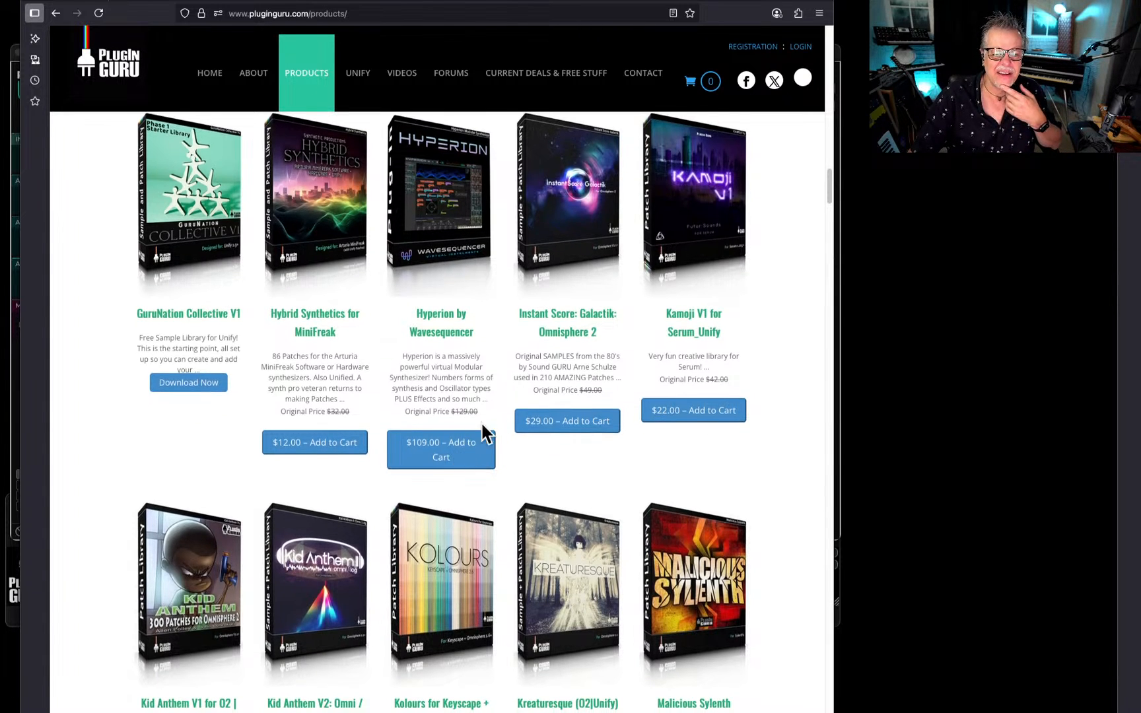
scroll(500, 435, down, 2)
scroll(496, 425, down, 8)
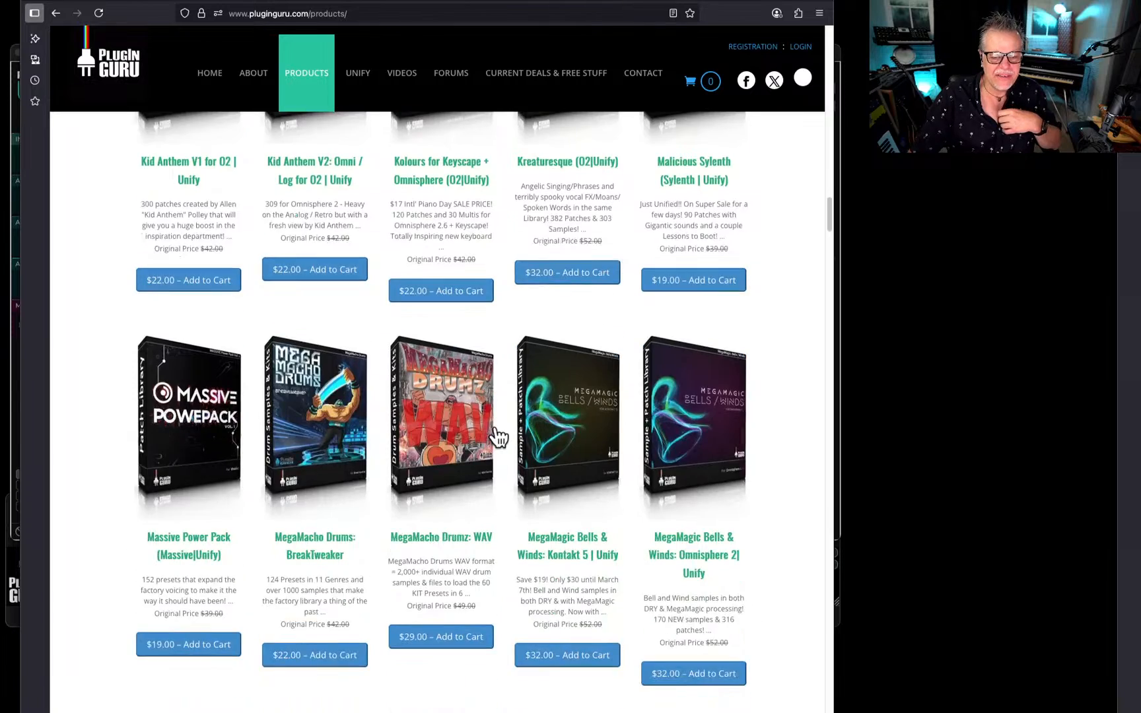
scroll(496, 428, down, 11)
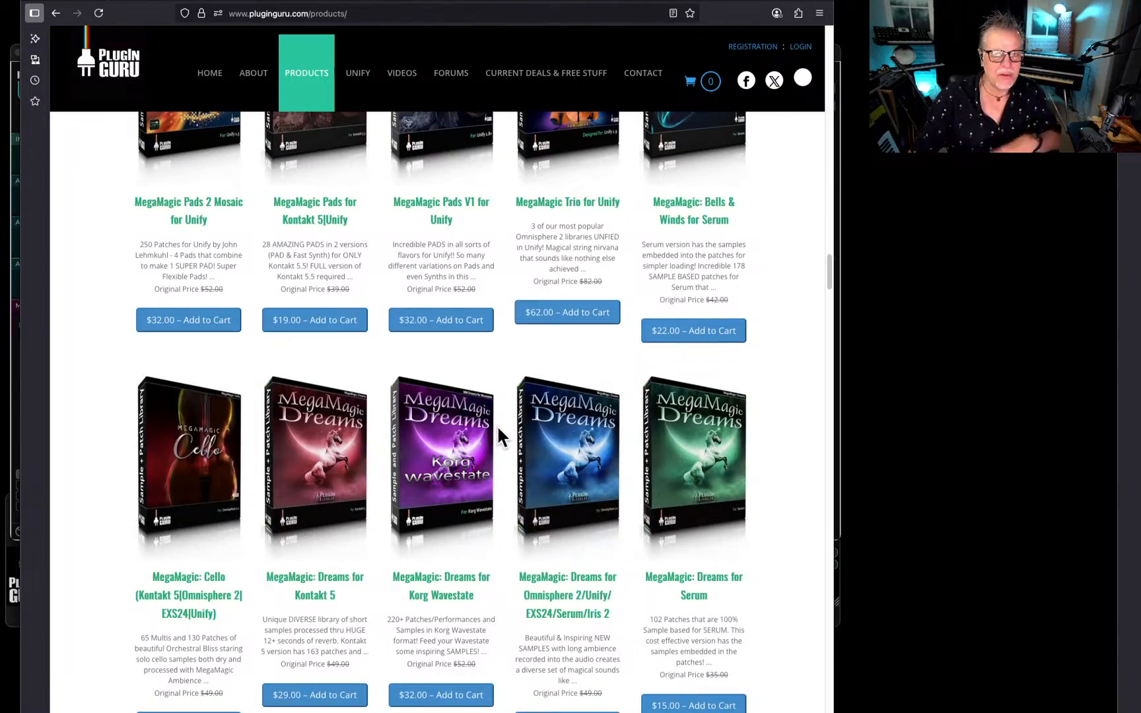
scroll(498, 426, down, 2)
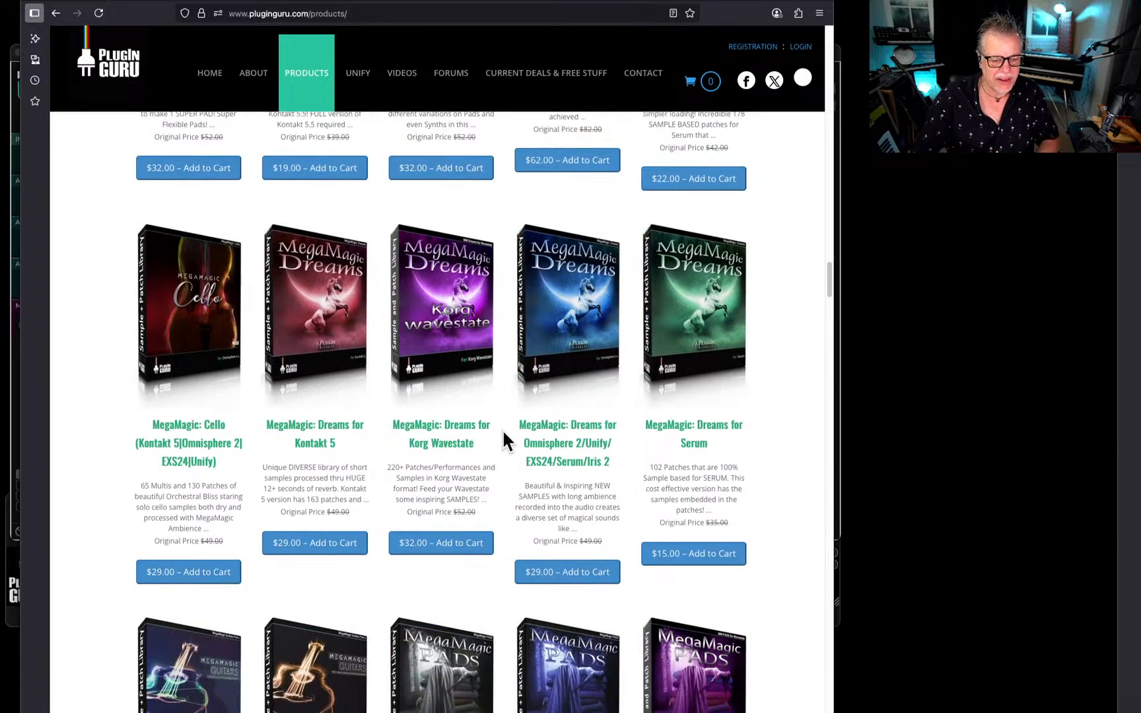
scroll(463, 426, down, 6)
scroll(460, 433, down, 6)
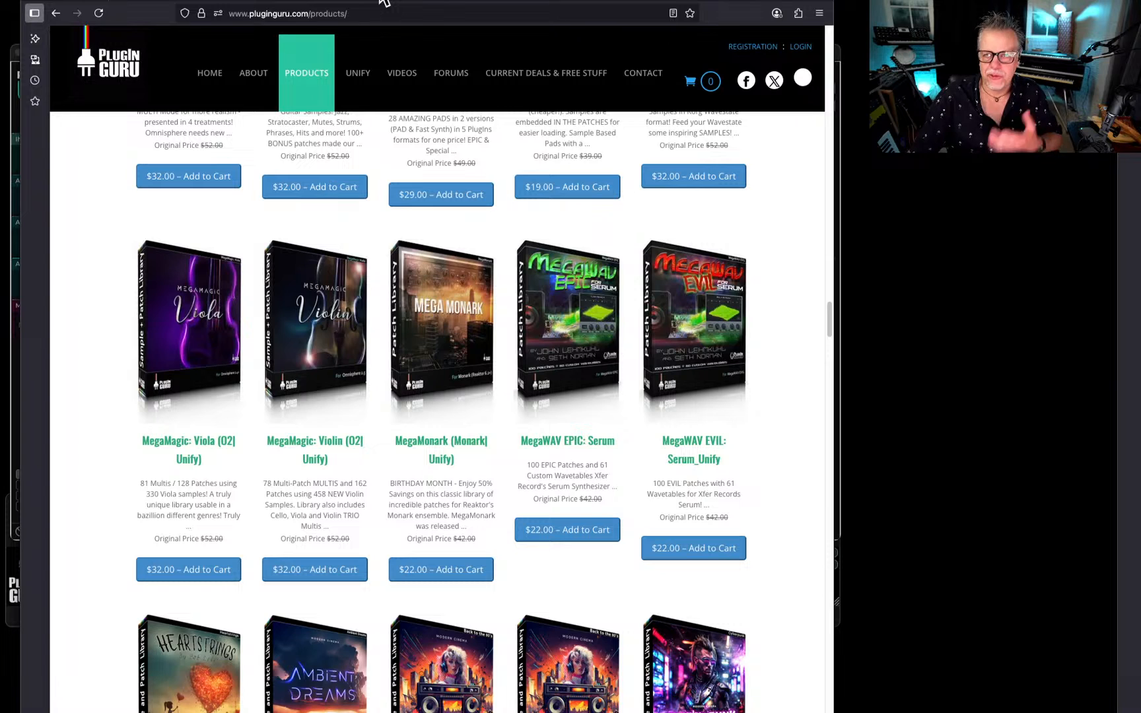
drag(385, 2, 1140, 39)
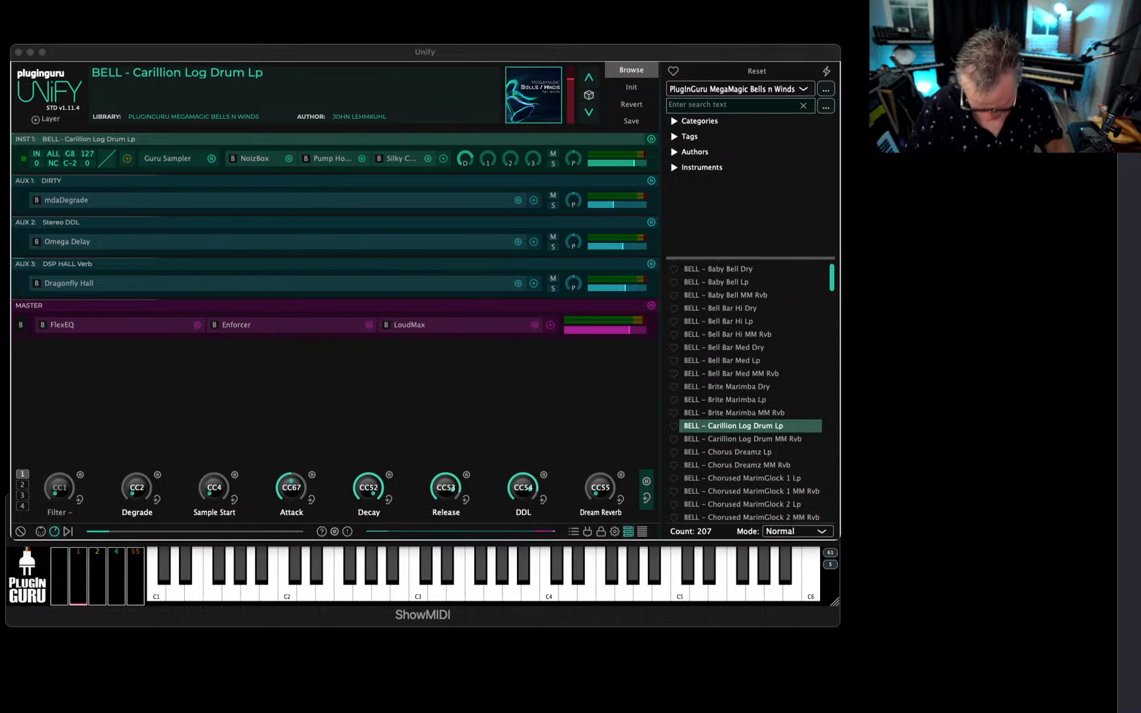
Load the Ocean n Uniy Layer patch from the PlugInGuru zLivestream BONUS library.
click(736, 90)
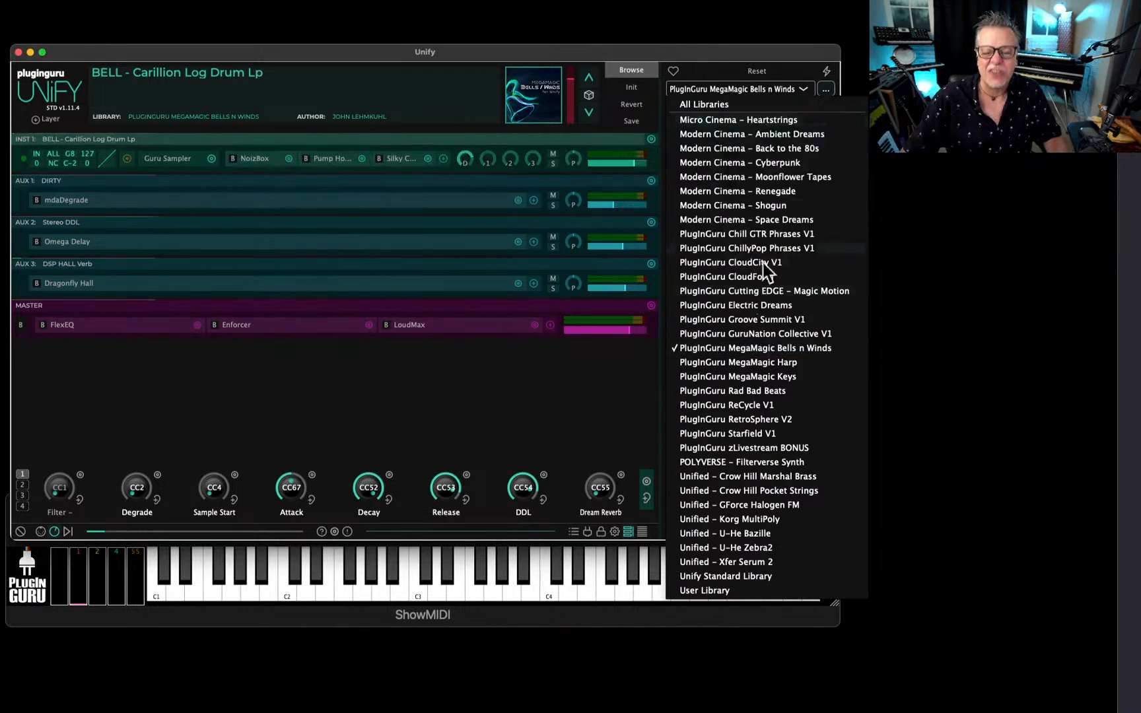
click(730, 449)
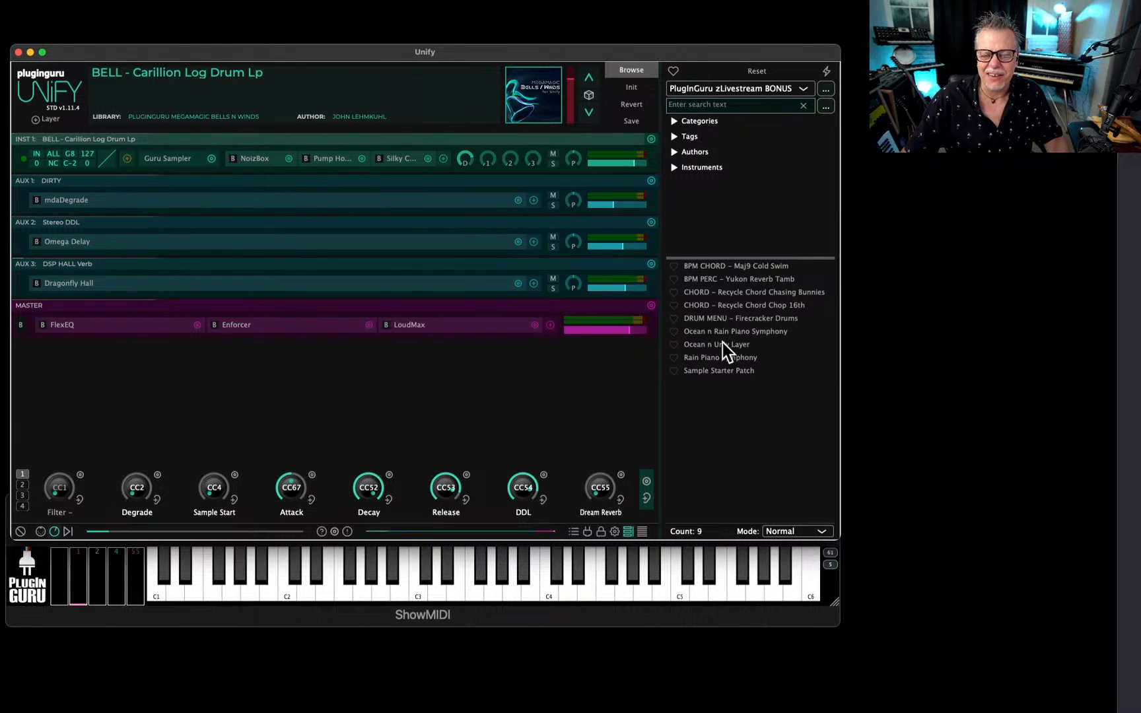
click(698, 343)
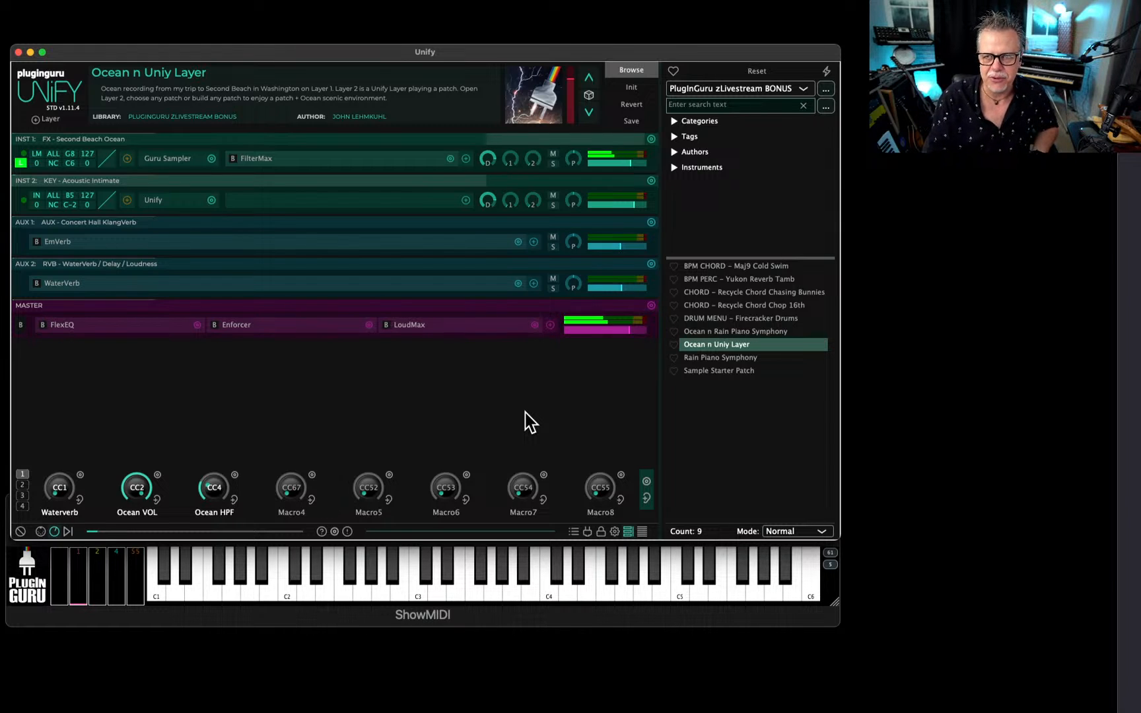
Switch from Unify to another open application.
key(super+Tab)
key(super+Tab)
key(super+Tab)
key(super+Tab)
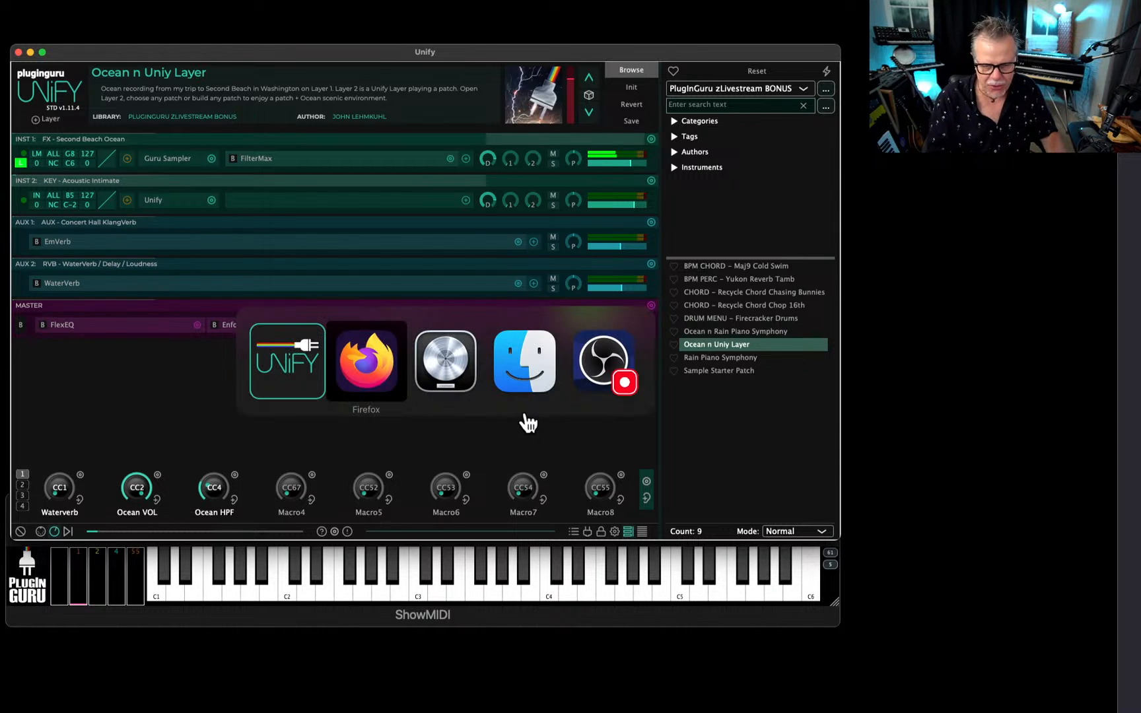